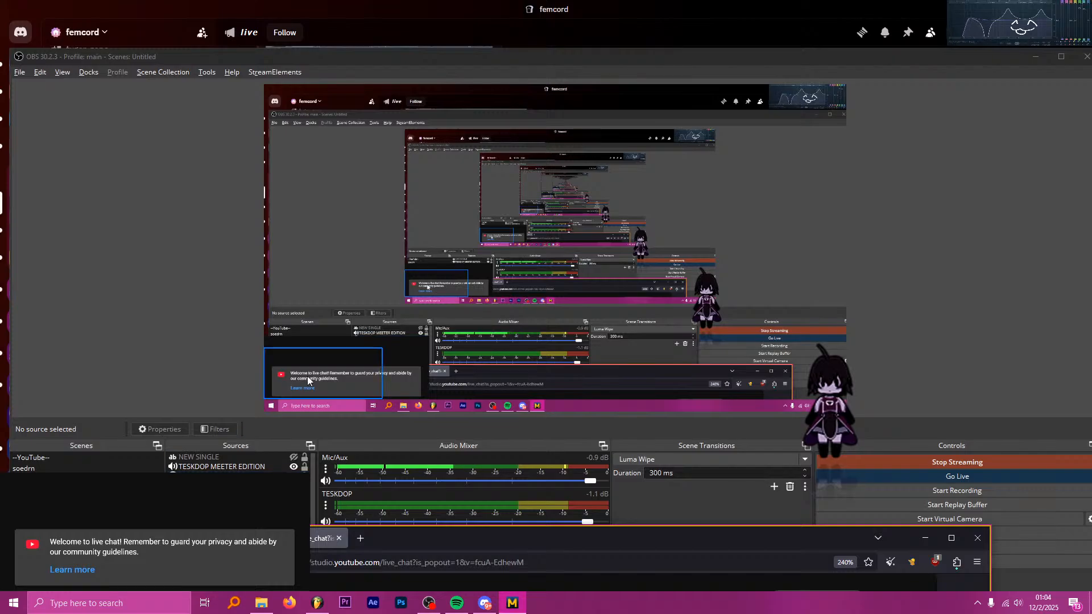
Search Windows for system sounds and open the properties of the default USB PnP Audio Device microphone from the recording devices.
{"action": "left_click", "coordinate": [156, 302]}
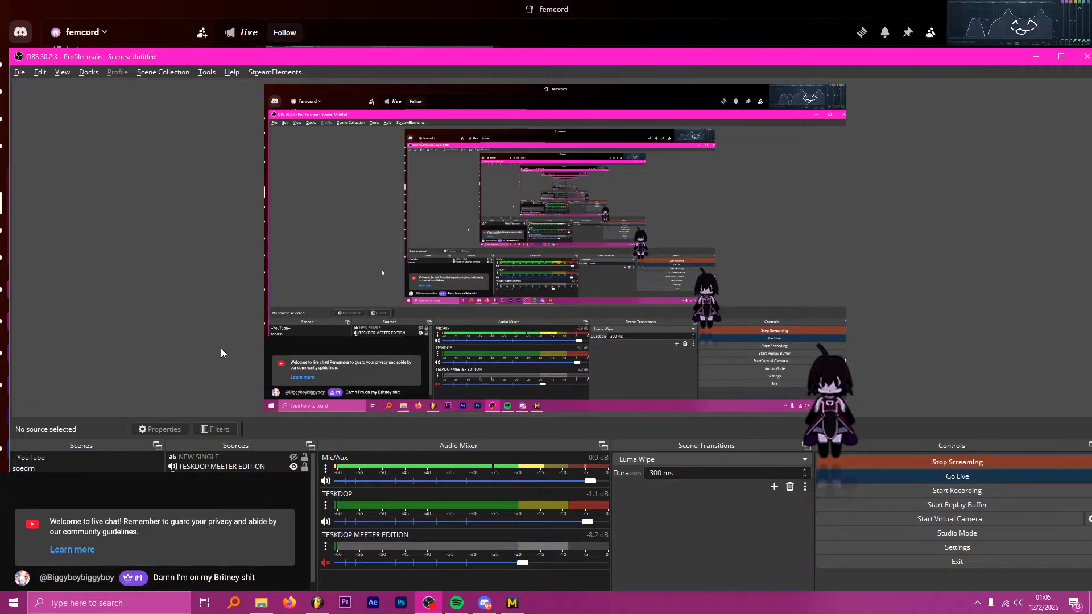
{"action": "key", "text": "super"}
{"action": "type", "text": "system sounds"}
{"action": "key", "text": "Return"}
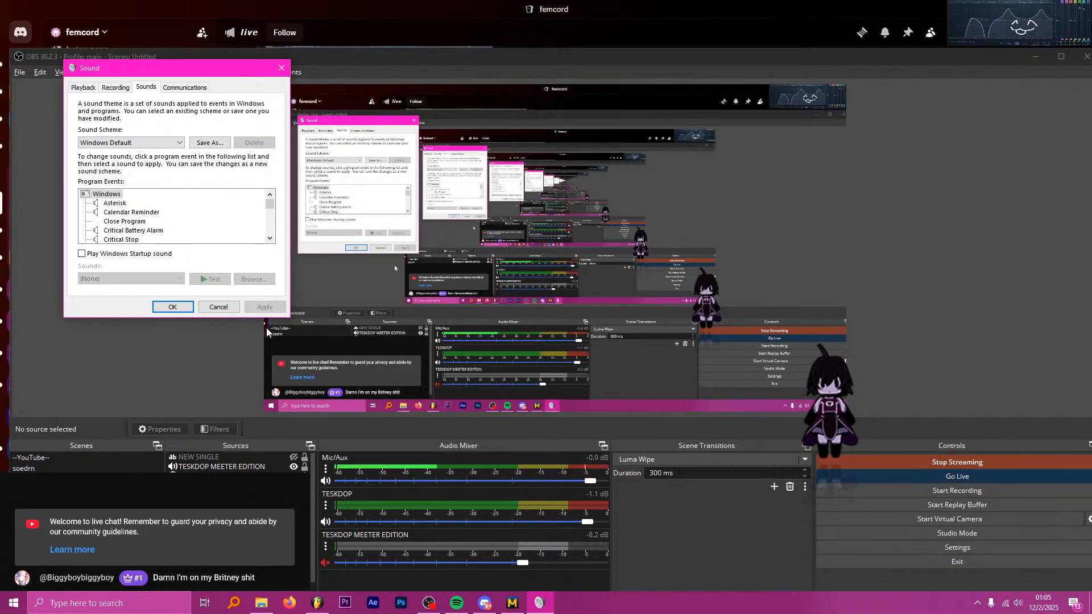
{"action": "left_click", "coordinate": [116, 87]}
{"action": "double_click", "coordinate": [165, 220]}
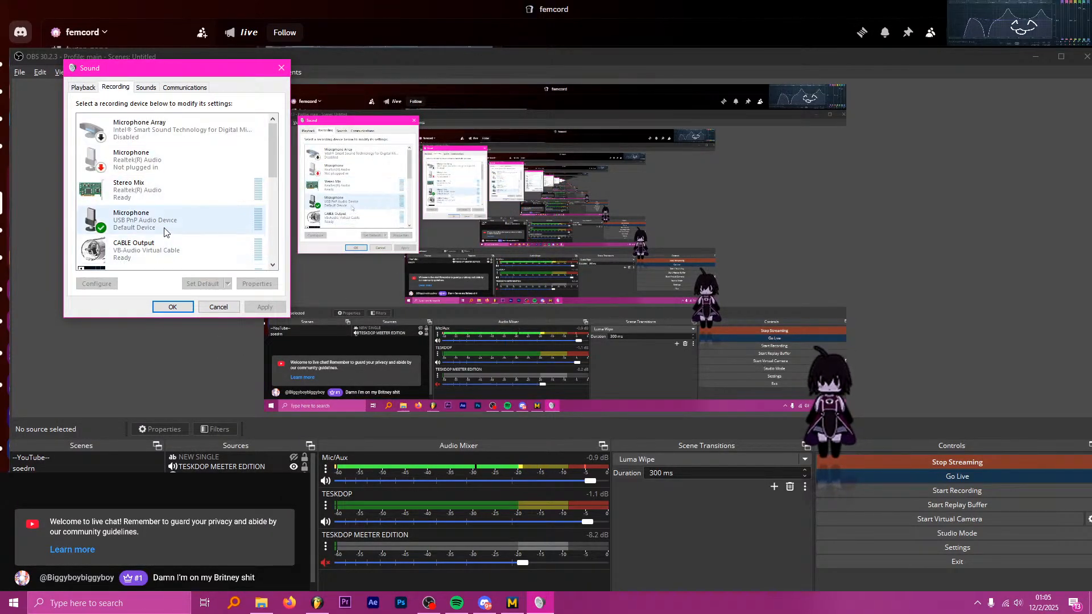
Set the USB microphone's input level to 90, apply it and close the sound settings.
{"action": "left_click", "coordinate": [150, 130]}
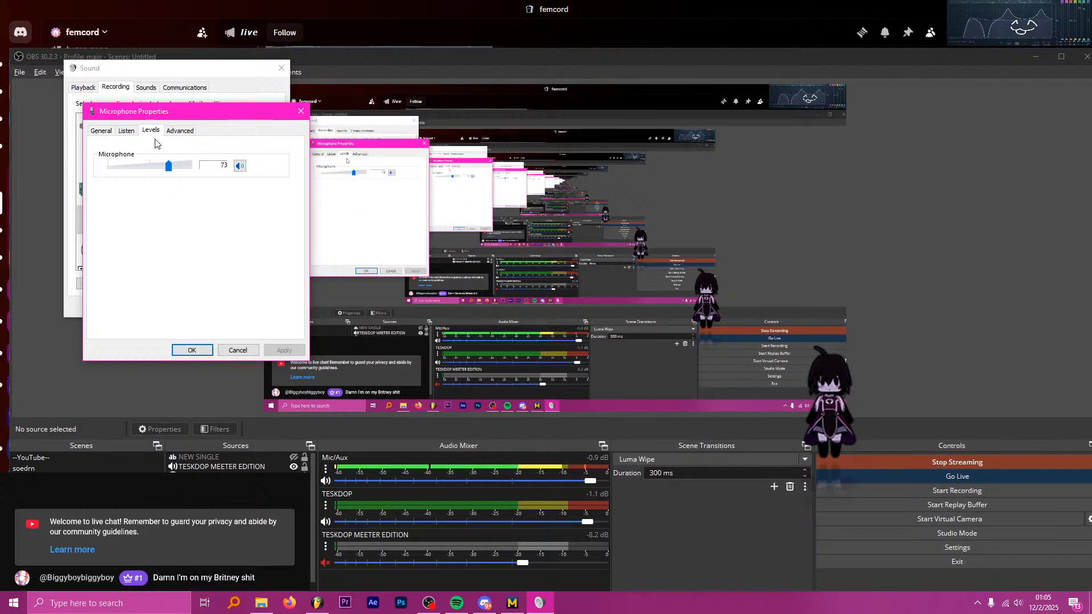
{"action": "left_click_drag", "start_coordinate": [193, 119], "coordinate": [372, 111]}
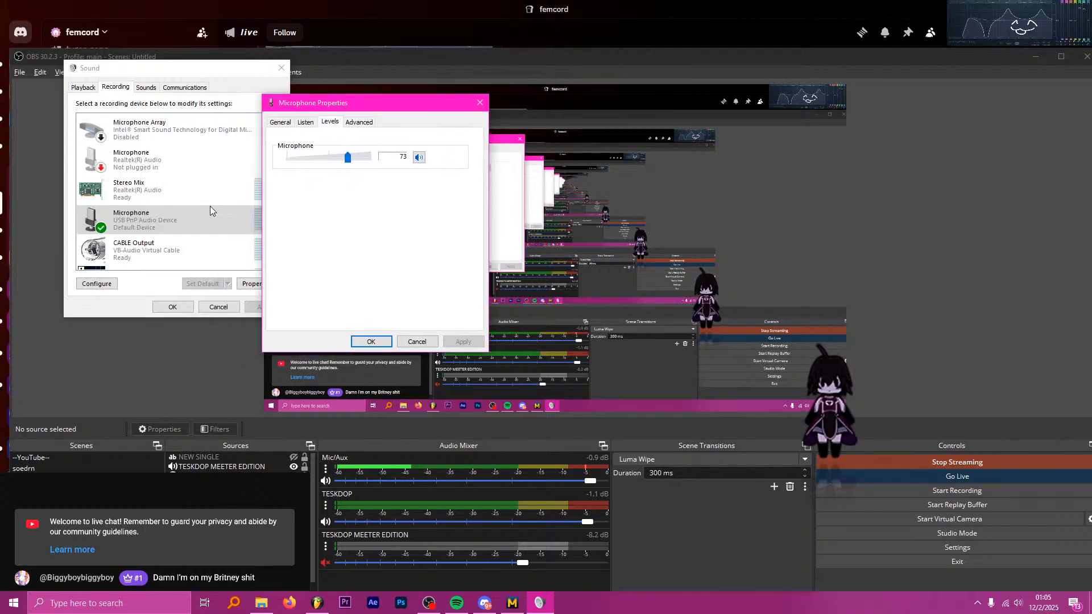
{"action": "left_click_drag", "start_coordinate": [348, 158], "coordinate": [363, 162]}
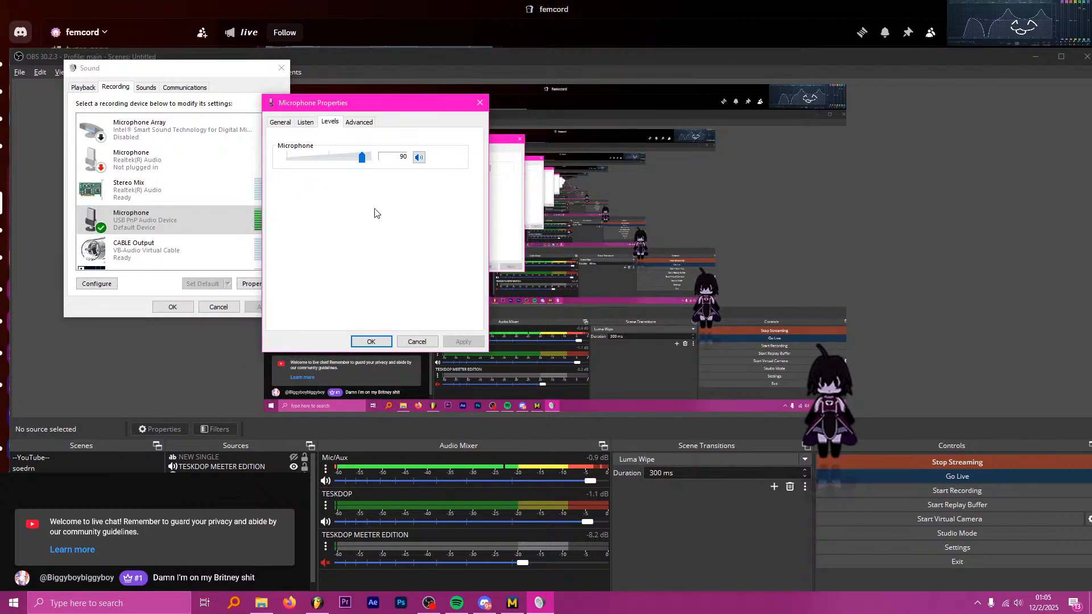
{"action": "left_click", "coordinate": [371, 341]}
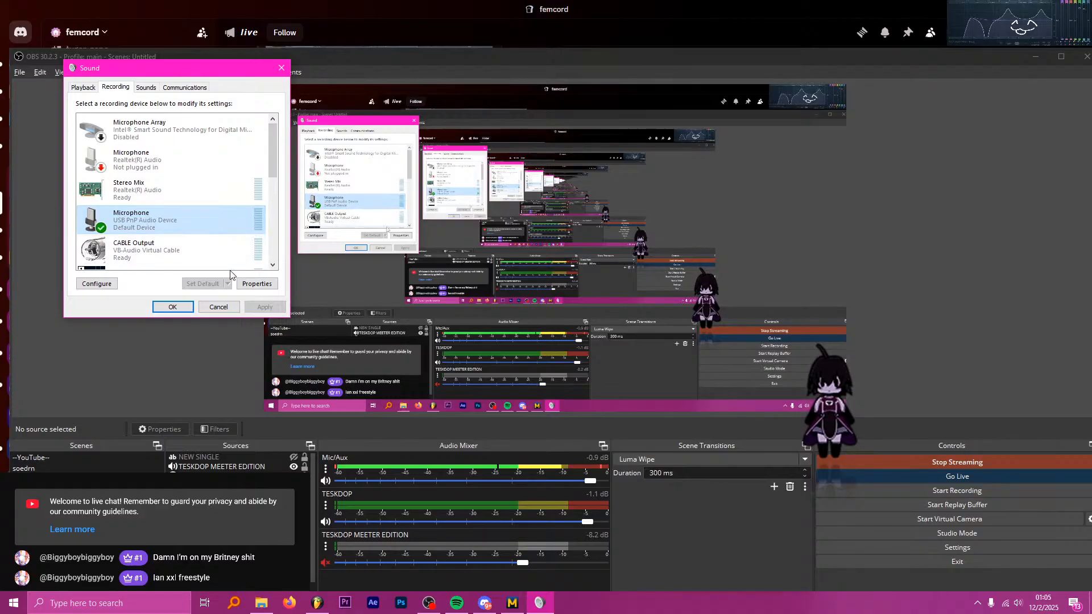
{"action": "left_click", "coordinate": [215, 308]}
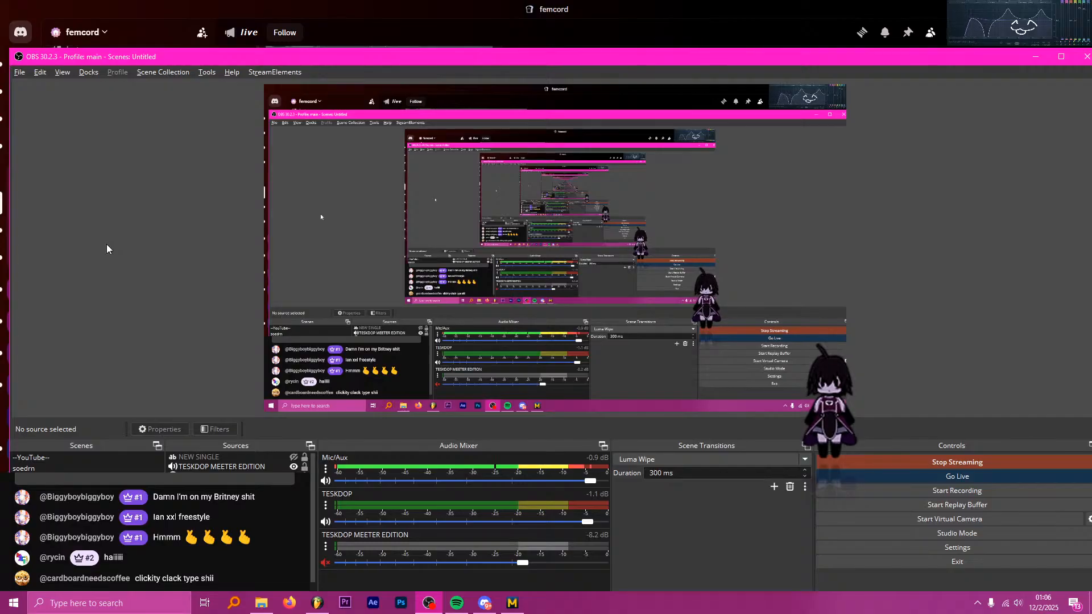
Switch from OBS to the DEADC4T_2 project in FL Studio and look over the playlist from the vocals to the drum tracks.
{"action": "left_click_drag", "start_coordinate": [401, 60], "coordinate": [406, 46]}
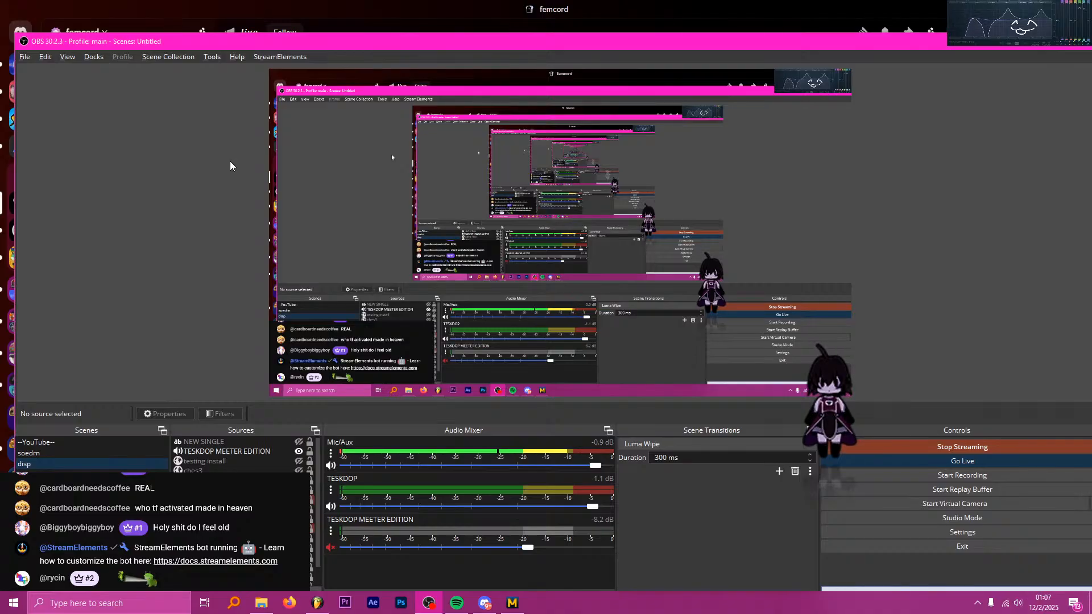
{"action": "key", "text": "alt+Tab"}
{"action": "key", "text": "alt+Tab"}
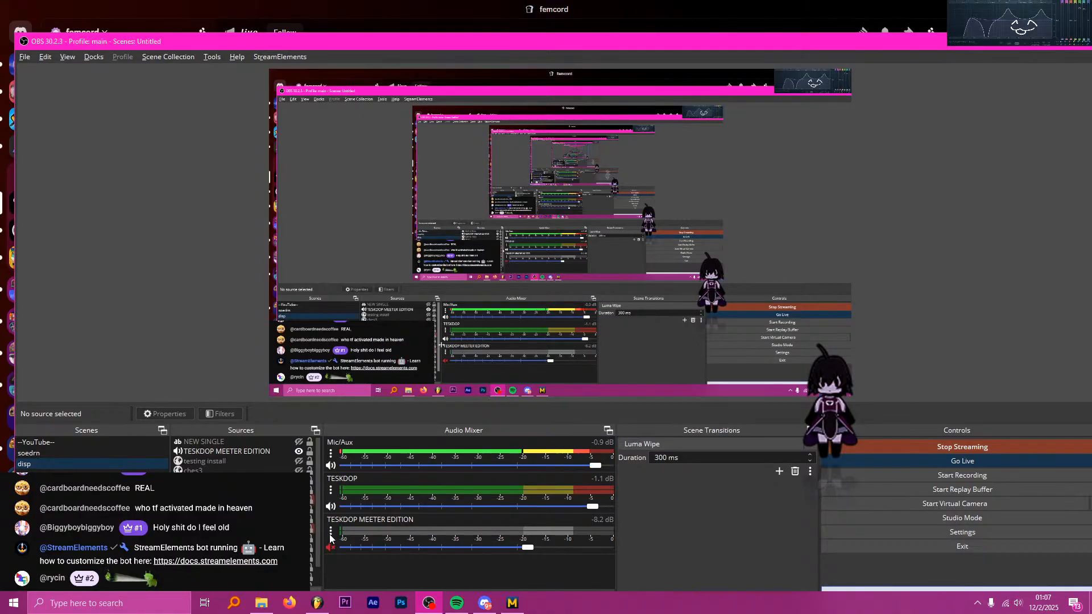
{"action": "key", "text": "alt+Tab"}
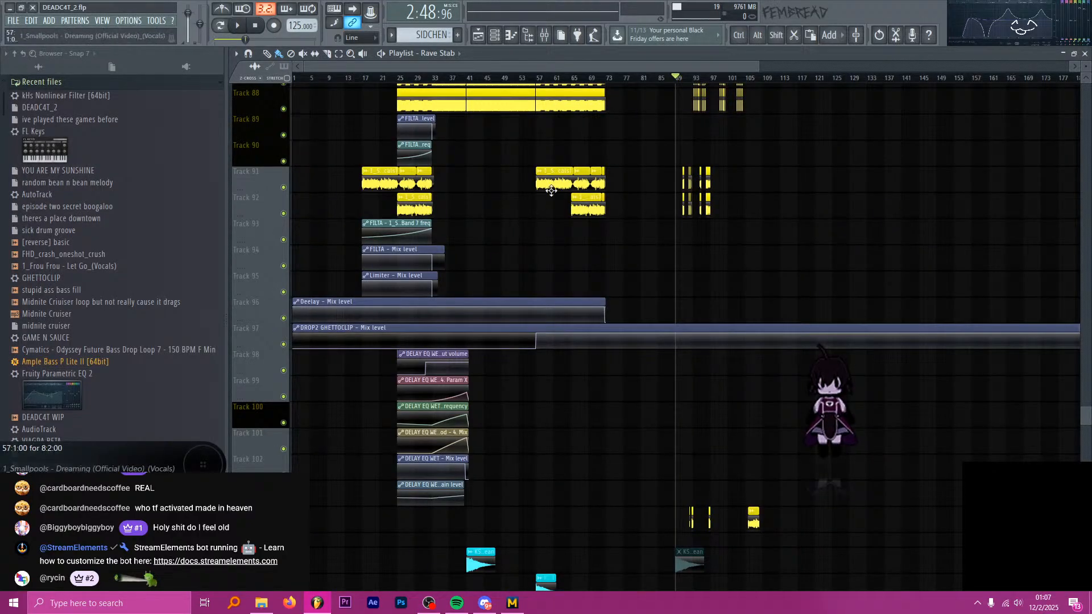
{"action": "scroll", "coordinate": [554, 189], "scroll_direction": "up", "scroll_amount": 10}
{"action": "scroll", "coordinate": [548, 226], "scroll_direction": "up", "scroll_amount": 11}
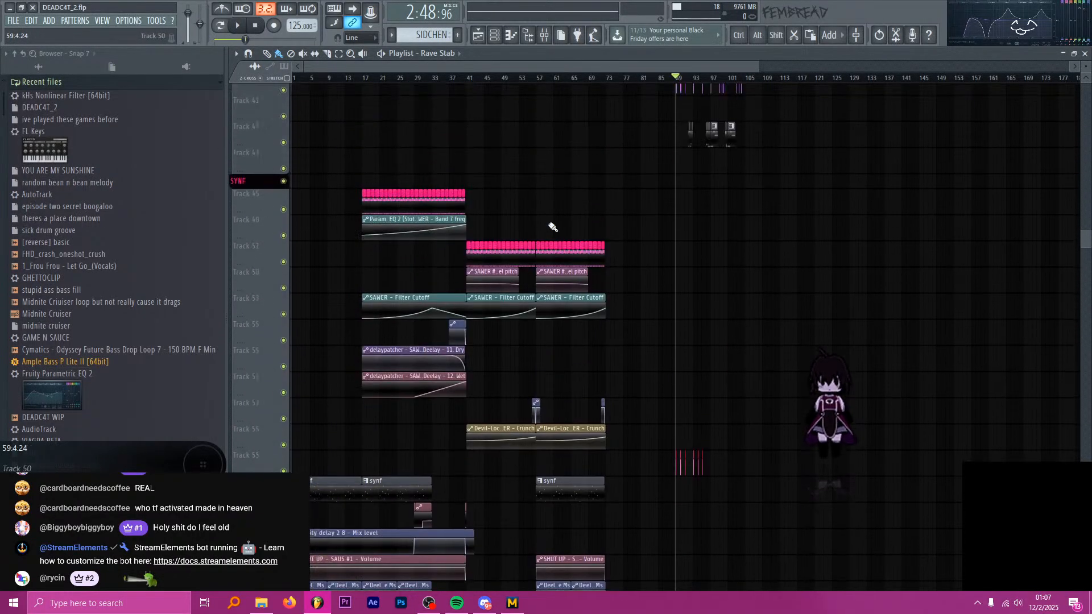
{"action": "scroll", "coordinate": [657, 227], "scroll_direction": "up", "scroll_amount": 3}
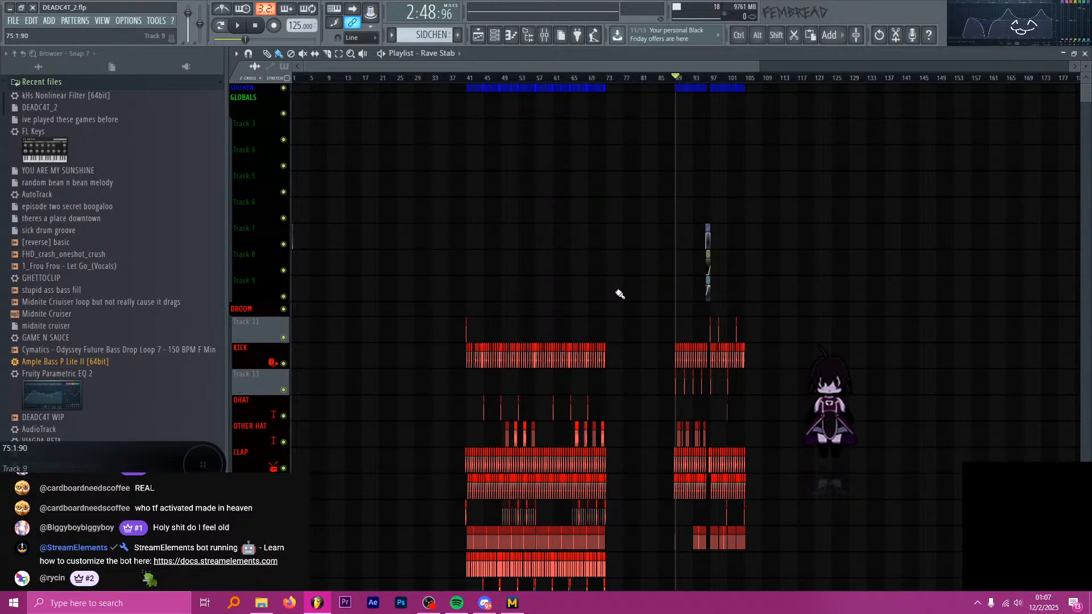
{"action": "scroll", "coordinate": [619, 293], "scroll_direction": "down", "scroll_amount": 12}
{"action": "scroll", "coordinate": [658, 311], "scroll_direction": "down", "scroll_amount": 10}
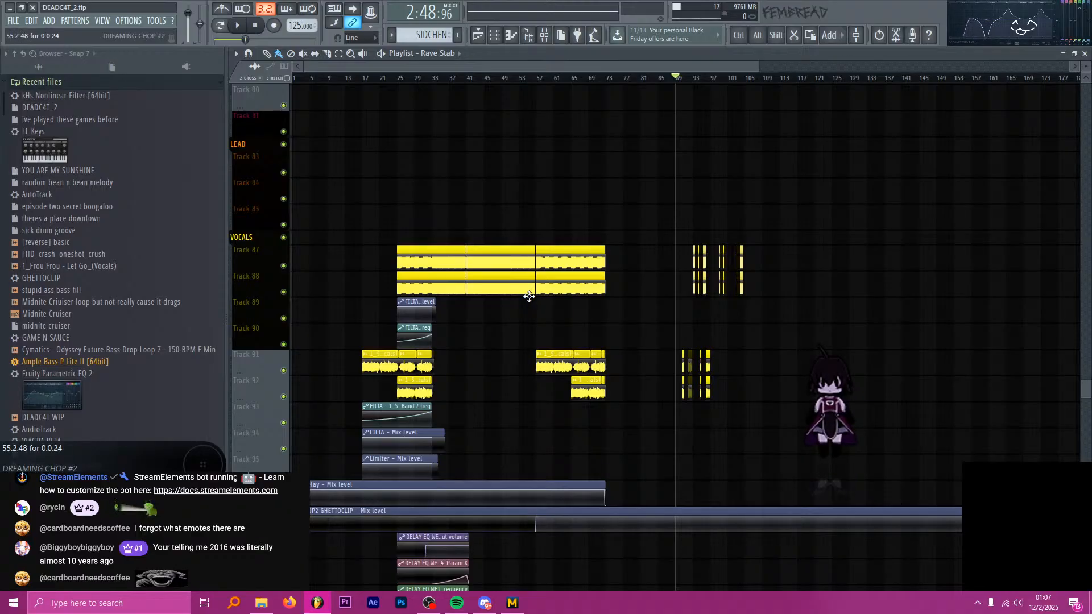
Play the FL Studio project briefly and check the stream's audio mixer levels in OBS.
{"action": "key", "text": "alt+Tab"}
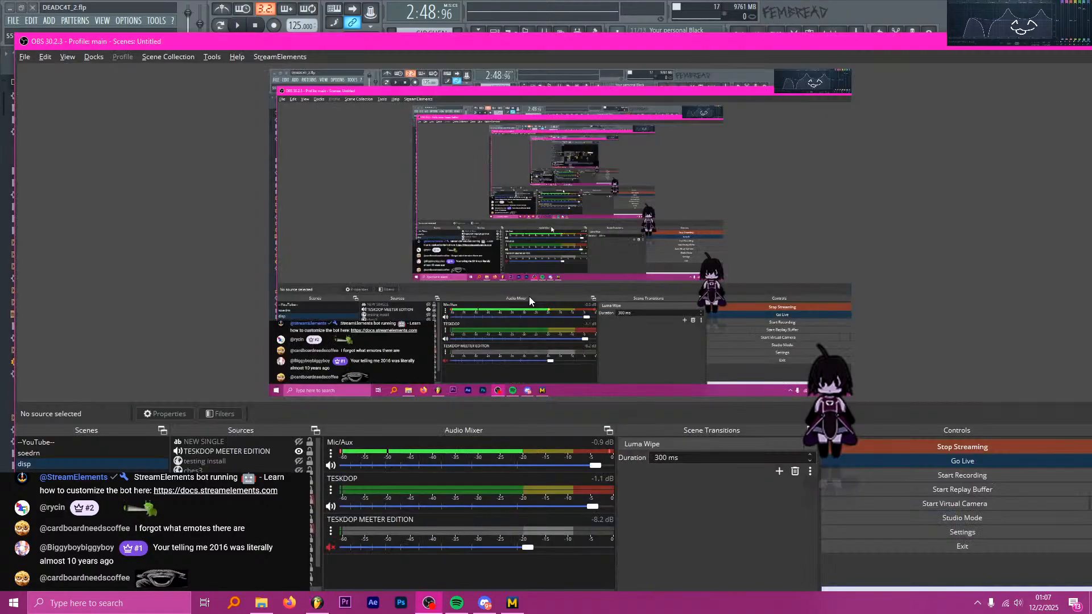
{"action": "key", "text": "alt+Tab"}
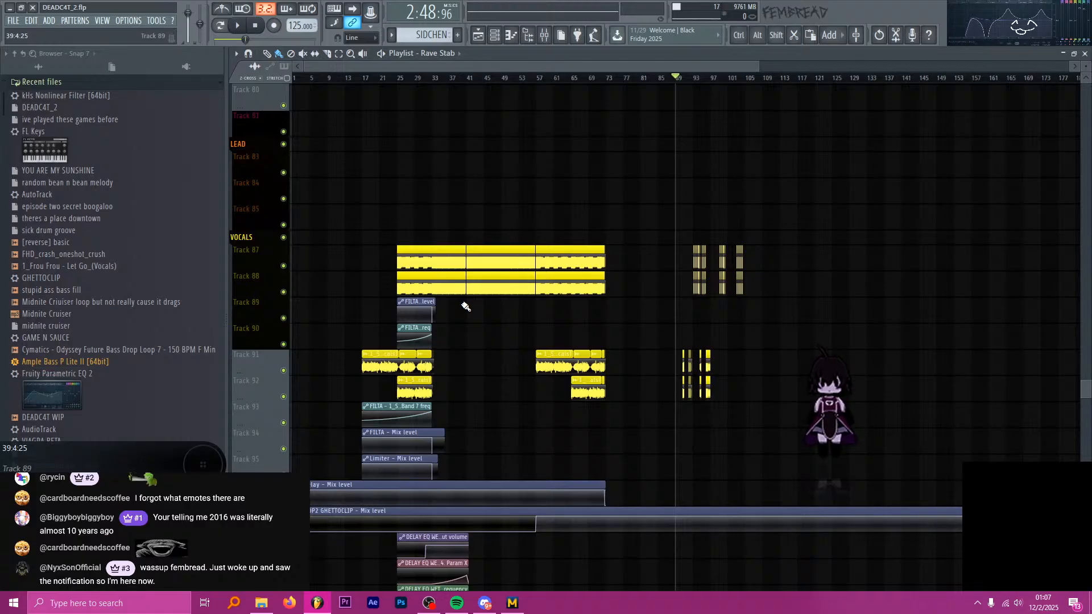
{"action": "key", "text": "alt+Tab"}
{"action": "key", "text": "alt+Tab"}
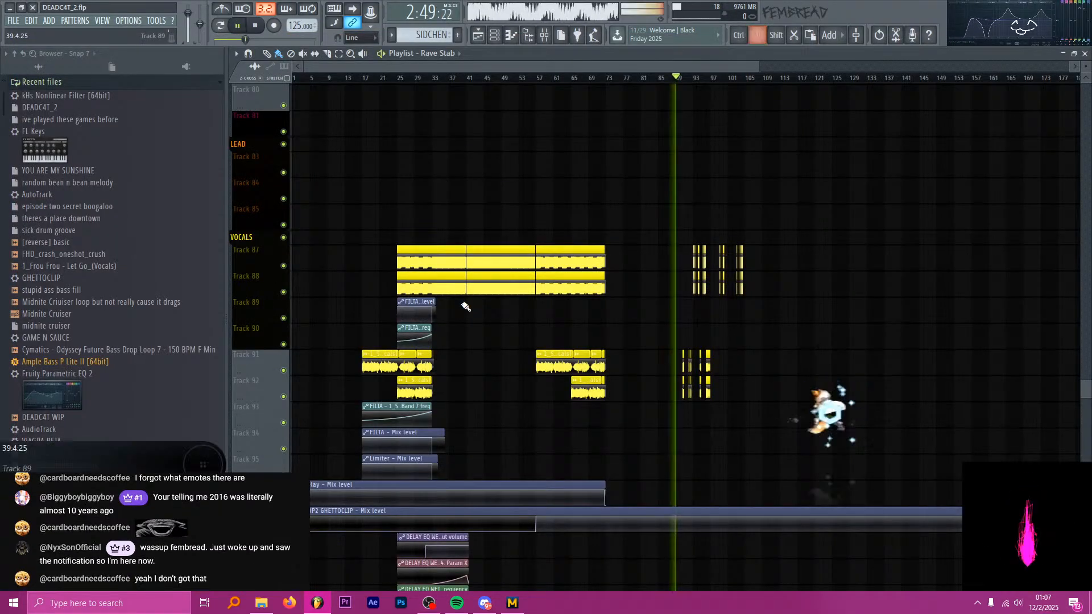
{"action": "key", "text": "alt+Tab"}
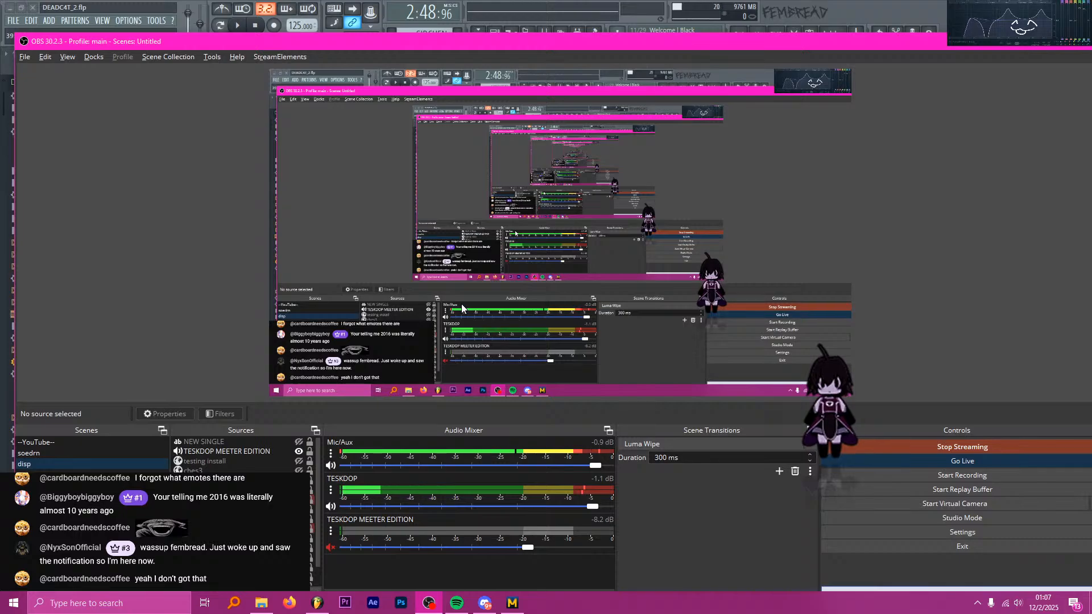
Disable the preview in OBS and return the FL Studio playhead to the start of the playlist.
{"action": "left_click", "coordinate": [564, 192]}
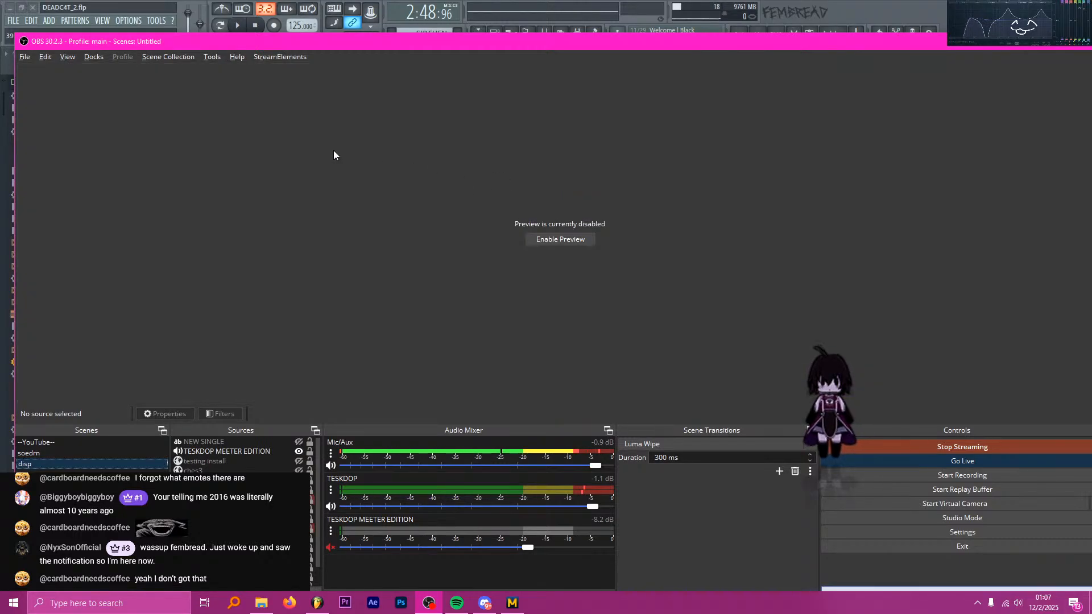
{"action": "left_click_drag", "start_coordinate": [363, 43], "coordinate": [329, 198]}
{"action": "left_click", "coordinate": [338, 70]}
{"action": "left_click_drag", "start_coordinate": [325, 77], "coordinate": [260, 76]}
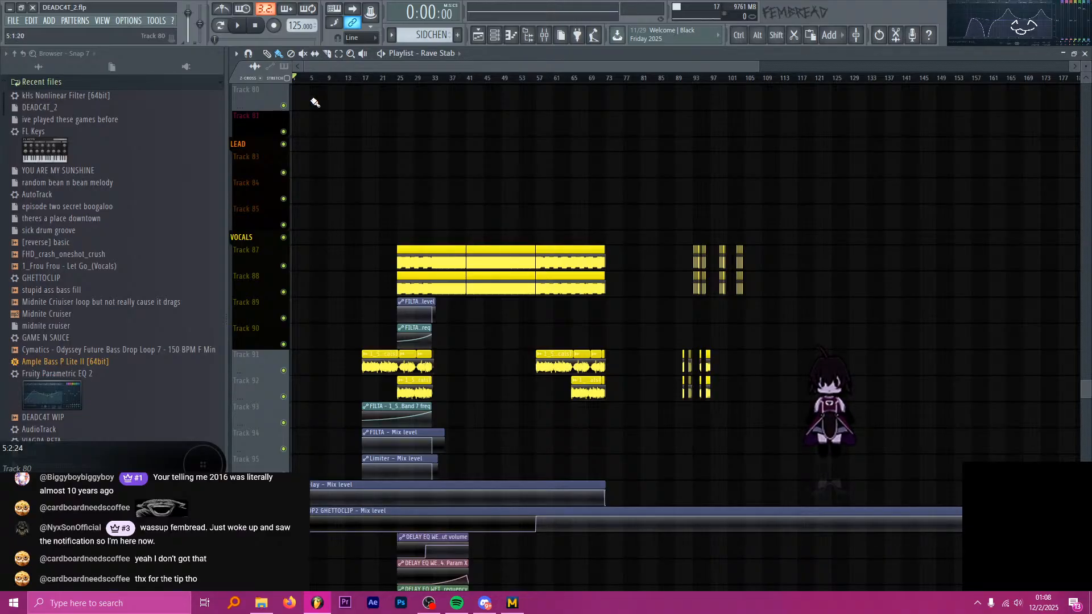
Examine the arrangement of drum, bass, synth and vocal tracks across the whole playlist.
{"action": "scroll", "coordinate": [365, 165], "scroll_direction": "up", "scroll_amount": 10}
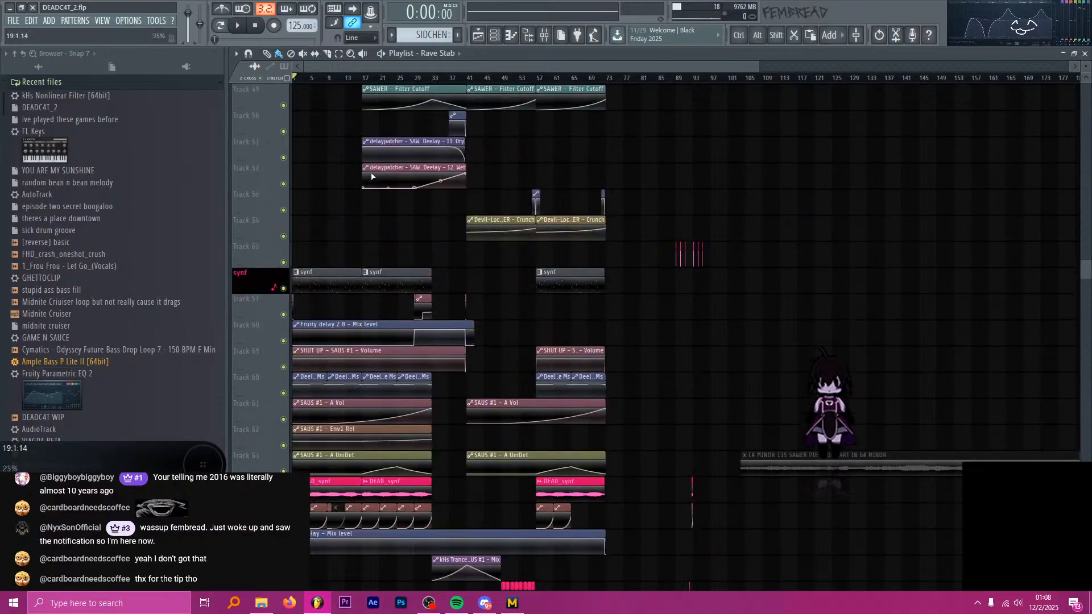
{"action": "scroll", "coordinate": [372, 177], "scroll_direction": "up", "scroll_amount": 9}
{"action": "scroll", "coordinate": [341, 163], "scroll_direction": "up", "scroll_amount": 2, "text": "ctrl"}
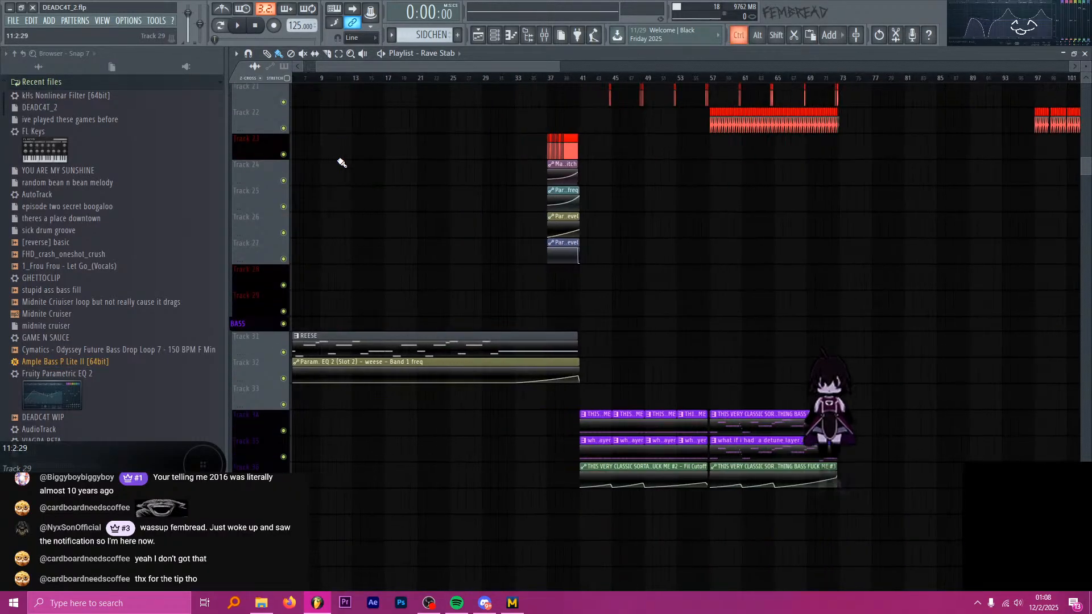
{"action": "scroll", "coordinate": [341, 161], "scroll_direction": "down", "scroll_amount": 3, "text": "ctrl"}
{"action": "scroll", "coordinate": [338, 154], "scroll_direction": "down", "scroll_amount": 5, "text": "alt"}
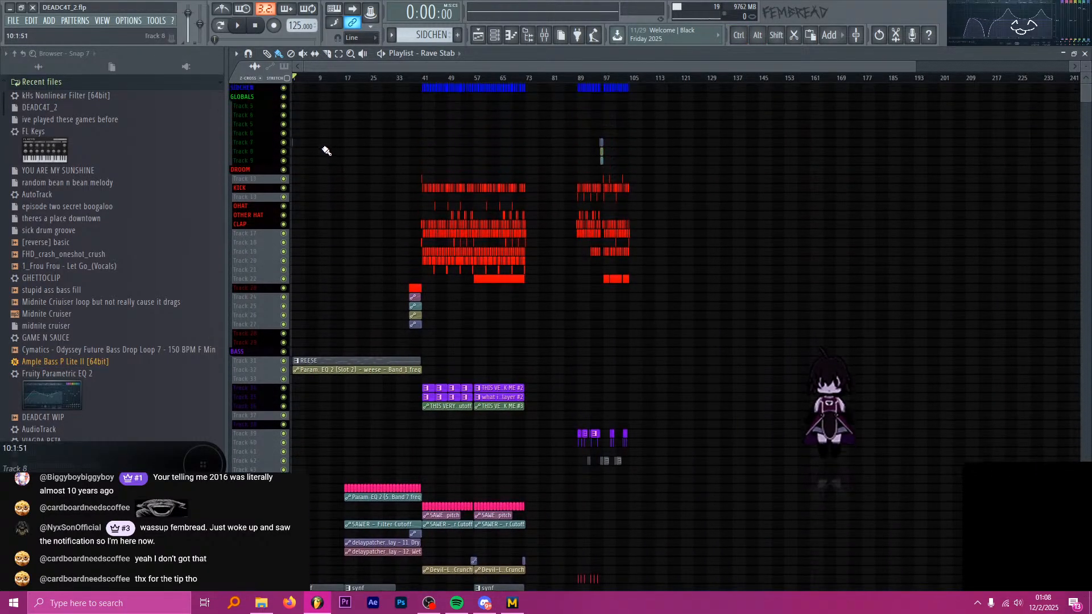
{"action": "scroll", "coordinate": [296, 152], "scroll_direction": "up", "scroll_amount": 3, "text": "ctrl"}
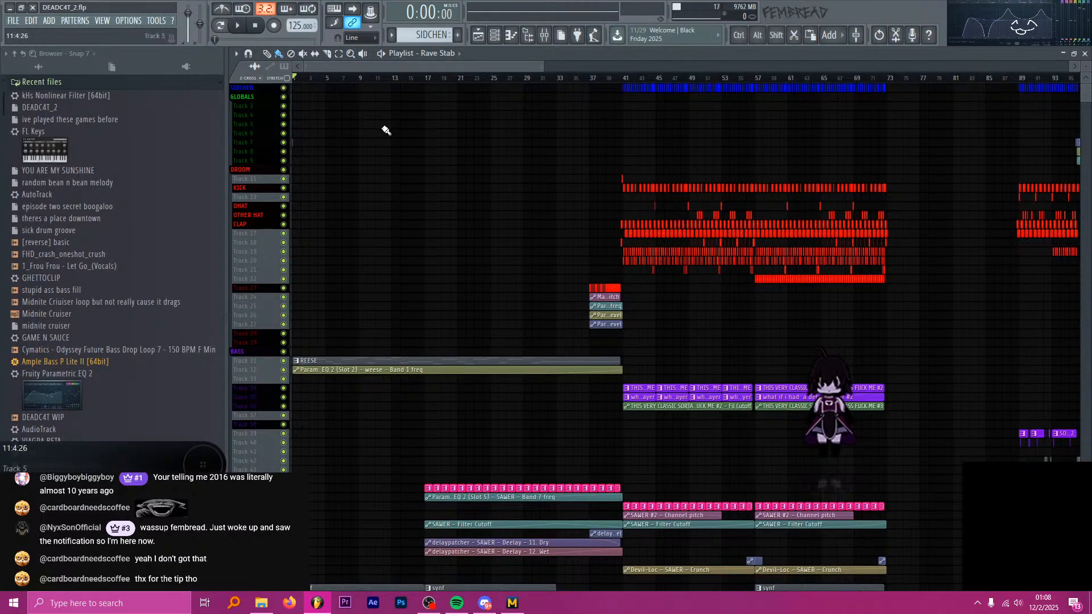
{"action": "scroll", "coordinate": [381, 130], "scroll_direction": "down", "scroll_amount": 6}
{"action": "scroll", "coordinate": [376, 156], "scroll_direction": "down", "scroll_amount": 4}
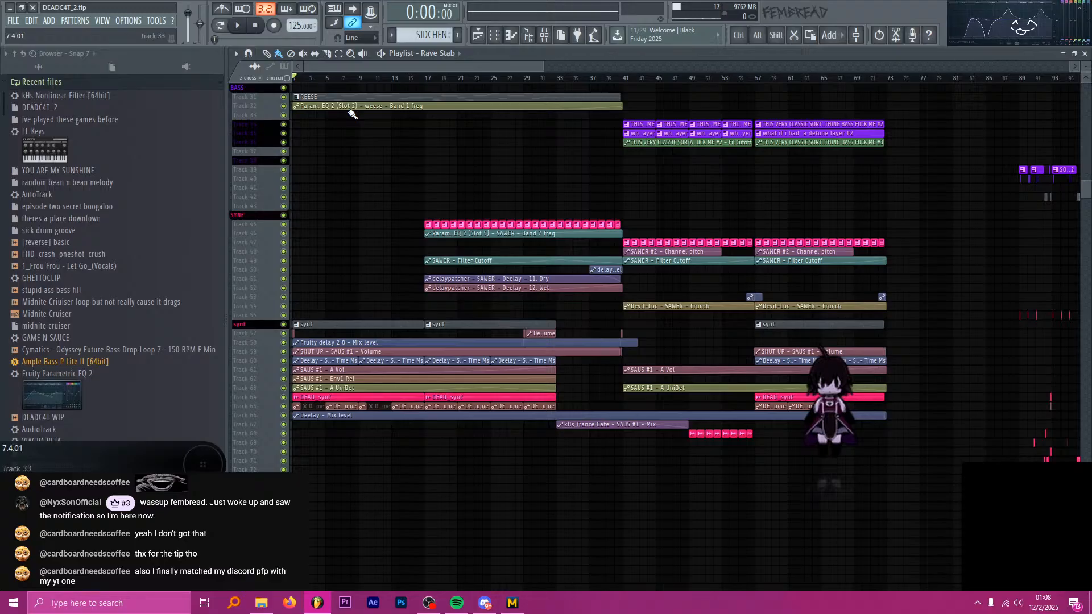
{"action": "scroll", "coordinate": [333, 158], "scroll_direction": "down", "scroll_amount": 3}
{"action": "scroll", "coordinate": [330, 176], "scroll_direction": "up", "scroll_amount": 4}
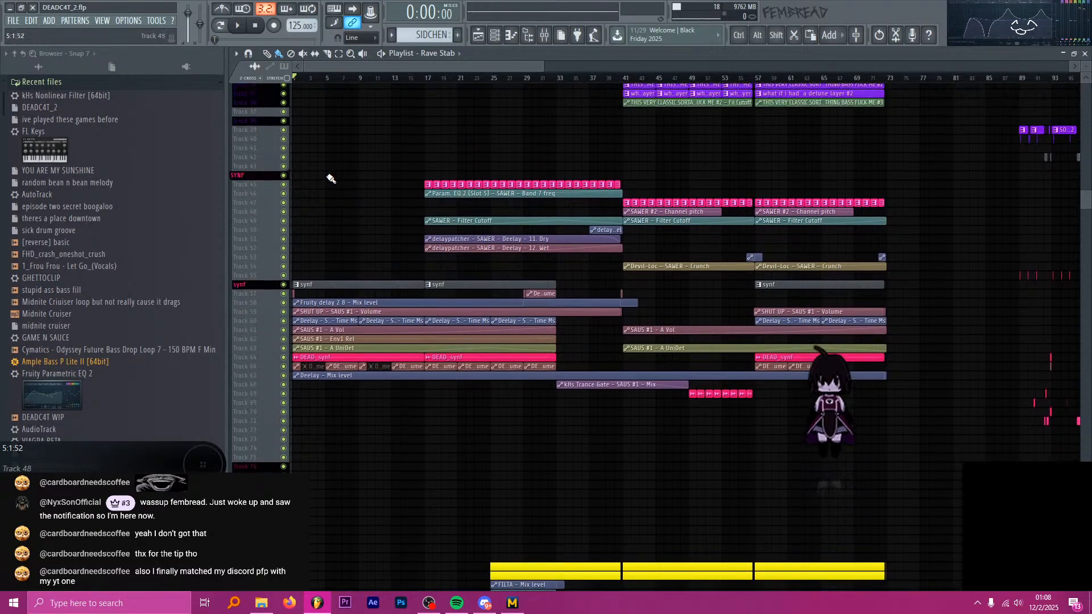
{"action": "scroll", "coordinate": [321, 186], "scroll_direction": "up", "scroll_amount": 8}
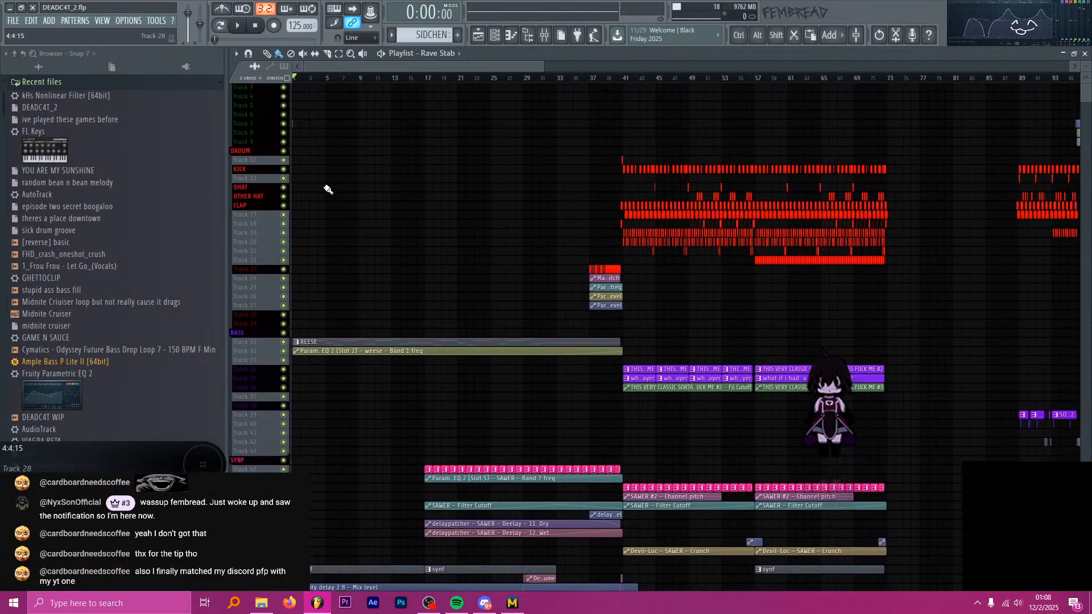
{"action": "scroll", "coordinate": [325, 182], "scroll_direction": "down", "scroll_amount": 4}
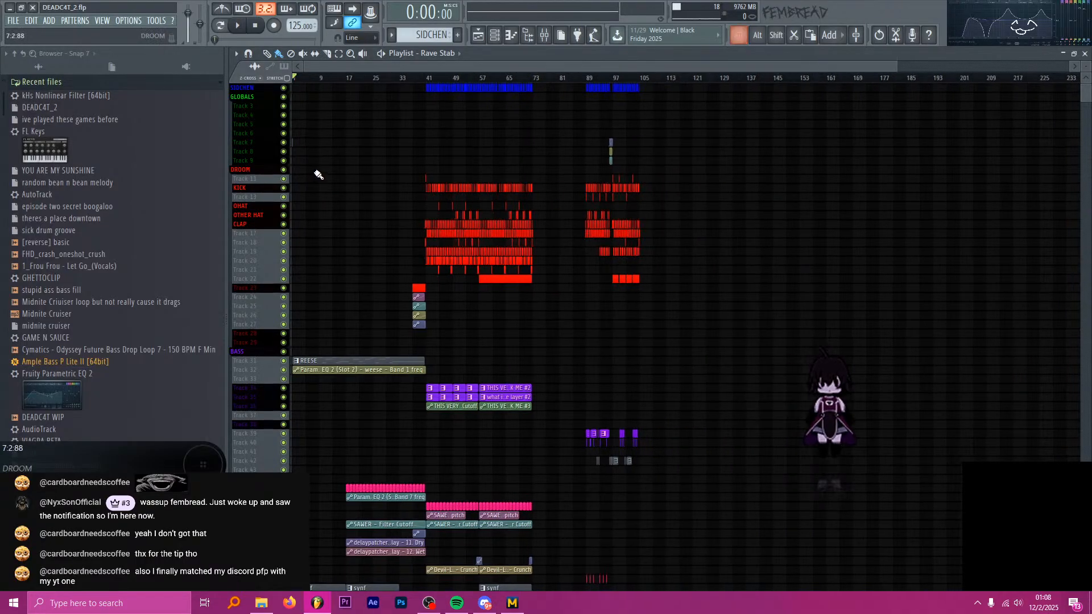
{"action": "scroll", "coordinate": [317, 175], "scroll_direction": "down", "scroll_amount": 3}
{"action": "scroll", "coordinate": [568, 164], "scroll_direction": "up", "scroll_amount": 8}
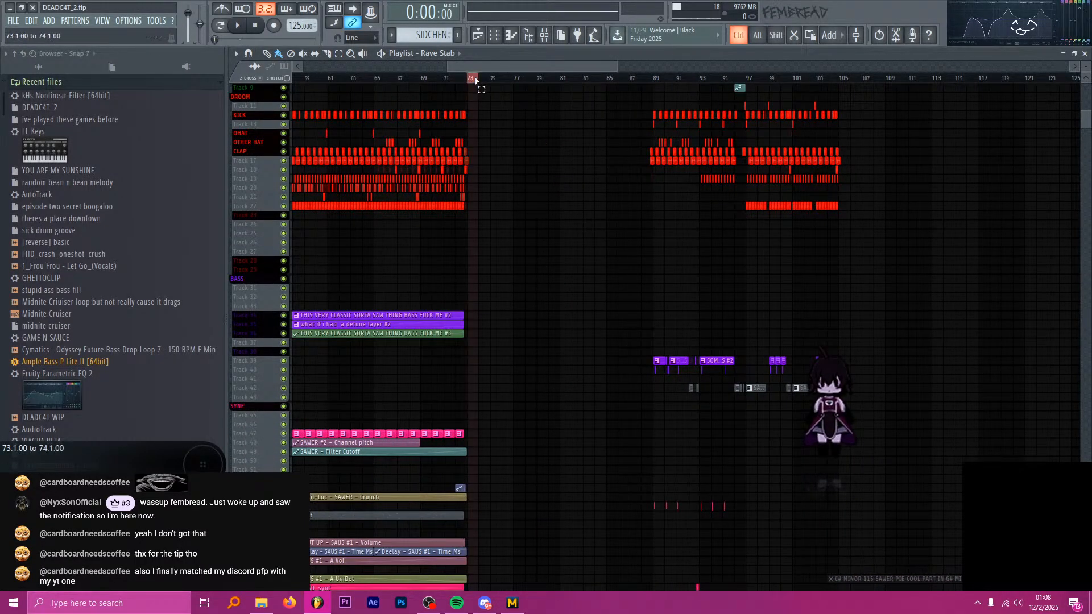
Highlight the empty gap up to bar 89 and bars 57 to 78 on the timeline, ending with the playhead near bar 41.
{"action": "left_click", "coordinate": [655, 82], "text": "ctrl"}
{"action": "scroll", "coordinate": [656, 82], "scroll_direction": "down", "scroll_amount": 3}
{"action": "left_click_drag", "start_coordinate": [421, 82], "coordinate": [574, 80]}
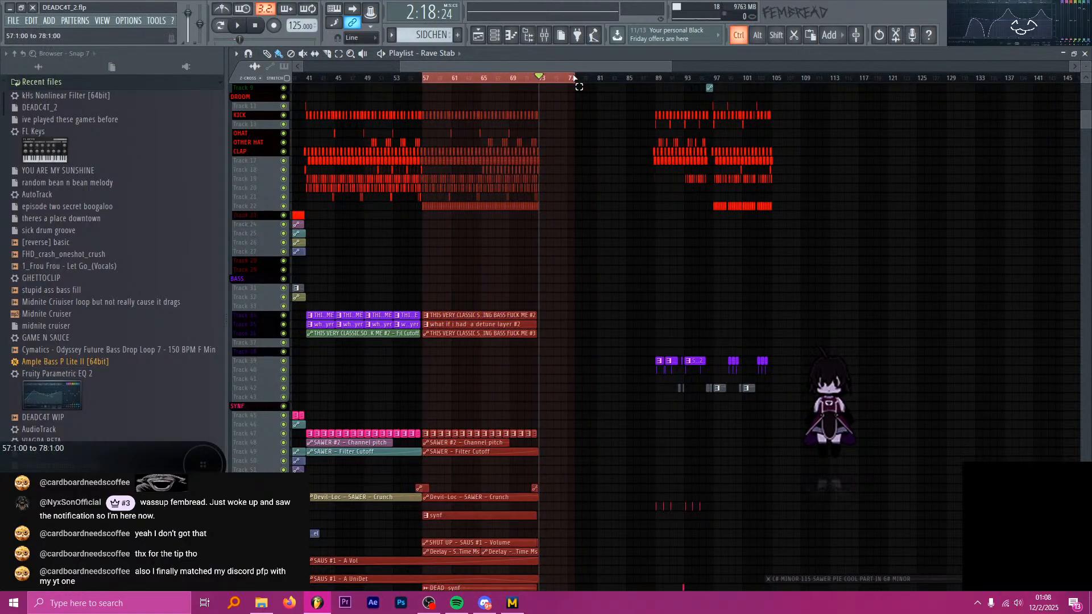
{"action": "left_click", "coordinate": [479, 79], "text": "ctrl"}
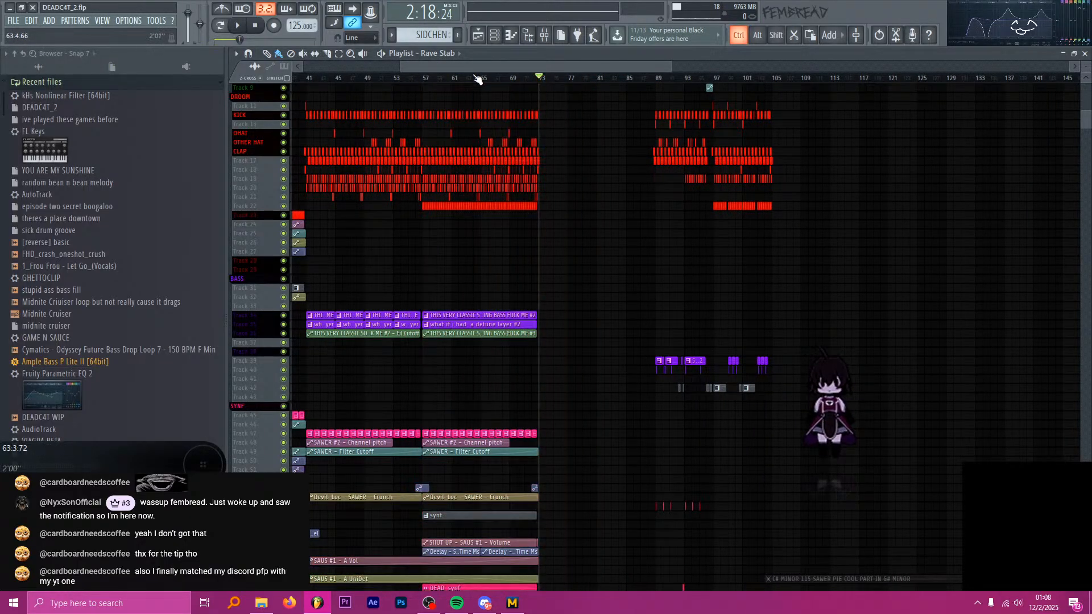
{"action": "left_click", "coordinate": [322, 79]}
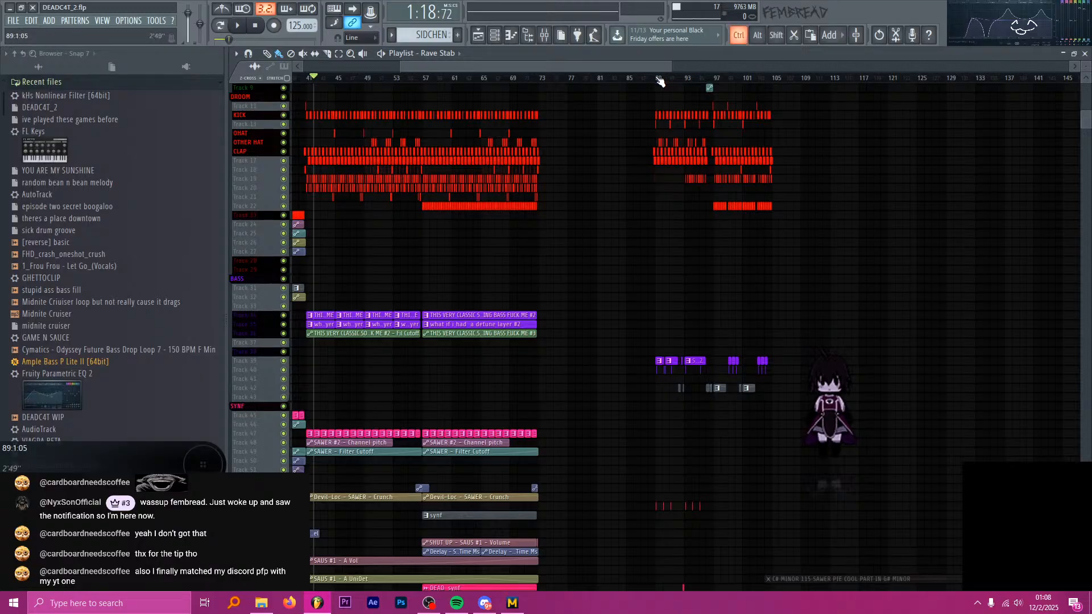
Go over the sections starting at bars 41 and 57, and select bars 89 to 104 on the timeline.
{"action": "left_click_drag", "start_coordinate": [480, 81], "coordinate": [320, 80]}
{"action": "left_click", "coordinate": [364, 80], "text": "ctrl"}
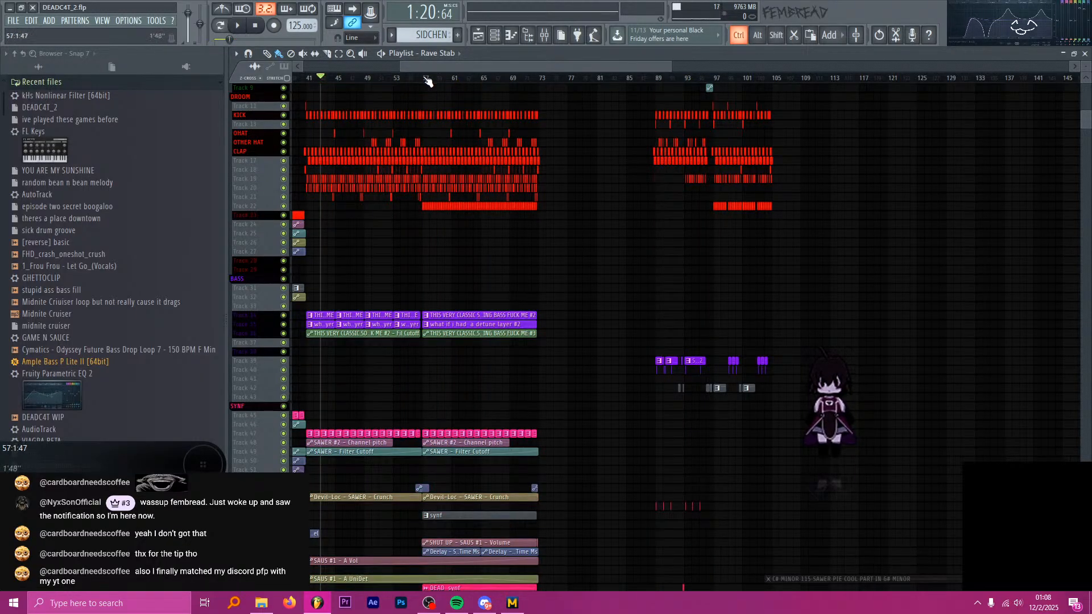
{"action": "left_click_drag", "start_coordinate": [428, 81], "coordinate": [505, 80]}
{"action": "left_click", "coordinate": [641, 80], "text": "ctrl"}
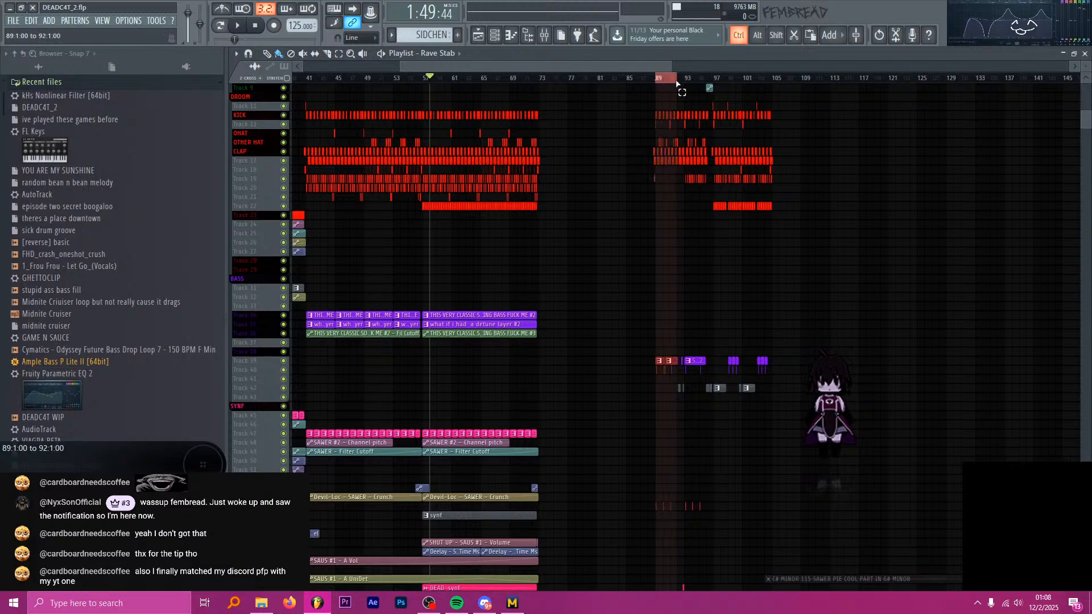
{"action": "left_click_drag", "start_coordinate": [714, 84], "coordinate": [767, 83]}
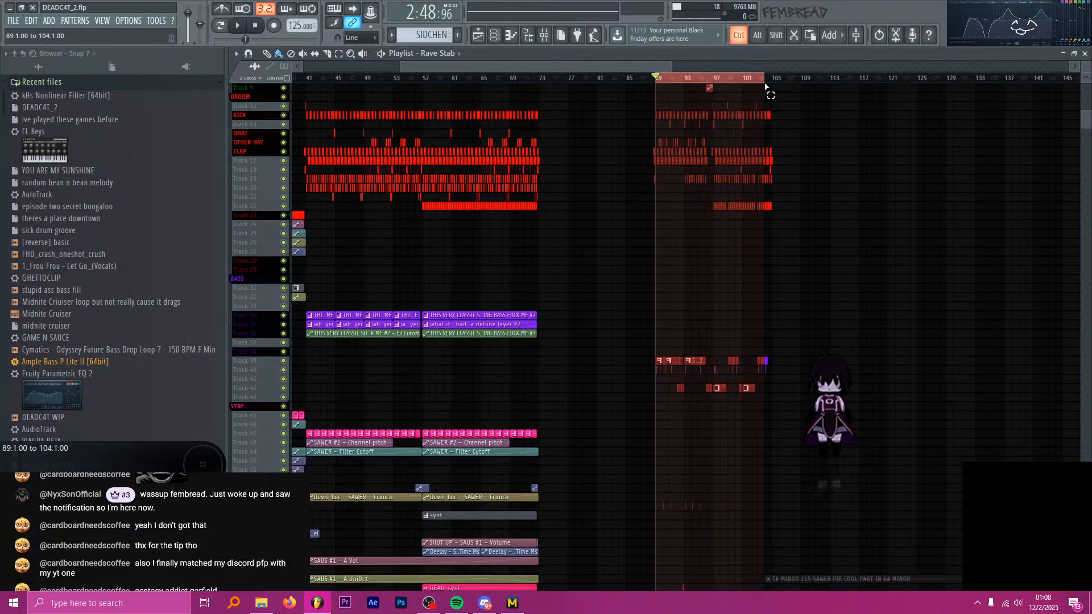
Clear the timeline selection, bring the whole arrangement into view and return the playhead to the start of the song.
{"action": "left_click", "coordinate": [700, 83], "text": "ctrl"}
{"action": "left_click_drag", "start_coordinate": [561, 81], "coordinate": [540, 83]}
{"action": "left_click", "coordinate": [708, 84], "text": "ctrl"}
{"action": "scroll", "coordinate": [709, 83], "scroll_direction": "down", "scroll_amount": 5}
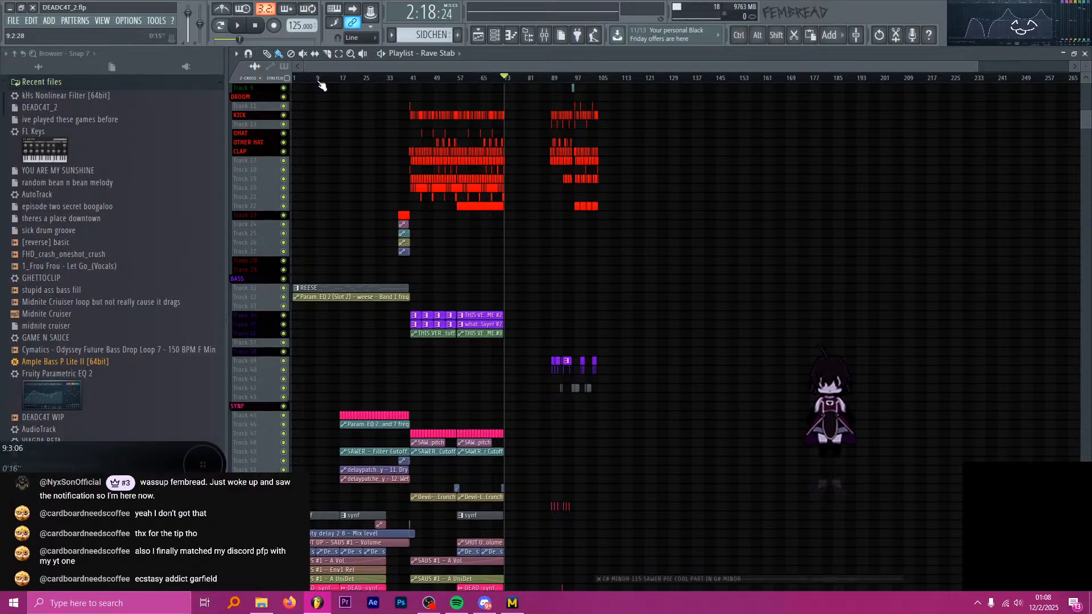
{"action": "key", "text": "Home"}
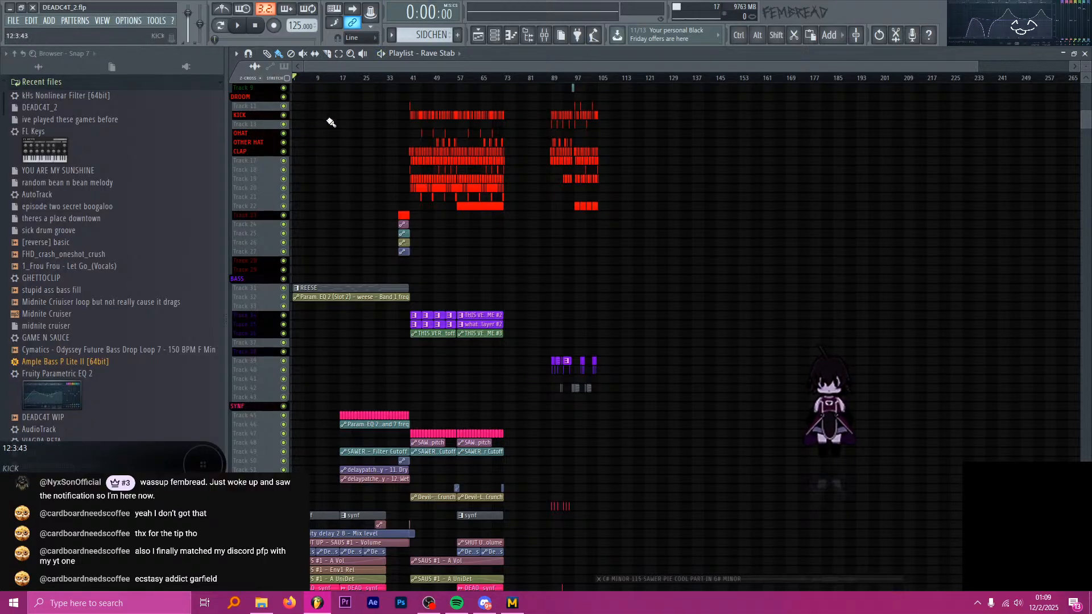
Find and launch the Keyviz app so that pressed keys are shown on the stream.
{"action": "key", "text": "alt+Tab"}
{"action": "key", "text": "alt+Tab"}
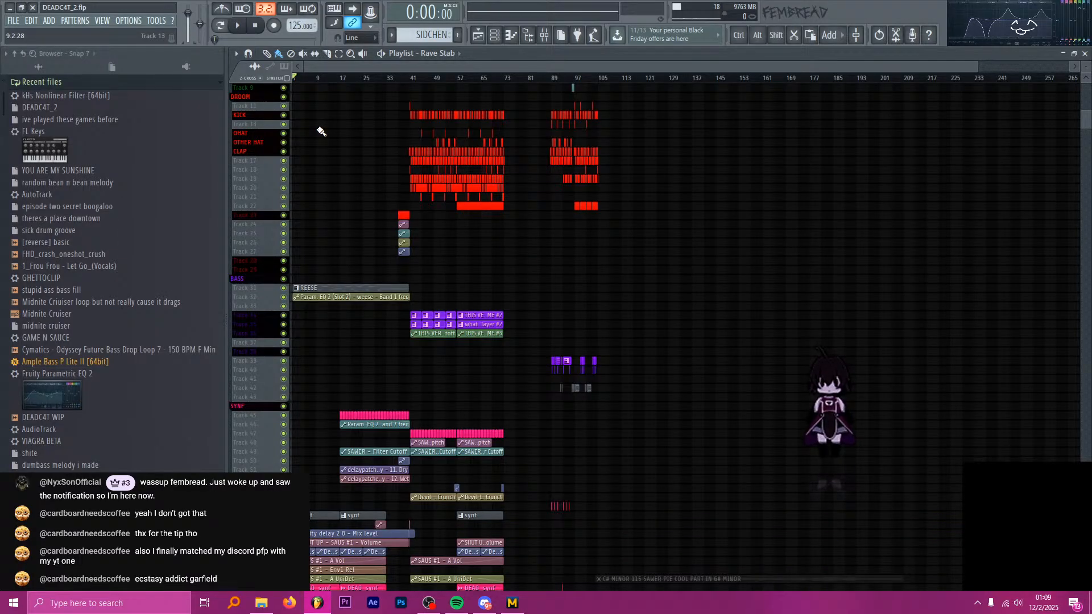
{"action": "key", "text": "super"}
{"action": "type", "text": "key"}
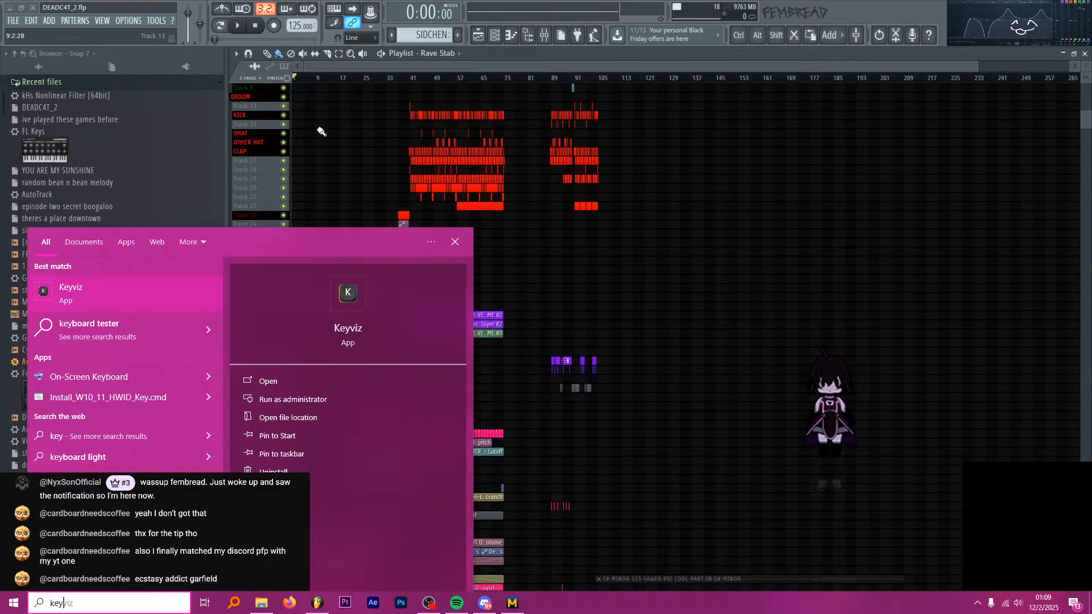
{"action": "key", "text": "Return"}
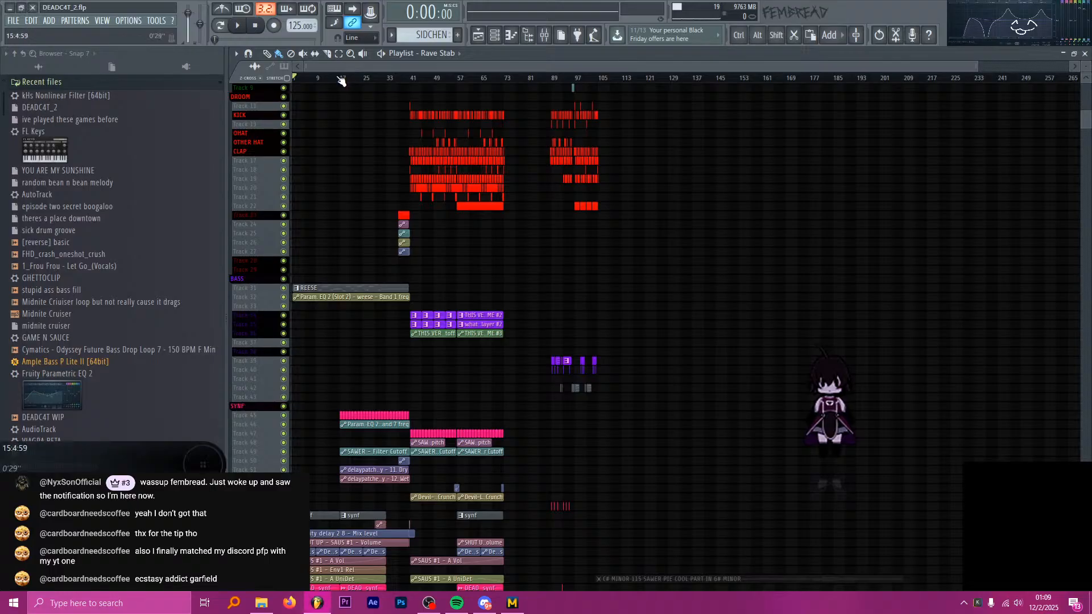
Frame roughly bars 1 to 73 of the playlist and start playing the song from the beginning.
{"action": "scroll", "coordinate": [256, 176], "scroll_direction": "down", "scroll_amount": 4}
{"action": "key", "text": "ctrl"}
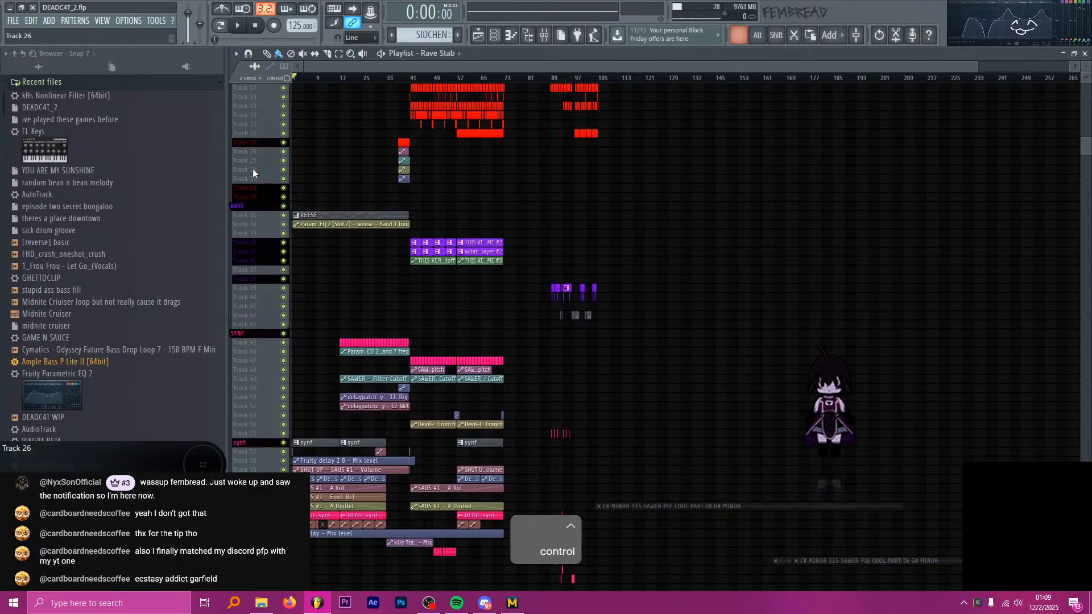
{"action": "scroll", "coordinate": [253, 168], "scroll_direction": "up", "scroll_amount": 5}
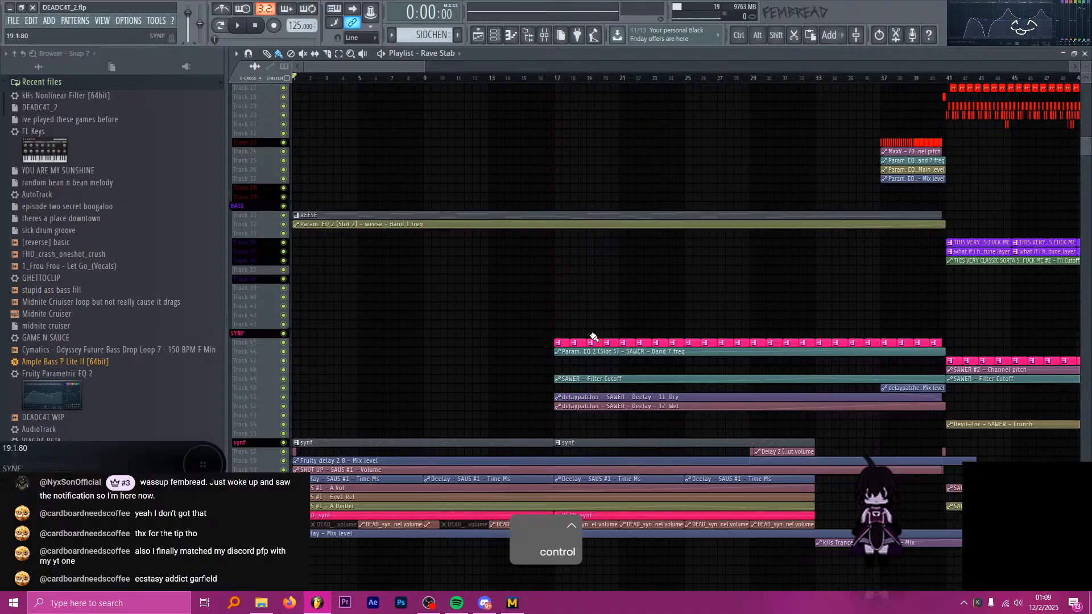
{"action": "scroll", "coordinate": [409, 278], "scroll_direction": "up", "scroll_amount": 3}
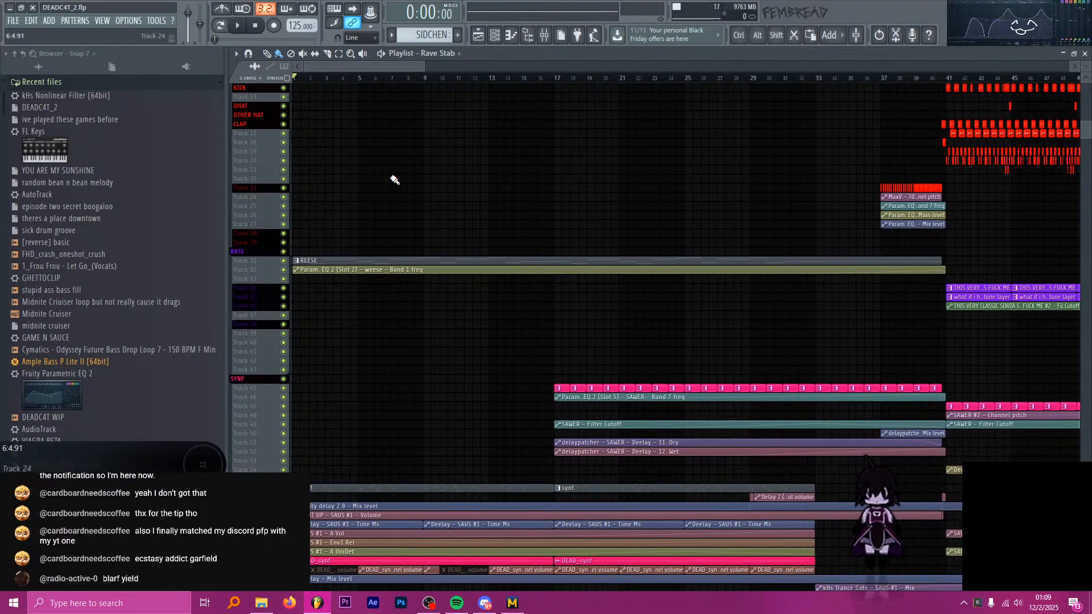
{"action": "key", "text": "alt+Tab"}
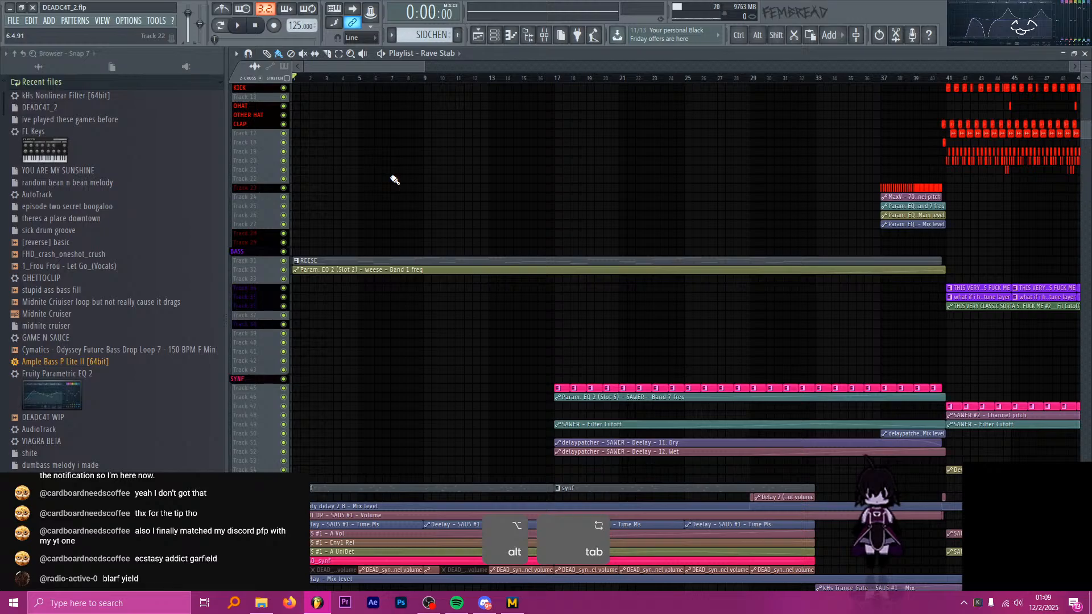
{"action": "scroll", "coordinate": [390, 183], "scroll_direction": "down", "scroll_amount": 2}
{"action": "scroll", "coordinate": [353, 180], "scroll_direction": "up", "scroll_amount": 2}
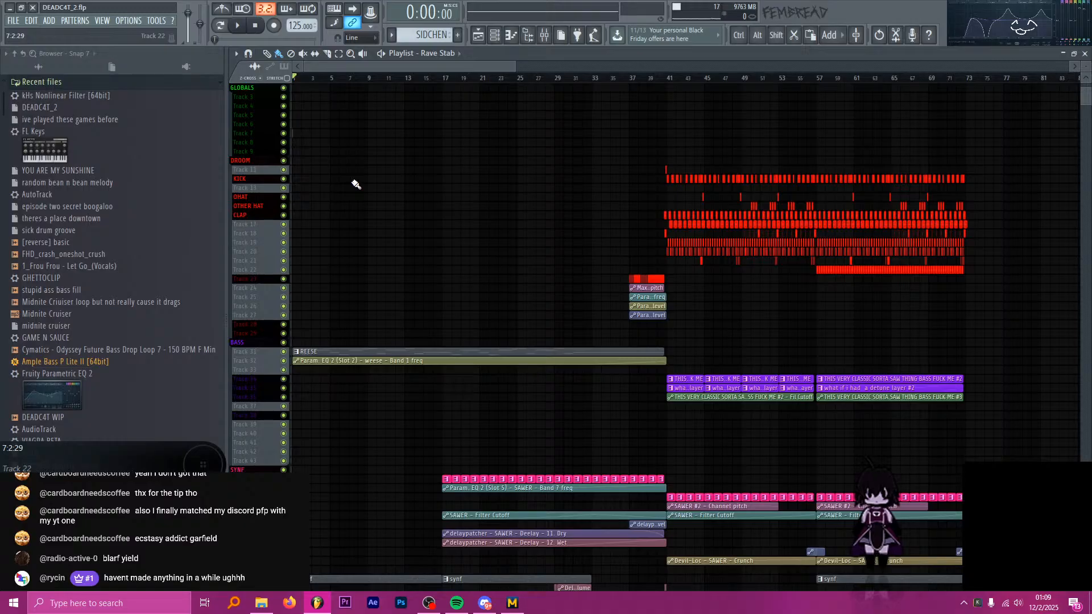
{"action": "key", "text": "space"}
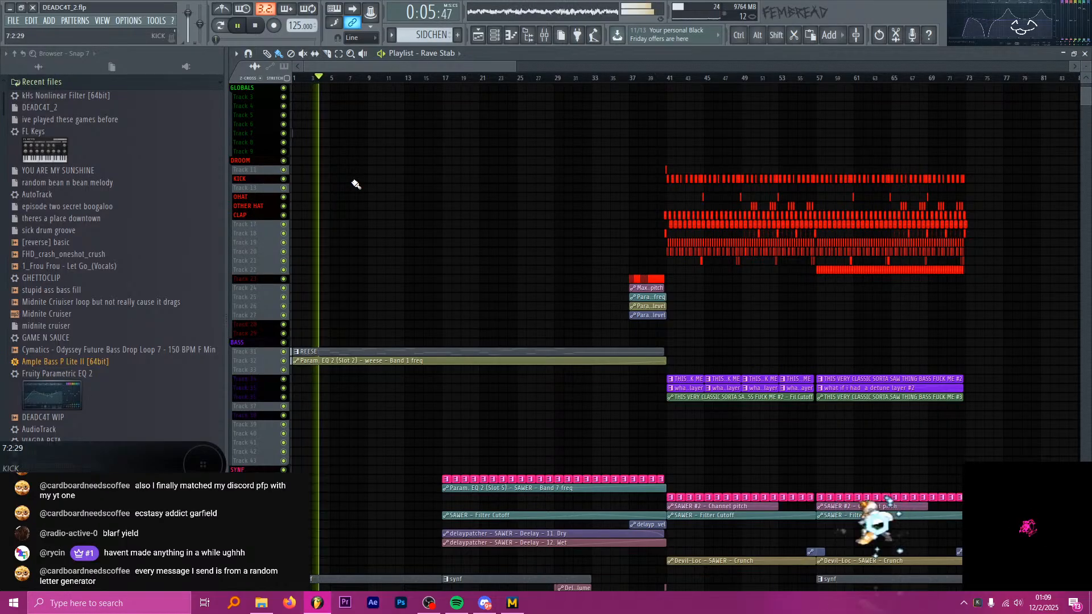
Follow the intro's REESE bass, synf and SAUS clips with their automation while the song plays.
{"action": "scroll", "coordinate": [356, 184], "scroll_direction": "down", "scroll_amount": 5}
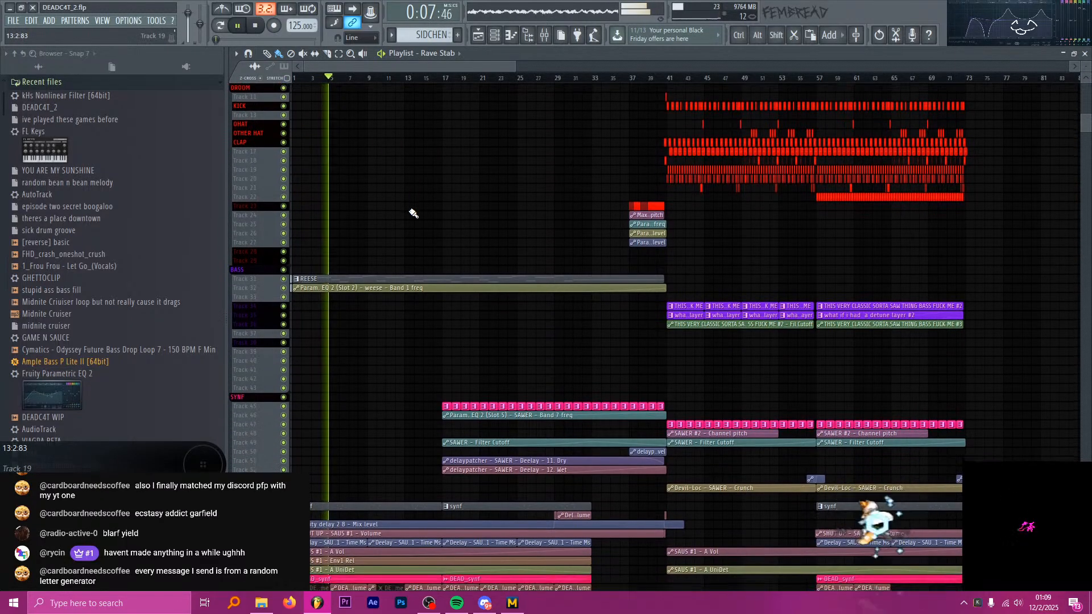
{"action": "scroll", "coordinate": [390, 194], "scroll_direction": "down", "scroll_amount": 7}
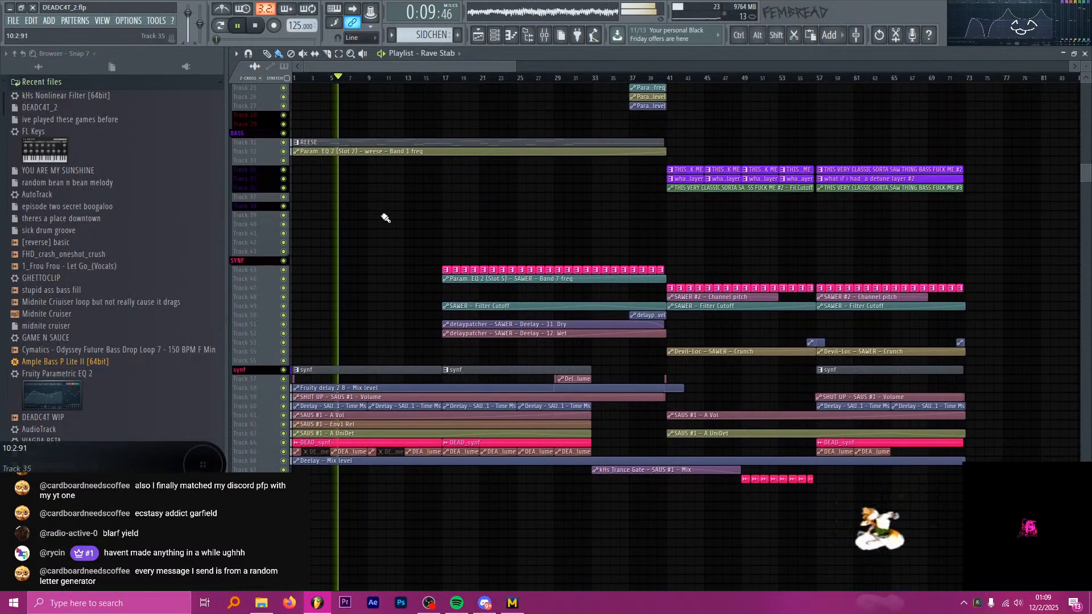
{"action": "scroll", "coordinate": [324, 237], "scroll_direction": "up", "scroll_amount": 6}
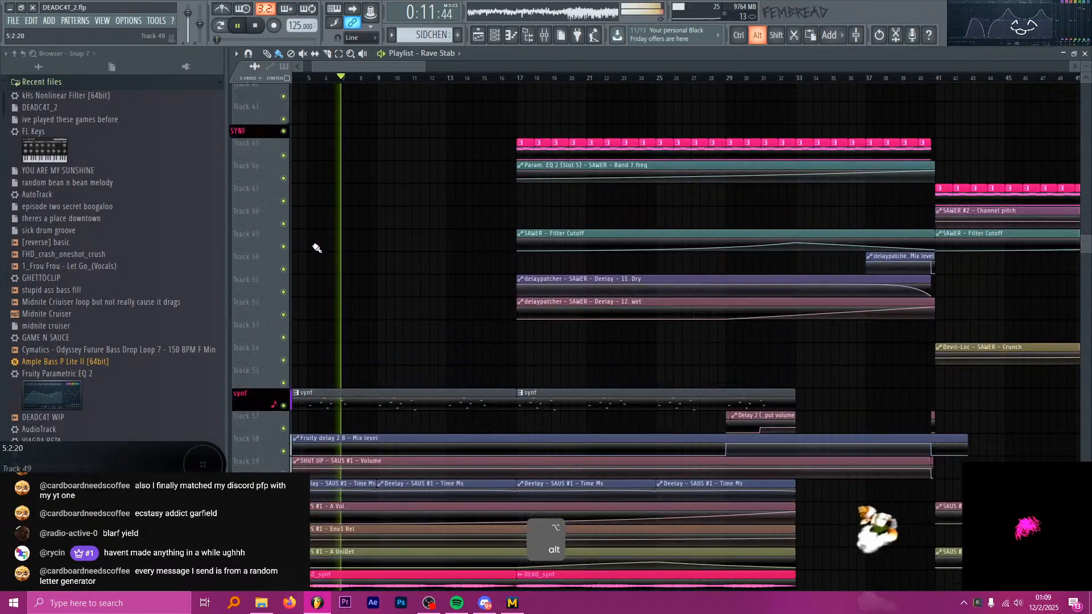
{"action": "scroll", "coordinate": [388, 231], "scroll_direction": "down", "scroll_amount": 3}
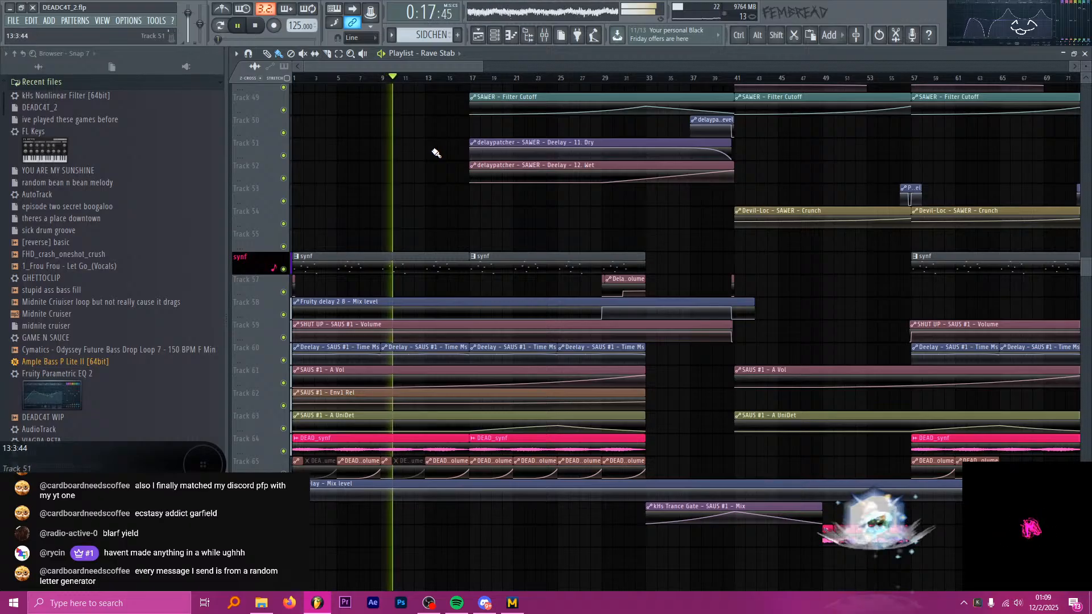
{"action": "scroll", "coordinate": [480, 187], "scroll_direction": "down", "scroll_amount": 2}
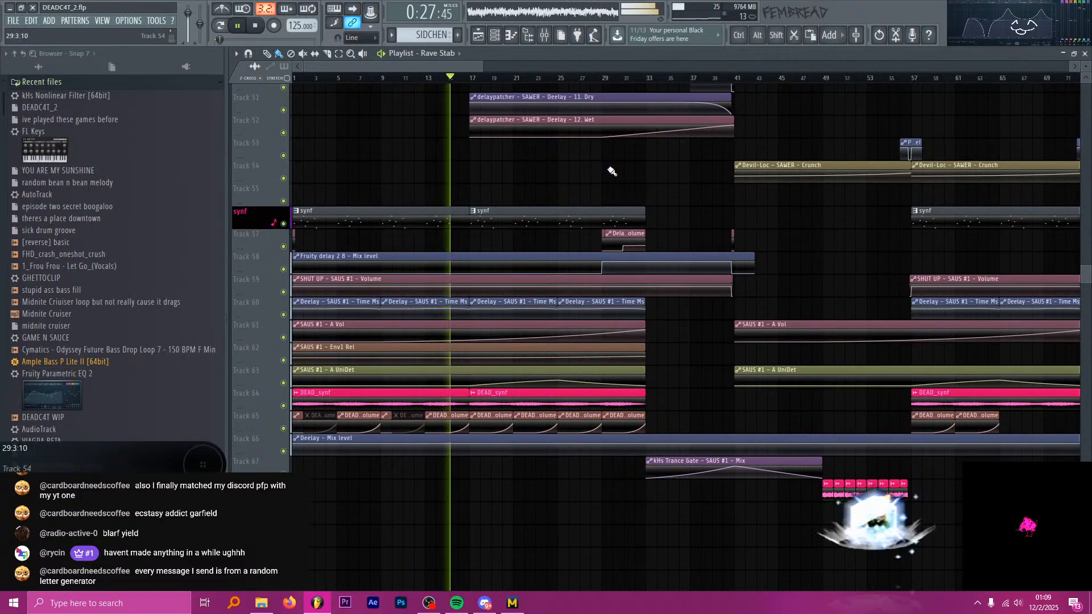
{"action": "scroll", "coordinate": [620, 176], "scroll_direction": "up", "scroll_amount": 1}
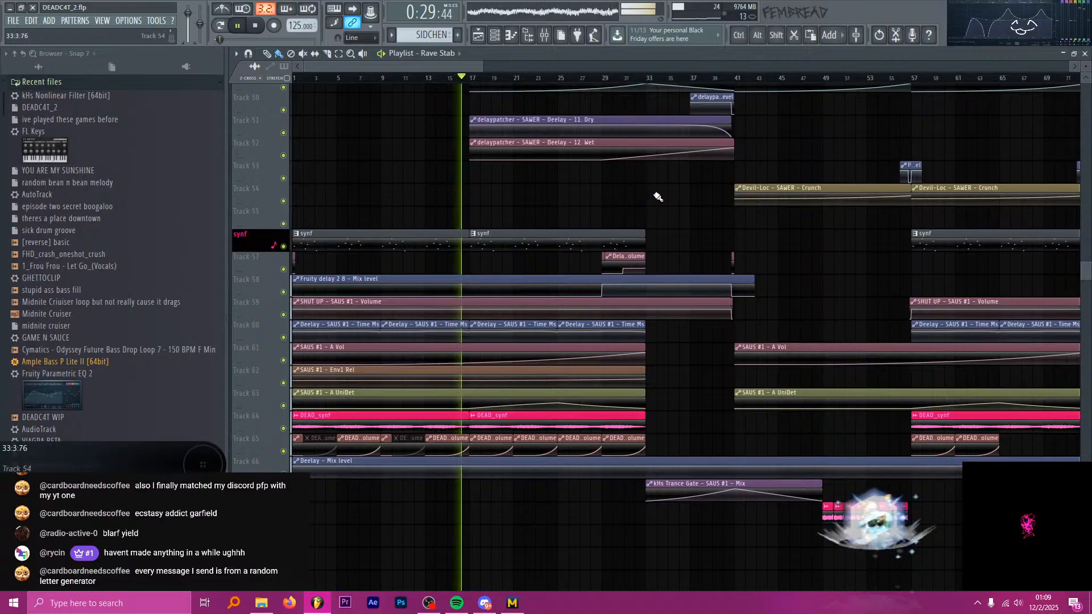
{"action": "scroll", "coordinate": [684, 208], "scroll_direction": "up", "scroll_amount": 1}
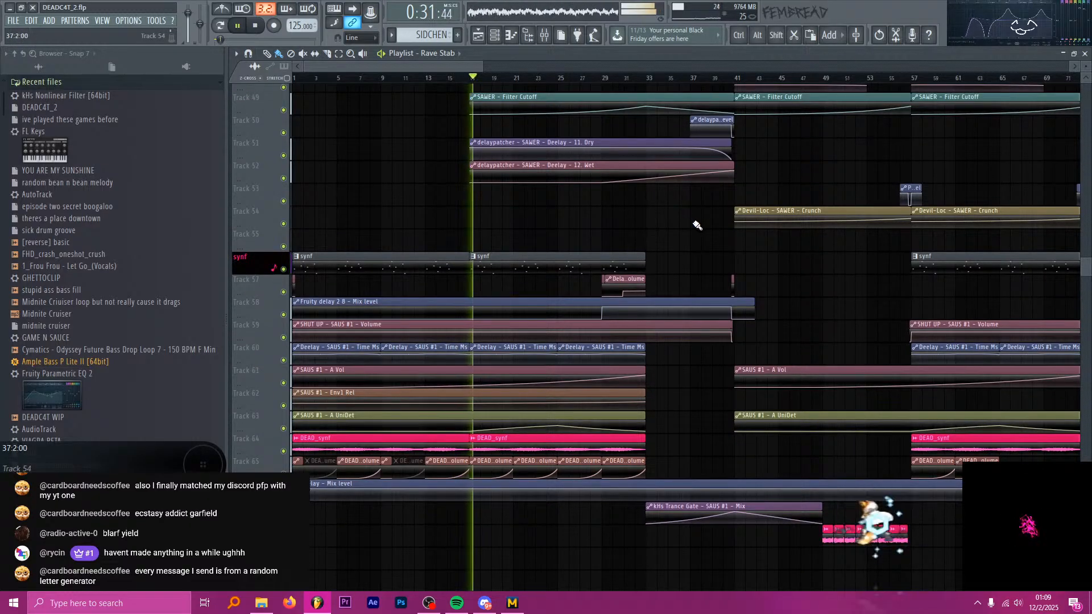
{"action": "scroll", "coordinate": [693, 228], "scroll_direction": "up", "scroll_amount": 1}
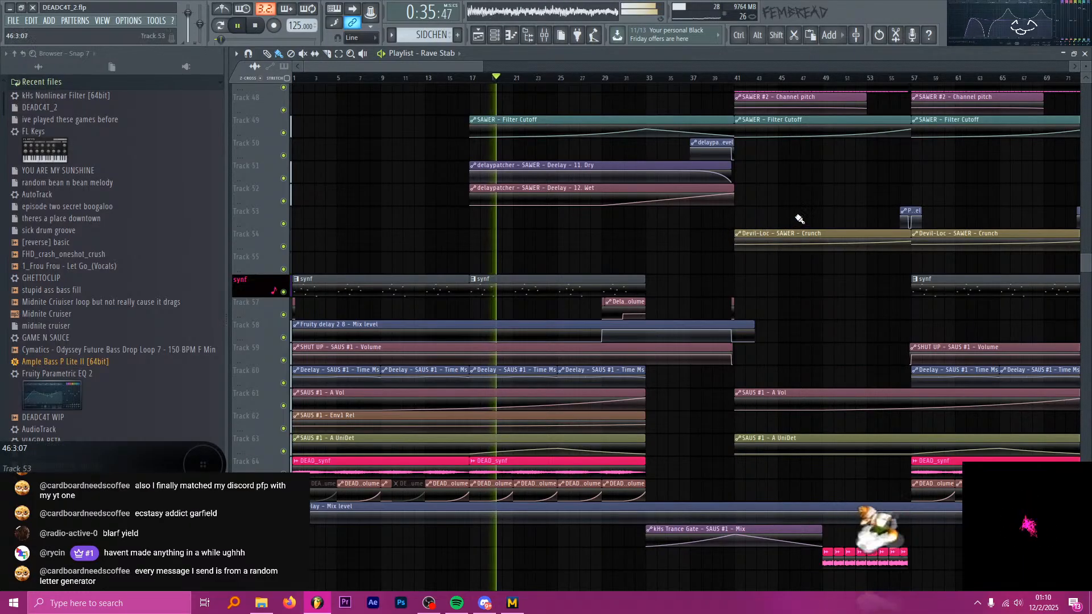
Inspect the vocal chops and their filter automation from bar 17 onward during playback.
{"action": "scroll", "coordinate": [810, 216], "scroll_direction": "down", "scroll_amount": 20}
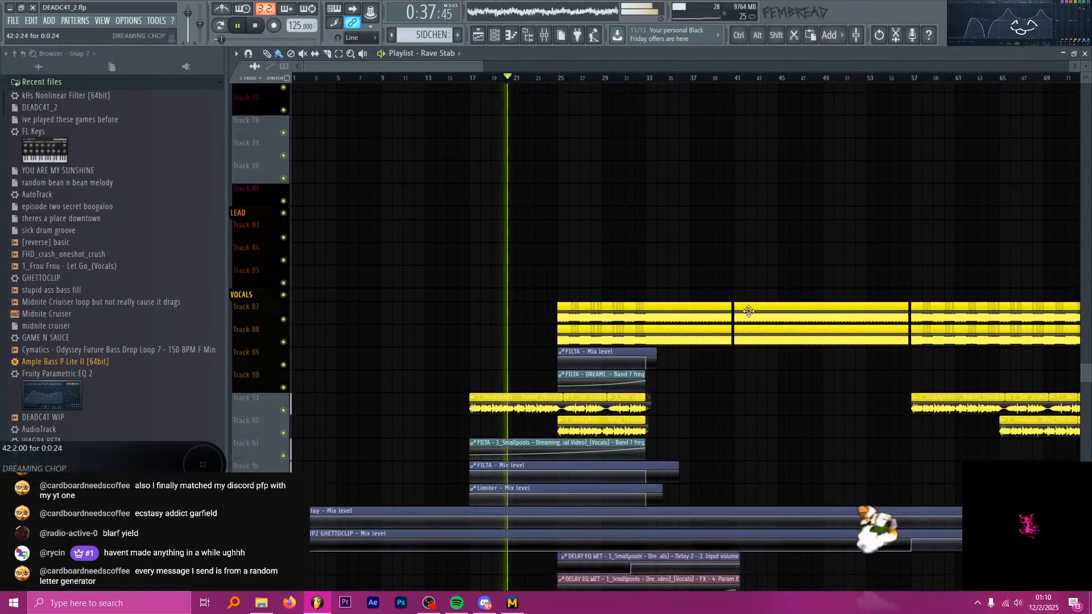
{"action": "scroll", "coordinate": [718, 292], "scroll_direction": "down", "scroll_amount": 4}
{"action": "scroll", "coordinate": [706, 273], "scroll_direction": "up", "scroll_amount": 1, "text": "ctrl"}
{"action": "scroll", "coordinate": [636, 259], "scroll_direction": "up", "scroll_amount": 4}
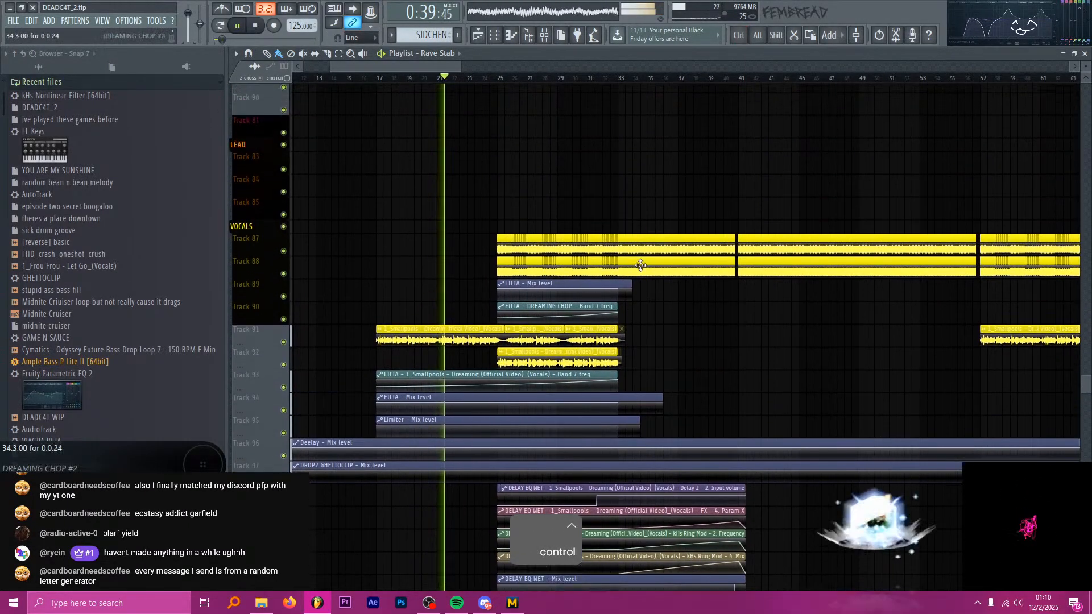
Examine the SAWER synth patterns and their EQ, filter cutoff and delay automation up to bar 41 during playback.
{"action": "scroll", "coordinate": [614, 269], "scroll_direction": "up", "scroll_amount": 20}
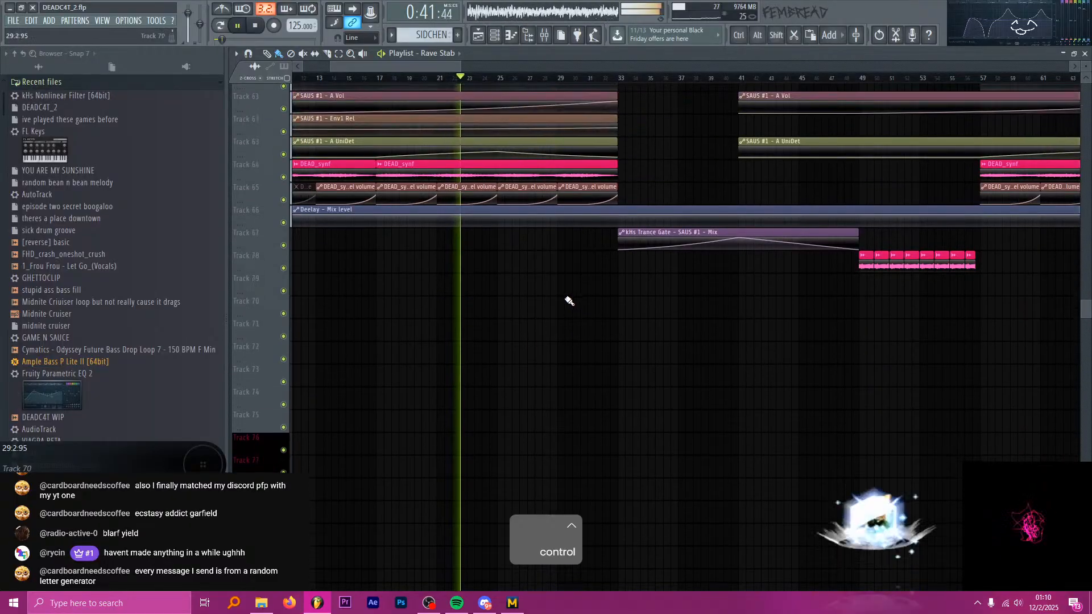
{"action": "scroll", "coordinate": [529, 295], "scroll_direction": "up", "scroll_amount": 15}
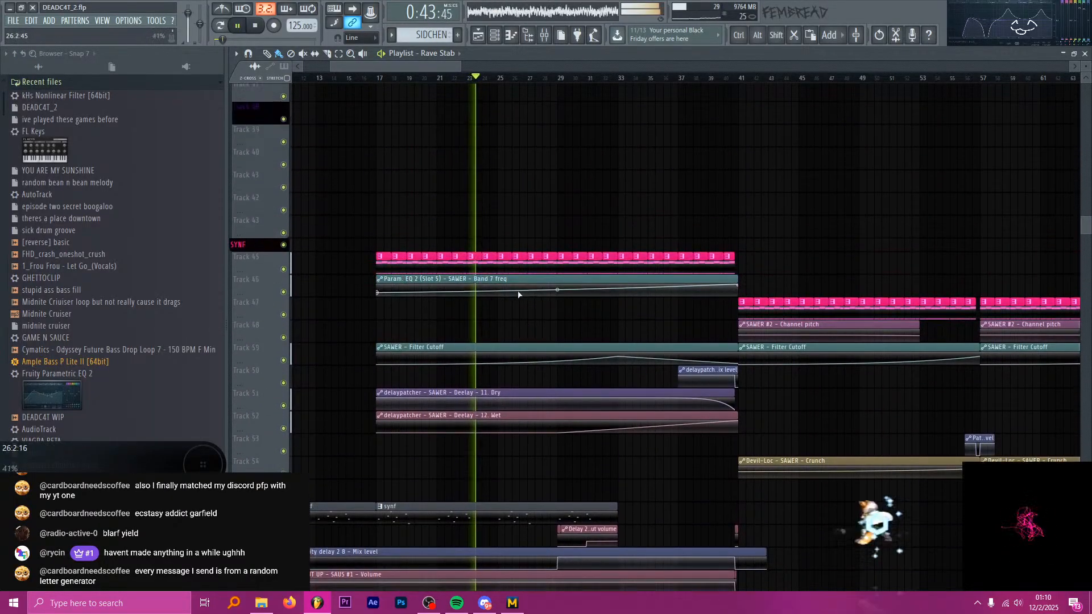
{"action": "scroll", "coordinate": [486, 283], "scroll_direction": "up", "scroll_amount": 2, "text": "ctrl"}
{"action": "scroll", "coordinate": [487, 282], "scroll_direction": "up", "scroll_amount": 2, "text": "ctrl"}
{"action": "scroll", "coordinate": [446, 246], "scroll_direction": "down", "scroll_amount": 4, "text": "ctrl"}
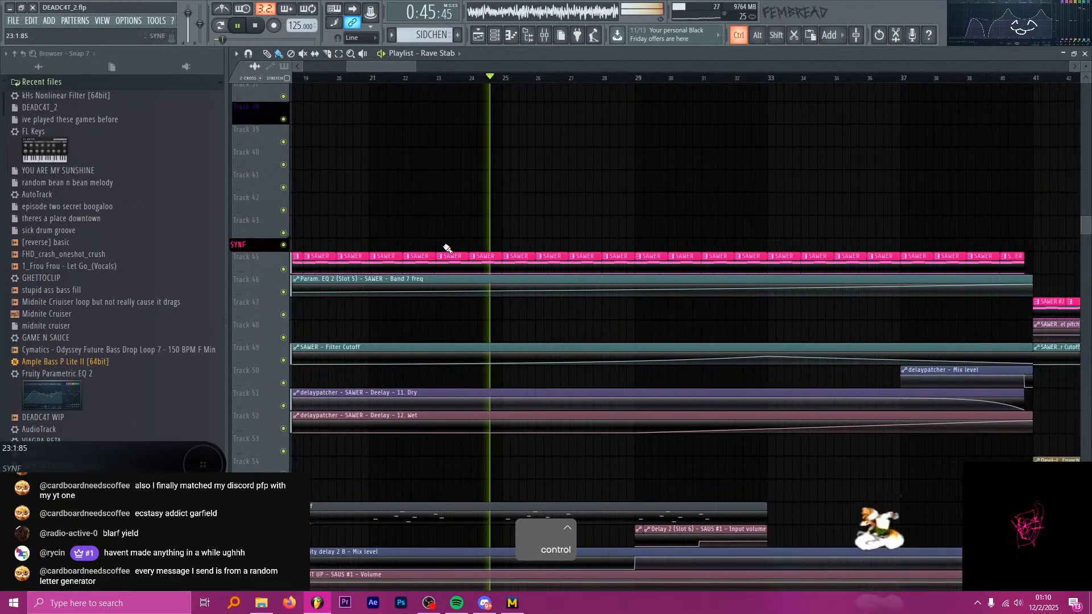
{"action": "scroll", "coordinate": [577, 243], "scroll_direction": "up", "scroll_amount": 3}
{"action": "scroll", "coordinate": [503, 264], "scroll_direction": "down", "scroll_amount": 2, "text": "ctrl"}
Examine the Dreaming vocal clips and their filter, limiter and DELAY EQ WET automation around bars 25 to 41.
{"action": "scroll", "coordinate": [585, 281], "scroll_direction": "down", "scroll_amount": 20}
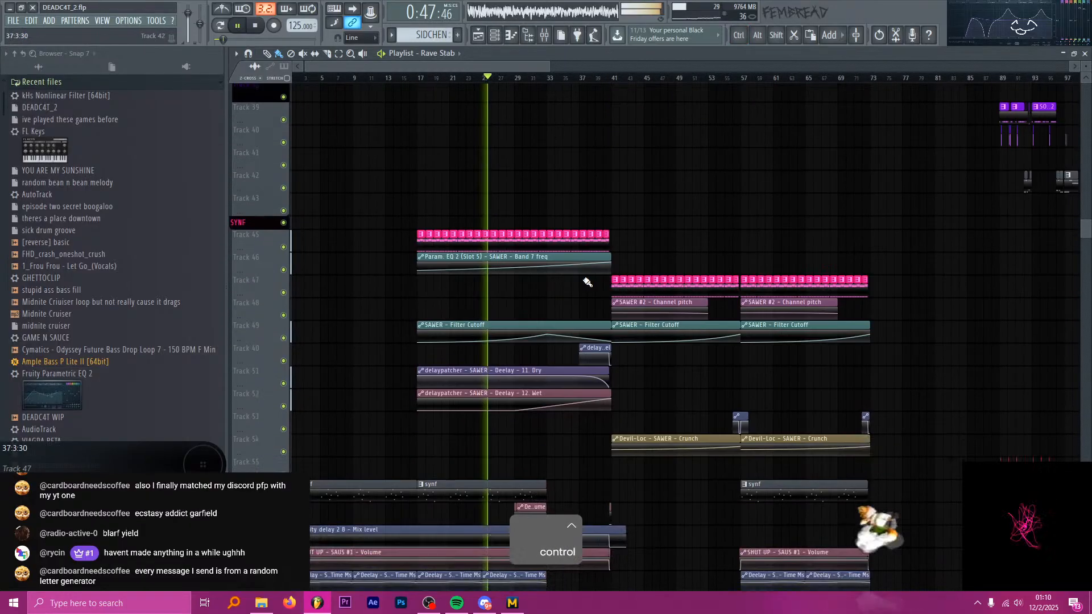
{"action": "scroll", "coordinate": [606, 349], "scroll_direction": "down", "scroll_amount": 20}
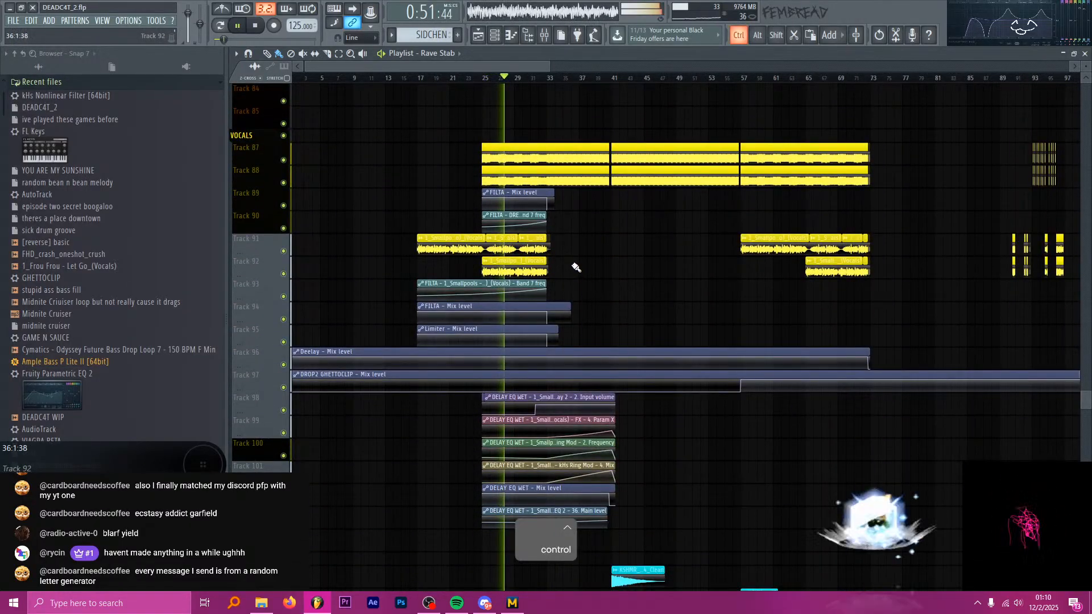
{"action": "scroll", "coordinate": [576, 268], "scroll_direction": "up", "scroll_amount": 3, "text": "ctrl"}
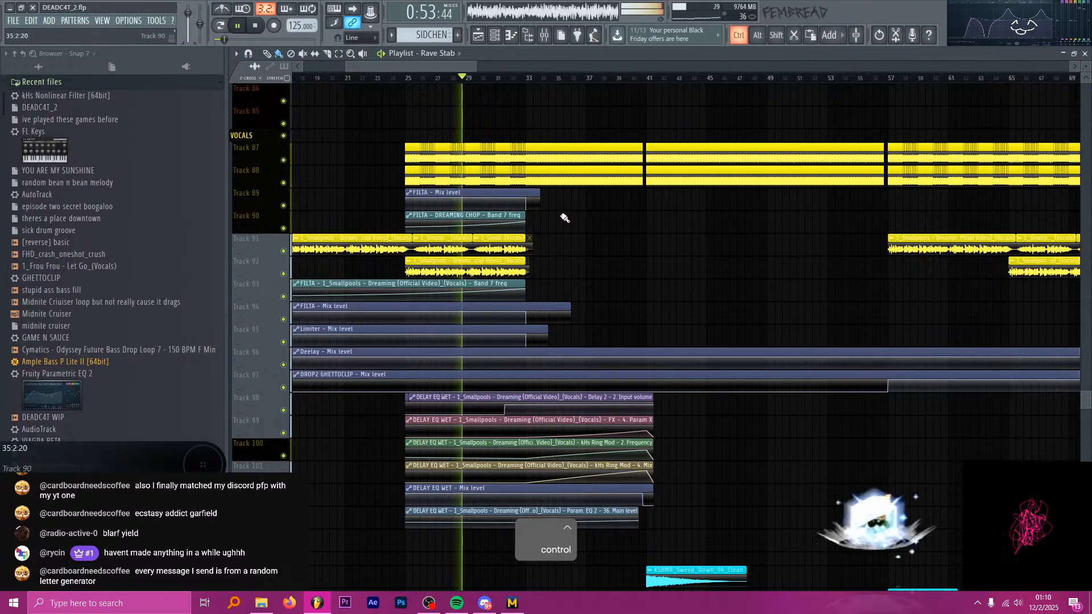
{"action": "scroll", "coordinate": [563, 218], "scroll_direction": "up", "scroll_amount": 1, "text": "ctrl"}
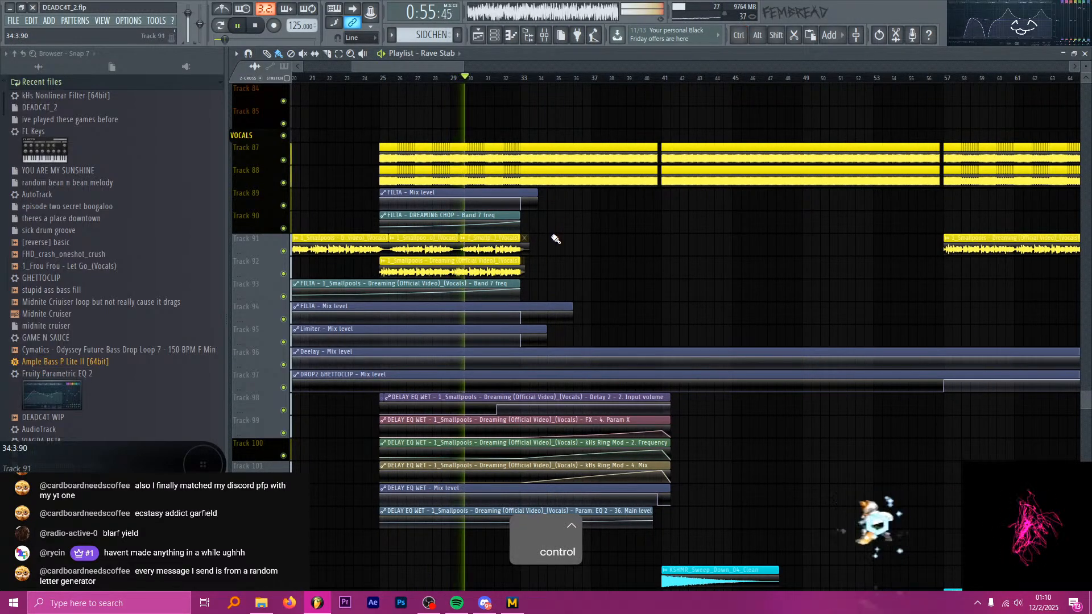
{"action": "scroll", "coordinate": [556, 239], "scroll_direction": "down", "scroll_amount": 1}
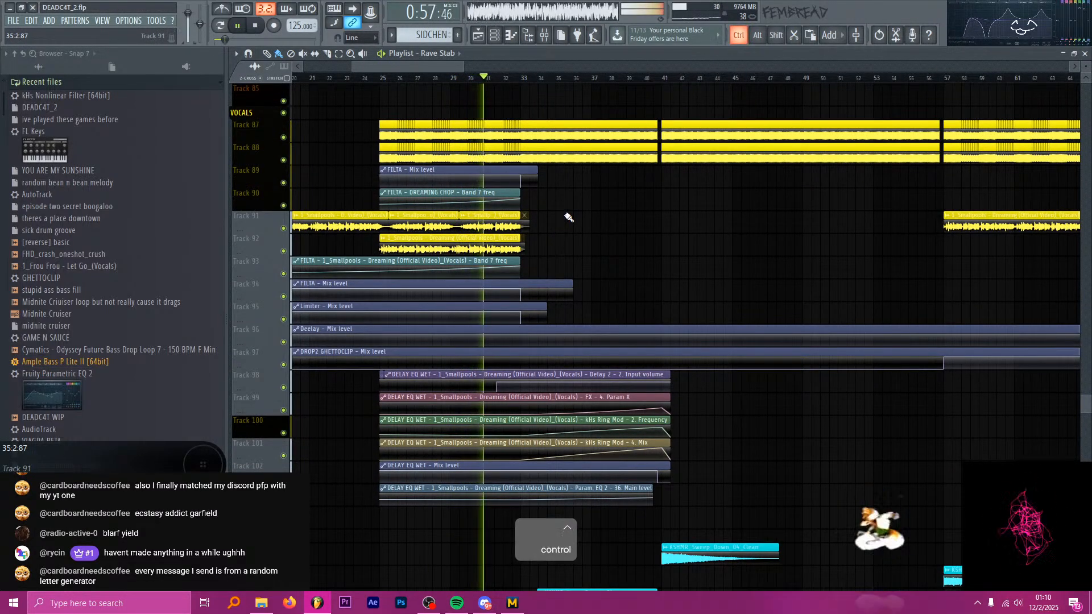
{"action": "scroll", "coordinate": [544, 250], "scroll_direction": "up", "scroll_amount": 2, "text": "ctrl"}
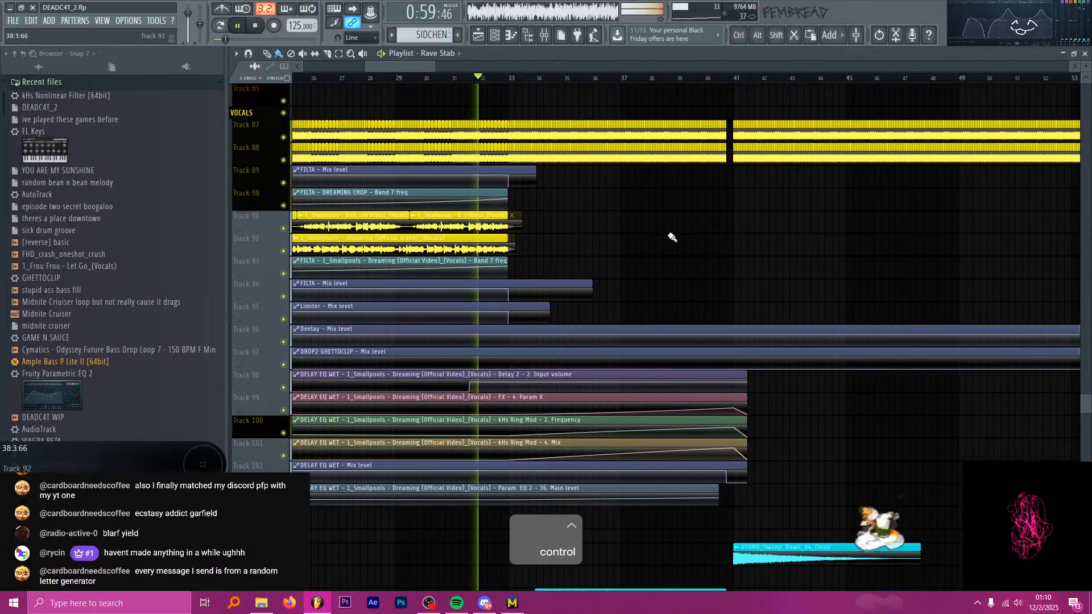
{"action": "scroll", "coordinate": [679, 232], "scroll_direction": "down", "scroll_amount": 1, "text": "ctrl"}
{"action": "scroll", "coordinate": [697, 213], "scroll_direction": "down", "scroll_amount": 3}
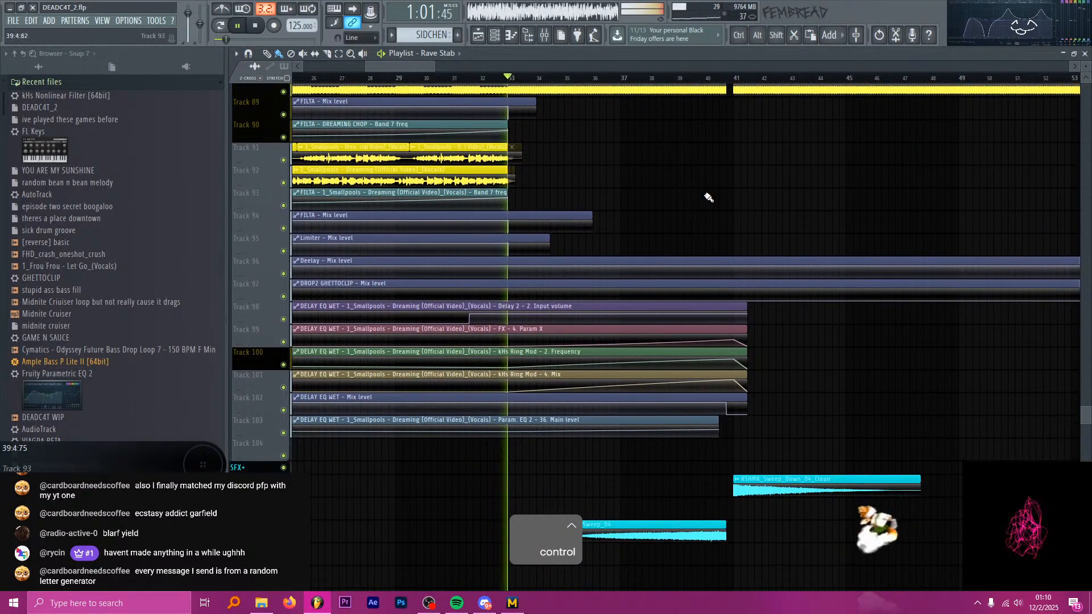
{"action": "scroll", "coordinate": [711, 207], "scroll_direction": "up", "scroll_amount": 3}
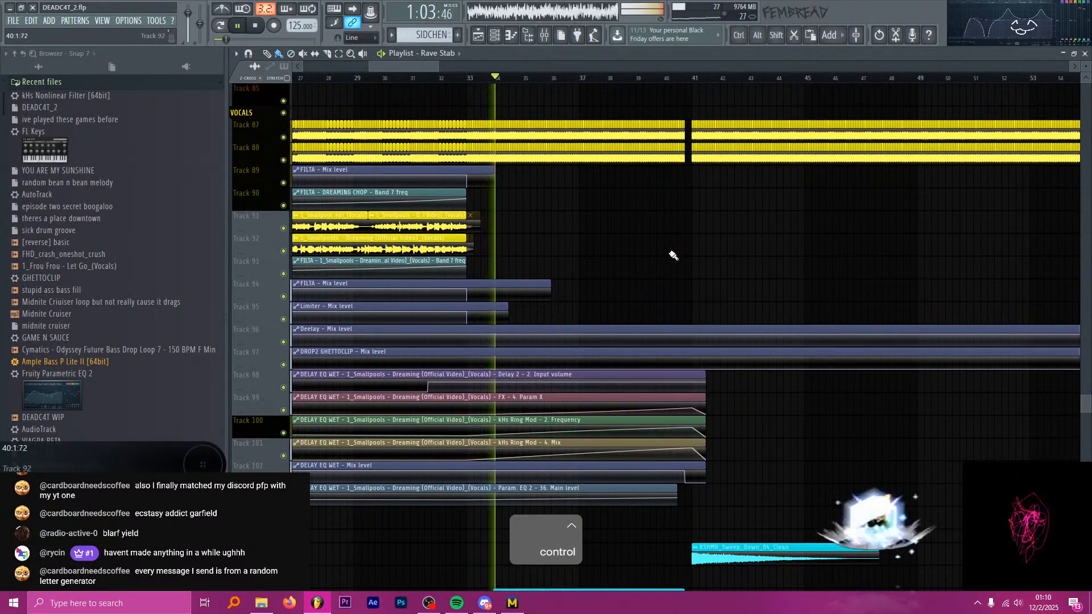
Go back up to the SAWER build-up and check its clips leading into the drop at bar 41.
{"action": "scroll", "coordinate": [654, 258], "scroll_direction": "up", "scroll_amount": 1}
{"action": "scroll", "coordinate": [655, 261], "scroll_direction": "up", "scroll_amount": 20}
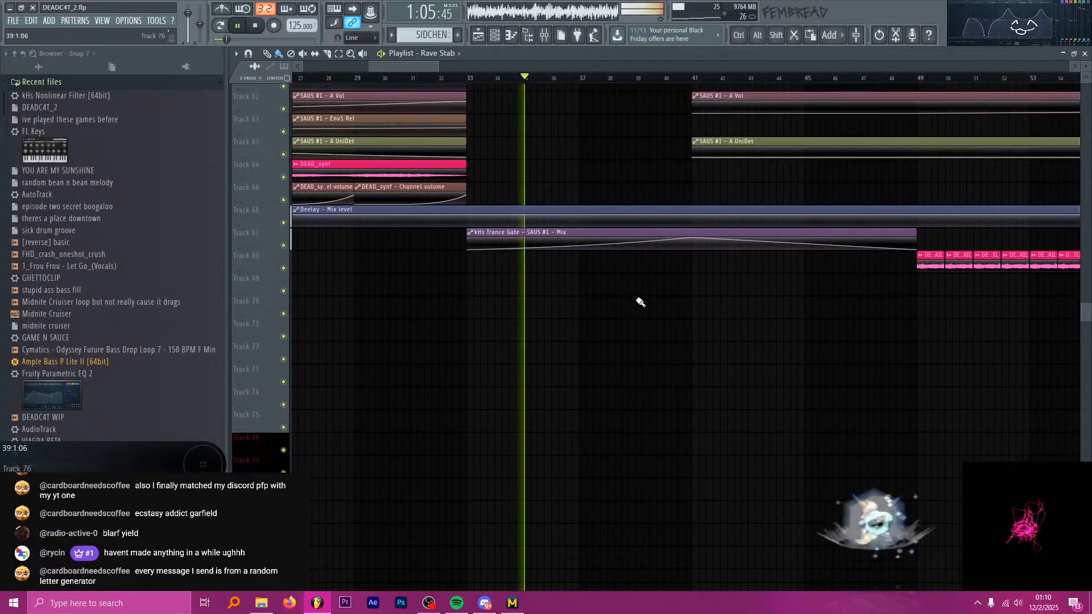
{"action": "scroll", "coordinate": [643, 299], "scroll_direction": "up", "scroll_amount": 10}
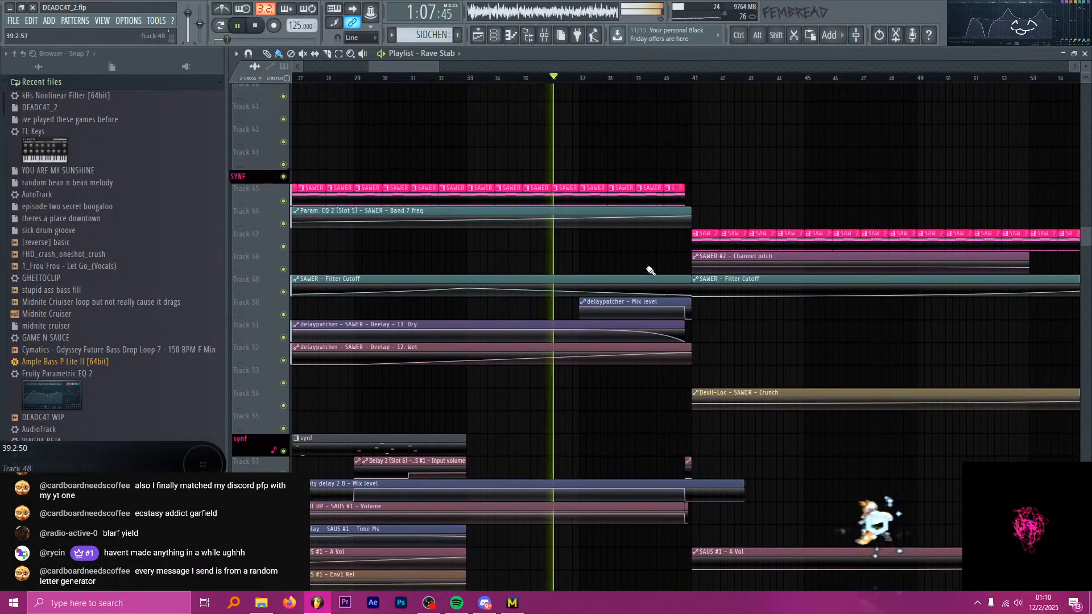
{"action": "scroll", "coordinate": [609, 249], "scroll_direction": "up", "scroll_amount": 8}
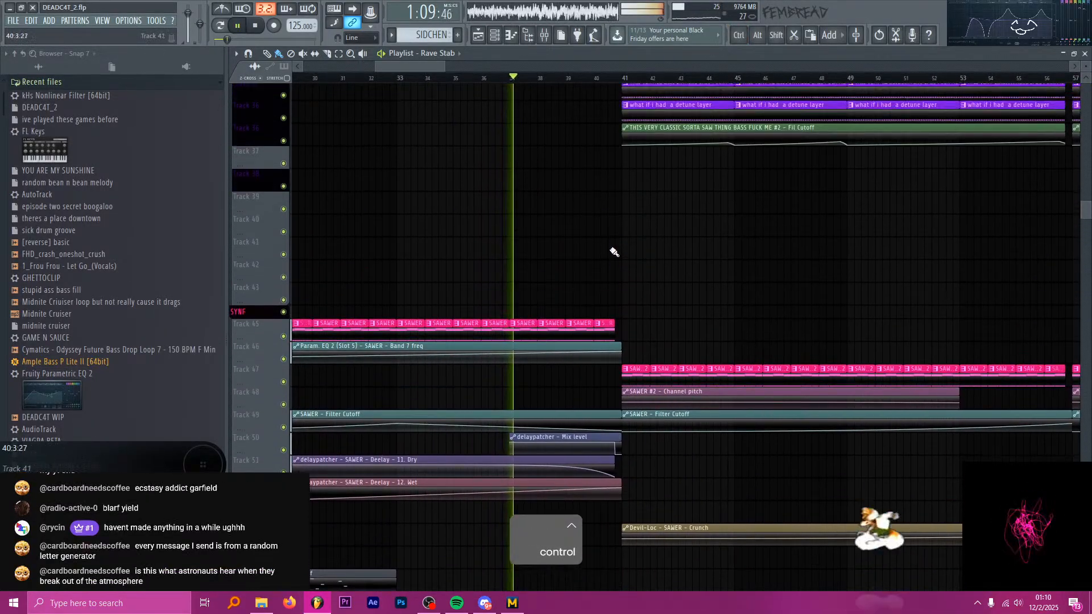
Examine the build-up drums, REESE bass and the layers of the drop at bar 41 during playback.
{"action": "scroll", "coordinate": [651, 296], "scroll_direction": "up", "scroll_amount": 6}
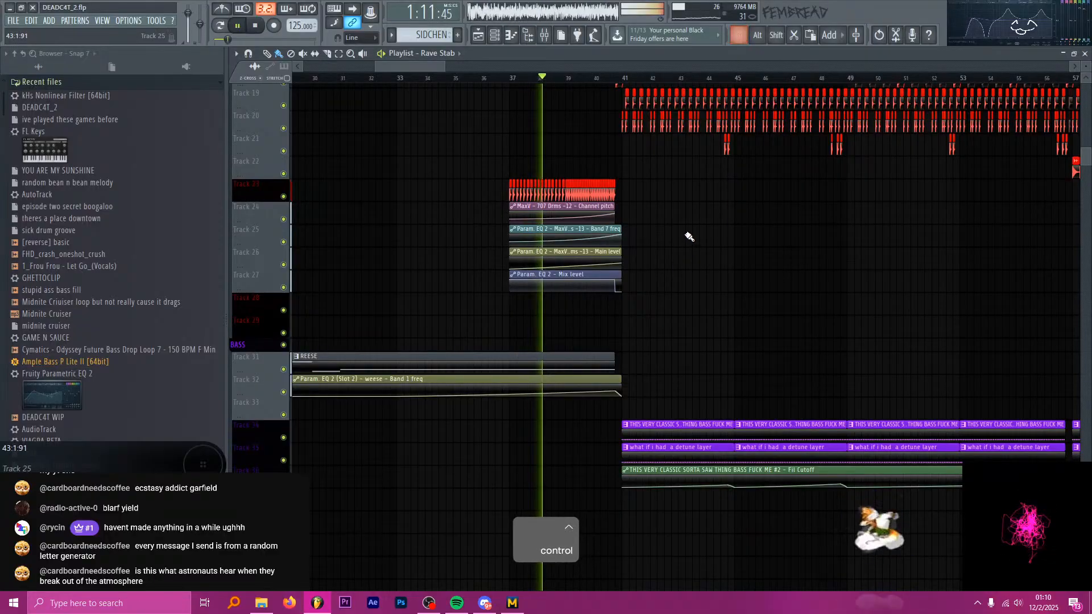
{"action": "scroll", "coordinate": [690, 236], "scroll_direction": "down", "scroll_amount": 3, "text": "ctrl"}
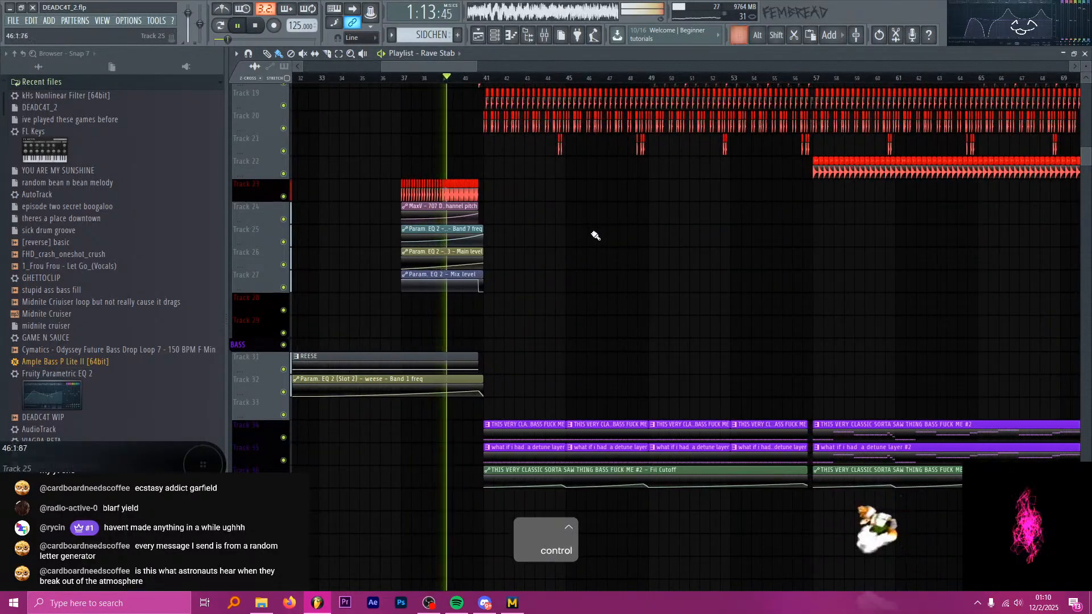
{"action": "scroll", "coordinate": [592, 236], "scroll_direction": "down", "scroll_amount": 2, "text": "alt"}
{"action": "scroll", "coordinate": [568, 255], "scroll_direction": "down", "scroll_amount": 3, "text": "alt"}
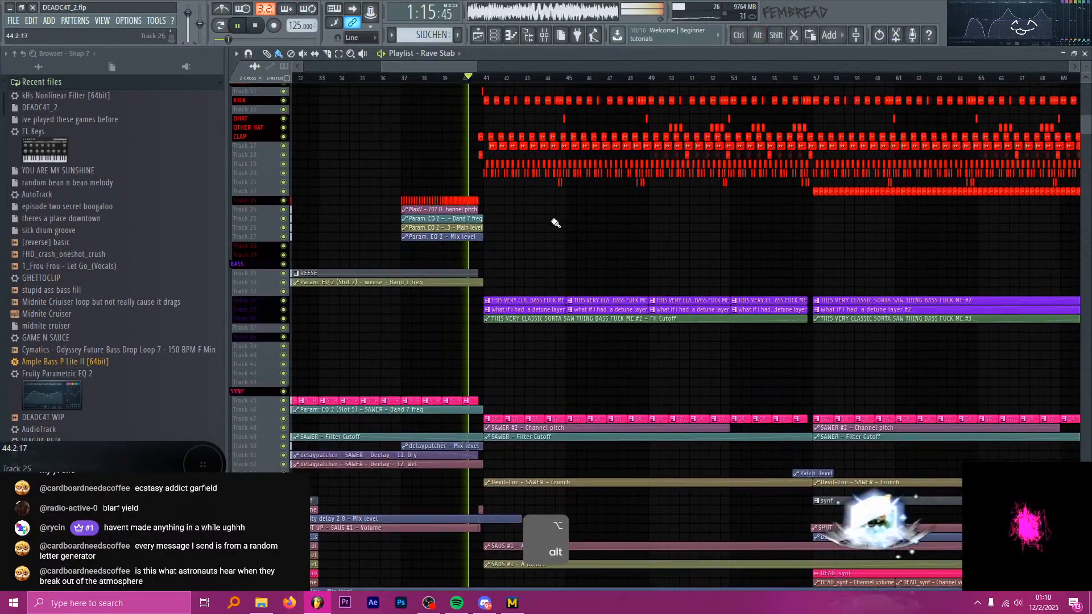
{"action": "scroll", "coordinate": [555, 225], "scroll_direction": "down", "scroll_amount": 4}
{"action": "scroll", "coordinate": [519, 281], "scroll_direction": "up", "scroll_amount": 4, "text": "ctrl"}
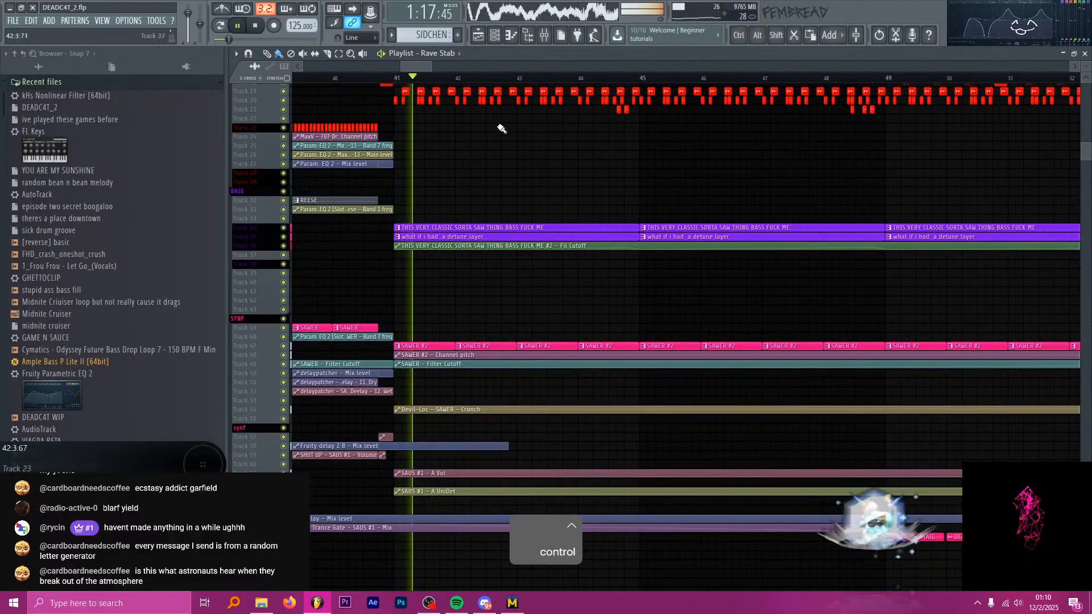
Turn on auto-scrolling so the playlist follows playback, and check the drum and bass tracks of the first drop.
{"action": "left_click", "coordinate": [355, 10]}
{"action": "scroll", "coordinate": [486, 181], "scroll_direction": "down", "scroll_amount": 2, "text": "ctrl"}
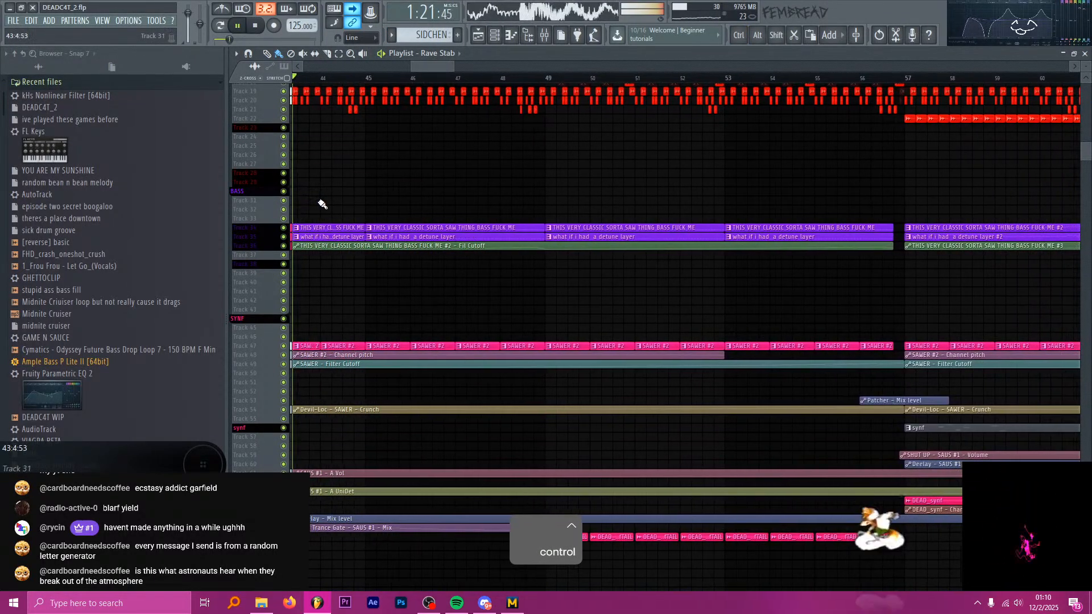
{"action": "scroll", "coordinate": [325, 208], "scroll_direction": "up", "scroll_amount": 1}
{"action": "scroll", "coordinate": [327, 222], "scroll_direction": "up", "scroll_amount": 1}
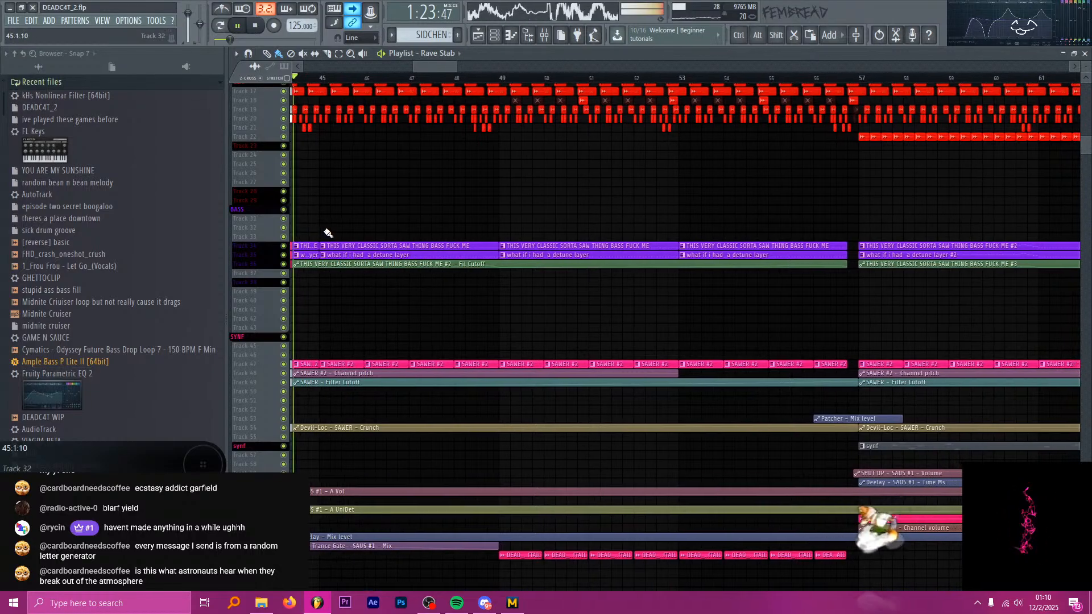
{"action": "key", "text": "alt+Tab"}
{"action": "scroll", "coordinate": [318, 233], "scroll_direction": "up", "scroll_amount": 4, "text": "alt"}
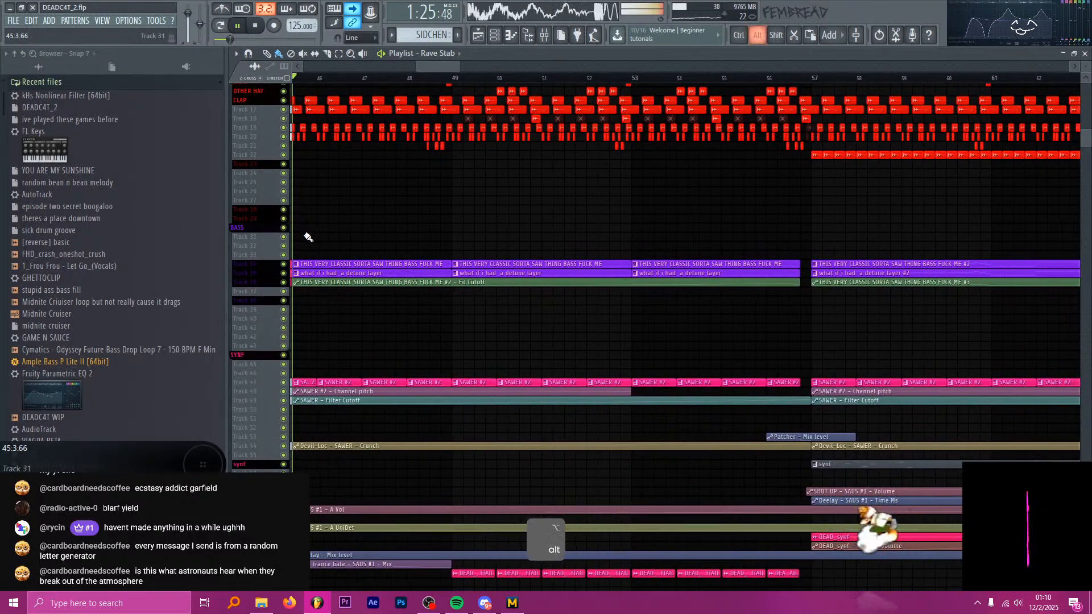
Inspect the bass, SAWER, SAUS automation and vocal tracks of the first drop between bars 45 and 57 during playback.
{"action": "scroll", "coordinate": [339, 261], "scroll_direction": "down", "scroll_amount": 7}
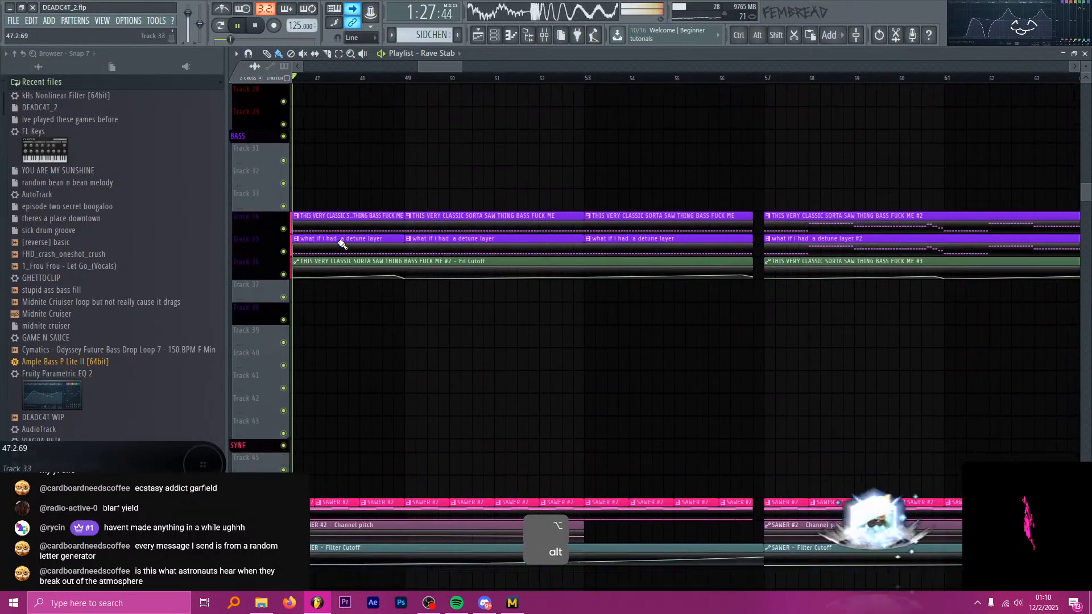
{"action": "scroll", "coordinate": [350, 248], "scroll_direction": "down", "scroll_amount": 4}
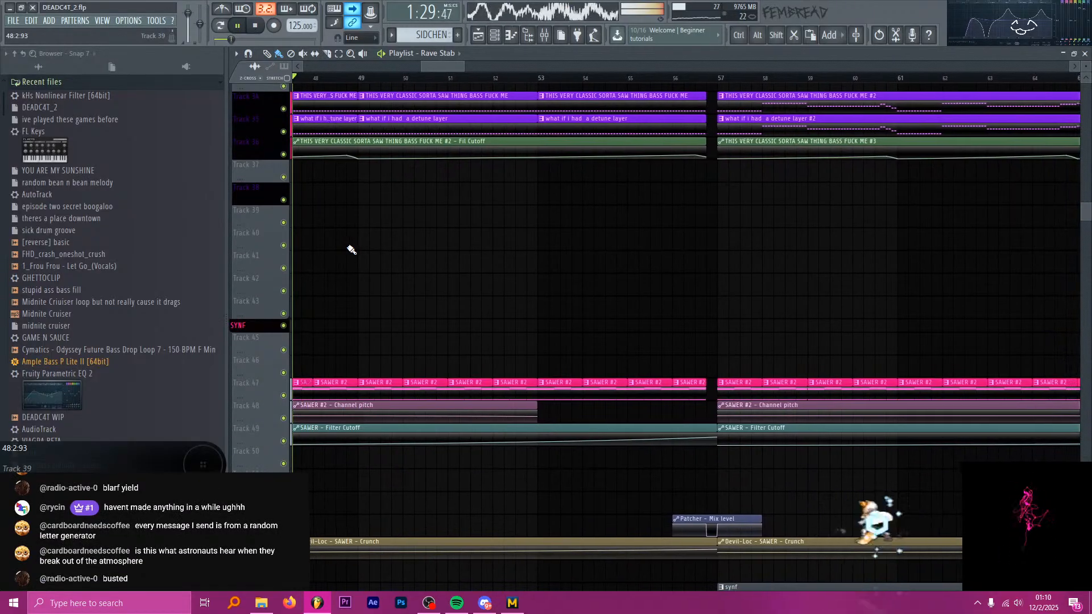
{"action": "scroll", "coordinate": [353, 259], "scroll_direction": "down", "scroll_amount": 18}
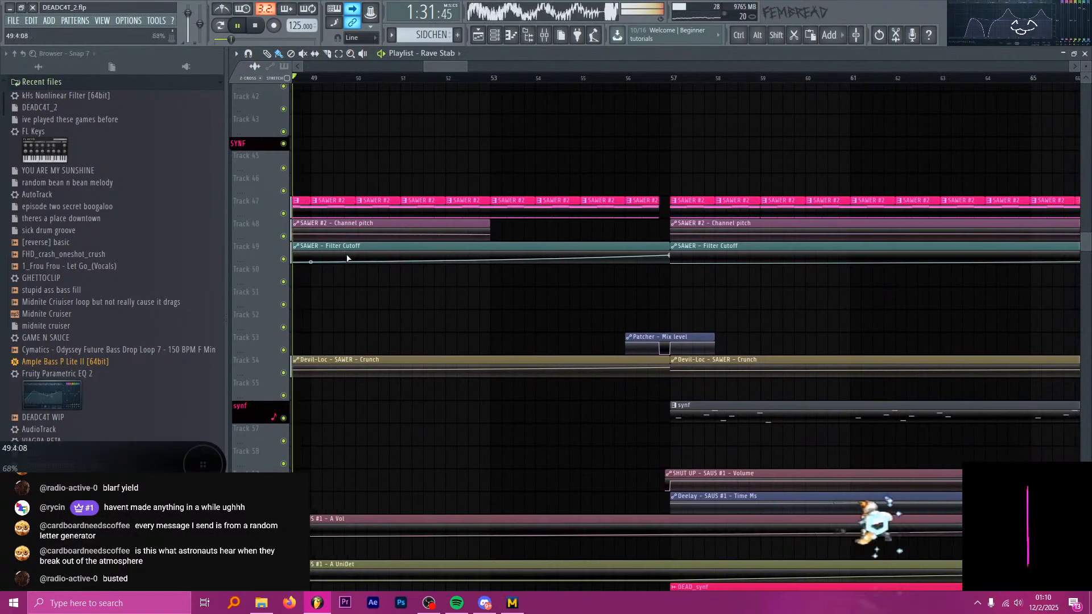
{"action": "scroll", "coordinate": [351, 263], "scroll_direction": "down", "scroll_amount": 3}
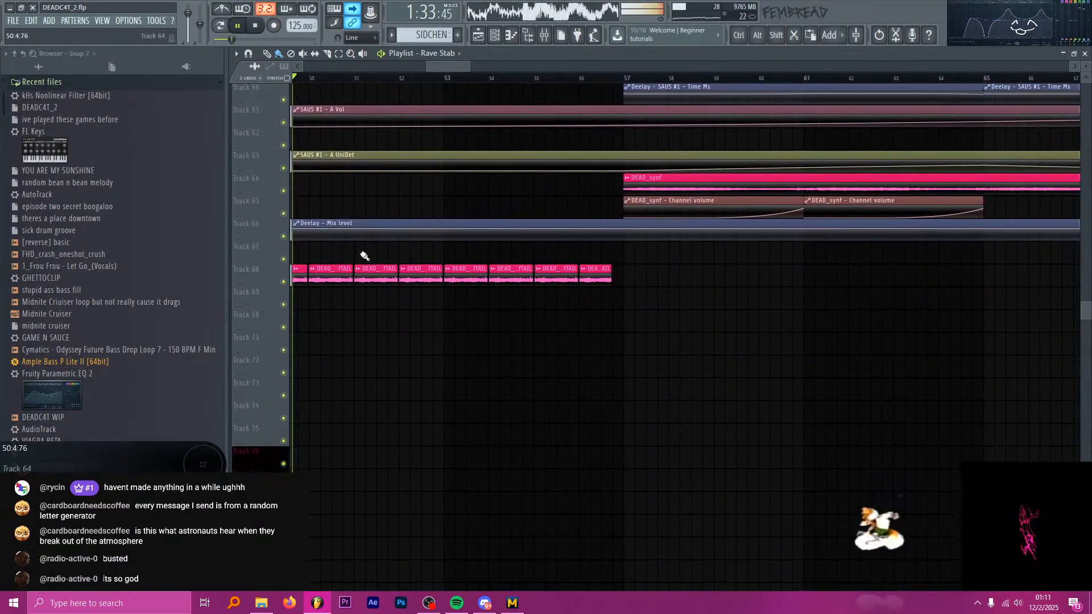
{"action": "scroll", "coordinate": [364, 256], "scroll_direction": "down", "scroll_amount": 19}
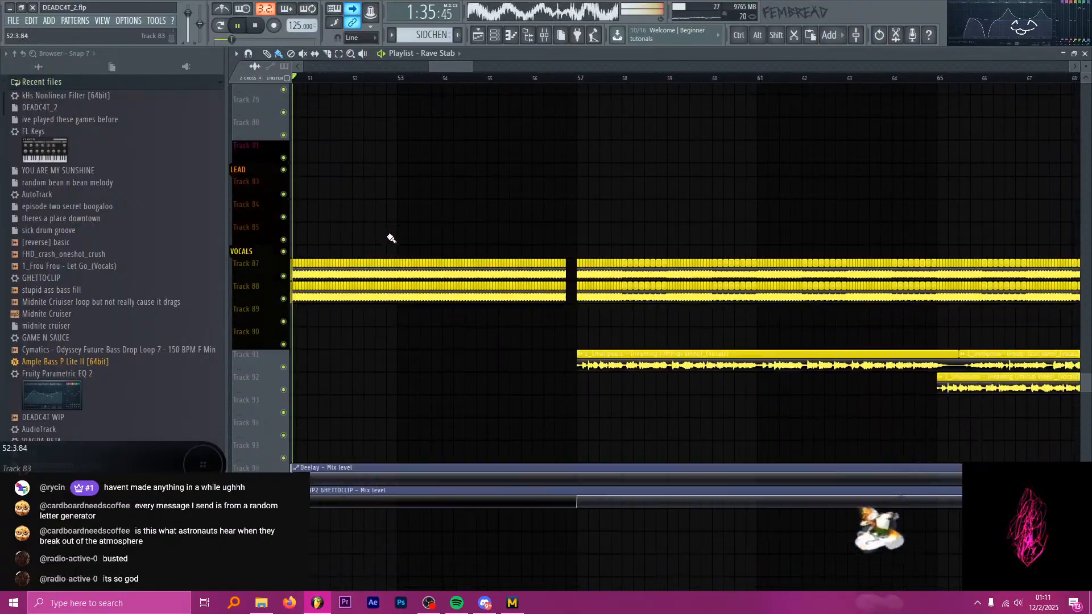
{"action": "scroll", "coordinate": [418, 208], "scroll_direction": "down", "scroll_amount": 2}
{"action": "scroll", "coordinate": [418, 213], "scroll_direction": "up", "scroll_amount": 20}
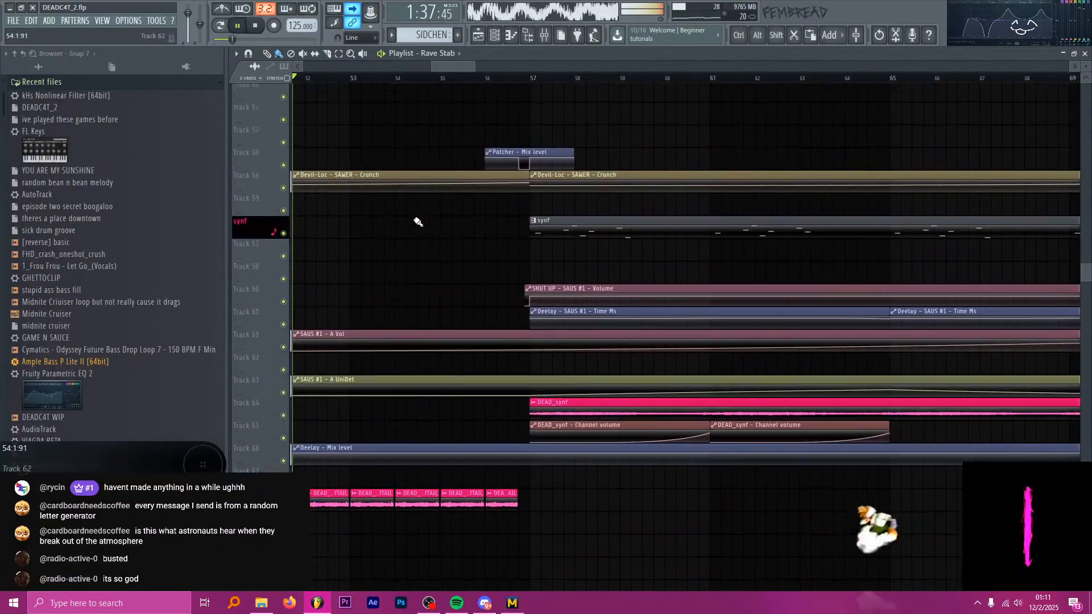
{"action": "scroll", "coordinate": [418, 222], "scroll_direction": "up", "scroll_amount": 20}
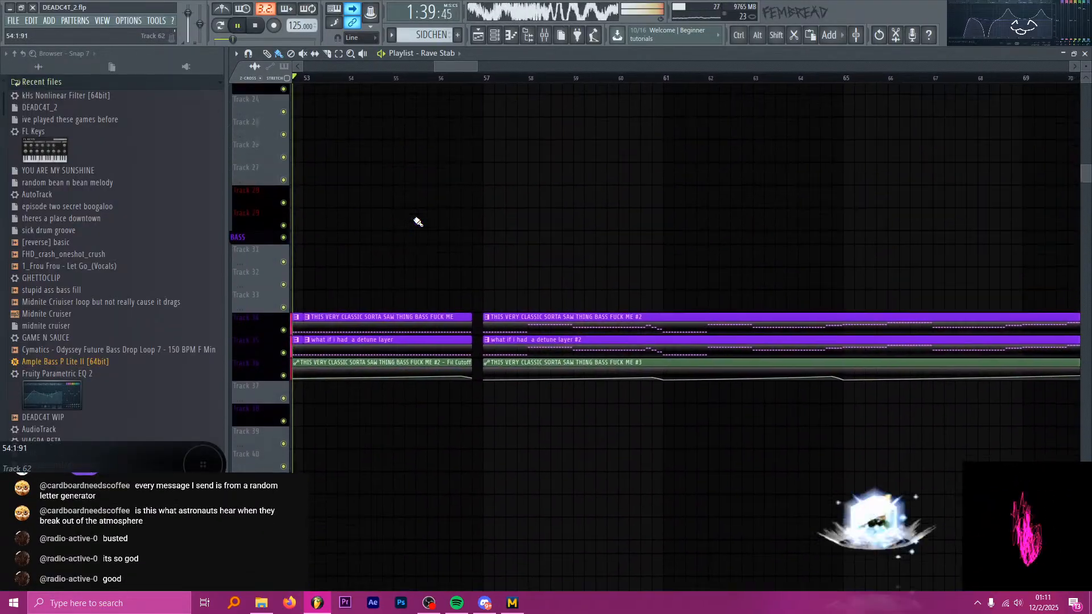
{"action": "scroll", "coordinate": [418, 219], "scroll_direction": "up", "scroll_amount": 16}
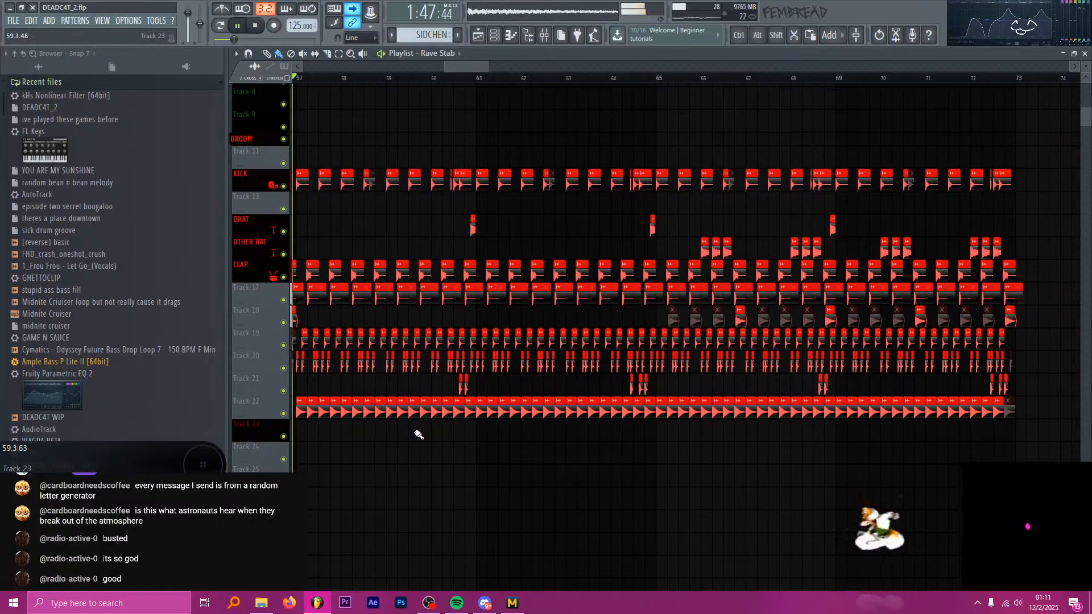
Examine the drum, bass, SAWER, DEAD_synf and vocal tracks from bar 57 to bar 73 during playback.
{"action": "scroll", "coordinate": [444, 378], "scroll_direction": "down", "scroll_amount": 6}
{"action": "scroll", "coordinate": [460, 369], "scroll_direction": "down", "scroll_amount": 7}
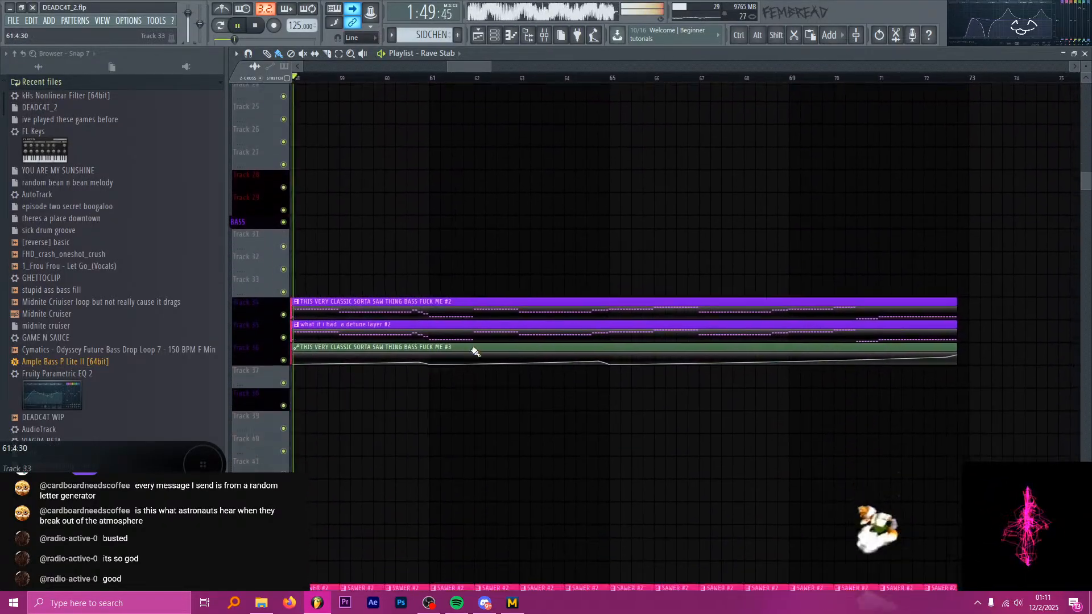
{"action": "scroll", "coordinate": [494, 302], "scroll_direction": "down", "scroll_amount": 5}
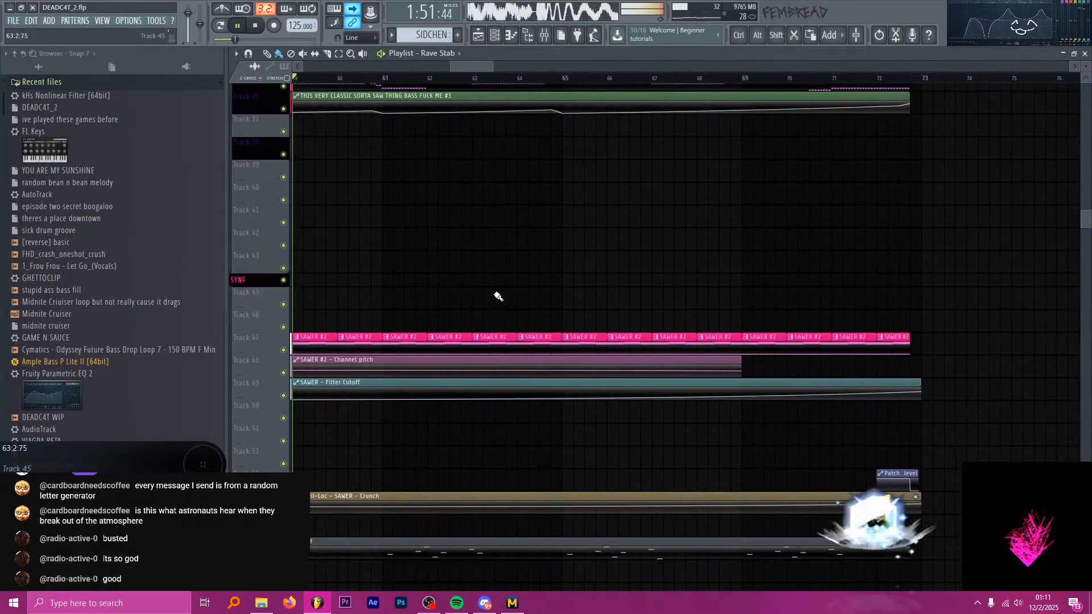
{"action": "scroll", "coordinate": [495, 272], "scroll_direction": "down", "scroll_amount": 3}
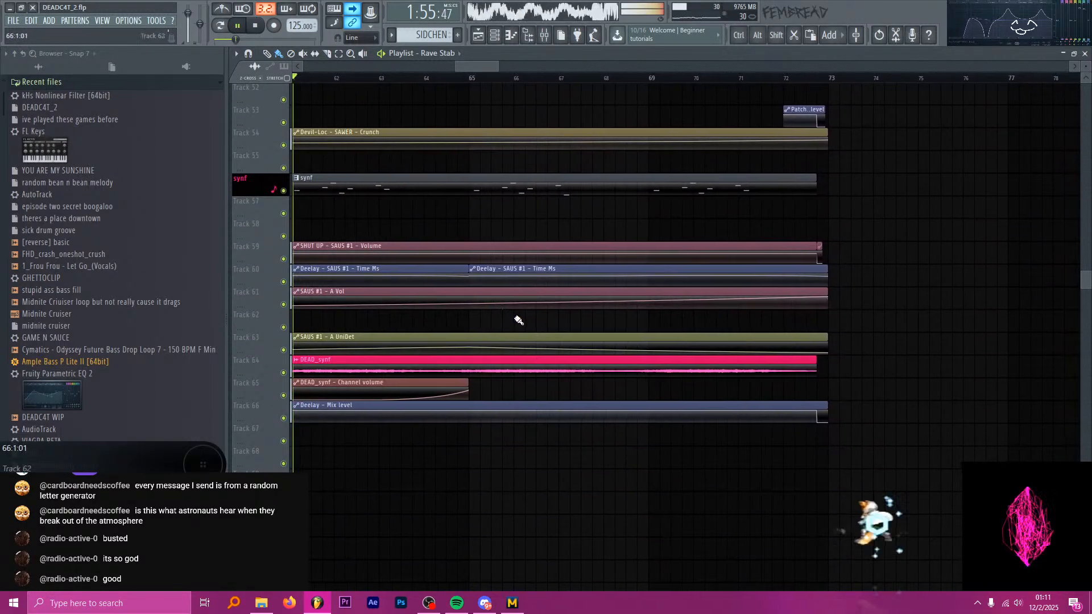
{"action": "scroll", "coordinate": [521, 330], "scroll_direction": "down", "scroll_amount": 2}
{"action": "scroll", "coordinate": [517, 324], "scroll_direction": "down", "scroll_amount": 12}
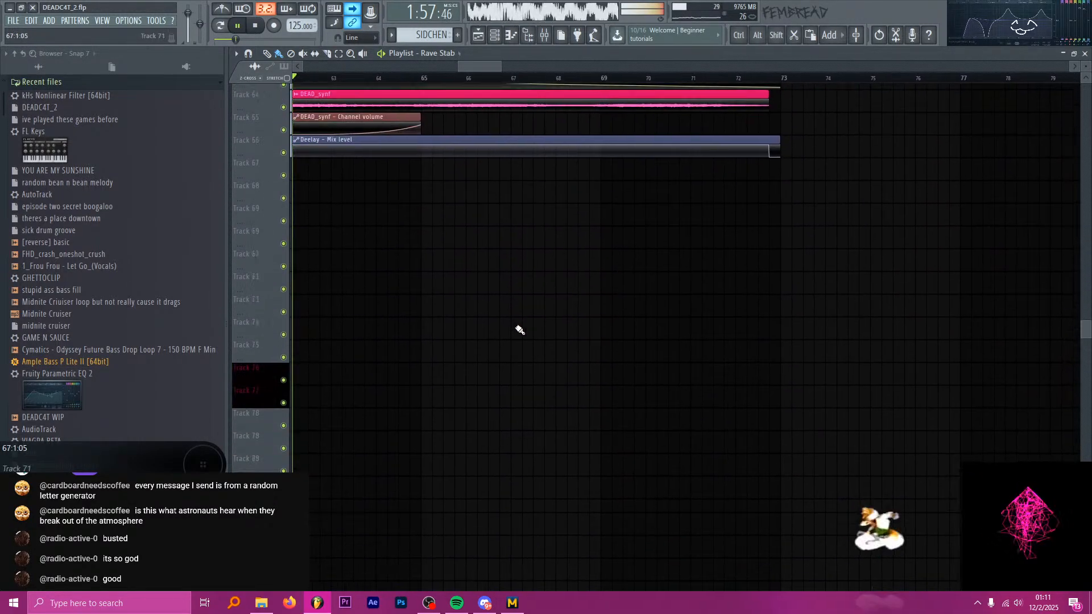
{"action": "key", "text": "ctrl"}
{"action": "scroll", "coordinate": [505, 275], "scroll_direction": "down", "scroll_amount": 2}
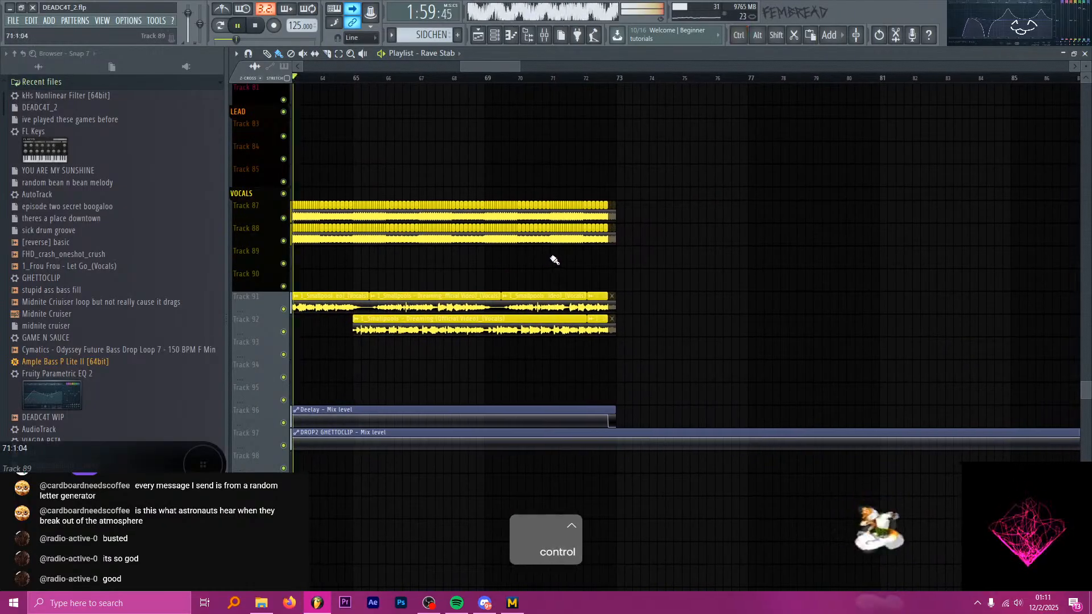
Review the synth and bass clips at the end of the drop up to bar 73, and stop playback in the gap that follows.
{"action": "scroll", "coordinate": [563, 268], "scroll_direction": "up", "scroll_amount": 4}
{"action": "scroll", "coordinate": [480, 258], "scroll_direction": "up", "scroll_amount": 13}
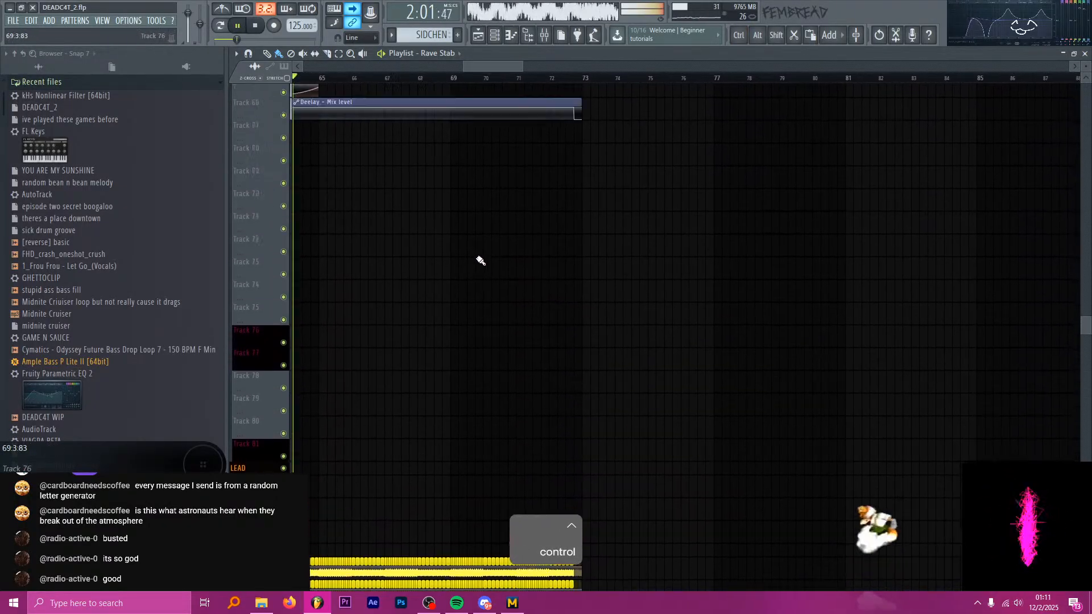
{"action": "scroll", "coordinate": [475, 239], "scroll_direction": "up", "scroll_amount": 5}
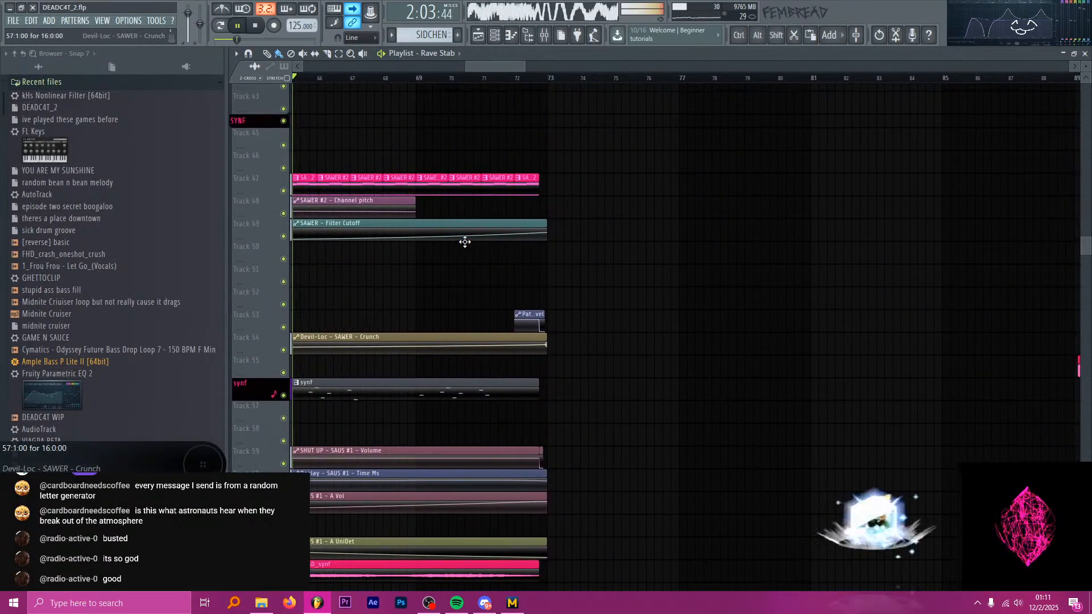
{"action": "scroll", "coordinate": [473, 227], "scroll_direction": "up", "scroll_amount": 3}
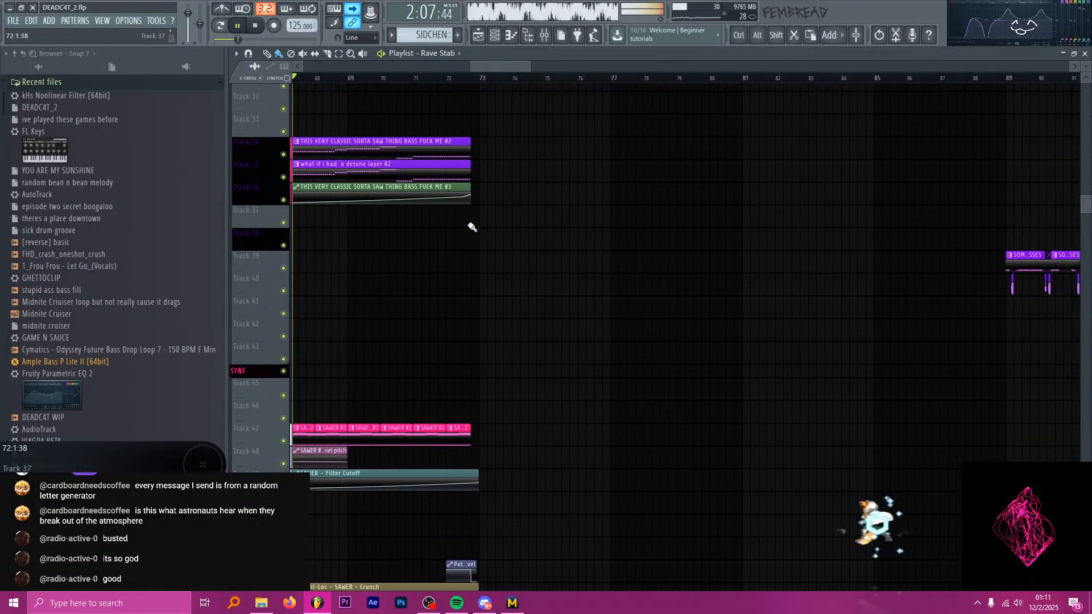
{"action": "scroll", "coordinate": [472, 227], "scroll_direction": "up", "scroll_amount": 3}
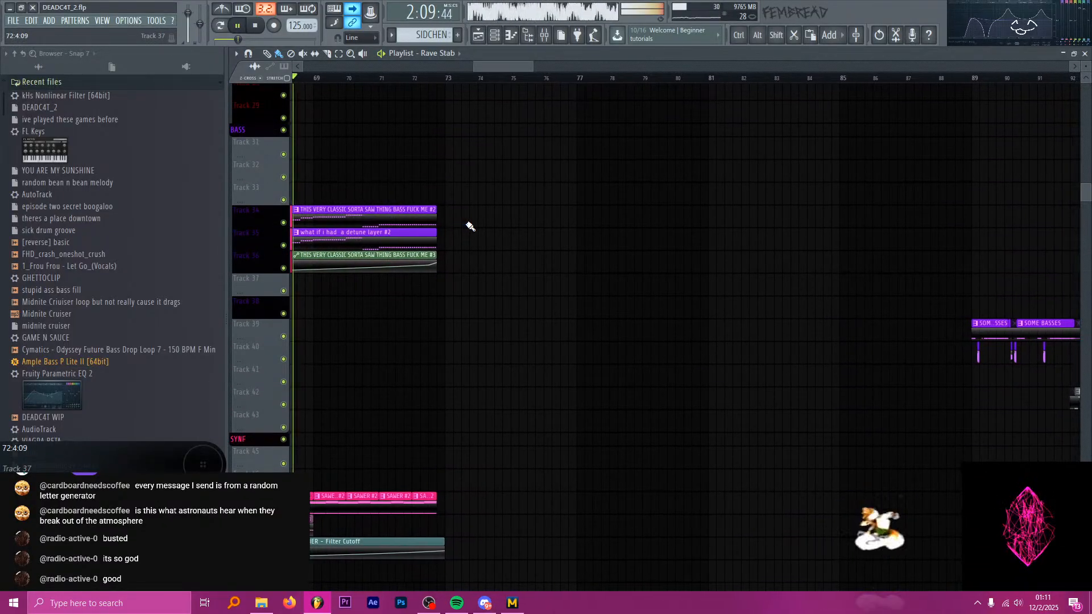
{"action": "scroll", "coordinate": [454, 220], "scroll_direction": "up", "scroll_amount": 1}
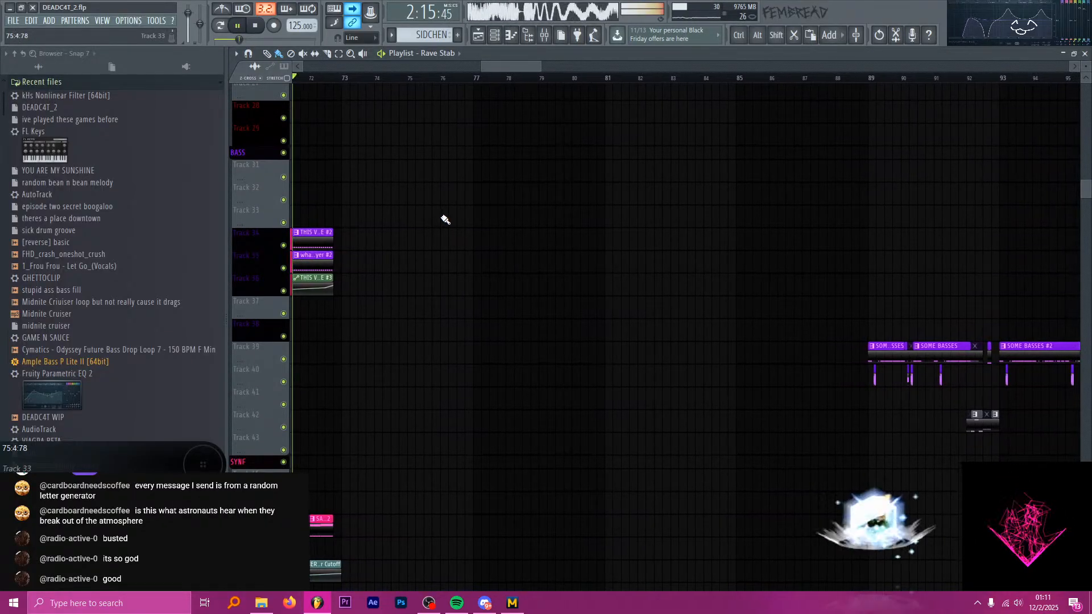
{"action": "scroll", "coordinate": [429, 210], "scroll_direction": "up", "scroll_amount": 9}
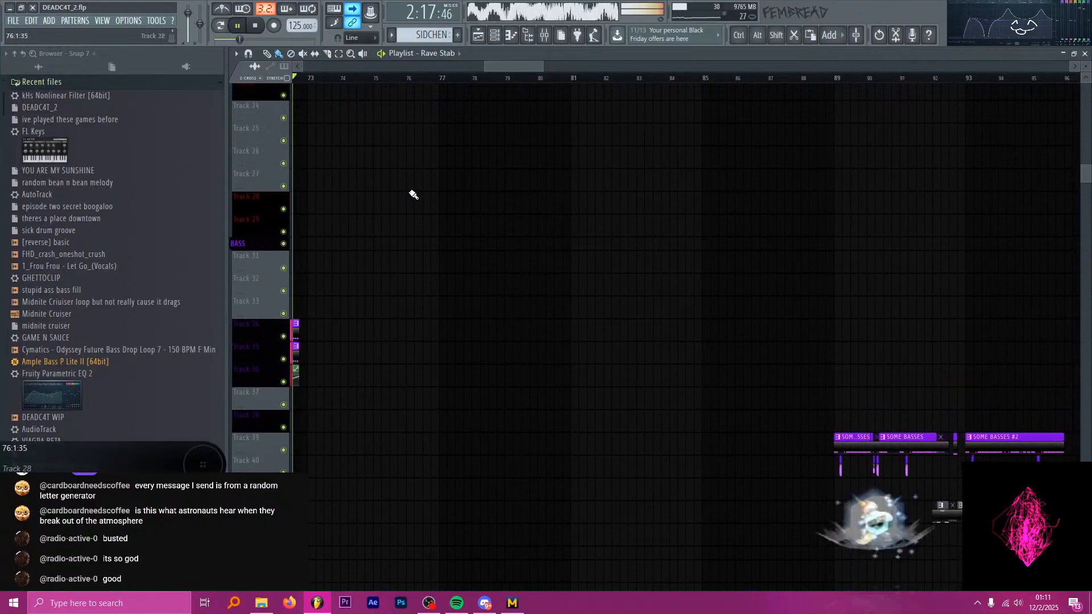
{"action": "key", "text": "space"}
Start playback just before bar 89, at the beginning of the second drop.
{"action": "key", "text": "ctrl"}
{"action": "scroll", "coordinate": [483, 177], "scroll_direction": "down", "scroll_amount": 5}
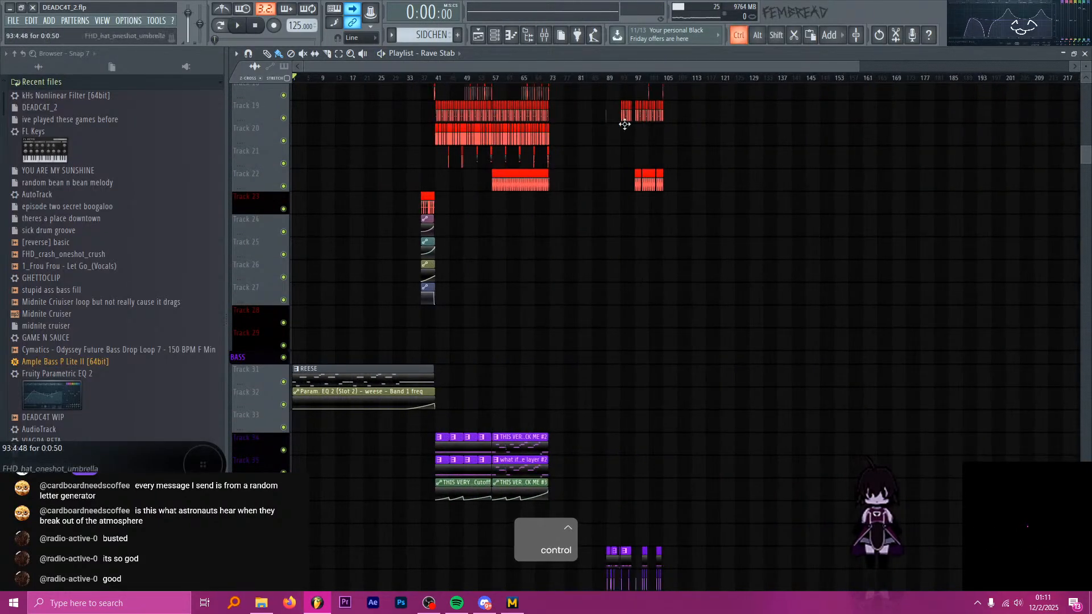
{"action": "scroll", "coordinate": [583, 81], "scroll_direction": "up", "scroll_amount": 4}
{"action": "left_click_drag", "start_coordinate": [645, 78], "coordinate": [676, 76]}
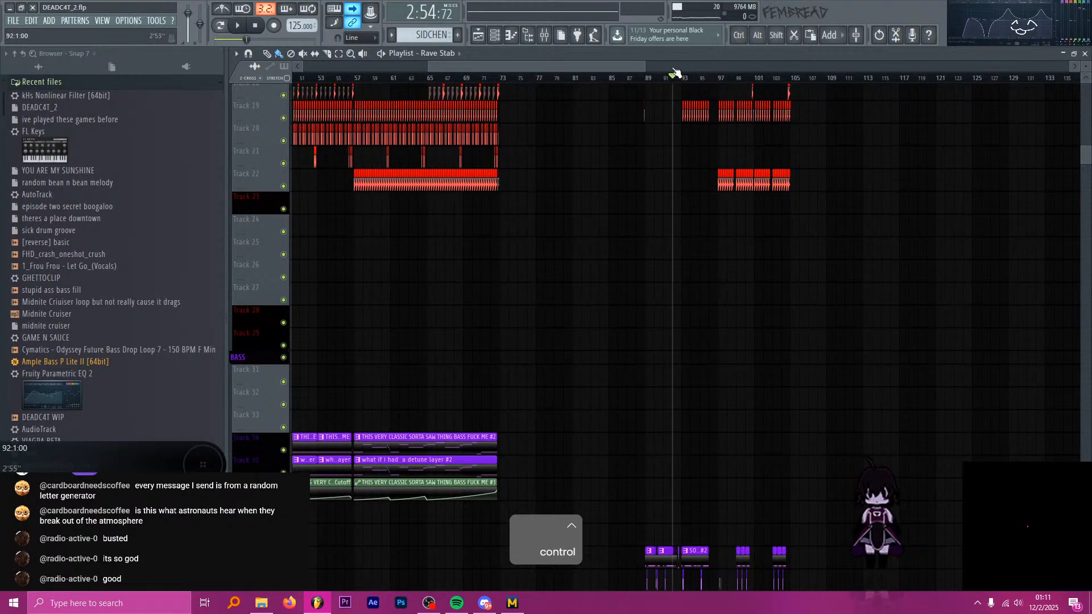
{"action": "scroll", "coordinate": [691, 105], "scroll_direction": "up", "scroll_amount": 4}
{"action": "left_click", "coordinate": [571, 78]}
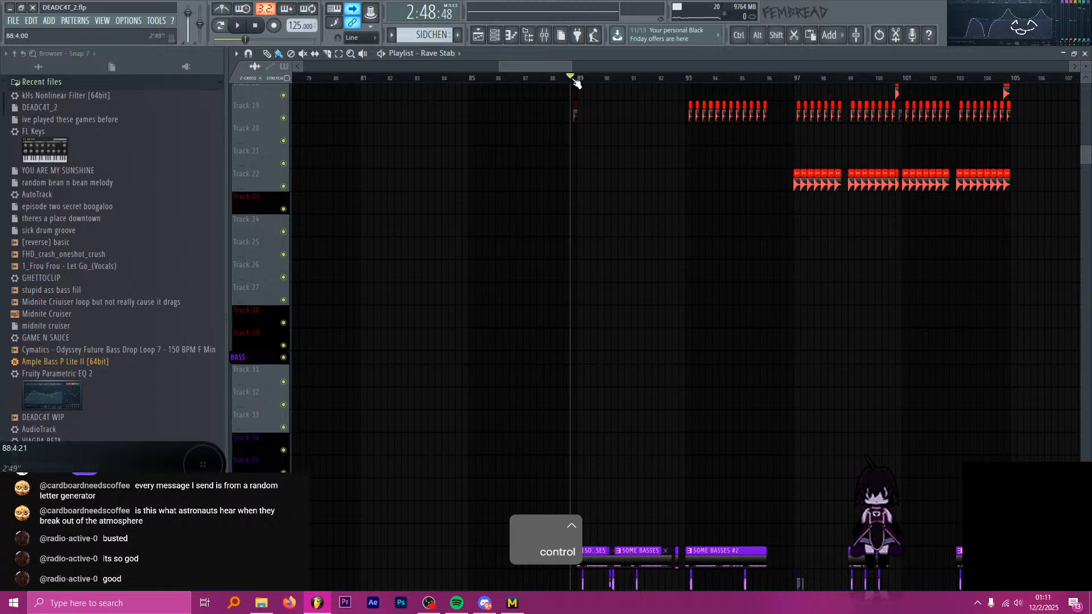
{"action": "key", "text": "space"}
Examine the second drop's drums, SOME BASSES and SAWBASS clips from bar 89 to 105 during playback, and stop playback.
{"action": "scroll", "coordinate": [836, 139], "scroll_direction": "up", "scroll_amount": 6}
{"action": "scroll", "coordinate": [791, 140], "scroll_direction": "up", "scroll_amount": 5}
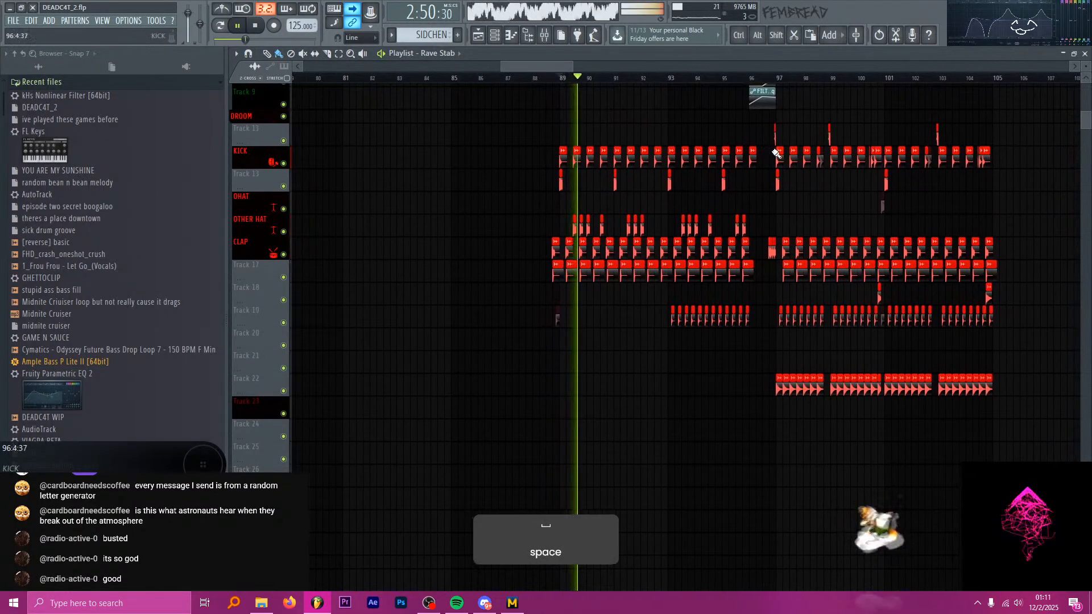
{"action": "scroll", "coordinate": [780, 165], "scroll_direction": "down", "scroll_amount": 9}
{"action": "scroll", "coordinate": [778, 177], "scroll_direction": "down", "scroll_amount": 20}
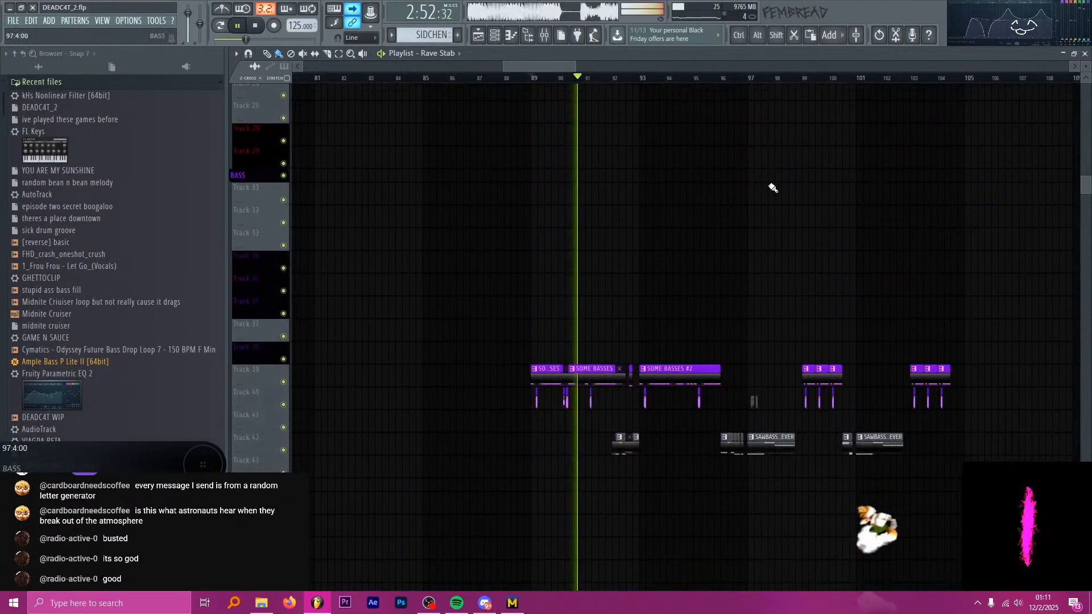
{"action": "scroll", "coordinate": [753, 145], "scroll_direction": "down", "scroll_amount": 1}
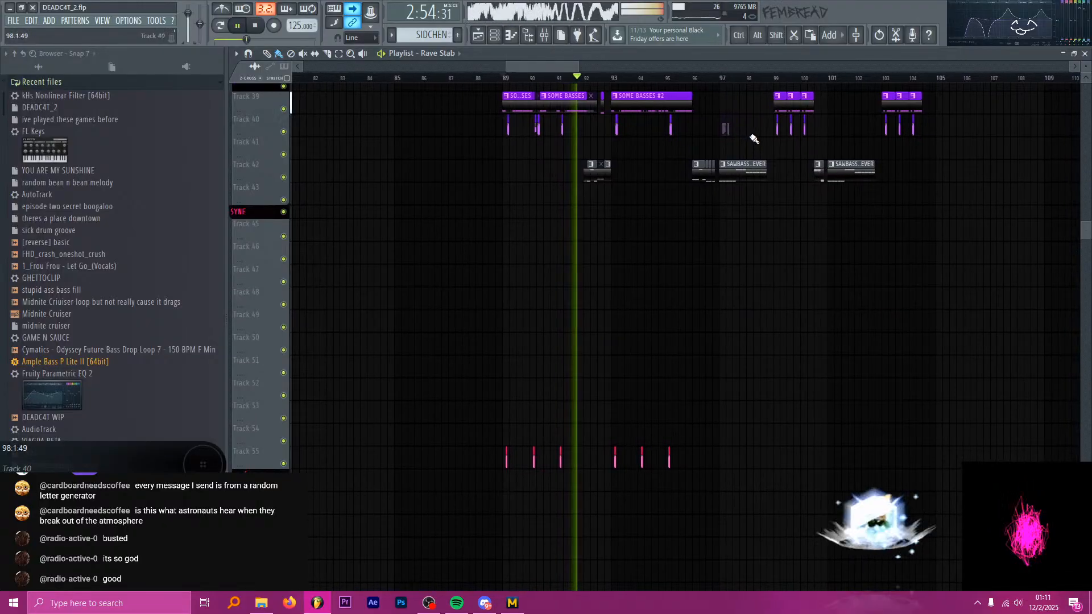
{"action": "scroll", "coordinate": [735, 122], "scroll_direction": "up", "scroll_amount": 3, "text": "ctrl"}
{"action": "scroll", "coordinate": [735, 123], "scroll_direction": "up", "scroll_amount": 2}
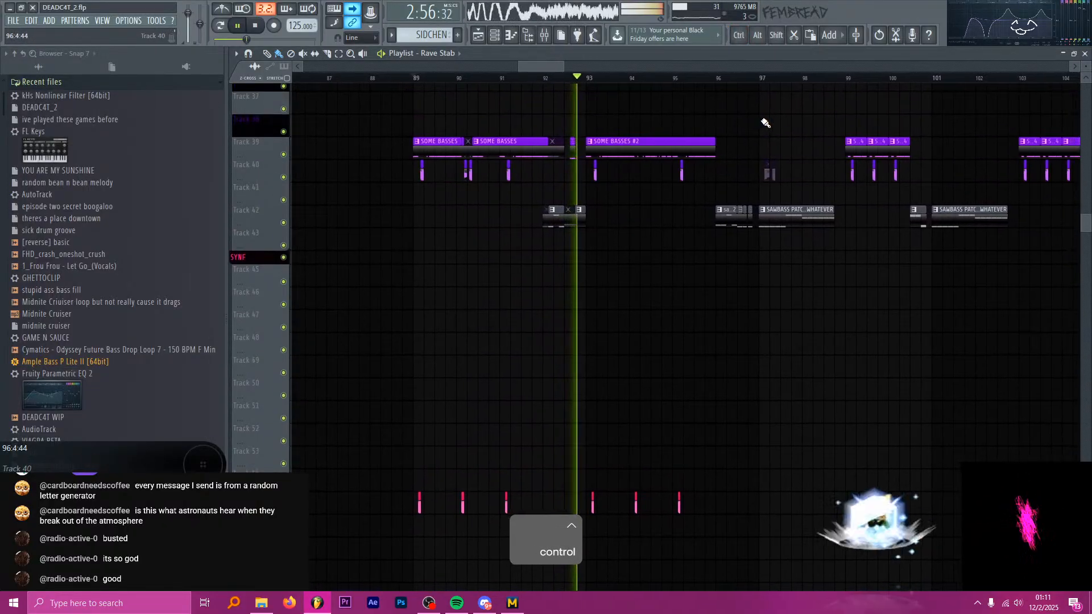
{"action": "scroll", "coordinate": [720, 114], "scroll_direction": "down", "scroll_amount": 1}
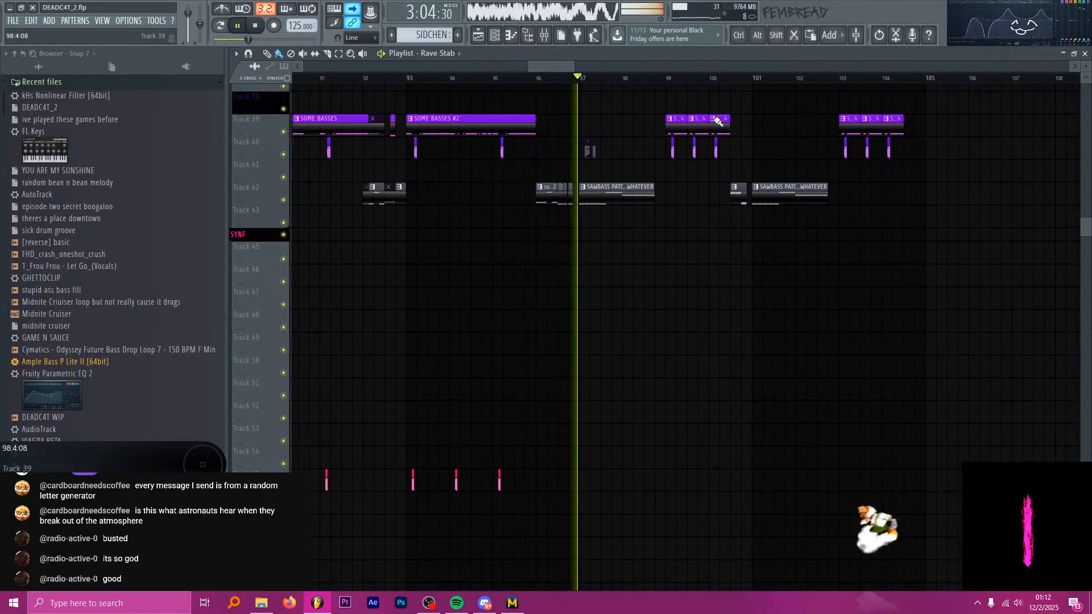
{"action": "key", "text": "space"}
{"action": "scroll", "coordinate": [569, 131], "scroll_direction": "down", "scroll_amount": 5, "text": "ctrl"}
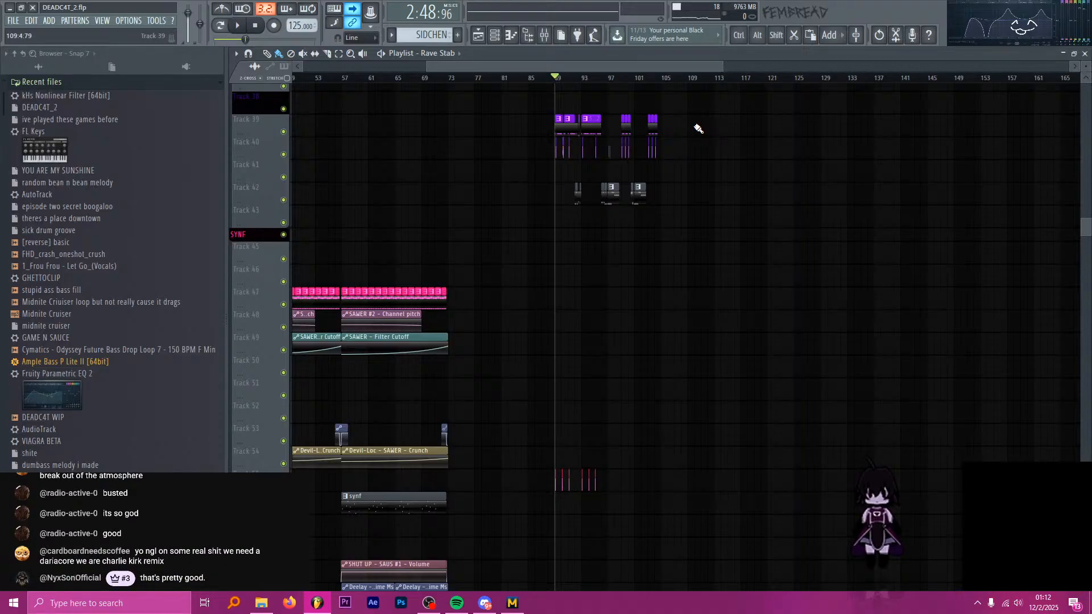
Look over the second drop's drum, bass and synth tracks, and move the playhead back to bar 41.
{"action": "scroll", "coordinate": [578, 154], "scroll_direction": "up", "scroll_amount": 10}
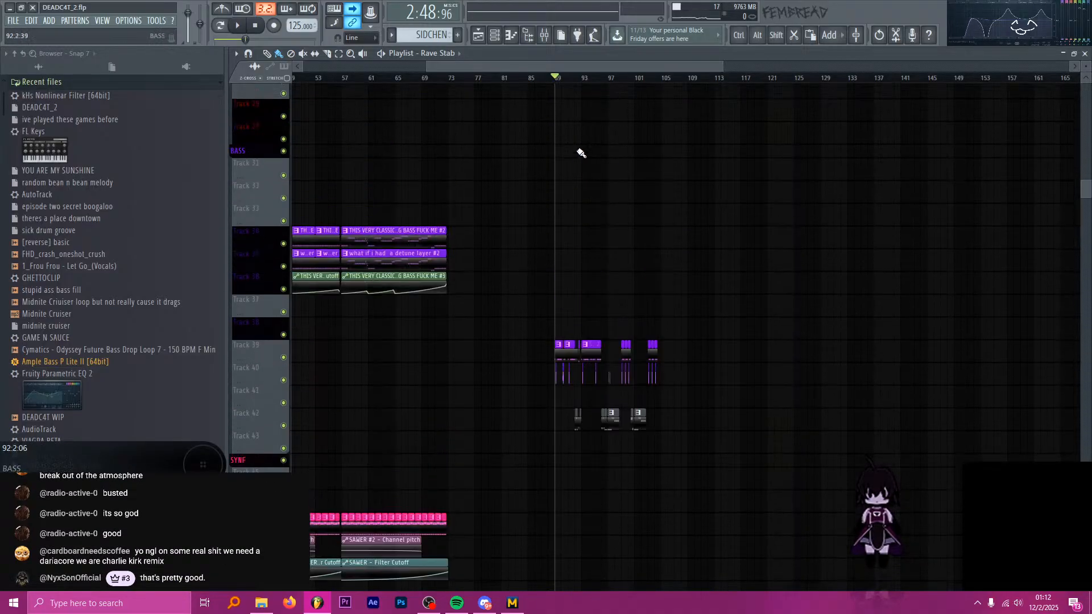
{"action": "scroll", "coordinate": [564, 175], "scroll_direction": "up", "scroll_amount": 3}
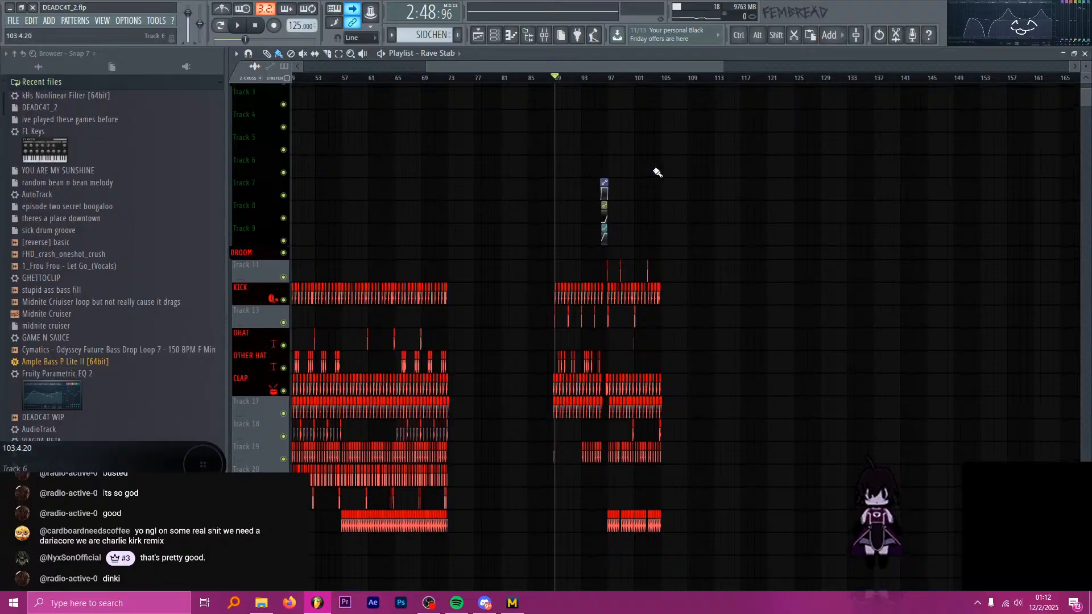
{"action": "scroll", "coordinate": [654, 173], "scroll_direction": "down", "scroll_amount": 3}
{"action": "scroll", "coordinate": [539, 187], "scroll_direction": "down", "scroll_amount": 4}
{"action": "scroll", "coordinate": [531, 185], "scroll_direction": "down", "scroll_amount": 10}
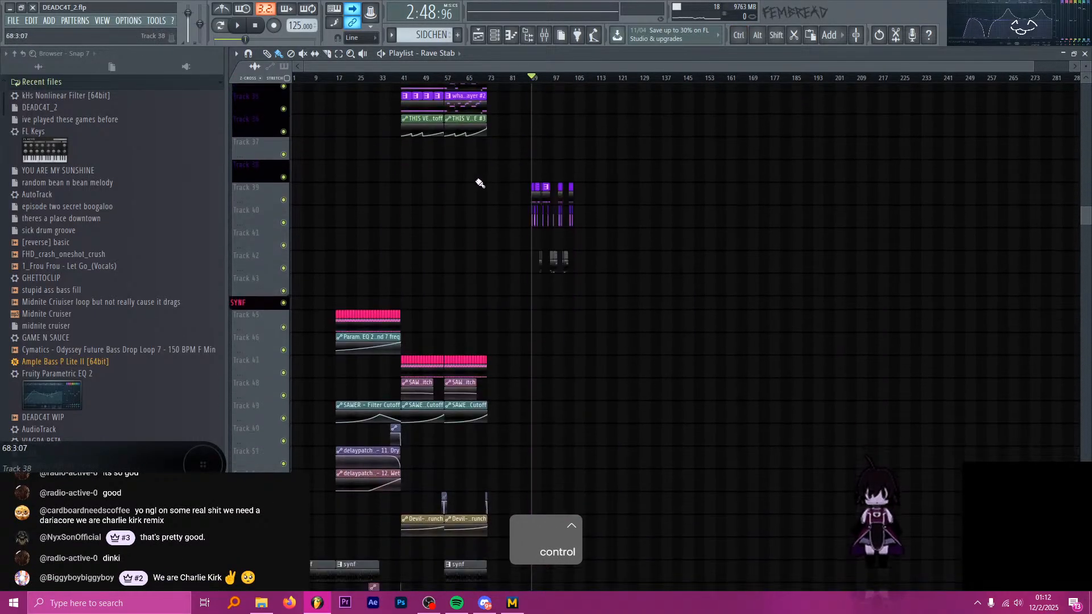
{"action": "scroll", "coordinate": [432, 168], "scroll_direction": "up", "scroll_amount": 5, "text": "ctrl"}
{"action": "scroll", "coordinate": [438, 148], "scroll_direction": "up", "scroll_amount": 3}
{"action": "left_click", "coordinate": [440, 78]}
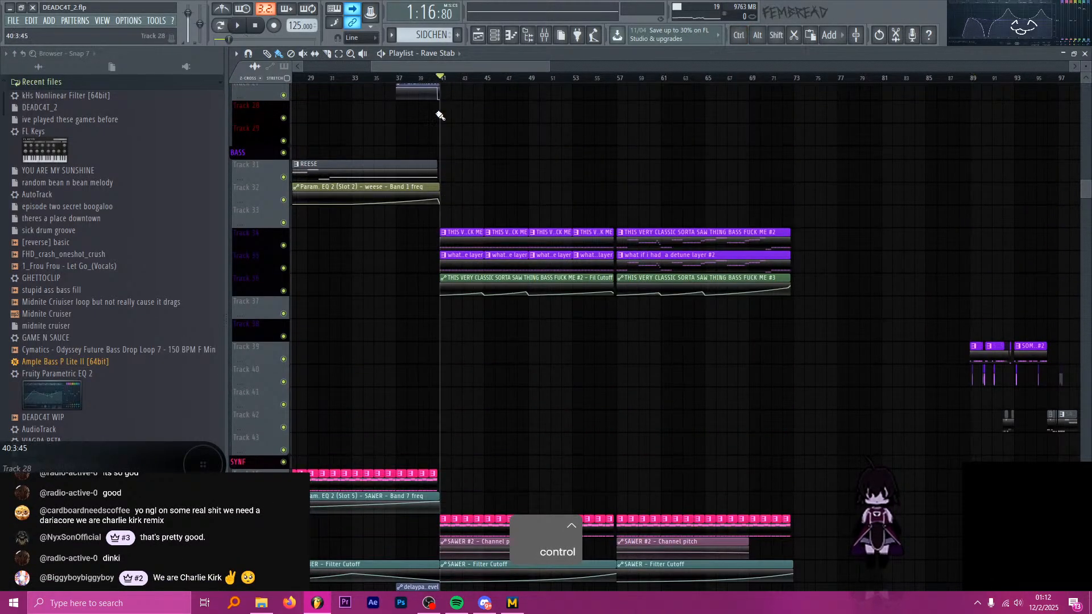
Play from bar 41 with the mixer open, solo the saw bass detune layer on insert 19, and stop playback.
{"action": "scroll", "coordinate": [442, 114], "scroll_direction": "up", "scroll_amount": 3, "text": "ctrl"}
{"action": "left_click", "coordinate": [464, 258]}
{"action": "scroll", "coordinate": [495, 170], "scroll_direction": "up", "scroll_amount": 2, "text": "ctrl"}
{"action": "left_click", "coordinate": [545, 36]}
{"action": "key", "text": "space"}
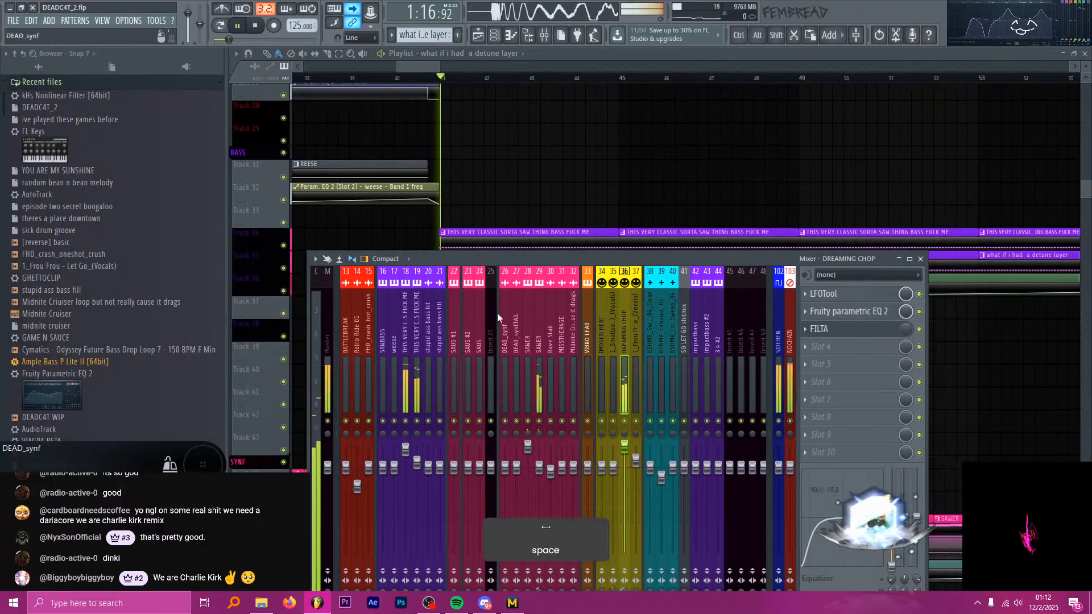
{"action": "left_click", "coordinate": [414, 335]}
{"action": "key", "text": "s"}
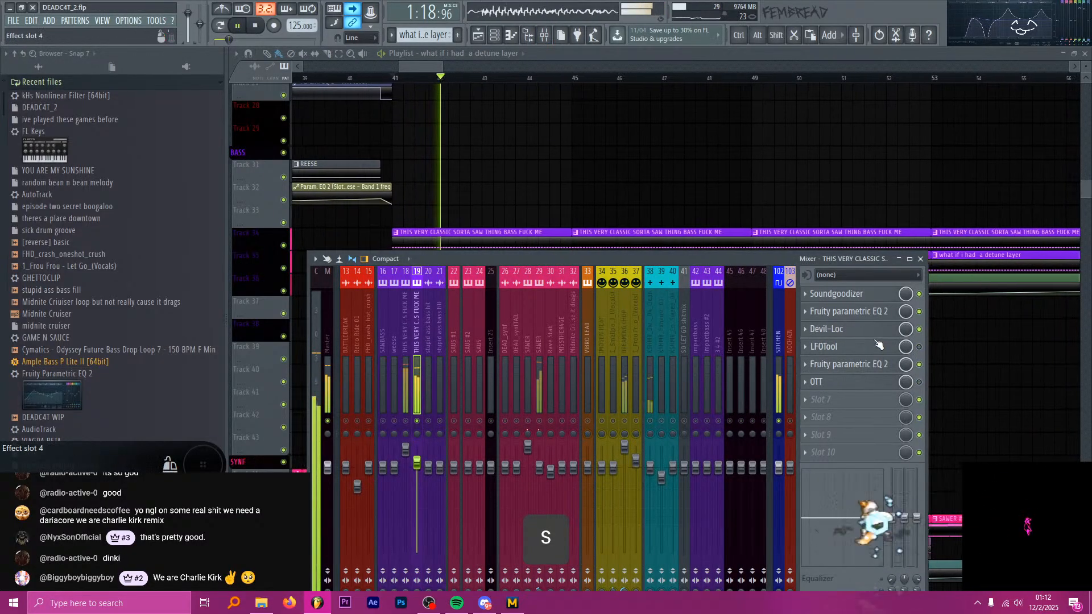
{"action": "key", "text": "space"}
Bypass Soundgoodizer on insert 19 and switch off the compressor in the detune layer's Serum effects, listening from bar 41.
{"action": "left_click", "coordinate": [874, 295]}
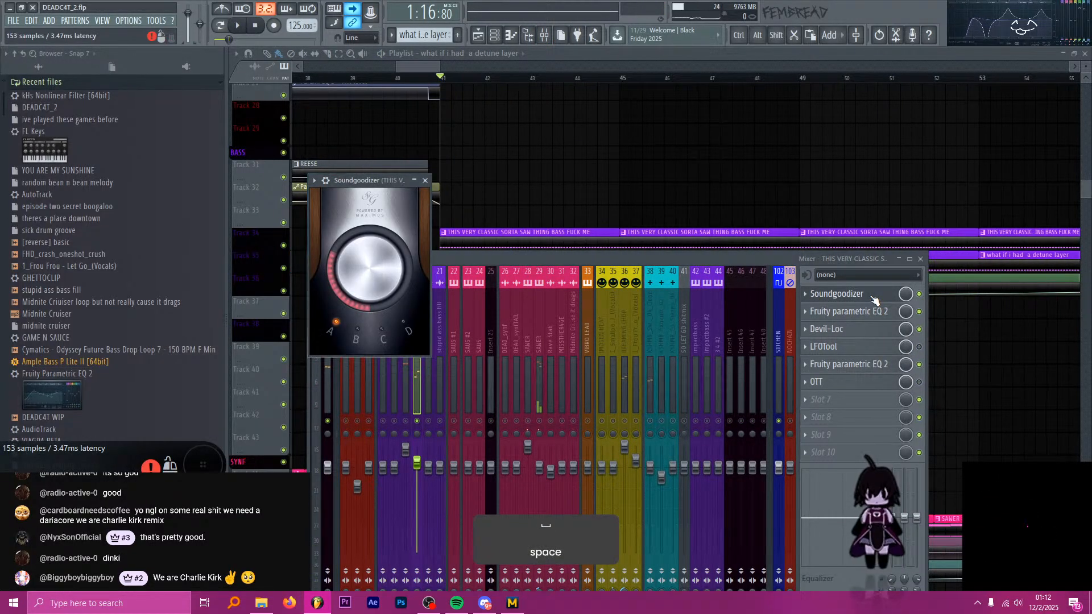
{"action": "left_click", "coordinate": [874, 295]}
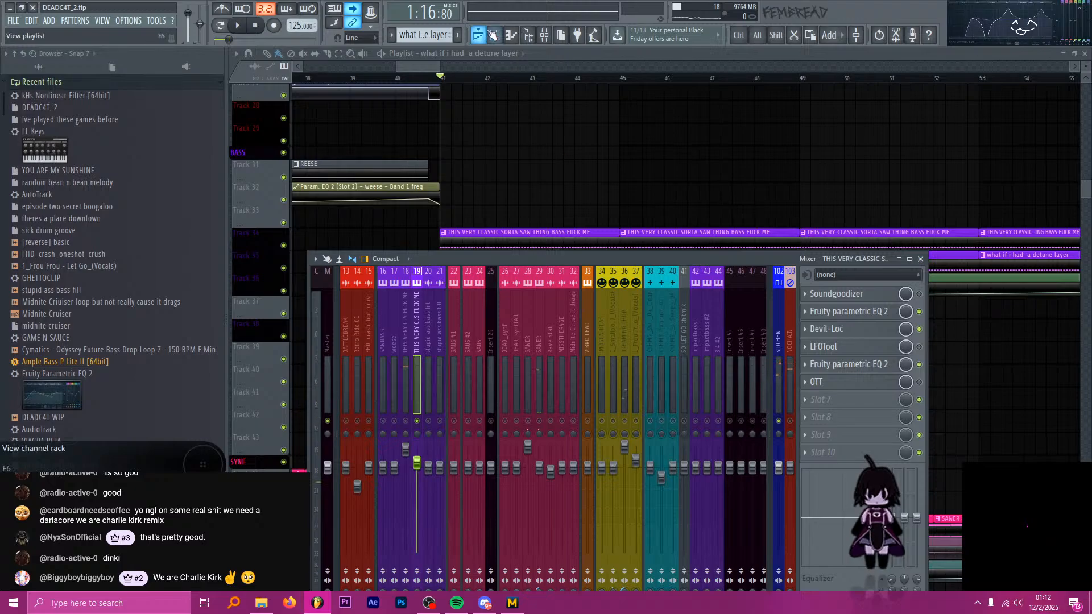
{"action": "left_click", "coordinate": [494, 35]}
{"action": "left_click", "coordinate": [489, 180]}
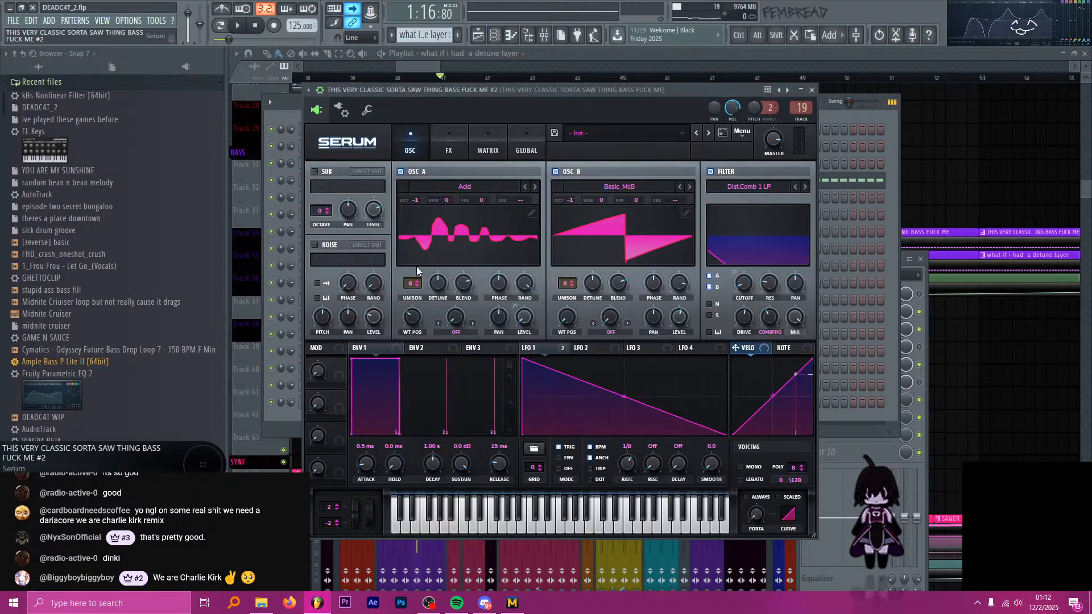
{"action": "left_click", "coordinate": [458, 142]}
{"action": "key", "text": "space"}
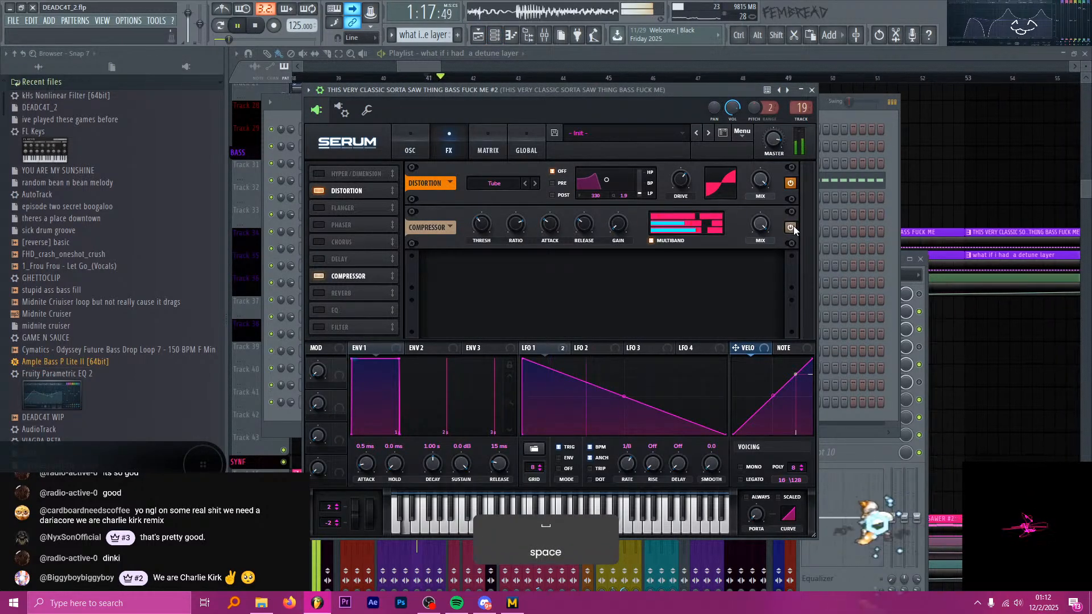
{"action": "key", "text": "space"}
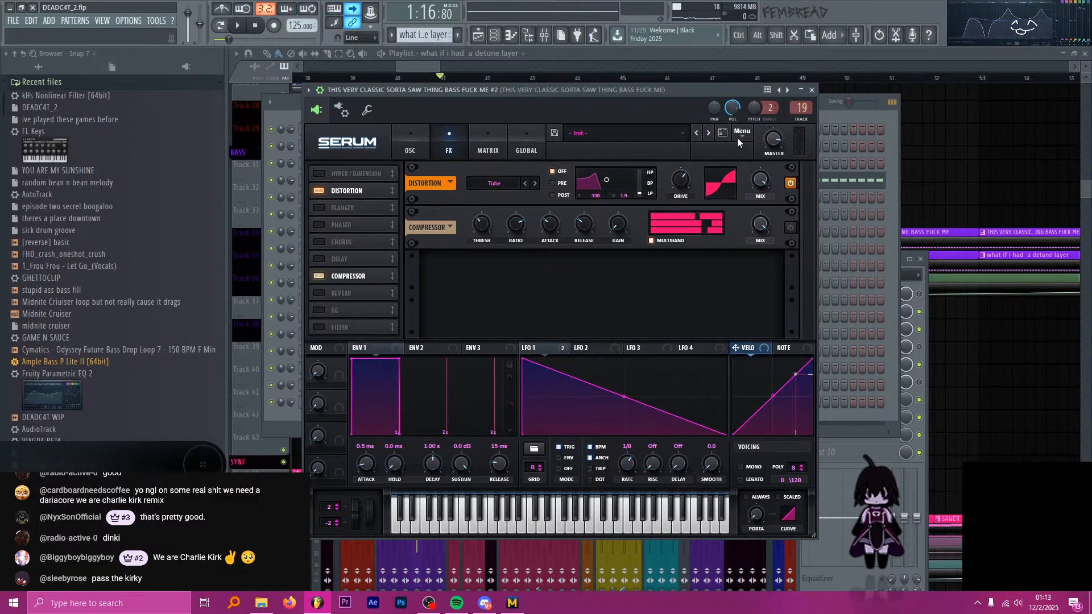
Re-enable Soundgoodizer on insert 19 during playback, stop, and inspect the insert's Devil-Loc settings.
{"action": "key", "text": "F9"}
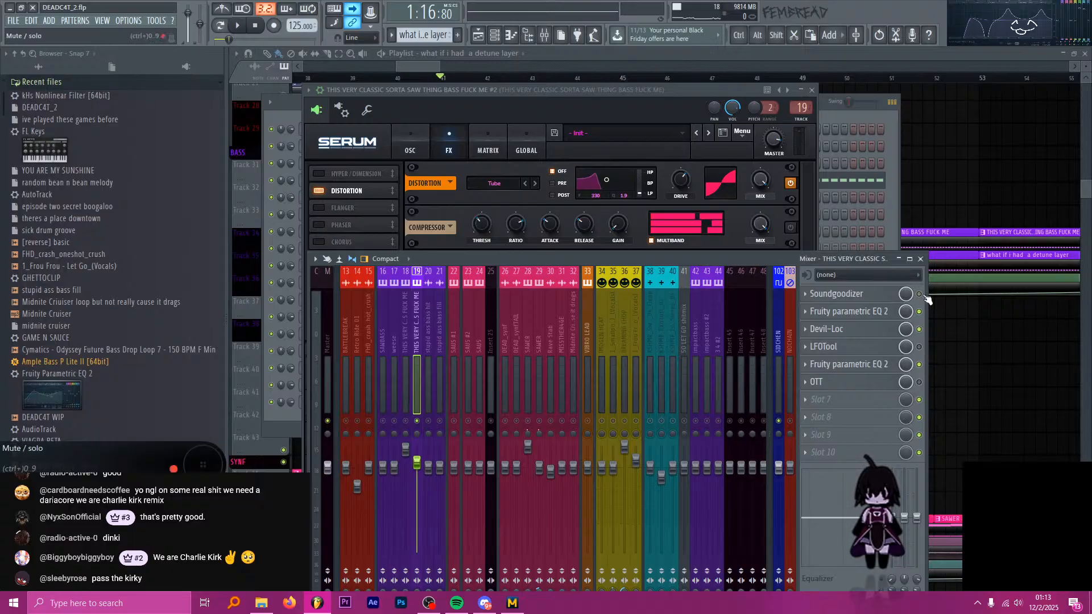
{"action": "key", "text": "space"}
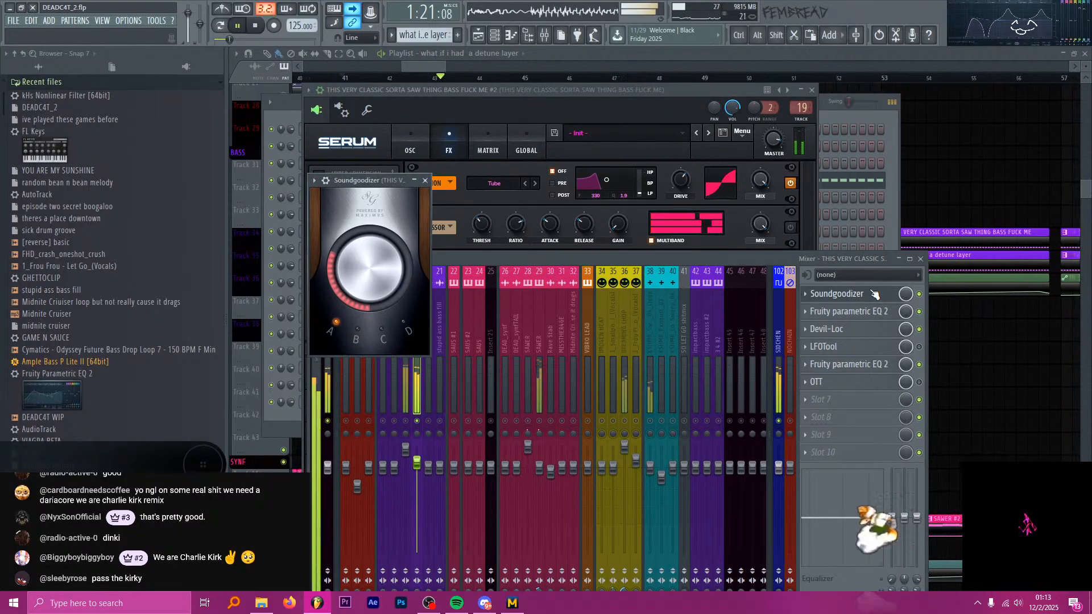
{"action": "key", "text": "space"}
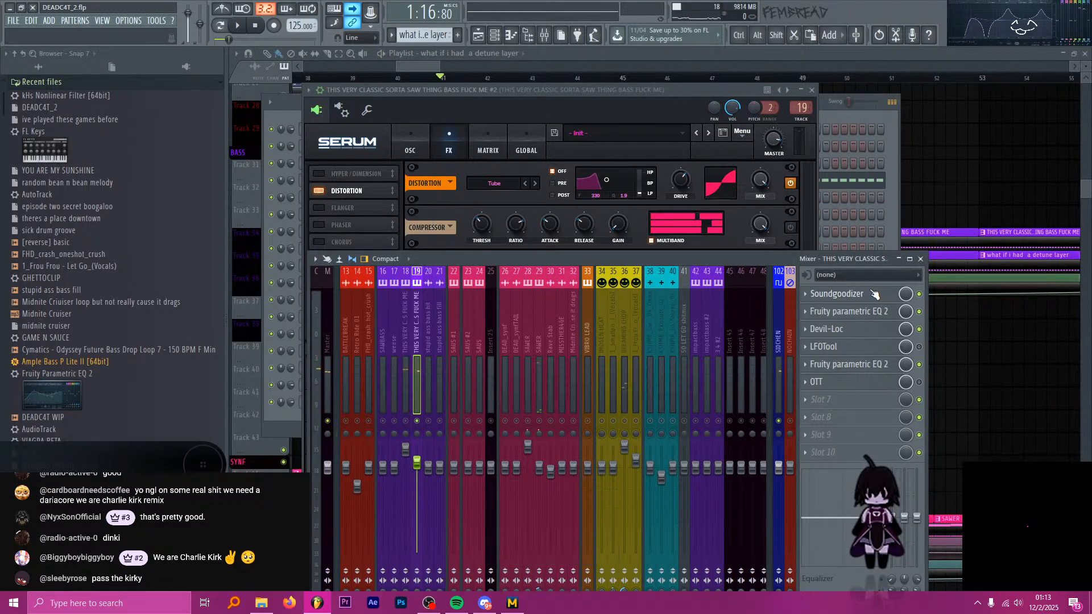
{"action": "left_click", "coordinate": [831, 329]}
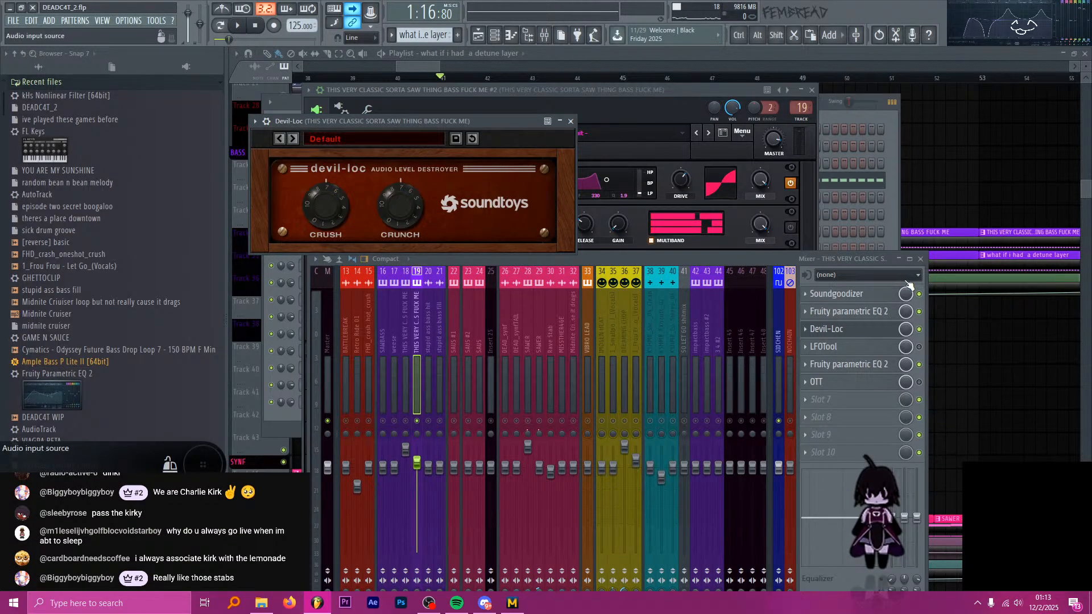
{"action": "left_click", "coordinate": [864, 336]}
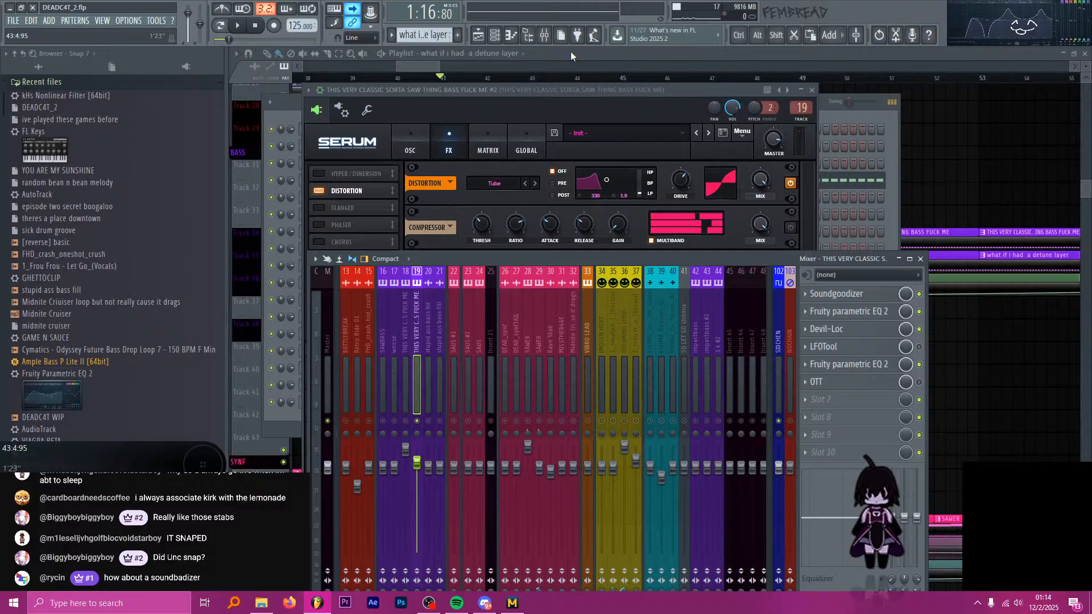
Close the open plugin windows, unsolo insert 19 and close the mixer.
{"action": "key", "text": "F12"}
{"action": "left_click", "coordinate": [545, 35]}
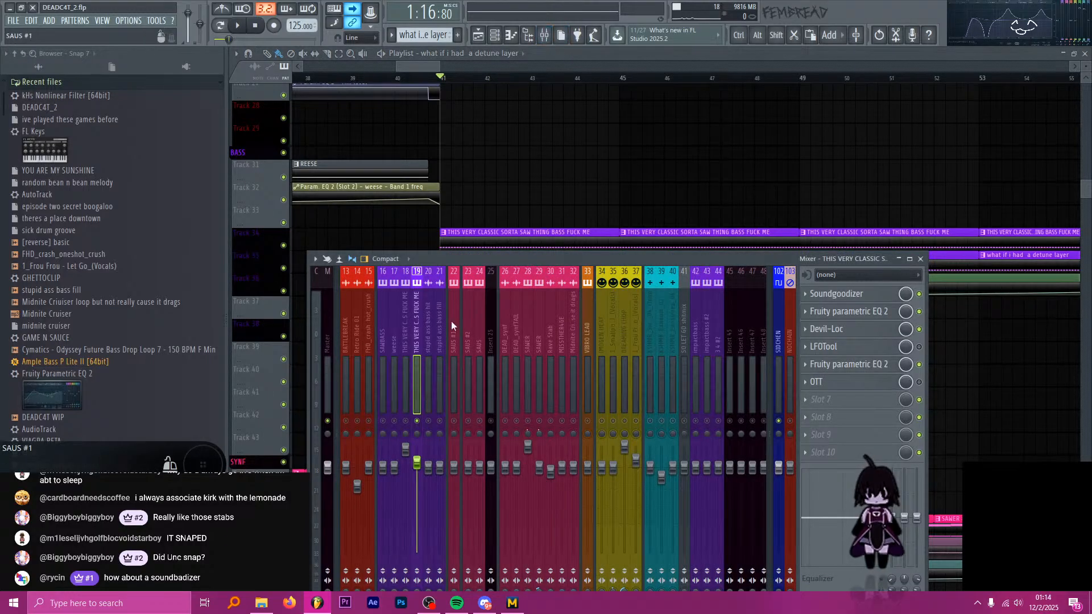
{"action": "key", "text": "s"}
{"action": "left_click", "coordinate": [633, 55]}
Find the DEAD_synfTAIL clips on Track 68 and audition them from bar 49, toggling the track's solo.
{"action": "scroll", "coordinate": [451, 154], "scroll_direction": "down", "scroll_amount": 4}
{"action": "scroll", "coordinate": [753, 216], "scroll_direction": "up", "scroll_amount": 3}
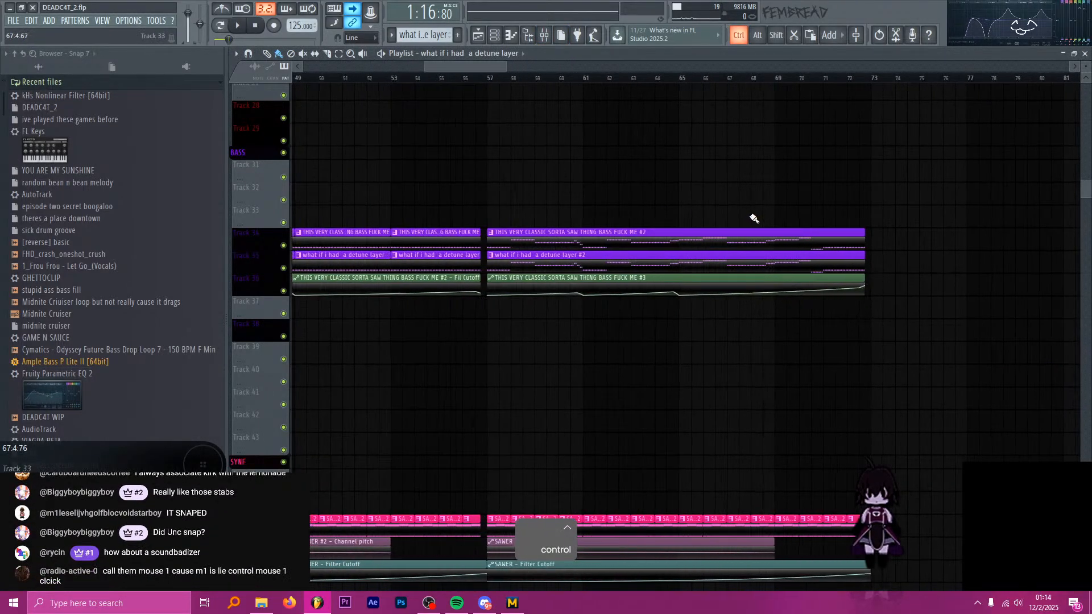
{"action": "scroll", "coordinate": [504, 192], "scroll_direction": "down", "scroll_amount": 4}
{"action": "scroll", "coordinate": [556, 215], "scroll_direction": "down", "scroll_amount": 8}
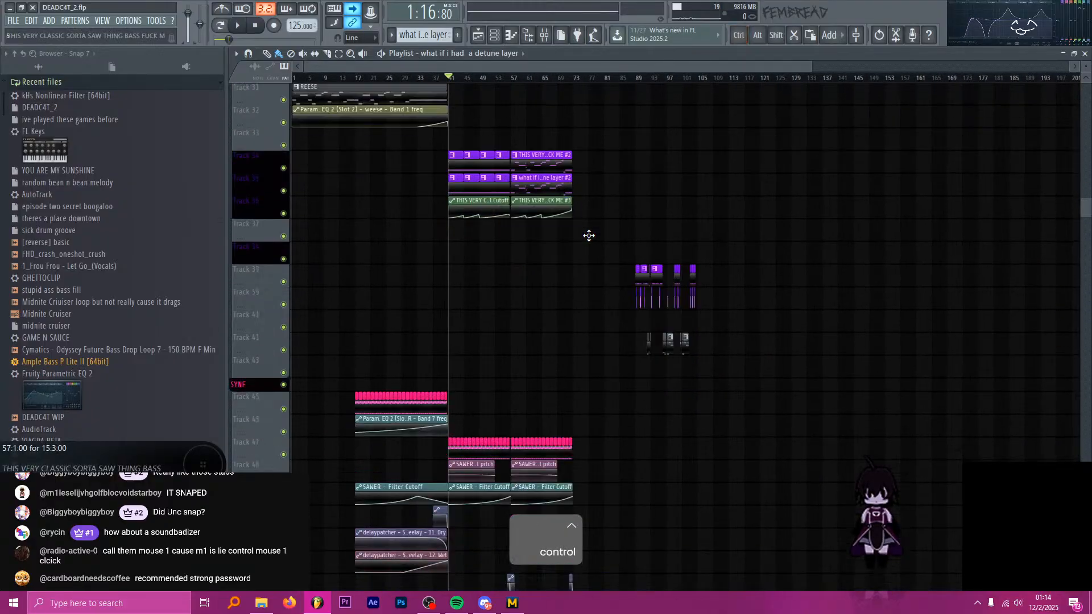
{"action": "scroll", "coordinate": [602, 227], "scroll_direction": "down", "scroll_amount": 5}
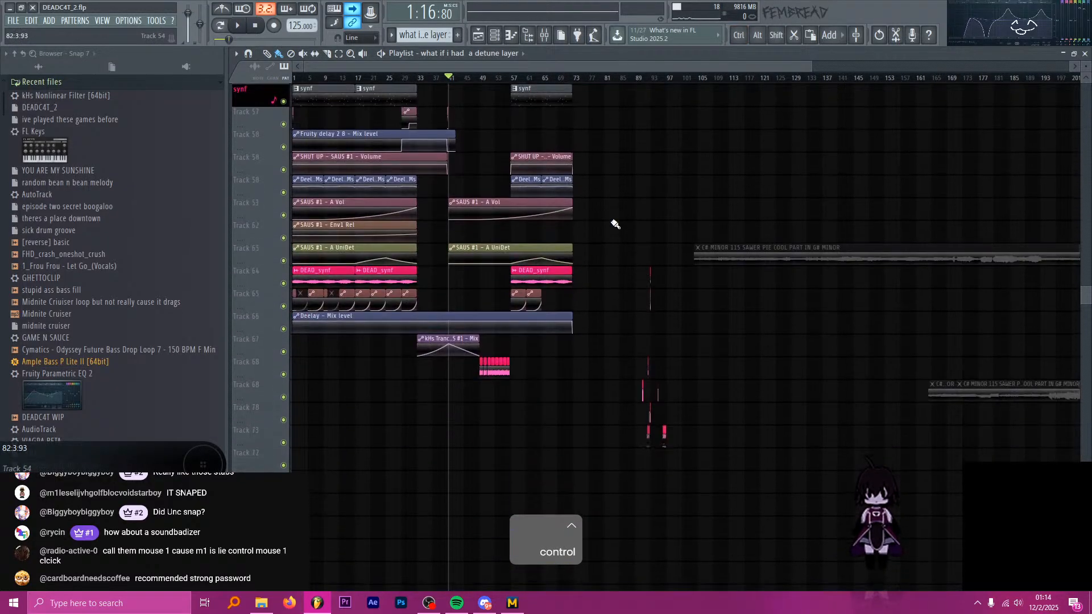
{"action": "scroll", "coordinate": [590, 224], "scroll_direction": "down", "scroll_amount": 5}
{"action": "scroll", "coordinate": [546, 227], "scroll_direction": "up", "scroll_amount": 6}
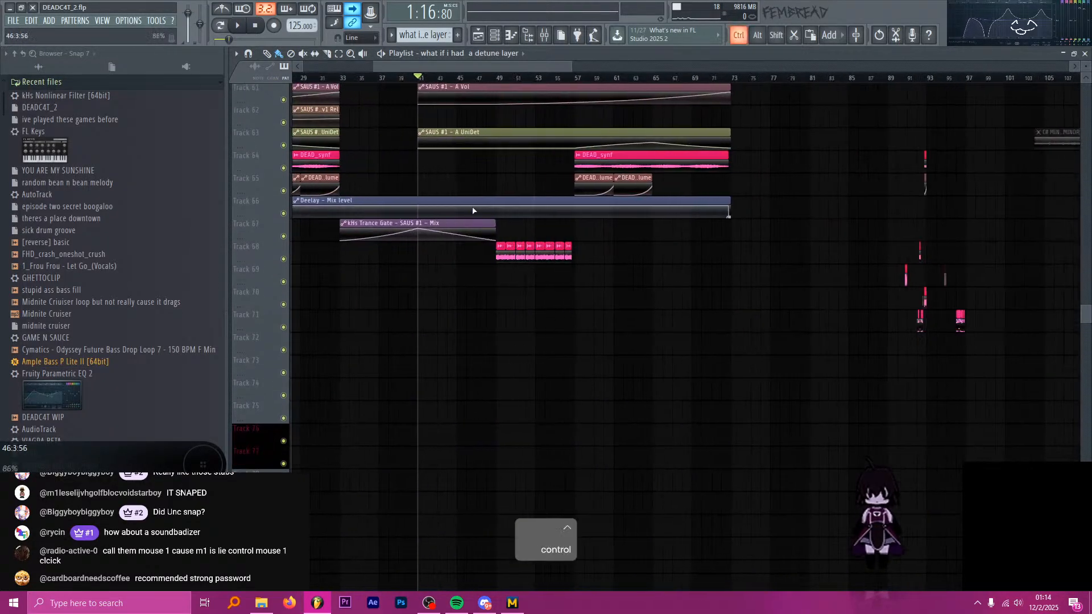
{"action": "scroll", "coordinate": [486, 236], "scroll_direction": "up", "scroll_amount": 1}
{"action": "left_click", "coordinate": [417, 77]}
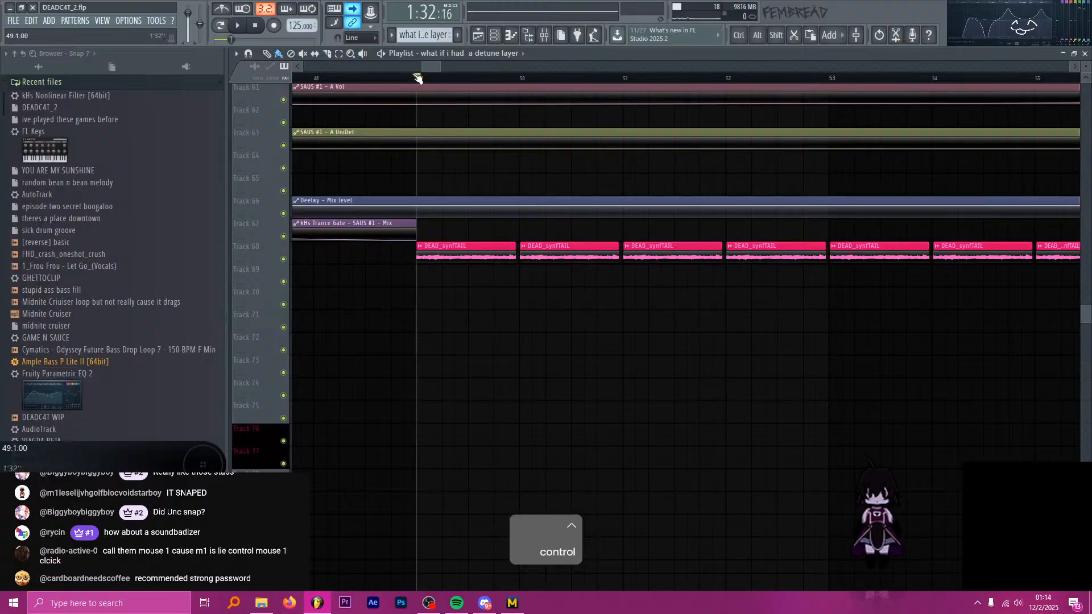
{"action": "left_click", "coordinate": [284, 259], "text": "ctrl"}
{"action": "left_click", "coordinate": [284, 259], "text": "ctrl"}
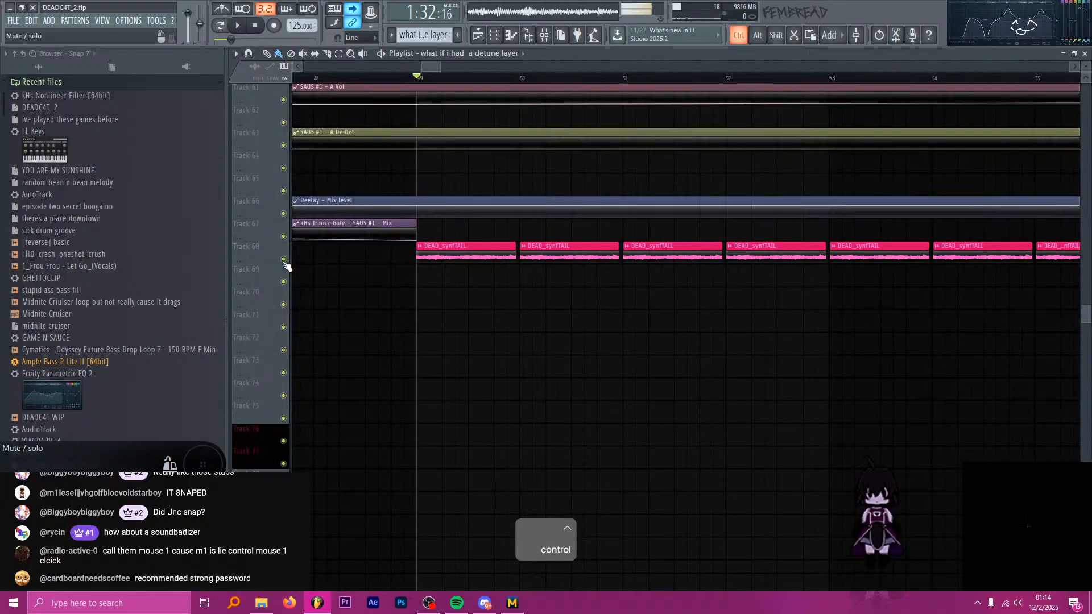
{"action": "left_click", "coordinate": [255, 25]}
Return the playhead to bar 49, at the start of the first DEAD_synfTAIL clip.
{"action": "scroll", "coordinate": [356, 197], "scroll_direction": "down", "scroll_amount": 7}
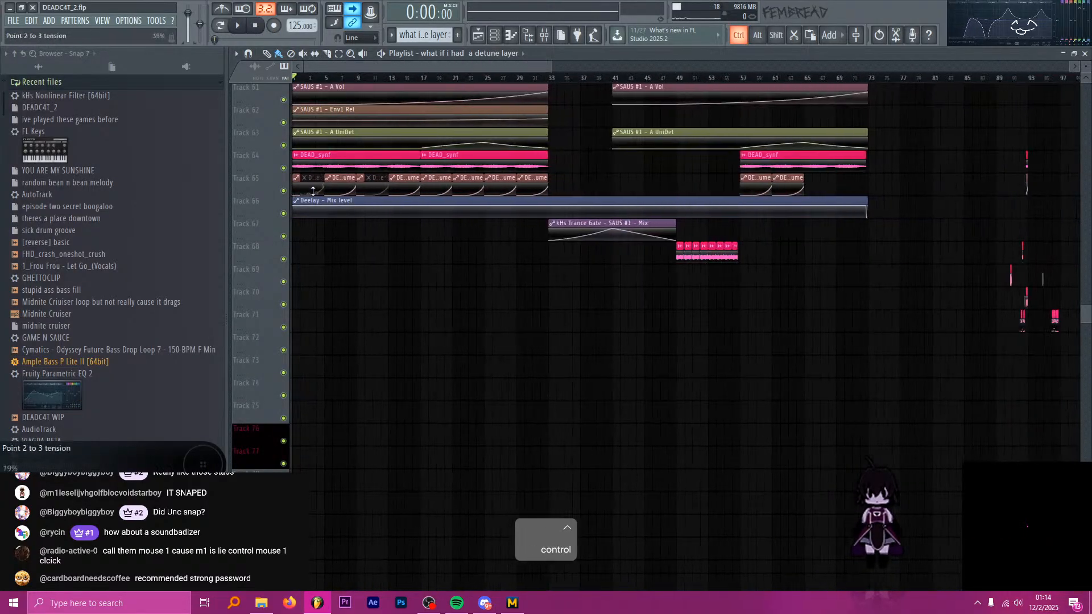
{"action": "scroll", "coordinate": [494, 153], "scroll_direction": "up", "scroll_amount": 5}
{"action": "left_click", "coordinate": [474, 77]}
{"action": "scroll", "coordinate": [524, 55], "scroll_direction": "up", "scroll_amount": 1}
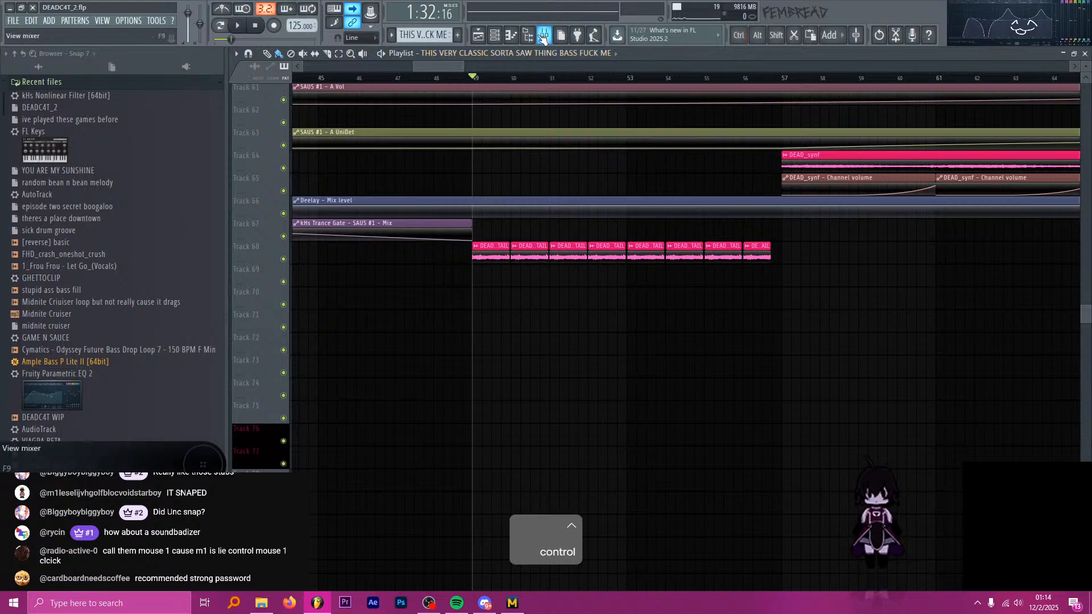
{"action": "left_click_drag", "start_coordinate": [464, 78], "coordinate": [475, 78]}
{"action": "scroll", "coordinate": [506, 215], "scroll_direction": "up", "scroll_amount": 5}
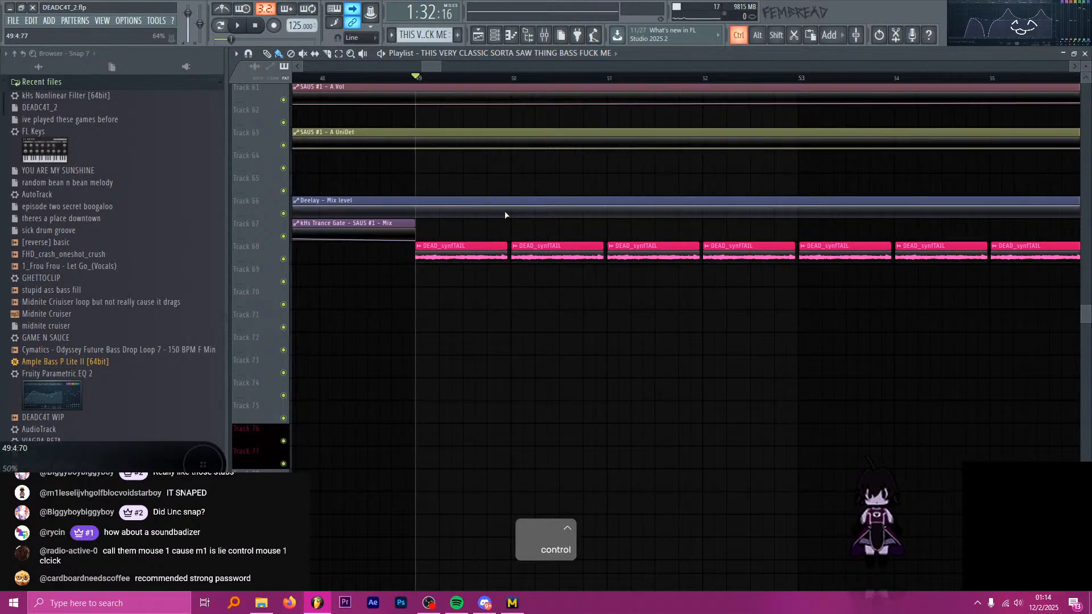
Solo the DEAD_synfTAIL insert in the mixer and listen to its clips from bar 49, closing the mixer and stopping playback.
{"action": "left_click", "coordinate": [498, 248]}
{"action": "left_click", "coordinate": [549, 33]}
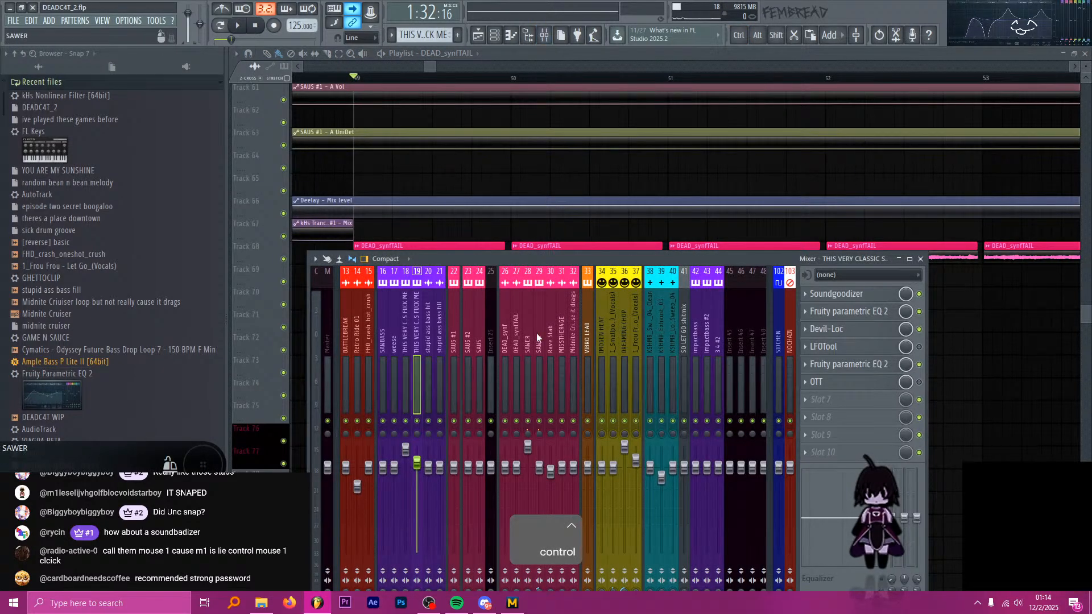
{"action": "left_click", "coordinate": [515, 345]}
{"action": "left_click", "coordinate": [507, 343]}
{"action": "key", "text": "space"}
{"action": "left_click", "coordinate": [524, 350]}
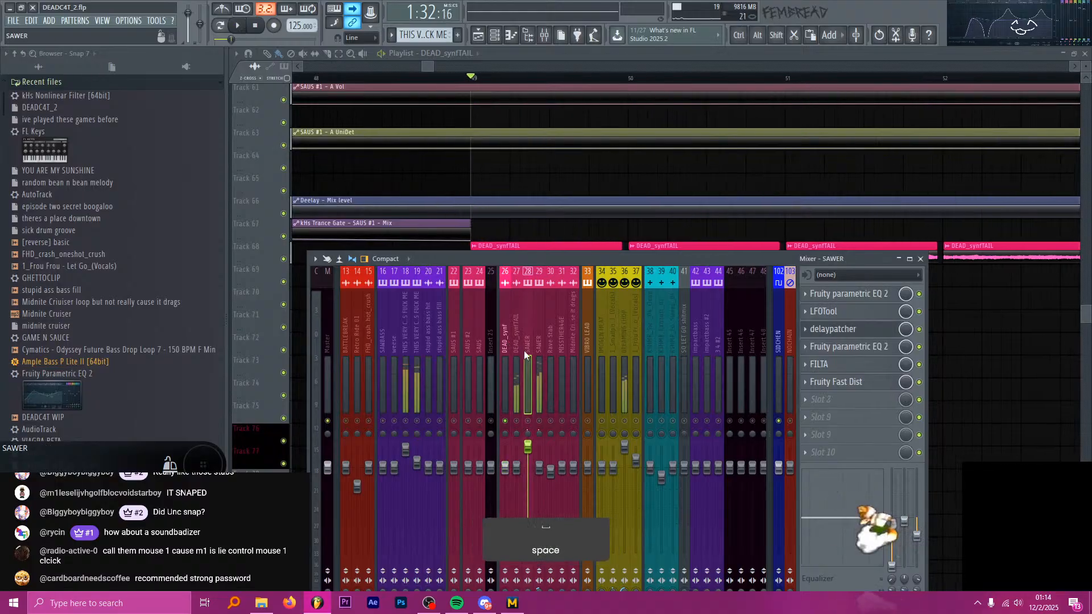
{"action": "key", "text": "s"}
{"action": "left_click", "coordinate": [520, 349]}
{"action": "key", "text": "space"}
{"action": "left_click", "coordinate": [544, 35]}
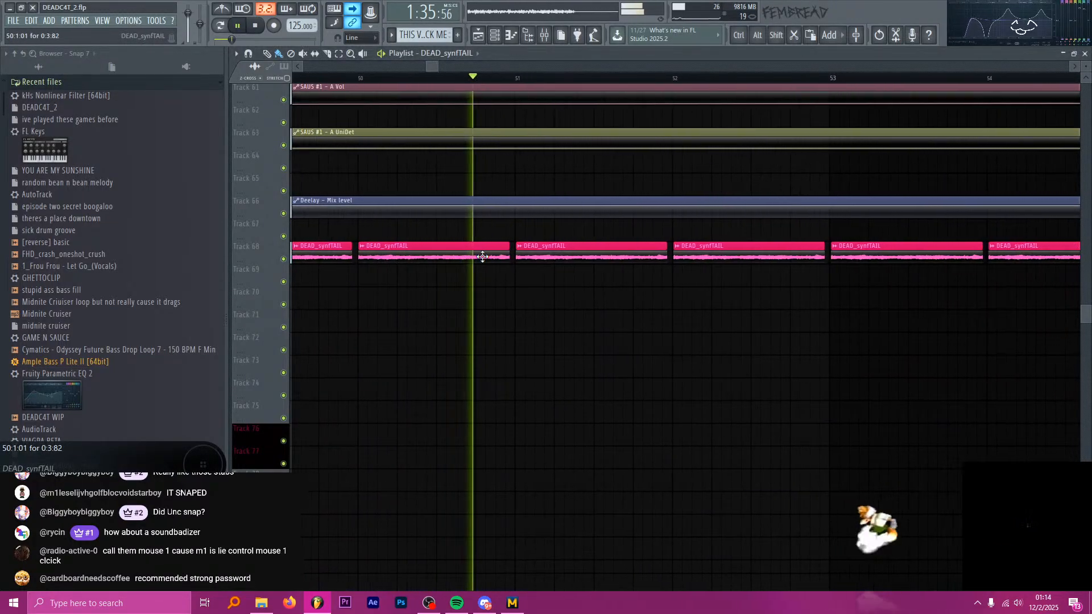
{"action": "key", "text": "space"}
Slice the first DEAD_synfTAIL clip at beats 3 and 4 of bar 49, and delete the end slice.
{"action": "key", "text": "ctrl"}
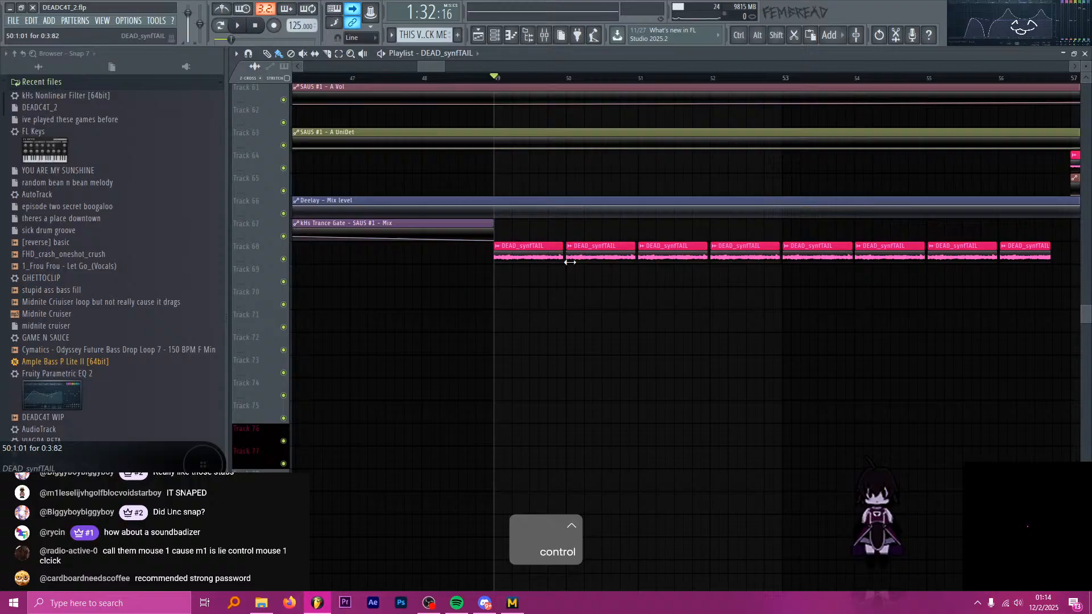
{"action": "scroll", "coordinate": [569, 262], "scroll_direction": "up", "scroll_amount": 3}
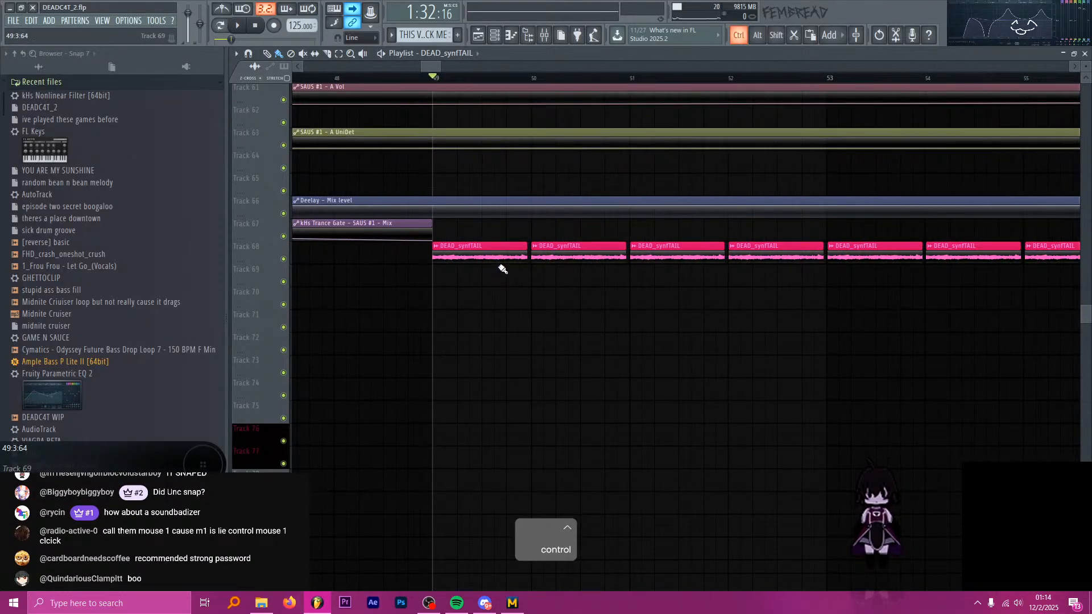
{"action": "scroll", "coordinate": [501, 265], "scroll_direction": "up", "scroll_amount": 5}
{"action": "key", "text": "c"}
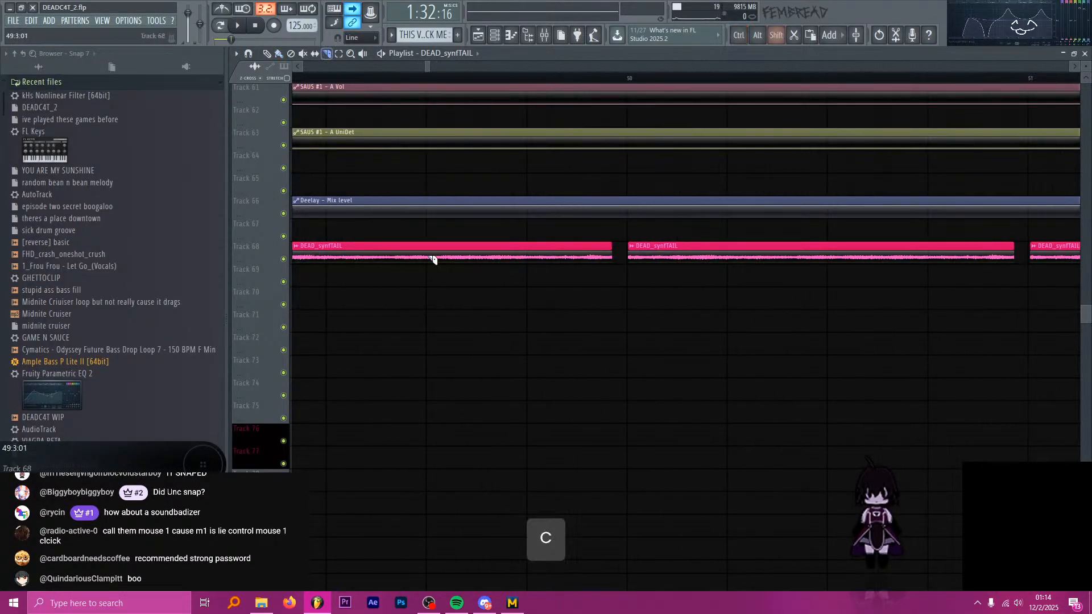
{"action": "left_click", "coordinate": [434, 259], "text": "shift"}
{"action": "left_click", "coordinate": [527, 259], "text": "shift"}
{"action": "key", "text": "p"}
{"action": "right_click", "coordinate": [555, 251]}
Trim the end of the DEAD_synfTAIL slice at beat 3 to a length of 0:0:94, and duplicate it onto beat 4.
{"action": "left_click", "coordinate": [505, 253], "text": "ctrl"}
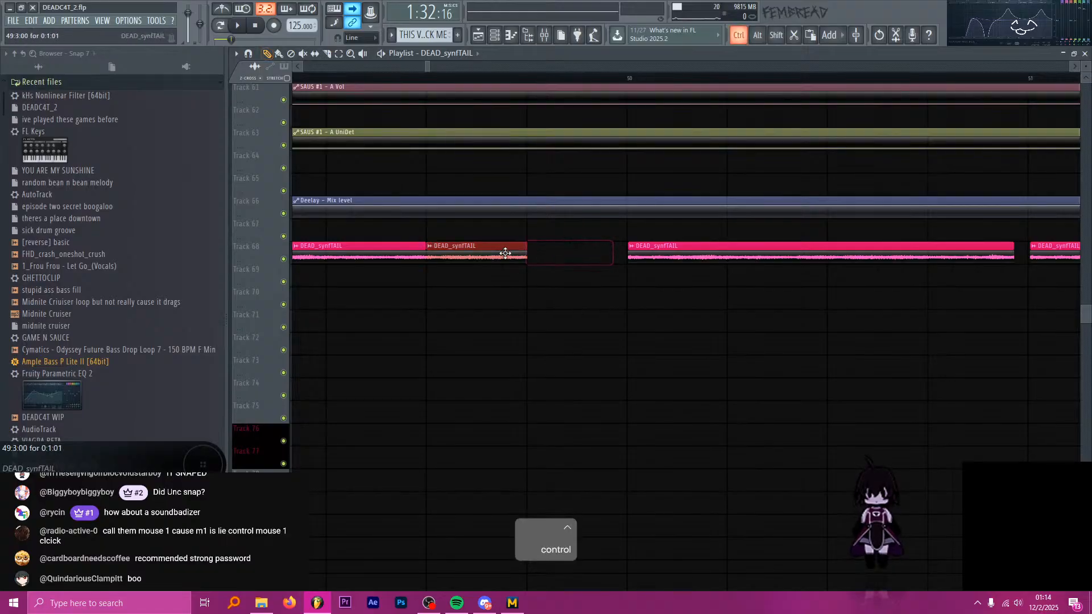
{"action": "key", "text": "ctrl+b"}
{"action": "scroll", "coordinate": [501, 253], "scroll_direction": "up", "scroll_amount": 4}
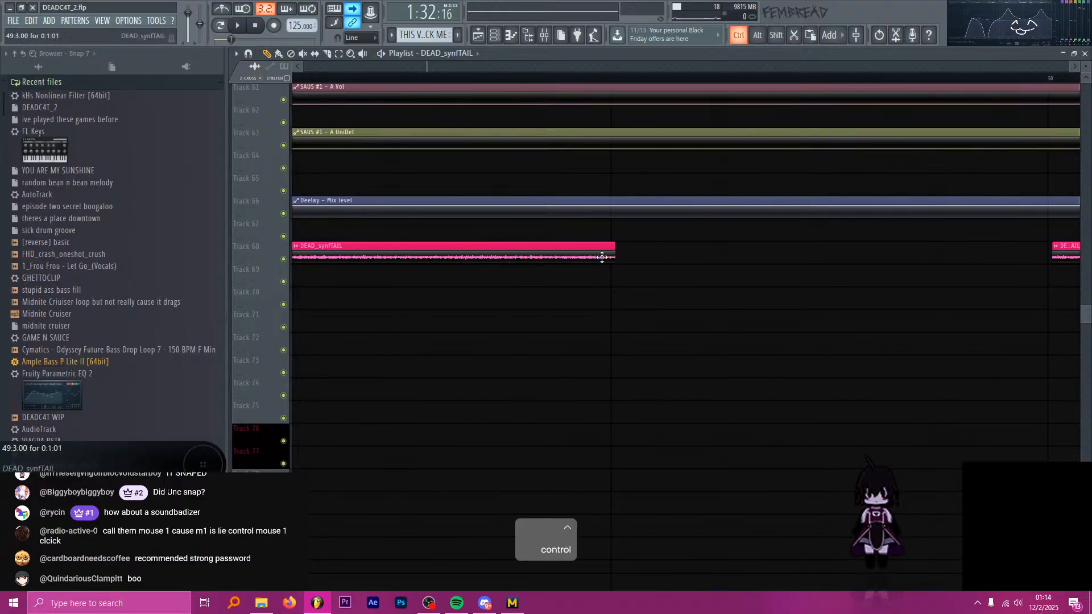
{"action": "key", "text": "c"}
{"action": "scroll", "coordinate": [602, 257], "scroll_direction": "down", "scroll_amount": 3}
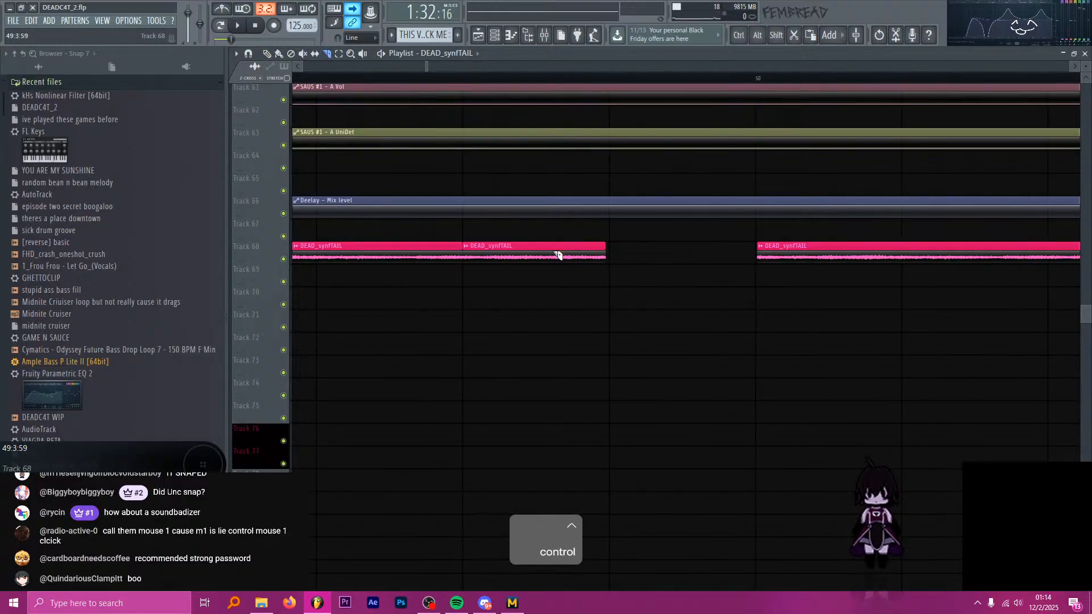
{"action": "key", "text": "ctrl+b"}
{"action": "scroll", "coordinate": [466, 258], "scroll_direction": "down", "scroll_amount": 4}
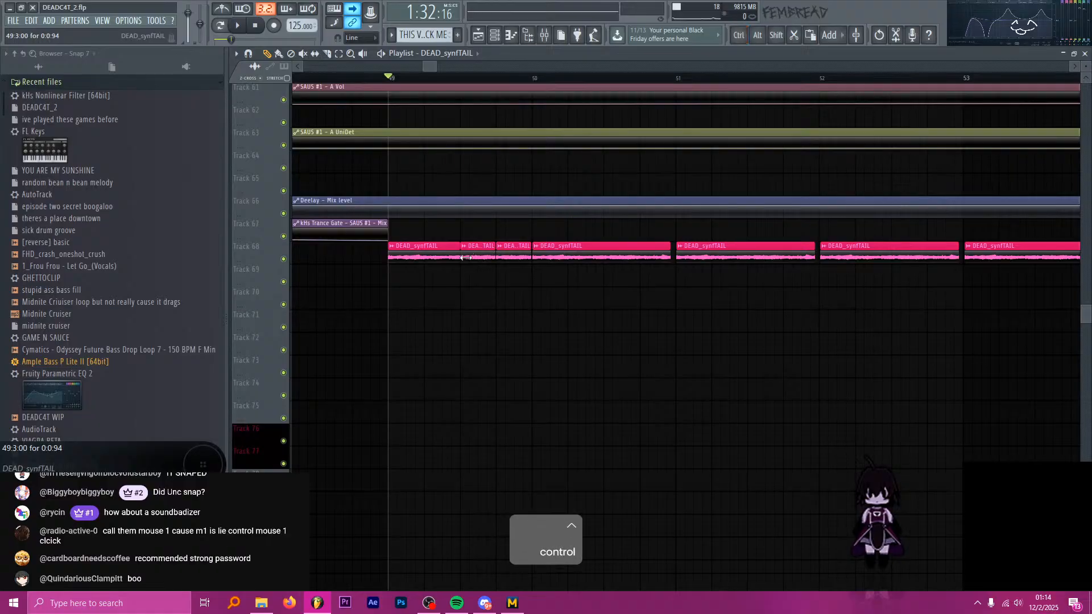
Play the sliced stutter in bar 49, and delete the unsliced DEAD_synfTAIL clips from bar 50 to the start of bar 57.
{"action": "key", "text": "space"}
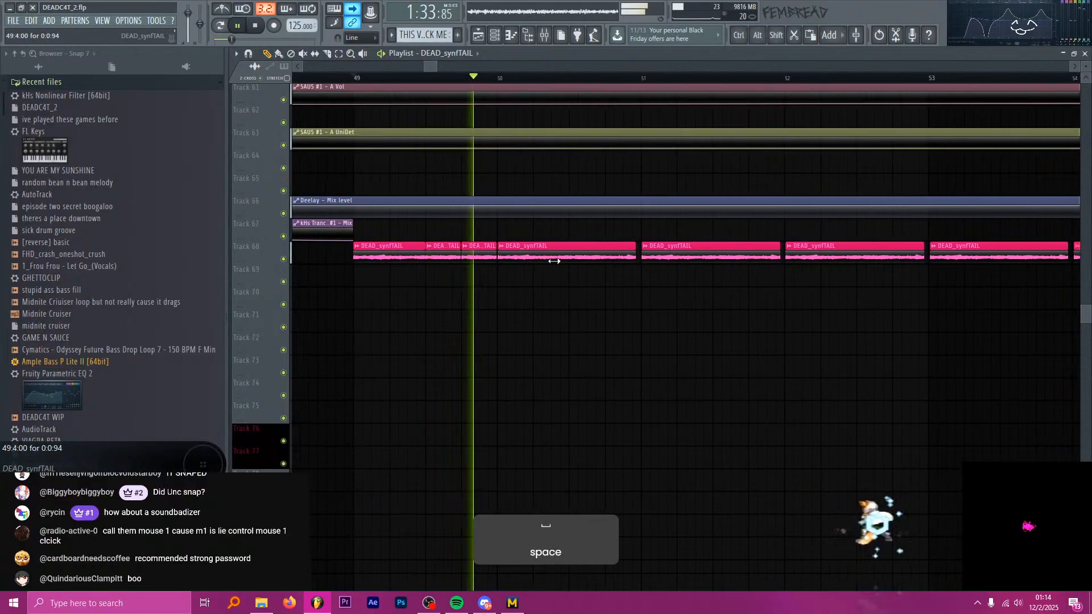
{"action": "key", "text": "space"}
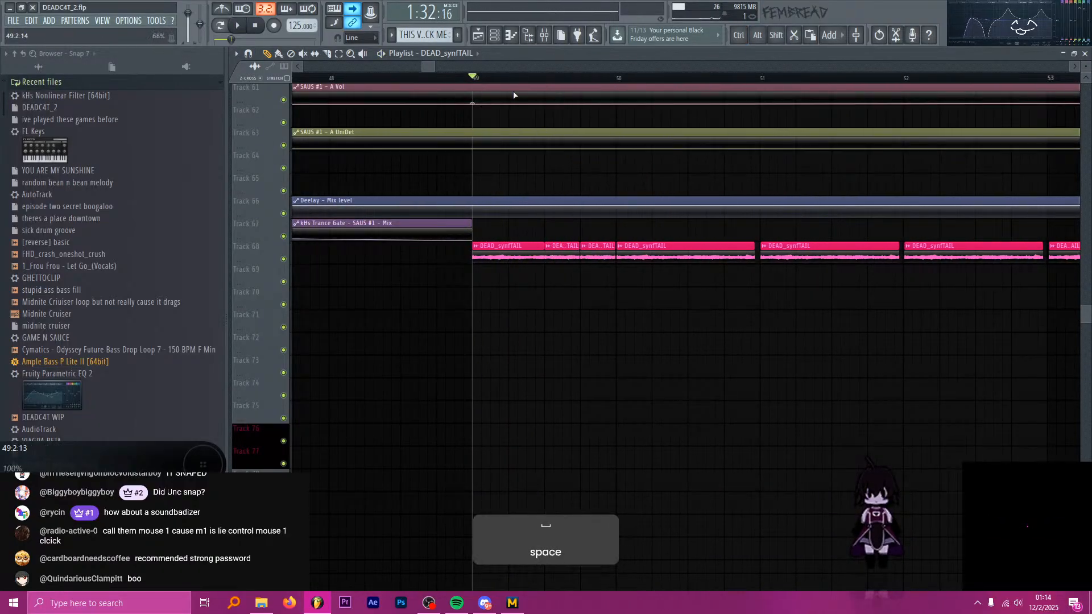
{"action": "scroll", "coordinate": [495, 238], "scroll_direction": "down", "scroll_amount": 4}
{"action": "left_click_drag", "start_coordinate": [551, 252], "coordinate": [801, 256]}
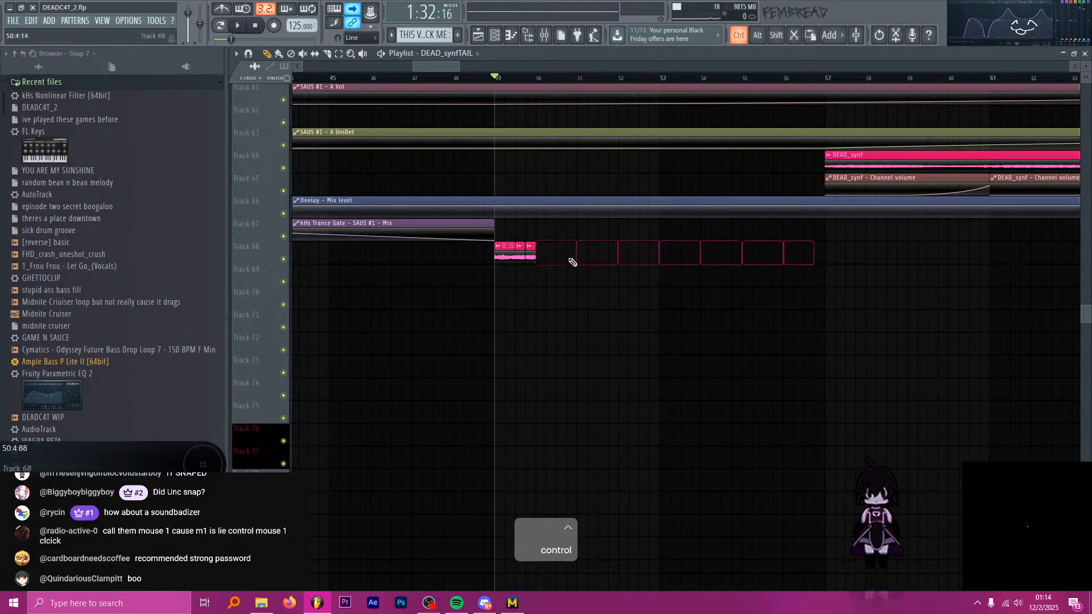
Select bar 49 as the time range and duplicate its sliced DEAD_synfTAIL clips repeatedly through bar 56.
{"action": "left_click_drag", "start_coordinate": [537, 80], "coordinate": [497, 79]}
{"action": "left_click", "coordinate": [589, 280], "text": "ctrl"}
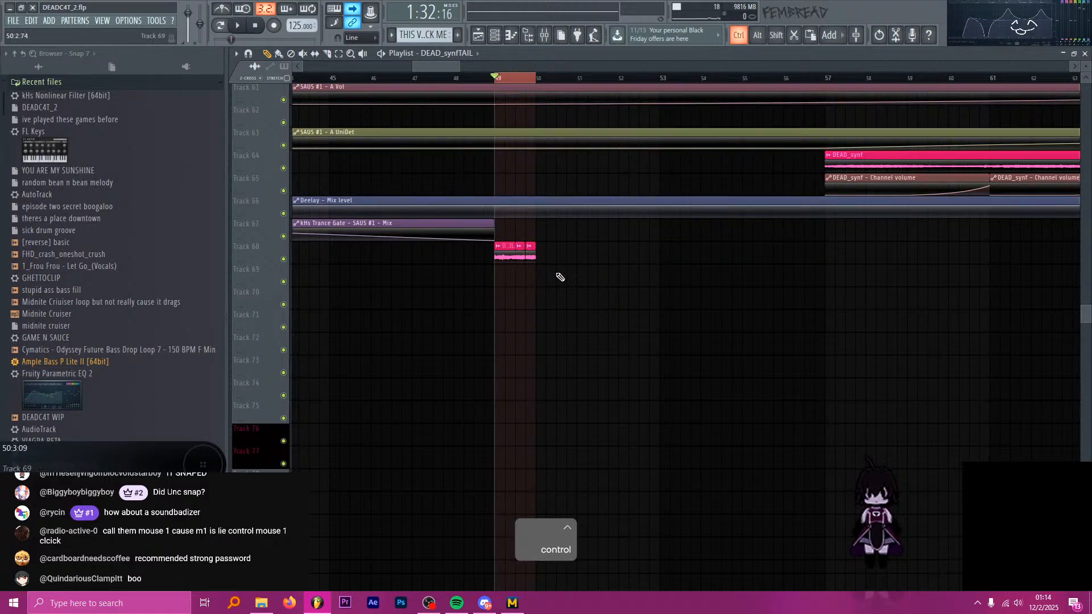
{"action": "scroll", "coordinate": [561, 277], "scroll_direction": "down", "scroll_amount": 3}
{"action": "key", "text": "ctrl+b"}
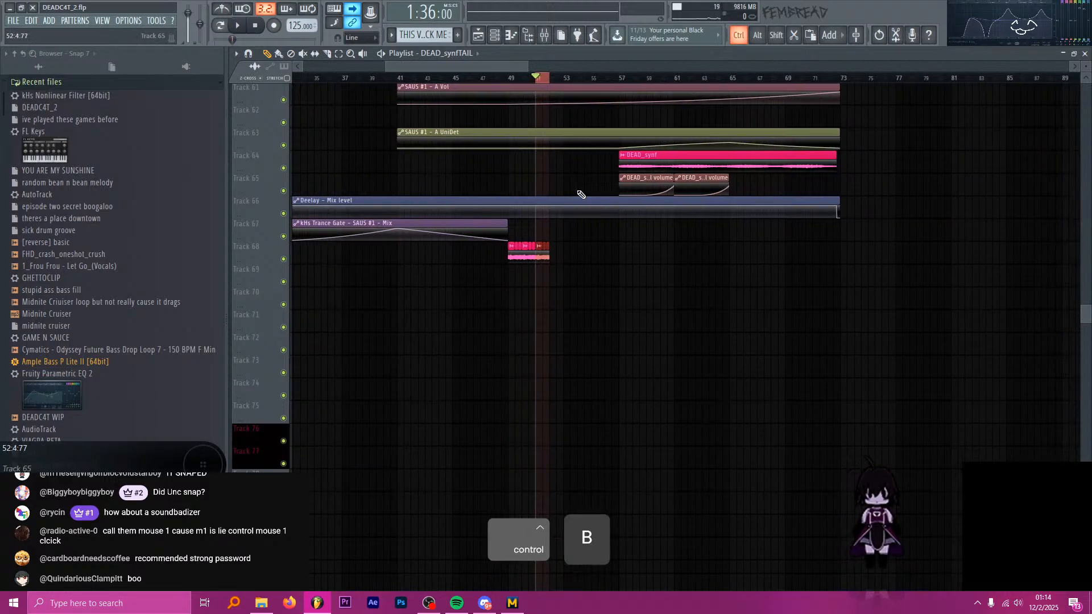
{"action": "key", "text": "ctrl+b"}
{"action": "key", "text": "ctrl+b"}
{"action": "key", "text": "ctrl+b"}
{"action": "key", "text": "ctrl+b"}
{"action": "key", "text": "ctrl+b"}
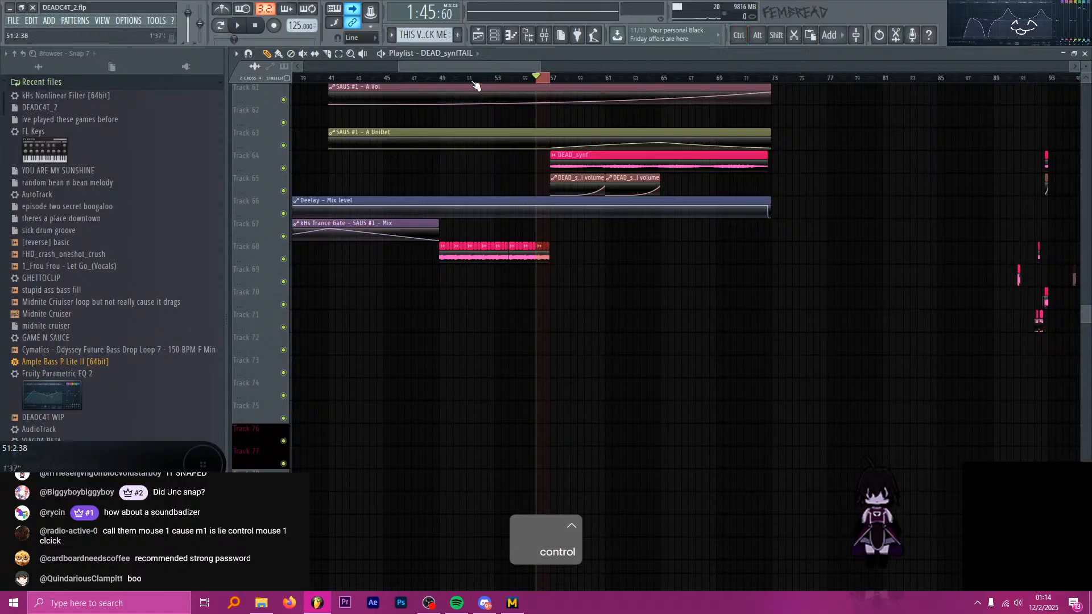
Clear the time selection and return the playhead to bar 49, saving the project.
{"action": "left_click", "coordinate": [470, 79], "text": "ctrl"}
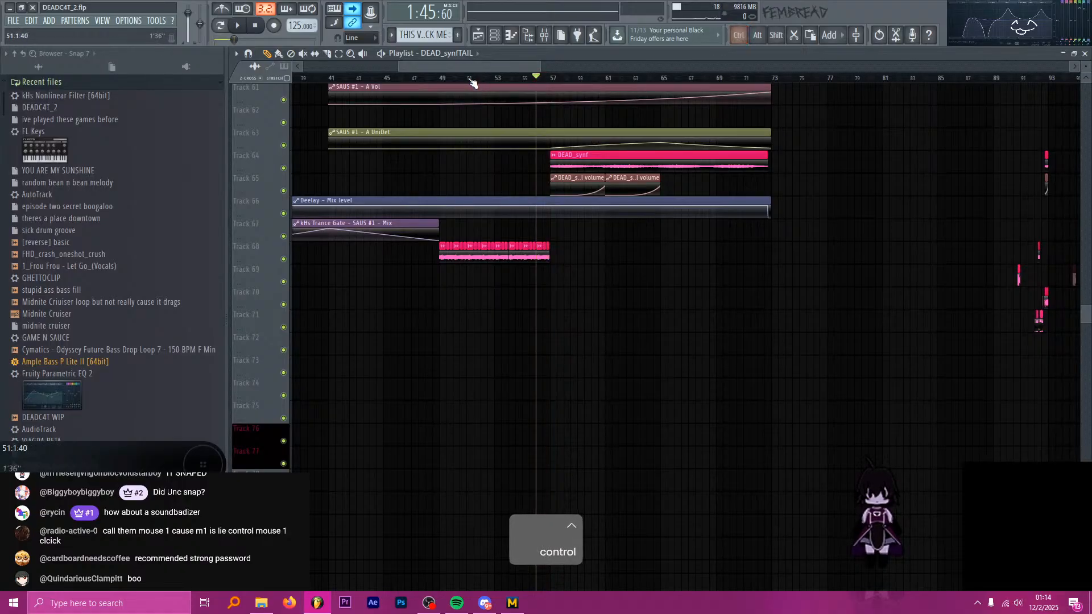
{"action": "left_click_drag", "start_coordinate": [446, 79], "coordinate": [439, 80]}
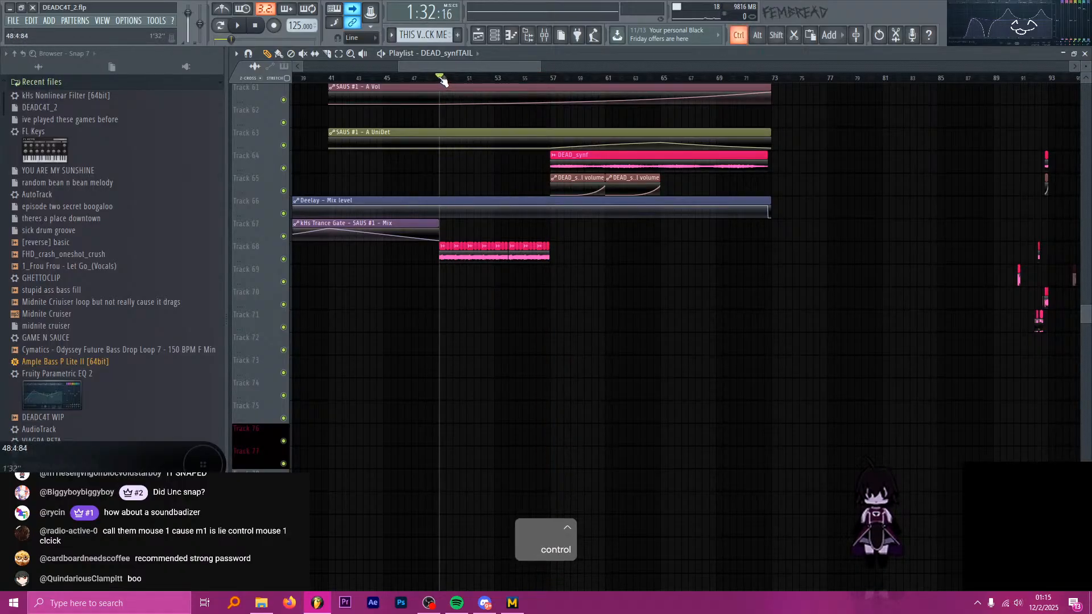
{"action": "key", "text": "ctrl+s"}
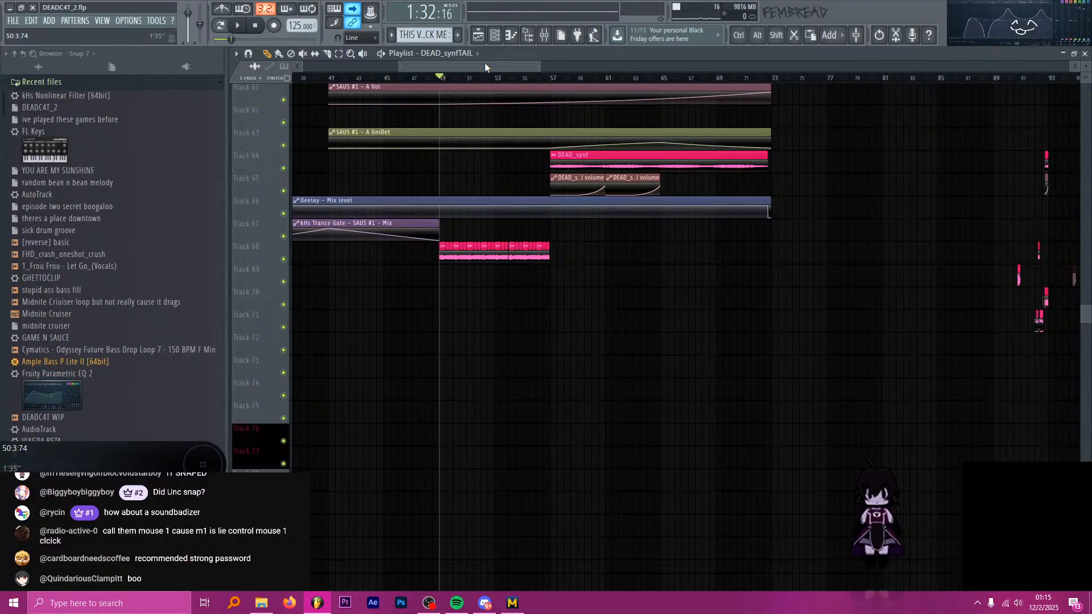
Unsolo the DEAD_synfTAIL mixer insert and listen to the full mix from bar 56 with the mixer closed.
{"action": "left_click_drag", "start_coordinate": [468, 77], "coordinate": [537, 98]}
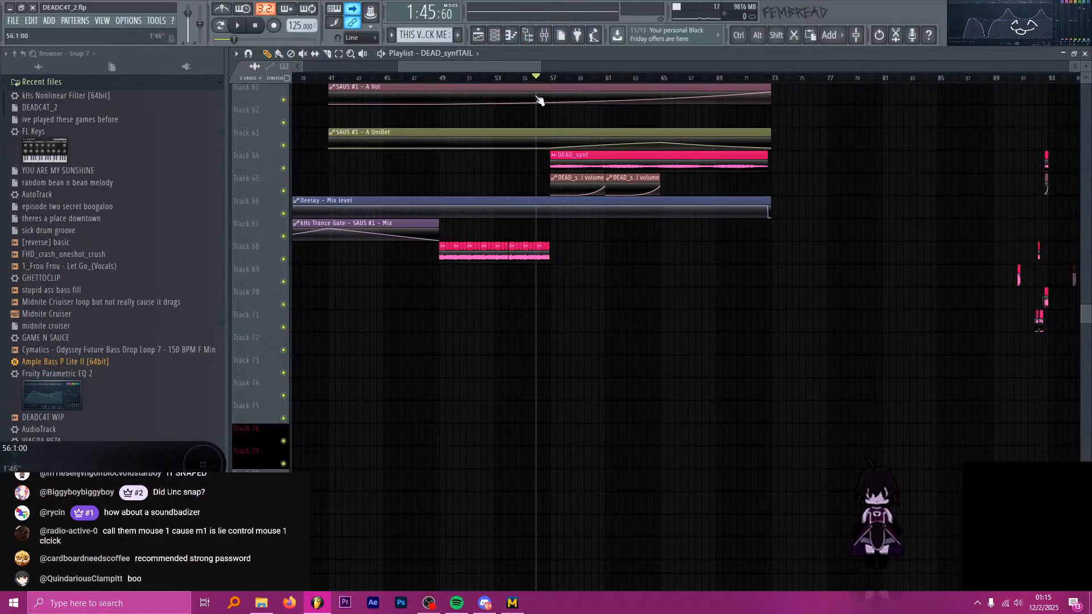
{"action": "key", "text": "space"}
{"action": "key", "text": "Scroll_Lock"}
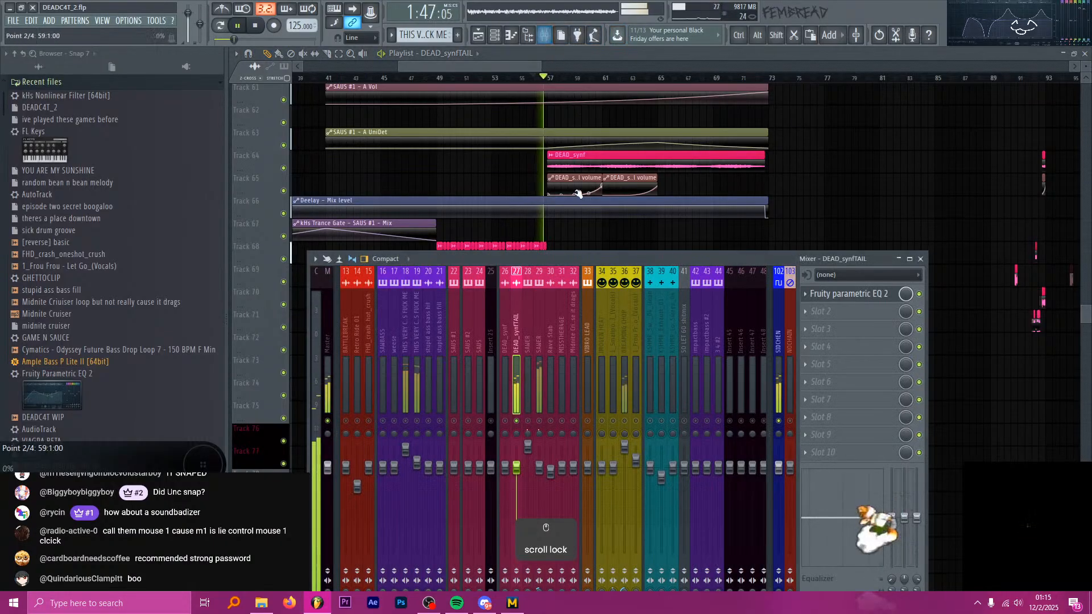
{"action": "key", "text": "space"}
{"action": "key", "text": "s"}
{"action": "key", "text": "space"}
{"action": "left_click", "coordinate": [544, 35]}
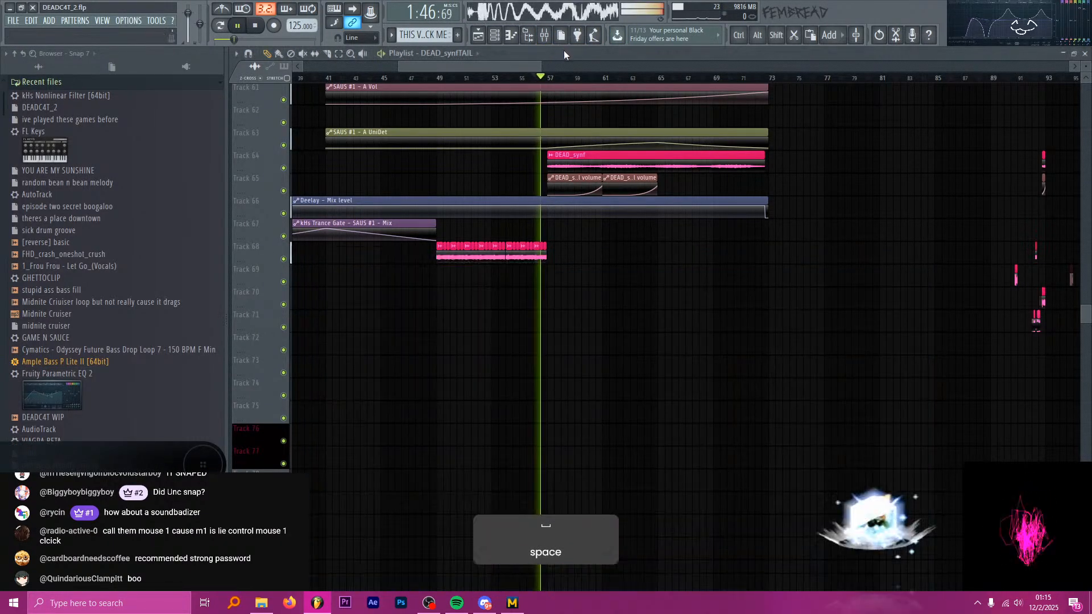
{"action": "key", "text": "space"}
Delete the last DEAD_synfTAIL slice at beat 4 of bar 56, and stop playback after the passage into bar 57.
{"action": "scroll", "coordinate": [575, 246], "scroll_direction": "up", "scroll_amount": 5}
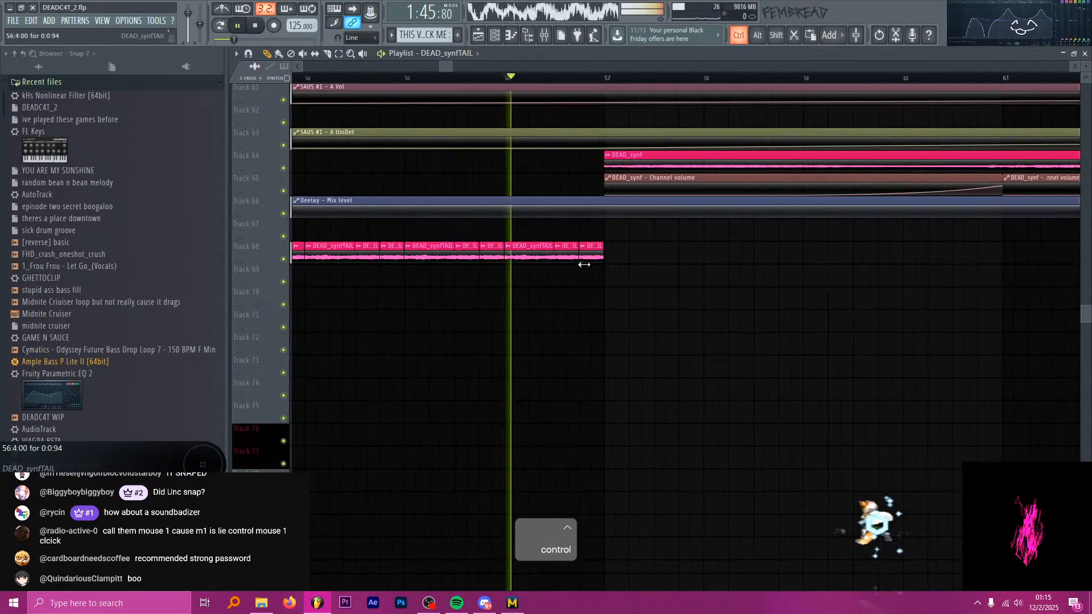
{"action": "scroll", "coordinate": [584, 264], "scroll_direction": "up", "scroll_amount": 3}
{"action": "right_click", "coordinate": [591, 256]}
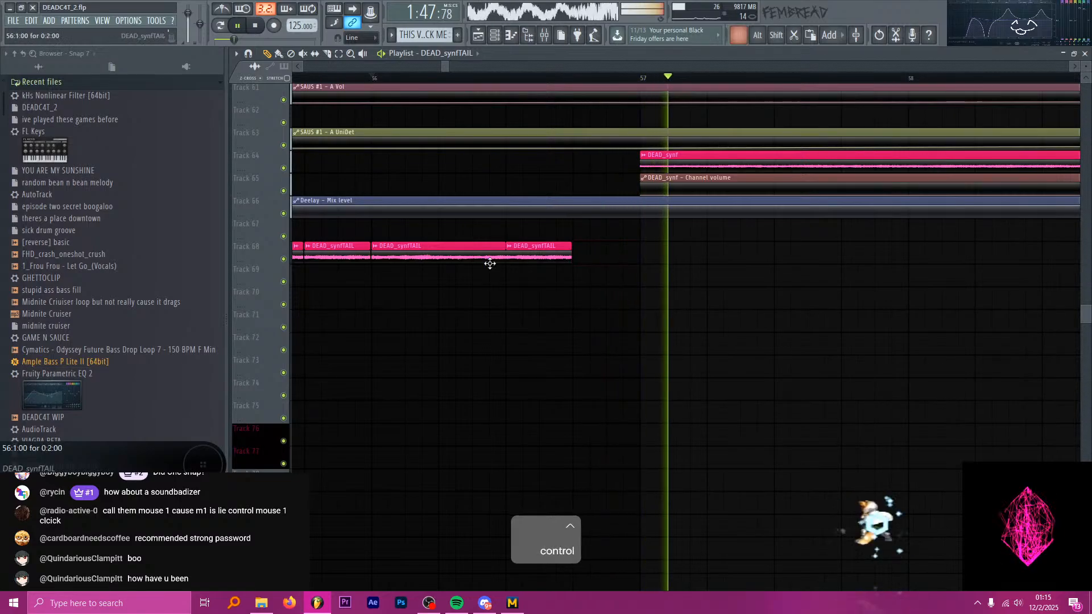
{"action": "scroll", "coordinate": [489, 264], "scroll_direction": "down", "scroll_amount": 6}
{"action": "key", "text": "space"}
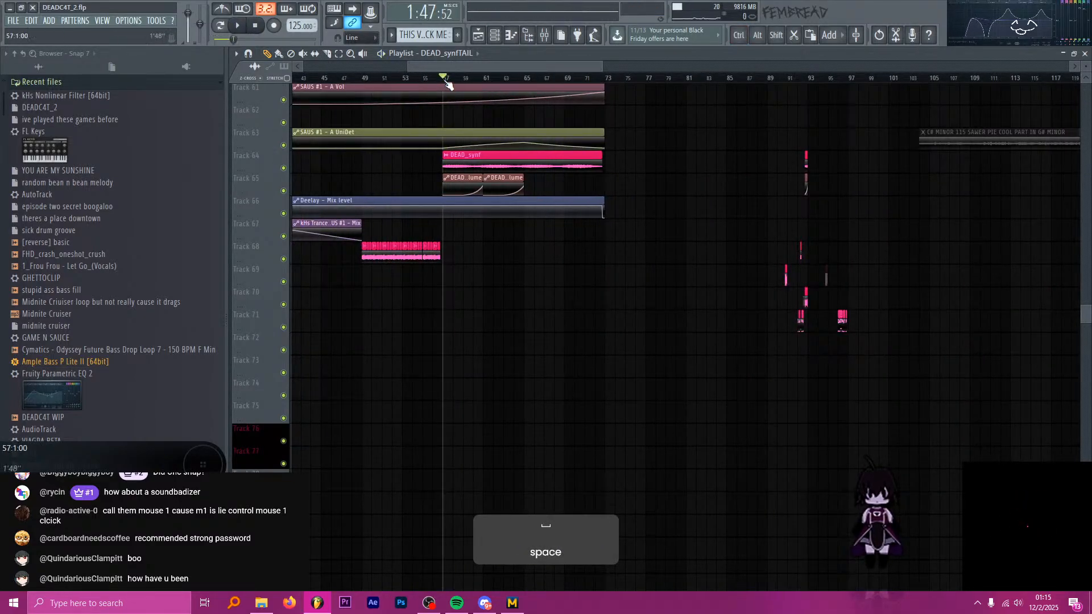
Place a [reverse] basic clip on Track 11 so that it ends exactly at the kick on bar 57.
{"action": "scroll", "coordinate": [437, 190], "scroll_direction": "up", "scroll_amount": 15}
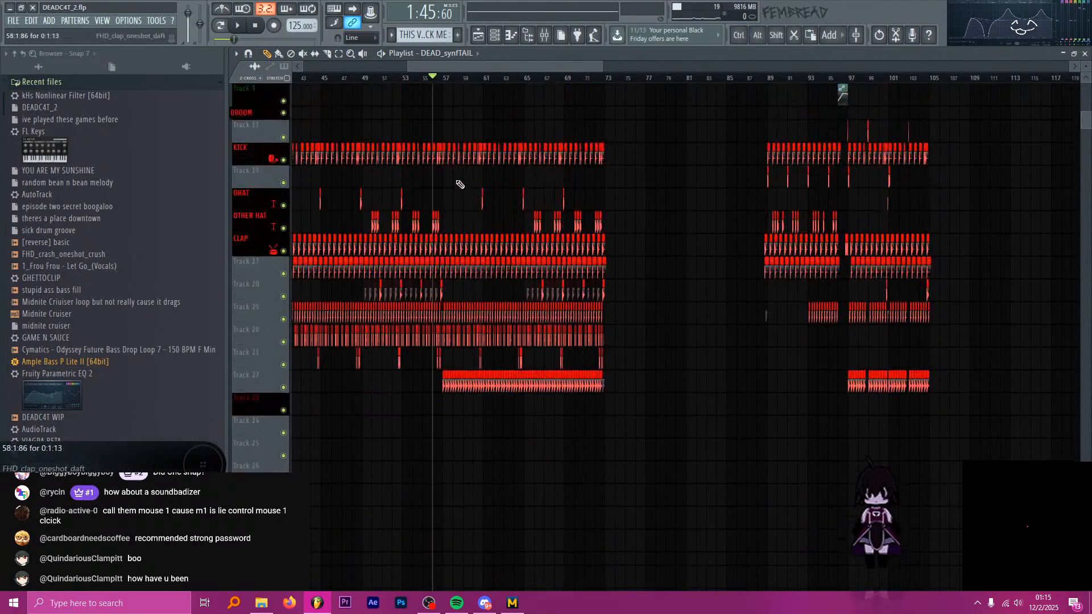
{"action": "scroll", "coordinate": [449, 190], "scroll_direction": "up", "scroll_amount": 6}
{"action": "scroll", "coordinate": [492, 306], "scroll_direction": "down", "scroll_amount": 4}
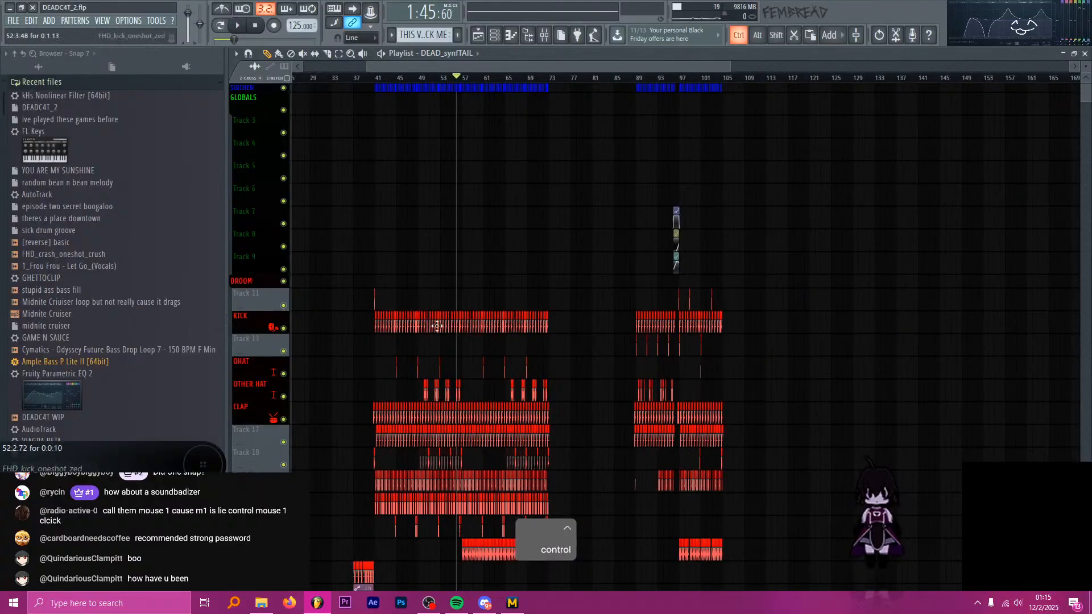
{"action": "scroll", "coordinate": [341, 312], "scroll_direction": "up", "scroll_amount": 3}
{"action": "scroll", "coordinate": [509, 312], "scroll_direction": "up", "scroll_amount": 8}
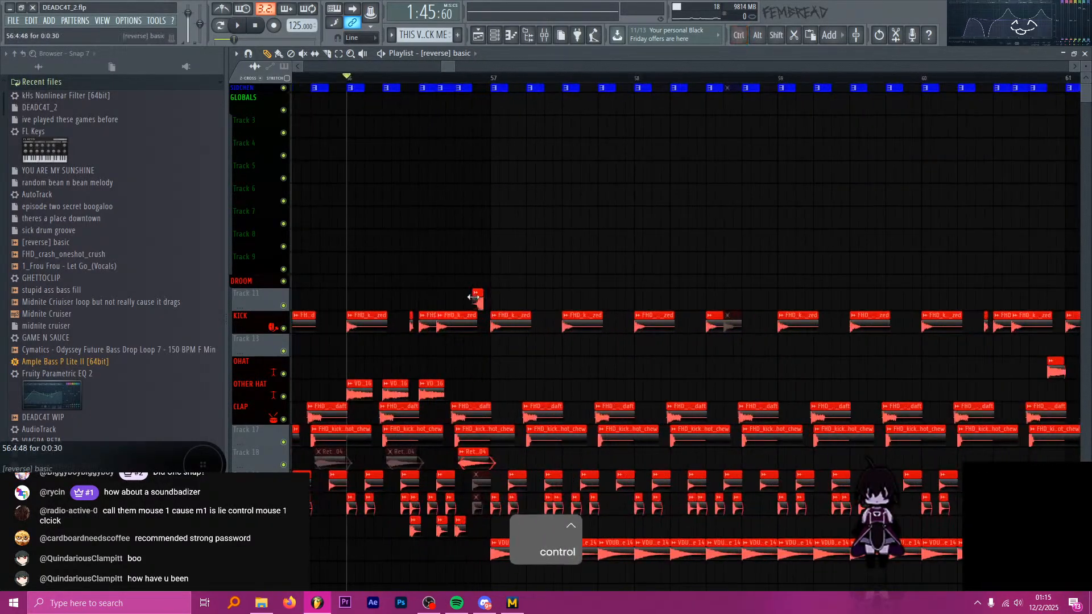
{"action": "scroll", "coordinate": [479, 299], "scroll_direction": "up", "scroll_amount": 6}
Listen to the transition from bar 56 into bar 57 with the [reverse] basic clip, and stop playback.
{"action": "scroll", "coordinate": [517, 302], "scroll_direction": "up", "scroll_amount": 2}
{"action": "left_click_drag", "start_coordinate": [479, 300], "coordinate": [544, 307]}
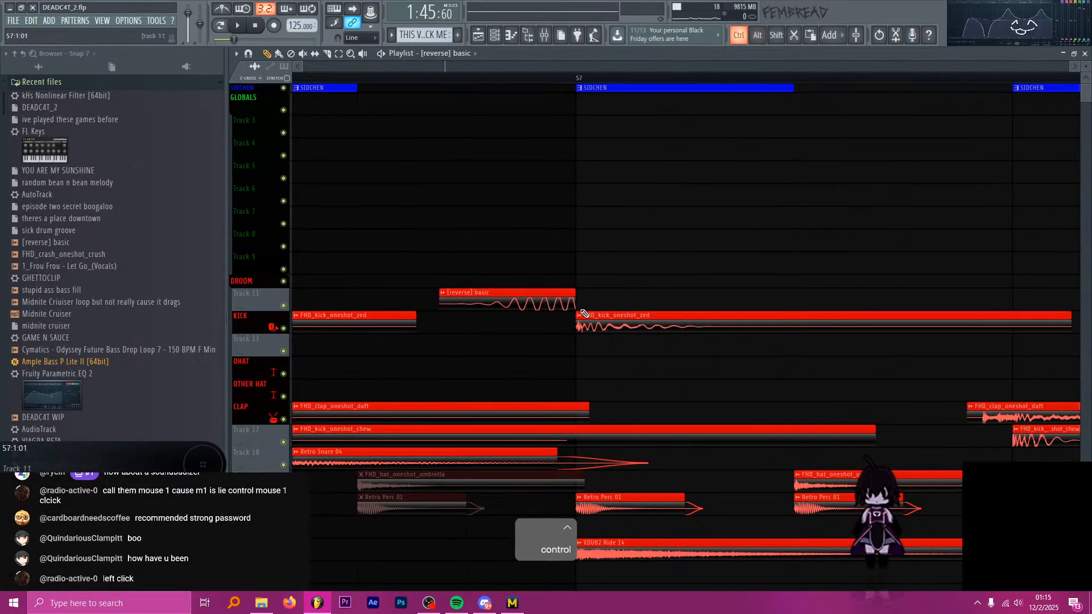
{"action": "key", "text": "space"}
{"action": "scroll", "coordinate": [561, 293], "scroll_direction": "down", "scroll_amount": 4}
{"action": "scroll", "coordinate": [634, 241], "scroll_direction": "up", "scroll_amount": 2}
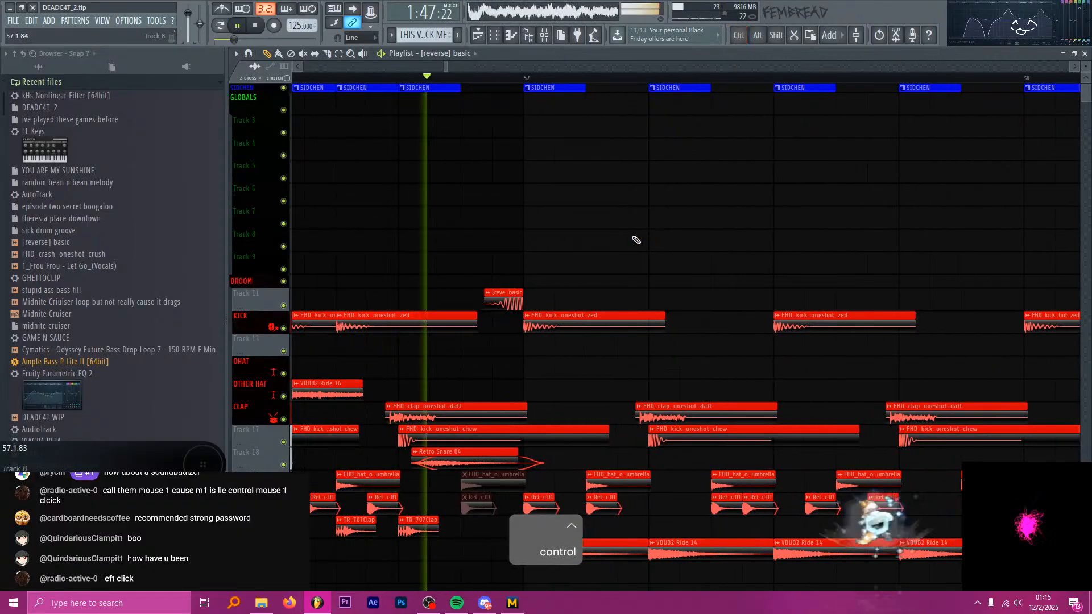
{"action": "scroll", "coordinate": [531, 239], "scroll_direction": "down", "scroll_amount": 8}
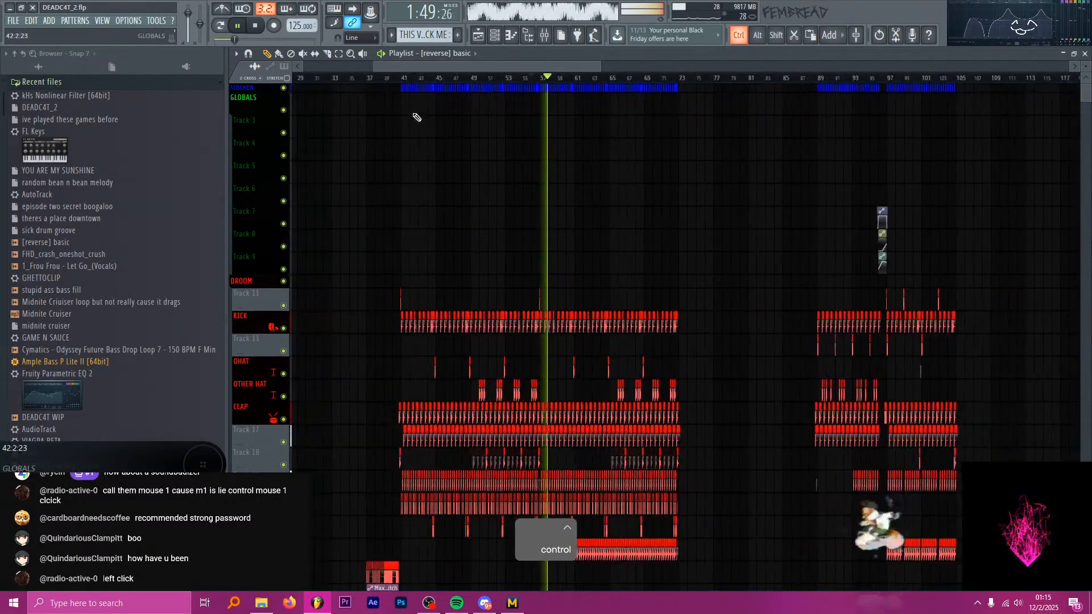
{"action": "scroll", "coordinate": [417, 117], "scroll_direction": "down", "scroll_amount": 2}
{"action": "key", "text": "space"}
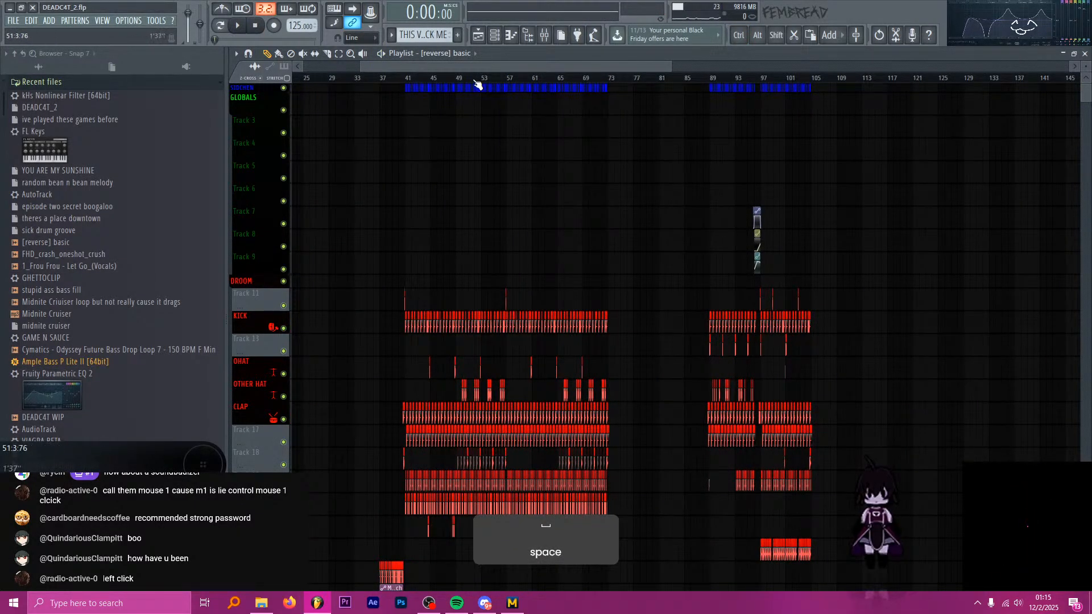
Play the first drop from bar 49 past bar 57 to check the stutters against the drum tracks.
{"action": "left_click_drag", "start_coordinate": [475, 81], "coordinate": [456, 79]}
{"action": "scroll", "coordinate": [524, 161], "scroll_direction": "up", "scroll_amount": 2}
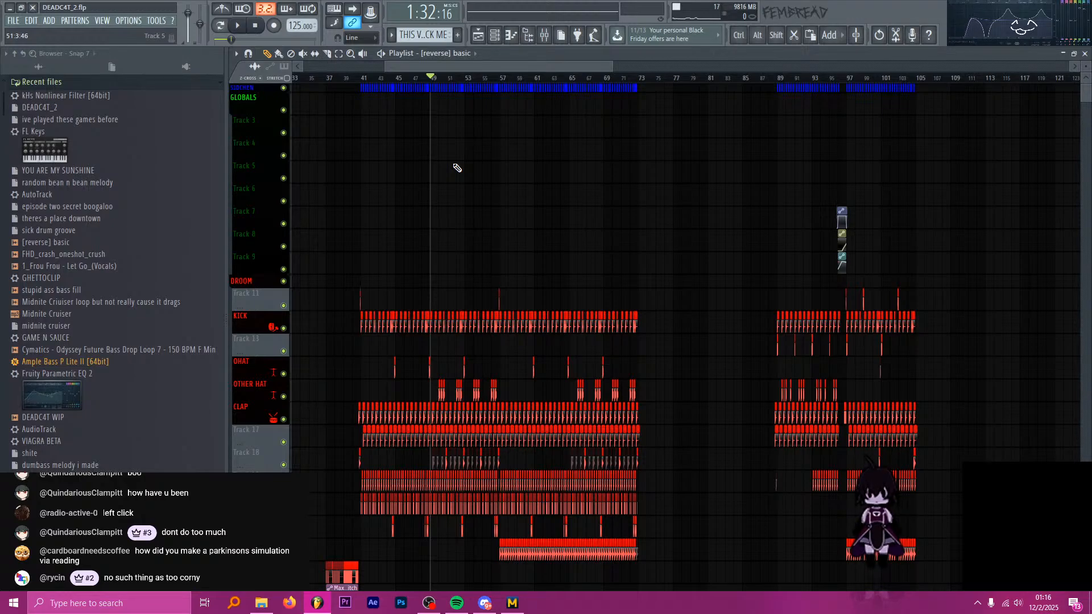
{"action": "key", "text": "space"}
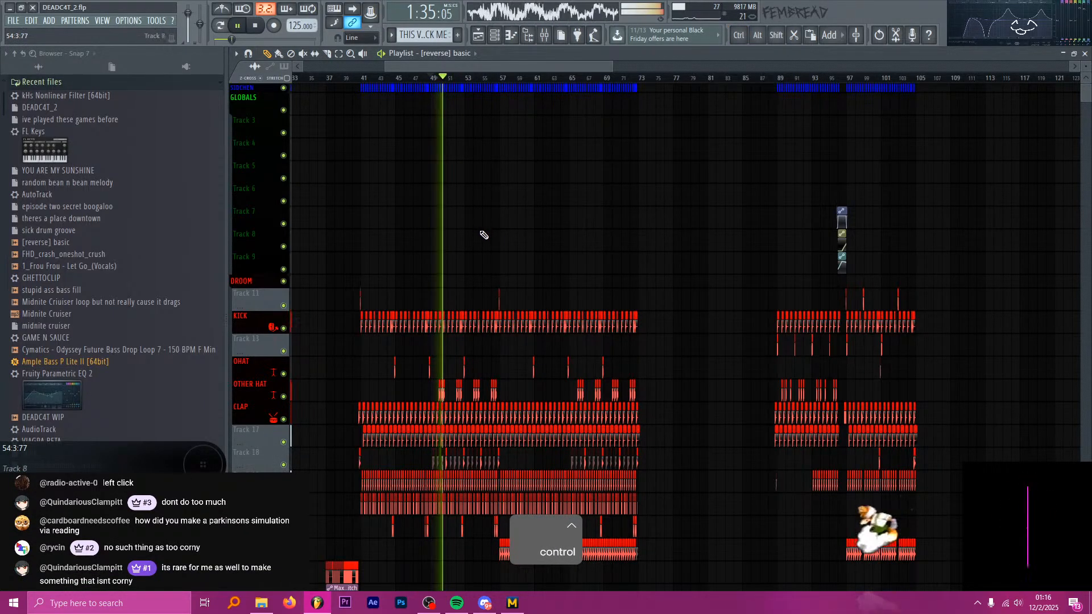
{"action": "scroll", "coordinate": [486, 225], "scroll_direction": "down", "scroll_amount": 4}
{"action": "scroll", "coordinate": [512, 283], "scroll_direction": "down", "scroll_amount": 1}
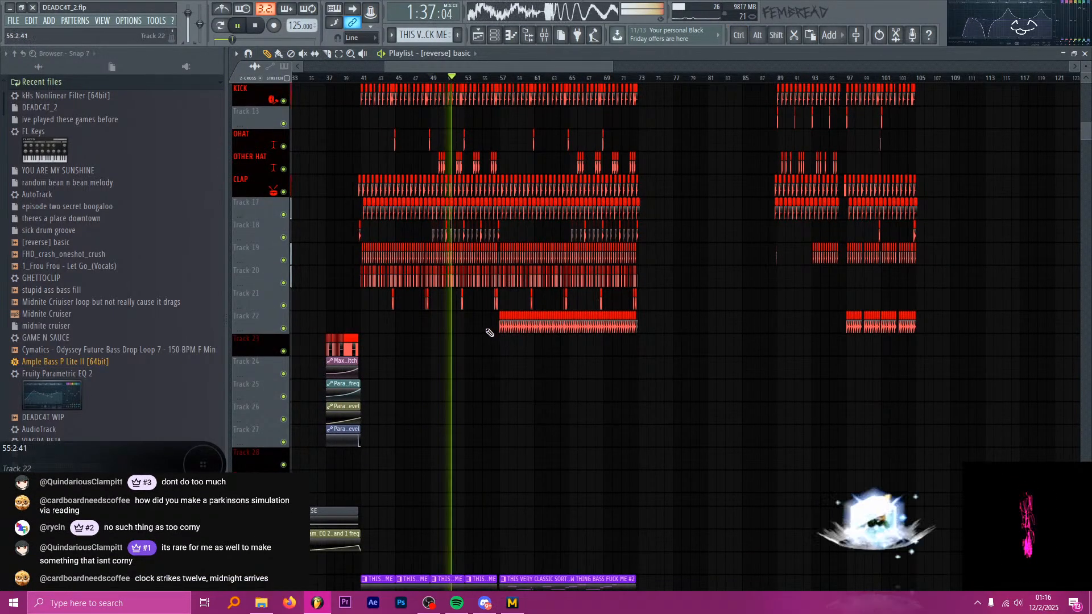
{"action": "scroll", "coordinate": [488, 323], "scroll_direction": "up", "scroll_amount": 2}
{"action": "scroll", "coordinate": [495, 219], "scroll_direction": "up", "scroll_amount": 5}
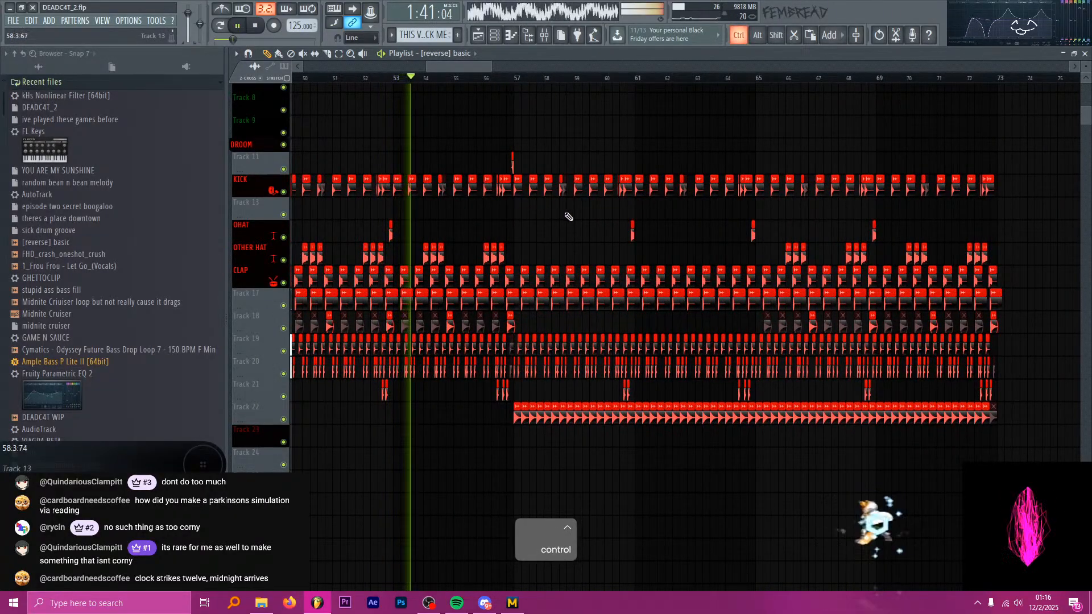
{"action": "scroll", "coordinate": [585, 219], "scroll_direction": "up", "scroll_amount": 1}
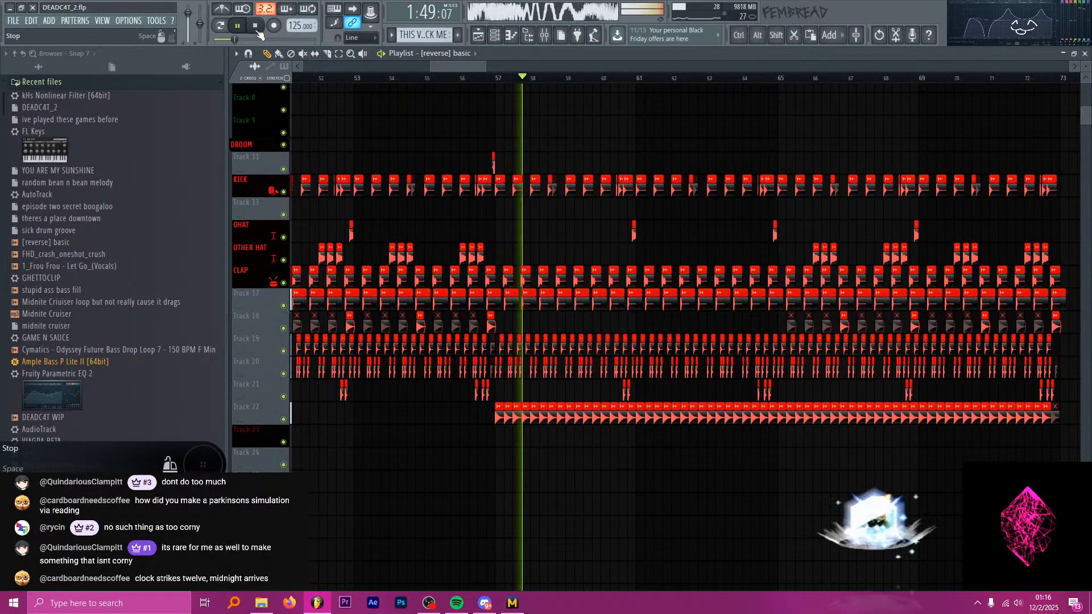
{"action": "key", "text": "space"}
Move the playhead to bar 89, where the second group of drum clips starts.
{"action": "scroll", "coordinate": [477, 188], "scroll_direction": "down", "scroll_amount": 3}
{"action": "scroll", "coordinate": [476, 188], "scroll_direction": "down", "scroll_amount": 2}
{"action": "left_click", "coordinate": [581, 78]}
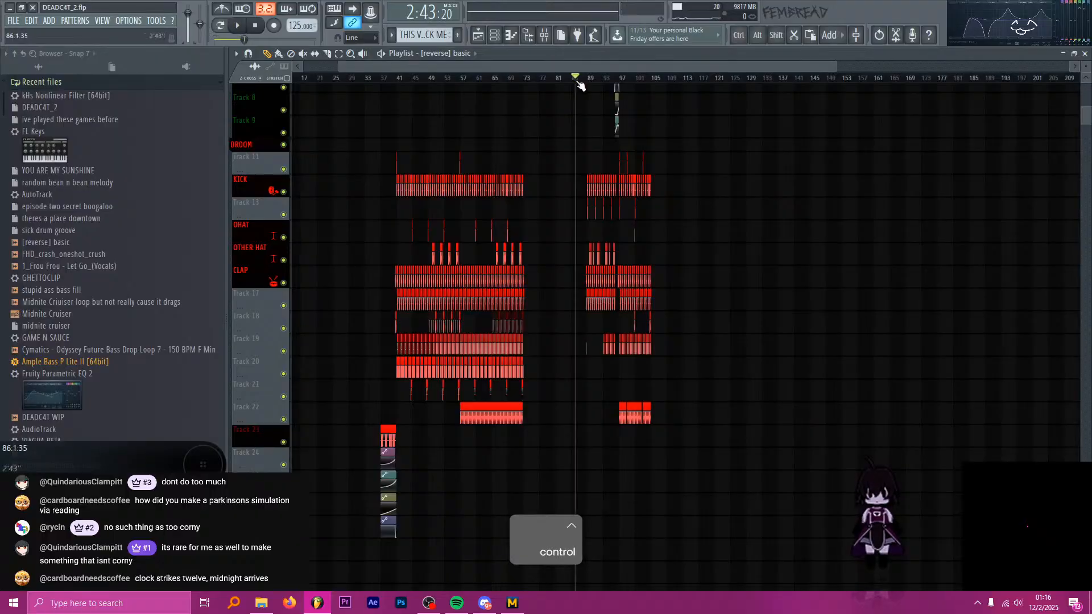
{"action": "scroll", "coordinate": [591, 146], "scroll_direction": "up", "scroll_amount": 3}
{"action": "left_click", "coordinate": [492, 78]}
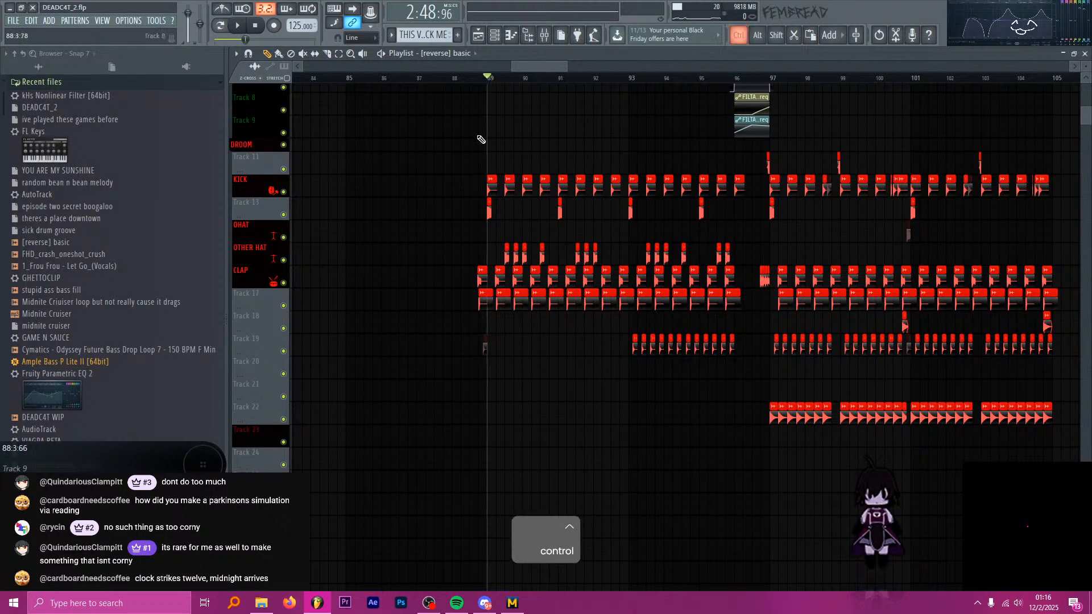
Examine the arrangement from bar 89 to 105 across the drum, bass, synth, lead and SFX tracks, keeping the playhead at bar 89.
{"action": "scroll", "coordinate": [569, 165], "scroll_direction": "down", "scroll_amount": 2}
{"action": "scroll", "coordinate": [578, 174], "scroll_direction": "up", "scroll_amount": 3}
{"action": "scroll", "coordinate": [571, 169], "scroll_direction": "up", "scroll_amount": 3}
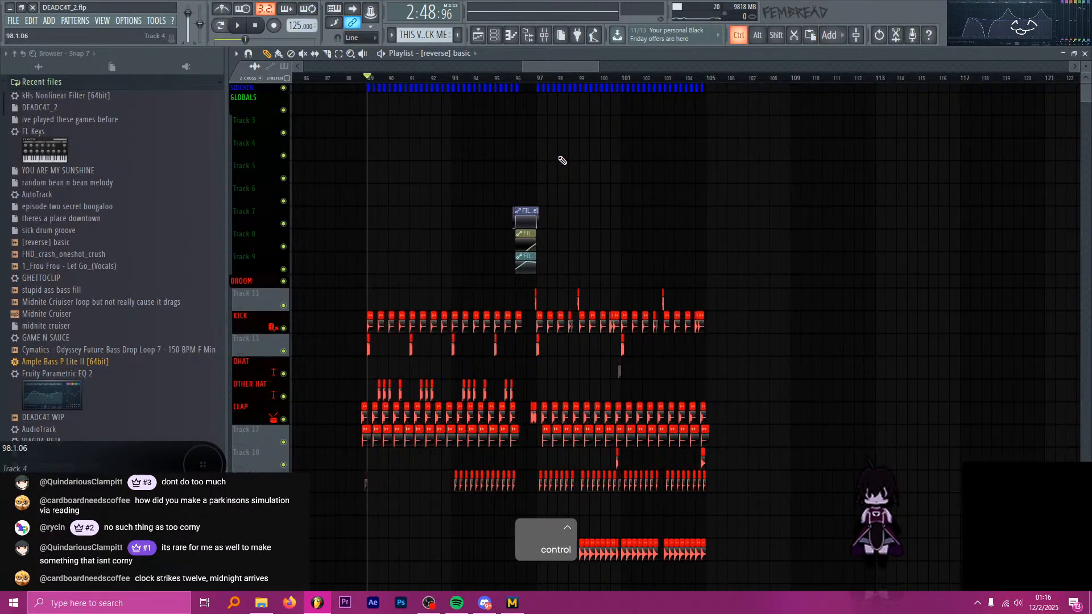
{"action": "left_click", "coordinate": [532, 78]}
{"action": "scroll", "coordinate": [573, 176], "scroll_direction": "down", "scroll_amount": 4}
{"action": "scroll", "coordinate": [527, 120], "scroll_direction": "up", "scroll_amount": 3}
{"action": "left_click_drag", "start_coordinate": [481, 79], "coordinate": [400, 82]}
{"action": "scroll", "coordinate": [528, 153], "scroll_direction": "down", "scroll_amount": 3}
{"action": "scroll", "coordinate": [571, 210], "scroll_direction": "down", "scroll_amount": 8}
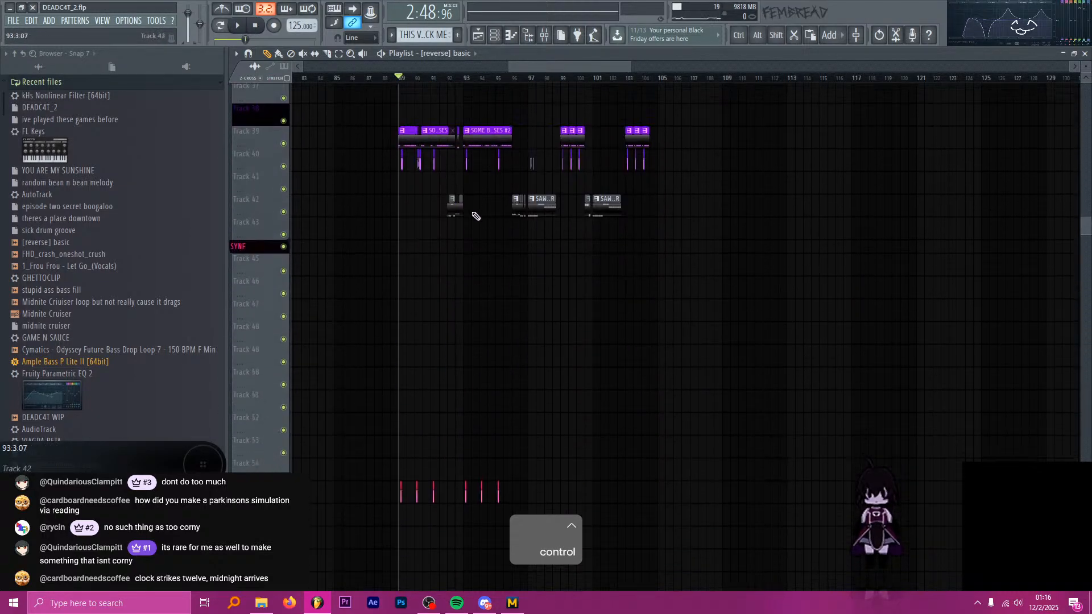
{"action": "scroll", "coordinate": [444, 190], "scroll_direction": "up", "scroll_amount": 3}
{"action": "scroll", "coordinate": [438, 190], "scroll_direction": "down", "scroll_amount": 5}
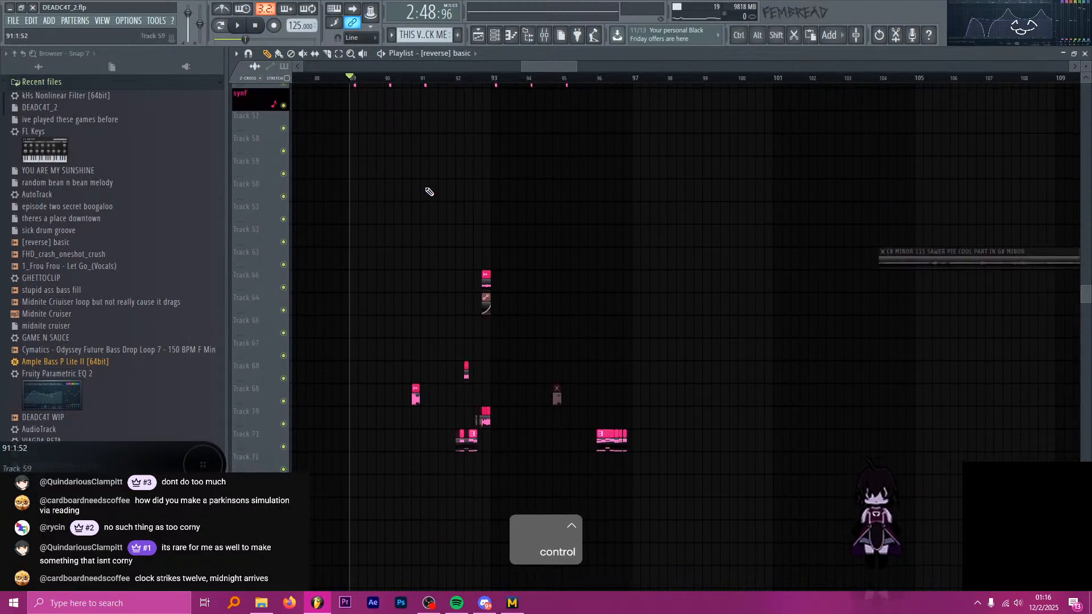
{"action": "scroll", "coordinate": [424, 194], "scroll_direction": "down", "scroll_amount": 8}
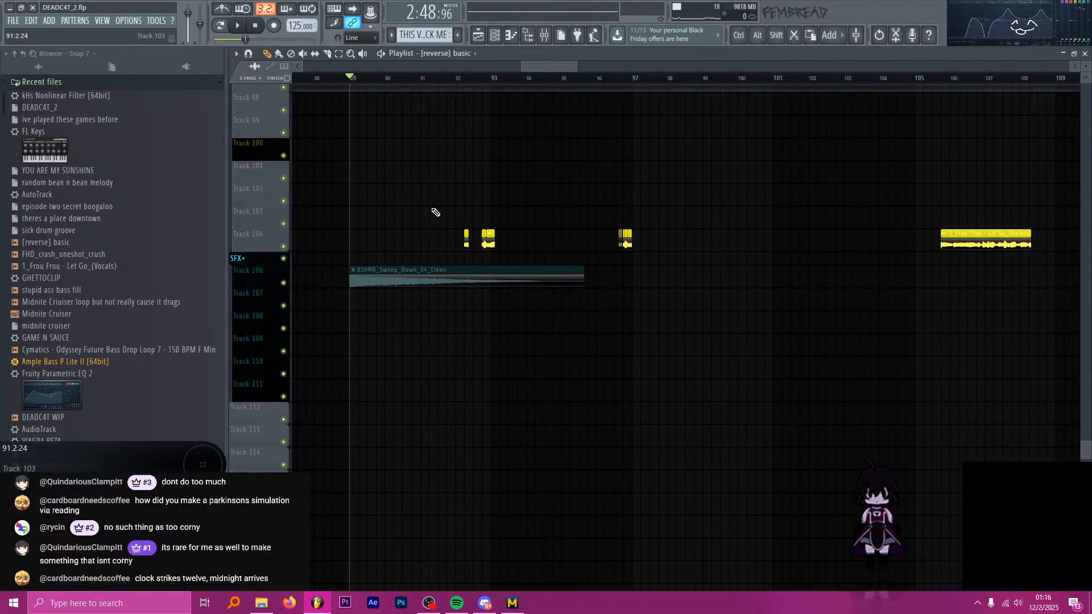
{"action": "scroll", "coordinate": [435, 212], "scroll_direction": "up", "scroll_amount": 4}
{"action": "scroll", "coordinate": [434, 212], "scroll_direction": "up", "scroll_amount": 9}
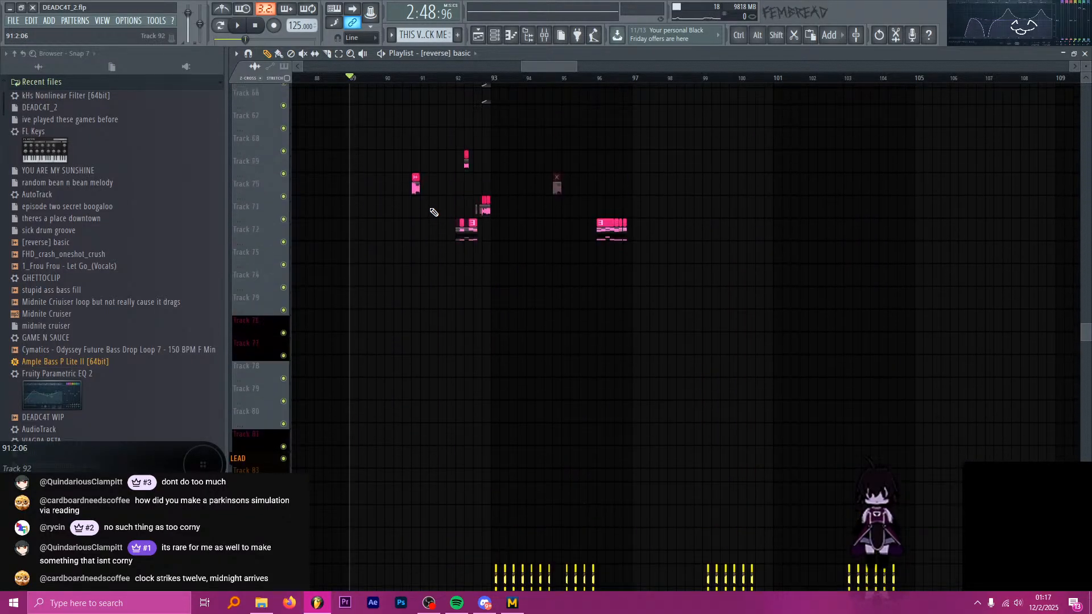
{"action": "scroll", "coordinate": [434, 212], "scroll_direction": "up", "scroll_amount": 8}
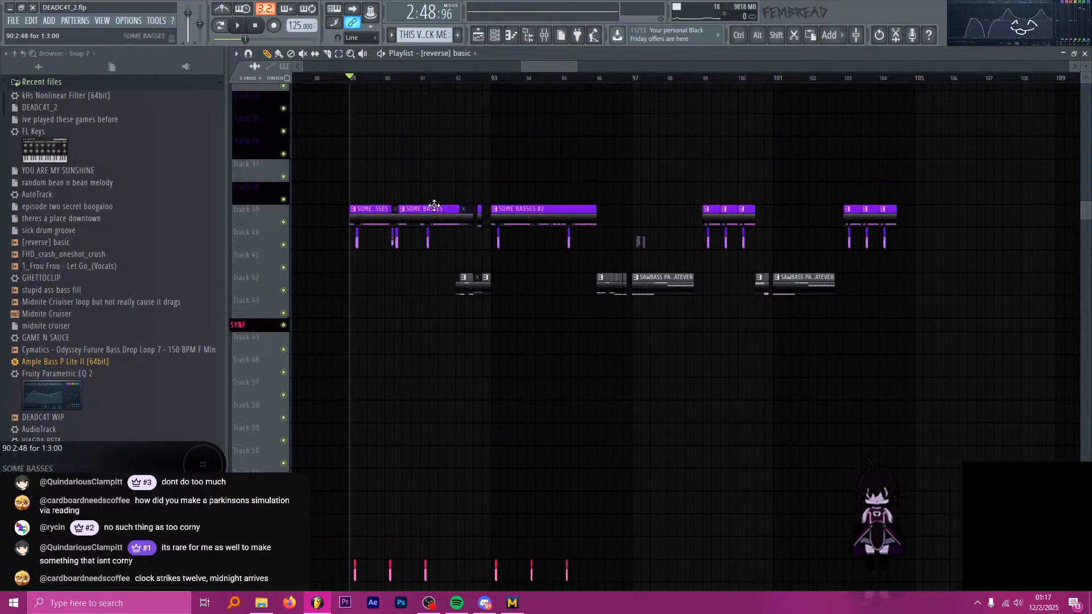
Compare the drum and bass clips from bar 89 with the first drop's section from bar 41, leaving the playhead at bar 89.
{"action": "scroll", "coordinate": [474, 253], "scroll_direction": "up", "scroll_amount": 2}
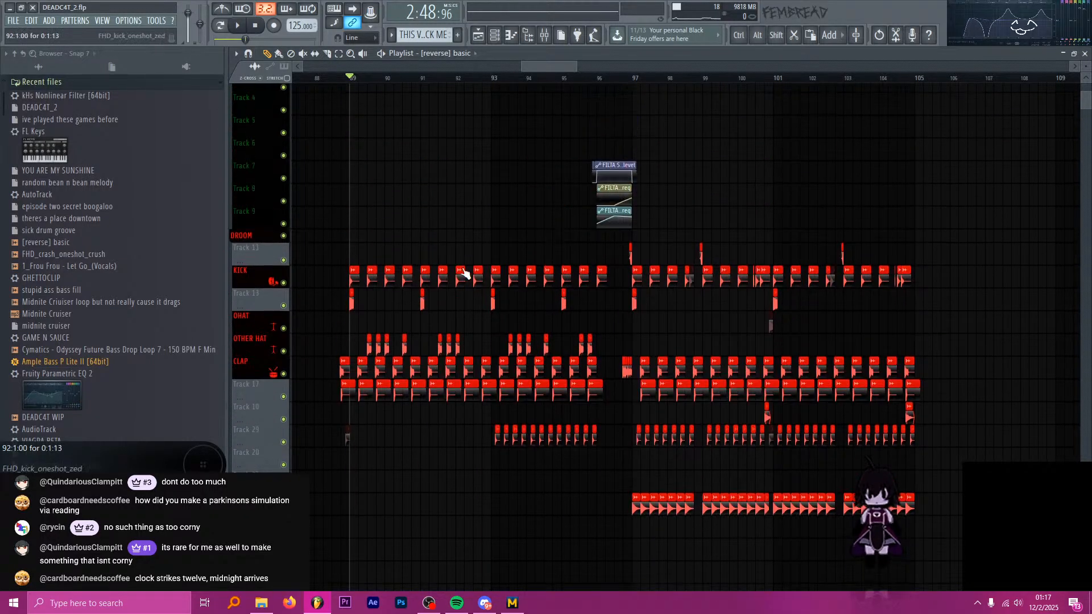
{"action": "scroll", "coordinate": [512, 292], "scroll_direction": "down", "scroll_amount": 1}
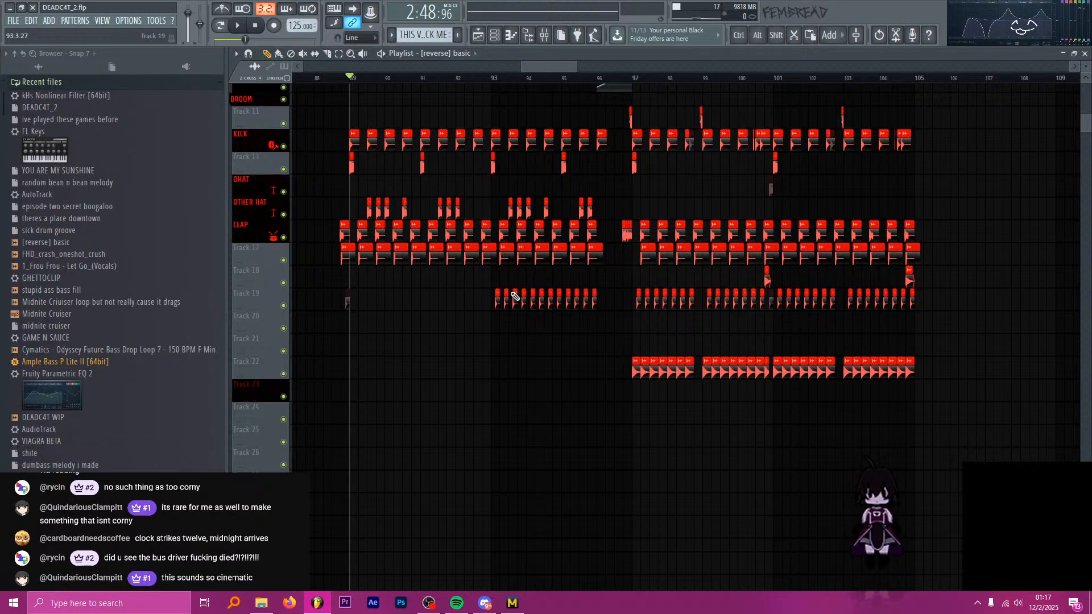
{"action": "scroll", "coordinate": [514, 296], "scroll_direction": "down", "scroll_amount": 5}
{"action": "scroll", "coordinate": [695, 325], "scroll_direction": "down", "scroll_amount": 8, "text": "ctrl"}
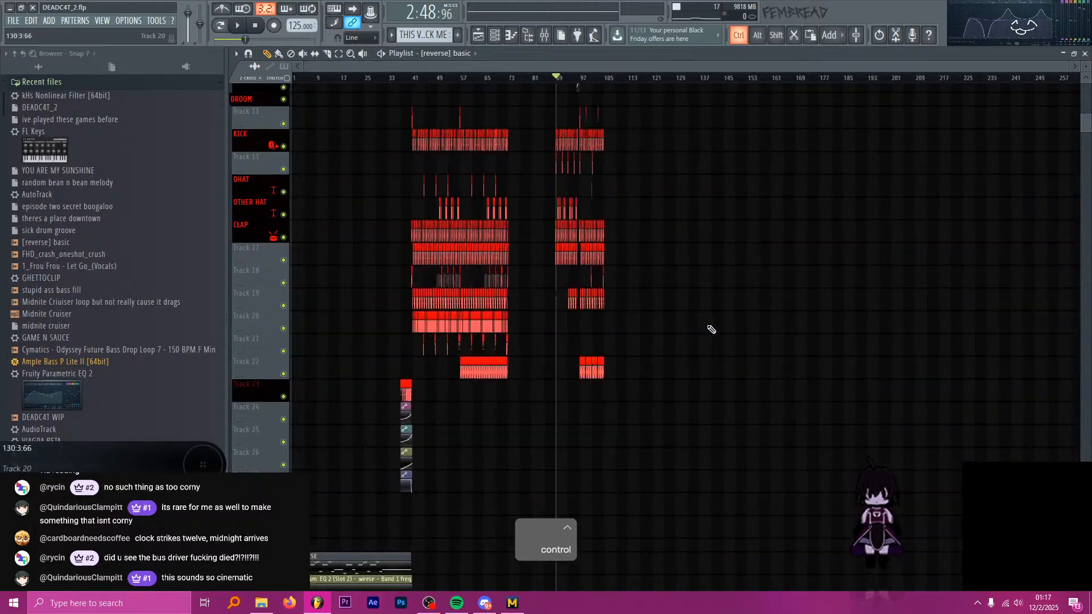
{"action": "scroll", "coordinate": [422, 217], "scroll_direction": "up", "scroll_amount": 5, "text": "ctrl"}
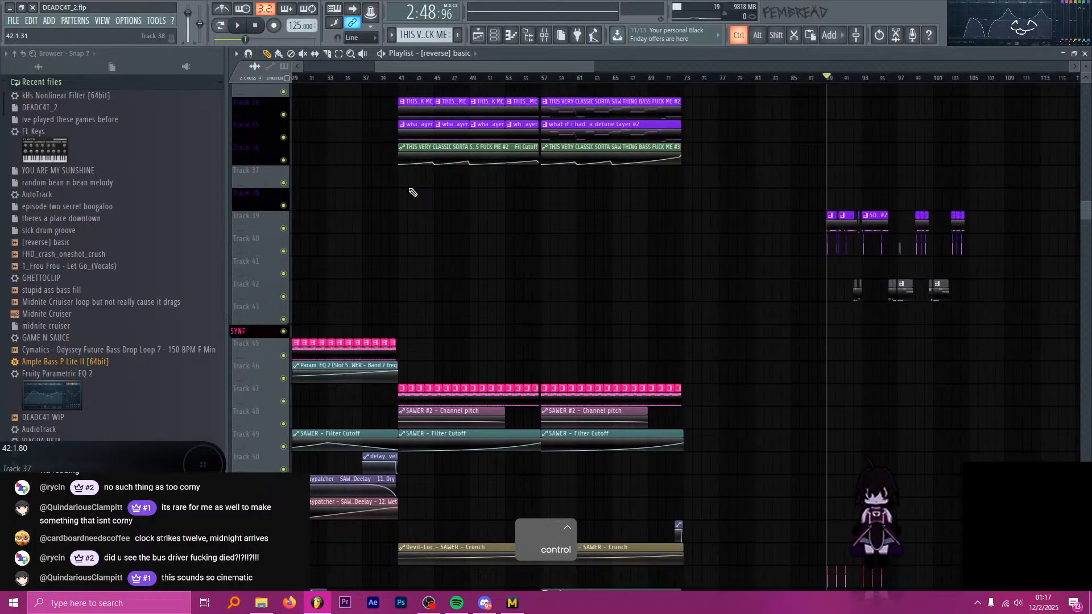
{"action": "left_click", "coordinate": [402, 78]}
{"action": "left_click_drag", "start_coordinate": [405, 78], "coordinate": [833, 96]}
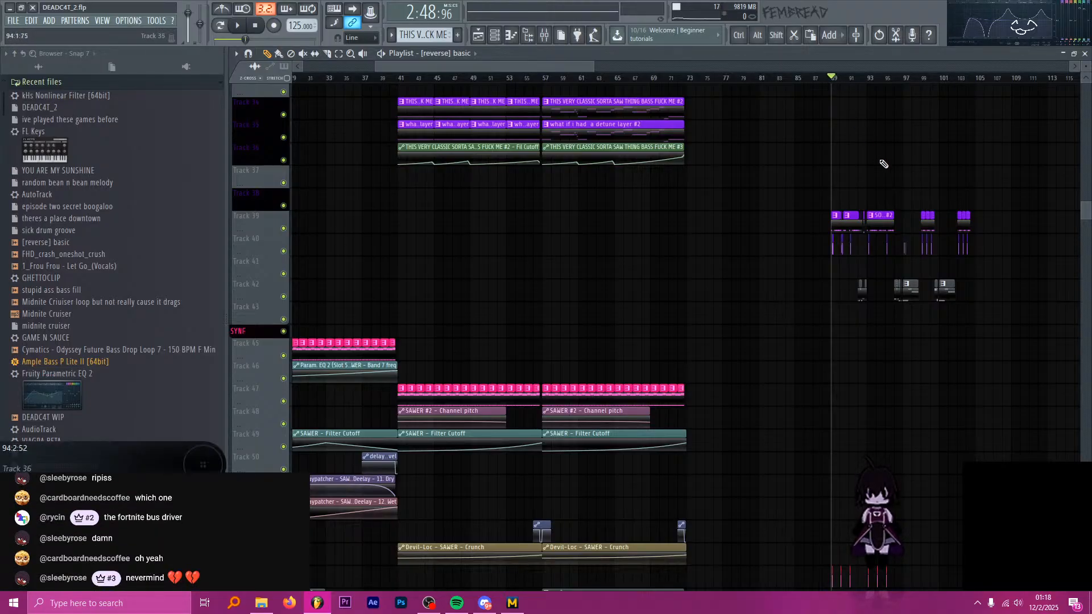
Inspect the second drop's synth and vocal clips around bars 89 to 97 with the playhead at beat 4 of bar 94.
{"action": "scroll", "coordinate": [881, 166], "scroll_direction": "up", "scroll_amount": 5}
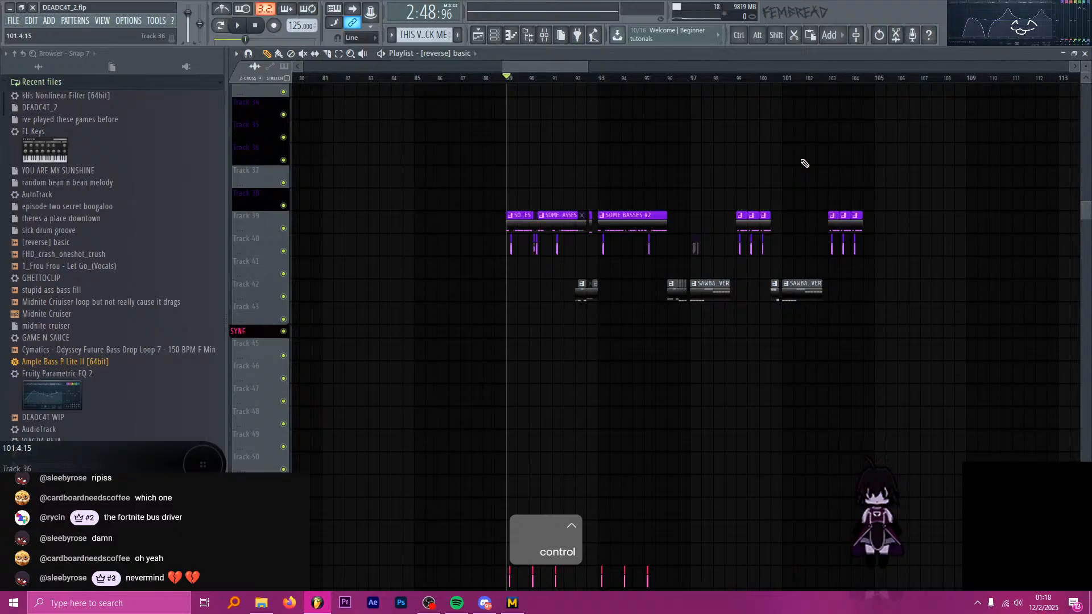
{"action": "scroll", "coordinate": [707, 180], "scroll_direction": "down", "scroll_amount": 8}
{"action": "scroll", "coordinate": [610, 180], "scroll_direction": "down", "scroll_amount": 2}
{"action": "scroll", "coordinate": [638, 179], "scroll_direction": "up", "scroll_amount": 3}
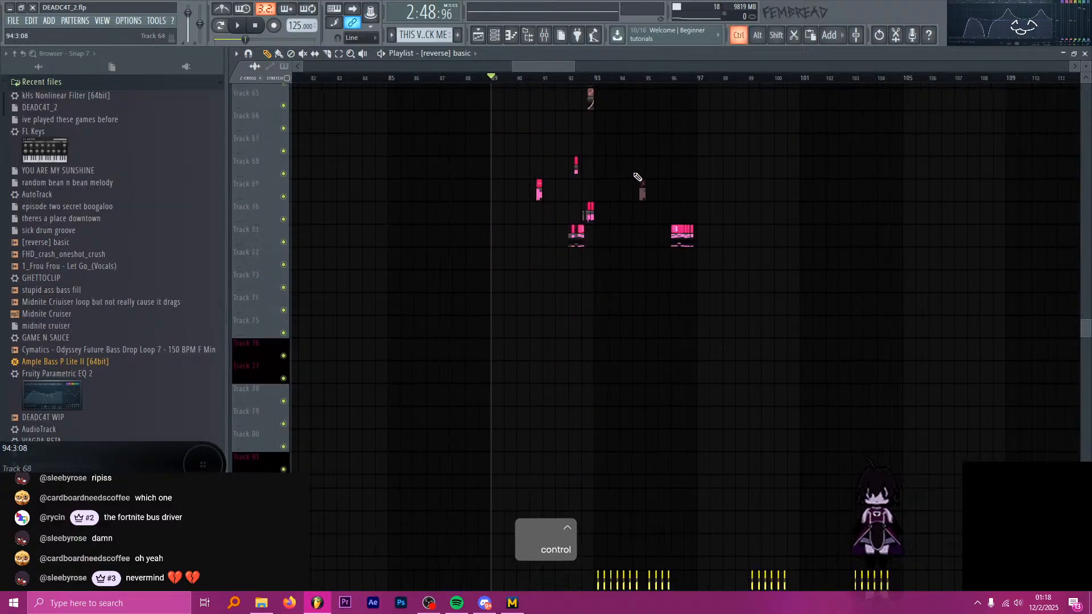
{"action": "left_click_drag", "start_coordinate": [632, 82], "coordinate": [641, 83]}
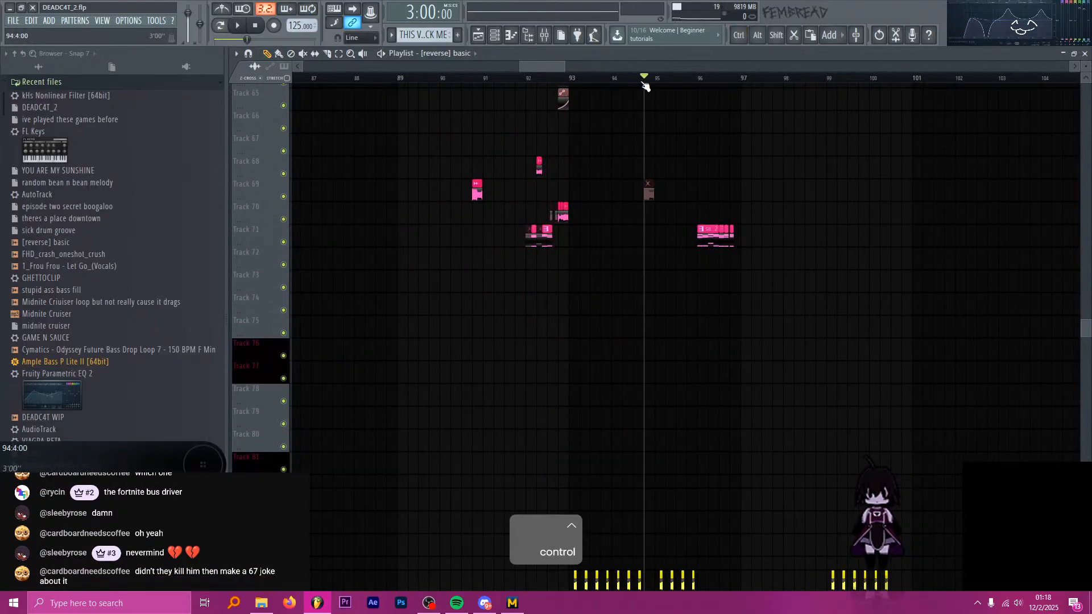
{"action": "scroll", "coordinate": [699, 171], "scroll_direction": "down", "scroll_amount": 6}
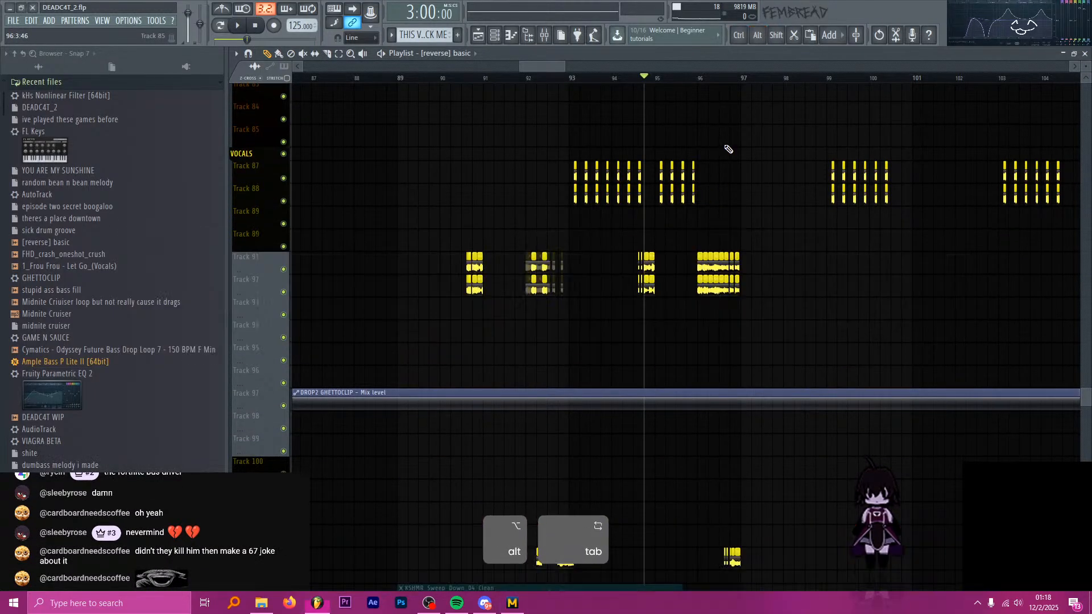
{"action": "scroll", "coordinate": [742, 154], "scroll_direction": "up", "scroll_amount": 2}
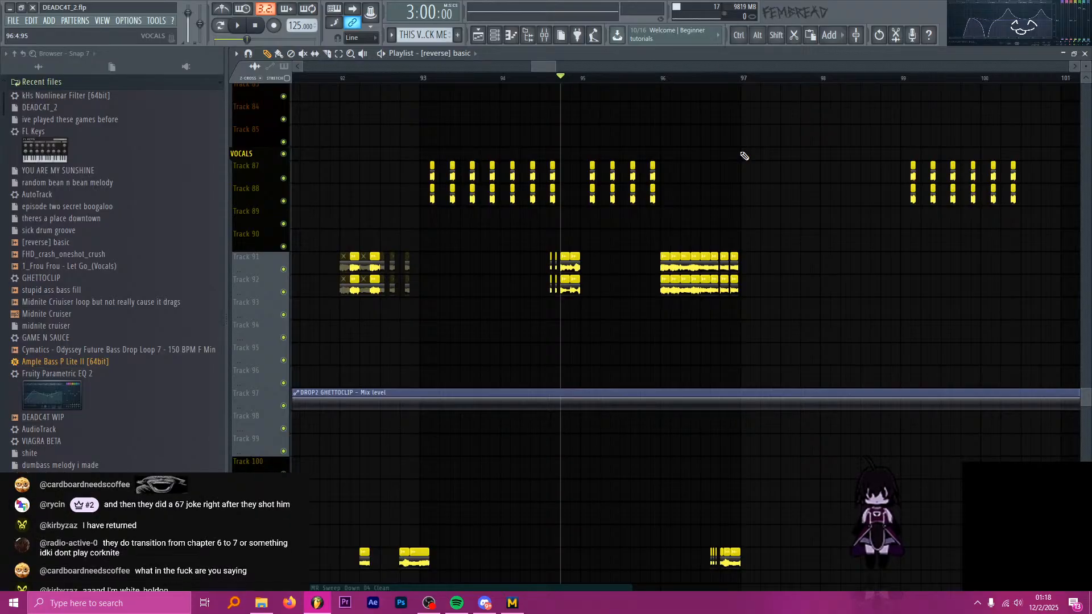
{"action": "key", "text": "alt+Tab"}
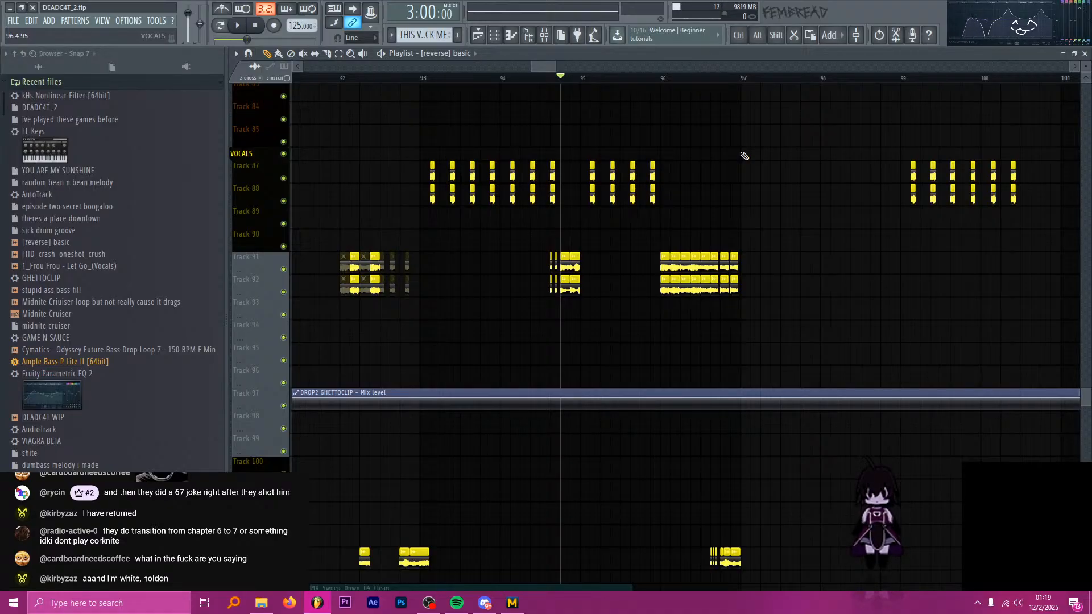
Move the playhead to bar 93 and review the vocal, synth and drum clips around it.
{"action": "left_click", "coordinate": [422, 77]}
{"action": "scroll", "coordinate": [476, 114], "scroll_direction": "down", "scroll_amount": 3, "text": "ctrl"}
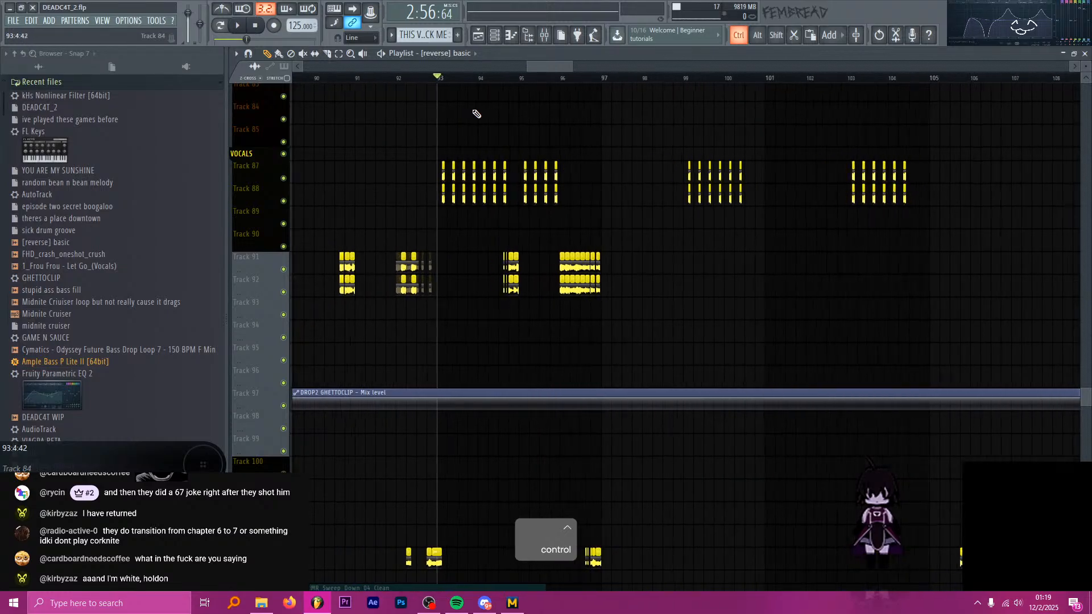
{"action": "scroll", "coordinate": [477, 113], "scroll_direction": "up", "scroll_amount": 4, "text": "ctrl"}
{"action": "scroll", "coordinate": [537, 117], "scroll_direction": "down", "scroll_amount": 2, "text": "ctrl"}
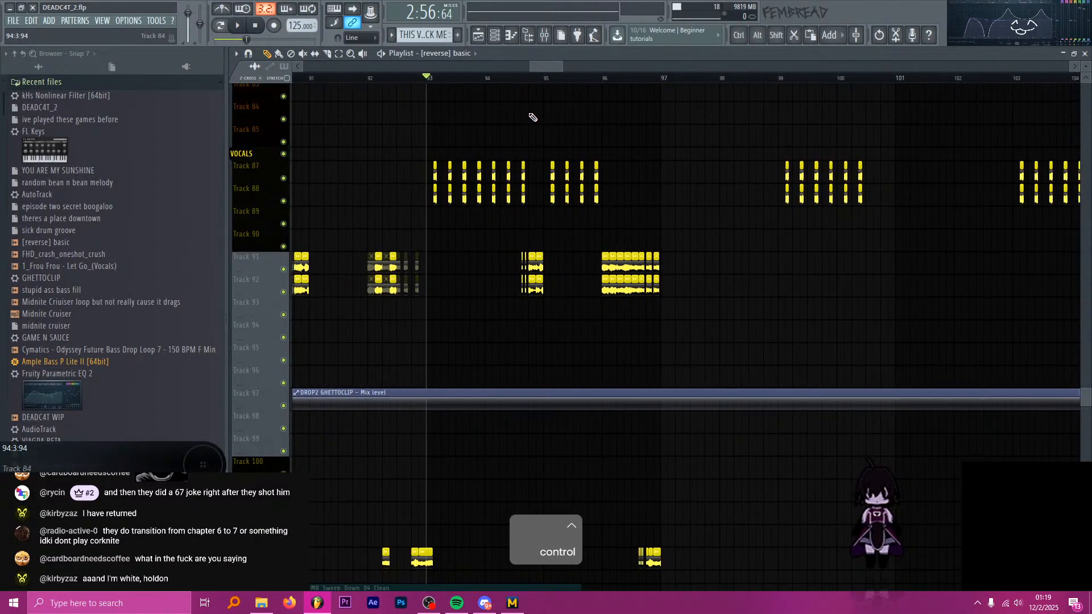
{"action": "scroll", "coordinate": [527, 142], "scroll_direction": "down", "scroll_amount": 3, "text": "ctrl"}
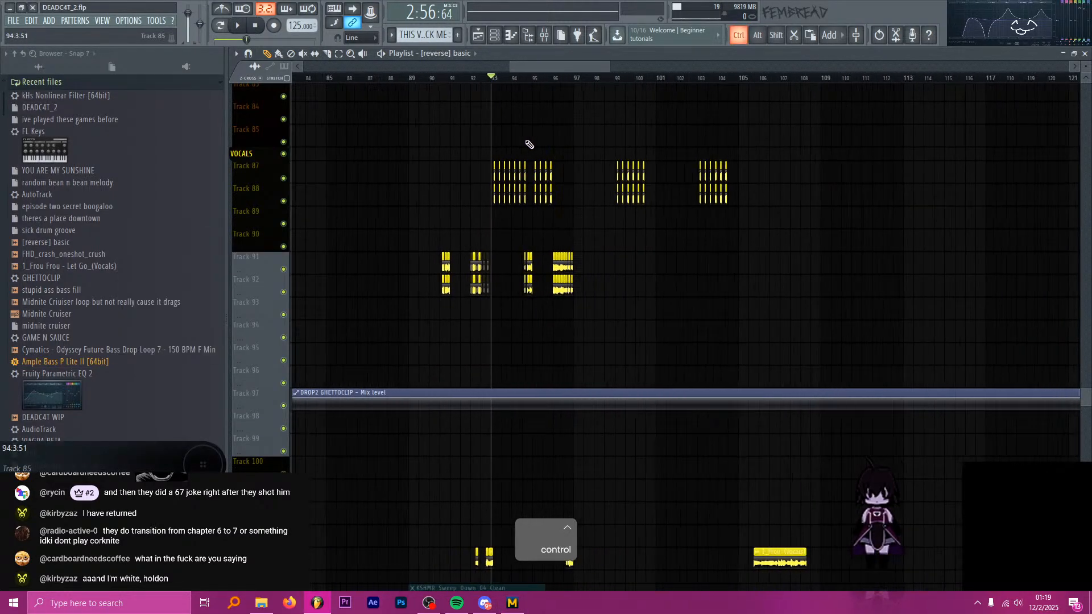
{"action": "scroll", "coordinate": [558, 170], "scroll_direction": "up", "scroll_amount": 10}
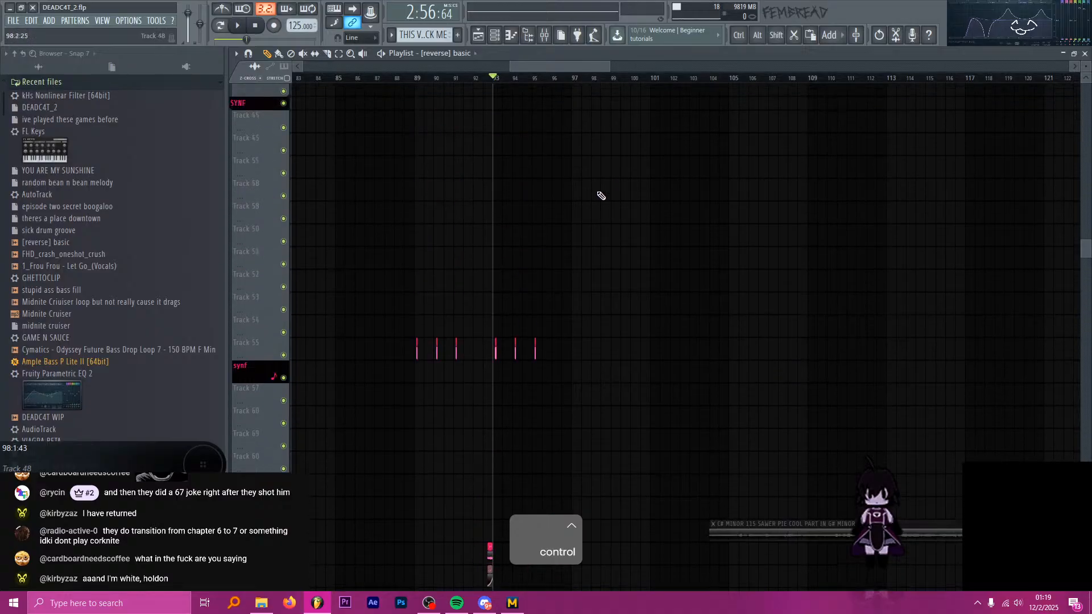
{"action": "scroll", "coordinate": [601, 196], "scroll_direction": "up", "scroll_amount": 8}
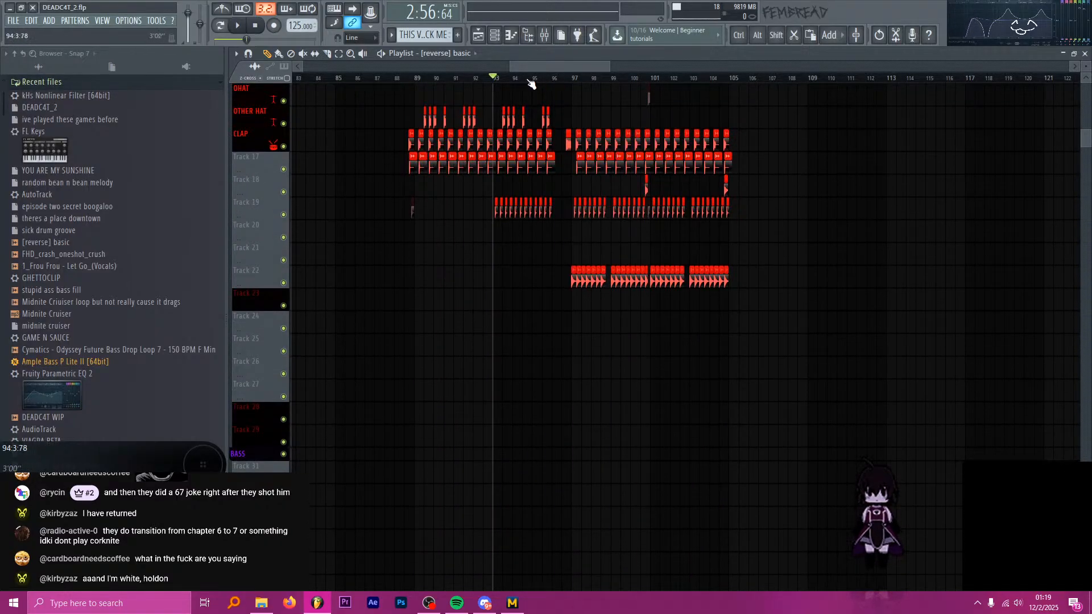
{"action": "scroll", "coordinate": [568, 85], "scroll_direction": "left", "scroll_amount": 2}
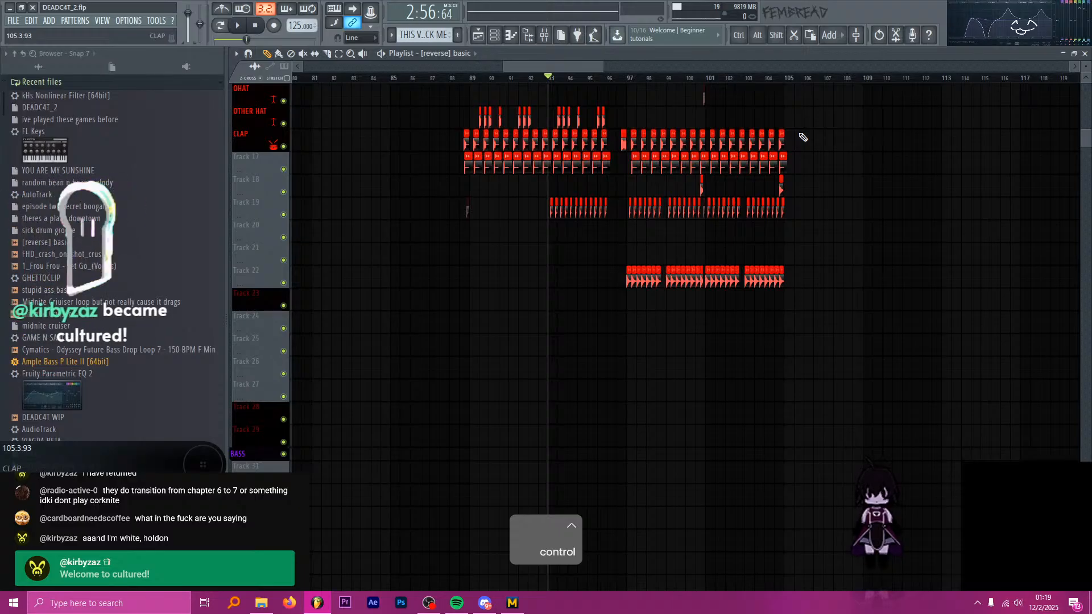
Switch to OBS, enable the preview to check the stream layout, and disable the preview again.
{"action": "key", "text": "alt+Tab"}
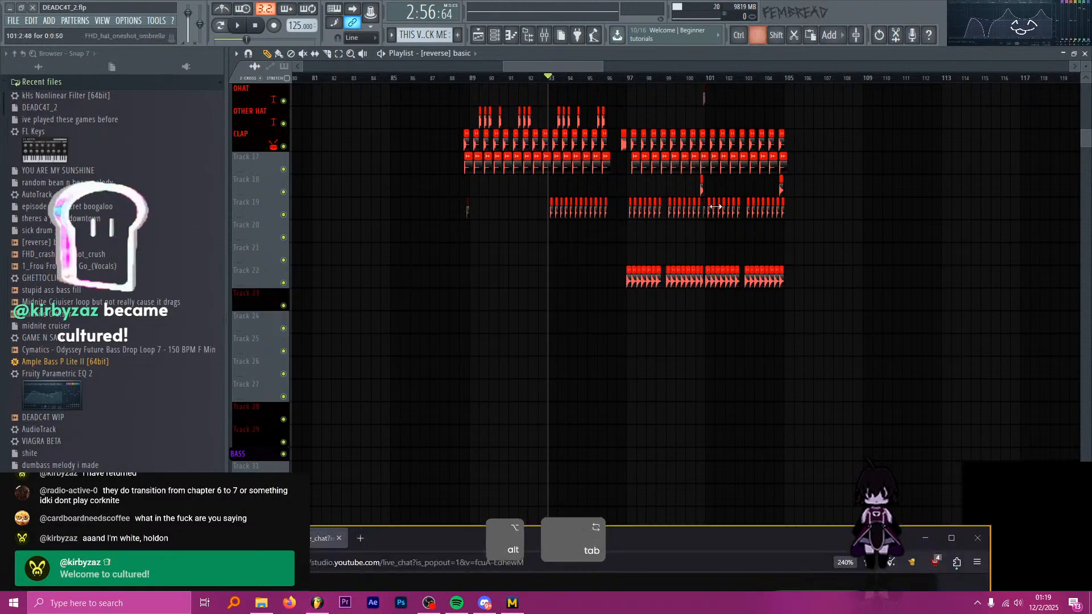
{"action": "key", "text": "alt+Tab"}
{"action": "key", "text": "alt+Tab"}
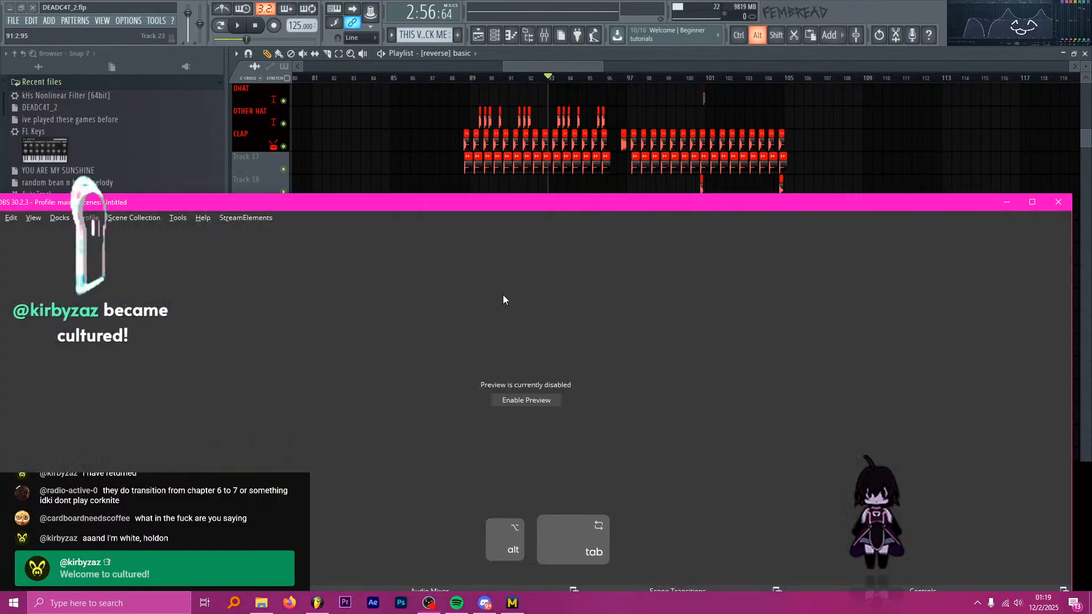
{"action": "left_click", "coordinate": [546, 402]}
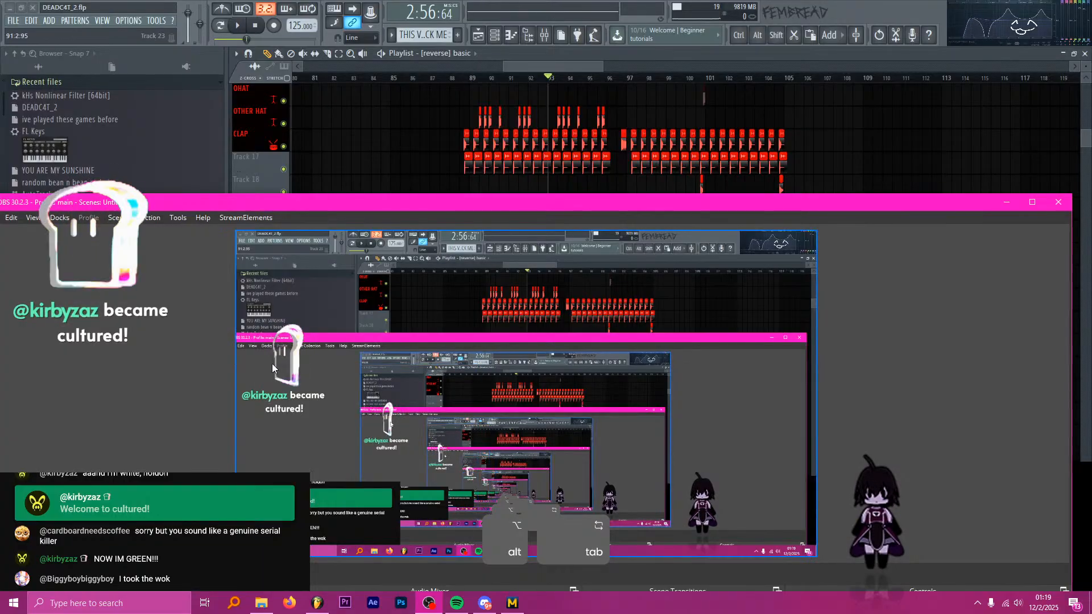
{"action": "right_click", "coordinate": [485, 311]}
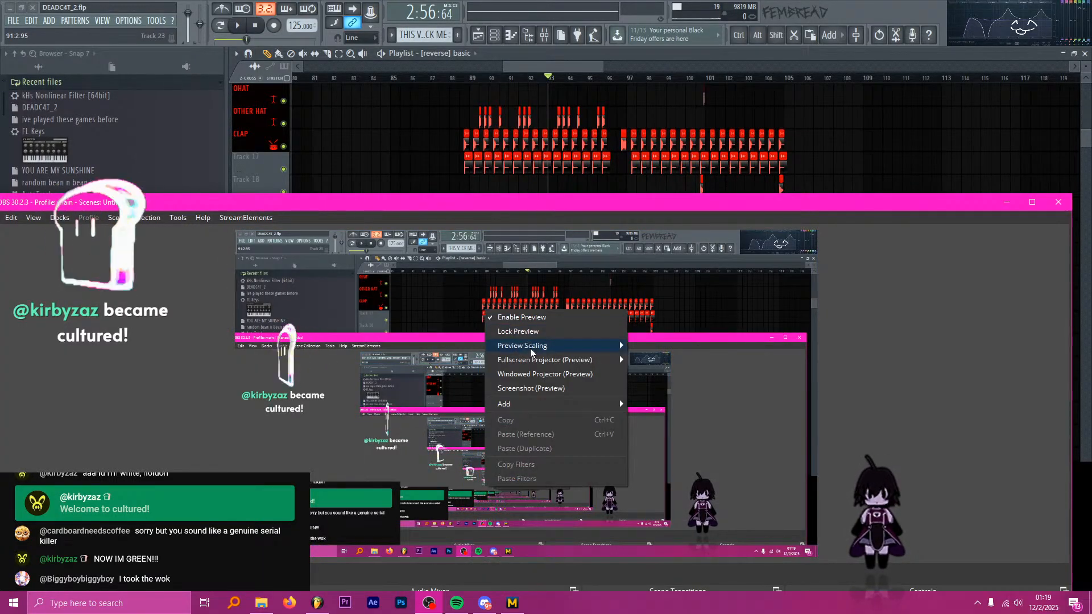
{"action": "left_click", "coordinate": [527, 319]}
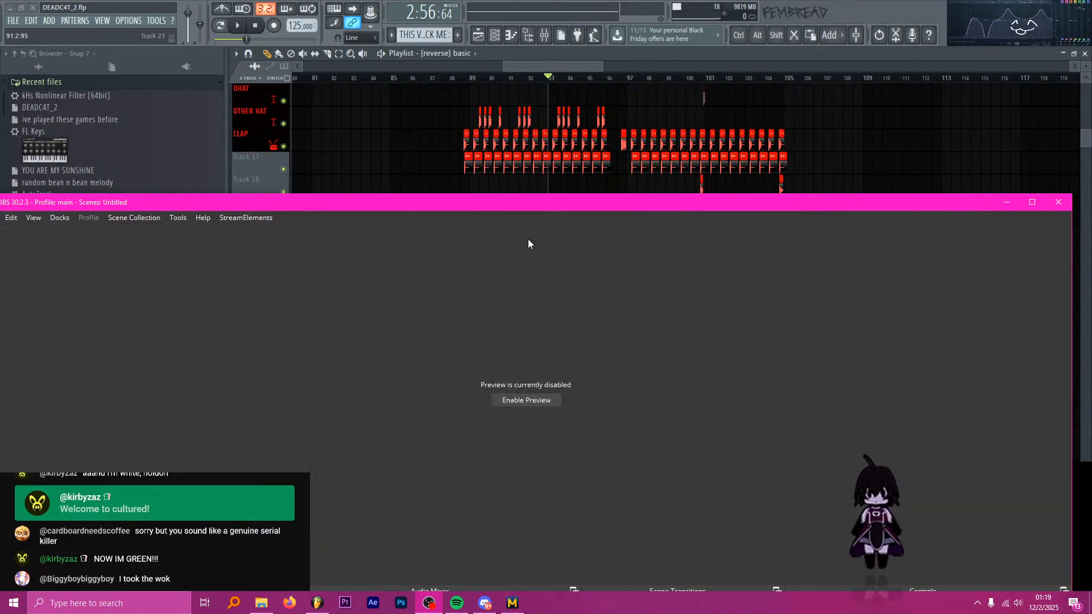
Return to the FL Studio playlist and move the playhead to beat 3 of bar 88, just before the second drop.
{"action": "left_click", "coordinate": [549, 77]}
{"action": "left_click_drag", "start_coordinate": [550, 78], "coordinate": [469, 78]}
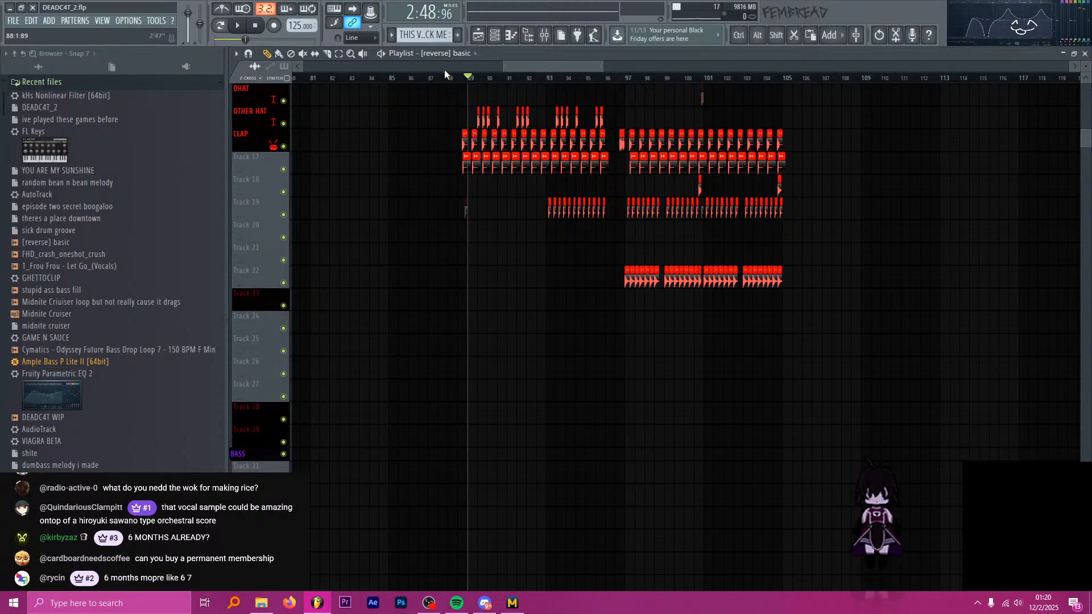
{"action": "key", "text": "alt+Tab"}
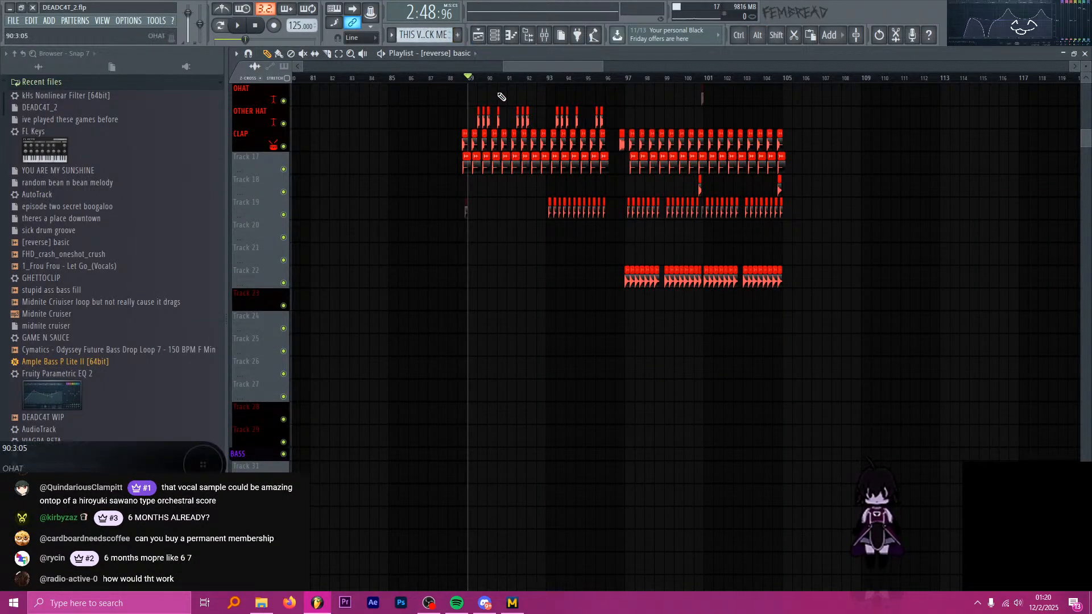
{"action": "left_click", "coordinate": [460, 76]}
{"action": "left_click", "coordinate": [466, 77]}
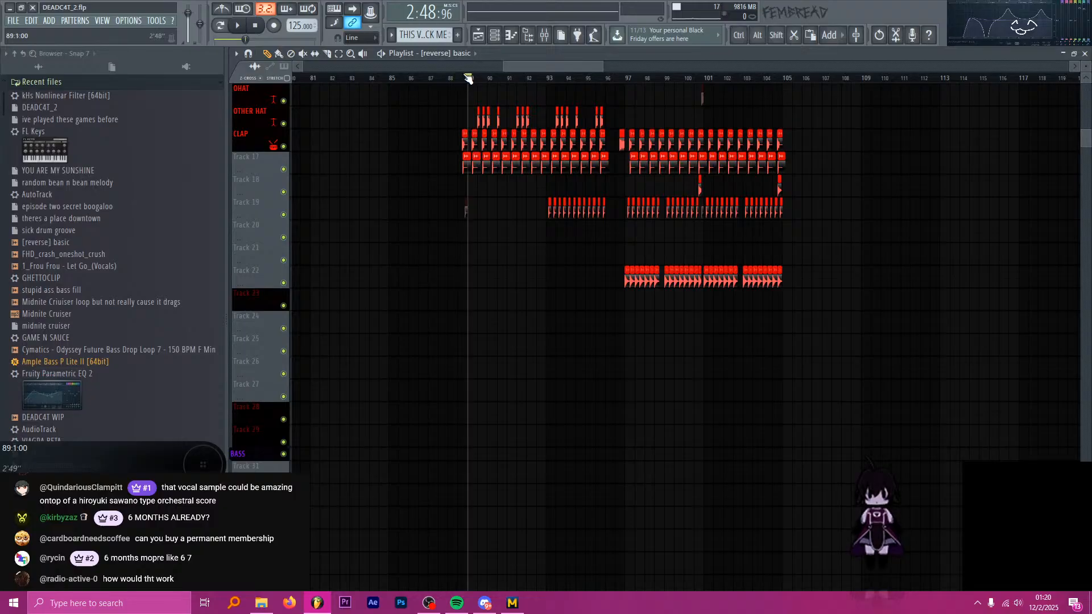
{"action": "left_click_drag", "start_coordinate": [466, 75], "coordinate": [455, 101]}
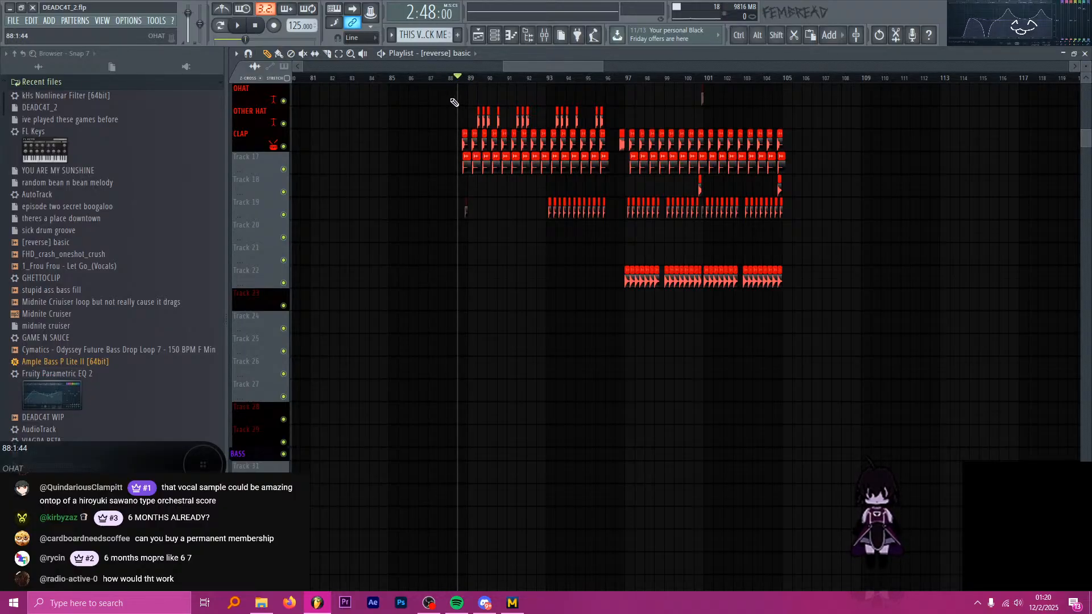
{"action": "key", "text": "alt+Tab"}
{"action": "key", "text": "alt+Tab"}
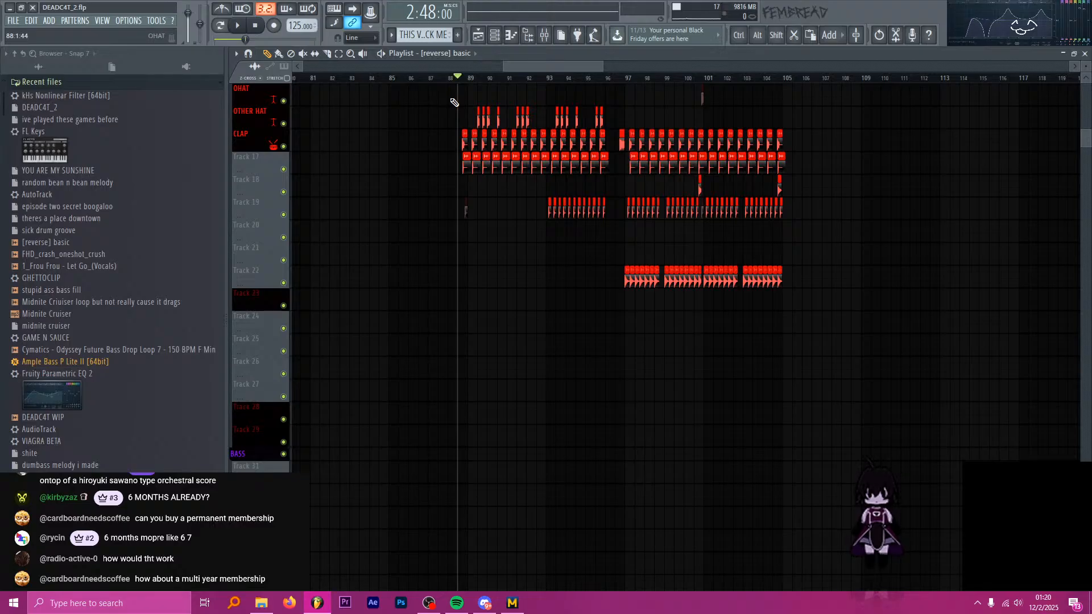
Examine the SOME BASSES and SAWBASS clips from bar 89 to 105, and place the playhead at bar 95.
{"action": "scroll", "coordinate": [500, 195], "scroll_direction": "down", "scroll_amount": 5, "text": "ctrl"}
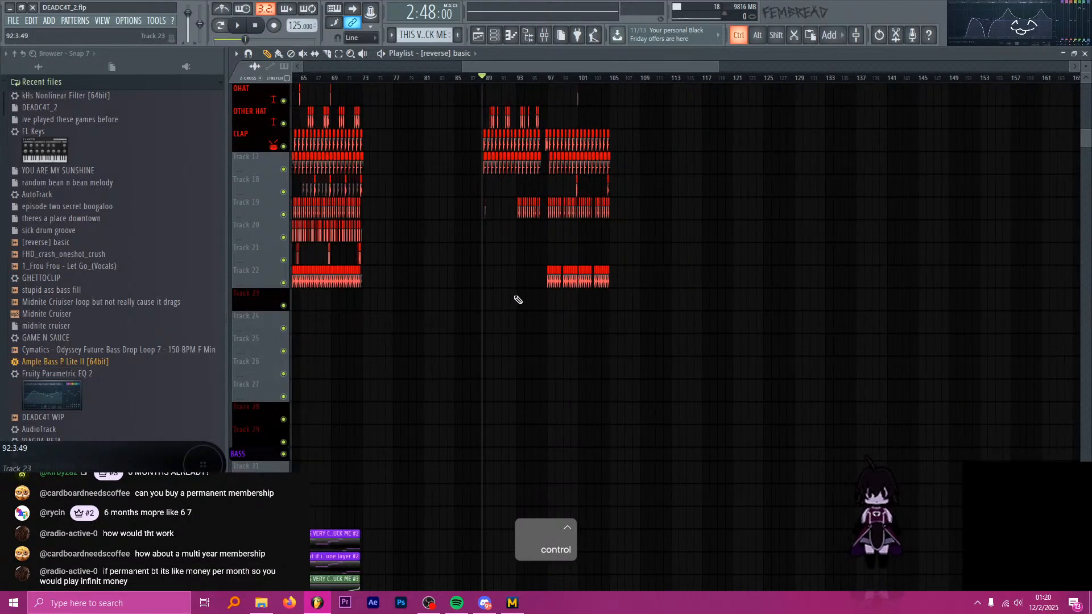
{"action": "scroll", "coordinate": [514, 300], "scroll_direction": "up", "scroll_amount": 9, "text": "ctrl"}
{"action": "scroll", "coordinate": [592, 319], "scroll_direction": "down", "scroll_amount": 4}
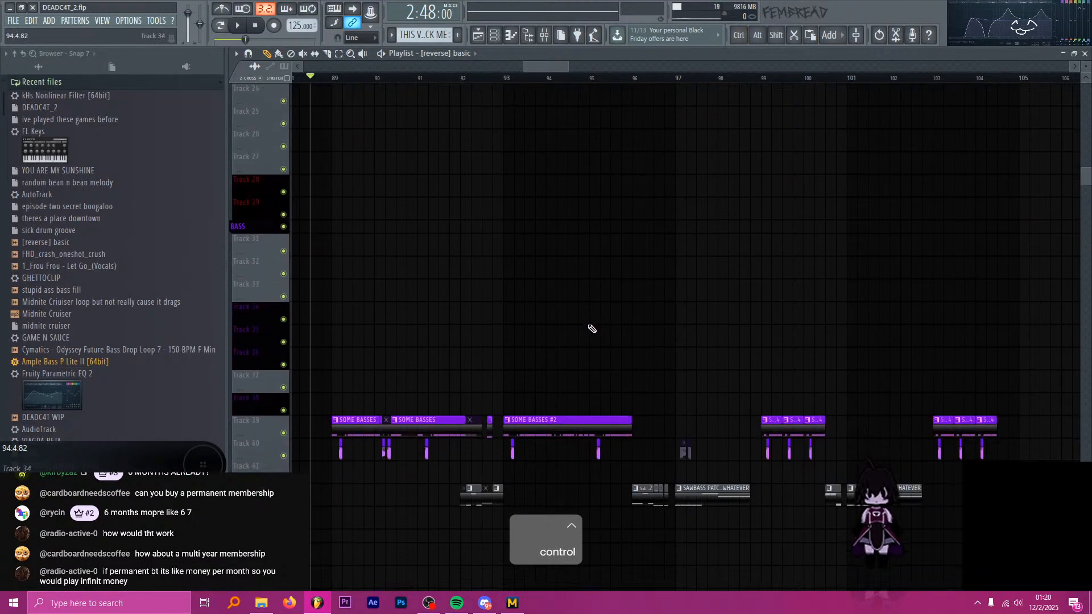
{"action": "scroll", "coordinate": [592, 329], "scroll_direction": "down", "scroll_amount": 3}
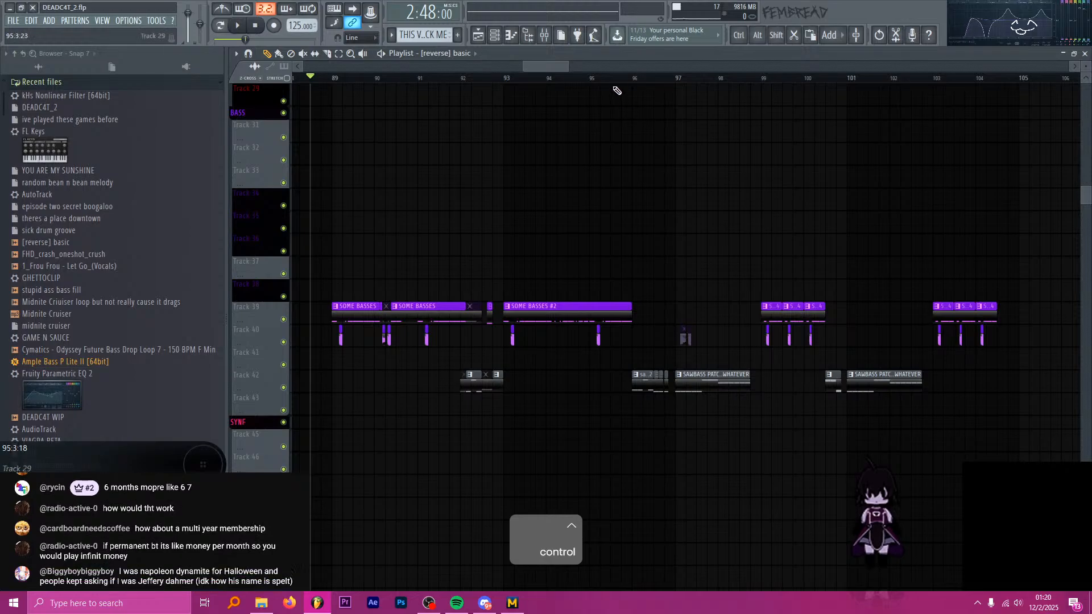
{"action": "left_click_drag", "start_coordinate": [621, 78], "coordinate": [589, 77]}
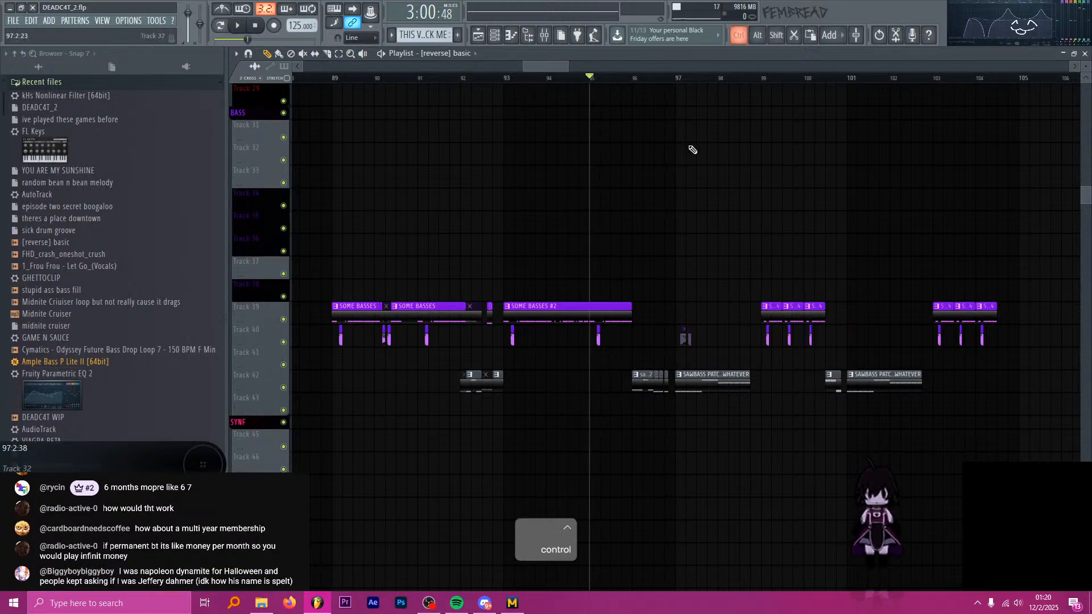
{"action": "scroll", "coordinate": [693, 150], "scroll_direction": "up", "scroll_amount": 4, "text": "ctrl"}
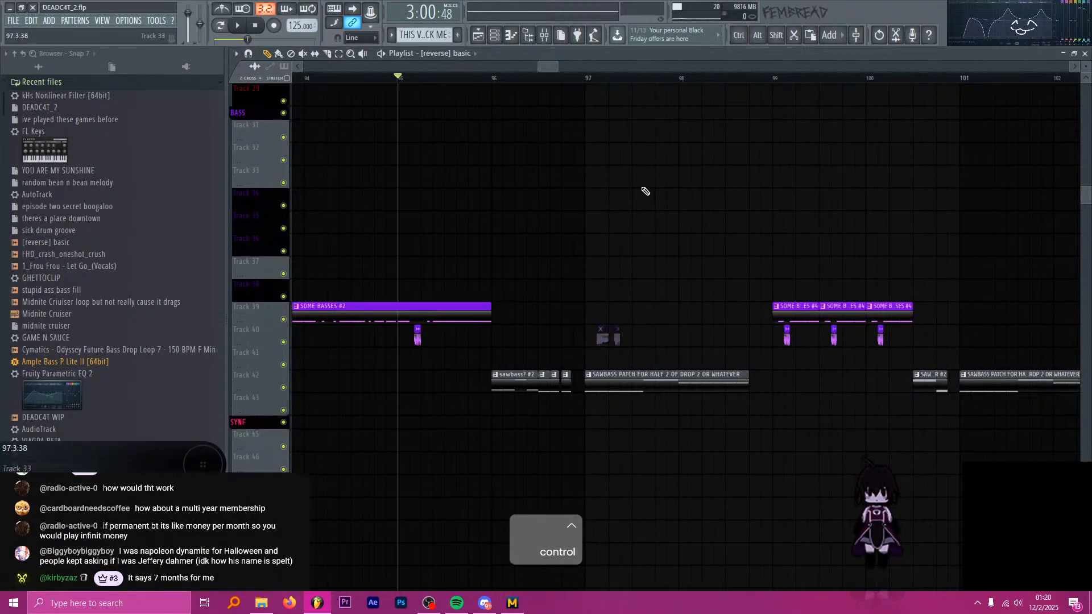
{"action": "scroll", "coordinate": [645, 191], "scroll_direction": "up", "scroll_amount": 1}
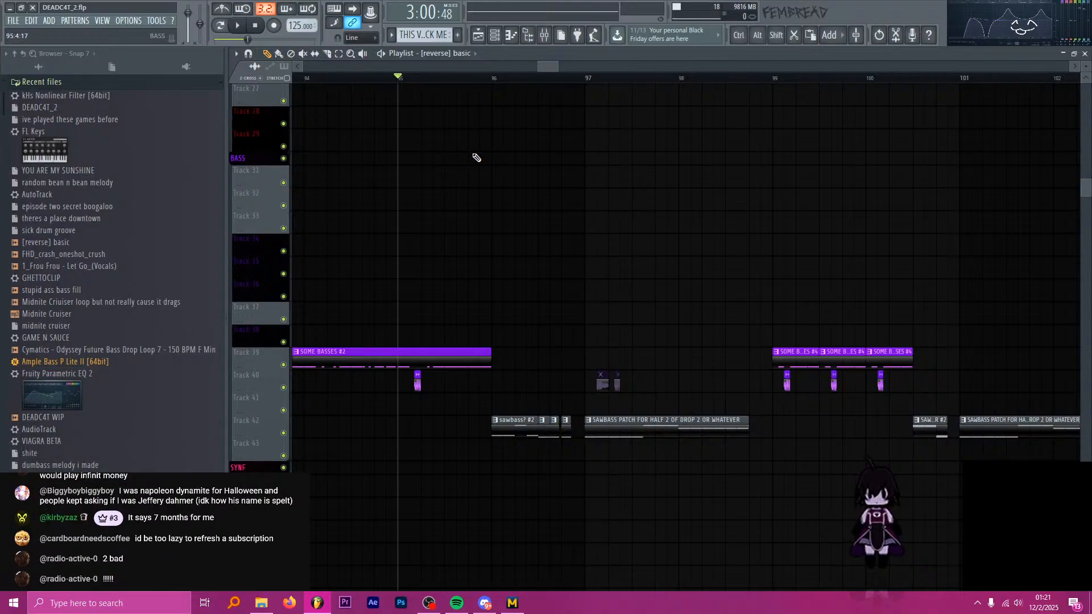
{"action": "left_click", "coordinate": [493, 78]}
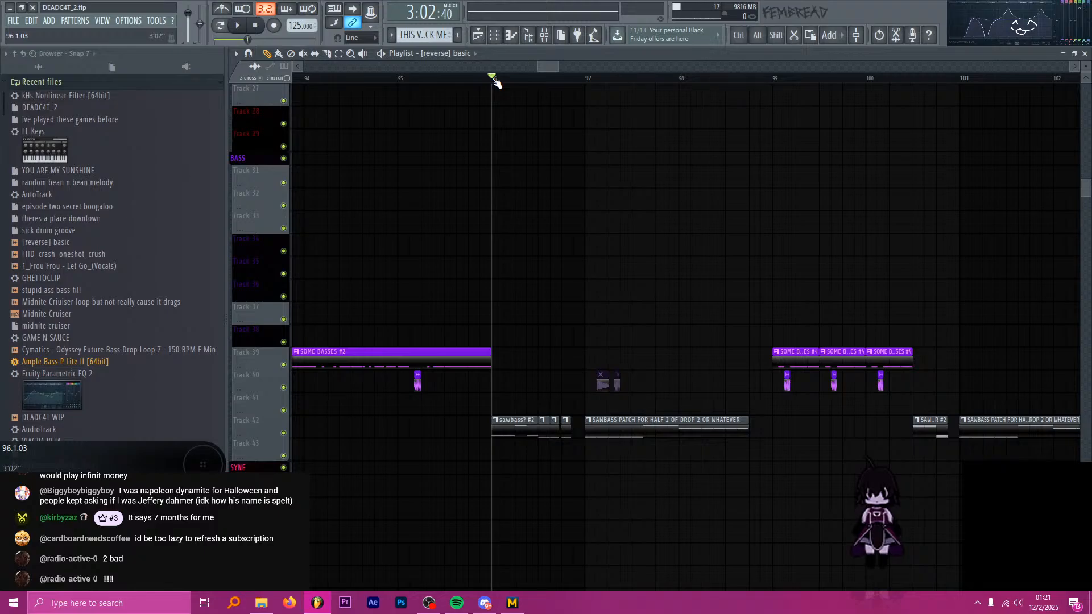
{"action": "left_click_drag", "start_coordinate": [495, 82], "coordinate": [407, 93]}
{"action": "scroll", "coordinate": [451, 159], "scroll_direction": "down", "scroll_amount": 5, "text": "ctrl"}
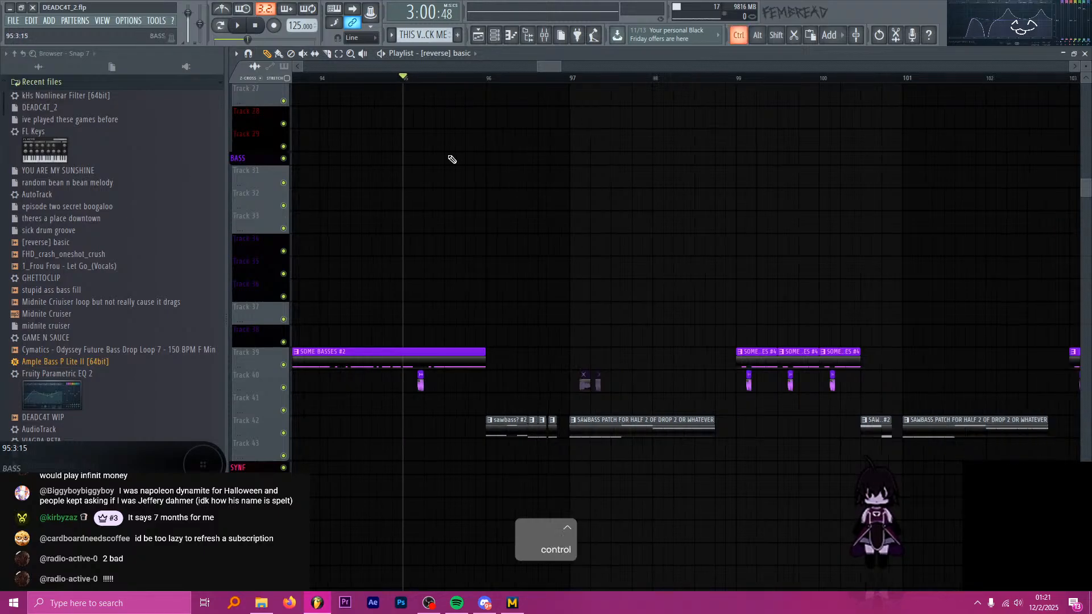
Play the second drop from bar 95 and examine the bass, synth and effects clips as it runs to bar 99.
{"action": "scroll", "coordinate": [511, 199], "scroll_direction": "down", "scroll_amount": 3}
{"action": "scroll", "coordinate": [507, 178], "scroll_direction": "up", "scroll_amount": 4, "text": "ctrl"}
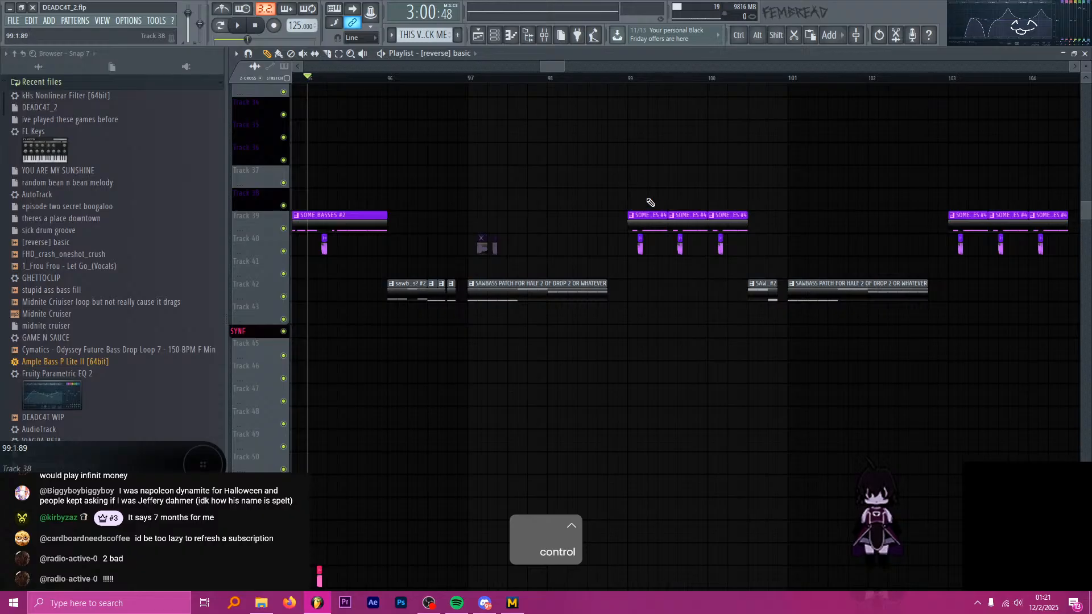
{"action": "key", "text": "space"}
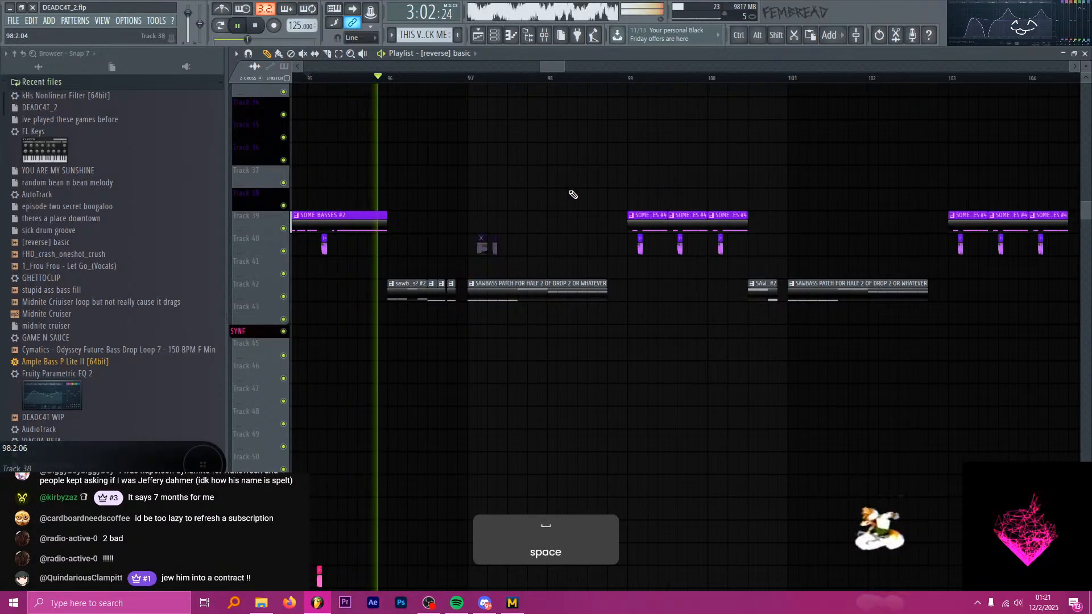
{"action": "scroll", "coordinate": [536, 204], "scroll_direction": "down", "scroll_amount": 1}
{"action": "scroll", "coordinate": [546, 200], "scroll_direction": "down", "scroll_amount": 15}
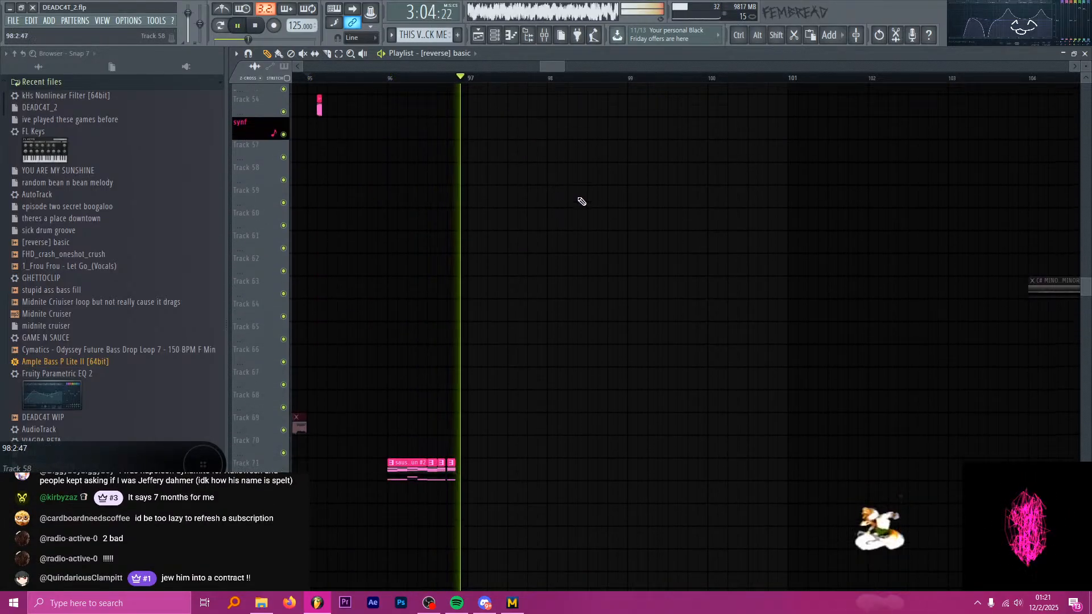
{"action": "scroll", "coordinate": [558, 198], "scroll_direction": "down", "scroll_amount": 10}
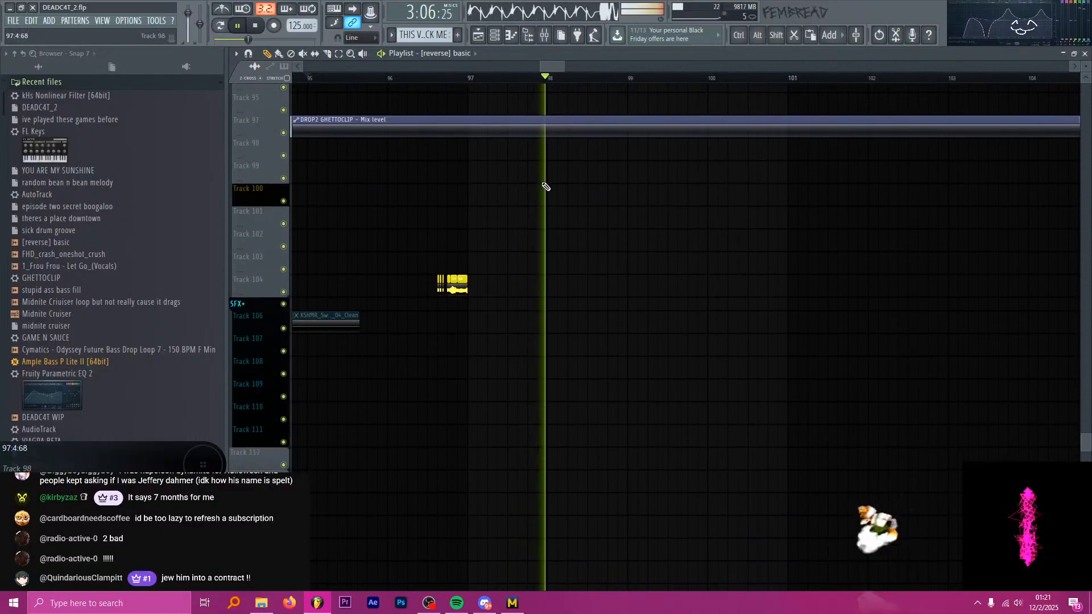
{"action": "scroll", "coordinate": [606, 199], "scroll_direction": "up", "scroll_amount": 18}
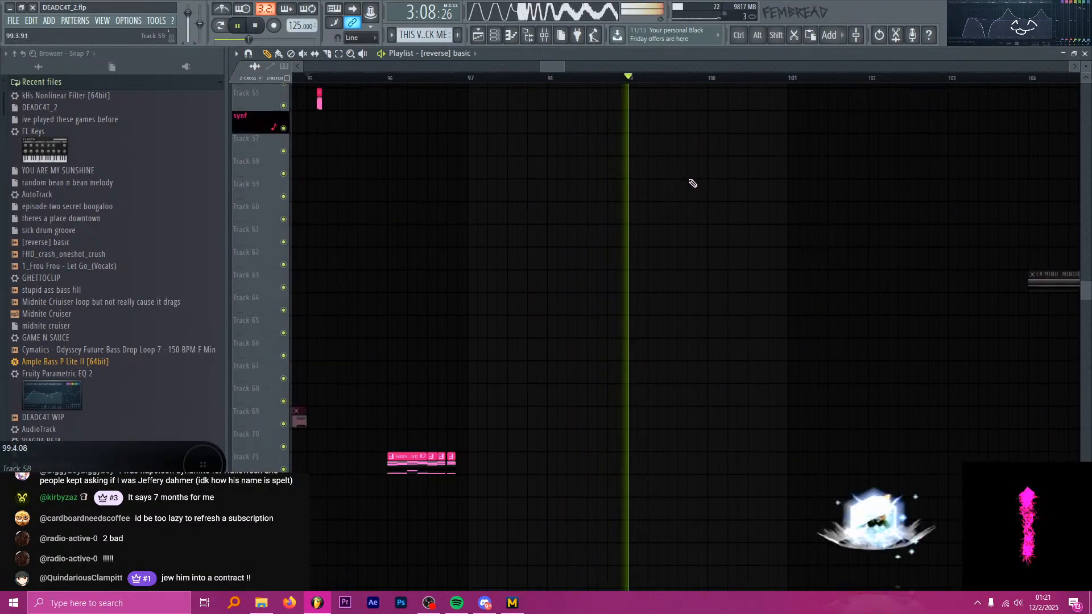
{"action": "key", "text": "space"}
{"action": "scroll", "coordinate": [654, 170], "scroll_direction": "up", "scroll_amount": 13}
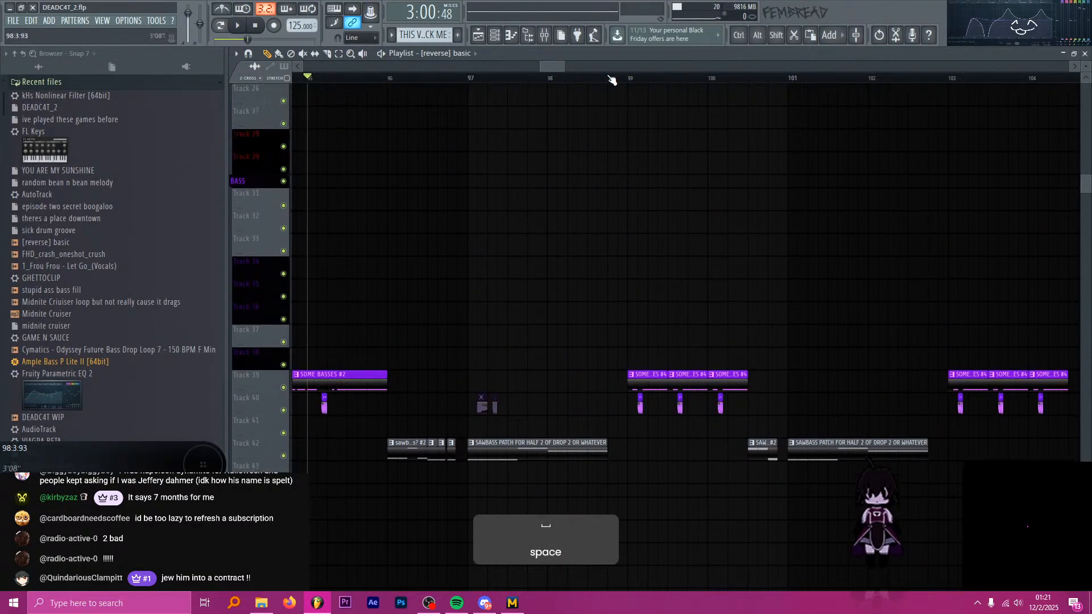
Place the playhead at bar 99 and play back the SOME BASSES #4 and SAWBASS clips that follow.
{"action": "left_click", "coordinate": [628, 78]}
{"action": "scroll", "coordinate": [495, 104], "scroll_direction": "down", "scroll_amount": 3}
{"action": "scroll", "coordinate": [673, 168], "scroll_direction": "up", "scroll_amount": 4}
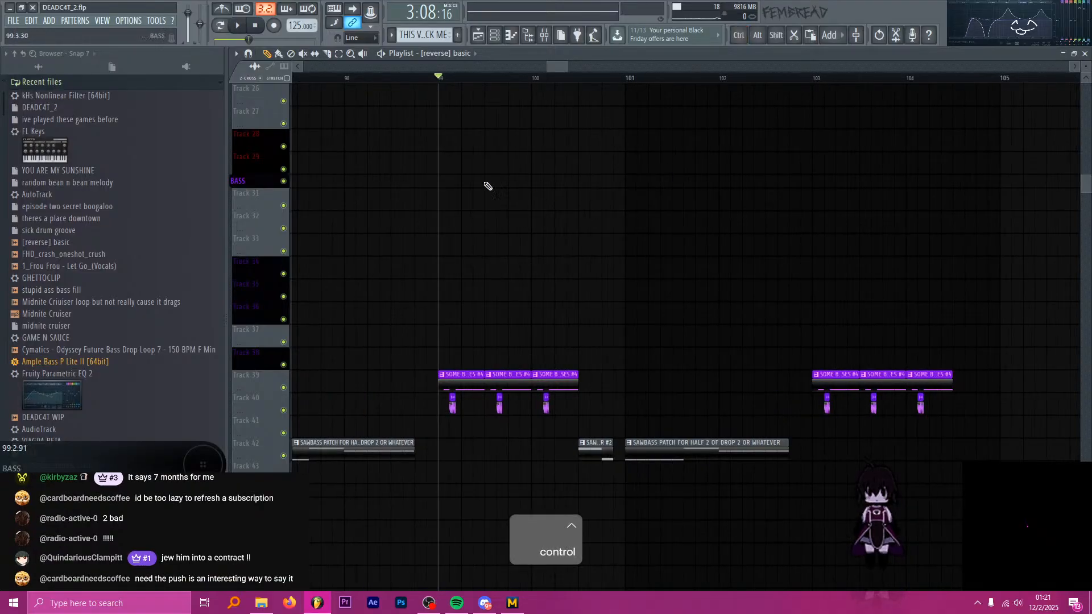
{"action": "key", "text": "space"}
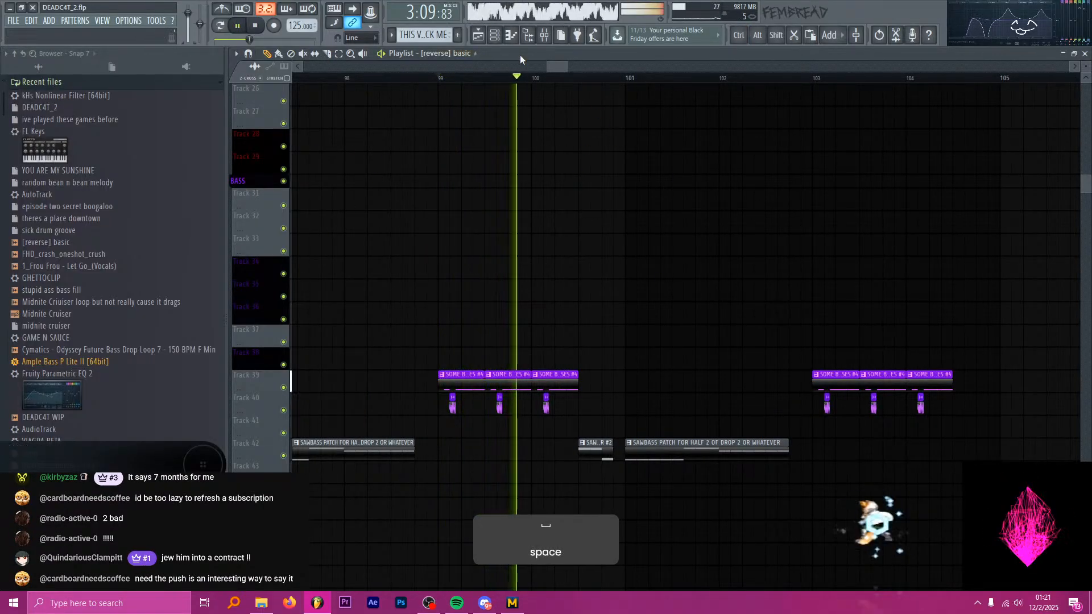
{"action": "scroll", "coordinate": [680, 435], "scroll_direction": "up", "scroll_amount": 4}
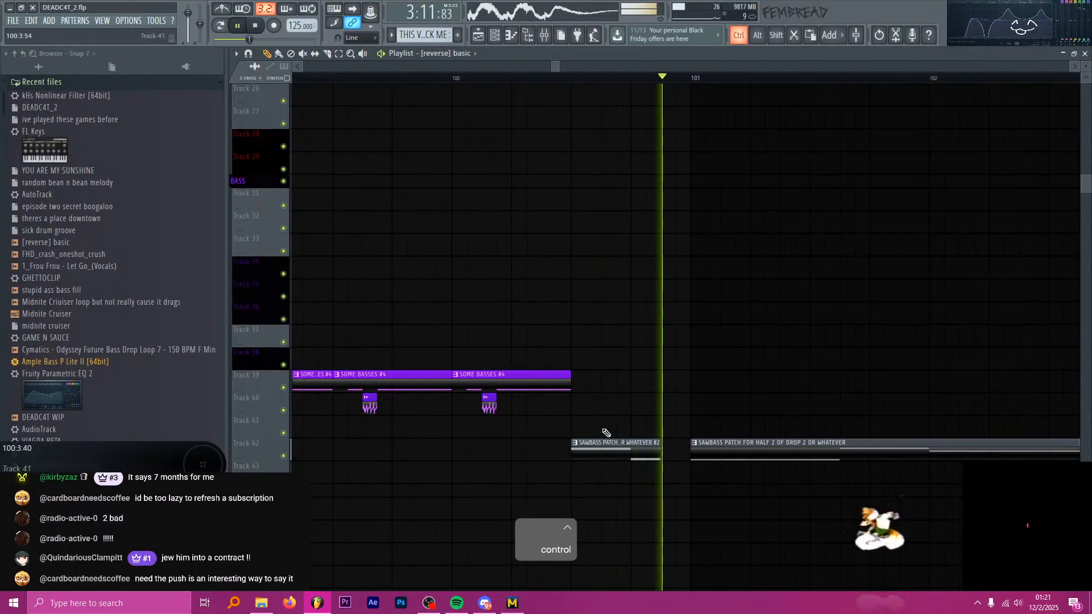
{"action": "scroll", "coordinate": [609, 433], "scroll_direction": "down", "scroll_amount": 4}
{"action": "scroll", "coordinate": [607, 161], "scroll_direction": "down", "scroll_amount": 2}
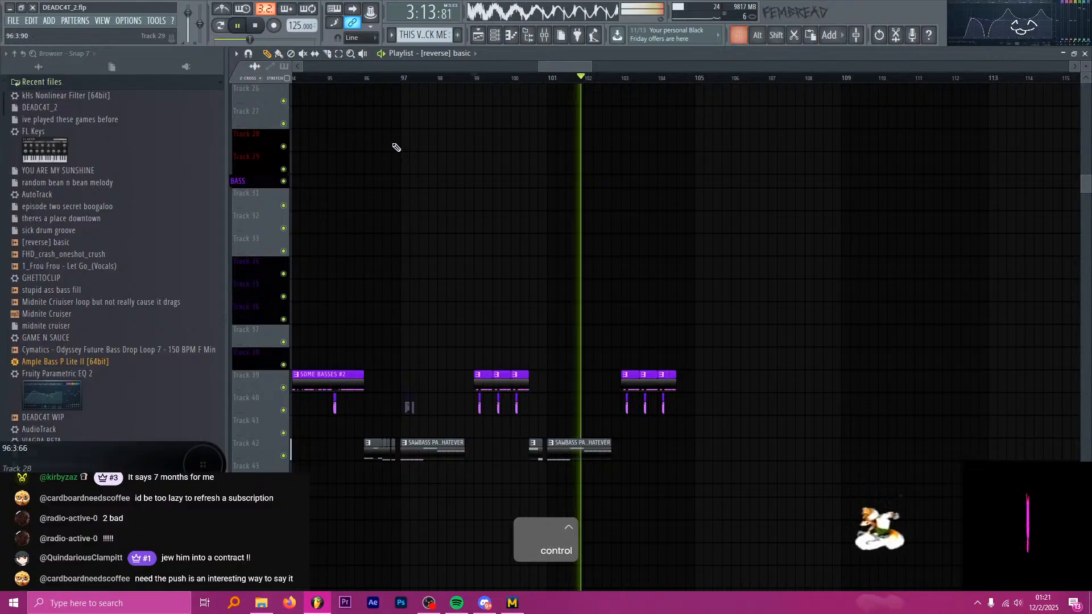
{"action": "key", "text": "space"}
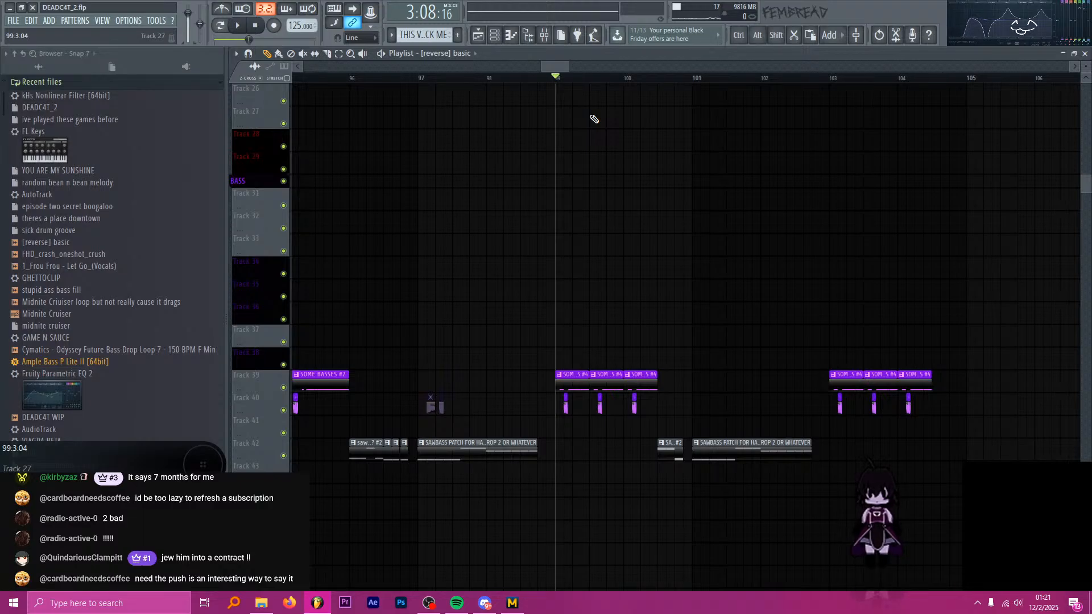
Move the playhead to bar 97, at the start of the first long SAWBASS PATCH clip.
{"action": "key", "text": "alt+Tab"}
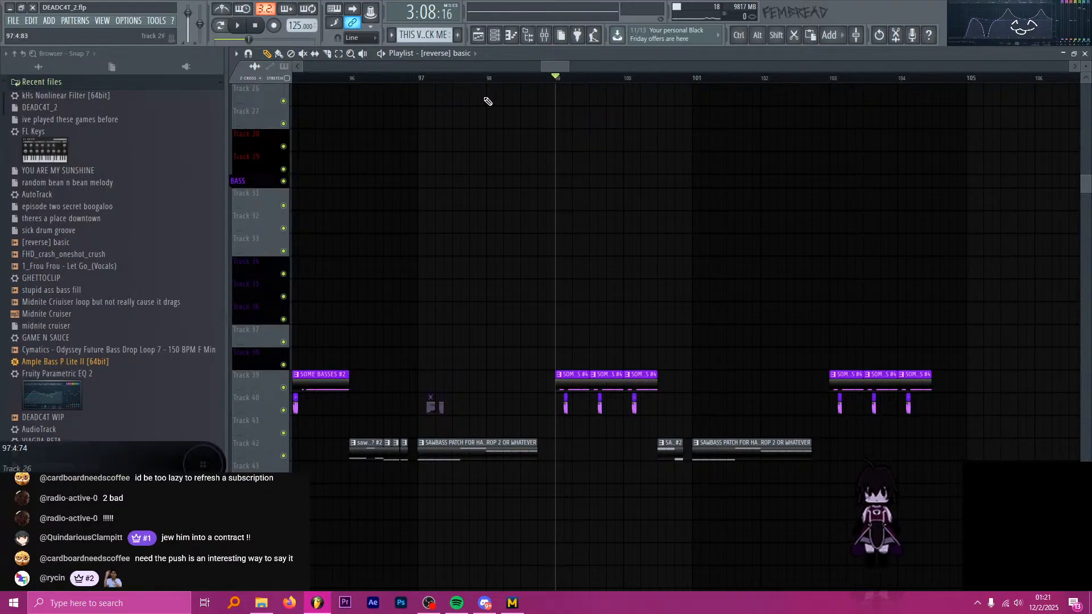
{"action": "left_click", "coordinate": [418, 77]}
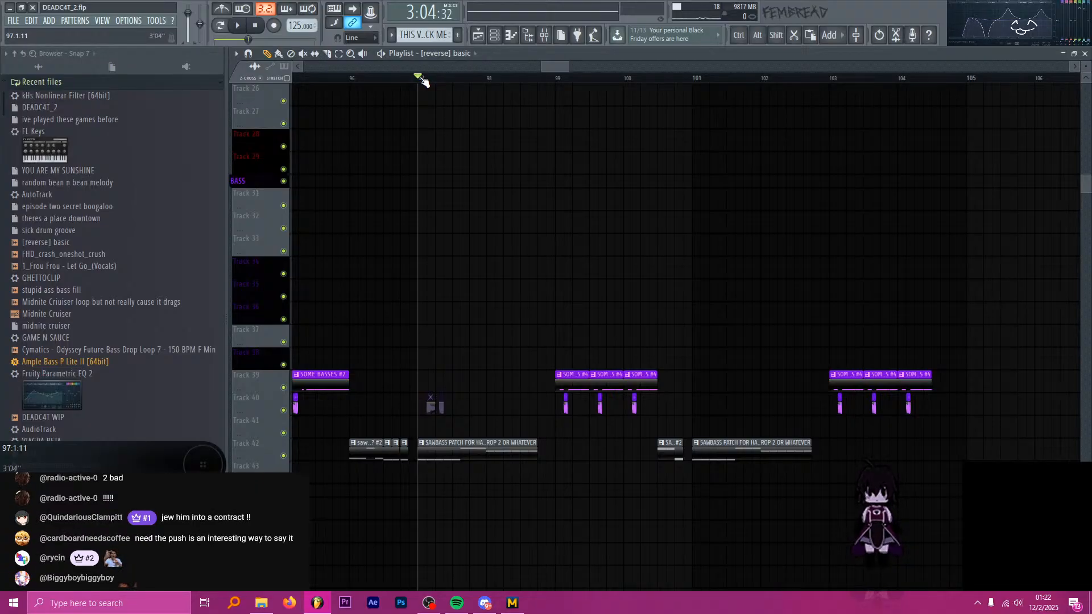
{"action": "key", "text": "alt+Tab"}
{"action": "key", "text": "alt+Tab"}
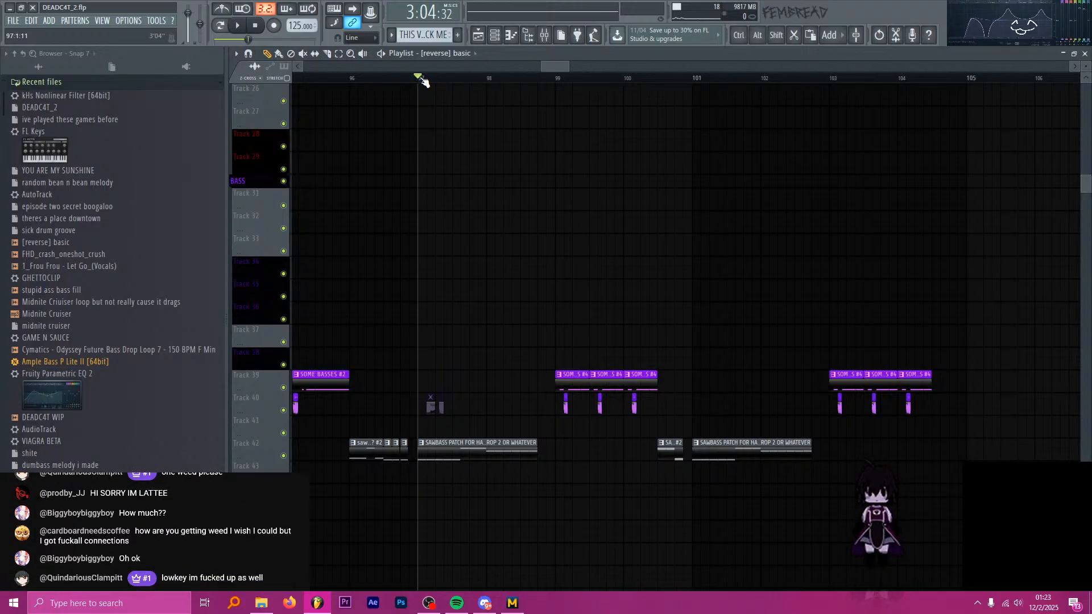
{"action": "key", "text": "alt+Tab"}
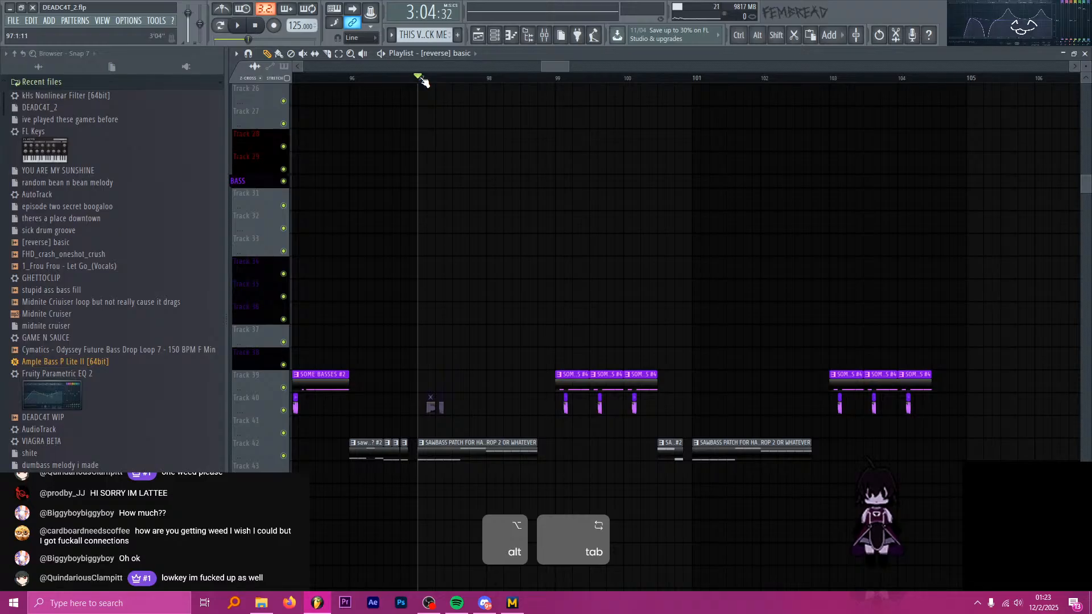
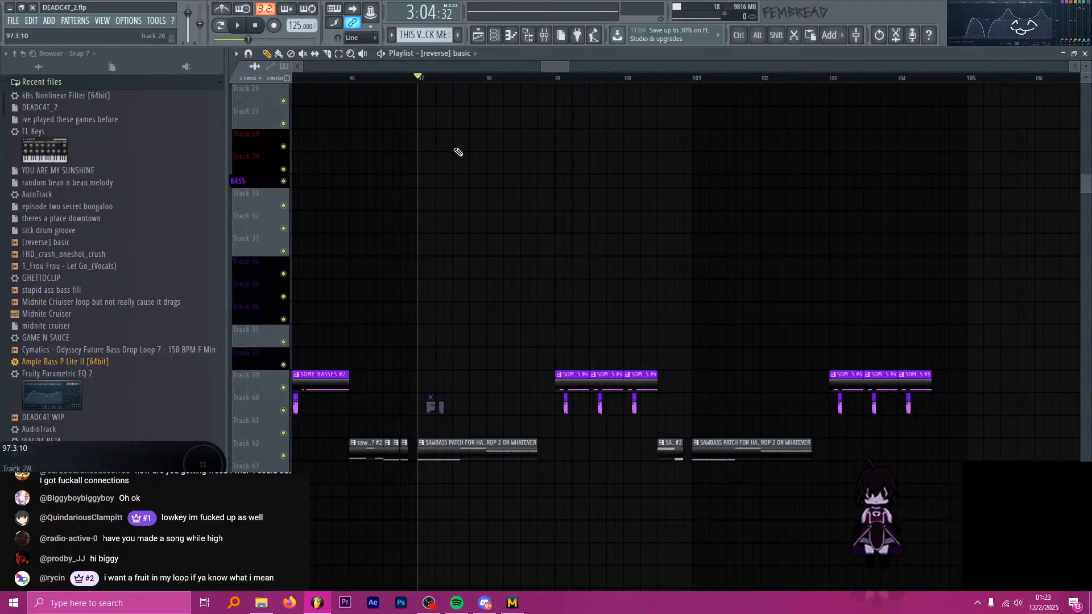
Play a moment of the second drop from bar 97, where the long SAWBASS PATCH clip starts.
{"action": "key", "text": "alt"}
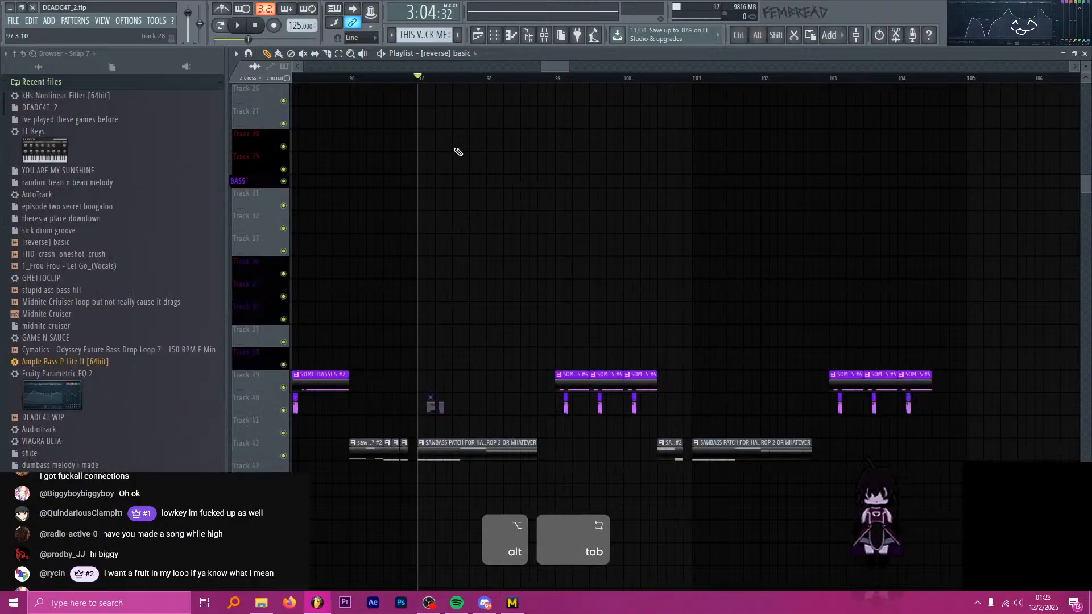
{"action": "key", "text": "alt+Tab"}
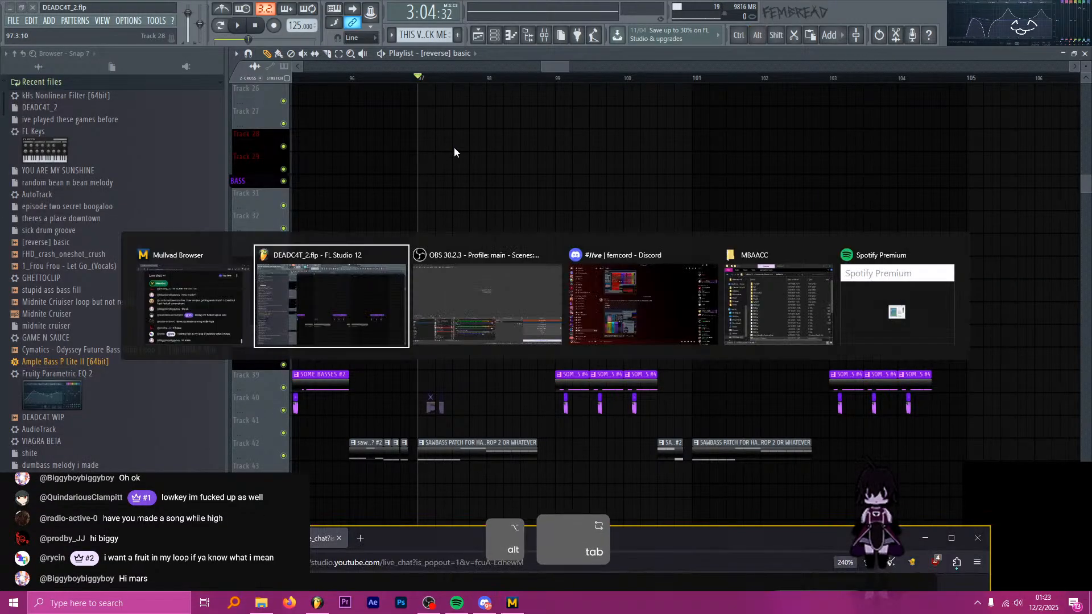
{"action": "key", "text": "ctrl"}
{"action": "scroll", "coordinate": [469, 167], "scroll_direction": "up", "scroll_amount": 4}
{"action": "key", "text": "space"}
{"action": "key", "text": "space"}
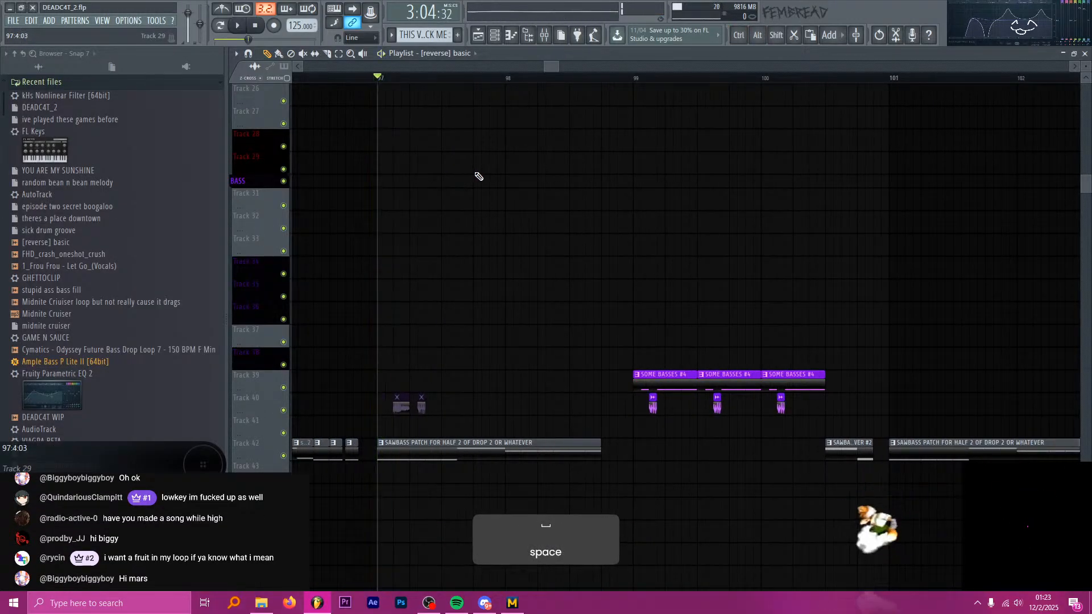
Examine the long SAWBASS PATCH clip and the muted bass fill clips above it at bar 97.
{"action": "scroll", "coordinate": [565, 222], "scroll_direction": "down", "scroll_amount": 5}
{"action": "scroll", "coordinate": [557, 244], "scroll_direction": "down", "scroll_amount": 5}
{"action": "scroll", "coordinate": [563, 244], "scroll_direction": "down", "scroll_amount": 5}
{"action": "scroll", "coordinate": [562, 225], "scroll_direction": "down", "scroll_amount": 5}
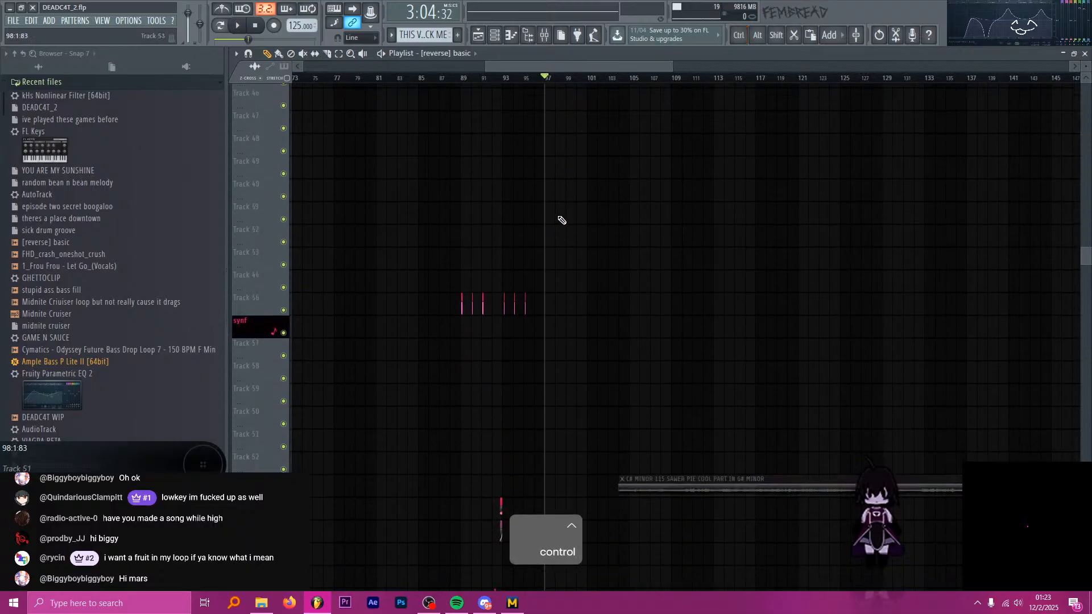
{"action": "scroll", "coordinate": [549, 182], "scroll_direction": "up", "scroll_amount": 4}
{"action": "scroll", "coordinate": [543, 197], "scroll_direction": "up", "scroll_amount": 2}
{"action": "scroll", "coordinate": [544, 198], "scroll_direction": "up", "scroll_amount": 9}
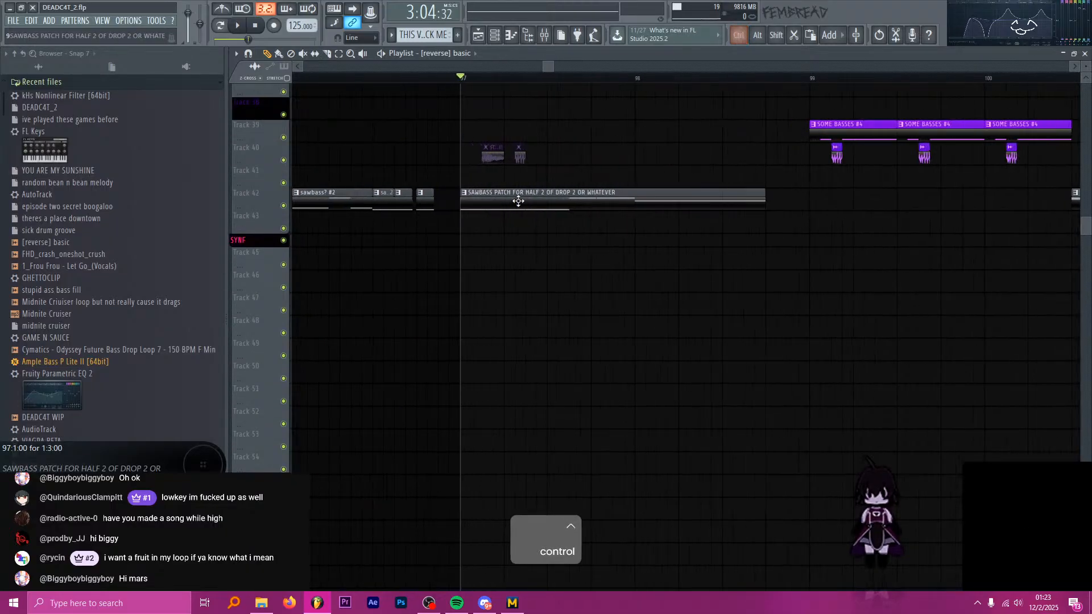
{"action": "scroll", "coordinate": [501, 188], "scroll_direction": "up", "scroll_amount": 2}
{"action": "scroll", "coordinate": [512, 188], "scroll_direction": "up", "scroll_amount": 2}
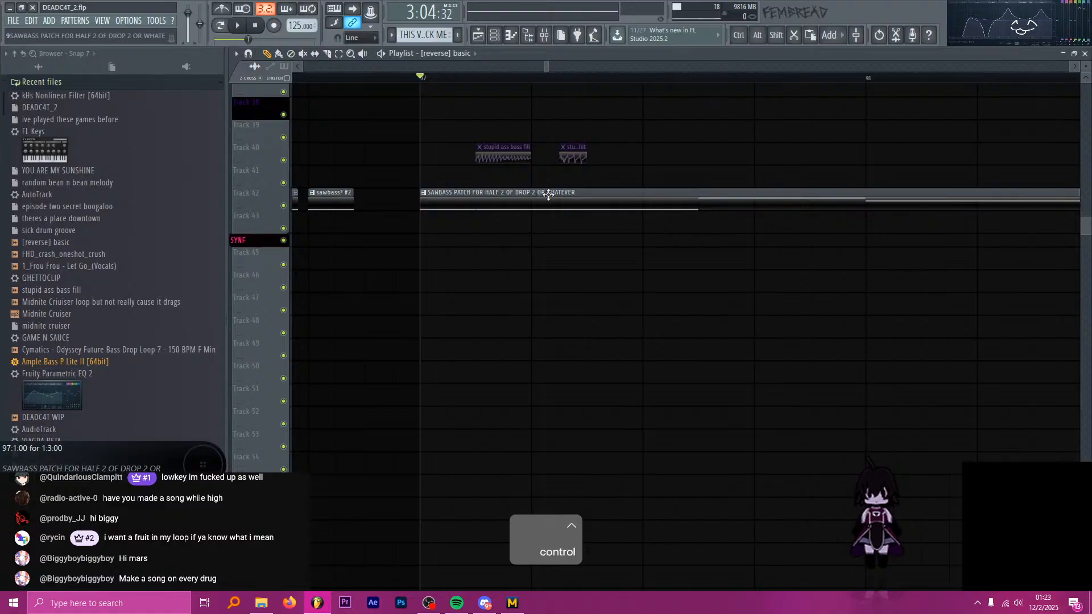
Examine the synth, vocal and effects clips around bar 97, down past the DROP2 GHETTOCLIP automation track.
{"action": "scroll", "coordinate": [585, 200], "scroll_direction": "down", "scroll_amount": 2}
{"action": "scroll", "coordinate": [580, 210], "scroll_direction": "down", "scroll_amount": 5}
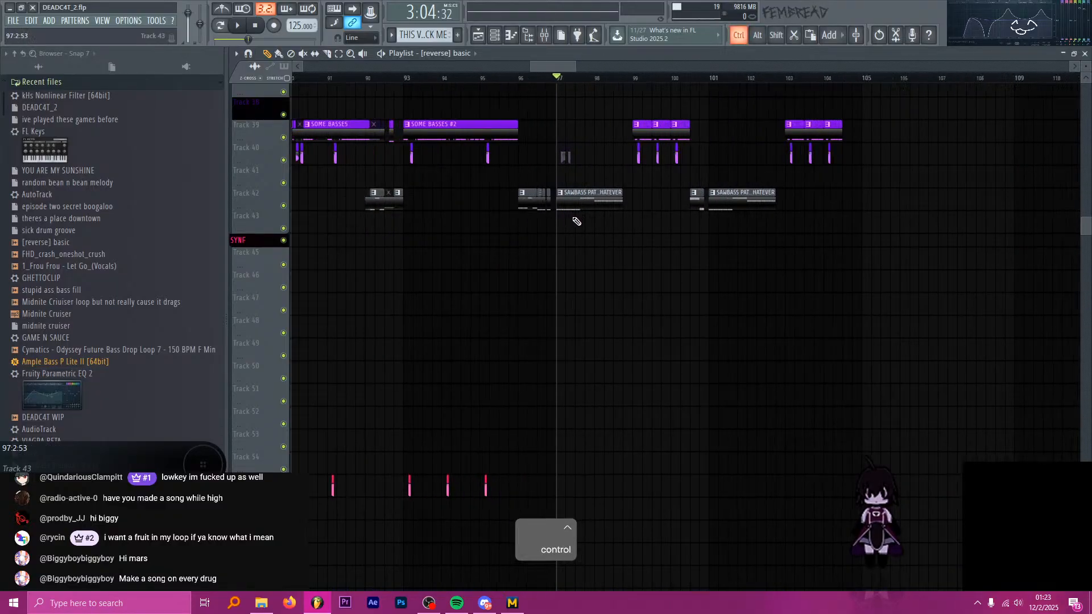
{"action": "scroll", "coordinate": [595, 225], "scroll_direction": "down", "scroll_amount": 2}
{"action": "scroll", "coordinate": [597, 226], "scroll_direction": "down", "scroll_amount": 8}
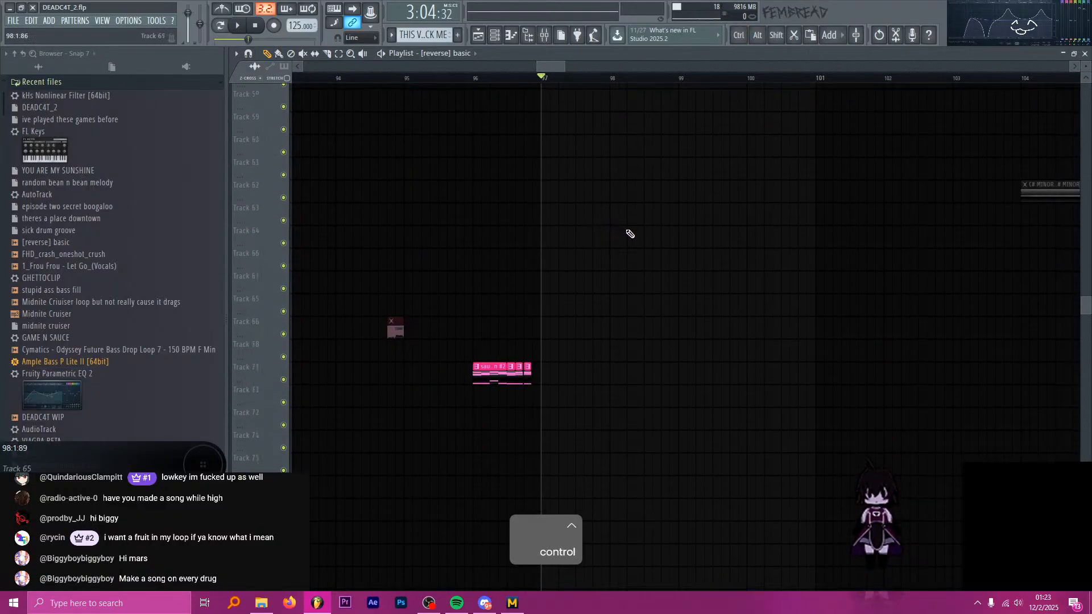
{"action": "scroll", "coordinate": [619, 222], "scroll_direction": "down", "scroll_amount": 4}
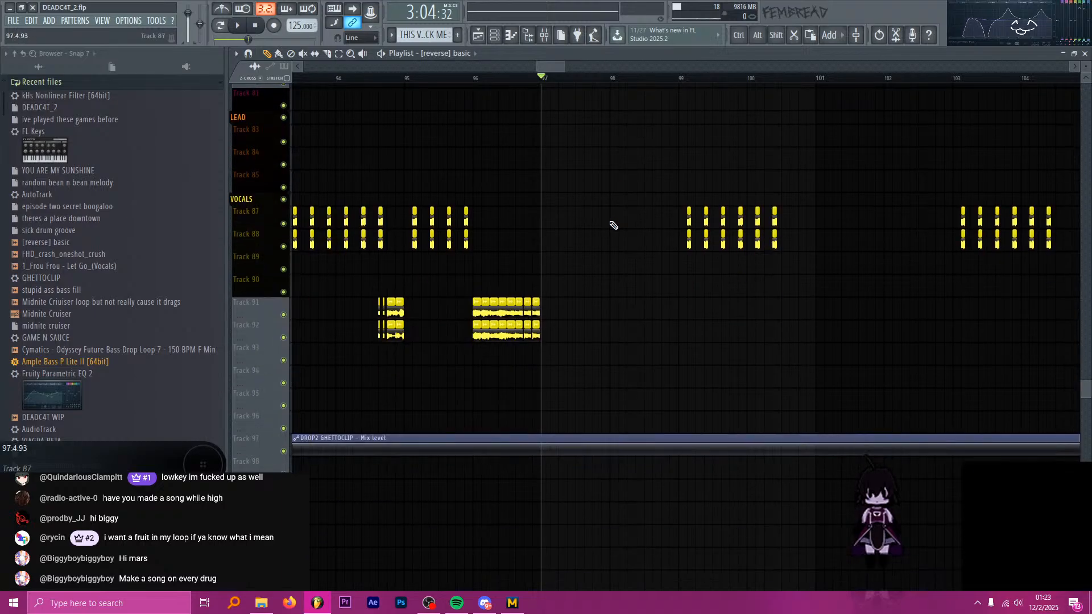
{"action": "scroll", "coordinate": [563, 69], "scroll_direction": "down", "scroll_amount": 3}
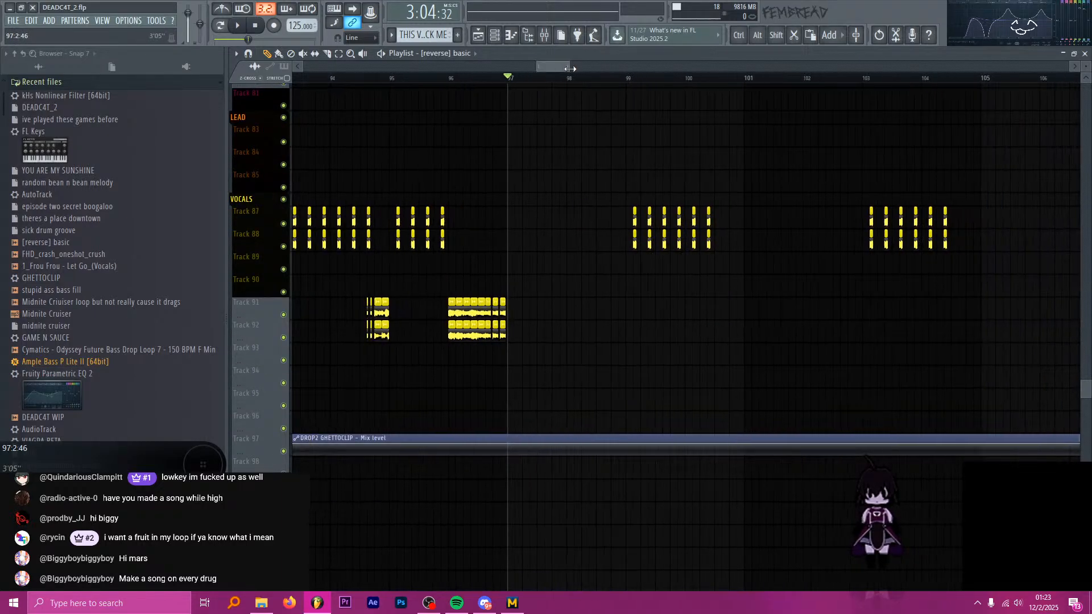
{"action": "left_click_drag", "start_coordinate": [539, 65], "coordinate": [531, 65]}
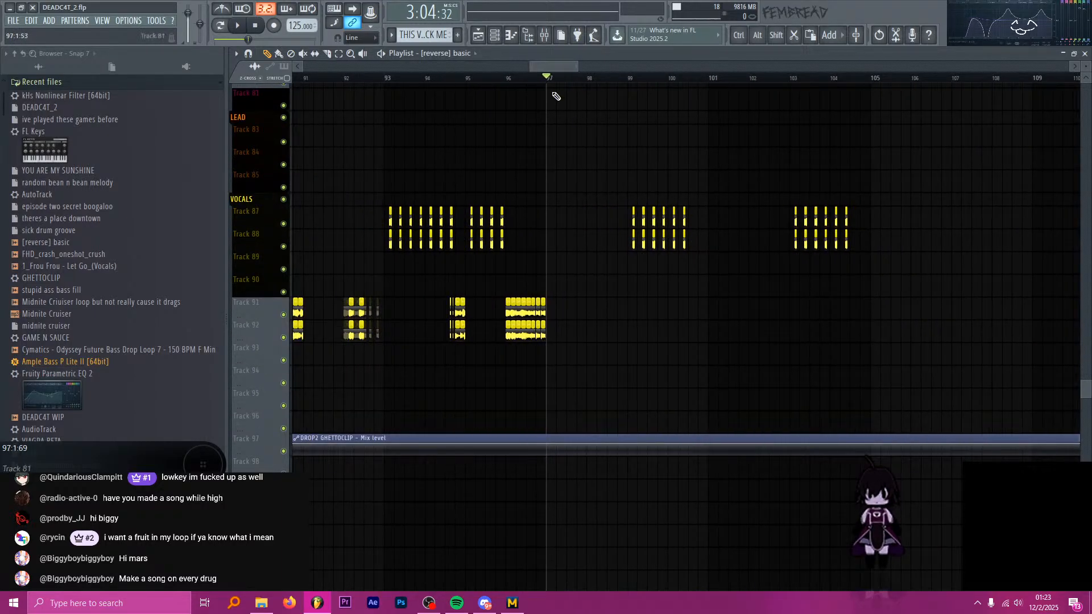
{"action": "scroll", "coordinate": [626, 237], "scroll_direction": "down", "scroll_amount": 2}
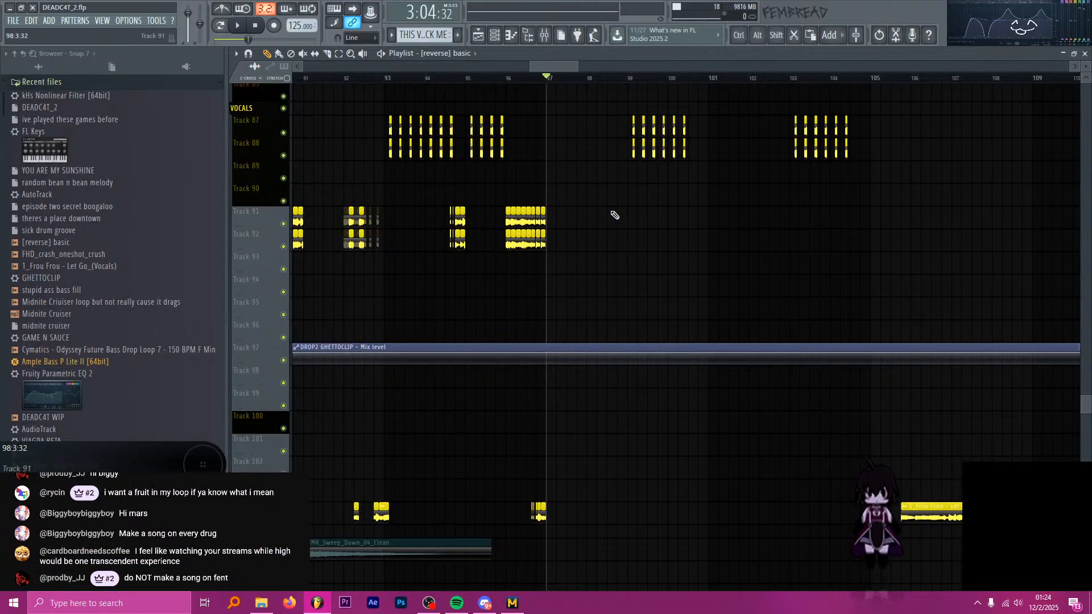
Play a moment of the arrangement from bar 97 and check the live chat browser window.
{"action": "key", "text": "space"}
{"action": "key", "text": "space"}
{"action": "key", "text": "alt+Tab"}
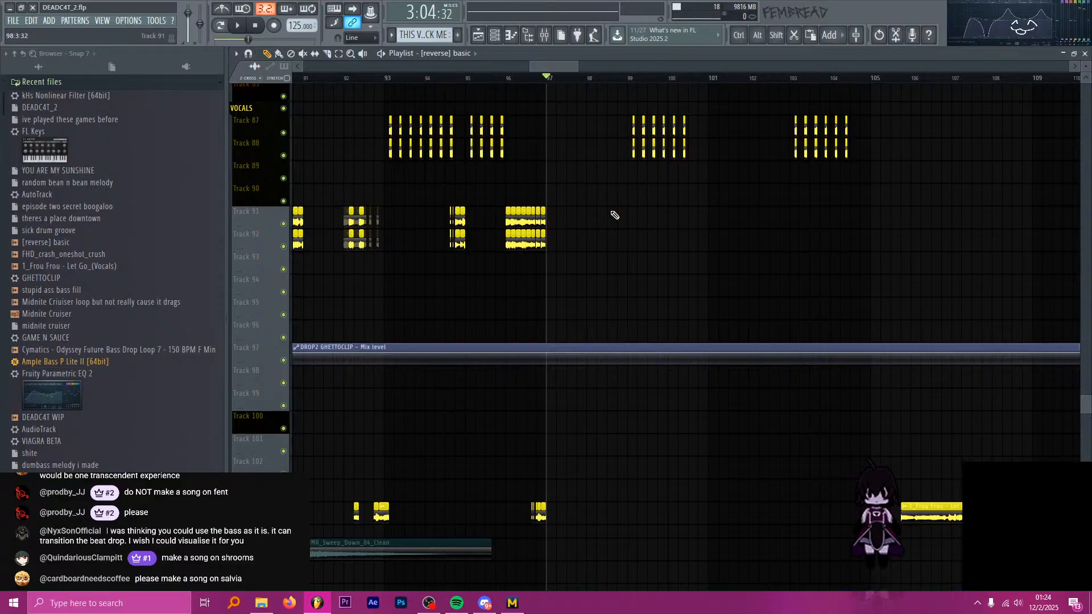
{"action": "key", "text": "alt+Tab"}
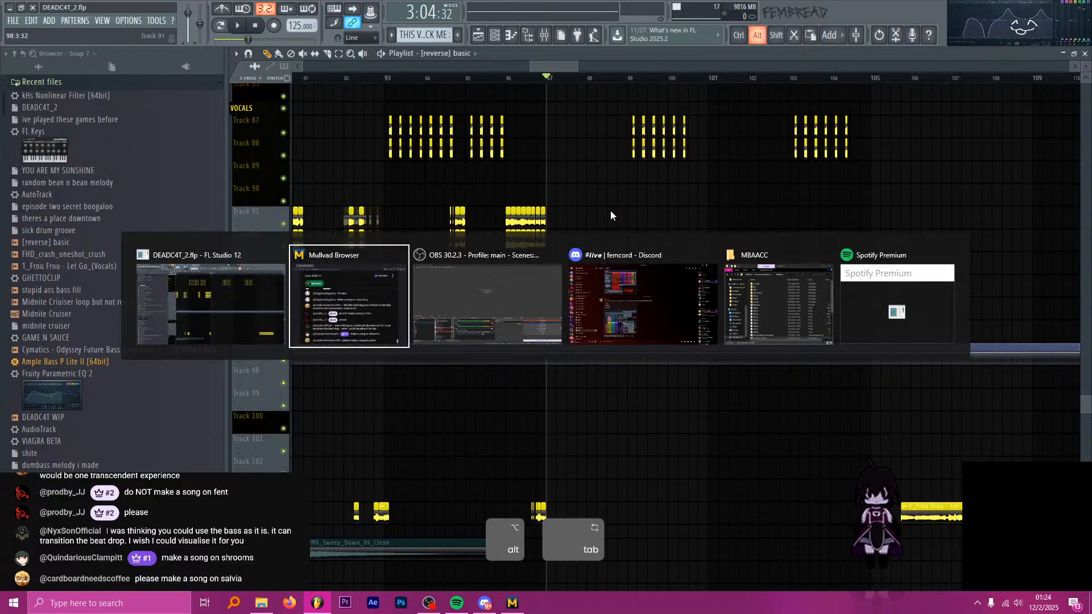
Return to the bass tracks and move the playhead to bar 89, at the start of the second drop.
{"action": "scroll", "coordinate": [617, 204], "scroll_direction": "up", "scroll_amount": 3}
{"action": "scroll", "coordinate": [595, 207], "scroll_direction": "up", "scroll_amount": 8}
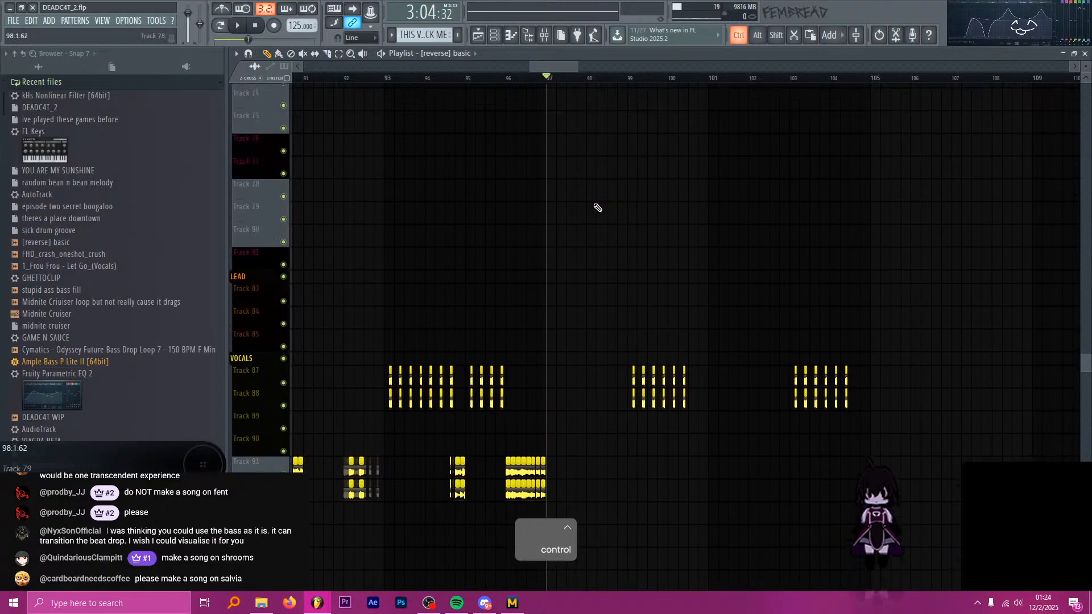
{"action": "scroll", "coordinate": [561, 195], "scroll_direction": "up", "scroll_amount": 3, "text": "ctrl"}
{"action": "scroll", "coordinate": [530, 205], "scroll_direction": "up", "scroll_amount": 9}
{"action": "scroll", "coordinate": [528, 196], "scroll_direction": "up", "scroll_amount": 10}
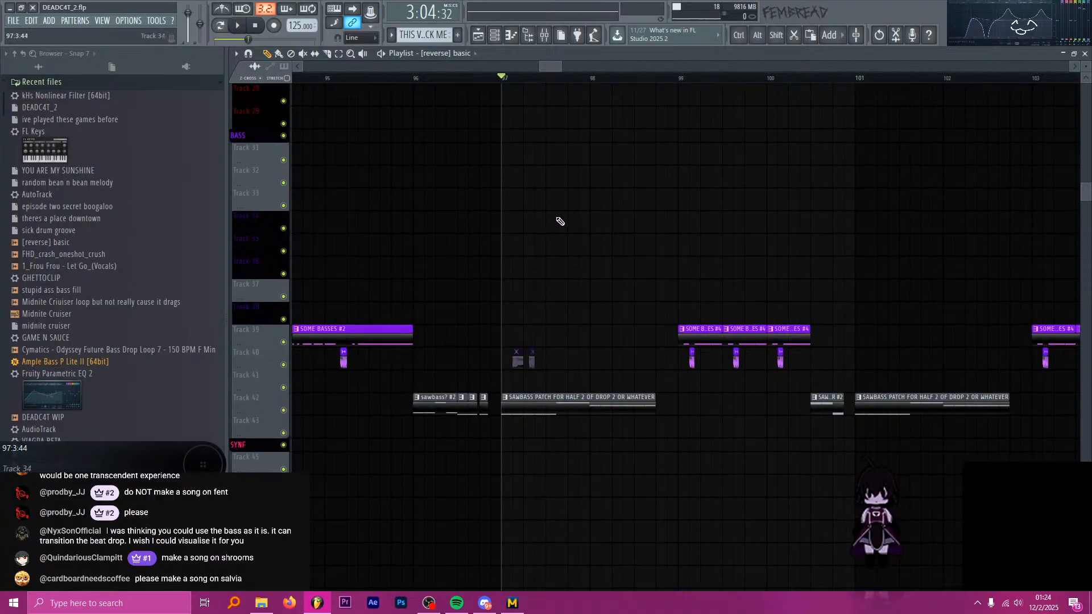
{"action": "scroll", "coordinate": [558, 221], "scroll_direction": "down", "scroll_amount": 5, "text": "ctrl"}
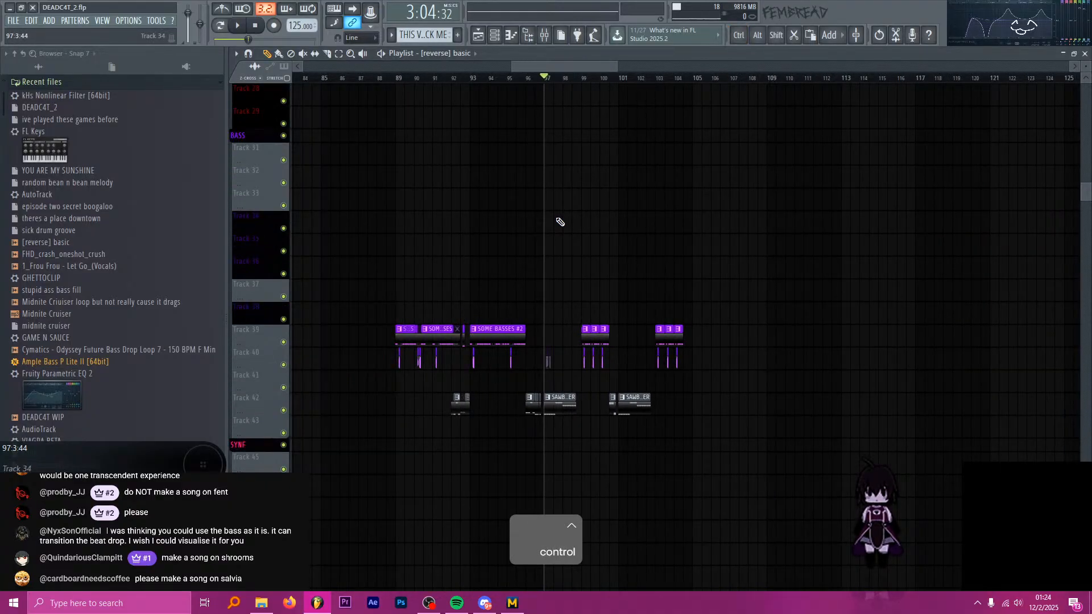
{"action": "left_click", "coordinate": [396, 78]}
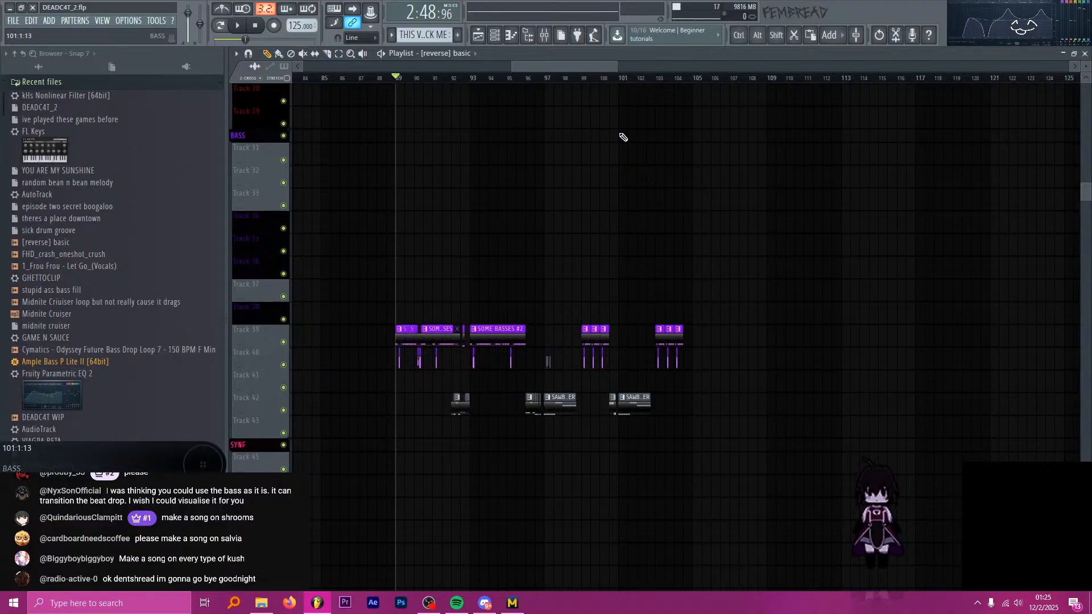
Move the playhead to bar 96, check the synth clips there, and play a moment from that position.
{"action": "scroll", "coordinate": [506, 170], "scroll_direction": "down", "scroll_amount": 3}
{"action": "left_click", "coordinate": [535, 78]}
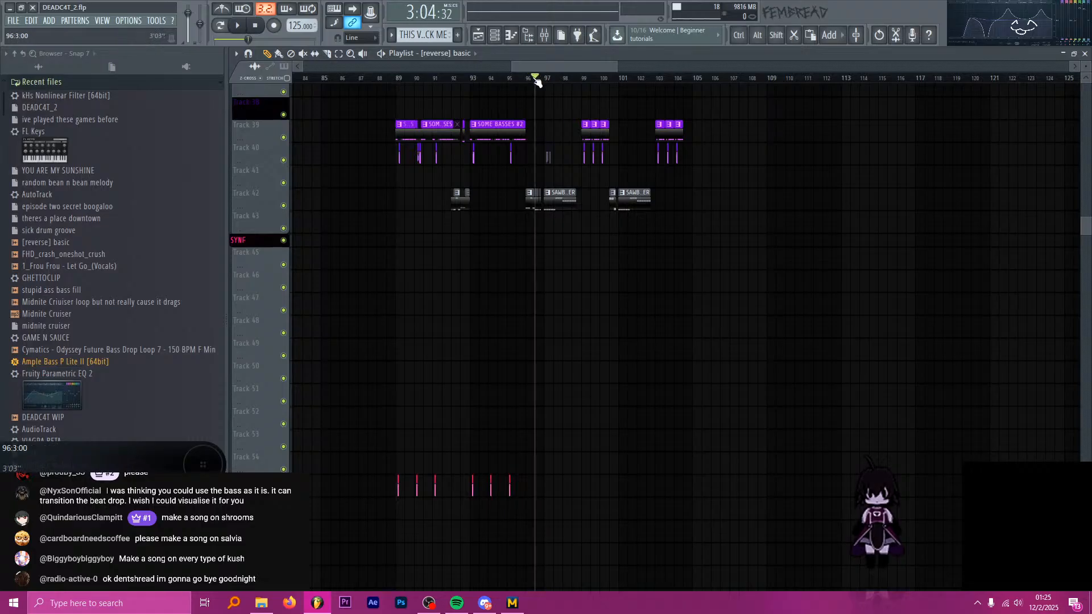
{"action": "scroll", "coordinate": [551, 146], "scroll_direction": "down", "scroll_amount": 6}
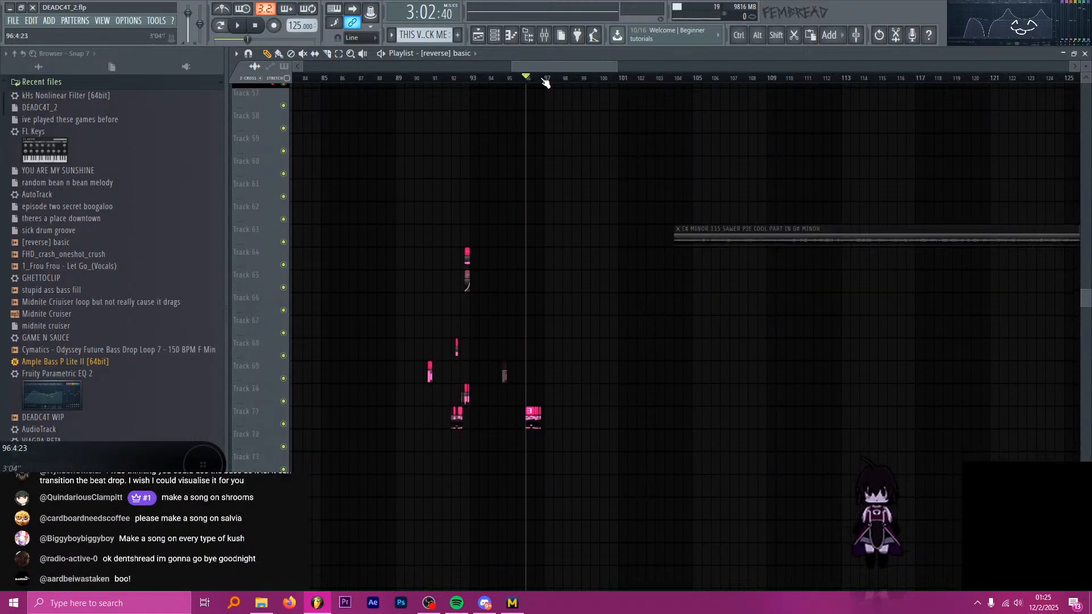
{"action": "scroll", "coordinate": [562, 164], "scroll_direction": "up", "scroll_amount": 6}
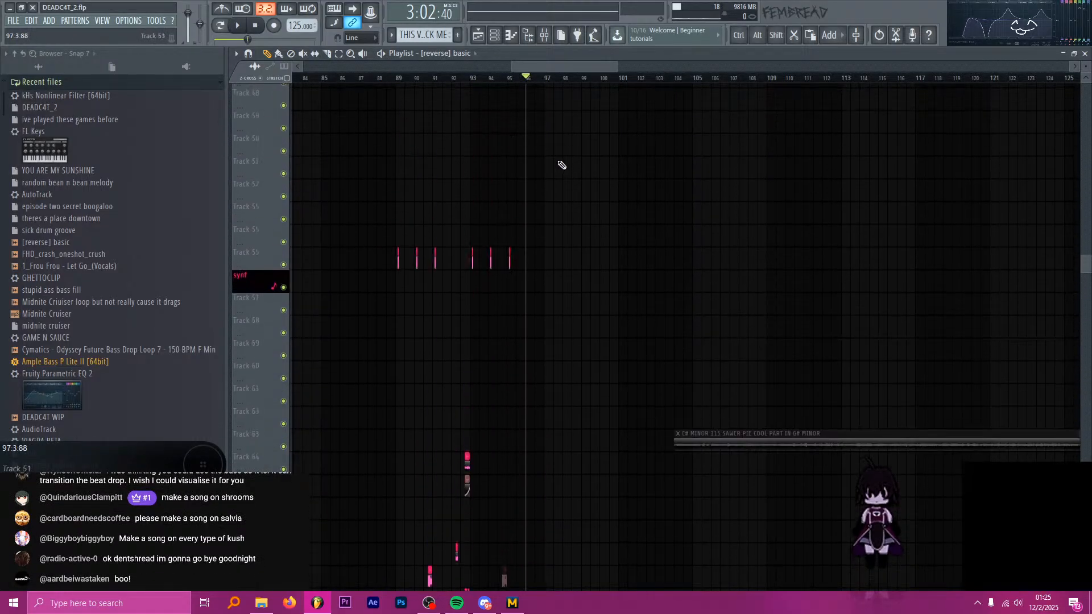
{"action": "scroll", "coordinate": [562, 165], "scroll_direction": "up", "scroll_amount": 3}
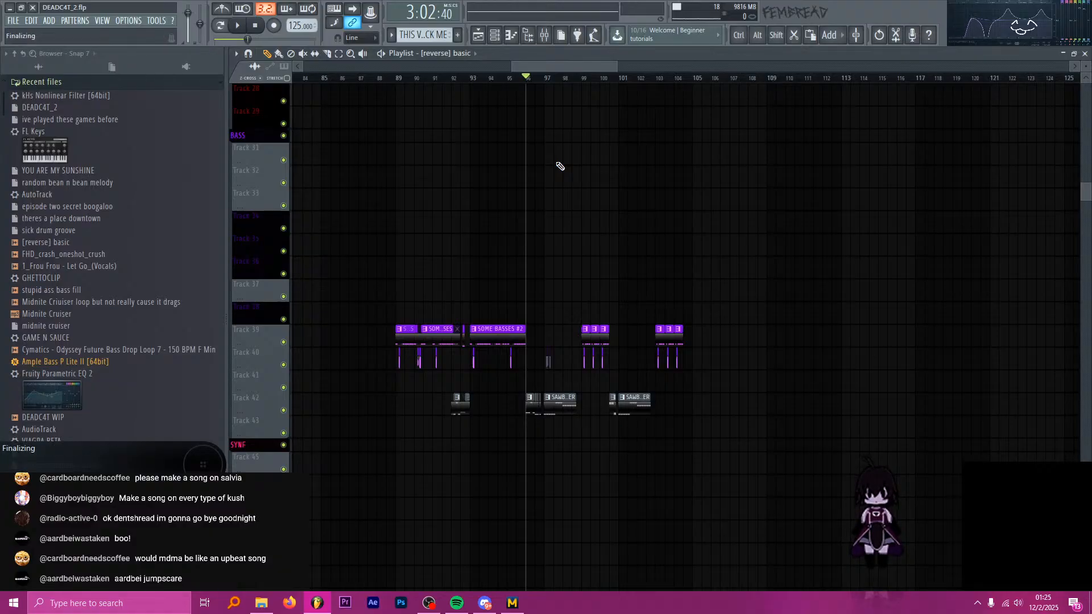
{"action": "key", "text": "space"}
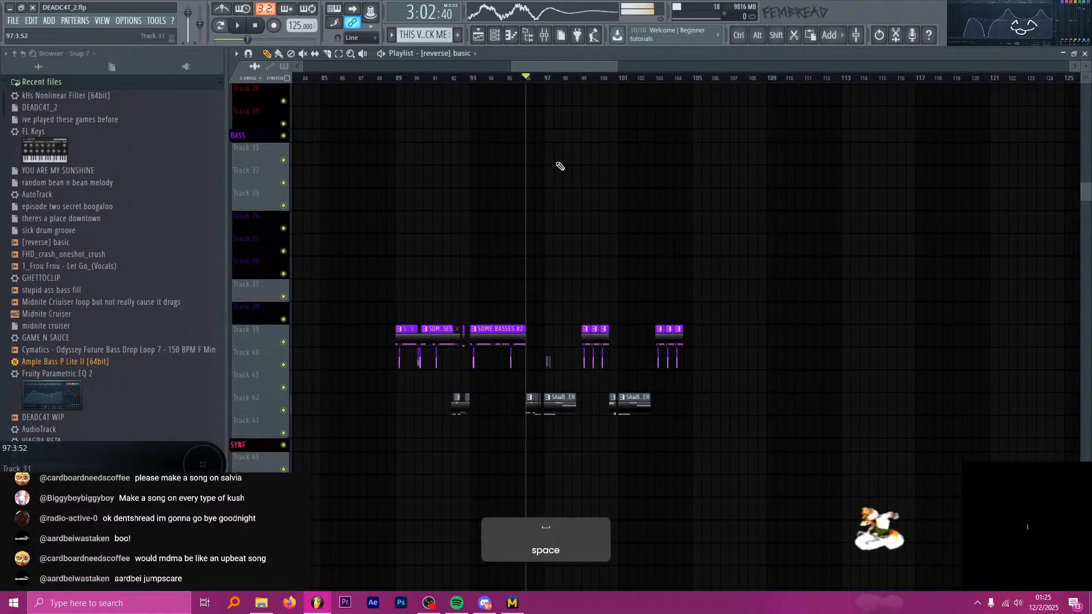
Move the playhead back to bar 89 and start playing the second drop.
{"action": "scroll", "coordinate": [475, 85], "scroll_direction": "down", "scroll_amount": 2}
{"action": "left_click", "coordinate": [458, 79]}
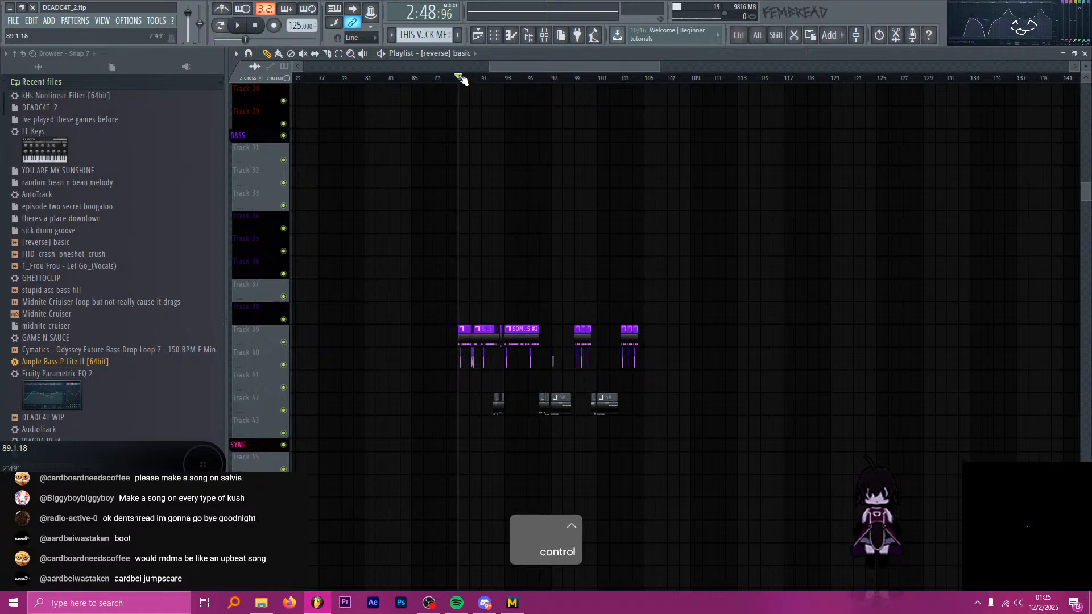
{"action": "scroll", "coordinate": [459, 161], "scroll_direction": "up", "scroll_amount": 2}
{"action": "key", "text": "space"}
{"action": "scroll", "coordinate": [556, 195], "scroll_direction": "up", "scroll_amount": 2}
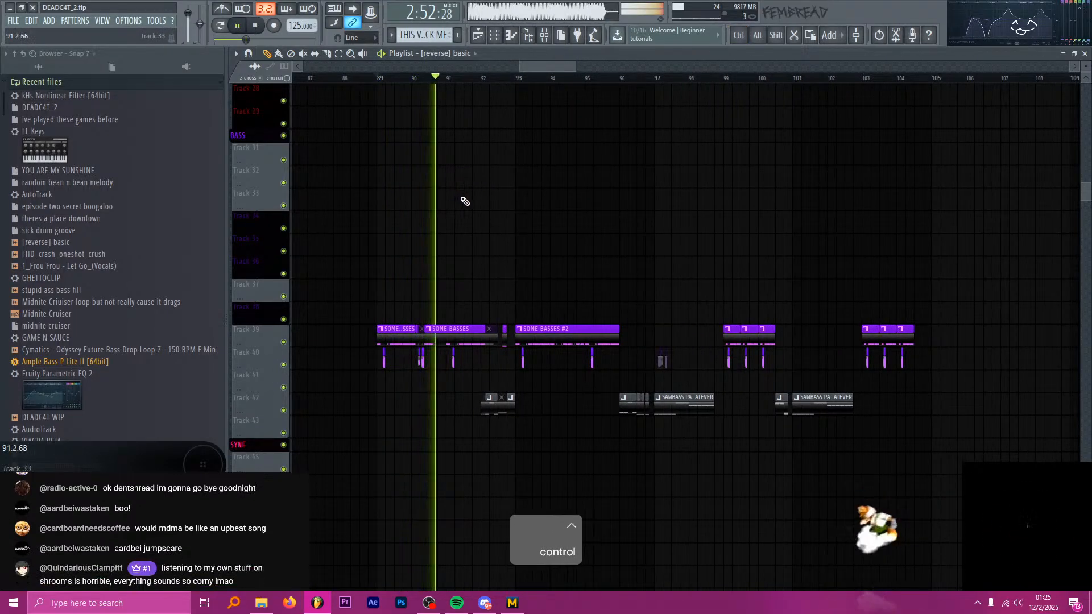
Examine the SOME BASSES #2 and SAWBASS clips while the drop plays up to bar 97, and stop playback there.
{"action": "scroll", "coordinate": [512, 202], "scroll_direction": "down", "scroll_amount": 2}
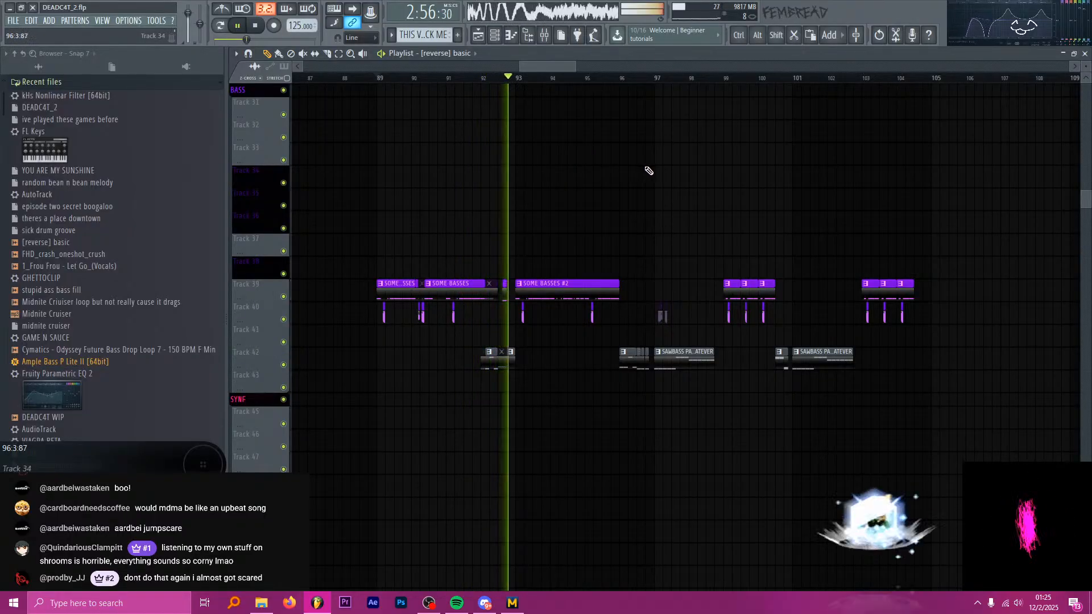
{"action": "scroll", "coordinate": [712, 201], "scroll_direction": "up", "scroll_amount": 2, "text": "ctrl"}
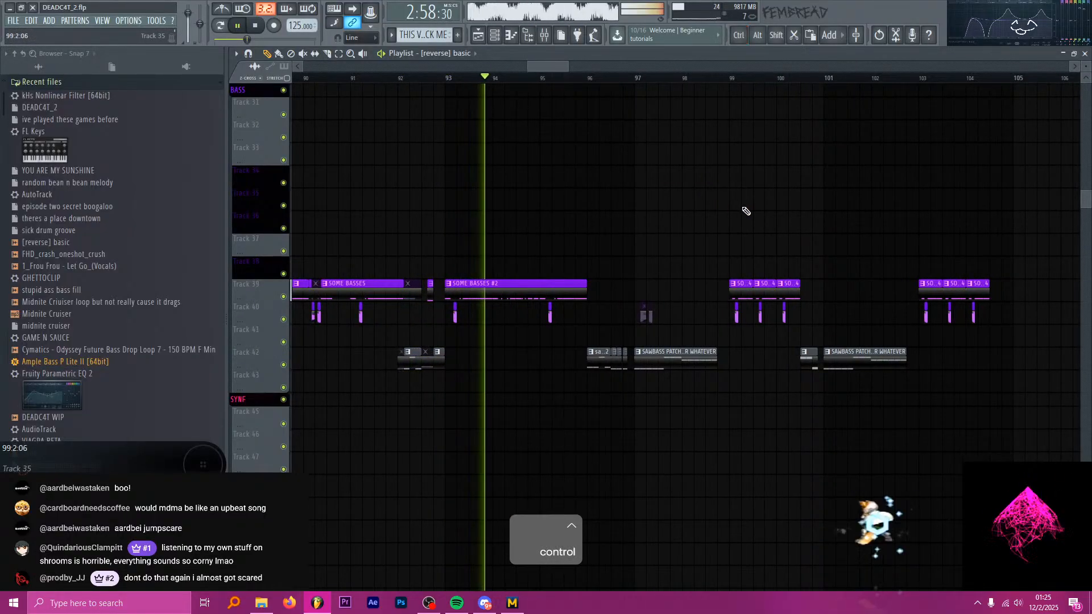
{"action": "scroll", "coordinate": [733, 199], "scroll_direction": "up", "scroll_amount": 1, "text": "ctrl"}
{"action": "scroll", "coordinate": [734, 199], "scroll_direction": "down", "scroll_amount": 1}
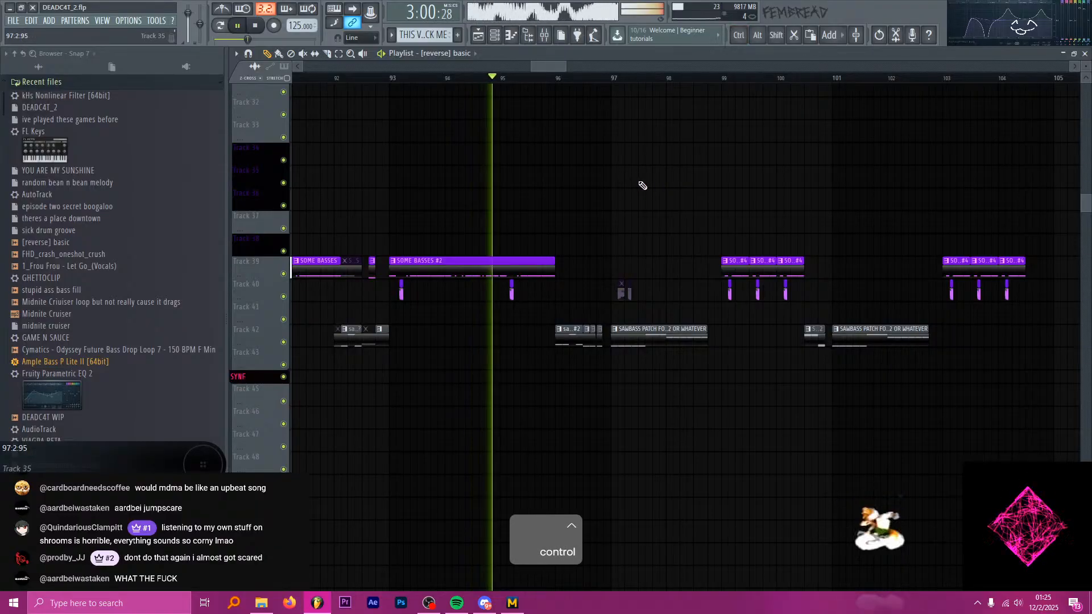
{"action": "scroll", "coordinate": [649, 171], "scroll_direction": "down", "scroll_amount": 2}
{"action": "scroll", "coordinate": [694, 142], "scroll_direction": "up", "scroll_amount": 1, "text": "ctrl"}
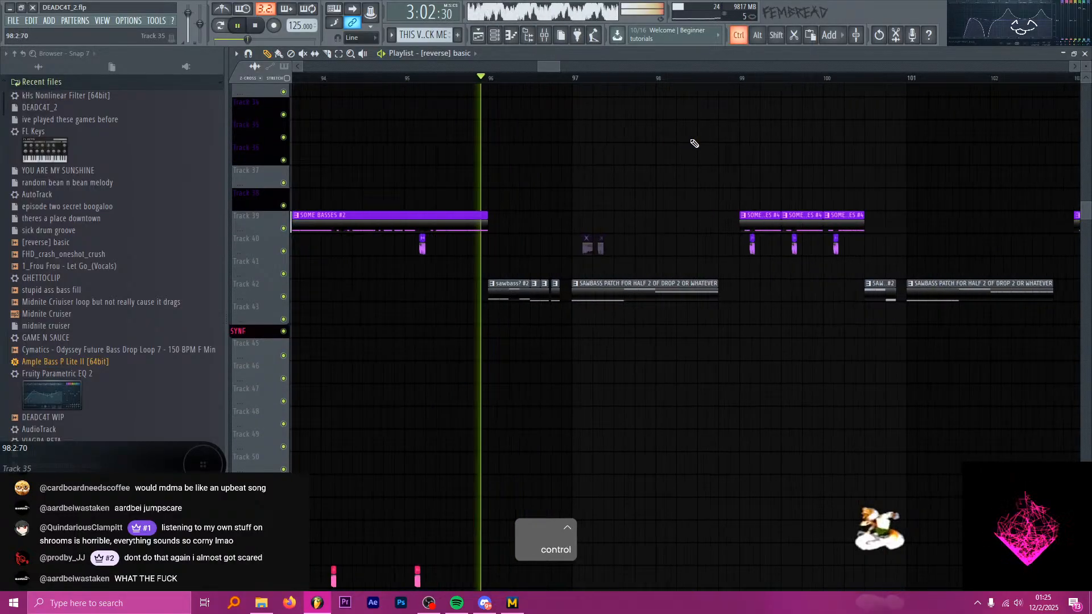
{"action": "scroll", "coordinate": [586, 122], "scroll_direction": "up", "scroll_amount": 1, "text": "ctrl"}
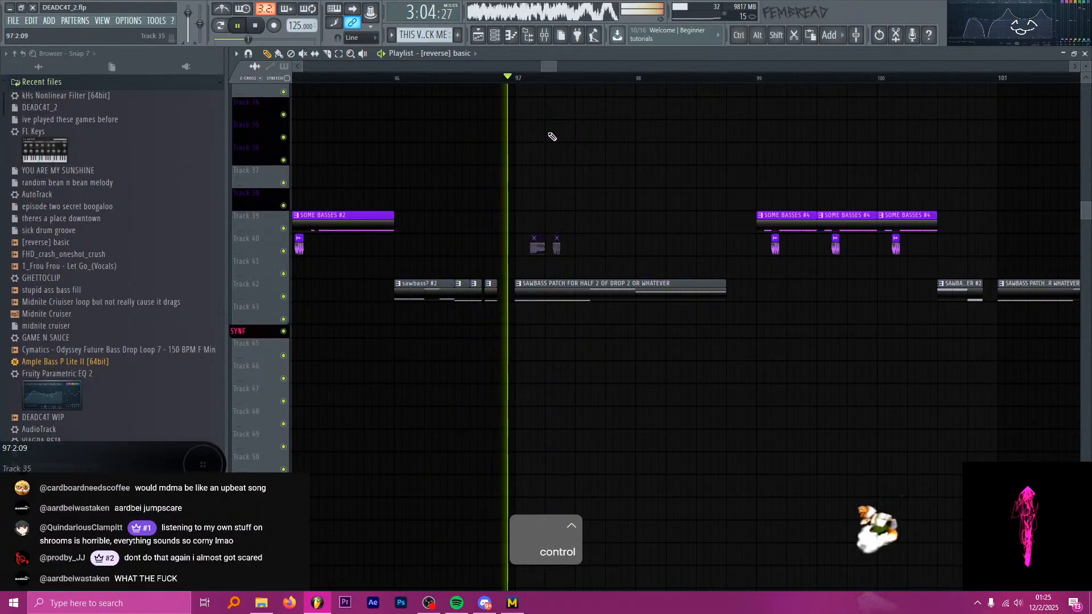
{"action": "key", "text": "space"}
{"action": "scroll", "coordinate": [552, 138], "scroll_direction": "down", "scroll_amount": 3, "text": "ctrl"}
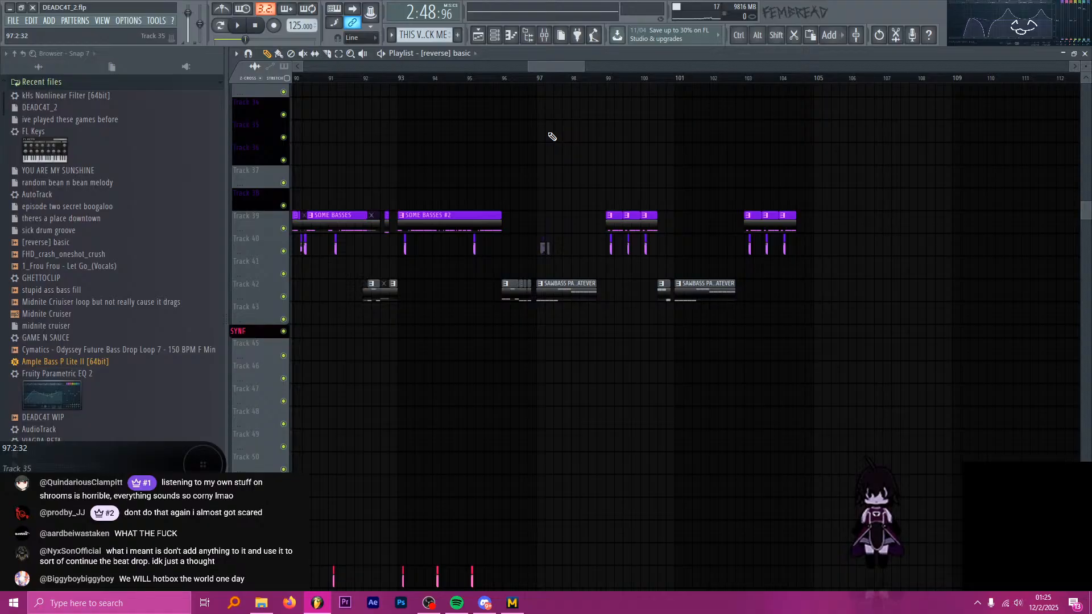
{"action": "key", "text": "alt+Tab"}
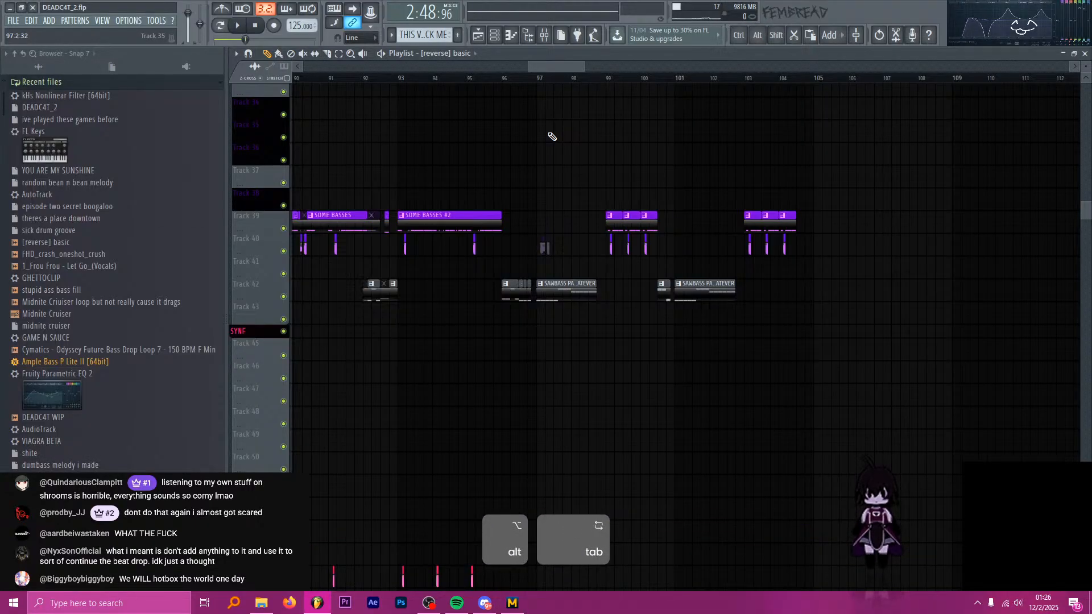
{"action": "scroll", "coordinate": [565, 138], "scroll_direction": "down", "scroll_amount": 5, "text": "ctrl"}
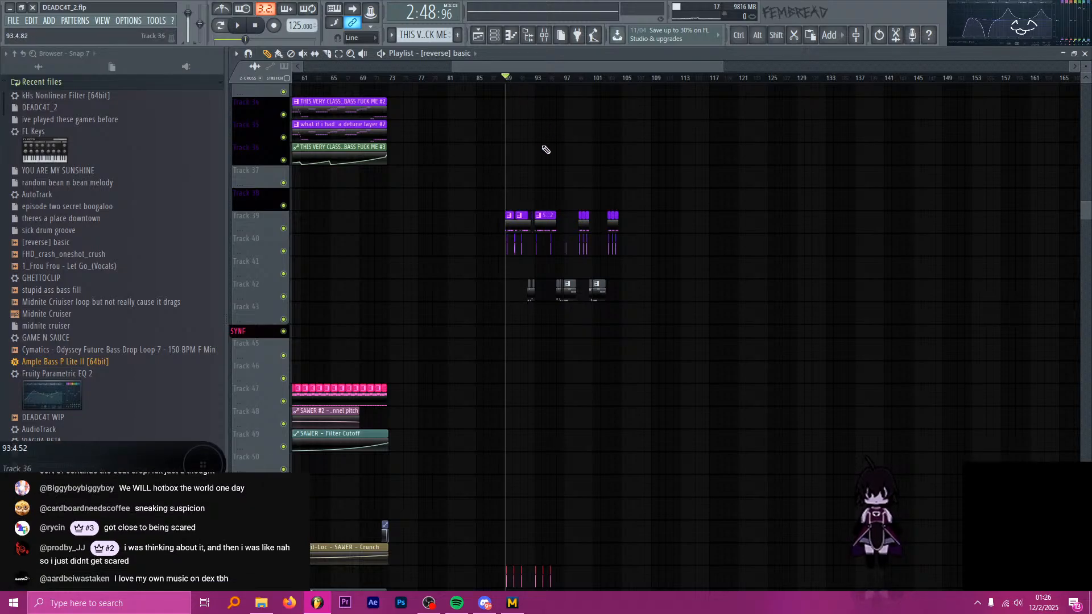
{"action": "scroll", "coordinate": [496, 215], "scroll_direction": "up", "scroll_amount": 4}
{"action": "scroll", "coordinate": [392, 296], "scroll_direction": "up", "scroll_amount": 3}
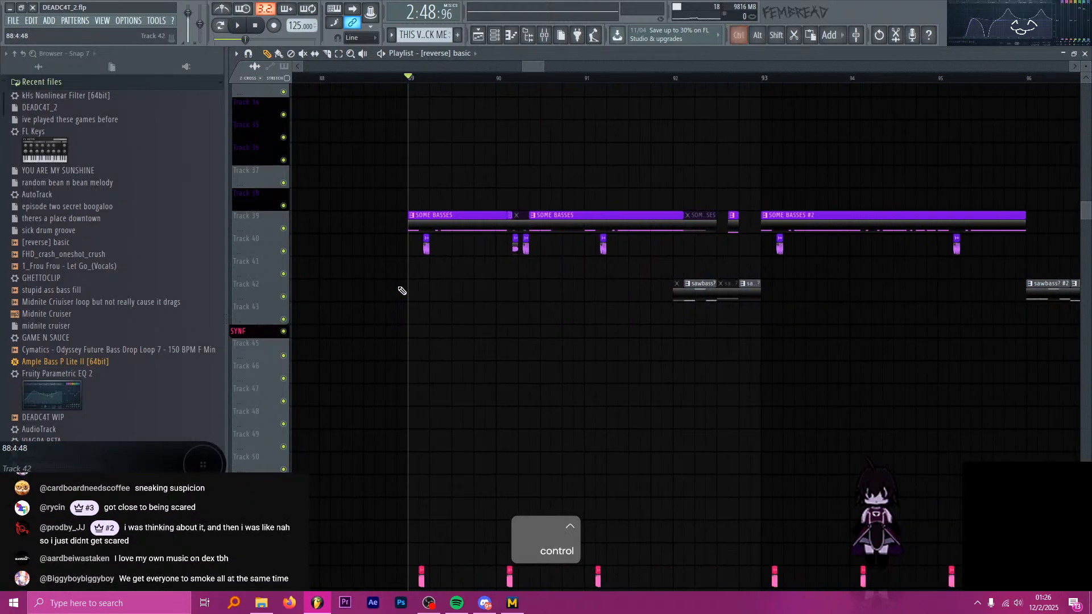
{"action": "scroll", "coordinate": [402, 292], "scroll_direction": "down", "scroll_amount": 1}
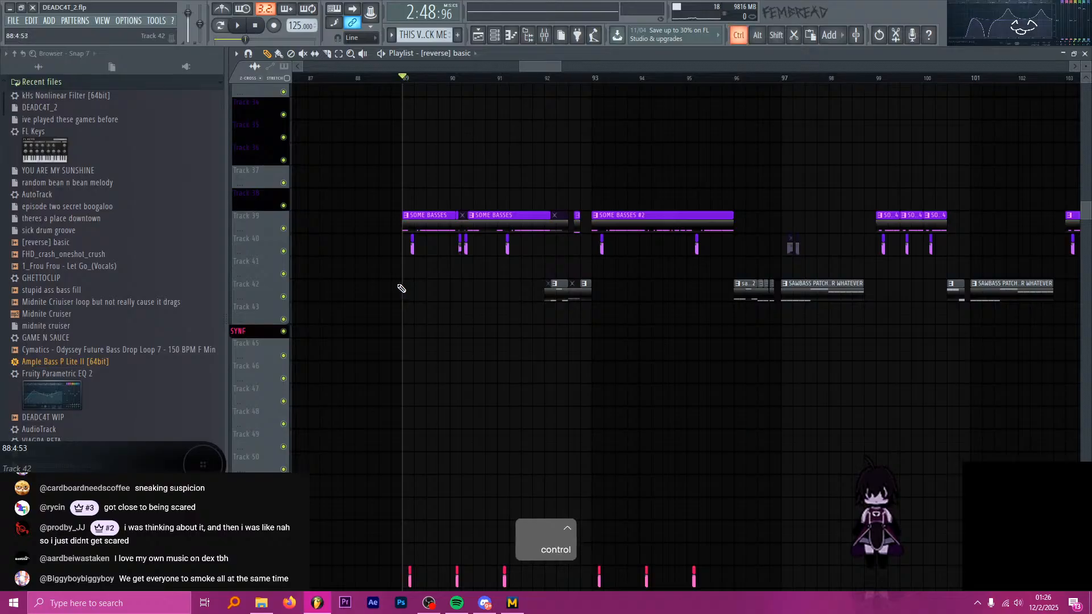
Move the playhead to bar 96 and examine the synth and vocal clips from that bar onward.
{"action": "scroll", "coordinate": [402, 292], "scroll_direction": "down", "scroll_amount": 3}
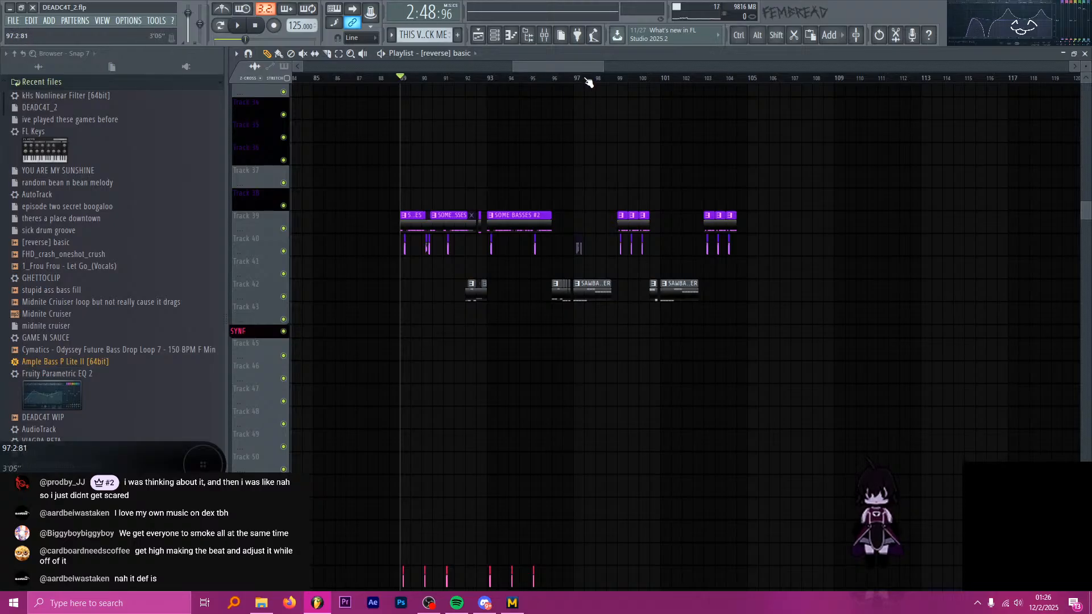
{"action": "left_click_drag", "start_coordinate": [574, 79], "coordinate": [553, 78]}
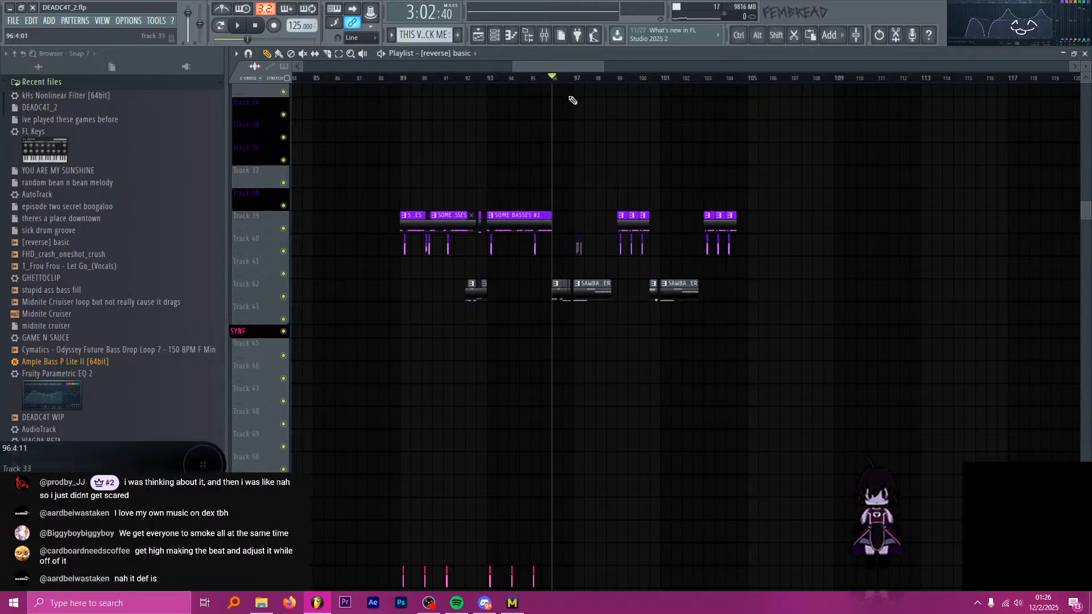
{"action": "scroll", "coordinate": [572, 100], "scroll_direction": "down", "scroll_amount": 7}
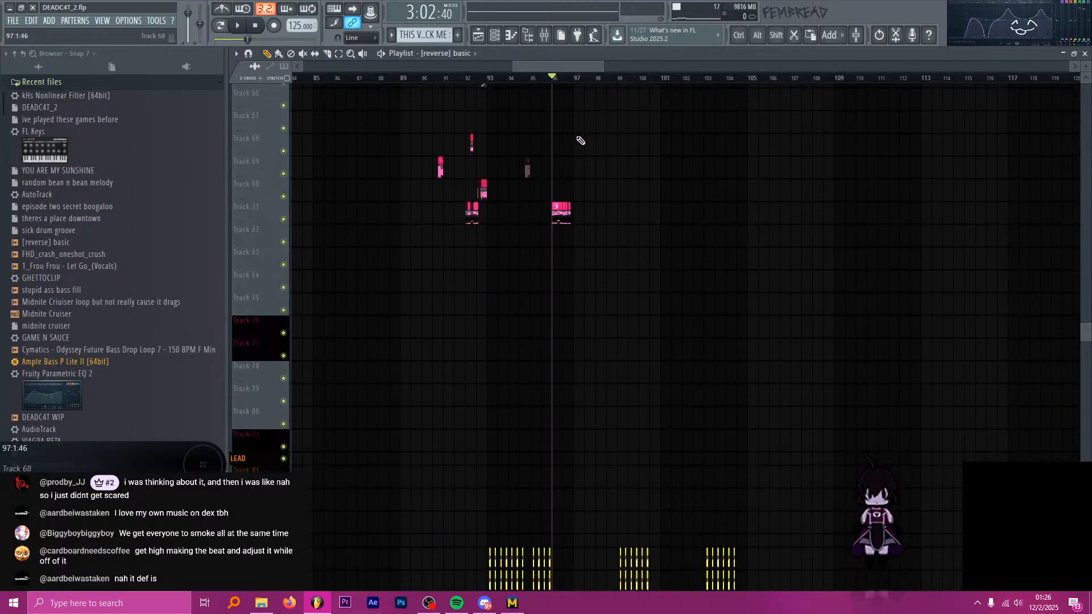
{"action": "scroll", "coordinate": [580, 141], "scroll_direction": "down", "scroll_amount": 8}
{"action": "scroll", "coordinate": [578, 202], "scroll_direction": "up", "scroll_amount": 3, "text": "ctrl"}
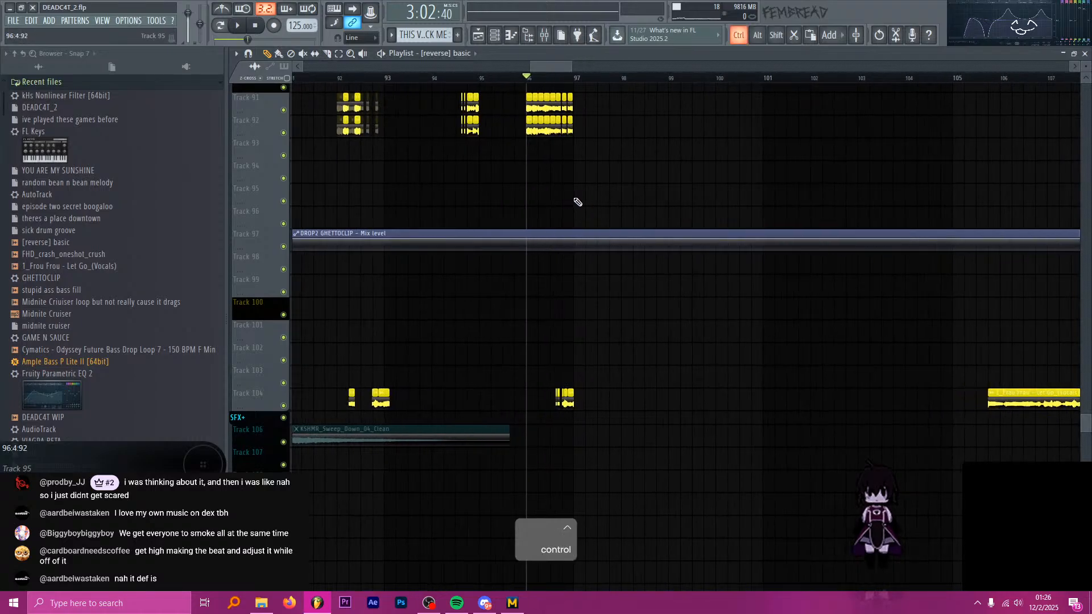
{"action": "scroll", "coordinate": [578, 202], "scroll_direction": "up", "scroll_amount": 3, "text": "ctrl"}
{"action": "scroll", "coordinate": [592, 197], "scroll_direction": "up", "scroll_amount": 3}
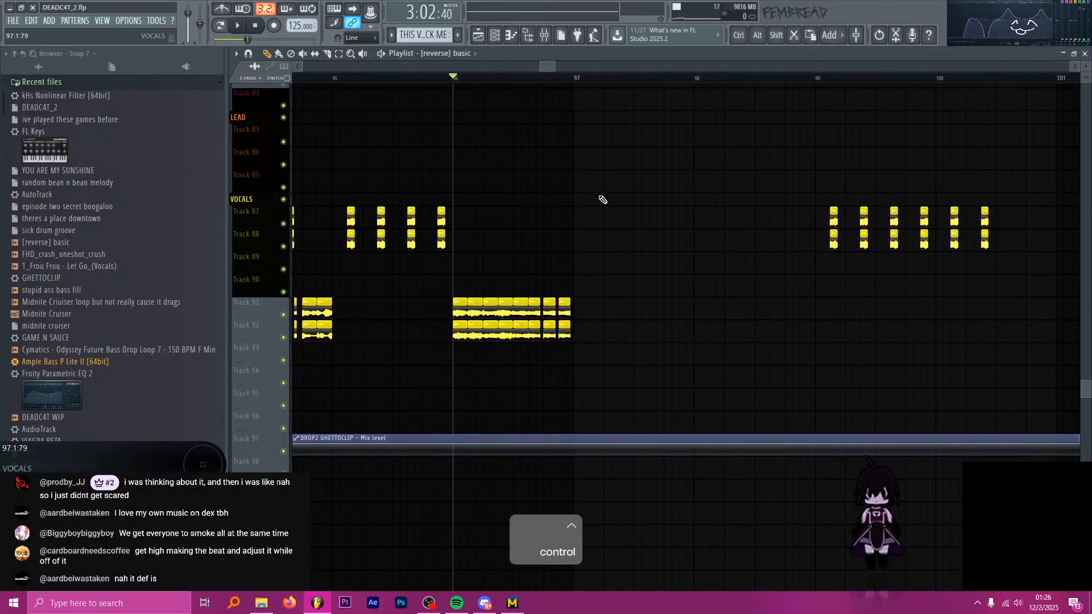
{"action": "key", "text": "ctrl"}
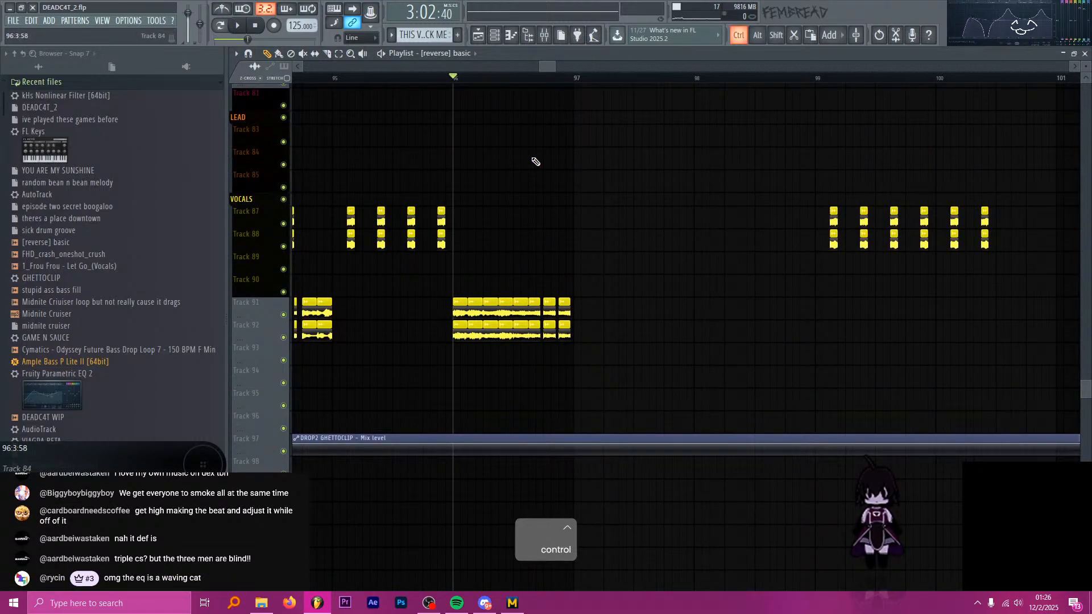
Place the playhead at bar 97, right after the chopped vocal clips, and play a brief moment from there.
{"action": "scroll", "coordinate": [536, 162], "scroll_direction": "down", "scroll_amount": 2, "text": "ctrl"}
{"action": "left_click", "coordinate": [568, 79]}
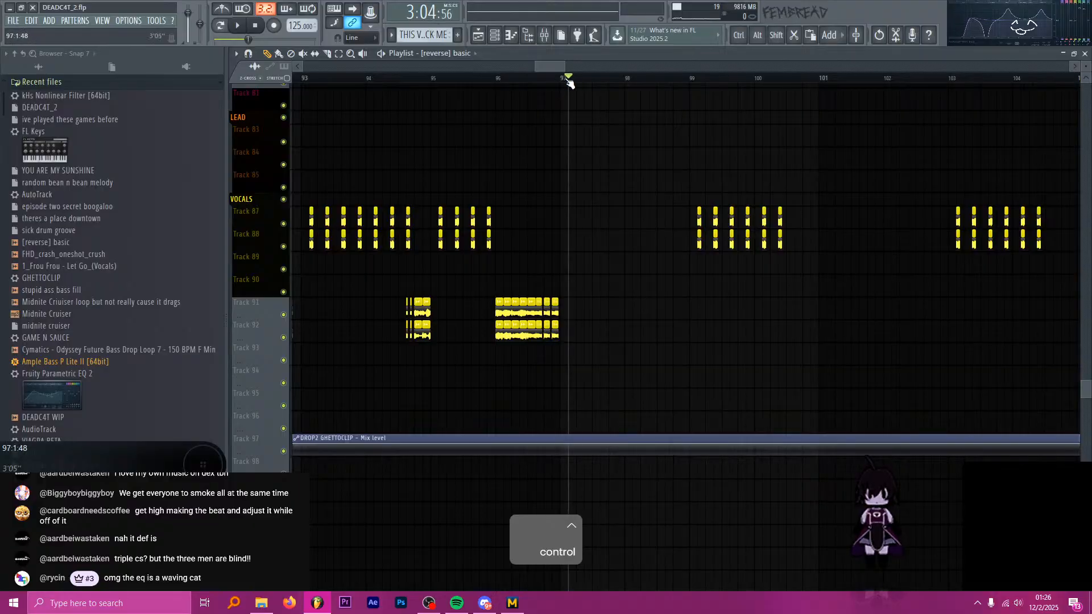
{"action": "left_click", "coordinate": [560, 79]}
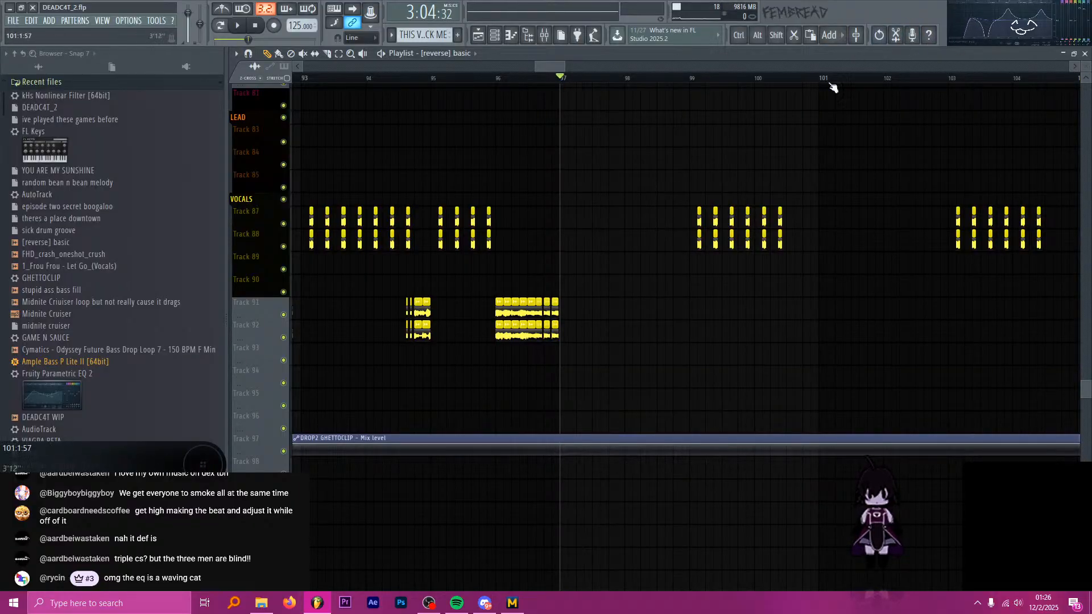
{"action": "key", "text": "alt+Tab"}
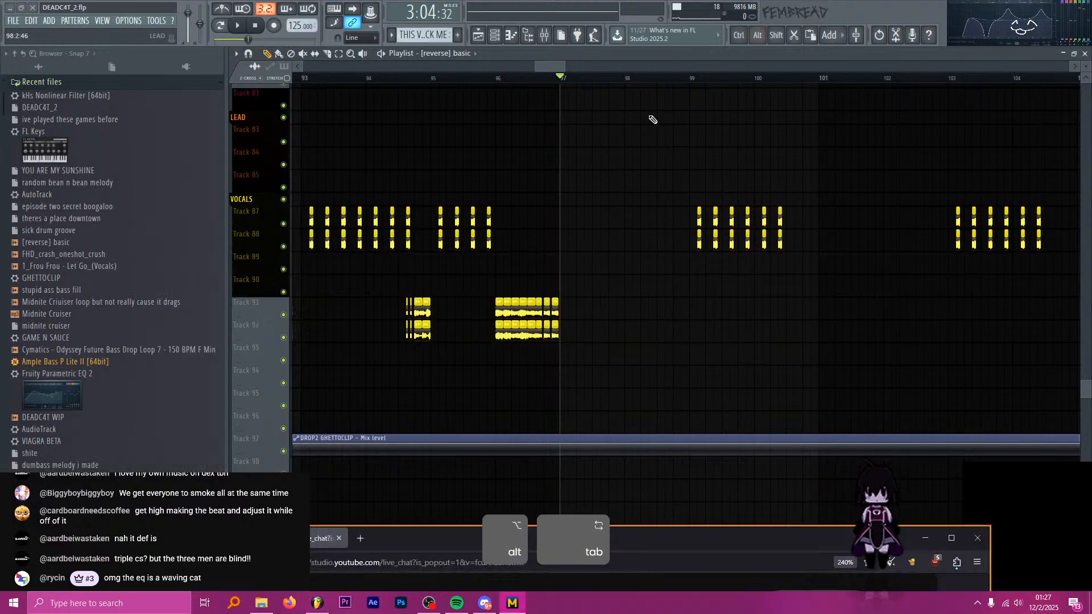
{"action": "key", "text": "alt+Tab"}
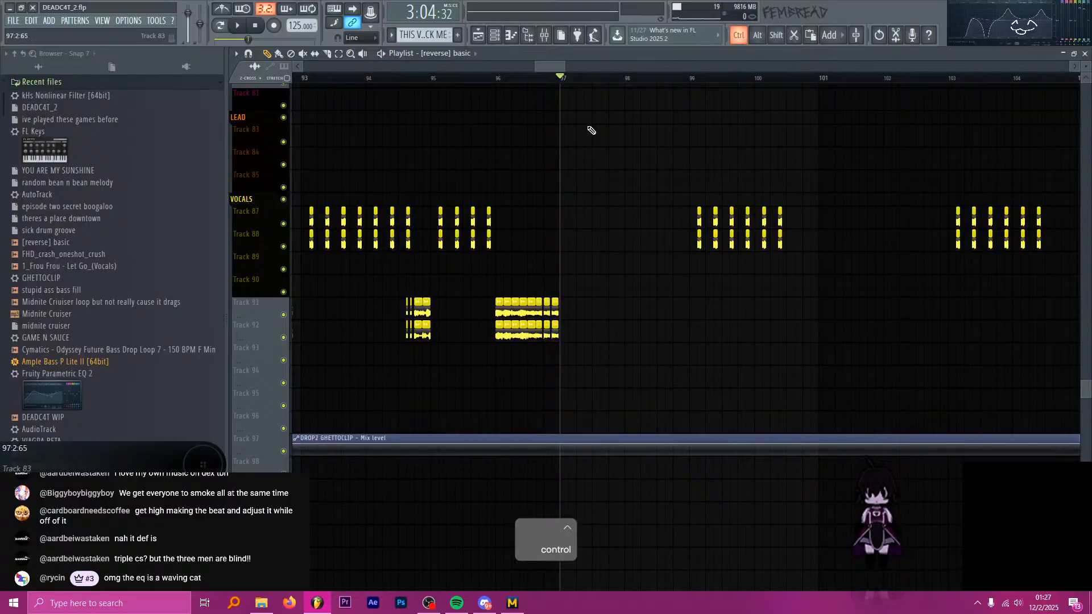
{"action": "scroll", "coordinate": [590, 128], "scroll_direction": "up", "scroll_amount": 2}
{"action": "scroll", "coordinate": [587, 137], "scroll_direction": "up", "scroll_amount": 2}
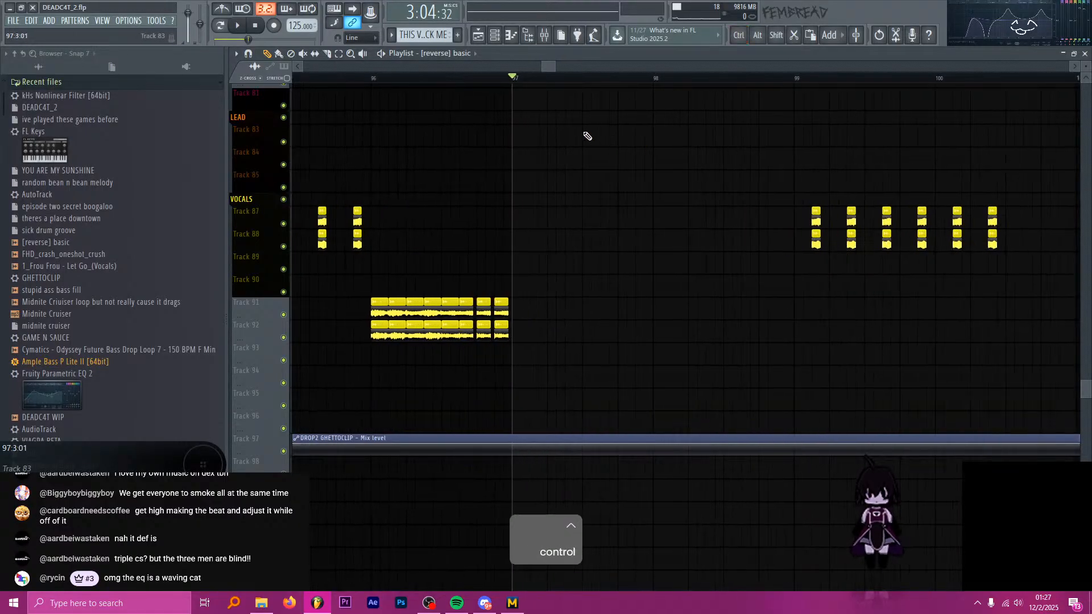
{"action": "key", "text": "space"}
{"action": "key", "text": "space"}
Compare the synth and sawbass clips around bar 97, moving the playhead to bar 96 and back to bar 97.
{"action": "scroll", "coordinate": [588, 153], "scroll_direction": "up", "scroll_amount": 5}
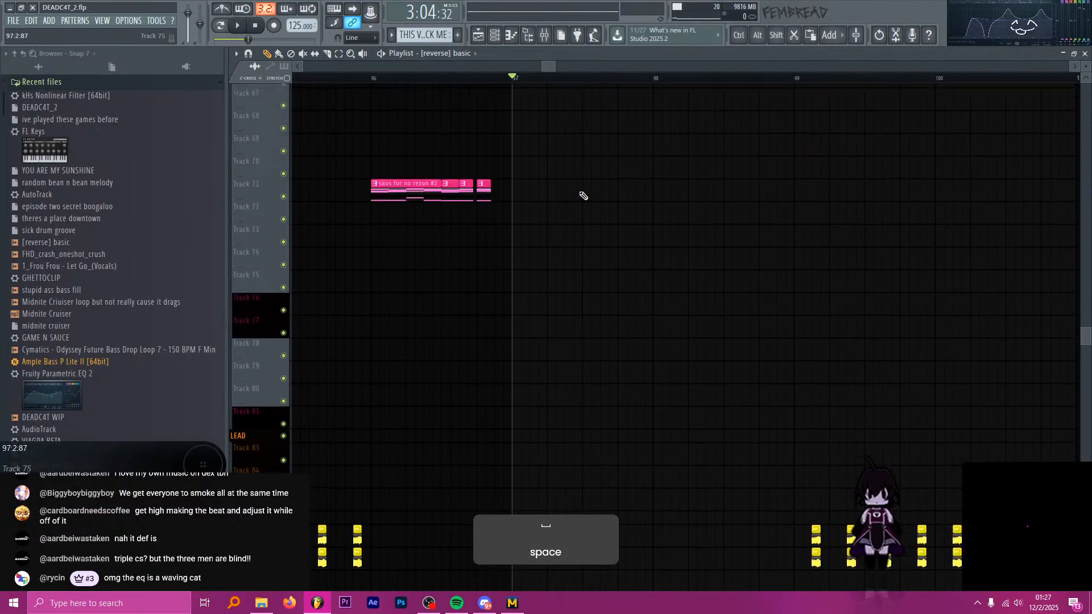
{"action": "scroll", "coordinate": [582, 188], "scroll_direction": "up", "scroll_amount": 7}
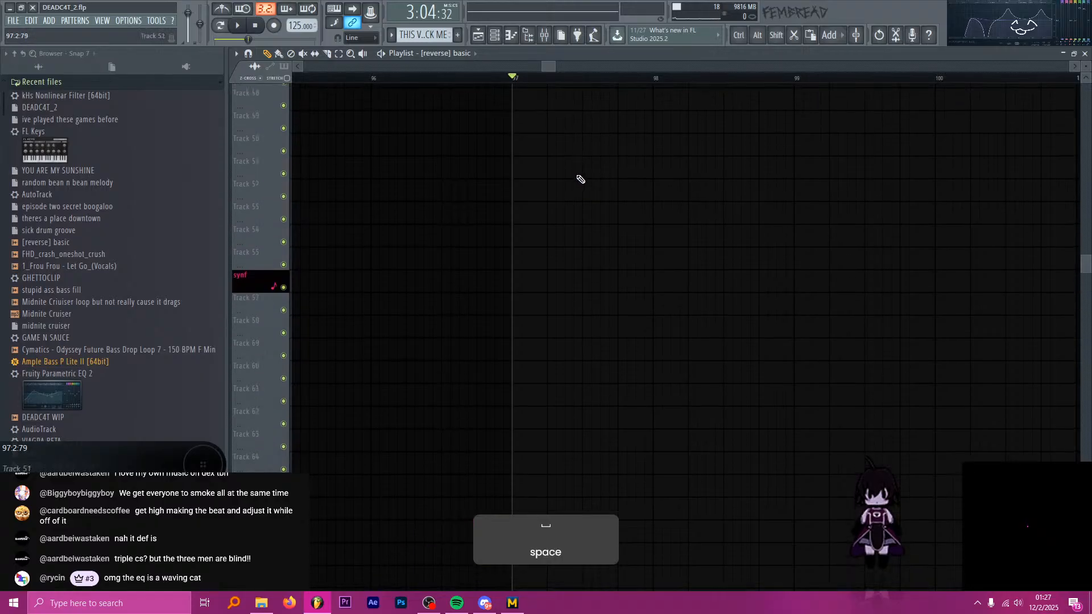
{"action": "scroll", "coordinate": [580, 179], "scroll_direction": "up", "scroll_amount": 4}
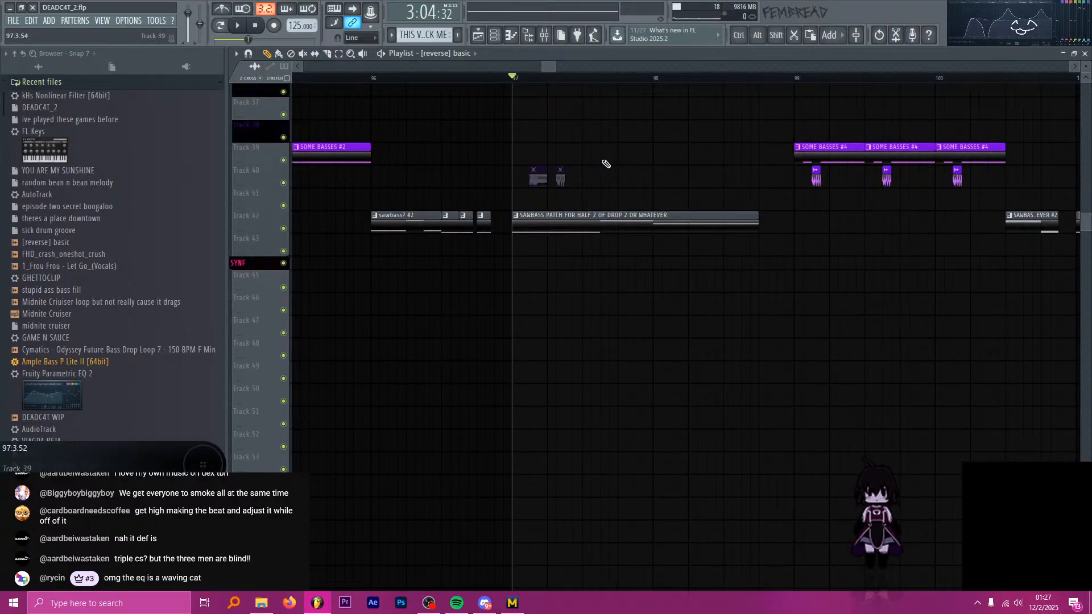
{"action": "scroll", "coordinate": [588, 193], "scroll_direction": "down", "scroll_amount": 6}
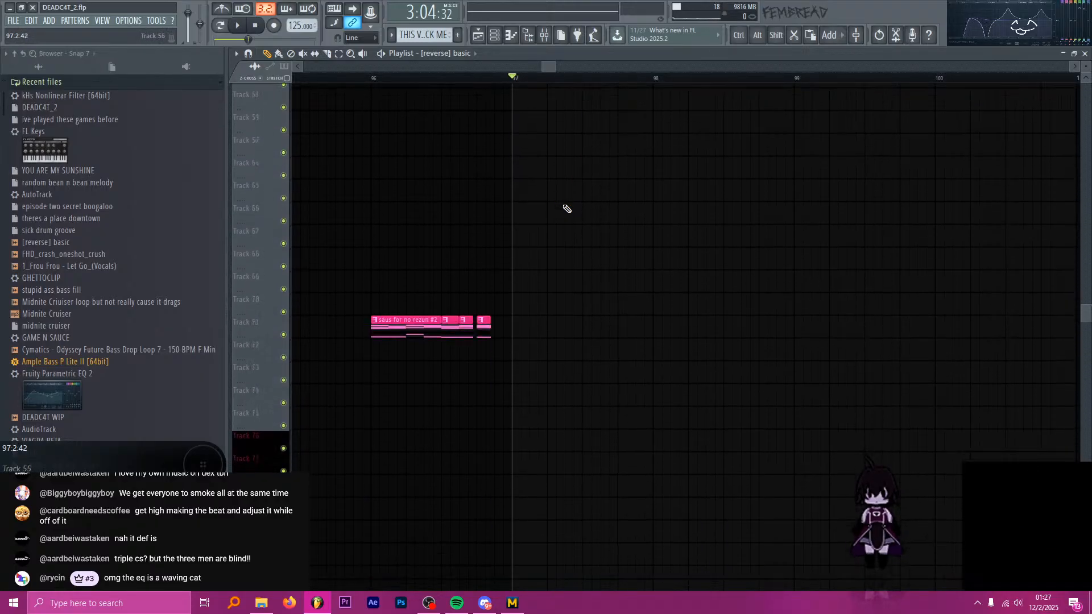
{"action": "left_click", "coordinate": [371, 78]}
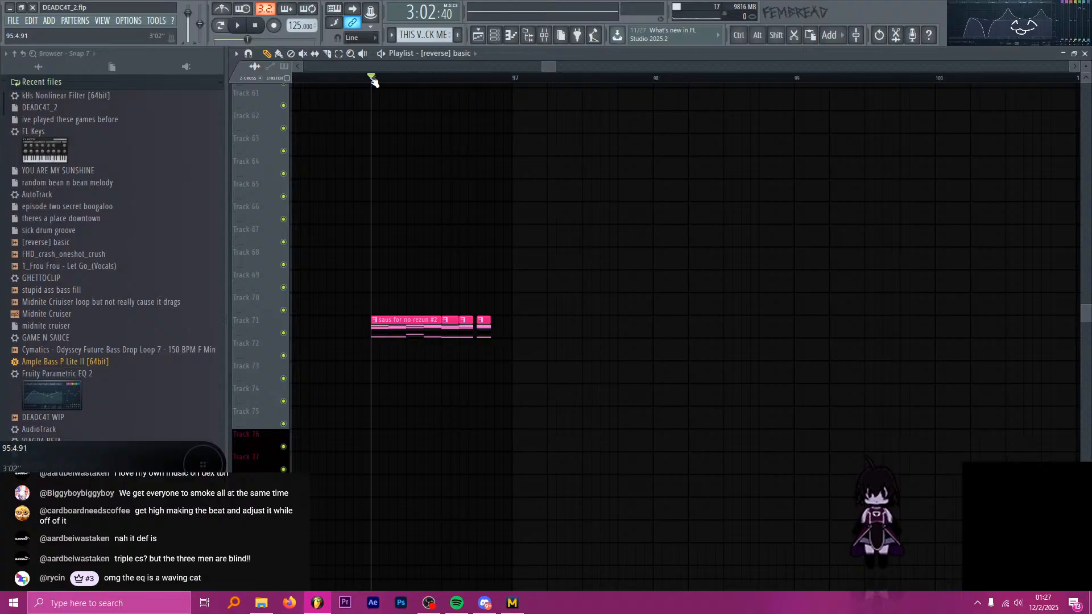
{"action": "left_click_drag", "start_coordinate": [374, 81], "coordinate": [515, 91]}
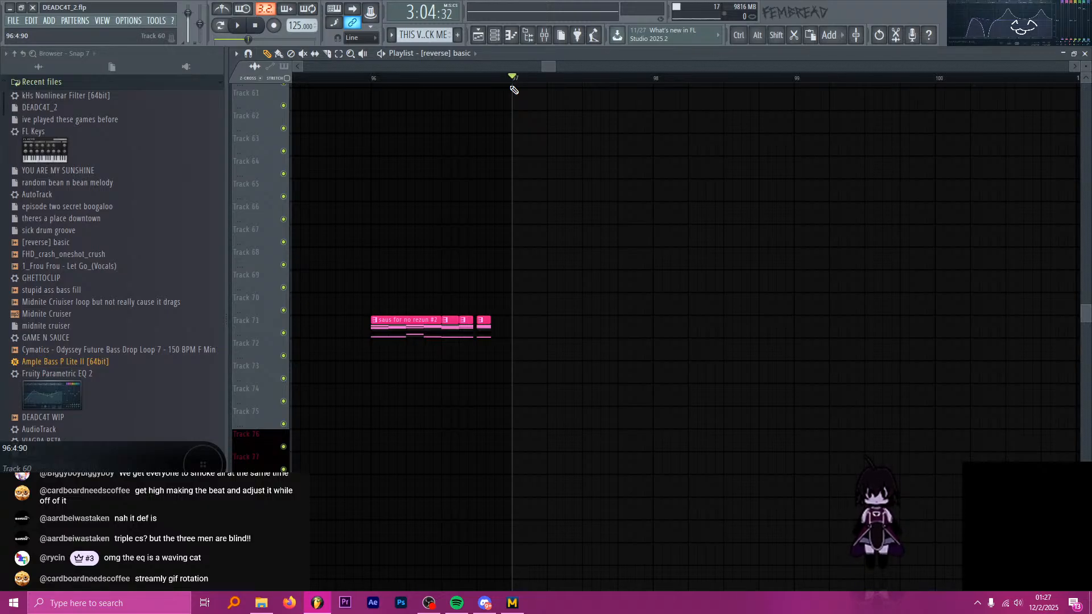
Open the SAWBASS PATCH FOR HALF 2 OF DROP 2 OR WHATEVER clip at bar 97 in the piano roll.
{"action": "scroll", "coordinate": [496, 146], "scroll_direction": "up", "scroll_amount": 5}
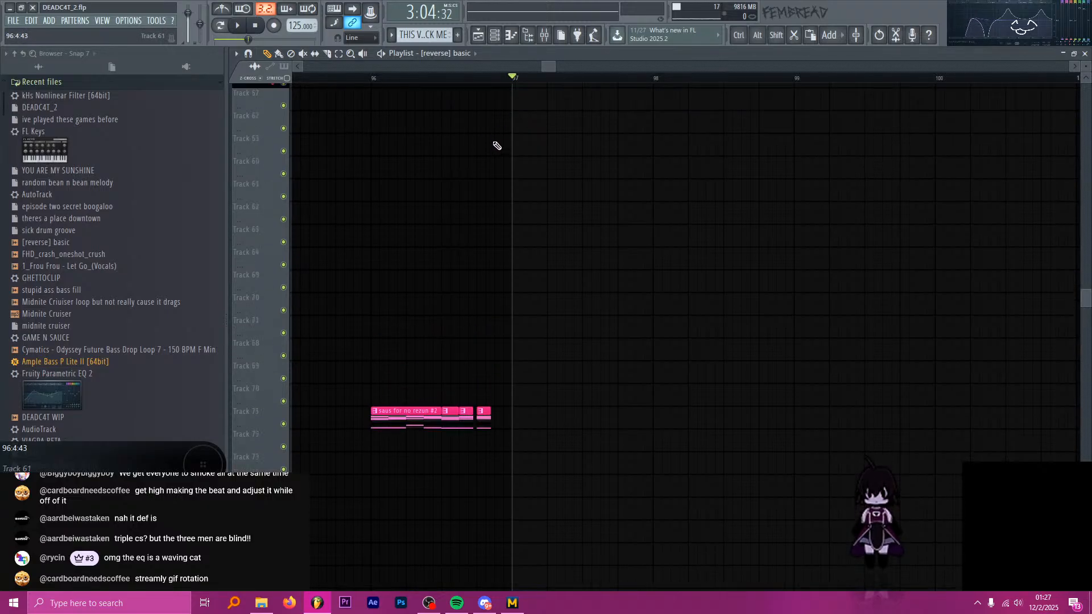
{"action": "scroll", "coordinate": [496, 146], "scroll_direction": "up", "scroll_amount": 5}
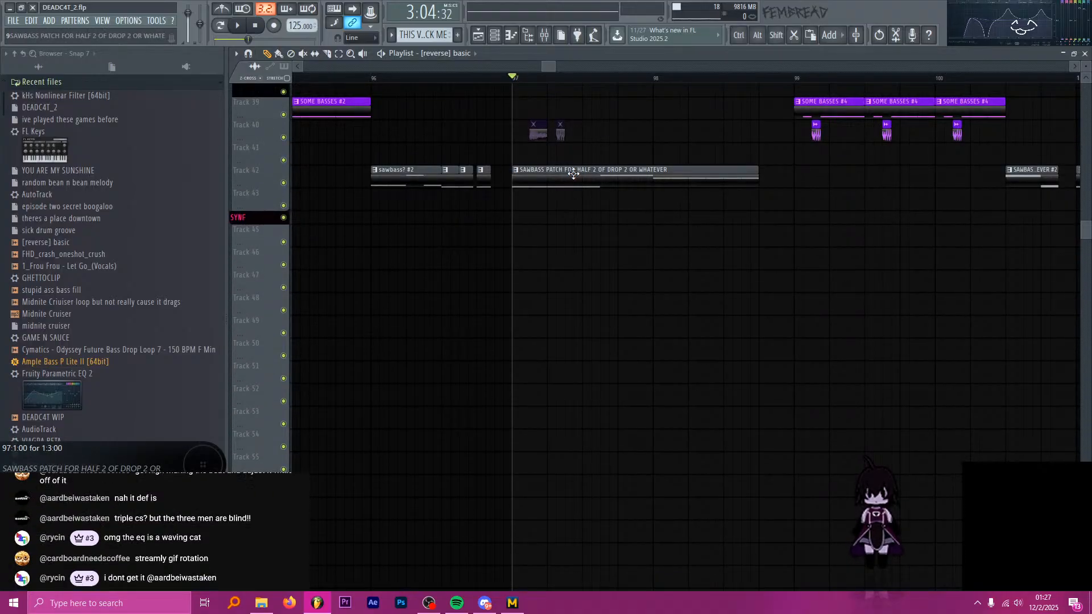
{"action": "scroll", "coordinate": [568, 174], "scroll_direction": "up", "scroll_amount": 2}
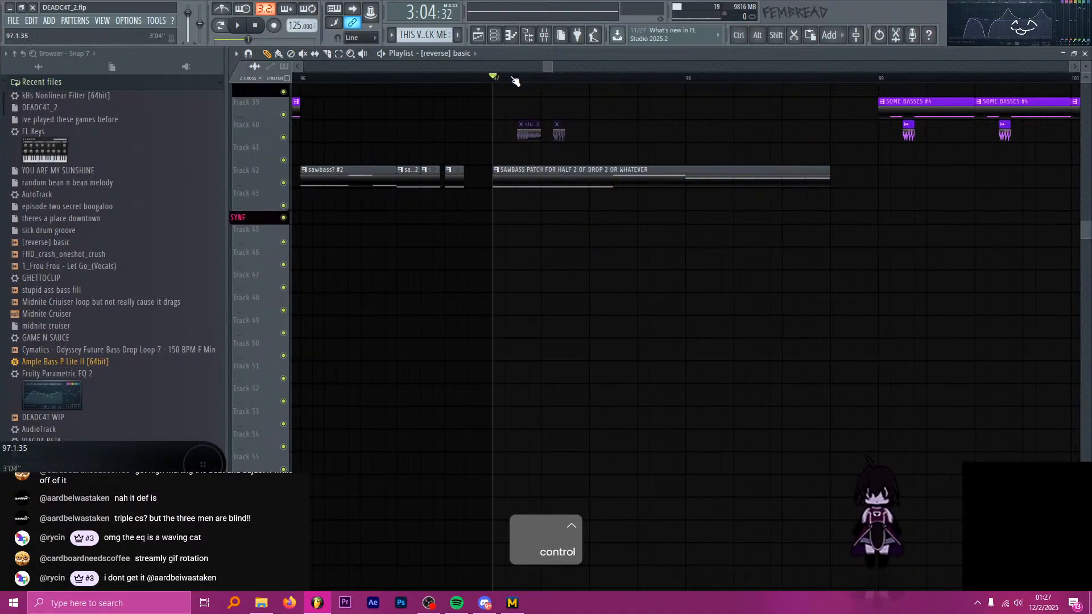
{"action": "double_click", "coordinate": [536, 182]}
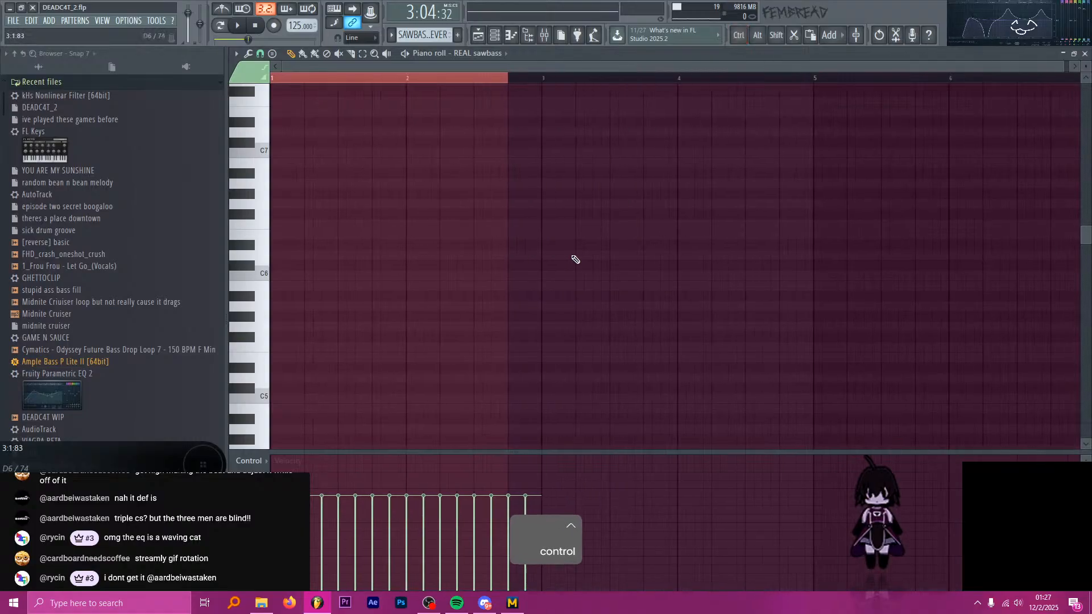
Try raising the third A#2 note of the sawbass pattern by one octave, play it briefly, and lower it again.
{"action": "scroll", "coordinate": [468, 248], "scroll_direction": "down", "scroll_amount": 8}
{"action": "scroll", "coordinate": [362, 303], "scroll_direction": "up", "scroll_amount": 2}
{"action": "left_click_drag", "start_coordinate": [358, 301], "coordinate": [365, 248]}
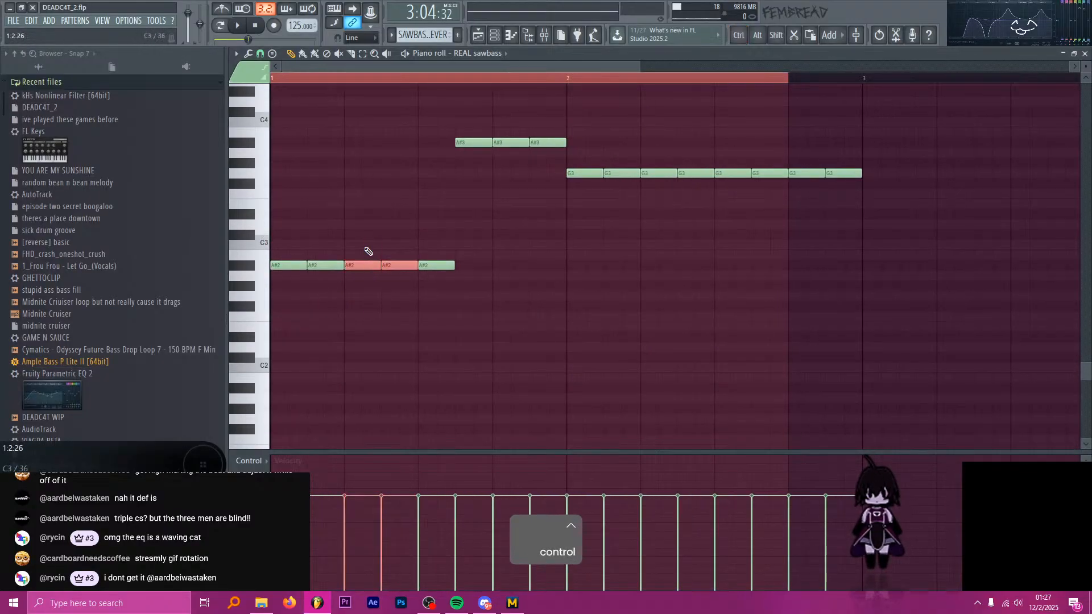
{"action": "left_click_drag", "start_coordinate": [367, 307], "coordinate": [355, 250]}
{"action": "key", "text": "ctrl+Up"}
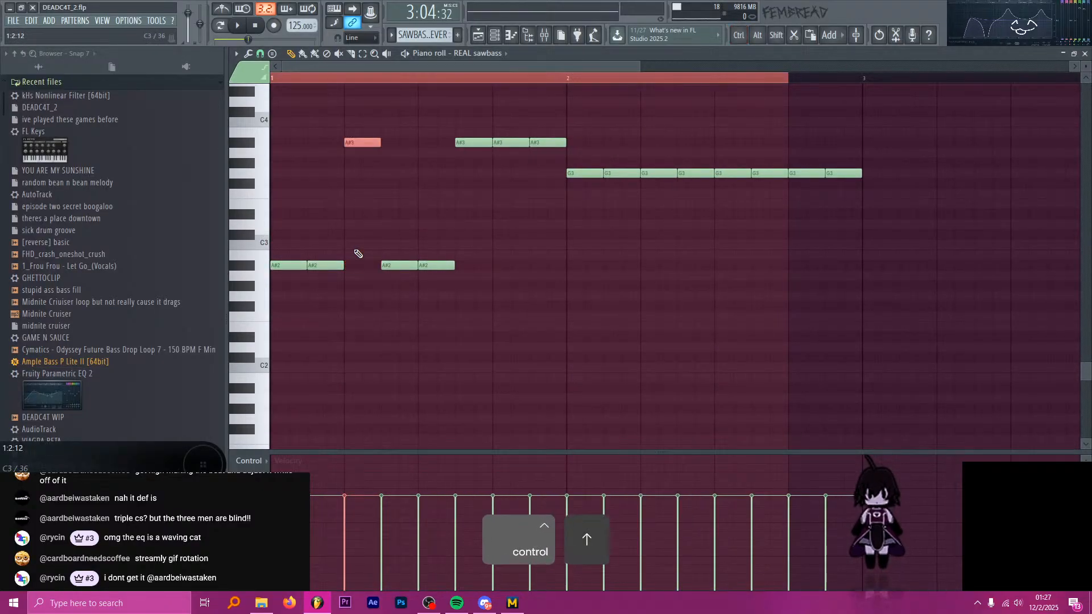
{"action": "key", "text": "space"}
{"action": "key", "text": "space"}
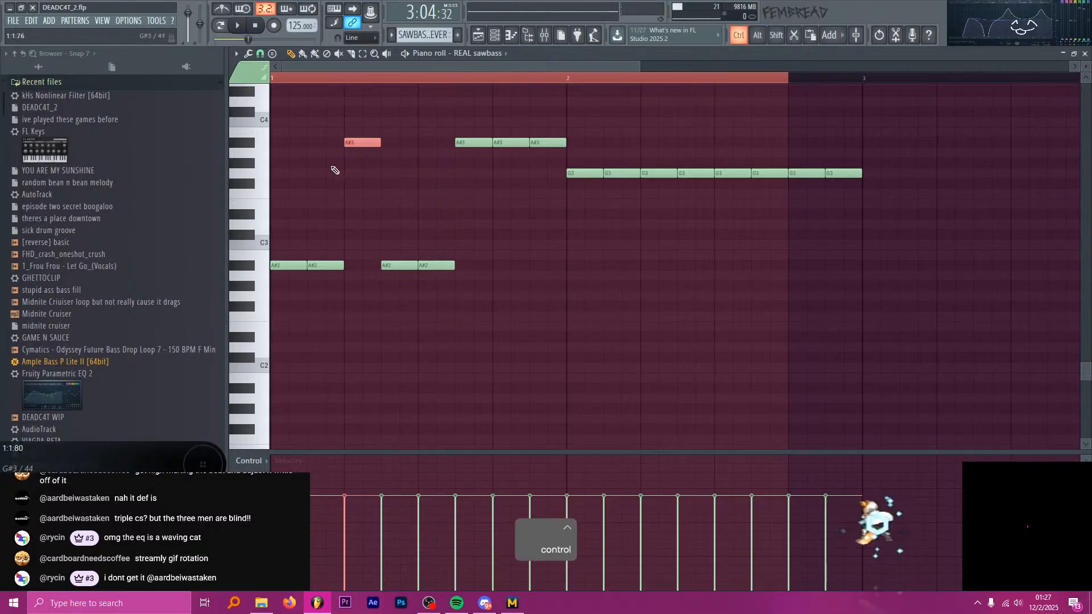
{"action": "key", "text": "ctrl+Down"}
Delete the third A#2 note, play the start of the sawbass pattern, and delete the third G3 note in bar 2.
{"action": "right_click", "coordinate": [364, 266]}
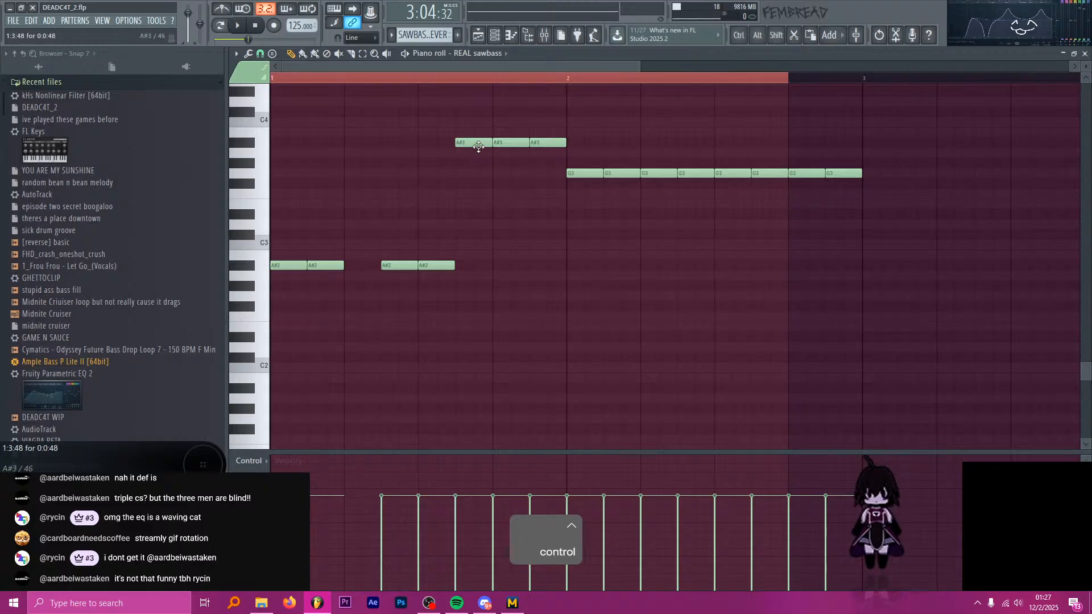
{"action": "key", "text": "alt+Tab"}
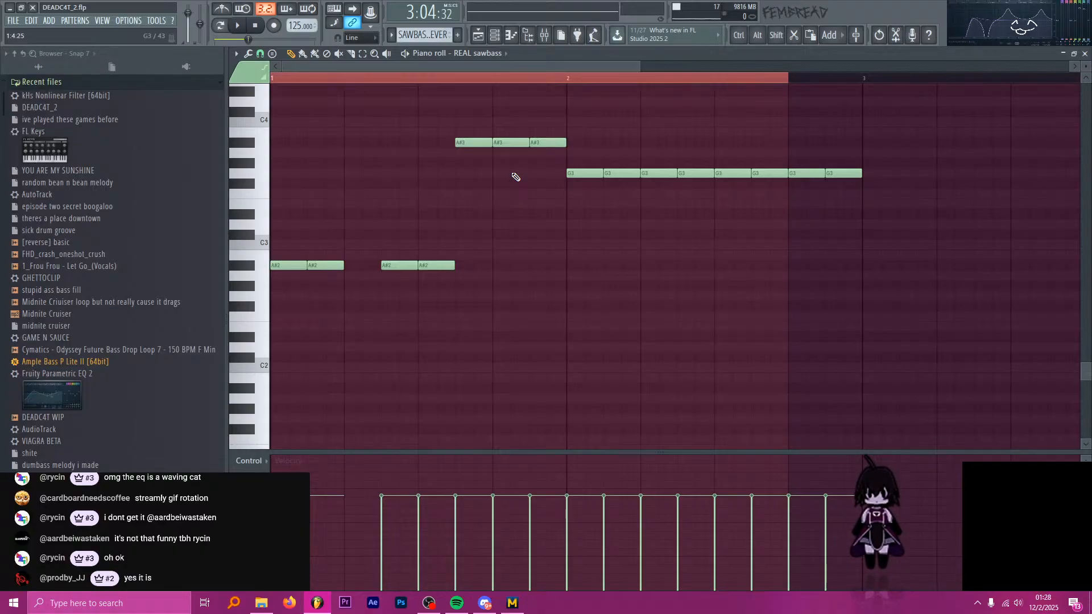
{"action": "key", "text": "alt+Tab"}
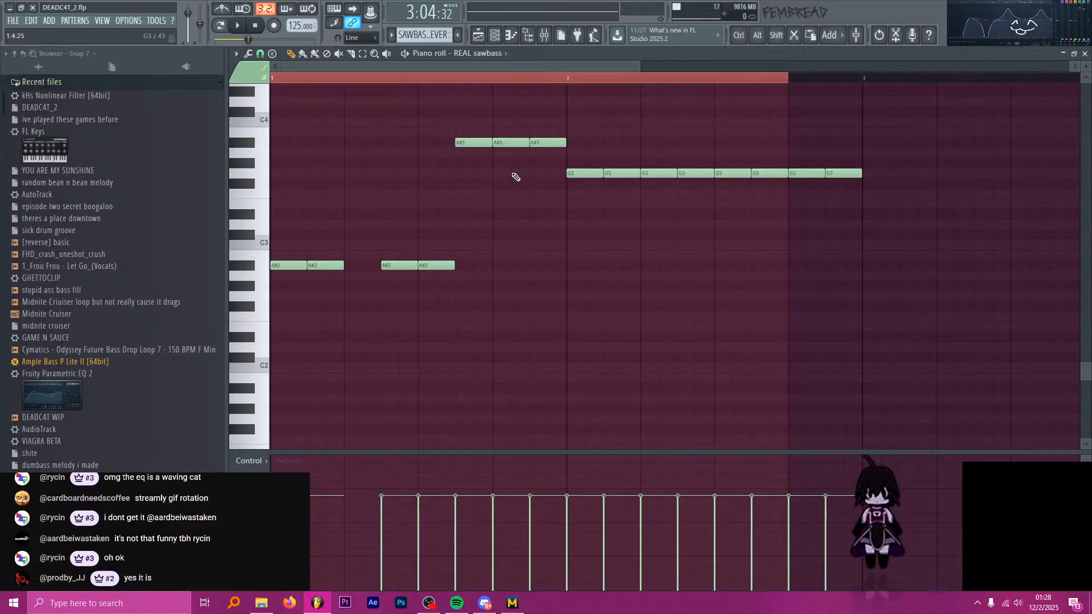
{"action": "key", "text": "space"}
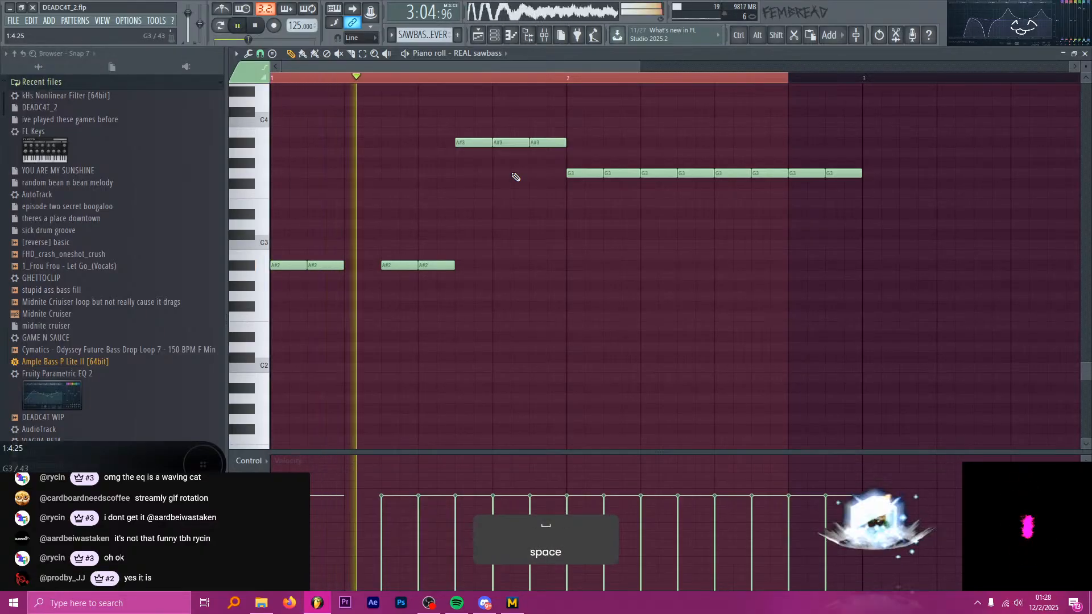
{"action": "key", "text": "space"}
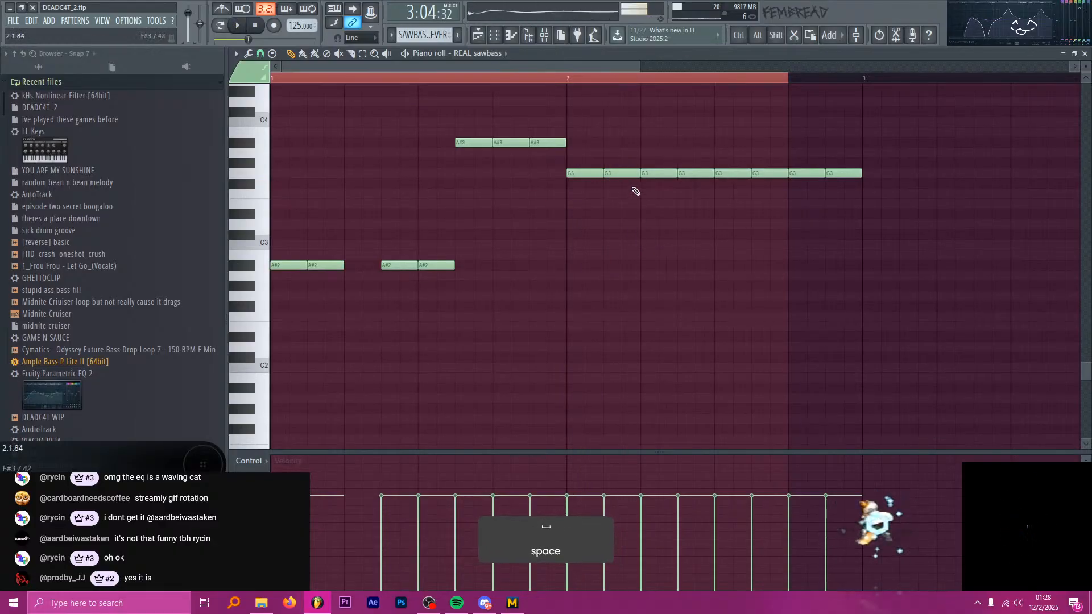
{"action": "right_click", "coordinate": [658, 172]}
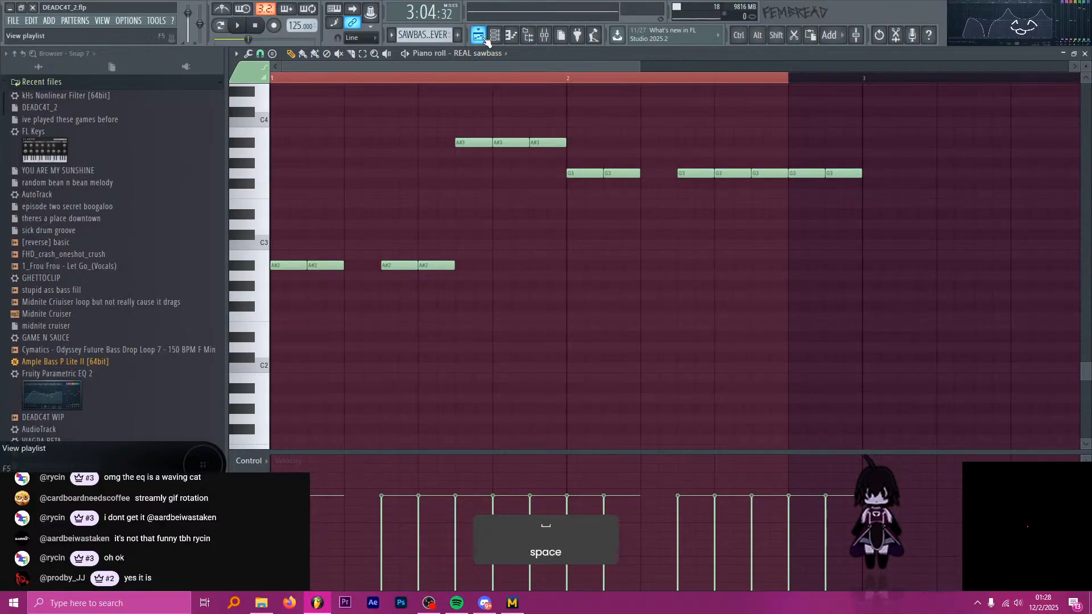
Play from bar 97, return to the playlist, and examine the bass clips between bars 96 and 105 during playback.
{"action": "key", "text": "space"}
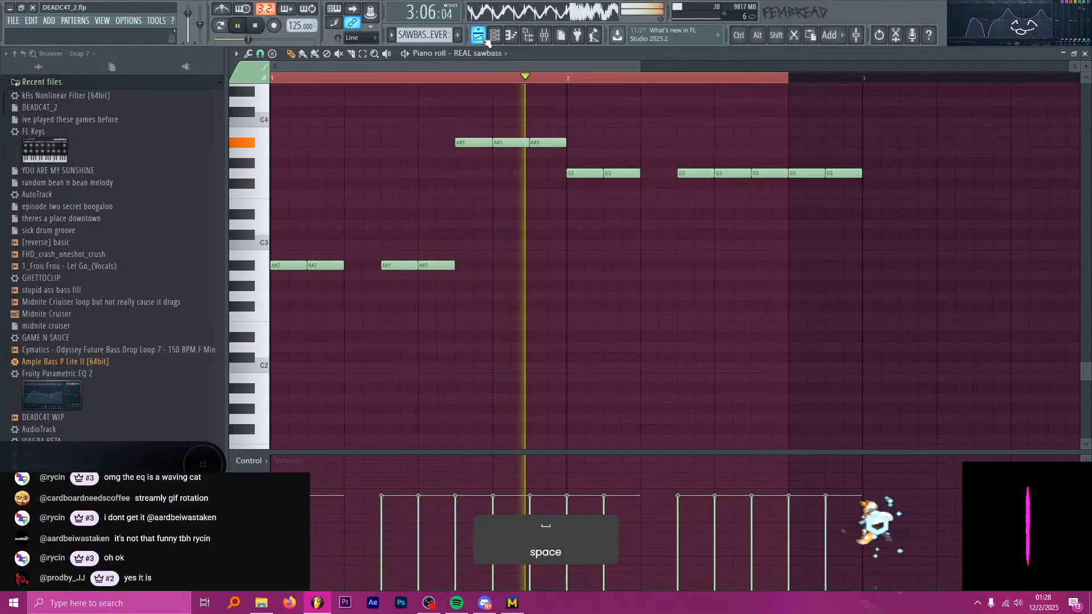
{"action": "left_click", "coordinate": [487, 35]}
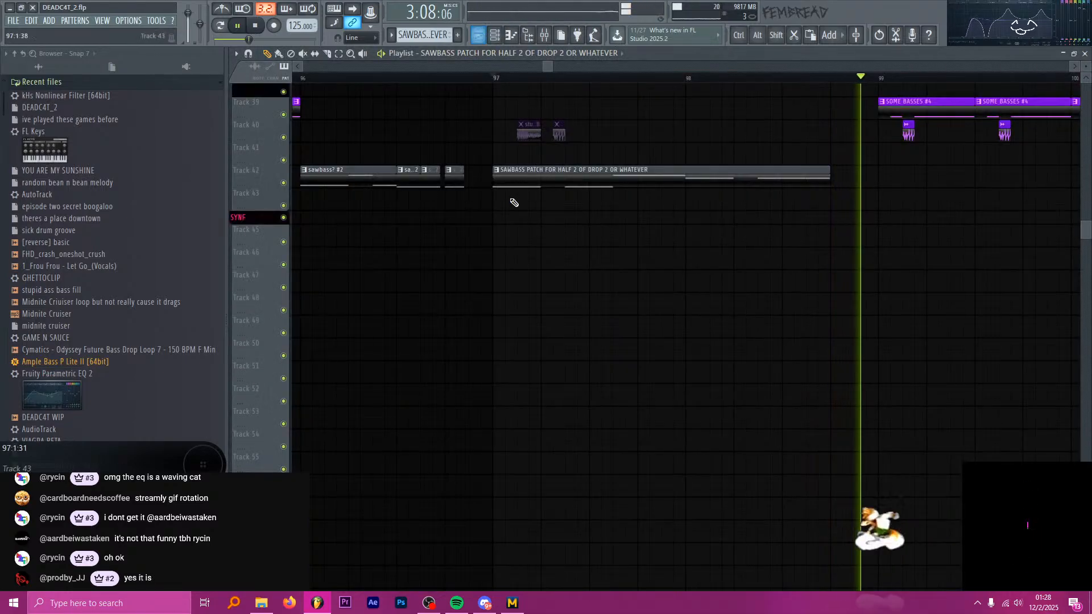
{"action": "key", "text": "ctrl"}
{"action": "scroll", "coordinate": [619, 195], "scroll_direction": "up", "scroll_amount": 3}
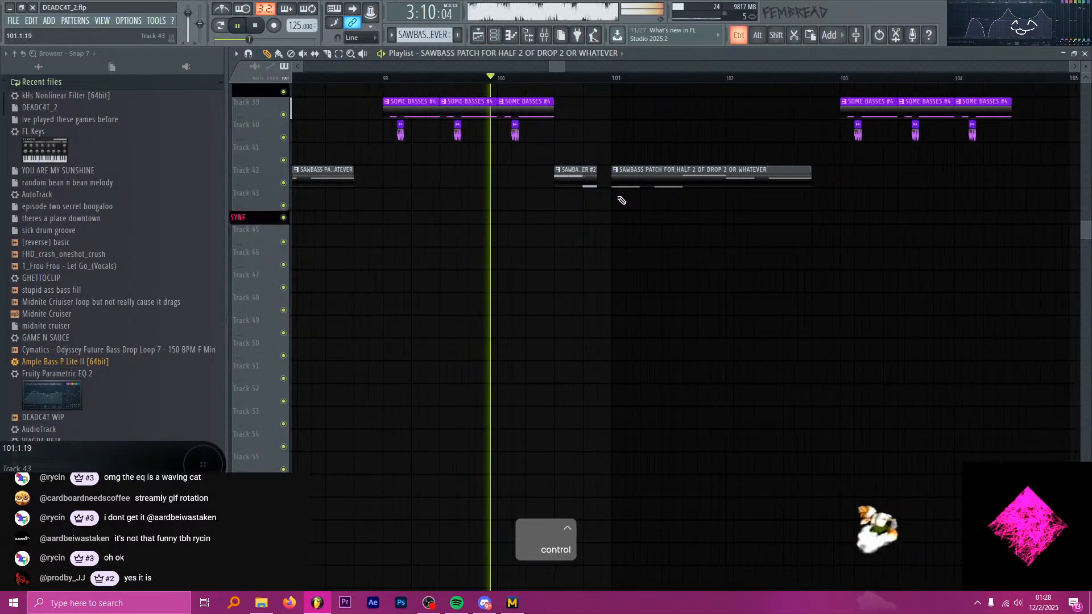
{"action": "scroll", "coordinate": [512, 178], "scroll_direction": "down", "scroll_amount": 4}
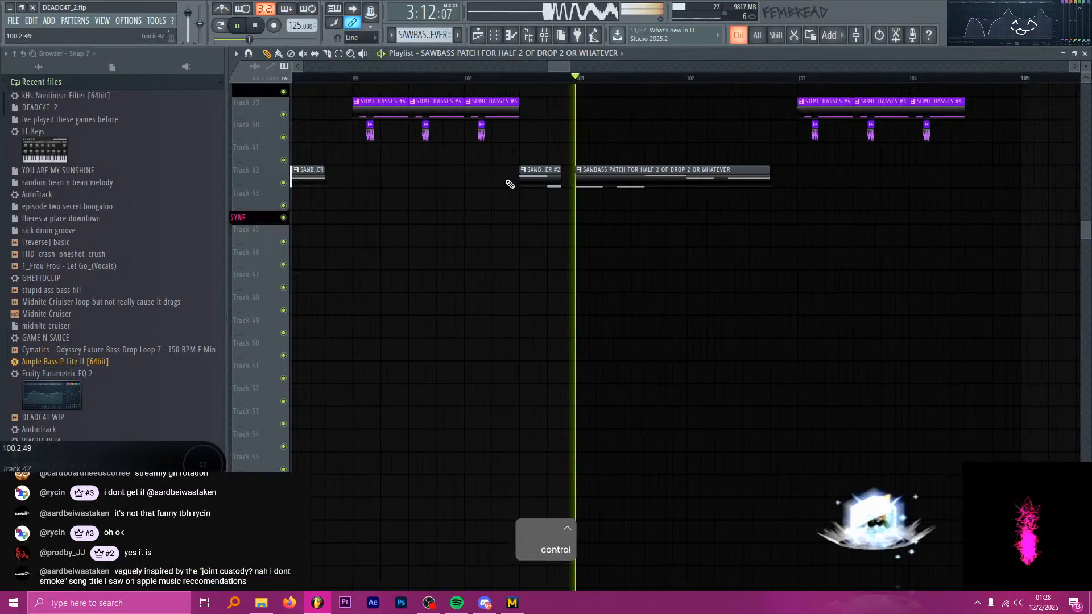
{"action": "scroll", "coordinate": [385, 108], "scroll_direction": "up", "scroll_amount": 5}
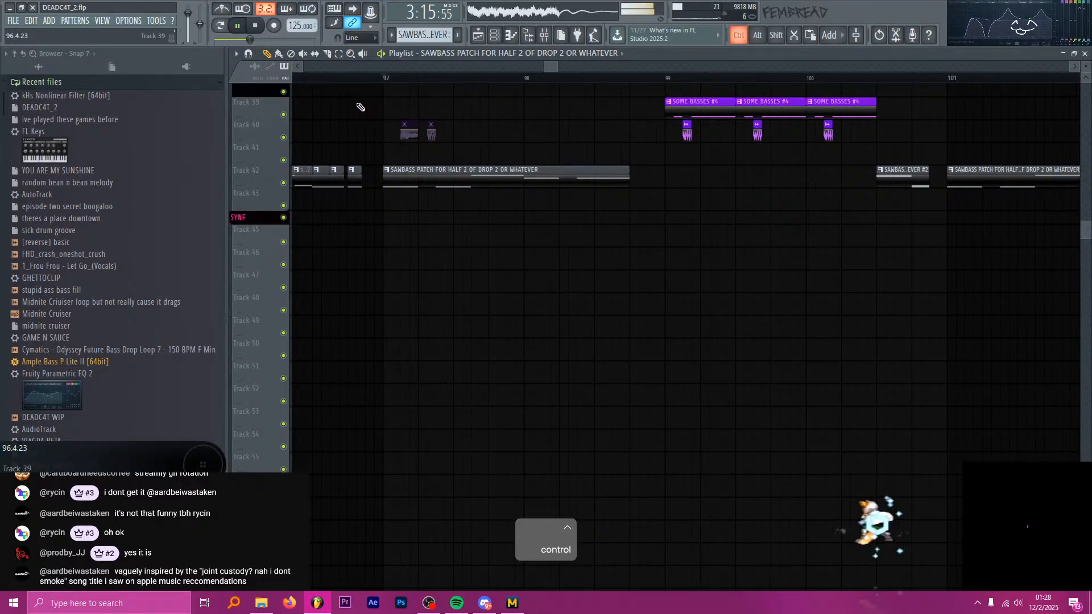
Stop playback, find the saus for no rezun #2 clips at bar 96 on Track 71, and select that pattern.
{"action": "key", "text": "space"}
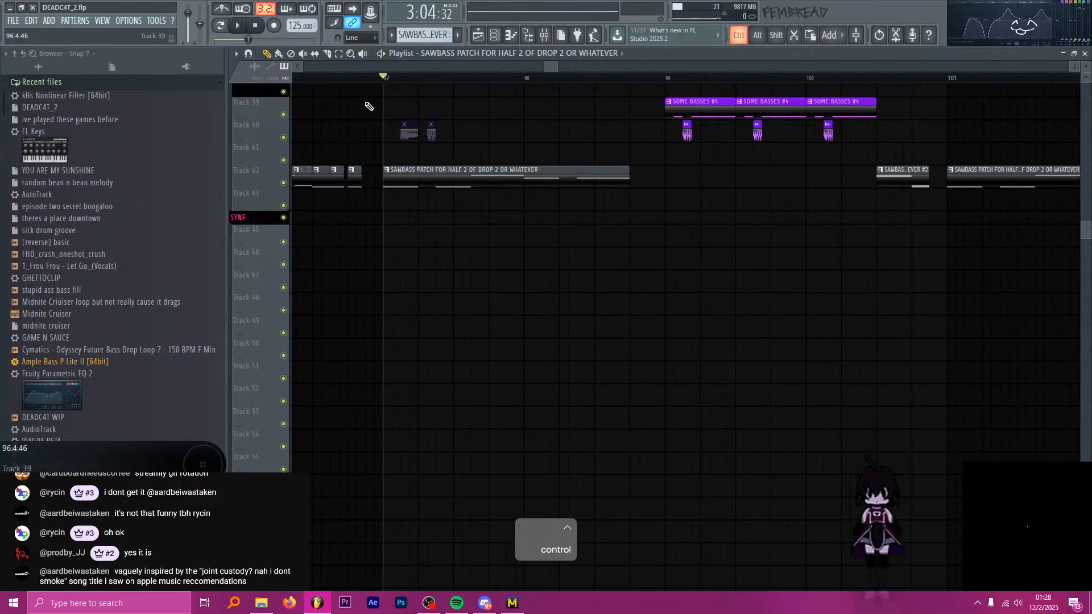
{"action": "scroll", "coordinate": [367, 108], "scroll_direction": "up", "scroll_amount": 2}
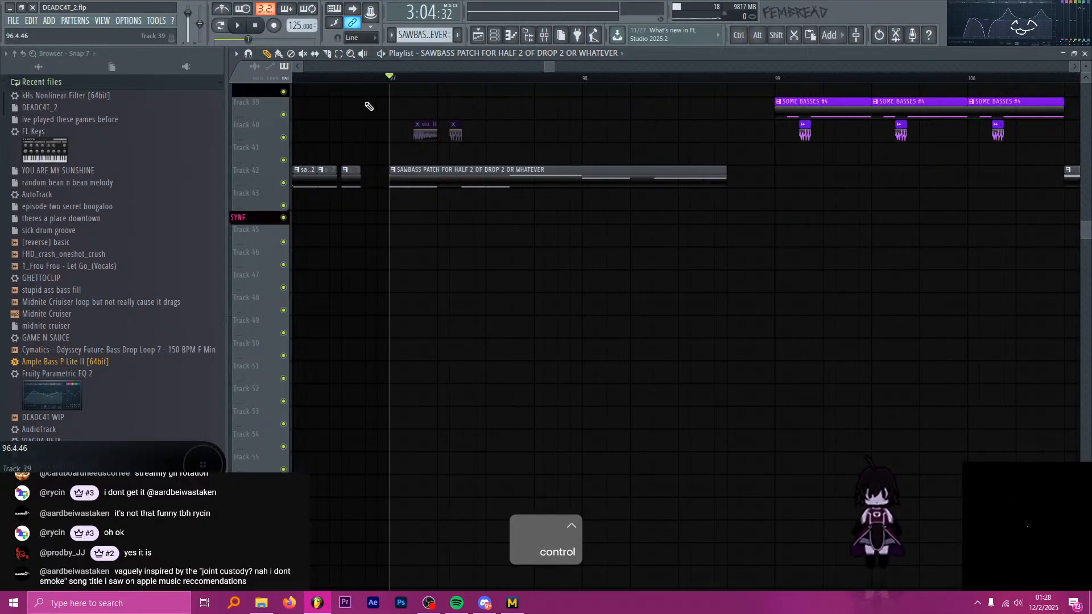
{"action": "scroll", "coordinate": [535, 184], "scroll_direction": "down", "scroll_amount": 6}
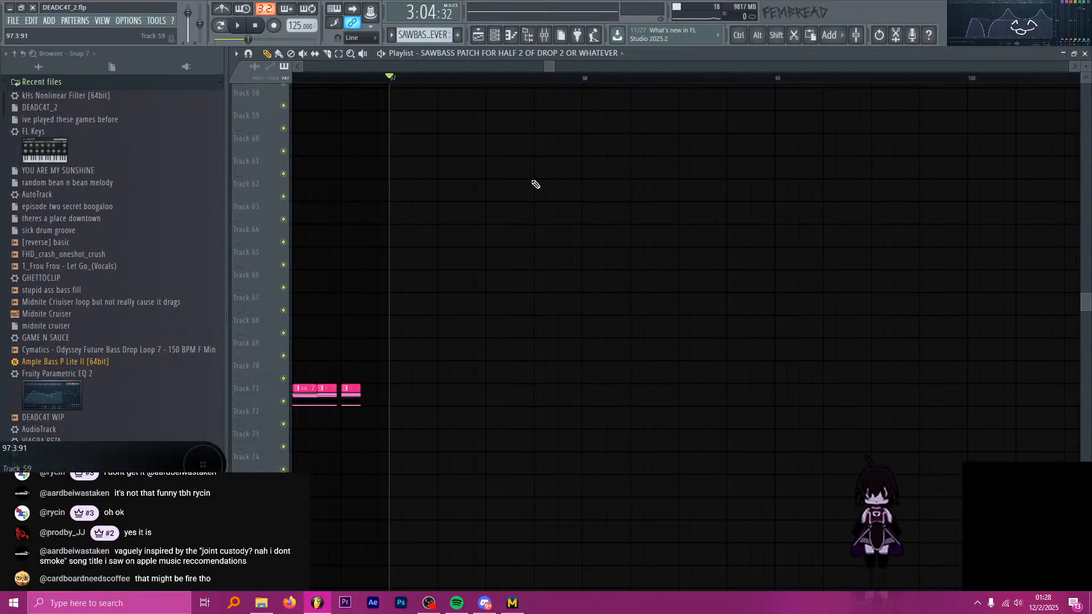
{"action": "scroll", "coordinate": [534, 184], "scroll_direction": "down", "scroll_amount": 3}
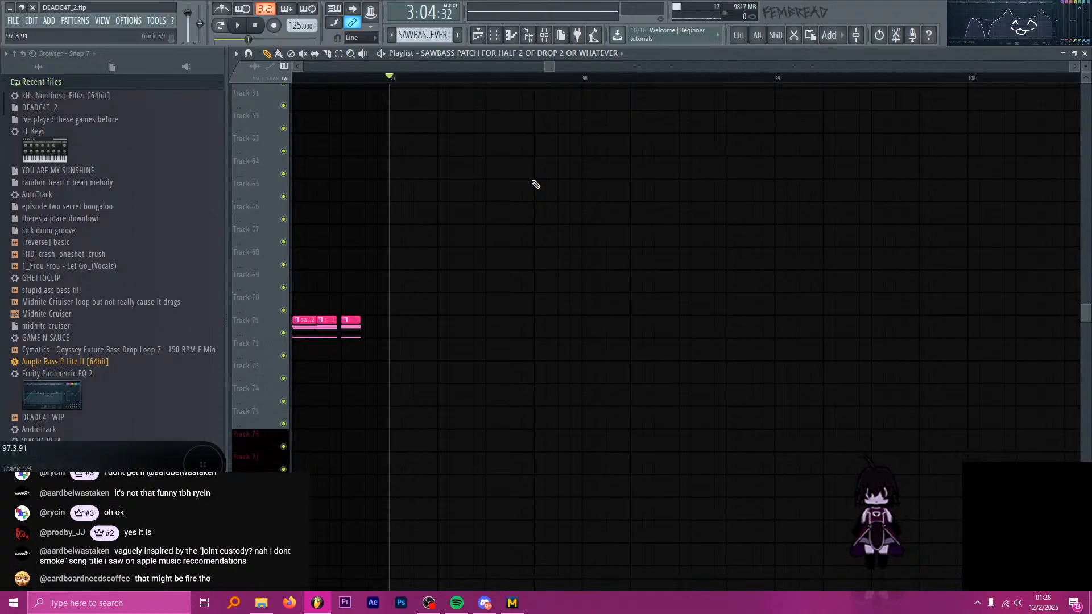
{"action": "scroll", "coordinate": [508, 254], "scroll_direction": "down", "scroll_amount": 3, "text": "ctrl"}
{"action": "scroll", "coordinate": [438, 301], "scroll_direction": "down", "scroll_amount": 3}
{"action": "scroll", "coordinate": [426, 299], "scroll_direction": "up", "scroll_amount": 2, "text": "ctrl"}
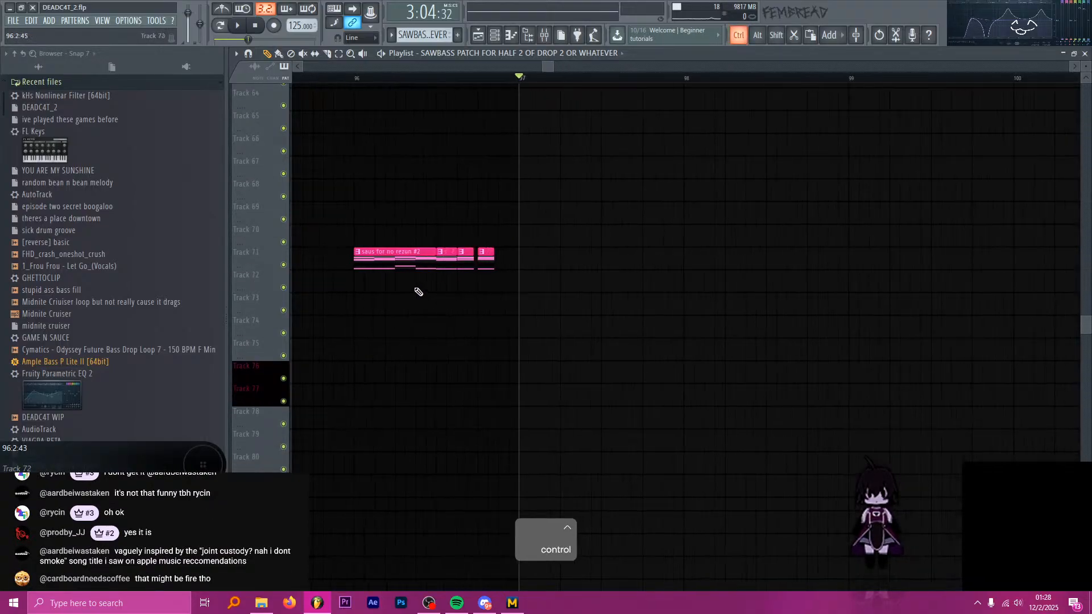
{"action": "left_click", "coordinate": [394, 267]}
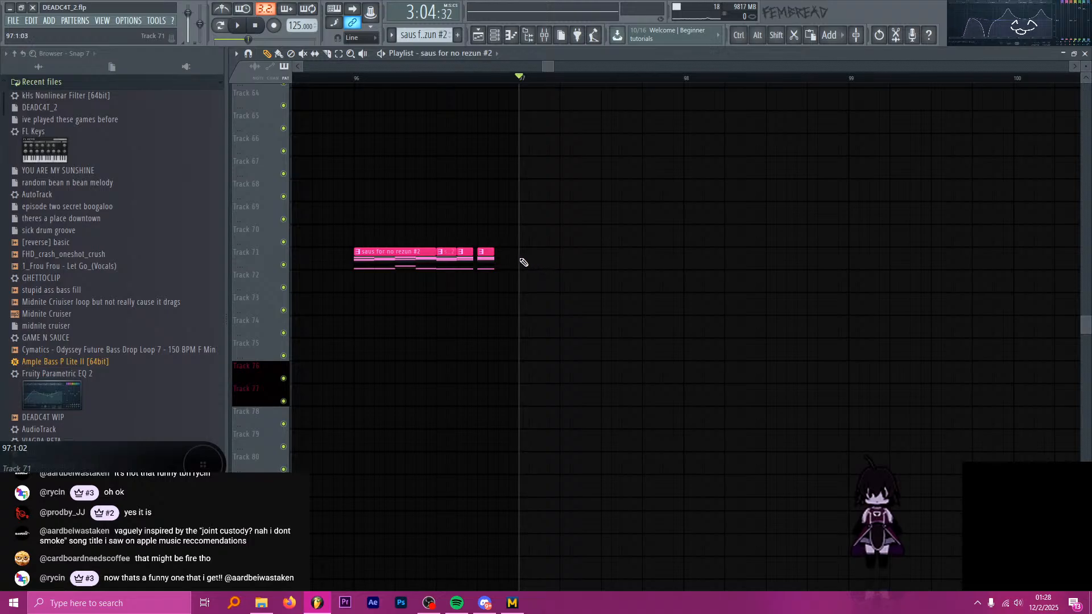
Play briefly from bar 96 and inspect the FILTA SWEEPZ equalizer on mixer Insert 25.
{"action": "scroll", "coordinate": [521, 262], "scroll_direction": "down", "scroll_amount": 5}
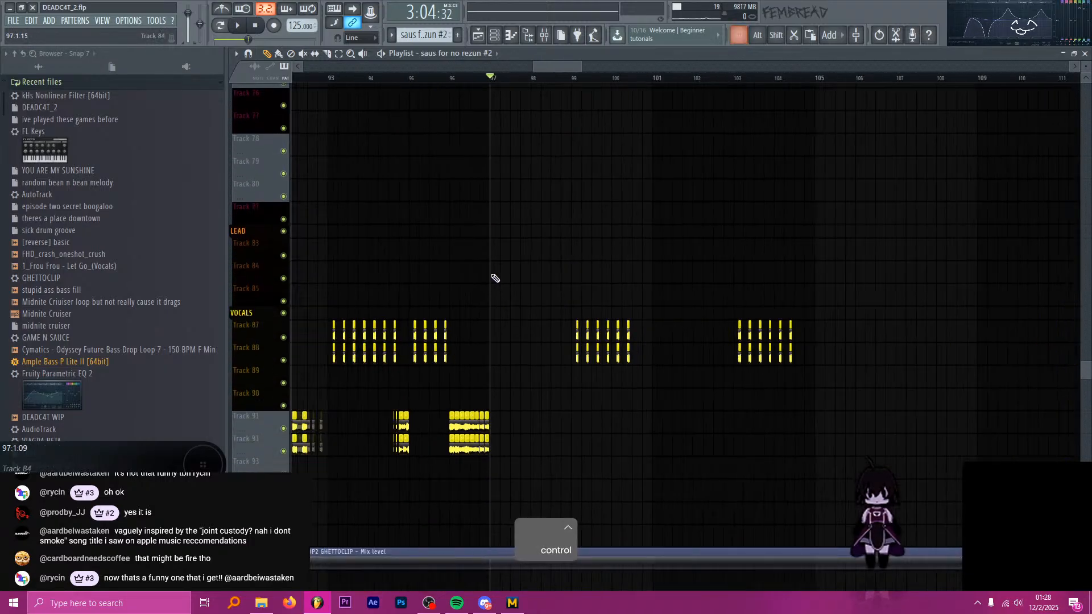
{"action": "scroll", "coordinate": [473, 170], "scroll_direction": "up", "scroll_amount": 10}
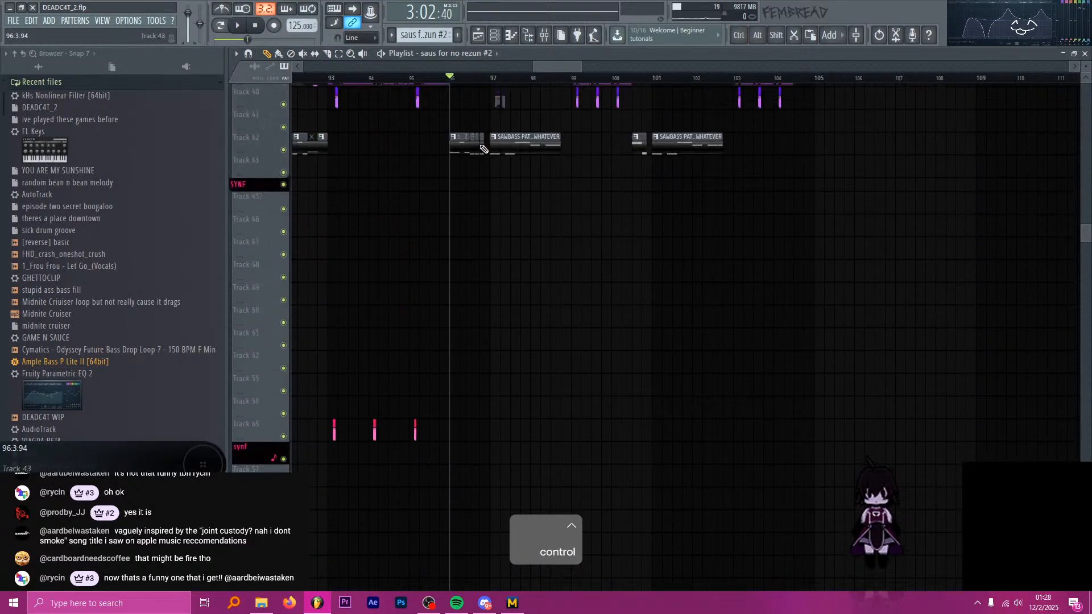
{"action": "scroll", "coordinate": [483, 171], "scroll_direction": "up", "scroll_amount": 8}
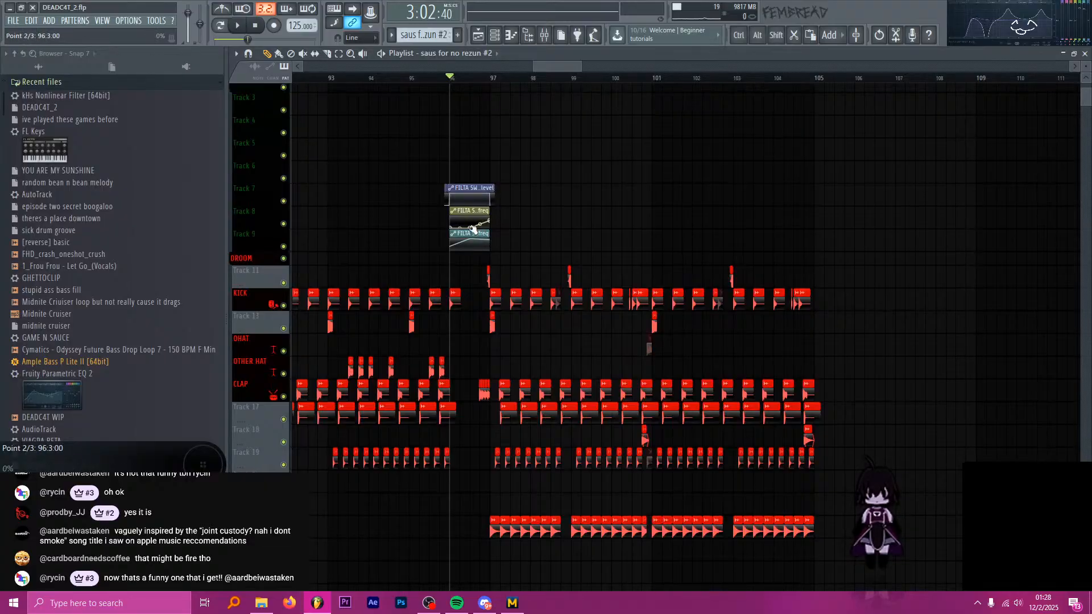
{"action": "scroll", "coordinate": [480, 244], "scroll_direction": "down", "scroll_amount": 7}
{"action": "scroll", "coordinate": [494, 267], "scroll_direction": "down", "scroll_amount": 13}
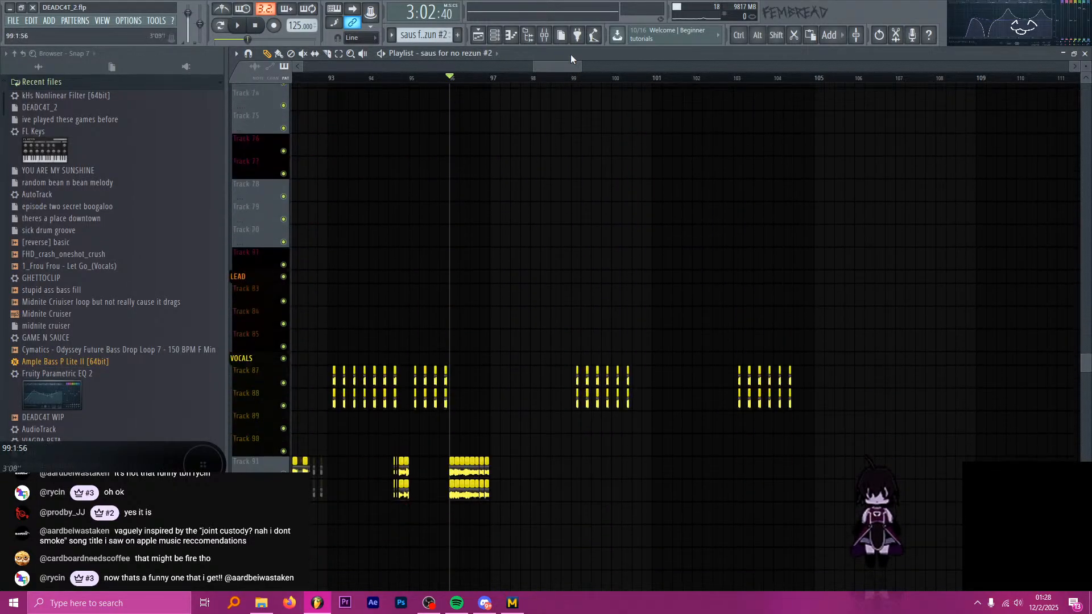
{"action": "left_click", "coordinate": [545, 35]}
{"action": "key", "text": "space"}
{"action": "left_click", "coordinate": [490, 339]}
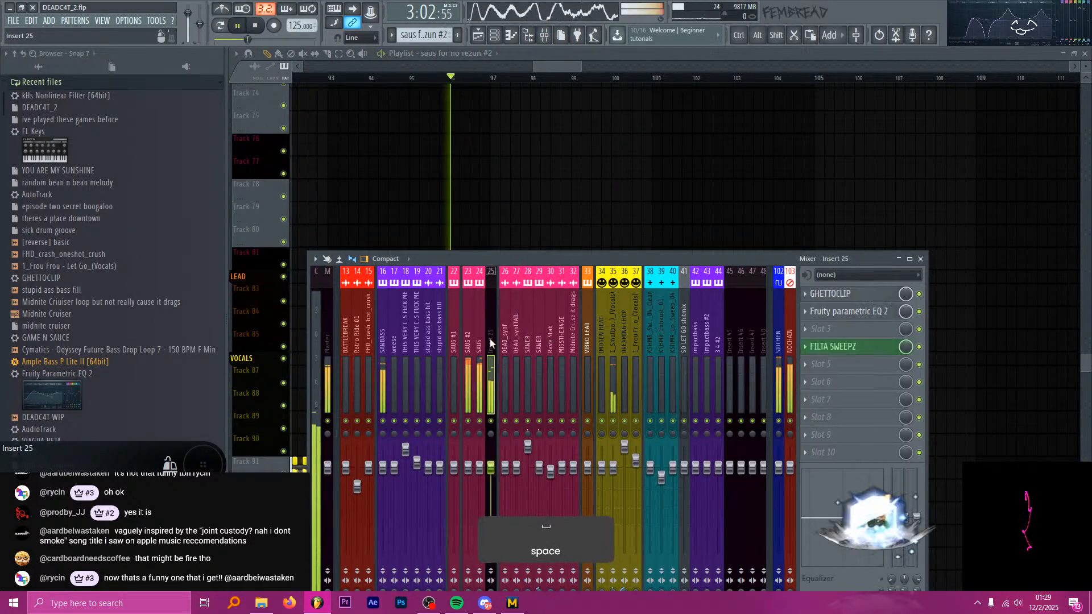
{"action": "left_click", "coordinate": [847, 347]}
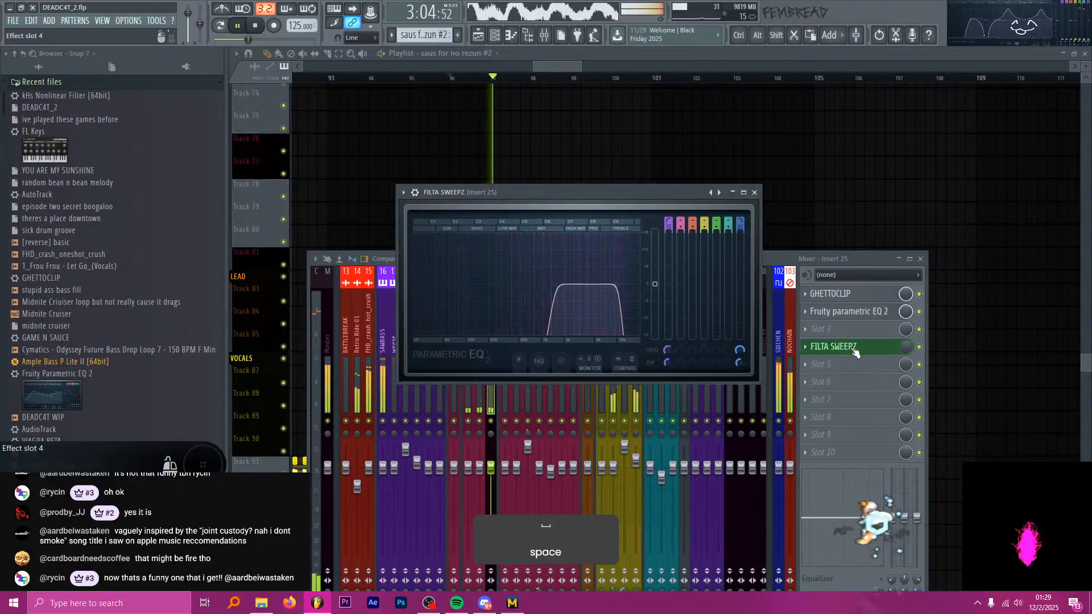
{"action": "key", "text": "space"}
{"action": "left_click", "coordinate": [853, 347]}
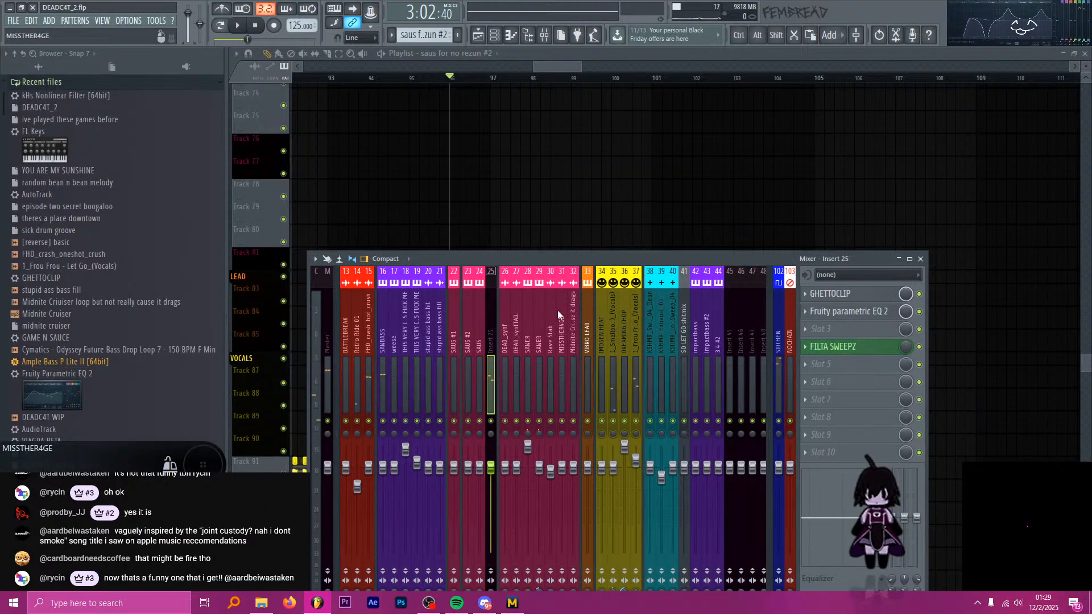
{"action": "left_click", "coordinate": [853, 347]}
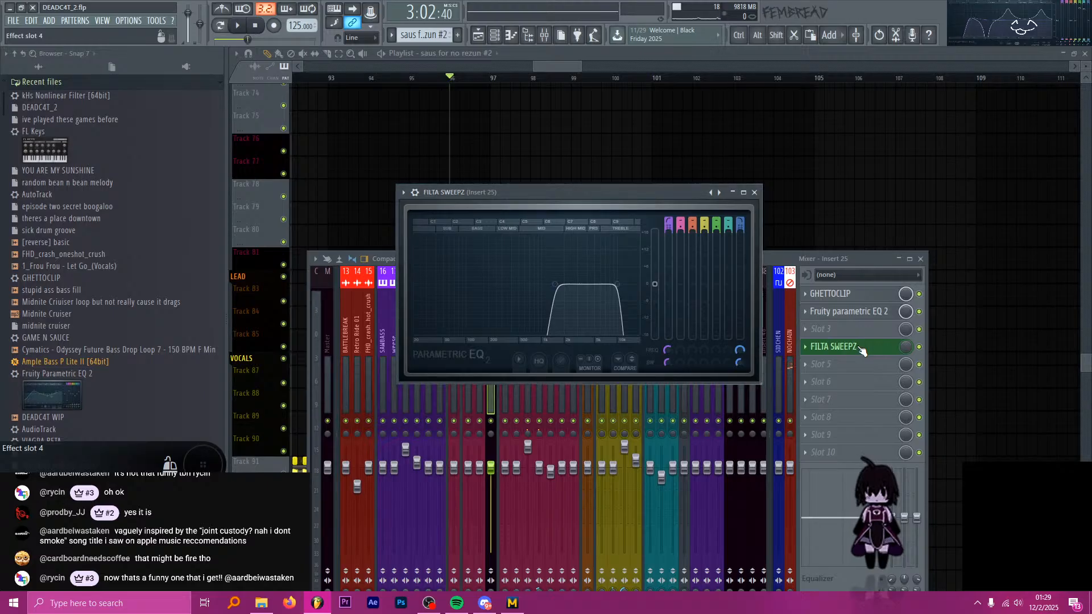
{"action": "left_click", "coordinate": [853, 347]}
Inspect the Fruity parametric EQ 2 on the SAWBASS mixer track and close the mixer.
{"action": "left_click", "coordinate": [477, 340]}
{"action": "left_click_drag", "start_coordinate": [477, 336], "coordinate": [385, 327]}
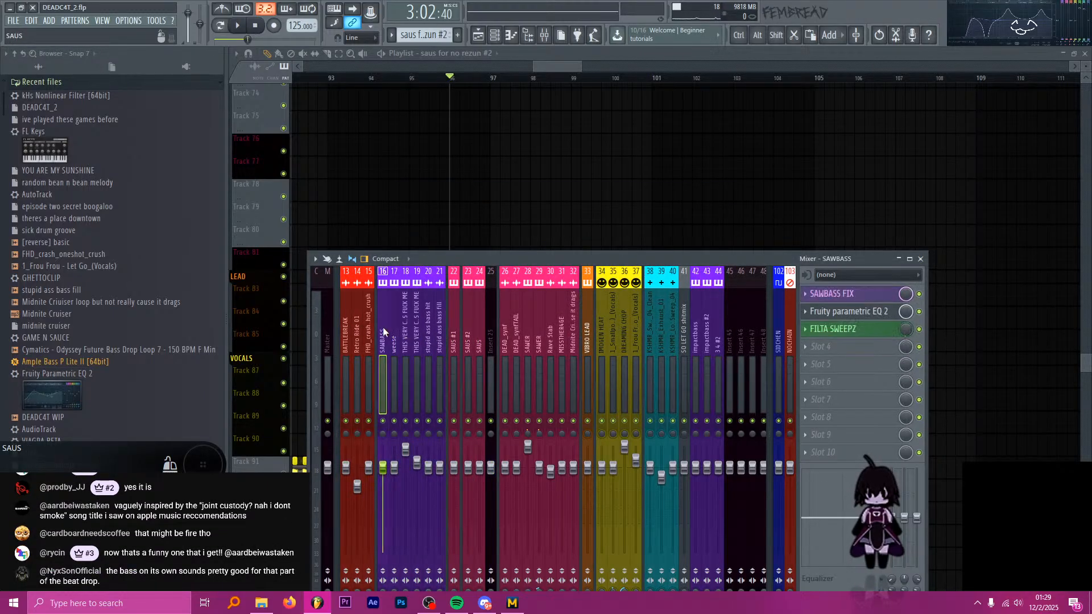
{"action": "left_click", "coordinate": [842, 329]}
{"action": "left_click", "coordinate": [842, 311]}
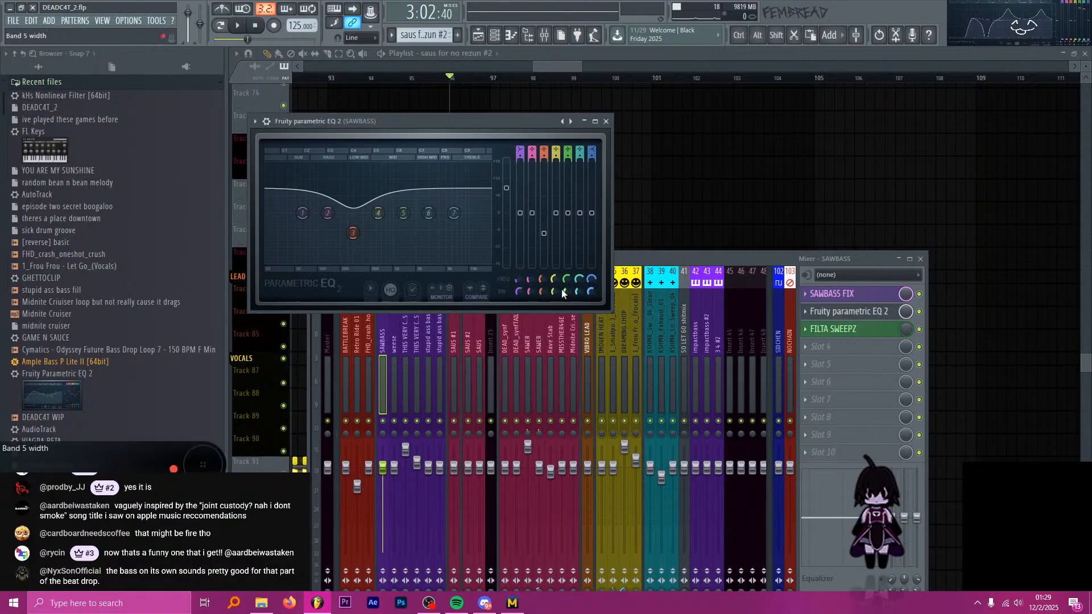
{"action": "left_click", "coordinate": [606, 122]}
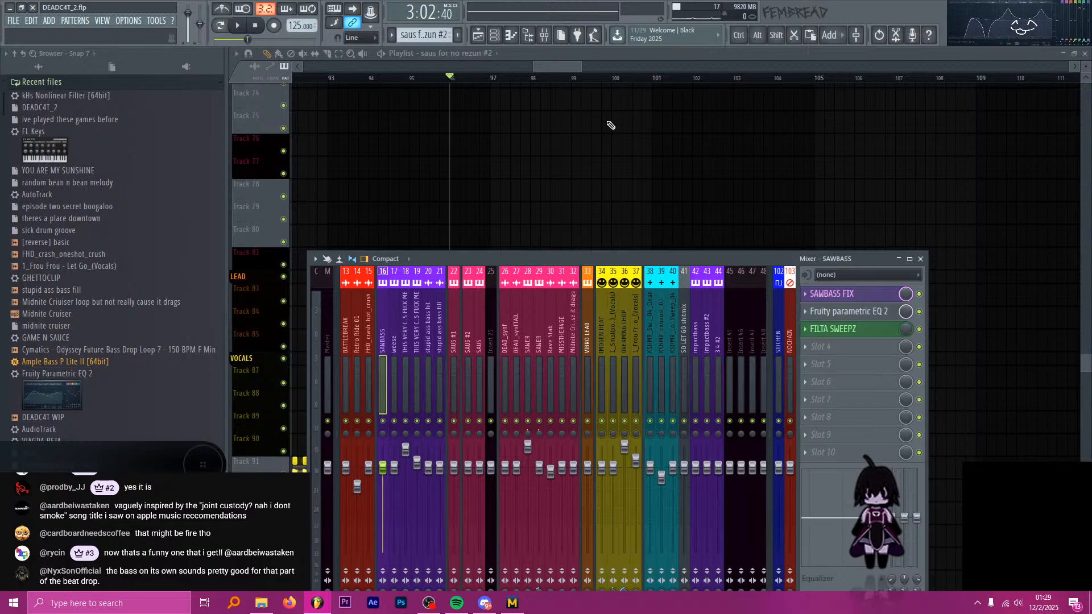
{"action": "key", "text": "F9"}
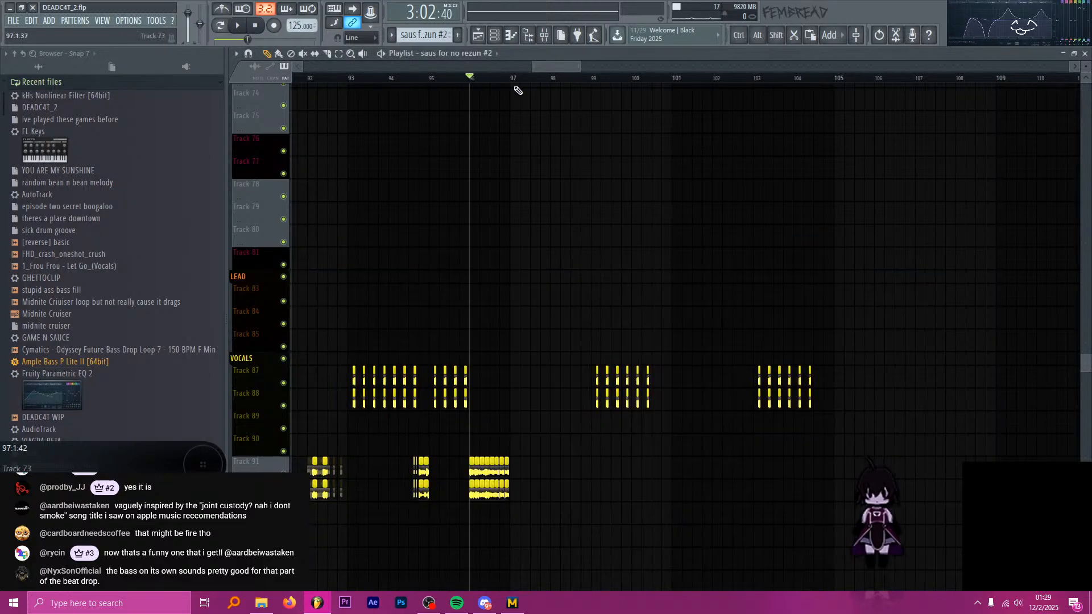
Move the playhead to bar 97 and examine the bass, synth and vocal clips around it across the playlist tracks.
{"action": "left_click", "coordinate": [521, 78]}
{"action": "left_click_drag", "start_coordinate": [520, 78], "coordinate": [508, 86]}
{"action": "scroll", "coordinate": [575, 228], "scroll_direction": "down", "scroll_amount": 8}
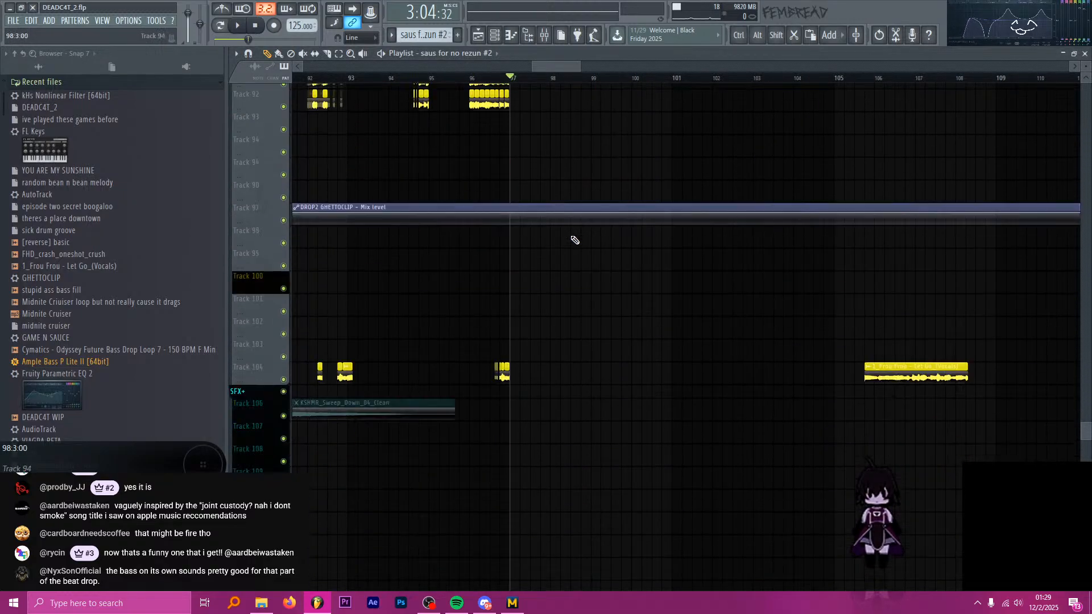
{"action": "scroll", "coordinate": [566, 284], "scroll_direction": "up", "scroll_amount": 13}
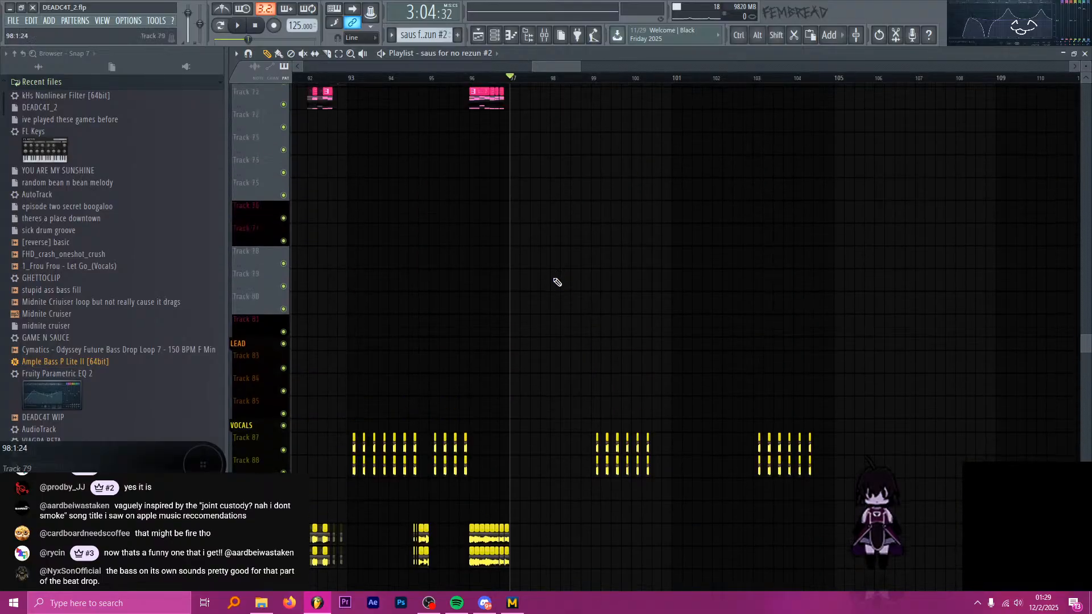
{"action": "scroll", "coordinate": [568, 307], "scroll_direction": "up", "scroll_amount": 6}
{"action": "scroll", "coordinate": [587, 318], "scroll_direction": "down", "scroll_amount": 7}
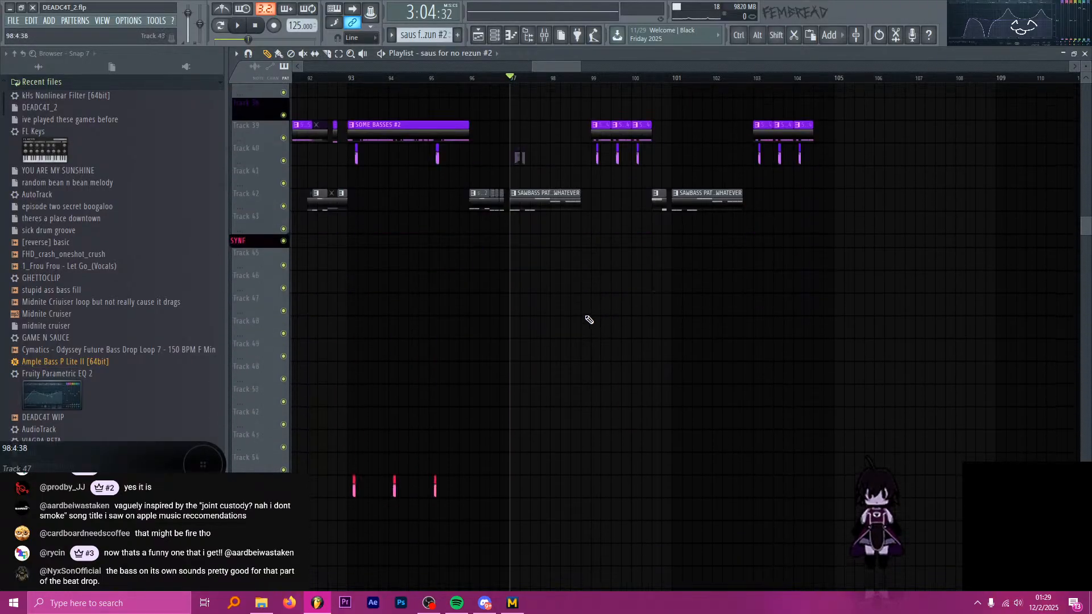
{"action": "scroll", "coordinate": [578, 316], "scroll_direction": "down", "scroll_amount": 3}
{"action": "scroll", "coordinate": [544, 271], "scroll_direction": "up", "scroll_amount": 7}
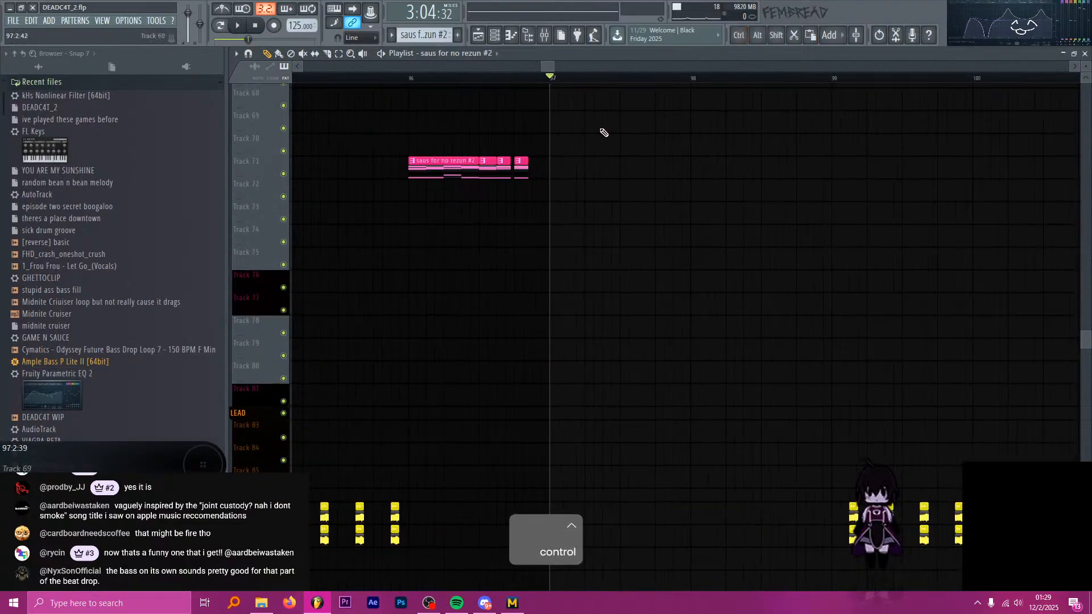
{"action": "scroll", "coordinate": [575, 158], "scroll_direction": "down", "scroll_amount": 2}
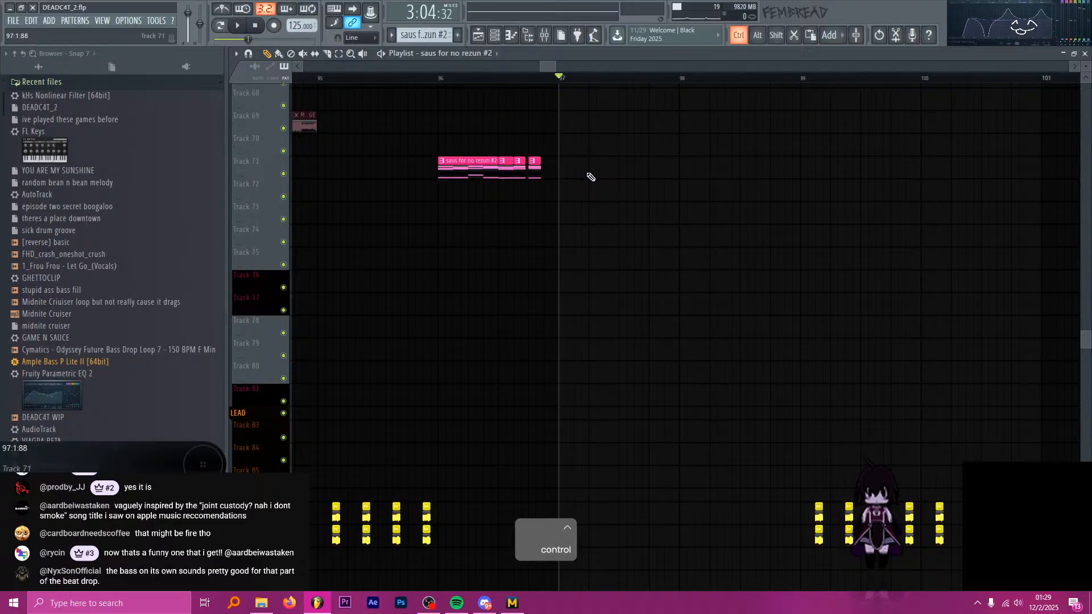
{"action": "scroll", "coordinate": [589, 176], "scroll_direction": "up", "scroll_amount": 2}
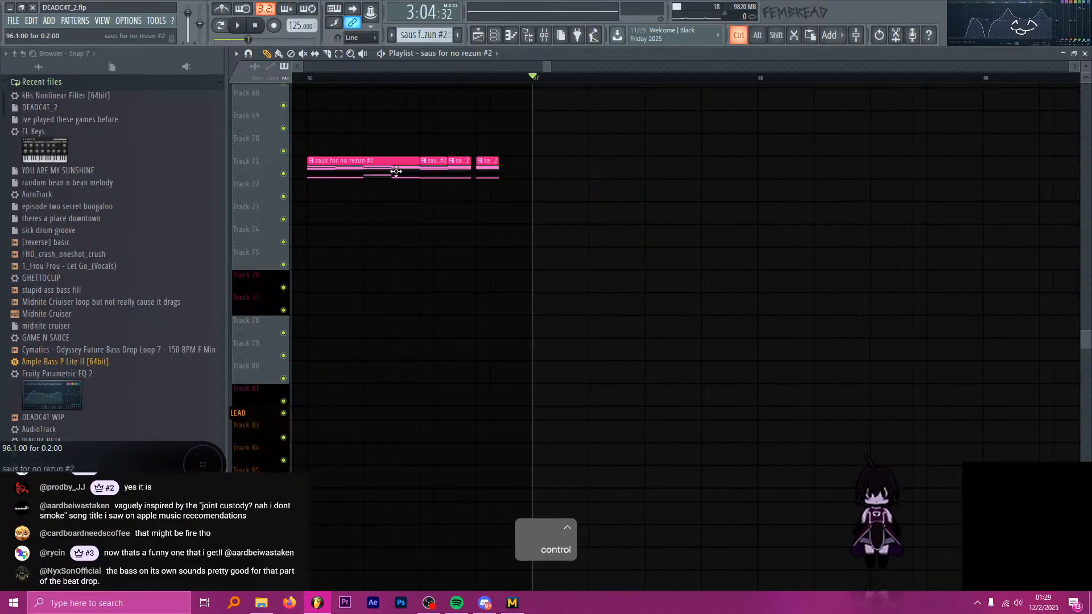
Play the saus for no rezun clips briefly from bar 92.
{"action": "scroll", "coordinate": [463, 199], "scroll_direction": "down", "scroll_amount": 4}
{"action": "scroll", "coordinate": [390, 165], "scroll_direction": "up", "scroll_amount": 4}
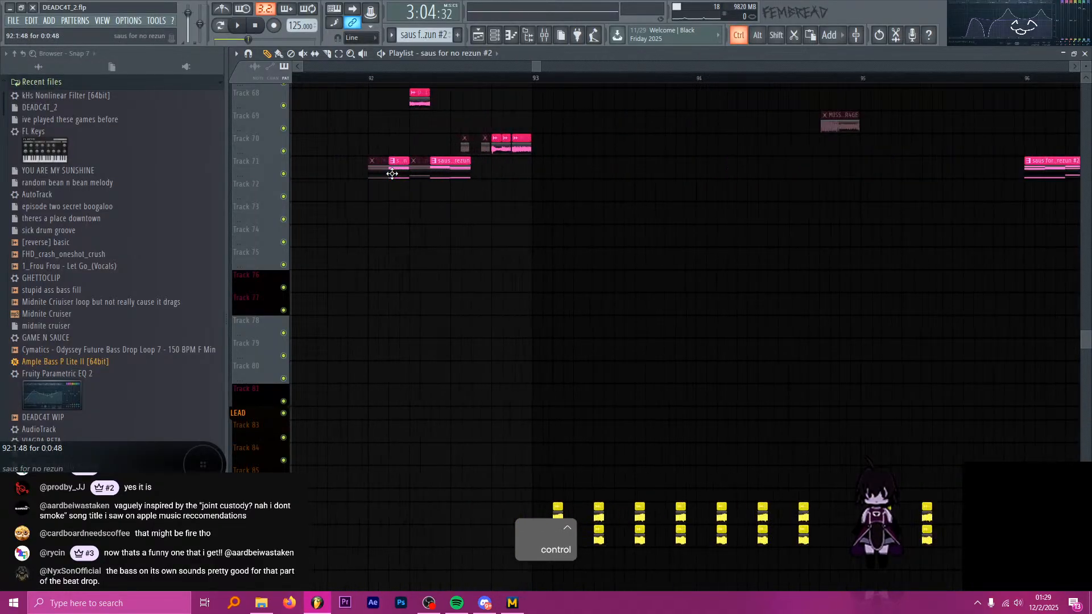
{"action": "key", "text": "space"}
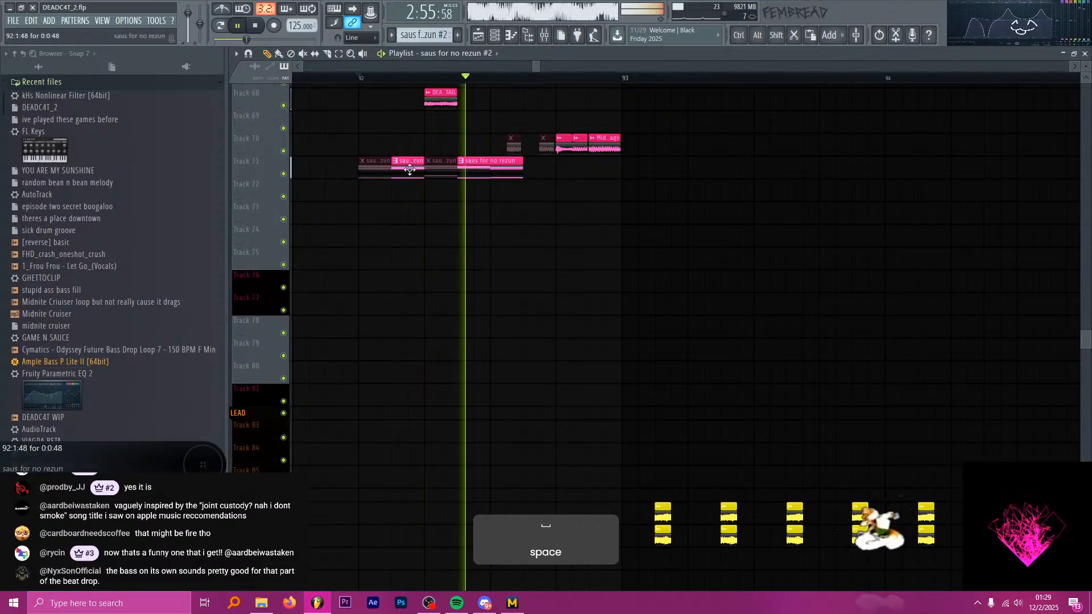
{"action": "key", "text": "space"}
Place a copy of the saus for no rezun pattern at bar 97 on Track 71 and extend the clip to 1:1:72.
{"action": "scroll", "coordinate": [379, 173], "scroll_direction": "down", "scroll_amount": 3}
{"action": "scroll", "coordinate": [376, 172], "scroll_direction": "up", "scroll_amount": 1}
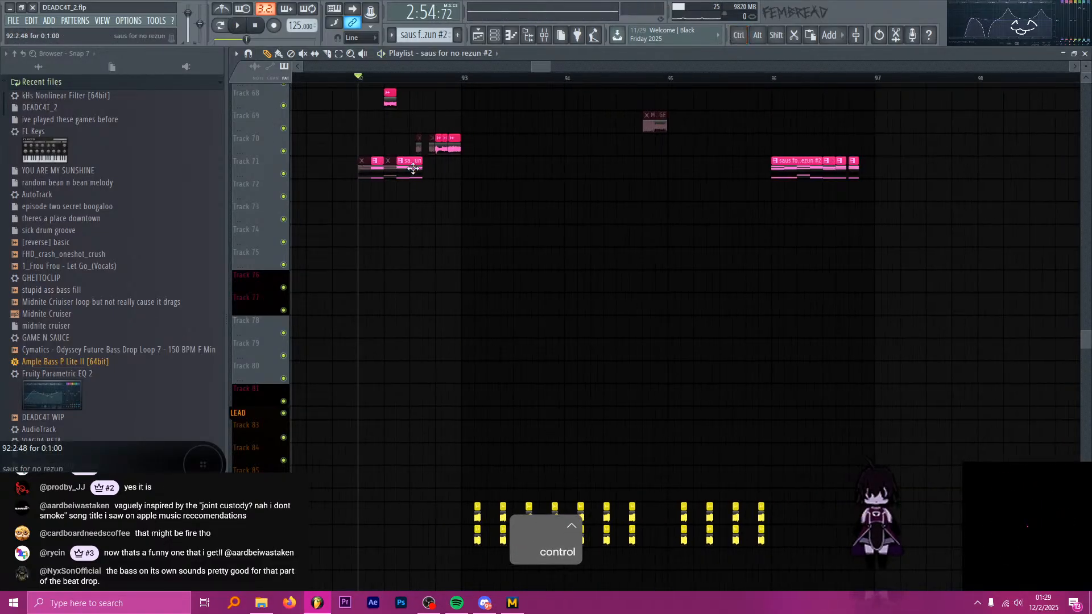
{"action": "left_click", "coordinate": [374, 171]}
{"action": "scroll", "coordinate": [352, 174], "scroll_direction": "down", "scroll_amount": 3}
{"action": "scroll", "coordinate": [500, 178], "scroll_direction": "up", "scroll_amount": 3}
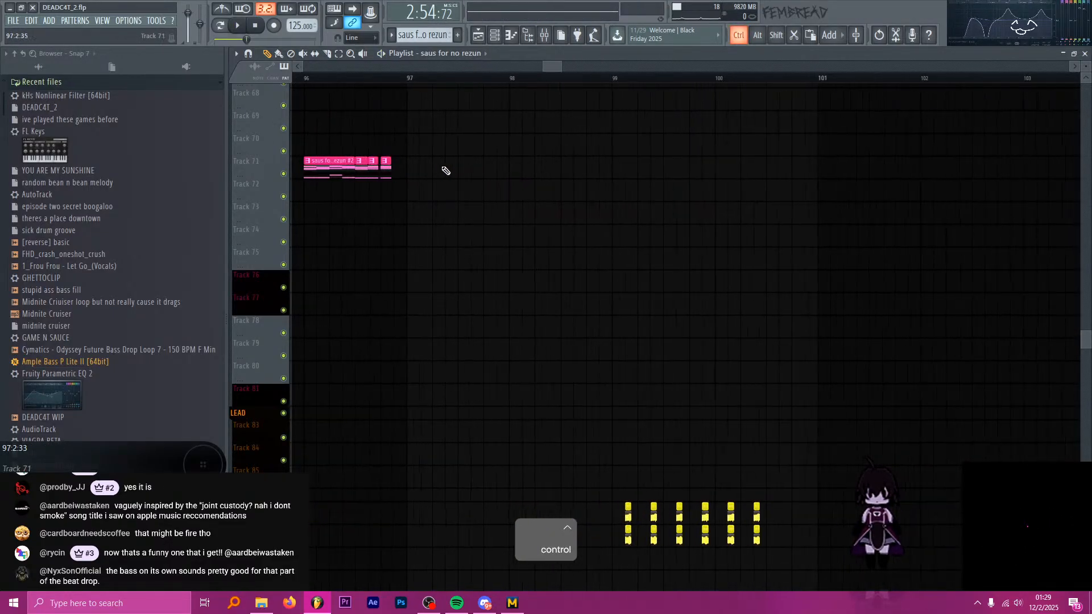
{"action": "left_click", "coordinate": [415, 171]}
{"action": "scroll", "coordinate": [418, 170], "scroll_direction": "up", "scroll_amount": 2}
{"action": "left_click_drag", "start_coordinate": [419, 170], "coordinate": [756, 171]}
{"action": "scroll", "coordinate": [424, 170], "scroll_direction": "down", "scroll_amount": 1}
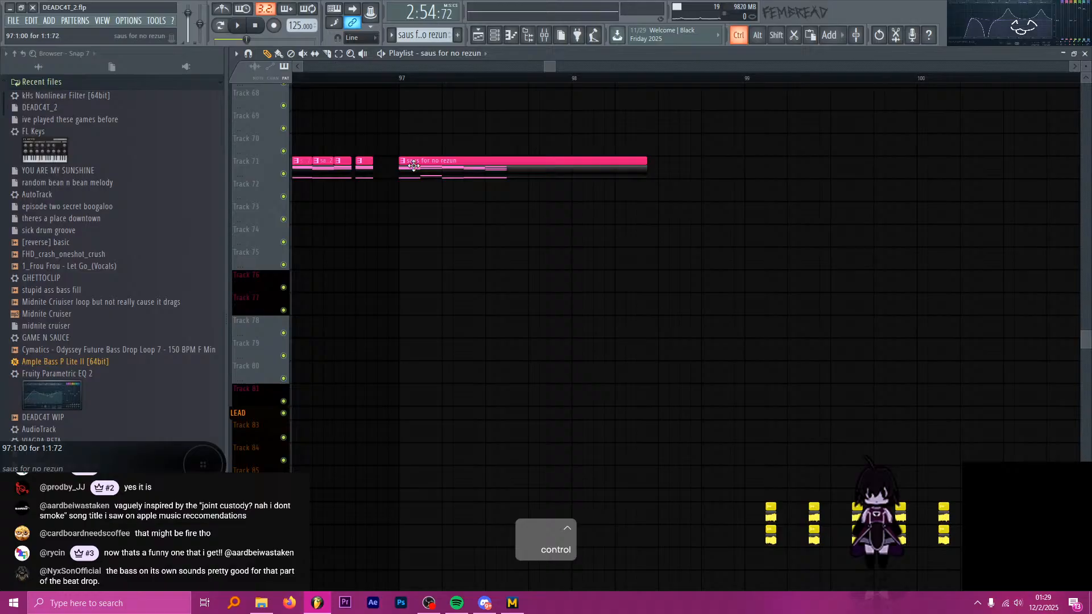
Make the saus for no rezun clip at bar 97 unique and open its SAUS #2 notes in the piano roll.
{"action": "left_click", "coordinate": [463, 168]}
{"action": "key", "text": "u"}
{"action": "double_click", "coordinate": [459, 168]}
{"action": "scroll", "coordinate": [488, 188], "scroll_direction": "down", "scroll_amount": 3}
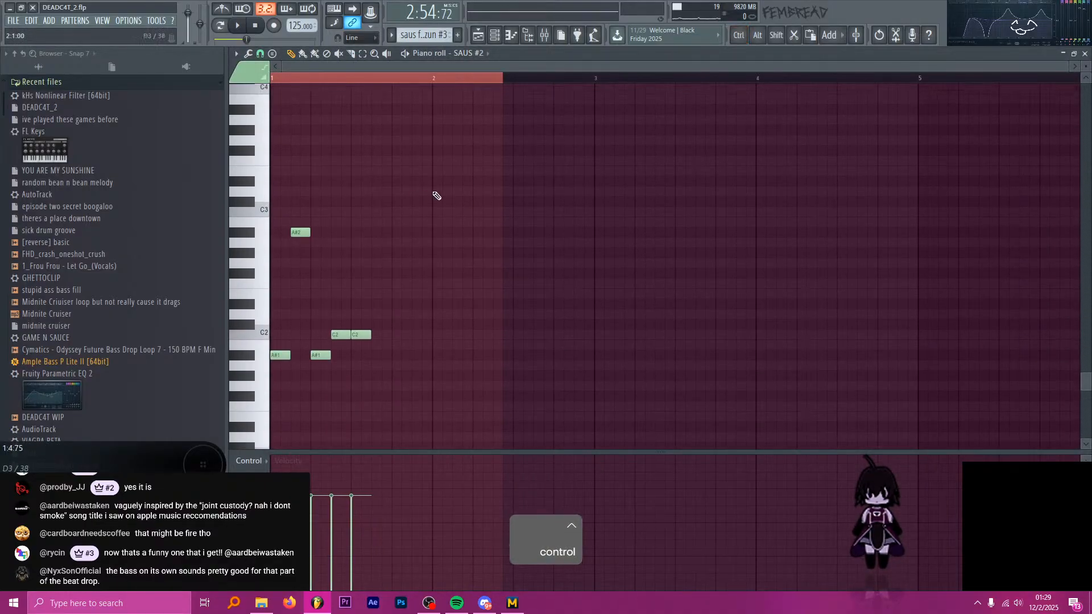
{"action": "scroll", "coordinate": [299, 196], "scroll_direction": "up", "scroll_amount": 6}
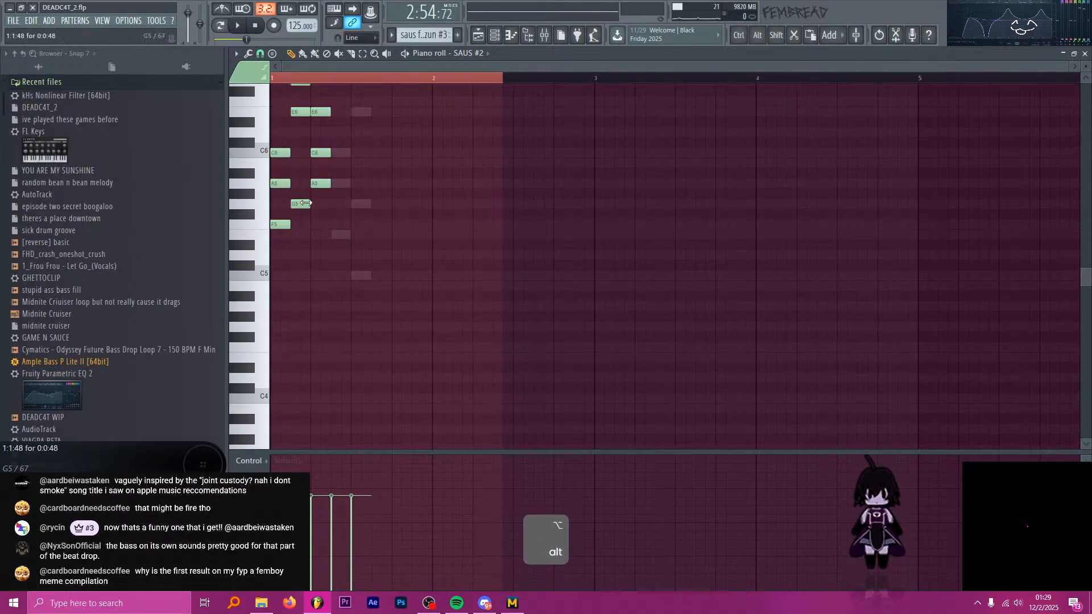
{"action": "key", "text": "ctrl"}
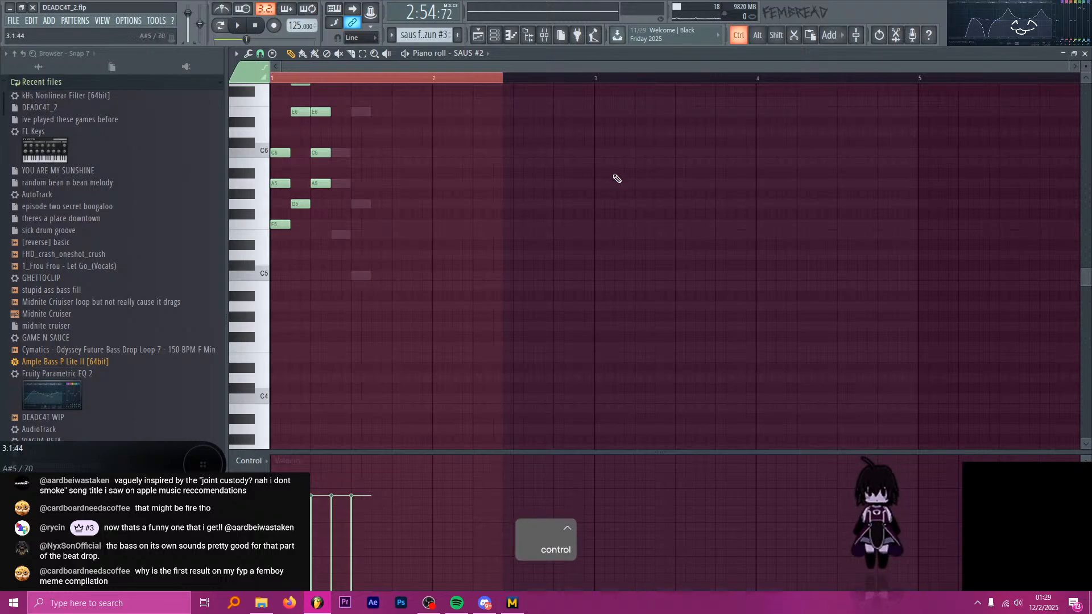
{"action": "scroll", "coordinate": [552, 149], "scroll_direction": "up", "scroll_amount": 1}
{"action": "scroll", "coordinate": [545, 175], "scroll_direction": "down", "scroll_amount": 4}
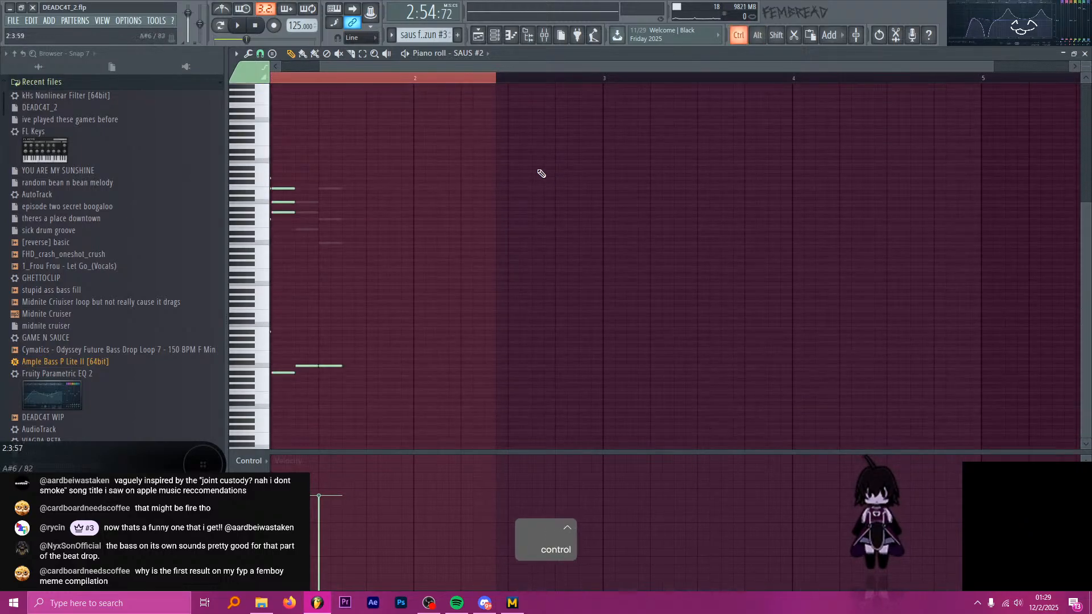
Delete the SAUS #2 notes after the first chord and bring up the SAUS channel's notes.
{"action": "left_click_drag", "start_coordinate": [424, 68], "coordinate": [378, 142]}
{"action": "left_click_drag", "start_coordinate": [517, 401], "coordinate": [304, 163]}
{"action": "key", "text": "Delete"}
{"action": "key", "text": "h"}
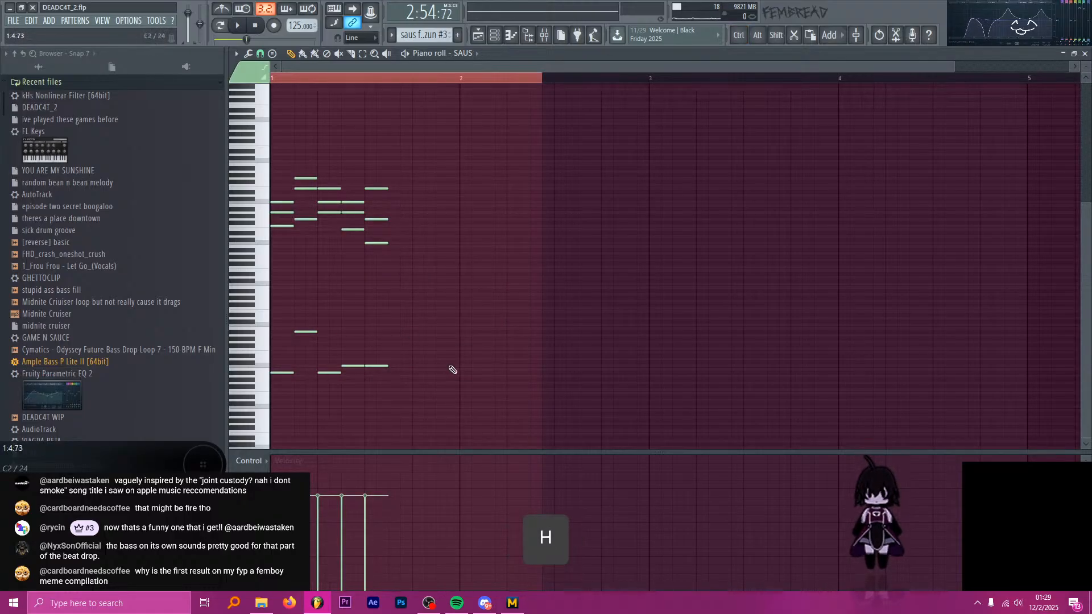
Delete all SAUS notes after the first chord, including the bass notes.
{"action": "left_click_drag", "start_coordinate": [473, 408], "coordinate": [304, 146], "text": "ctrl"}
{"action": "key", "text": "ctrl+z"}
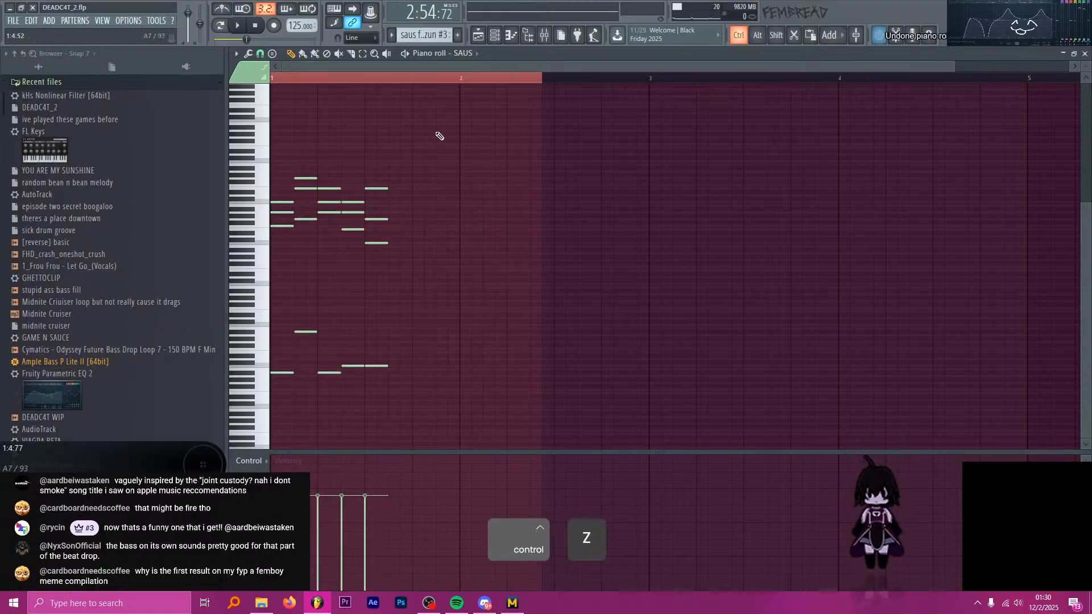
{"action": "left_click_drag", "start_coordinate": [512, 419], "coordinate": [309, 161], "text": "ctrl"}
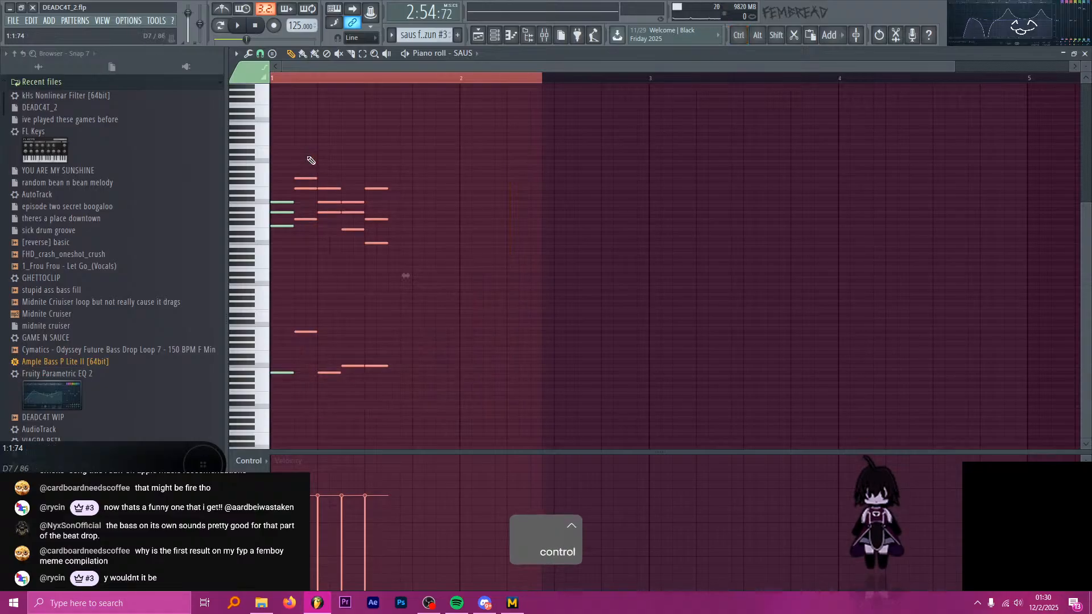
{"action": "key", "text": "Delete"}
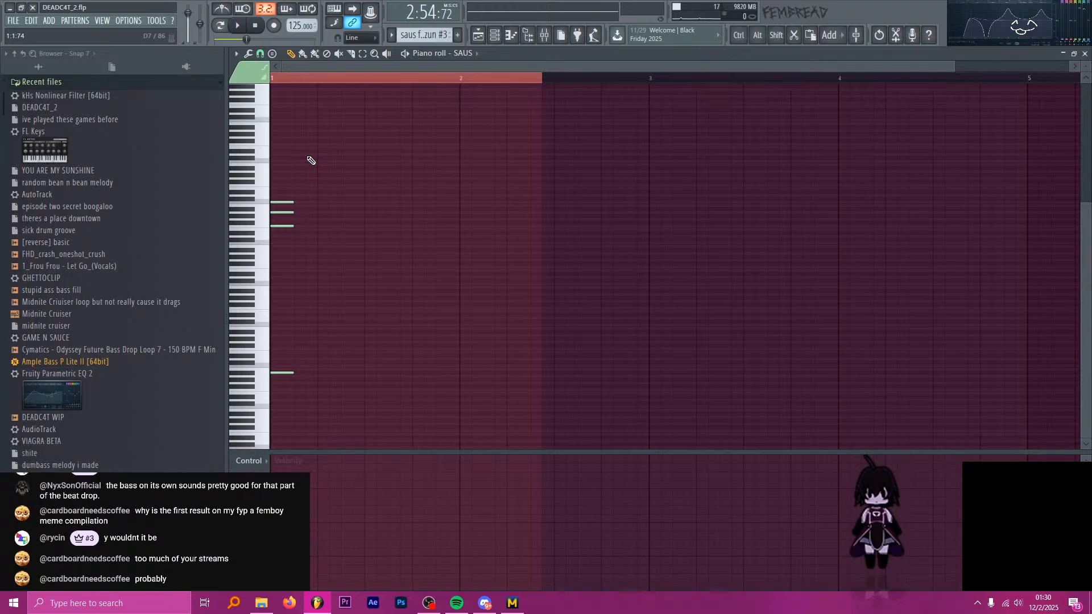
{"action": "key", "text": "alt+Tab"}
Duplicate the remaining SAUS chord with its bass note back to back until five chords sit in a row from bar 1.
{"action": "scroll", "coordinate": [287, 180], "scroll_direction": "up", "scroll_amount": 2}
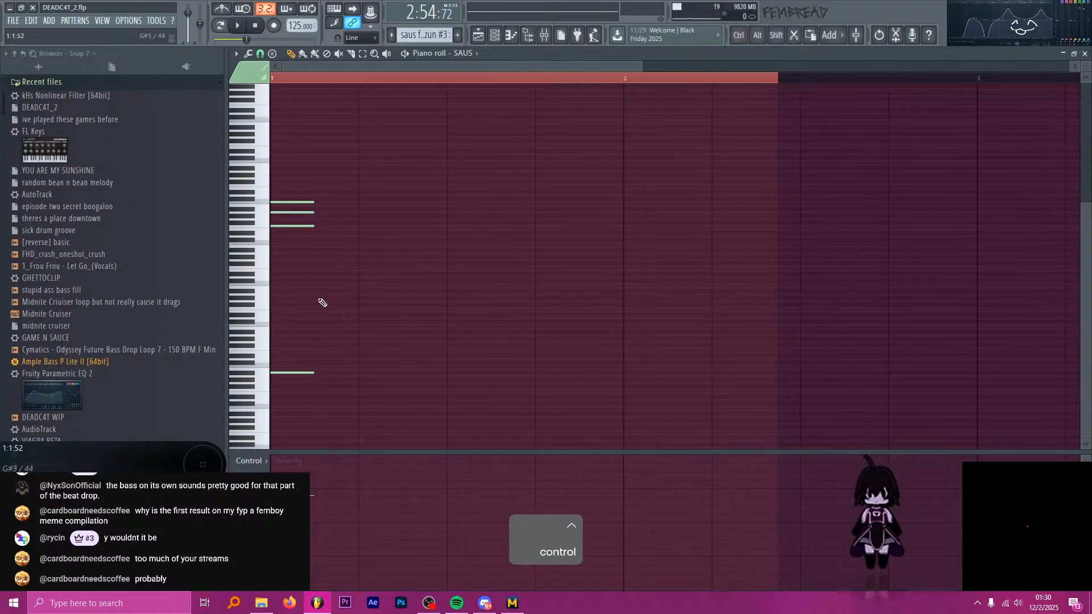
{"action": "left_click_drag", "start_coordinate": [351, 423], "coordinate": [270, 164]}
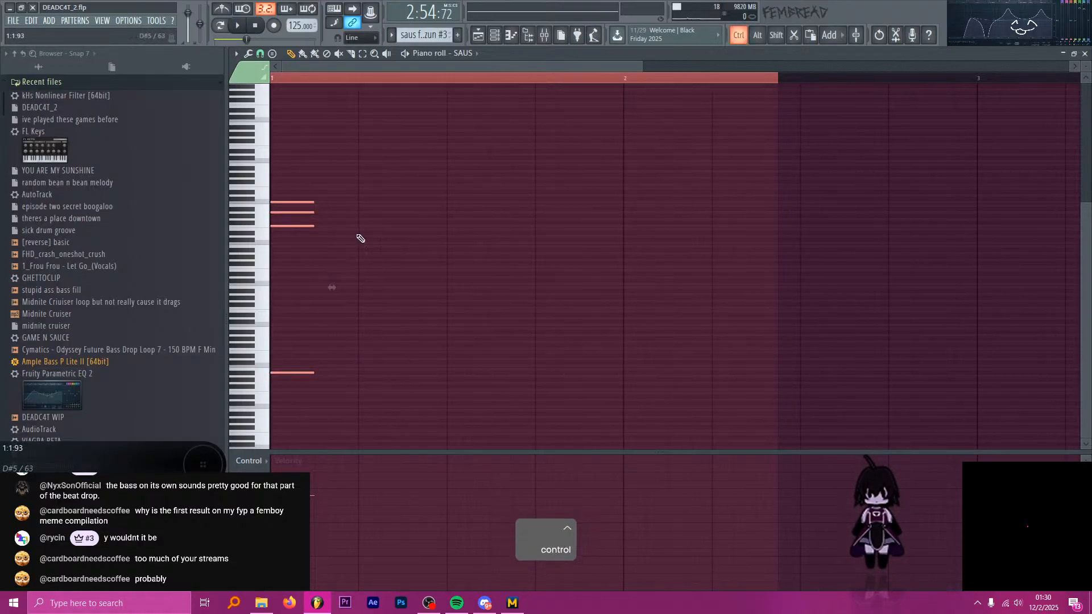
{"action": "key", "text": "ctrl+b"}
{"action": "key", "text": "ctrl+z"}
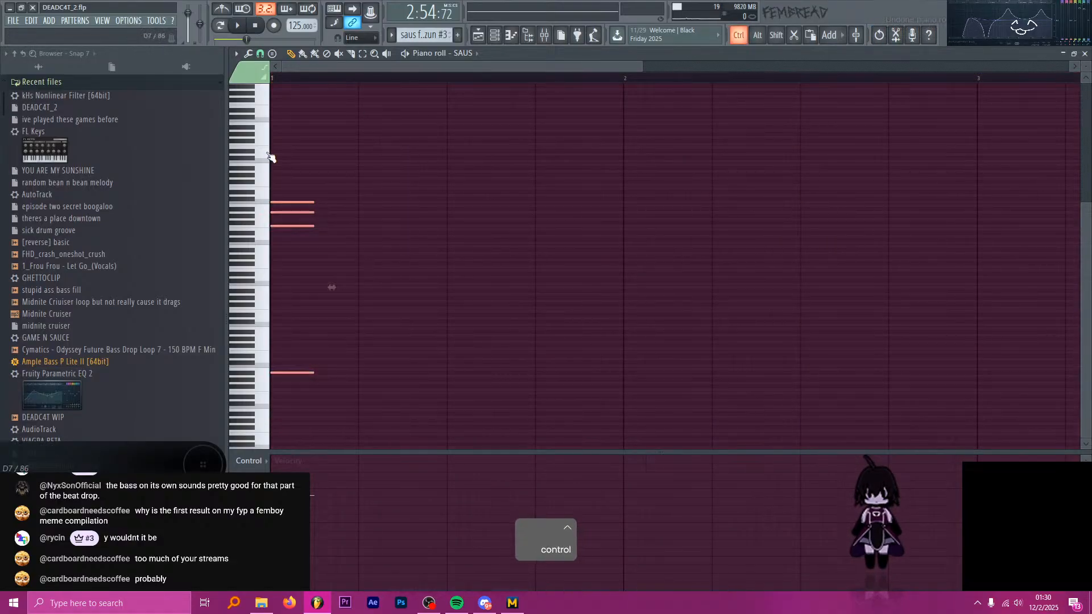
{"action": "key", "text": "ctrl+b"}
{"action": "key", "text": "ctrl+b"}
{"action": "key", "text": "ctrl+b"}
{"action": "key", "text": "ctrl+b"}
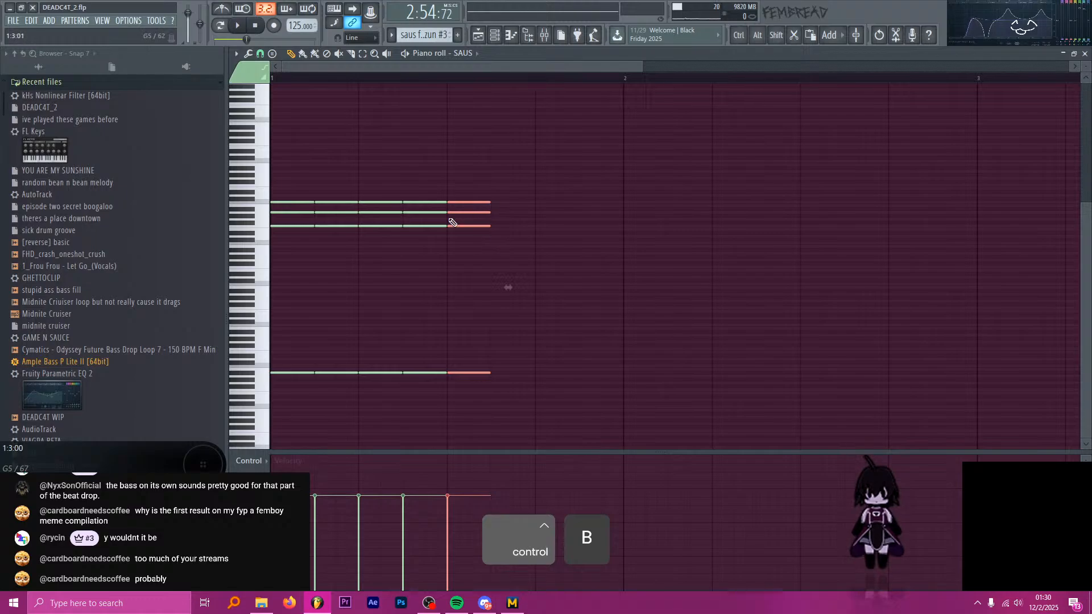
Remove the third chord and its bass note from the SAUS row, leaving a one-chord gap.
{"action": "left_click", "coordinate": [378, 402], "text": "ctrl"}
{"action": "right_click", "coordinate": [380, 373]}
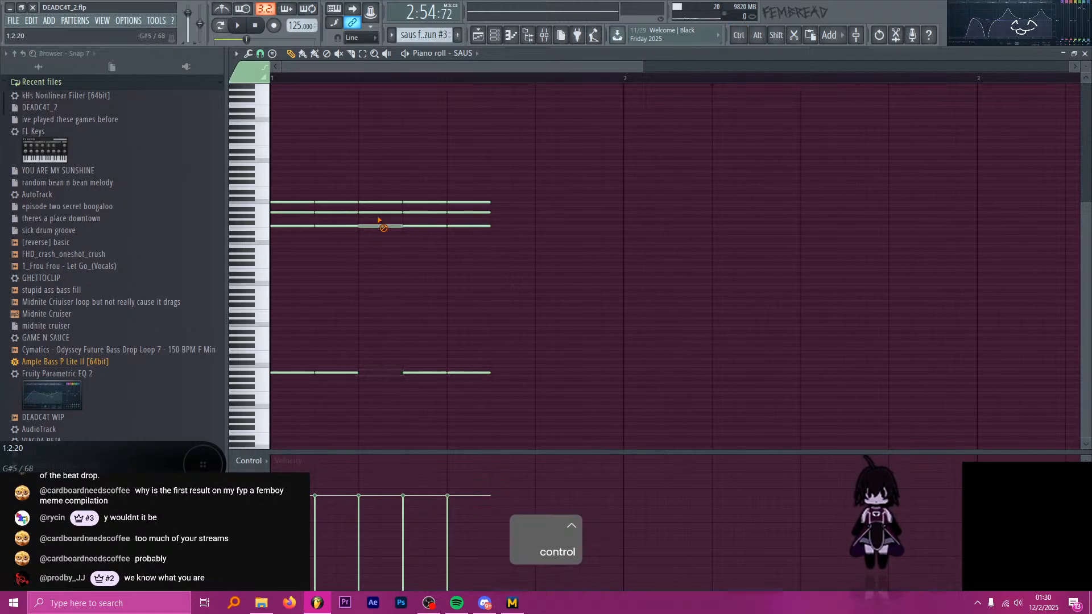
{"action": "right_click", "coordinate": [378, 212]}
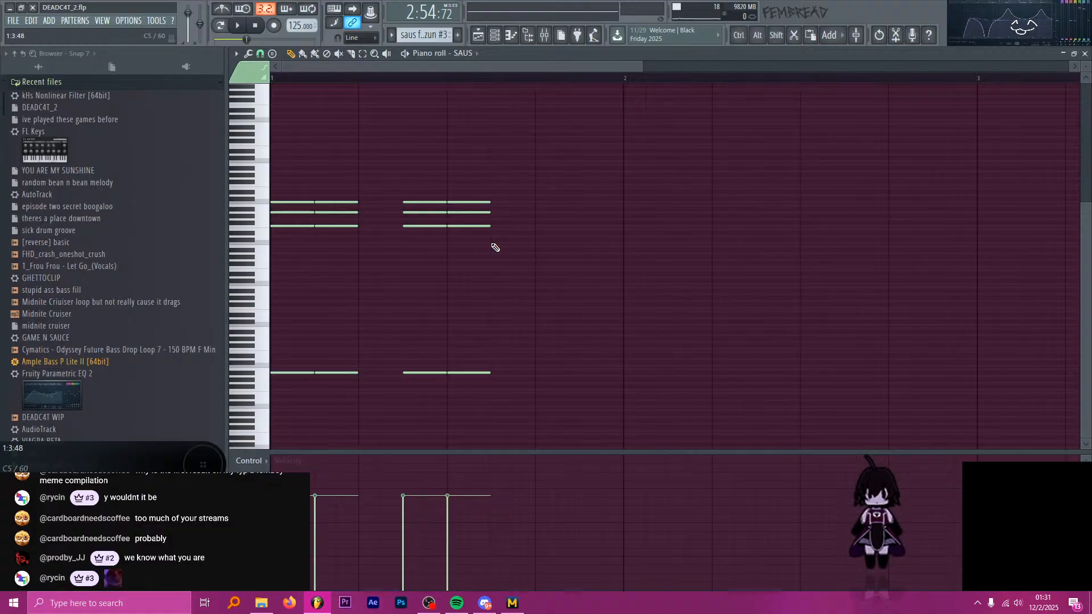
{"action": "key", "text": "alt+Tab"}
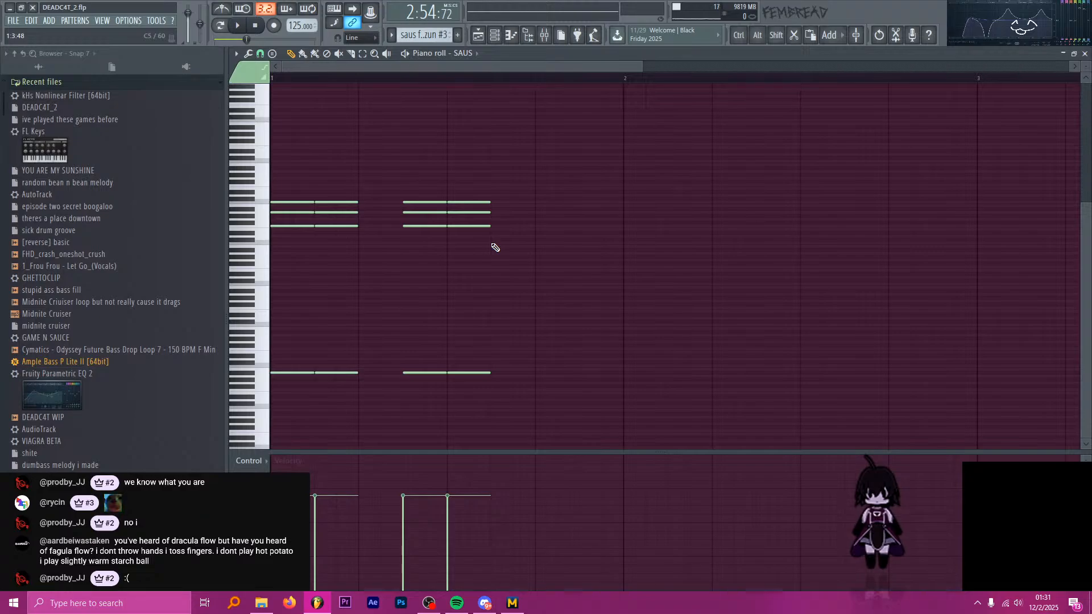
{"action": "key", "text": "alt"}
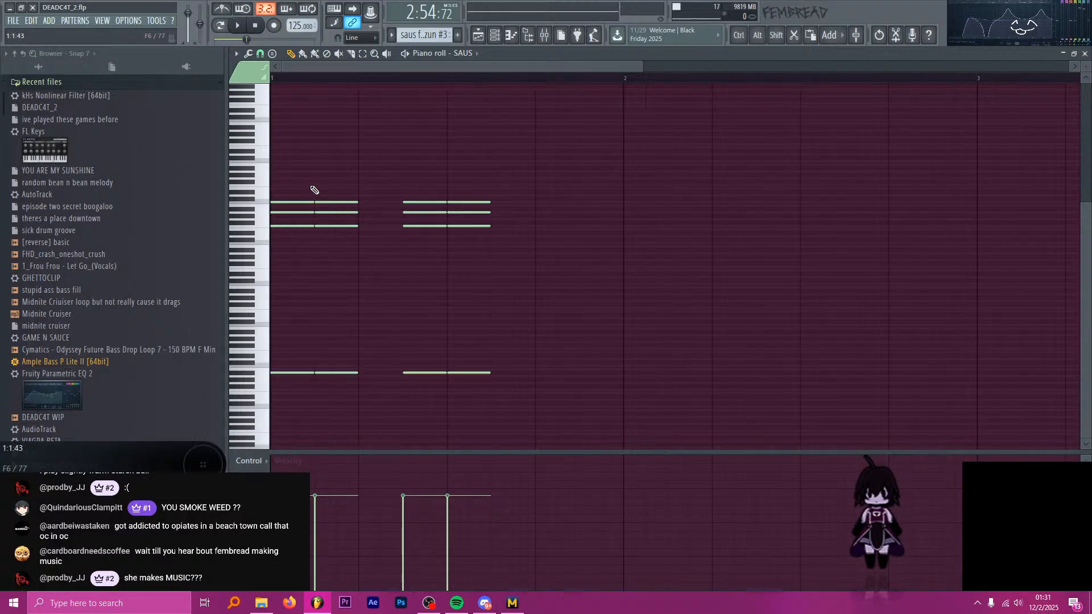
Duplicate the last SAUS chord, raise its bass note an octave, and raise its lowest chord note an octave minus one semitone.
{"action": "left_click", "coordinate": [425, 211], "text": "alt"}
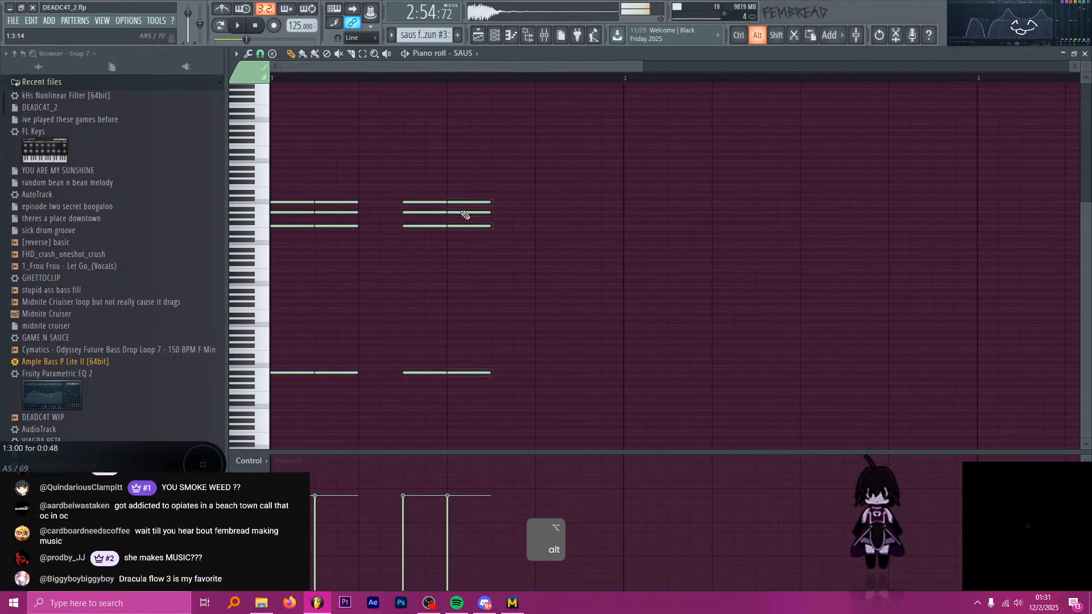
{"action": "left_click_drag", "start_coordinate": [510, 410], "coordinate": [457, 174]}
{"action": "key", "text": "ctrl+b"}
{"action": "left_click_drag", "start_coordinate": [589, 388], "coordinate": [505, 370]}
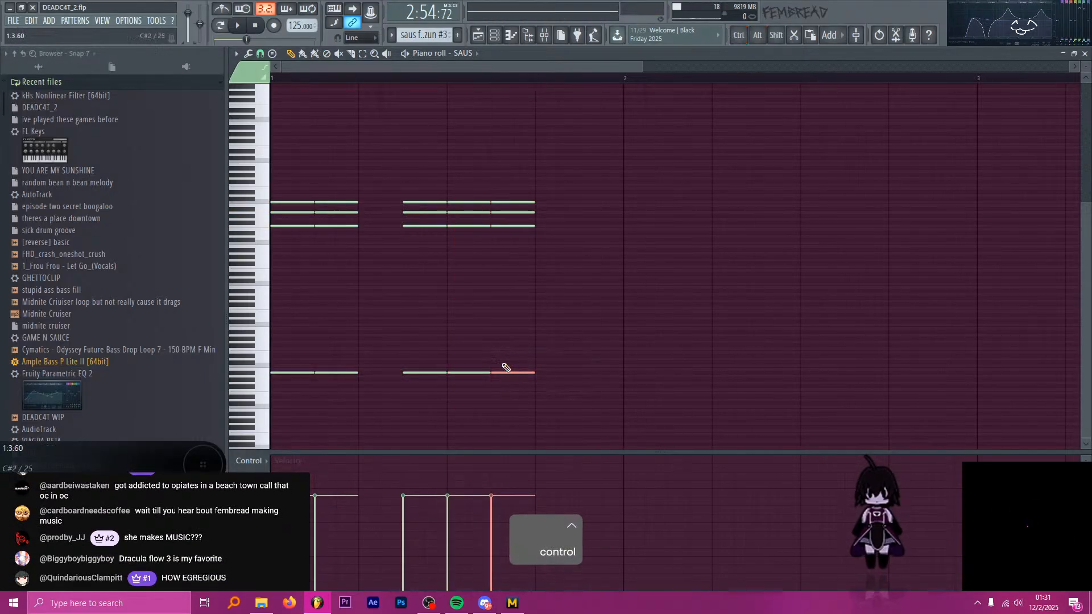
{"action": "key", "text": "ctrl+Up"}
{"action": "left_click_drag", "start_coordinate": [534, 260], "coordinate": [516, 233]}
{"action": "key", "text": "ctrl+Up"}
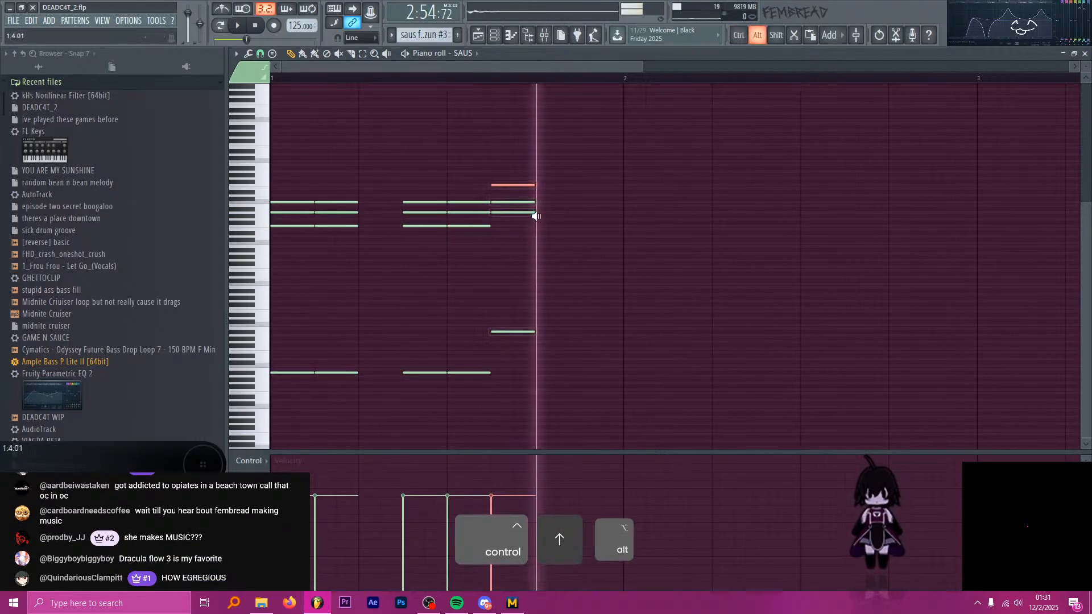
{"action": "scroll", "coordinate": [503, 160], "scroll_direction": "up", "scroll_amount": 2}
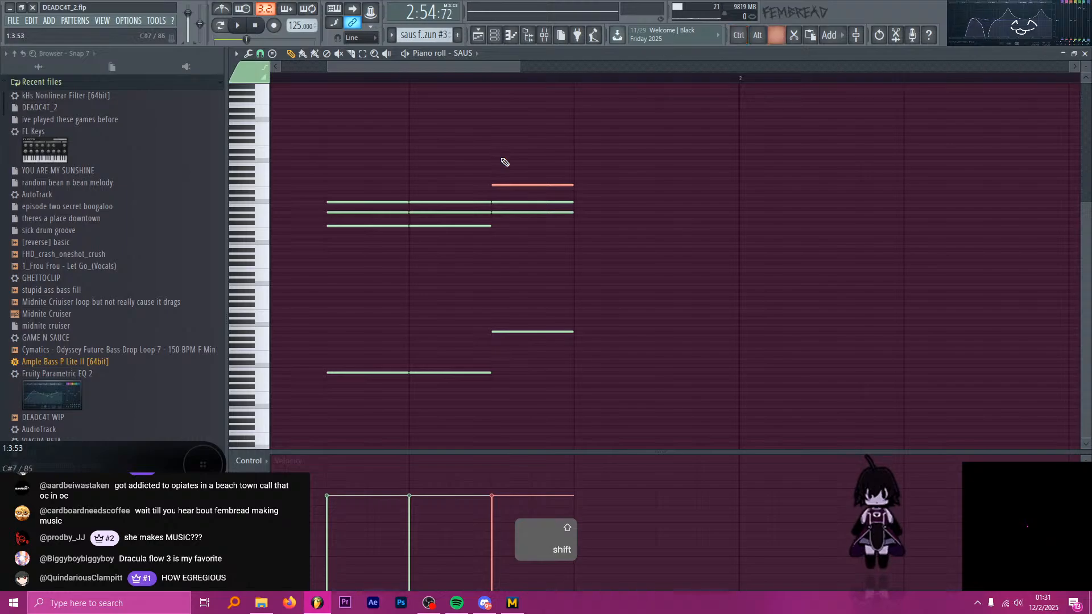
{"action": "key", "text": "shift+Down"}
{"action": "key", "text": "p"}
Repeat the altered SAUS chord twice, filling the pattern up to bar 2, and play it briefly.
{"action": "left_click_drag", "start_coordinate": [538, 141], "coordinate": [604, 341]}
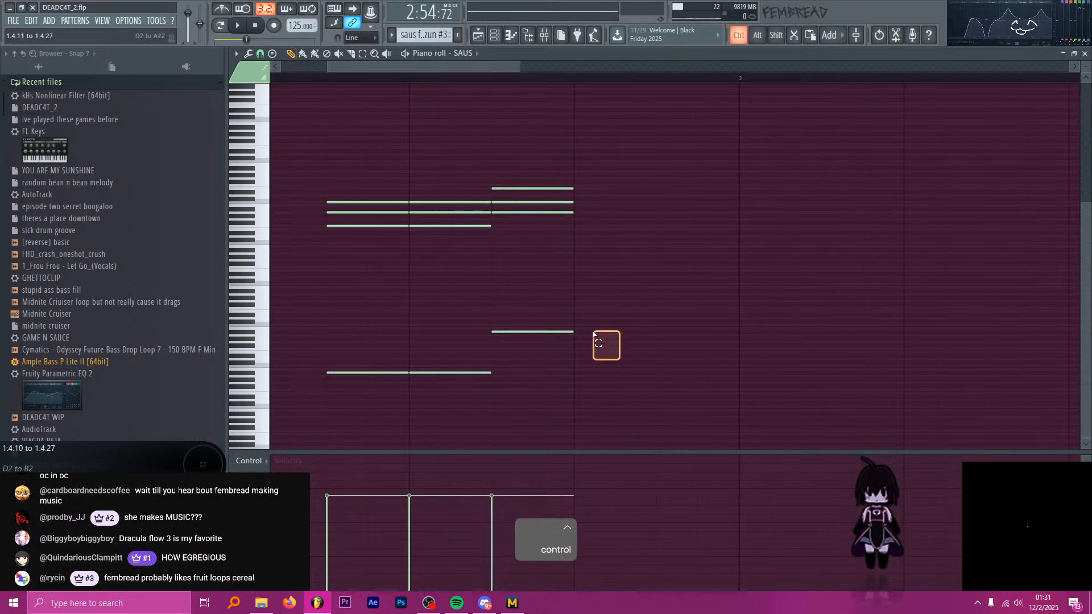
{"action": "key", "text": "ctrl+b"}
{"action": "scroll", "coordinate": [585, 124], "scroll_direction": "down", "scroll_amount": 2}
{"action": "scroll", "coordinate": [585, 124], "scroll_direction": "down", "scroll_amount": 1}
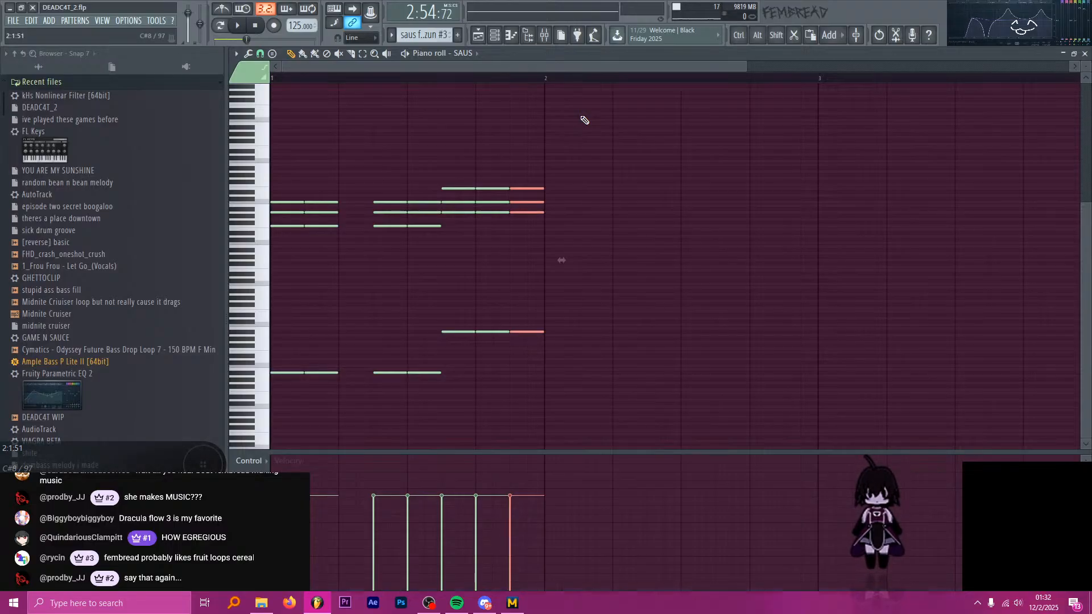
{"action": "key", "text": "space"}
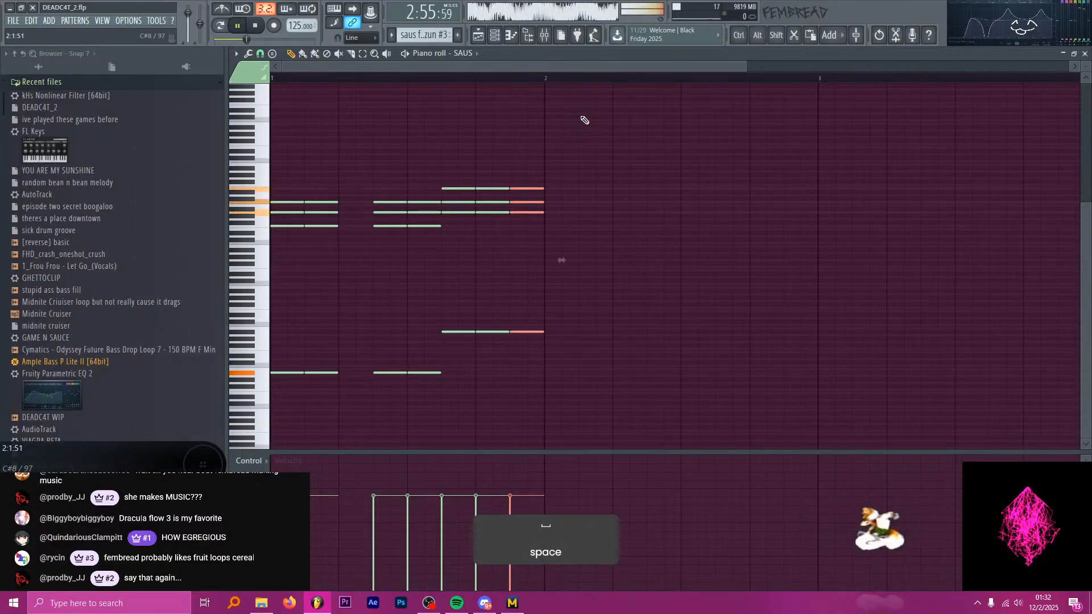
{"action": "key", "text": "space"}
Return to the playlist and play the saus for no rezun clips on Track 71 from bar 96.
{"action": "left_click", "coordinate": [479, 38]}
{"action": "scroll", "coordinate": [474, 118], "scroll_direction": "down", "scroll_amount": 6}
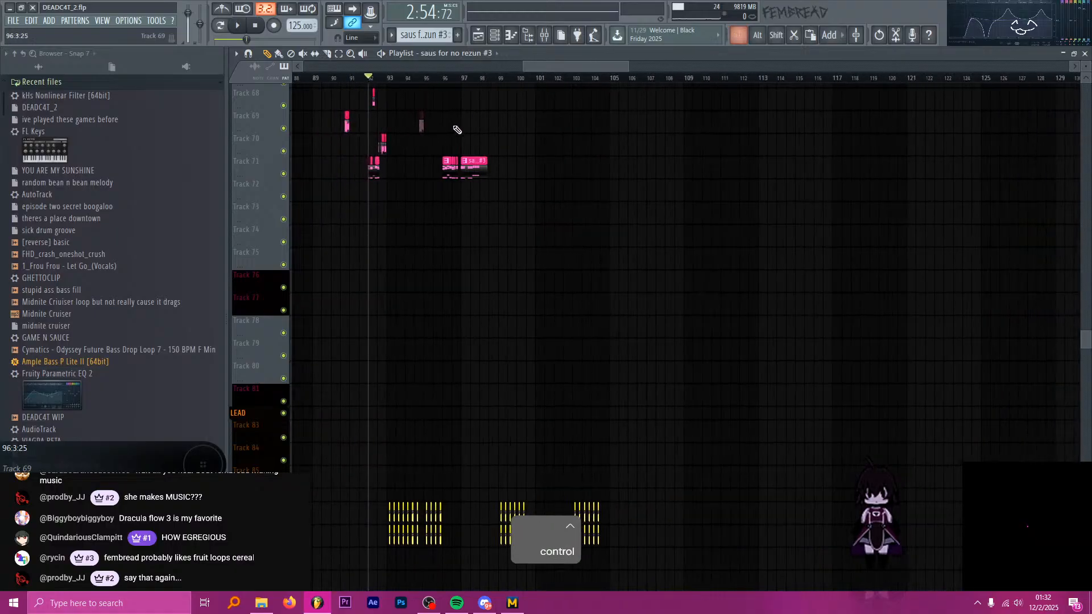
{"action": "scroll", "coordinate": [444, 125], "scroll_direction": "up", "scroll_amount": 3}
{"action": "scroll", "coordinate": [519, 138], "scroll_direction": "down", "scroll_amount": 3}
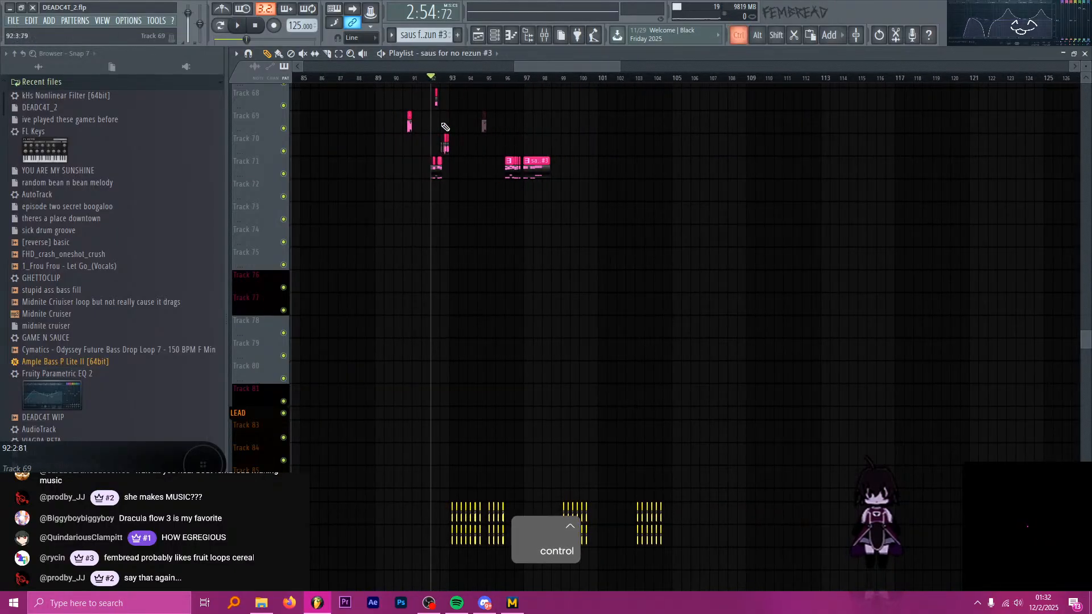
{"action": "scroll", "coordinate": [446, 130], "scroll_direction": "up", "scroll_amount": 8}
{"action": "scroll", "coordinate": [448, 147], "scroll_direction": "up", "scroll_amount": 3}
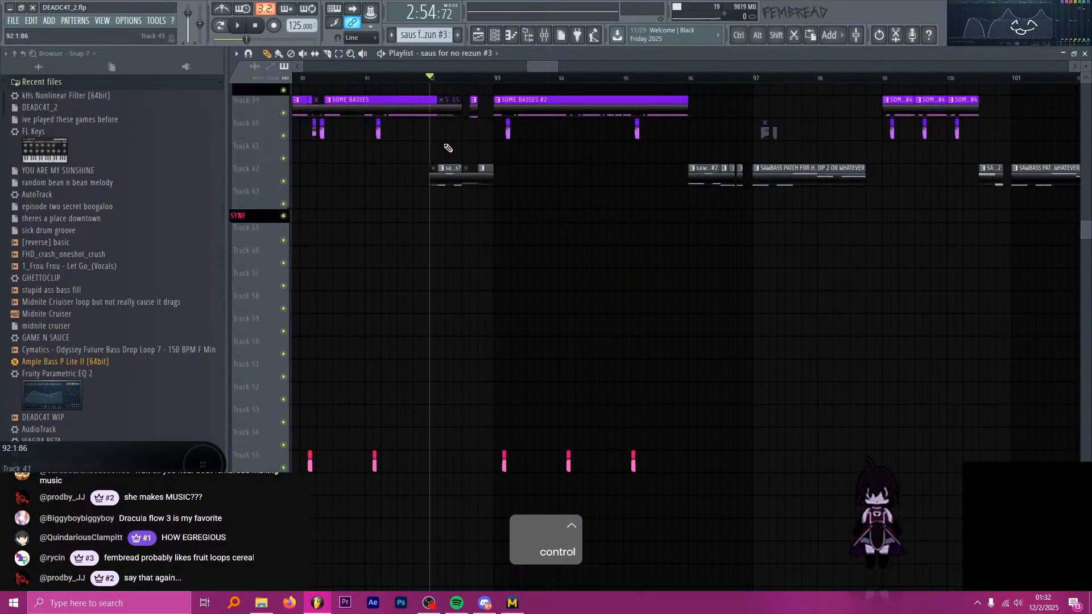
{"action": "scroll", "coordinate": [455, 193], "scroll_direction": "down", "scroll_amount": 6}
{"action": "scroll", "coordinate": [458, 205], "scroll_direction": "up", "scroll_amount": 3}
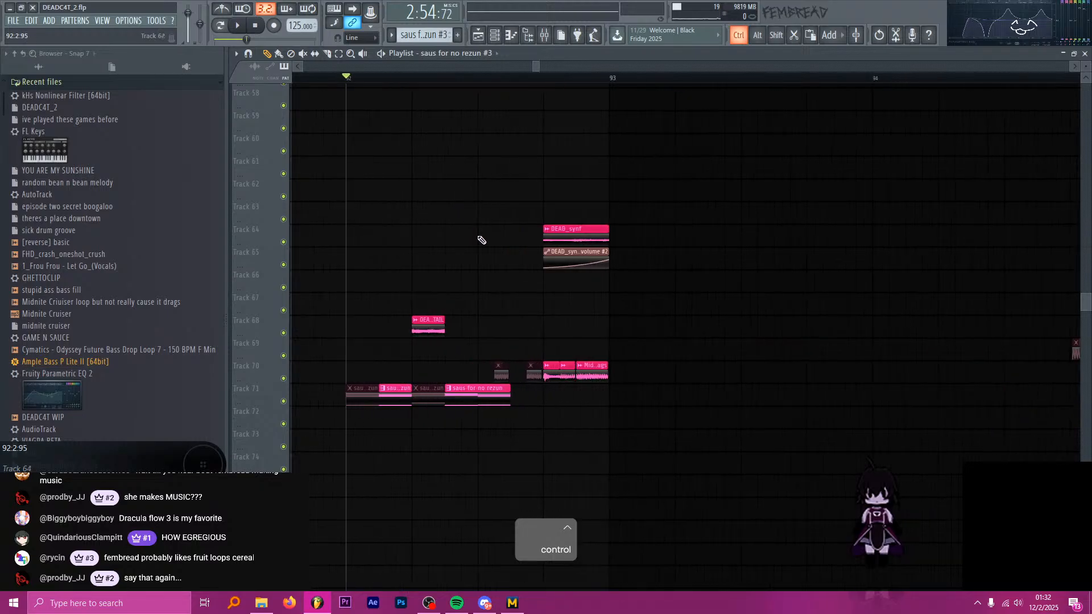
{"action": "scroll", "coordinate": [599, 383], "scroll_direction": "up", "scroll_amount": 3}
{"action": "scroll", "coordinate": [517, 378], "scroll_direction": "down", "scroll_amount": 6}
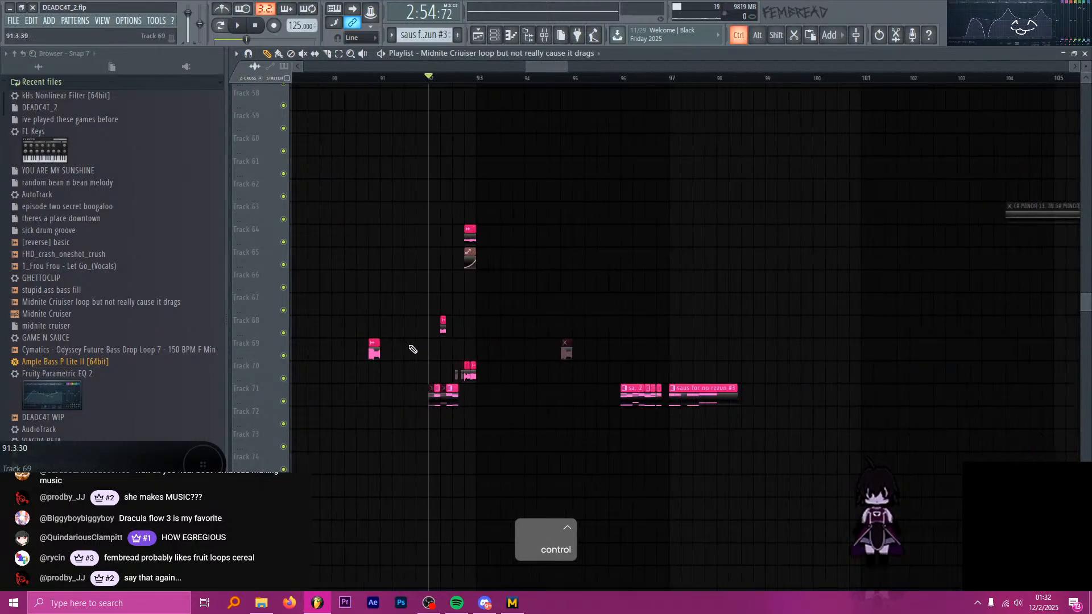
{"action": "scroll", "coordinate": [512, 324], "scroll_direction": "down", "scroll_amount": 2}
{"action": "scroll", "coordinate": [575, 285], "scroll_direction": "down", "scroll_amount": 4}
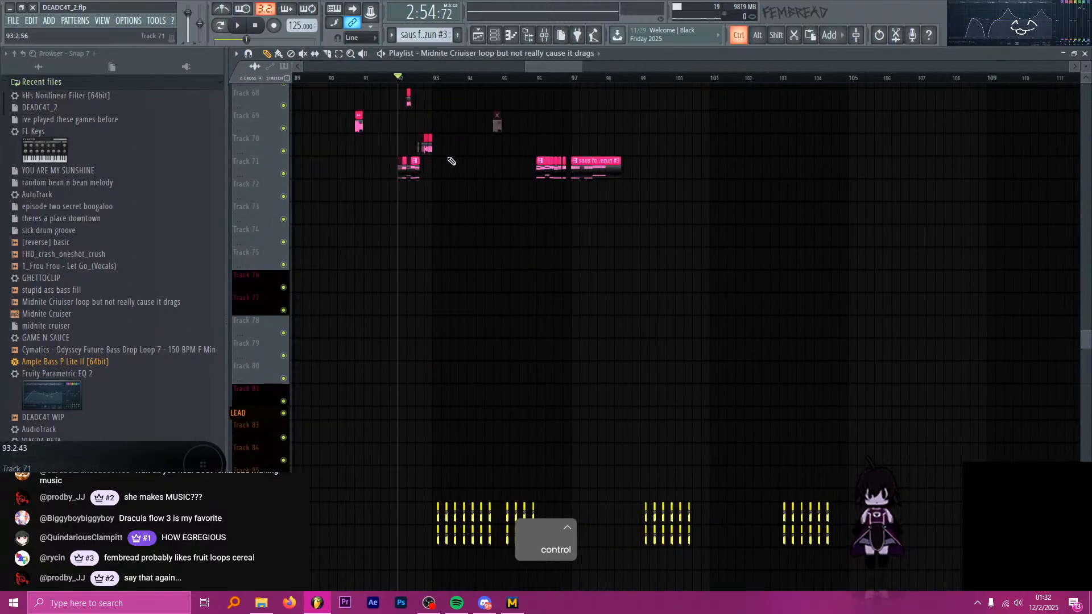
{"action": "scroll", "coordinate": [451, 161], "scroll_direction": "up", "scroll_amount": 3}
{"action": "left_click", "coordinate": [601, 81]}
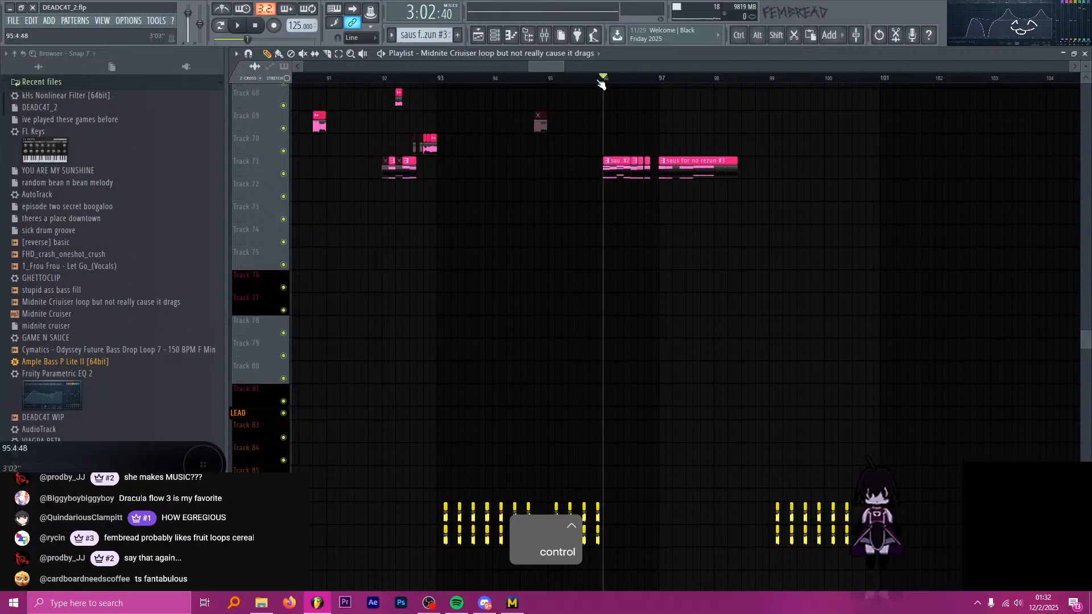
{"action": "key", "text": "space"}
{"action": "scroll", "coordinate": [642, 139], "scroll_direction": "up", "scroll_amount": 2}
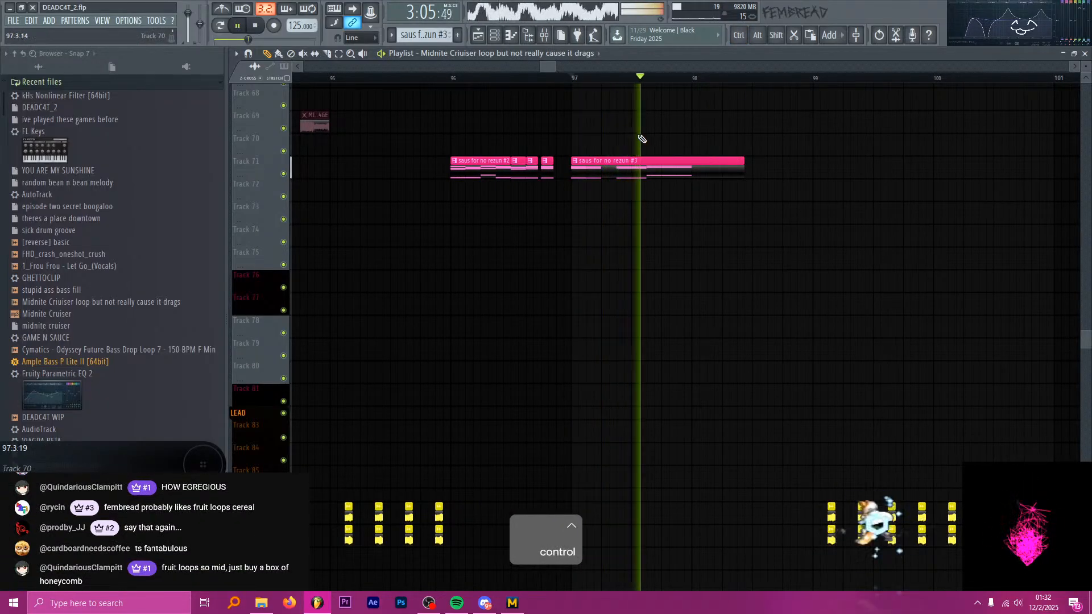
{"action": "key", "text": "space"}
Open the saus for no rezun #3 clip's SAUS #2 notes and duplicate the chord to five copies, leaving a gap after the second.
{"action": "scroll", "coordinate": [654, 168], "scroll_direction": "up", "scroll_amount": 2}
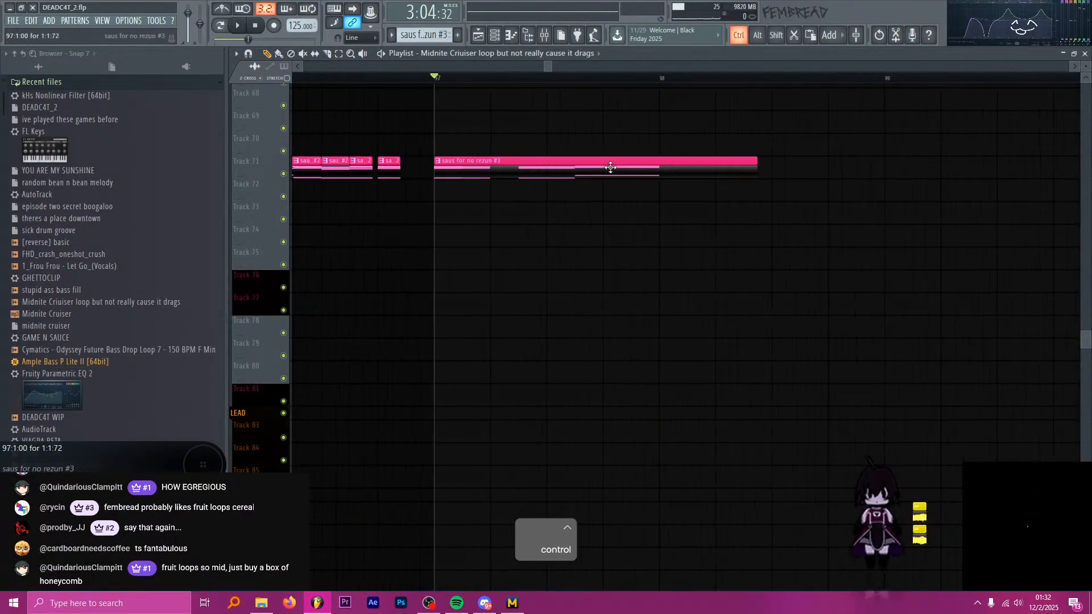
{"action": "double_click", "coordinate": [610, 166]}
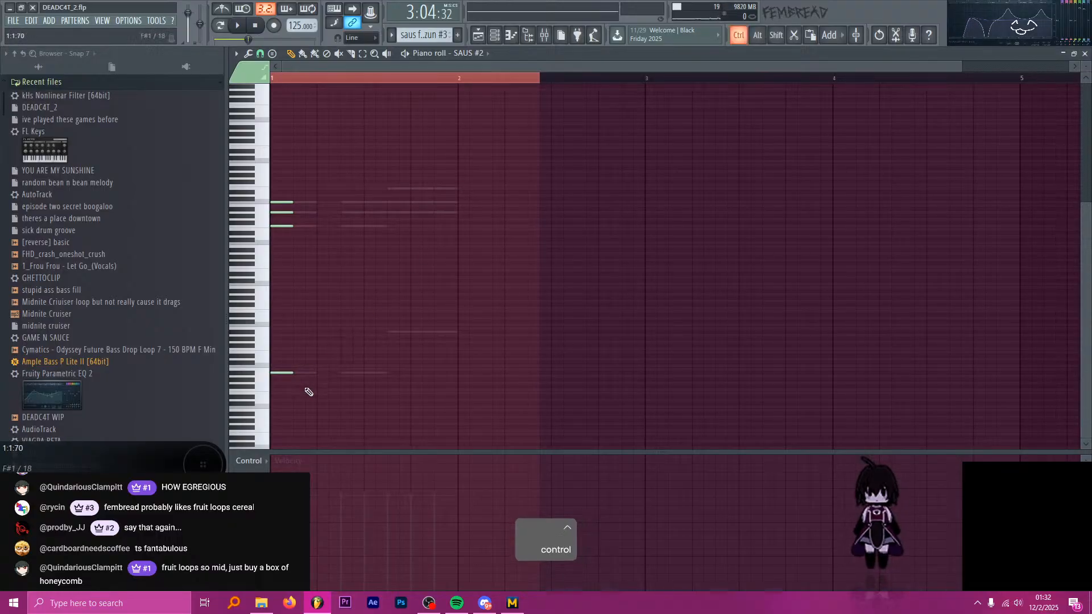
{"action": "left_click_drag", "start_coordinate": [302, 388], "coordinate": [292, 187]}
{"action": "key", "text": "ctrl+b"}
{"action": "key", "text": "ctrl+z"}
{"action": "key", "text": "ctrl+z"}
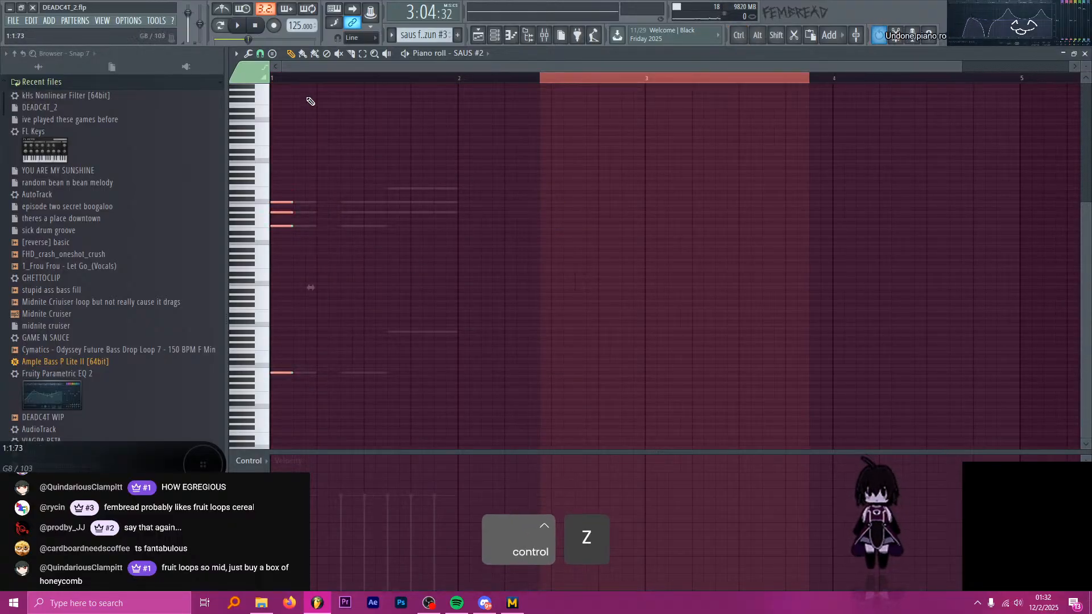
{"action": "key", "text": "ctrl+b"}
{"action": "key", "text": "ctrl+b"}
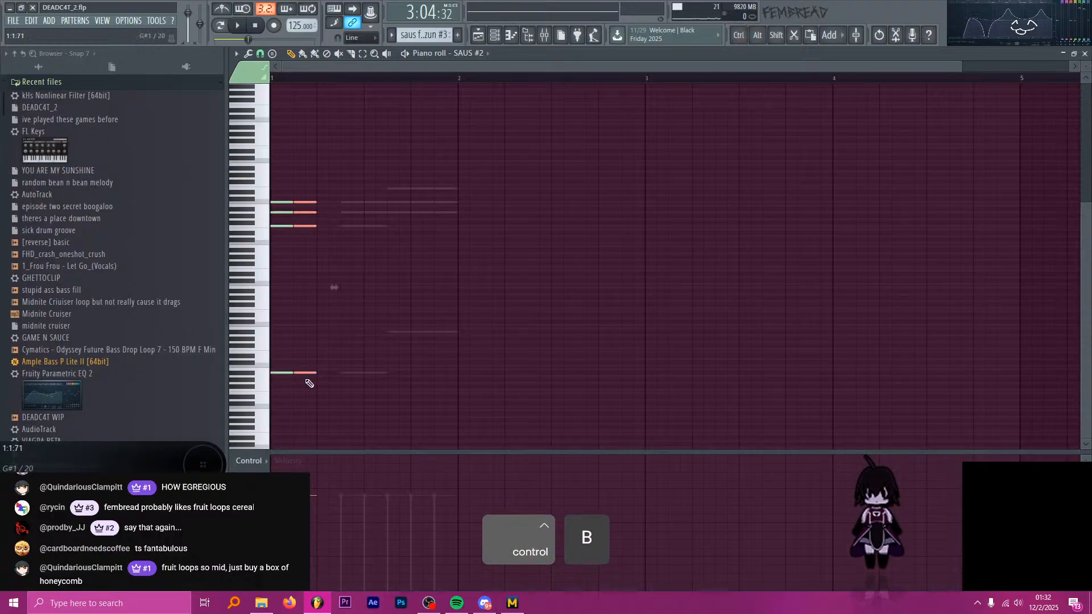
{"action": "left_click_drag", "start_coordinate": [327, 373], "coordinate": [373, 373]}
{"action": "key", "text": "ctrl+b"}
{"action": "key", "text": "ctrl+b"}
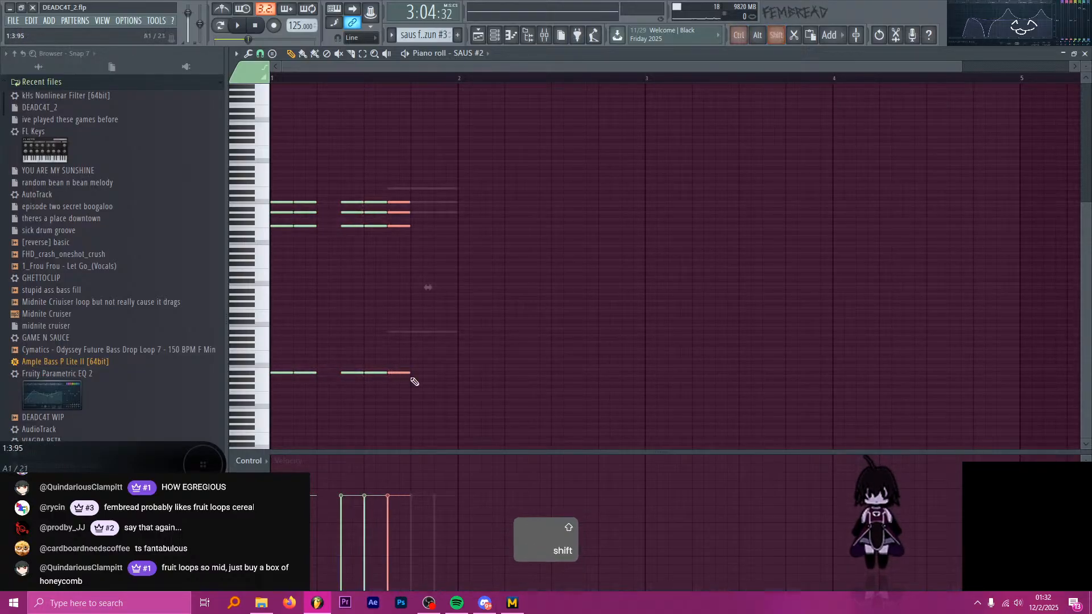
Raise the last SAUS #2 chord's bass note an octave and its lowest chord note an octave minus one semitone.
{"action": "key", "text": "ctrl+Up"}
{"action": "left_click", "coordinate": [405, 225], "text": "ctrl"}
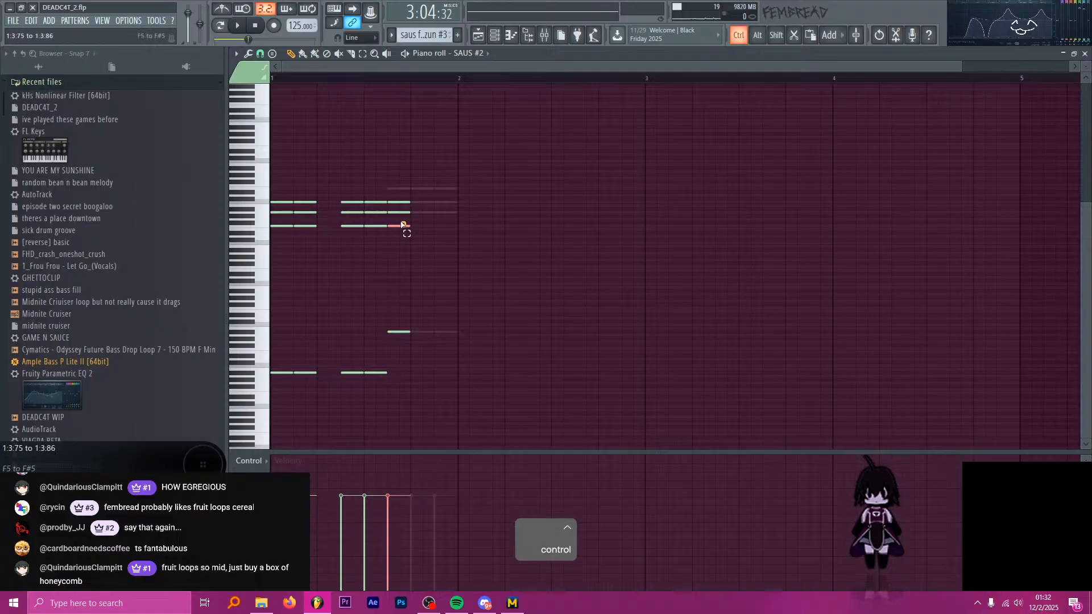
{"action": "key", "text": "ctrl+Up"}
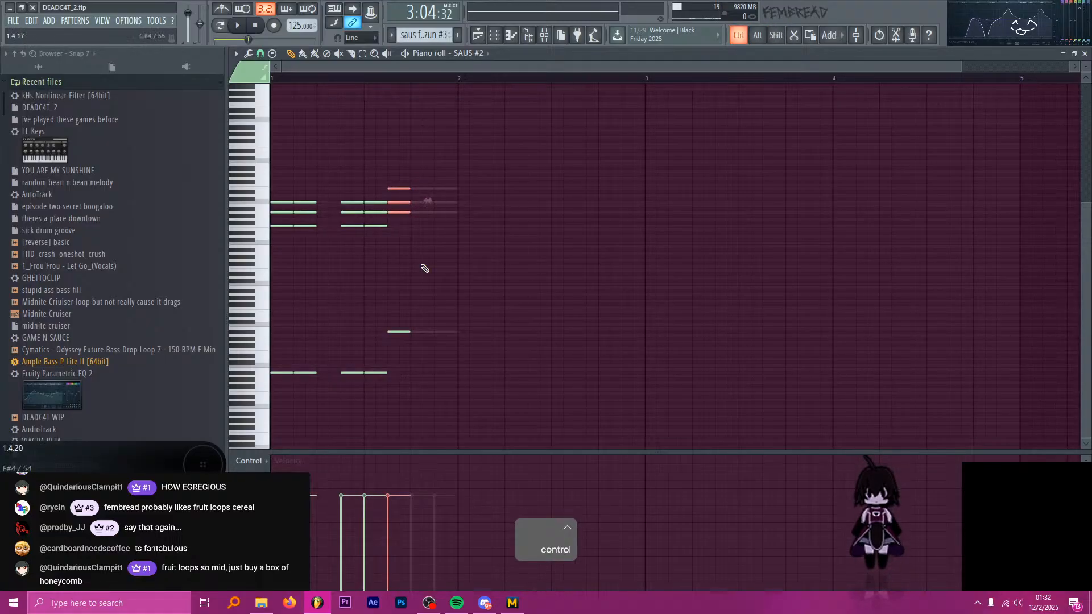
Duplicate the altered SAUS #2 chord twice up to bar 2 and play back the layered pattern.
{"action": "left_click_drag", "start_coordinate": [476, 408], "coordinate": [395, 161]}
{"action": "key", "text": "ctrl+b"}
{"action": "key", "text": "ctrl+b"}
{"action": "right_click", "coordinate": [400, 101], "text": "ctrl"}
{"action": "key", "text": "space"}
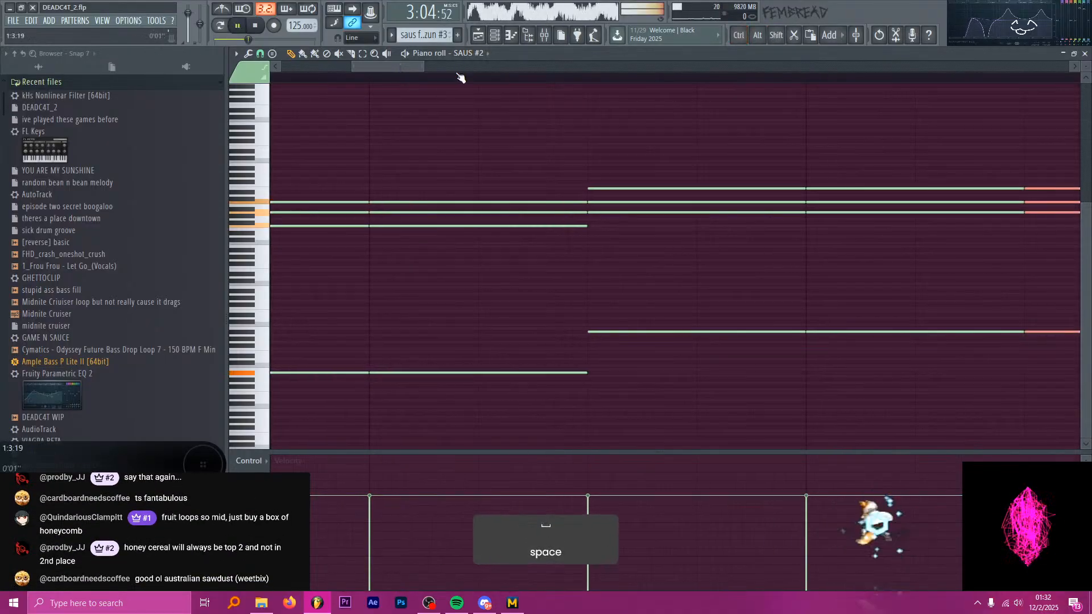
{"action": "scroll", "coordinate": [450, 137], "scroll_direction": "down", "scroll_amount": 5}
{"action": "key", "text": "space"}
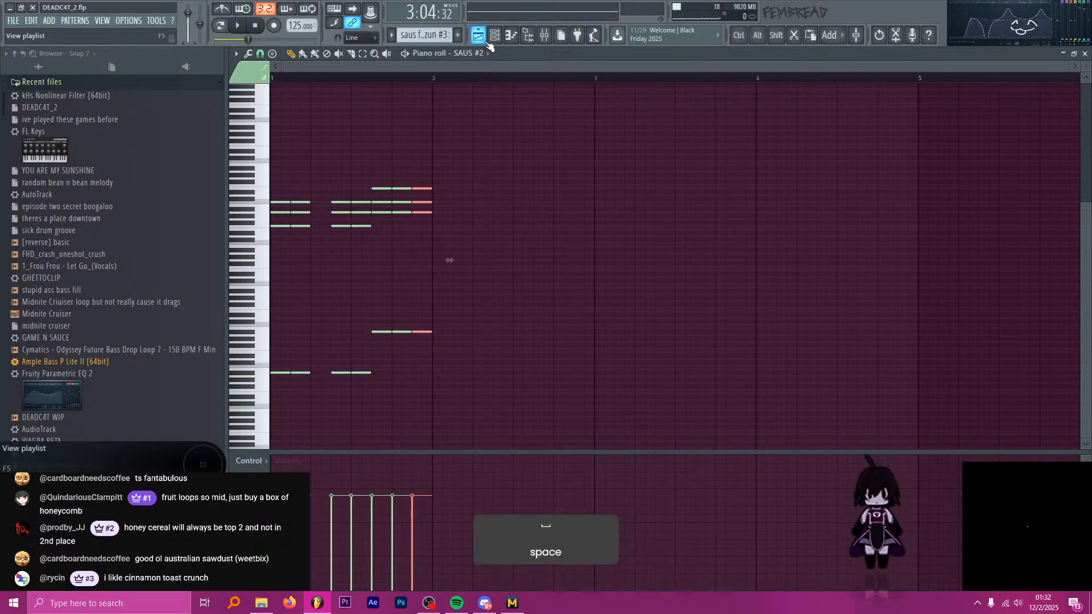
Return to the playlist and play the vocal chops leading into bar 97 on Tracks 91, 92 and 104.
{"action": "key", "text": "alt+Tab"}
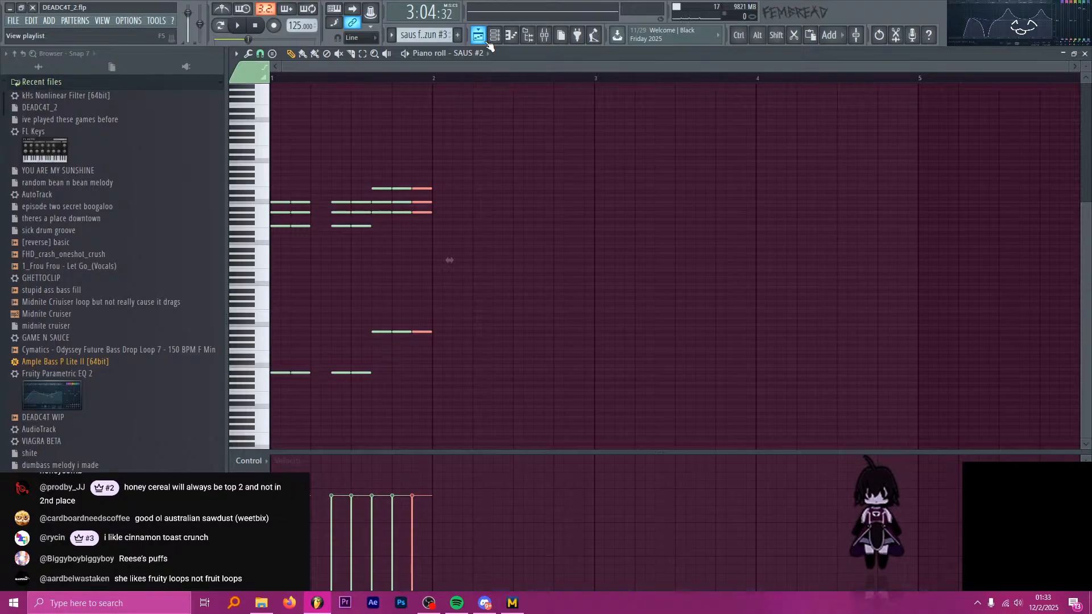
{"action": "left_click", "coordinate": [479, 34]}
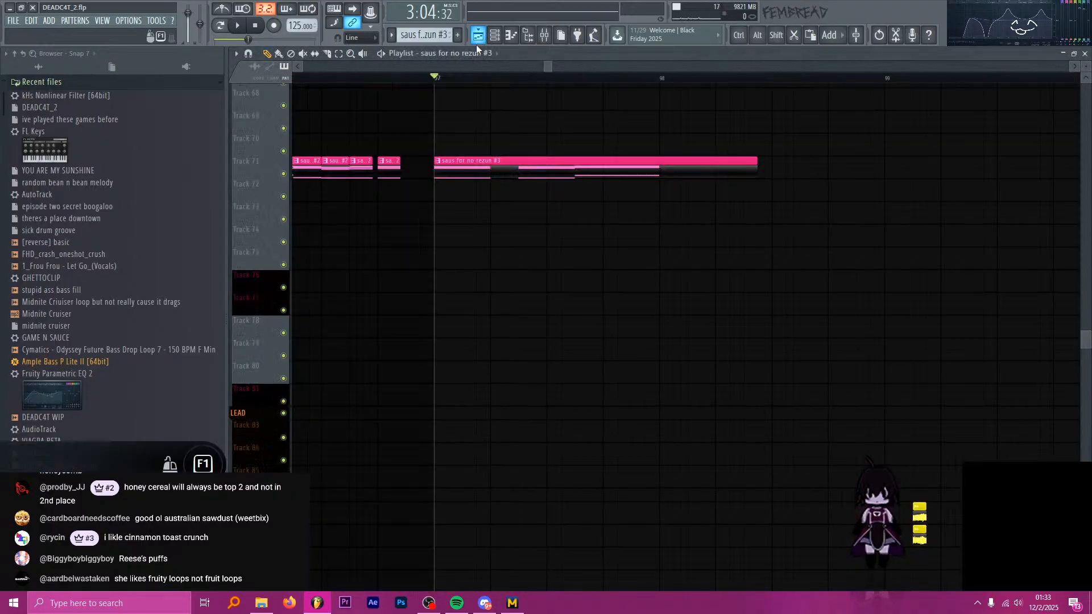
{"action": "scroll", "coordinate": [546, 239], "scroll_direction": "down", "scroll_amount": 5}
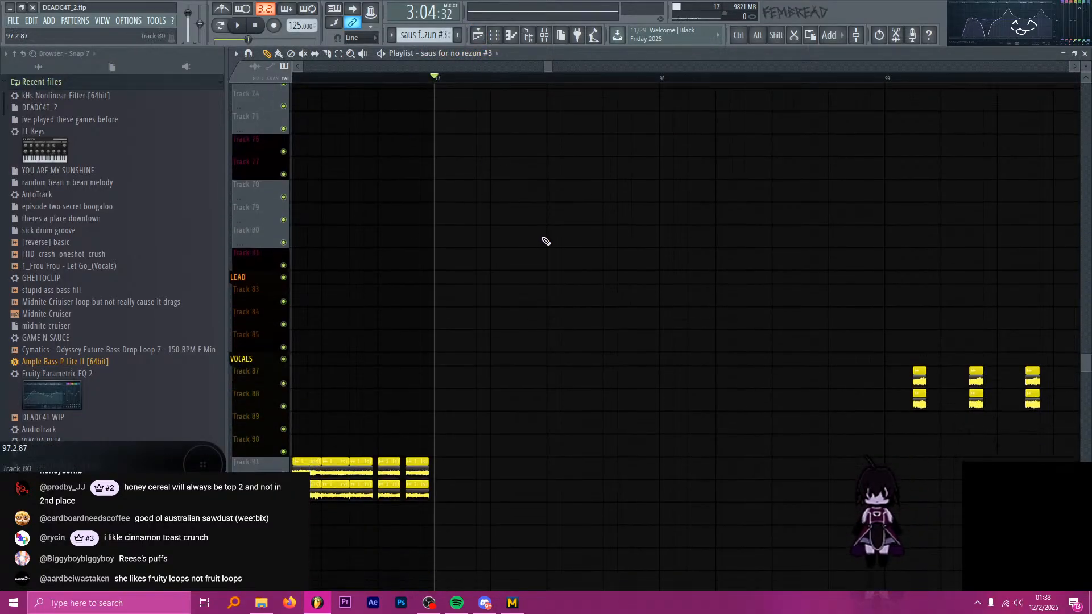
{"action": "scroll", "coordinate": [571, 261], "scroll_direction": "down", "scroll_amount": 2, "text": "ctrl"}
{"action": "scroll", "coordinate": [571, 261], "scroll_direction": "down", "scroll_amount": 2, "text": "ctrl"}
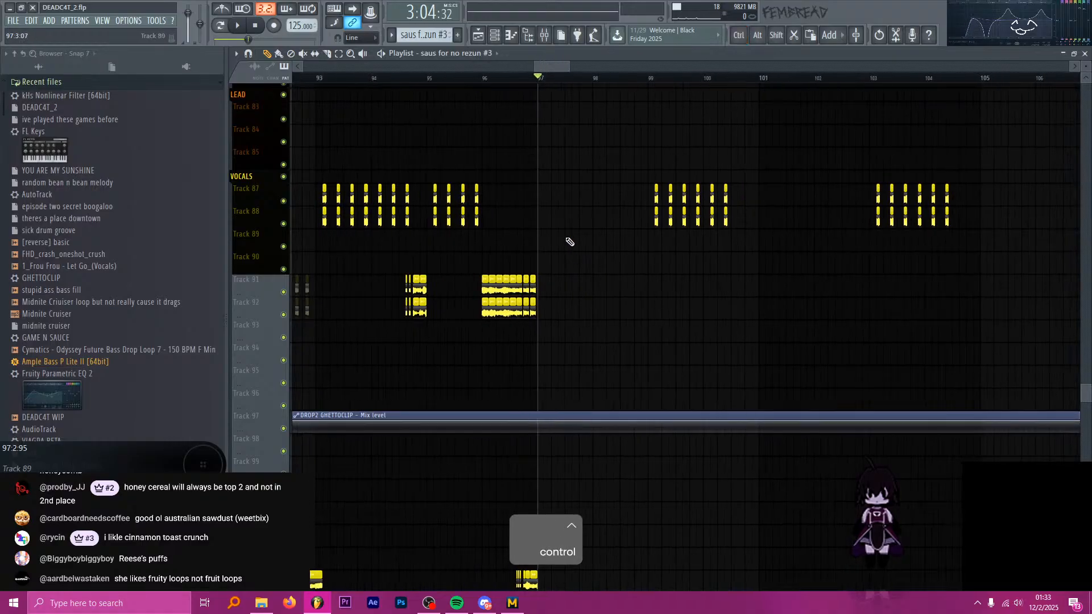
{"action": "scroll", "coordinate": [556, 243], "scroll_direction": "down", "scroll_amount": 3}
{"action": "scroll", "coordinate": [524, 191], "scroll_direction": "up", "scroll_amount": 4, "text": "ctrl"}
{"action": "key", "text": "space"}
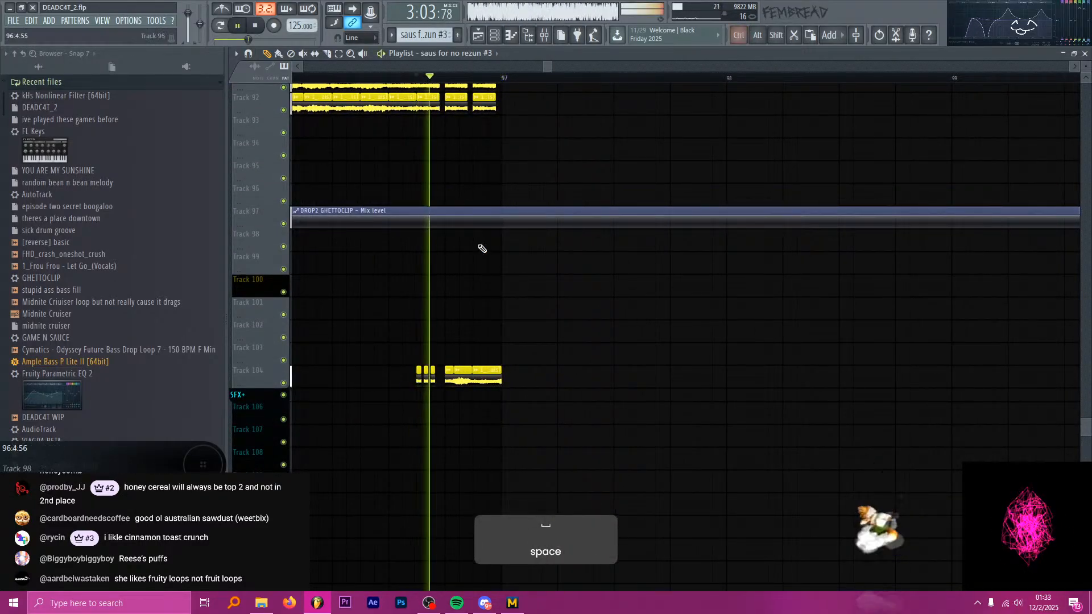
{"action": "scroll", "coordinate": [499, 398], "scroll_direction": "up", "scroll_amount": 2, "text": "ctrl"}
{"action": "key", "text": "space"}
Fill the first beat of bar 97 on Track 104 with two half-beat Frou Frou vocal chops and play back from bar 96.
{"action": "left_click_drag", "start_coordinate": [499, 378], "coordinate": [555, 378]}
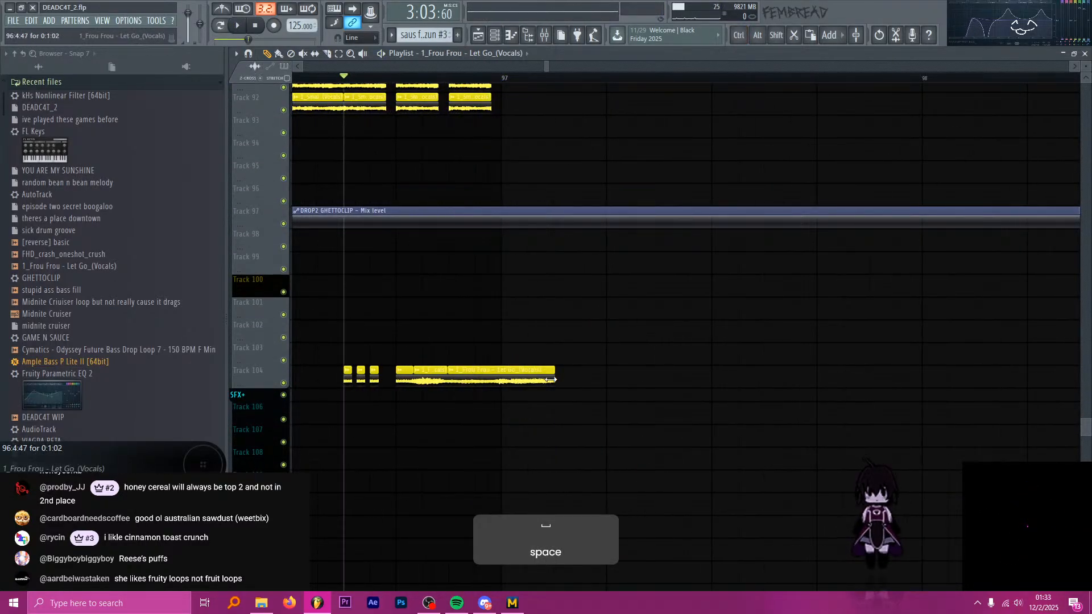
{"action": "key", "text": "ctrl+b"}
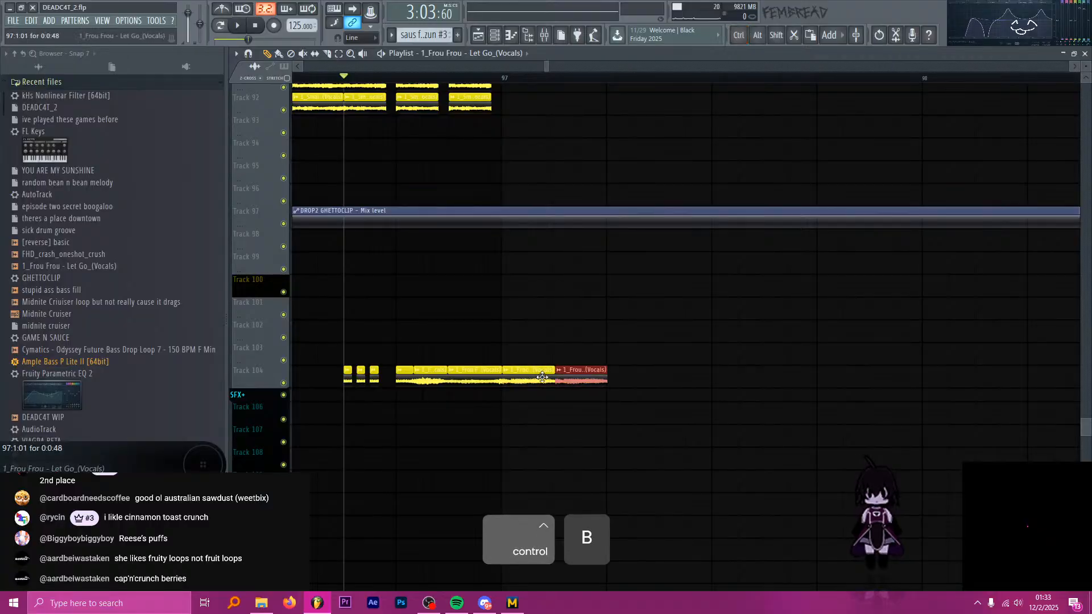
{"action": "scroll", "coordinate": [598, 335], "scroll_direction": "up", "scroll_amount": 3}
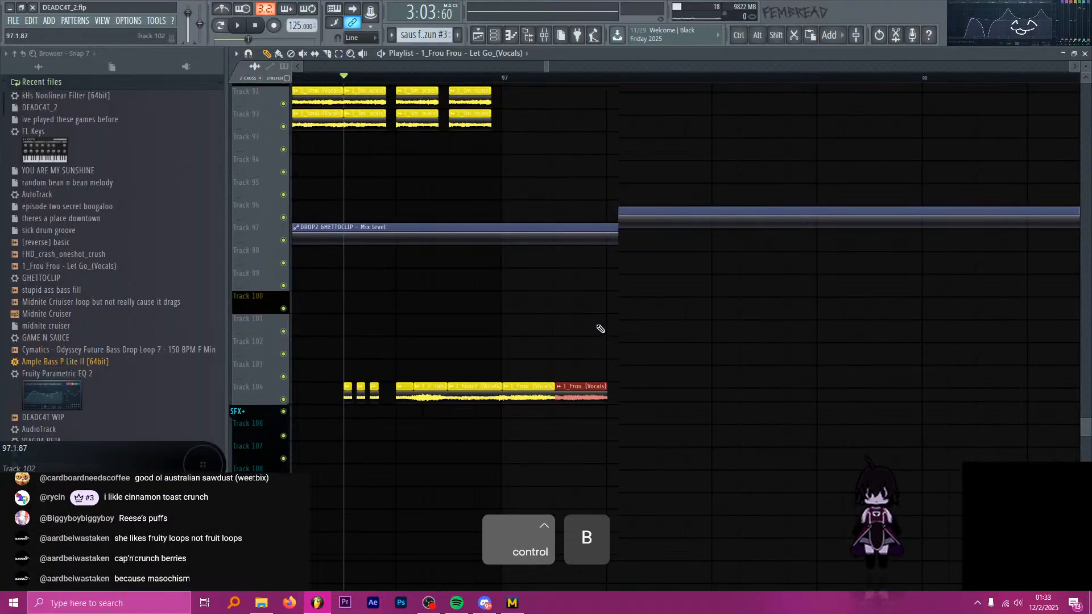
{"action": "scroll", "coordinate": [592, 337], "scroll_direction": "down", "scroll_amount": 2, "text": "ctrl"}
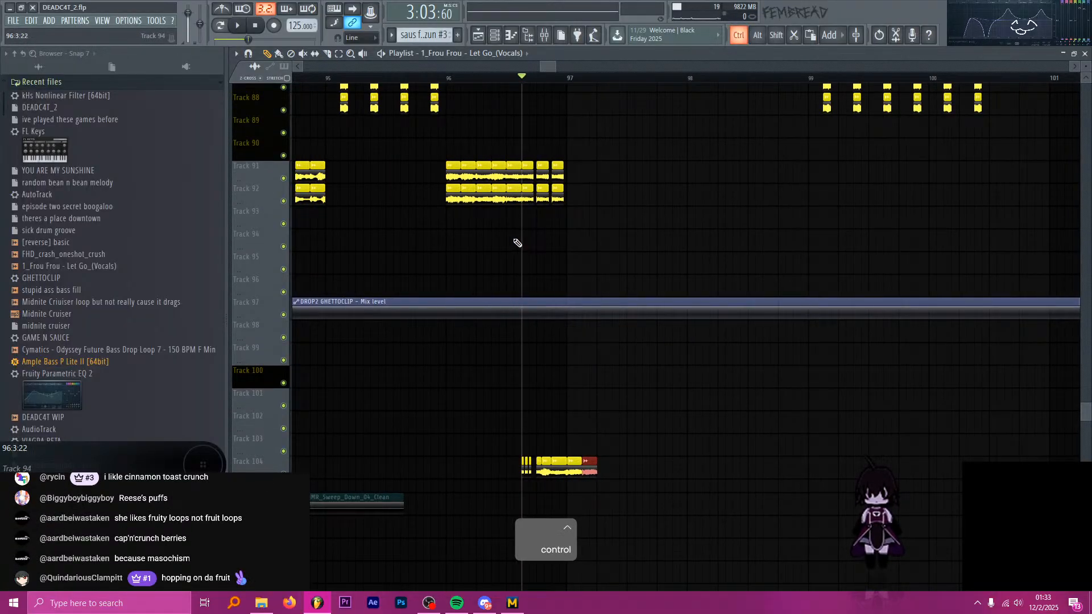
{"action": "scroll", "coordinate": [516, 240], "scroll_direction": "up", "scroll_amount": 2, "text": "ctrl"}
{"action": "left_click", "coordinate": [415, 81]}
{"action": "key", "text": "space"}
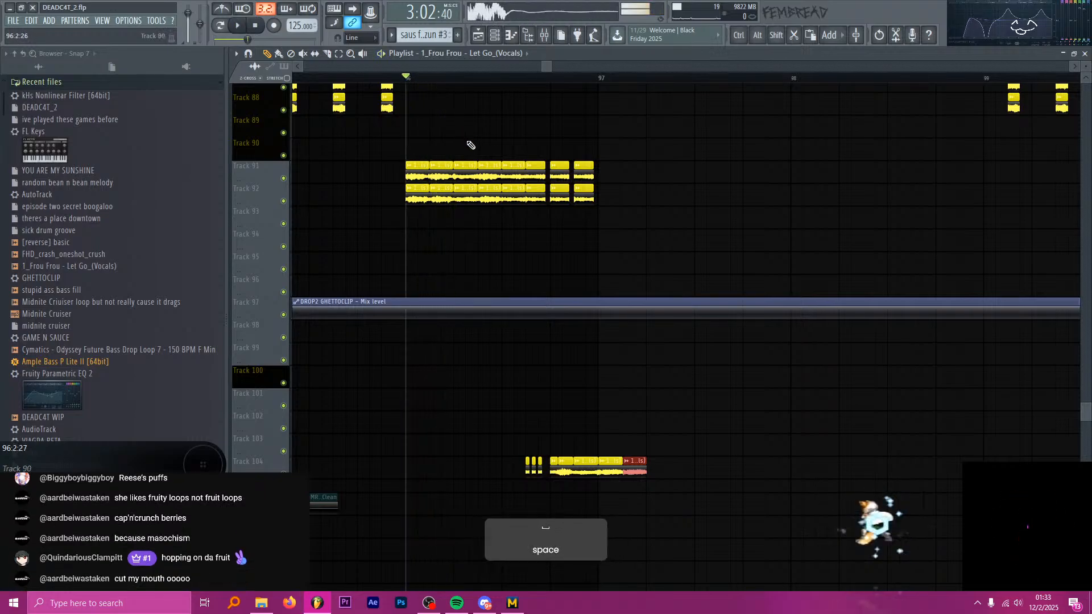
{"action": "key", "text": "space"}
Copy the fourth Smallpools vocal chop after bar 96 on Tracks 91 and 92 to beat 2 of bar 97.
{"action": "scroll", "coordinate": [512, 221], "scroll_direction": "down", "scroll_amount": 3, "text": "ctrl"}
{"action": "scroll", "coordinate": [498, 227], "scroll_direction": "up", "scroll_amount": 3, "text": "ctrl"}
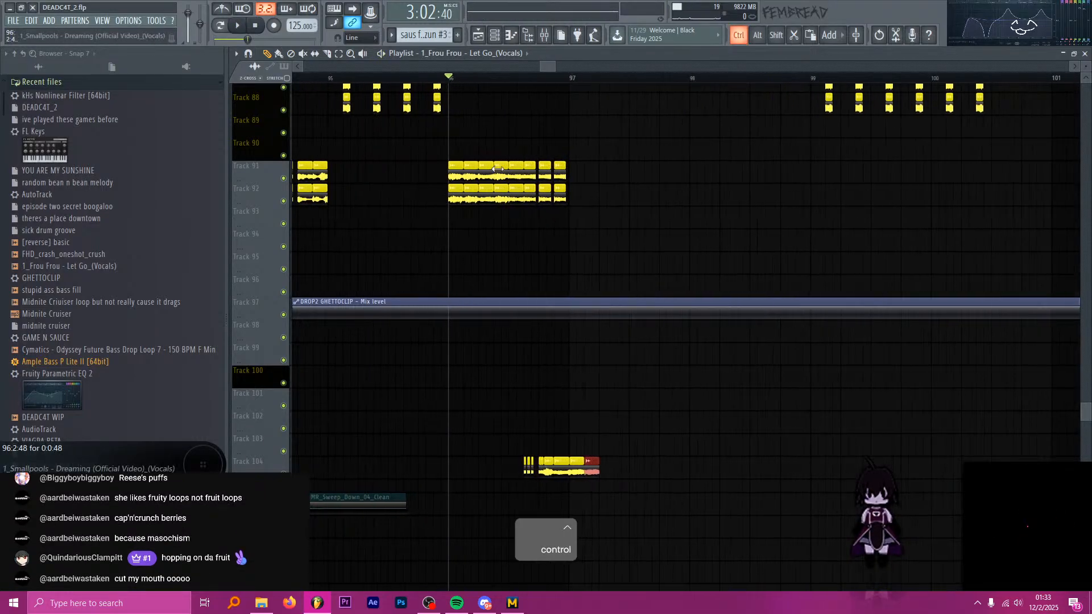
{"action": "left_click", "coordinate": [498, 172], "text": "ctrl"}
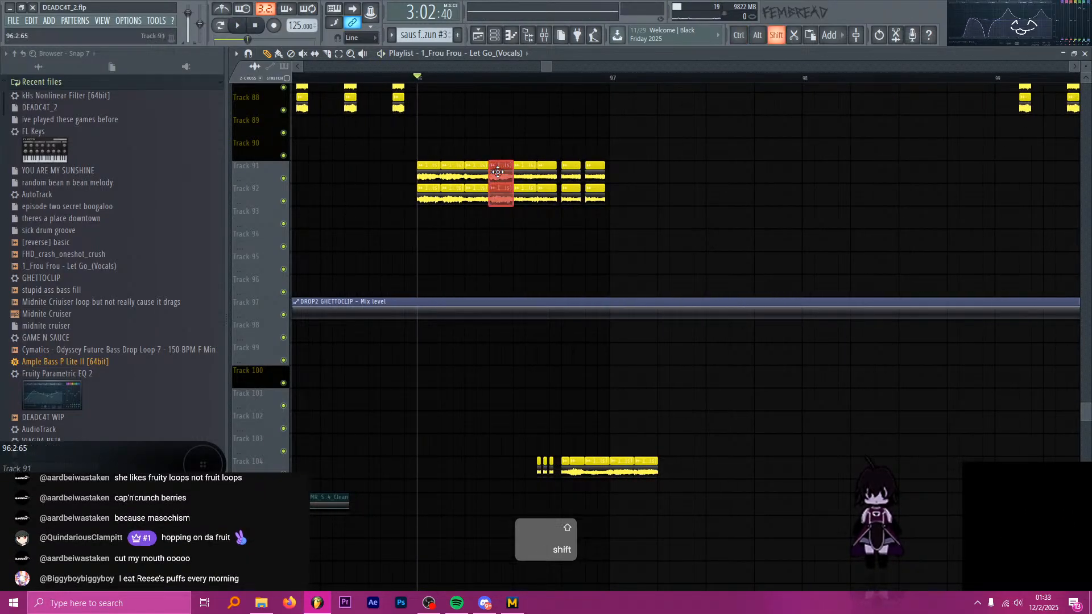
{"action": "left_click_drag", "start_coordinate": [498, 173], "coordinate": [666, 172]}
{"action": "scroll", "coordinate": [698, 149], "scroll_direction": "up", "scroll_amount": 2, "text": "ctrl"}
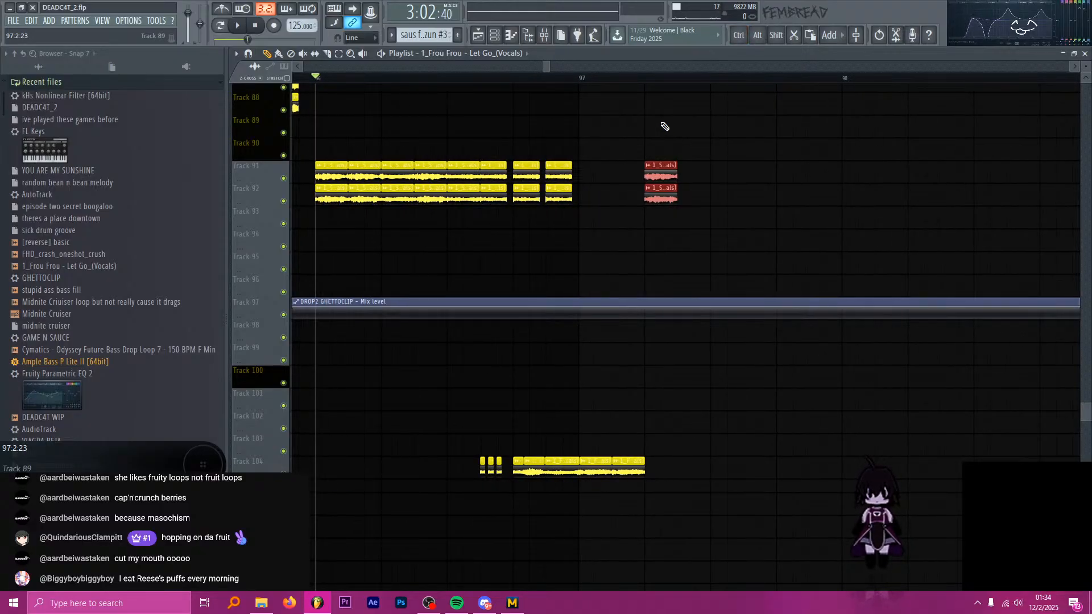
Copy the last Frou Frou chop on Track 104 directly after the Smallpools chop in bar 97 and play from bar 96.
{"action": "key", "text": "alt+Tab"}
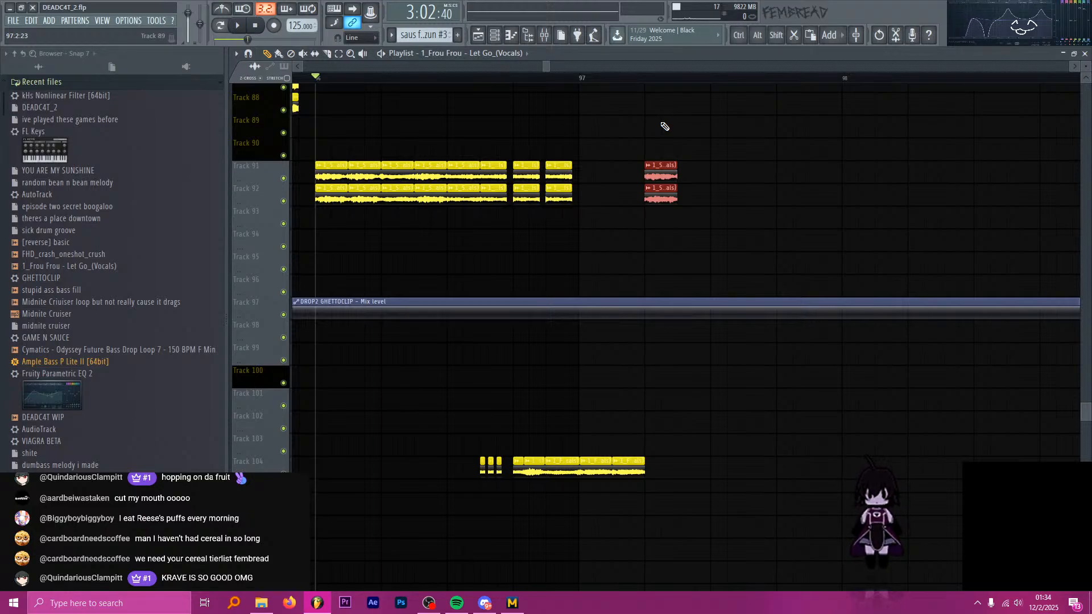
{"action": "left_click_drag", "start_coordinate": [628, 472], "coordinate": [694, 473]}
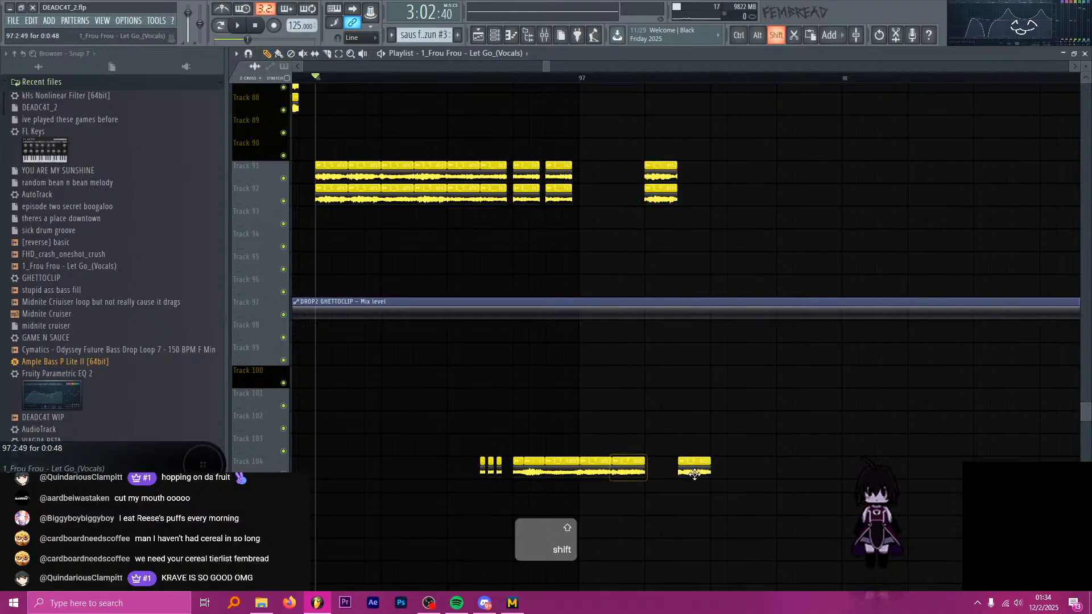
{"action": "key", "text": "space"}
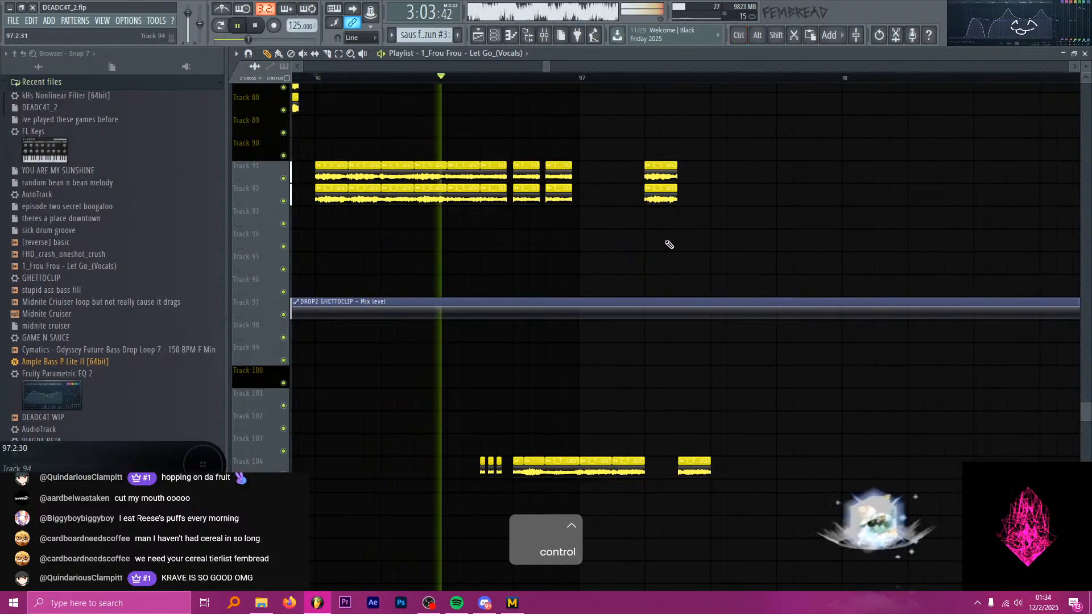
{"action": "scroll", "coordinate": [714, 245], "scroll_direction": "up", "scroll_amount": 2}
{"action": "key", "text": "space"}
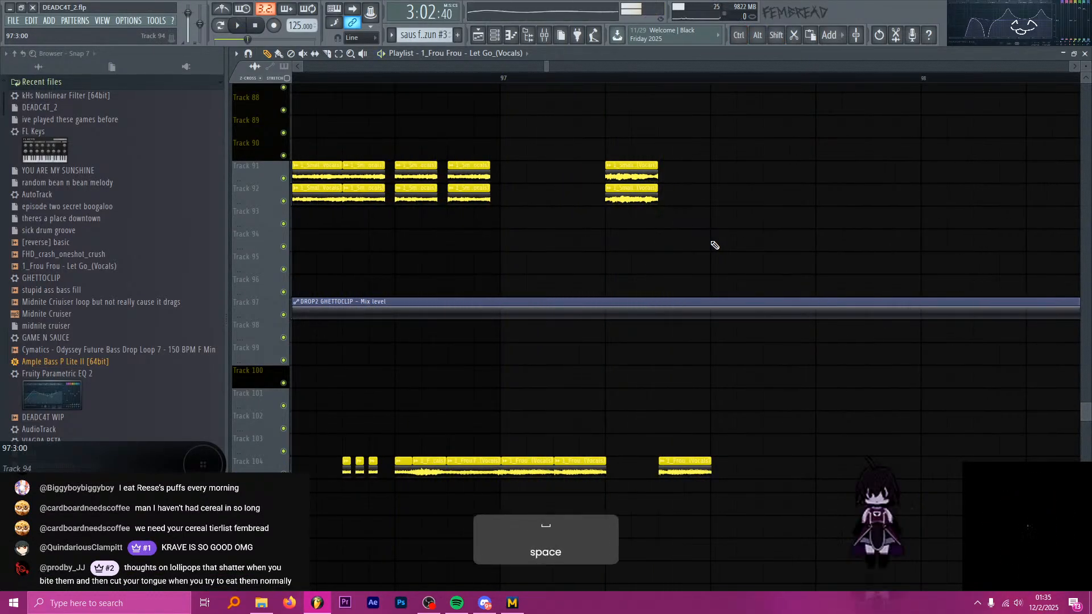
Solo Track 104 and play its Frou Frou vocal chops from bar 97.
{"action": "key", "text": "ctrl"}
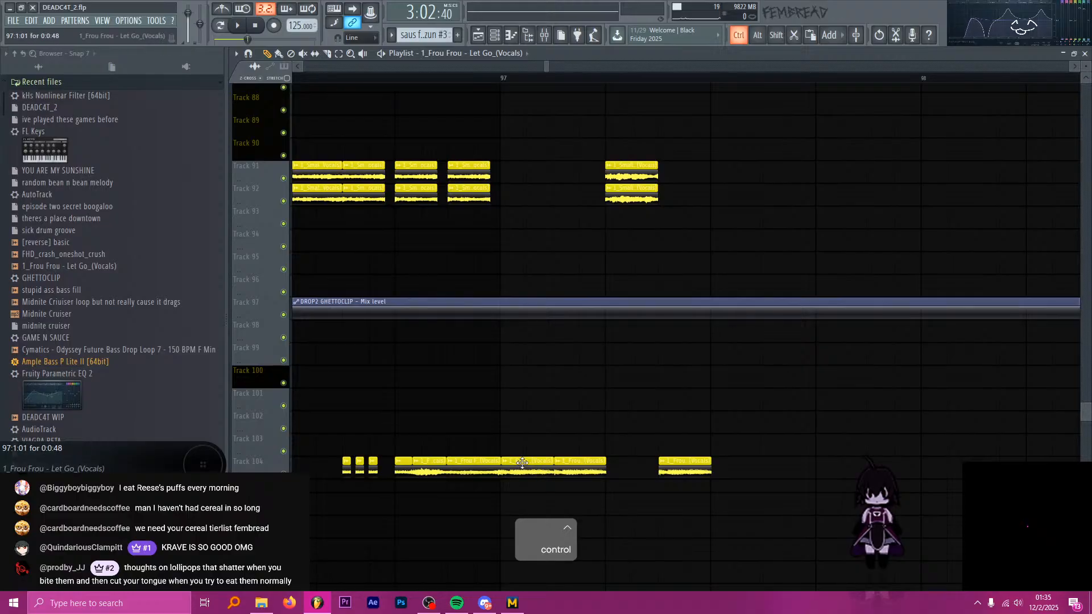
{"action": "scroll", "coordinate": [522, 463], "scroll_direction": "up", "scroll_amount": 2}
{"action": "left_click", "coordinate": [283, 474], "text": "ctrl"}
{"action": "left_click", "coordinate": [255, 26]}
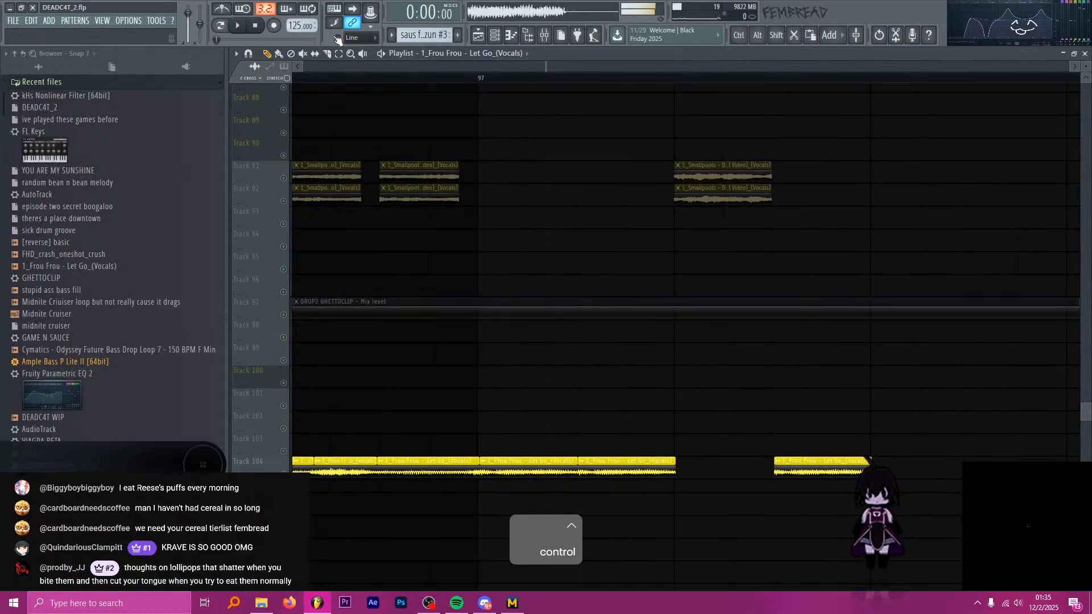
{"action": "left_click", "coordinate": [477, 78]}
{"action": "key", "text": "space"}
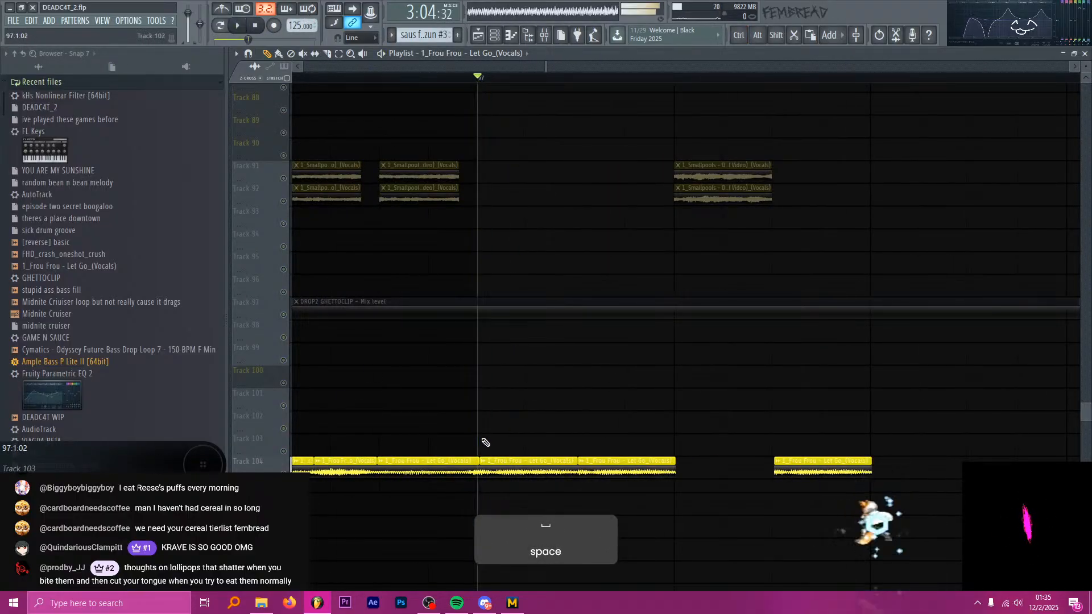
Delete the last two Frou Frou chops on Track 104, keeping the one that starts at bar 97.
{"action": "key", "text": "ctrl"}
{"action": "scroll", "coordinate": [495, 461], "scroll_direction": "up", "scroll_amount": 4}
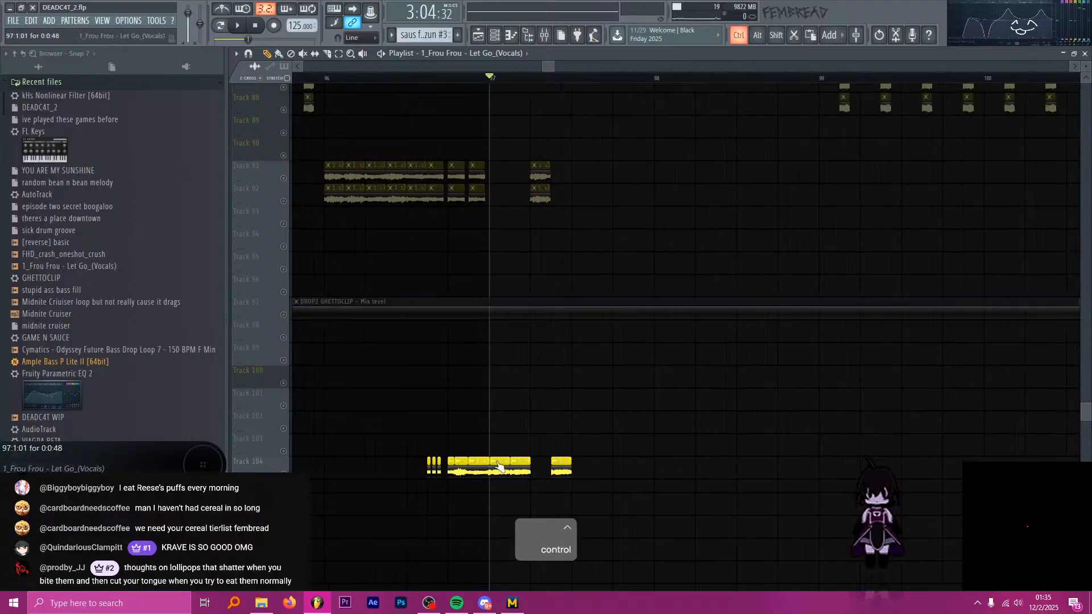
{"action": "left_click_drag", "start_coordinate": [504, 460], "coordinate": [589, 435]}
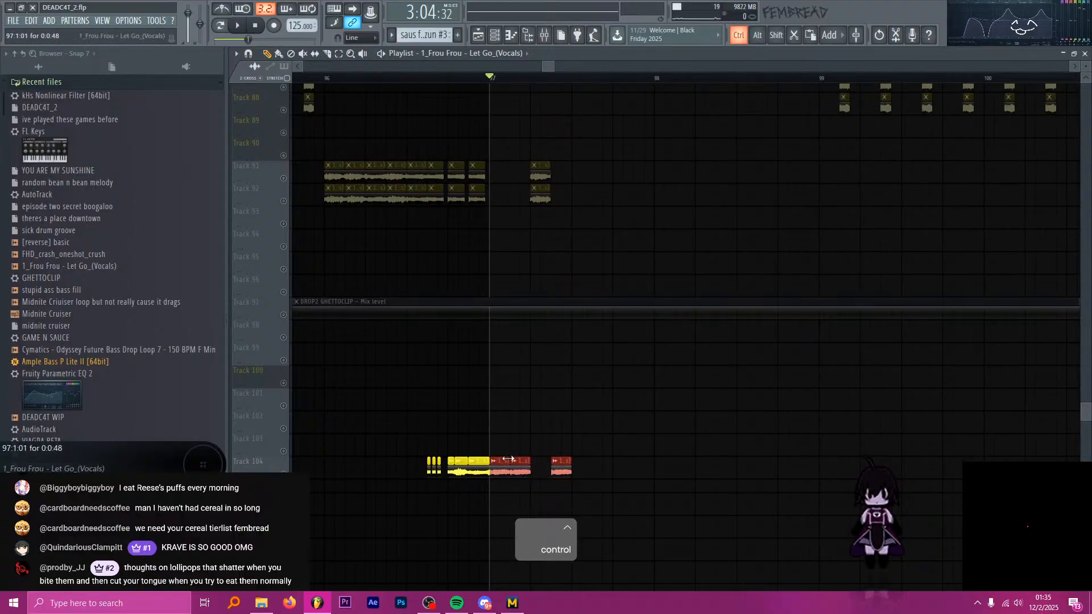
{"action": "scroll", "coordinate": [507, 460], "scroll_direction": "up", "scroll_amount": 2}
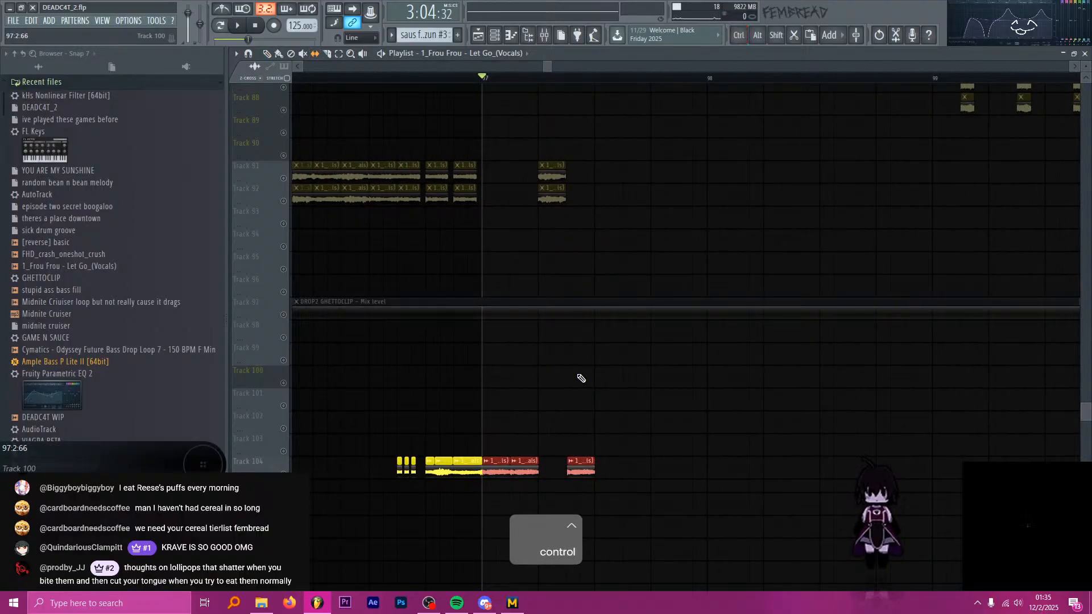
{"action": "key", "text": "alt+Tab"}
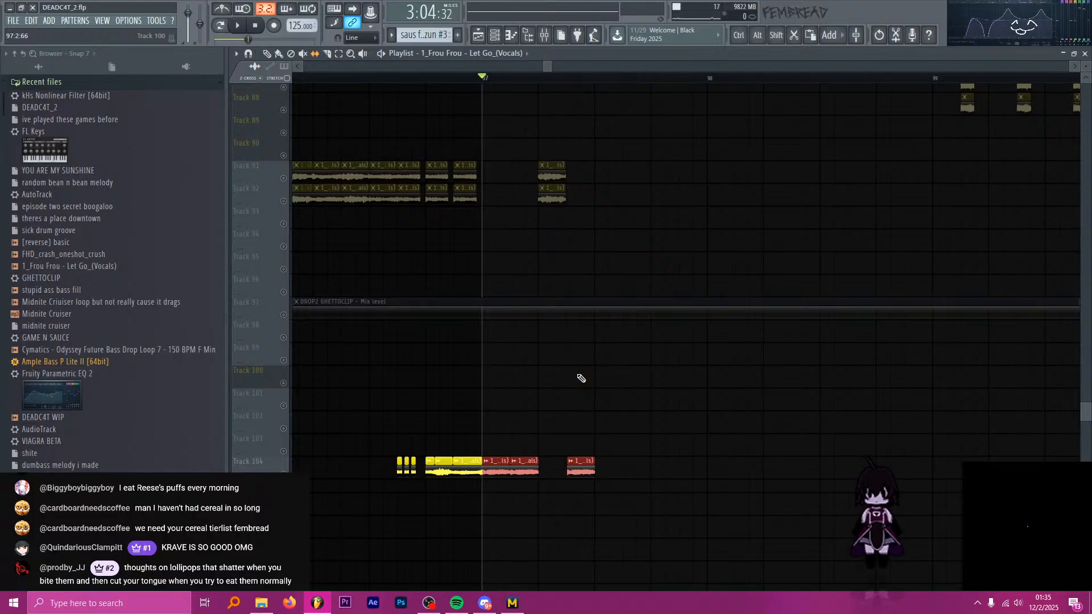
{"action": "right_click", "coordinate": [531, 459]}
{"action": "right_click", "coordinate": [579, 470]}
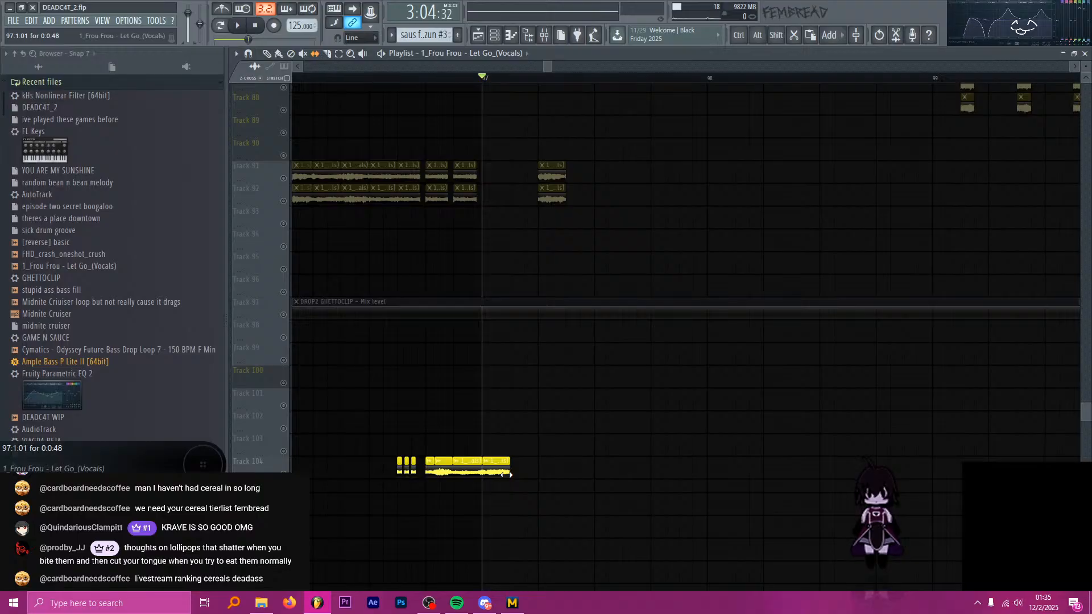
Move the Frou Frou chop at bar 97 up to Track 103 and unmute that track.
{"action": "key", "text": "alt+Tab"}
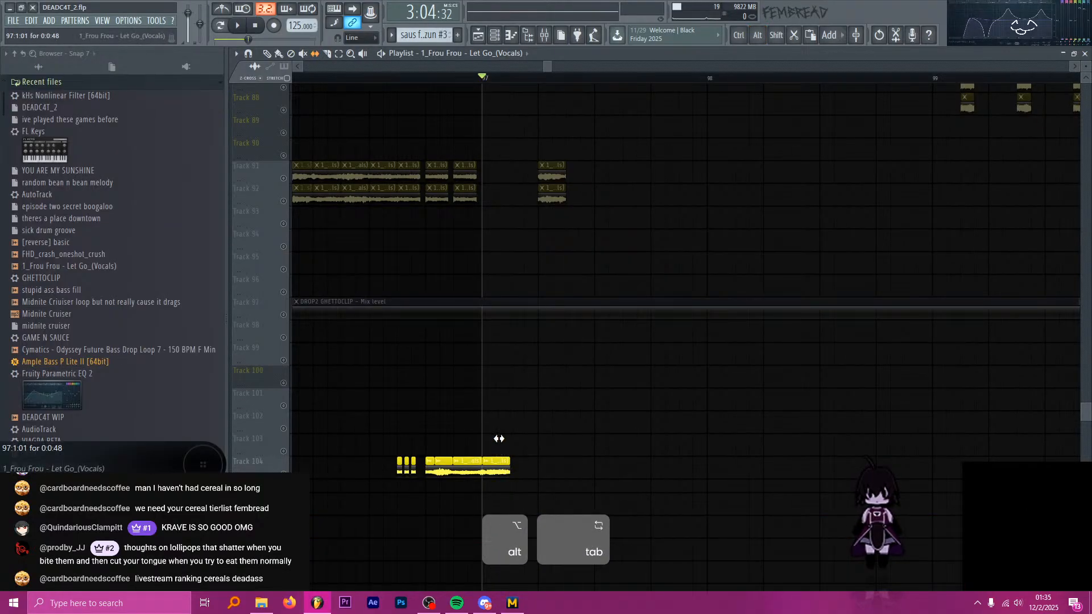
{"action": "key", "text": "p"}
{"action": "left_click_drag", "start_coordinate": [498, 471], "coordinate": [496, 448]}
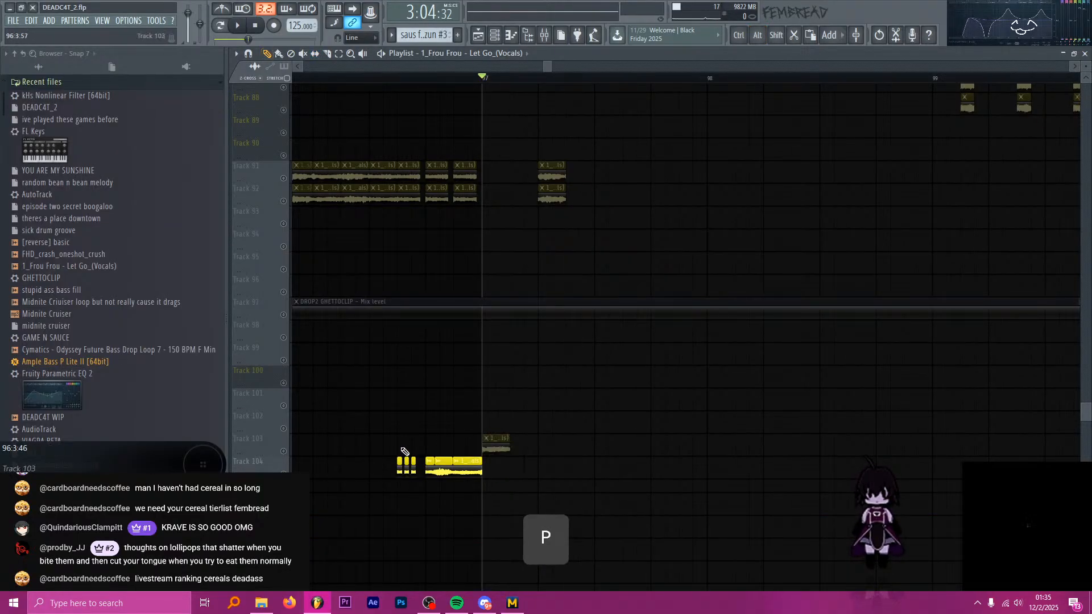
{"action": "scroll", "coordinate": [393, 449], "scroll_direction": "down", "scroll_amount": 5}
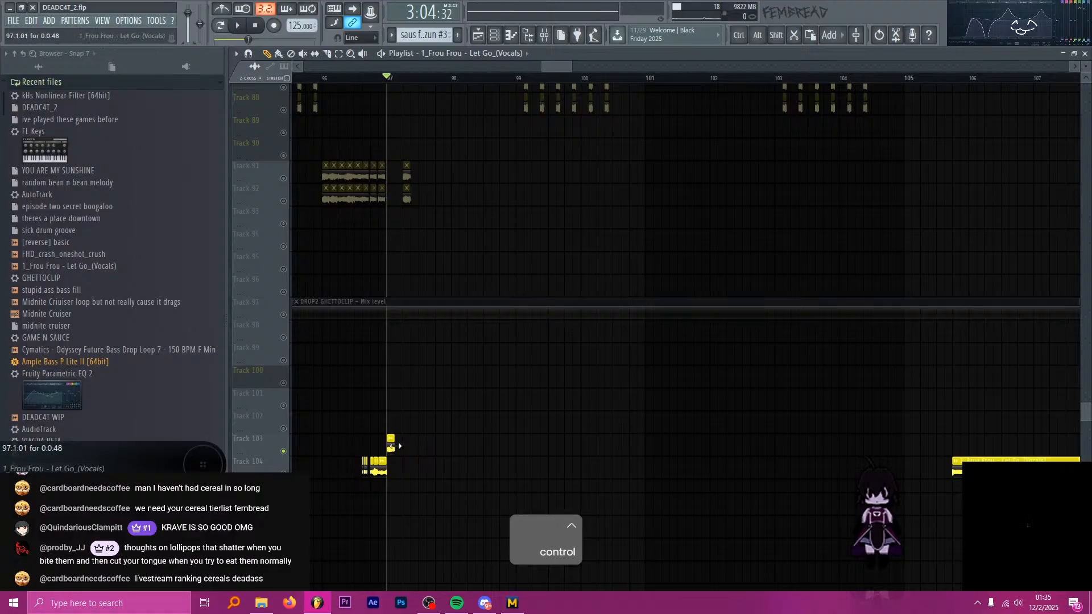
Lengthen the Track 103 Frou Frou clip to bar 102 and play it from bars 97 and 101.
{"action": "left_click_drag", "start_coordinate": [392, 446], "coordinate": [710, 448]}
{"action": "key", "text": "space"}
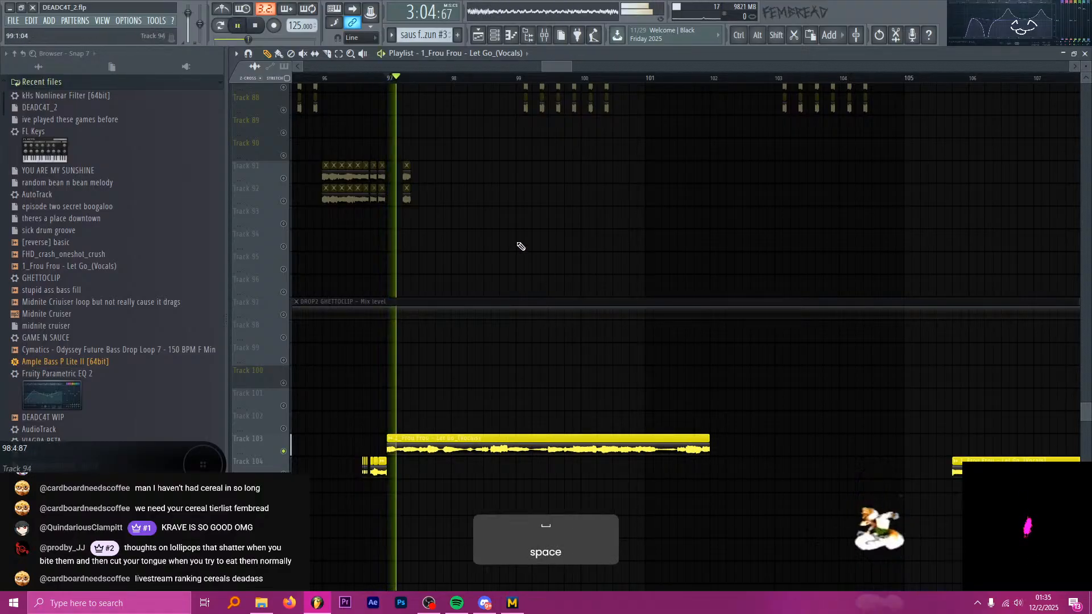
{"action": "key", "text": "space"}
{"action": "left_click", "coordinate": [653, 79]}
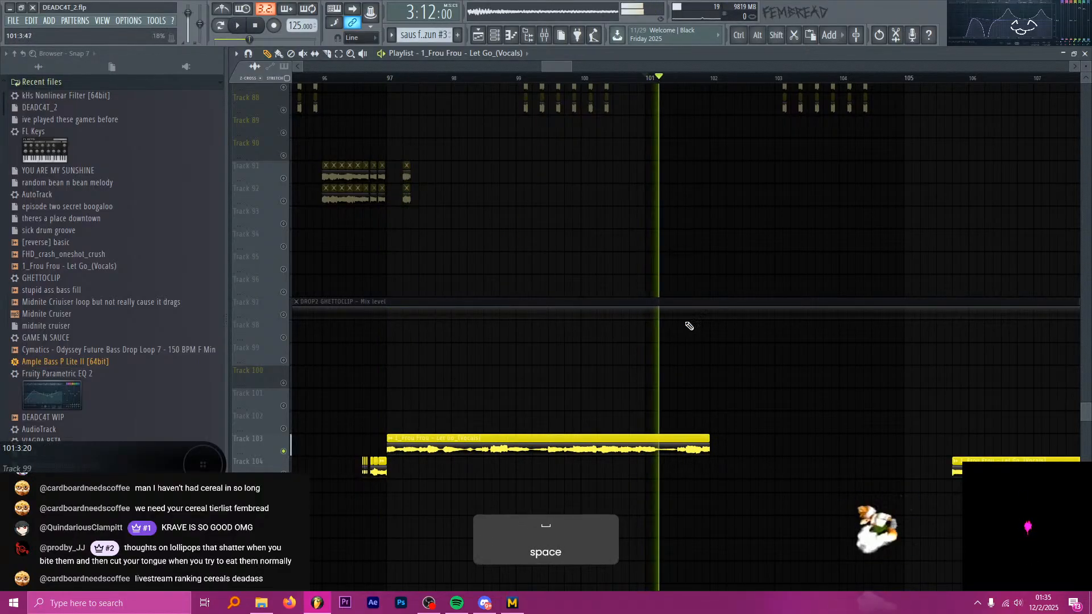
Extend the Track 103 Frou Frou clip to about the last beat of bar 106 and play it from bar 105.
{"action": "key", "text": "ctrl"}
{"action": "left_click_drag", "start_coordinate": [710, 439], "coordinate": [1017, 439]}
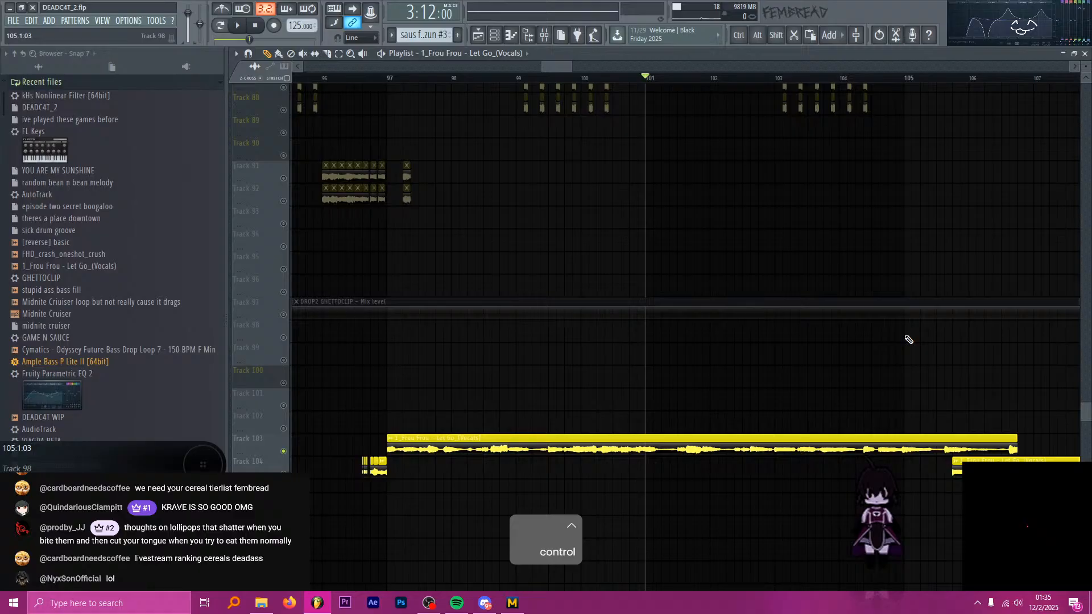
{"action": "left_click", "coordinate": [910, 81]}
{"action": "key", "text": "space"}
Audition more passages of the long Track 103 Frou Frou vocal between bars 97 and 105.
{"action": "key", "text": "space"}
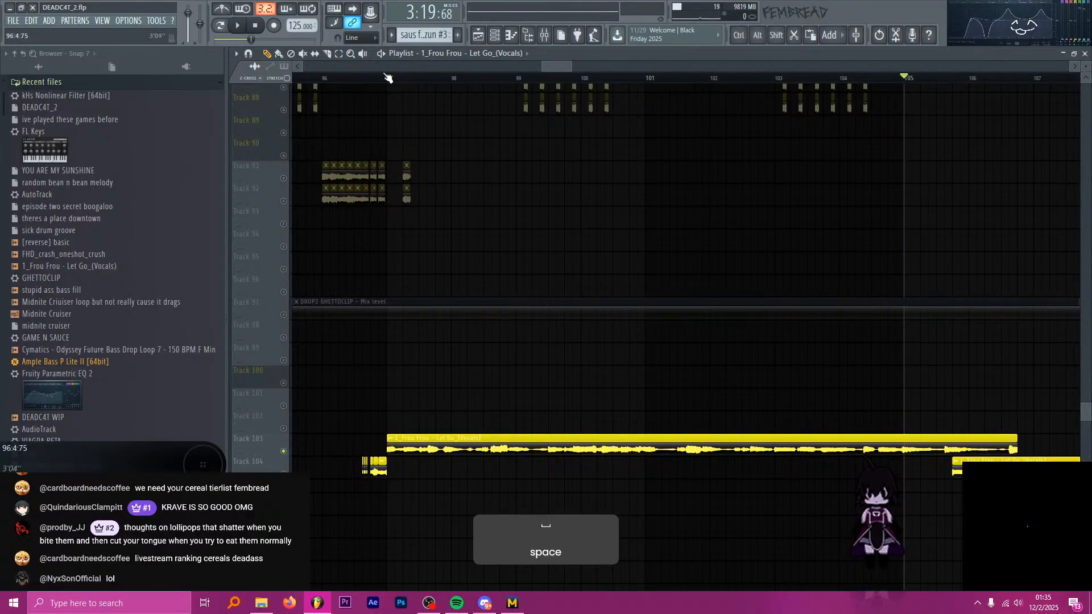
{"action": "left_click_drag", "start_coordinate": [387, 77], "coordinate": [647, 80]}
{"action": "key", "text": "space"}
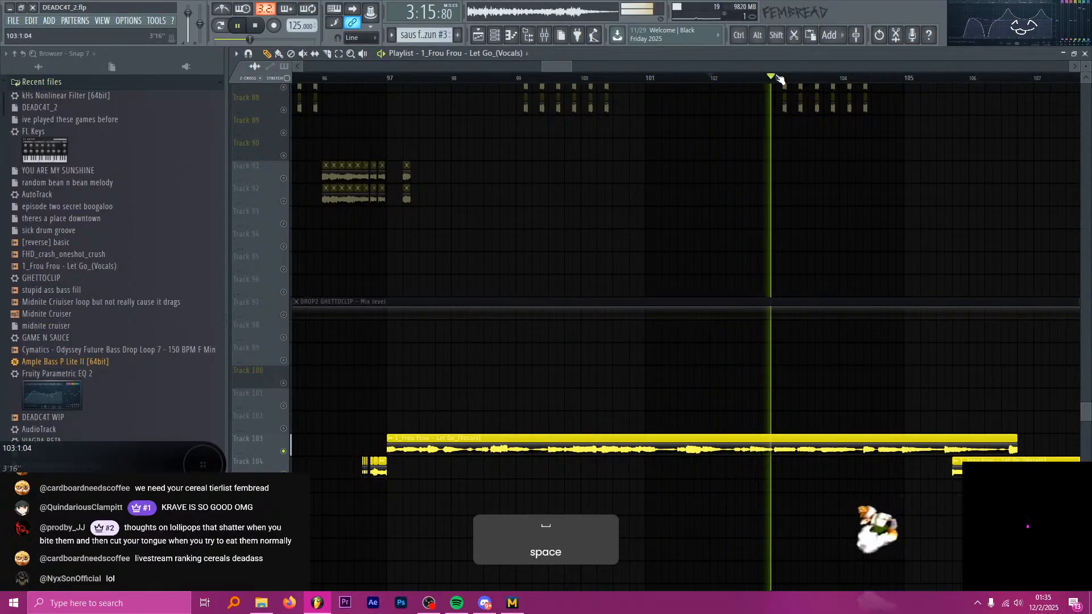
{"action": "key", "text": "space"}
{"action": "left_click", "coordinate": [907, 78]}
{"action": "scroll", "coordinate": [469, 187], "scroll_direction": "down", "scroll_amount": 4}
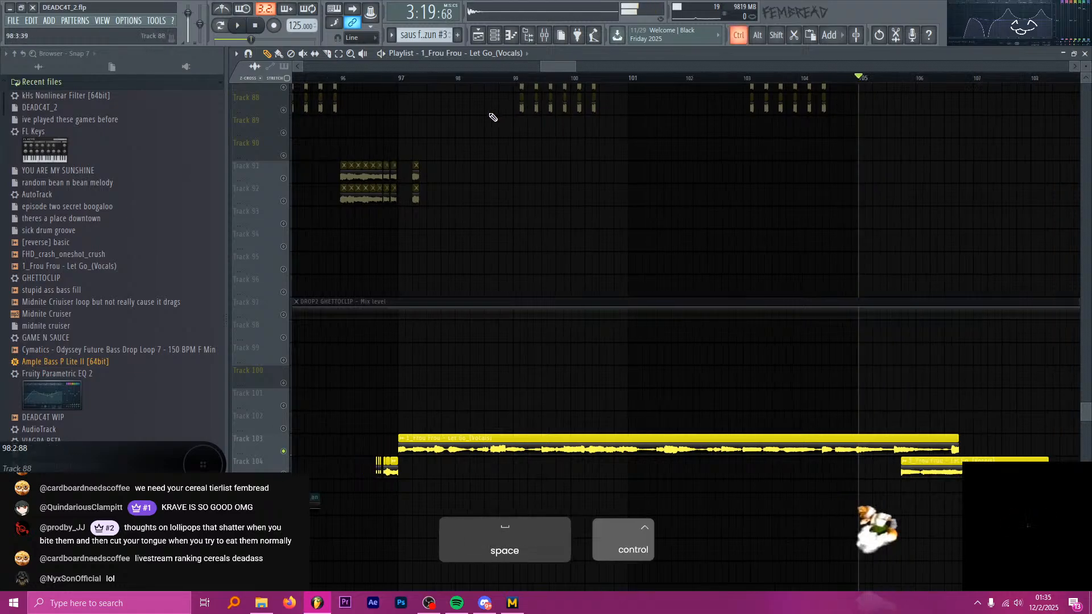
{"action": "scroll", "coordinate": [561, 472], "scroll_direction": "up", "scroll_amount": 3}
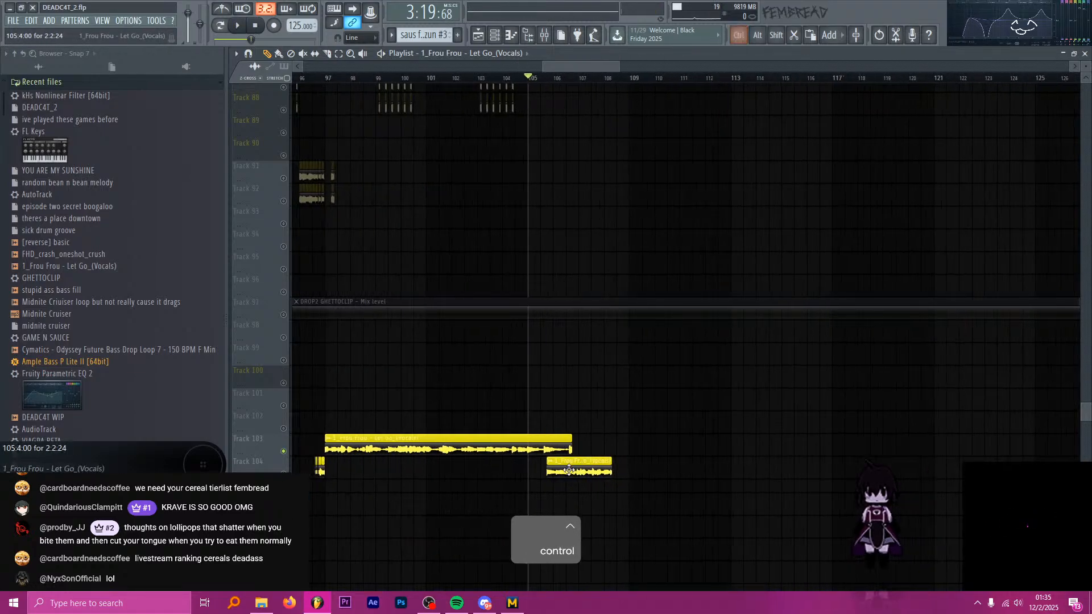
Mute the short Frou Frou clip near bar 105 on Track 104 and extend the Track 103 clip to past bar 122.
{"action": "key", "text": "t"}
{"action": "left_click", "coordinate": [561, 472]}
{"action": "key", "text": "p"}
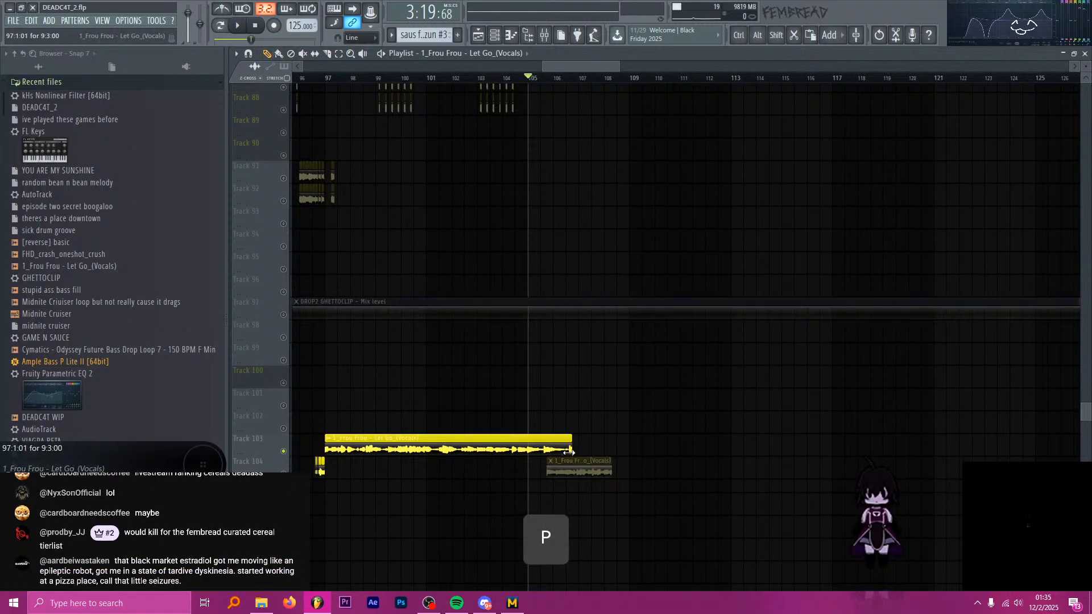
{"action": "left_click_drag", "start_coordinate": [570, 449], "coordinate": [977, 438]}
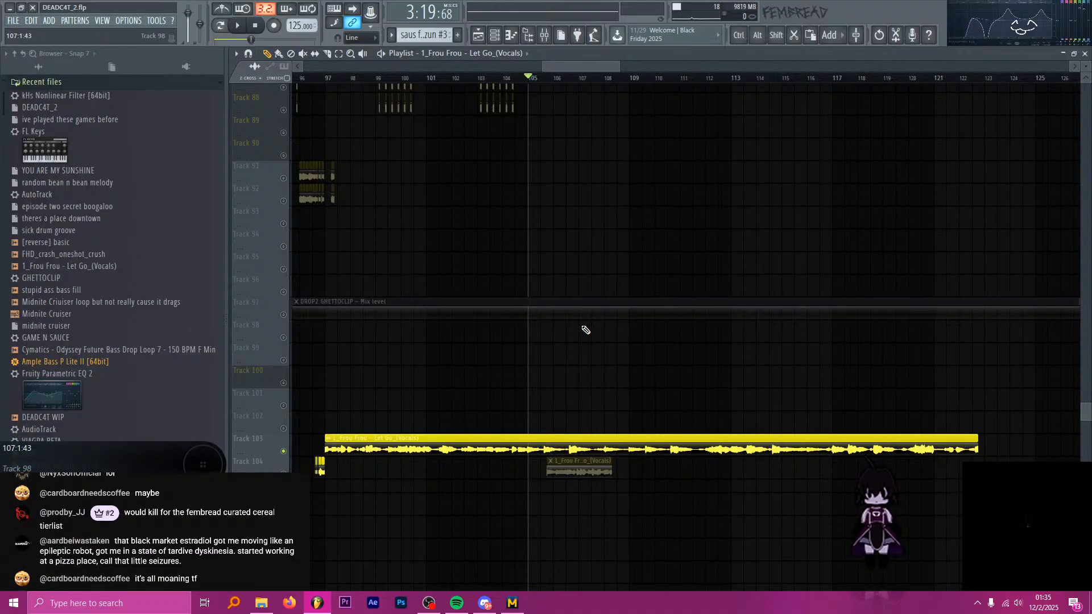
{"action": "key", "text": "alt+Tab"}
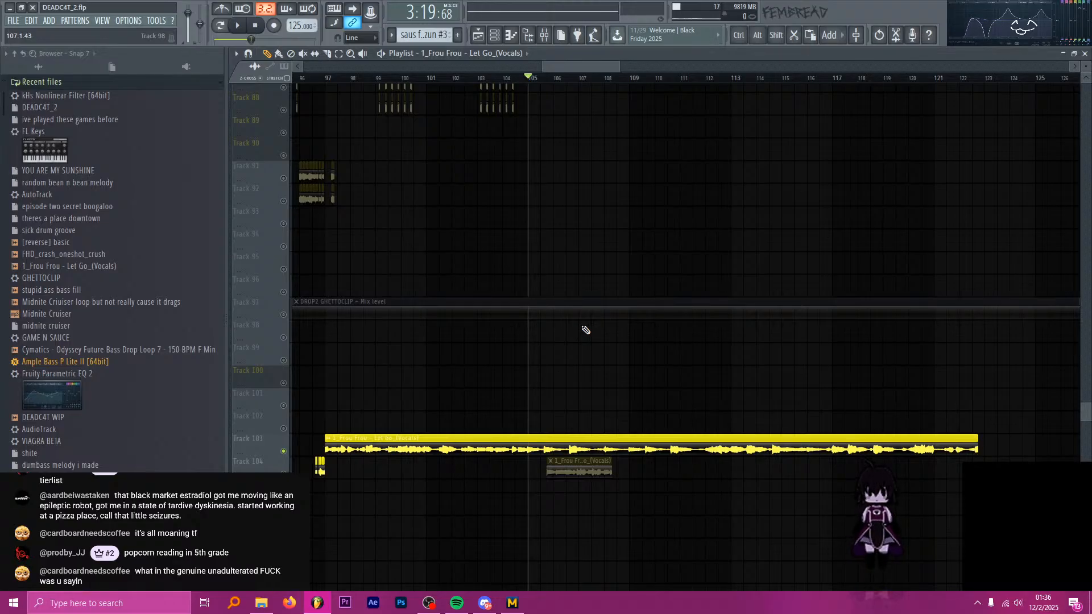
{"action": "key", "text": "alt+Tab"}
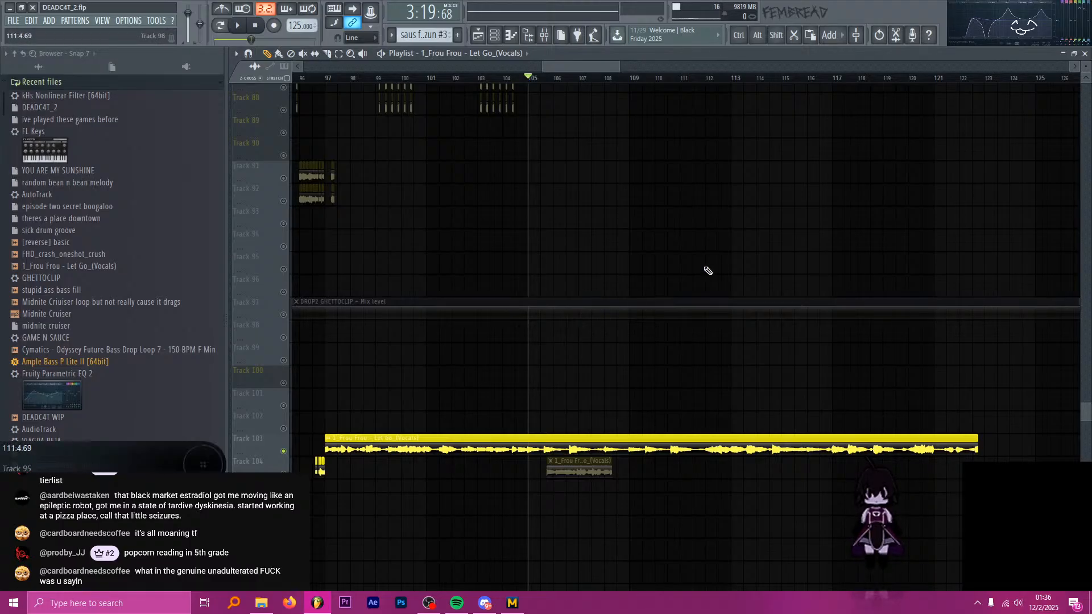
{"action": "left_click", "coordinate": [732, 80]}
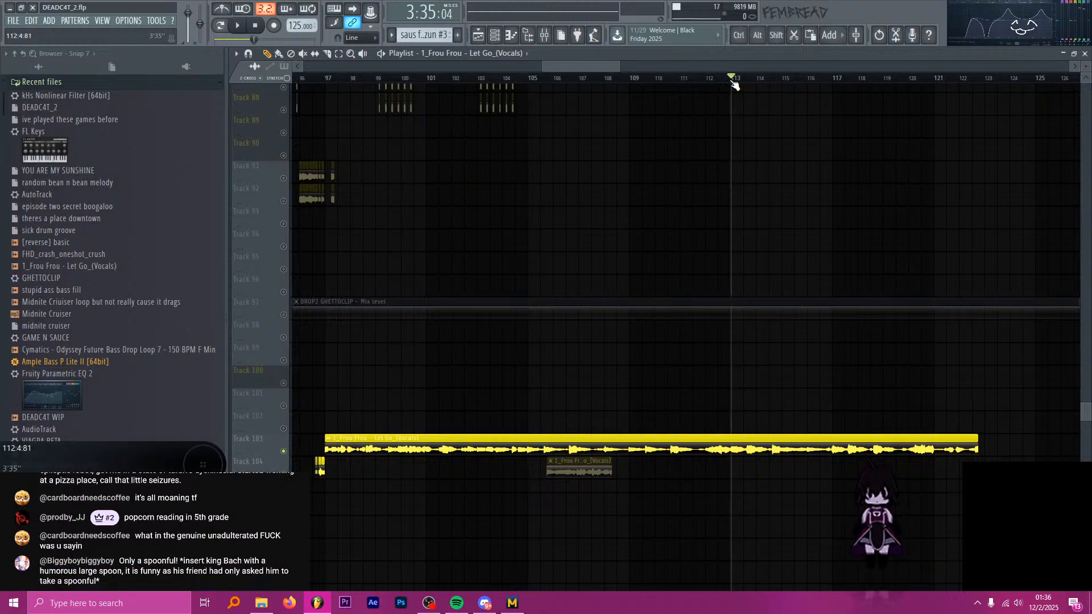
{"action": "key", "text": "alt+Tab"}
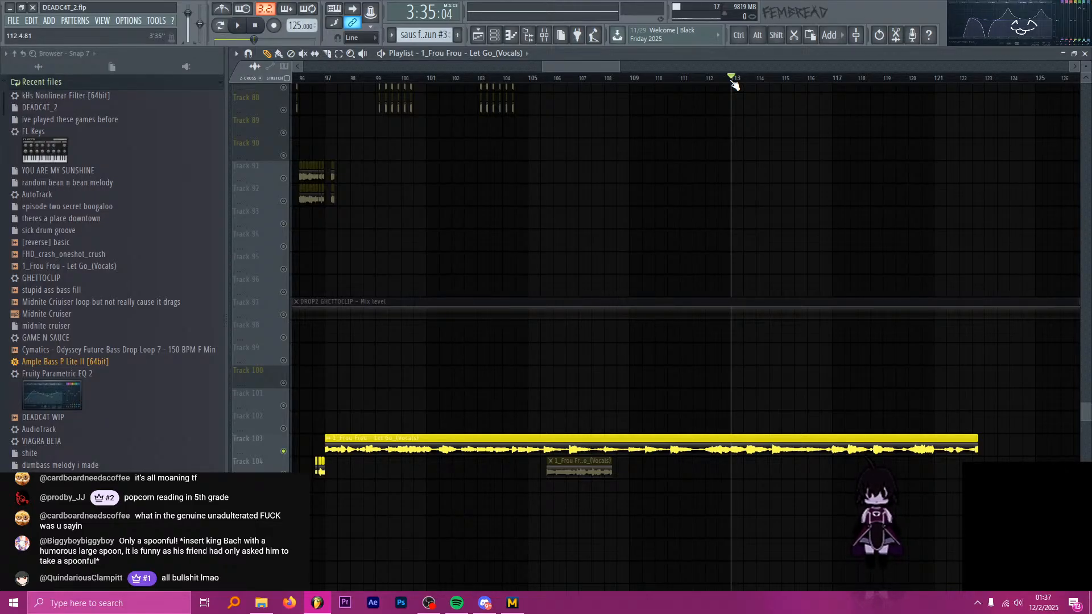
Check the input level of the default USB microphone in the Windows system sound settings.
{"action": "key", "text": "super"}
{"action": "type", "text": "sys"}
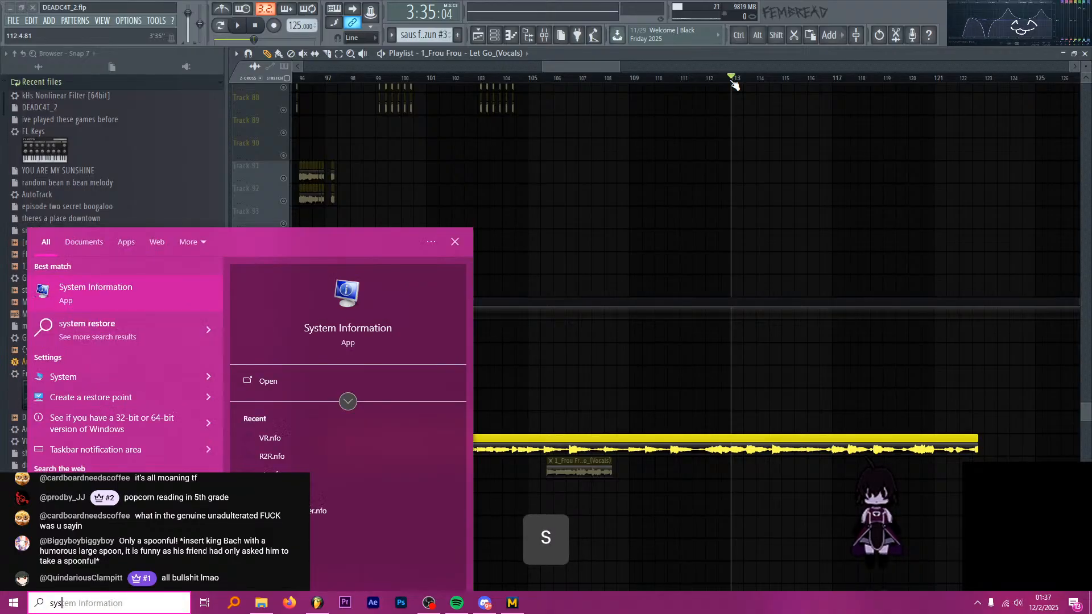
{"action": "type", "text": "tem sounds"}
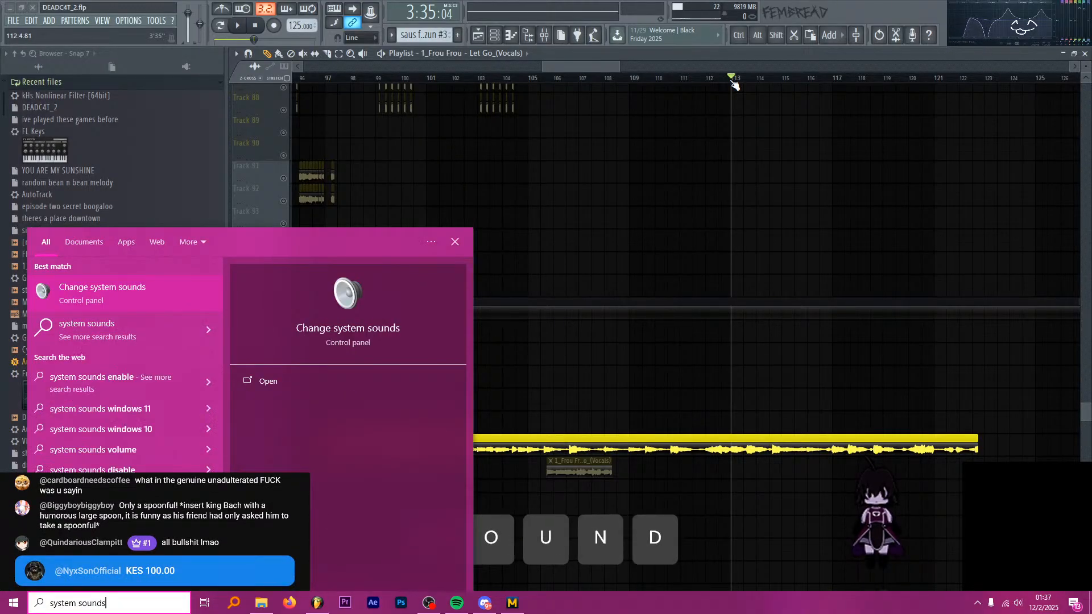
{"action": "key", "text": "Return"}
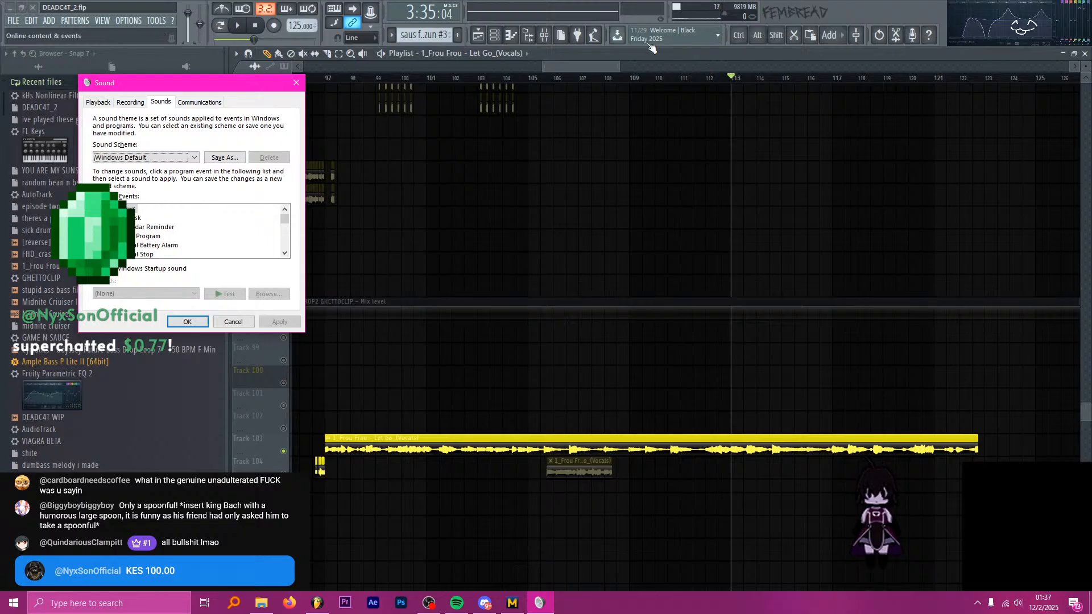
{"action": "left_click", "coordinate": [131, 102]}
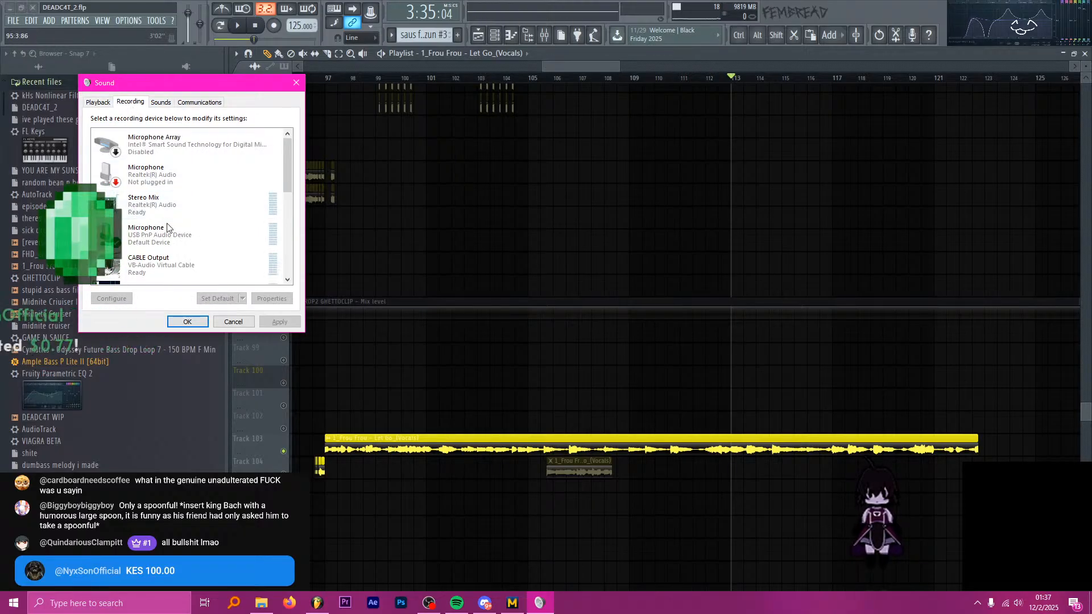
{"action": "double_click", "coordinate": [188, 246]}
{"action": "left_click", "coordinate": [165, 147]}
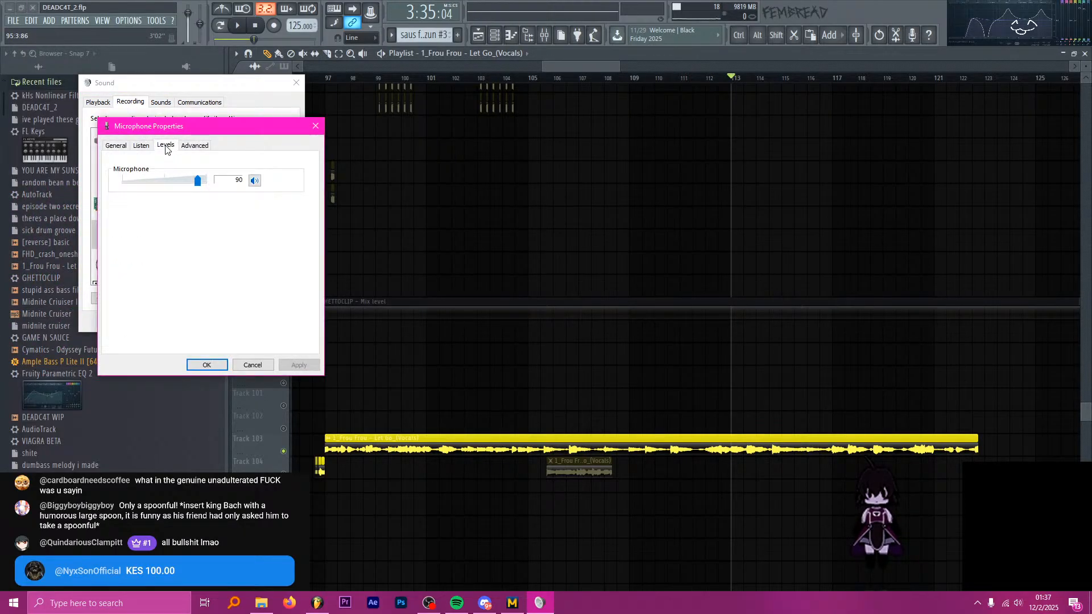
{"action": "left_click", "coordinate": [311, 128]}
{"action": "left_click", "coordinate": [291, 83]}
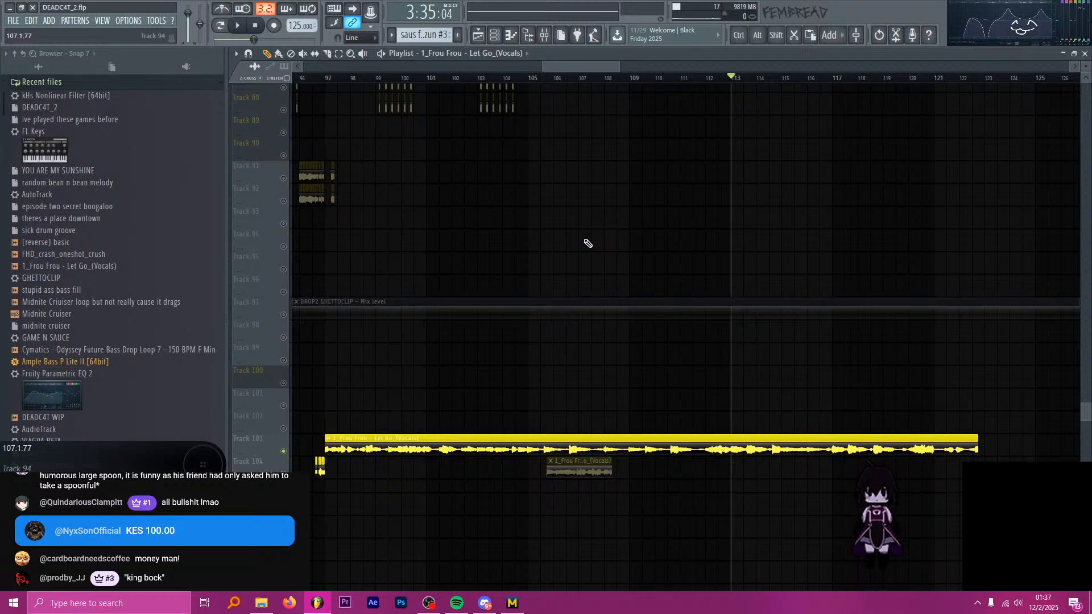
{"action": "key", "text": "alt+Tab"}
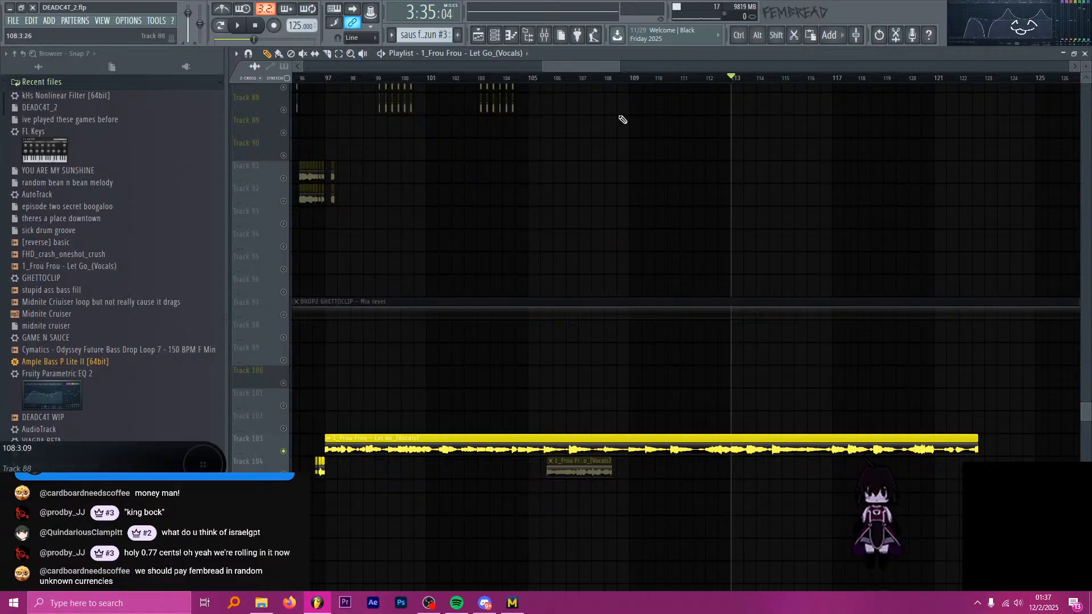
{"action": "left_click_drag", "start_coordinate": [603, 67], "coordinate": [620, 71]}
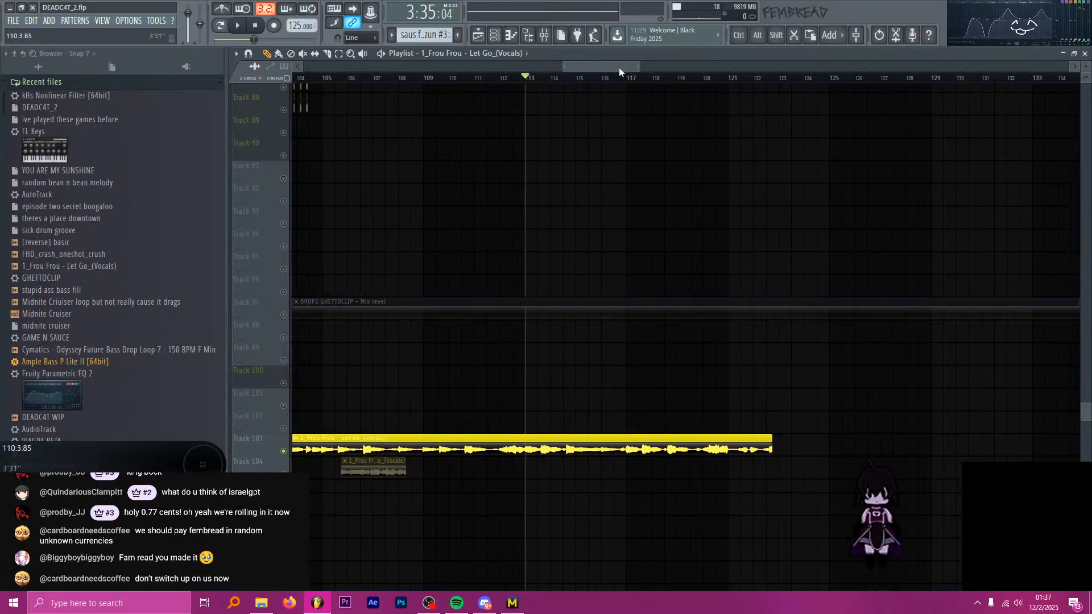
{"action": "key", "text": "alt+Tab"}
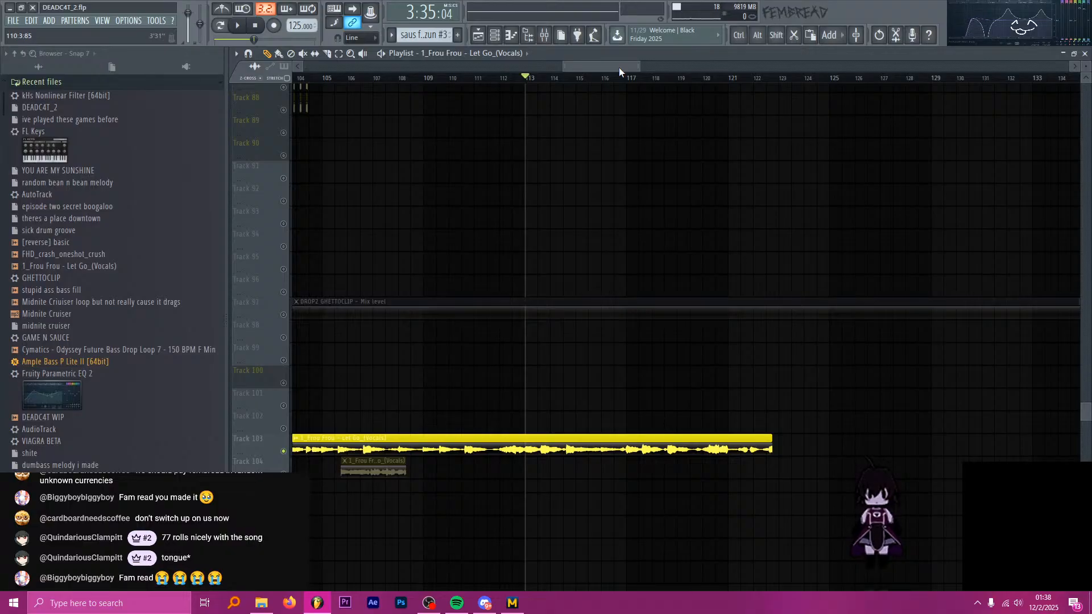
{"action": "key", "text": "alt+Tab"}
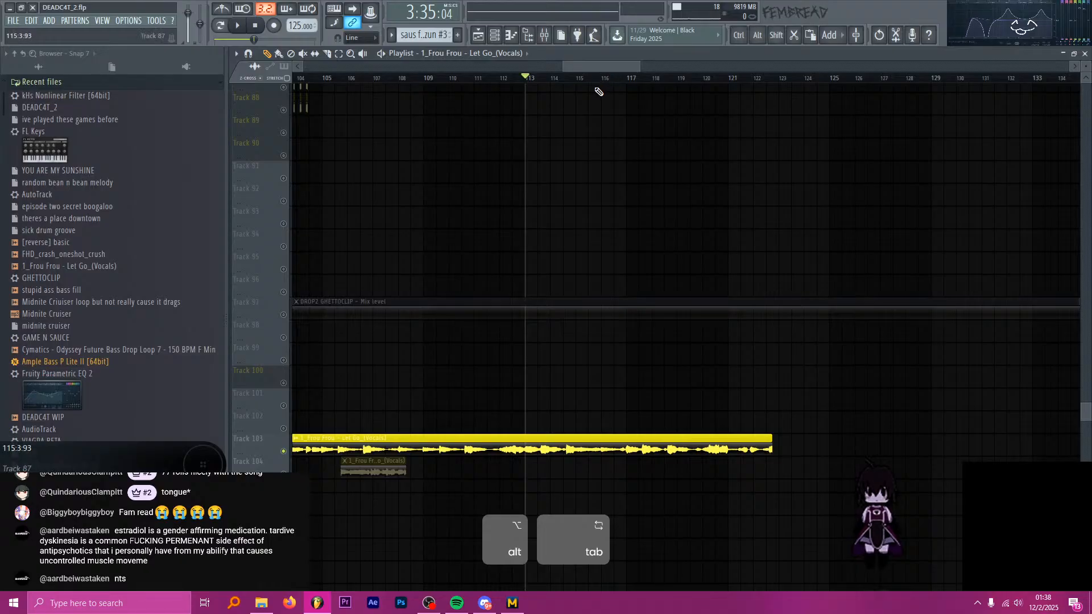
Play the Frou Frou vocal from about bar 117 and lengthen its Track 103 clip to about bar 128.
{"action": "left_click", "coordinate": [617, 80]}
{"action": "key", "text": "space"}
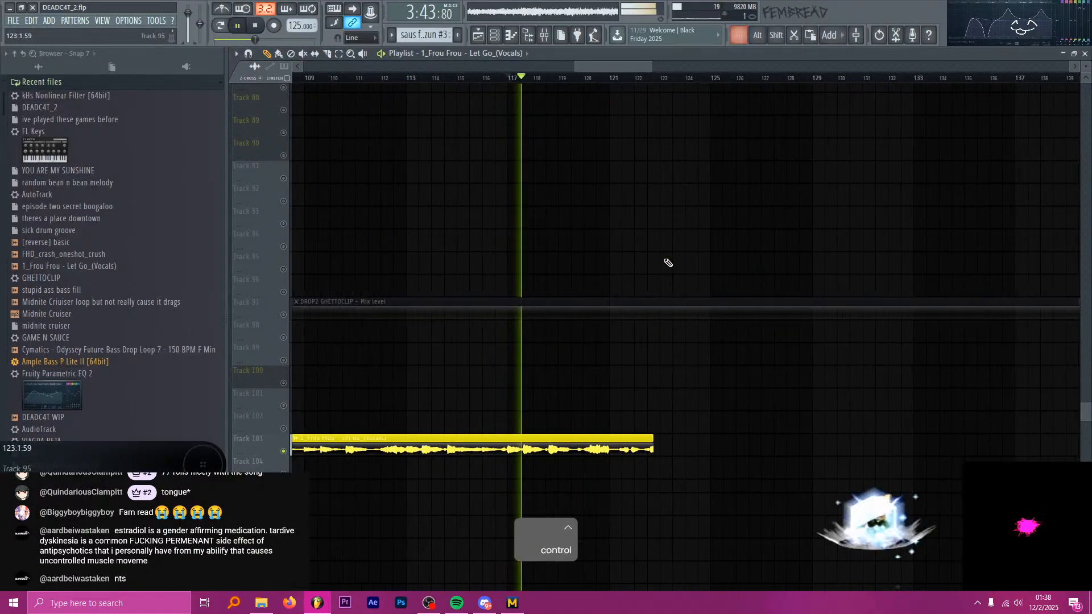
{"action": "left_click_drag", "start_coordinate": [652, 447], "coordinate": [792, 446]}
{"action": "key", "text": "space"}
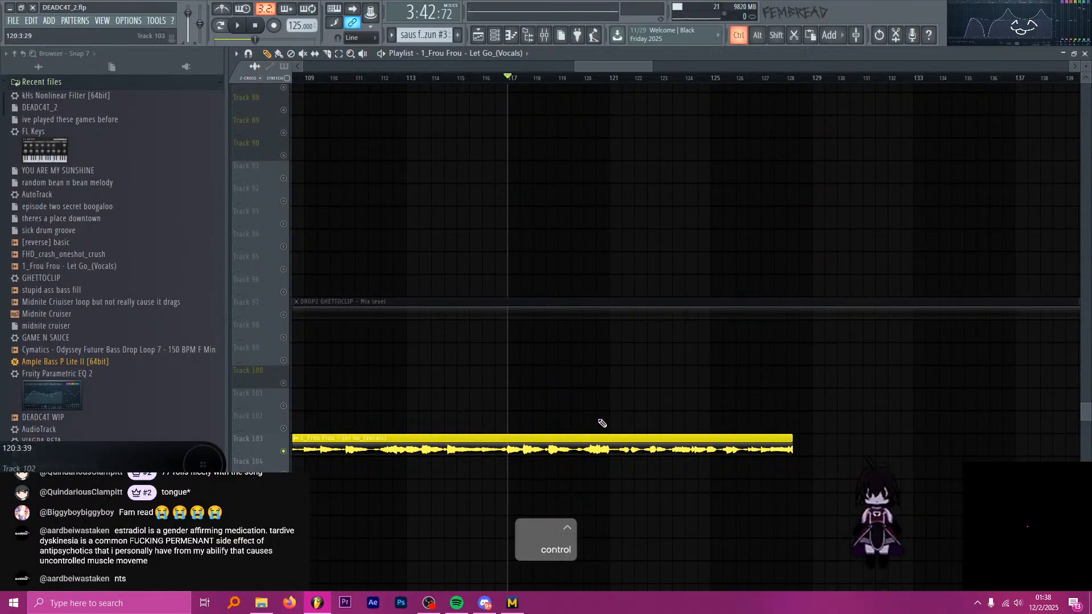
Audition the extended Track 103 Frou Frou vocal from about bar 121.
{"action": "scroll", "coordinate": [602, 423], "scroll_direction": "down", "scroll_amount": 4}
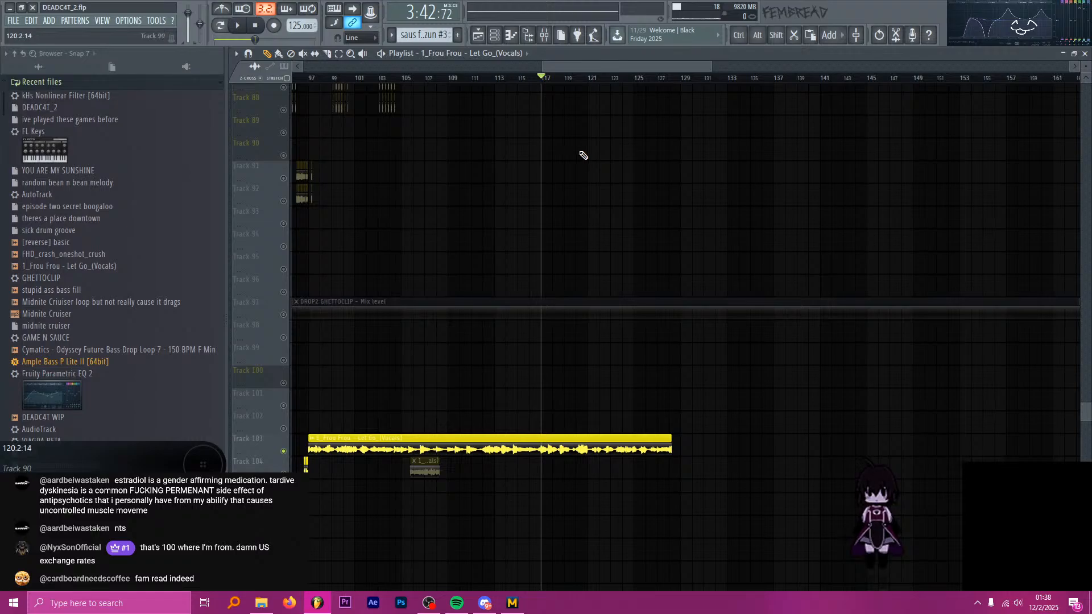
{"action": "left_click", "coordinate": [589, 78]}
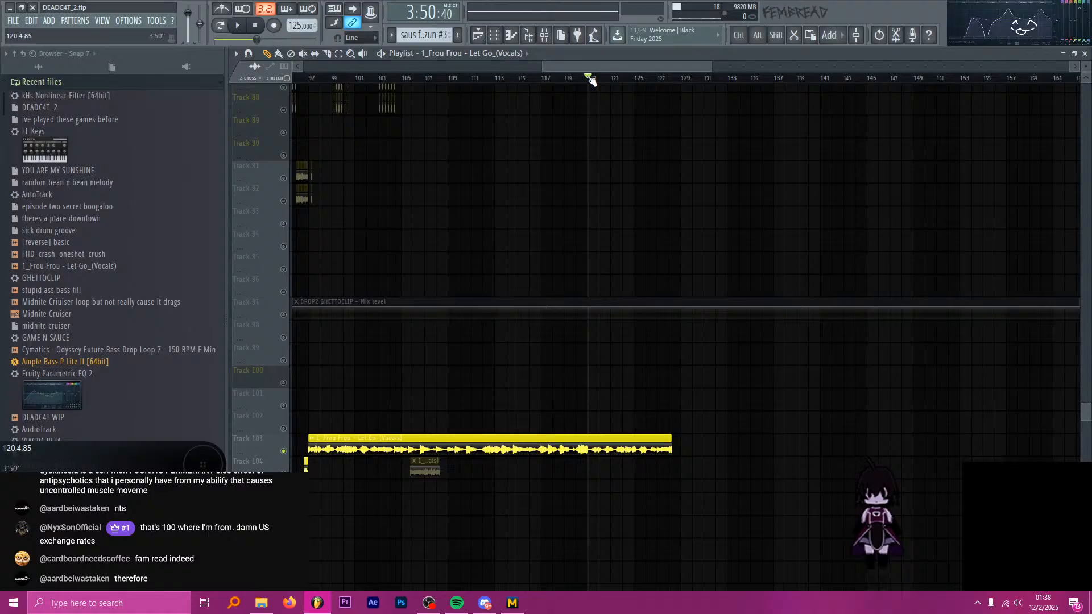
{"action": "key", "text": "space"}
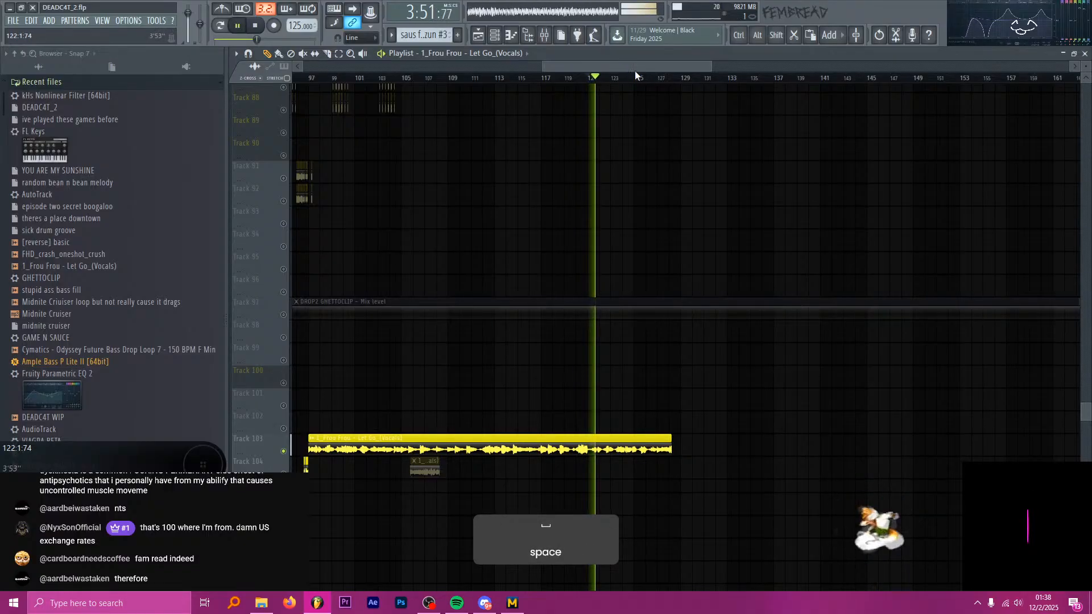
{"action": "key", "text": "space"}
{"action": "scroll", "coordinate": [605, 200], "scroll_direction": "up", "scroll_amount": 5, "text": "ctrl"}
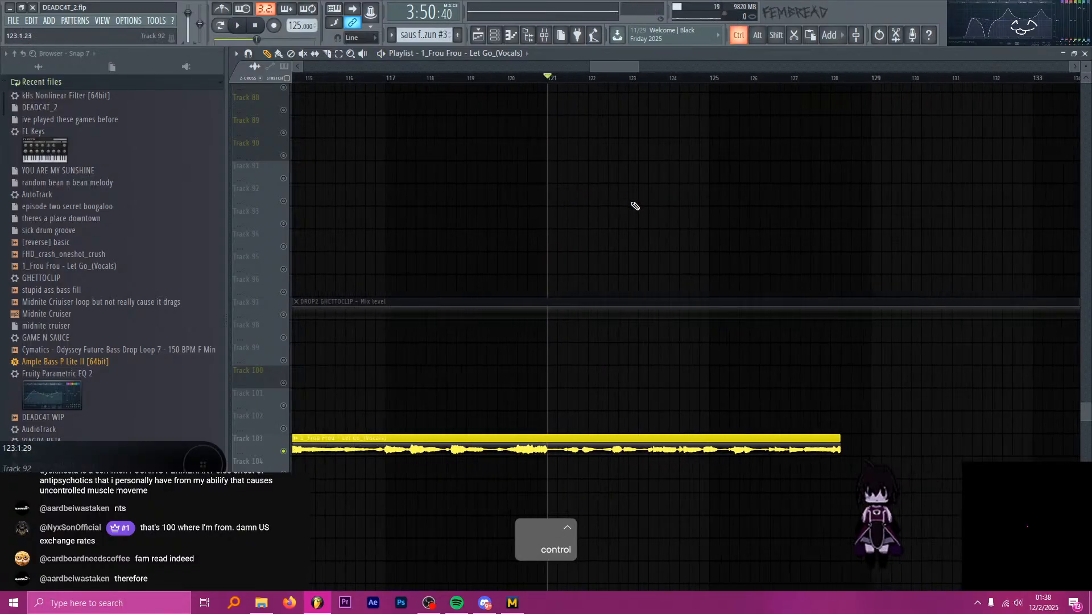
{"action": "scroll", "coordinate": [592, 276], "scroll_direction": "down", "scroll_amount": 7, "text": "ctrl"}
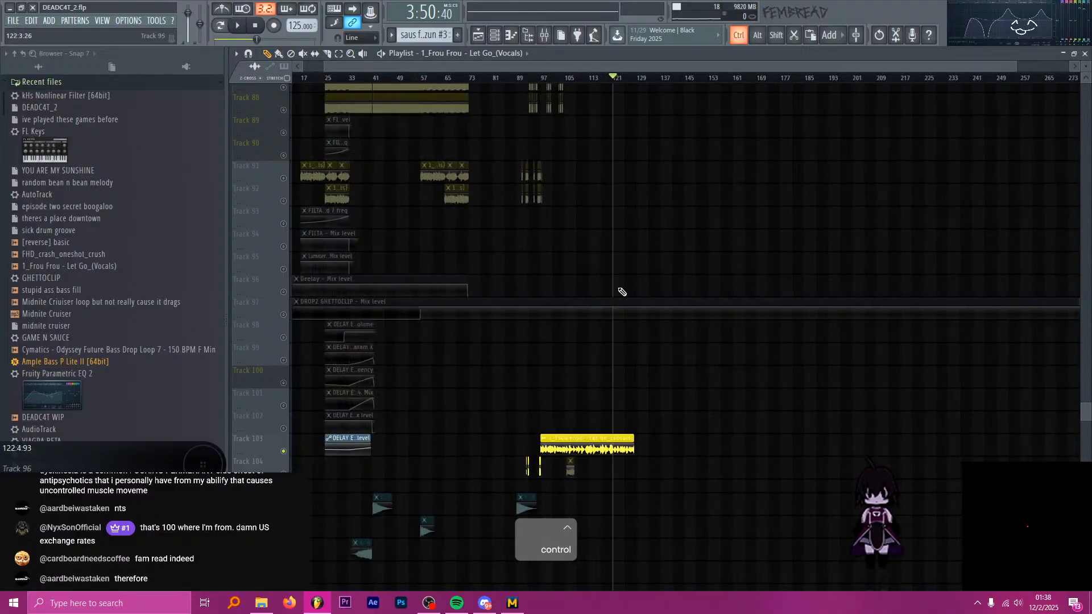
{"action": "scroll", "coordinate": [547, 338], "scroll_direction": "up", "scroll_amount": 5, "text": "ctrl"}
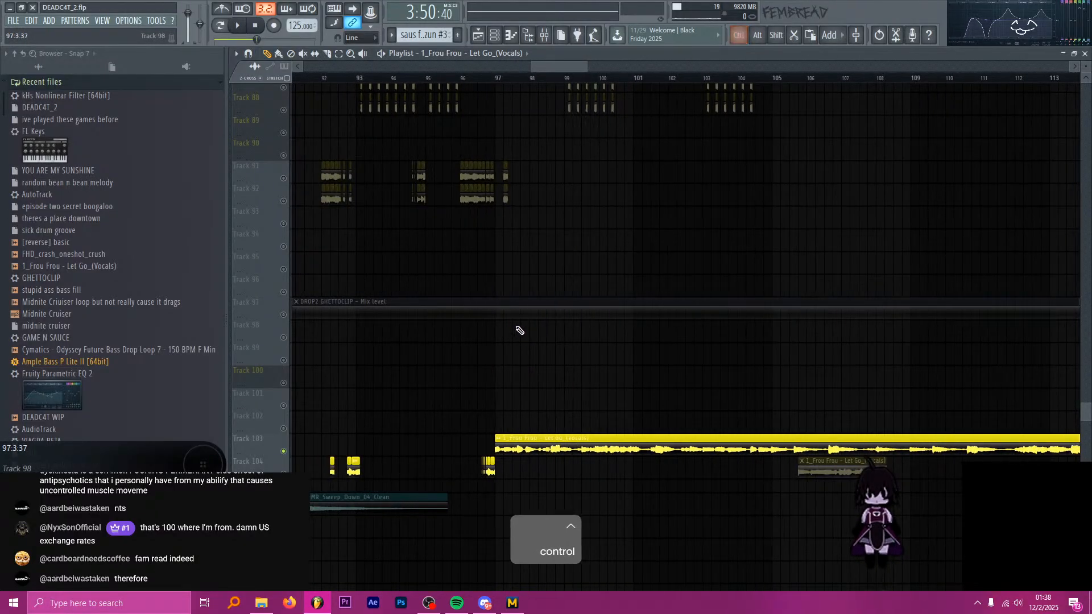
{"action": "key", "text": "alt+Tab"}
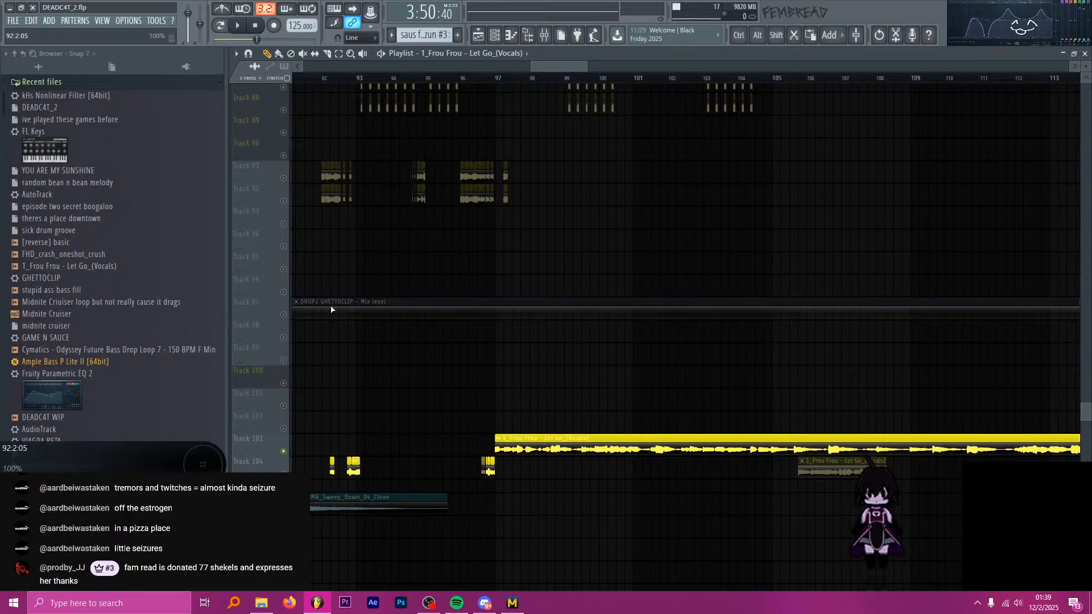
{"action": "key", "text": "alt+Tab"}
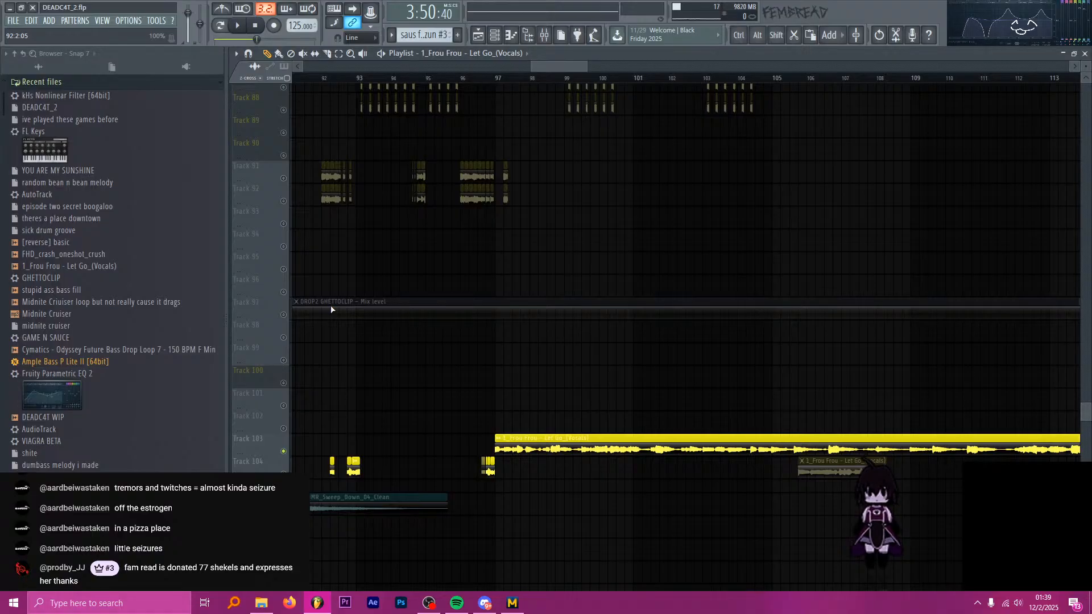
Unsolo Track 103 so that all other playlist tracks are enabled again.
{"action": "key", "text": "ctrl"}
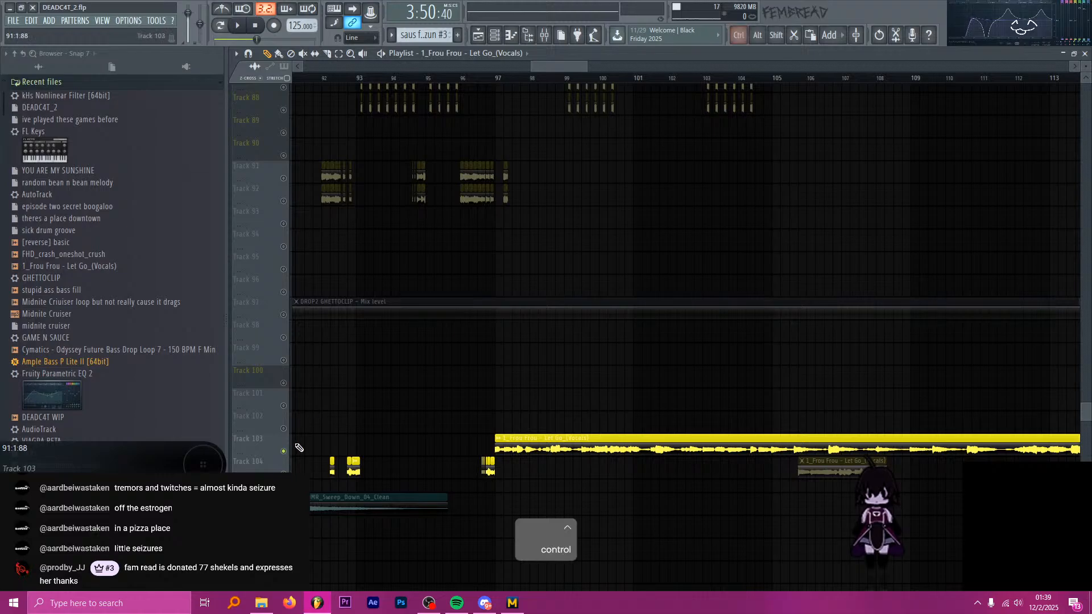
{"action": "scroll", "coordinate": [432, 449], "scroll_direction": "down", "scroll_amount": 5}
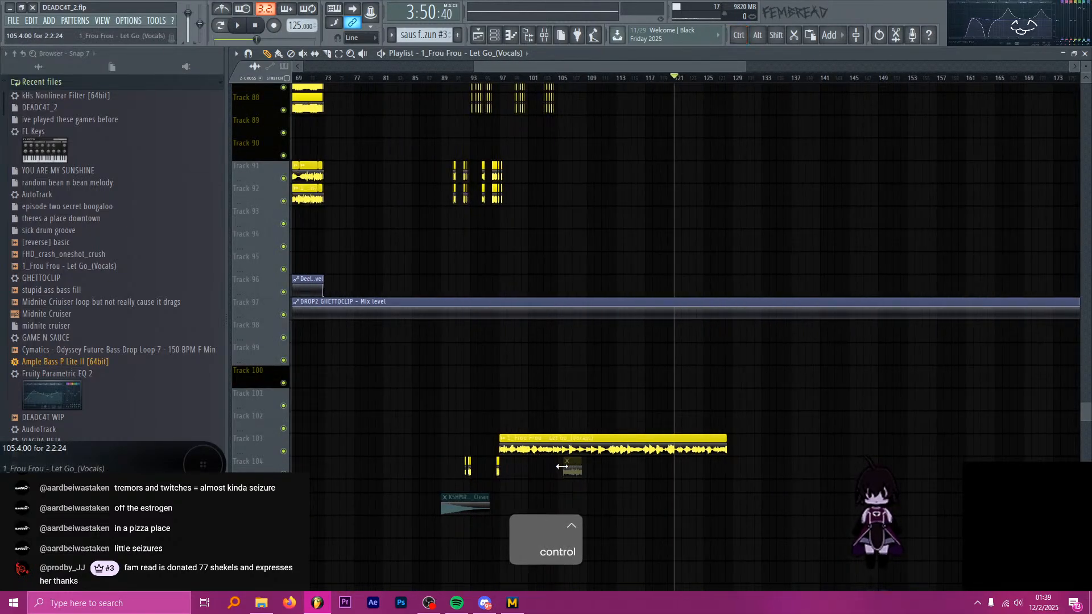
{"action": "scroll", "coordinate": [551, 404], "scroll_direction": "up", "scroll_amount": 6}
Move the long Frou Frou clip at bar 97 down to Track 104 and mute it.
{"action": "left_click", "coordinate": [543, 434], "text": "ctrl"}
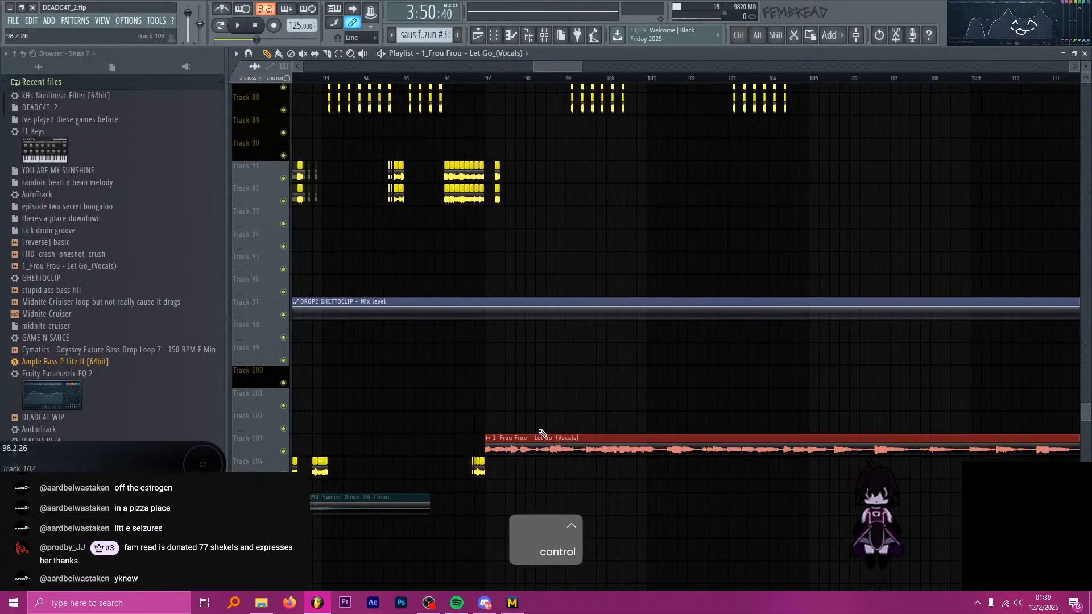
{"action": "scroll", "coordinate": [535, 437], "scroll_direction": "up", "scroll_amount": 2}
{"action": "key", "text": "shift+Down"}
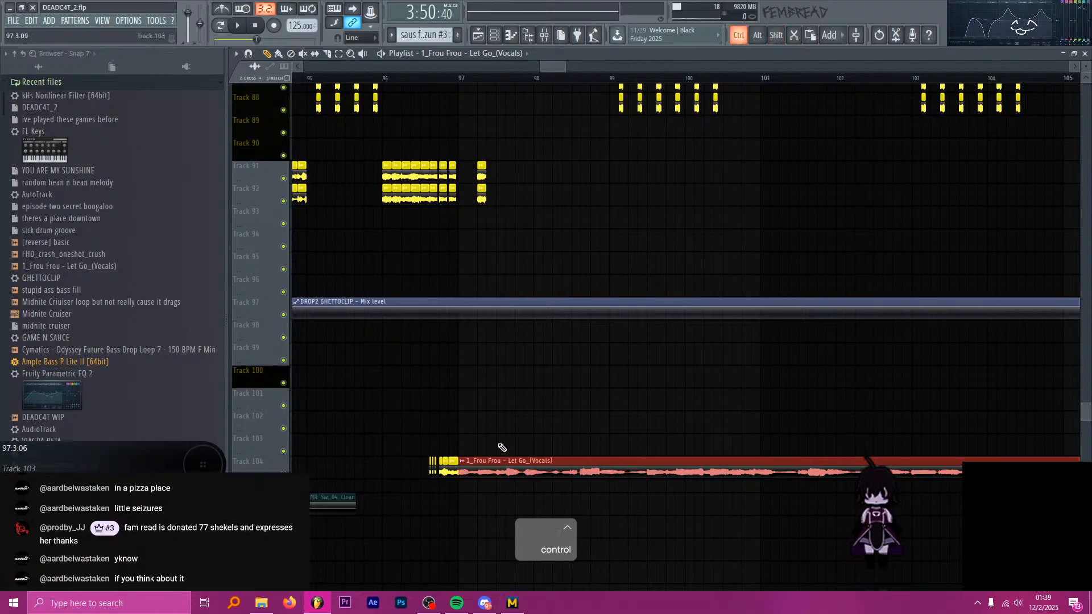
{"action": "scroll", "coordinate": [502, 448], "scroll_direction": "up", "scroll_amount": 5}
{"action": "key", "text": "t"}
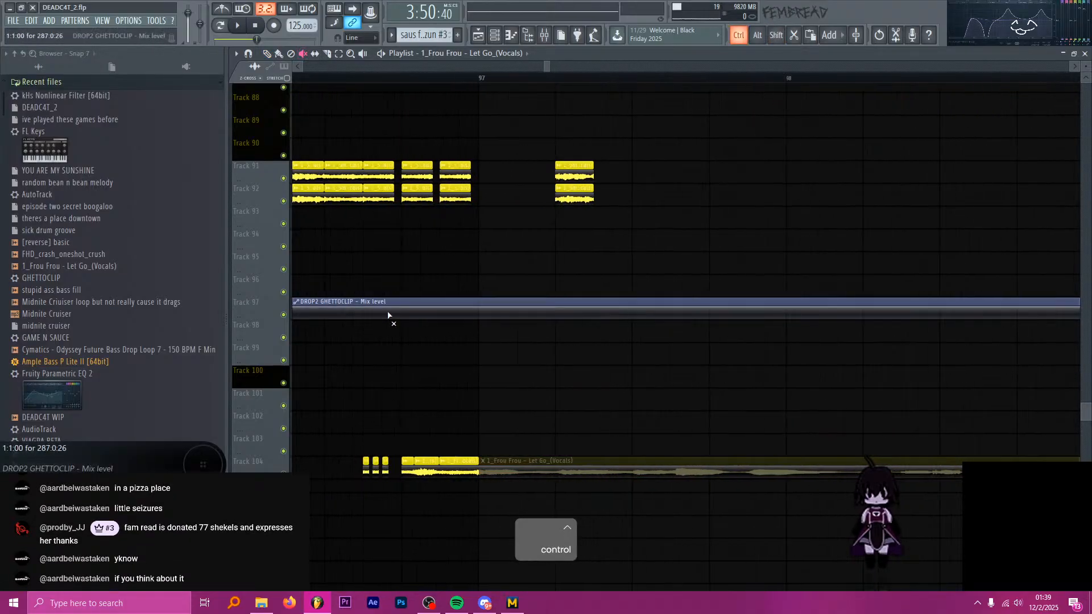
Play the second drop briefly from bar 97 with the long vocal muted.
{"action": "left_click", "coordinate": [481, 78]}
{"action": "key", "text": "space"}
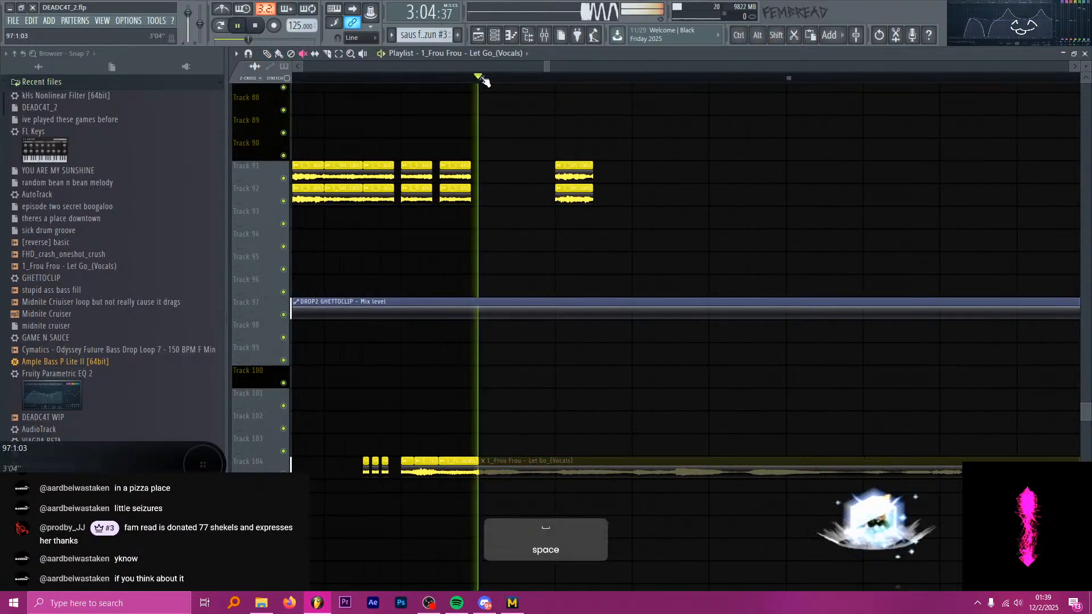
{"action": "key", "text": "space"}
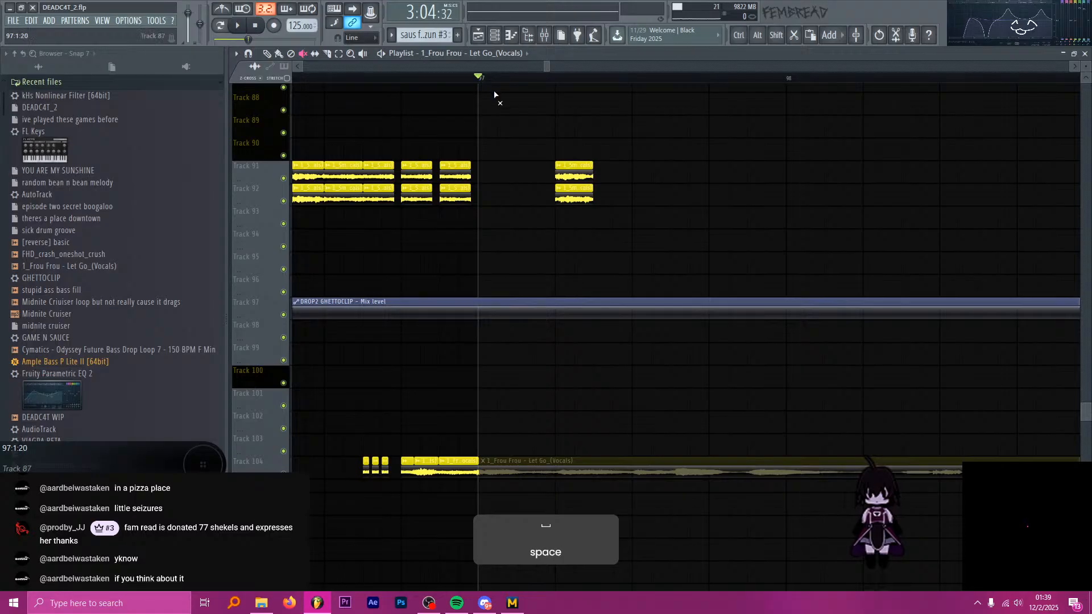
Switch to the draw tool and open the saus for no rezun #3 clip at bar 97 on Track 71 in the piano roll.
{"action": "scroll", "coordinate": [515, 195], "scroll_direction": "up", "scroll_amount": 6}
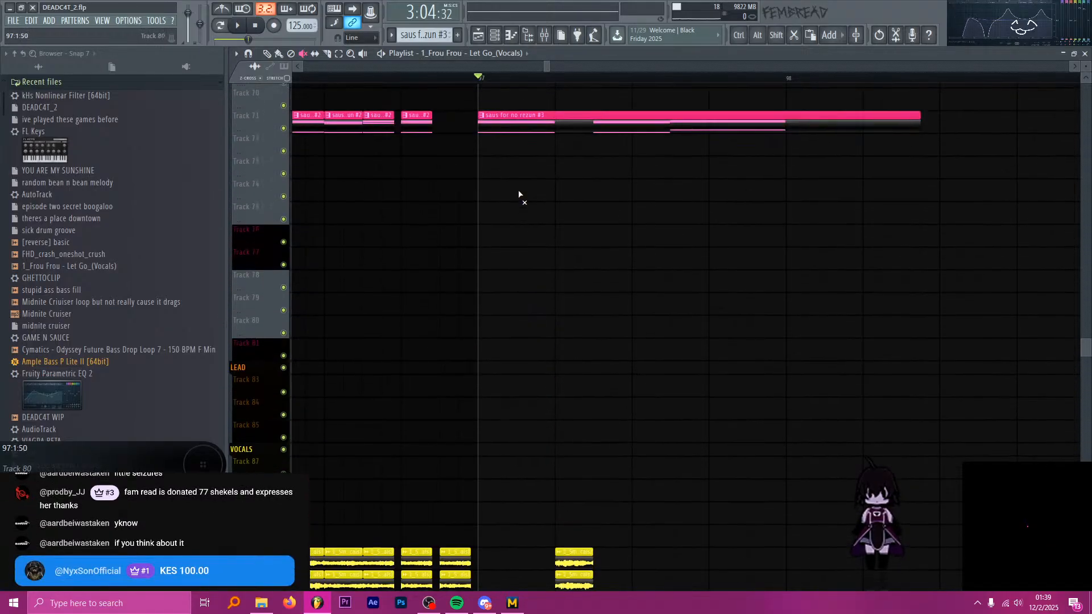
{"action": "scroll", "coordinate": [534, 195], "scroll_direction": "up", "scroll_amount": 1}
{"action": "key", "text": "p"}
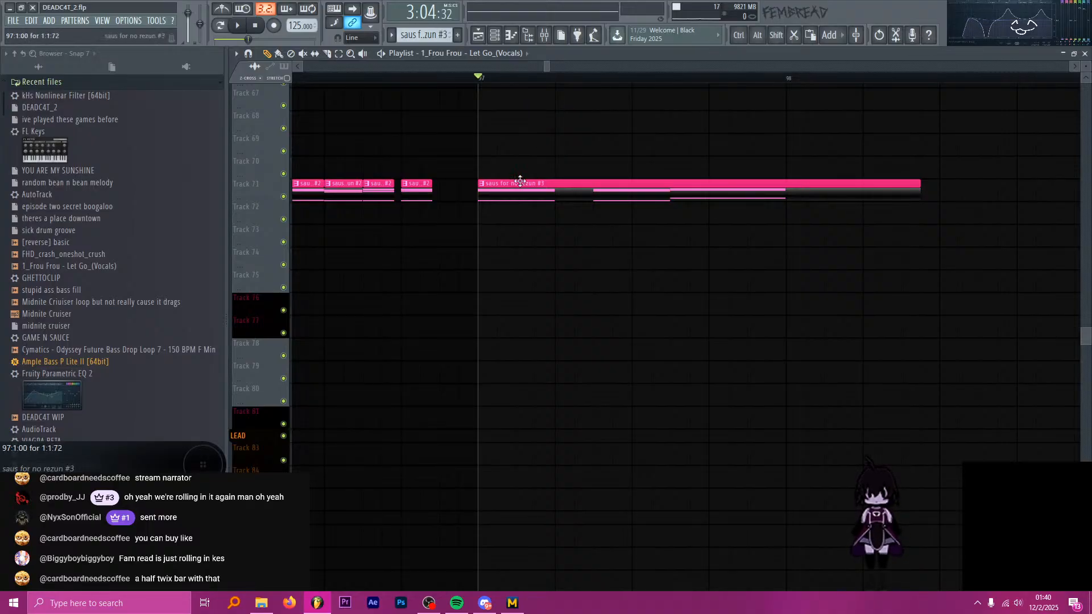
{"action": "key", "text": "ctrl"}
{"action": "scroll", "coordinate": [573, 152], "scroll_direction": "up", "scroll_amount": 3}
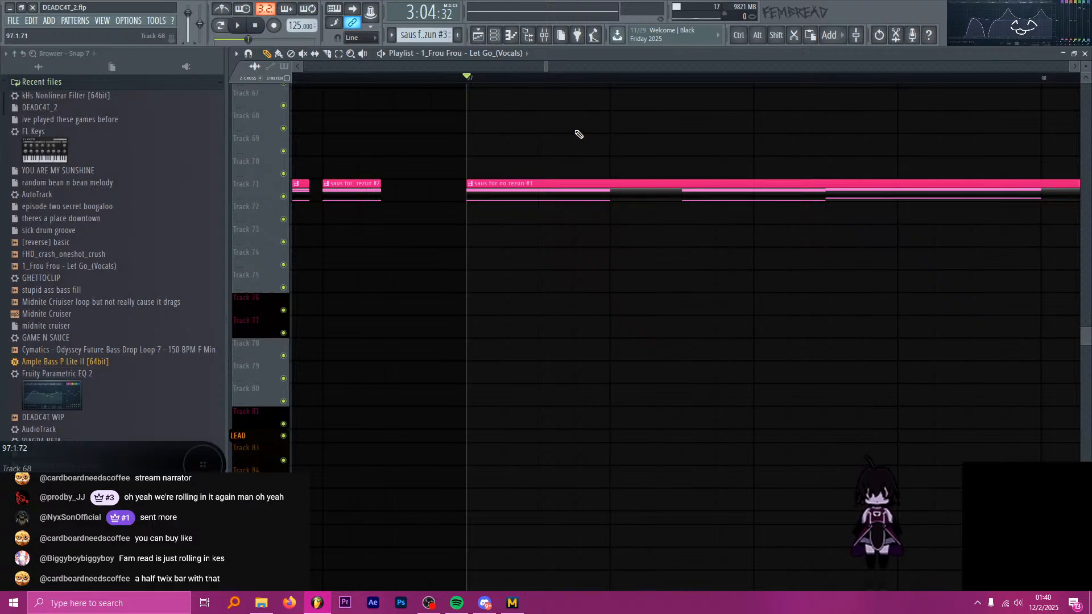
{"action": "key", "text": "alt+Tab"}
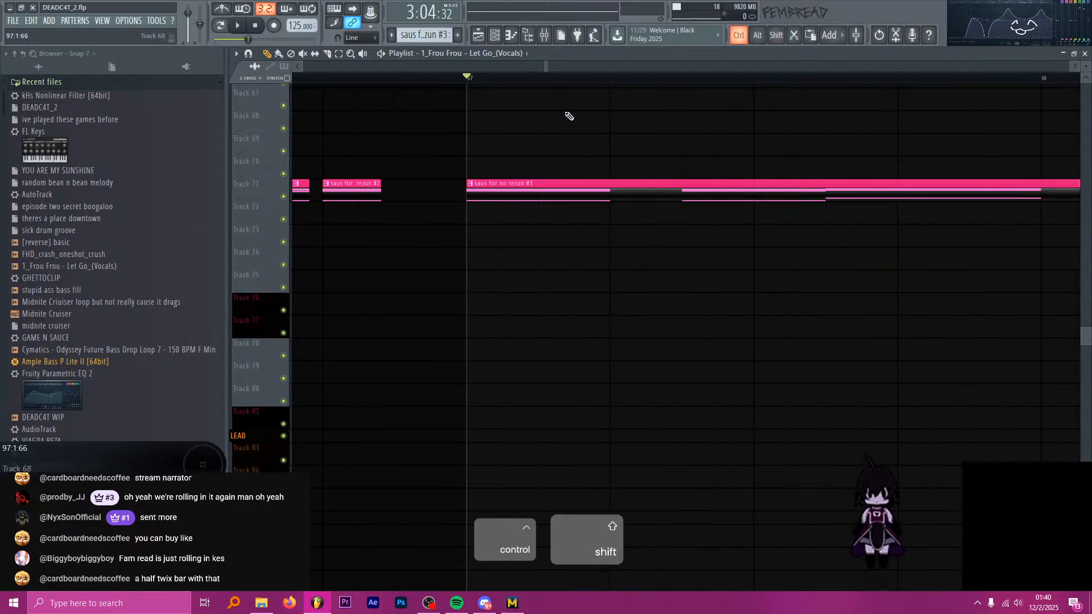
{"action": "scroll", "coordinate": [577, 117], "scroll_direction": "down", "scroll_amount": 3}
{"action": "scroll", "coordinate": [585, 162], "scroll_direction": "down", "scroll_amount": 2}
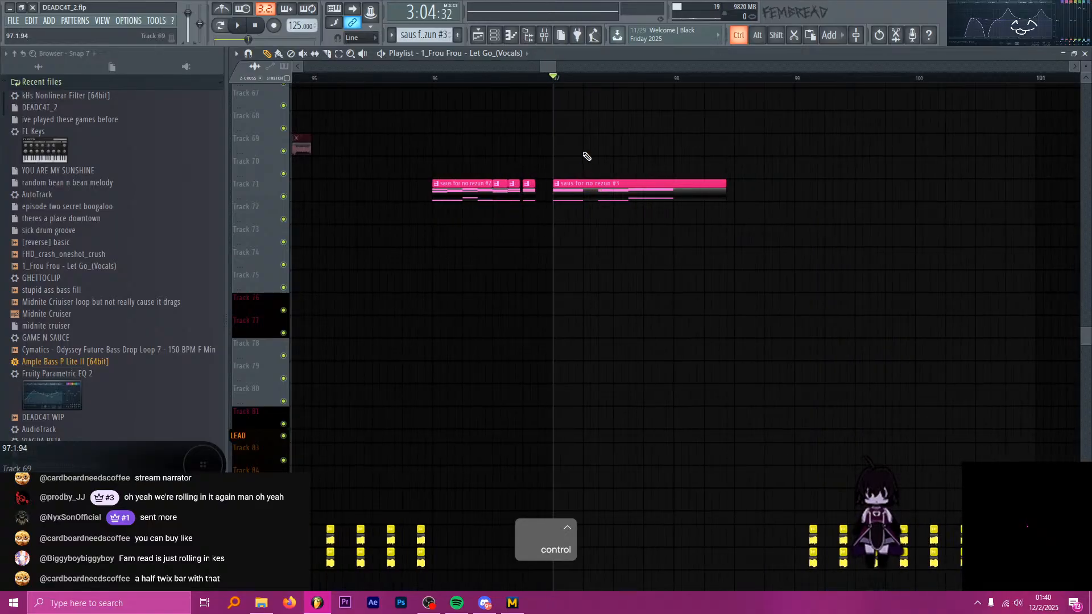
{"action": "scroll", "coordinate": [591, 168], "scroll_direction": "up", "scroll_amount": 4}
{"action": "double_click", "coordinate": [561, 183]}
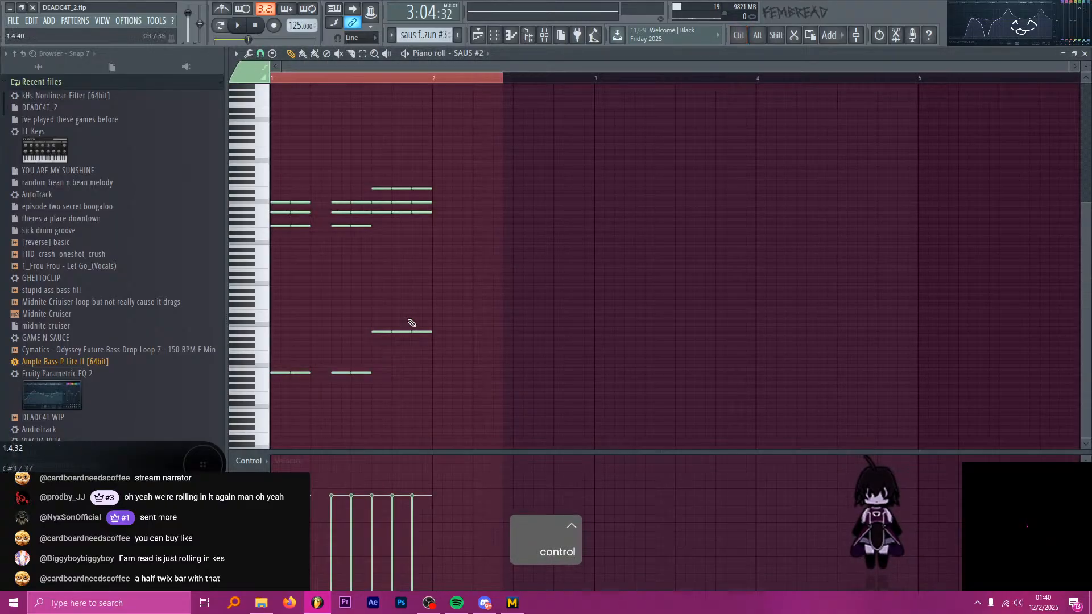
Select all SAUS #2 notes in the pattern and shorten them together to a length of 0:0:40.
{"action": "left_click_drag", "start_coordinate": [464, 417], "coordinate": [300, 196]}
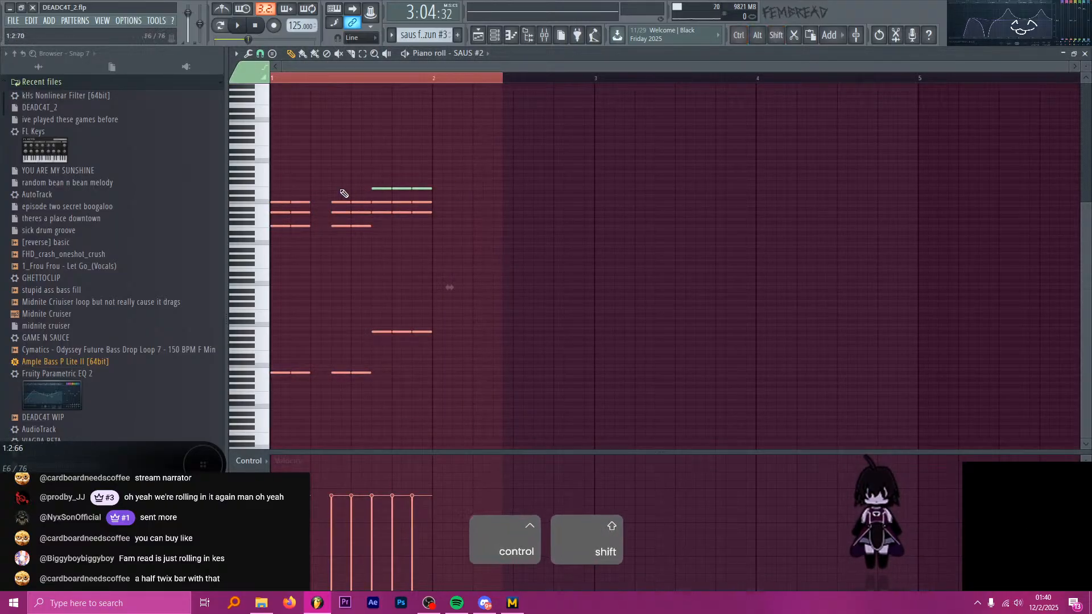
{"action": "left_click_drag", "start_coordinate": [428, 183], "coordinate": [374, 192]}
{"action": "scroll", "coordinate": [273, 208], "scroll_direction": "up", "scroll_amount": 5}
{"action": "scroll", "coordinate": [275, 212], "scroll_direction": "up", "scroll_amount": 2}
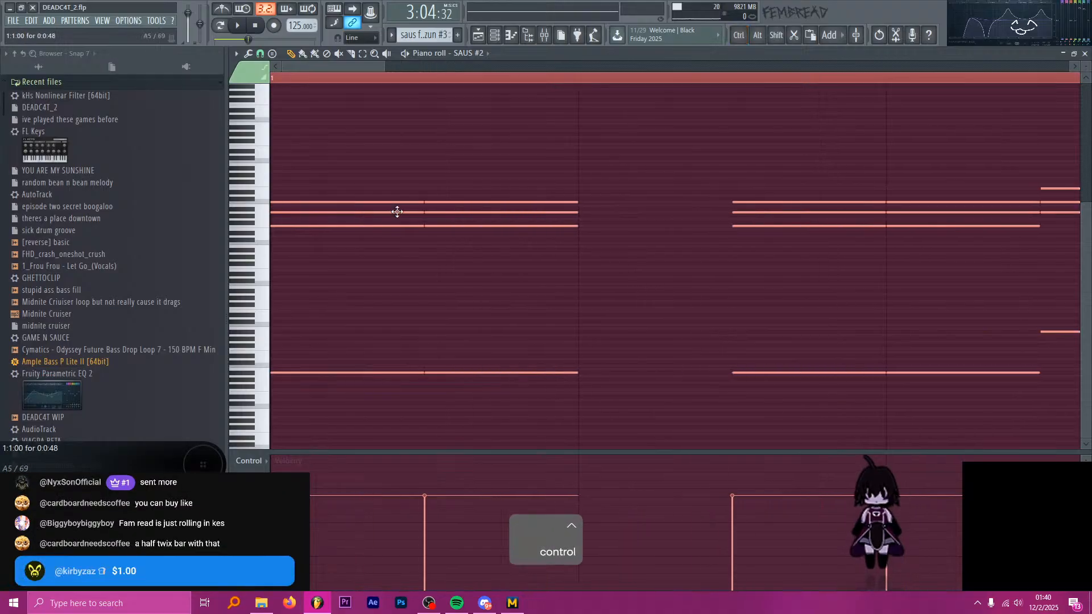
{"action": "key", "text": "alt+Tab"}
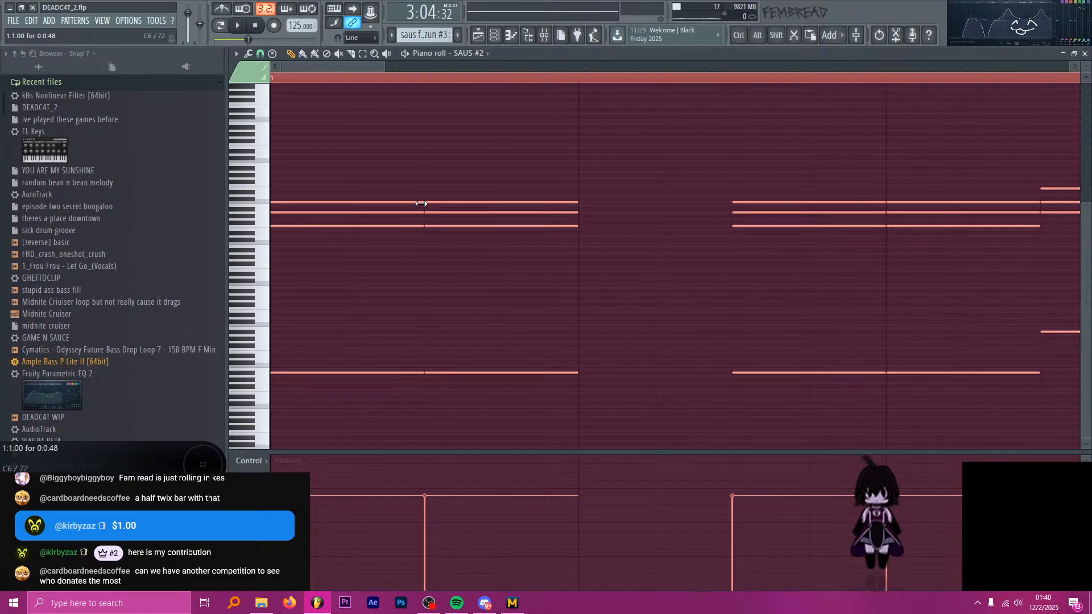
{"action": "left_click_drag", "start_coordinate": [421, 204], "coordinate": [396, 206]}
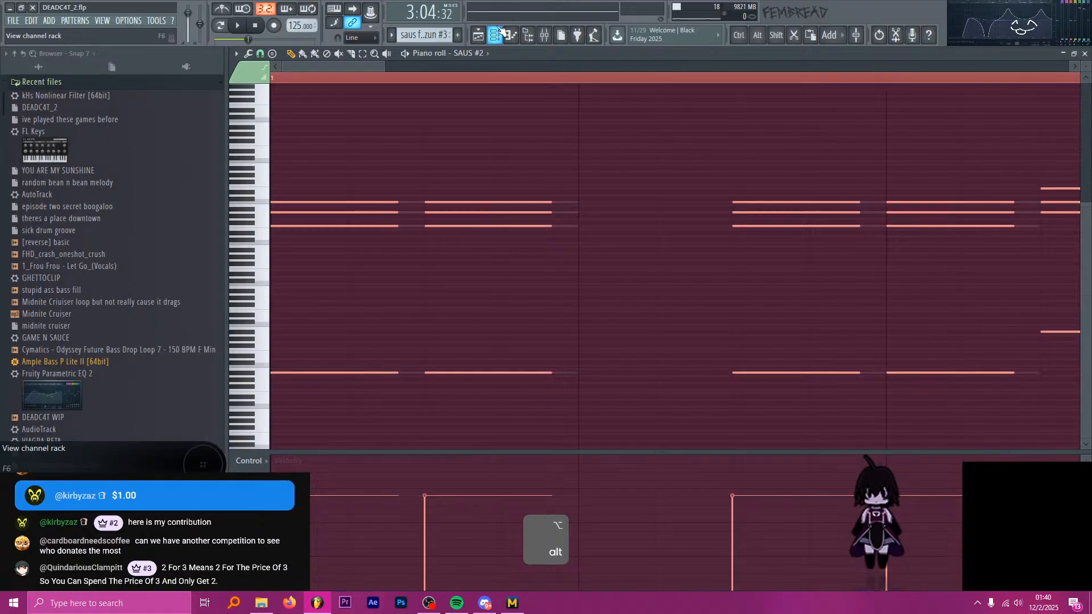
Switch to the SAUS channel's notes, select all of them and shorten them together to a length of 0:0:44.
{"action": "key", "text": "h"}
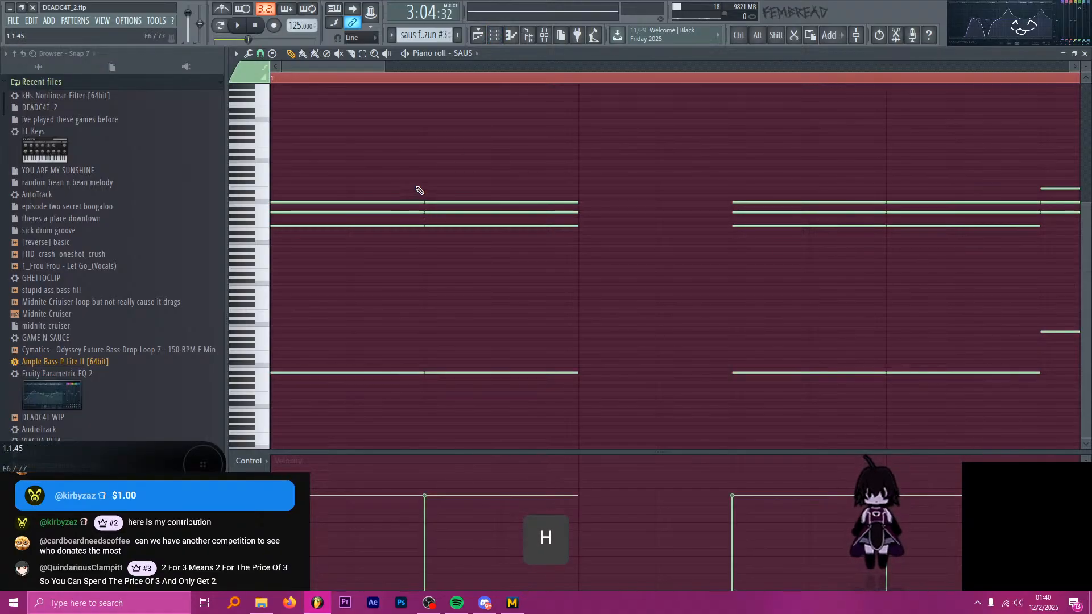
{"action": "key", "text": "ctrl+a"}
{"action": "key", "text": "alt+Tab"}
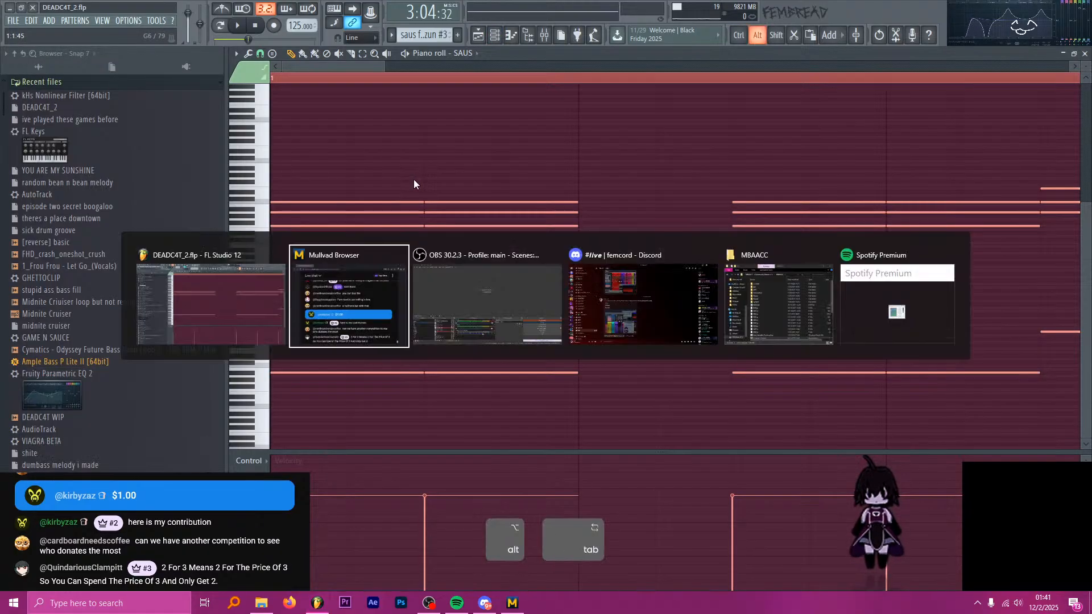
{"action": "key", "text": "alt+Tab"}
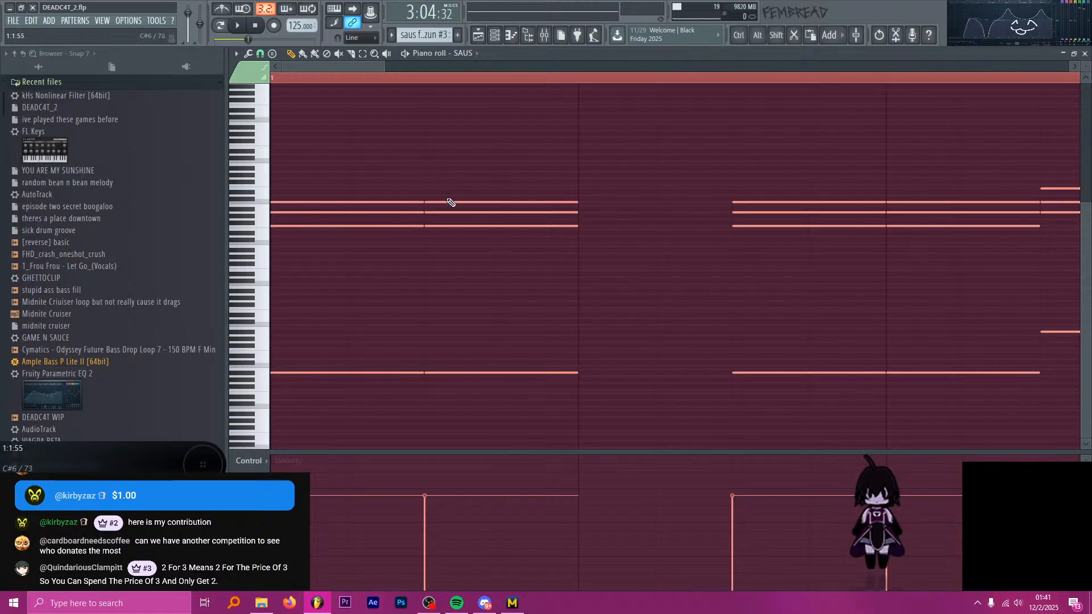
{"action": "key", "text": "alt"}
{"action": "left_click_drag", "start_coordinate": [421, 203], "coordinate": [392, 222]}
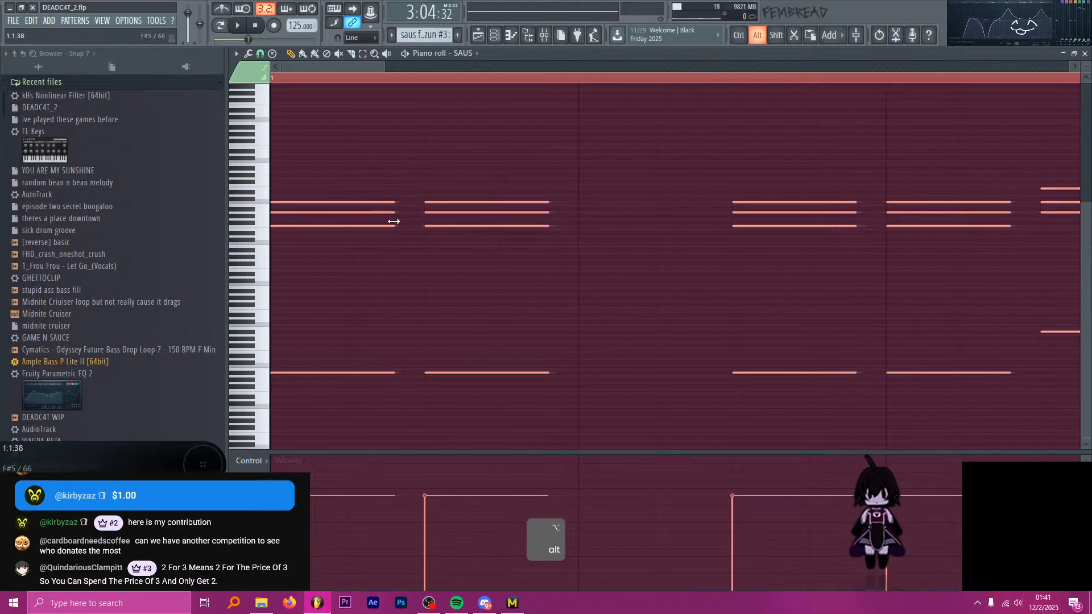
{"action": "key", "text": "space"}
{"action": "key", "text": "space"}
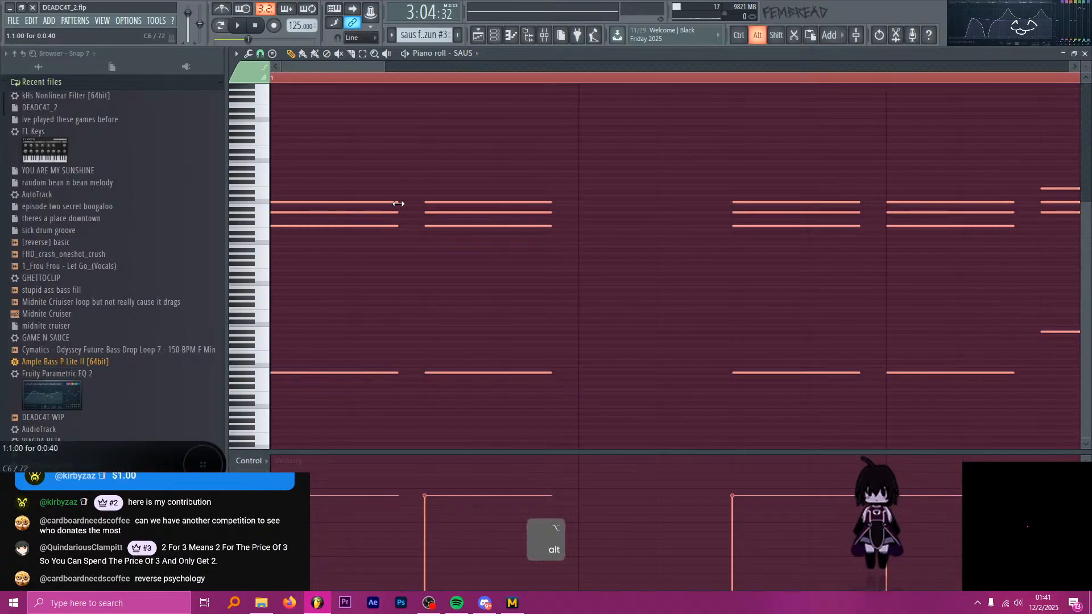
{"action": "left_click_drag", "start_coordinate": [398, 203], "coordinate": [410, 204]}
Return to the SAUS #2 channel, select all its notes and set their length to 0:0:44 to match SAUS.
{"action": "key", "text": "h"}
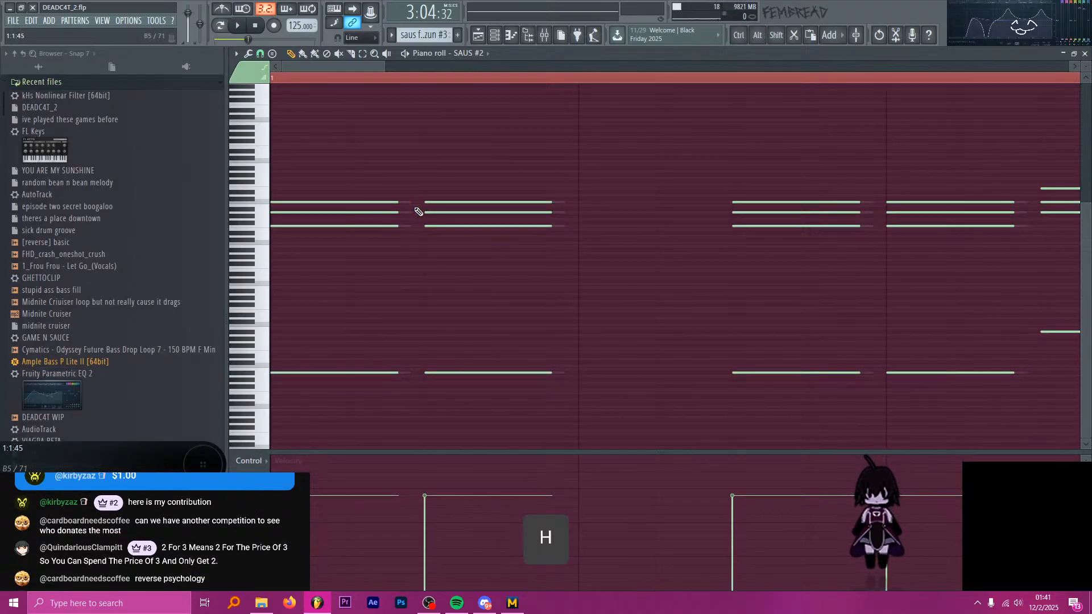
{"action": "key", "text": "ctrl+a"}
{"action": "key", "text": "alt"}
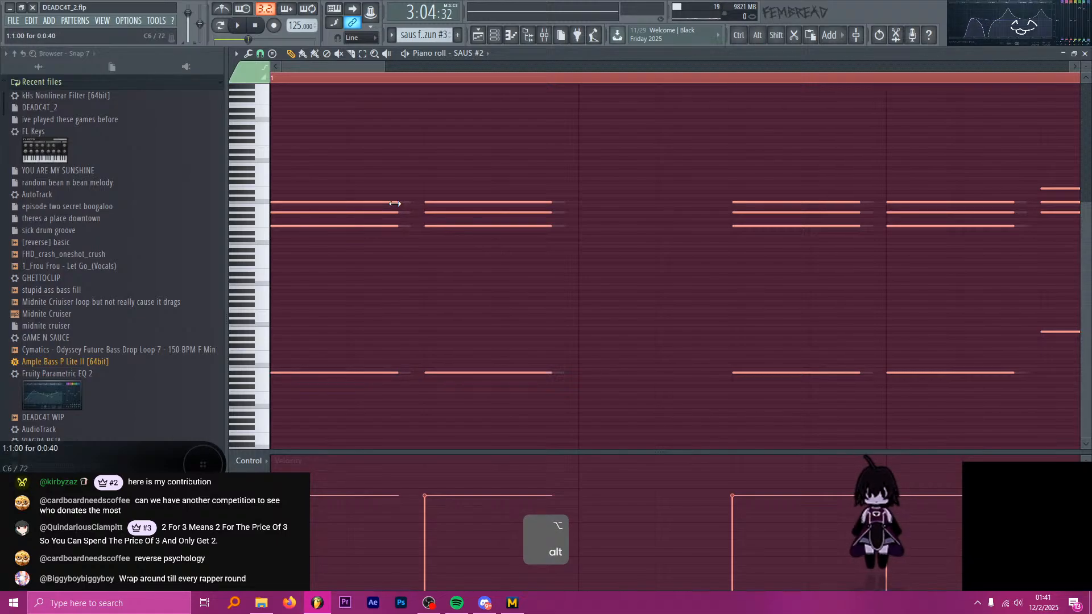
{"action": "key", "text": "alt"}
{"action": "left_click_drag", "start_coordinate": [395, 203], "coordinate": [409, 212]}
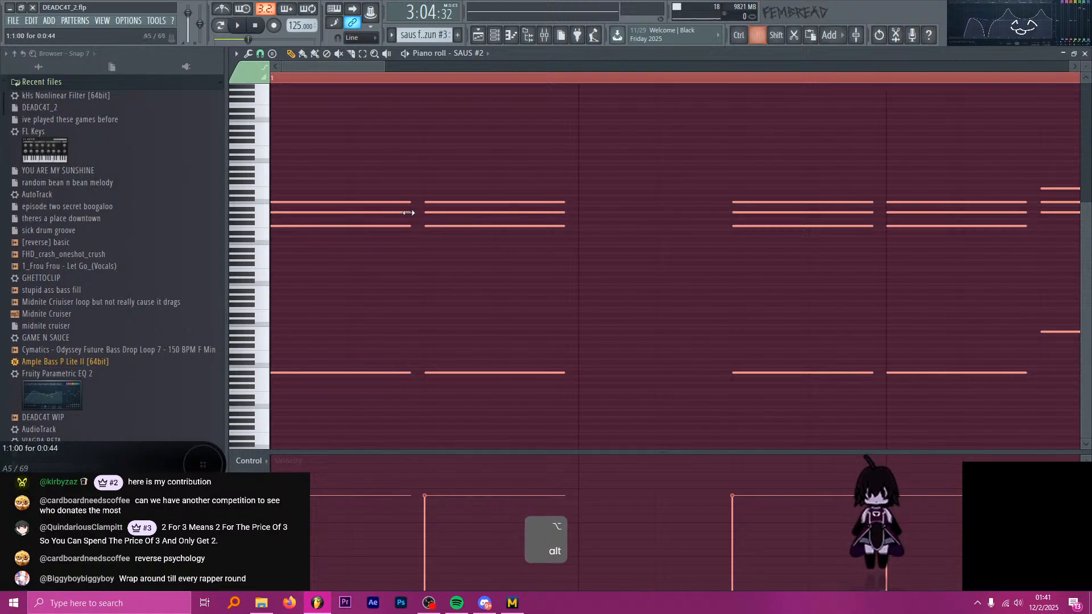
{"action": "key", "text": "alt+Tab"}
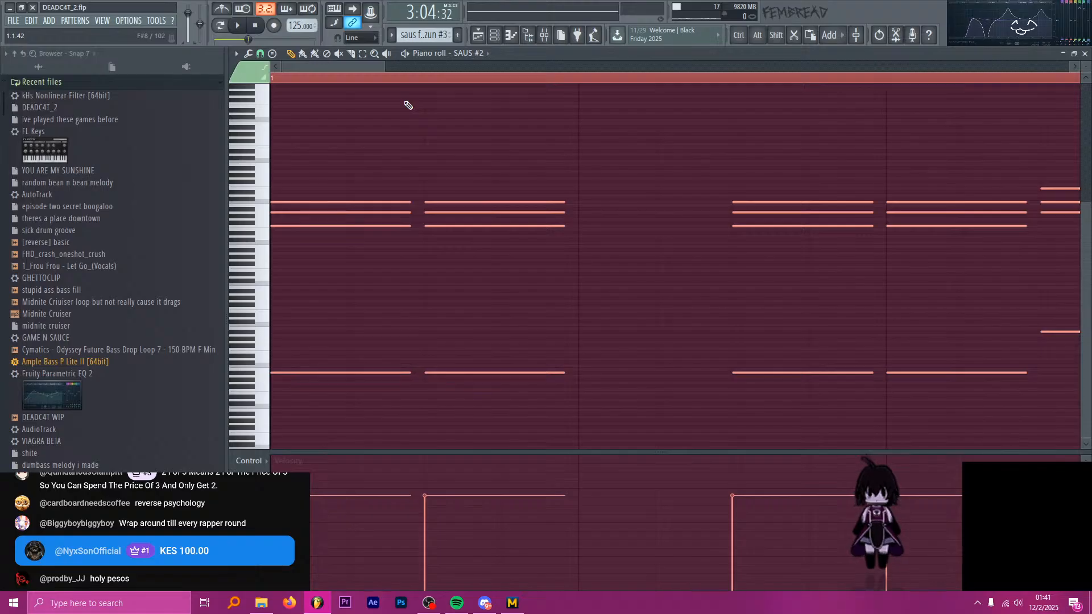
{"action": "key", "text": "alt+Tab"}
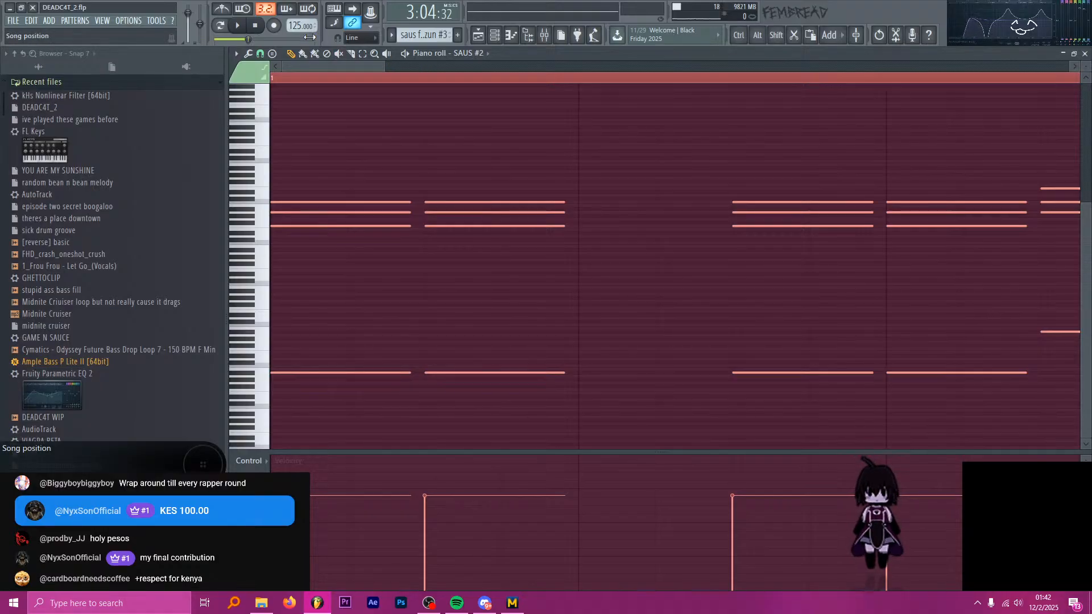
Play the shortened saus chords from bar 97 of the song.
{"action": "key", "text": "space"}
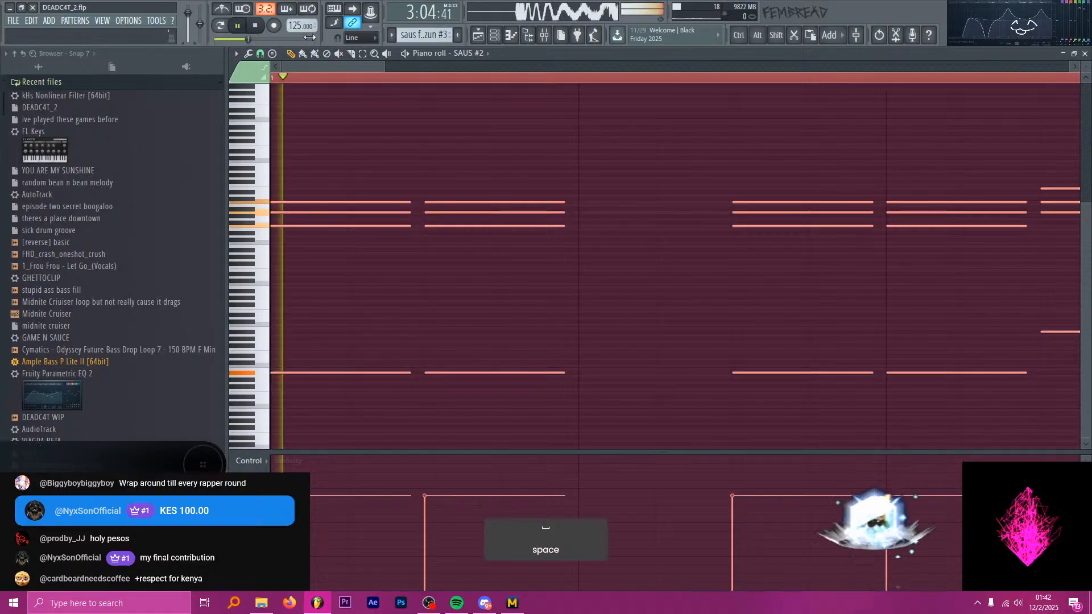
{"action": "scroll", "coordinate": [342, 139], "scroll_direction": "down", "scroll_amount": 4}
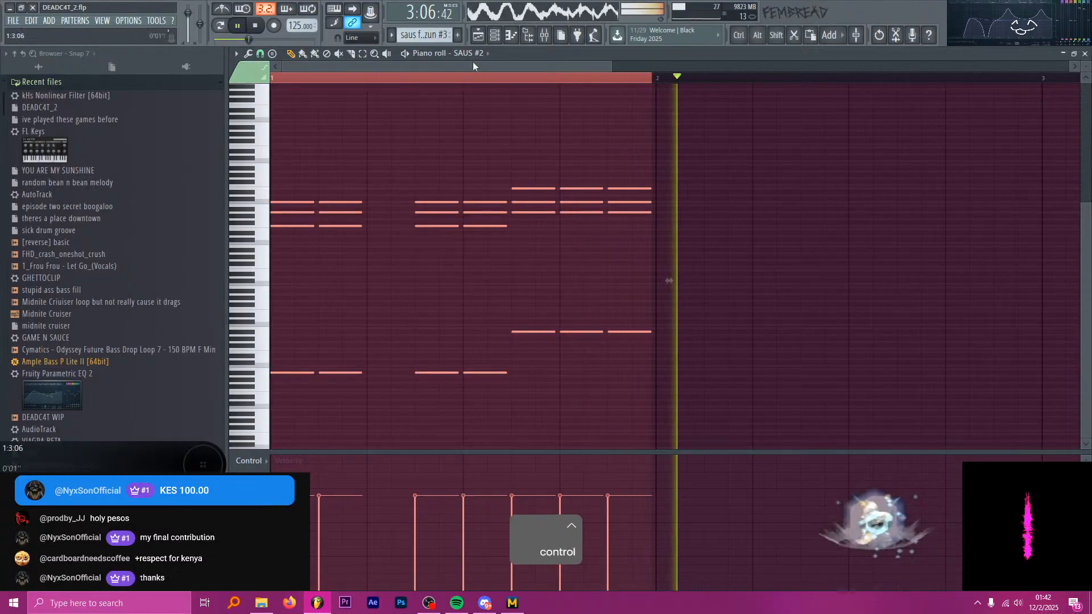
{"action": "key", "text": "space"}
Check the saus for no rezun #3 clip in the playlist and reopen its SAUS #2 notes in the piano roll.
{"action": "left_click", "coordinate": [480, 35]}
{"action": "scroll", "coordinate": [468, 154], "scroll_direction": "down", "scroll_amount": 4}
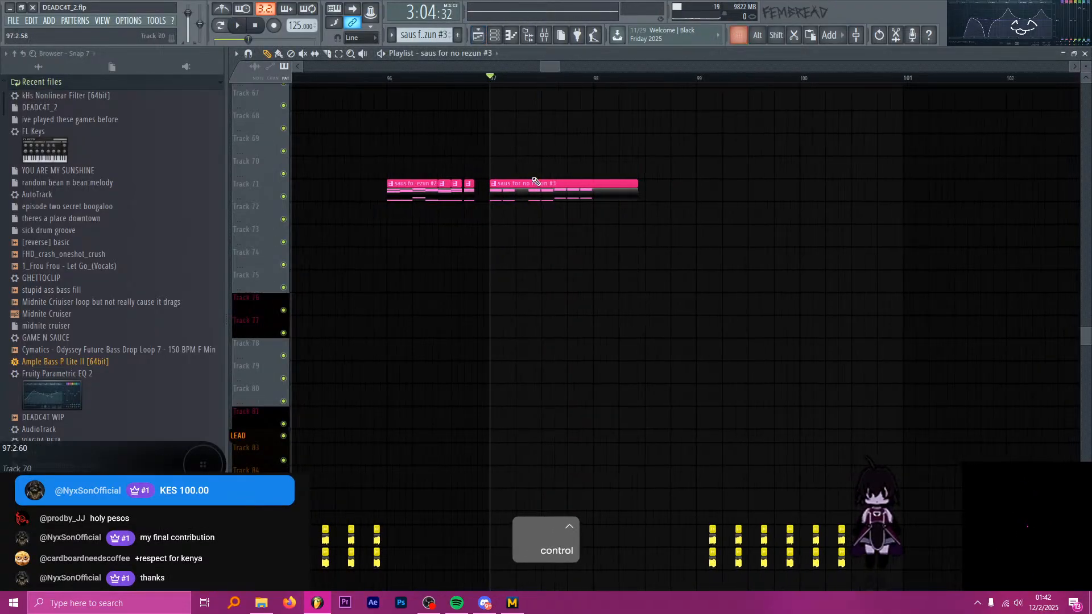
{"action": "double_click", "coordinate": [535, 198]}
{"action": "scroll", "coordinate": [532, 212], "scroll_direction": "down", "scroll_amount": 1}
{"action": "scroll", "coordinate": [251, 255], "scroll_direction": "up", "scroll_amount": 4}
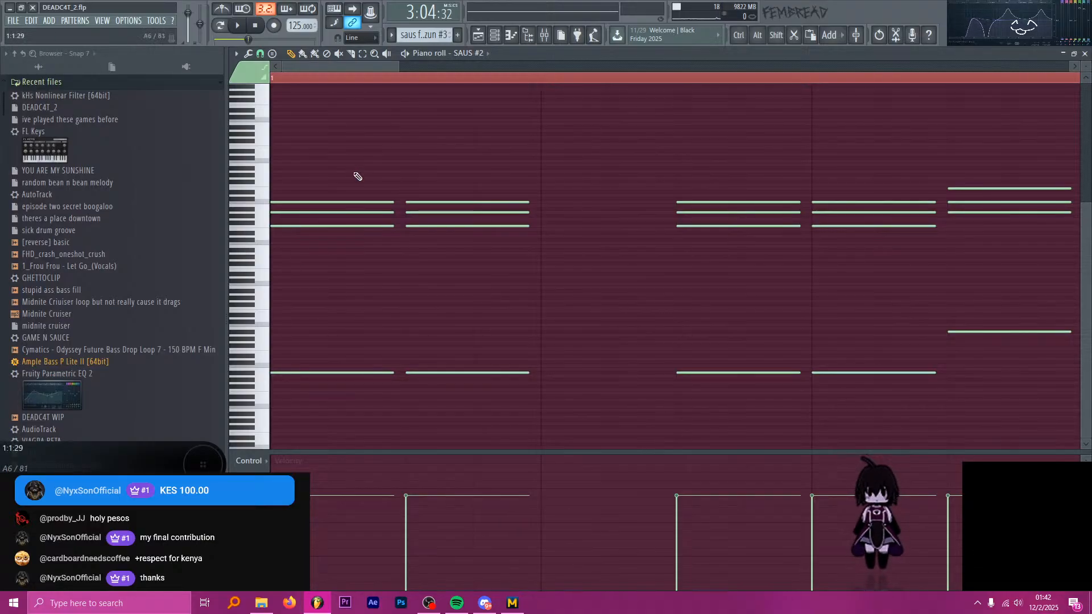
{"action": "scroll", "coordinate": [520, 147], "scroll_direction": "down", "scroll_amount": 2}
{"action": "left_click", "coordinate": [483, 41]}
{"action": "scroll", "coordinate": [496, 114], "scroll_direction": "down", "scroll_amount": 1}
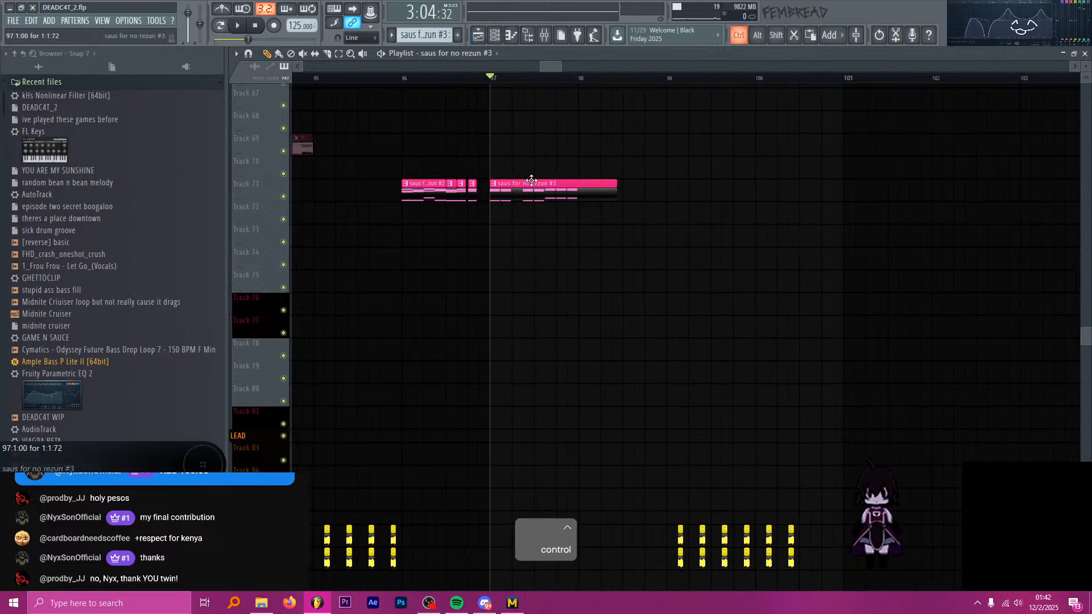
{"action": "double_click", "coordinate": [531, 184]}
{"action": "scroll", "coordinate": [533, 213], "scroll_direction": "down", "scroll_amount": 3}
{"action": "scroll", "coordinate": [542, 234], "scroll_direction": "down", "scroll_amount": 2}
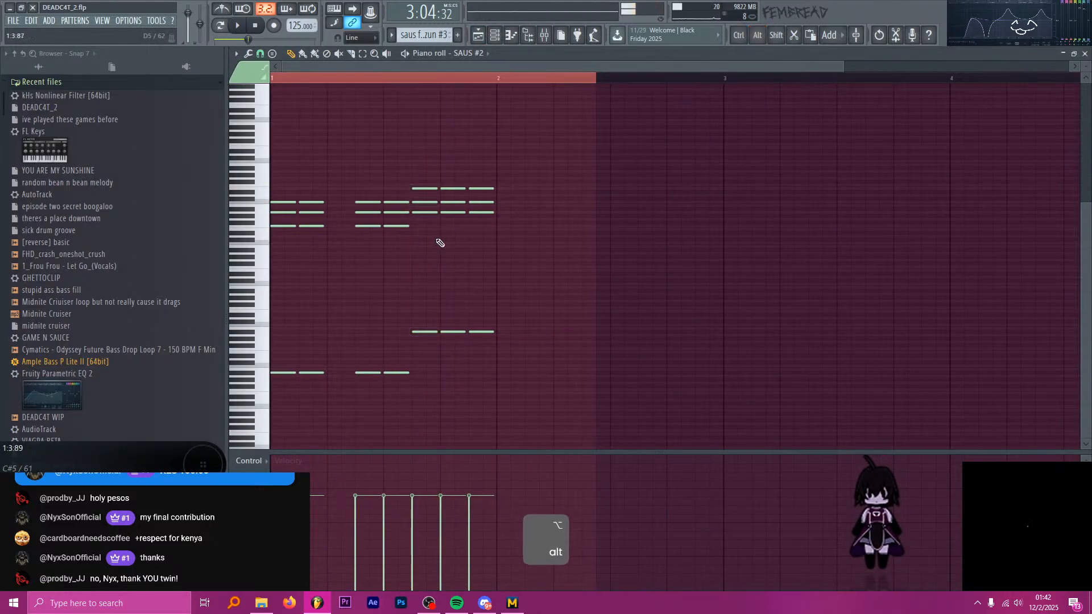
Add a chord of G2, E5, A5 and C6 at the start of pattern bar 2, each note 0:0:44 long.
{"action": "key", "text": "p"}
{"action": "left_click", "coordinate": [368, 373]}
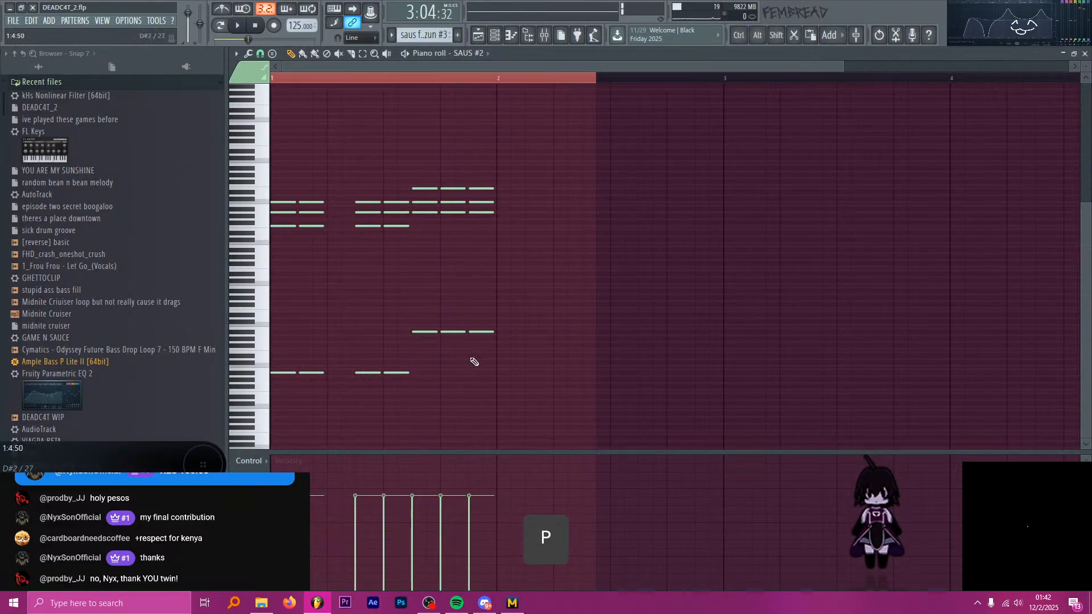
{"action": "mouse_move", "coordinate": [493, 351]}
{"action": "left_mouse_down"}
{"action": "mouse_move", "coordinate": [502, 326]}
{"action": "mouse_move", "coordinate": [500, 341]}
{"action": "left_mouse_up"}
{"action": "key", "text": "ctrl"}
{"action": "scroll", "coordinate": [493, 307], "scroll_direction": "up", "scroll_amount": 1}
{"action": "right_click", "coordinate": [410, 219], "text": "alt"}
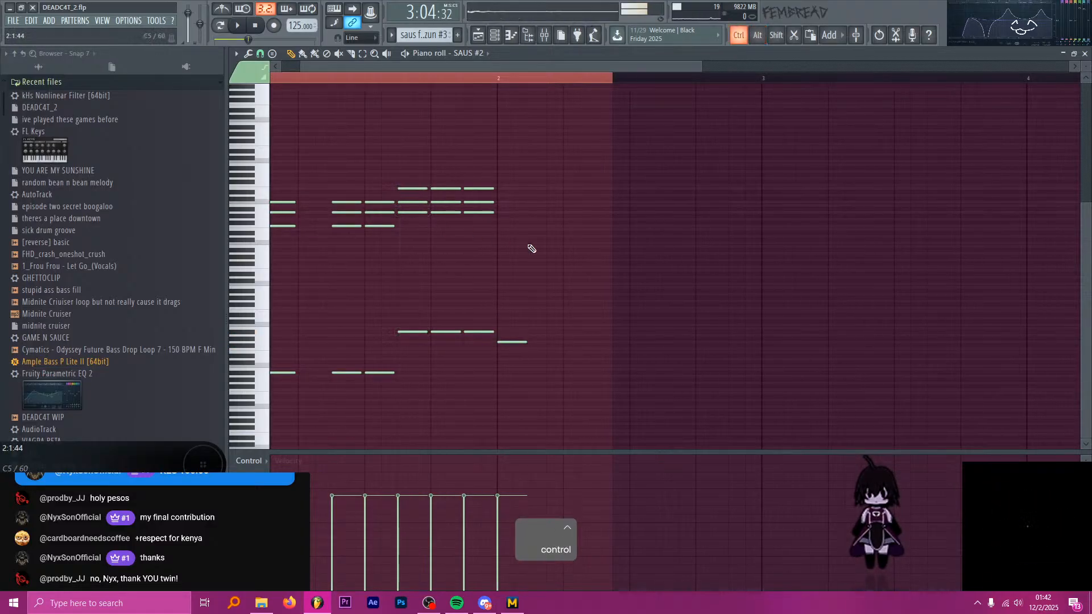
{"action": "scroll", "coordinate": [530, 247], "scroll_direction": "up", "scroll_amount": 3}
{"action": "left_click", "coordinate": [478, 225]}
{"action": "left_click_drag", "start_coordinate": [477, 226], "coordinate": [478, 230]}
{"action": "left_click", "coordinate": [478, 212]}
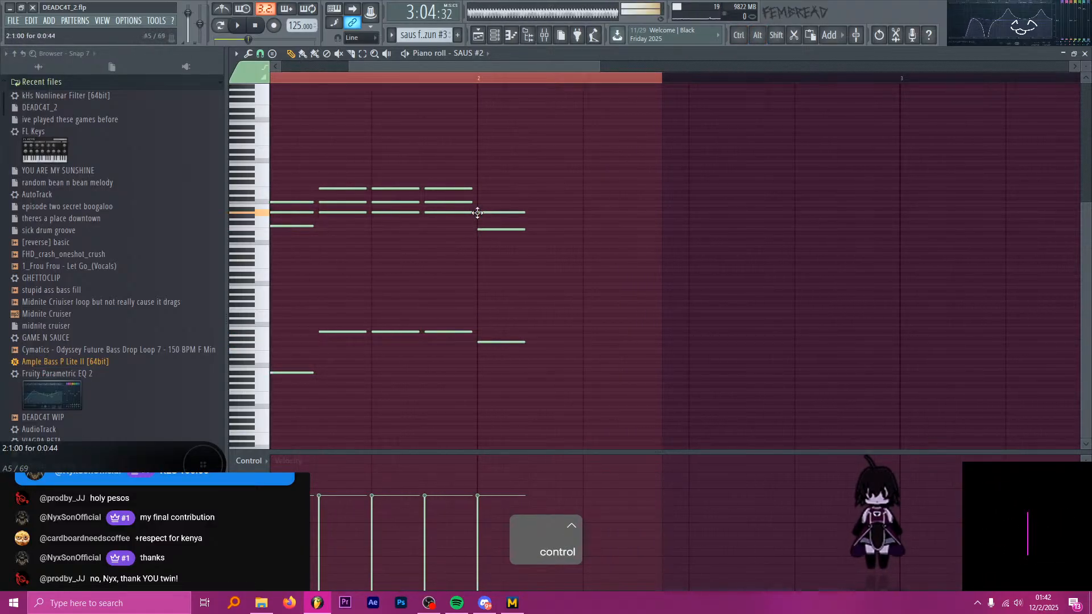
{"action": "left_click", "coordinate": [478, 202]}
{"action": "right_click", "coordinate": [479, 190], "text": "alt"}
{"action": "key", "text": "p"}
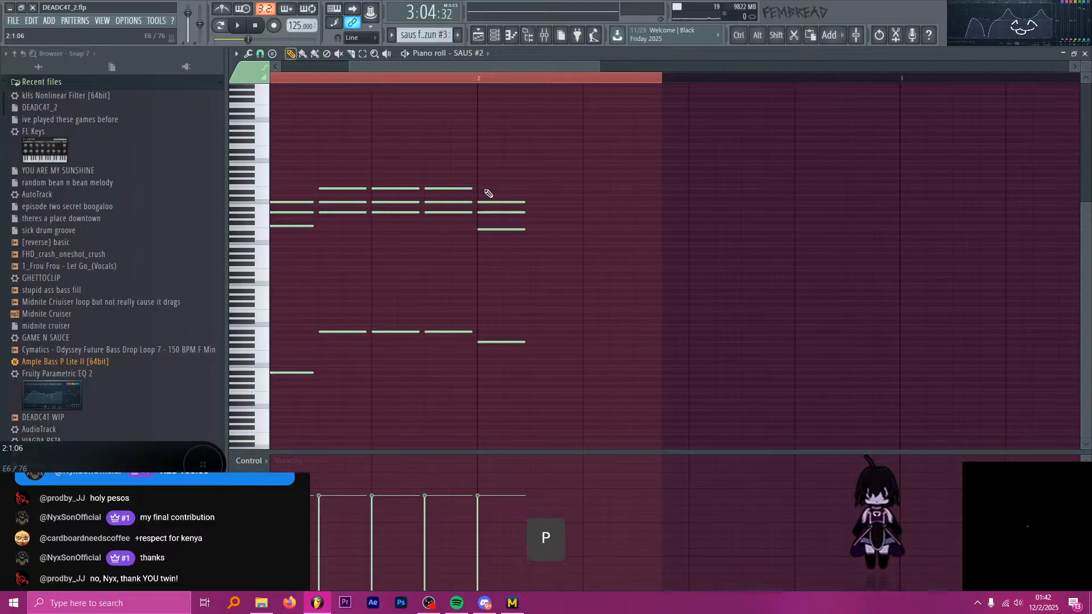
Try G#2 as the bass note of the bar 2 chord and move it back to G2.
{"action": "left_click_drag", "start_coordinate": [487, 341], "coordinate": [488, 339]}
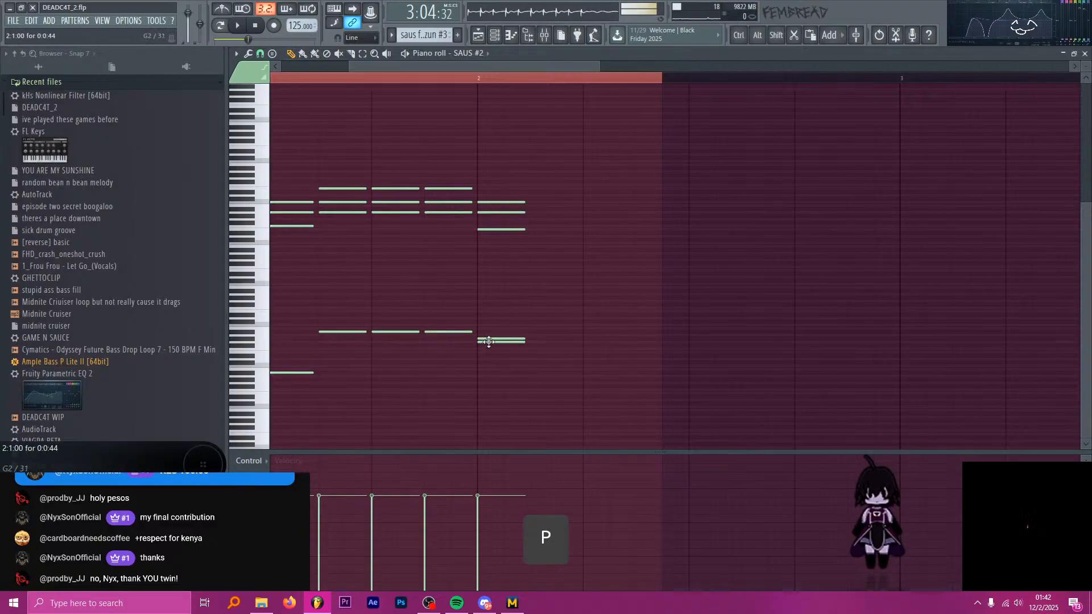
{"action": "right_click", "coordinate": [498, 231], "text": "alt"}
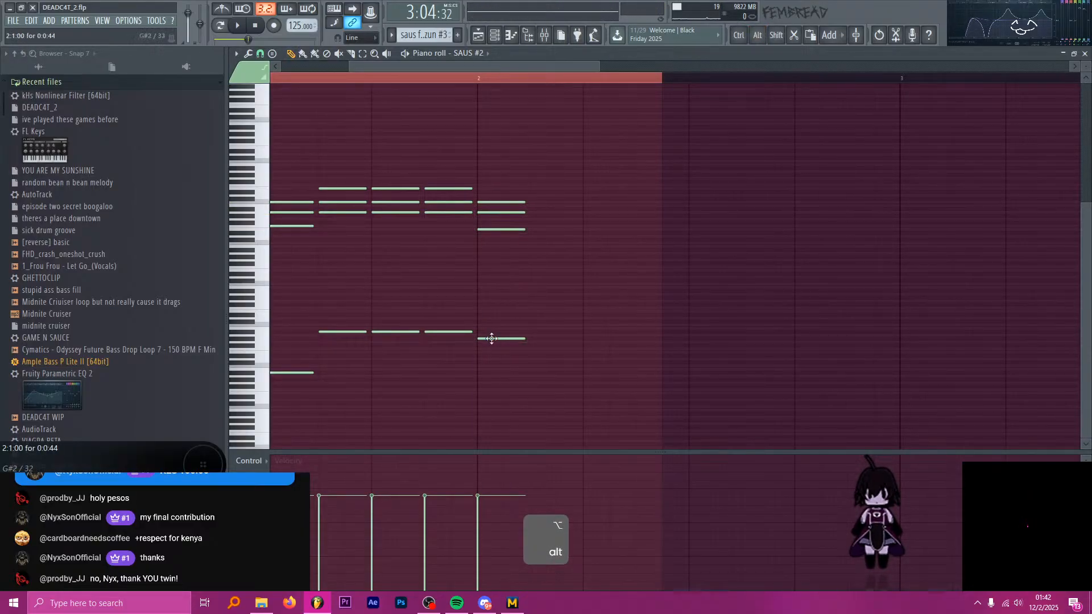
{"action": "left_click_drag", "start_coordinate": [490, 339], "coordinate": [490, 343]}
Select the four notes of the bar 2 chord and briefly play the saus pattern.
{"action": "left_click_drag", "start_coordinate": [606, 373], "coordinate": [479, 230]}
{"action": "scroll", "coordinate": [529, 318], "scroll_direction": "down", "scroll_amount": 3}
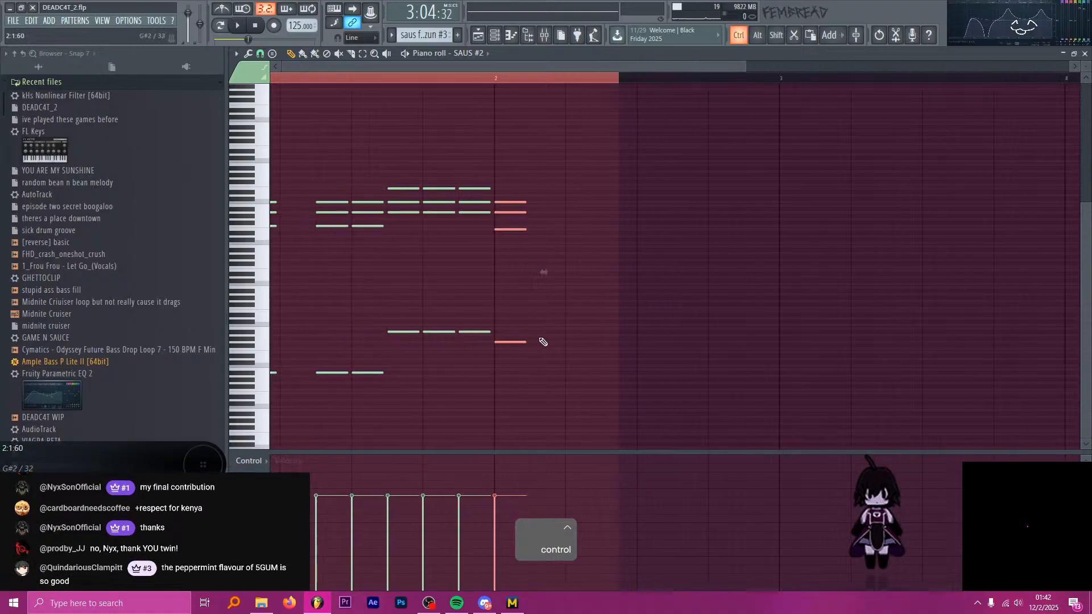
{"action": "key", "text": "space"}
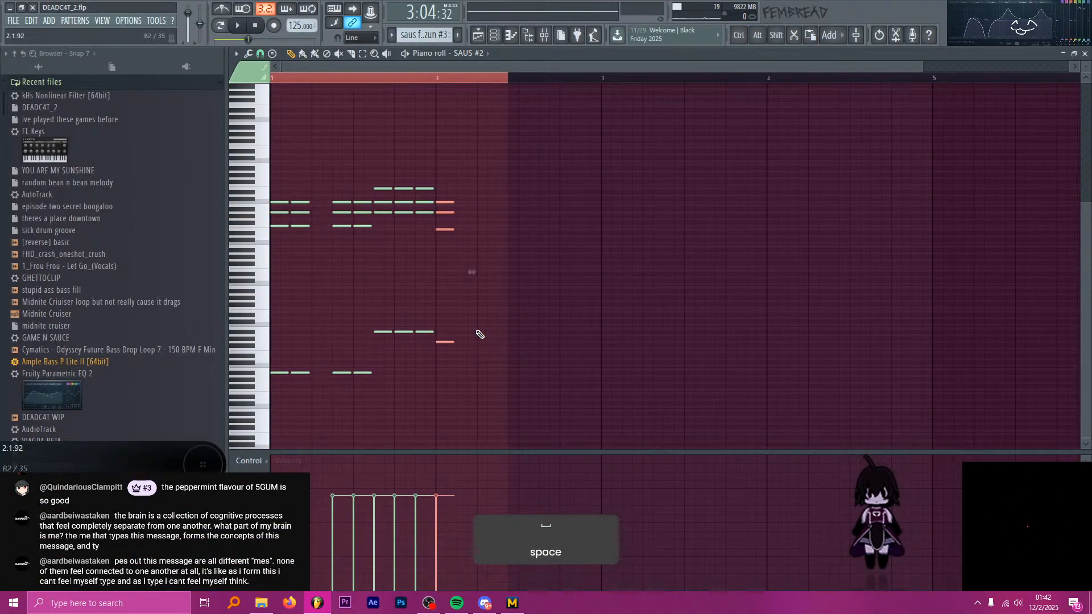
{"action": "key", "text": "alt+Tab"}
{"action": "key", "text": "alt+Tab"}
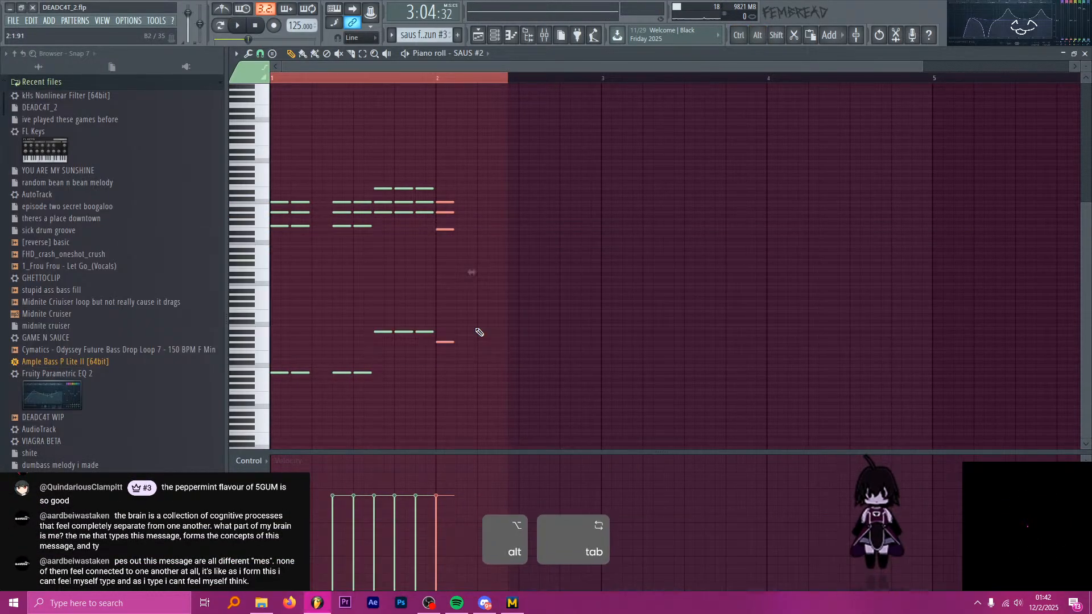
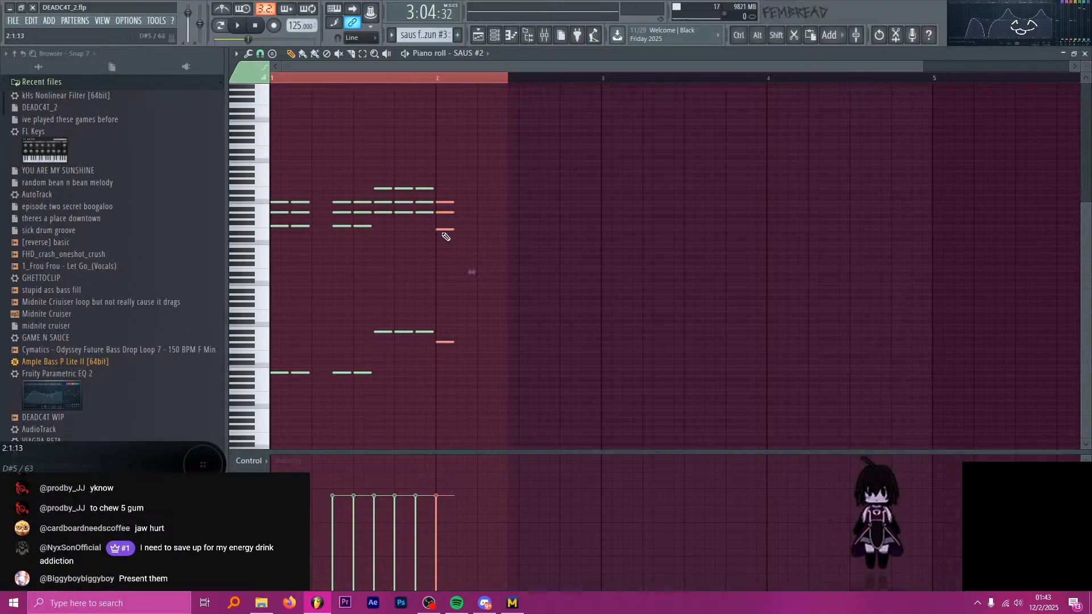
Duplicate the bar 2 chord in SAUS #2 into two hits, a gap and three more hits, playing the pattern to check.
{"action": "left_click_drag", "start_coordinate": [441, 229], "coordinate": [463, 230]}
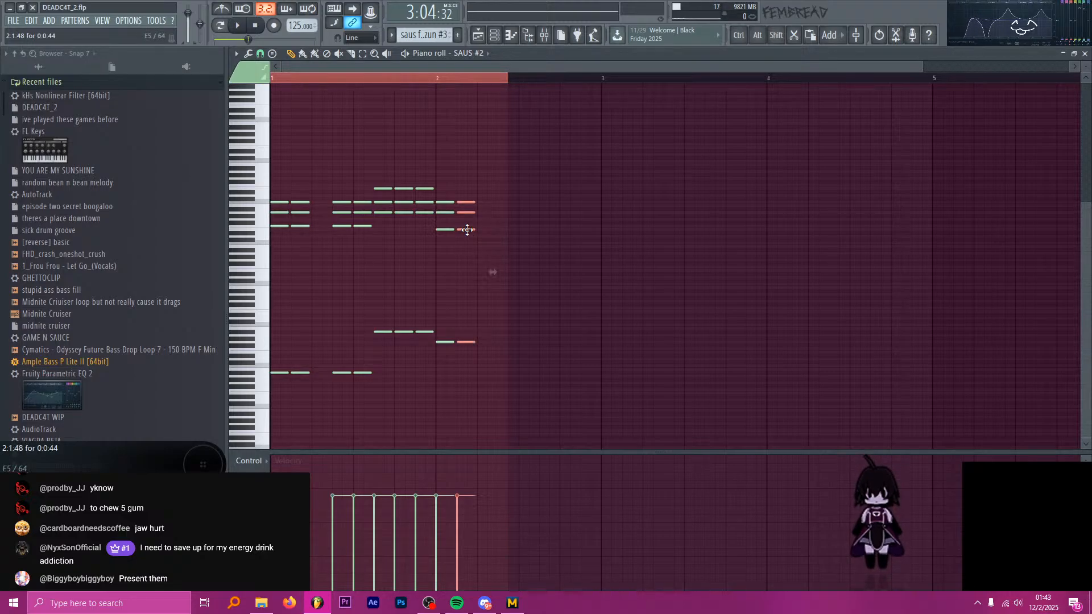
{"action": "key", "text": "space"}
{"action": "left_click_drag", "start_coordinate": [495, 373], "coordinate": [457, 181]}
{"action": "key", "text": "space"}
{"action": "left_click_drag", "start_coordinate": [463, 231], "coordinate": [502, 237]}
{"action": "left_click", "coordinate": [439, 80]}
{"action": "key", "text": "space"}
{"action": "left_click_drag", "start_coordinate": [535, 357], "coordinate": [546, 230]}
{"action": "key", "text": "space"}
Copy all the bar 2 chords from SAUS #2, paste them into the SAUS channel's notes and briefly play the result.
{"action": "left_click_drag", "start_coordinate": [605, 404], "coordinate": [455, 167]}
{"action": "key", "text": "ctrl+c"}
{"action": "key", "text": "h"}
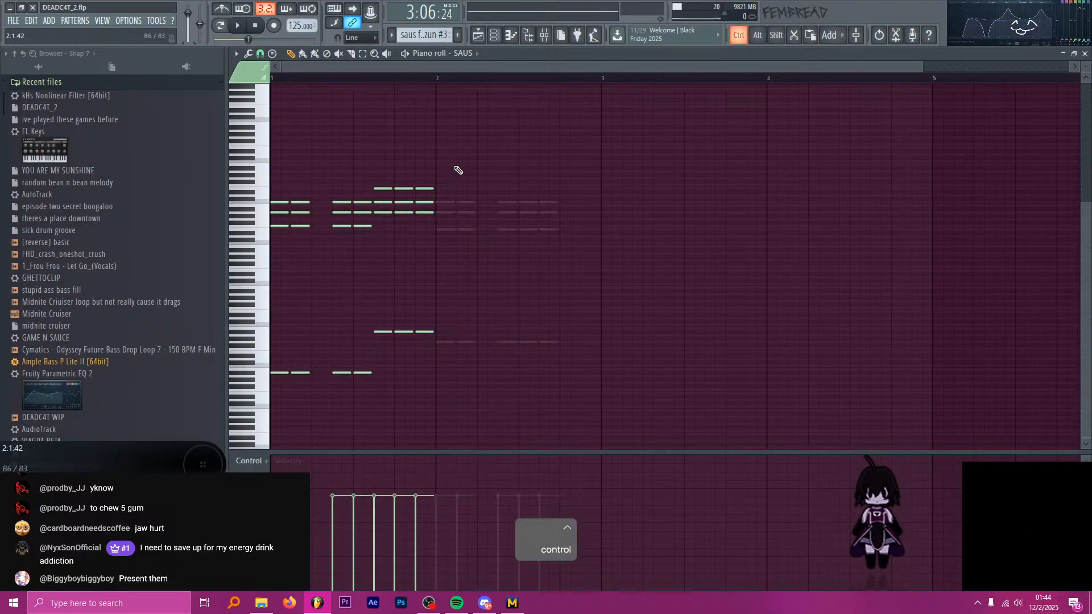
{"action": "key", "text": "ctrl+v"}
{"action": "key", "text": "space"}
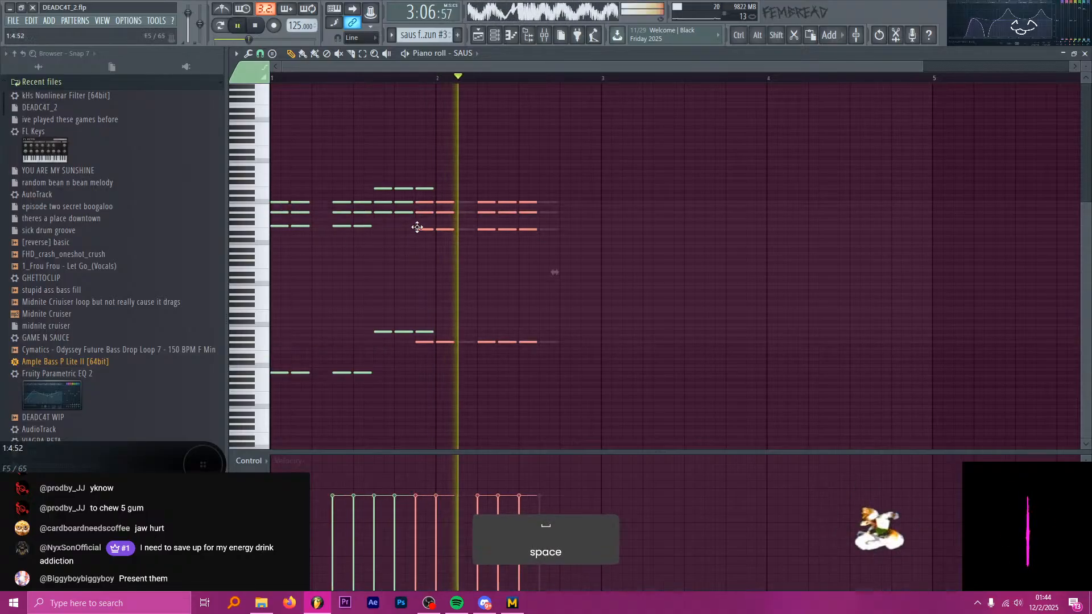
{"action": "key", "text": "space"}
Lengthen the saus for no rezun #3 clip in the playlist so it ends at bar 99, and play it.
{"action": "left_click", "coordinate": [478, 35]}
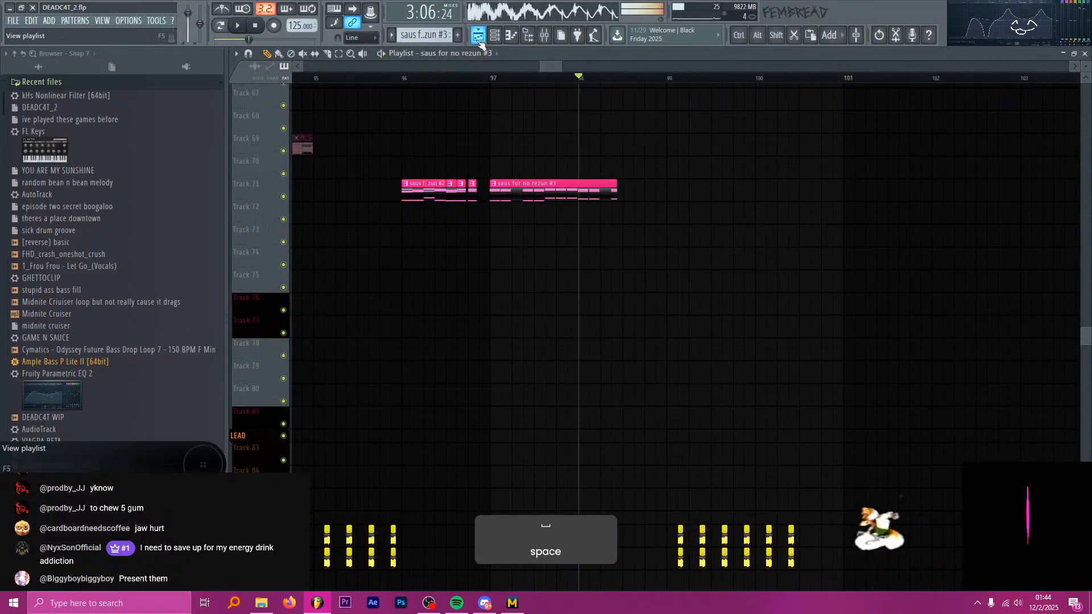
{"action": "left_click_drag", "start_coordinate": [618, 191], "coordinate": [651, 191]}
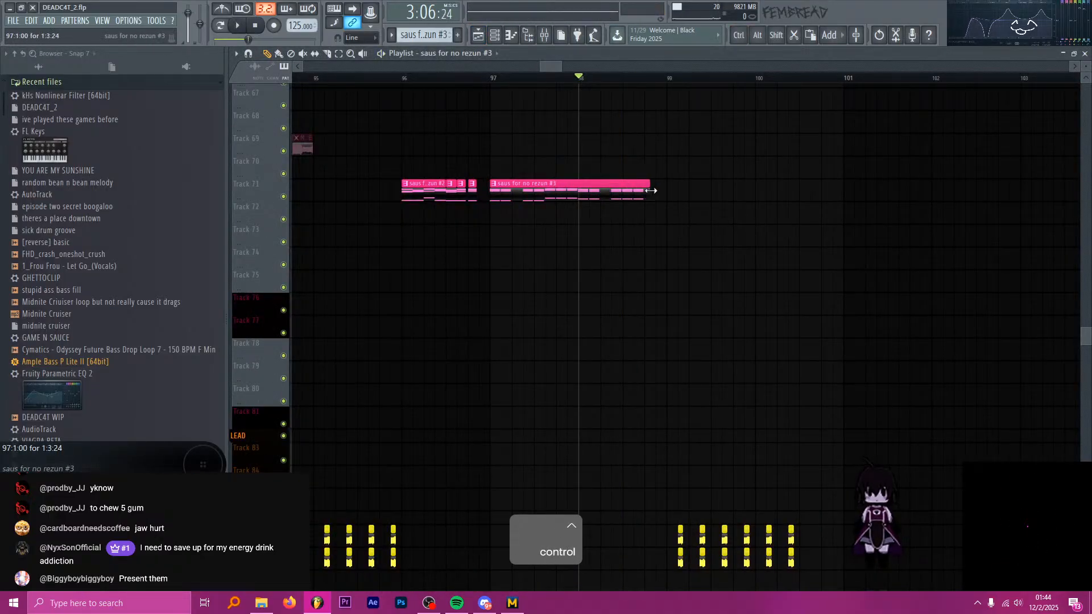
{"action": "key", "text": "space"}
{"action": "scroll", "coordinate": [659, 188], "scroll_direction": "up", "scroll_amount": 4, "text": "ctrl"}
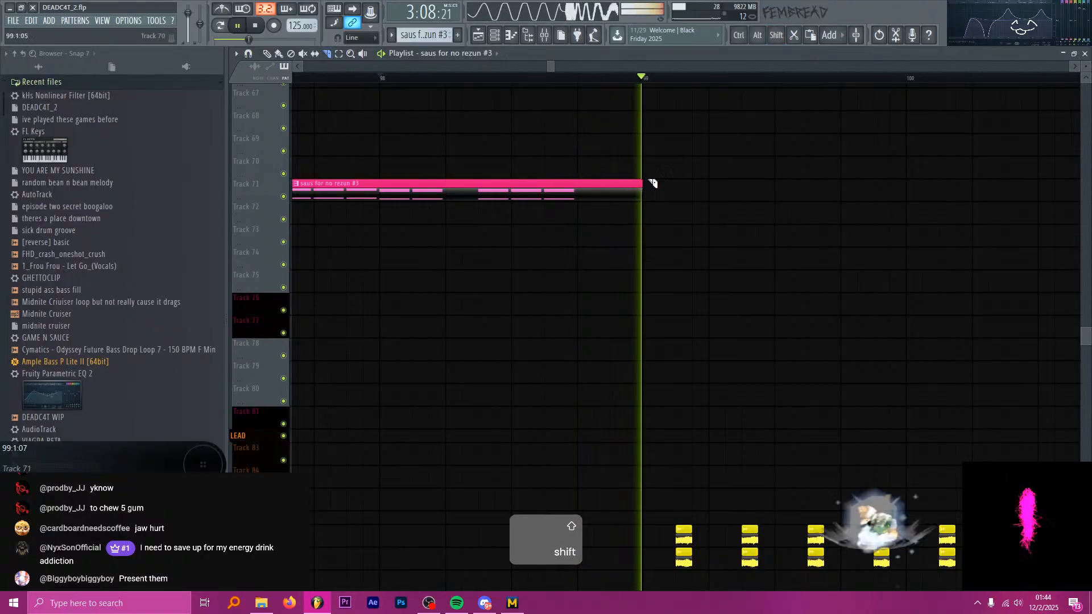
{"action": "scroll", "coordinate": [653, 183], "scroll_direction": "down", "scroll_amount": 4, "text": "ctrl"}
{"action": "key", "text": "space"}
{"action": "key", "text": "p"}
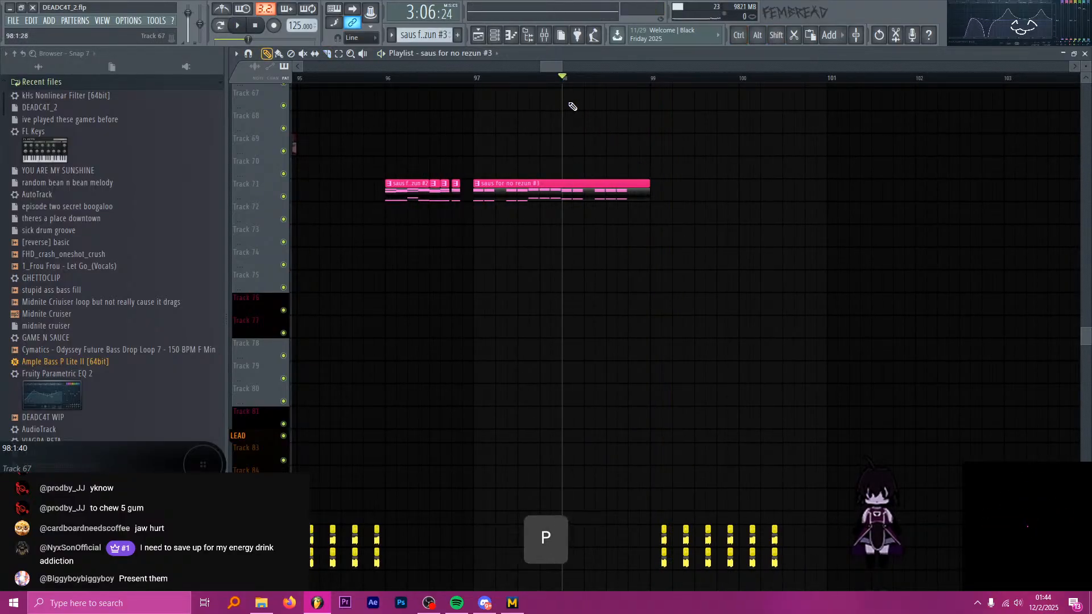
Examine the saus and Midnite Criuiser clips around bars 91 to 97 and play the Track 70 clips before bar 93.
{"action": "left_click", "coordinate": [483, 80]}
{"action": "scroll", "coordinate": [561, 115], "scroll_direction": "down", "scroll_amount": 2, "text": "ctrl"}
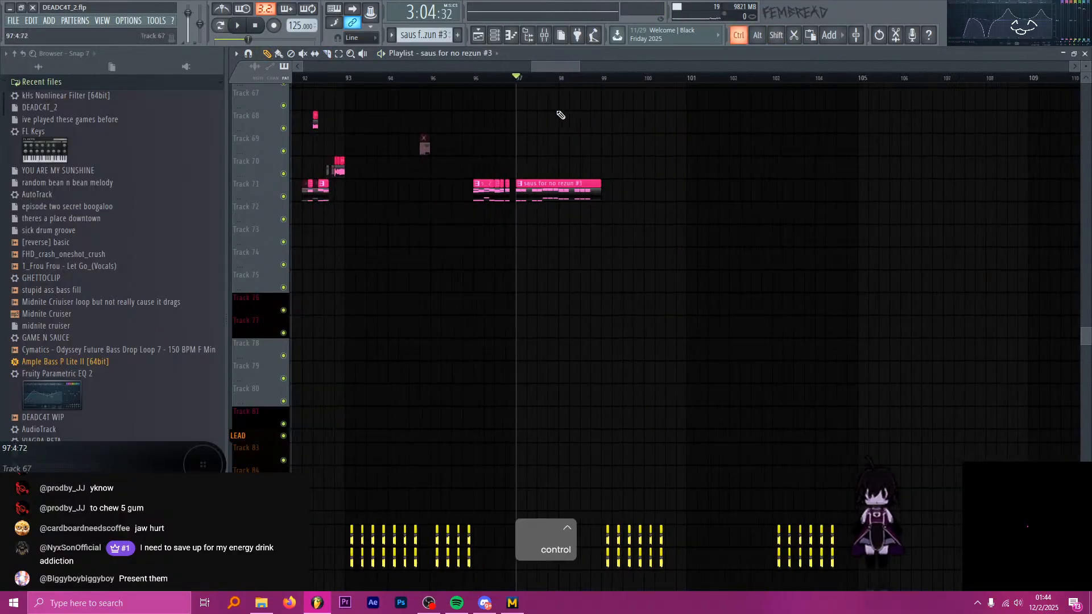
{"action": "scroll", "coordinate": [557, 115], "scroll_direction": "down", "scroll_amount": 2, "text": "ctrl"}
{"action": "scroll", "coordinate": [415, 115], "scroll_direction": "up", "scroll_amount": 1, "text": "ctrl"}
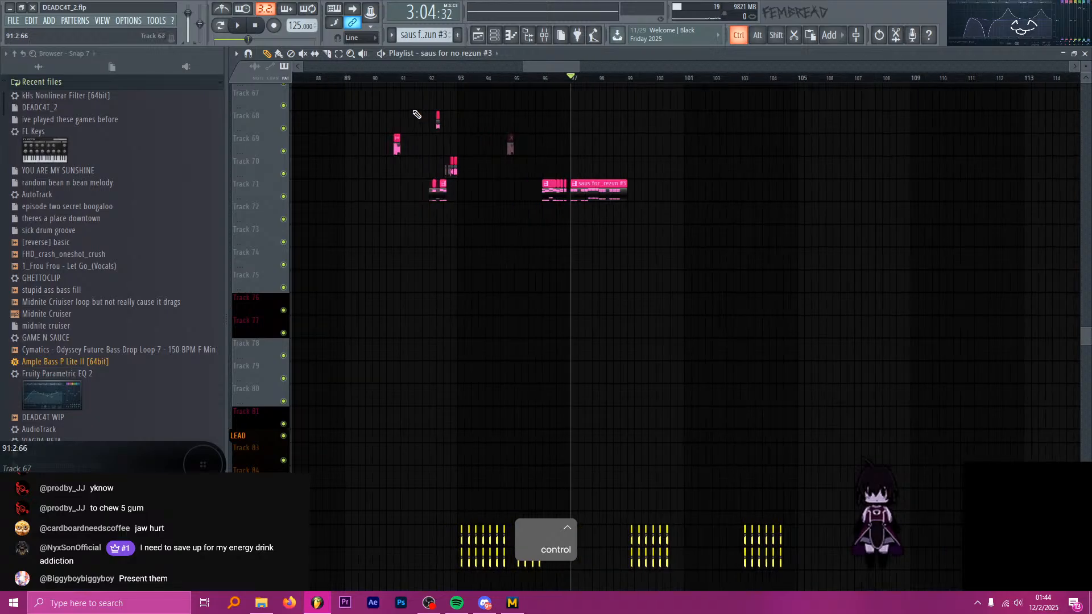
{"action": "scroll", "coordinate": [555, 122], "scroll_direction": "up", "scroll_amount": 1, "text": "ctrl"}
{"action": "scroll", "coordinate": [471, 112], "scroll_direction": "up", "scroll_amount": 1, "text": "ctrl"}
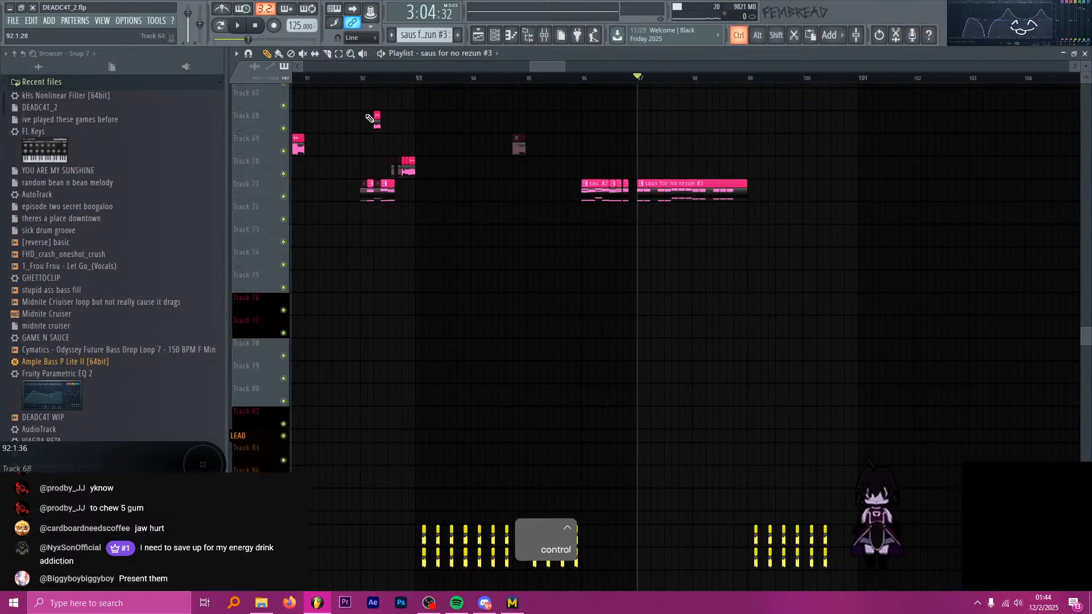
{"action": "scroll", "coordinate": [390, 171], "scroll_direction": "up", "scroll_amount": 5, "text": "ctrl"}
{"action": "left_click", "coordinate": [425, 80]}
{"action": "key", "text": "space"}
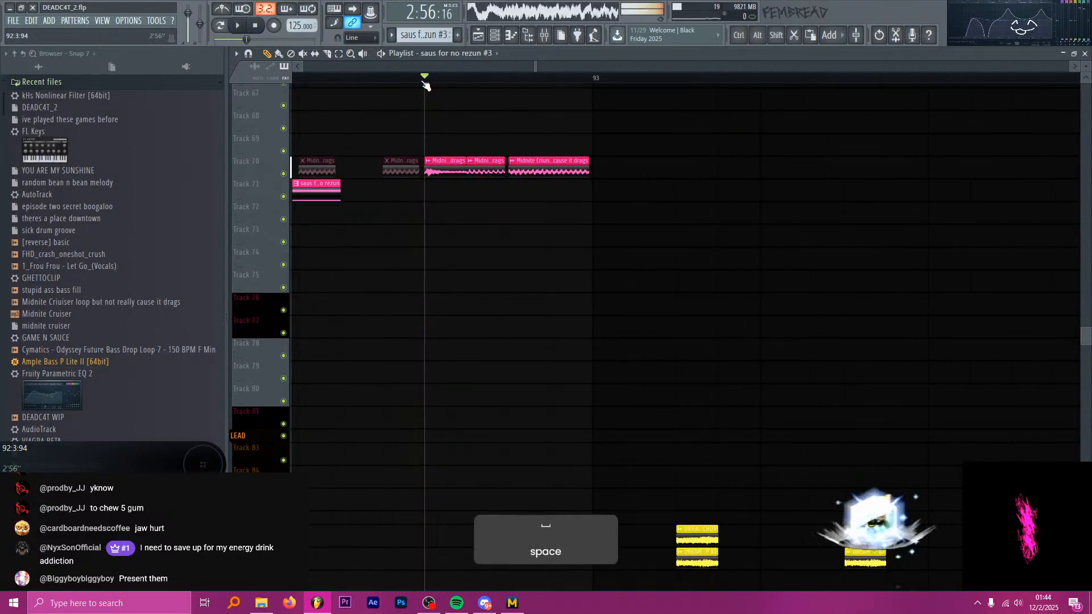
{"action": "key", "text": "space"}
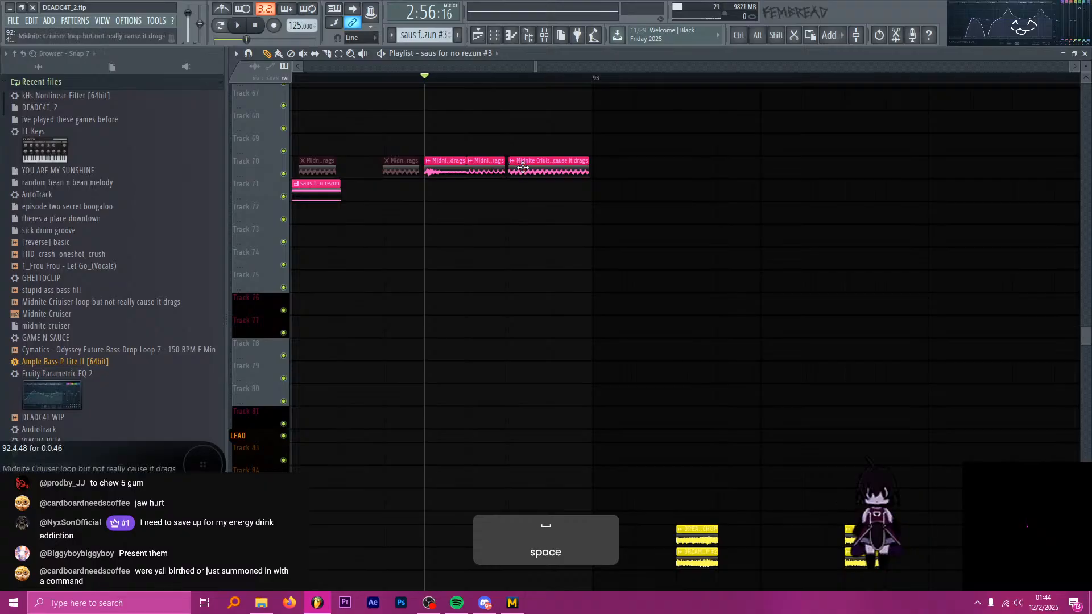
{"action": "key", "text": "p"}
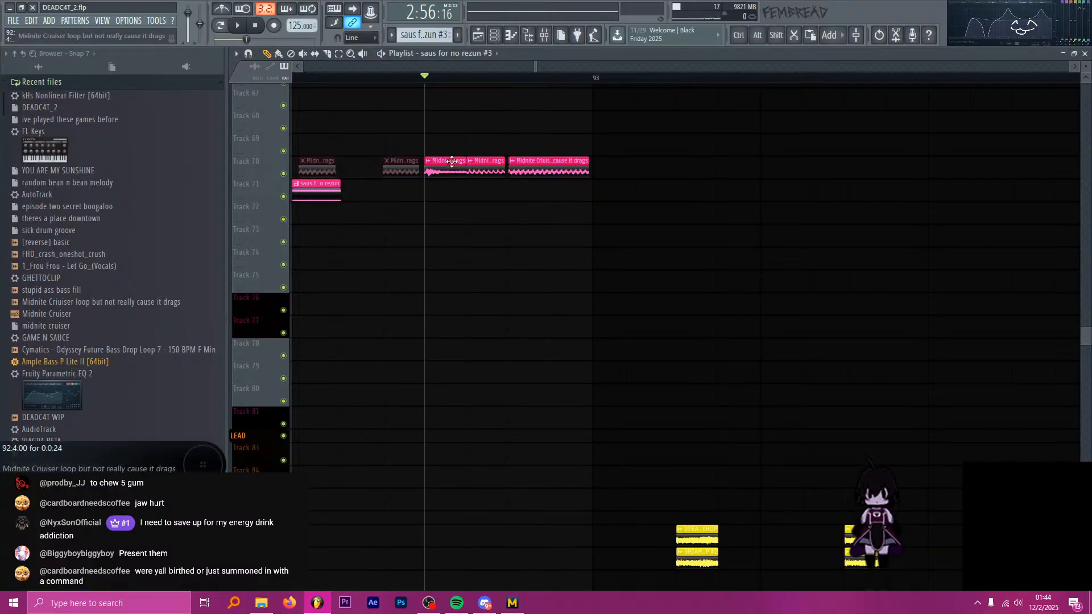
{"action": "key", "text": "alt+Tab"}
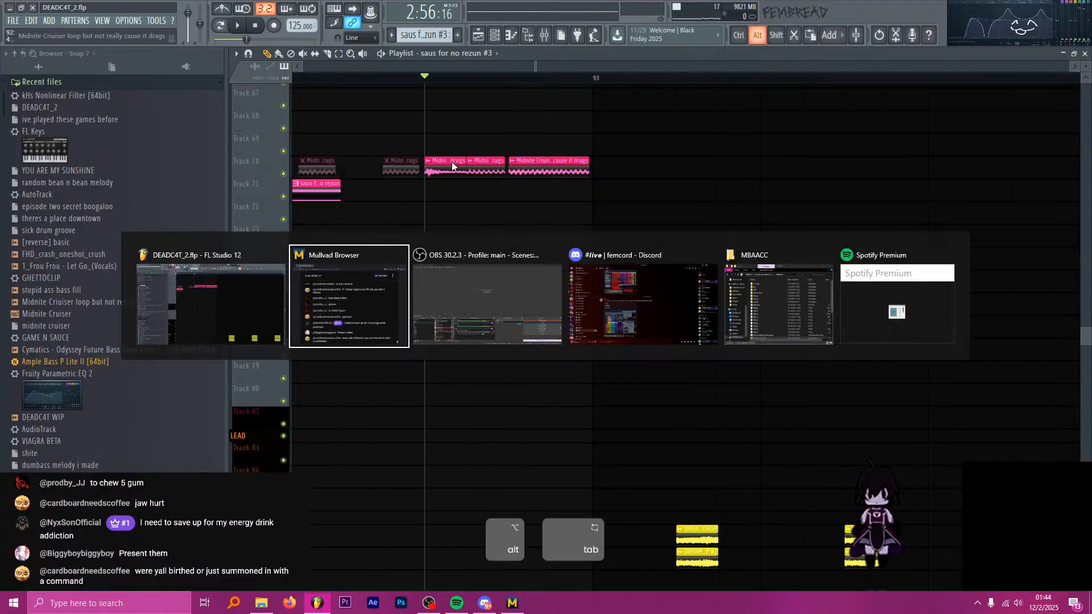
{"action": "key", "text": "alt+Tab"}
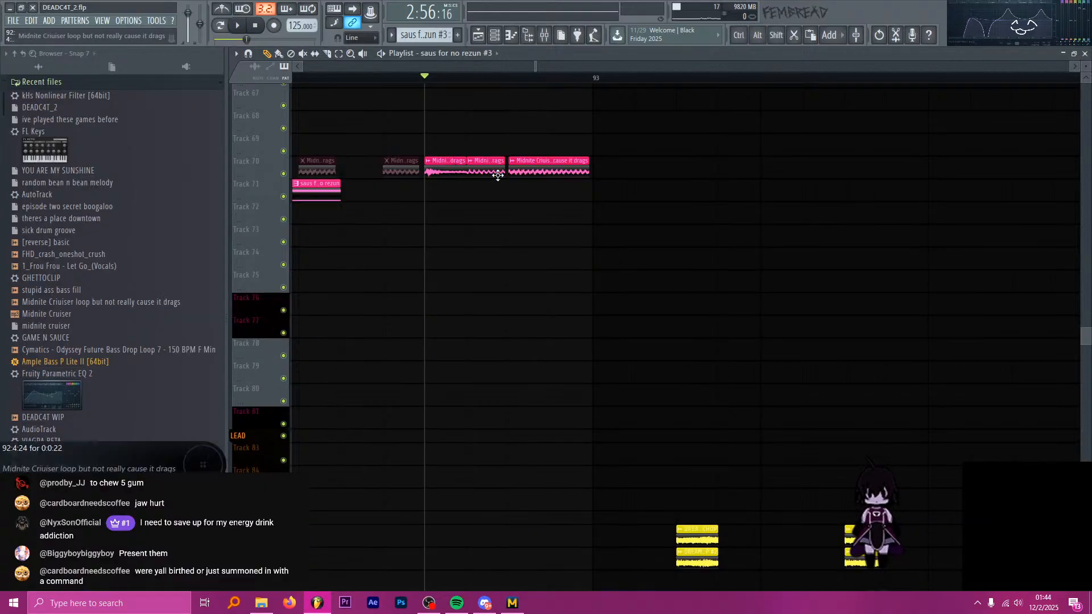
Place a copy of the Midnite Criuiser loop clip on Track 70 at 127:2:00 and lengthen it to 2:0:46.
{"action": "scroll", "coordinate": [344, 222], "scroll_direction": "down", "scroll_amount": 10}
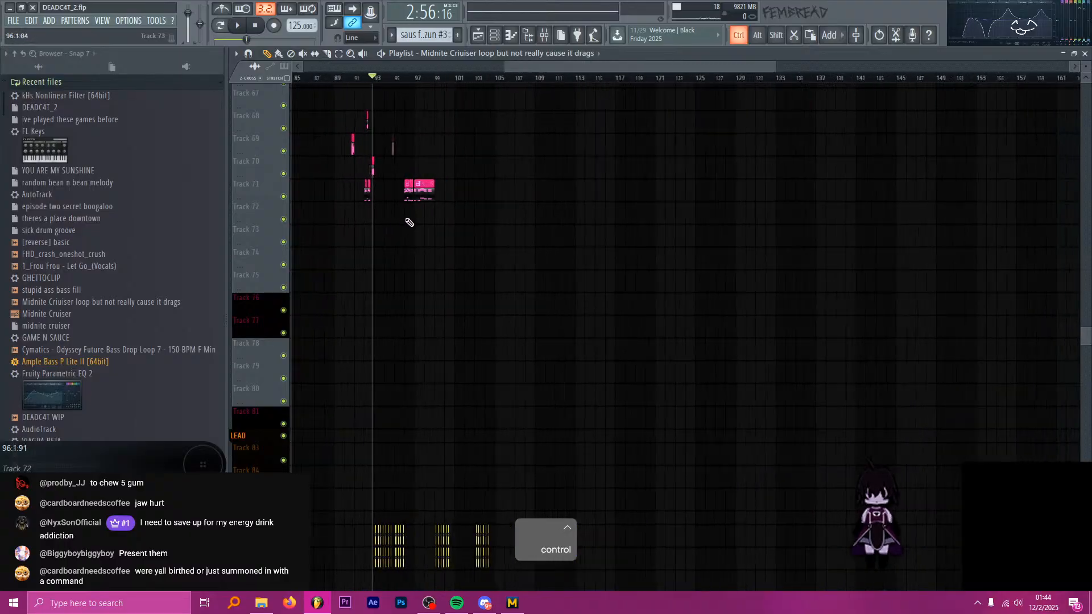
{"action": "scroll", "coordinate": [597, 166], "scroll_direction": "up", "scroll_amount": 8}
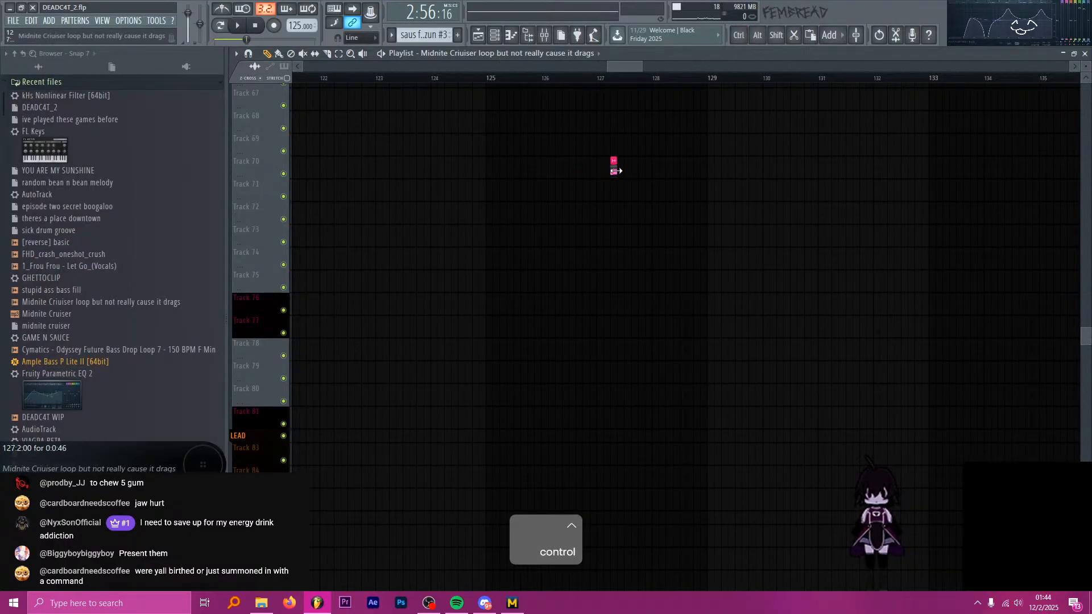
{"action": "left_click_drag", "start_coordinate": [615, 171], "coordinate": [718, 173]}
{"action": "scroll", "coordinate": [594, 165], "scroll_direction": "up", "scroll_amount": 6}
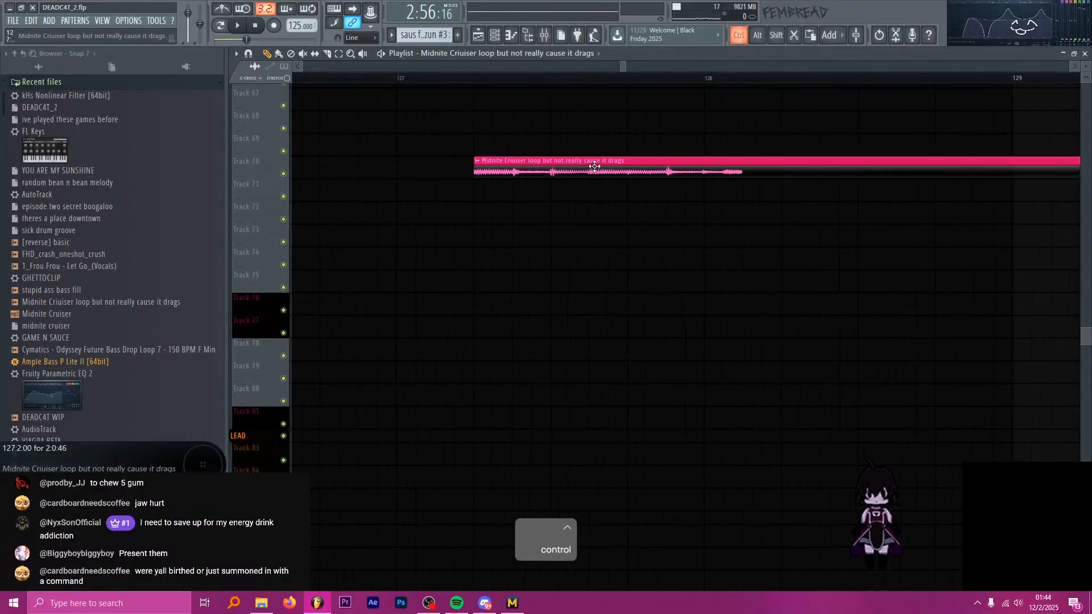
Shift the audio inside the lengthened Midnite Criuiser clip and audition different parts of it.
{"action": "left_click_drag", "start_coordinate": [595, 166], "coordinate": [511, 169]}
{"action": "left_click", "coordinate": [625, 79]}
{"action": "key", "text": "space"}
{"action": "key", "text": "space"}
{"action": "left_click_drag", "start_coordinate": [609, 170], "coordinate": [542, 159]}
{"action": "scroll", "coordinate": [558, 170], "scroll_direction": "up", "scroll_amount": 3}
{"action": "left_click", "coordinate": [513, 78]}
Stop playback and delete the Midnite Criuiser clip near bar 127 on Track 70.
{"action": "key", "text": "space"}
{"action": "scroll", "coordinate": [466, 203], "scroll_direction": "down", "scroll_amount": 3}
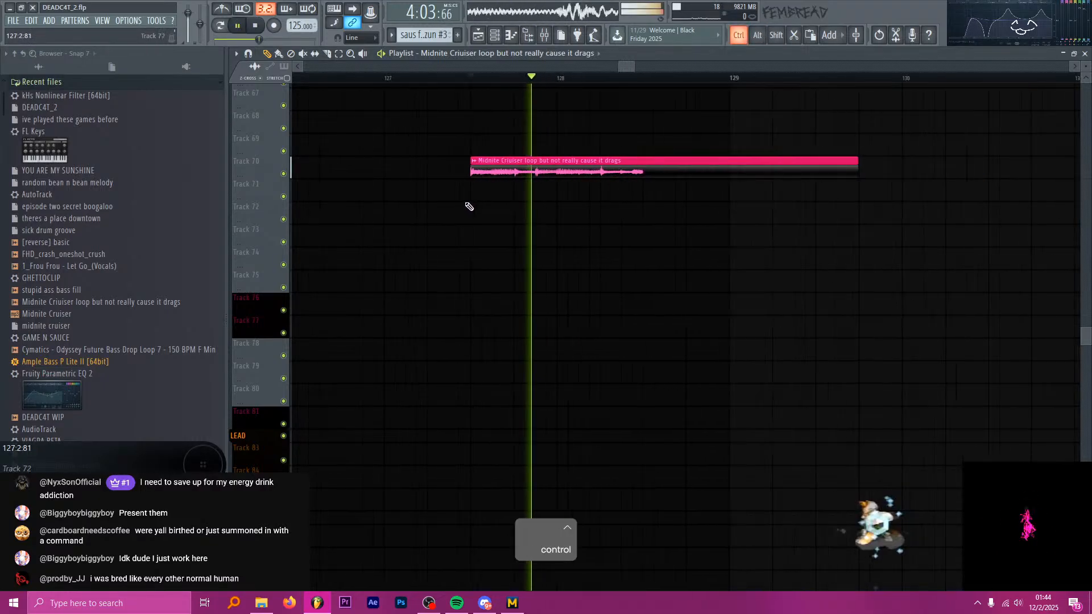
{"action": "scroll", "coordinate": [512, 212], "scroll_direction": "down", "scroll_amount": 4}
{"action": "key", "text": "space"}
{"action": "right_click", "coordinate": [513, 171]}
Review the arrangement around bars 92 to 97, from the saus clips down to the vocal chops on Track 104.
{"action": "scroll", "coordinate": [616, 200], "scroll_direction": "down", "scroll_amount": 3}
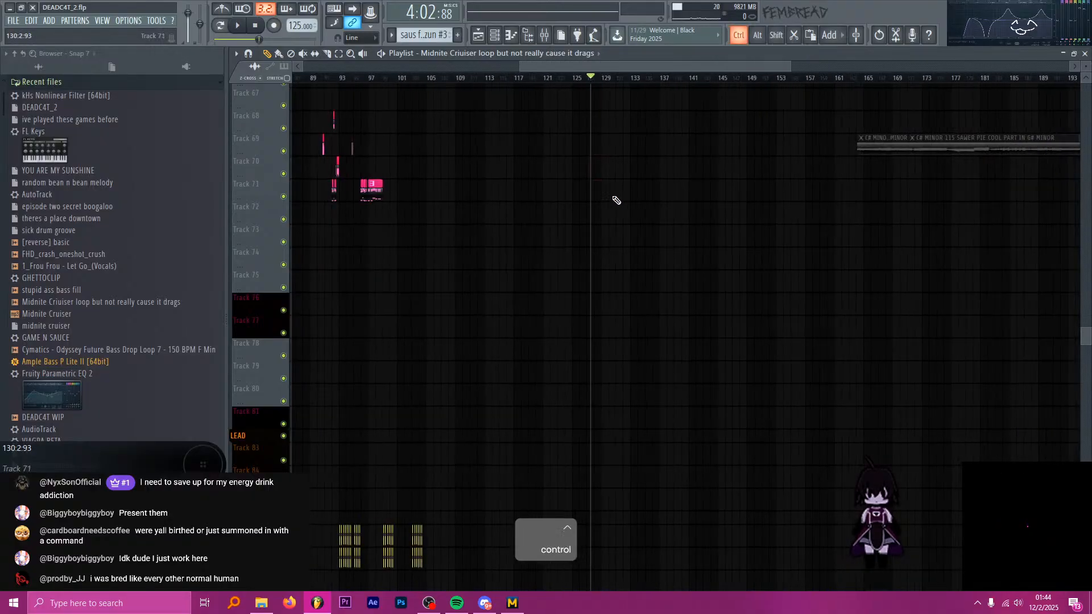
{"action": "scroll", "coordinate": [597, 183], "scroll_direction": "down", "scroll_amount": 3}
{"action": "scroll", "coordinate": [512, 224], "scroll_direction": "up", "scroll_amount": 4}
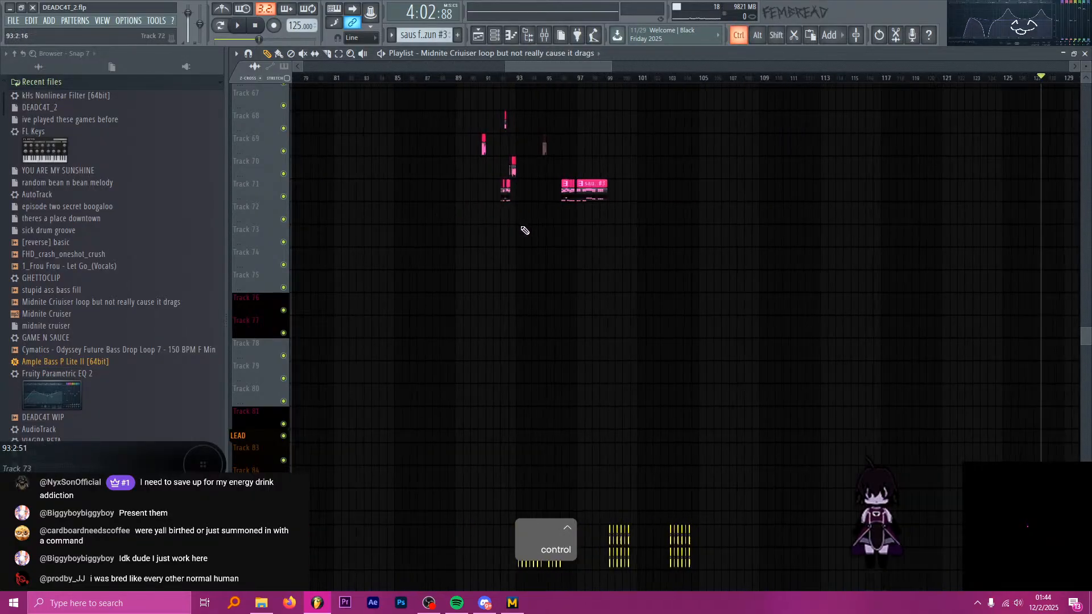
{"action": "scroll", "coordinate": [512, 182], "scroll_direction": "up", "scroll_amount": 2}
{"action": "scroll", "coordinate": [488, 159], "scroll_direction": "up", "scroll_amount": 2}
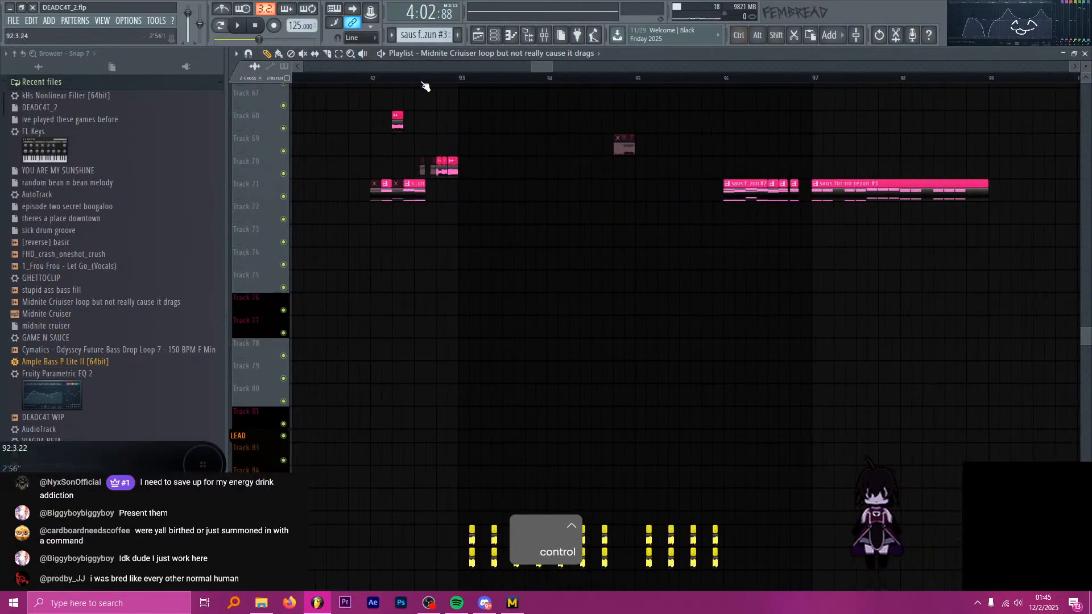
{"action": "left_click", "coordinate": [372, 79]}
{"action": "left_click_drag", "start_coordinate": [471, 84], "coordinate": [714, 91]}
{"action": "scroll", "coordinate": [524, 99], "scroll_direction": "down", "scroll_amount": 2}
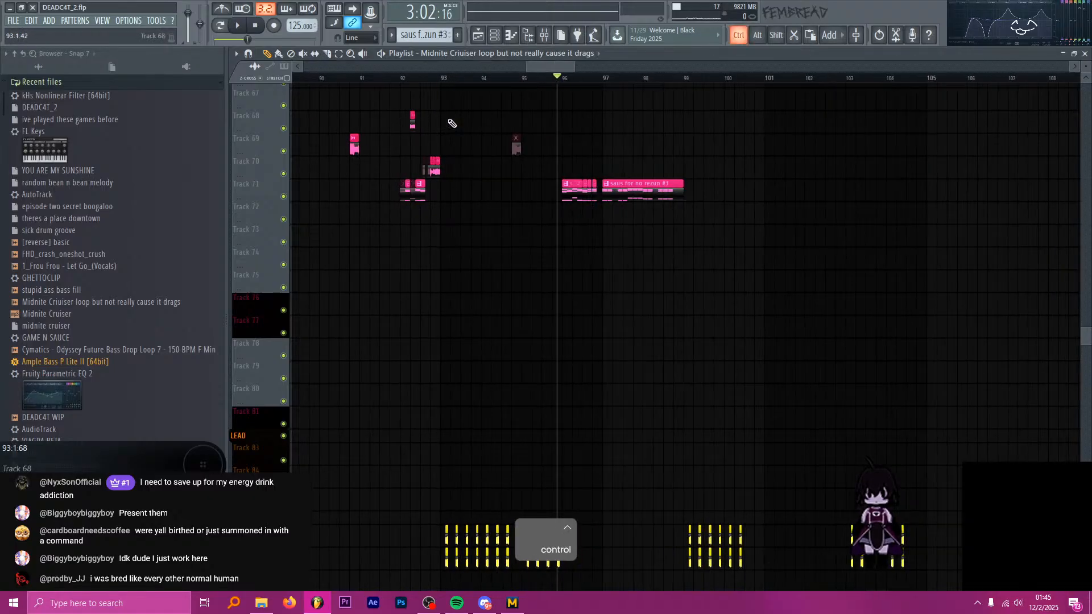
{"action": "scroll", "coordinate": [607, 244], "scroll_direction": "down", "scroll_amount": 6}
{"action": "scroll", "coordinate": [619, 239], "scroll_direction": "down", "scroll_amount": 3}
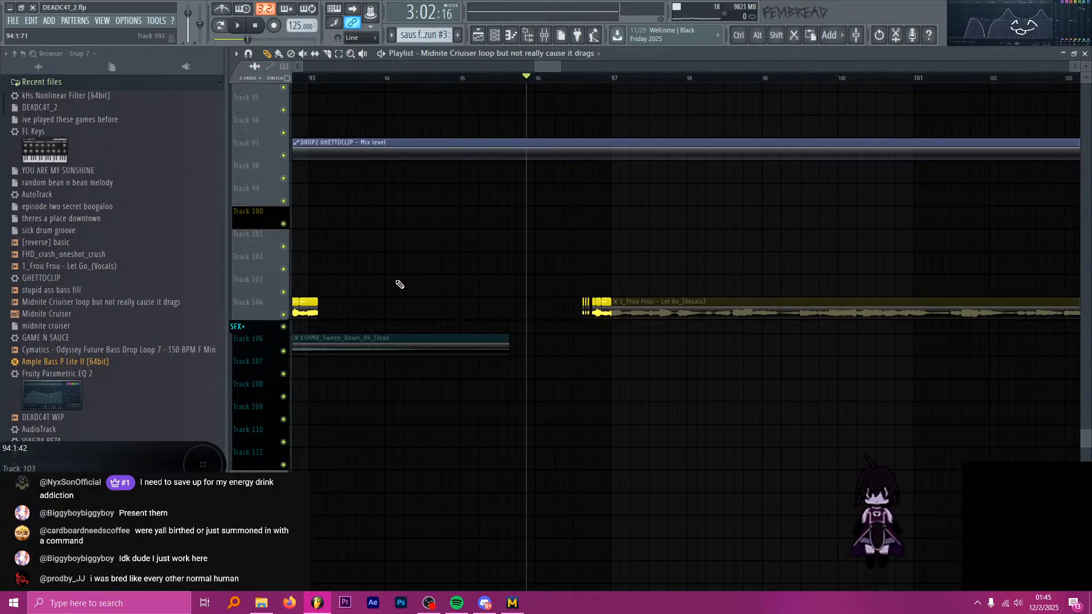
Move the muted 1_Frou Frou - Let Go_(Vocals) clip on Track 104 to about bar 123 and unmute it.
{"action": "scroll", "coordinate": [616, 202], "scroll_direction": "down", "scroll_amount": 8}
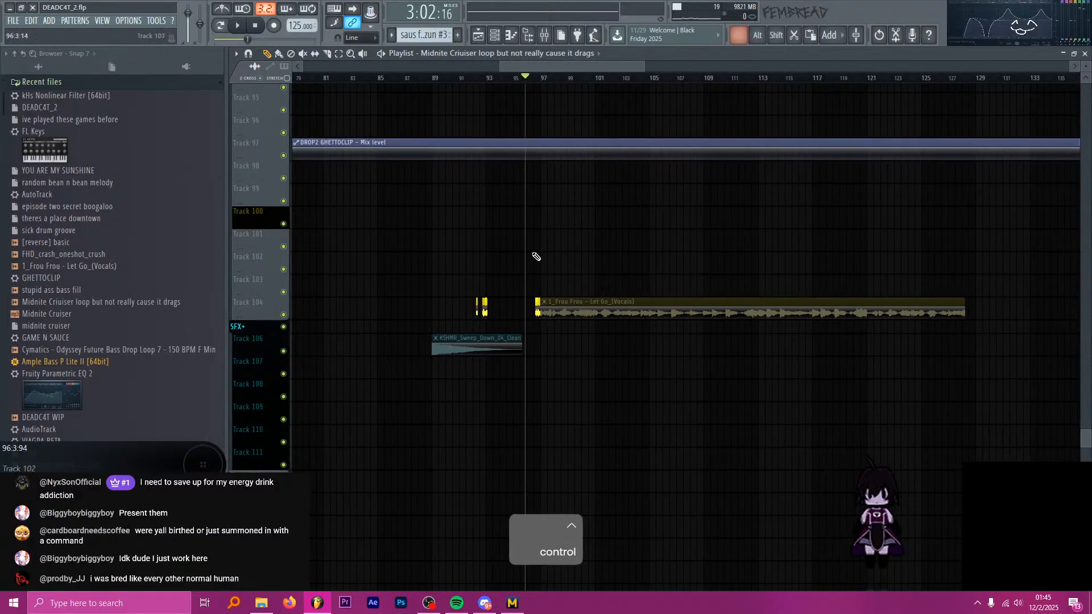
{"action": "scroll", "coordinate": [540, 258], "scroll_direction": "down", "scroll_amount": 2}
{"action": "left_click_drag", "start_coordinate": [622, 302], "coordinate": [846, 302]}
{"action": "scroll", "coordinate": [862, 300], "scroll_direction": "down", "scroll_amount": 2}
{"action": "scroll", "coordinate": [890, 300], "scroll_direction": "up", "scroll_amount": 4}
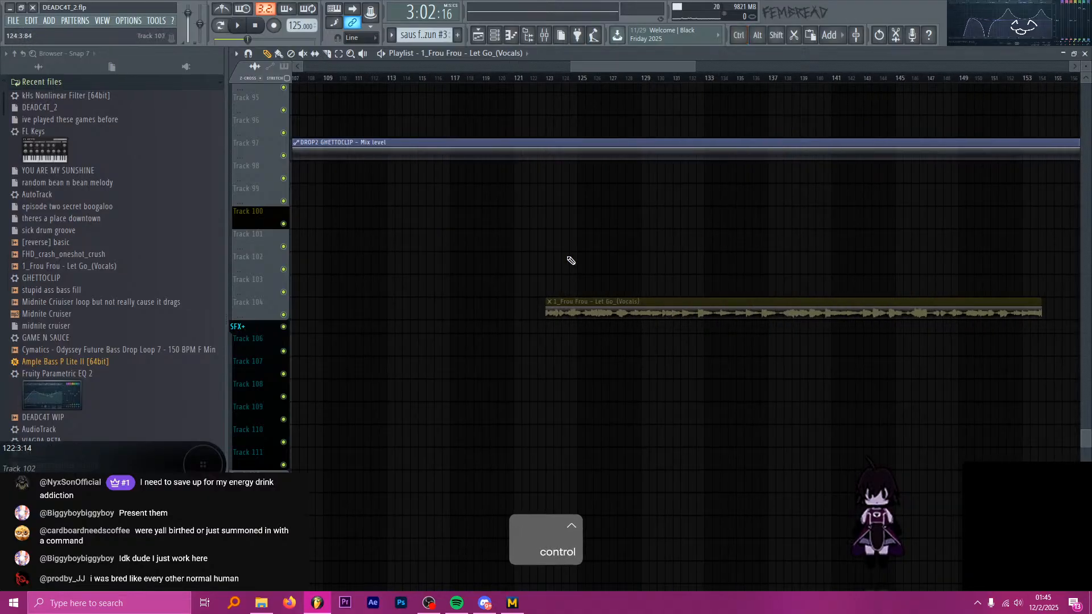
{"action": "key", "text": "t"}
{"action": "left_click", "coordinate": [647, 301]}
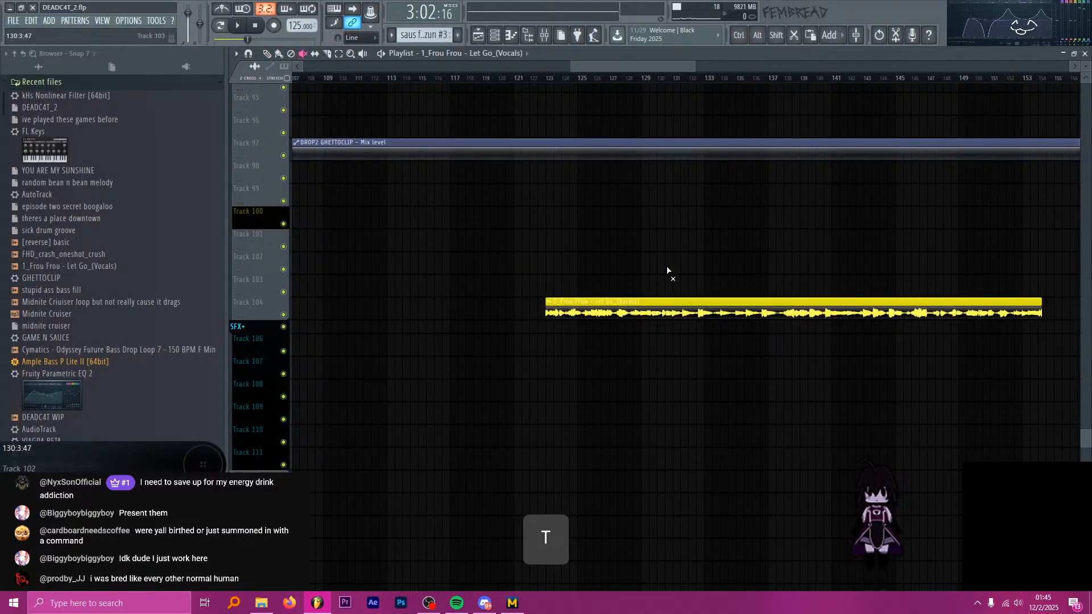
{"action": "key", "text": "p"}
Audition the unmuted Frou Frou vocals and return the playhead to bar 97.
{"action": "left_click_drag", "start_coordinate": [673, 79], "coordinate": [697, 80]}
{"action": "key", "text": "space"}
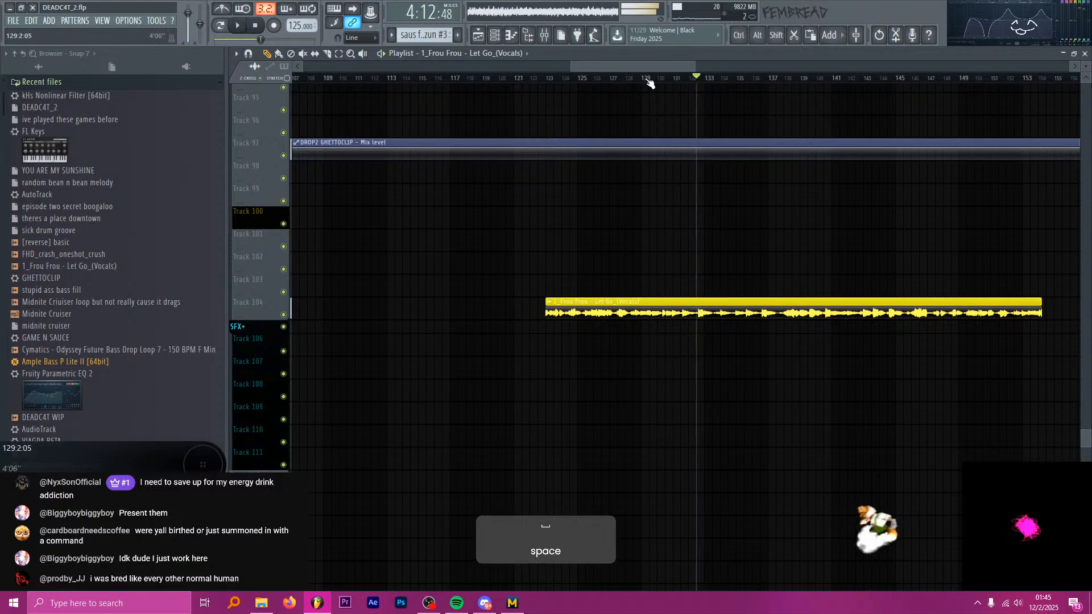
{"action": "key", "text": "space"}
{"action": "scroll", "coordinate": [726, 182], "scroll_direction": "down", "scroll_amount": 5, "text": "ctrl"}
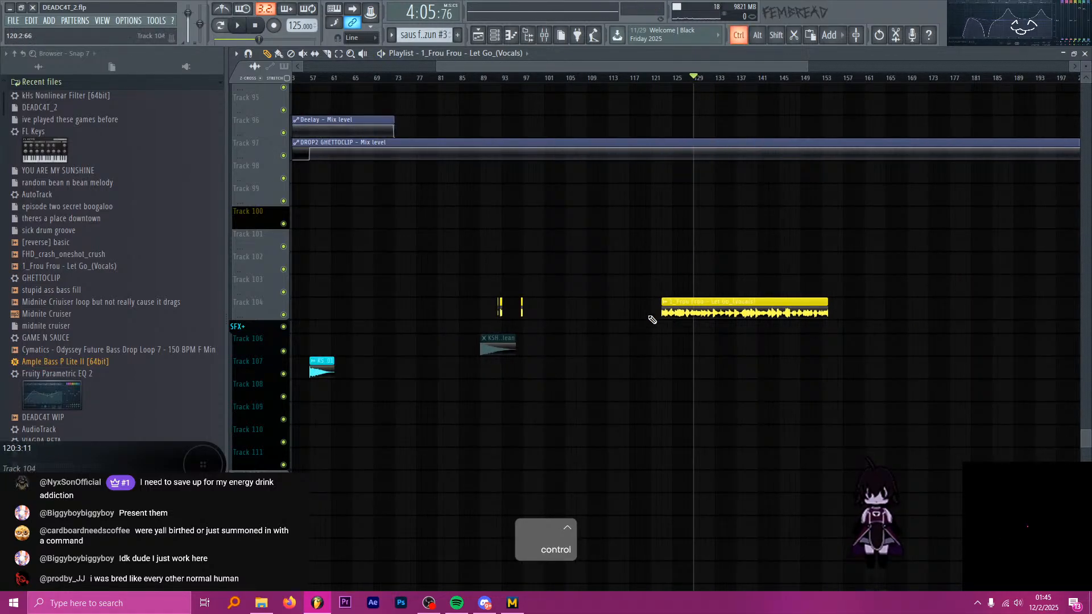
{"action": "scroll", "coordinate": [652, 319], "scroll_direction": "up", "scroll_amount": 8, "text": "ctrl"}
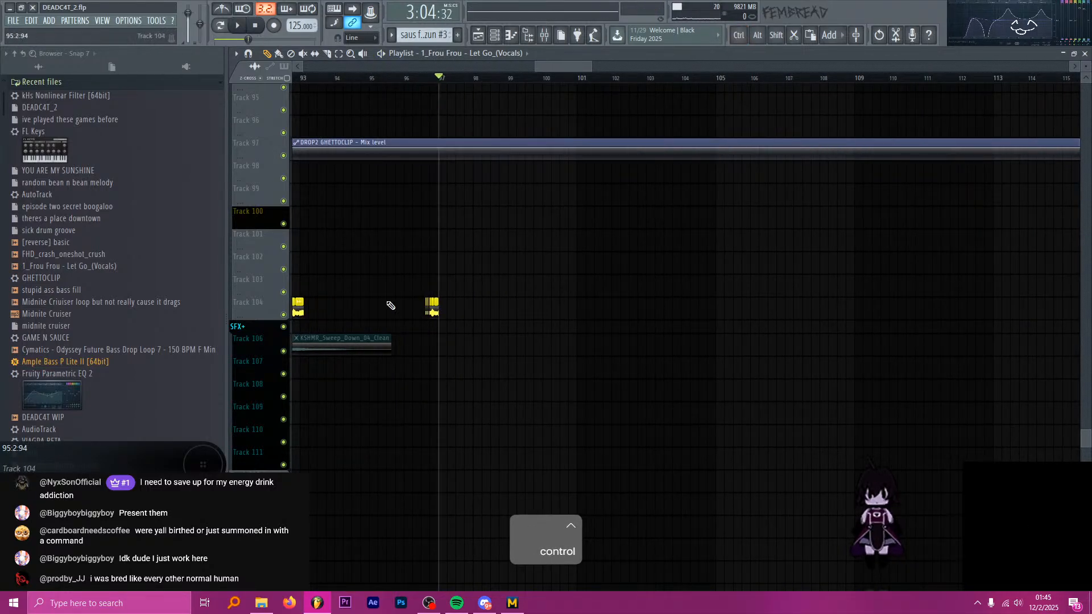
Switch to Everything, search for "so let go custom" and open the SO LET GO folder.
{"action": "left_click", "coordinate": [241, 599]}
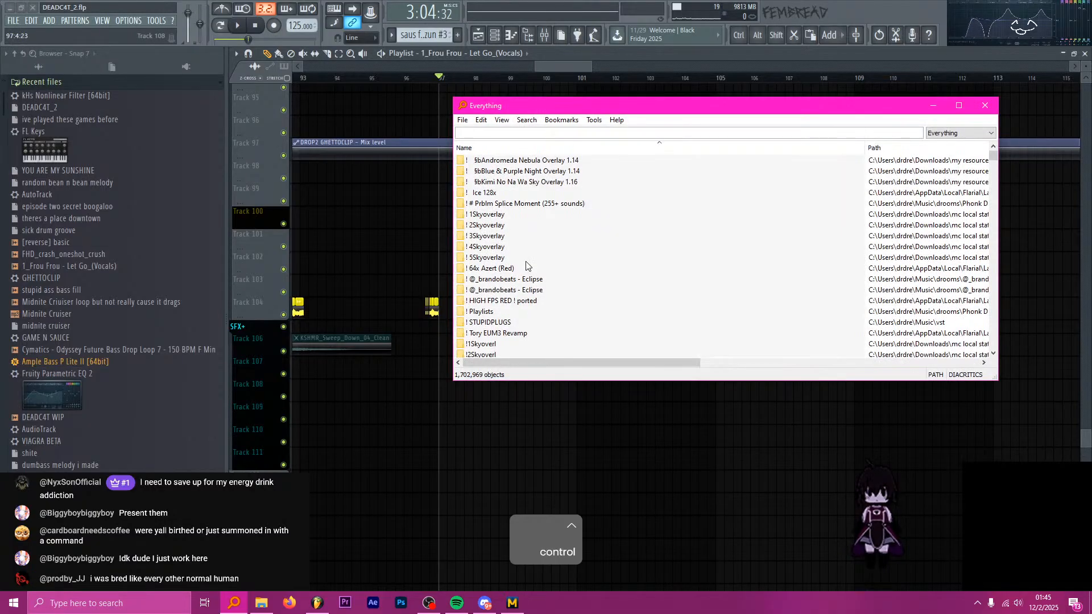
{"action": "type", "text": "so let go custom"}
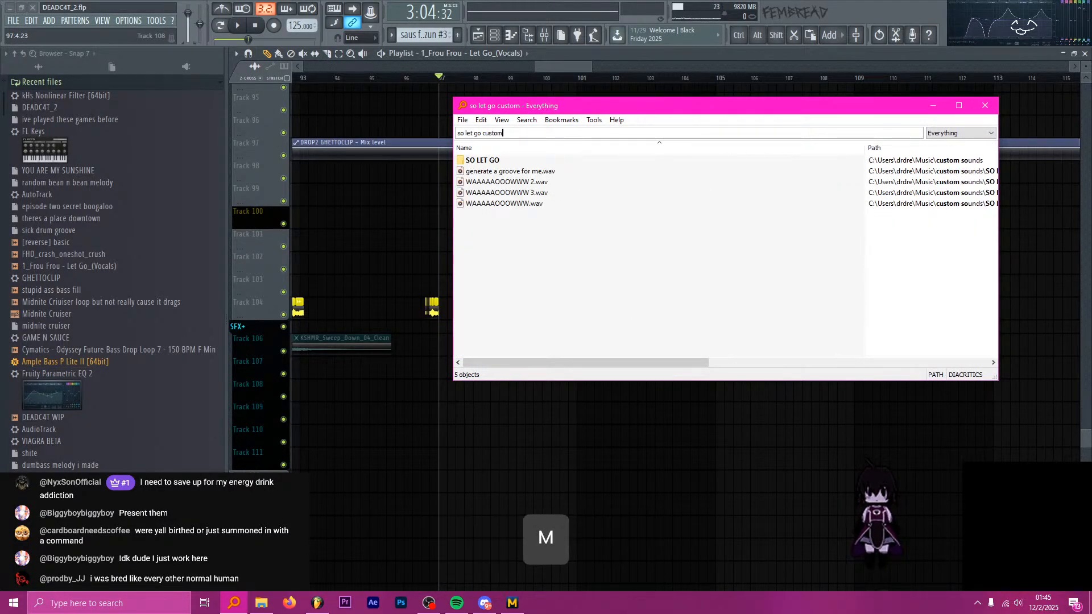
{"action": "double_click", "coordinate": [487, 162]}
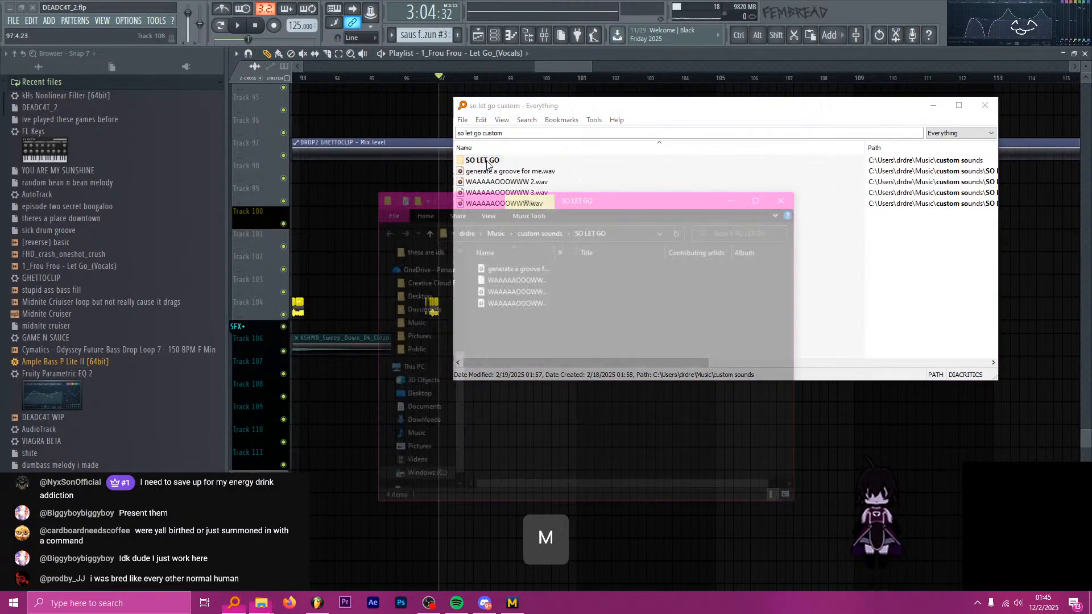
Widen the file name column and open generate a groove for me.wav for listening.
{"action": "left_click_drag", "start_coordinate": [557, 251], "coordinate": [661, 251]}
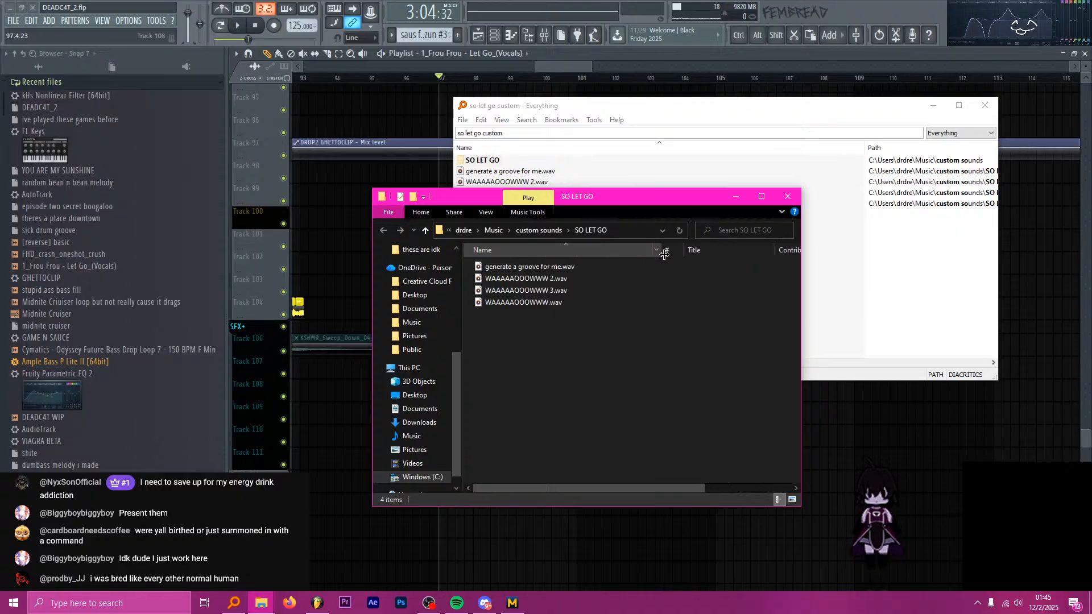
{"action": "left_click", "coordinate": [578, 268]}
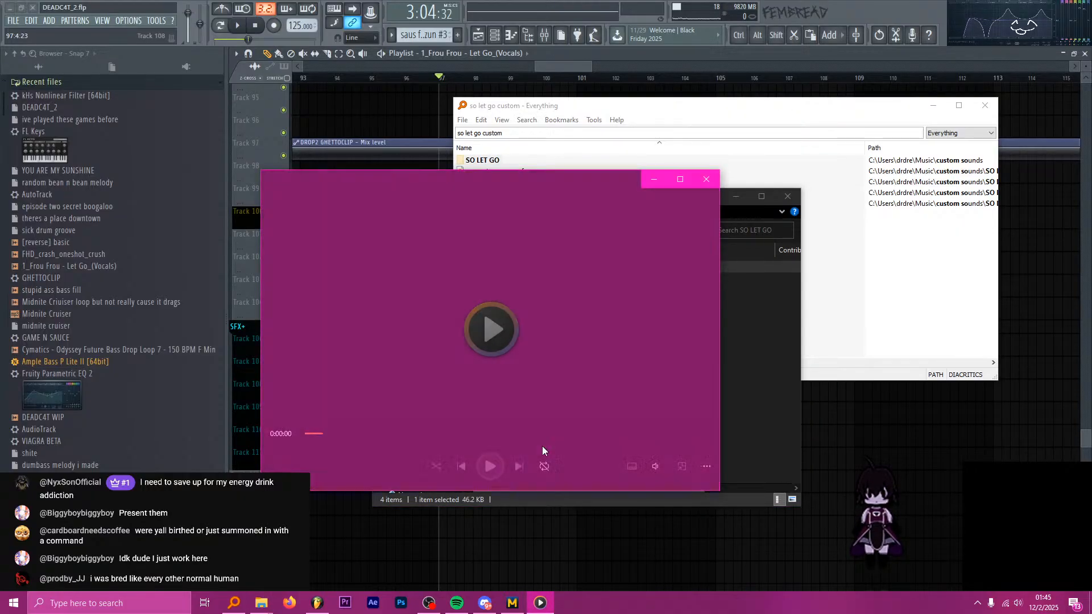
Listen to WAAAAAOOOWWW 2.wav and WAAAAAOOOWWW 3.wav from the SO LET GO folder, closing the player after each file.
{"action": "left_click", "coordinate": [706, 179]}
{"action": "double_click", "coordinate": [554, 282]}
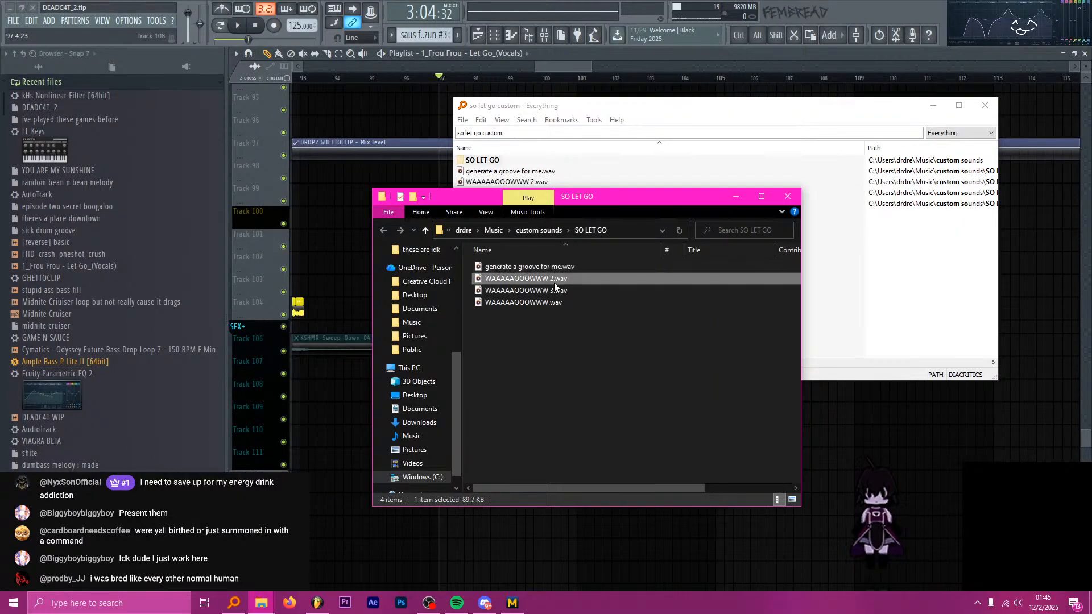
{"action": "left_click", "coordinate": [706, 179]}
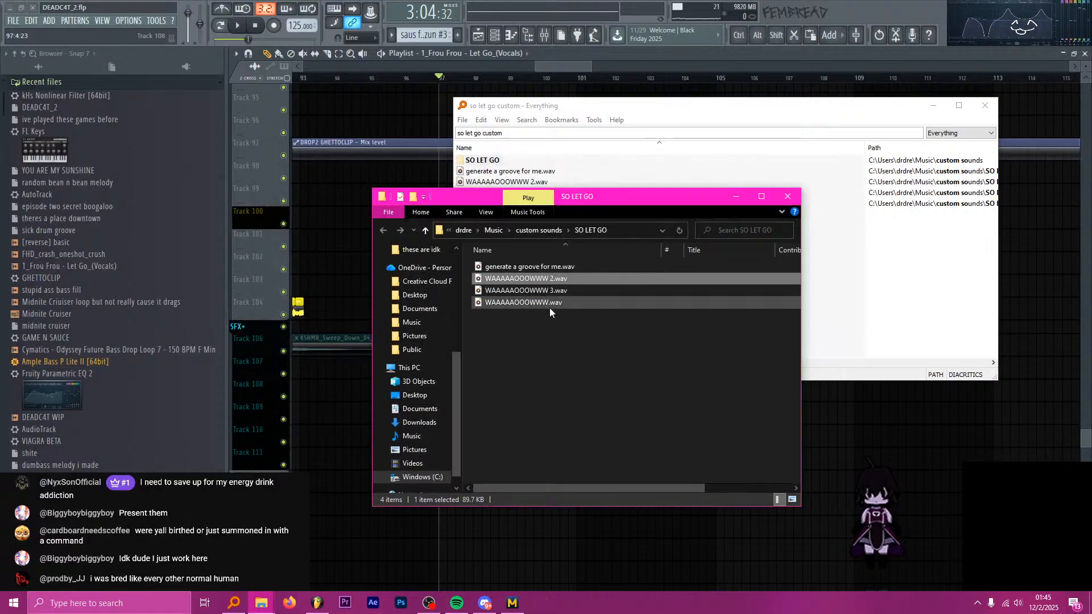
{"action": "double_click", "coordinate": [555, 289]}
{"action": "left_click", "coordinate": [708, 180]}
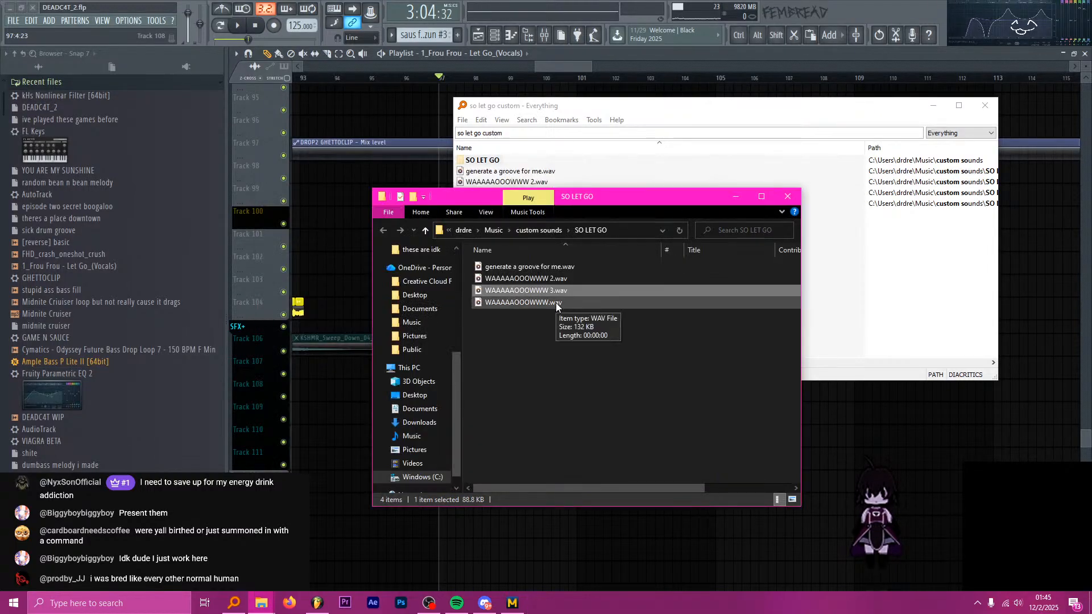
Look through the parent custom sounds folder and close the folder window.
{"action": "left_click", "coordinate": [551, 231]}
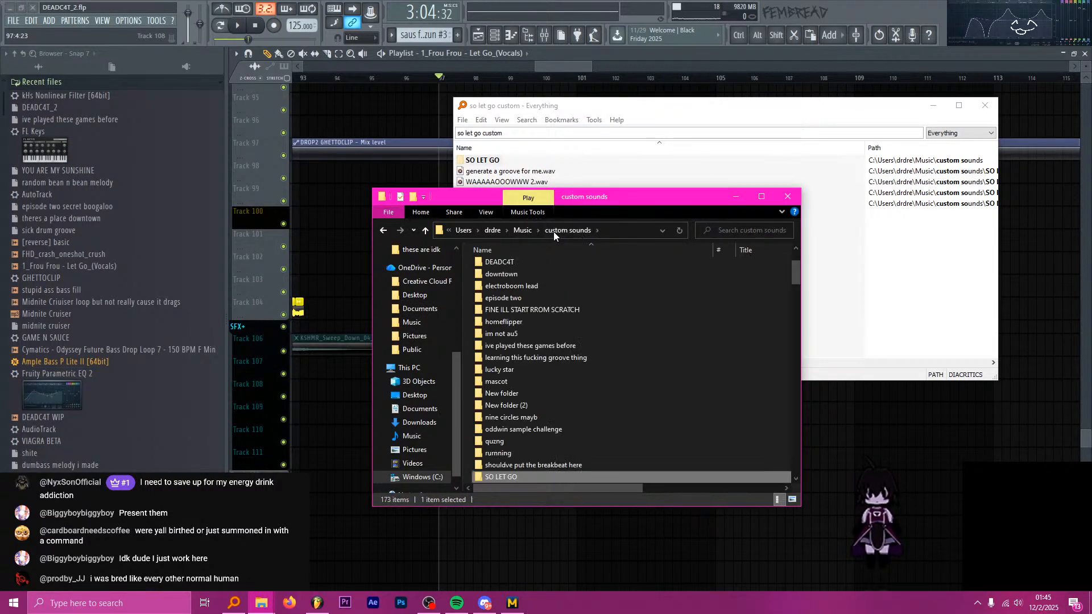
{"action": "scroll", "coordinate": [574, 356], "scroll_direction": "down", "scroll_amount": 2}
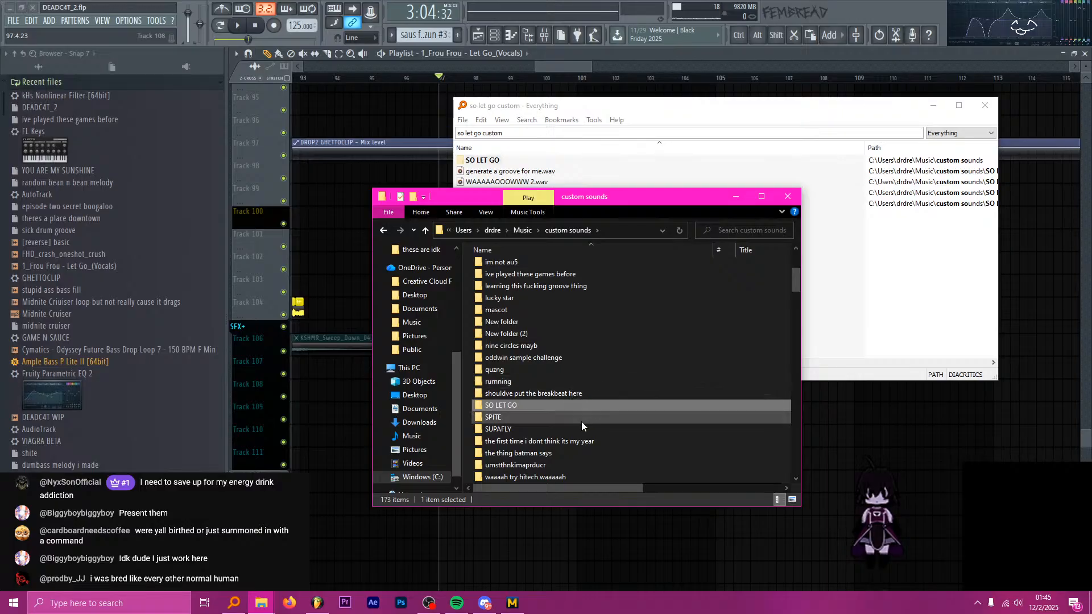
{"action": "left_click", "coordinate": [780, 182]}
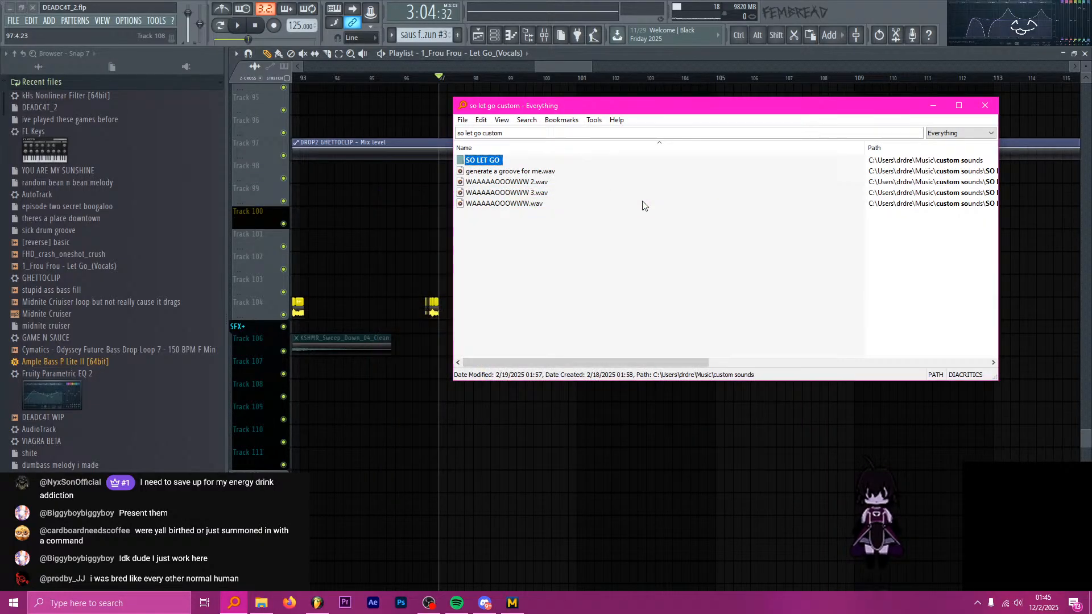
{"action": "left_click", "coordinate": [586, 67]}
{"action": "key", "text": "ctrl+z"}
{"action": "key", "text": "ctrl+z"}
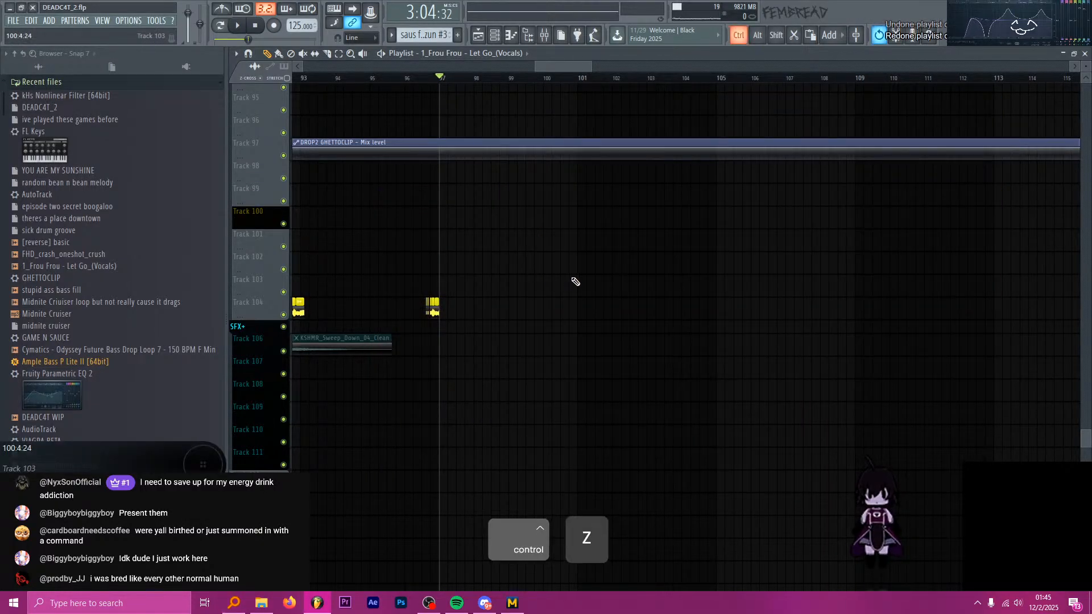
{"action": "scroll", "coordinate": [546, 307], "scroll_direction": "down", "scroll_amount": 4}
{"action": "left_click", "coordinate": [585, 308]}
{"action": "right_click", "coordinate": [602, 309]}
{"action": "scroll", "coordinate": [493, 307], "scroll_direction": "up", "scroll_amount": 3}
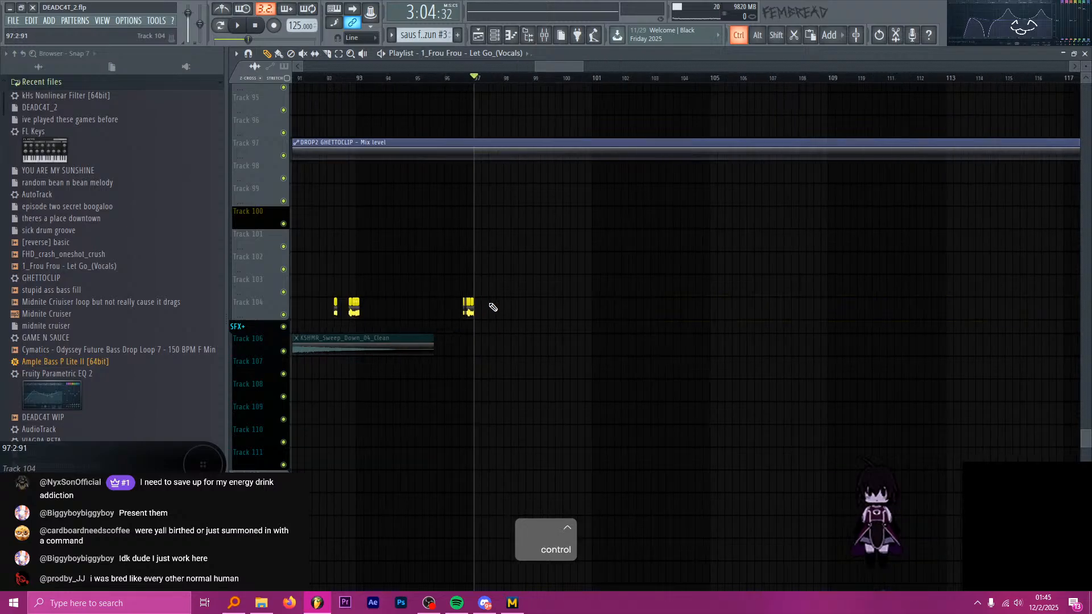
Place the 1_Frou Frou - Let Go_(Vocals) clip on Track 103 at bar 97 and audition it from about bar 102.
{"action": "left_click", "coordinate": [493, 287]}
{"action": "scroll", "coordinate": [499, 86], "scroll_direction": "down", "scroll_amount": 4}
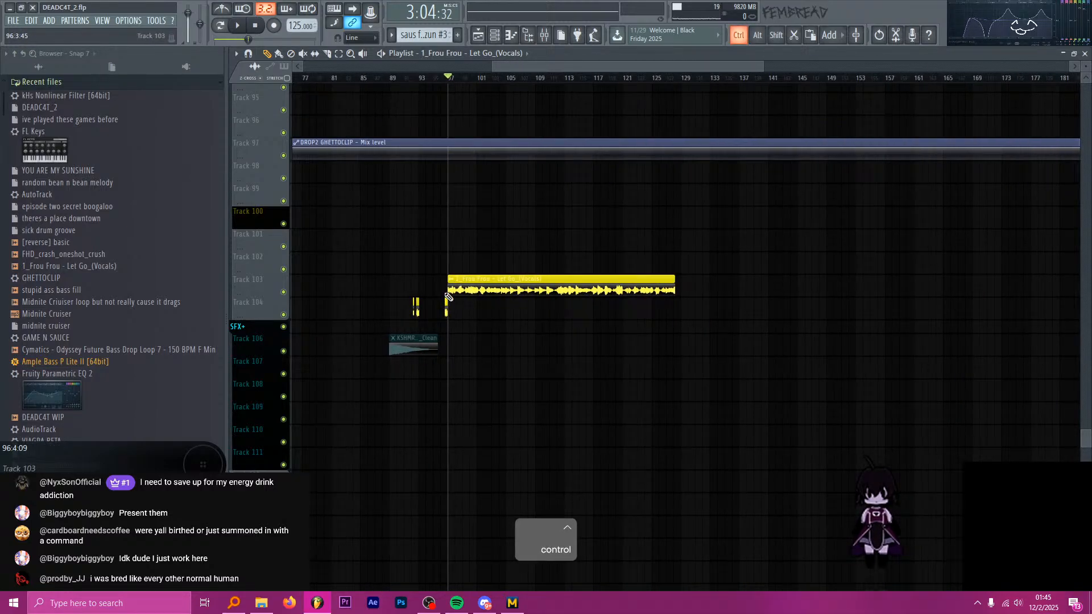
{"action": "left_click", "coordinate": [487, 79]}
{"action": "key", "text": "space"}
{"action": "key", "text": "space"}
Move the Frou Frou vocals clip along Track 103 so that it starts at bar 121.
{"action": "scroll", "coordinate": [451, 211], "scroll_direction": "up", "scroll_amount": 4}
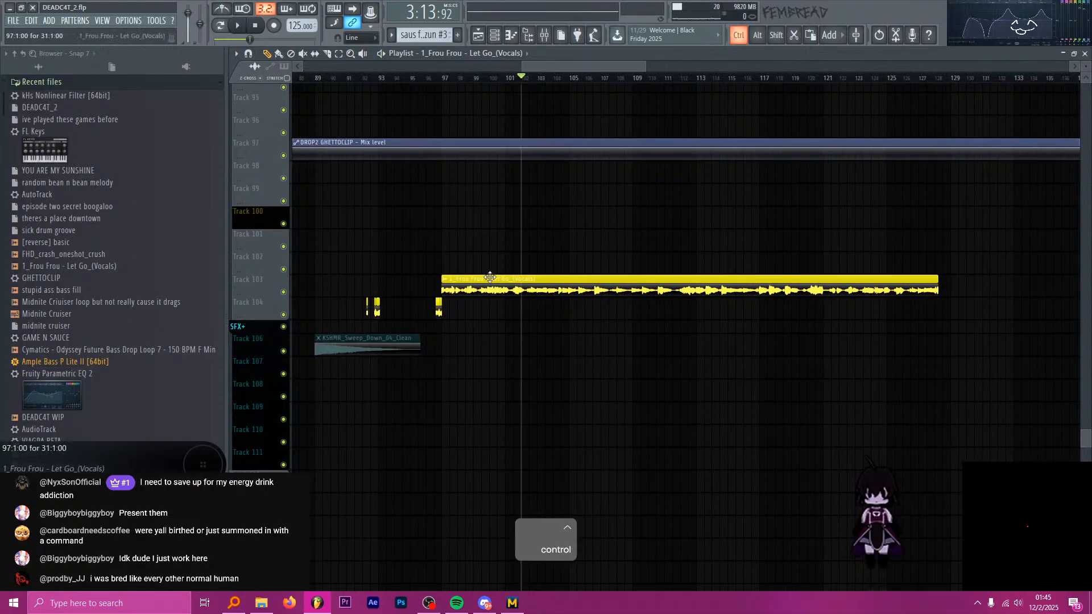
{"action": "scroll", "coordinate": [670, 281], "scroll_direction": "down", "scroll_amount": 4}
{"action": "left_click_drag", "start_coordinate": [489, 278], "coordinate": [726, 280]}
{"action": "scroll", "coordinate": [729, 280], "scroll_direction": "up", "scroll_amount": 3}
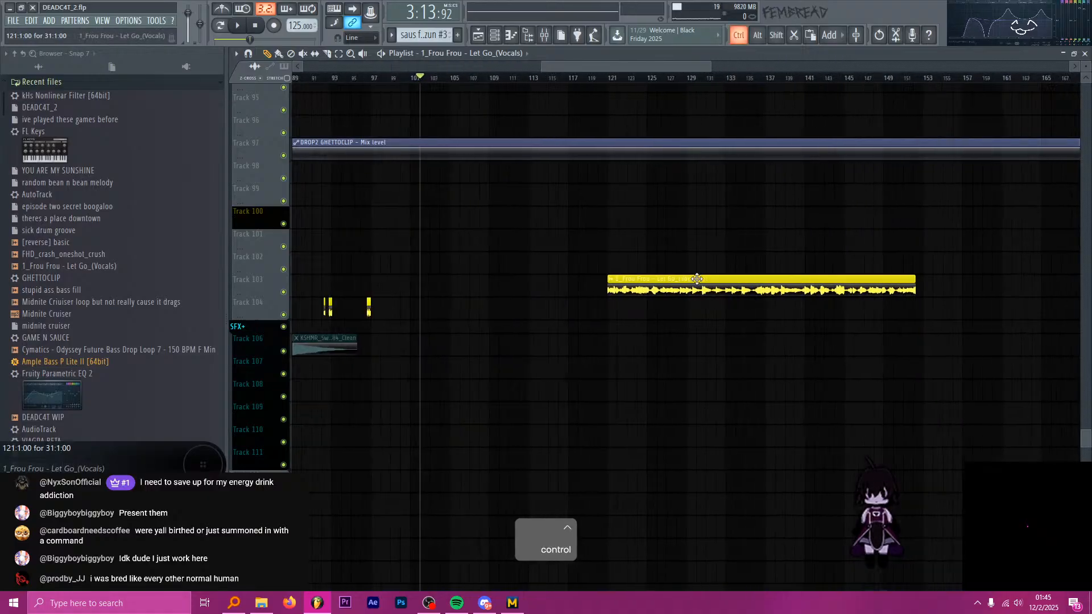
{"action": "scroll", "coordinate": [697, 279], "scroll_direction": "up", "scroll_amount": 2}
{"action": "scroll", "coordinate": [691, 281], "scroll_direction": "down", "scroll_amount": 4}
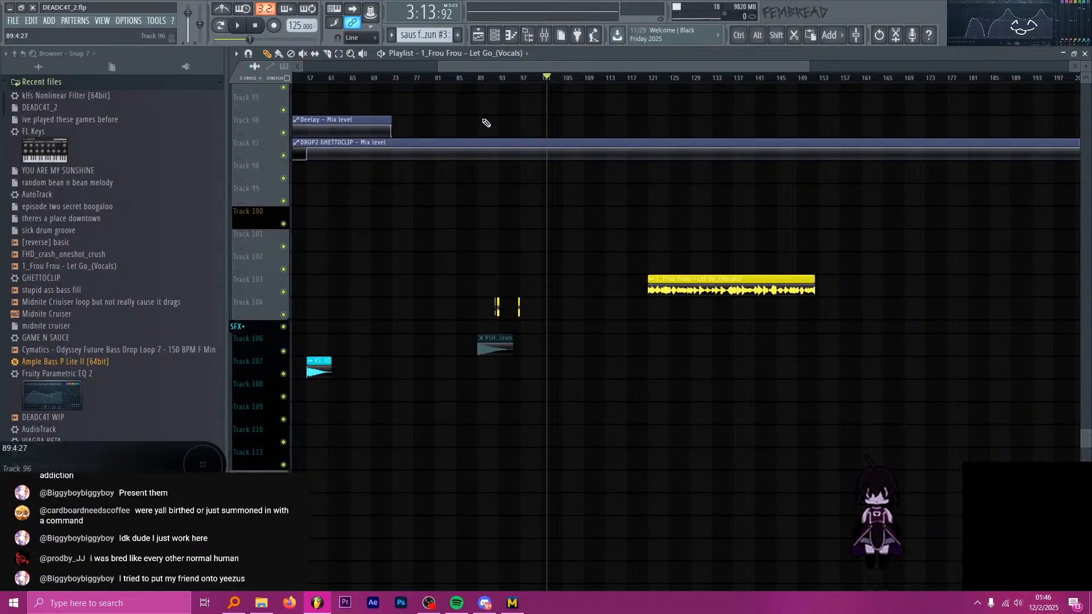
Play short stretches of the song before bar 93 to find the passage leading into the vocal chops.
{"action": "key", "text": "alt+Tab"}
{"action": "key", "text": "alt+Tab"}
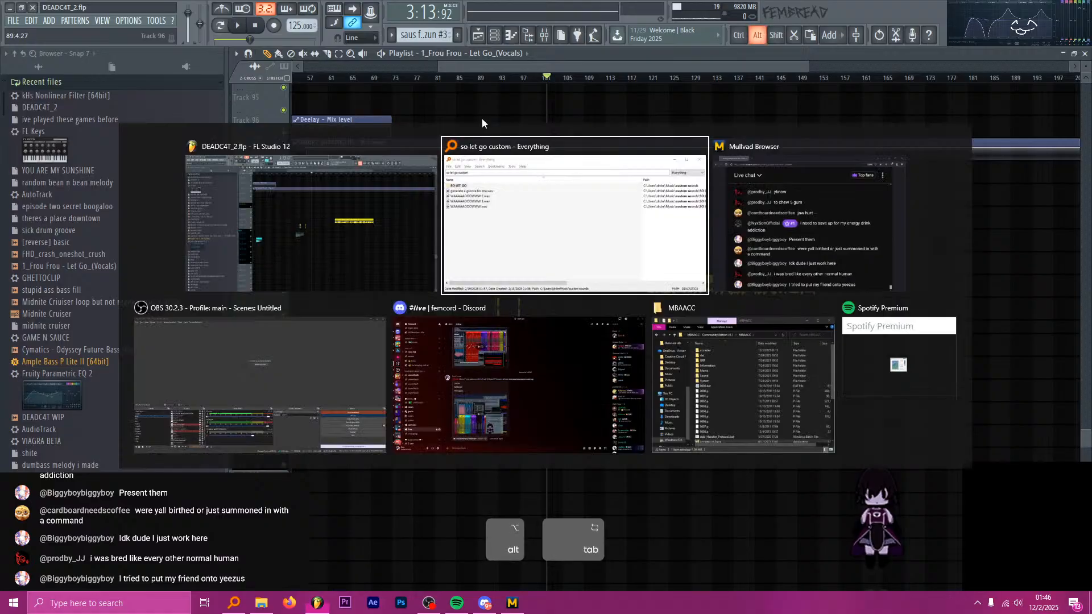
{"action": "left_click", "coordinate": [442, 78]}
{"action": "key", "text": "space"}
{"action": "key", "text": "space"}
{"action": "left_click_drag", "start_coordinate": [460, 80], "coordinate": [501, 79]}
{"action": "key", "text": "space"}
{"action": "left_click", "coordinate": [489, 80]}
{"action": "key", "text": "space"}
Audition the short Track 104 vocal chops around bars 92 and 93.
{"action": "scroll", "coordinate": [490, 139], "scroll_direction": "up", "scroll_amount": 5}
{"action": "left_click", "coordinate": [530, 79]}
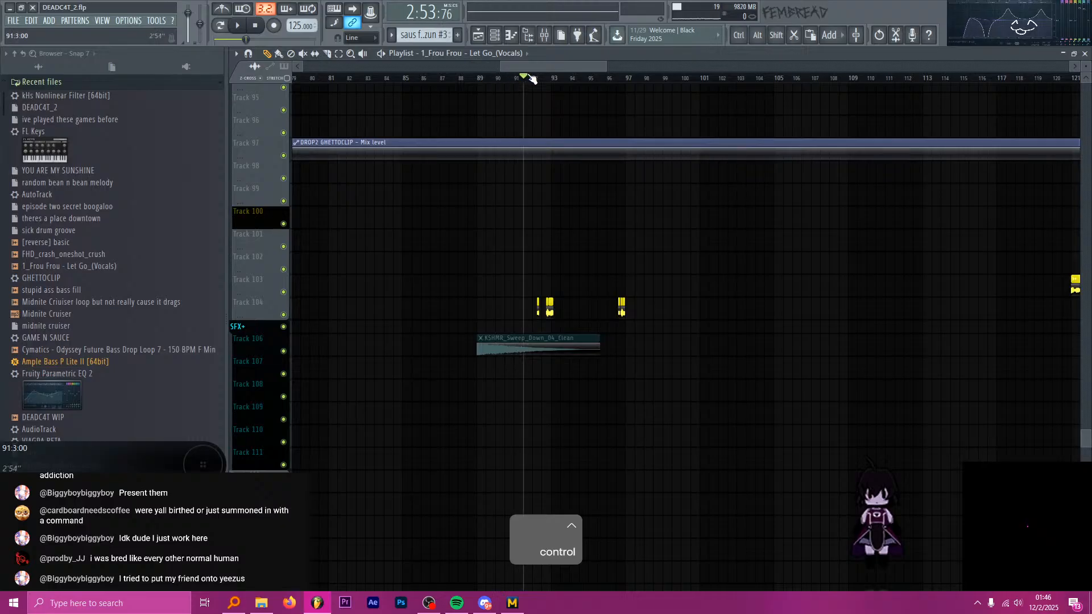
{"action": "scroll", "coordinate": [556, 97], "scroll_direction": "up", "scroll_amount": 4}
{"action": "key", "text": "space"}
{"action": "key", "text": "space"}
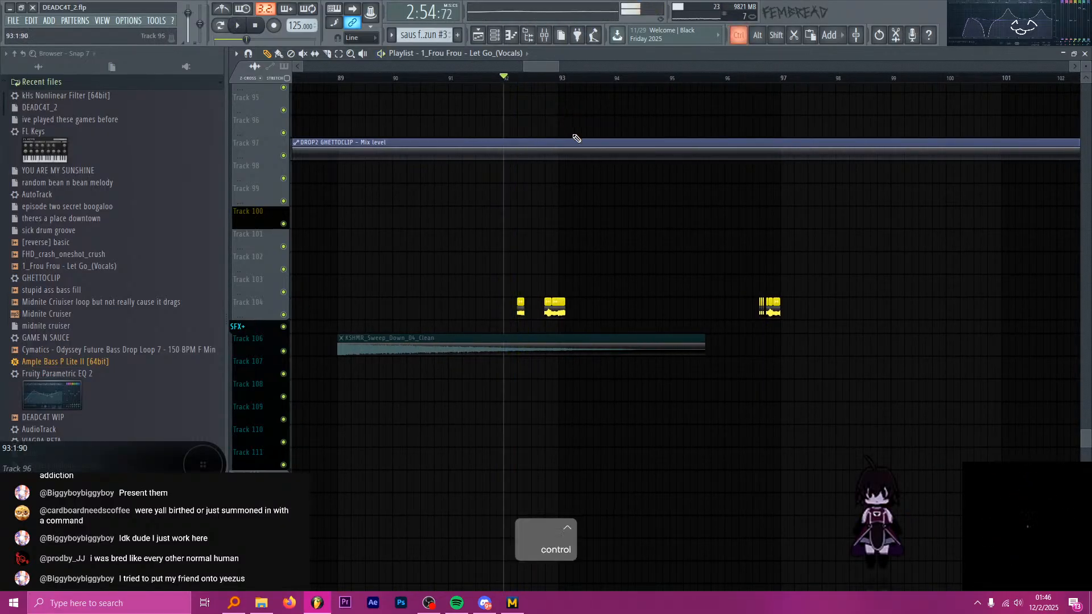
{"action": "scroll", "coordinate": [505, 127], "scroll_direction": "up", "scroll_amount": 5}
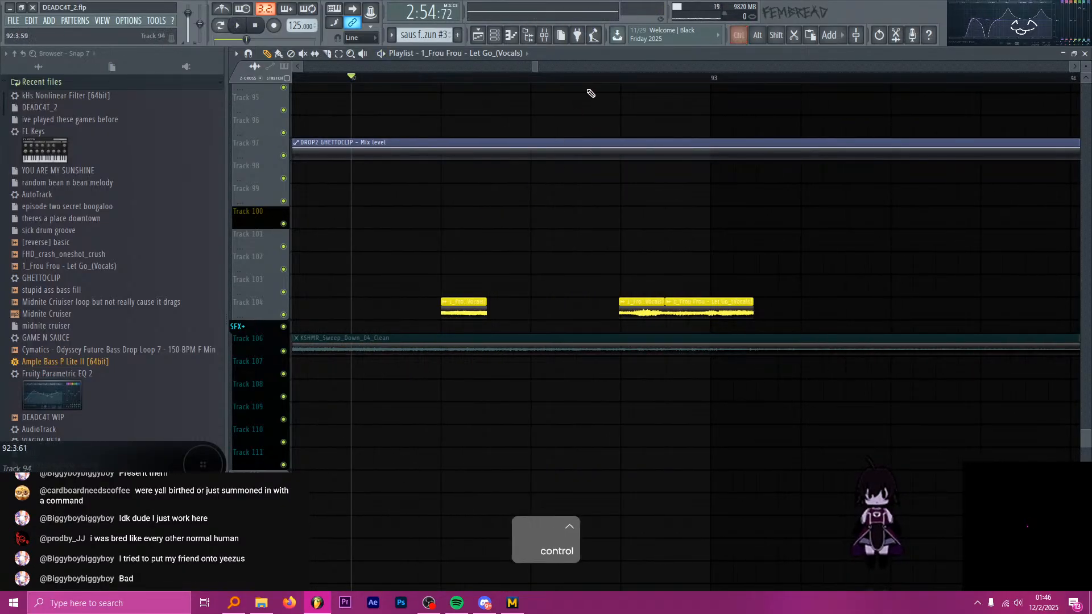
{"action": "left_click", "coordinate": [621, 82]}
{"action": "key", "text": "space"}
{"action": "key", "text": "space"}
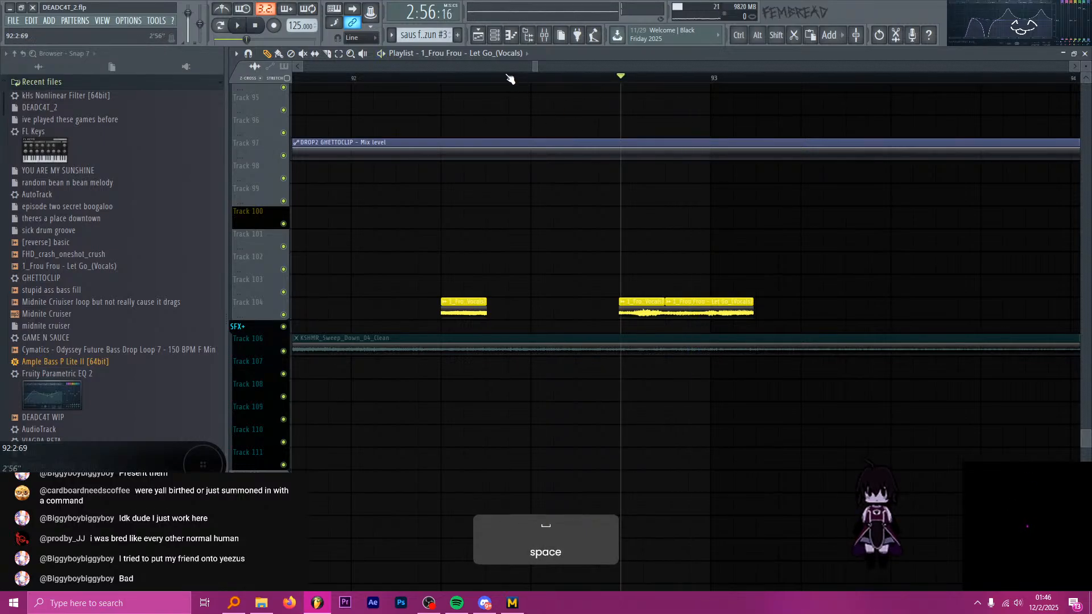
Audition the Track 104 vocal chops just before bar 97, starting in the middle of bar 96.
{"action": "left_click", "coordinate": [441, 80]}
{"action": "scroll", "coordinate": [435, 203], "scroll_direction": "down", "scroll_amount": 6}
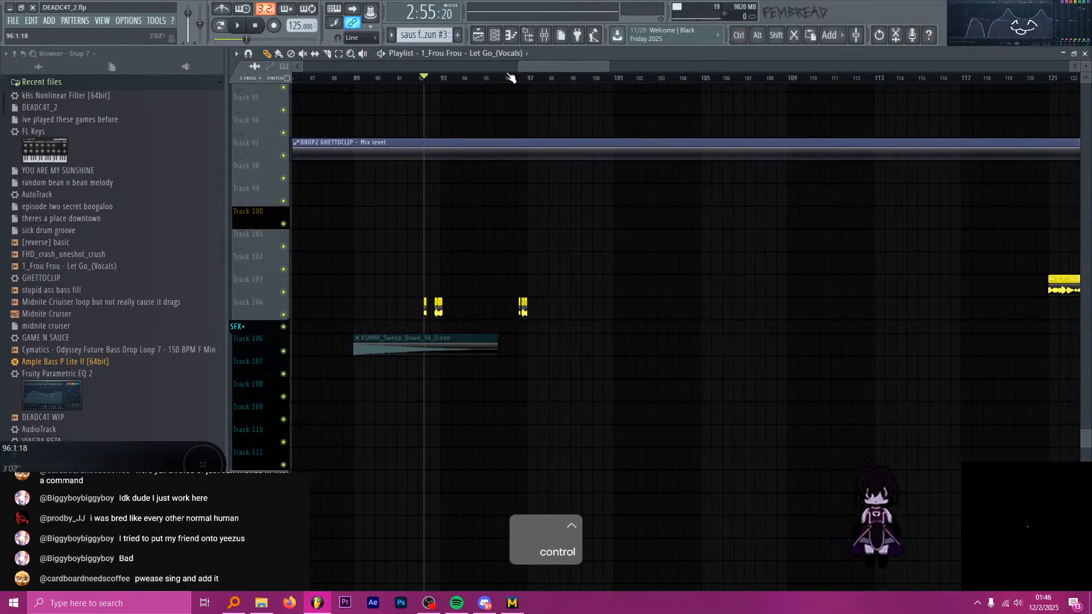
{"action": "left_click", "coordinate": [540, 81]}
{"action": "scroll", "coordinate": [551, 141], "scroll_direction": "up", "scroll_amount": 5}
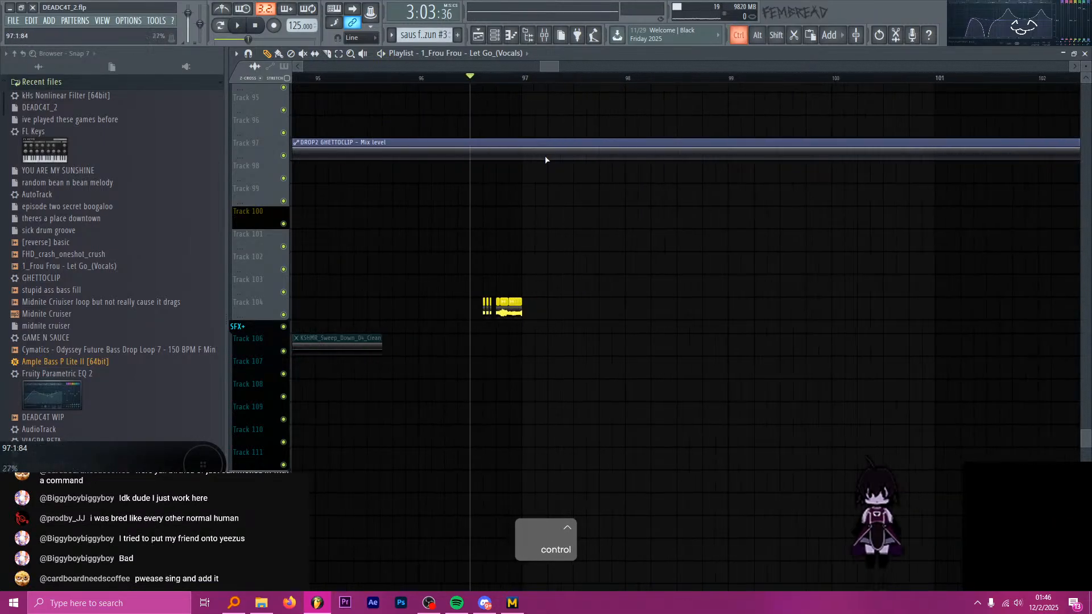
{"action": "key", "text": "space"}
{"action": "key", "text": "space"}
{"action": "scroll", "coordinate": [434, 178], "scroll_direction": "down", "scroll_amount": 4}
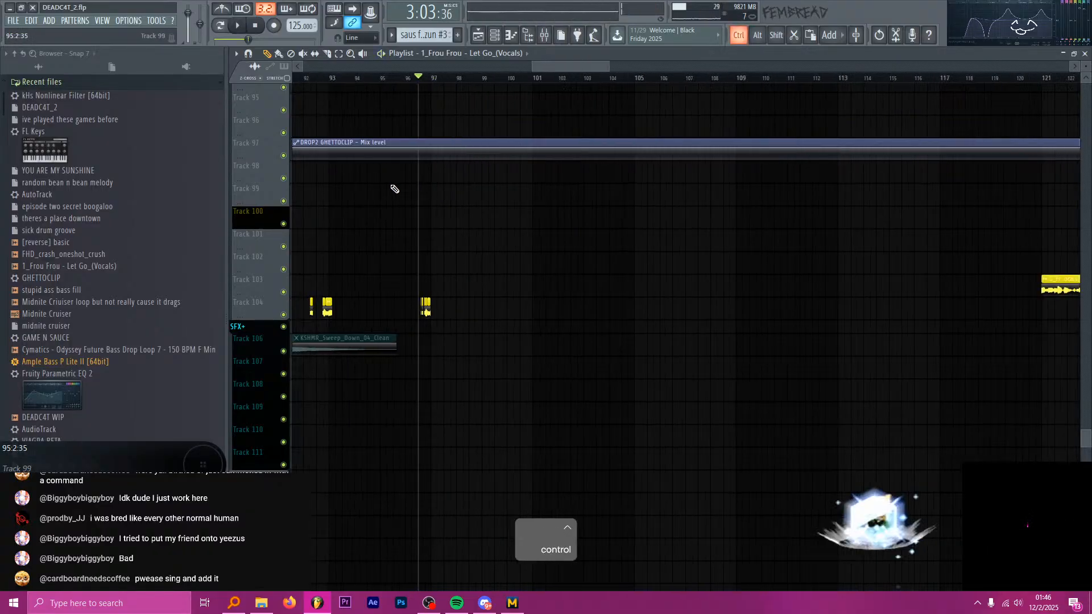
Return the playhead to bar 97 and examine the synth, saus and vocal tracks around the second drop.
{"action": "scroll", "coordinate": [412, 138], "scroll_direction": "up", "scroll_amount": 3}
{"action": "left_click", "coordinate": [417, 80]}
{"action": "scroll", "coordinate": [446, 205], "scroll_direction": "up", "scroll_amount": 10}
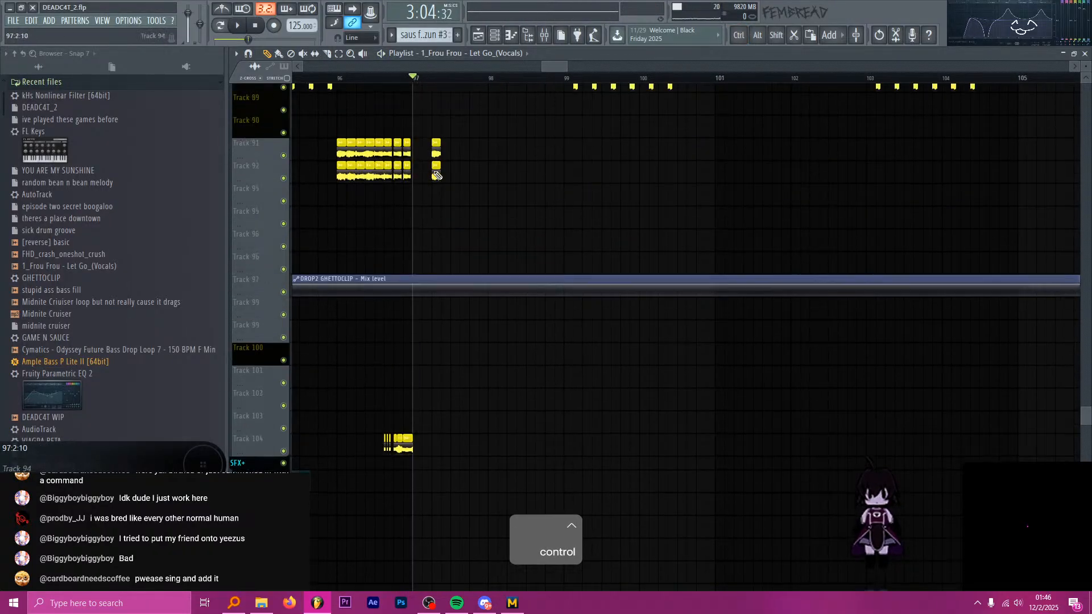
{"action": "scroll", "coordinate": [500, 244], "scroll_direction": "up", "scroll_amount": 8}
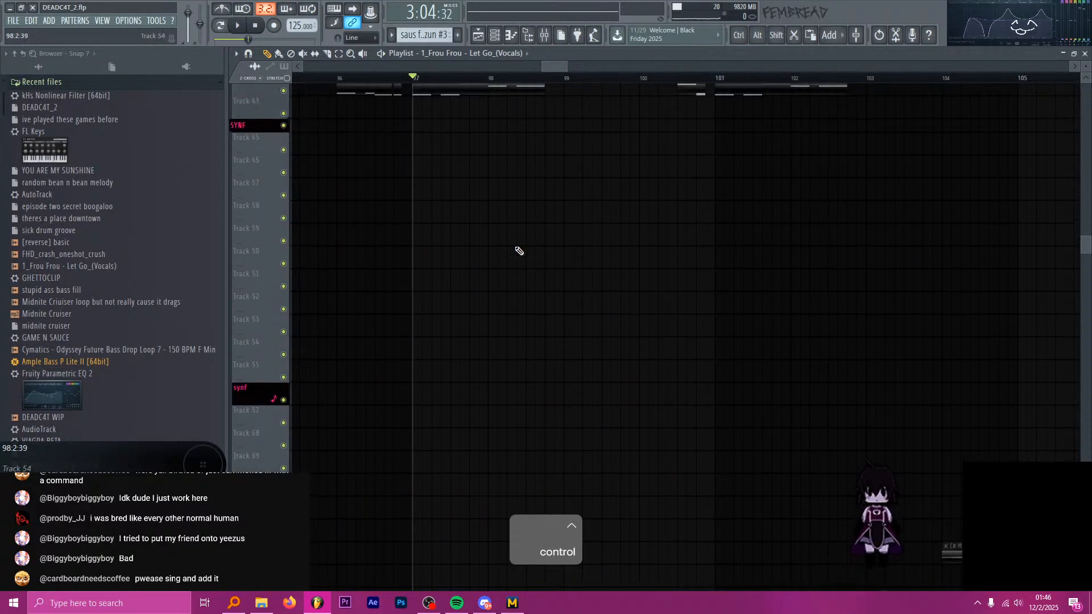
{"action": "scroll", "coordinate": [519, 251], "scroll_direction": "down", "scroll_amount": 7}
{"action": "scroll", "coordinate": [508, 280], "scroll_direction": "down", "scroll_amount": 2}
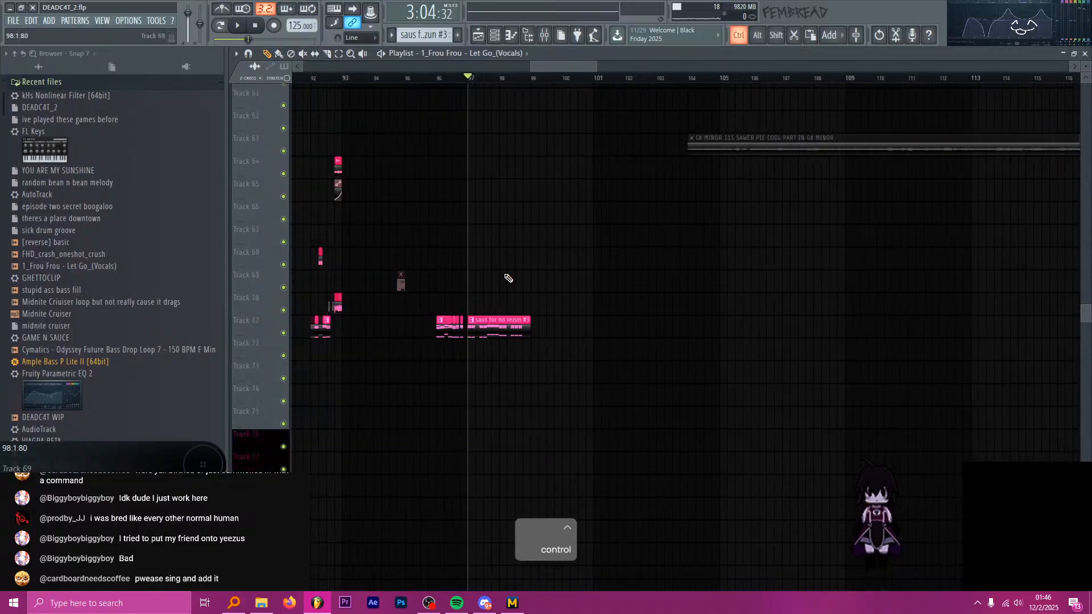
{"action": "scroll", "coordinate": [481, 331], "scroll_direction": "up", "scroll_amount": 3}
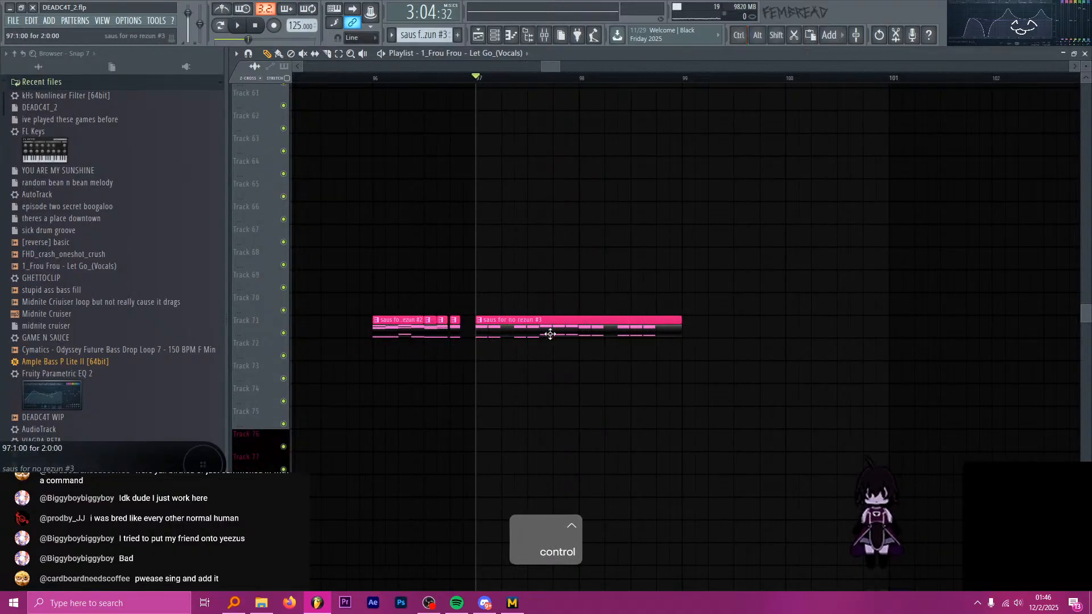
{"action": "scroll", "coordinate": [550, 334], "scroll_direction": "down", "scroll_amount": 2}
{"action": "scroll", "coordinate": [569, 352], "scroll_direction": "down", "scroll_amount": 14}
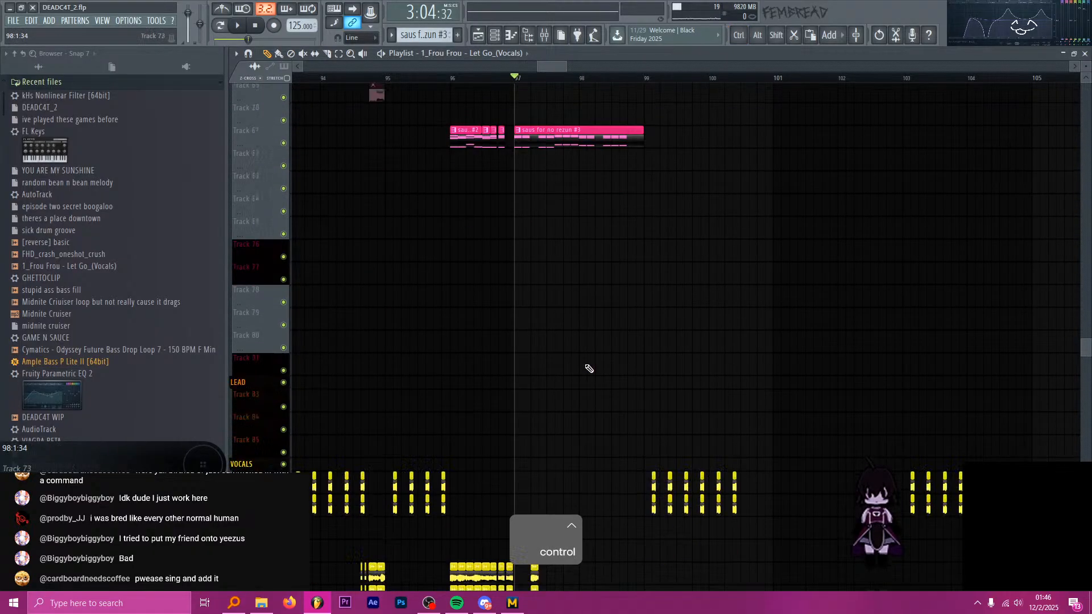
{"action": "scroll", "coordinate": [494, 334], "scroll_direction": "down", "scroll_amount": 4}
{"action": "scroll", "coordinate": [592, 317], "scroll_direction": "up", "scroll_amount": 3}
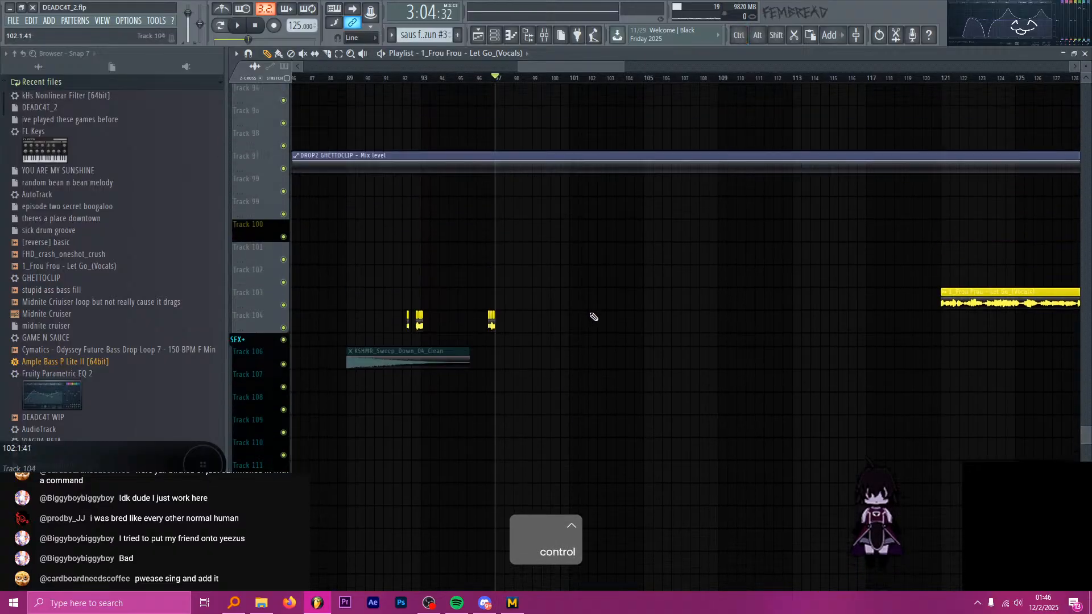
{"action": "scroll", "coordinate": [531, 305], "scroll_direction": "up", "scroll_amount": 2}
Position the playhead within the Track 103 Frou Frou vocals at about bar 130 beat 3 and audition them.
{"action": "left_click_drag", "start_coordinate": [613, 77], "coordinate": [801, 78]}
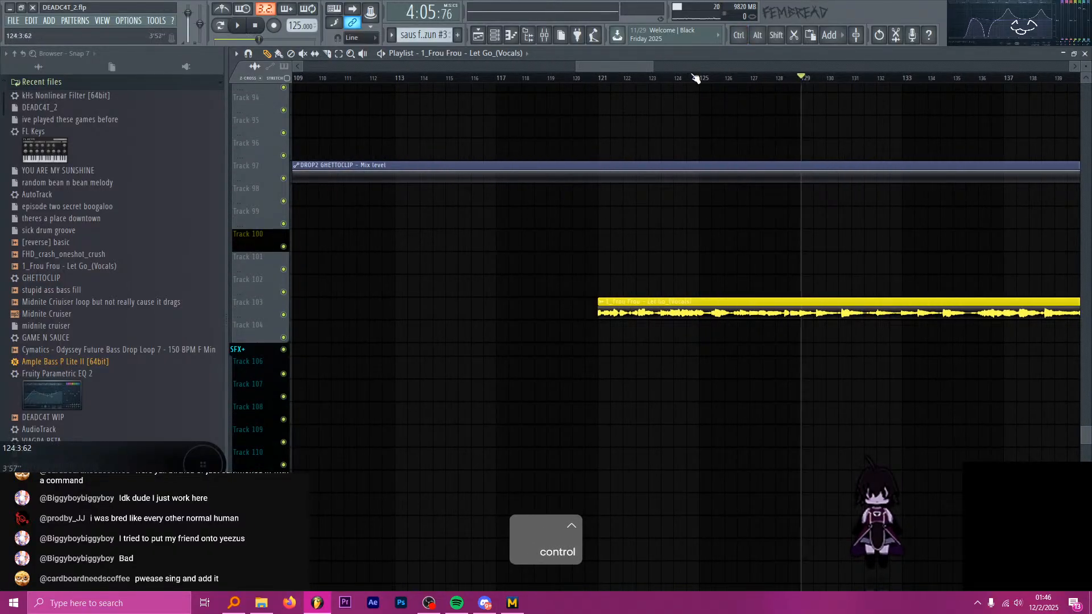
{"action": "scroll", "coordinate": [825, 135], "scroll_direction": "up", "scroll_amount": 2}
{"action": "mouse_move", "coordinate": [690, 80]}
{"action": "left_mouse_down"}
{"action": "mouse_move", "coordinate": [719, 78]}
{"action": "mouse_move", "coordinate": [699, 80]}
{"action": "left_mouse_up"}
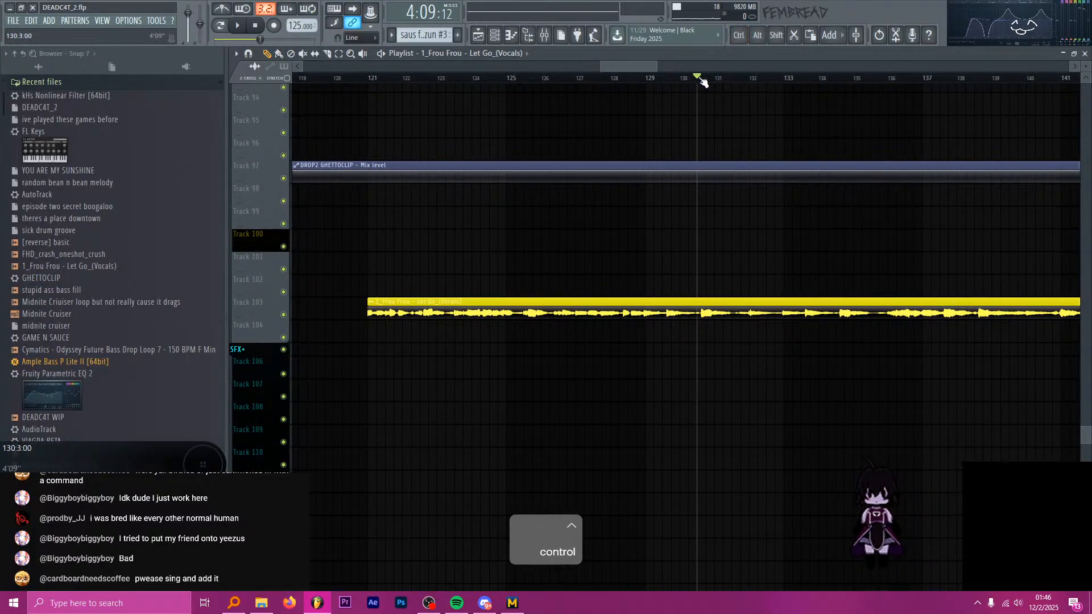
{"action": "scroll", "coordinate": [775, 115], "scroll_direction": "up", "scroll_amount": 6}
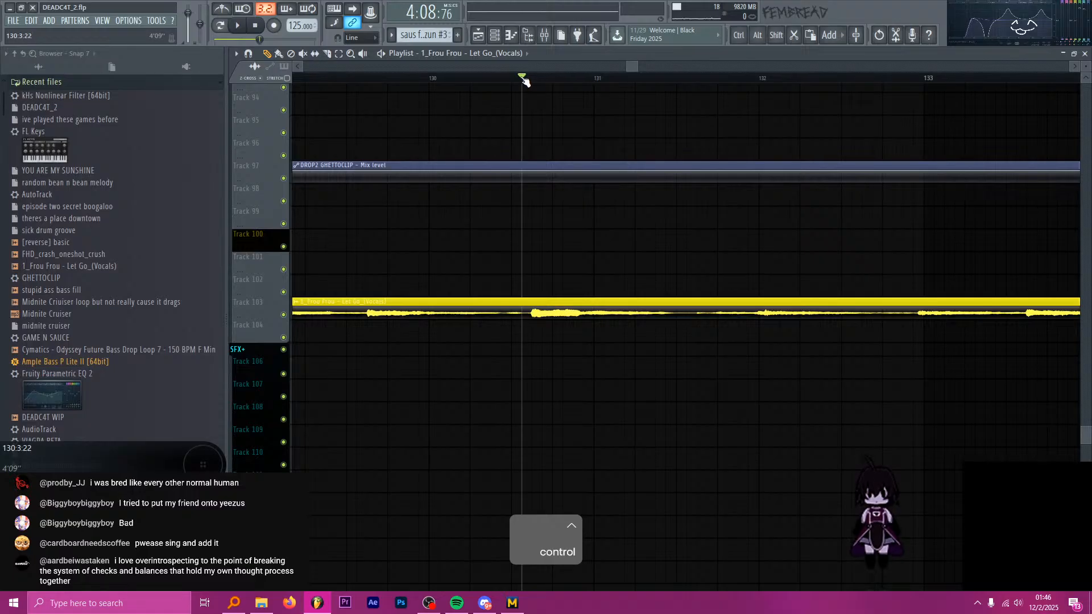
{"action": "key", "text": "alt+Tab"}
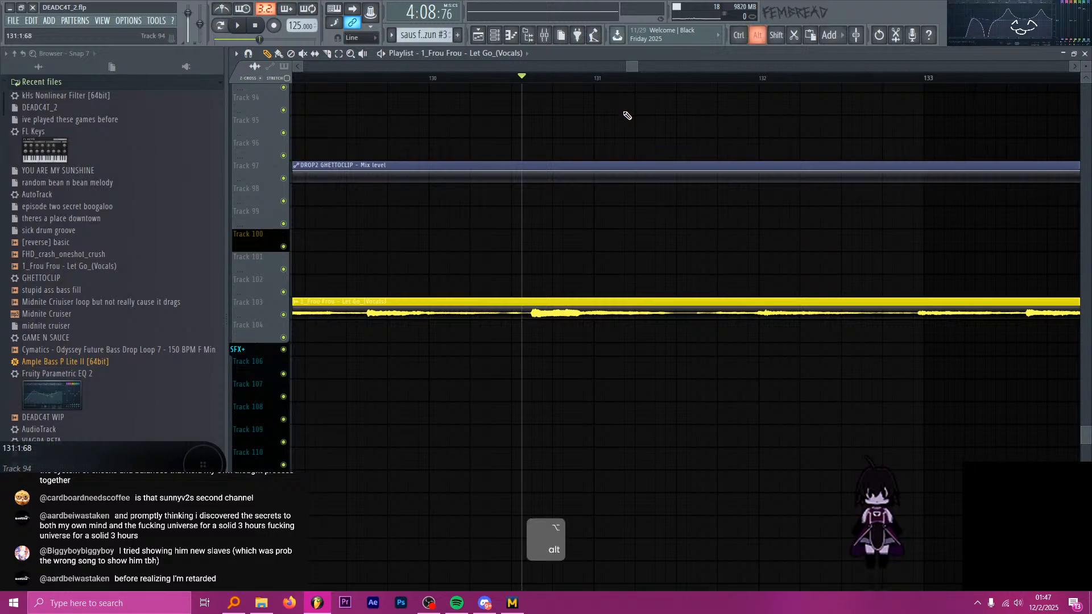
{"action": "key", "text": "space"}
{"action": "key", "text": "space"}
Audition the Frou Frou vocals from bar 129 and set the playhead back to that bar.
{"action": "scroll", "coordinate": [617, 154], "scroll_direction": "down", "scroll_amount": 5}
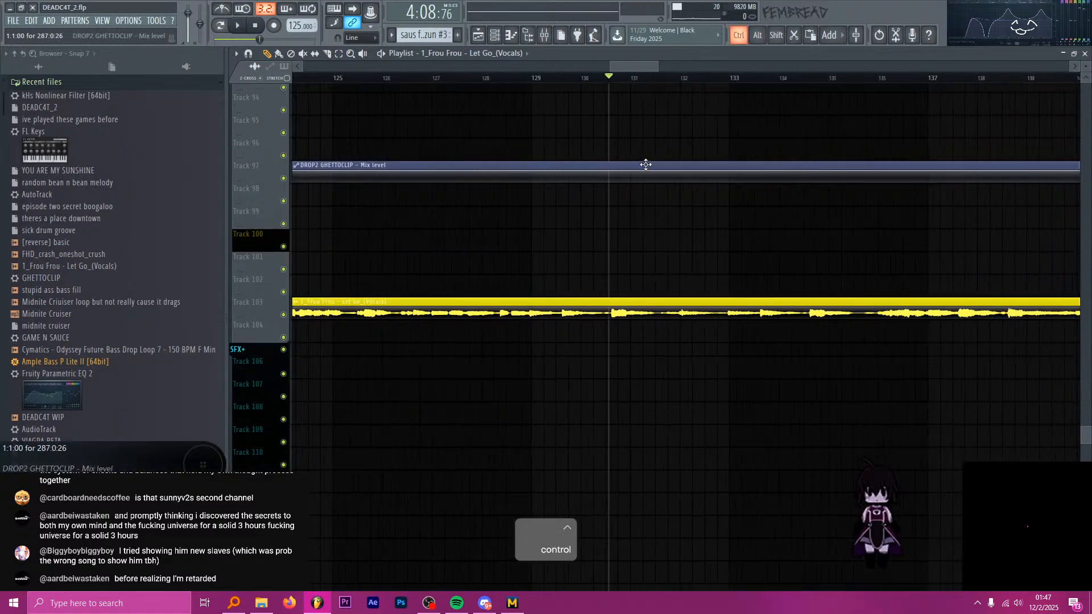
{"action": "left_click", "coordinate": [574, 79]}
{"action": "left_click", "coordinate": [557, 78]}
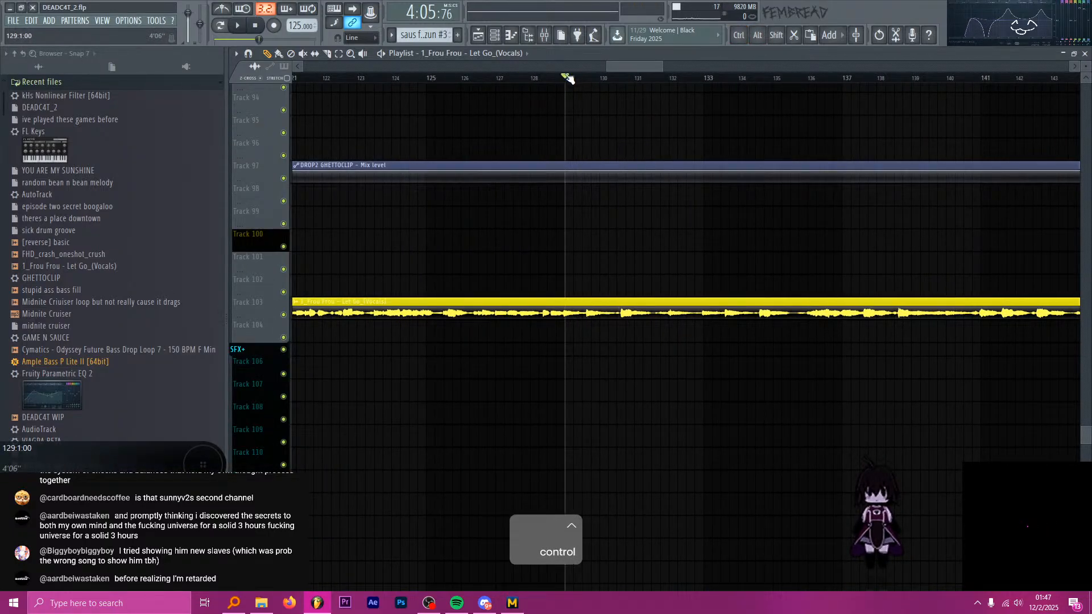
{"action": "key", "text": "space"}
{"action": "key", "text": "space"}
{"action": "left_click", "coordinate": [565, 78]}
Slice the Track 103 Frou Frou vocals into short segments between bar 129 and about bar 130 beat 4.
{"action": "scroll", "coordinate": [603, 307], "scroll_direction": "up", "scroll_amount": 5}
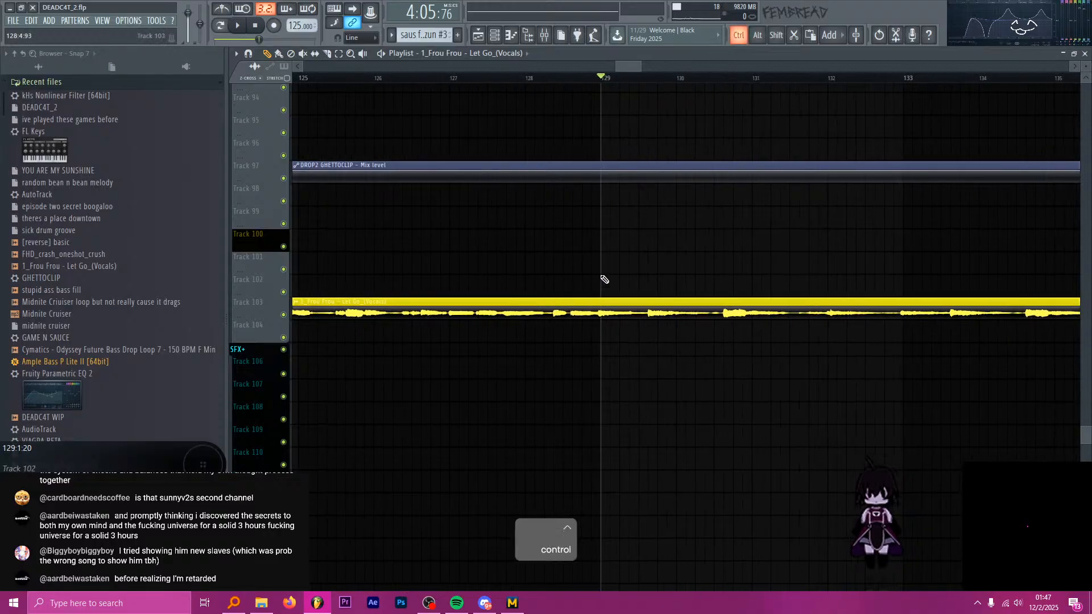
{"action": "key", "text": "c"}
{"action": "left_click", "coordinate": [519, 314], "text": "shift"}
{"action": "scroll", "coordinate": [521, 293], "scroll_direction": "down", "scroll_amount": 2}
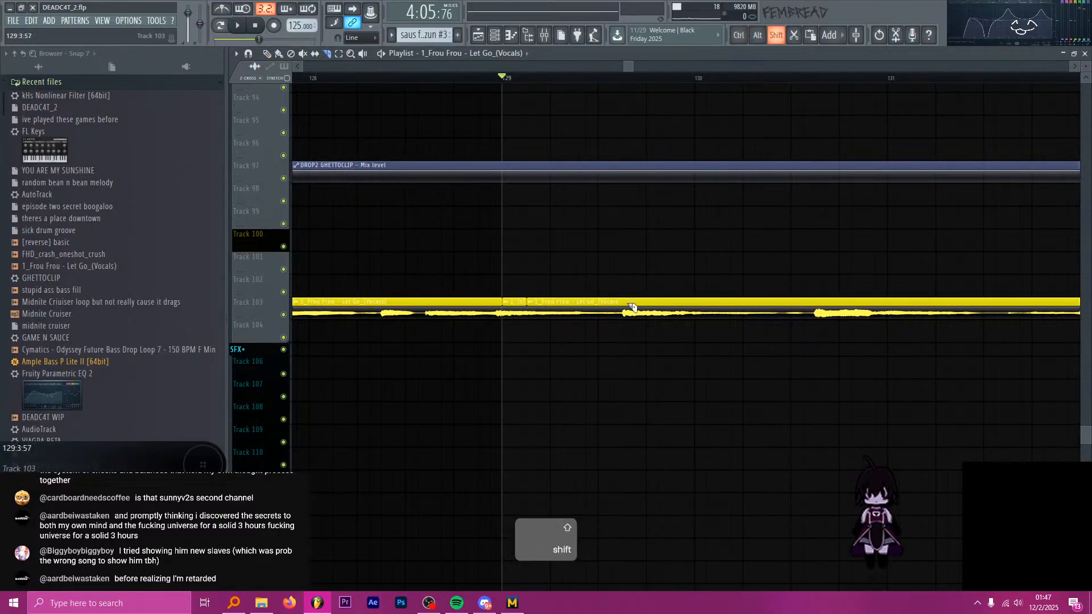
{"action": "scroll", "coordinate": [634, 304], "scroll_direction": "down", "scroll_amount": 1}
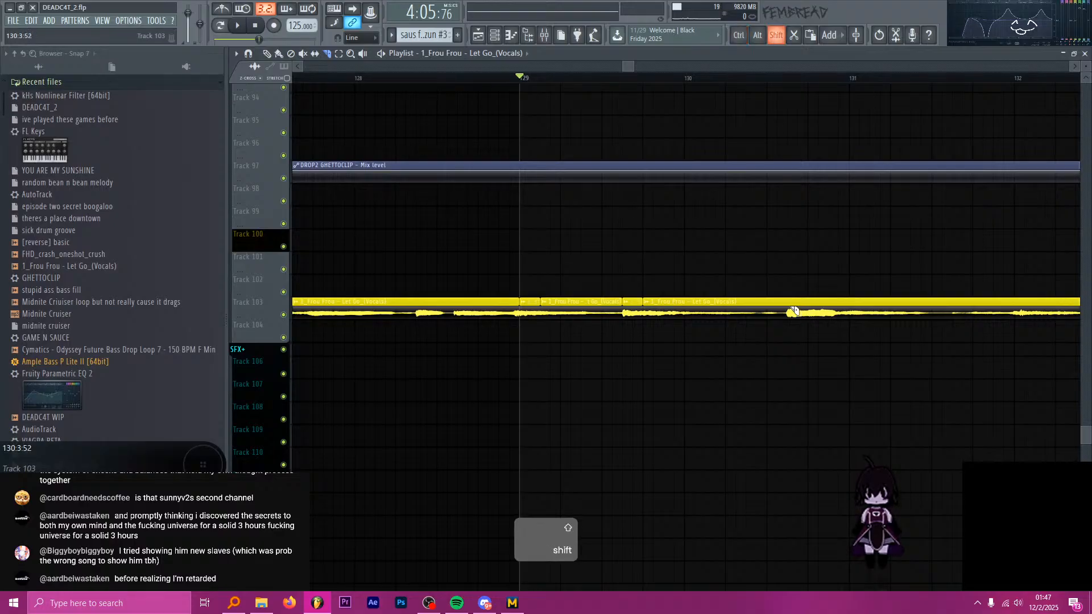
{"action": "scroll", "coordinate": [795, 311], "scroll_direction": "up", "scroll_amount": 1}
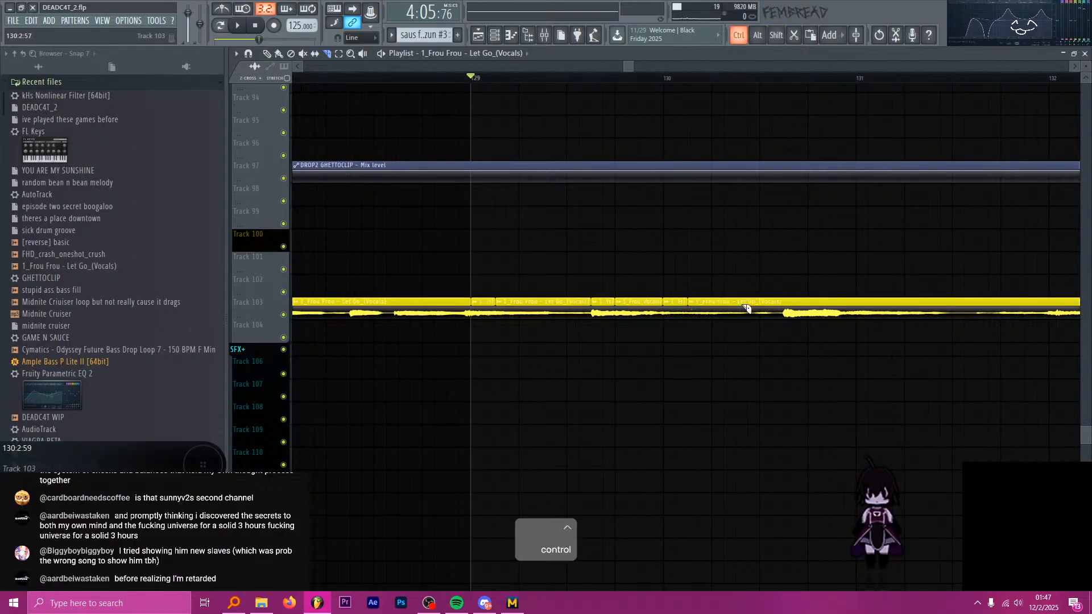
{"action": "scroll", "coordinate": [731, 291], "scroll_direction": "down", "scroll_amount": 4}
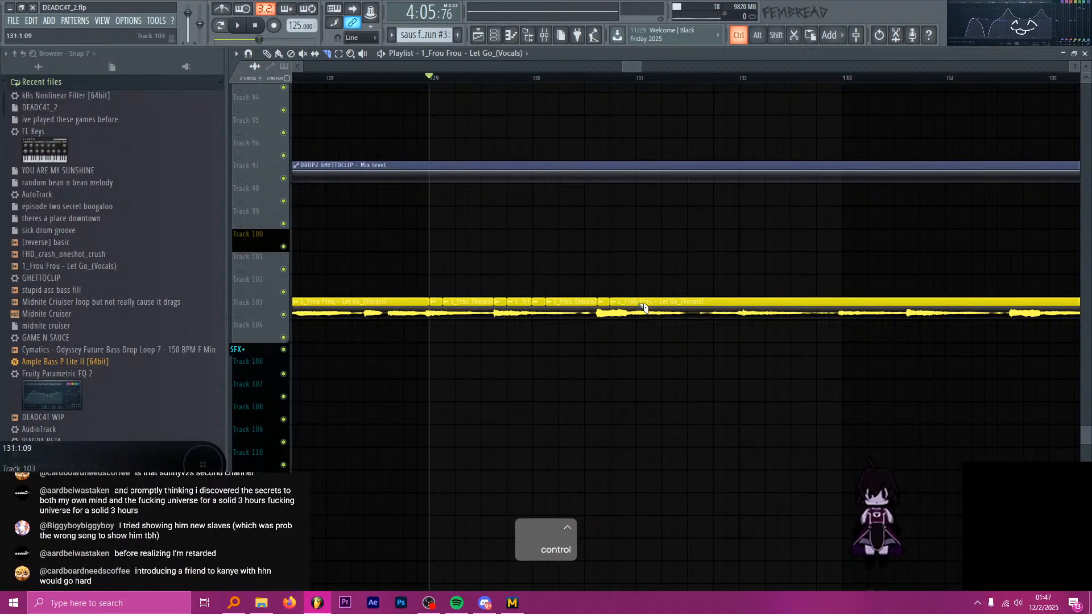
Copy the four short vocal slices between bars 129 and 131 directly beneath their sources onto Track 104.
{"action": "key", "text": "p"}
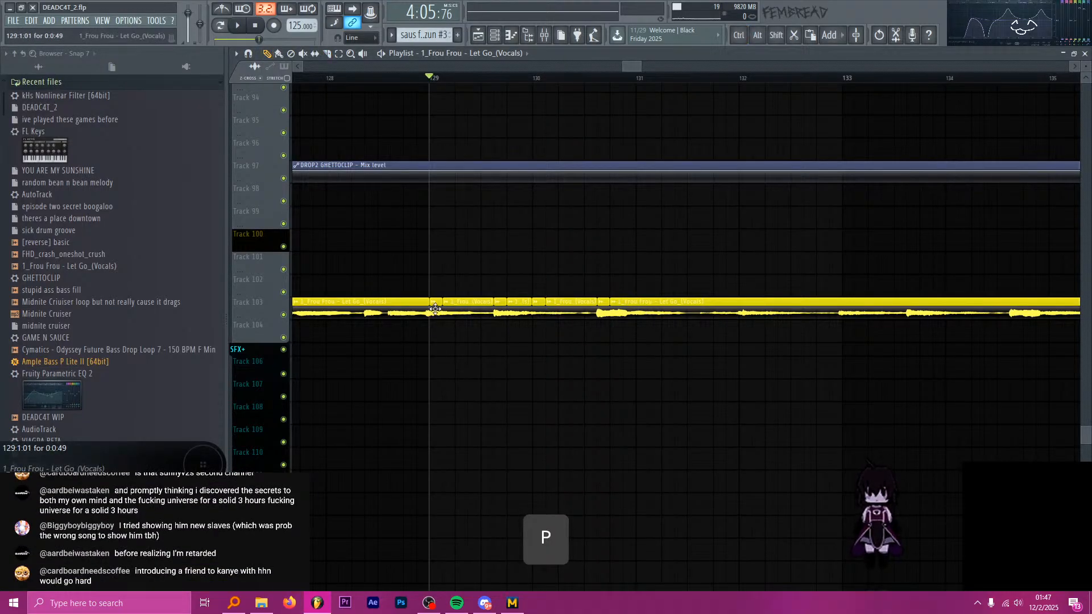
{"action": "left_click", "coordinate": [453, 339]}
{"action": "left_click", "coordinate": [500, 331]}
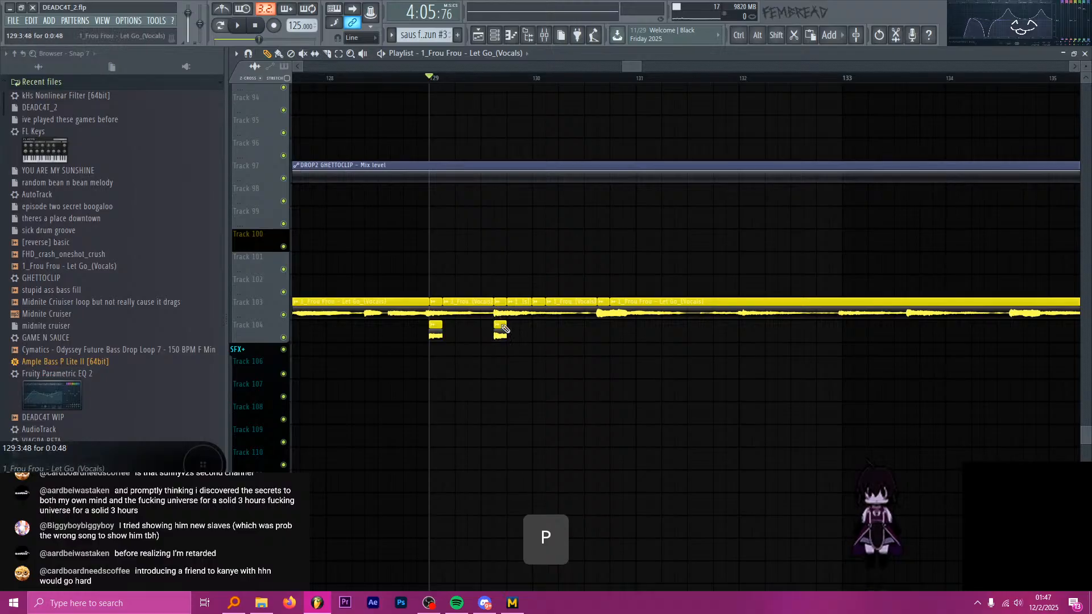
{"action": "left_click", "coordinate": [538, 333]}
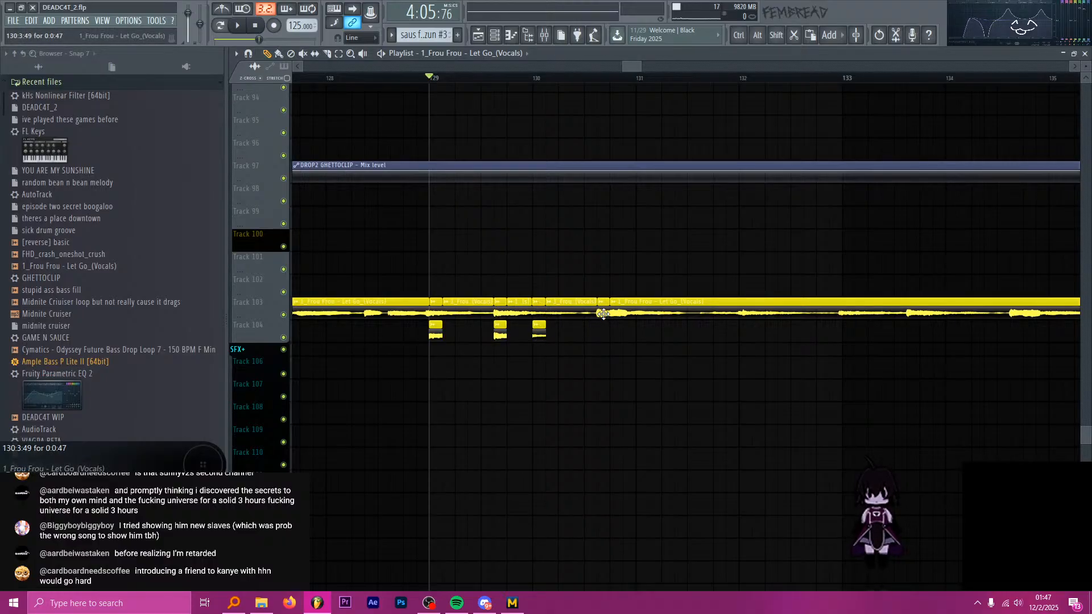
{"action": "left_click", "coordinate": [600, 335]}
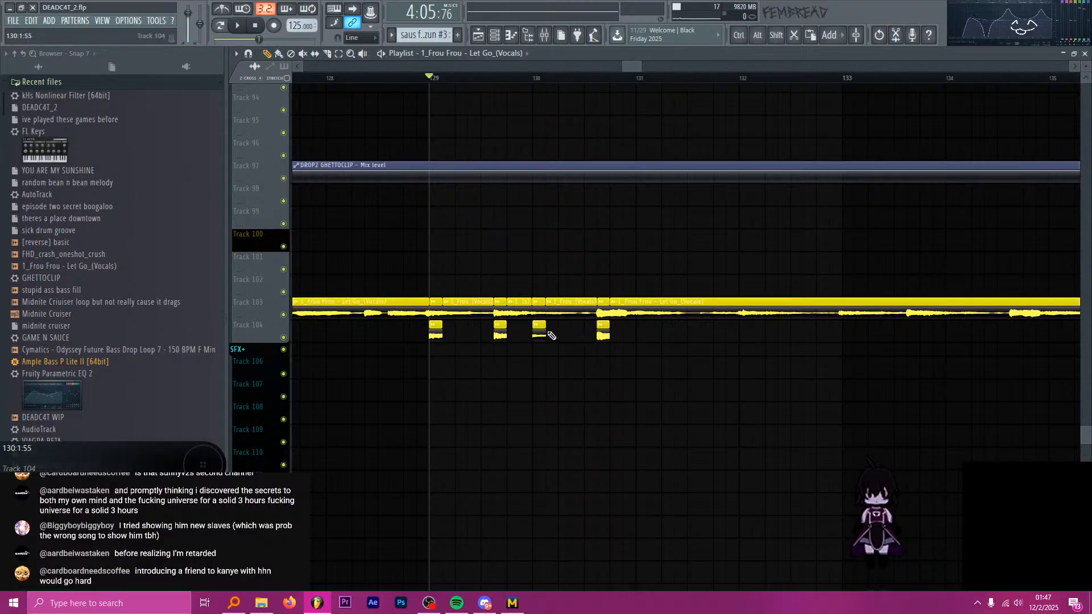
{"action": "scroll", "coordinate": [626, 337], "scroll_direction": "down", "scroll_amount": 6}
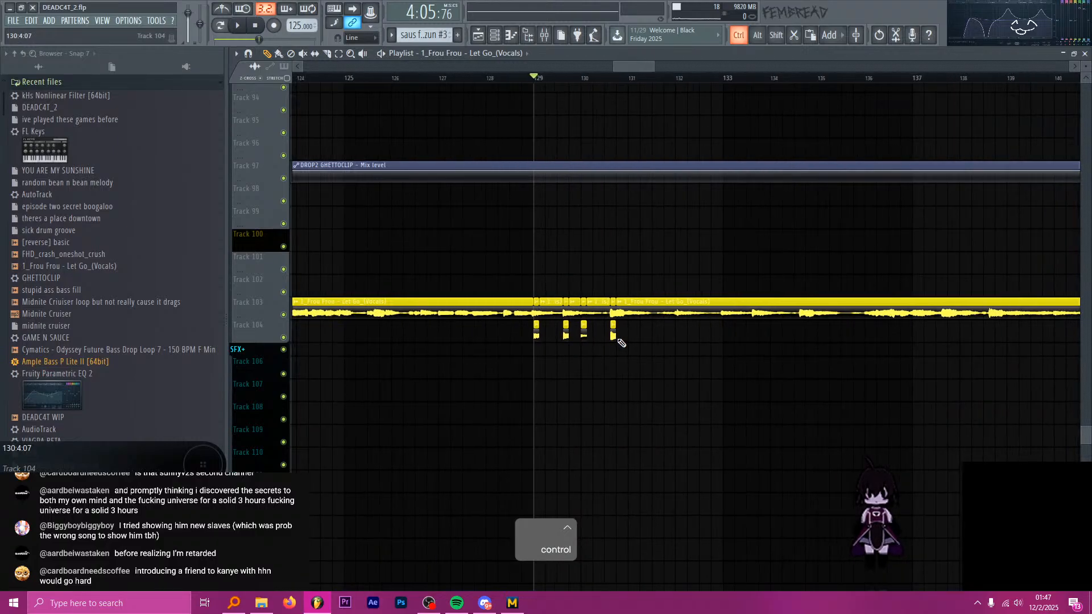
Audition the Track 103 Frou Frou vocals from bar 132, then from bar 133.
{"action": "scroll", "coordinate": [631, 326], "scroll_direction": "up", "scroll_amount": 4}
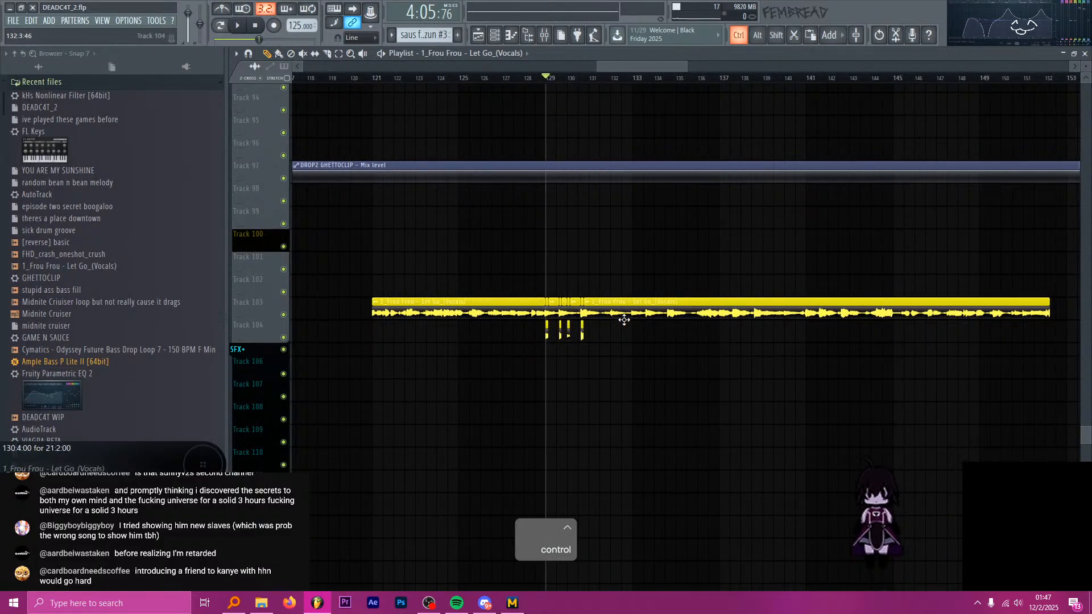
{"action": "scroll", "coordinate": [672, 302], "scroll_direction": "up", "scroll_amount": 2}
{"action": "left_click", "coordinate": [573, 78]}
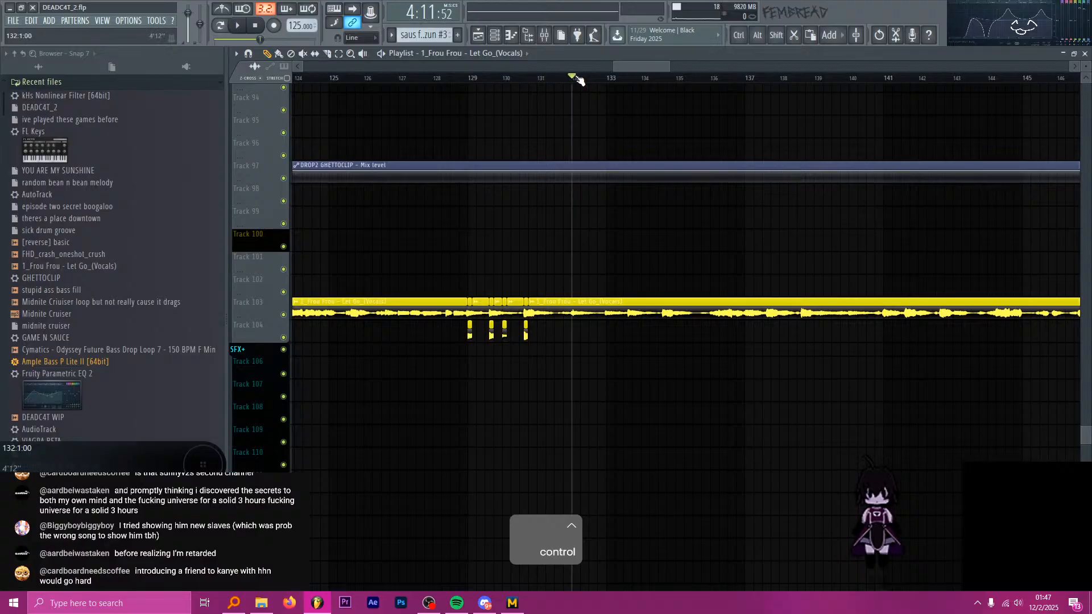
{"action": "key", "text": "space"}
{"action": "left_click", "coordinate": [614, 79]}
{"action": "key", "text": "space"}
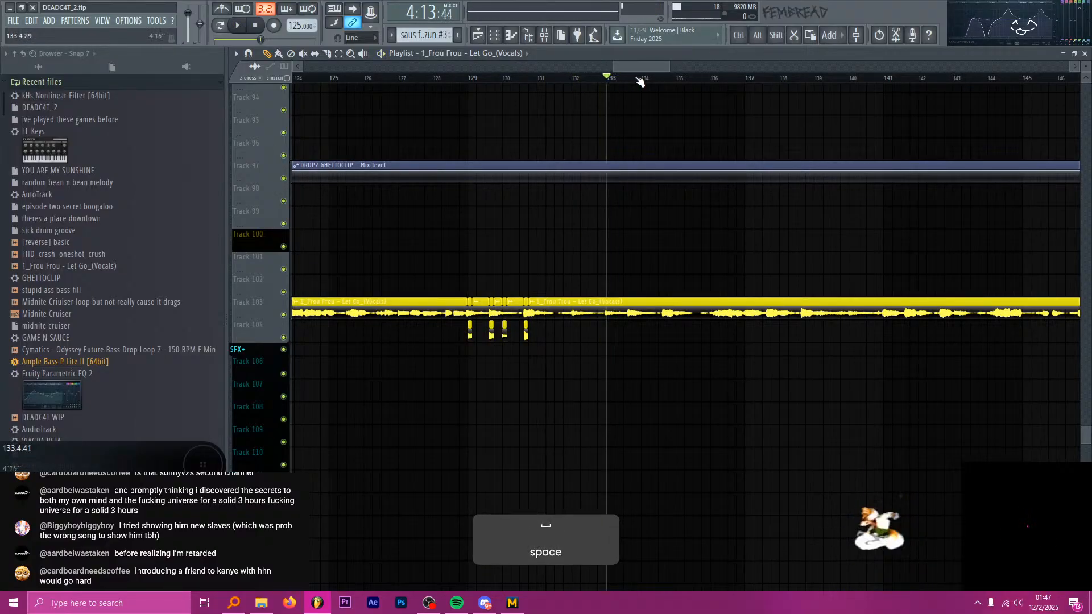
{"action": "key", "text": "space"}
Audition the Frou Frou vocals from bar 137 and again from bar 145.
{"action": "key", "text": "space"}
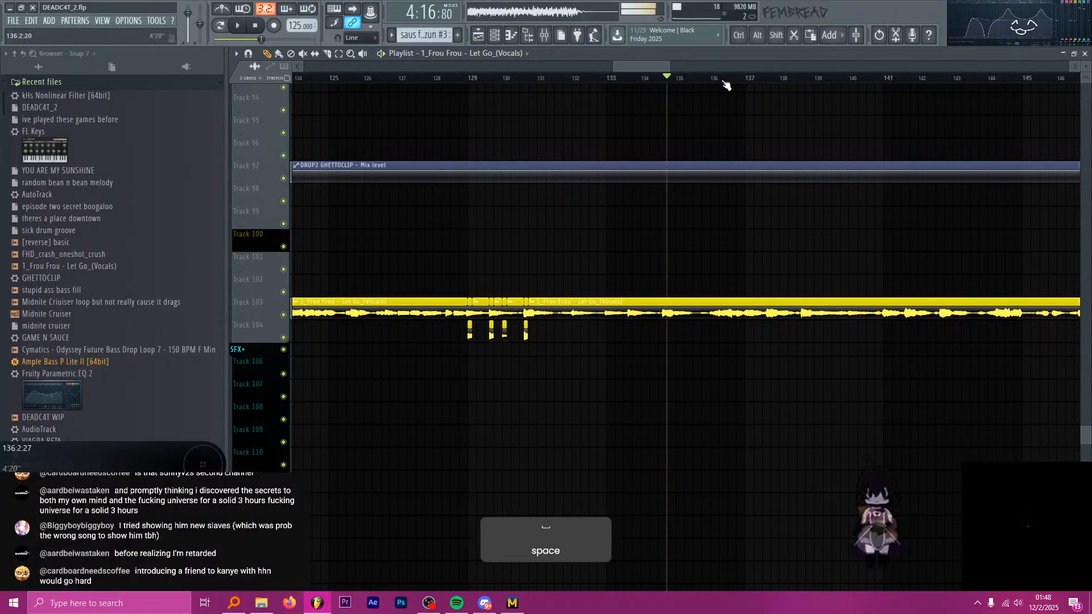
{"action": "left_click", "coordinate": [751, 79]}
{"action": "key", "text": "space"}
{"action": "scroll", "coordinate": [717, 185], "scroll_direction": "right", "scroll_amount": 3}
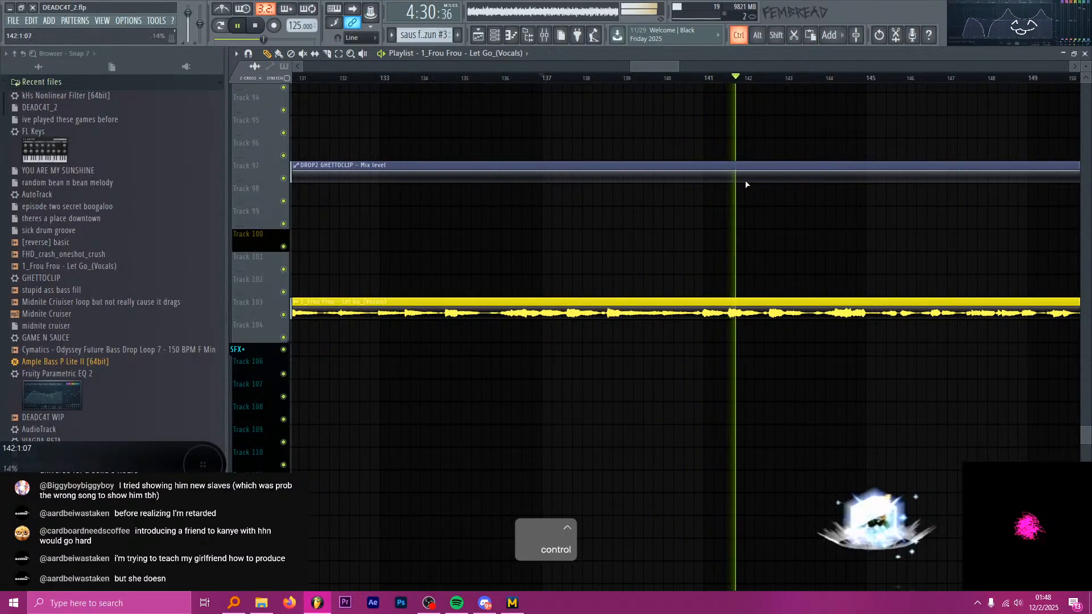
{"action": "scroll", "coordinate": [597, 176], "scroll_direction": "down", "scroll_amount": 3}
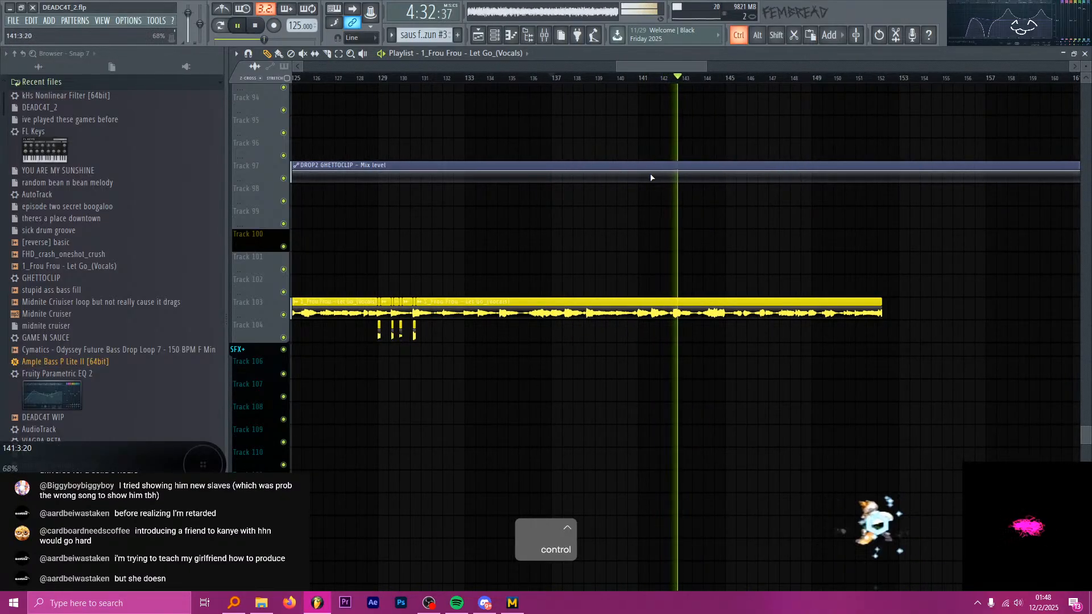
{"action": "key", "text": "space"}
{"action": "left_click", "coordinate": [726, 79]}
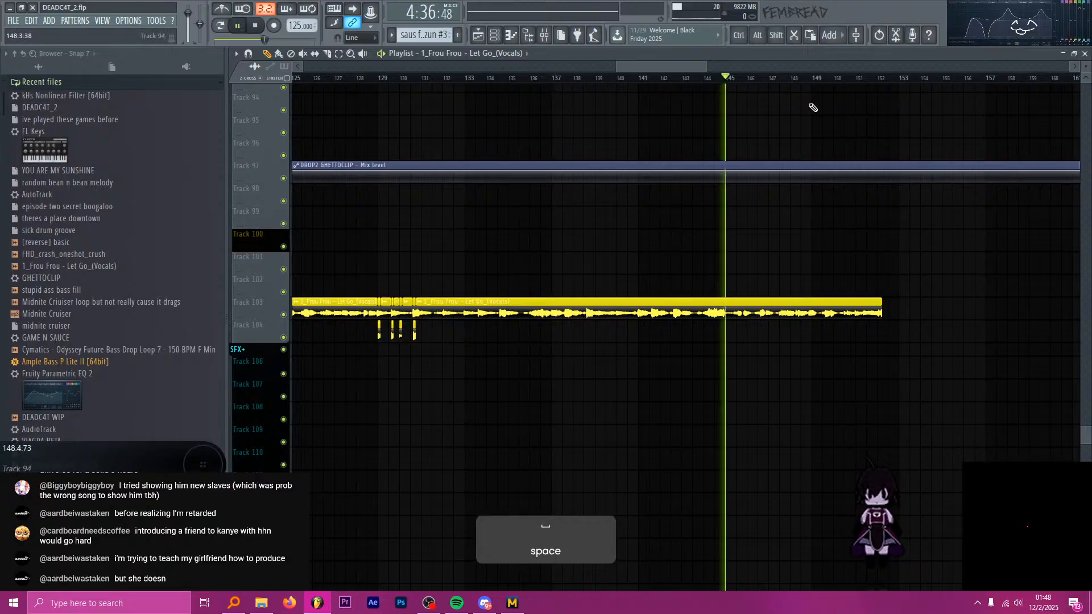
Audition the Frou Frou vocals from about bar 135.
{"action": "scroll", "coordinate": [825, 137], "scroll_direction": "up", "scroll_amount": 3}
{"action": "scroll", "coordinate": [732, 127], "scroll_direction": "down", "scroll_amount": 3}
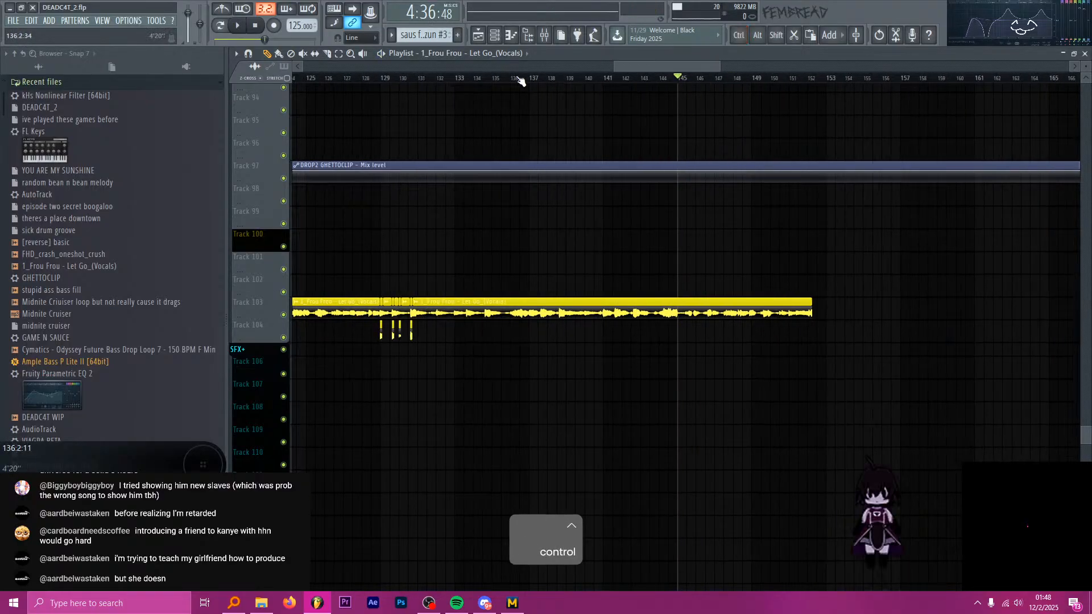
{"action": "left_click", "coordinate": [504, 79]}
{"action": "key", "text": "space"}
{"action": "scroll", "coordinate": [515, 85], "scroll_direction": "up", "scroll_amount": 3}
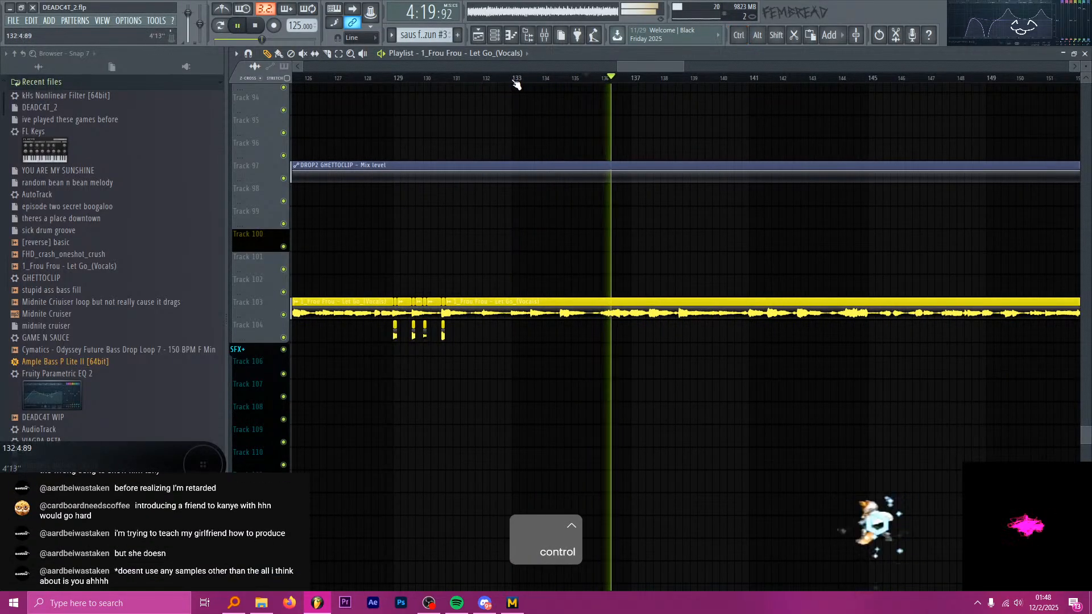
{"action": "key", "text": "space"}
Audition the Frou Frou vocals from bar 133 and examine the waveform through to the end of the clip.
{"action": "left_click", "coordinate": [515, 80]}
{"action": "key", "text": "space"}
{"action": "scroll", "coordinate": [636, 114], "scroll_direction": "down", "scroll_amount": 3}
{"action": "scroll", "coordinate": [496, 98], "scroll_direction": "up", "scroll_amount": 3}
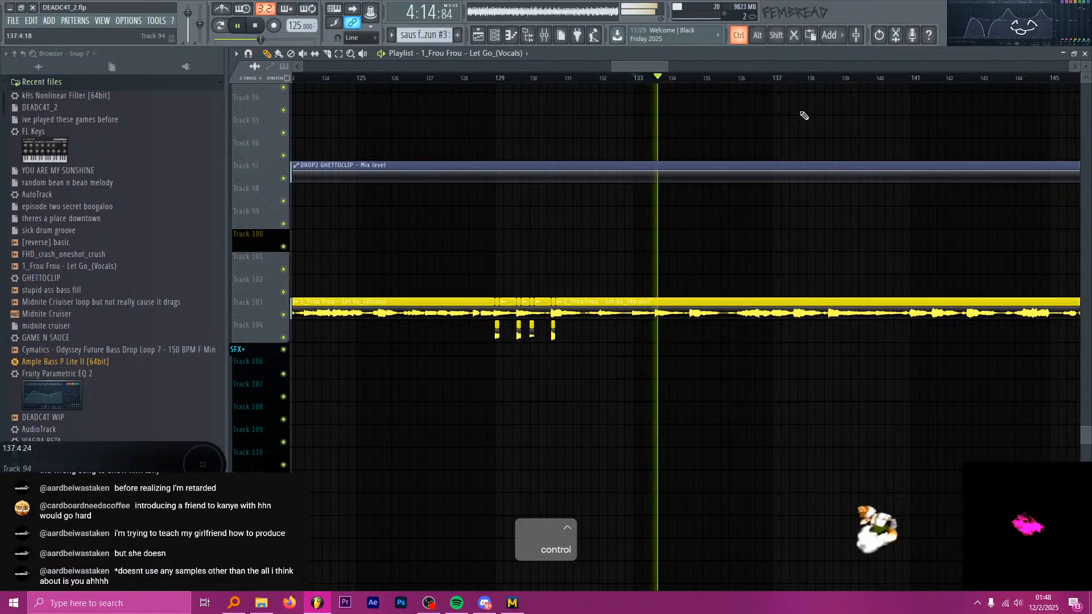
{"action": "scroll", "coordinate": [813, 118], "scroll_direction": "up", "scroll_amount": 2}
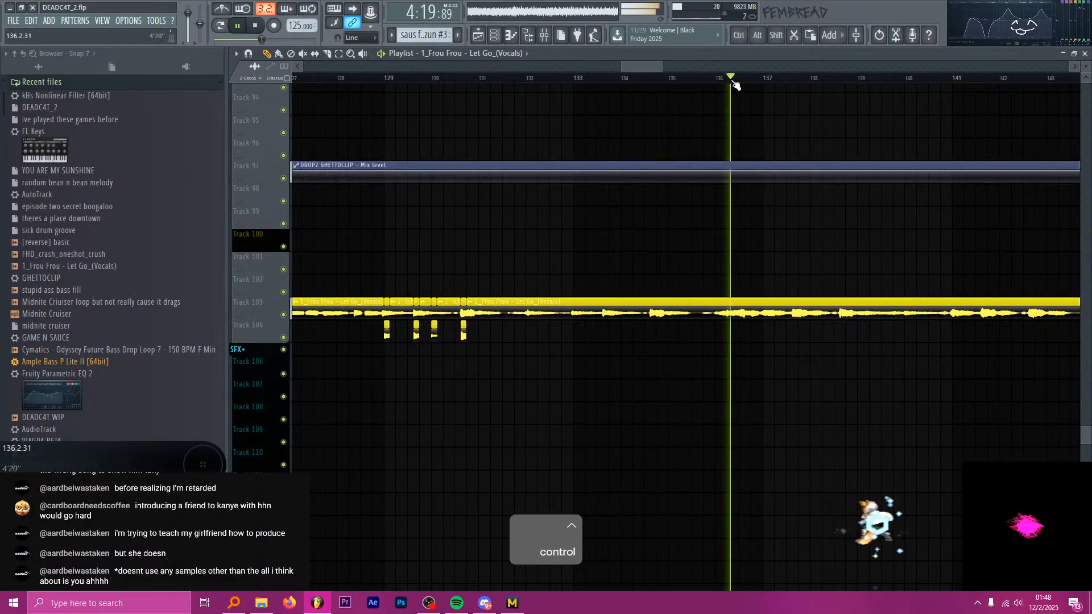
{"action": "scroll", "coordinate": [576, 107], "scroll_direction": "down", "scroll_amount": 2}
{"action": "scroll", "coordinate": [799, 137], "scroll_direction": "up", "scroll_amount": 4}
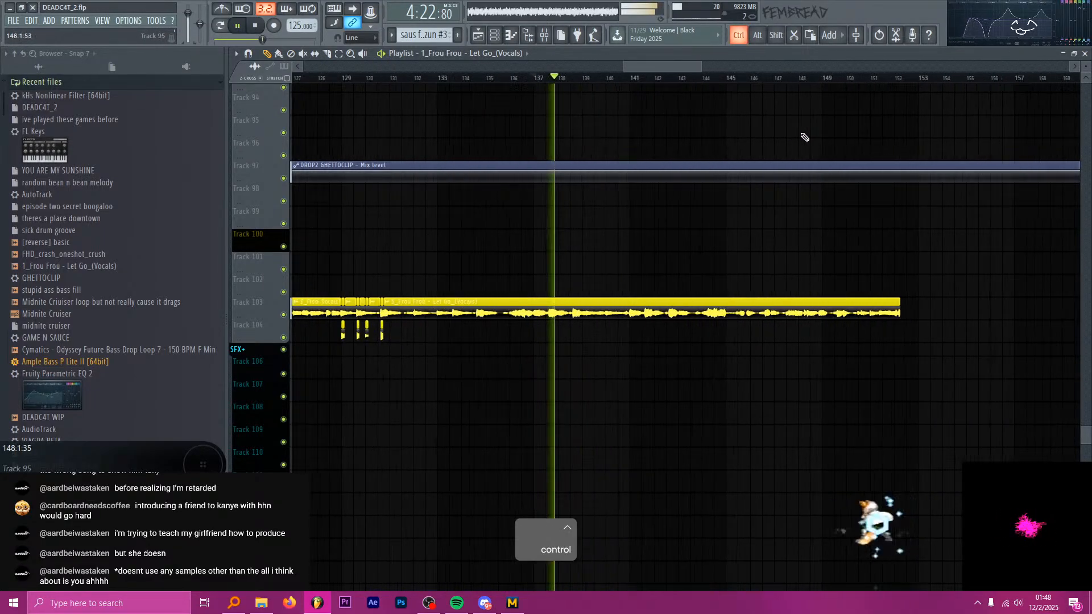
{"action": "scroll", "coordinate": [781, 142], "scroll_direction": "up", "scroll_amount": 1}
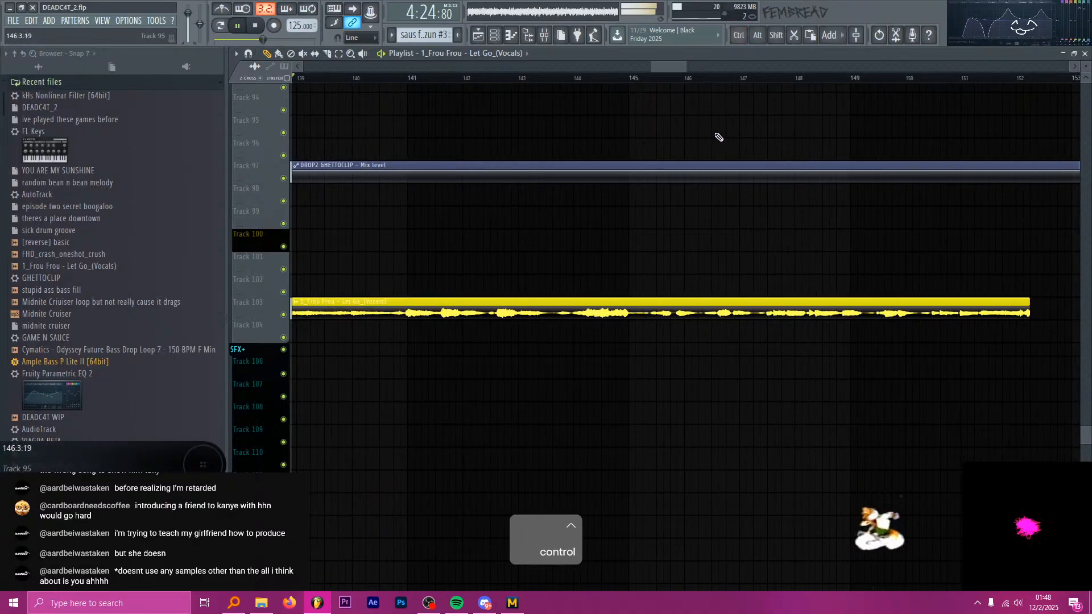
{"action": "key", "text": "space"}
{"action": "scroll", "coordinate": [578, 154], "scroll_direction": "down", "scroll_amount": 2}
{"action": "scroll", "coordinate": [691, 153], "scroll_direction": "down", "scroll_amount": 1}
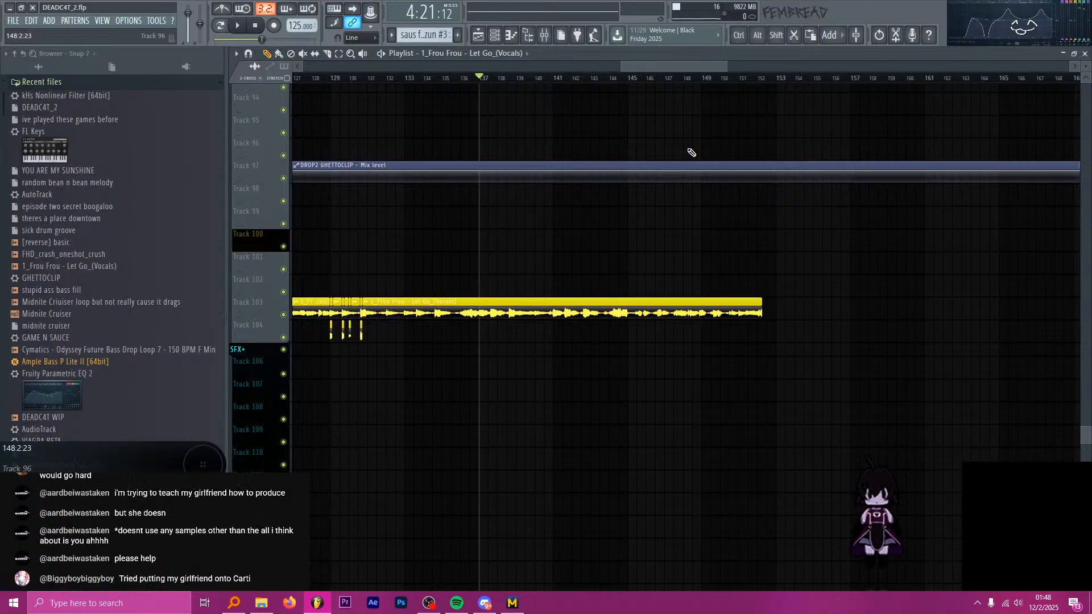
{"action": "key", "text": "alt+Tab"}
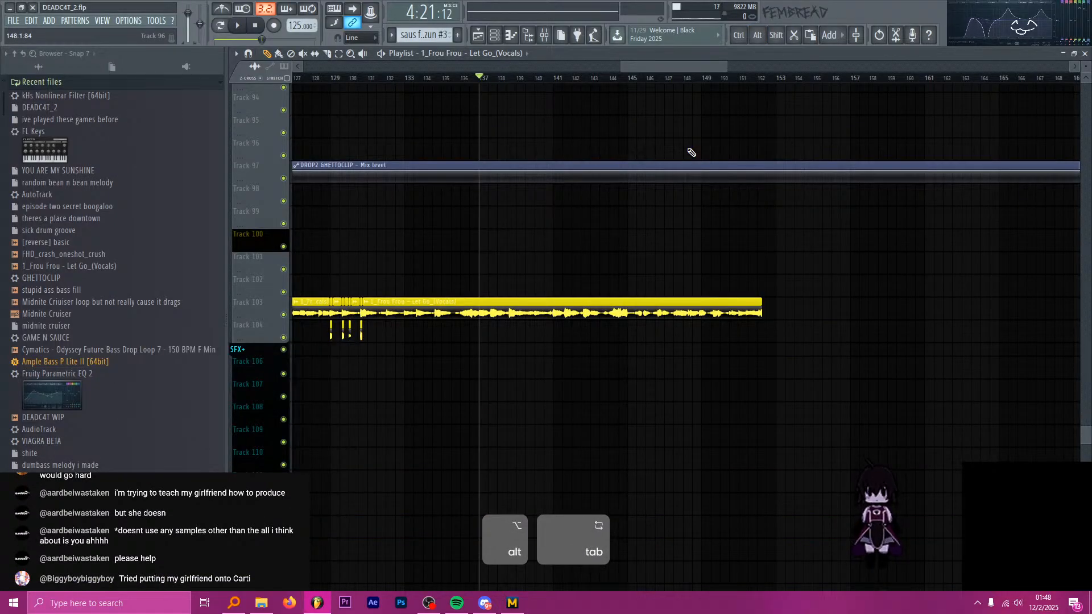
Set the playhead to bar 151 and extend the last Track 103 Frou Frou vocal clip to about bar 177.
{"action": "left_click", "coordinate": [733, 78]}
{"action": "scroll", "coordinate": [634, 203], "scroll_direction": "down", "scroll_amount": 3, "text": "ctrl"}
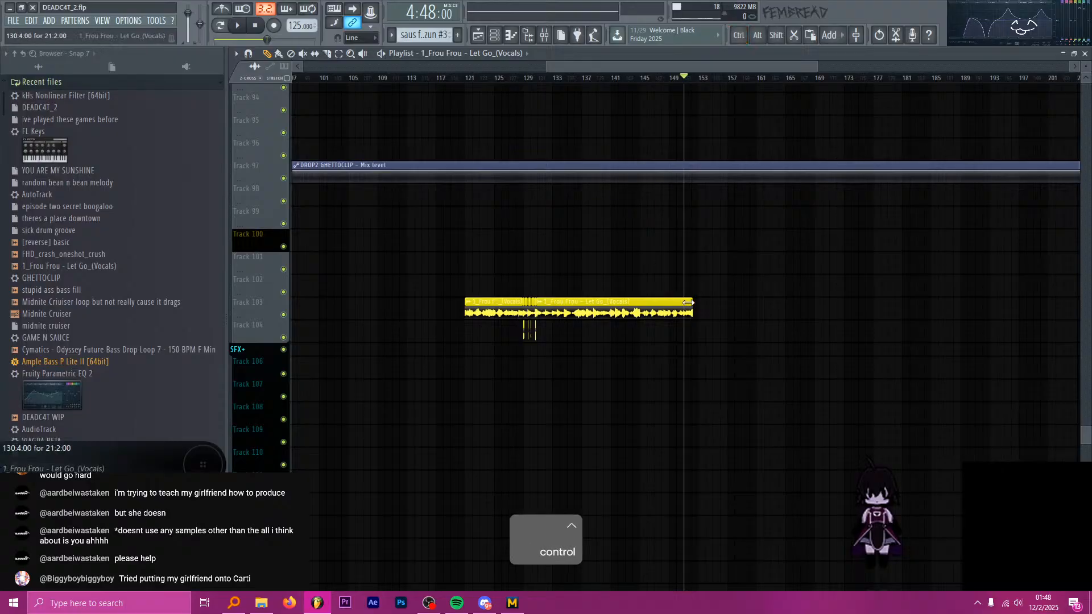
{"action": "left_click_drag", "start_coordinate": [688, 302], "coordinate": [873, 302]}
{"action": "scroll", "coordinate": [521, 307], "scroll_direction": "up", "scroll_amount": 8, "text": "ctrl"}
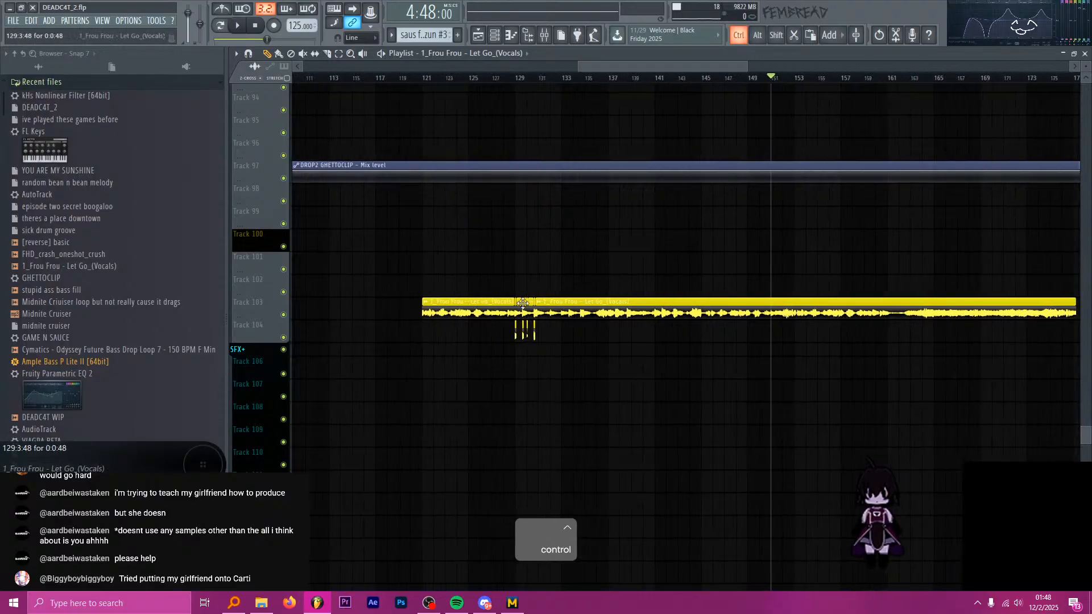
Mute all the Frou Frou vocal clips on Track 103, leaving the Track 104 chops active.
{"action": "scroll", "coordinate": [496, 317], "scroll_direction": "up", "scroll_amount": 1, "text": "ctrl"}
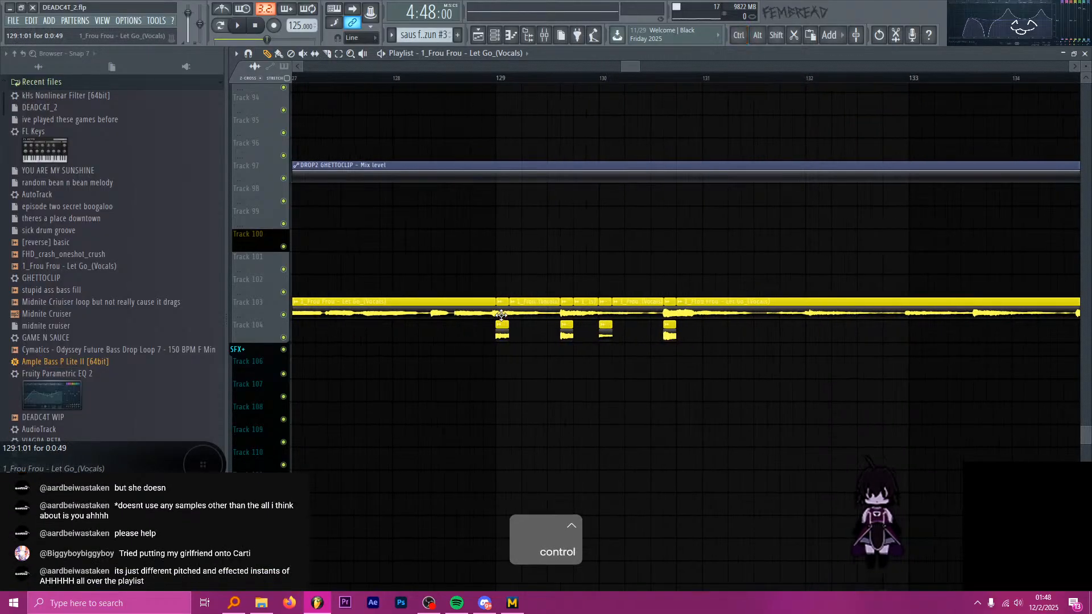
{"action": "scroll", "coordinate": [503, 314], "scroll_direction": "down", "scroll_amount": 4, "text": "ctrl"}
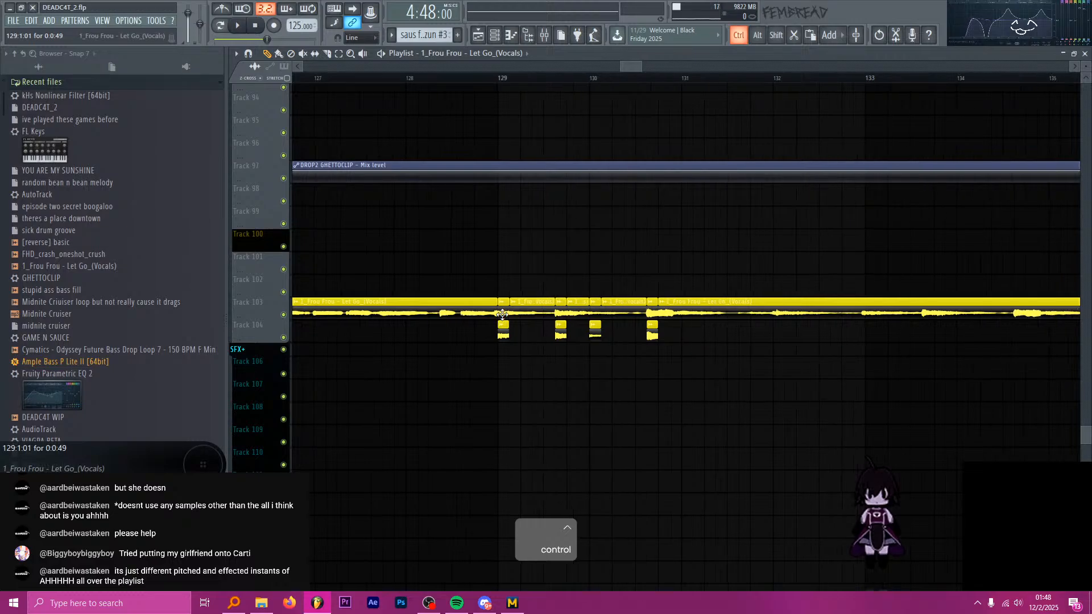
{"action": "key", "text": "t"}
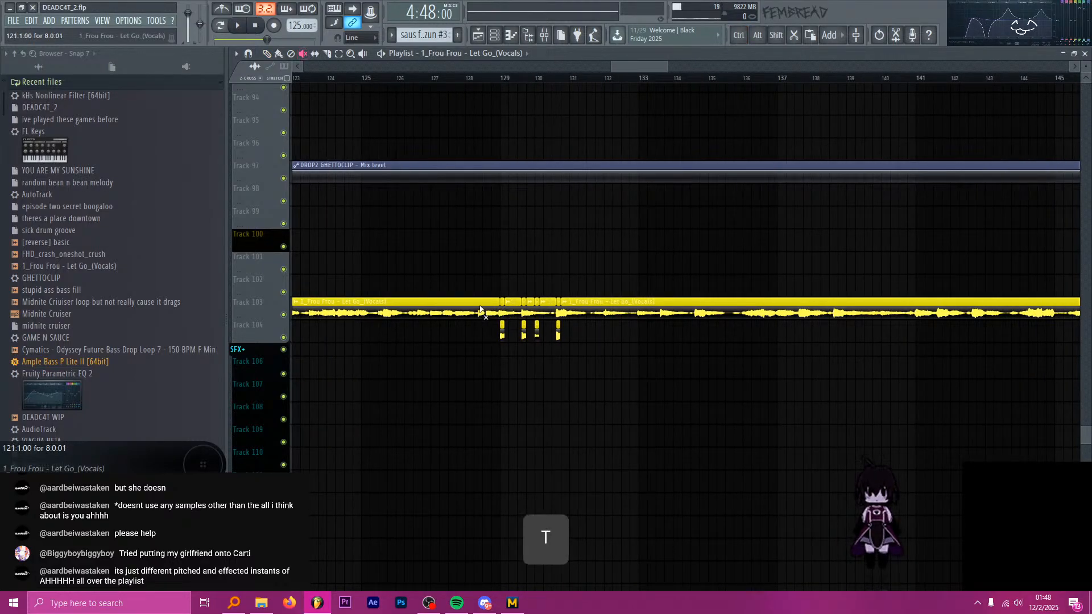
{"action": "left_click_drag", "start_coordinate": [480, 312], "coordinate": [607, 329]}
{"action": "scroll", "coordinate": [630, 358], "scroll_direction": "down", "scroll_amount": 6, "text": "ctrl"}
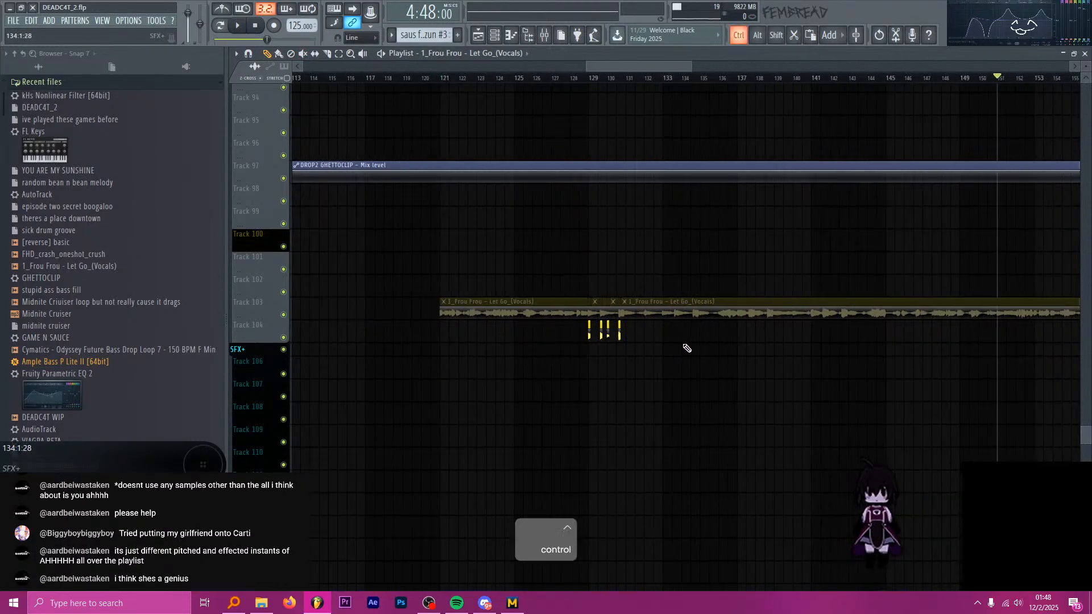
Set the playhead to bar 97 and place the bar 129 vocal chop there on Track 104.
{"action": "scroll", "coordinate": [579, 301], "scroll_direction": "up", "scroll_amount": 3, "text": "ctrl"}
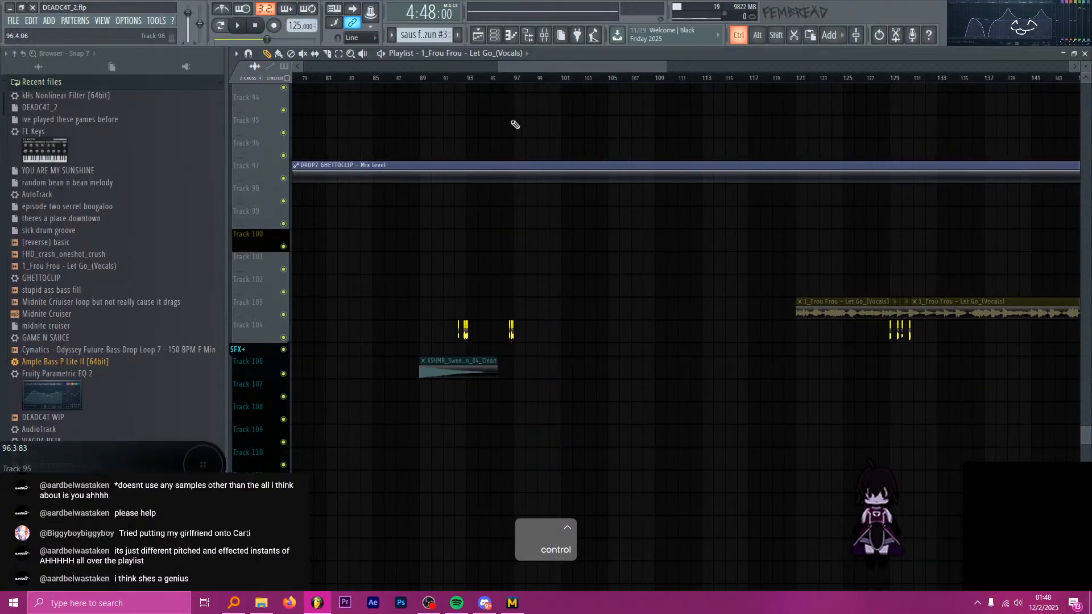
{"action": "left_click", "coordinate": [514, 80]}
{"action": "scroll", "coordinate": [903, 348], "scroll_direction": "up", "scroll_amount": 3, "text": "ctrl"}
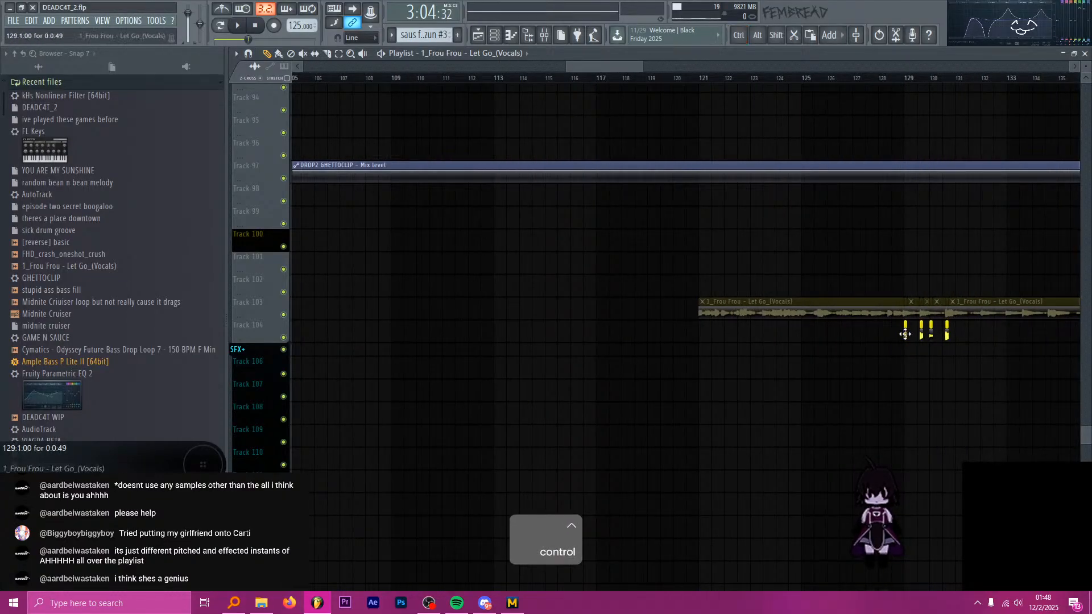
{"action": "scroll", "coordinate": [905, 335], "scroll_direction": "down", "scroll_amount": 3, "text": "ctrl"}
{"action": "scroll", "coordinate": [557, 338], "scroll_direction": "up", "scroll_amount": 8, "text": "ctrl"}
{"action": "left_click", "coordinate": [419, 334]}
{"action": "scroll", "coordinate": [420, 336], "scroll_direction": "up", "scroll_amount": 3, "text": "ctrl"}
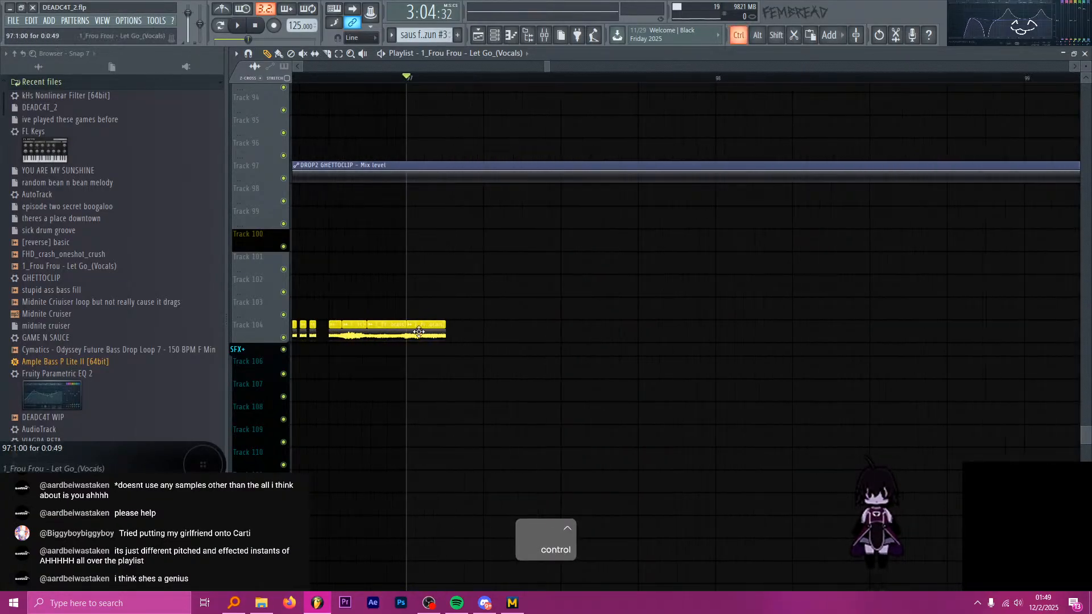
{"action": "left_click", "coordinate": [427, 335], "text": "ctrl"}
{"action": "key", "text": "ctrl+b"}
{"action": "key", "text": "ctrl+b"}
{"action": "scroll", "coordinate": [427, 337], "scroll_direction": "down", "scroll_amount": 2, "text": "ctrl"}
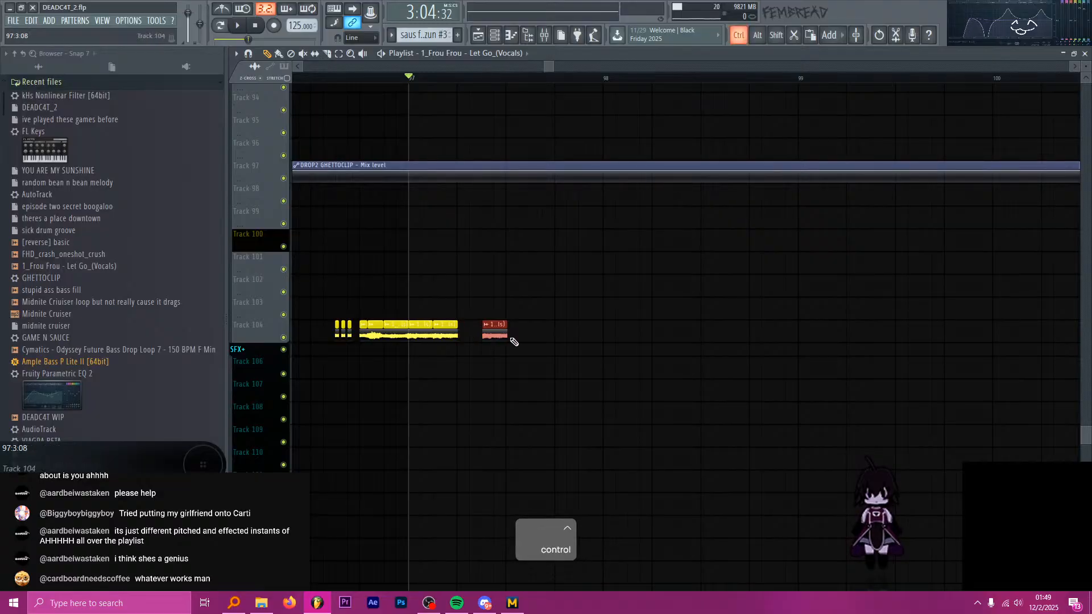
{"action": "scroll", "coordinate": [509, 349], "scroll_direction": "up", "scroll_amount": 3, "text": "ctrl"}
{"action": "scroll", "coordinate": [599, 356], "scroll_direction": "down", "scroll_amount": 2, "text": "ctrl"}
{"action": "right_click", "coordinate": [552, 335]}
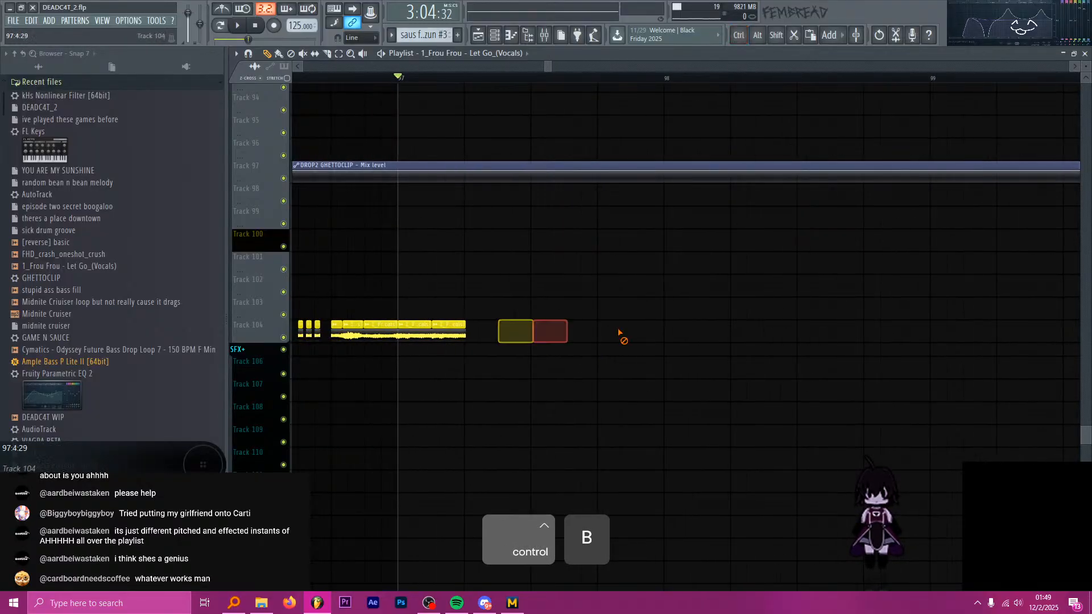
{"action": "scroll", "coordinate": [435, 334], "scroll_direction": "up", "scroll_amount": 3, "text": "ctrl"}
{"action": "scroll", "coordinate": [439, 333], "scroll_direction": "up", "scroll_amount": 3, "text": "ctrl"}
{"action": "key", "text": "ctrl+z"}
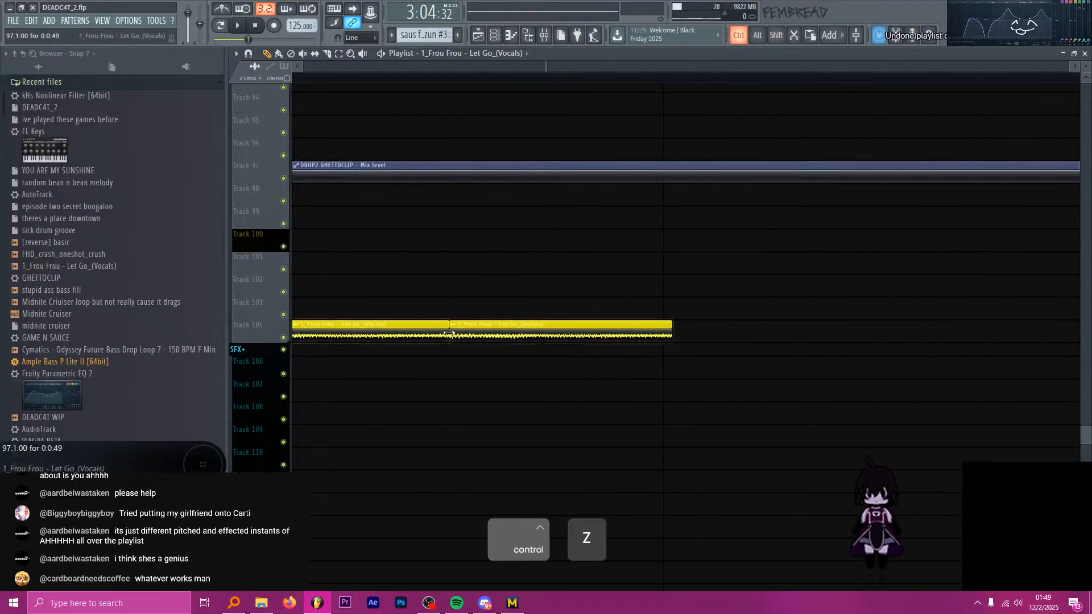
Trim the bar 97 vocal chop on Track 104, repeat it half a beat on, and copy the pair so its second chop starts at 97:3:00.
{"action": "scroll", "coordinate": [498, 340], "scroll_direction": "down", "scroll_amount": 2, "text": "ctrl"}
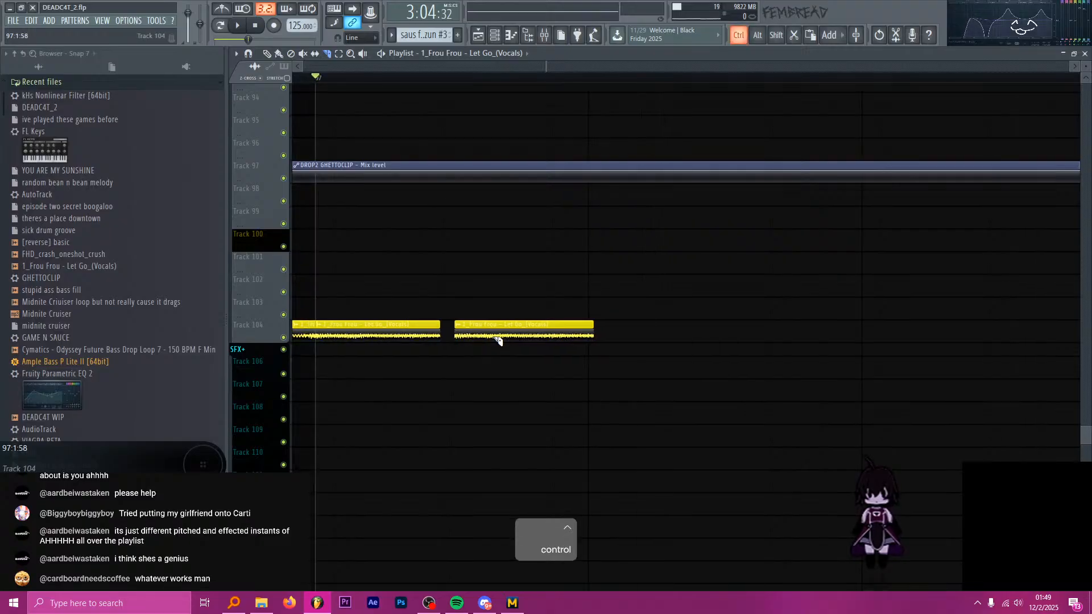
{"action": "key", "text": "p"}
{"action": "right_click", "coordinate": [483, 339]}
{"action": "left_click_drag", "start_coordinate": [417, 335], "coordinate": [576, 336], "text": "shift"}
{"action": "scroll", "coordinate": [448, 351], "scroll_direction": "down", "scroll_amount": 3, "text": "ctrl"}
{"action": "key", "text": "ctrl+b"}
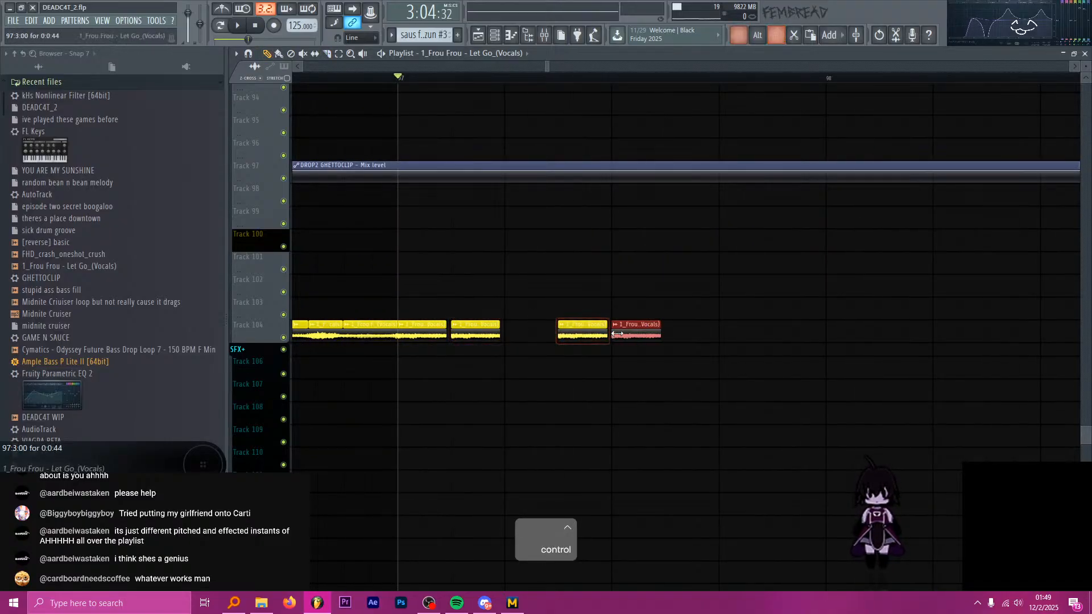
Check the source chops around bar 129 and audition the new Track 104 vocal chops from bar 97.
{"action": "scroll", "coordinate": [517, 366], "scroll_direction": "down", "scroll_amount": 5, "text": "ctrl"}
{"action": "scroll", "coordinate": [629, 358], "scroll_direction": "down", "scroll_amount": 2, "text": "ctrl"}
{"action": "scroll", "coordinate": [927, 367], "scroll_direction": "up", "scroll_amount": 3, "text": "ctrl"}
{"action": "scroll", "coordinate": [910, 350], "scroll_direction": "up", "scroll_amount": 1}
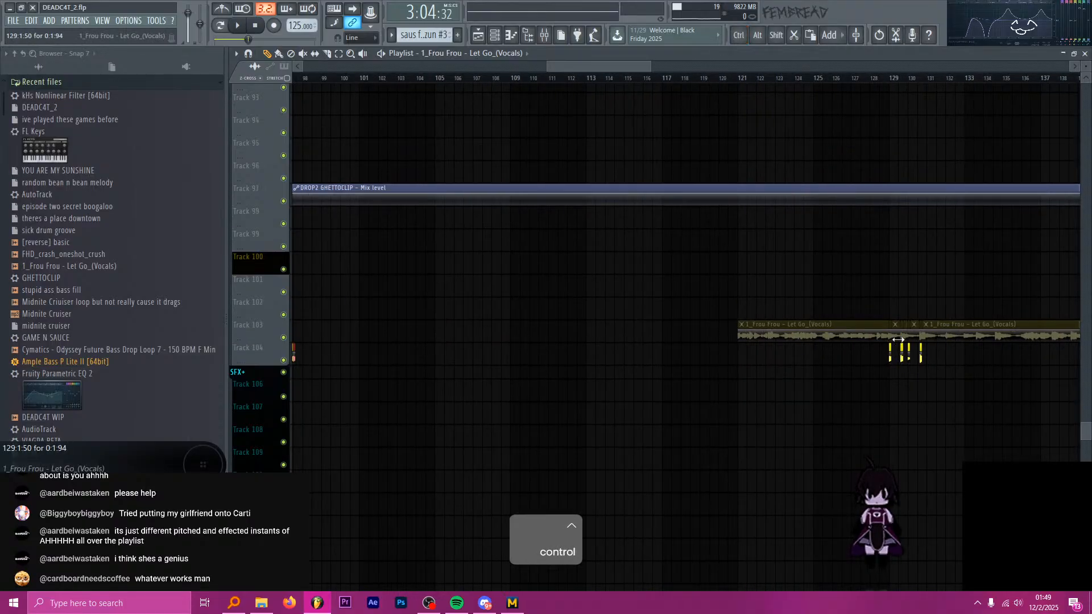
{"action": "scroll", "coordinate": [895, 356], "scroll_direction": "down", "scroll_amount": 2, "text": "ctrl"}
{"action": "scroll", "coordinate": [631, 352], "scroll_direction": "up", "scroll_amount": 5, "text": "ctrl"}
{"action": "key", "text": "space"}
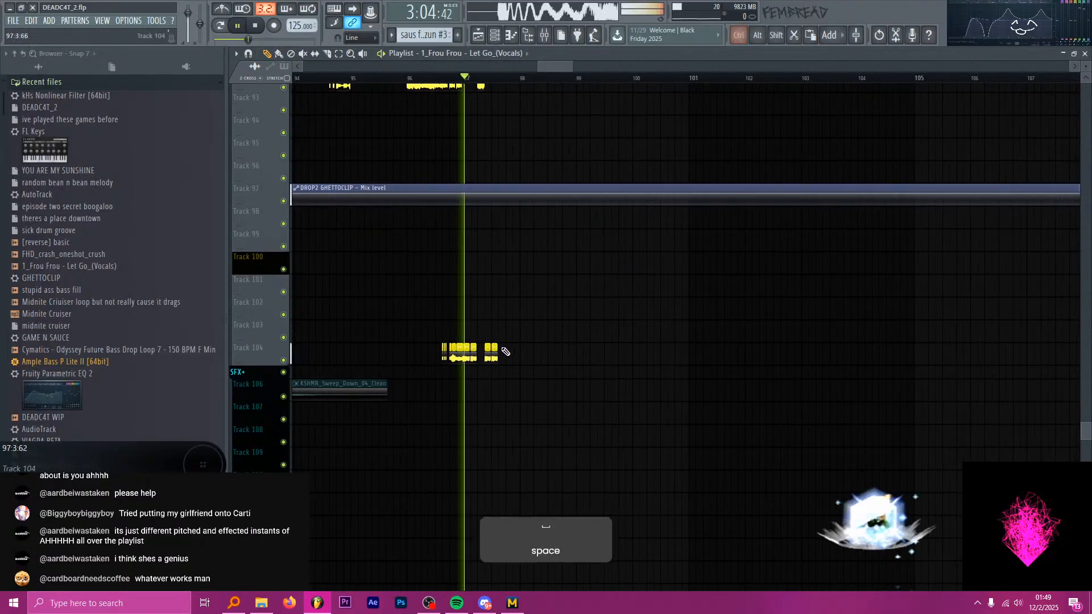
{"action": "scroll", "coordinate": [506, 350], "scroll_direction": "up", "scroll_amount": 3, "text": "ctrl"}
Place another Frou Frou chop halfway through beat 3 of bar 97 on Track 104 and slice it off at beat 4.
{"action": "scroll", "coordinate": [520, 351], "scroll_direction": "up", "scroll_amount": 2, "text": "ctrl"}
{"action": "key", "text": "space"}
{"action": "left_click", "coordinate": [496, 355]}
{"action": "left_click_drag", "start_coordinate": [530, 342], "coordinate": [512, 363], "text": "ctrl"}
{"action": "left_click_drag", "start_coordinate": [508, 355], "coordinate": [566, 354], "text": "shift"}
{"action": "scroll", "coordinate": [518, 352], "scroll_direction": "up", "scroll_amount": 2, "text": "ctrl"}
{"action": "scroll", "coordinate": [518, 352], "scroll_direction": "up", "scroll_amount": 2, "text": "ctrl"}
{"action": "right_click", "coordinate": [514, 357], "text": "shift"}
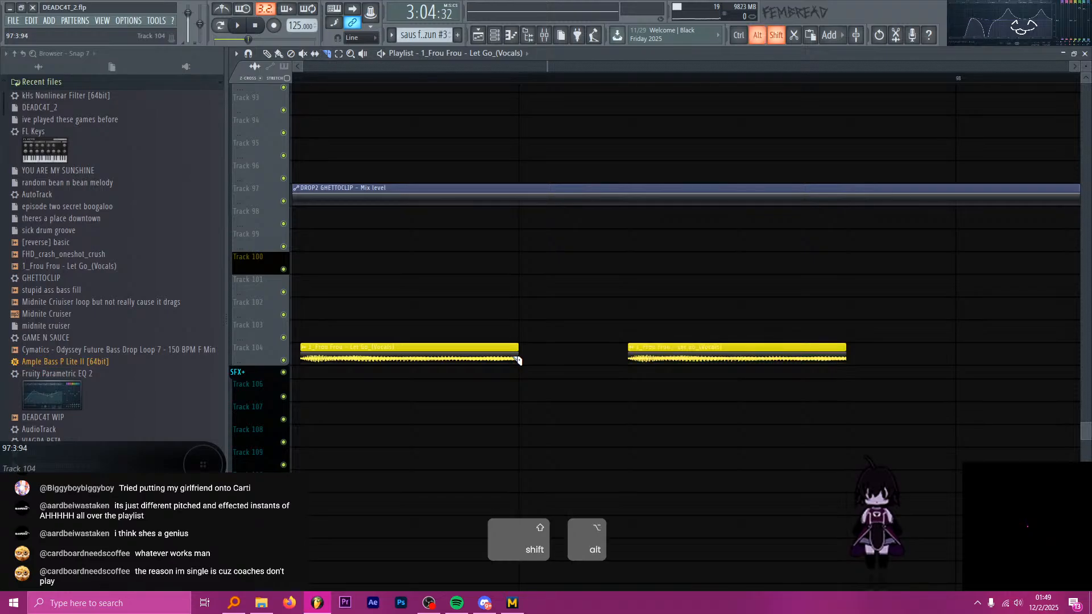
{"action": "scroll", "coordinate": [513, 358], "scroll_direction": "down", "scroll_amount": 2, "text": "ctrl"}
{"action": "key", "text": "p"}
Copy the trimmed chop at half-beat spacing through beat 4 to fill Track 104 up to bar 98.
{"action": "left_click_drag", "start_coordinate": [466, 357], "coordinate": [623, 364], "text": "shift"}
{"action": "scroll", "coordinate": [552, 360], "scroll_direction": "down", "scroll_amount": 1, "text": "ctrl"}
{"action": "scroll", "coordinate": [624, 365], "scroll_direction": "down", "scroll_amount": 1, "text": "ctrl"}
{"action": "scroll", "coordinate": [574, 368], "scroll_direction": "down", "scroll_amount": 3, "text": "ctrl"}
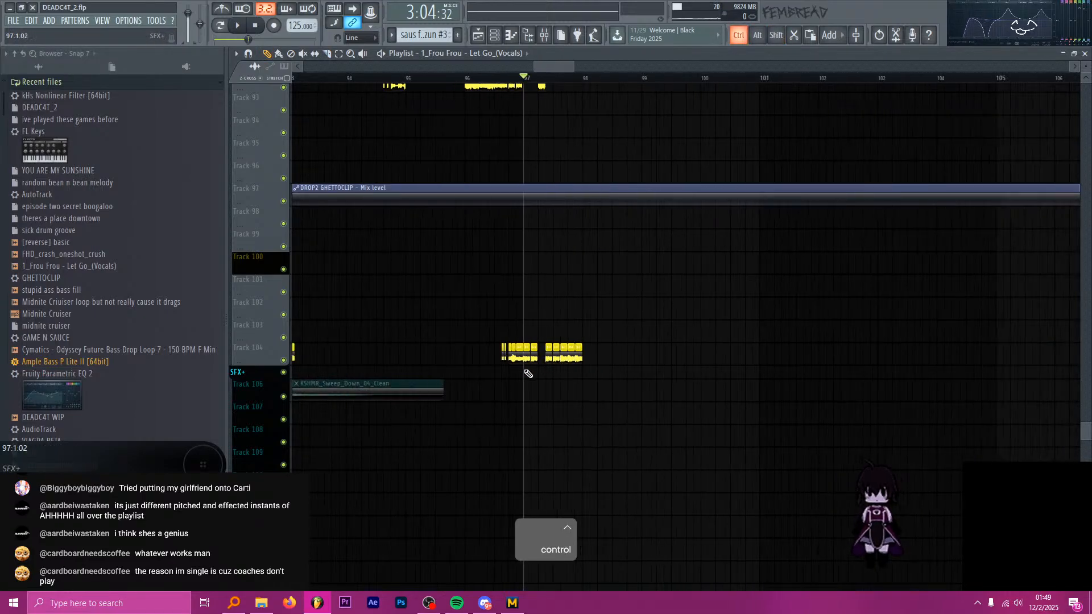
{"action": "scroll", "coordinate": [509, 355], "scroll_direction": "up", "scroll_amount": 1, "text": "ctrl"}
{"action": "double_click", "coordinate": [509, 355]}
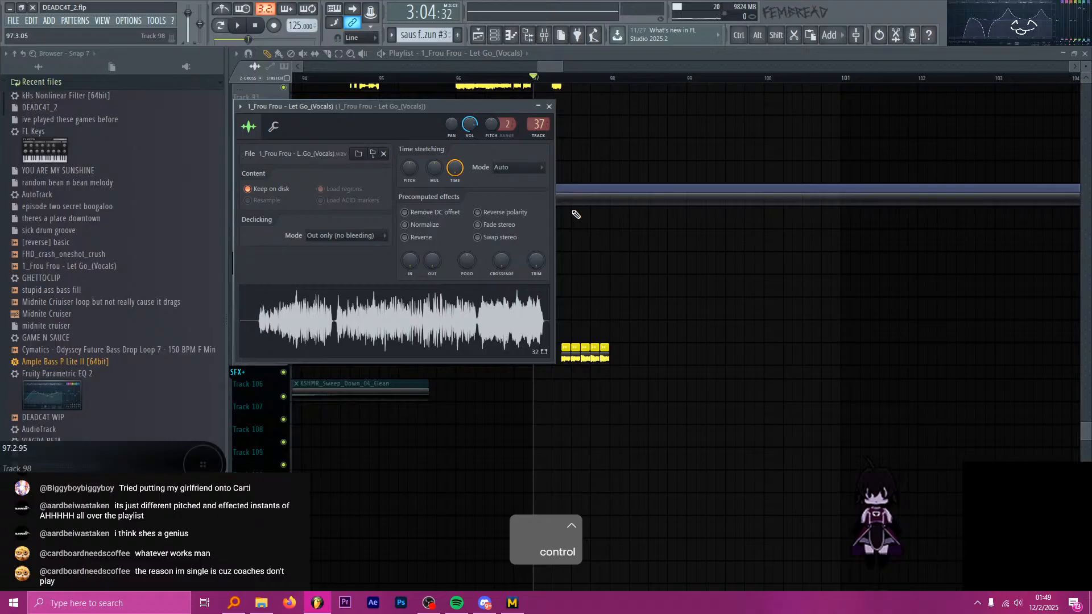
{"action": "left_click", "coordinate": [549, 107]}
{"action": "scroll", "coordinate": [574, 166], "scroll_direction": "up", "scroll_amount": 3, "text": "ctrl"}
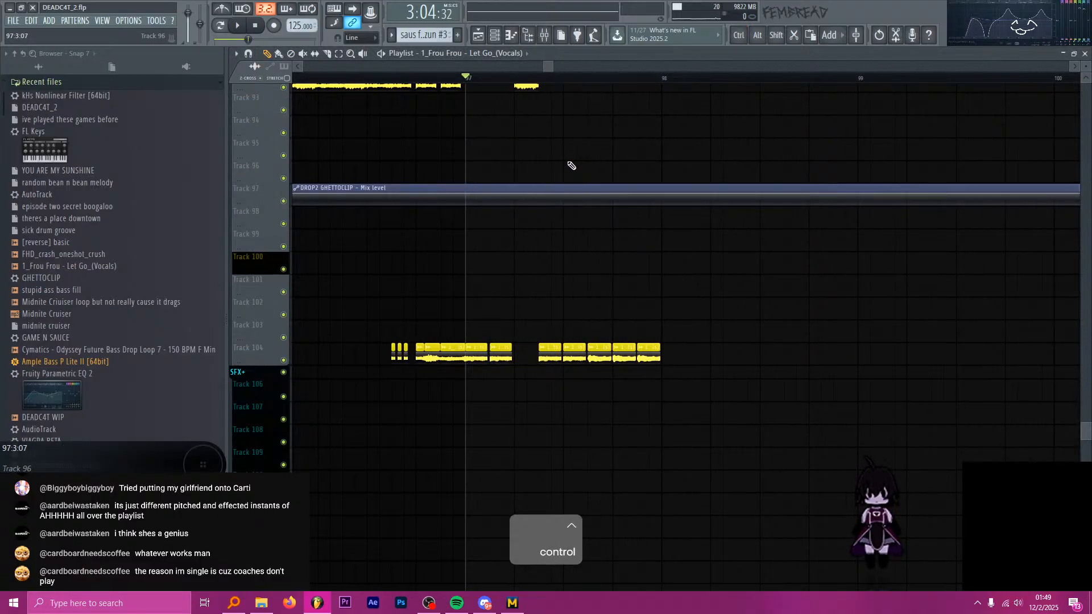
Audition the Track 104 vocal chops from bar 97 and view the mixer levels.
{"action": "key", "text": "alt+Tab"}
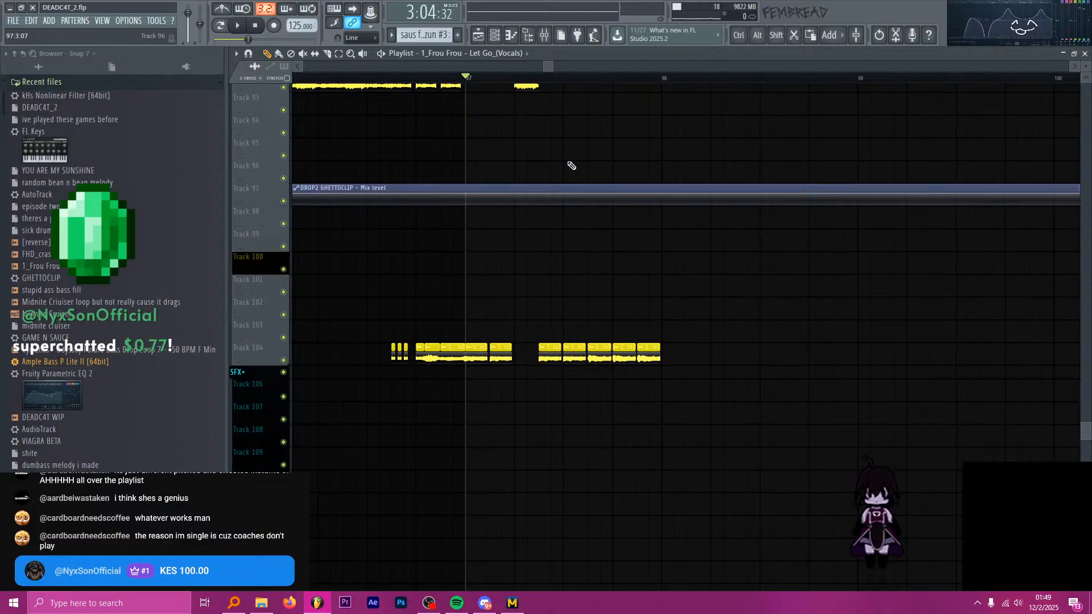
{"action": "key", "text": "alt+Tab"}
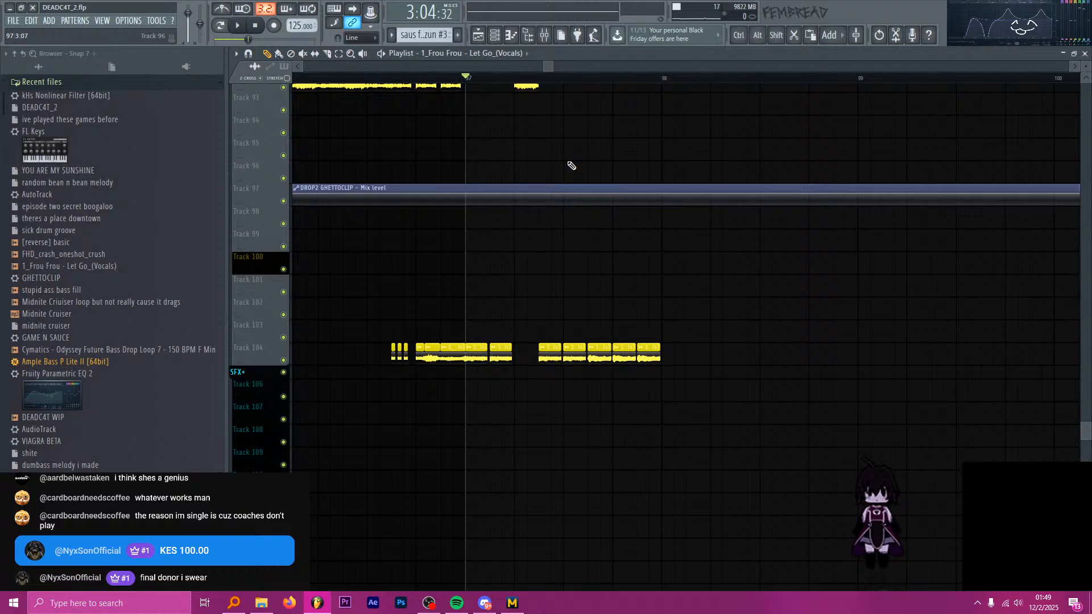
{"action": "key", "text": "space"}
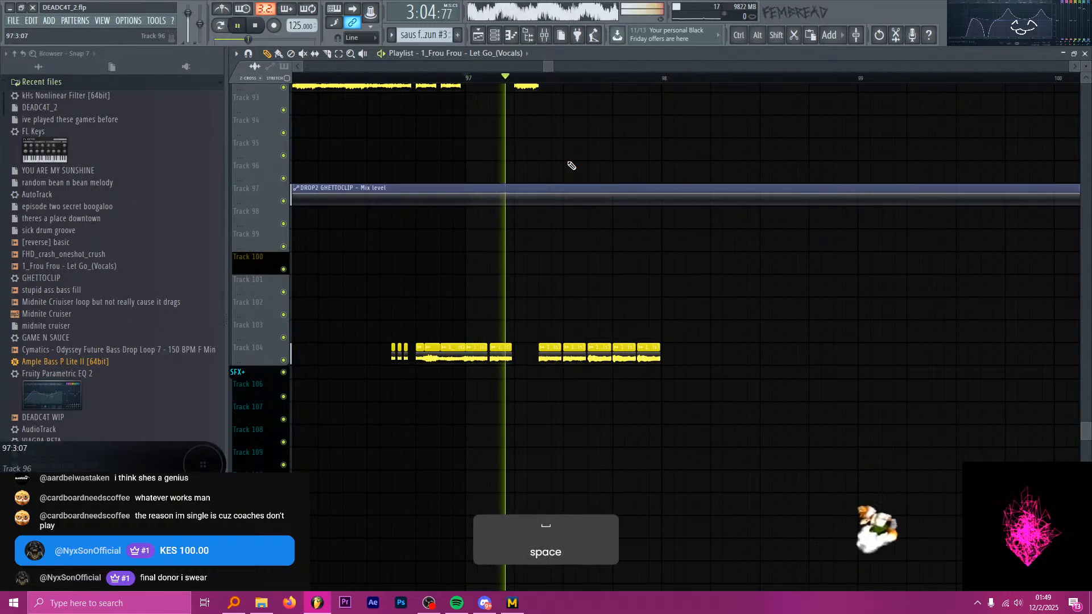
{"action": "key", "text": "space"}
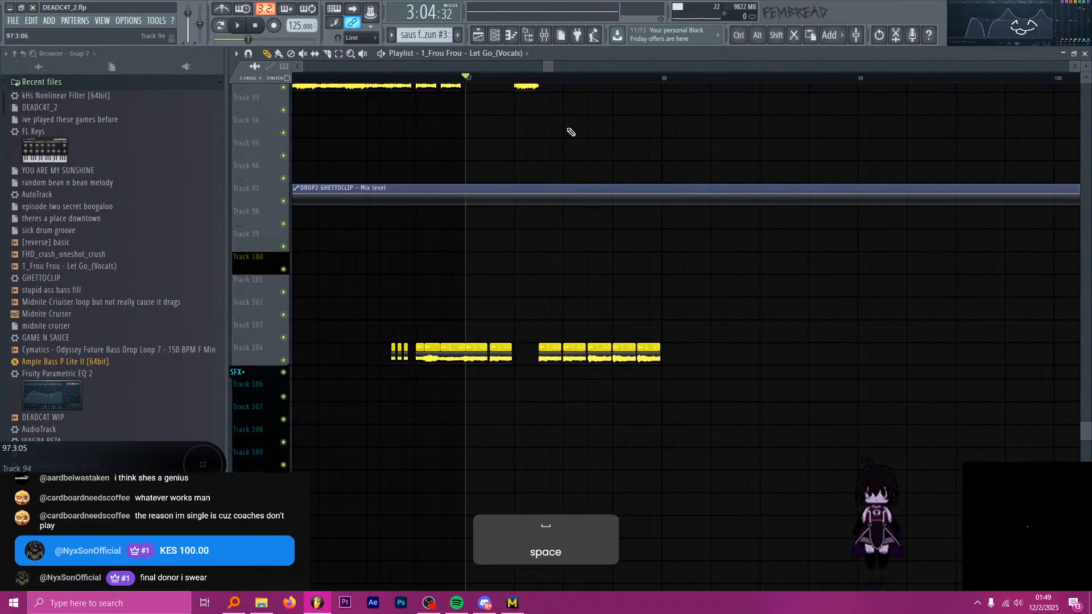
{"action": "left_click", "coordinate": [545, 36]}
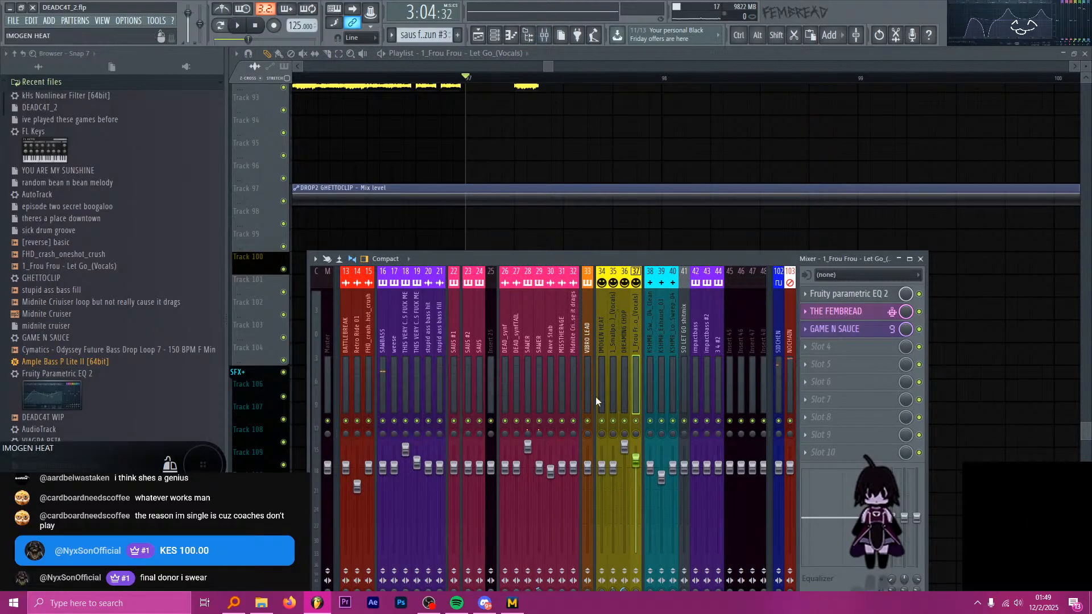
{"action": "key", "text": "space"}
Mute the saus for no rezun #3 clip on Track 71 and audition the vocal chops without it while watching the mixer.
{"action": "scroll", "coordinate": [561, 239], "scroll_direction": "up", "scroll_amount": 8}
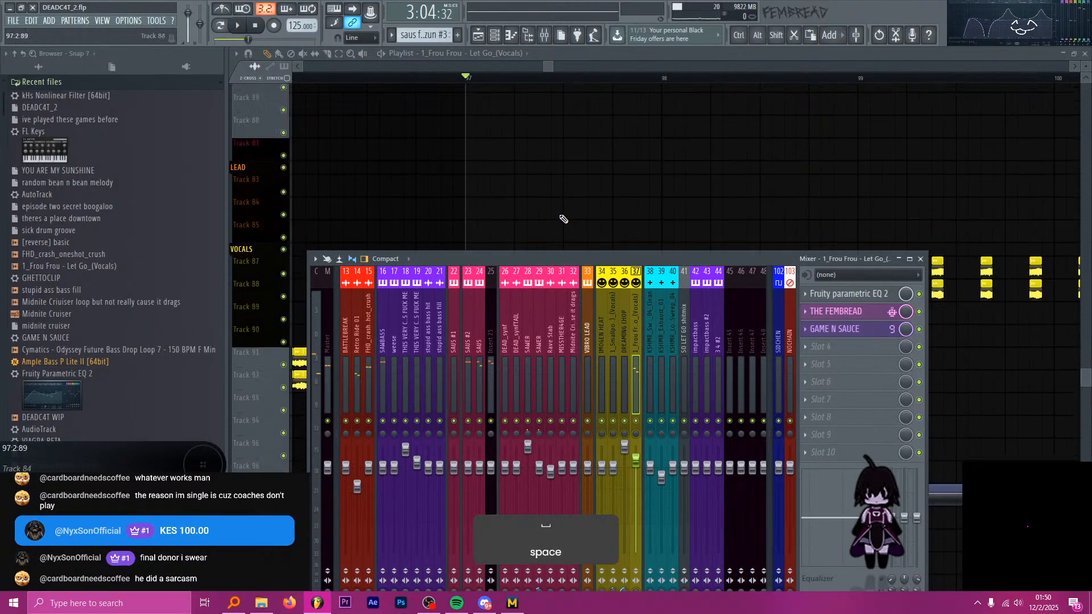
{"action": "key", "text": "t"}
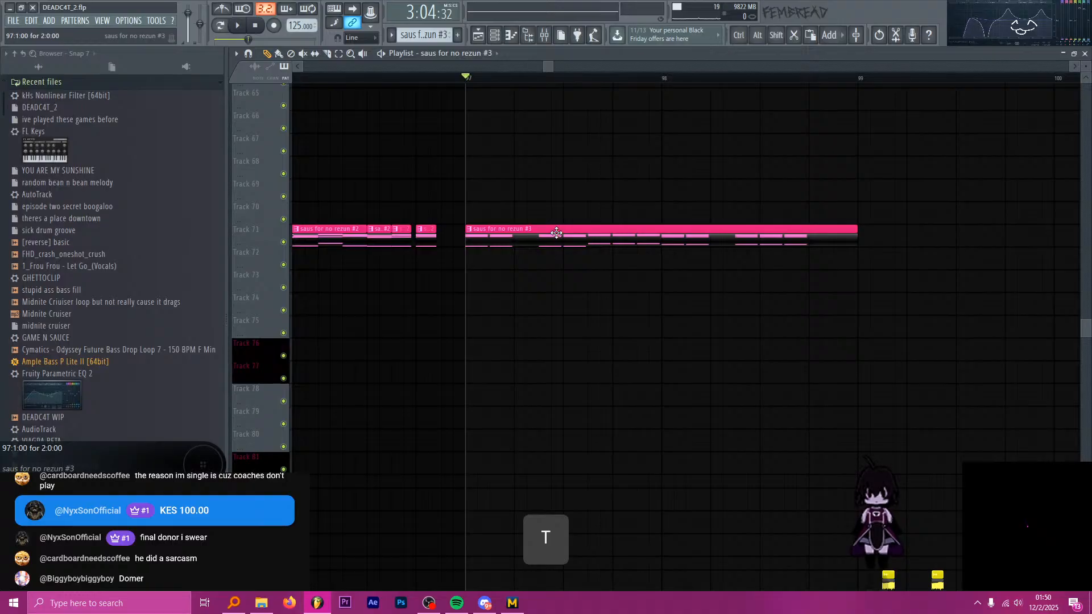
{"action": "key", "text": "space"}
{"action": "key", "text": "space"}
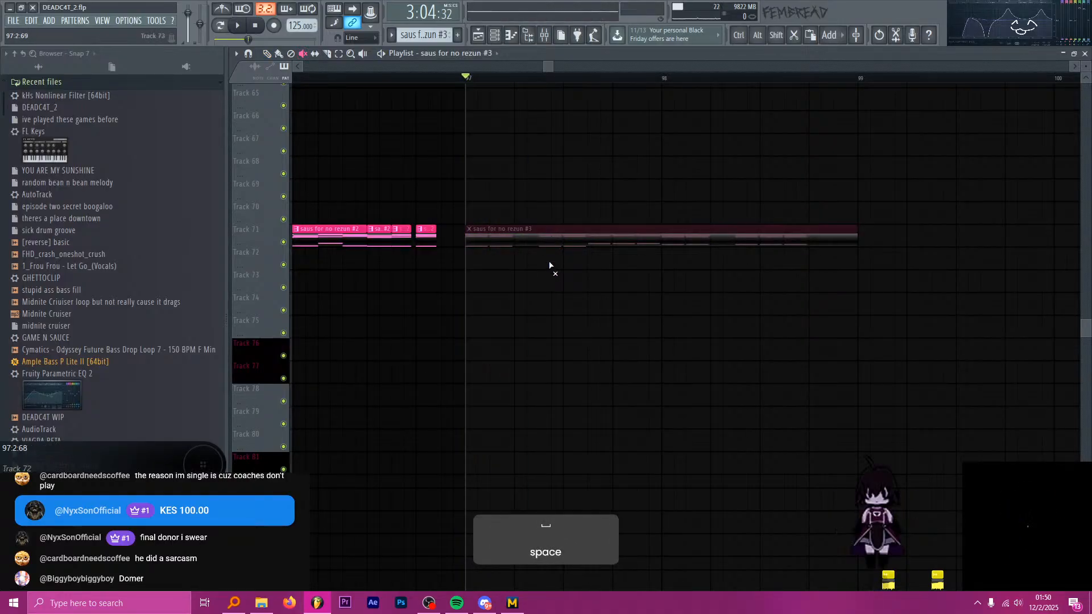
{"action": "scroll", "coordinate": [548, 297], "scroll_direction": "down", "scroll_amount": 3}
{"action": "scroll", "coordinate": [548, 297], "scroll_direction": "down", "scroll_amount": 5}
{"action": "left_click", "coordinate": [560, 37]}
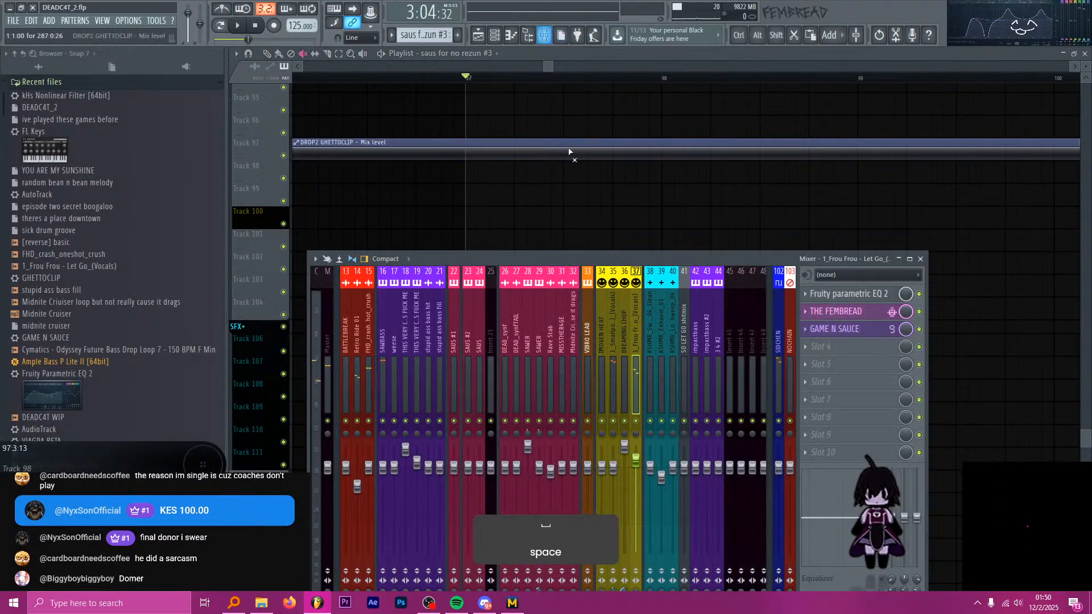
{"action": "key", "text": "space"}
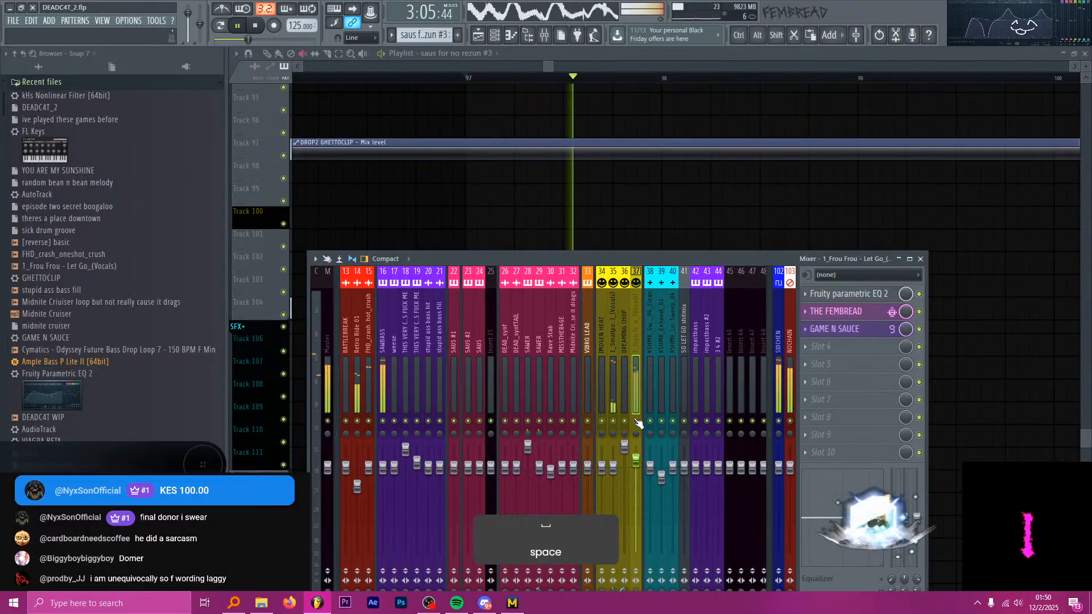
{"action": "key", "text": "space"}
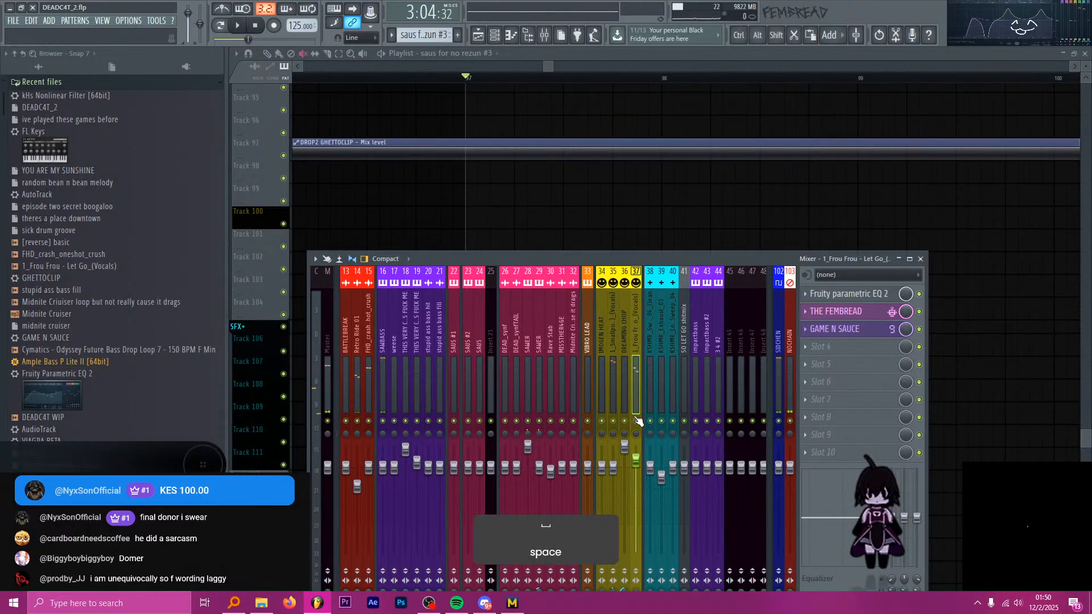
Save the project and return to the playlist.
{"action": "key", "text": "ctrl"}
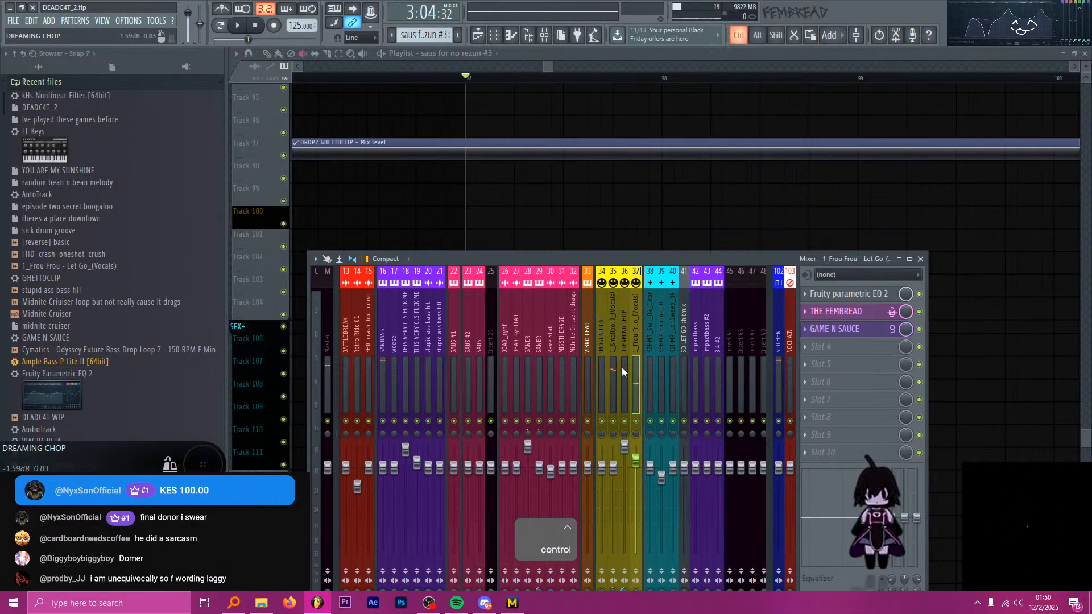
{"action": "key", "text": "ctrl+s"}
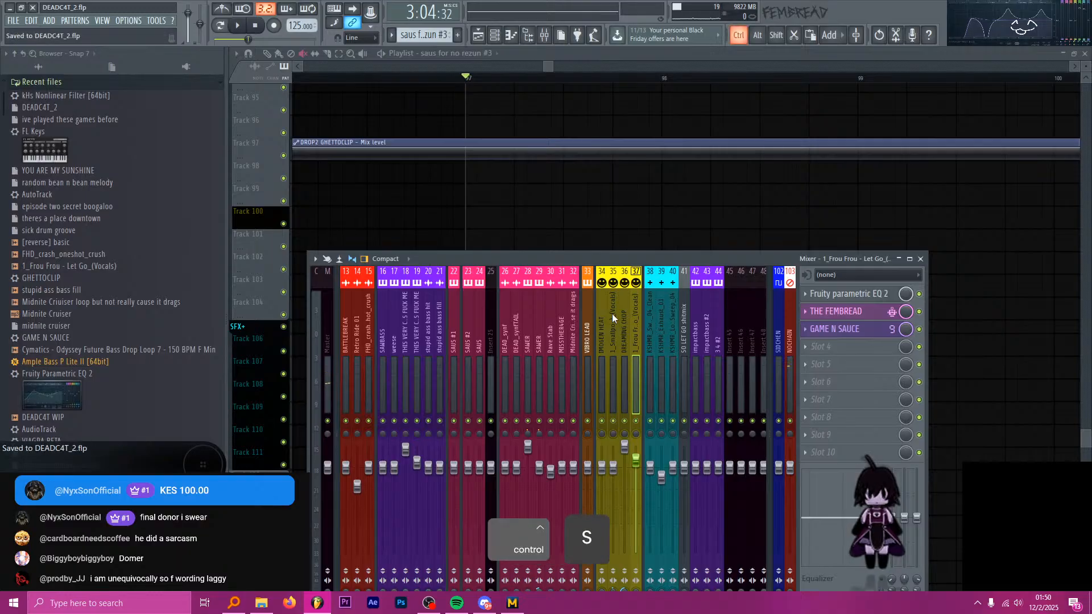
{"action": "key", "text": "alt+Tab"}
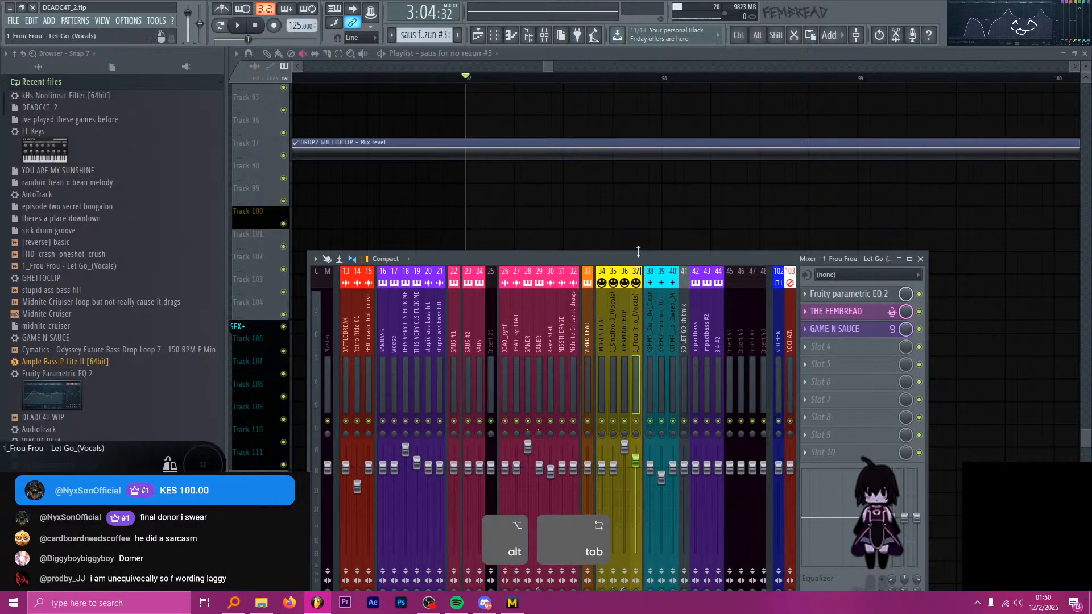
{"action": "left_click", "coordinate": [563, 113]}
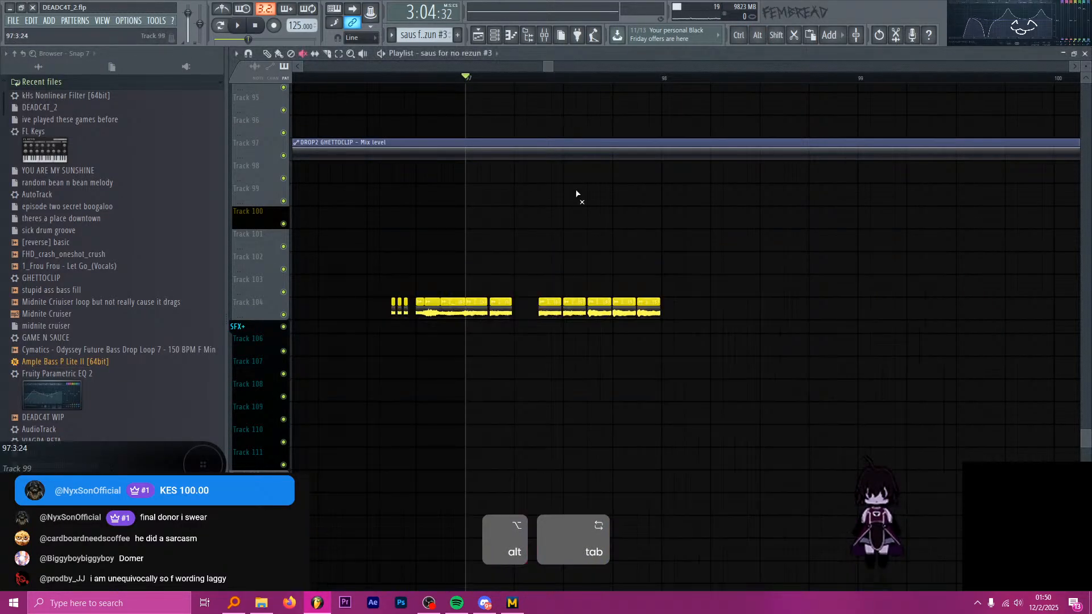
Unmute the saus for no rezun #3 clip on Track 71 and audition the drop from bar 97 while checking the mixer levels.
{"action": "scroll", "coordinate": [578, 195], "scroll_direction": "up", "scroll_amount": 10}
{"action": "key", "text": "space"}
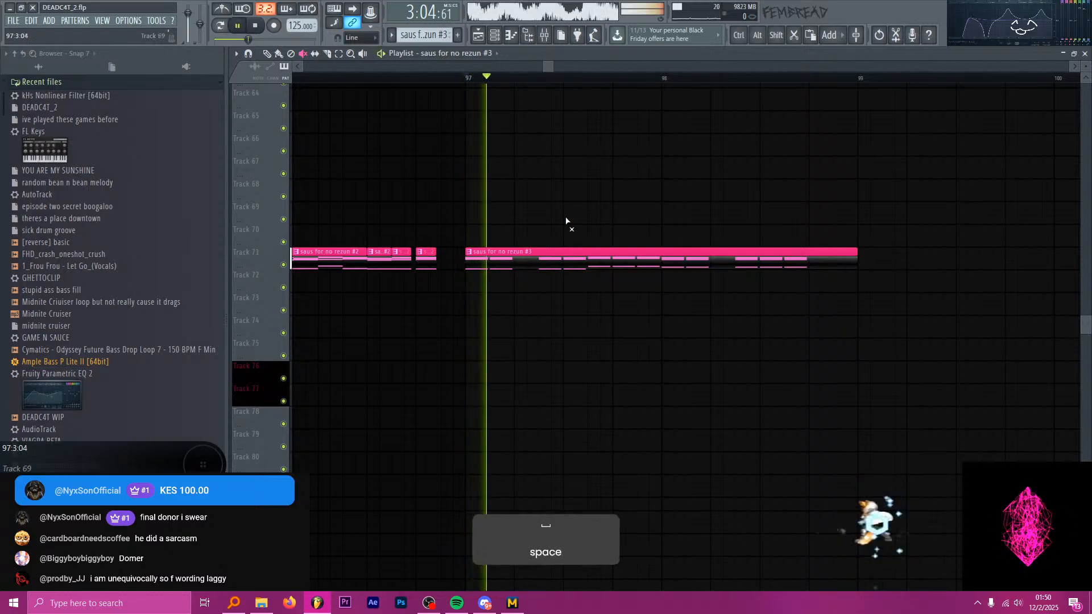
{"action": "left_click", "coordinate": [544, 34]}
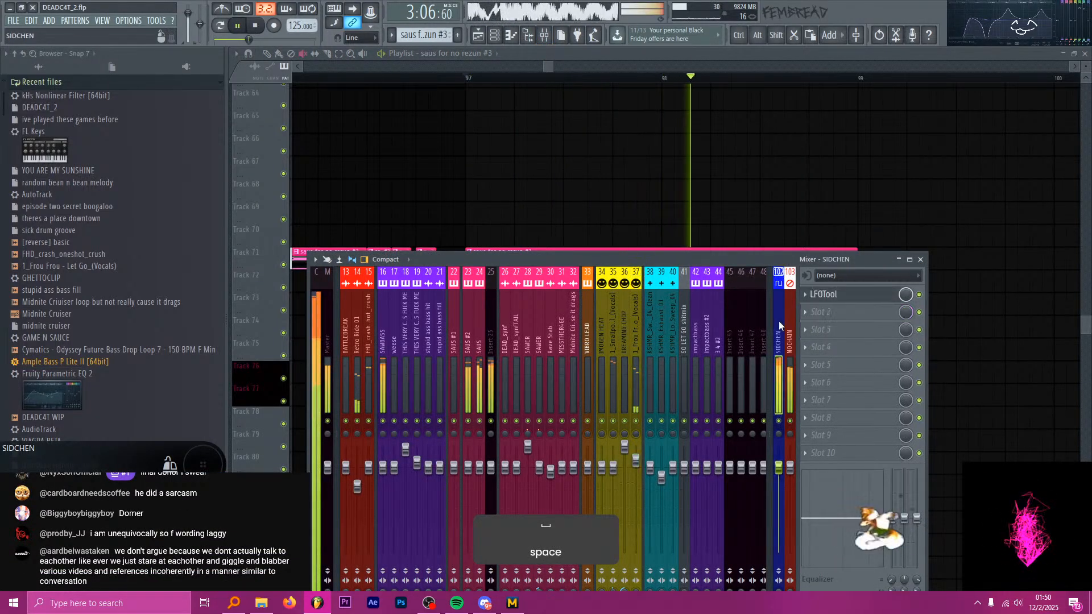
{"action": "left_click", "coordinate": [575, 51]}
{"action": "key", "text": "space"}
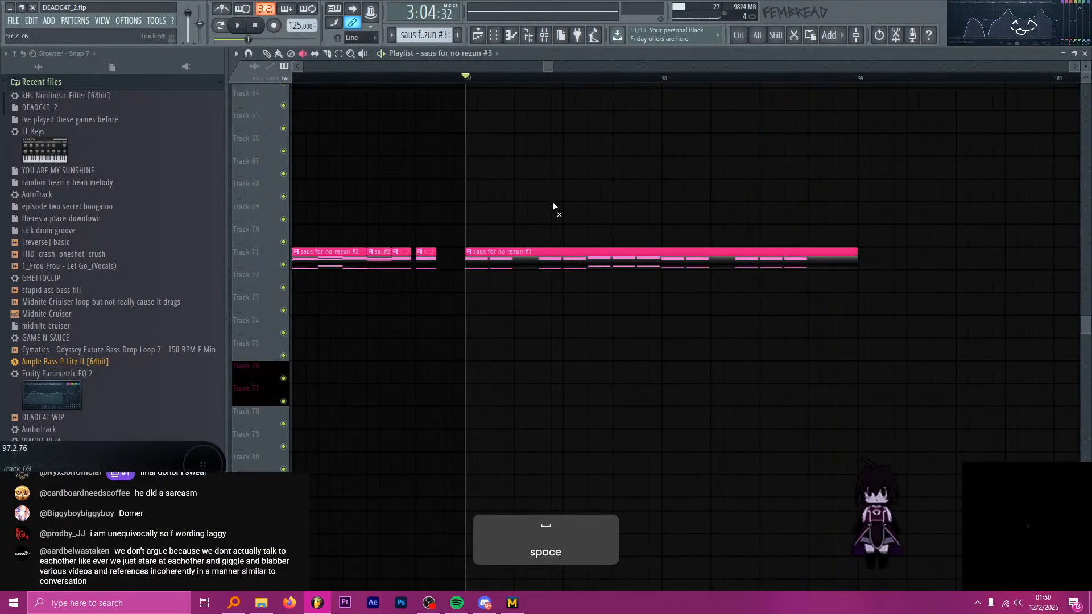
Examine the vocal tracks around bar 97 and audition the Track 104 chops with the saus chords.
{"action": "scroll", "coordinate": [402, 212], "scroll_direction": "down", "scroll_amount": 5, "text": "ctrl"}
{"action": "scroll", "coordinate": [519, 259], "scroll_direction": "down", "scroll_amount": 5}
{"action": "scroll", "coordinate": [542, 263], "scroll_direction": "down", "scroll_amount": 7}
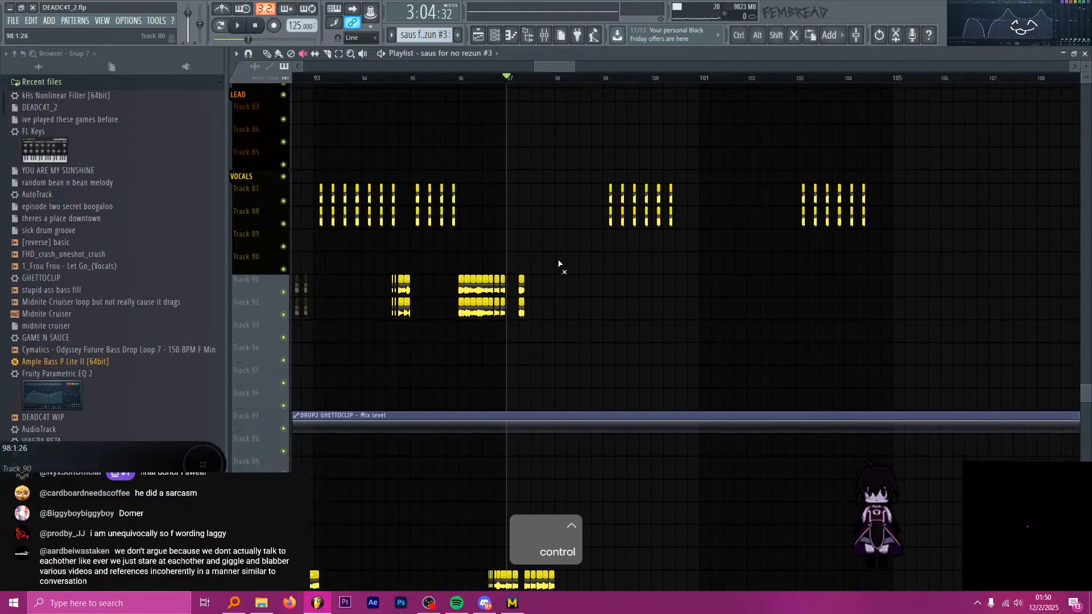
{"action": "scroll", "coordinate": [576, 251], "scroll_direction": "down", "scroll_amount": 2}
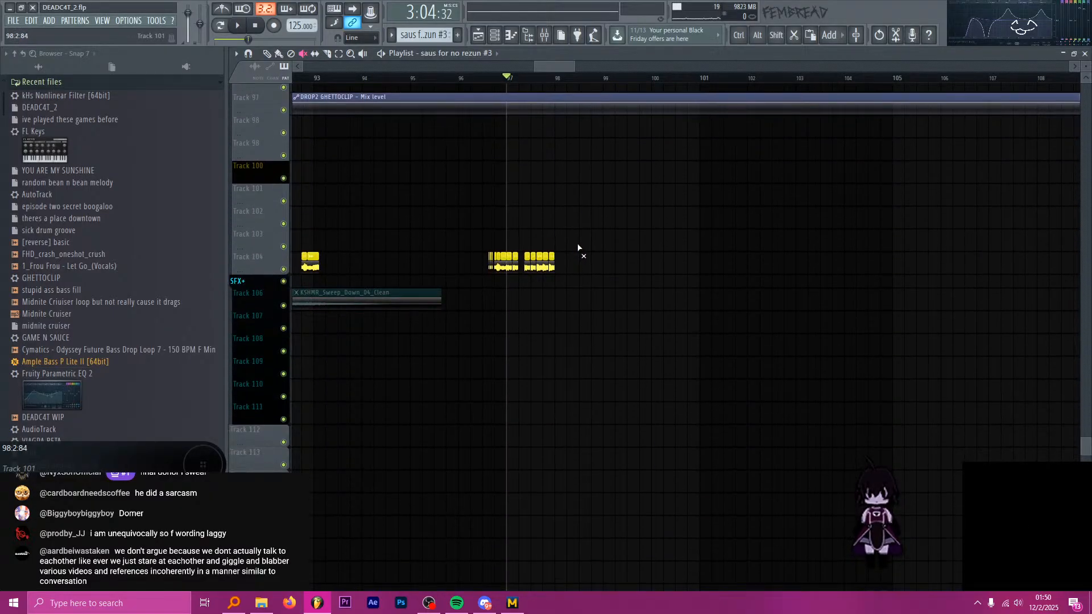
{"action": "scroll", "coordinate": [512, 289], "scroll_direction": "up", "scroll_amount": 6, "text": "ctrl"}
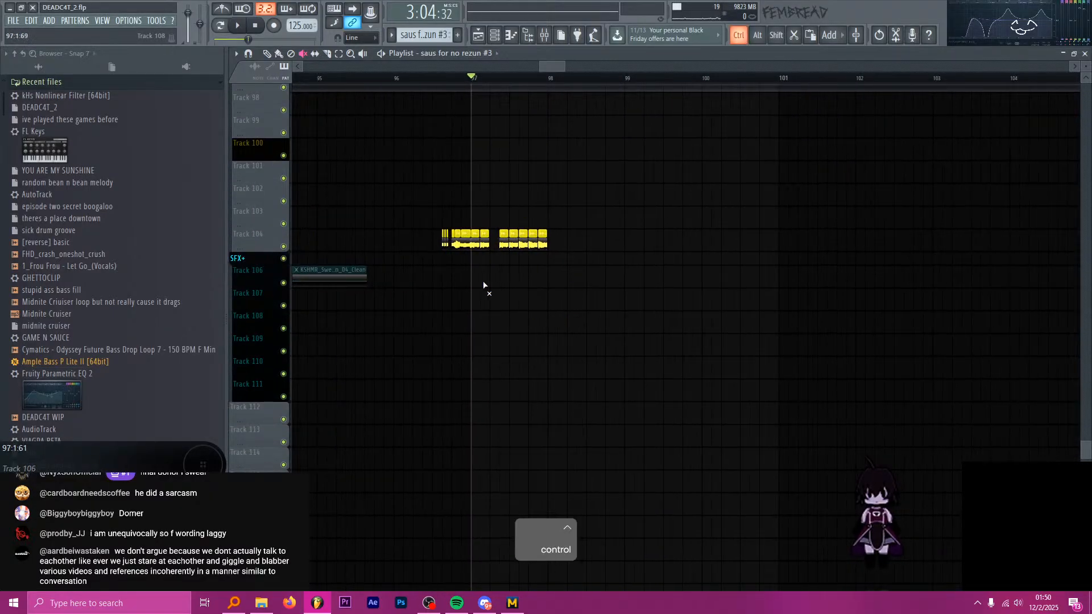
{"action": "key", "text": "p"}
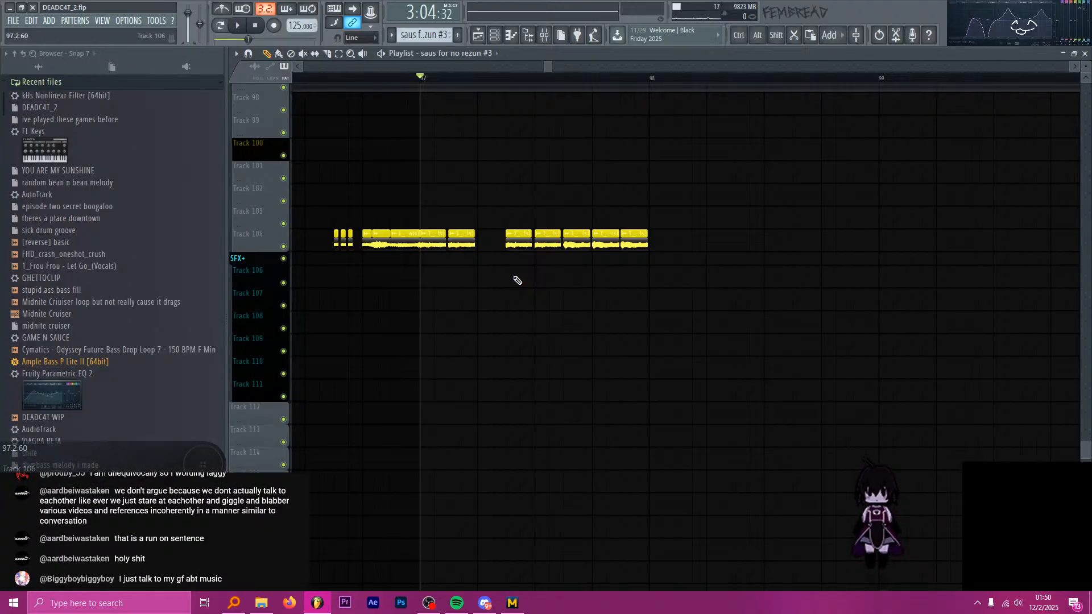
{"action": "key", "text": "space"}
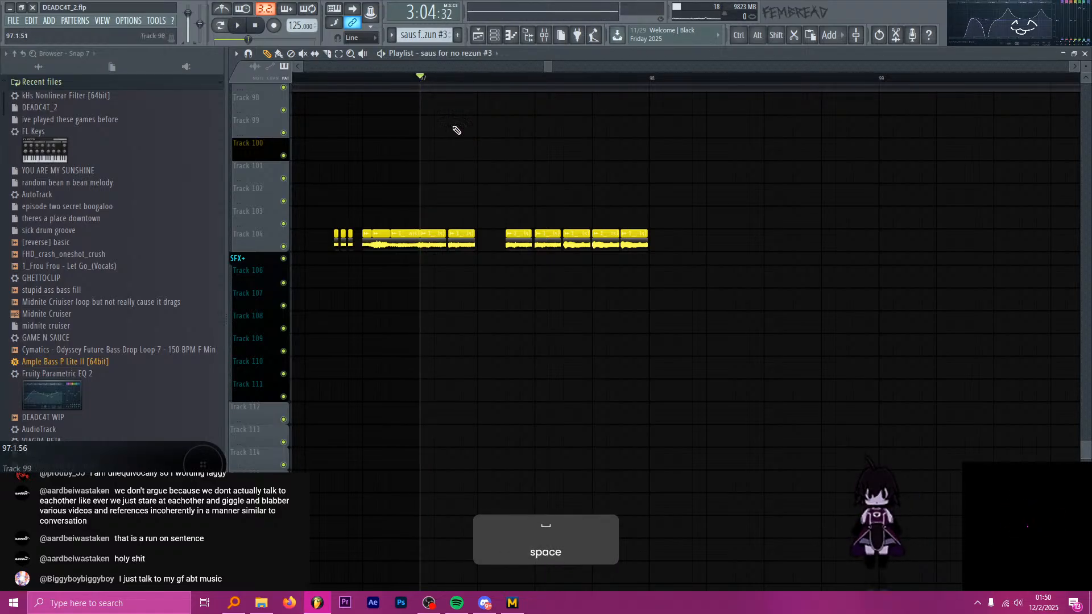
{"action": "scroll", "coordinate": [500, 162], "scroll_direction": "up", "scroll_amount": 1}
{"action": "scroll", "coordinate": [537, 190], "scroll_direction": "down", "scroll_amount": 3}
{"action": "scroll", "coordinate": [554, 261], "scroll_direction": "down", "scroll_amount": 2}
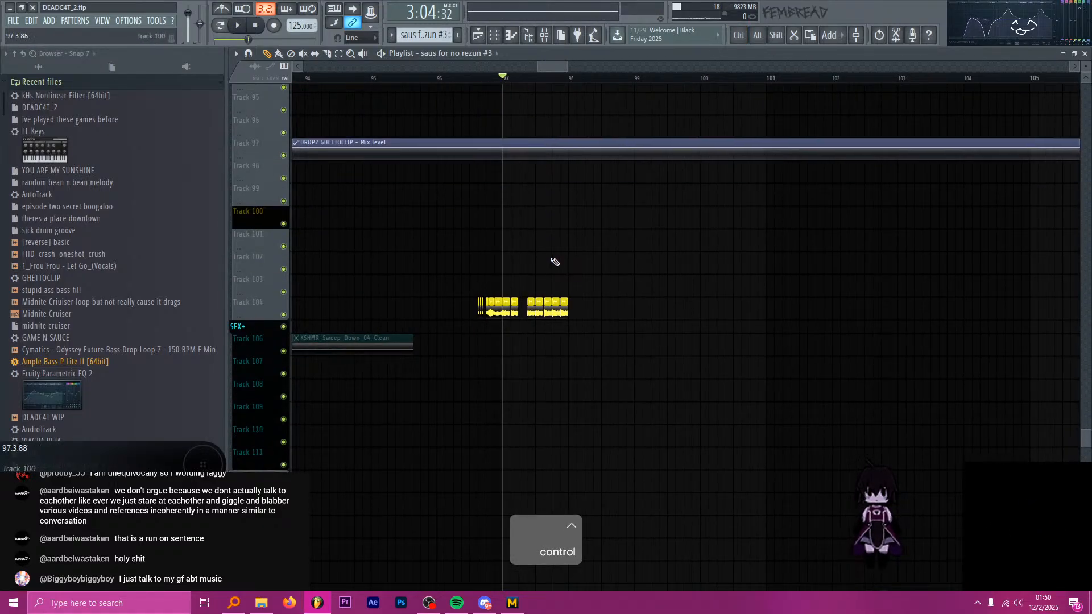
Audition the Frou Frou vocal chops on Track 104 around bar 97.
{"action": "scroll", "coordinate": [551, 259], "scroll_direction": "up", "scroll_amount": 4}
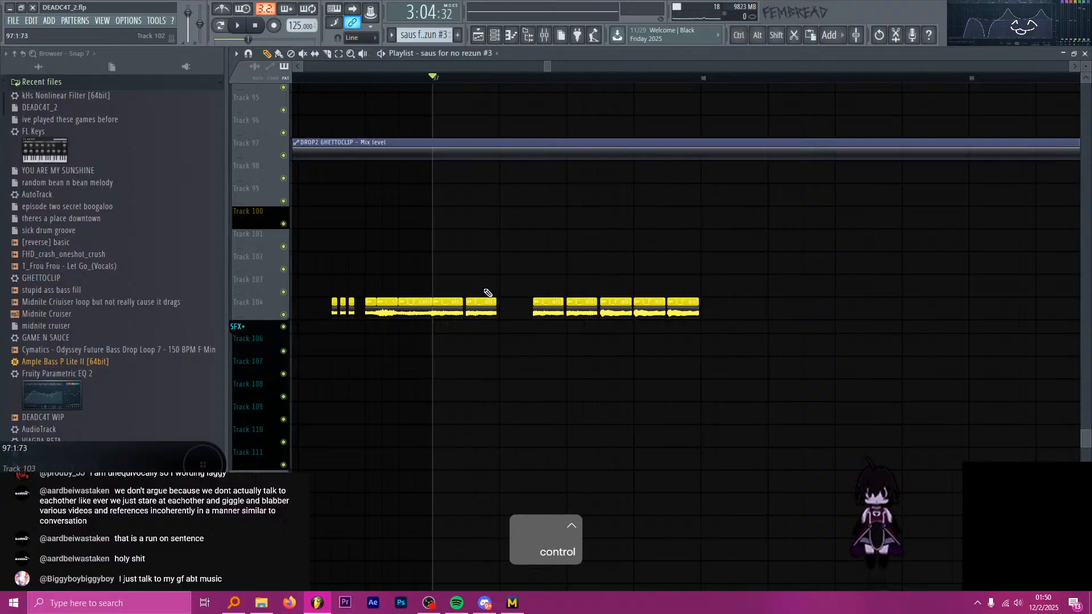
{"action": "key", "text": "space"}
{"action": "key", "text": "space"}
{"action": "scroll", "coordinate": [467, 286], "scroll_direction": "up", "scroll_amount": 6}
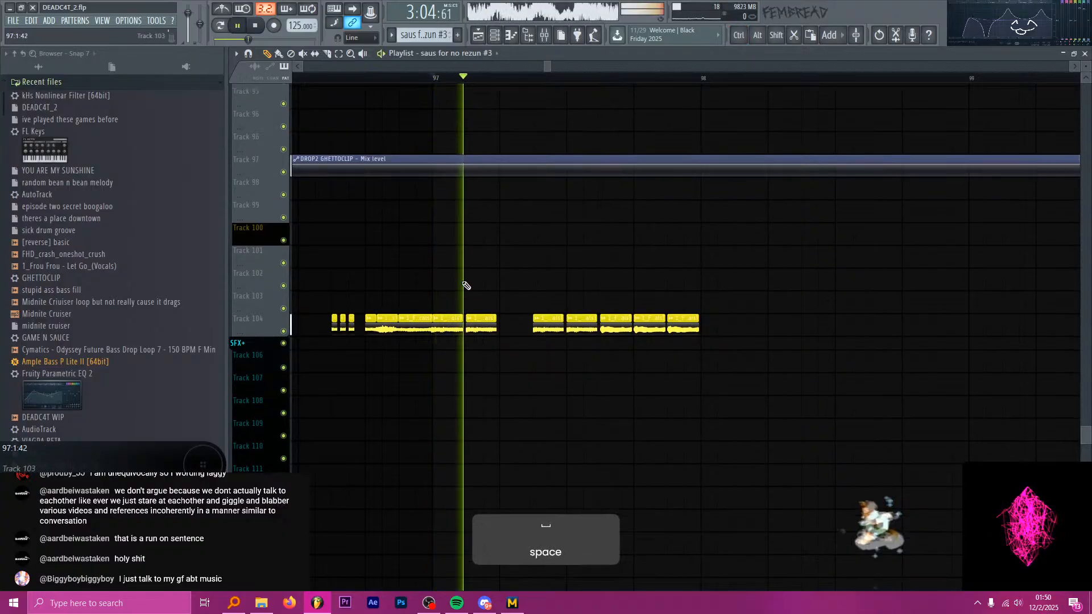
{"action": "key", "text": "space"}
{"action": "scroll", "coordinate": [481, 250], "scroll_direction": "up", "scroll_amount": 2}
Slip the audio inside the first Smallpools vocal chop pair after bar 97 on Tracks 91 and 92, auditioning it repeatedly.
{"action": "left_click_drag", "start_coordinate": [529, 198], "coordinate": [493, 149]}
{"action": "mouse_move", "coordinate": [567, 195]}
{"action": "left_mouse_down"}
{"action": "mouse_move", "coordinate": [538, 148]}
{"action": "mouse_move", "coordinate": [477, 148]}
{"action": "left_mouse_up"}
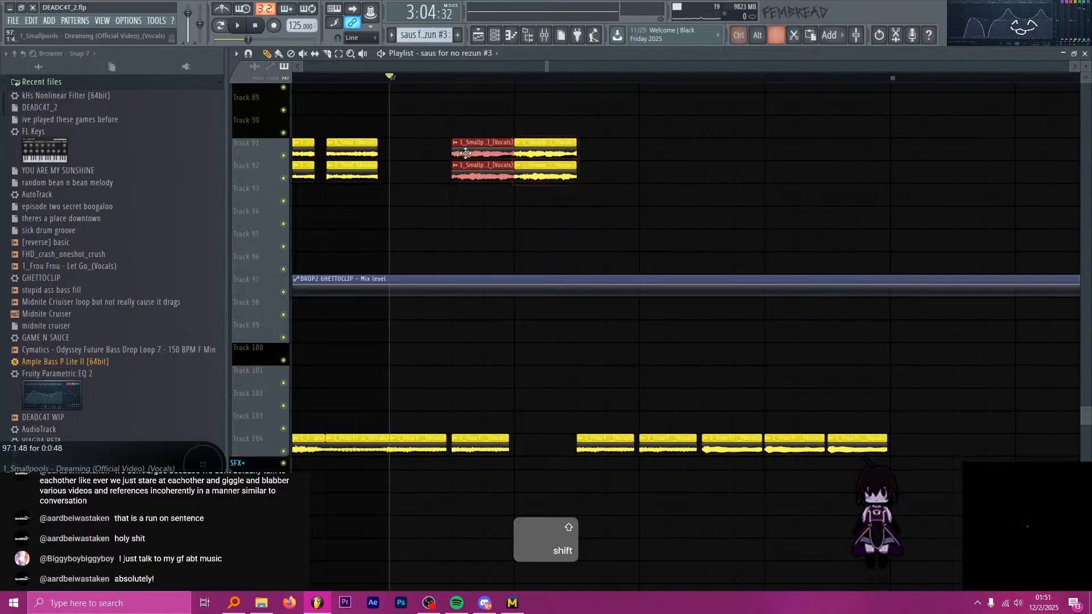
{"action": "key", "text": "s"}
{"action": "key", "text": "space"}
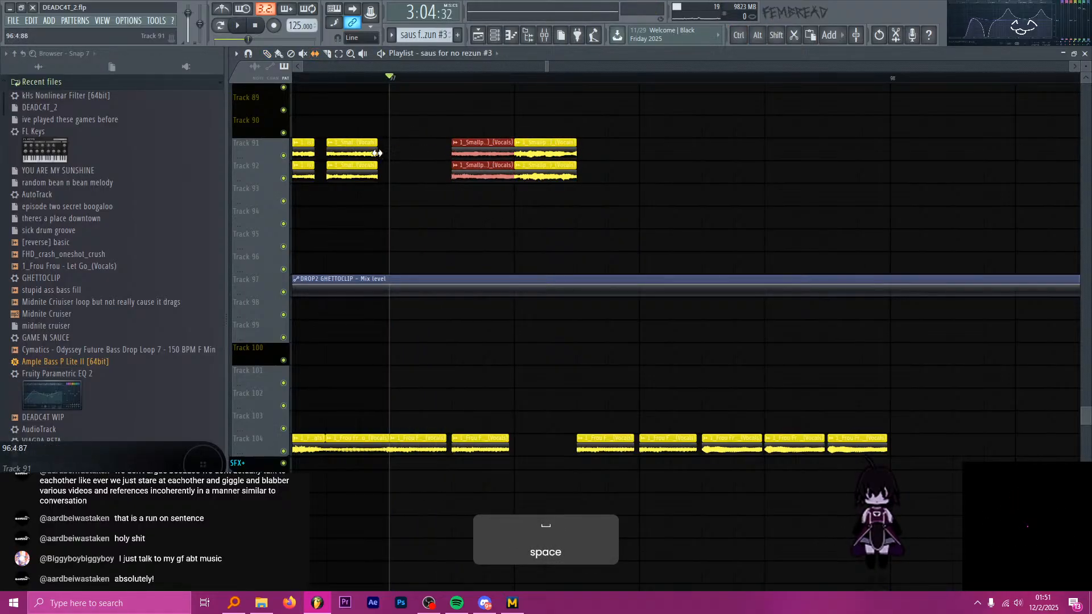
{"action": "key", "text": "space"}
{"action": "key", "text": "space"}
{"action": "key", "text": "space"}
{"action": "key", "text": "space"}
{"action": "left_click_drag", "start_coordinate": [486, 156], "coordinate": [467, 157]}
{"action": "key", "text": "space"}
{"action": "key", "text": "space"}
{"action": "key", "text": "space"}
{"action": "key", "text": "space"}
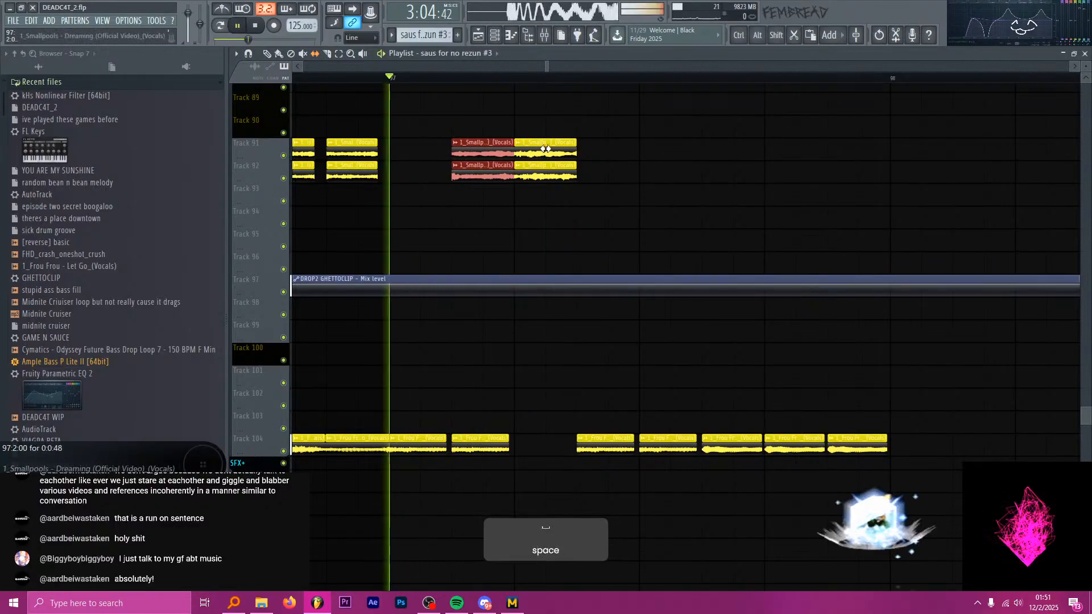
{"action": "key", "text": "space"}
{"action": "key", "text": "space"}
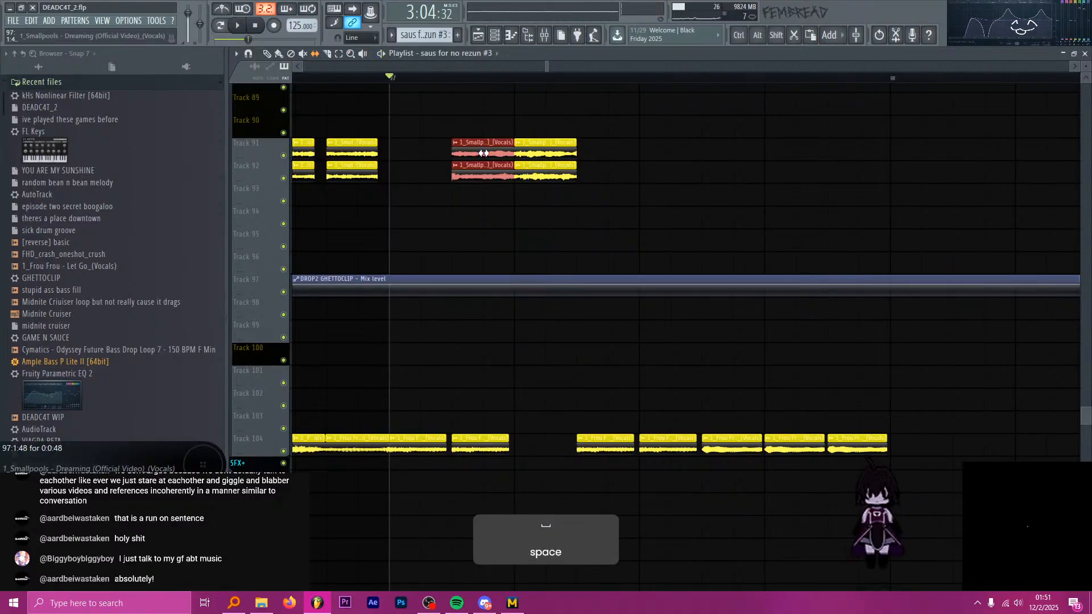
{"action": "key", "text": "space"}
Select only the second Smallpools vocal chop pair on Tracks 91 and 92 and compare its placement with the Track 104 chops.
{"action": "left_click", "coordinate": [482, 118], "text": "ctrl"}
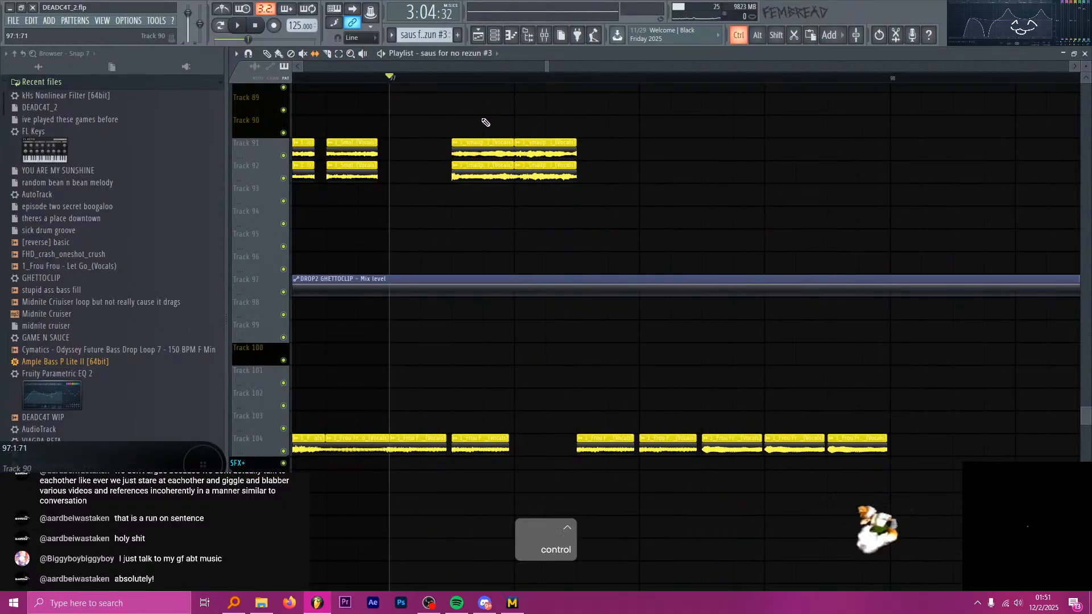
{"action": "left_click_drag", "start_coordinate": [621, 221], "coordinate": [554, 151]}
{"action": "scroll", "coordinate": [531, 193], "scroll_direction": "down", "scroll_amount": 3}
{"action": "scroll", "coordinate": [586, 199], "scroll_direction": "up", "scroll_amount": 3}
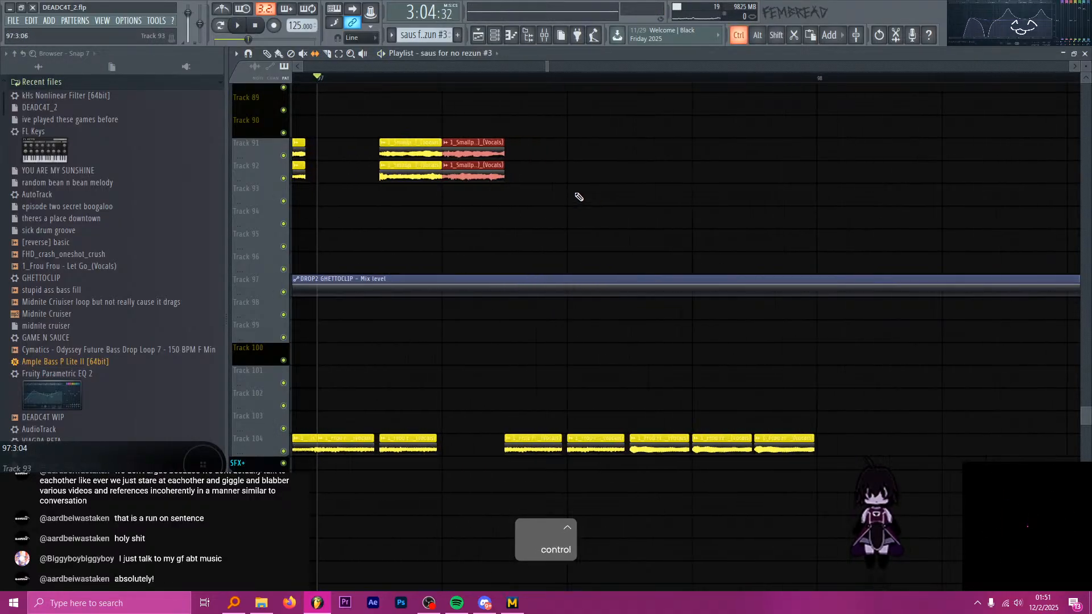
{"action": "scroll", "coordinate": [552, 215], "scroll_direction": "down", "scroll_amount": 2}
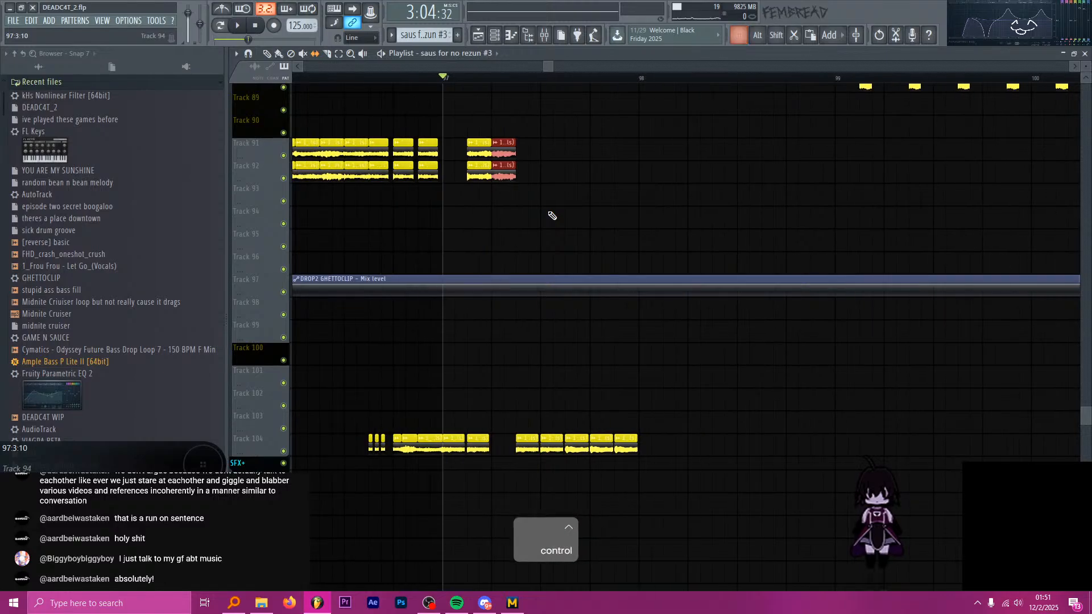
{"action": "scroll", "coordinate": [525, 208], "scroll_direction": "up", "scroll_amount": 3}
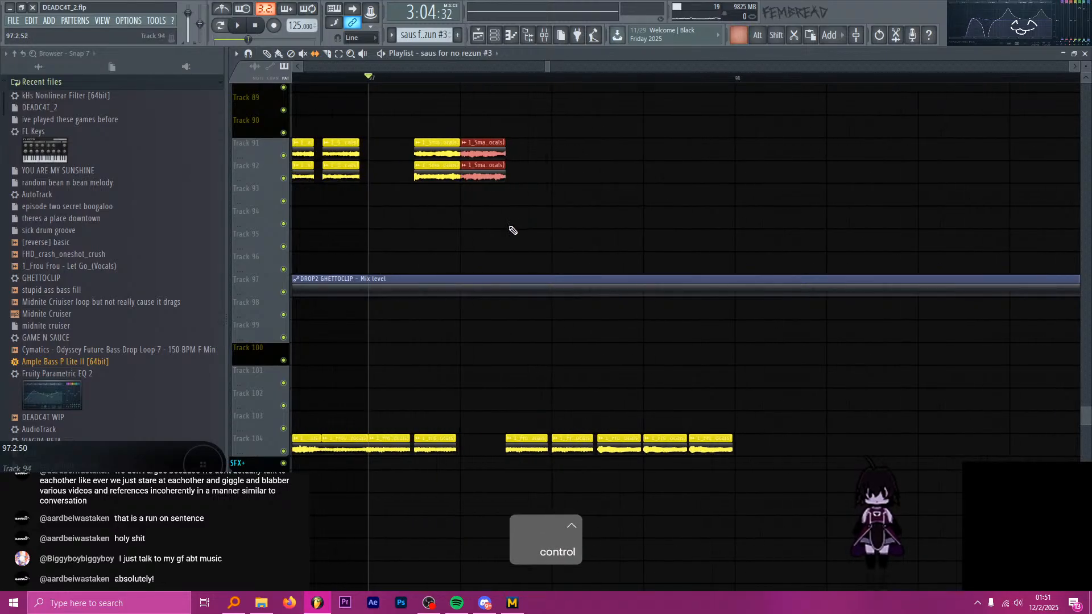
Audition the chops, select the Frou Frou vocals insert in the mixer to check its effects, and return to the playlist.
{"action": "key", "text": "space"}
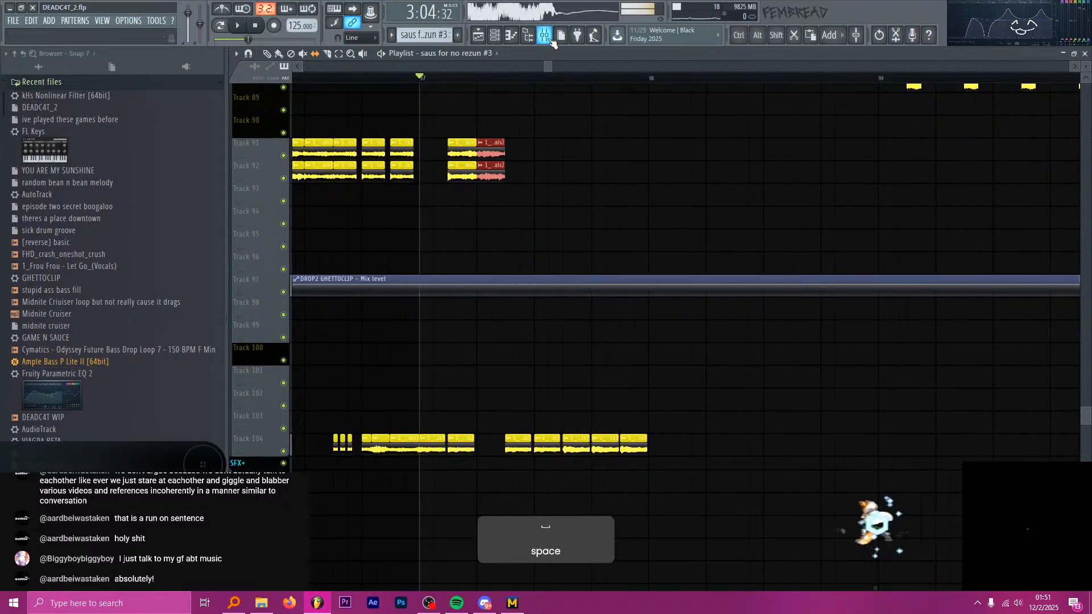
{"action": "left_click", "coordinate": [545, 36]}
{"action": "left_click", "coordinate": [632, 321]}
{"action": "key", "text": "space"}
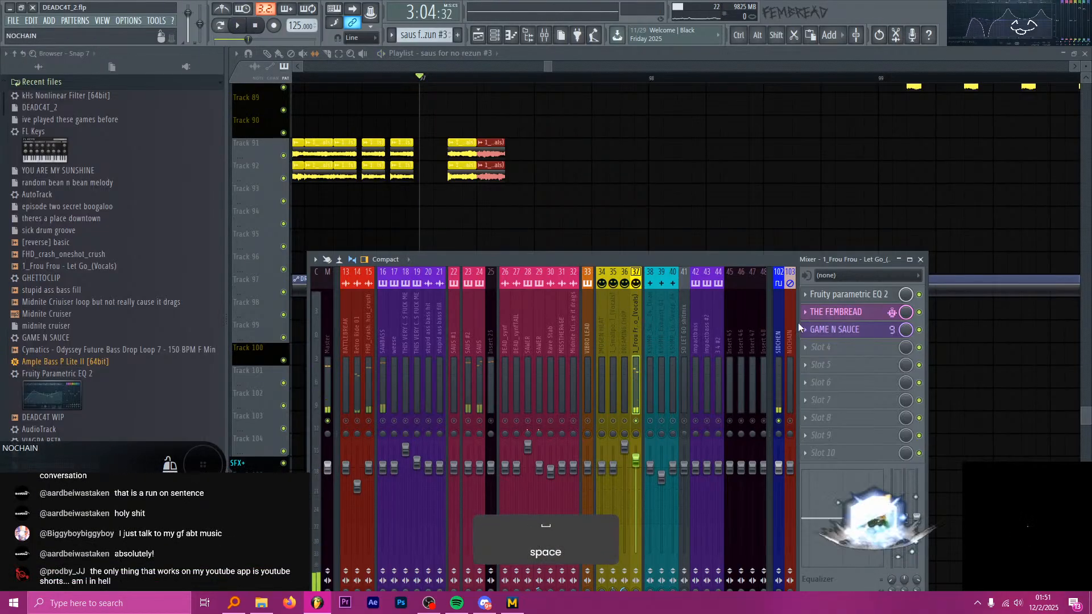
{"action": "left_click", "coordinate": [665, 55]}
Insert an empty playlist track below the Frou Frou chops on Track 104, above the SFX+ group.
{"action": "scroll", "coordinate": [711, 250], "scroll_direction": "down", "scroll_amount": 9}
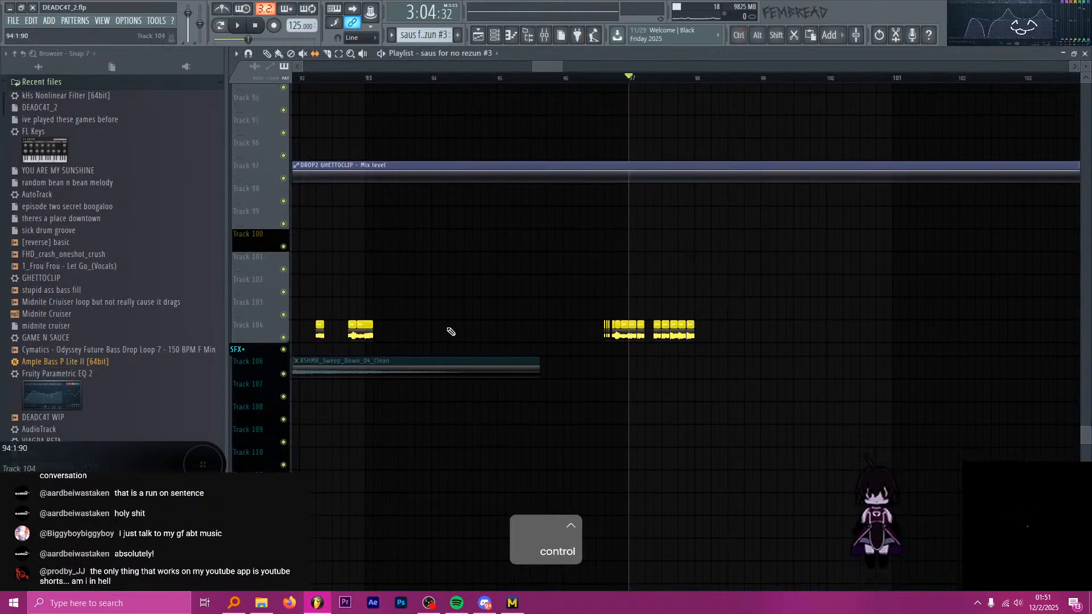
{"action": "right_click", "coordinate": [260, 335]}
{"action": "key", "text": "i"}
Set a playlist time selection from bar 96 to bar 99 around the vocal chops.
{"action": "scroll", "coordinate": [259, 335], "scroll_direction": "down", "scroll_amount": 1}
{"action": "scroll", "coordinate": [682, 329], "scroll_direction": "up", "scroll_amount": 3}
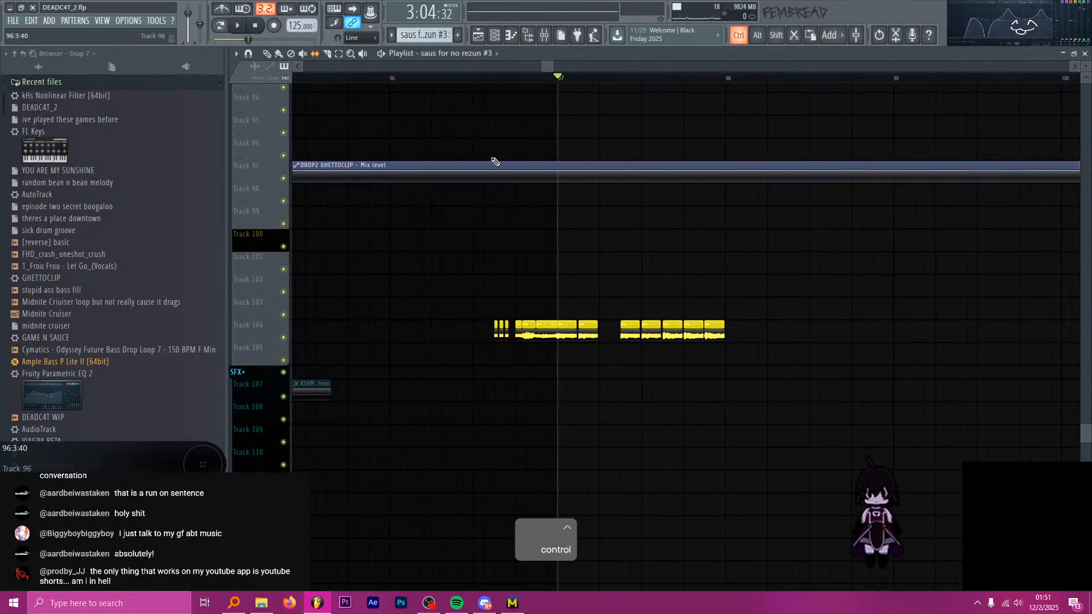
{"action": "scroll", "coordinate": [493, 137], "scroll_direction": "down", "scroll_amount": 1}
{"action": "scroll", "coordinate": [502, 82], "scroll_direction": "down", "scroll_amount": 1}
{"action": "left_click_drag", "start_coordinate": [442, 79], "coordinate": [694, 79]}
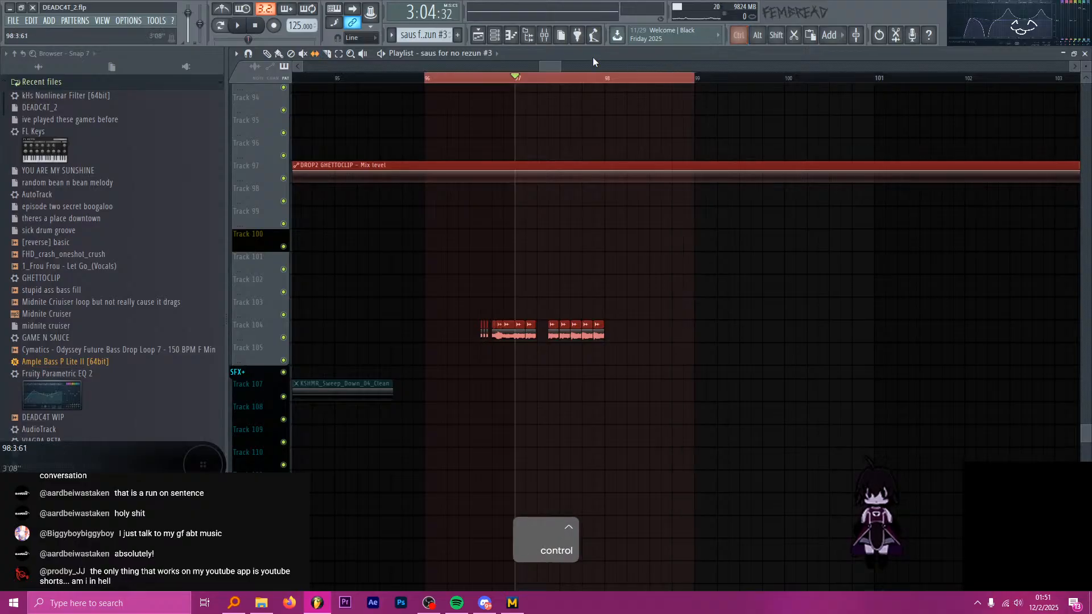
Load Patcher into effect slot 4 of the Frou Frou vocals mixer insert.
{"action": "left_click", "coordinate": [547, 36]}
{"action": "left_click", "coordinate": [819, 347]}
{"action": "mouse_move", "coordinate": [830, 357]}
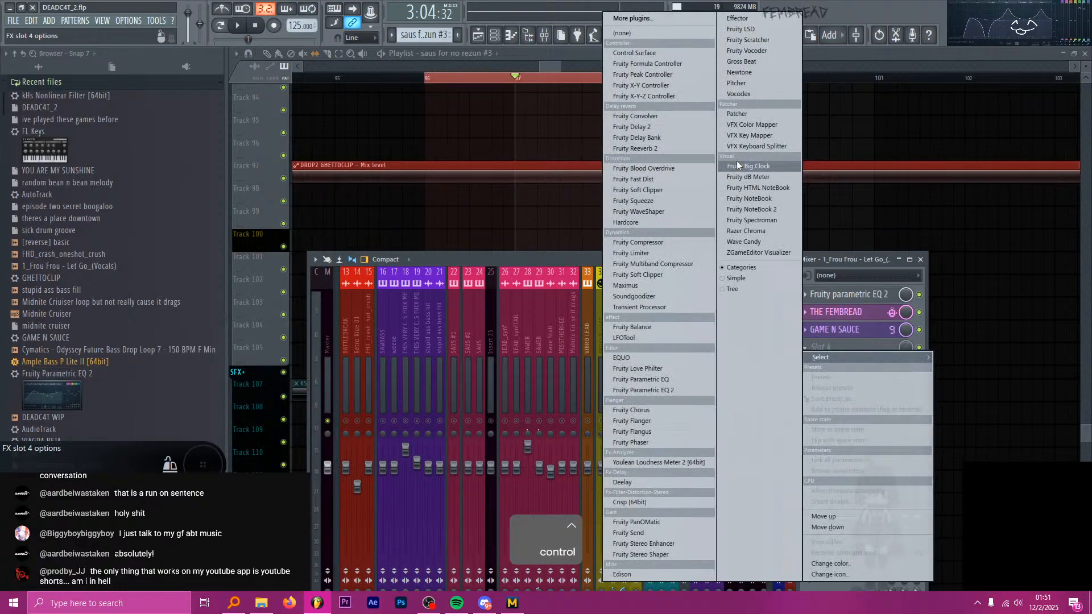
{"action": "left_click", "coordinate": [736, 115]}
Rename the Patcher in slot 4 as LEMME LIKE MIX THIS IN A TTHE SDGHDLGKJBH.
{"action": "left_click", "coordinate": [809, 350]}
{"action": "type", "text": "rLEMME LIKE"}
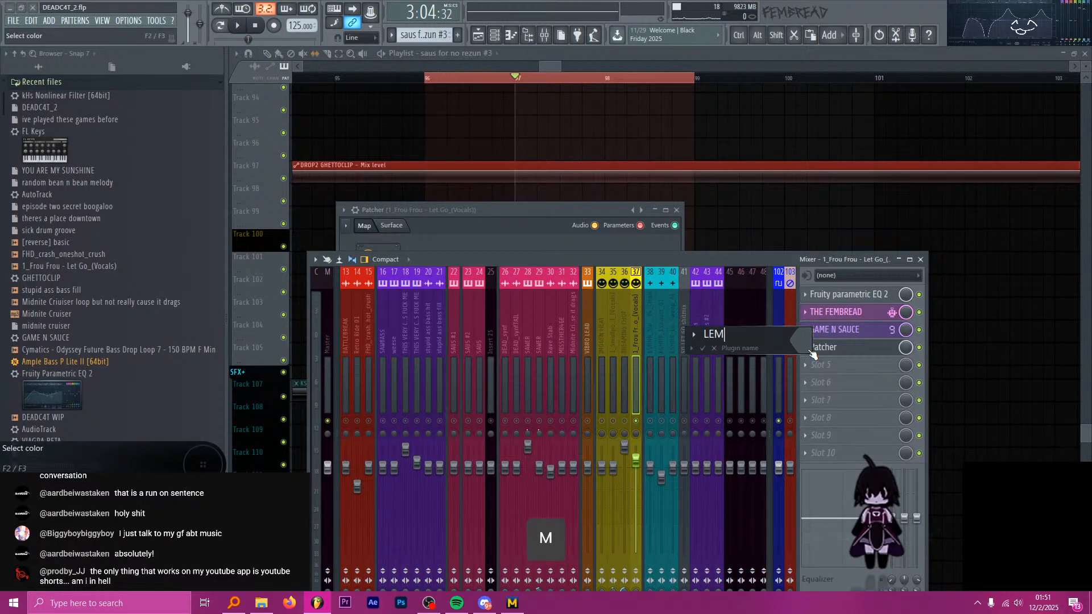
{"action": "type", "text": " MIS"}
{"action": "key", "text": "BackSpace"}
{"action": "type", "text": "X THIS"}
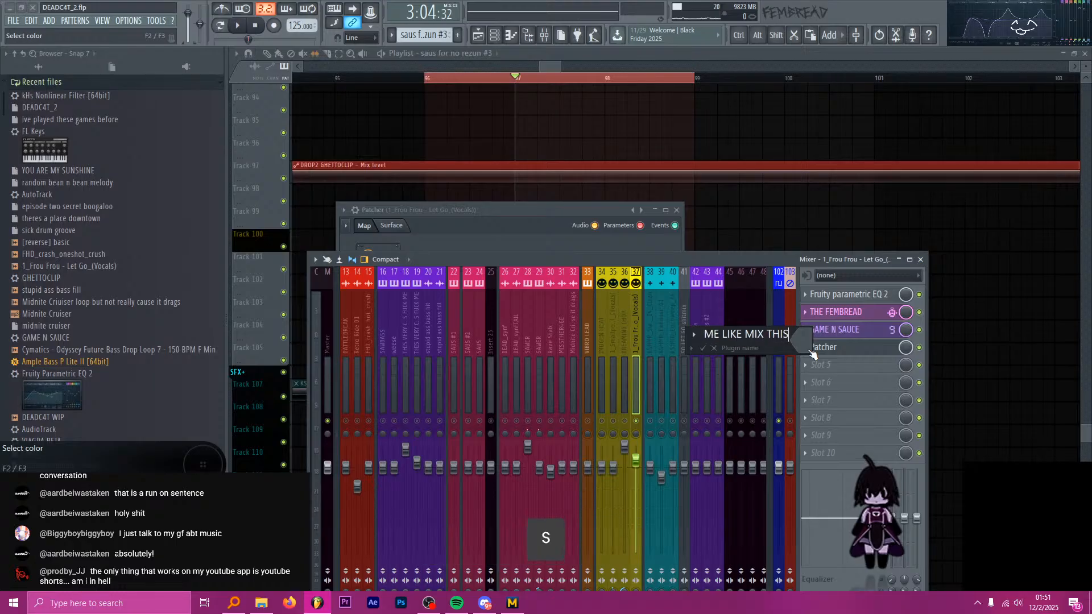
{"action": "type", "text": " IN A TTHE SDG"}
{"action": "key", "text": "Return"}
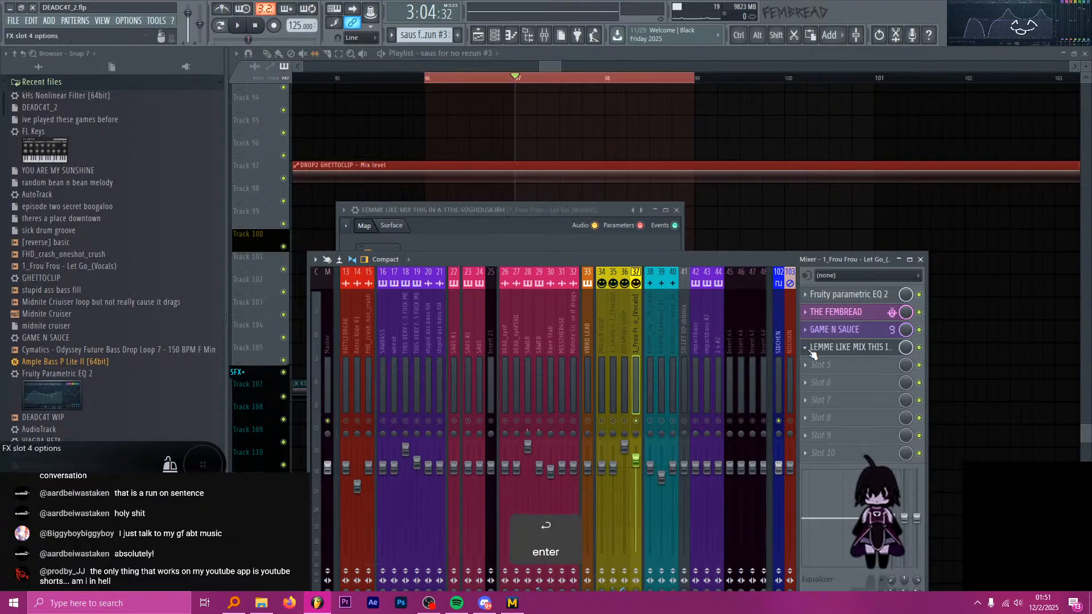
Open the renamed Patcher, search the browser for "ghett", and add the GHETTOCLIP limiter preset to its map.
{"action": "left_click", "coordinate": [838, 353]}
{"action": "left_click", "coordinate": [839, 348]}
{"action": "key", "text": "Caps_Lock"}
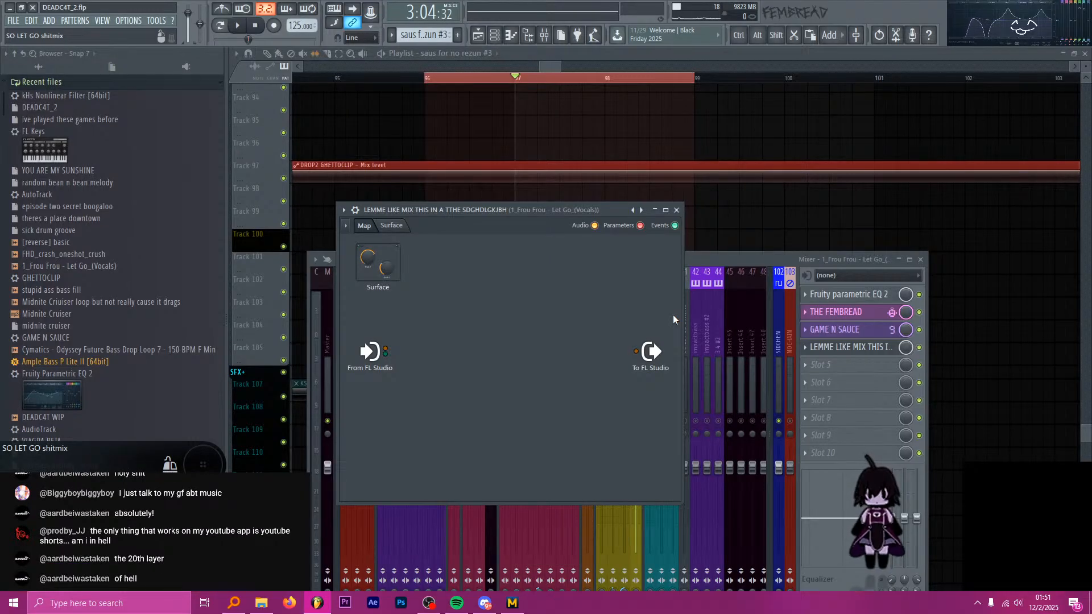
{"action": "key", "text": "alt+Tab"}
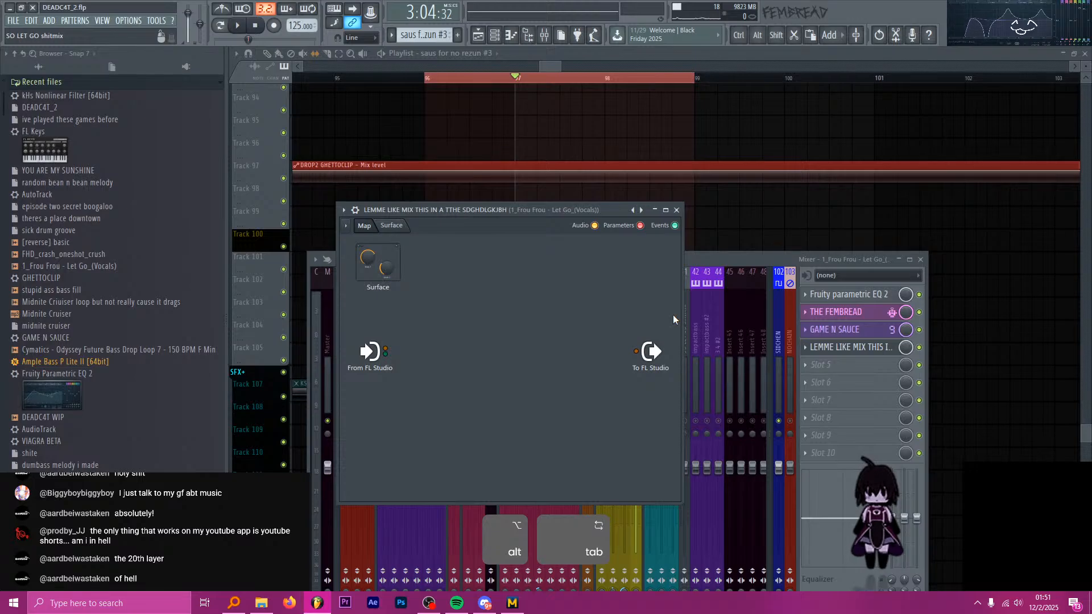
{"action": "left_click_drag", "start_coordinate": [561, 210], "coordinate": [595, 193]}
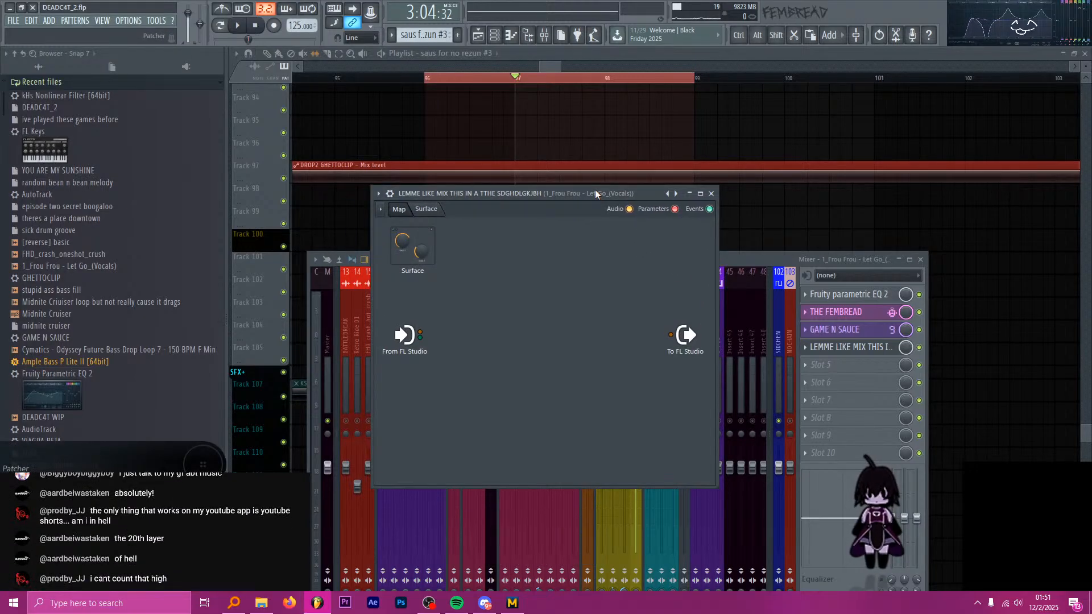
{"action": "key", "text": "ctrl+f"}
{"action": "type", "text": "ghett"}
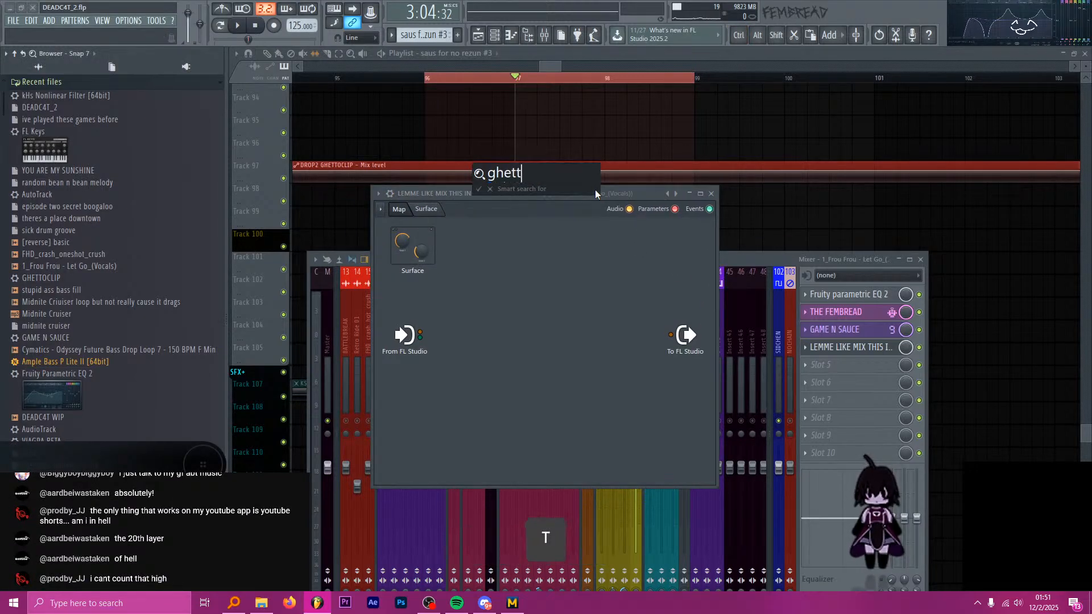
{"action": "key", "text": "Return"}
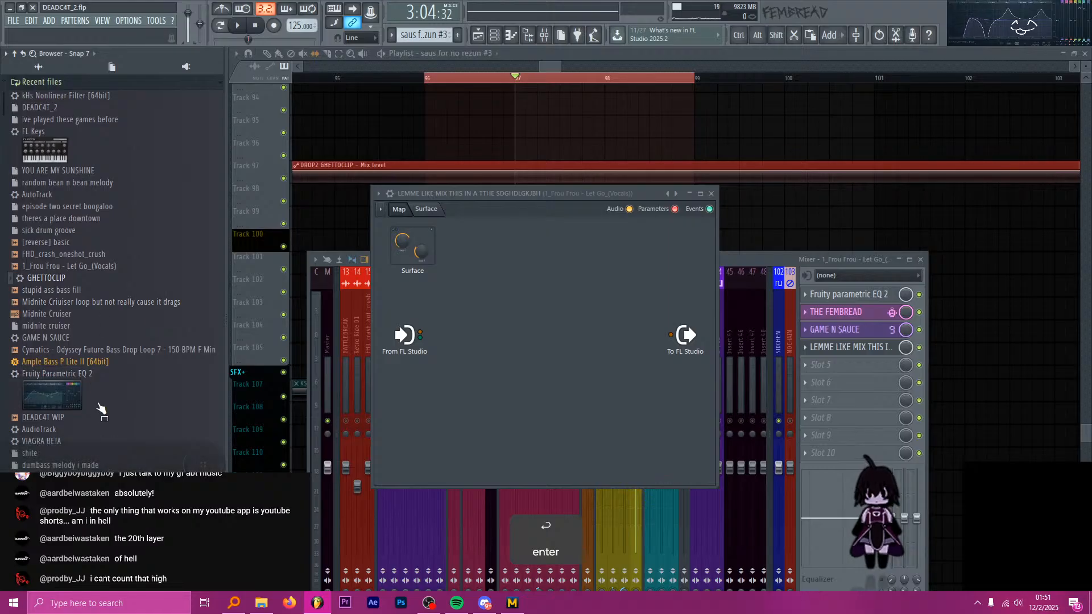
{"action": "left_click_drag", "start_coordinate": [46, 278], "coordinate": [479, 298]}
Search the browser for "quick 100" and add that Fruity Parametric EQ 2 preset to the Patcher map after the Limiter.
{"action": "key", "text": "ctrl+f"}
{"action": "type", "text": "eq 2"}
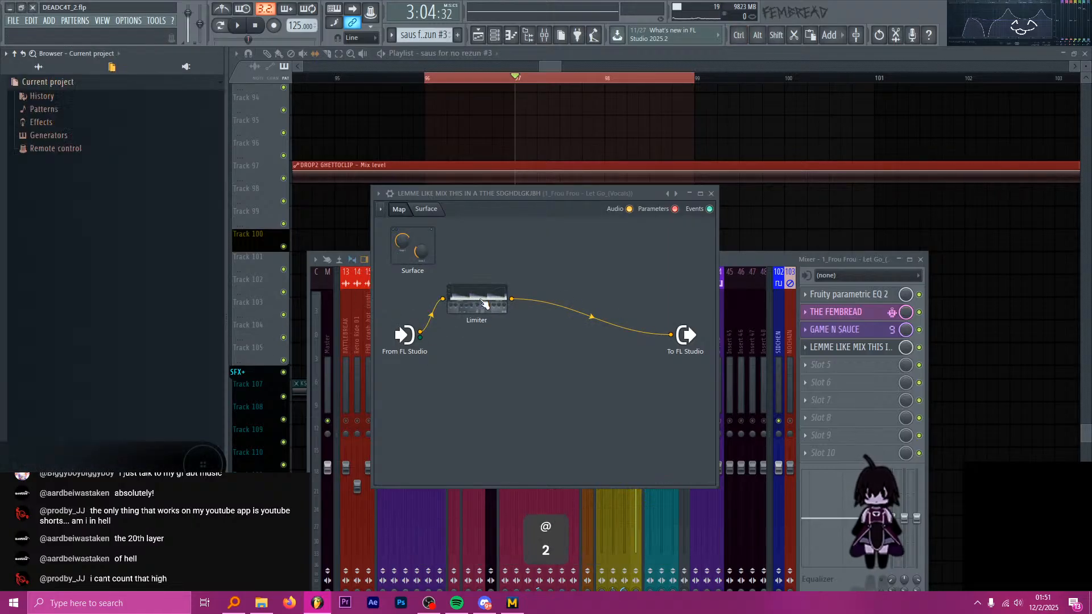
{"action": "key", "text": "ctrl+f"}
{"action": "type", "text": "qui"}
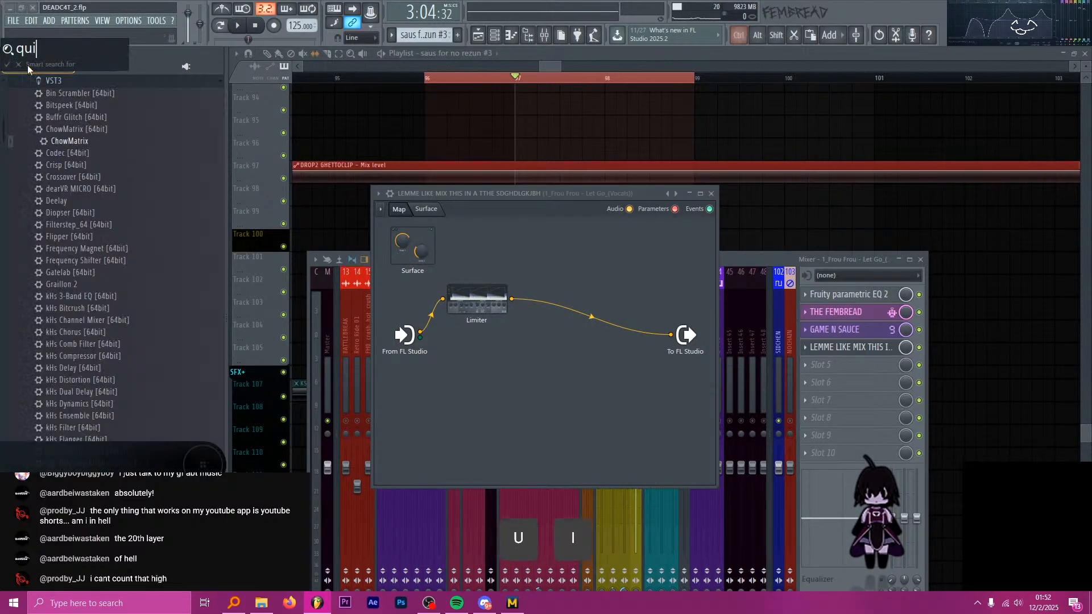
{"action": "key", "text": "ctrl+f"}
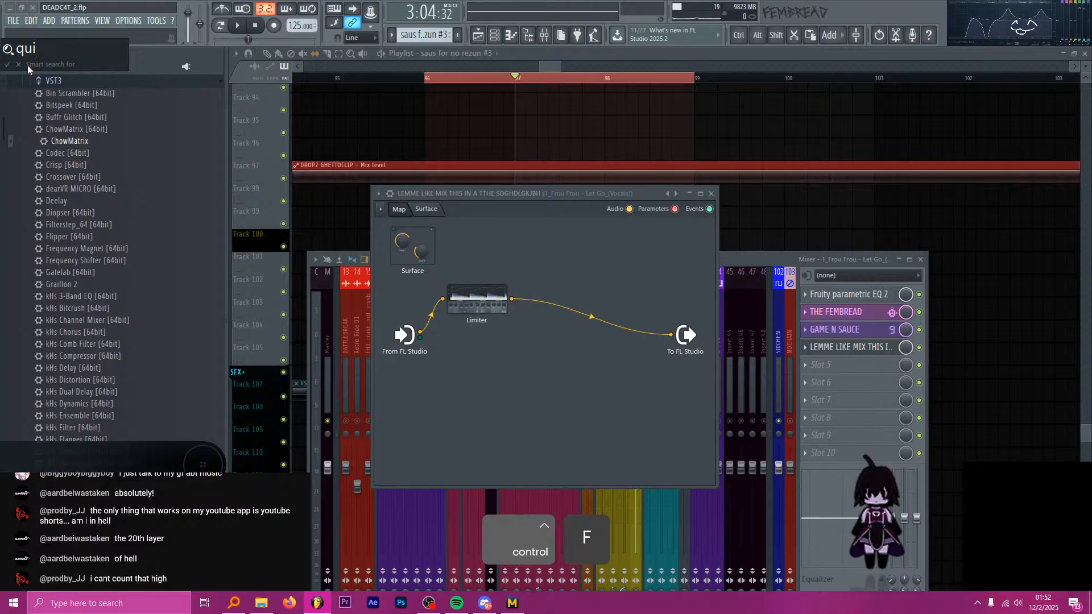
{"action": "type", "text": "ck 100"}
{"action": "key", "text": "Return"}
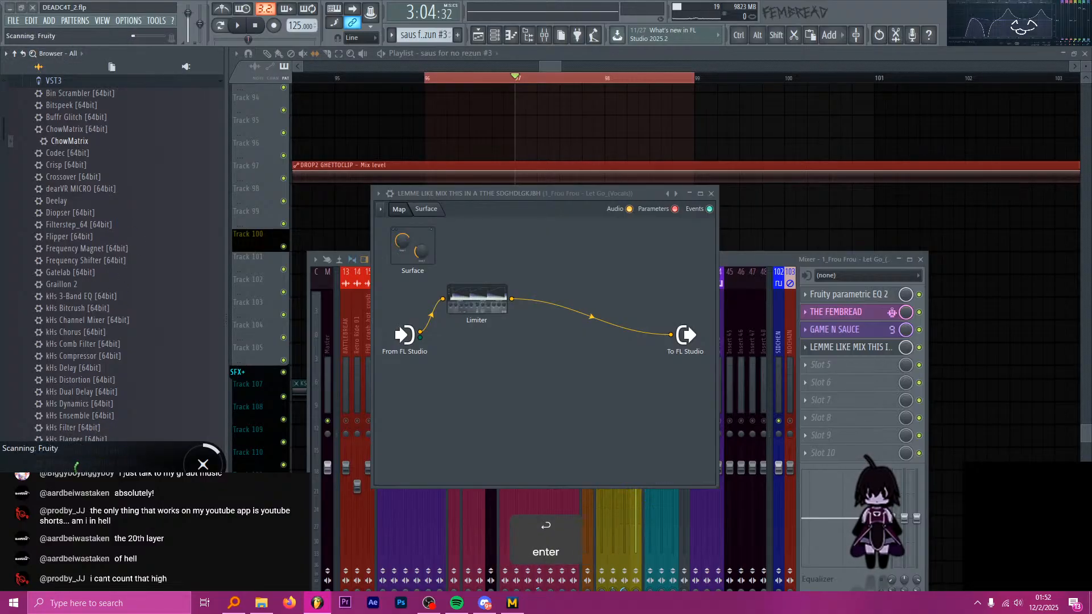
{"action": "left_click_drag", "start_coordinate": [180, 374], "coordinate": [573, 288]}
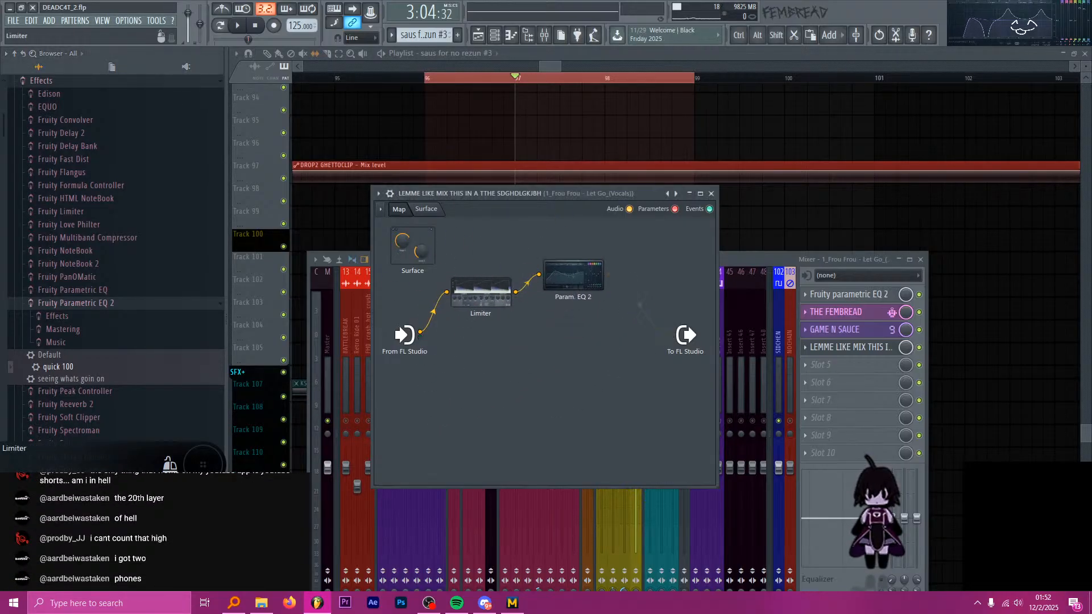
Adjust the Limiter's ceiling and raise its gain in Patcher while auditioning the selected section, and close the Limiter.
{"action": "double_click", "coordinate": [476, 298]}
{"action": "scroll", "coordinate": [290, 378], "scroll_direction": "down", "scroll_amount": 5}
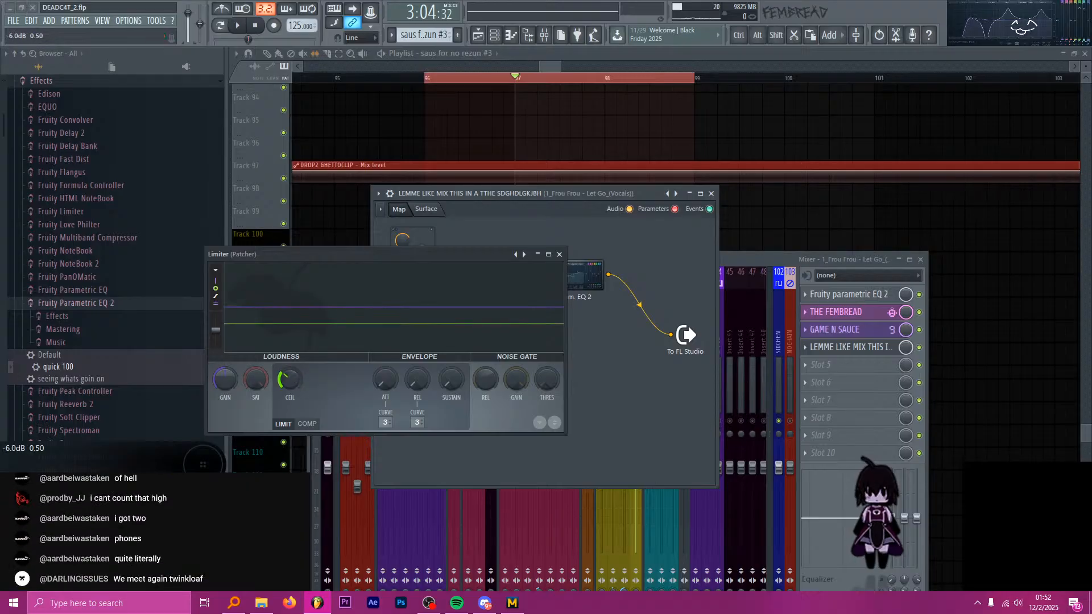
{"action": "left_click_drag", "start_coordinate": [289, 378], "coordinate": [317, 297]}
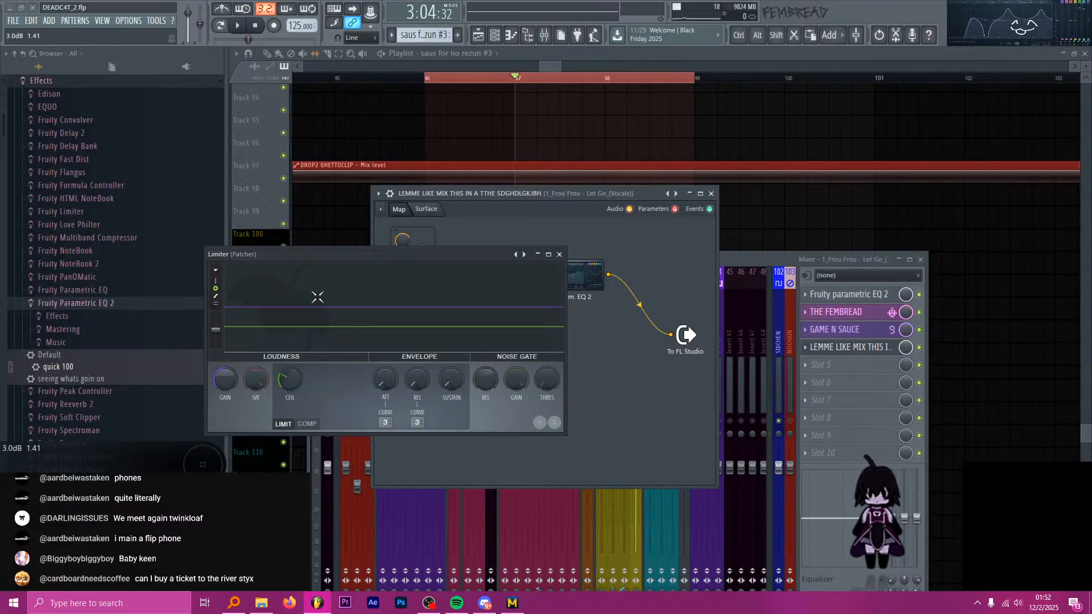
{"action": "left_click_drag", "start_coordinate": [226, 379], "coordinate": [295, 373]}
{"action": "key", "text": "space"}
{"action": "key", "text": "space"}
{"action": "key", "text": "space"}
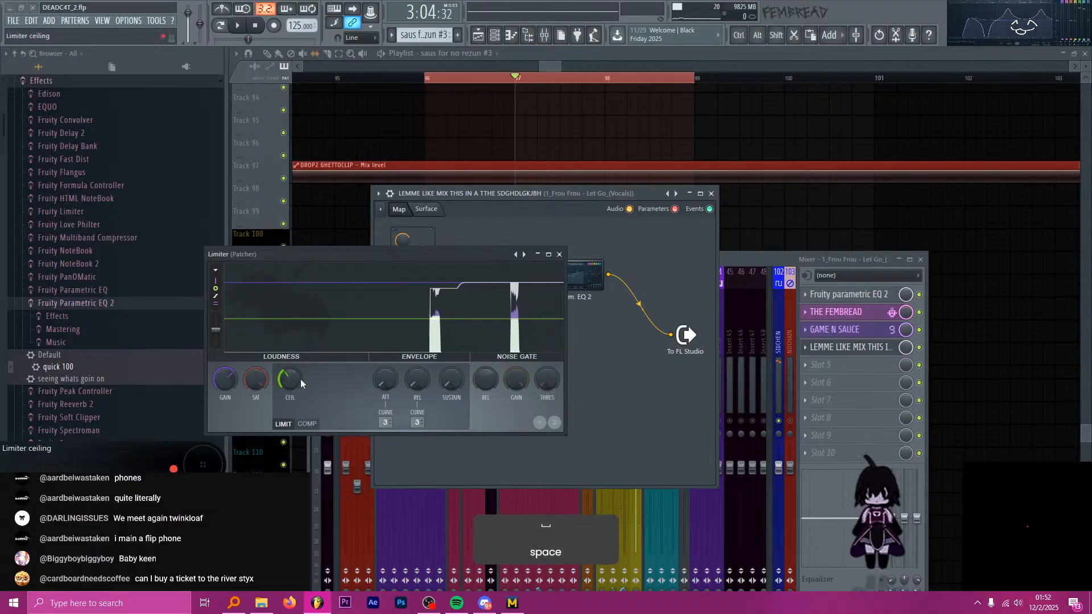
{"action": "scroll", "coordinate": [300, 379], "scroll_direction": "down", "scroll_amount": 3}
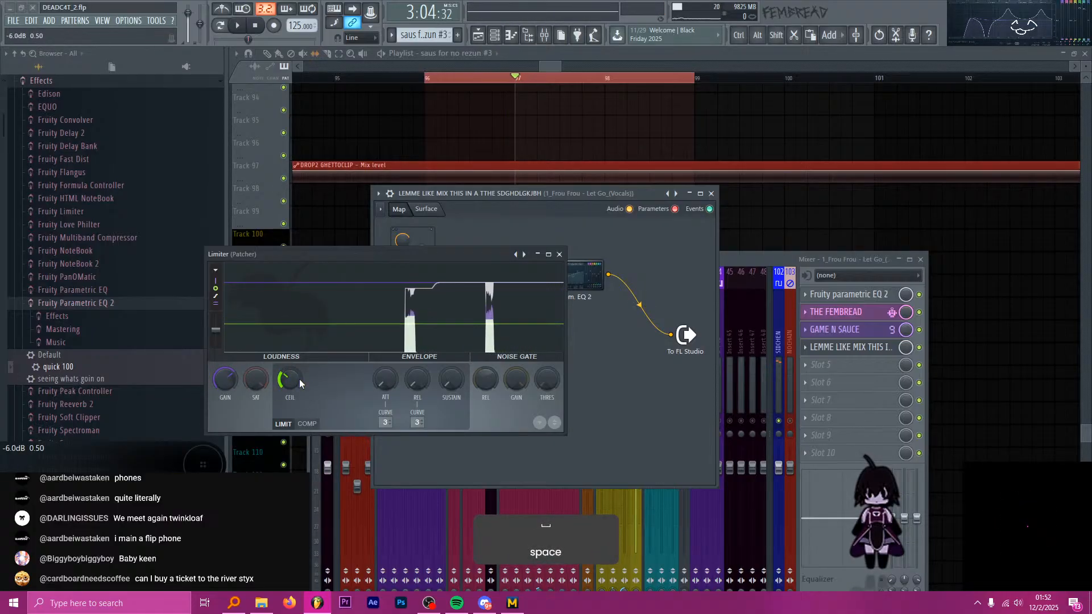
{"action": "left_click", "coordinate": [559, 255]}
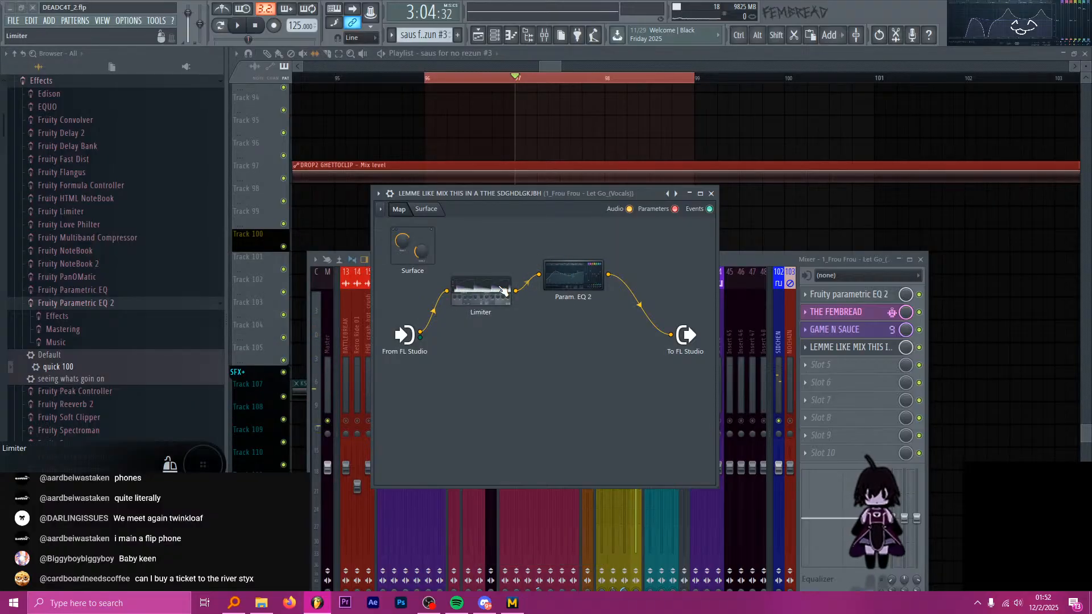
Shape Patcher's Parametric EQ 2 with a band 6 boost of about 4.3 dB near 3134 Hz and cuts on bands 3, 5 and 7, and close both.
{"action": "key", "text": "alt"}
{"action": "double_click", "coordinate": [573, 275]}
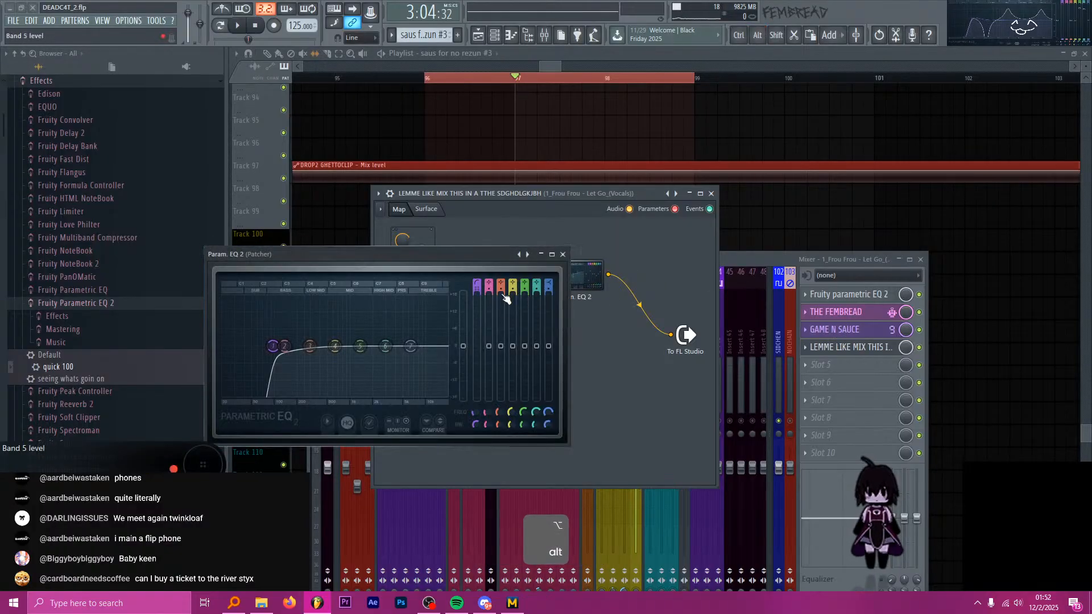
{"action": "left_click_drag", "start_coordinate": [360, 347], "coordinate": [314, 355]}
{"action": "mouse_move", "coordinate": [385, 346]}
{"action": "left_mouse_down"}
{"action": "mouse_move", "coordinate": [392, 361]}
{"action": "mouse_move", "coordinate": [419, 353]}
{"action": "mouse_move", "coordinate": [392, 352]}
{"action": "mouse_move", "coordinate": [391, 338]}
{"action": "left_mouse_up"}
{"action": "key", "text": "space"}
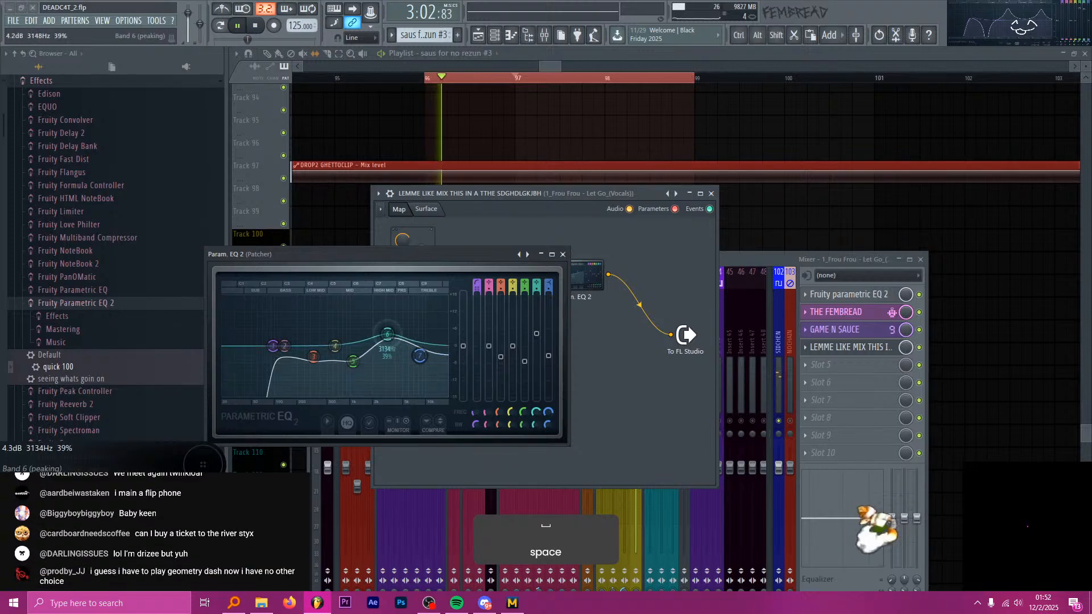
{"action": "key", "text": "space"}
{"action": "left_click_drag", "start_coordinate": [484, 252], "coordinate": [473, 250]}
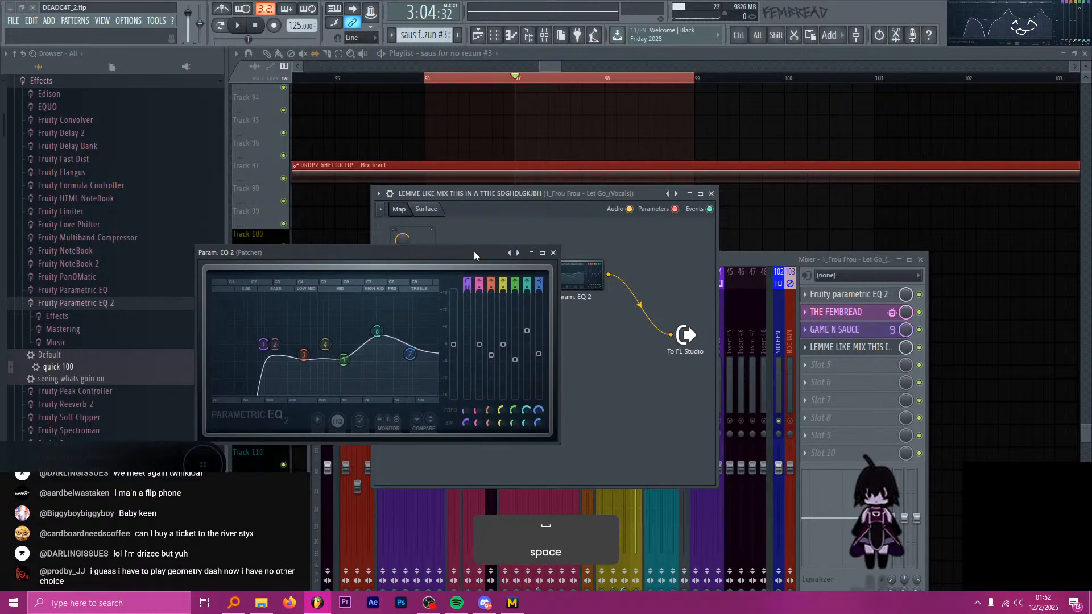
{"action": "left_click", "coordinate": [552, 253]}
{"action": "left_click", "coordinate": [712, 194]}
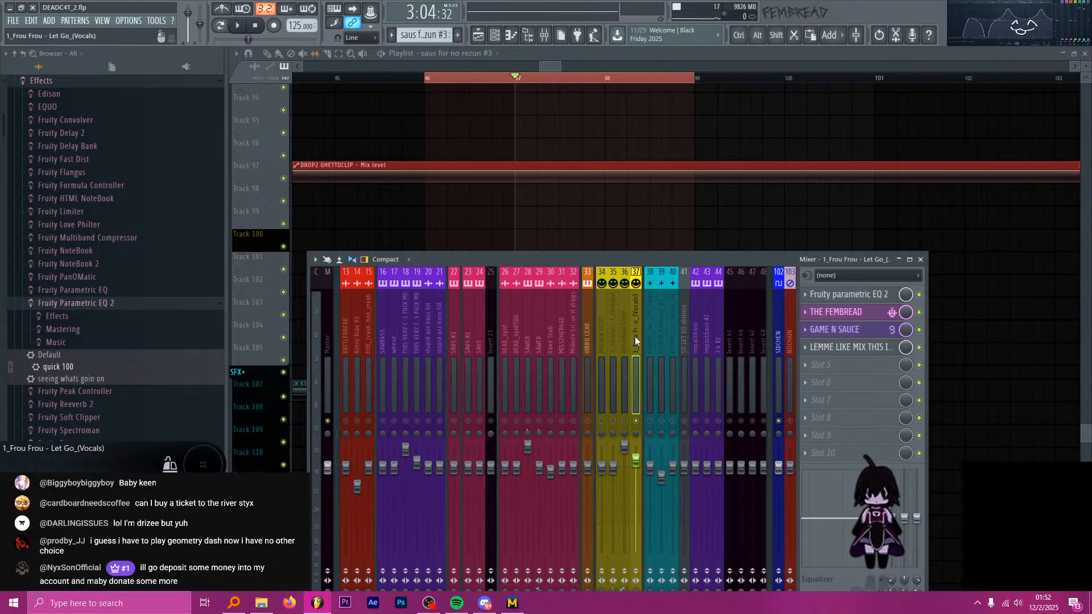
Unsolo the Frou Frou vocals mixer track, clear the Playlist time selection over bars 96 to 99, and place the playhead at bar 96.
{"action": "key", "text": "s"}
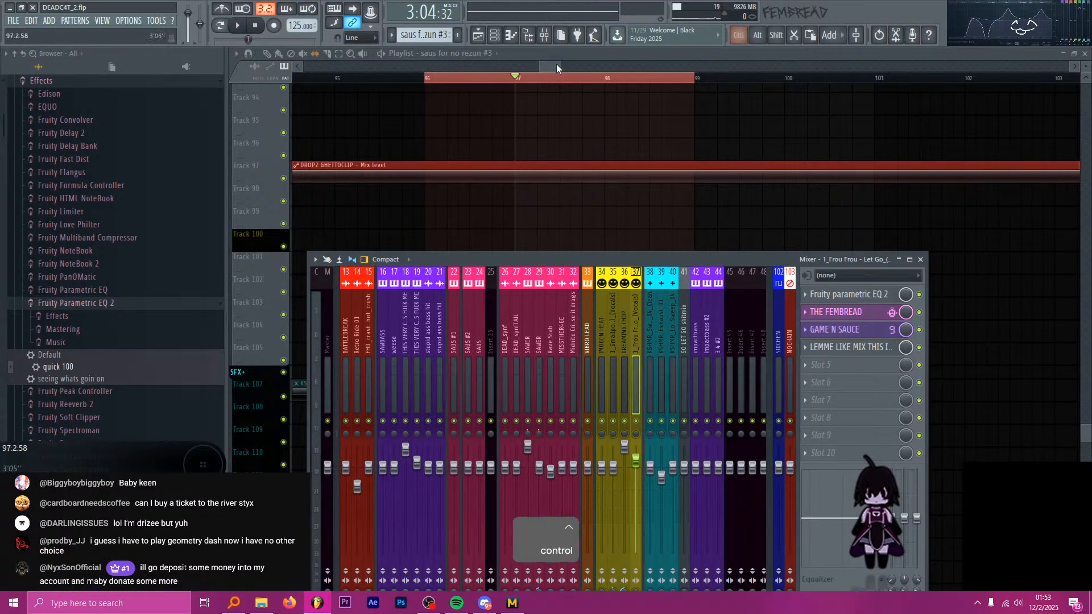
{"action": "left_click_drag", "start_coordinate": [555, 66], "coordinate": [541, 65]}
{"action": "scroll", "coordinate": [348, 141], "scroll_direction": "down", "scroll_amount": 15}
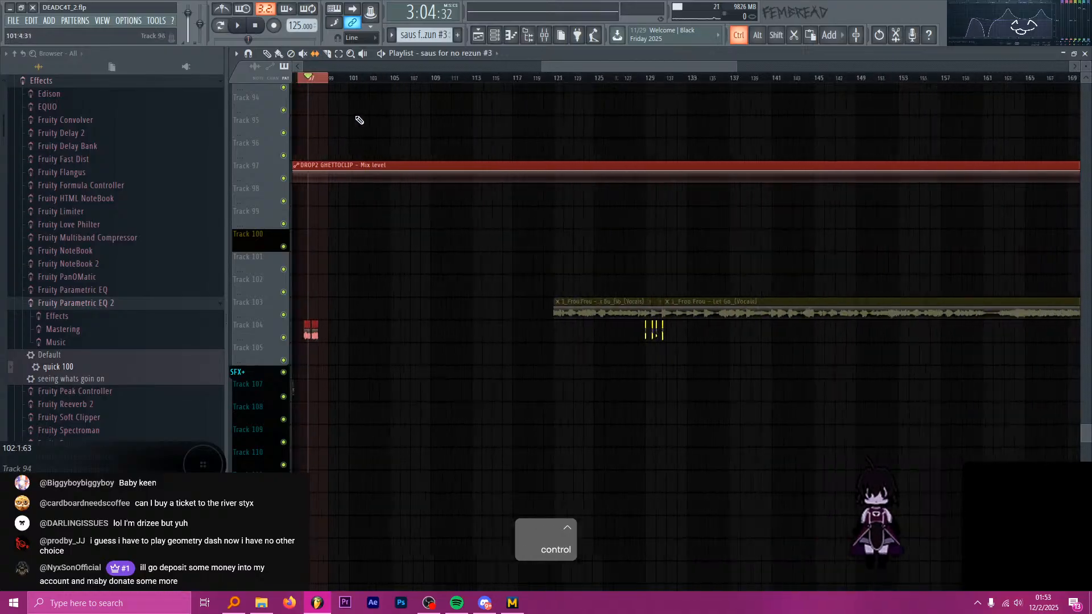
{"action": "scroll", "coordinate": [353, 107], "scroll_direction": "up", "scroll_amount": 10}
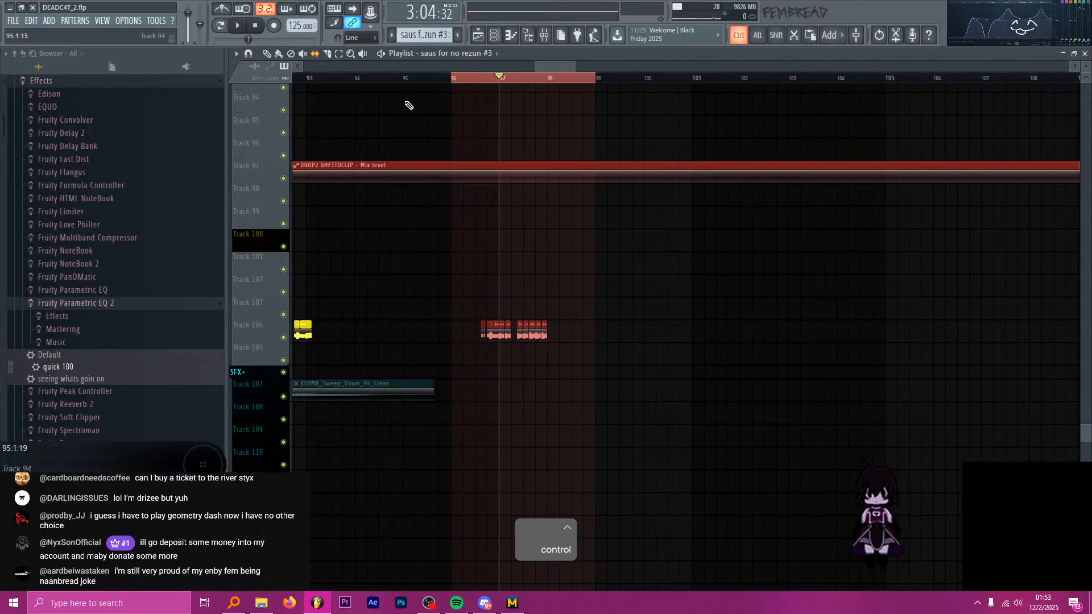
{"action": "scroll", "coordinate": [413, 105], "scroll_direction": "up", "scroll_amount": 4}
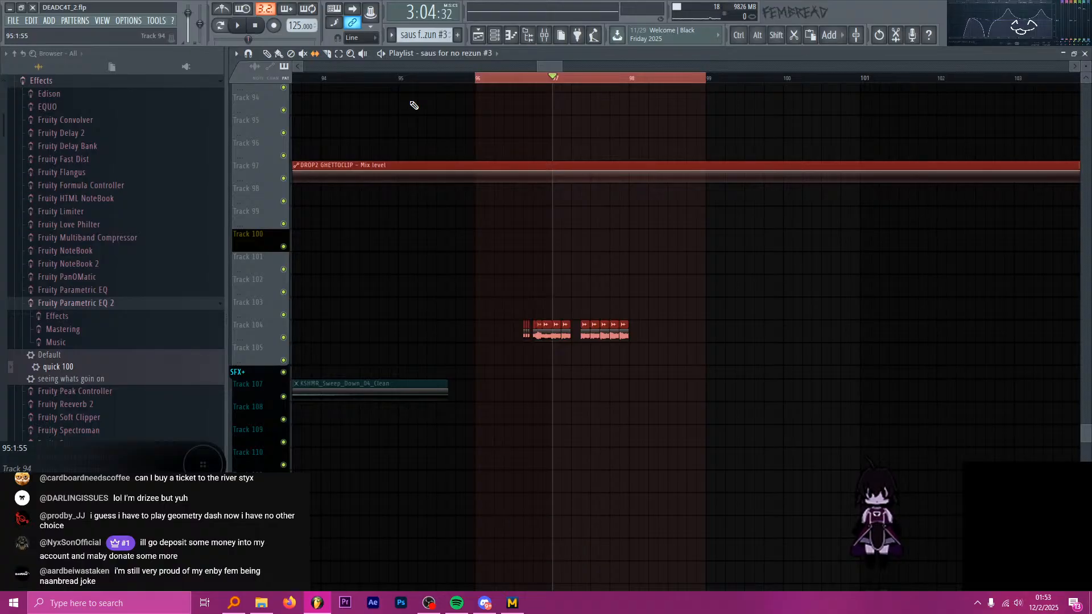
{"action": "scroll", "coordinate": [480, 91], "scroll_direction": "up", "scroll_amount": 3}
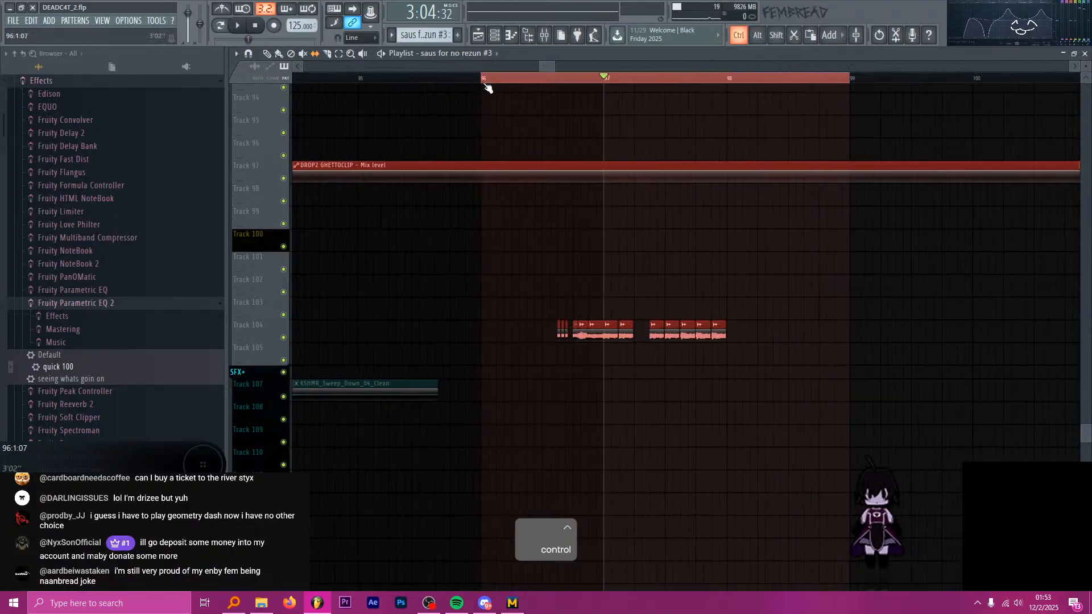
{"action": "left_click", "coordinate": [482, 79]}
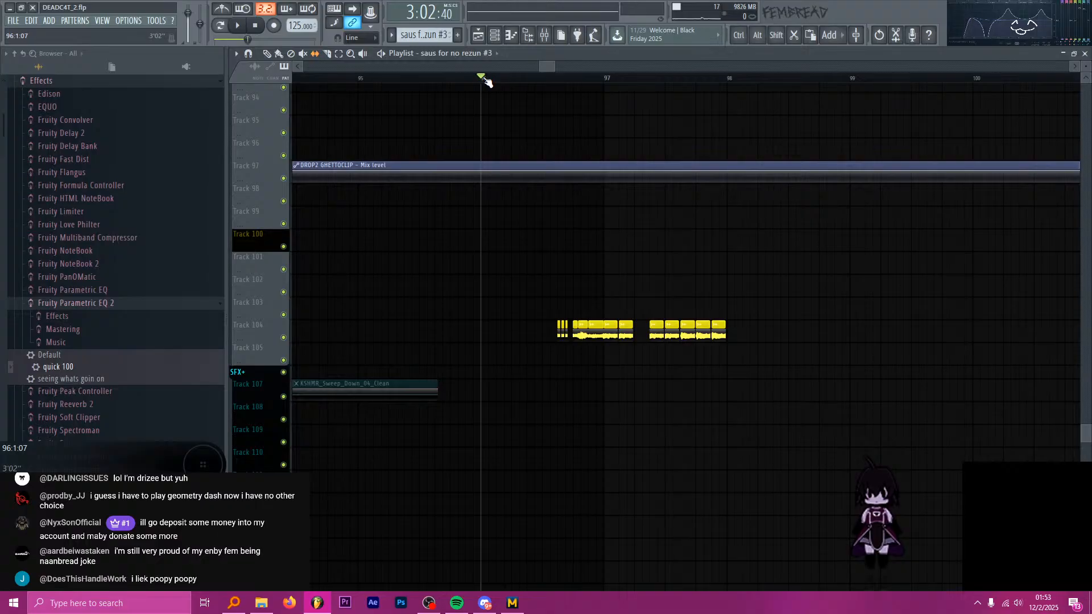
Play back the Track 104 vocal chops around bar 97 with the full mix.
{"action": "scroll", "coordinate": [484, 130], "scroll_direction": "down", "scroll_amount": 5, "text": "ctrl"}
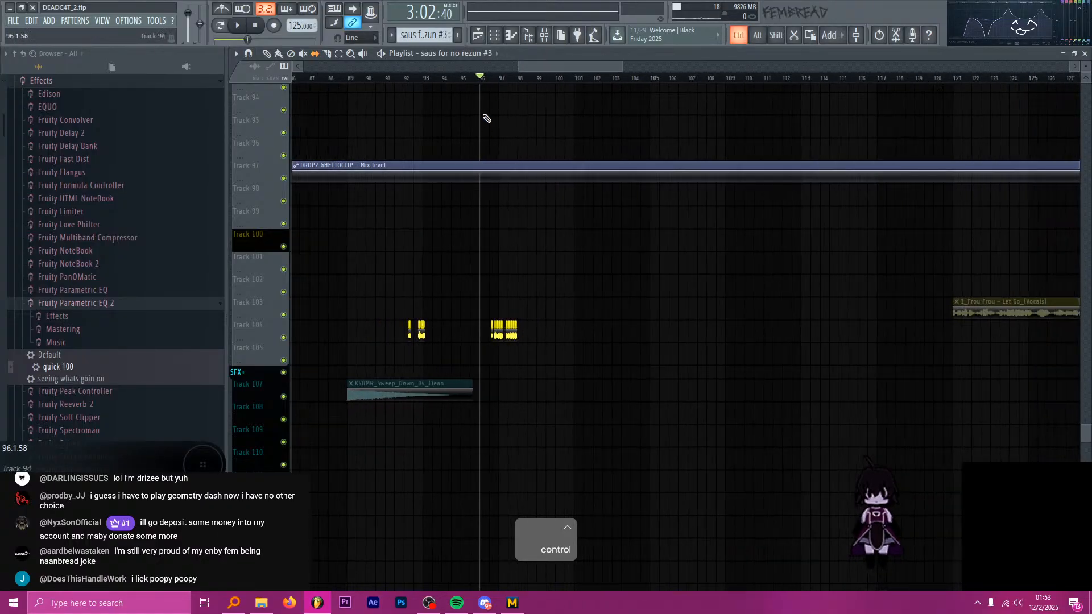
{"action": "scroll", "coordinate": [484, 116], "scroll_direction": "up", "scroll_amount": 5, "text": "ctrl"}
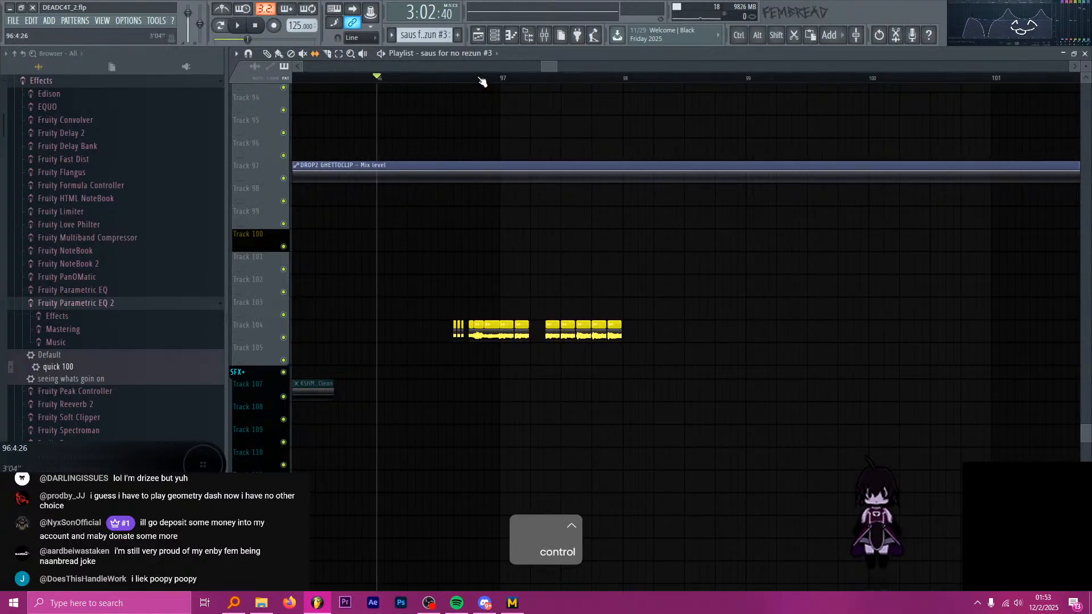
{"action": "left_click_drag", "start_coordinate": [481, 79], "coordinate": [446, 79]}
{"action": "scroll", "coordinate": [514, 105], "scroll_direction": "up", "scroll_amount": 4, "text": "ctrl"}
{"action": "key", "text": "space"}
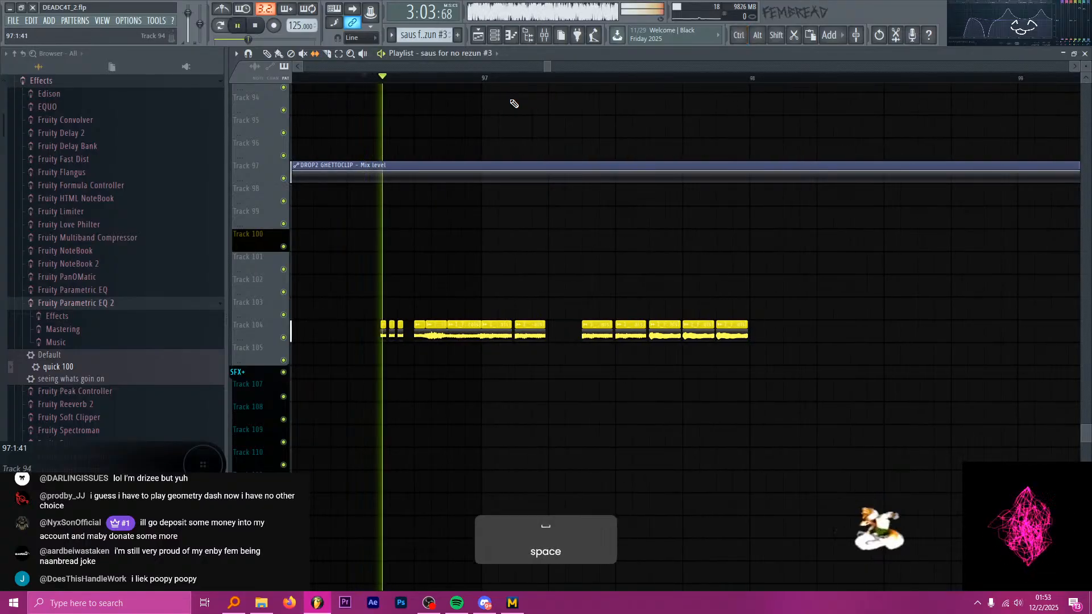
{"action": "scroll", "coordinate": [453, 87], "scroll_direction": "down", "scroll_amount": 2, "text": "ctrl"}
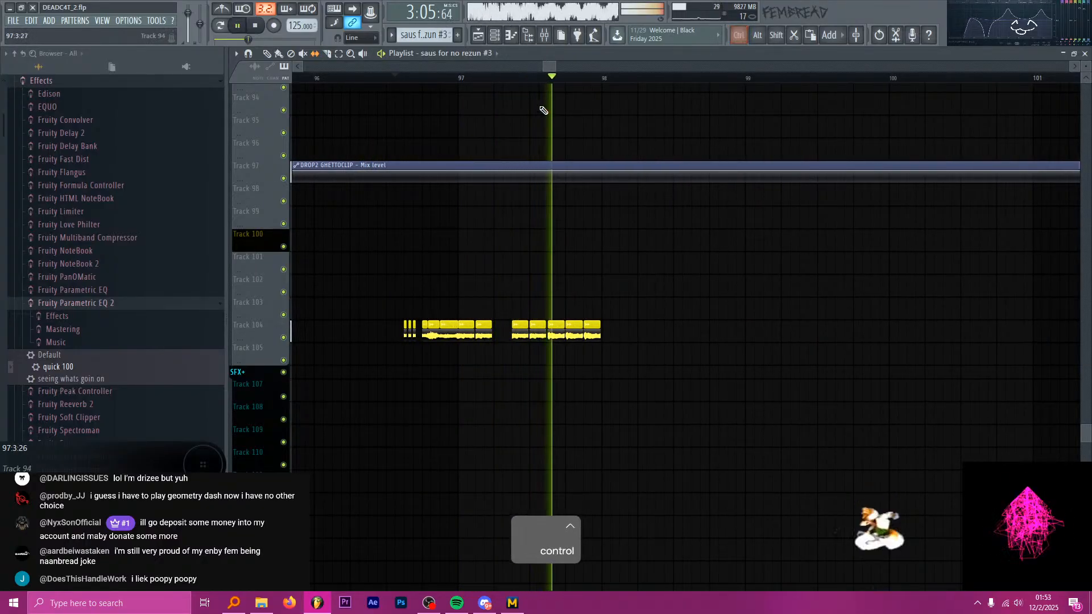
{"action": "key", "text": "space"}
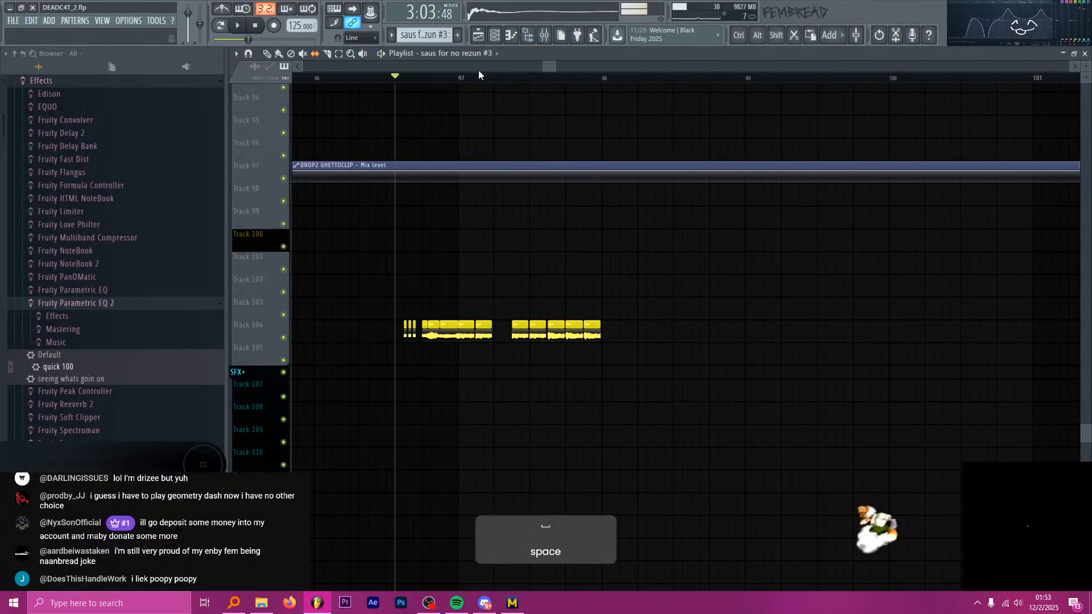
Play the arrangement from around bar 90 into bar 97 to hear the Track 104 chops in context.
{"action": "left_click", "coordinate": [545, 35]}
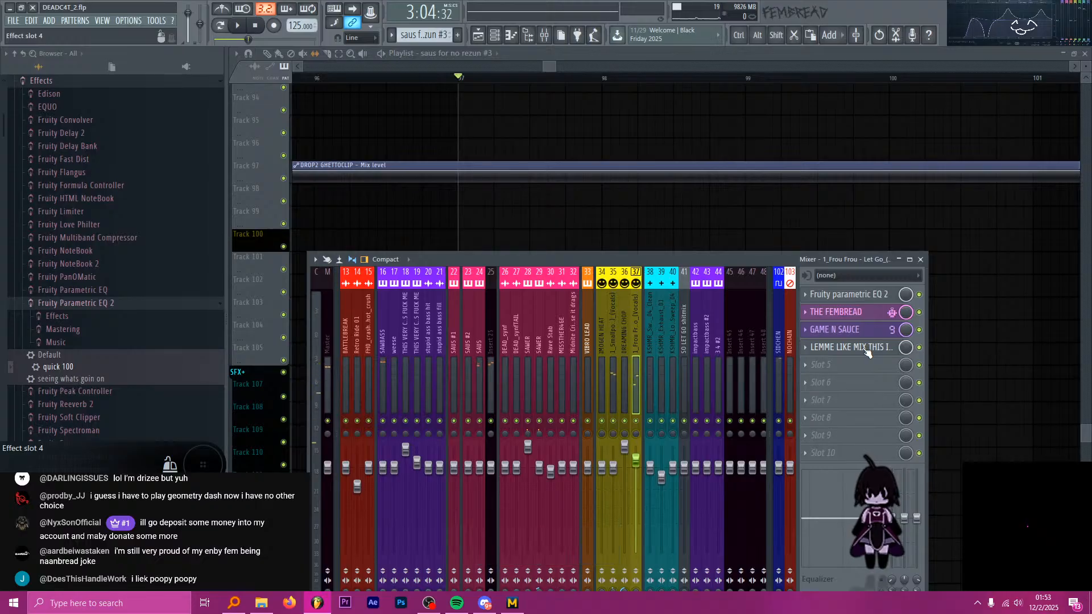
{"action": "left_click", "coordinate": [667, 58]}
{"action": "scroll", "coordinate": [651, 161], "scroll_direction": "down", "scroll_amount": 6, "text": "ctrl"}
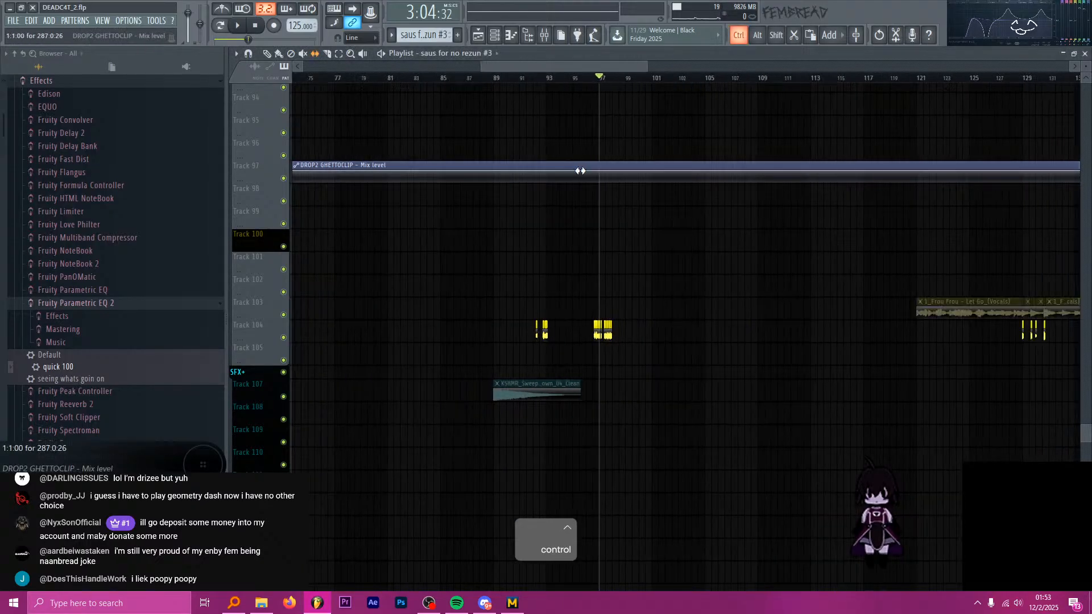
{"action": "scroll", "coordinate": [592, 170], "scroll_direction": "down", "scroll_amount": 4, "text": "ctrl"}
{"action": "scroll", "coordinate": [580, 167], "scroll_direction": "up", "scroll_amount": 6, "text": "ctrl"}
{"action": "left_click", "coordinate": [430, 78]}
{"action": "key", "text": "space"}
{"action": "scroll", "coordinate": [471, 124], "scroll_direction": "up", "scroll_amount": 4, "text": "ctrl"}
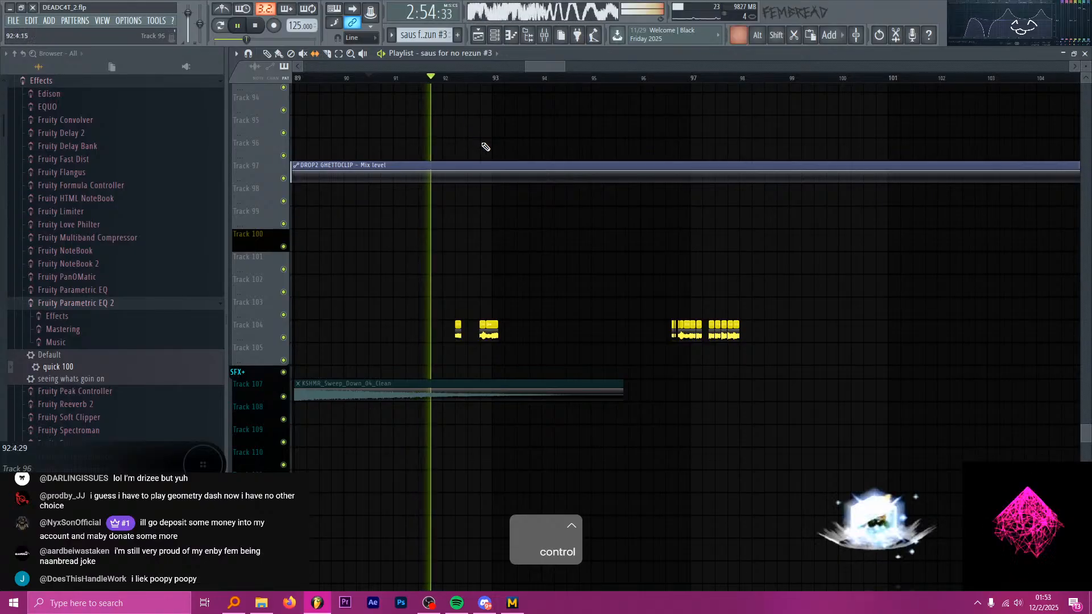
{"action": "scroll", "coordinate": [450, 219], "scroll_direction": "up", "scroll_amount": 4, "text": "ctrl"}
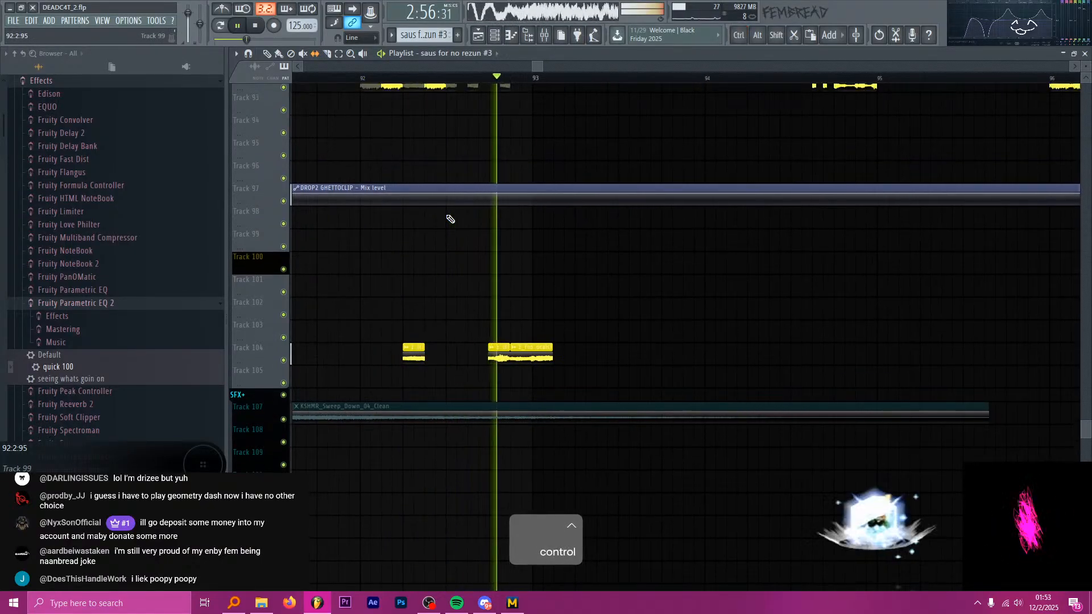
{"action": "scroll", "coordinate": [447, 221], "scroll_direction": "down", "scroll_amount": 4, "text": "ctrl"}
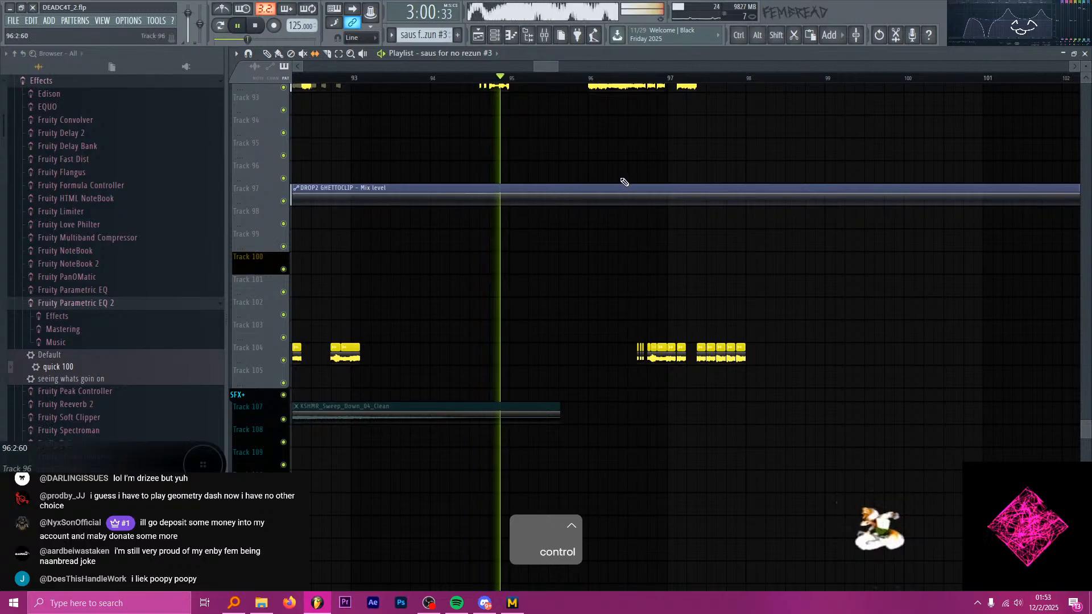
{"action": "scroll", "coordinate": [628, 230], "scroll_direction": "up", "scroll_amount": 3, "text": "ctrl"}
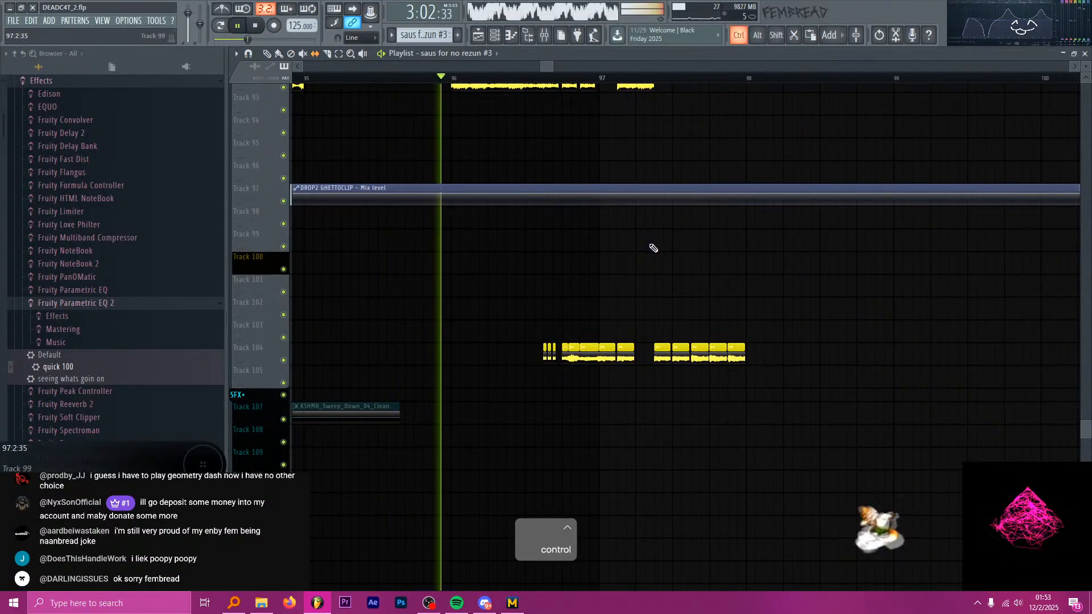
{"action": "scroll", "coordinate": [666, 241], "scroll_direction": "up", "scroll_amount": 2, "text": "ctrl"}
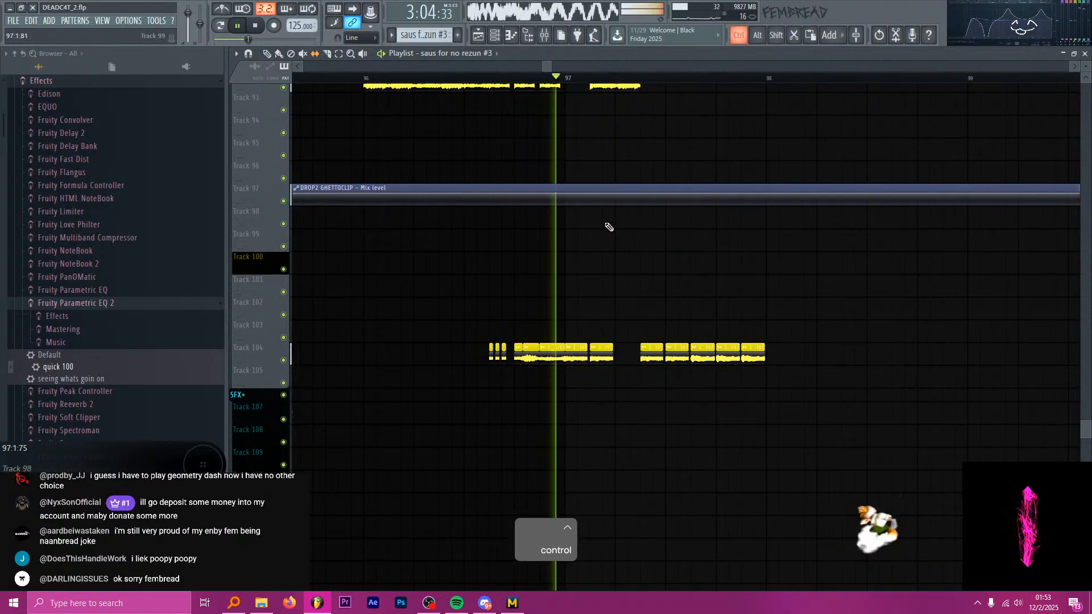
{"action": "key", "text": "space"}
Set the playhead to bar 97 and audition the Smallpools chops on Tracks 91 and 92 against the Track 104 chops.
{"action": "scroll", "coordinate": [603, 188], "scroll_direction": "up", "scroll_amount": 1, "text": "ctrl"}
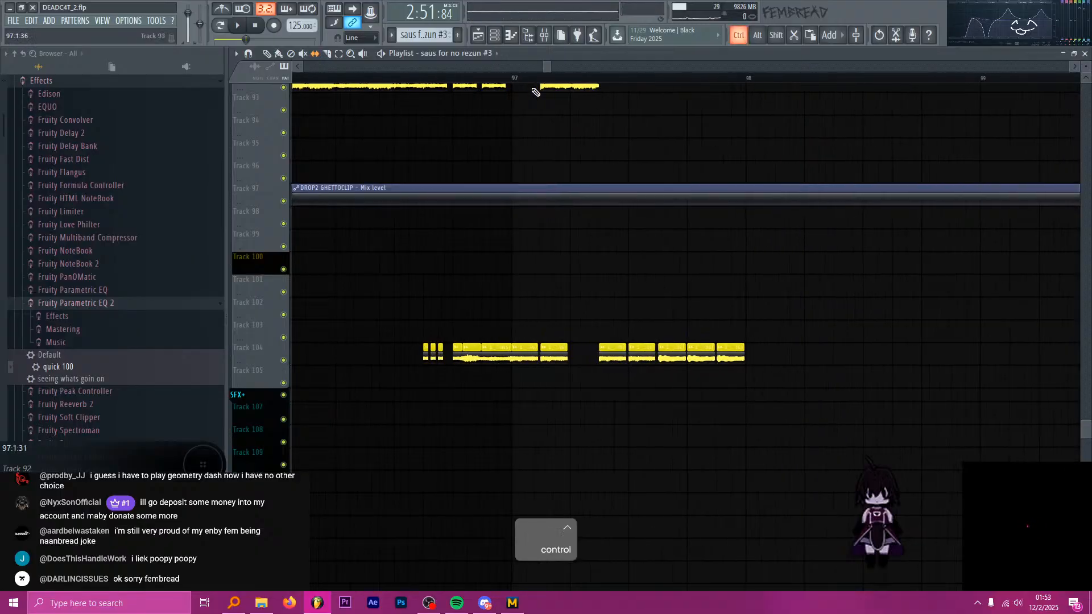
{"action": "left_click", "coordinate": [514, 78]}
{"action": "scroll", "coordinate": [646, 163], "scroll_direction": "down", "scroll_amount": 1, "text": "ctrl"}
{"action": "scroll", "coordinate": [614, 219], "scroll_direction": "up", "scroll_amount": 3}
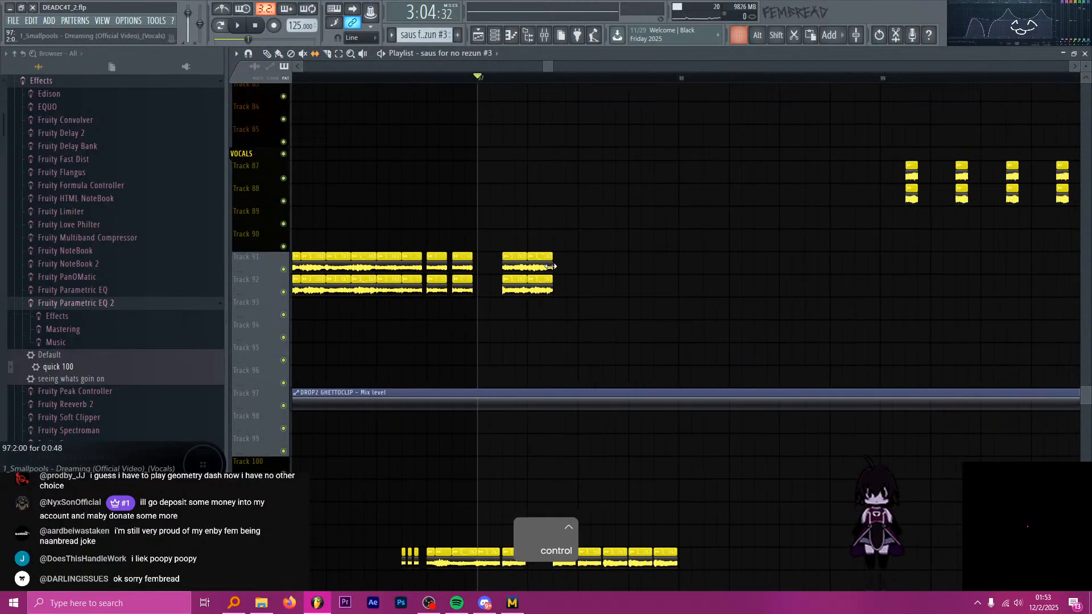
{"action": "scroll", "coordinate": [583, 303], "scroll_direction": "down", "scroll_amount": 3}
{"action": "scroll", "coordinate": [605, 289], "scroll_direction": "up", "scroll_amount": 1}
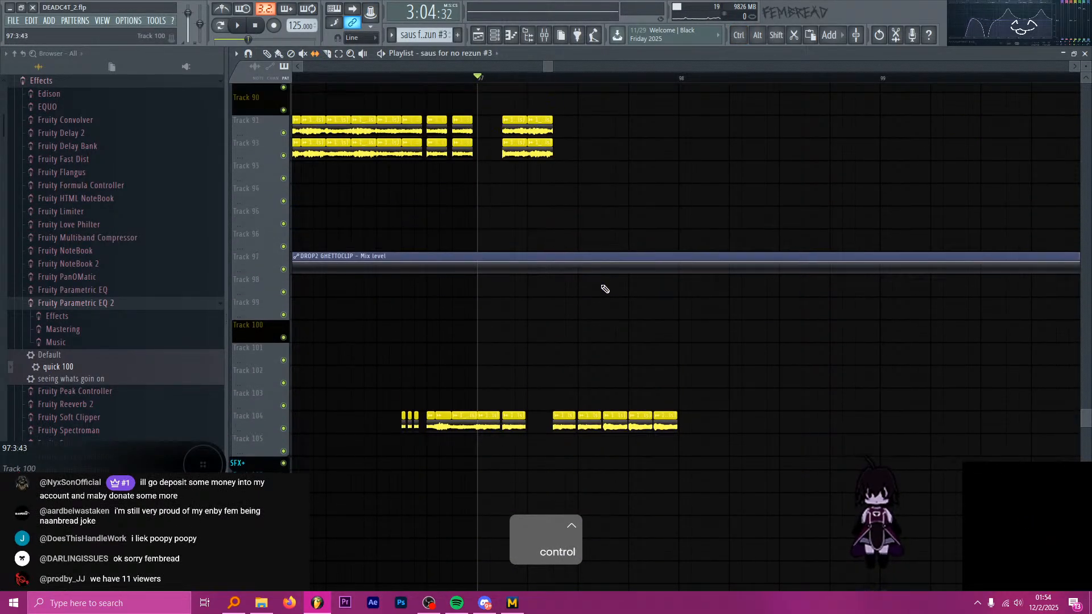
{"action": "key", "text": "alt+Tab"}
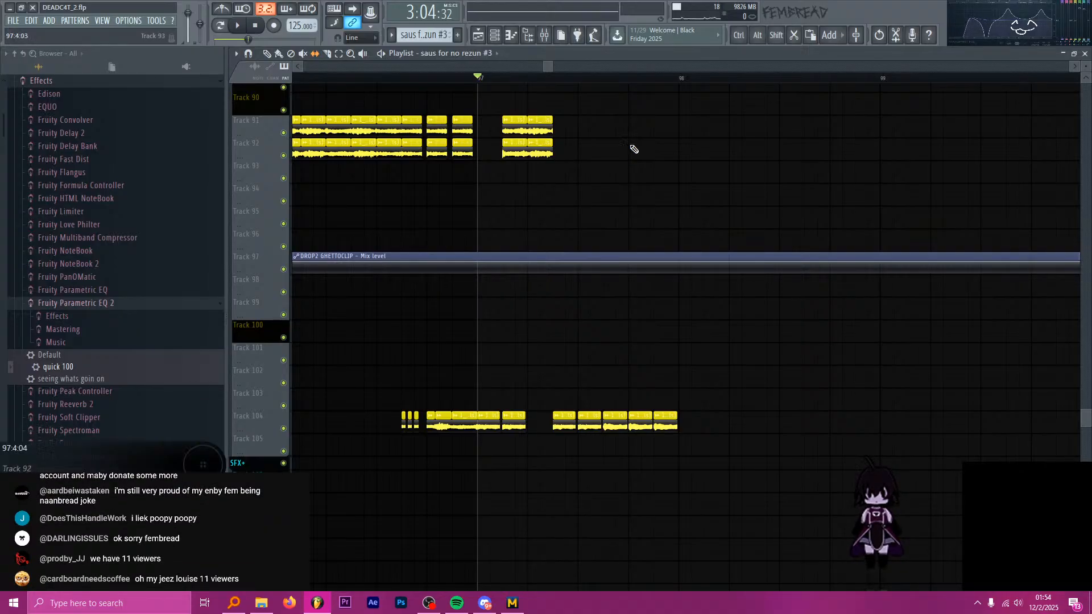
{"action": "scroll", "coordinate": [554, 137], "scroll_direction": "up", "scroll_amount": 2}
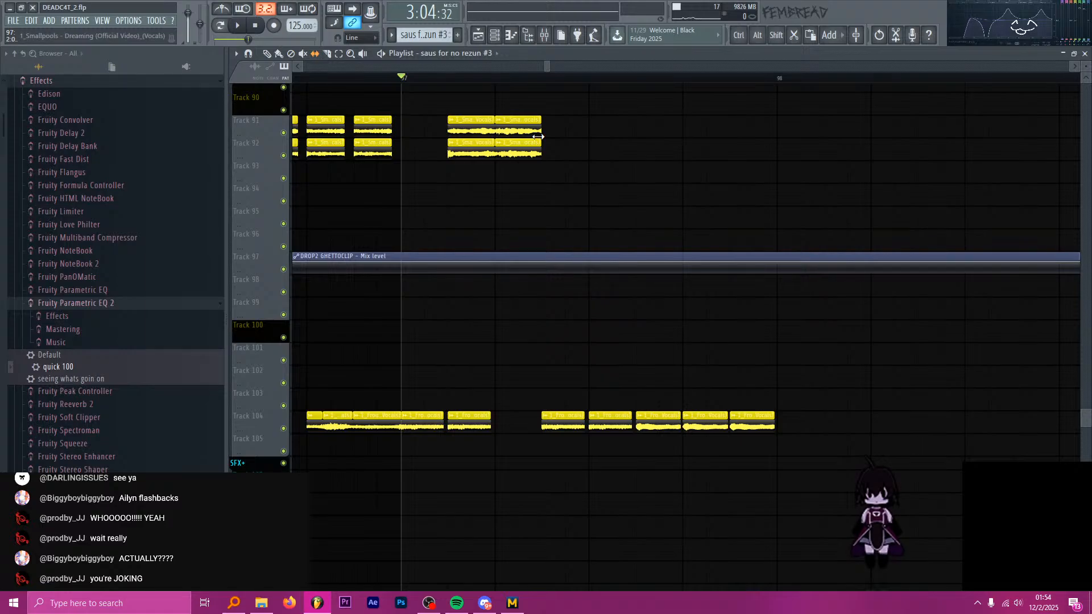
{"action": "key", "text": "space"}
{"action": "key", "text": "space"}
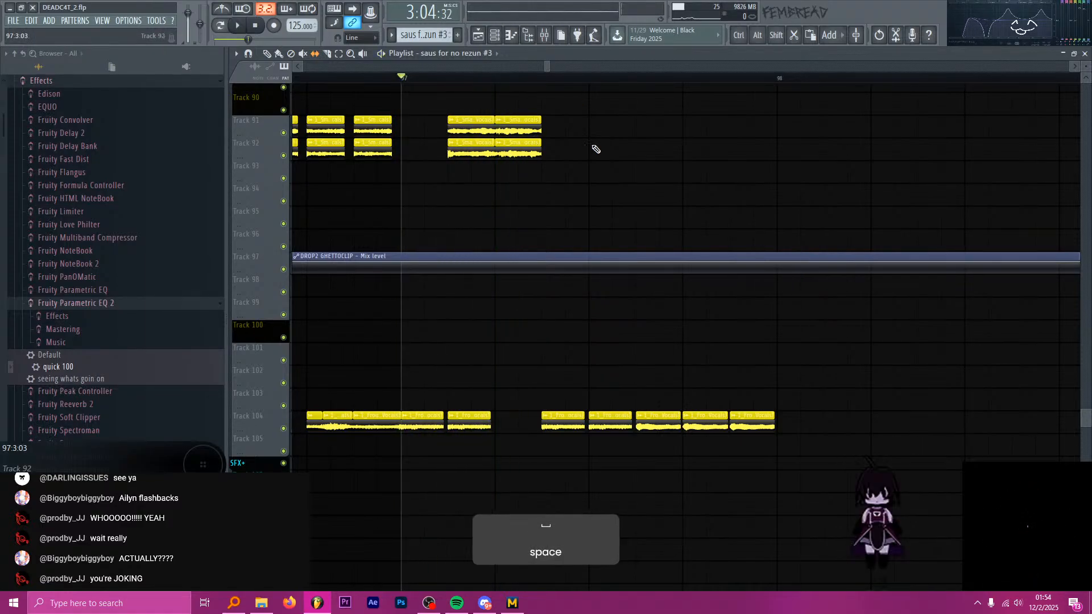
Duplicate the last Smallpools chop pair on Tracks 91 and 92 into four back-to-back copies running from 97:3:00 to bar 98.
{"action": "scroll", "coordinate": [595, 148], "scroll_direction": "down", "scroll_amount": 4}
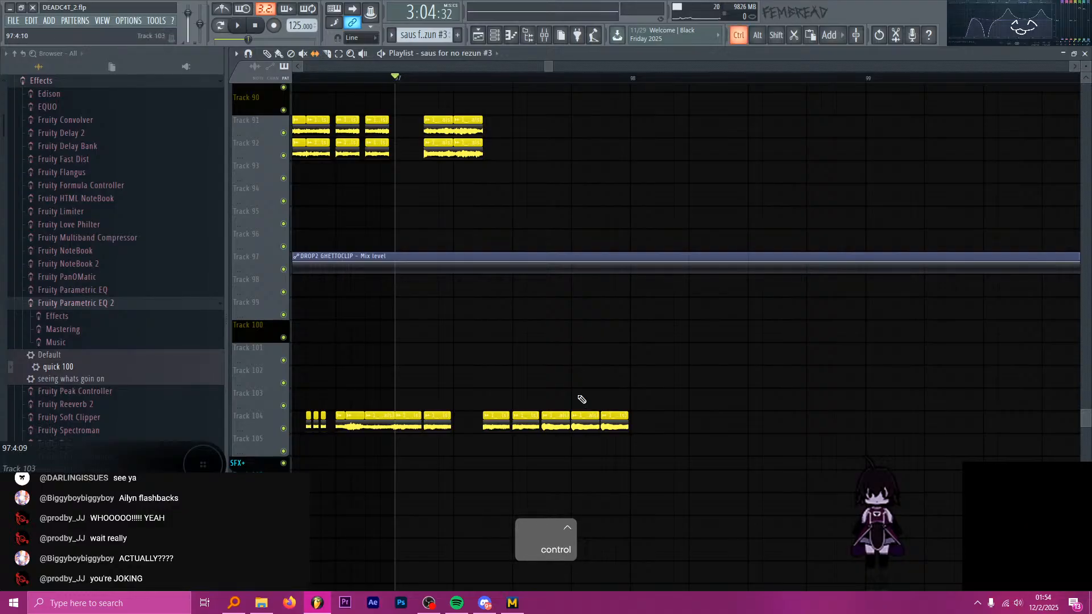
{"action": "scroll", "coordinate": [529, 224], "scroll_direction": "up", "scroll_amount": 2}
{"action": "left_click", "coordinate": [383, 119], "text": "ctrl"}
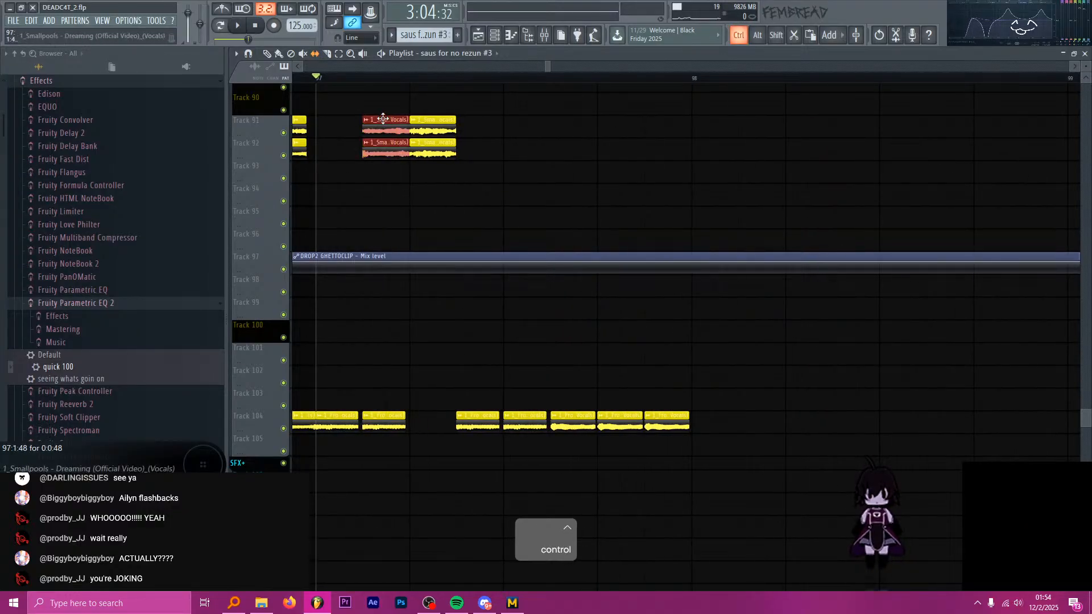
{"action": "left_click_drag", "start_coordinate": [478, 185], "coordinate": [442, 141]}
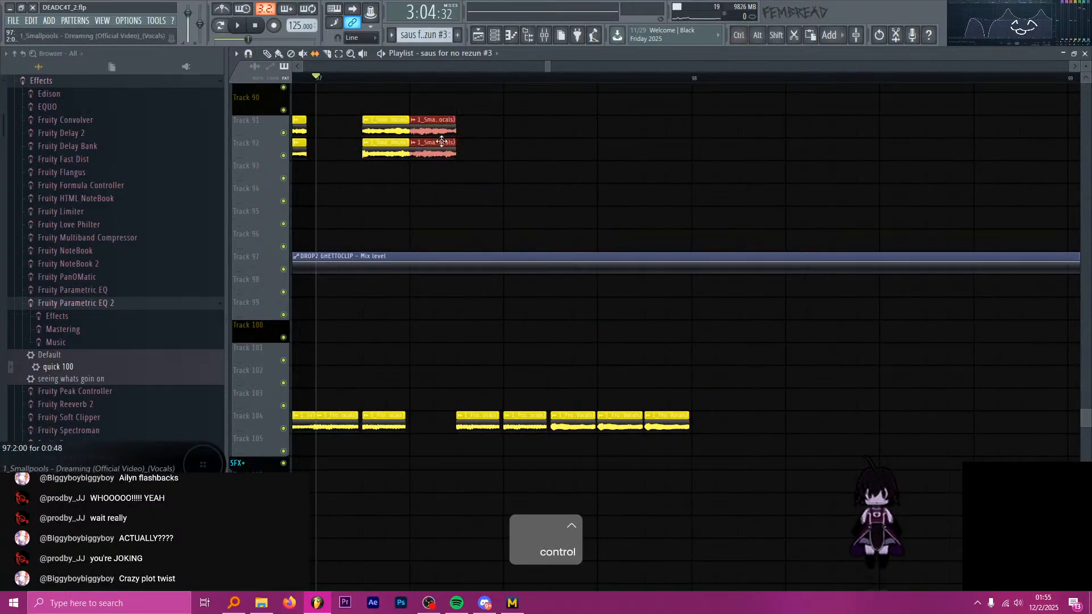
{"action": "key", "text": "shift"}
{"action": "key", "text": "ctrl+z"}
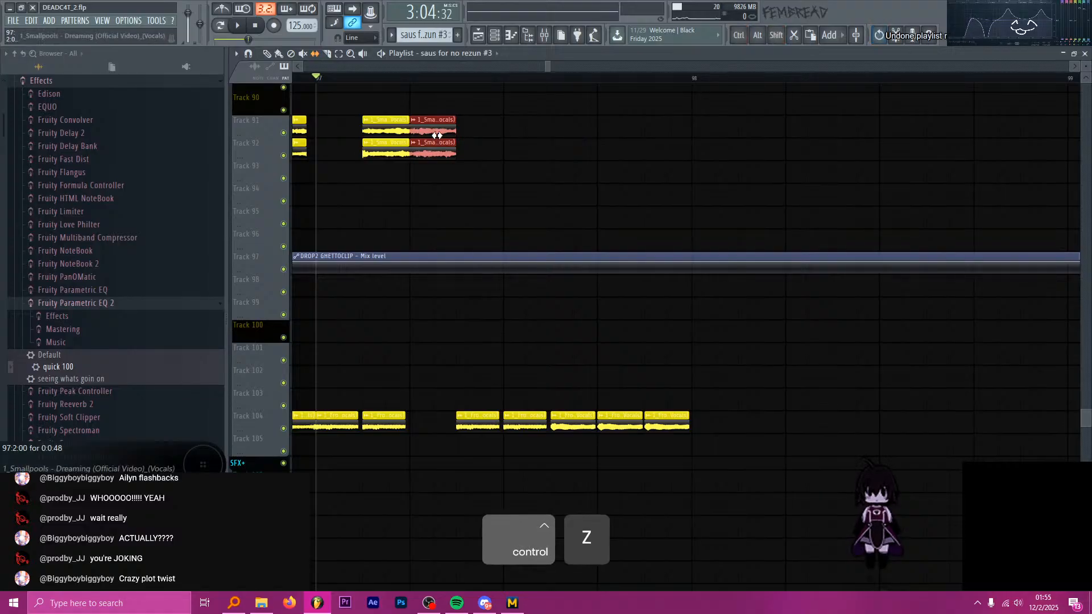
{"action": "key", "text": "p"}
{"action": "mouse_move", "coordinate": [436, 135]}
{"action": "left_mouse_down"}
{"action": "mouse_move", "coordinate": [602, 135]}
{"action": "mouse_move", "coordinate": [571, 128]}
{"action": "mouse_move", "coordinate": [551, 153]}
{"action": "mouse_move", "coordinate": [468, 125]}
{"action": "left_mouse_up"}
{"action": "key", "text": "ctrl+b"}
{"action": "key", "text": "ctrl+b"}
{"action": "scroll", "coordinate": [575, 137], "scroll_direction": "up", "scroll_amount": 3}
{"action": "key", "text": "ctrl+z"}
{"action": "scroll", "coordinate": [498, 143], "scroll_direction": "up", "scroll_amount": 3}
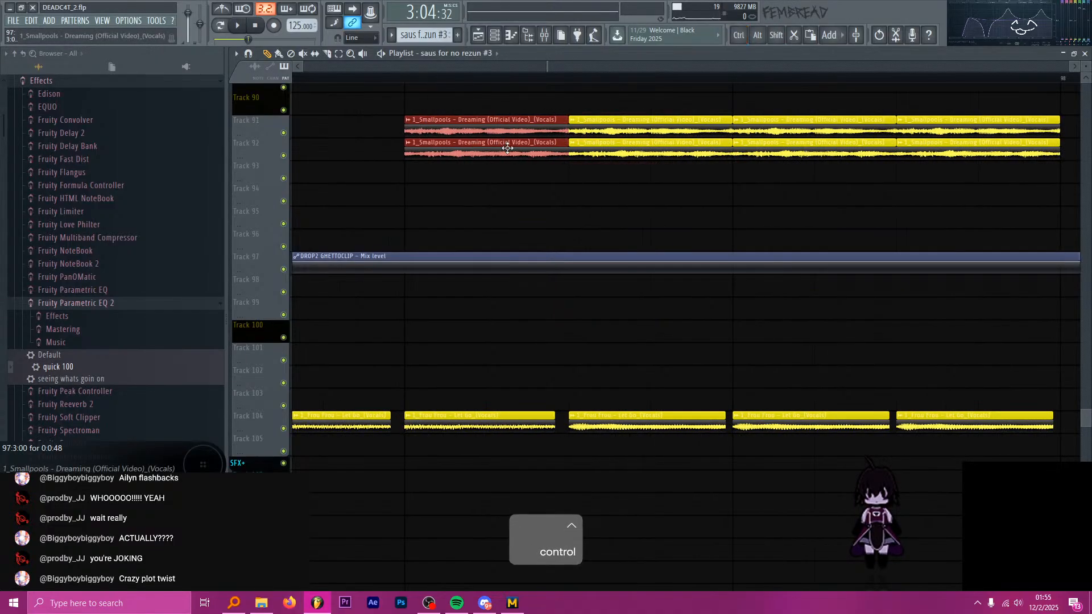
Trim the first copied Smallpools chop pair on Tracks 91 and 92 to a short slice, and audition from 97:3:48.
{"action": "left_click_drag", "start_coordinate": [560, 124], "coordinate": [532, 131]}
{"action": "scroll", "coordinate": [547, 143], "scroll_direction": "up", "scroll_amount": 1}
{"action": "left_click_drag", "start_coordinate": [531, 171], "coordinate": [539, 142]}
{"action": "scroll", "coordinate": [470, 135], "scroll_direction": "down", "scroll_amount": 3}
{"action": "left_click", "coordinate": [504, 78]}
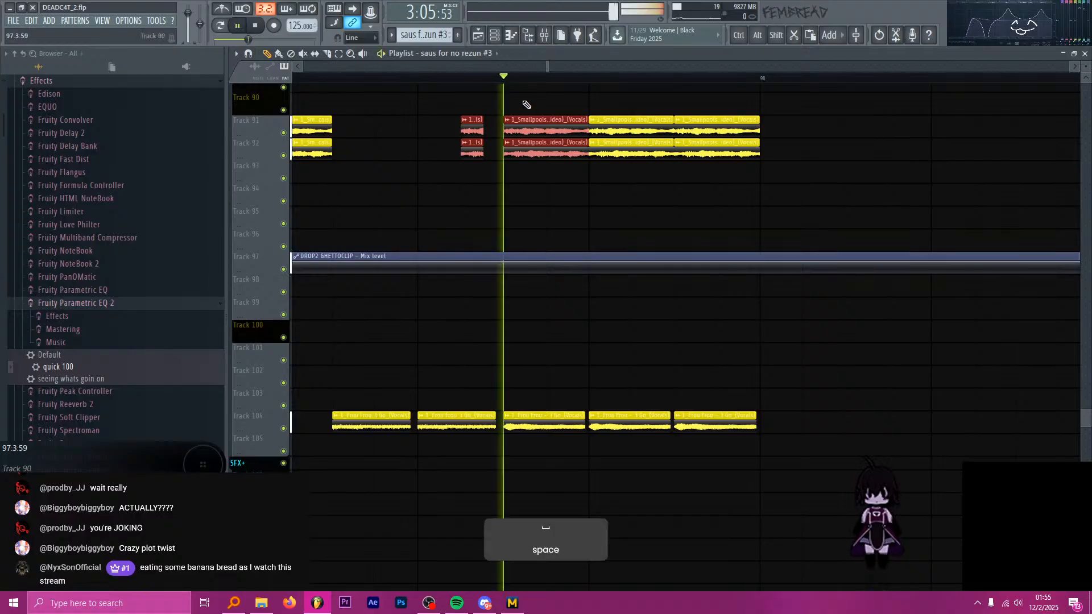
{"action": "key", "text": "space"}
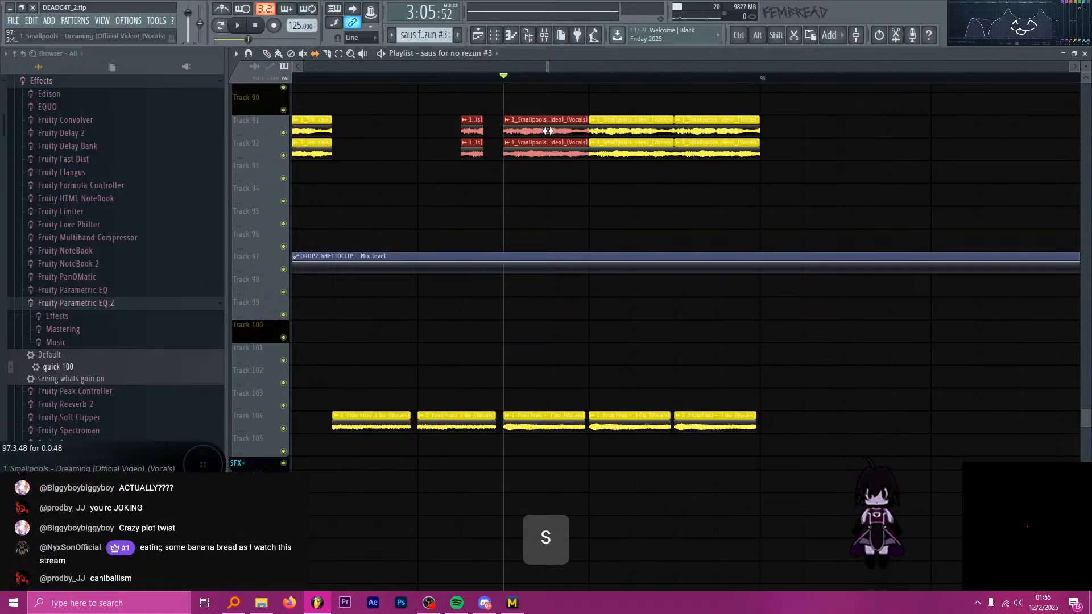
Slip the audio inside the Smallpools chop pair at 97:3:48 on Tracks 91 and 92, and audition it from 97:2:48.
{"action": "key", "text": "space"}
{"action": "key", "text": "space"}
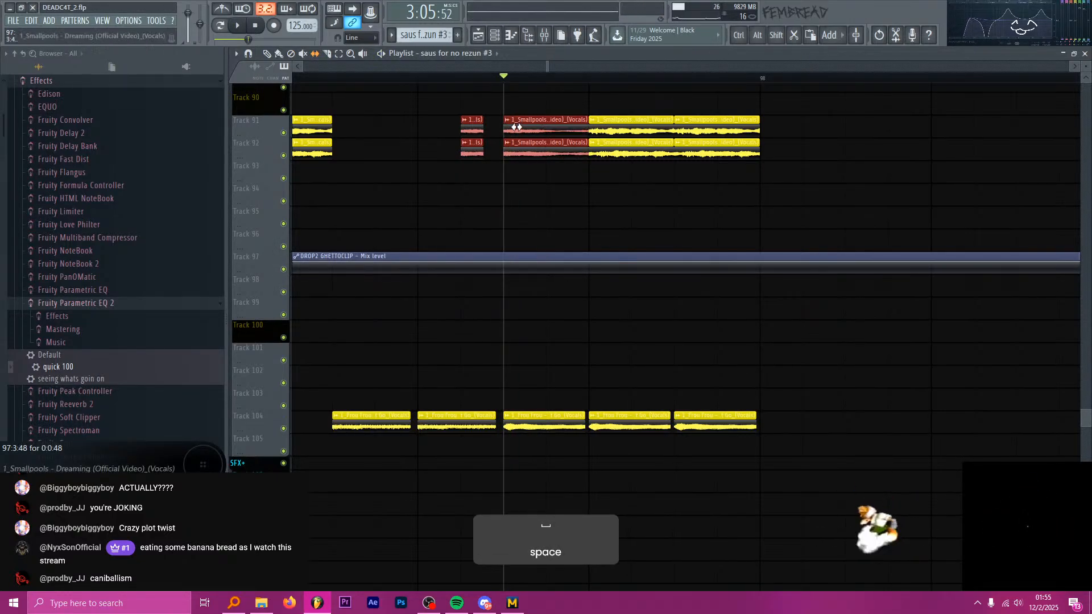
{"action": "scroll", "coordinate": [547, 101], "scroll_direction": "down", "scroll_amount": 2}
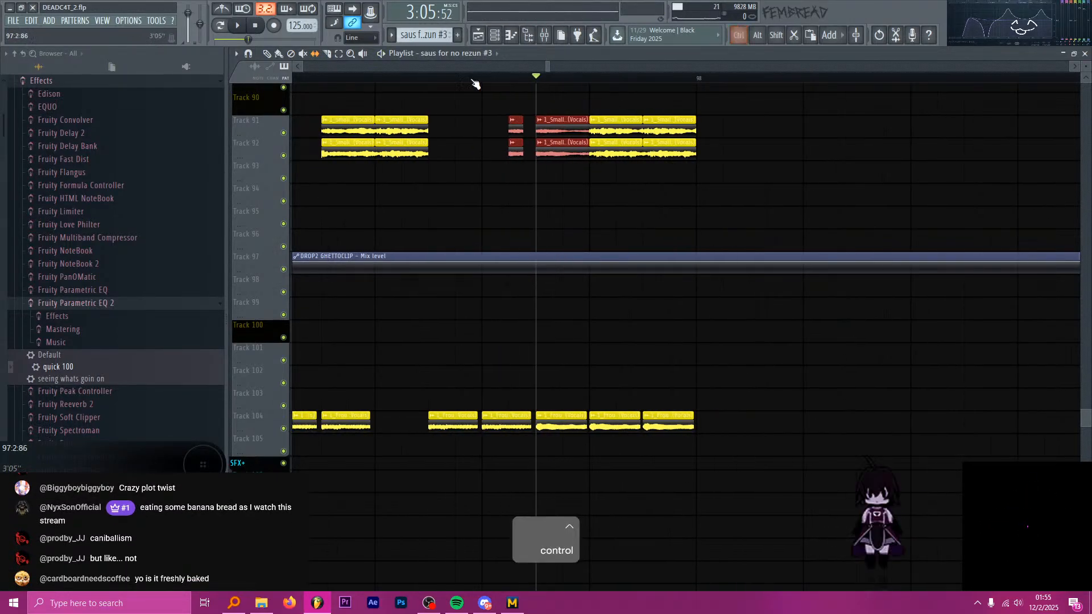
{"action": "left_click", "coordinate": [429, 80]}
{"action": "key", "text": "space"}
{"action": "key", "text": "space"}
{"action": "scroll", "coordinate": [434, 85], "scroll_direction": "down", "scroll_amount": 2}
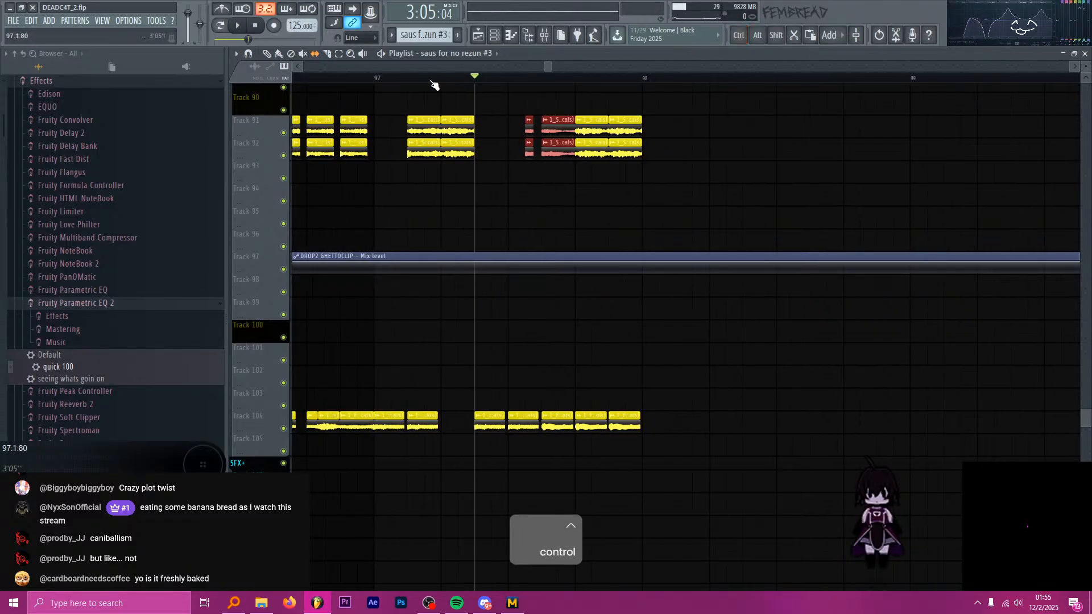
{"action": "key", "text": "space"}
{"action": "scroll", "coordinate": [614, 171], "scroll_direction": "up", "scroll_amount": 2}
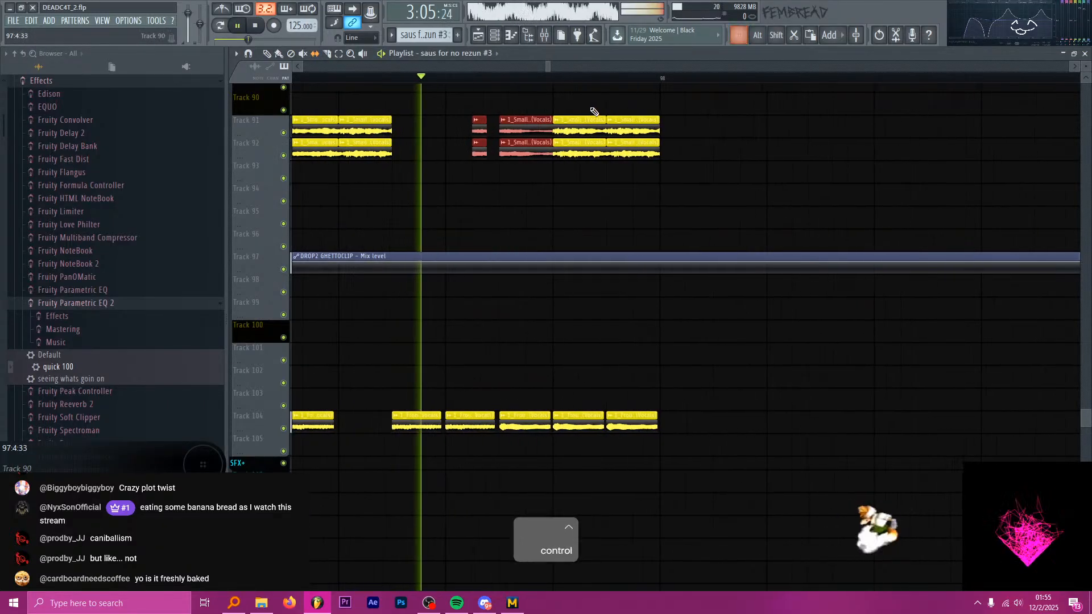
Slip the audio inside the Smallpools chop pair at 97:4:00 on Tracks 91 and 92 to different vocal fragments, auditioning each.
{"action": "key", "text": "space"}
{"action": "scroll", "coordinate": [579, 131], "scroll_direction": "up", "scroll_amount": 2}
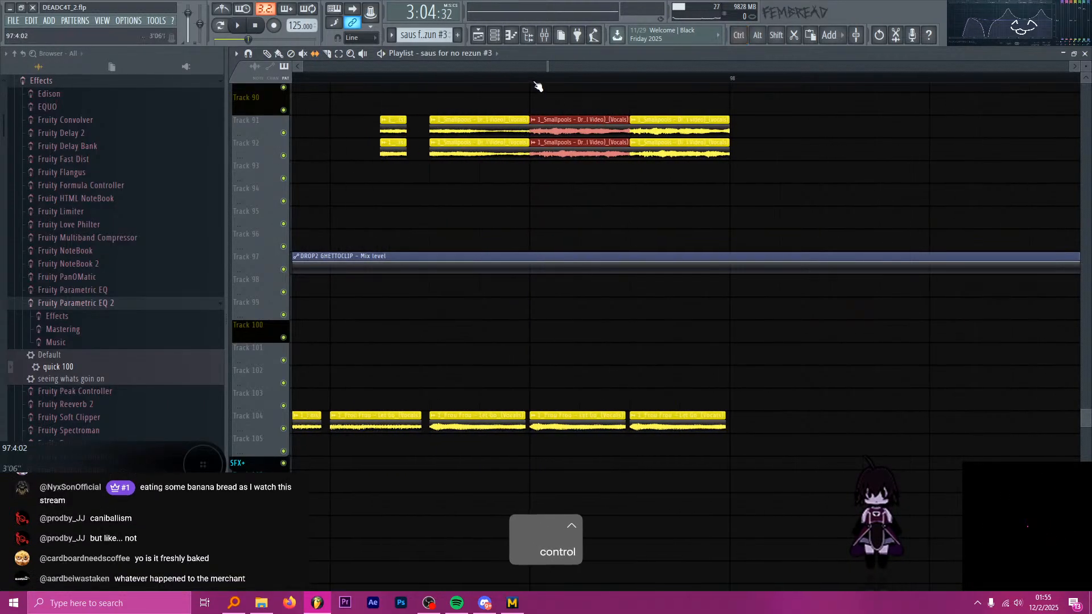
{"action": "key", "text": "space"}
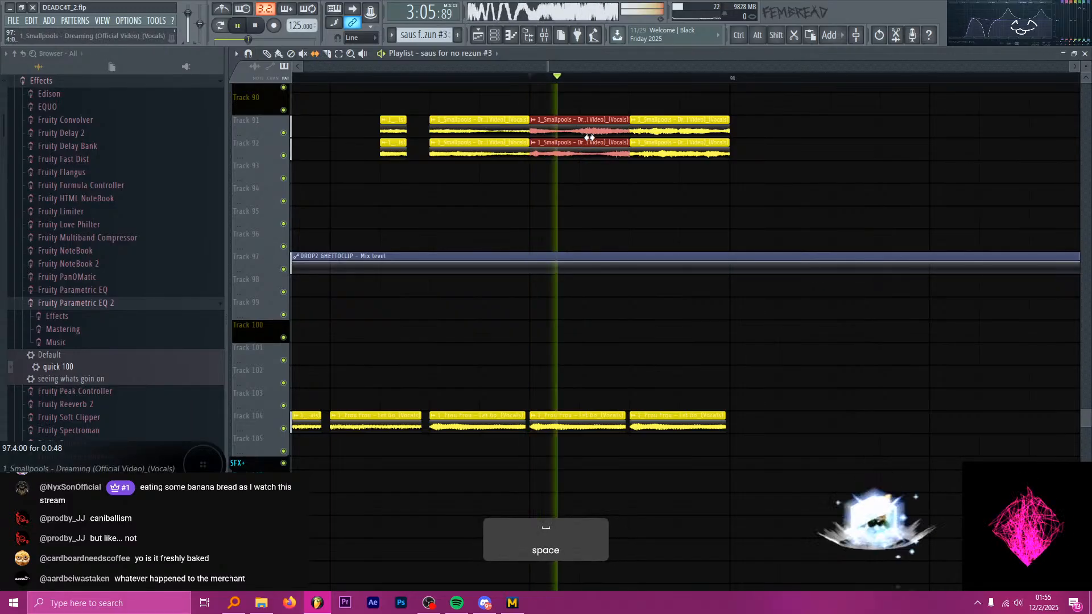
{"action": "key", "text": "space"}
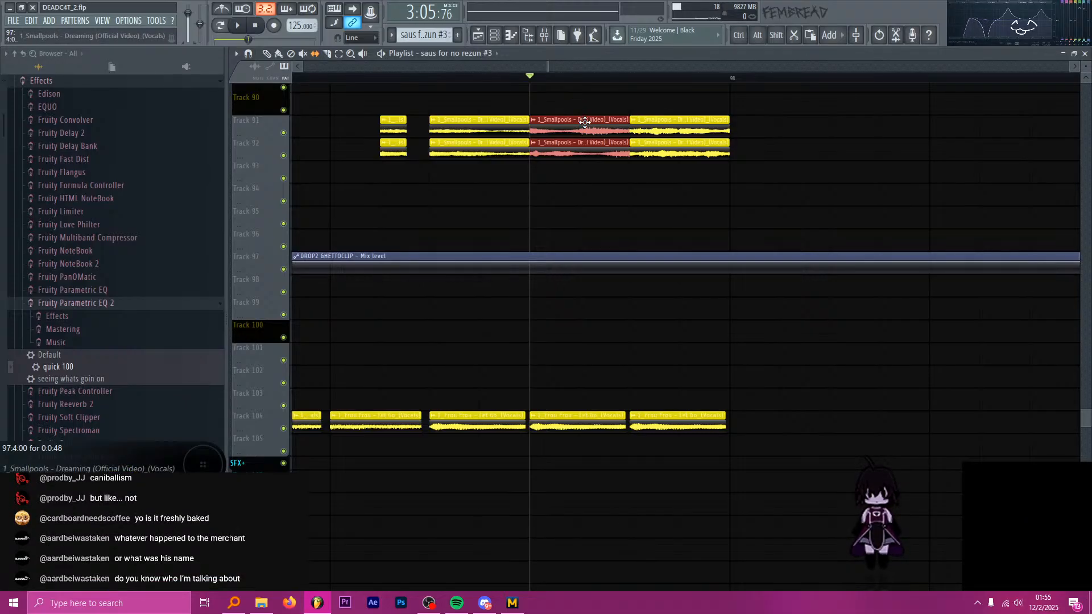
{"action": "key", "text": "alt+Tab"}
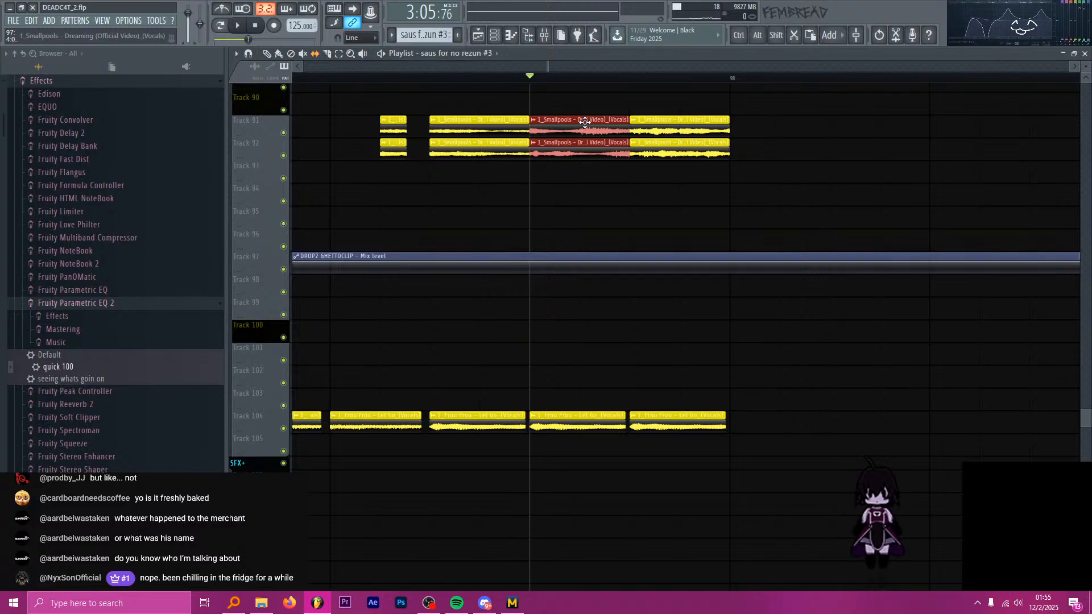
{"action": "key", "text": "alt+Tab"}
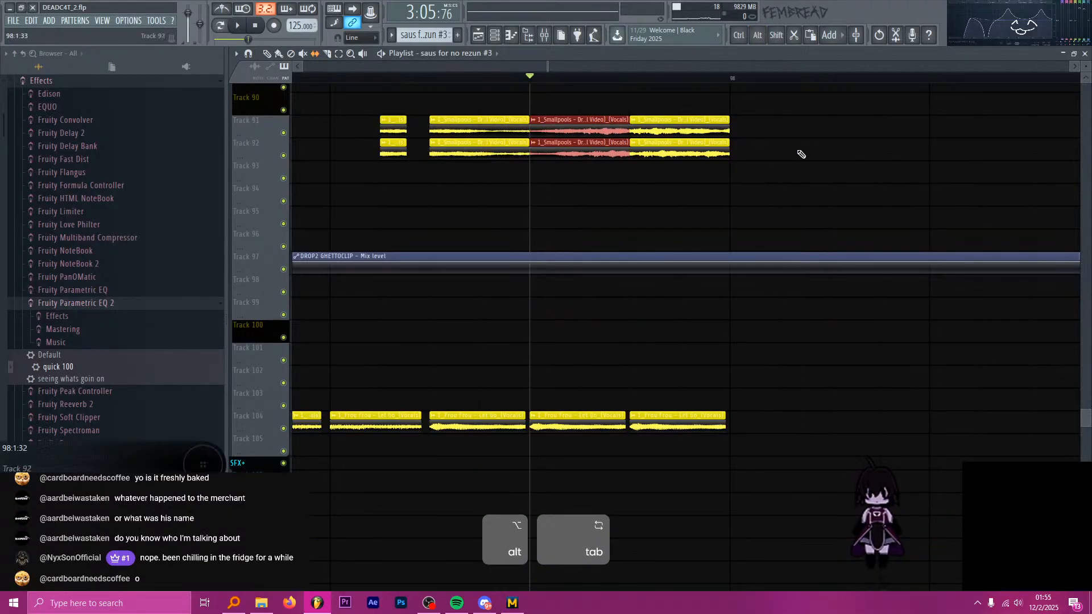
{"action": "key", "text": "space"}
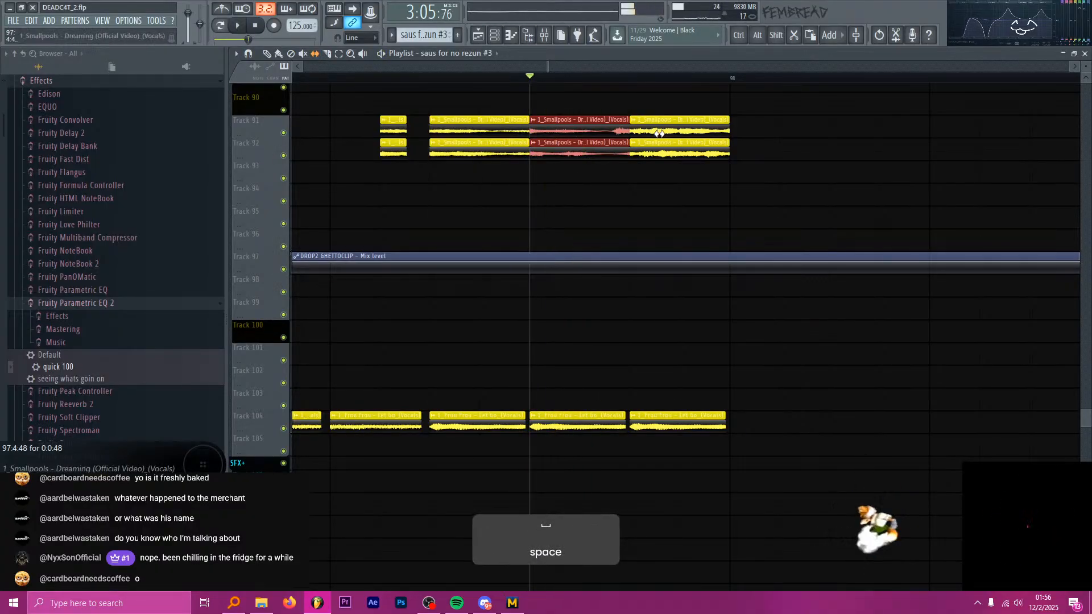
{"action": "key", "text": "space"}
{"action": "key", "text": "space"}
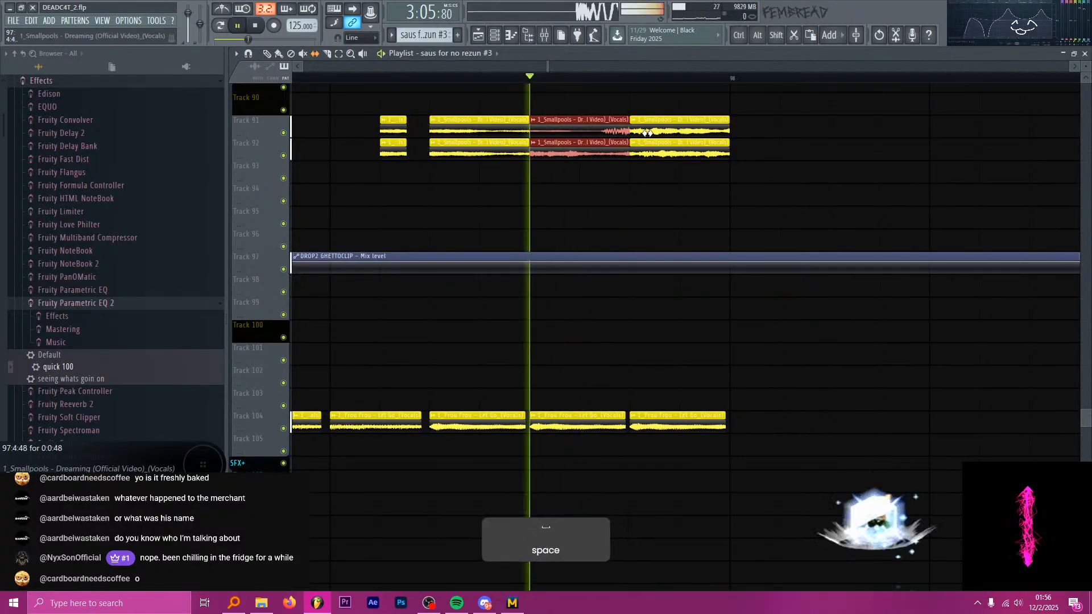
Fine-tune the slip offset of the 97:4:00 Smallpools pair by ear and check it with the preceding chop from 97:3:48.
{"action": "key", "text": "space"}
{"action": "key", "text": "space"}
{"action": "key", "text": "space"}
{"action": "key", "text": "space"}
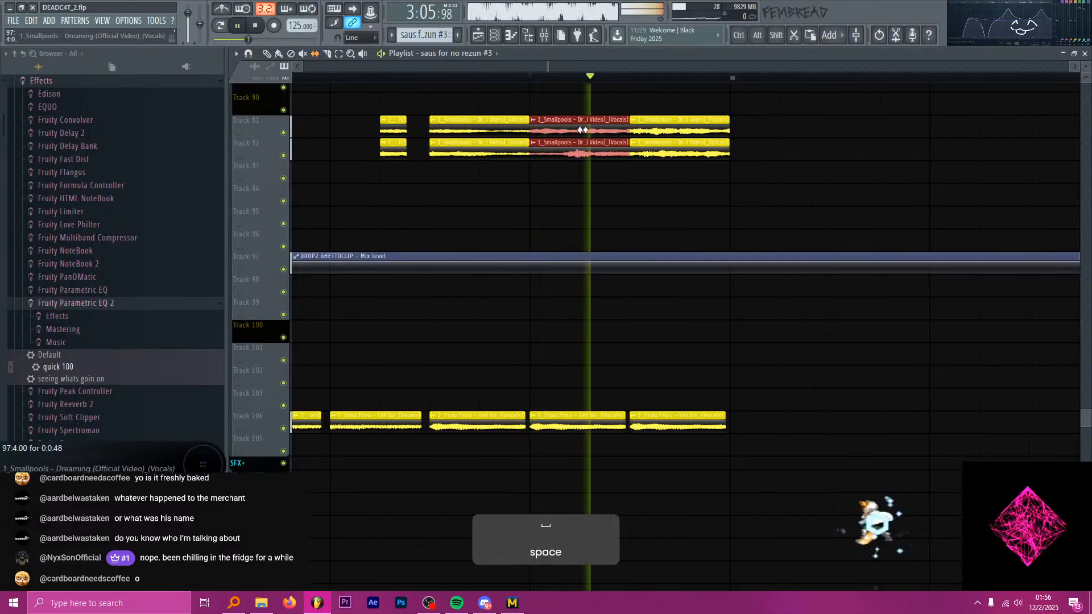
{"action": "mouse_move", "coordinate": [569, 131]}
{"action": "left_mouse_down"}
{"action": "mouse_move", "coordinate": [536, 131]}
{"action": "mouse_move", "coordinate": [621, 132]}
{"action": "mouse_move", "coordinate": [562, 131]}
{"action": "left_mouse_up"}
{"action": "key", "text": "space"}
{"action": "key", "text": "space"}
{"action": "key", "text": "space"}
{"action": "key", "text": "space"}
{"action": "key", "text": "space"}
{"action": "key", "text": "space"}
{"action": "key", "text": "space"}
{"action": "key", "text": "space"}
{"action": "key", "text": "space"}
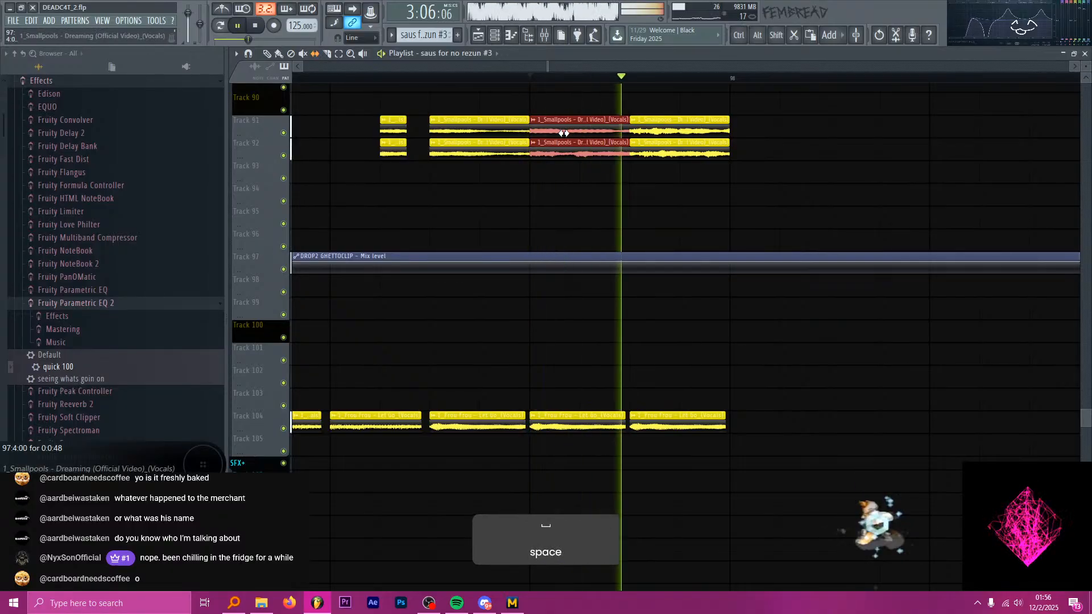
{"action": "key", "text": "space"}
{"action": "key", "text": "space"}
{"action": "key", "text": "space"}
{"action": "key", "text": "space"}
{"action": "key", "text": "space"}
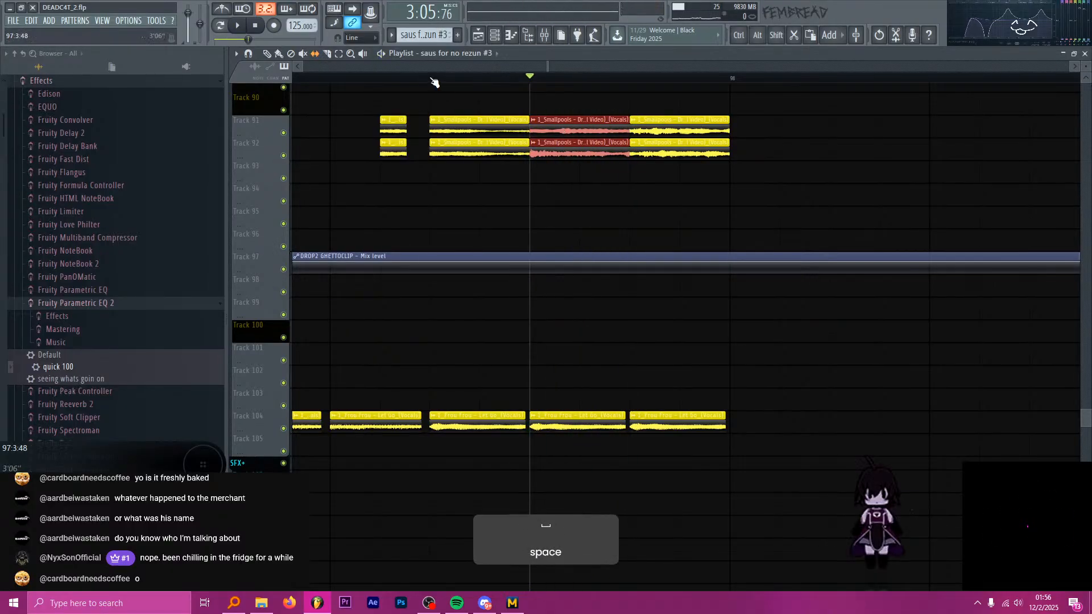
{"action": "key", "text": "space"}
{"action": "key", "text": "space"}
Save the project and audition the vocal chops from bar 97.
{"action": "scroll", "coordinate": [551, 109], "scroll_direction": "down", "scroll_amount": 3}
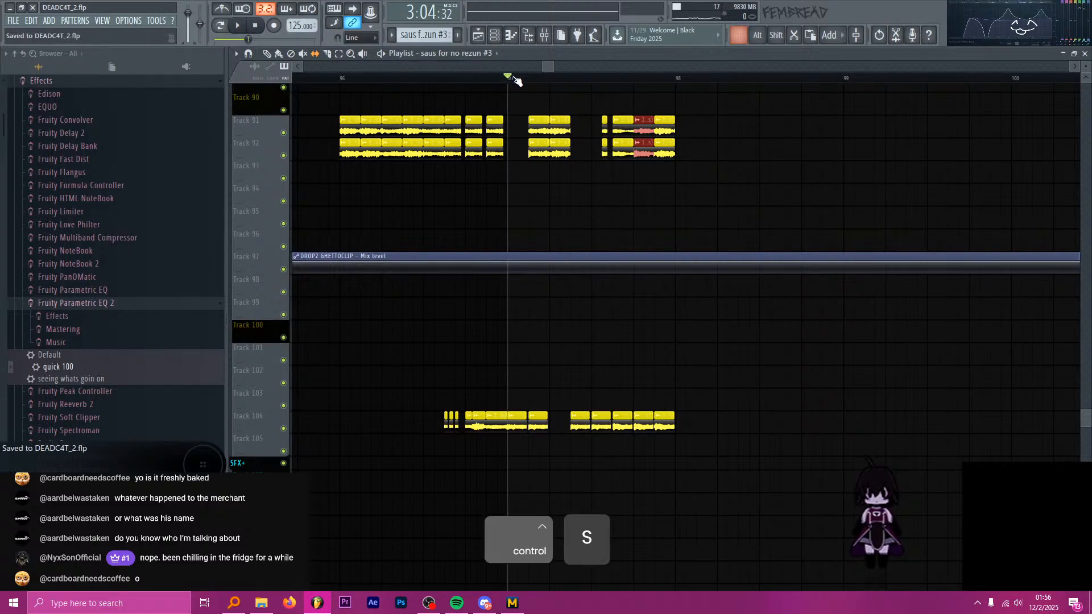
{"action": "key", "text": "space"}
{"action": "key", "text": "space"}
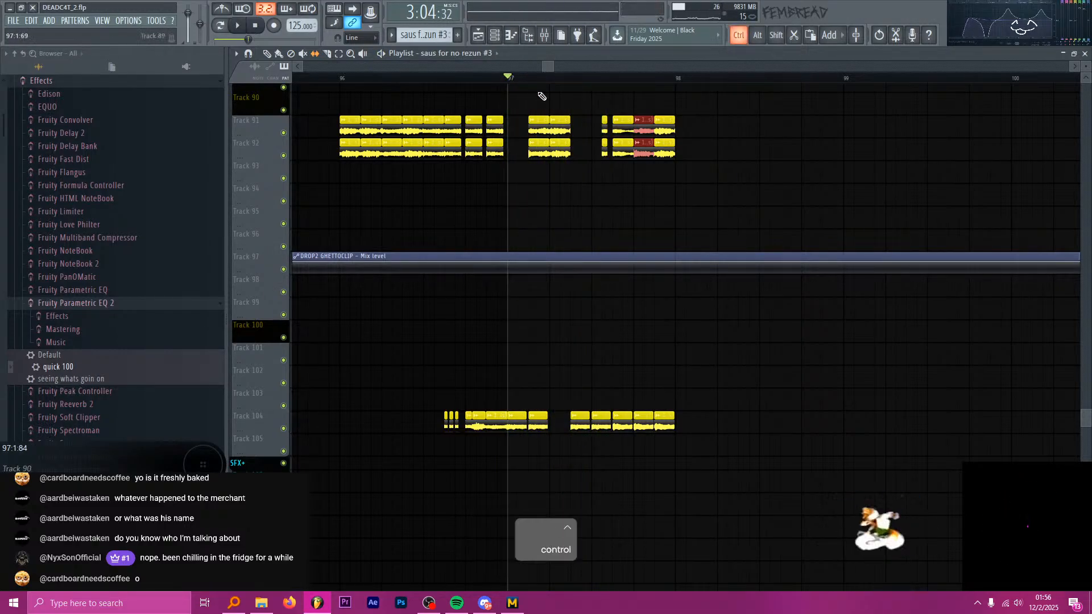
Delete the Frou Frou chop at 97:1:48 on Track 104 that overlaps the Smallpools pair.
{"action": "scroll", "coordinate": [546, 148], "scroll_direction": "up", "scroll_amount": 2}
{"action": "scroll", "coordinate": [594, 287], "scroll_direction": "up", "scroll_amount": 2}
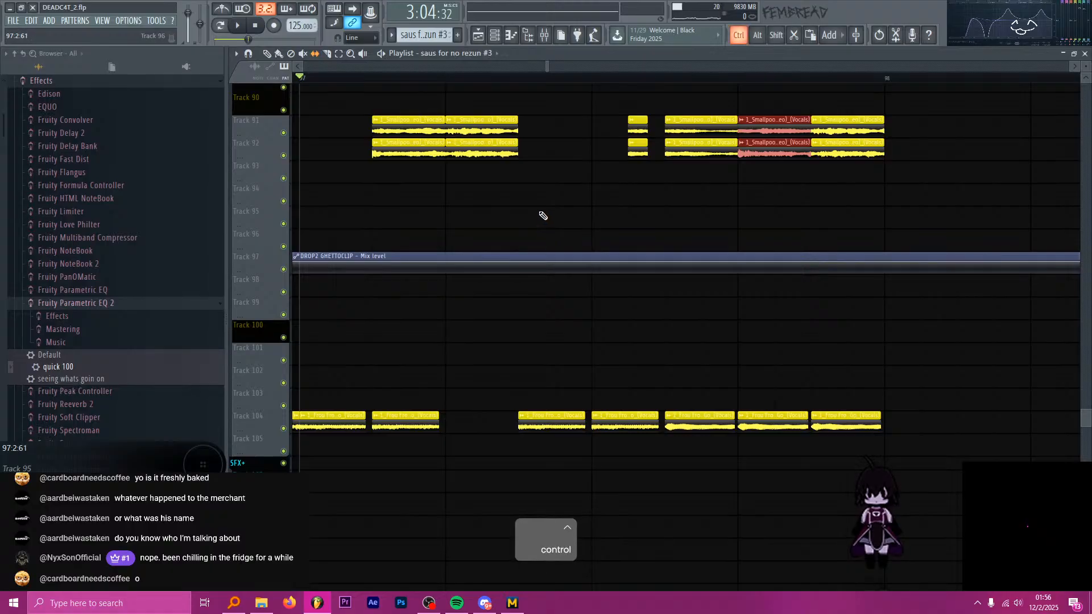
{"action": "scroll", "coordinate": [543, 215], "scroll_direction": "down", "scroll_amount": 2}
{"action": "right_click", "coordinate": [441, 414]}
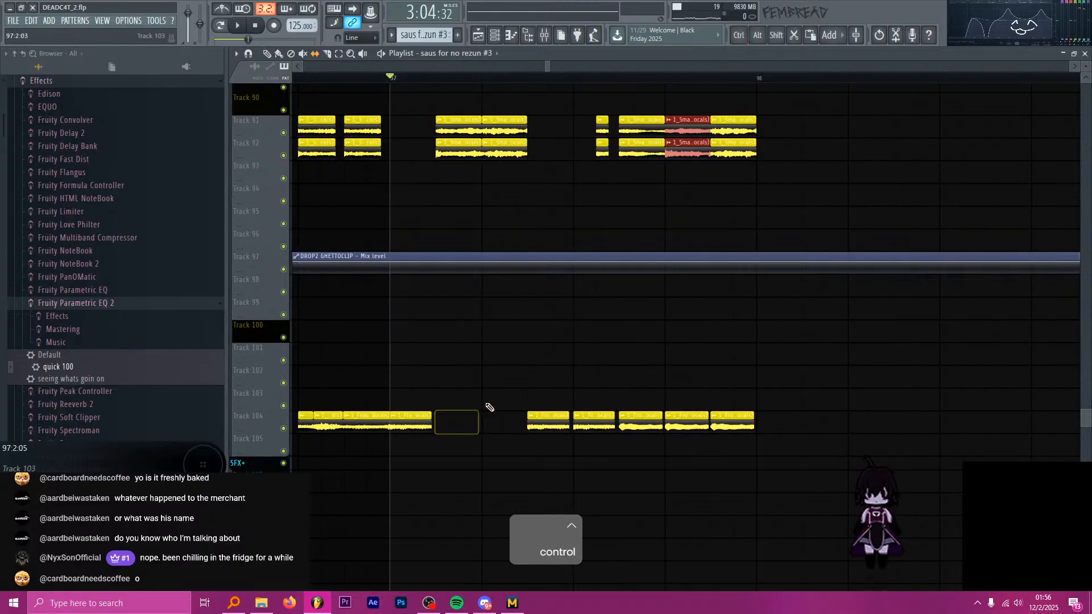
Slice the Frou Frou chop at 97:3:00 on Track 104 in line with the start of the short Smallpools slice above it.
{"action": "scroll", "coordinate": [529, 407], "scroll_direction": "up", "scroll_amount": 2}
{"action": "scroll", "coordinate": [648, 433], "scroll_direction": "up", "scroll_amount": 2}
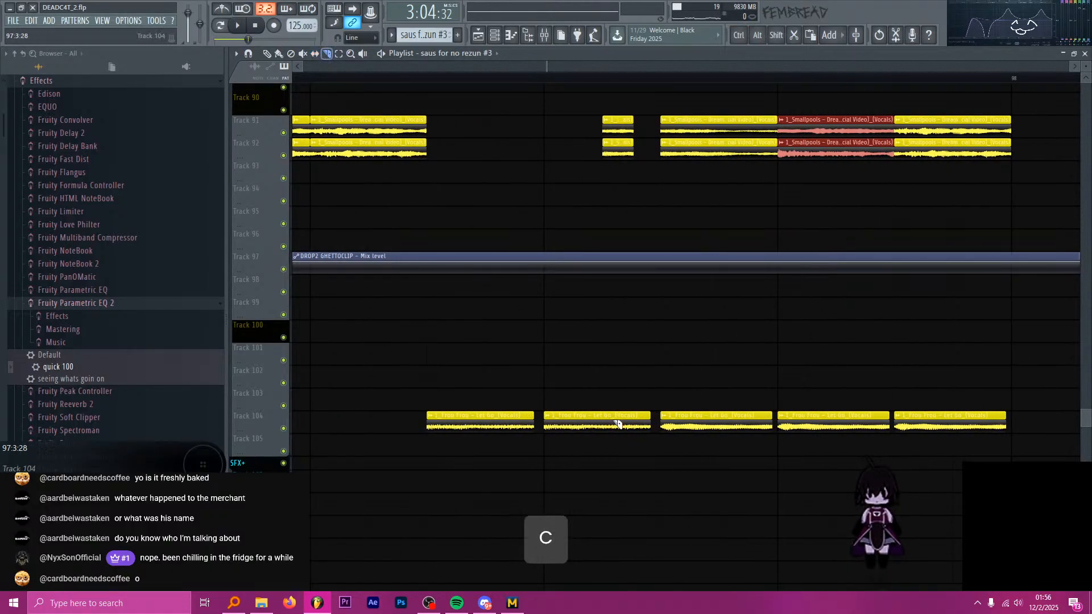
{"action": "scroll", "coordinate": [614, 427], "scroll_direction": "up", "scroll_amount": 3}
{"action": "key", "text": "shift+space"}
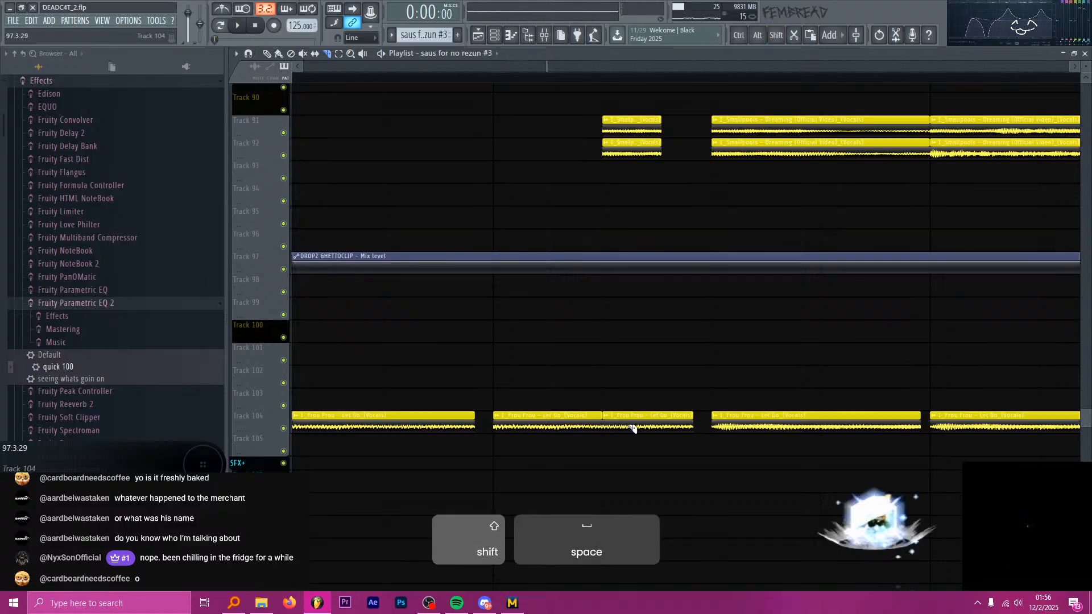
{"action": "key", "text": "space"}
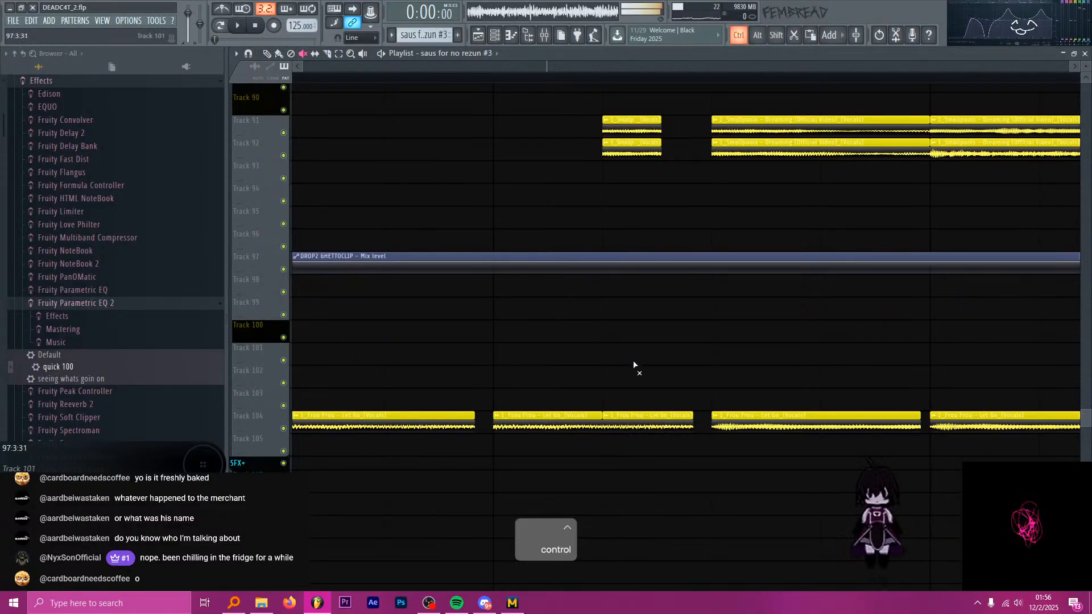
{"action": "scroll", "coordinate": [634, 365], "scroll_direction": "down", "scroll_amount": 3}
{"action": "key", "text": "p"}
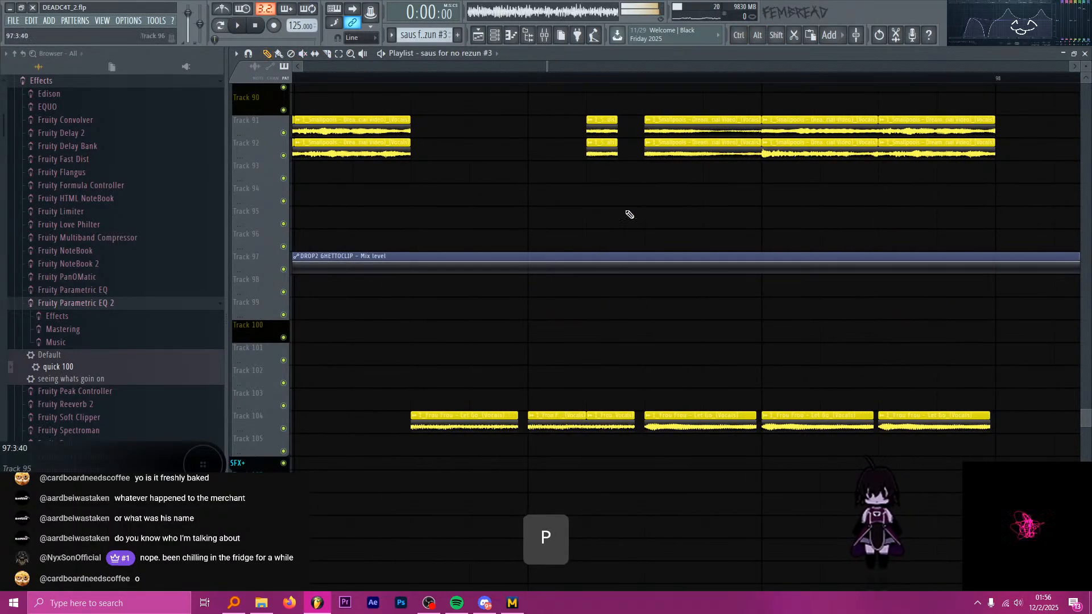
Delete the short Smallpools slices between 97:3:00 and 97:3:48 on Tracks 91 and 92.
{"action": "right_click", "coordinate": [600, 142]}
{"action": "scroll", "coordinate": [461, 182], "scroll_direction": "down", "scroll_amount": 1}
{"action": "scroll", "coordinate": [546, 318], "scroll_direction": "up", "scroll_amount": 2}
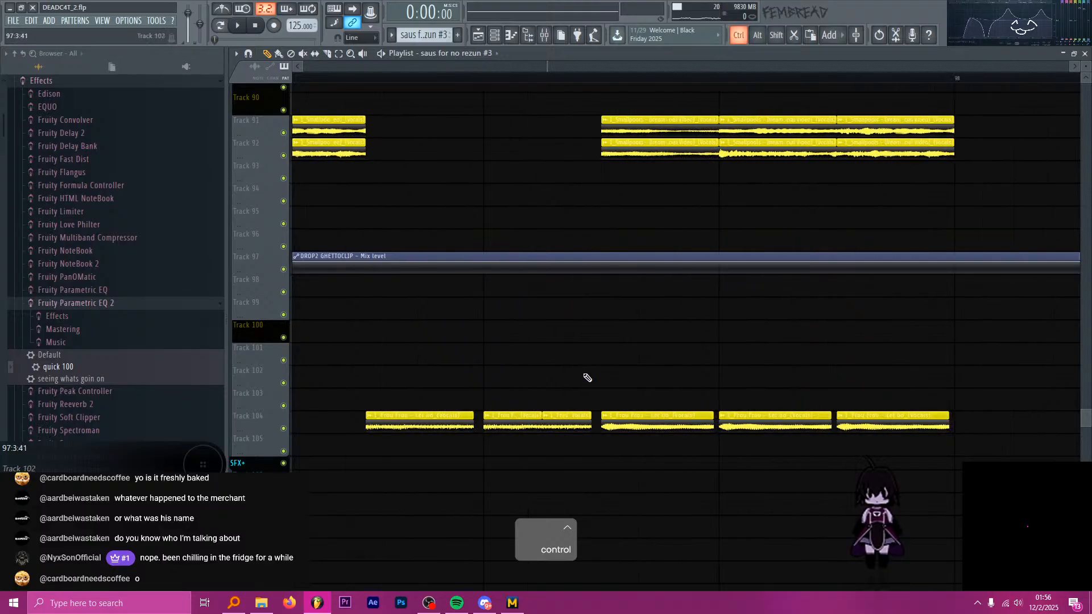
Delete the second slice of the 97:3:00 Frou Frou chop on Track 104 and extend the first slice over its space.
{"action": "right_click", "coordinate": [549, 418]}
{"action": "key", "text": "ctrl+z"}
{"action": "right_click", "coordinate": [561, 420]}
{"action": "left_click_drag", "start_coordinate": [524, 421], "coordinate": [575, 426]}
{"action": "key", "text": "space"}
{"action": "key", "text": "space"}
Audition the chops from bar 97 and set the 97:3:00 Frou Frou chop on Track 104 to a length of 0:0:45.
{"action": "scroll", "coordinate": [609, 285], "scroll_direction": "down", "scroll_amount": 4}
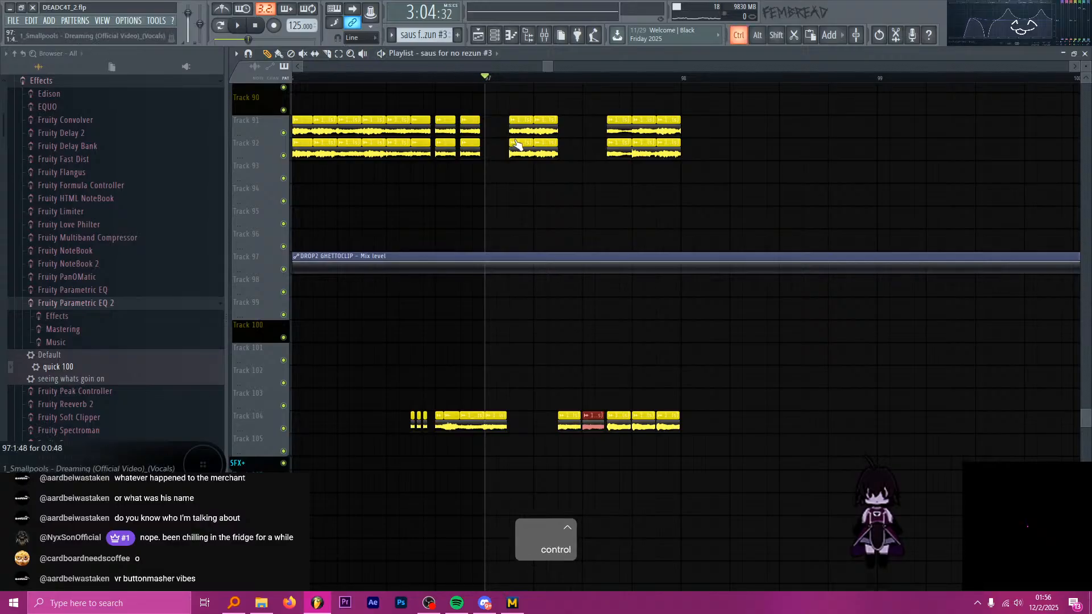
{"action": "scroll", "coordinate": [614, 343], "scroll_direction": "up", "scroll_amount": 4}
{"action": "key", "text": "space"}
{"action": "scroll", "coordinate": [723, 411], "scroll_direction": "up", "scroll_amount": 3}
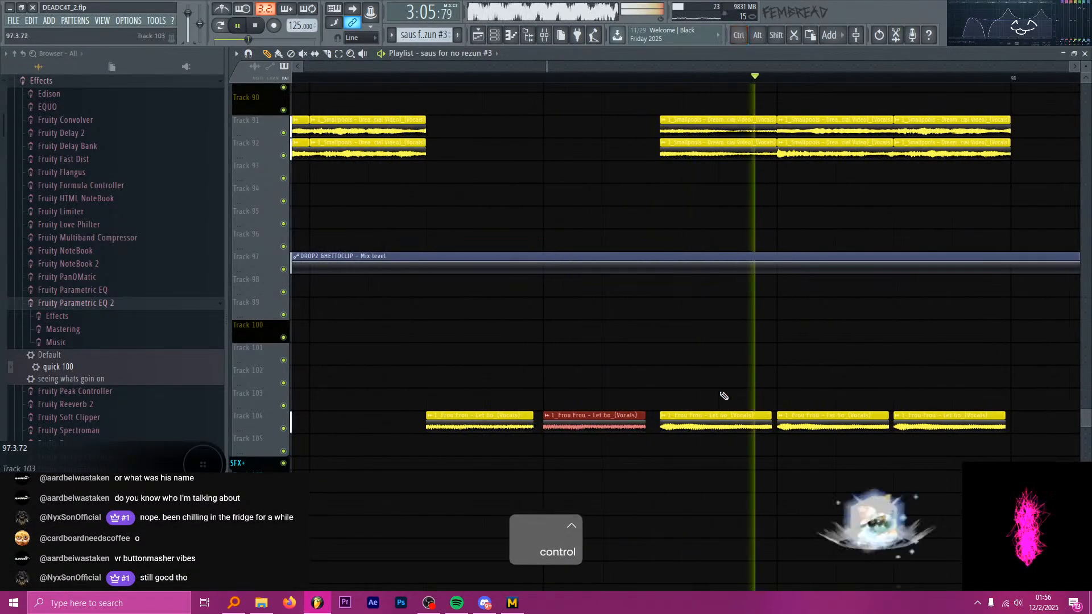
{"action": "key", "text": "space"}
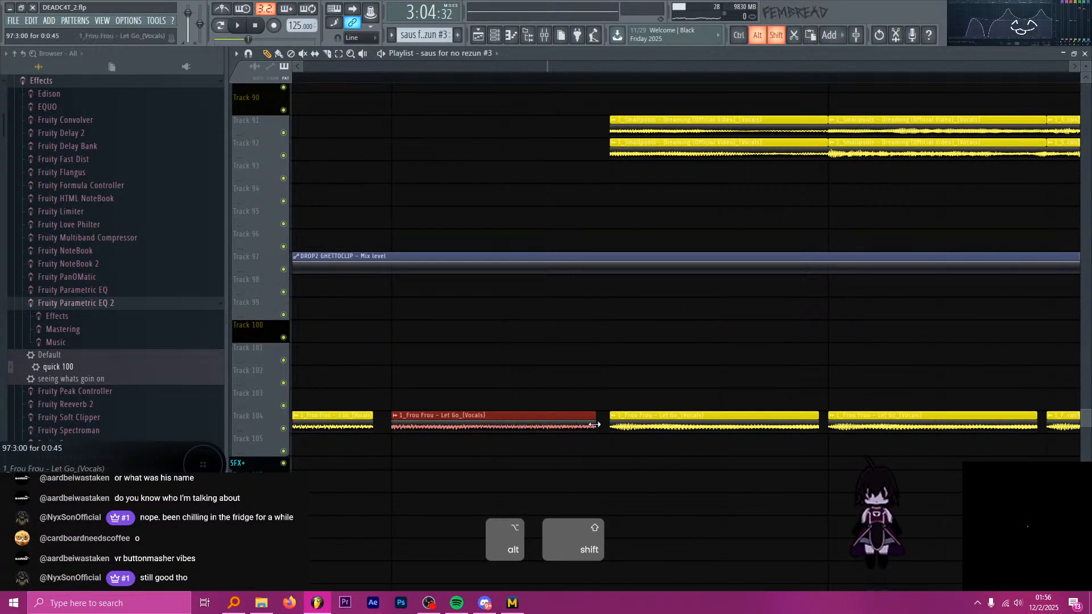
{"action": "scroll", "coordinate": [607, 254], "scroll_direction": "down", "scroll_amount": 5}
{"action": "key", "text": "space"}
{"action": "key", "text": "space"}
Select the Smallpools pairs at 97:1:48 and 97:2:00 on Tracks 91 and 92, trim them to 0:0:41, and audition.
{"action": "scroll", "coordinate": [501, 153], "scroll_direction": "up", "scroll_amount": 2}
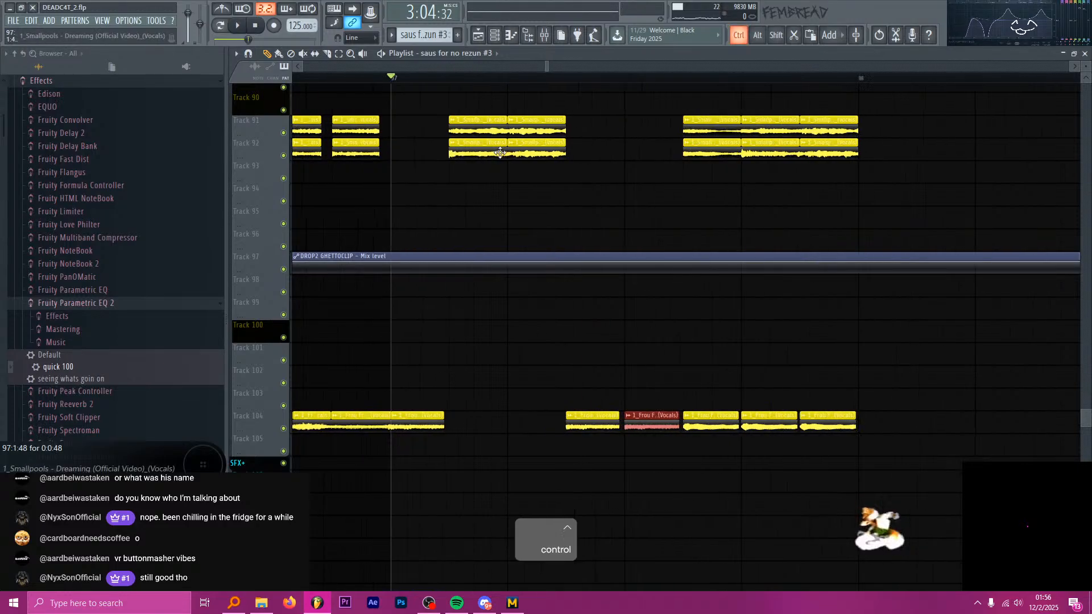
{"action": "left_click_drag", "start_coordinate": [530, 162], "coordinate": [465, 116]}
{"action": "key", "text": "space"}
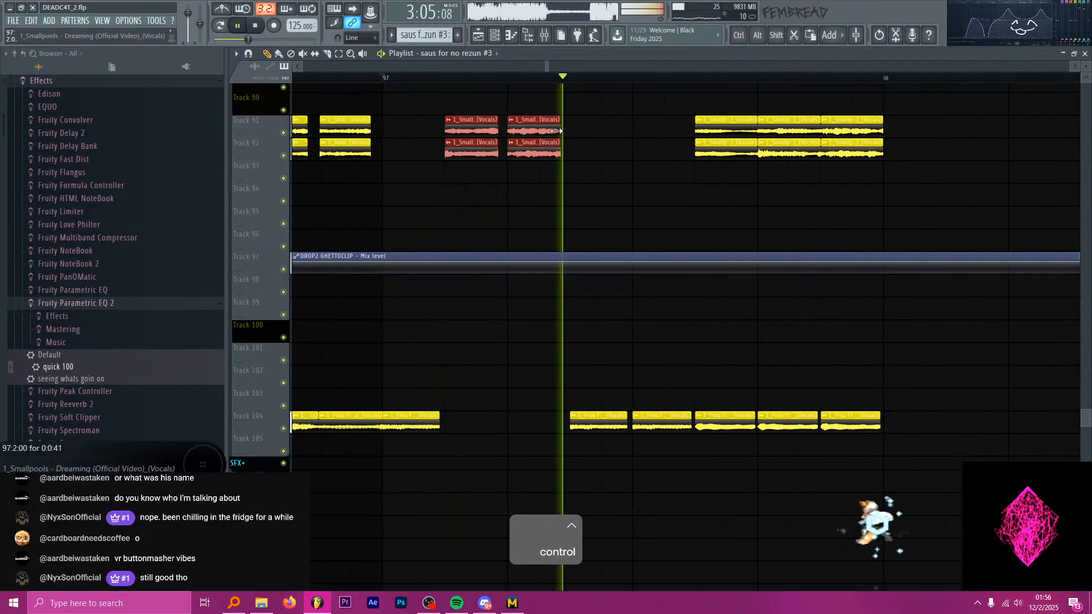
{"action": "scroll", "coordinate": [569, 140], "scroll_direction": "down", "scroll_amount": 2}
{"action": "key", "text": "space"}
Lengthen the Smallpools pairs at 97:1:48 and 97:2:00 on Tracks 91 and 92 to 0:0:47, and audition them.
{"action": "scroll", "coordinate": [560, 137], "scroll_direction": "up", "scroll_amount": 6}
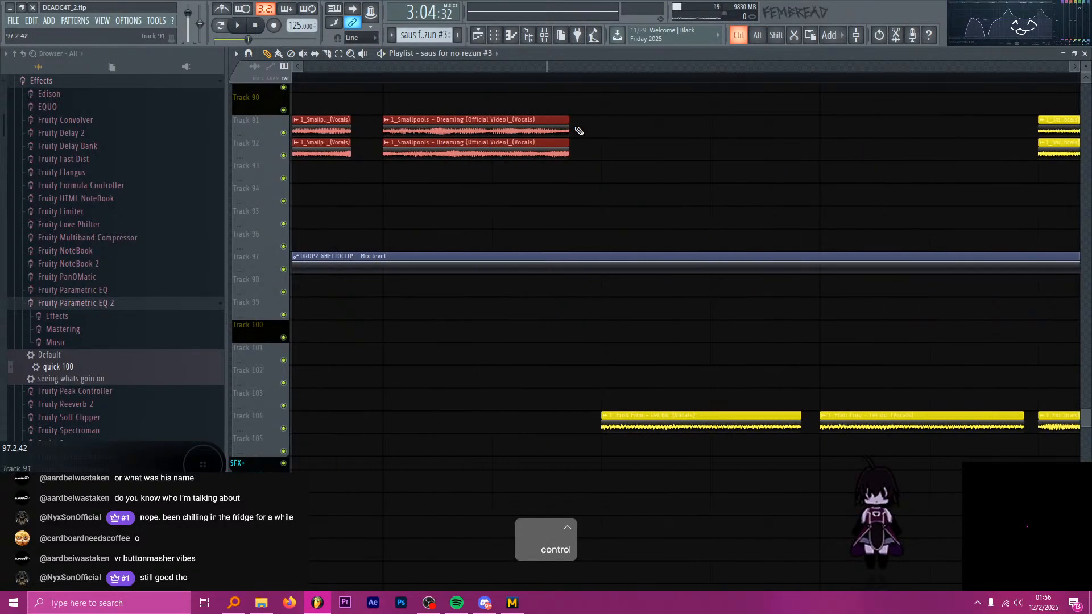
{"action": "key", "text": "space"}
{"action": "scroll", "coordinate": [603, 133], "scroll_direction": "down", "scroll_amount": 4}
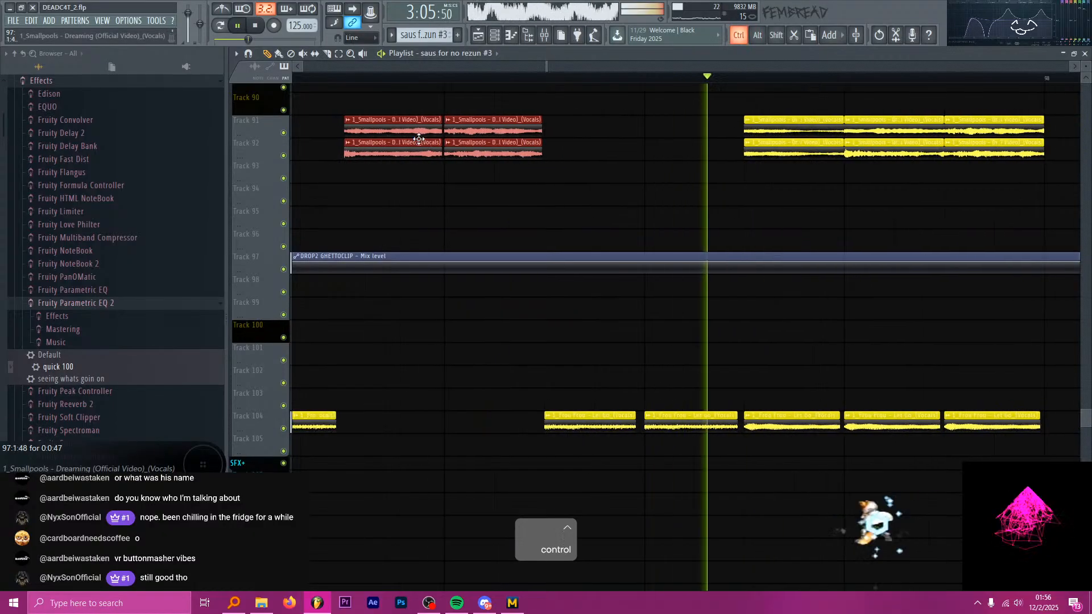
{"action": "key", "text": "space"}
Trim the last three Smallpools pairs before bar 98 to 0:0:46 and slip the 97:4:00 pair to a new vocal fragment by ear.
{"action": "scroll", "coordinate": [619, 134], "scroll_direction": "up", "scroll_amount": 5}
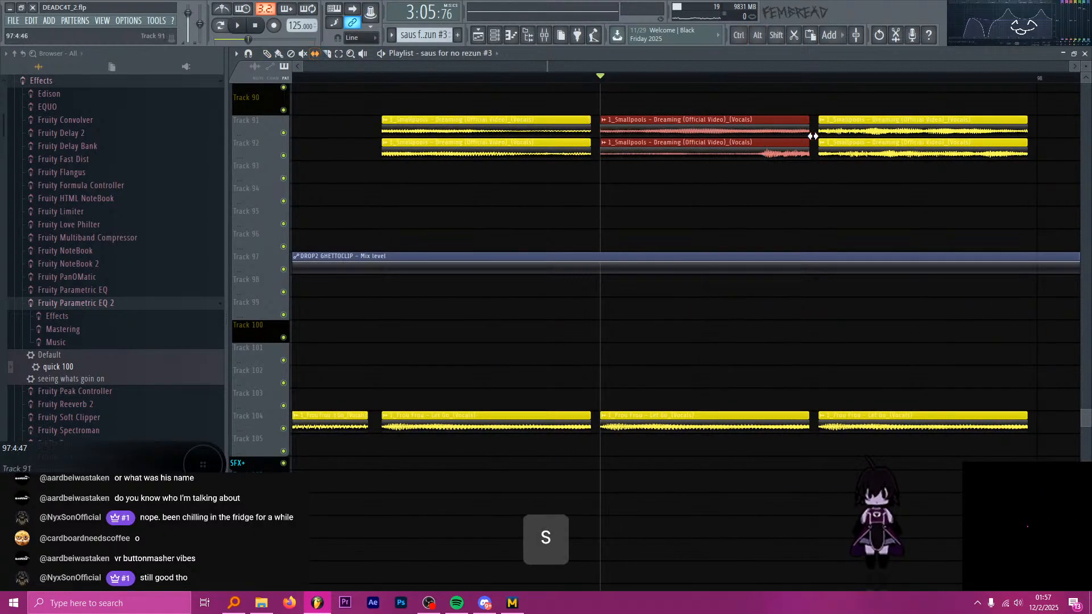
{"action": "key", "text": "space"}
{"action": "key", "text": "space"}
{"action": "key", "text": "ctrl+z"}
{"action": "scroll", "coordinate": [636, 142], "scroll_direction": "down", "scroll_amount": 2}
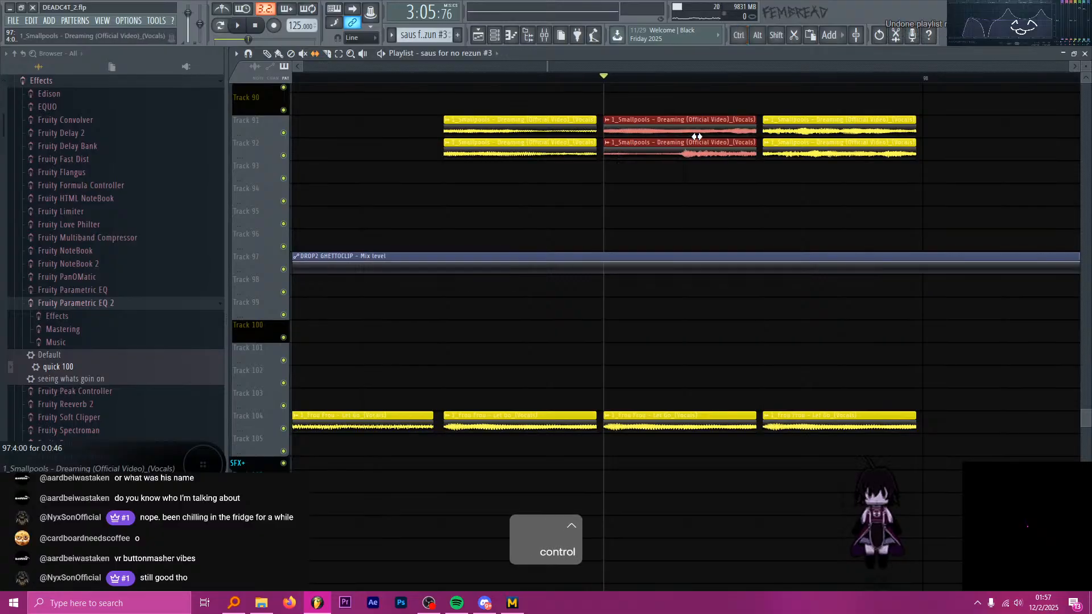
{"action": "key", "text": "space"}
{"action": "key", "text": "space"}
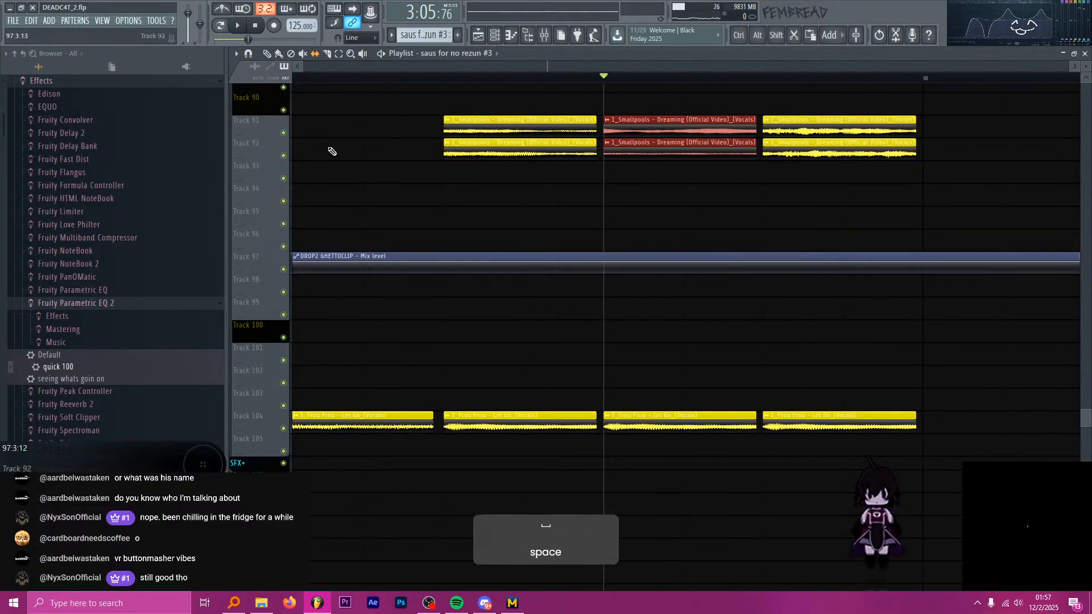
Isolate Tracks 91 and 92 by muting all other playlist tracks to hear the Smallpools chops alone.
{"action": "left_click", "coordinate": [283, 156], "text": "ctrl"}
{"action": "left_click", "coordinate": [283, 133]}
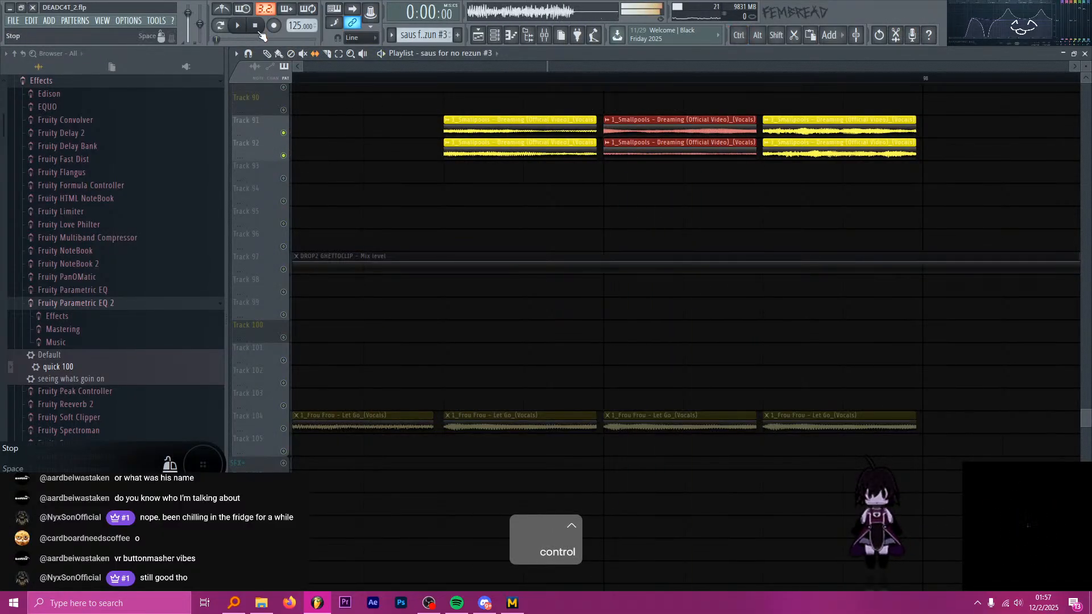
{"action": "scroll", "coordinate": [604, 82], "scroll_direction": "down", "scroll_amount": 3}
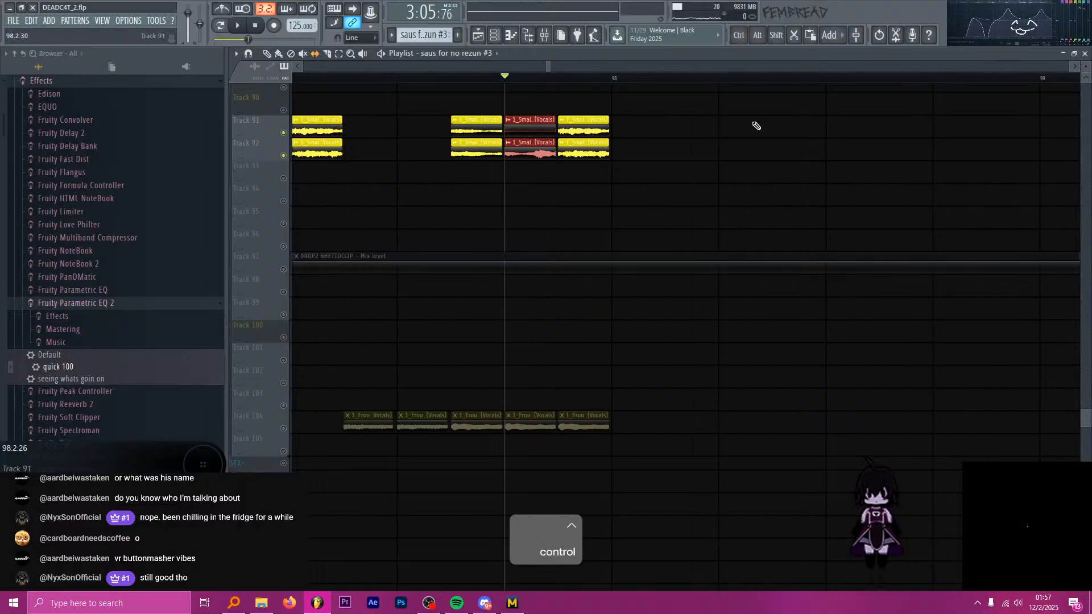
Audition the isolated Smallpools chops, and unmute the automation lanes on Tracks 93 to 103.
{"action": "key", "text": "space"}
{"action": "key", "text": "space"}
{"action": "key", "text": "space"}
{"action": "key", "text": "space"}
{"action": "scroll", "coordinate": [459, 191], "scroll_direction": "down", "scroll_amount": 2}
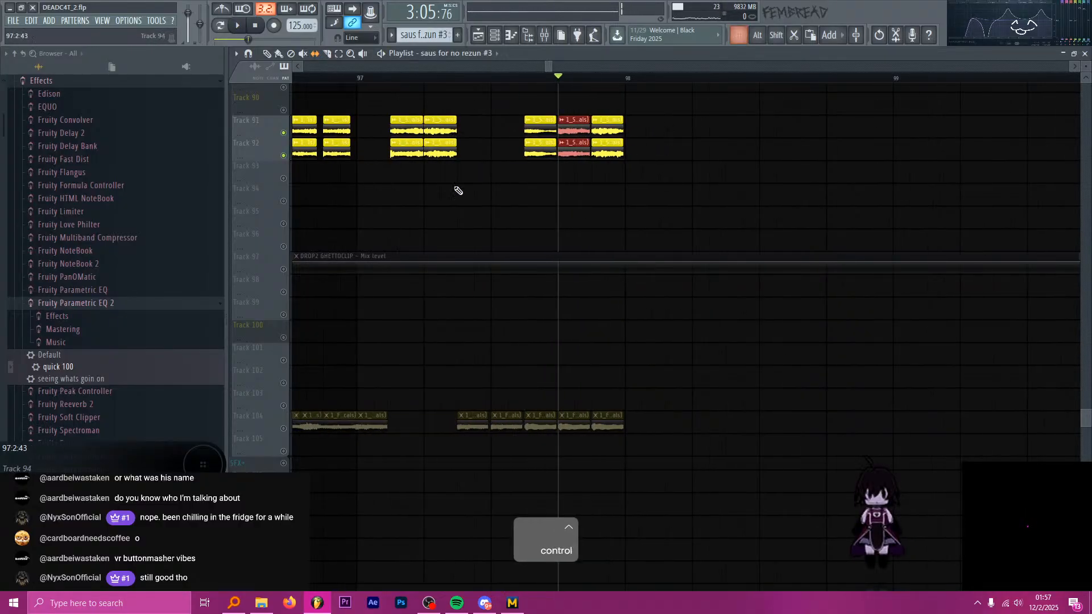
{"action": "left_click_drag", "start_coordinate": [291, 267], "coordinate": [292, 292]}
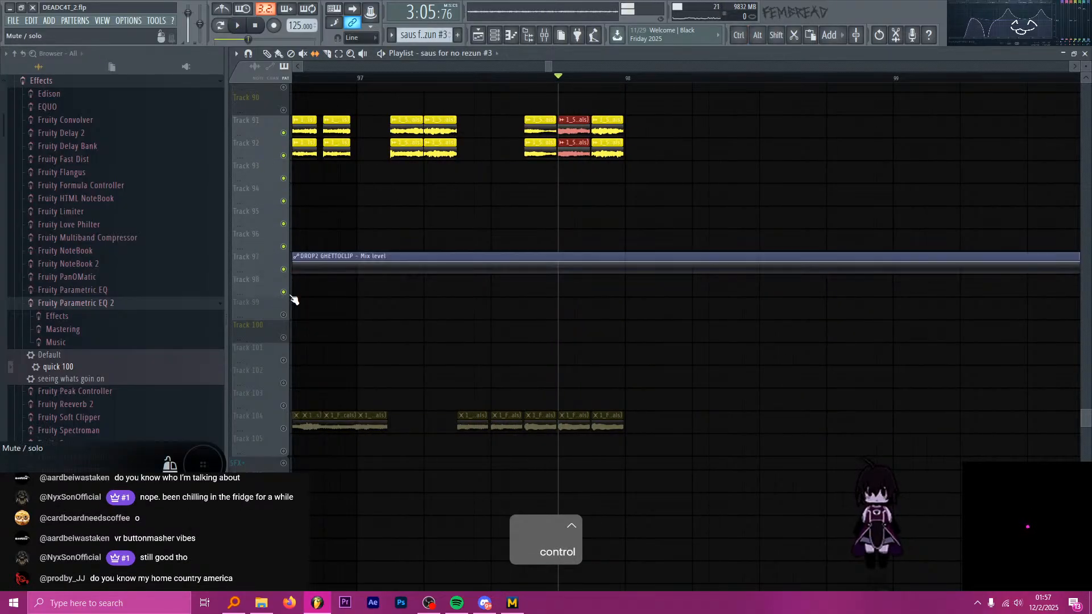
{"action": "scroll", "coordinate": [516, 324], "scroll_direction": "down", "scroll_amount": 5}
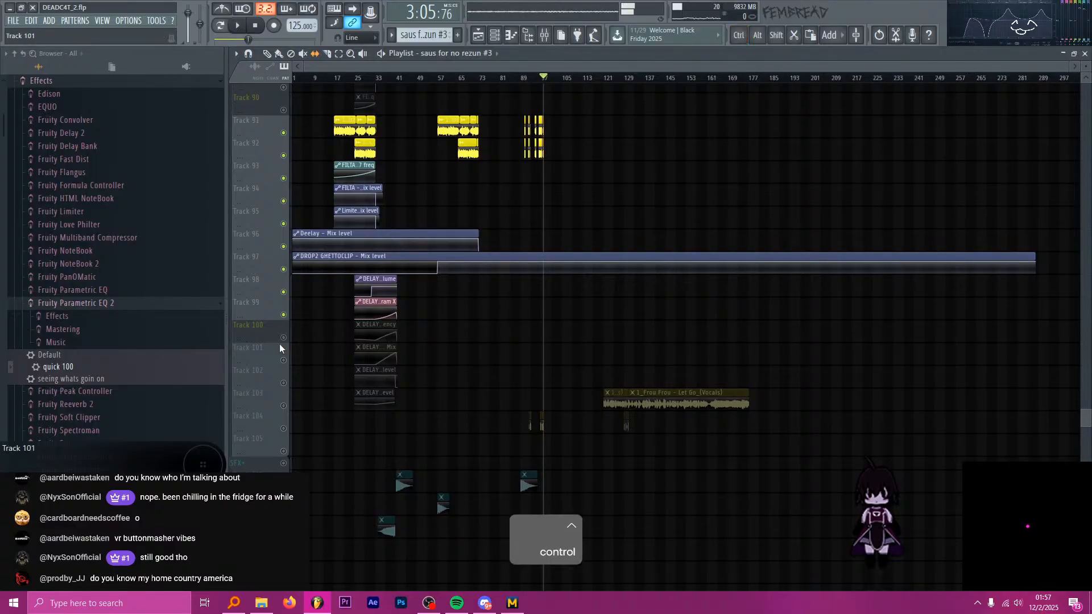
{"action": "left_click_drag", "start_coordinate": [283, 338], "coordinate": [288, 364]}
{"action": "left_click", "coordinate": [286, 406]}
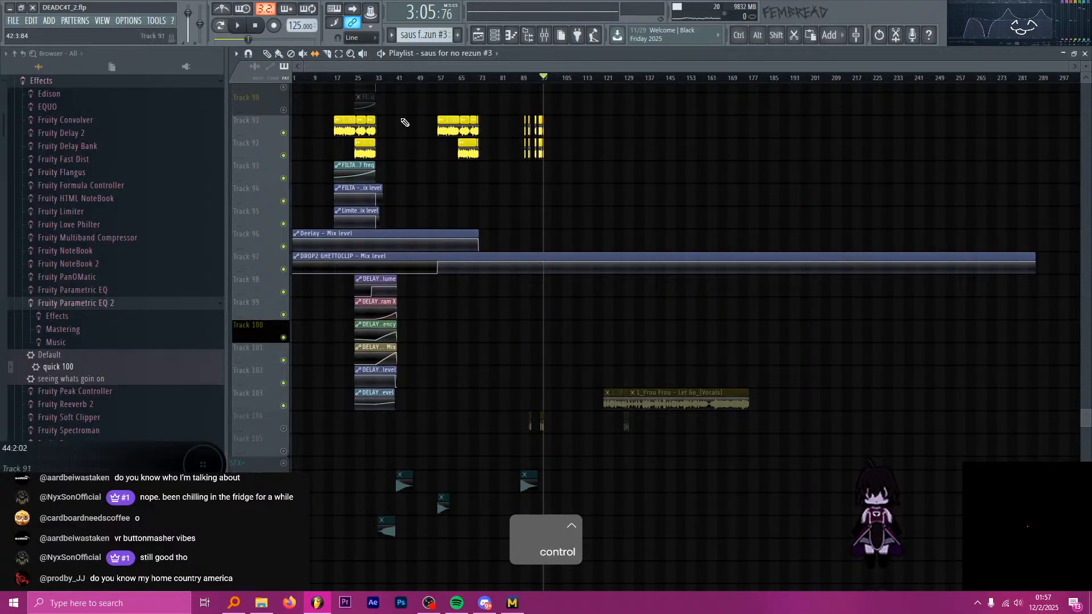
Slip the audio inside the Smallpools pair at 97:4:00 on Tracks 91 and 92, auditioning different vocal fragments with the automation active.
{"action": "scroll", "coordinate": [546, 128], "scroll_direction": "up", "scroll_amount": 8}
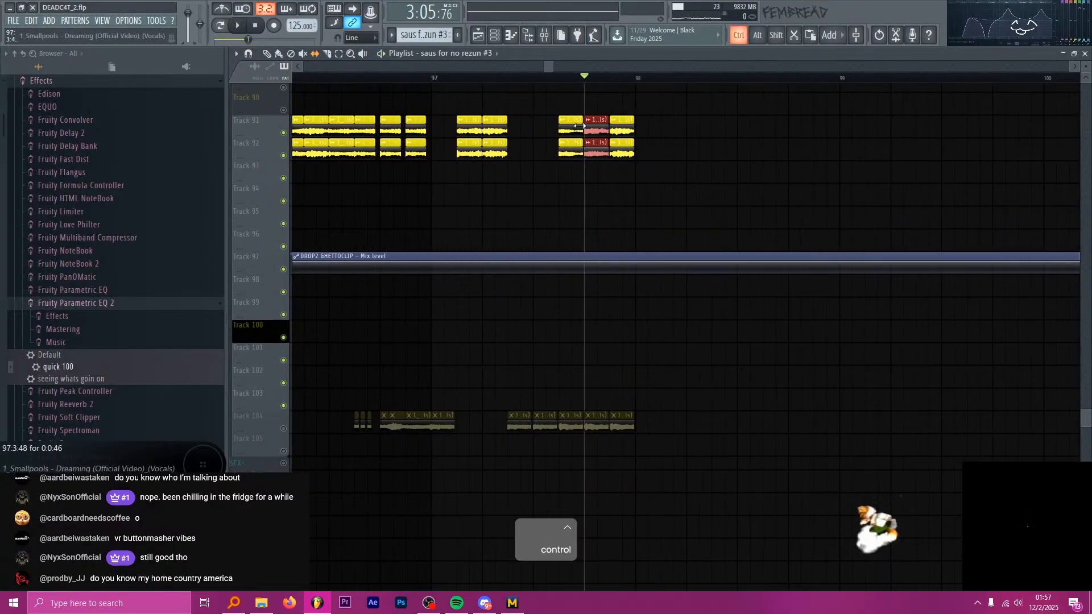
{"action": "scroll", "coordinate": [580, 126], "scroll_direction": "up", "scroll_amount": 2}
{"action": "key", "text": "space"}
{"action": "key", "text": "space"}
{"action": "key", "text": "space"}
{"action": "key", "text": "space"}
{"action": "key", "text": "space"}
{"action": "key", "text": "space"}
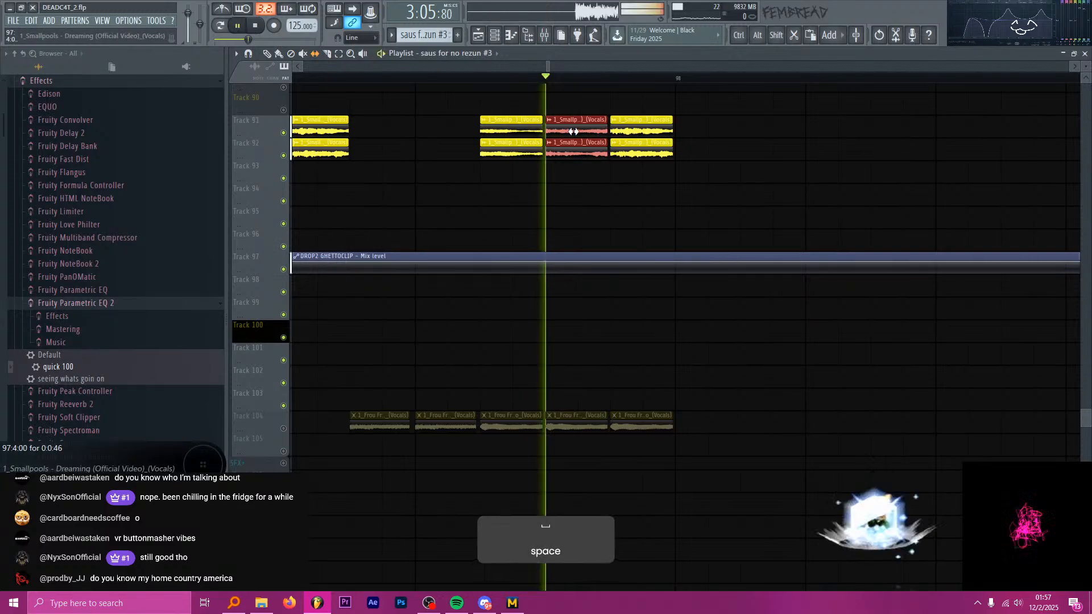
{"action": "key", "text": "space"}
{"action": "key", "text": "space"}
{"action": "key", "text": "space"}
{"action": "key", "text": "space"}
{"action": "key", "text": "space"}
{"action": "key", "text": "space"}
{"action": "key", "text": "space"}
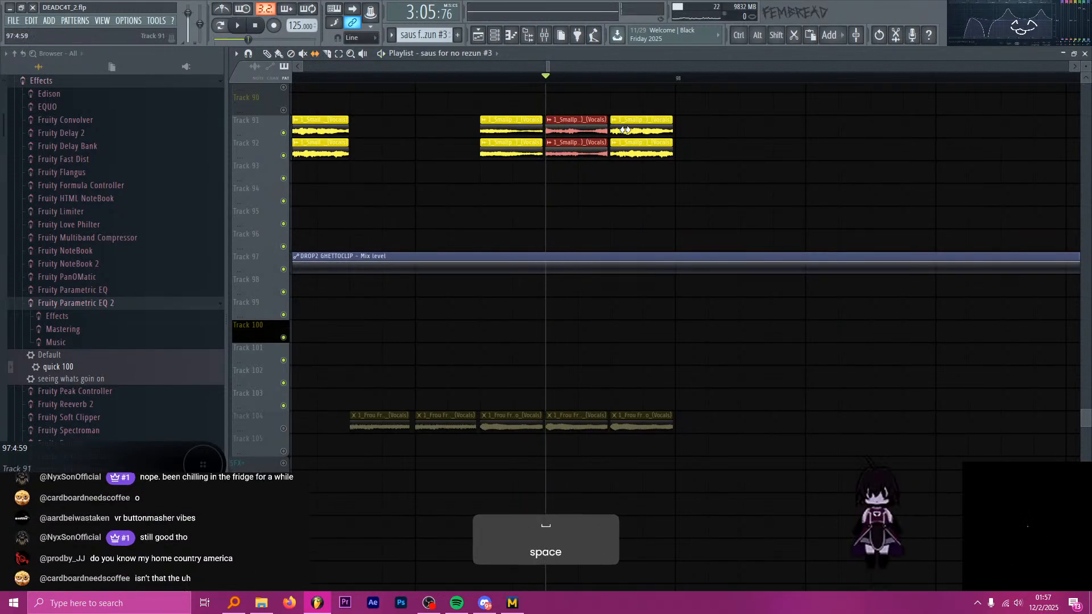
{"action": "key", "text": "space"}
{"action": "key", "text": "space"}
{"action": "key", "text": "space"}
{"action": "key", "text": "space"}
{"action": "key", "text": "space"}
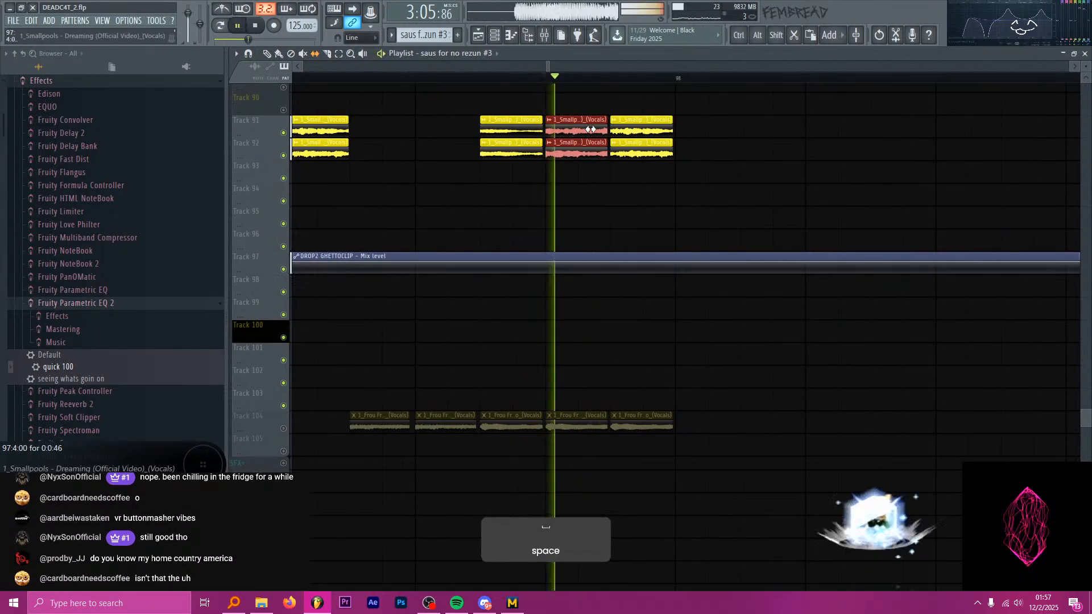
{"action": "key", "text": "space"}
{"action": "key", "text": "space"}
{"action": "key", "text": "space"}
{"action": "key", "text": "space"}
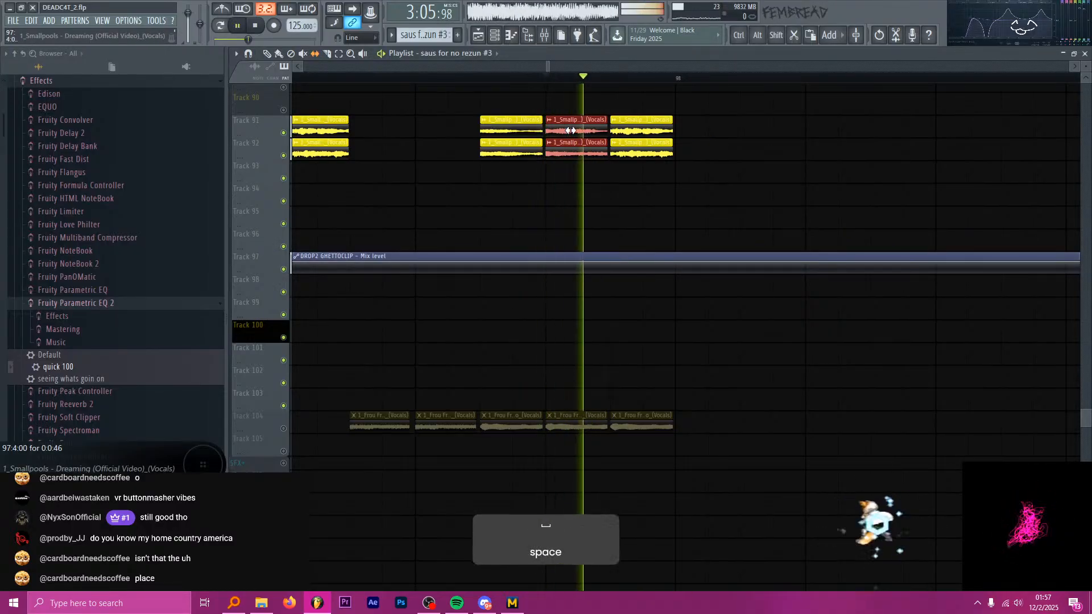
{"action": "key", "text": "space"}
{"action": "key", "text": "space"}
{"action": "key", "text": "space"}
{"action": "key", "text": "space"}
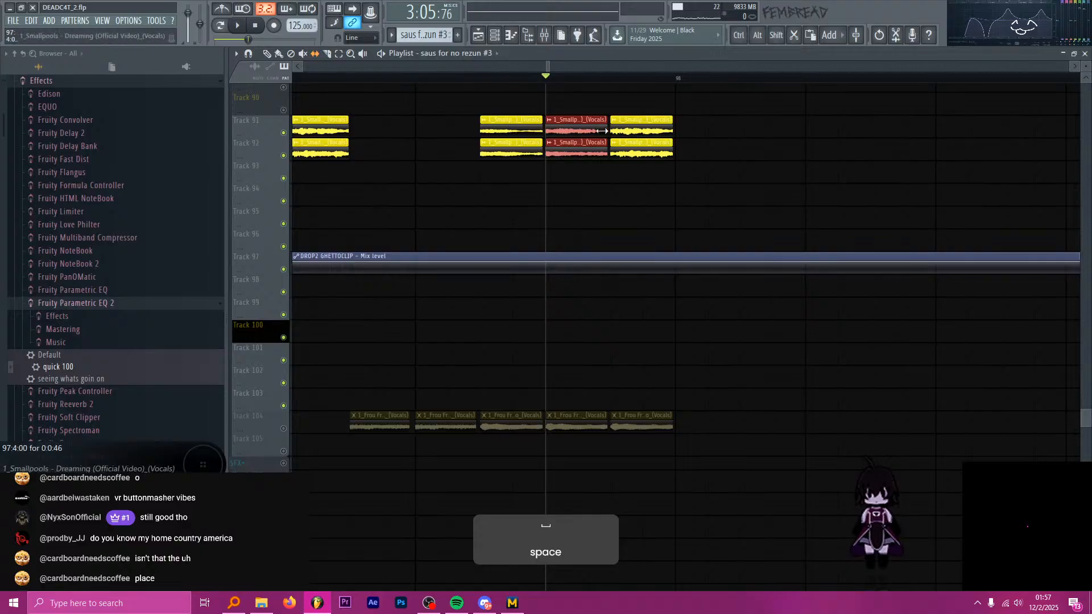
{"action": "key", "text": "space"}
{"action": "key", "text": "space"}
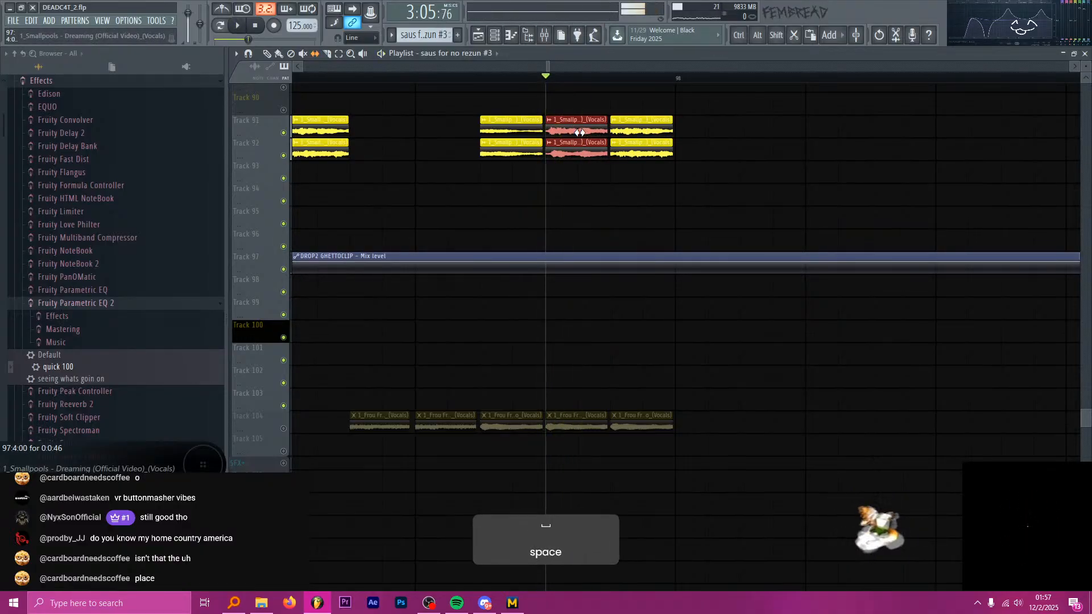
{"action": "key", "text": "space"}
{"action": "key", "text": "space"}
{"action": "key", "text": "space"}
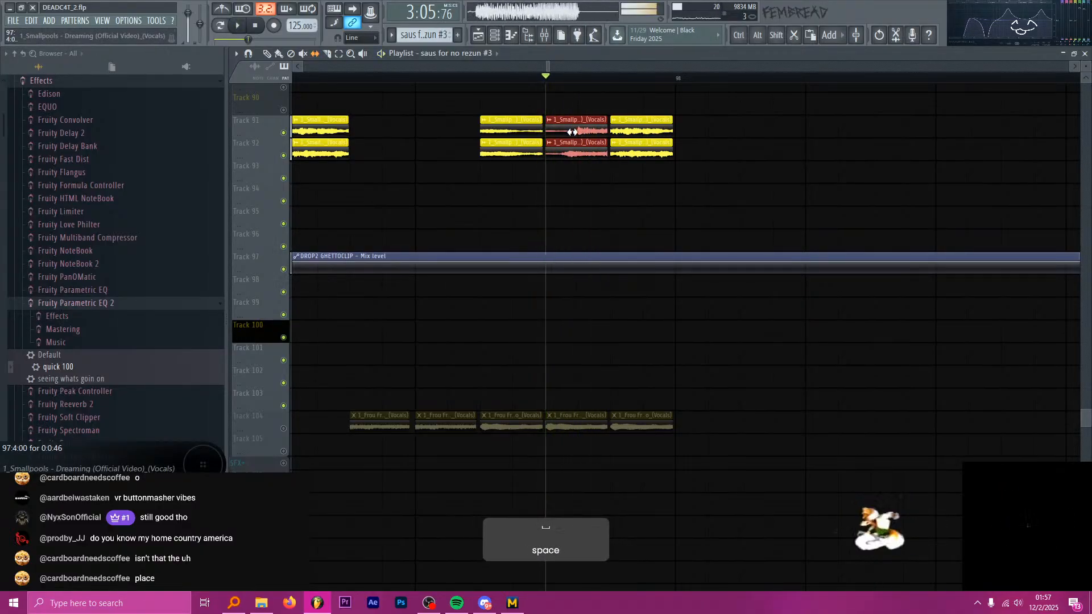
{"action": "key", "text": "space"}
{"action": "key", "text": "space"}
{"action": "key", "text": "space"}
{"action": "mouse_move", "coordinate": [570, 129]}
{"action": "left_mouse_down"}
{"action": "mouse_move", "coordinate": [629, 126]}
{"action": "mouse_move", "coordinate": [584, 133]}
{"action": "left_mouse_up"}
{"action": "key", "text": "space"}
{"action": "key", "text": "space"}
{"action": "key", "text": "space"}
{"action": "key", "text": "space"}
{"action": "key", "text": "space"}
{"action": "key", "text": "space"}
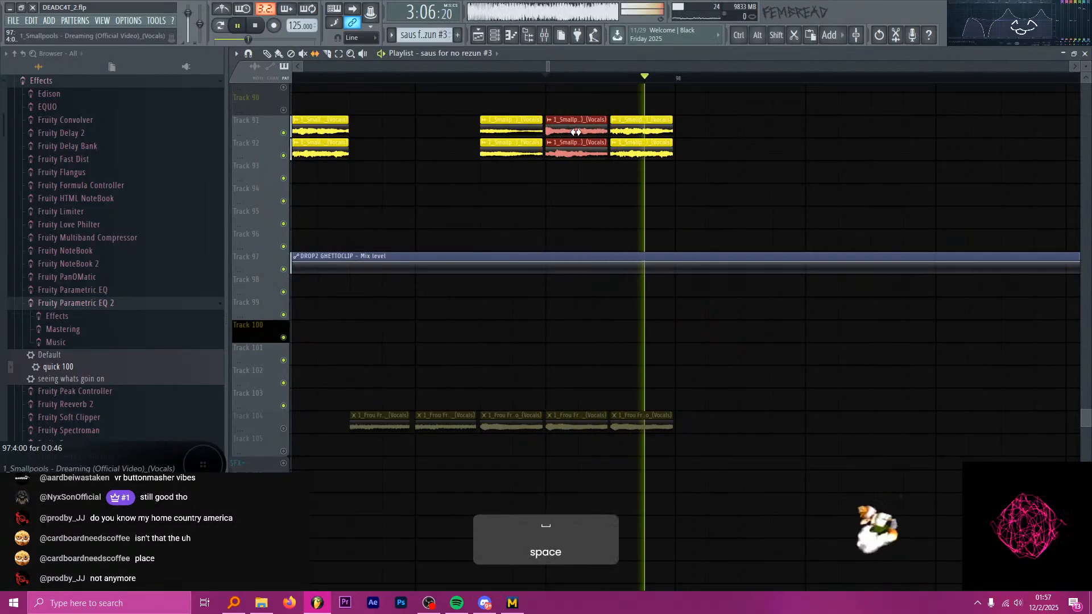
{"action": "key", "text": "space"}
Play the isolated Smallpools chops from 97:1:00 to hear the 97:4:00 pair in sequence.
{"action": "scroll", "coordinate": [585, 133], "scroll_direction": "down", "scroll_amount": 3}
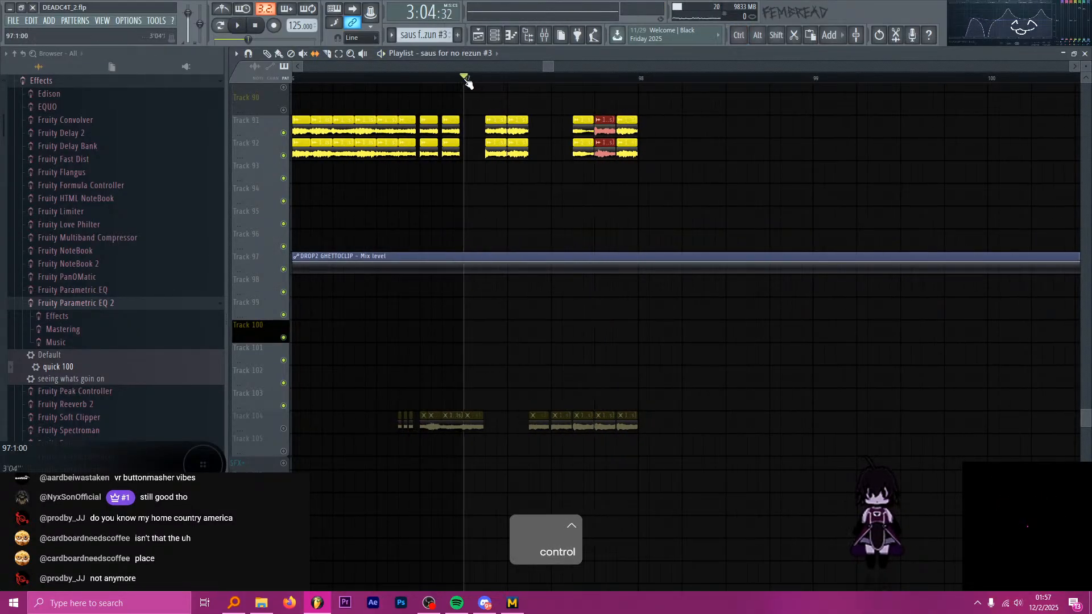
{"action": "key", "text": "space"}
{"action": "scroll", "coordinate": [589, 102], "scroll_direction": "up", "scroll_amount": 2}
{"action": "key", "text": "space"}
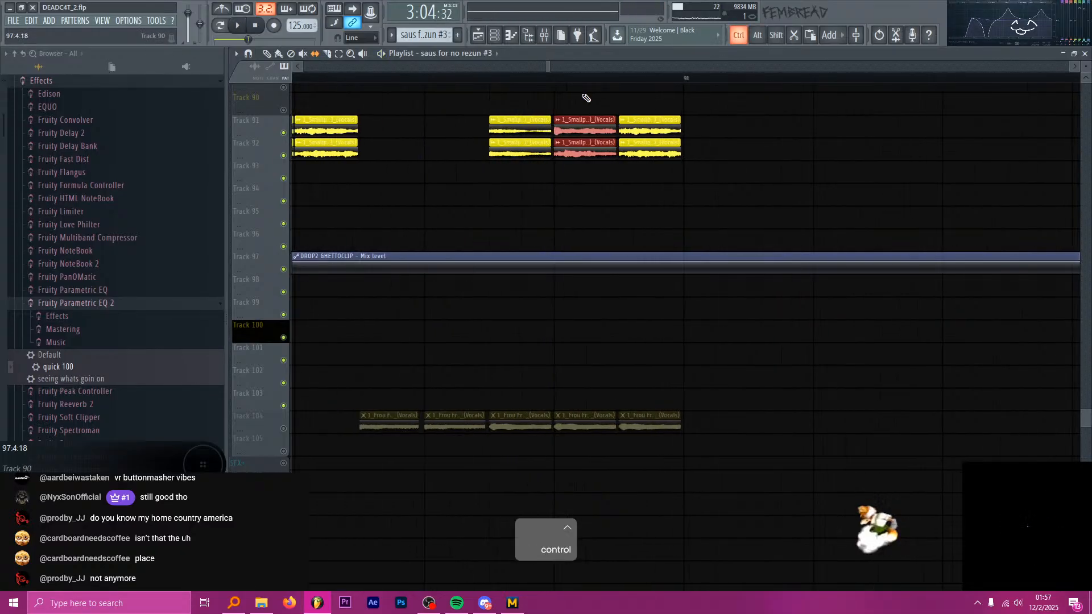
Re-slip the 97:4:00 Smallpools pair to another vocal fragment by ear, and set the playback start to 97:3:48.
{"action": "key", "text": "space"}
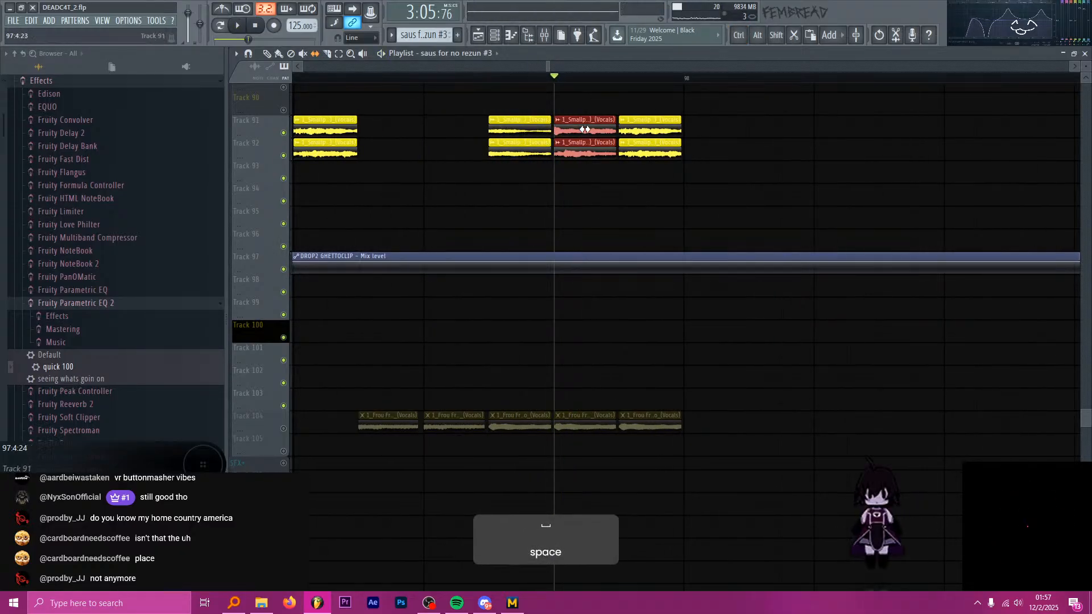
{"action": "key", "text": "space"}
{"action": "key", "text": "space"}
{"action": "key", "text": "space"}
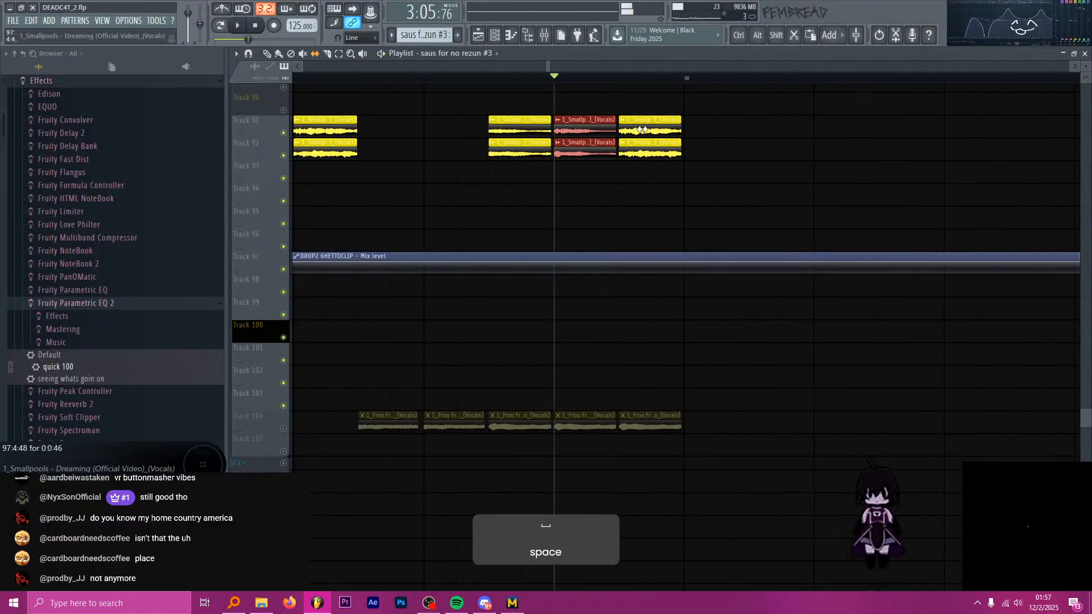
{"action": "key", "text": "space"}
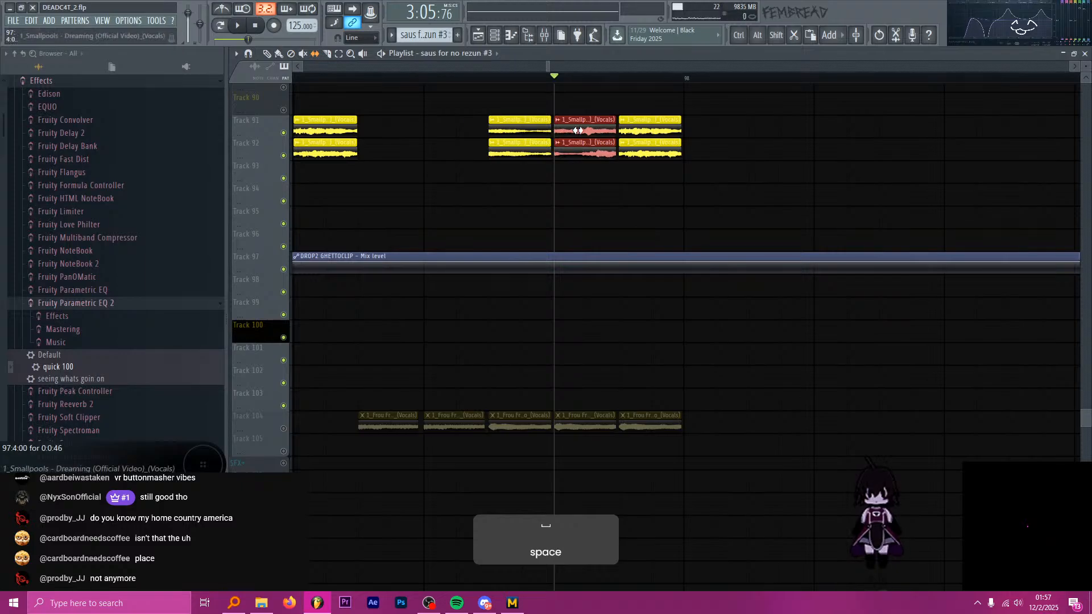
{"action": "key", "text": "space"}
{"action": "key", "text": "space"}
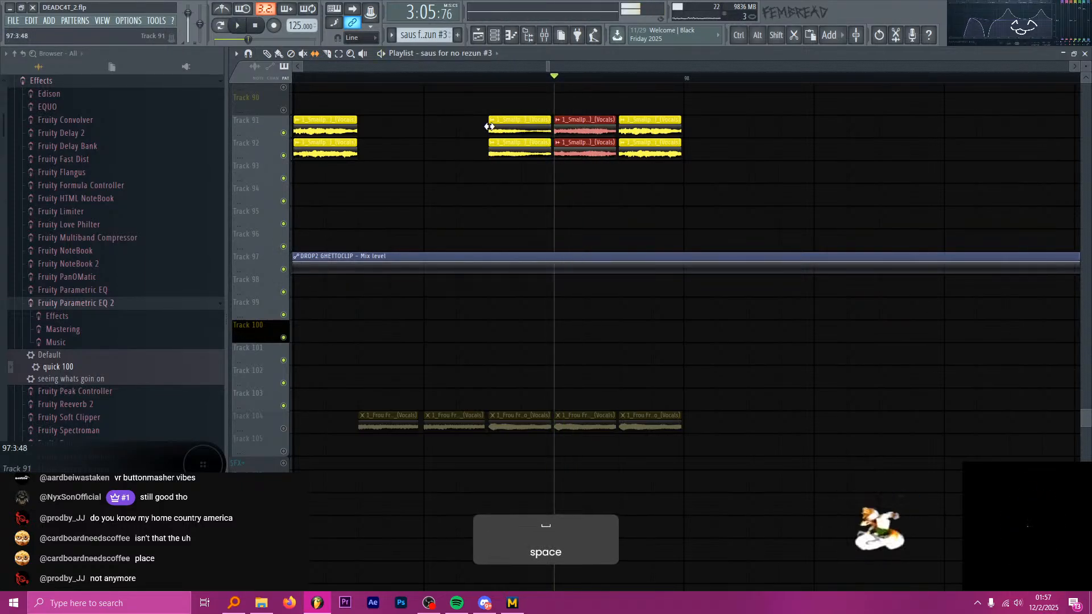
{"action": "key", "text": "space"}
{"action": "left_click_drag", "start_coordinate": [607, 131], "coordinate": [588, 131]}
{"action": "key", "text": "space"}
{"action": "key", "text": "space"}
{"action": "key", "text": "space"}
{"action": "key", "text": "space"}
{"action": "key", "text": "space"}
{"action": "key", "text": "space"}
{"action": "key", "text": "space"}
{"action": "key", "text": "space"}
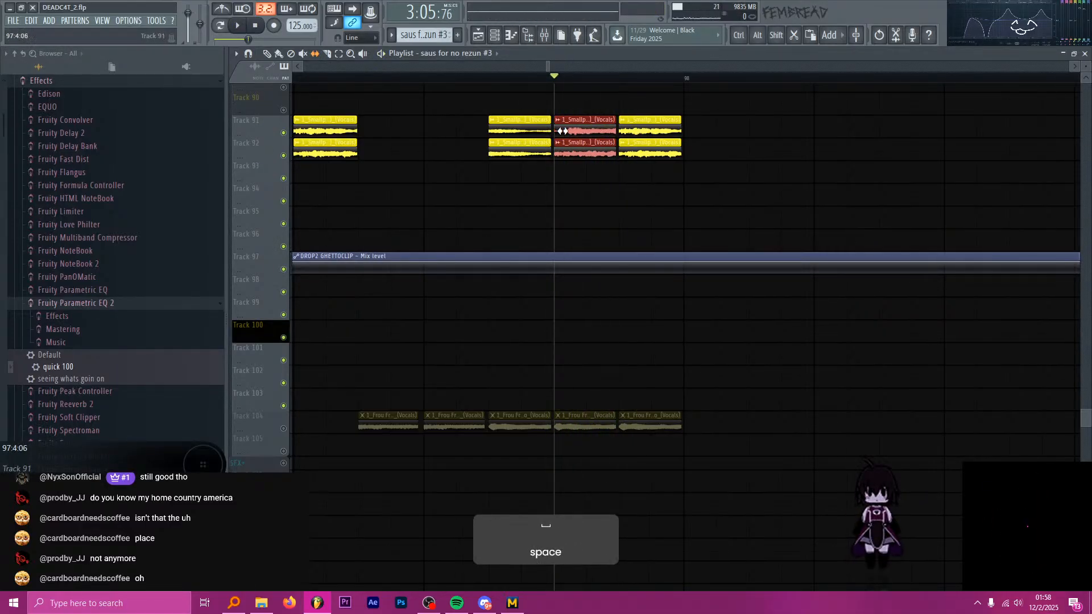
{"action": "left_click", "coordinate": [492, 79]}
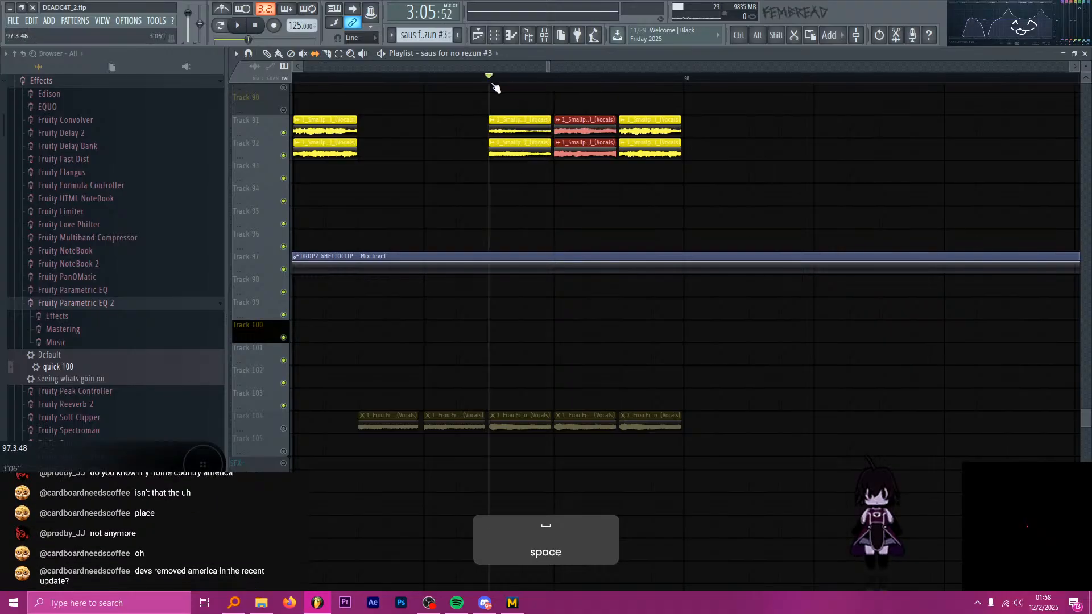
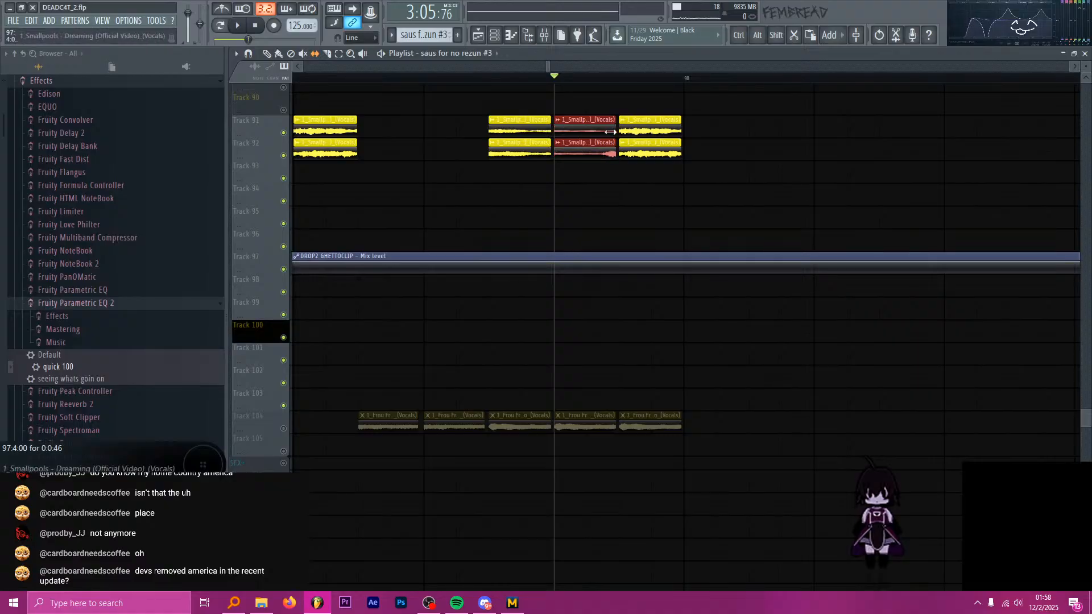
Slip the audio inside the 97:4:00 Smallpools pair on Tracks 91 and 92, auditioning alternative vocal fragments from 97:4:00.
{"action": "key", "text": "space"}
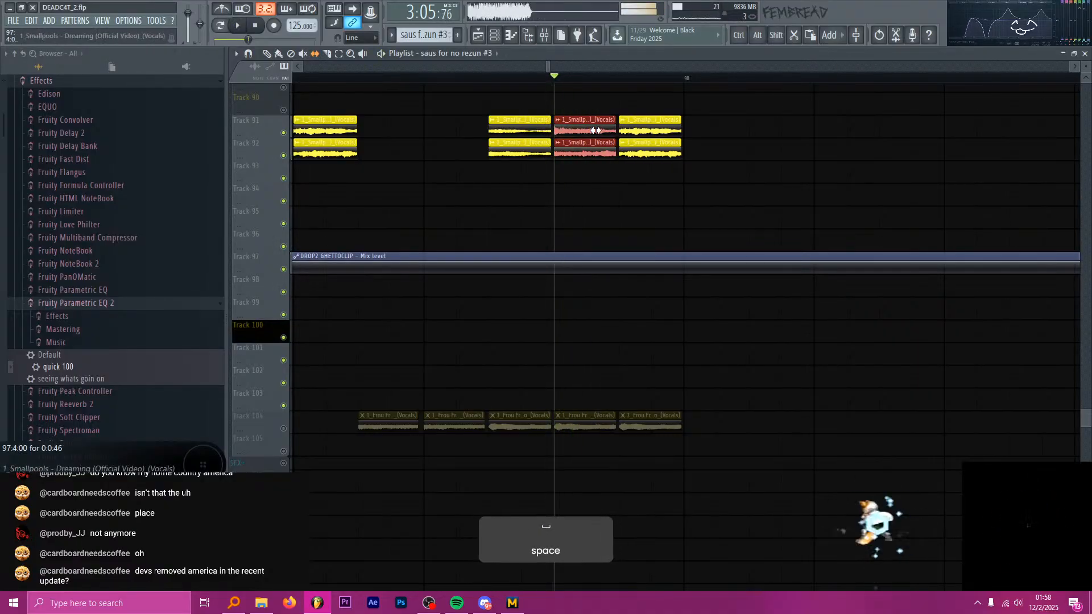
{"action": "key", "text": "space"}
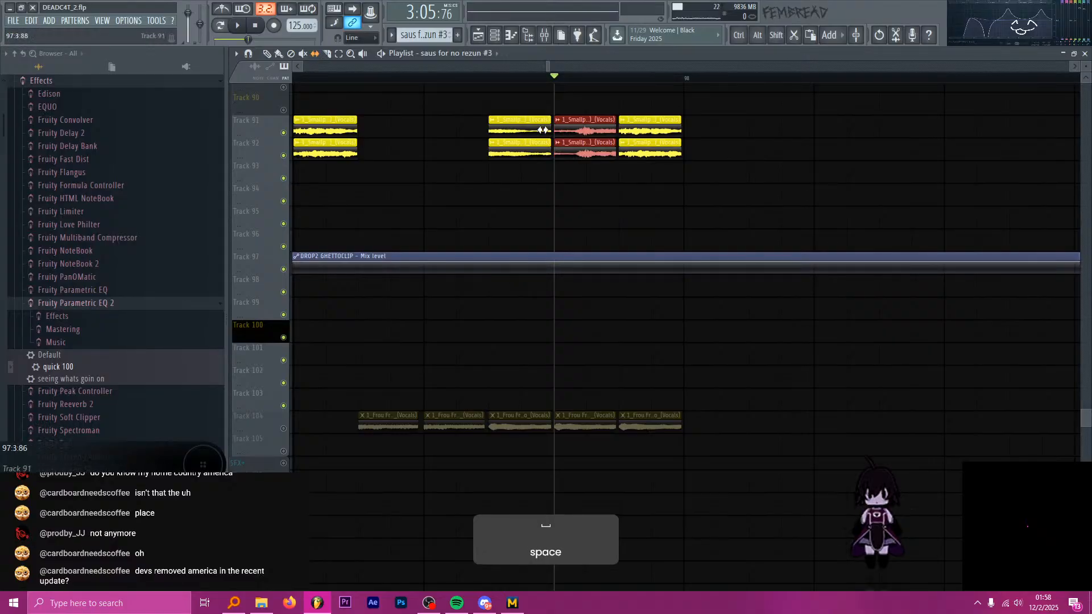
{"action": "key", "text": "space"}
{"action": "key", "text": "space"}
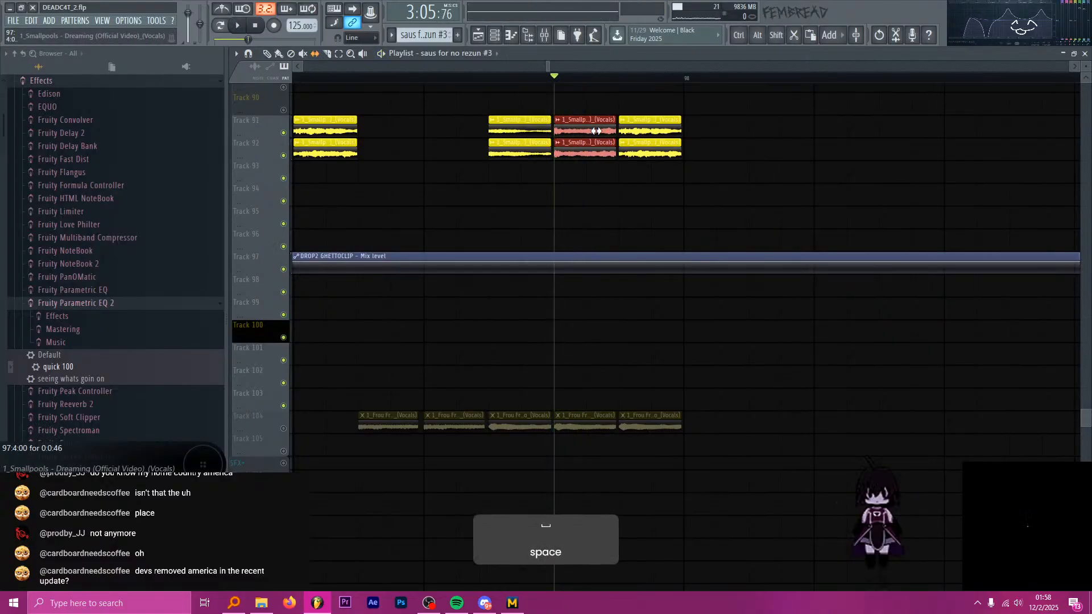
{"action": "key", "text": "space"}
{"action": "key", "text": "space"}
{"action": "key", "text": "space"}
{"action": "key", "text": "space"}
{"action": "key", "text": "space"}
{"action": "key", "text": "space"}
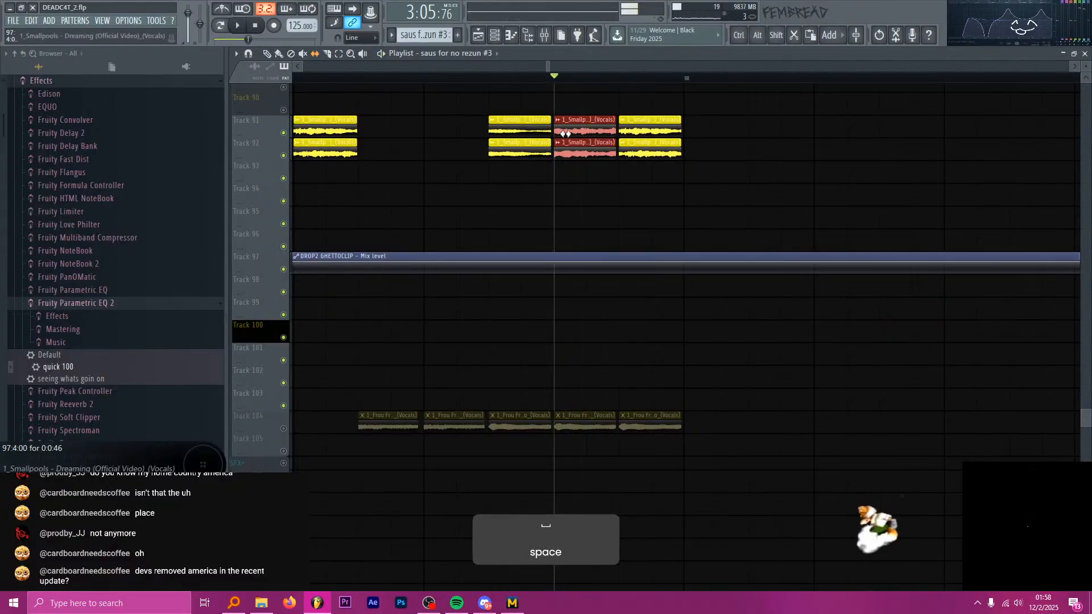
Shift the audio inside the 97:4:00 Smallpools pair again and replay it to compare the new fragment.
{"action": "left_click_drag", "start_coordinate": [595, 130], "coordinate": [611, 134]}
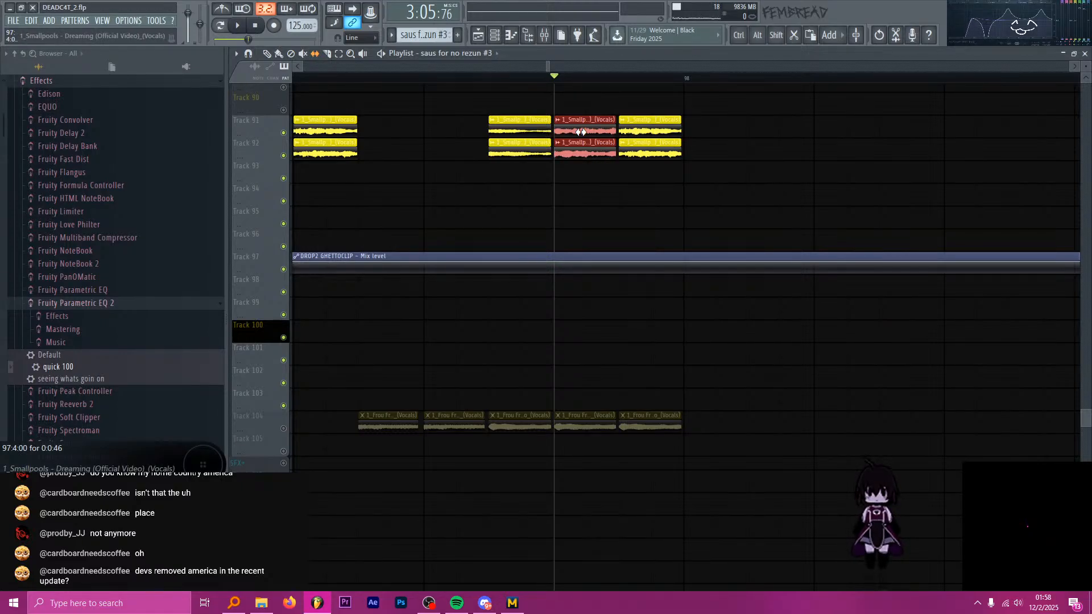
{"action": "key", "text": "space"}
{"action": "key", "text": "space"}
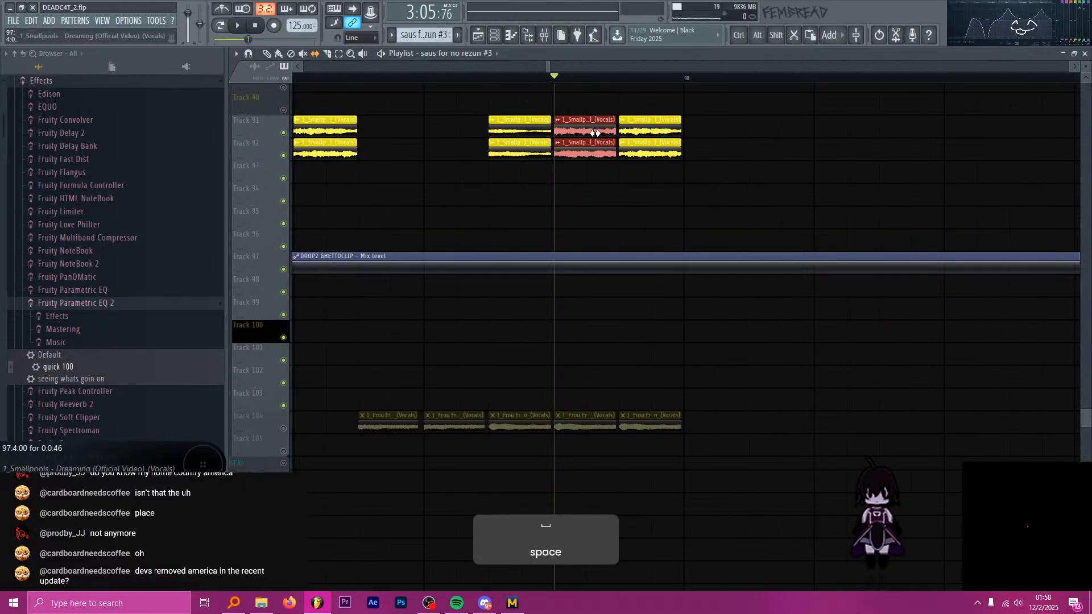
{"action": "key", "text": "alt"}
{"action": "key", "text": "space"}
{"action": "key", "text": "space"}
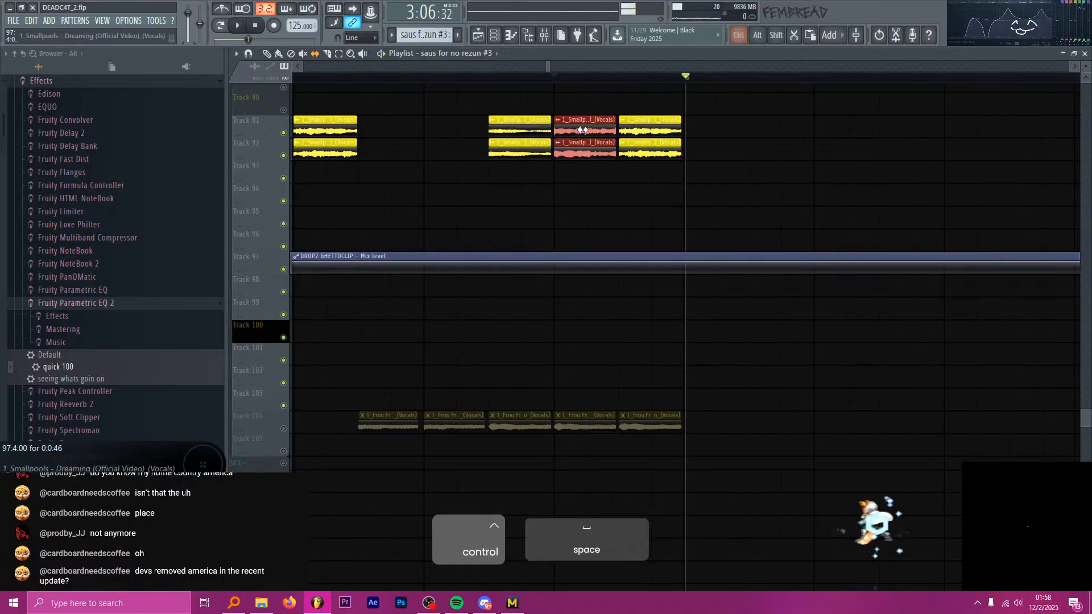
Undo the last audio slip on the 97:4:00 Smallpools pair and save the project.
{"action": "key", "text": "ctrl+alt+z"}
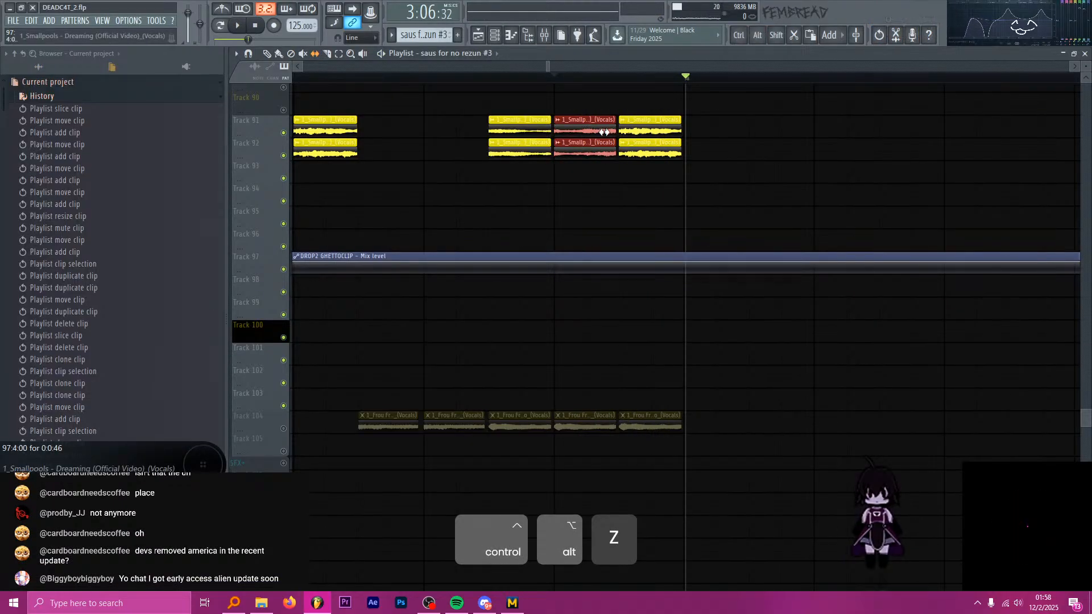
{"action": "key", "text": "ctrl"}
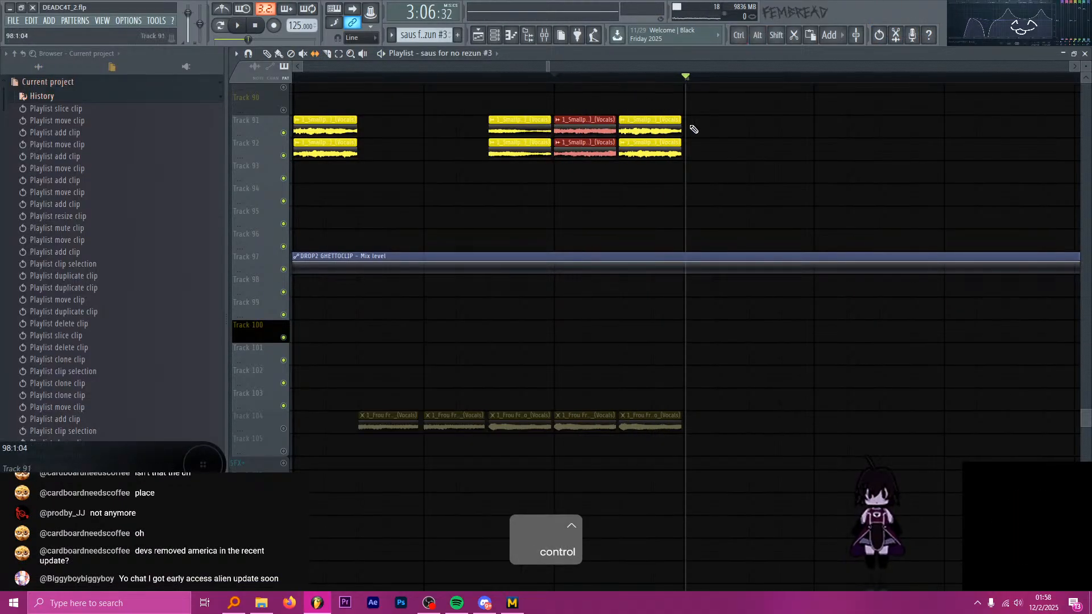
{"action": "key", "text": "ctrl+s"}
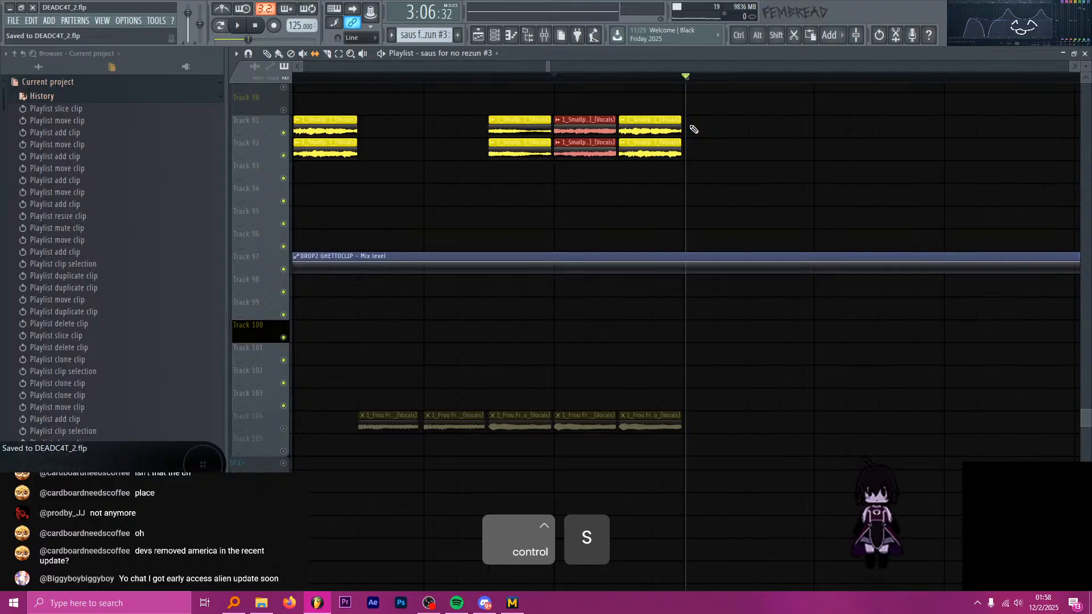
{"action": "key", "text": "alt+Tab"}
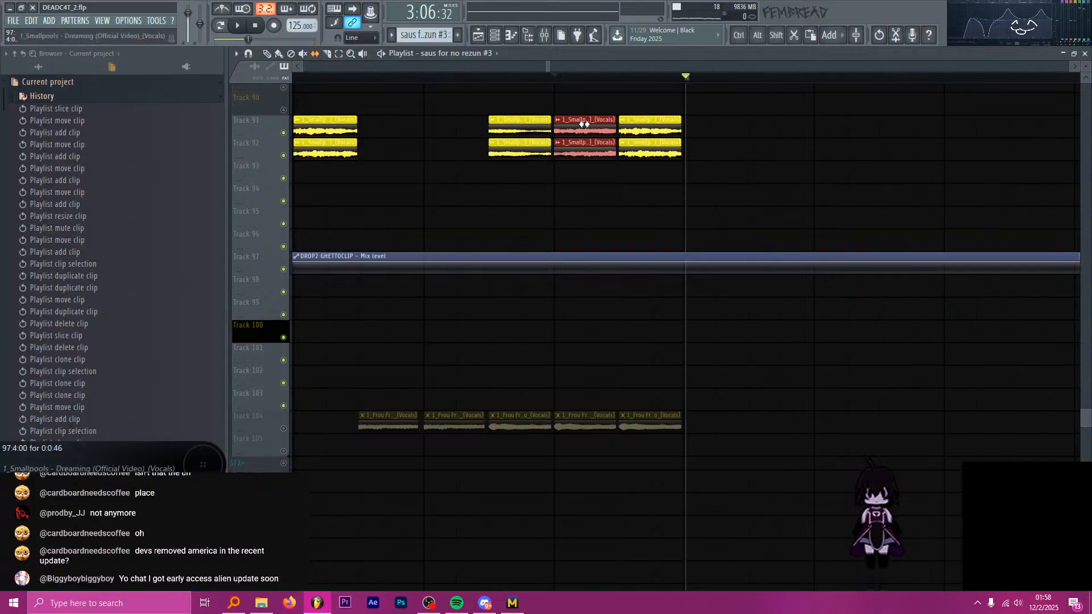
Slip the 97:4:00 Smallpools pair to another vocal fragment and check it with playback from 97:3:00.
{"action": "left_click_drag", "start_coordinate": [585, 123], "coordinate": [540, 132]}
{"action": "key", "text": "space"}
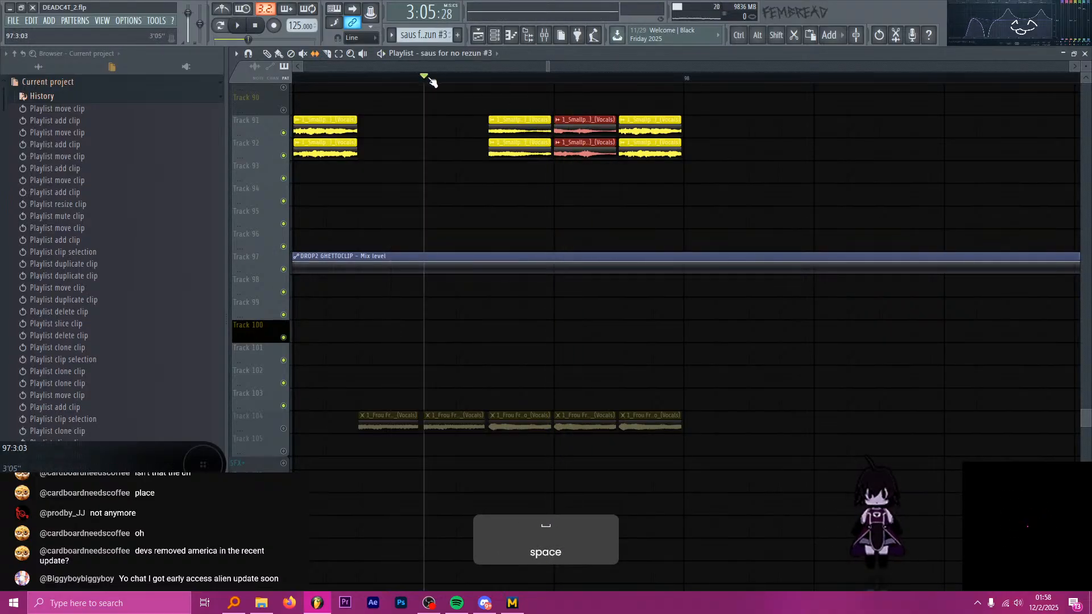
{"action": "left_click_drag", "start_coordinate": [583, 128], "coordinate": [617, 130]}
{"action": "key", "text": "space"}
{"action": "key", "text": "space"}
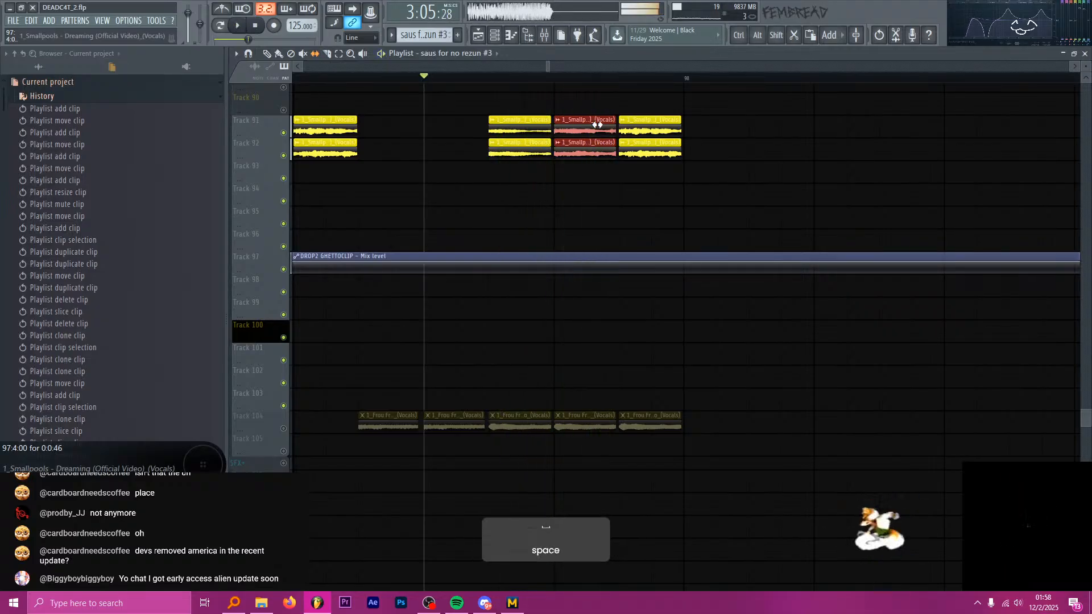
Play the isolated Smallpools chops from 97:1:00 to judge the re-slipped 97:4:00 pair in sequence.
{"action": "left_click", "coordinate": [557, 77]}
{"action": "scroll", "coordinate": [467, 95], "scroll_direction": "down", "scroll_amount": 2}
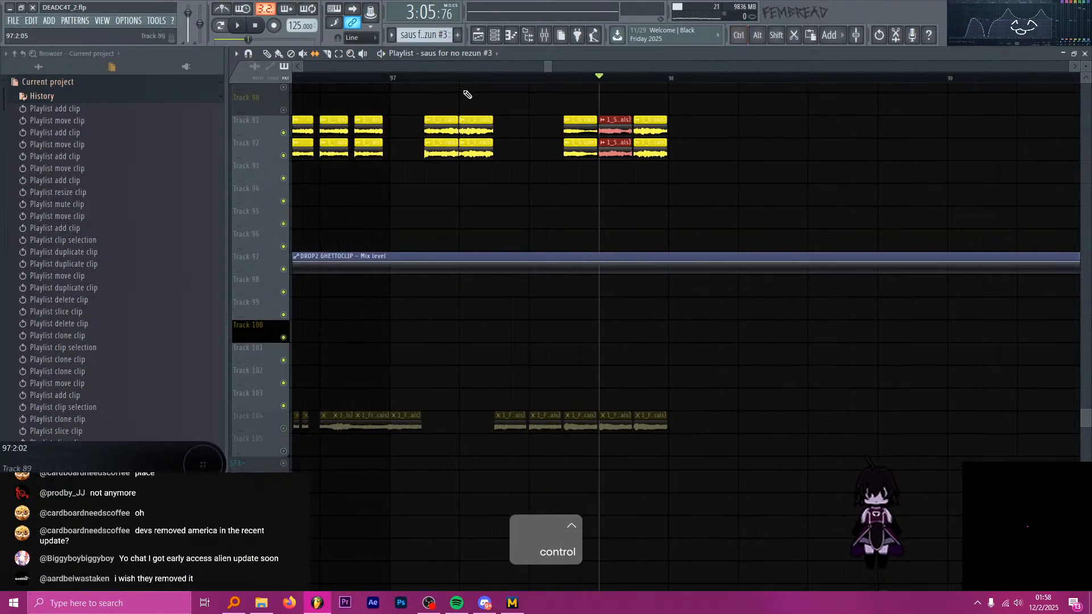
{"action": "key", "text": "space"}
{"action": "scroll", "coordinate": [656, 114], "scroll_direction": "up", "scroll_amount": 3}
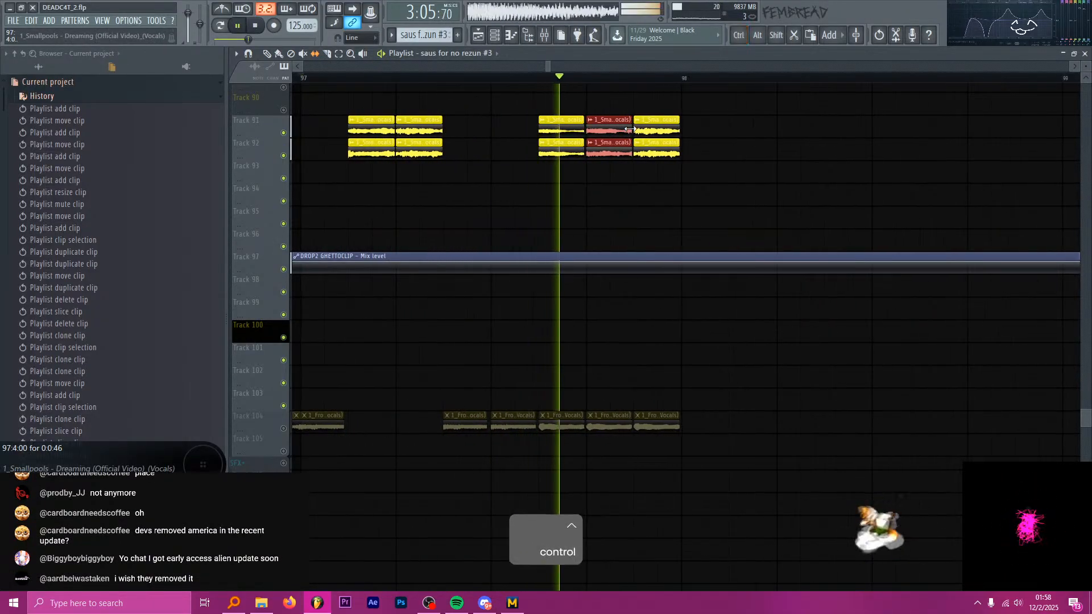
{"action": "key", "text": "space"}
{"action": "scroll", "coordinate": [660, 116], "scroll_direction": "down", "scroll_amount": 2}
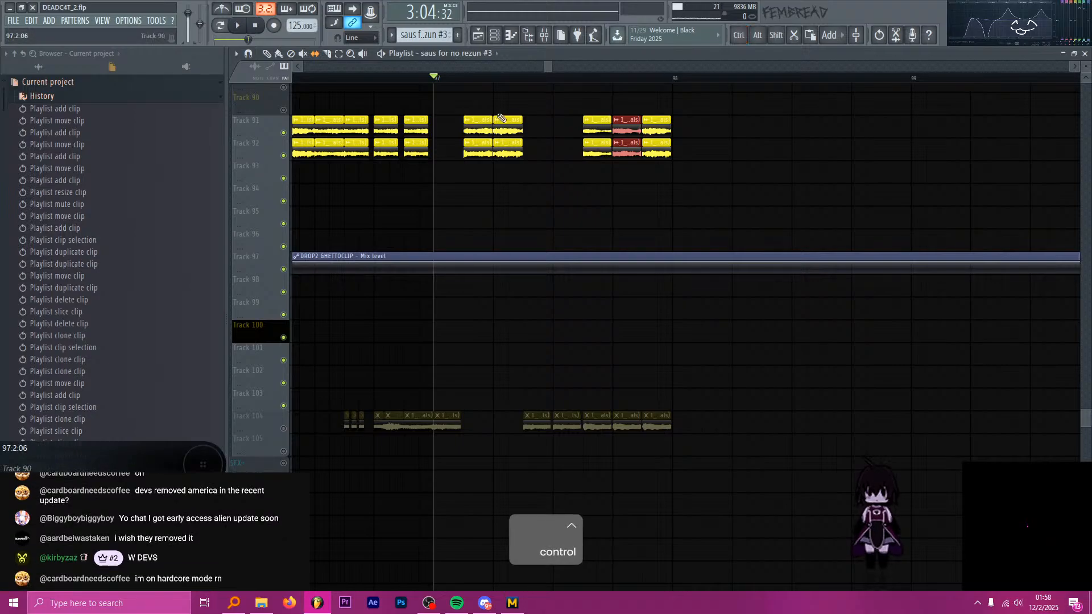
{"action": "scroll", "coordinate": [624, 129], "scroll_direction": "up", "scroll_amount": 3}
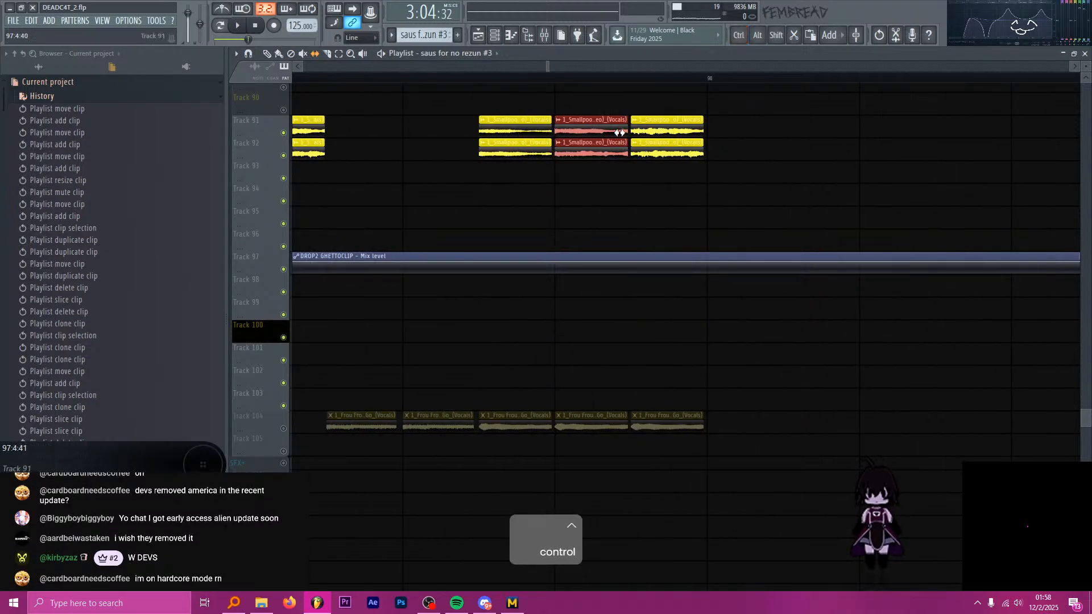
Audition the Smallpools pair repeatedly from 97:4:00, and replay the chops from 97:3:48.
{"action": "left_click", "coordinate": [559, 82]}
{"action": "key", "text": "space"}
{"action": "key", "text": "space"}
{"action": "key", "text": "space"}
{"action": "key", "text": "space"}
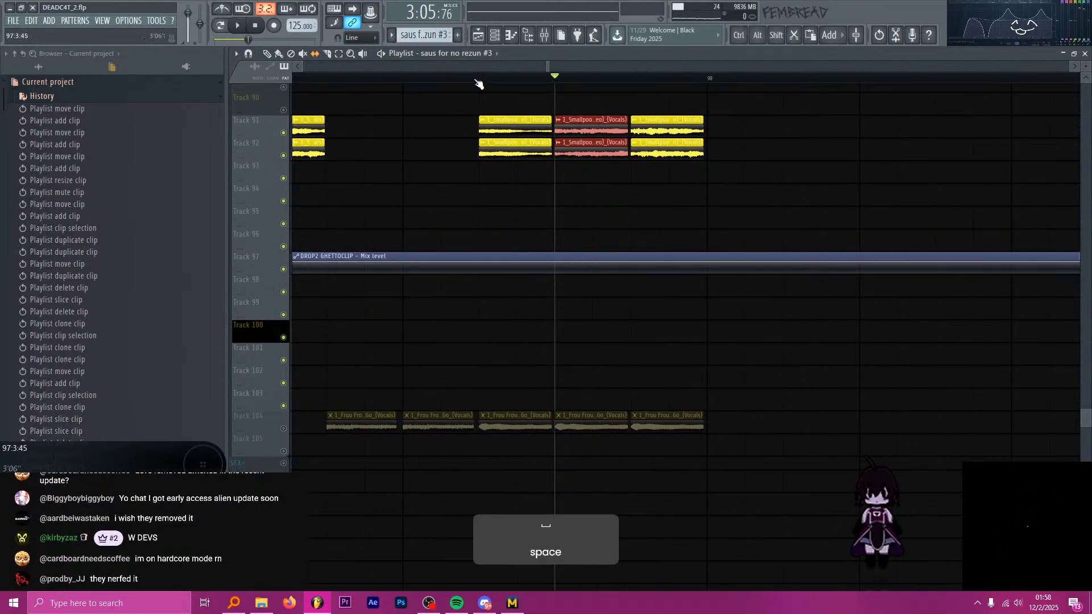
{"action": "left_click", "coordinate": [480, 81]}
{"action": "key", "text": "space"}
{"action": "key", "text": "space"}
Replace the 97:4:48 Smallpools pair on Tracks 91 and 92 with a copy of the 97:4:00 pair, and play from 97:4:00.
{"action": "key", "text": "p"}
{"action": "left_click_drag", "start_coordinate": [719, 204], "coordinate": [663, 133]}
{"action": "key", "text": "Delete"}
{"action": "mouse_move", "coordinate": [650, 195]}
{"action": "left_mouse_down"}
{"action": "mouse_move", "coordinate": [579, 118]}
{"action": "mouse_move", "coordinate": [660, 129]}
{"action": "left_mouse_up"}
{"action": "key", "text": "s"}
{"action": "scroll", "coordinate": [699, 221], "scroll_direction": "down", "scroll_amount": 4, "text": "ctrl"}
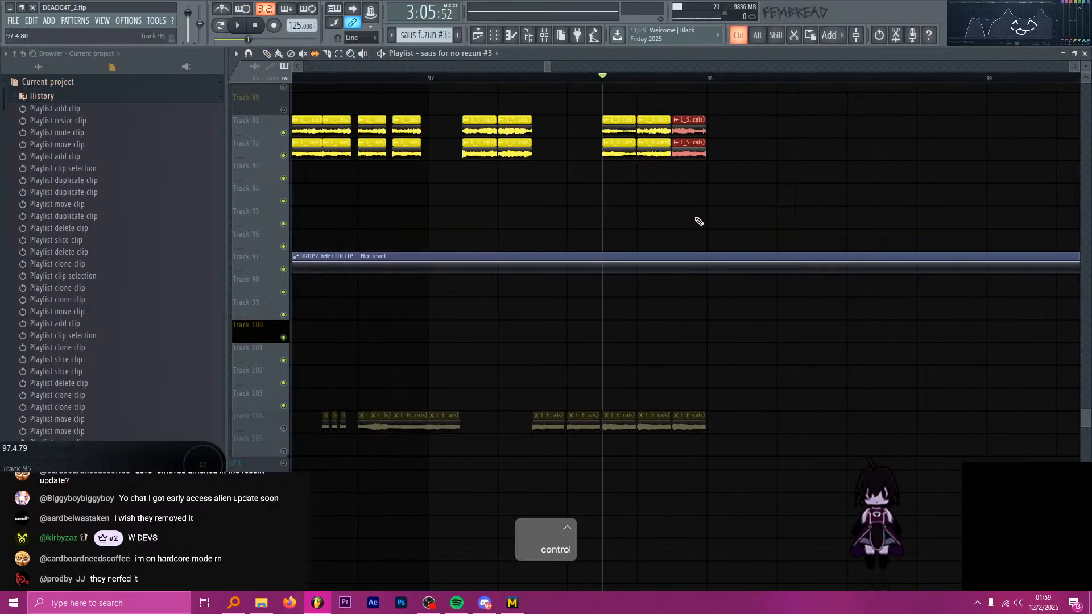
{"action": "scroll", "coordinate": [630, 343], "scroll_direction": "down", "scroll_amount": 3, "text": "ctrl"}
{"action": "scroll", "coordinate": [622, 110], "scroll_direction": "up", "scroll_amount": 3, "text": "ctrl"}
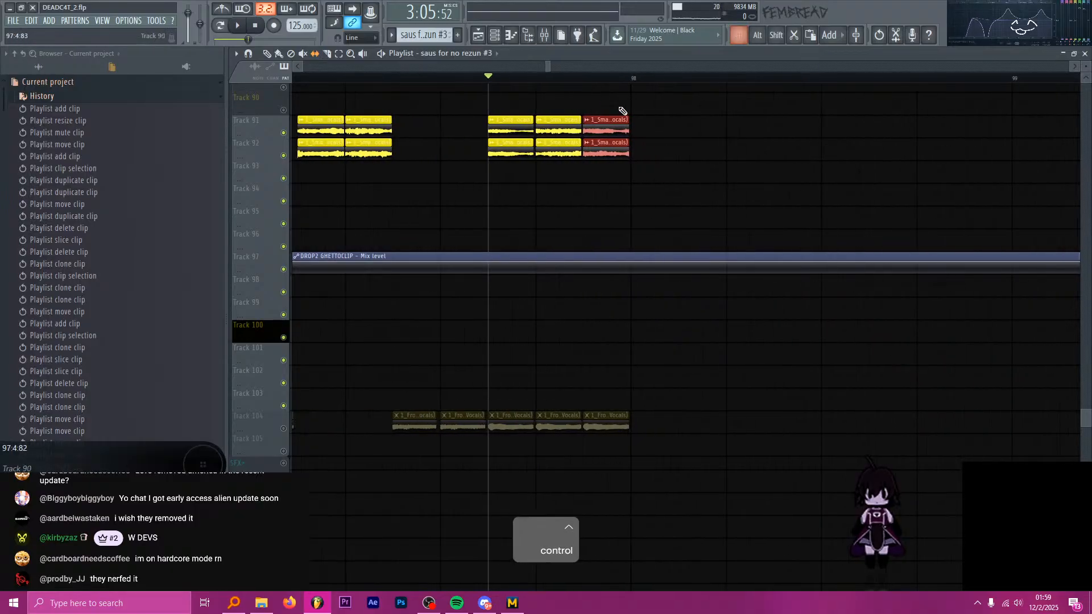
{"action": "key", "text": "space"}
Slip the audio inside the copied 97:4:48 Smallpools pair to a different vocal fragment, auditioning repeatedly from 97:4:48.
{"action": "key", "text": "space"}
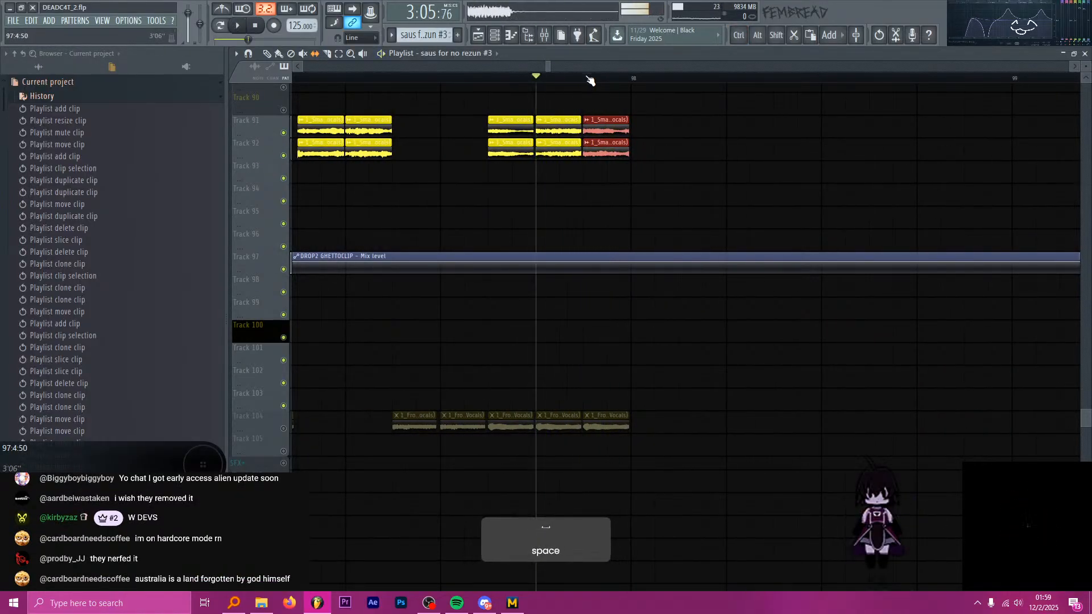
{"action": "left_click", "coordinate": [583, 79]}
{"action": "key", "text": "space"}
{"action": "key", "text": "space"}
{"action": "mouse_move", "coordinate": [610, 131]}
{"action": "left_mouse_down"}
{"action": "mouse_move", "coordinate": [620, 131]}
{"action": "mouse_move", "coordinate": [610, 126]}
{"action": "left_mouse_up"}
{"action": "key", "text": "space"}
{"action": "key", "text": "space"}
{"action": "key", "text": "space"}
{"action": "key", "text": "space"}
{"action": "key", "text": "space"}
{"action": "key", "text": "space"}
{"action": "key", "text": "space"}
{"action": "key", "text": "space"}
{"action": "key", "text": "space"}
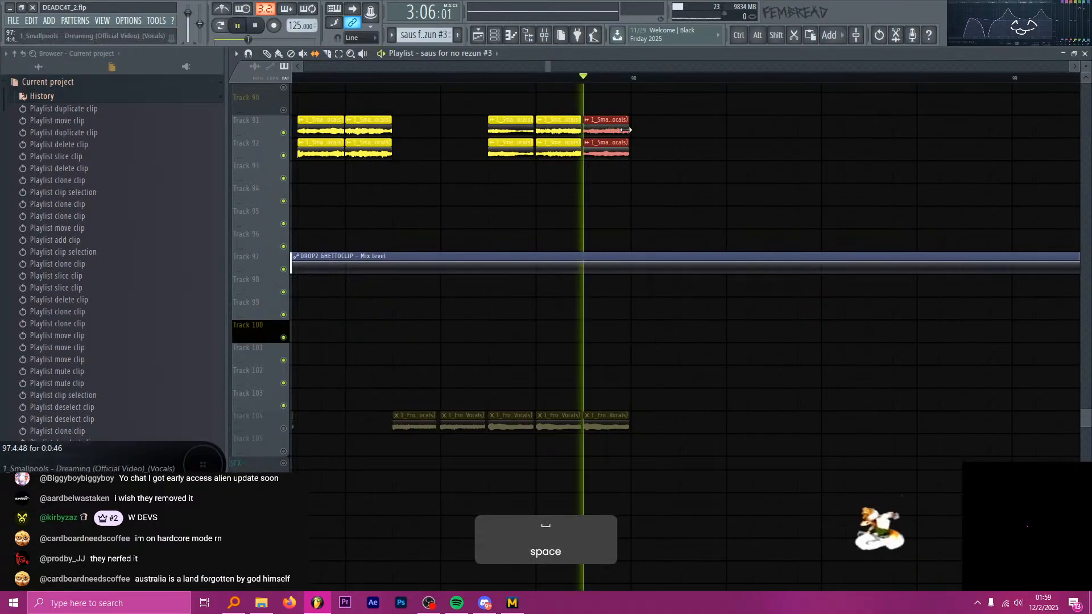
{"action": "key", "text": "space"}
End the isolation of Tracks 91 and 92 so all playlist tracks sound, and play the drop from 97:1:00.
{"action": "scroll", "coordinate": [445, 246], "scroll_direction": "down", "scroll_amount": 2, "text": "ctrl"}
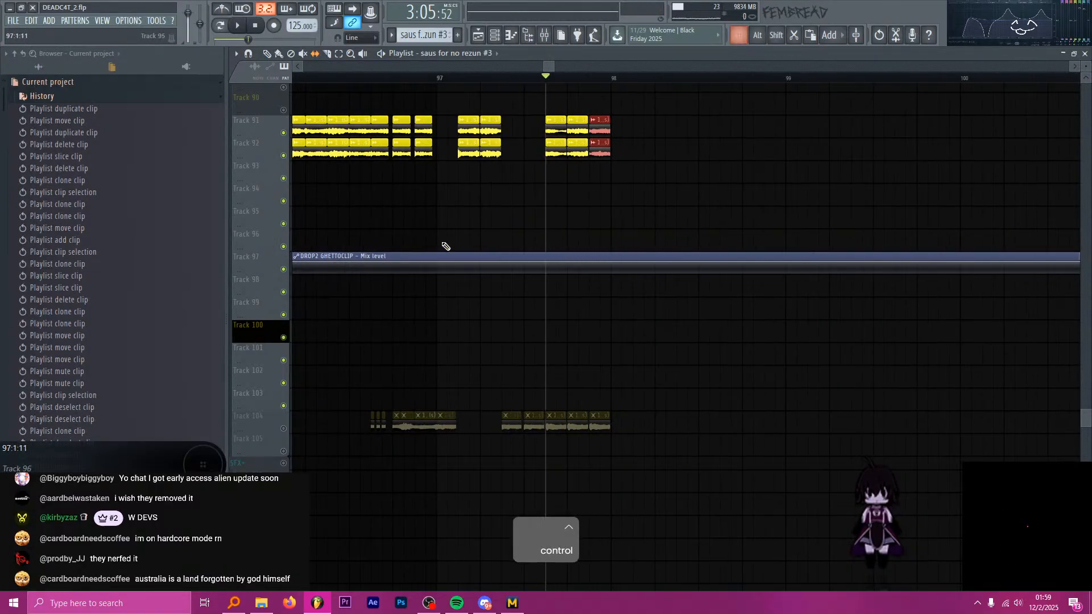
{"action": "left_click", "coordinate": [277, 134], "text": "ctrl"}
{"action": "left_click", "coordinate": [283, 133], "text": "ctrl"}
{"action": "left_click", "coordinate": [433, 78]}
{"action": "key", "text": "space"}
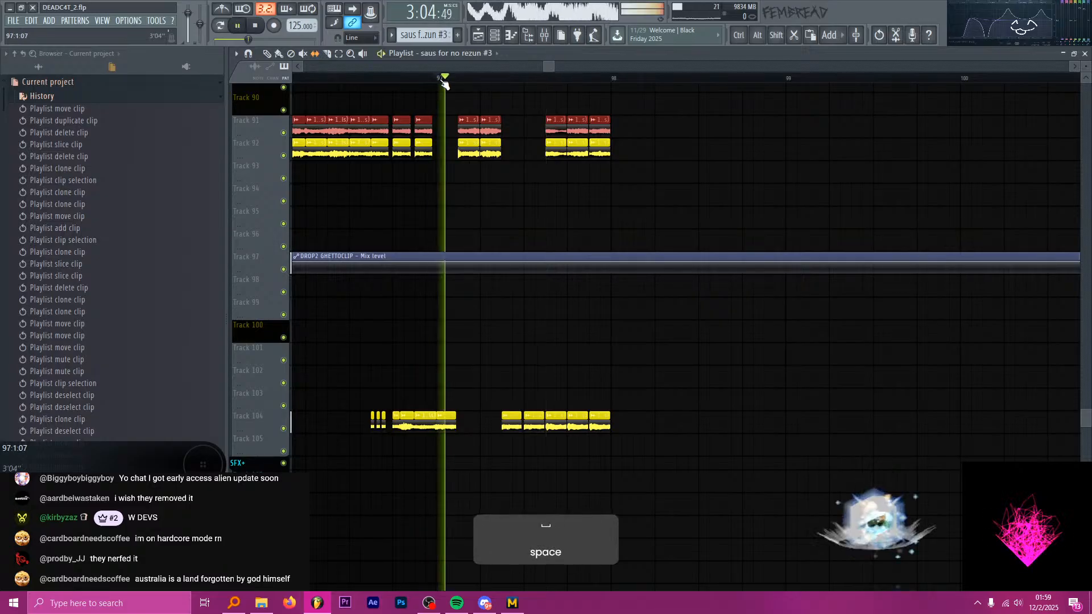
{"action": "key", "text": "space"}
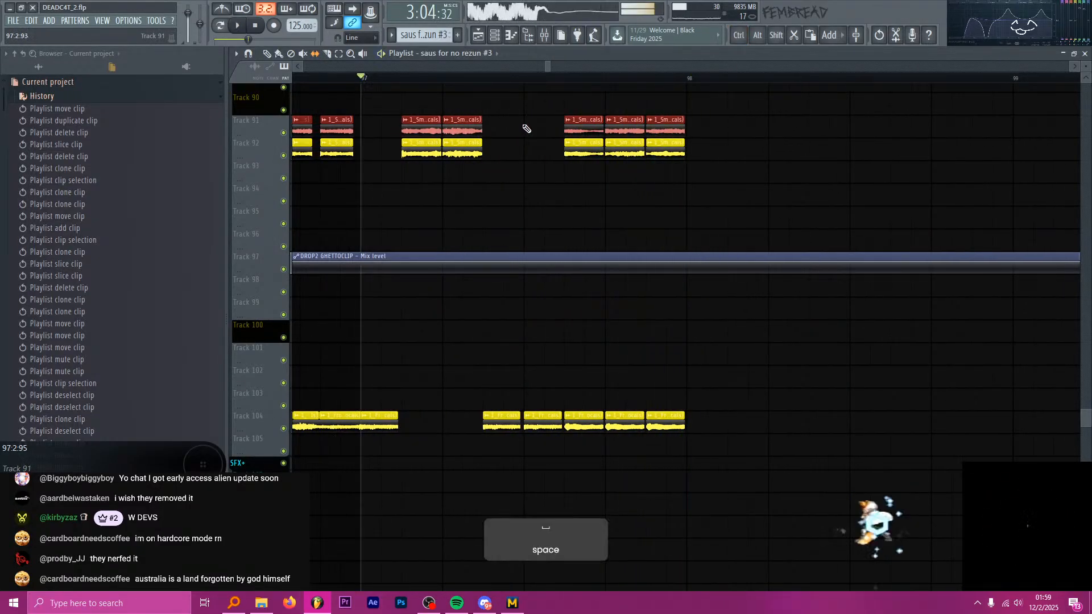
{"action": "scroll", "coordinate": [522, 121], "scroll_direction": "up", "scroll_amount": 2, "text": "ctrl"}
{"action": "left_click", "coordinate": [490, 82], "text": "ctrl"}
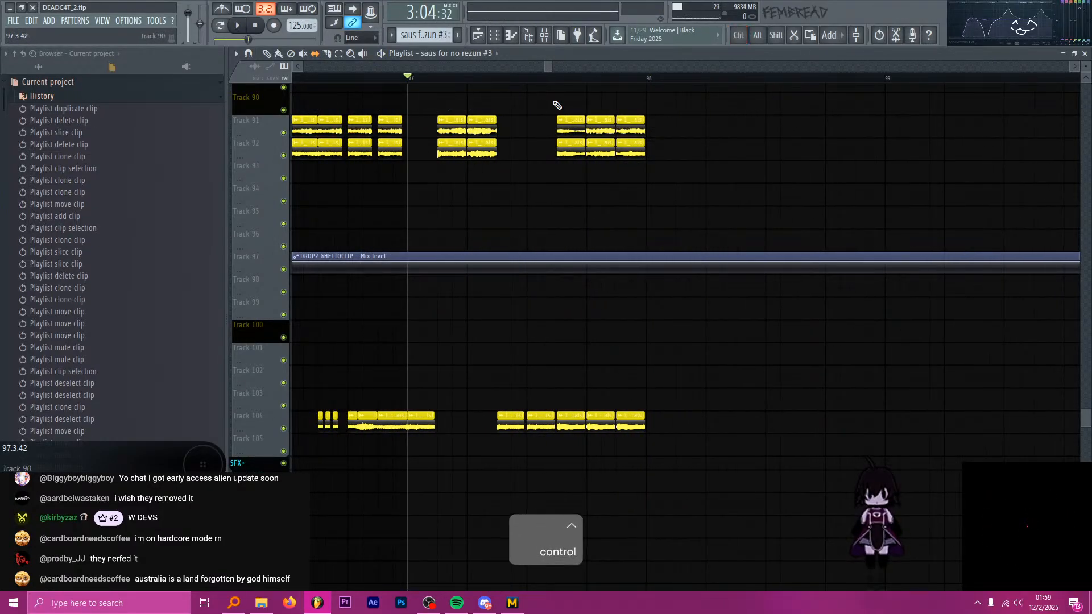
{"action": "scroll", "coordinate": [557, 105], "scroll_direction": "down", "scroll_amount": 1, "text": "ctrl"}
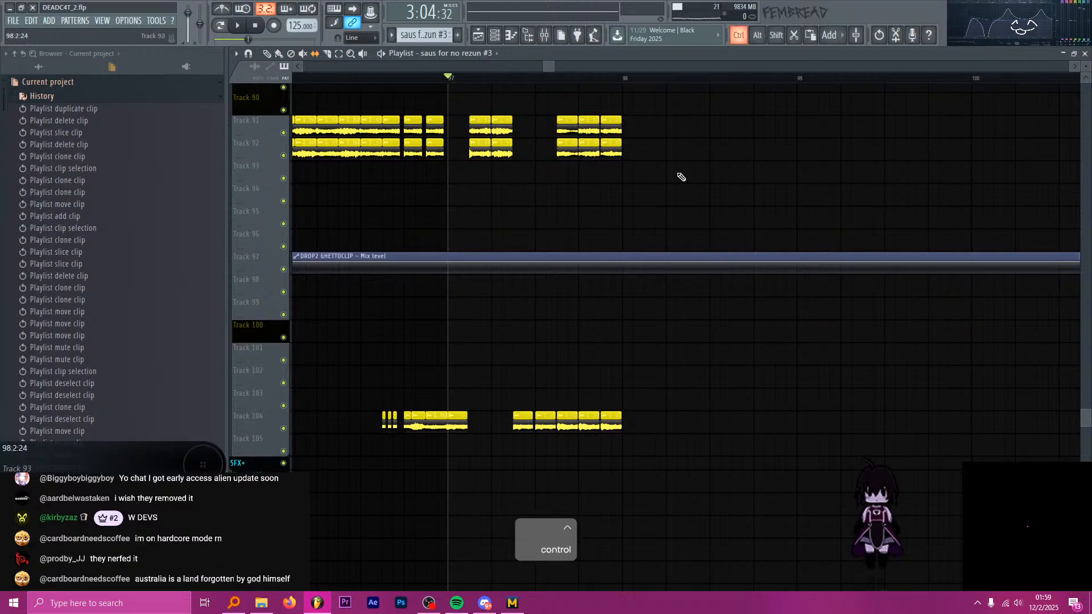
{"action": "left_click_drag", "start_coordinate": [681, 176], "coordinate": [482, 126]}
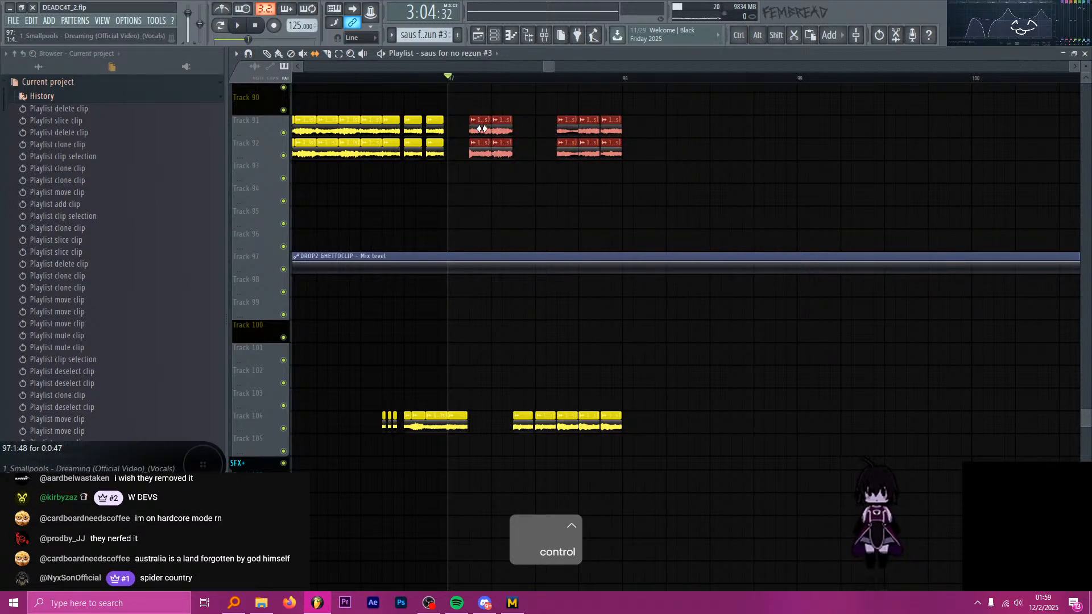
{"action": "left_click", "coordinate": [605, 322], "text": "ctrl"}
Mute the three Frou Frou vocal chops on Track 104 from 97:3:48 to 98:1:00.
{"action": "scroll", "coordinate": [565, 366], "scroll_direction": "up", "scroll_amount": 1, "text": "ctrl"}
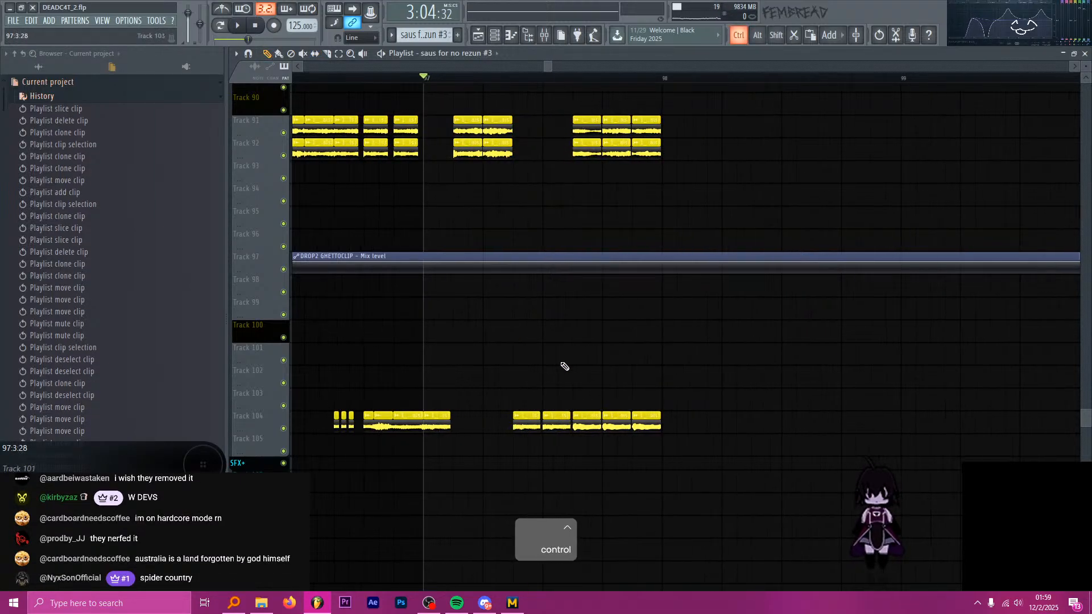
{"action": "key", "text": "r"}
{"action": "left_click_drag", "start_coordinate": [583, 426], "coordinate": [704, 420]}
{"action": "key", "text": "ctrl+z"}
{"action": "key", "text": "t"}
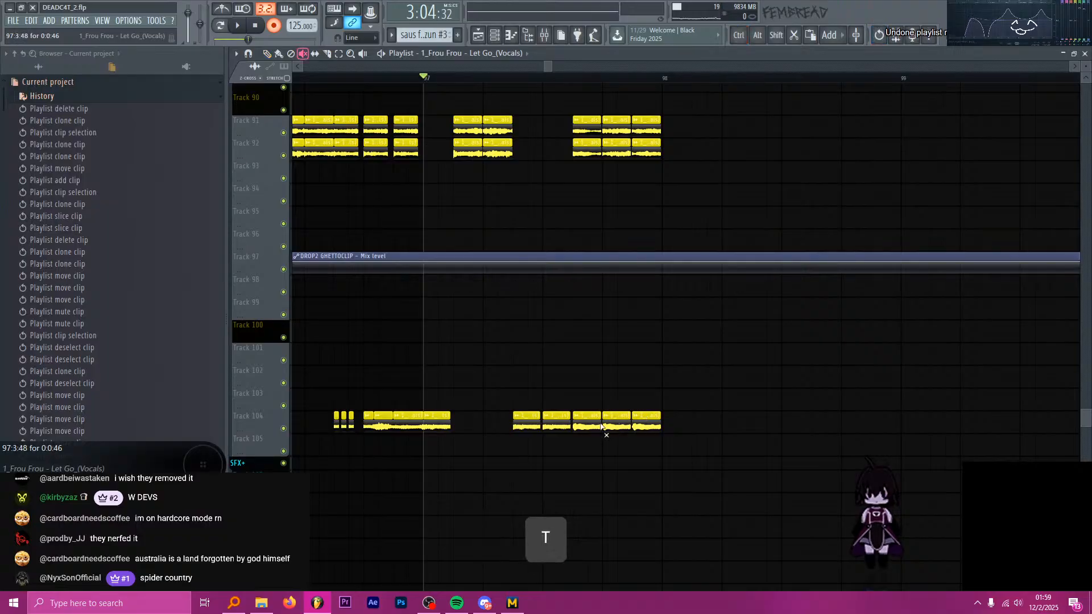
{"action": "left_click_drag", "start_coordinate": [588, 425], "coordinate": [652, 419]}
Select the time range from bar 96 to bar 98 and open the mixer on the Frou Frou vocal insert's effects.
{"action": "scroll", "coordinate": [712, 390], "scroll_direction": "down", "scroll_amount": 3, "text": "ctrl"}
{"action": "left_click_drag", "start_coordinate": [699, 78], "coordinate": [539, 78]}
{"action": "left_click", "coordinate": [546, 35]}
{"action": "key", "text": "r"}
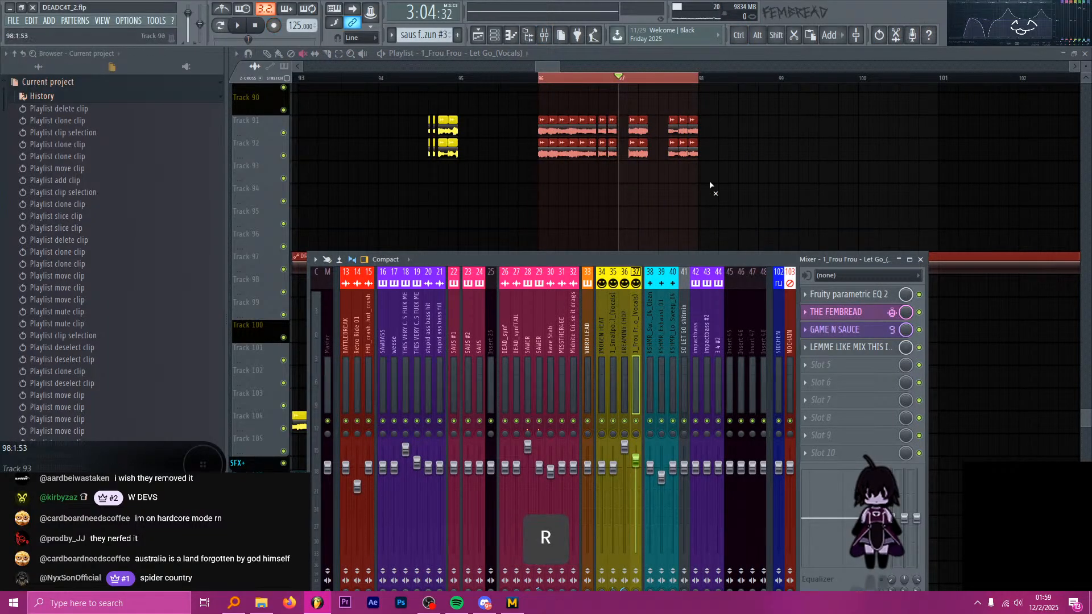
{"action": "left_click", "coordinate": [833, 219]}
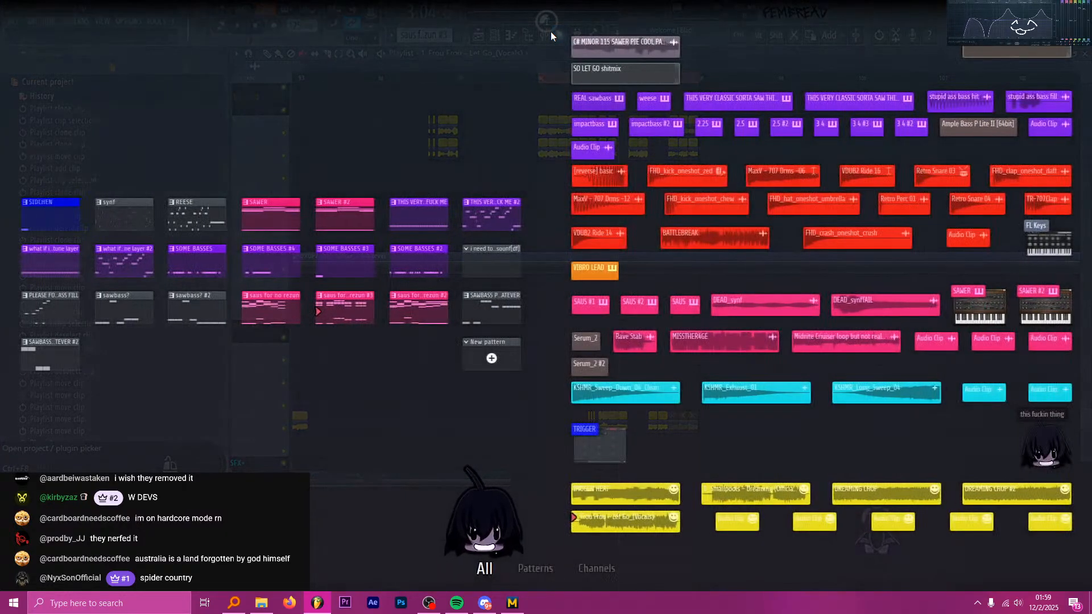
{"action": "key", "text": "Escape"}
{"action": "left_click", "coordinate": [546, 35]}
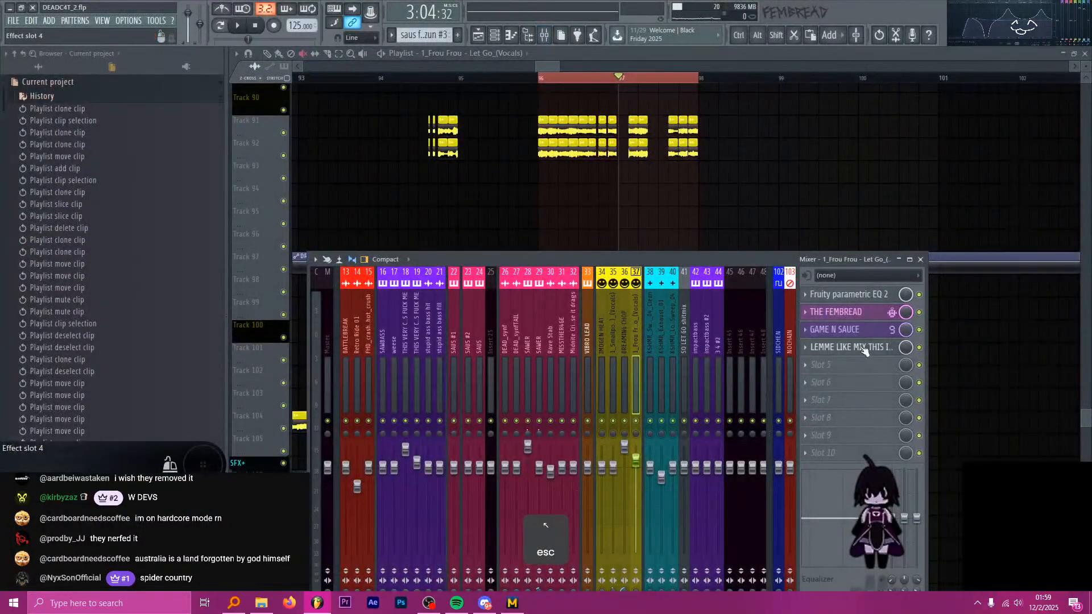
Create an automation clip for the mix level of the Frou Frou insert's slot 4 effect and move it to Track 105 at 96:1:00.
{"action": "left_click", "coordinate": [861, 348]}
{"action": "left_click", "coordinate": [864, 348]}
{"action": "right_click", "coordinate": [905, 348]}
{"action": "key", "text": "a"}
{"action": "left_click", "coordinate": [660, 52]}
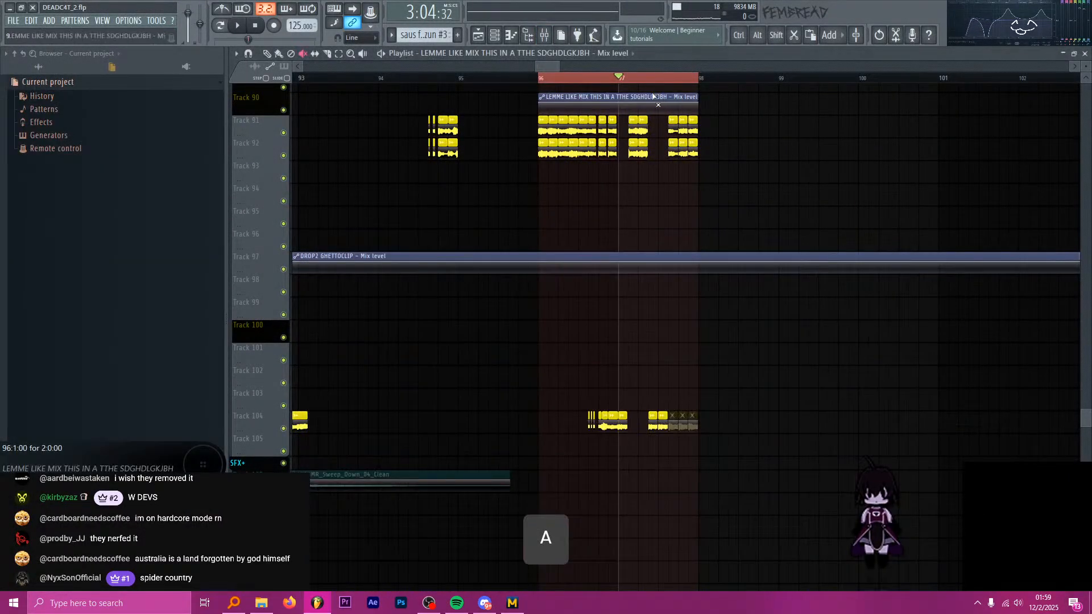
{"action": "key", "text": "p"}
{"action": "left_click_drag", "start_coordinate": [655, 98], "coordinate": [648, 453]}
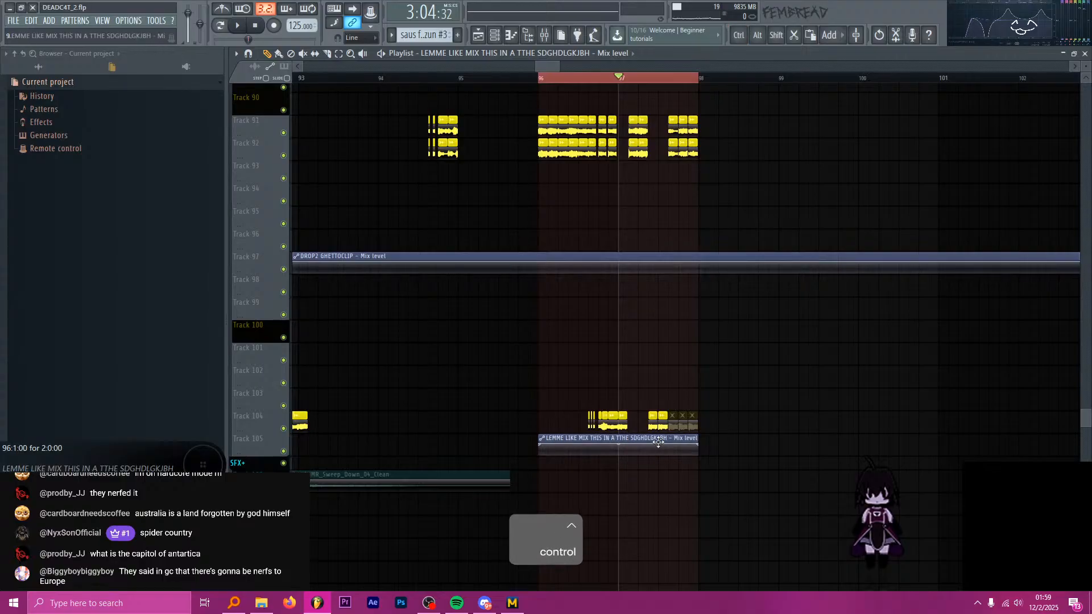
Shape the mix level automation on Track 105 to hold at its lowest level from 96:1:00 and jump up at 97:1:00.
{"action": "scroll", "coordinate": [620, 449], "scroll_direction": "up", "scroll_amount": 2}
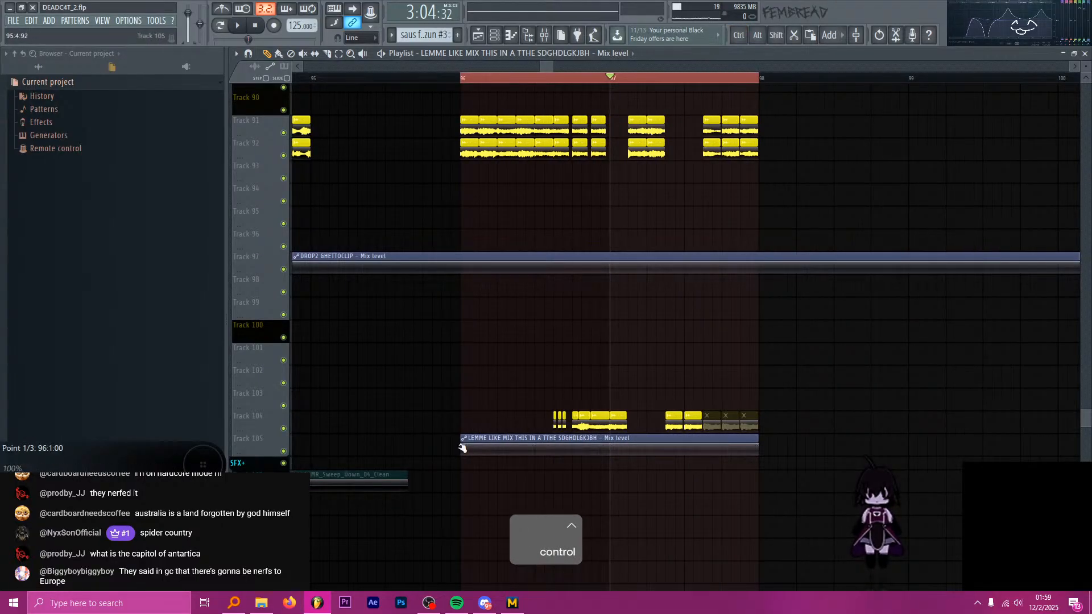
{"action": "right_click", "coordinate": [614, 448]}
{"action": "left_click", "coordinate": [629, 431]}
{"action": "scroll", "coordinate": [577, 446], "scroll_direction": "down", "scroll_amount": 3}
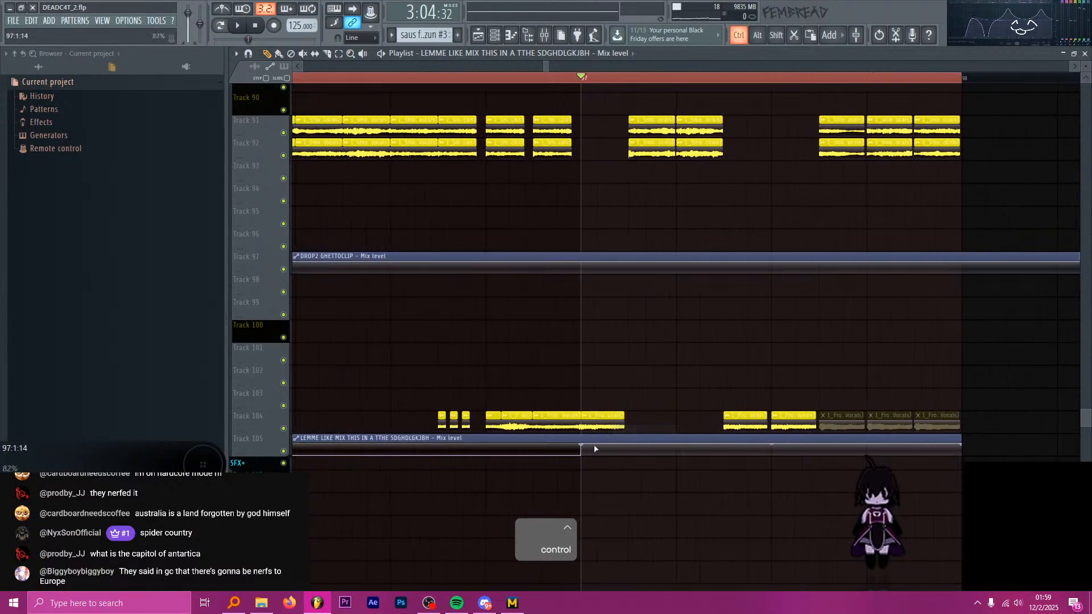
Open the GAME N SAUCE patcher on the Frou Frou vocal insert in the mixer.
{"action": "left_click", "coordinate": [556, 35]}
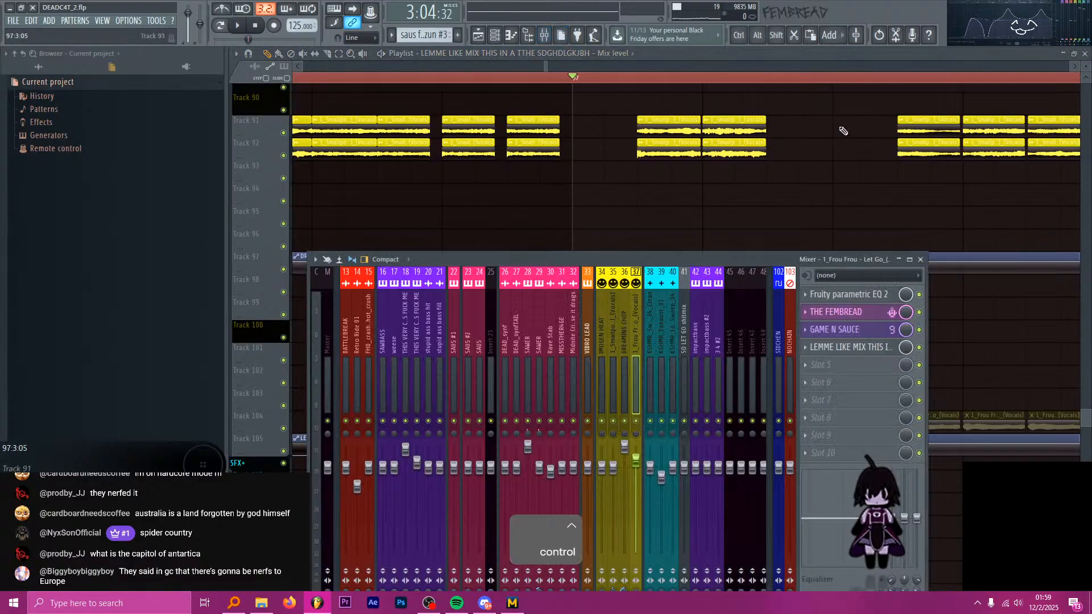
{"action": "left_click", "coordinate": [865, 315]}
{"action": "left_click", "coordinate": [866, 332]}
{"action": "left_click", "coordinate": [867, 315]}
{"action": "left_click", "coordinate": [866, 331]}
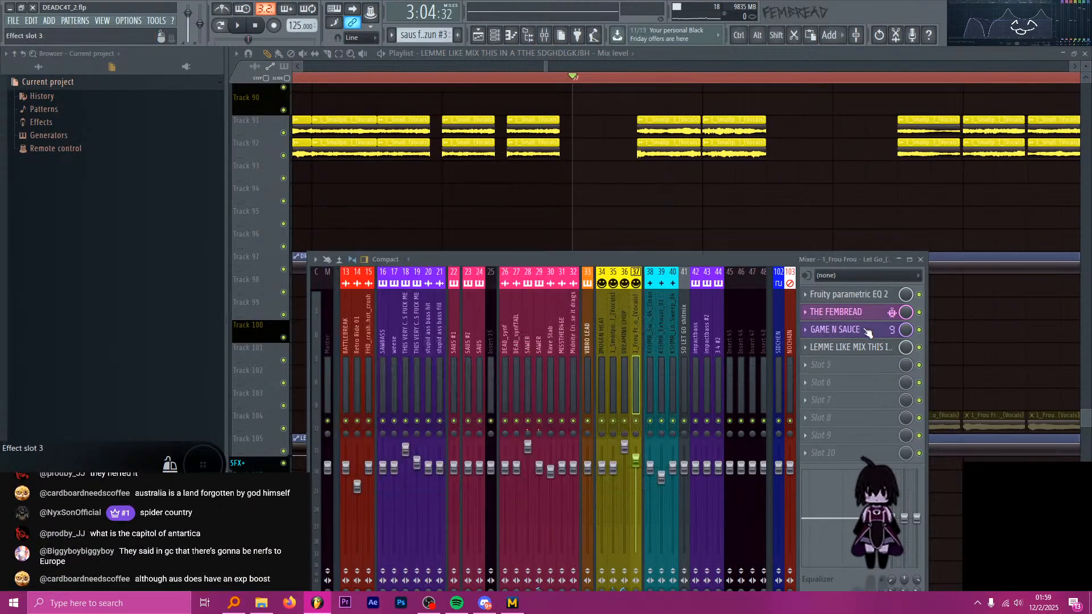
{"action": "left_click", "coordinate": [864, 316]}
{"action": "left_click", "coordinate": [865, 331]}
Add the GHETTOCLIP limiter to the GAME N SAUCE patcher just before the output, and open its Limiter settings.
{"action": "key", "text": "ctrl+f"}
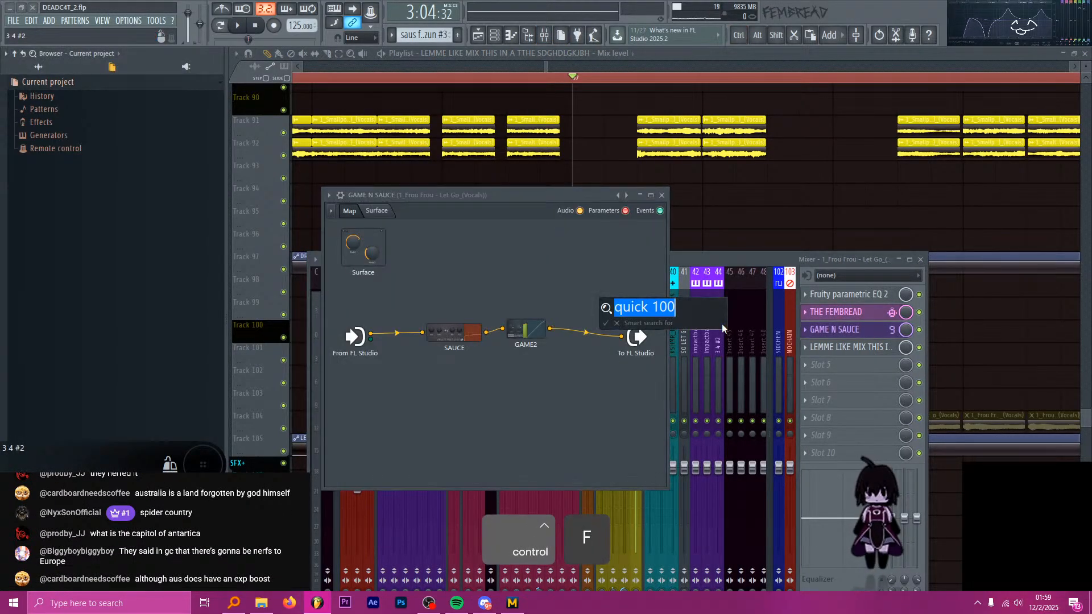
{"action": "type", "text": "ghettoclip"}
{"action": "key", "text": "Return"}
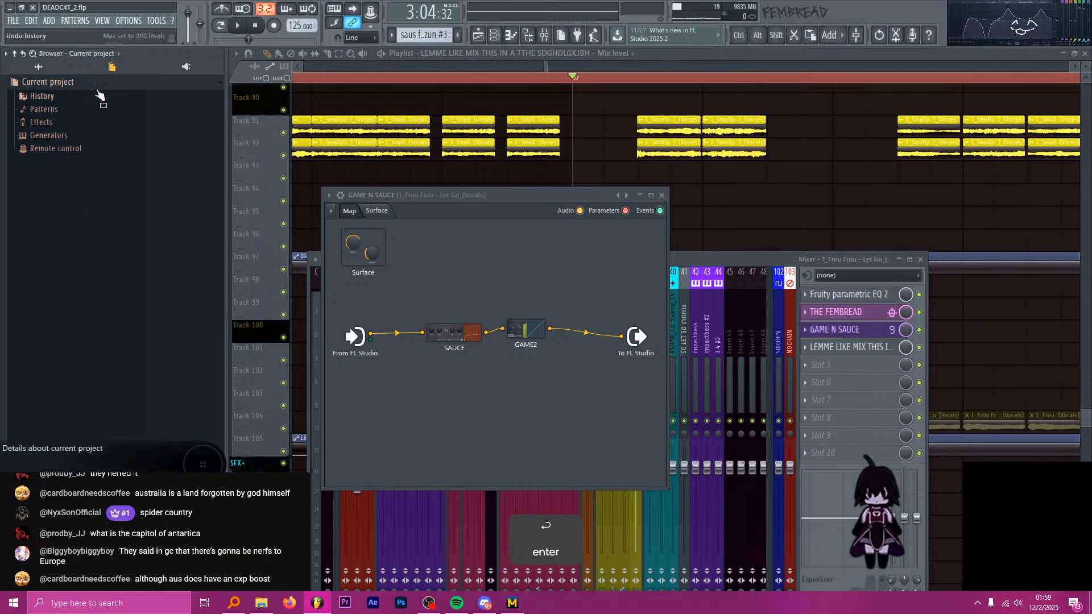
{"action": "left_click", "coordinate": [35, 70]}
{"action": "key", "text": "backslash"}
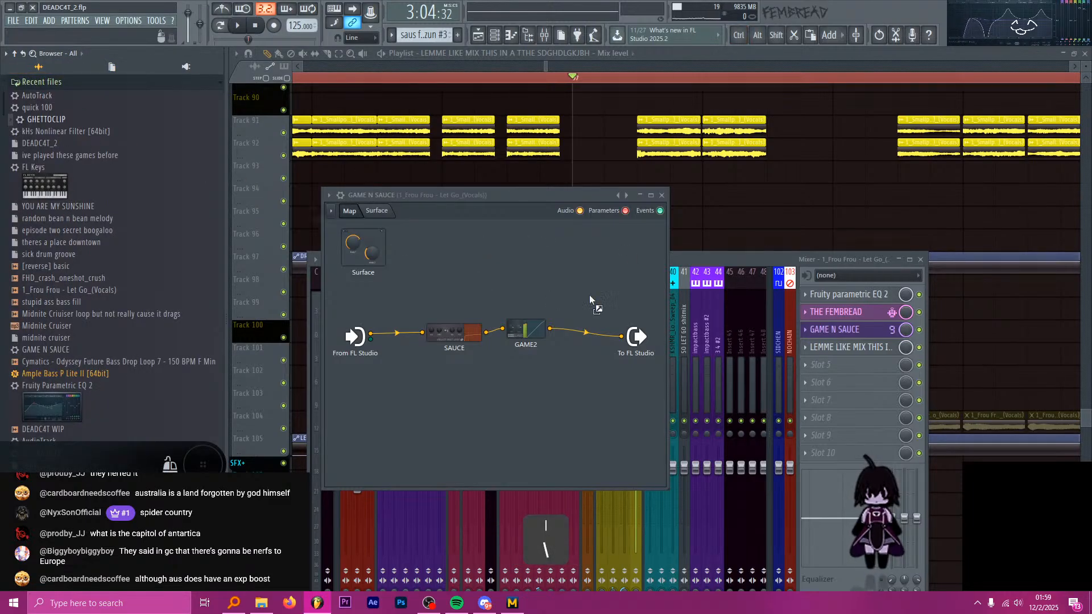
{"action": "left_click_drag", "start_coordinate": [591, 300], "coordinate": [538, 268]}
{"action": "double_click", "coordinate": [538, 266]}
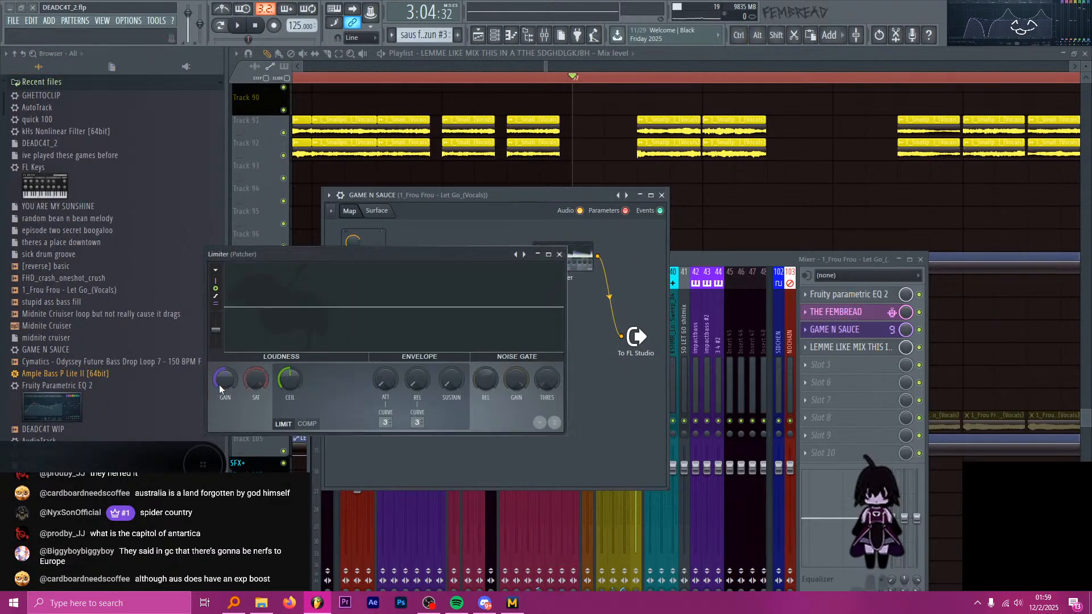
Play the second drop from bars 90 and 92 while watching the Frou Frou vocal level in the Limiter.
{"action": "key", "text": "space"}
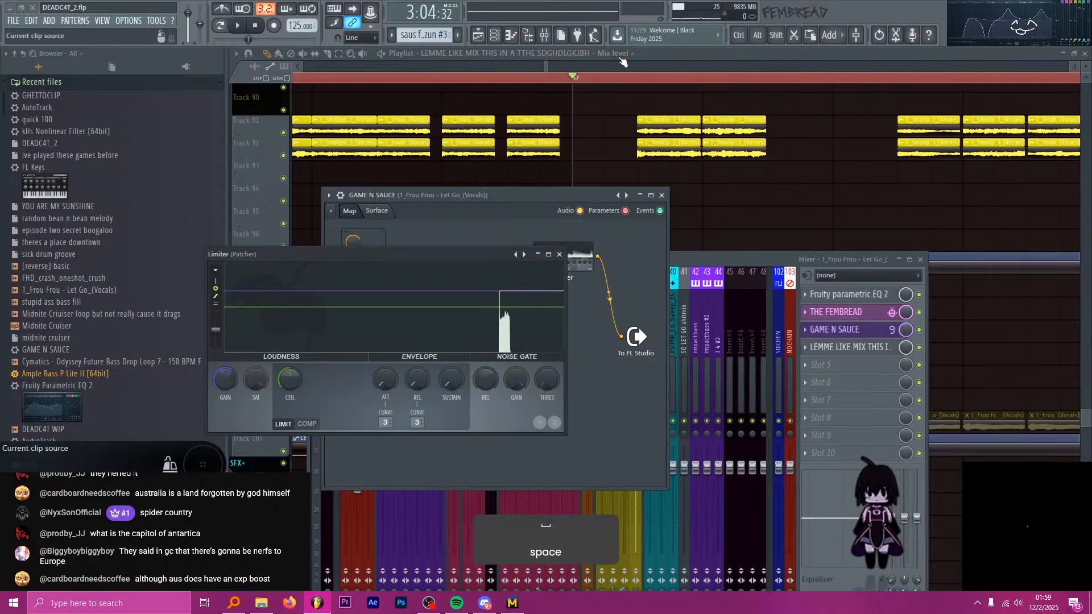
{"action": "left_click", "coordinate": [642, 57]}
{"action": "scroll", "coordinate": [658, 74], "scroll_direction": "down", "scroll_amount": 10}
{"action": "left_click", "coordinate": [489, 79], "text": "ctrl"}
{"action": "key", "text": "space"}
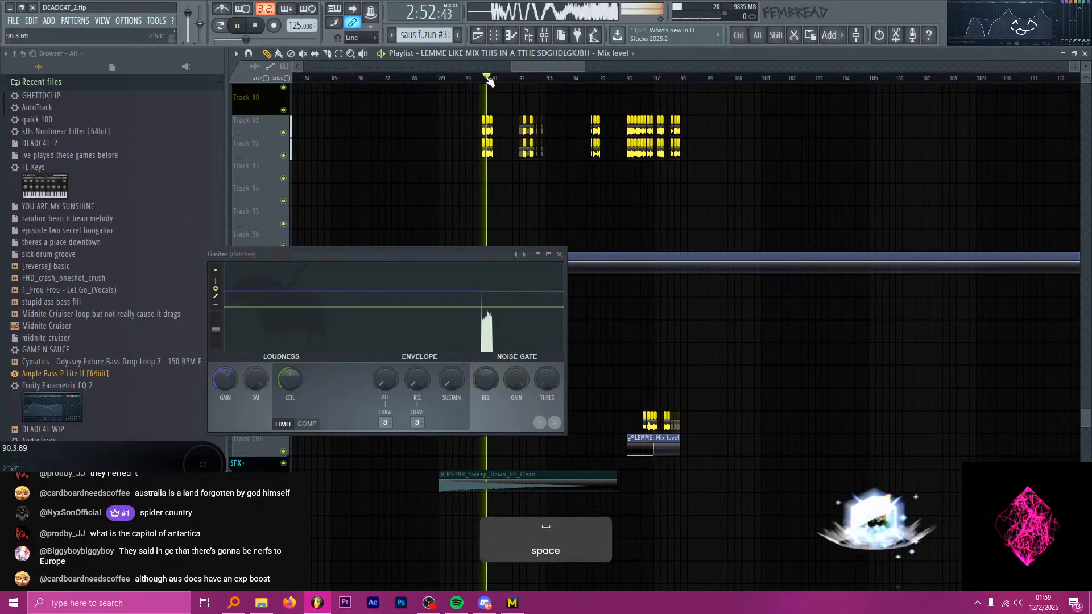
{"action": "scroll", "coordinate": [491, 81], "scroll_direction": "up", "scroll_amount": 4}
{"action": "key", "text": "space"}
{"action": "left_click_drag", "start_coordinate": [525, 246], "coordinate": [612, 484]}
{"action": "left_click", "coordinate": [493, 81]}
{"action": "key", "text": "space"}
{"action": "scroll", "coordinate": [547, 298], "scroll_direction": "up", "scroll_amount": 3}
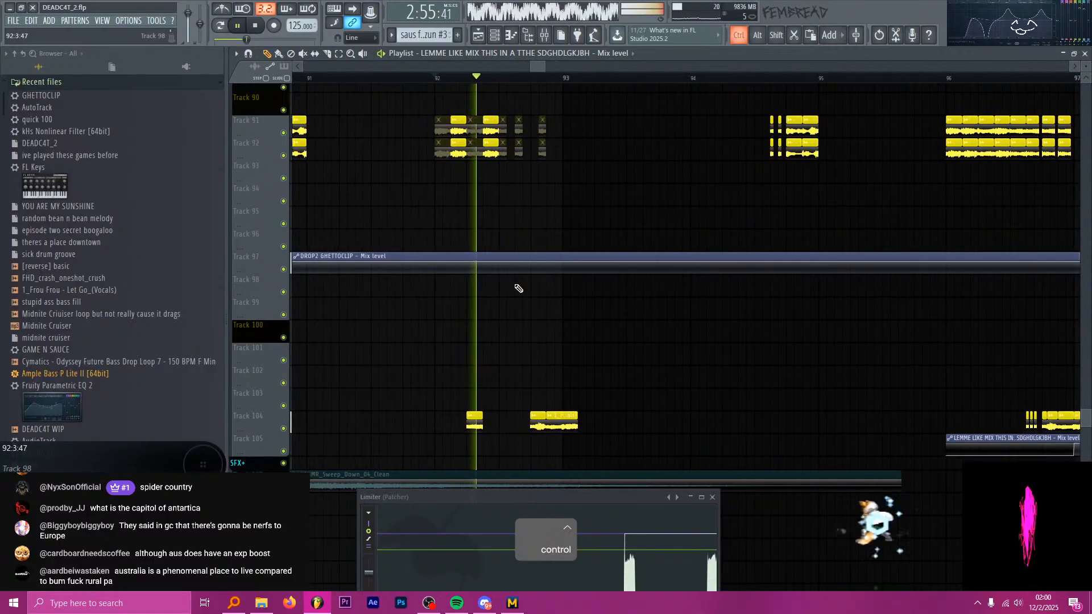
{"action": "left_click_drag", "start_coordinate": [612, 499], "coordinate": [582, 232]}
{"action": "key", "text": "space"}
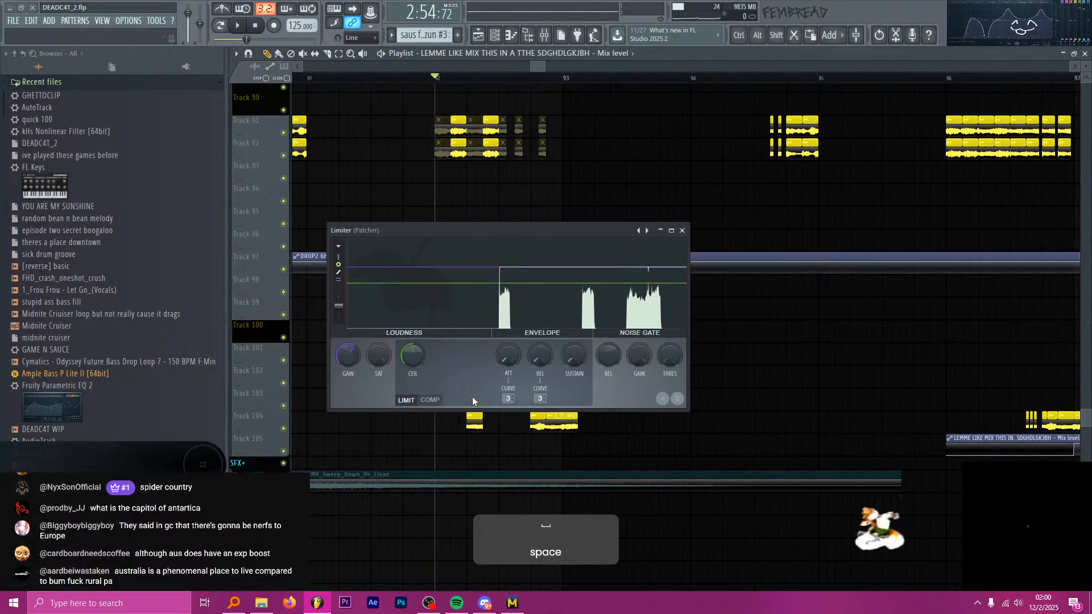
Lower the Limiter's ceiling to -3.4 dB, play the vocals from bar 92 and close the Limiter.
{"action": "mouse_move", "coordinate": [412, 357]}
{"action": "left_mouse_down"}
{"action": "mouse_move", "coordinate": [412, 375]}
{"action": "mouse_move", "coordinate": [408, 351]}
{"action": "left_mouse_up"}
{"action": "key", "text": "space"}
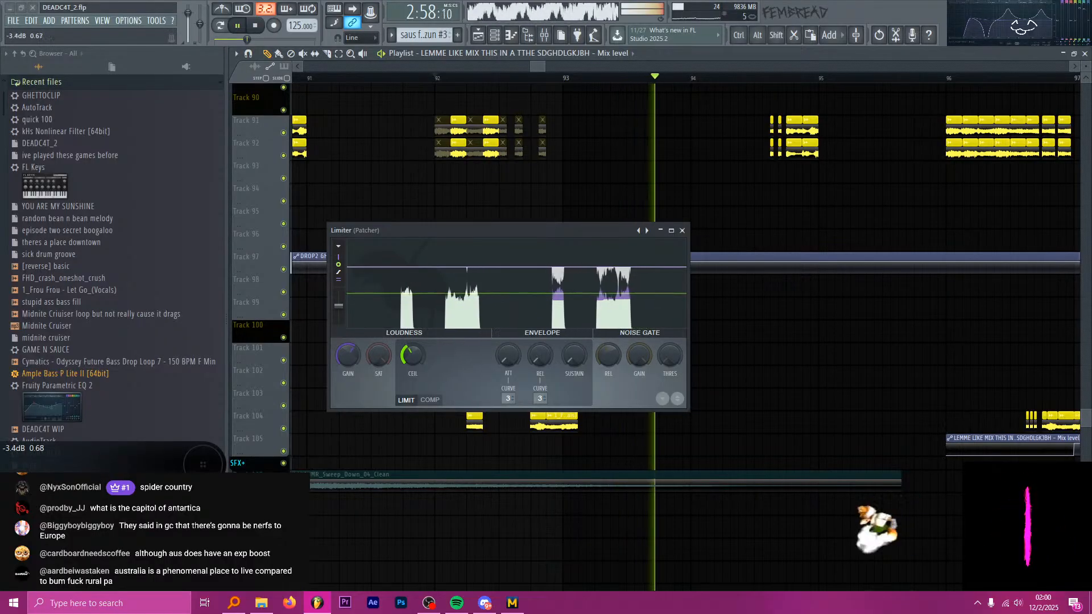
{"action": "key", "text": "space"}
{"action": "left_click", "coordinate": [683, 230]}
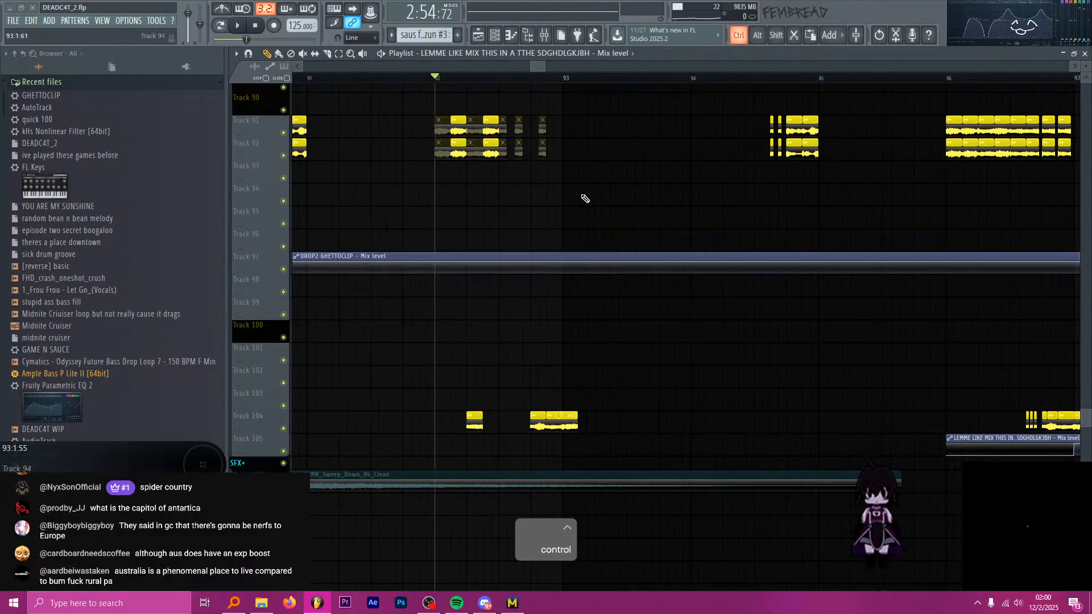
Play the drop from 97:1:00 to examine how the vocal chops alternate.
{"action": "scroll", "coordinate": [569, 187], "scroll_direction": "down", "scroll_amount": 5}
{"action": "scroll", "coordinate": [648, 183], "scroll_direction": "up", "scroll_amount": 5}
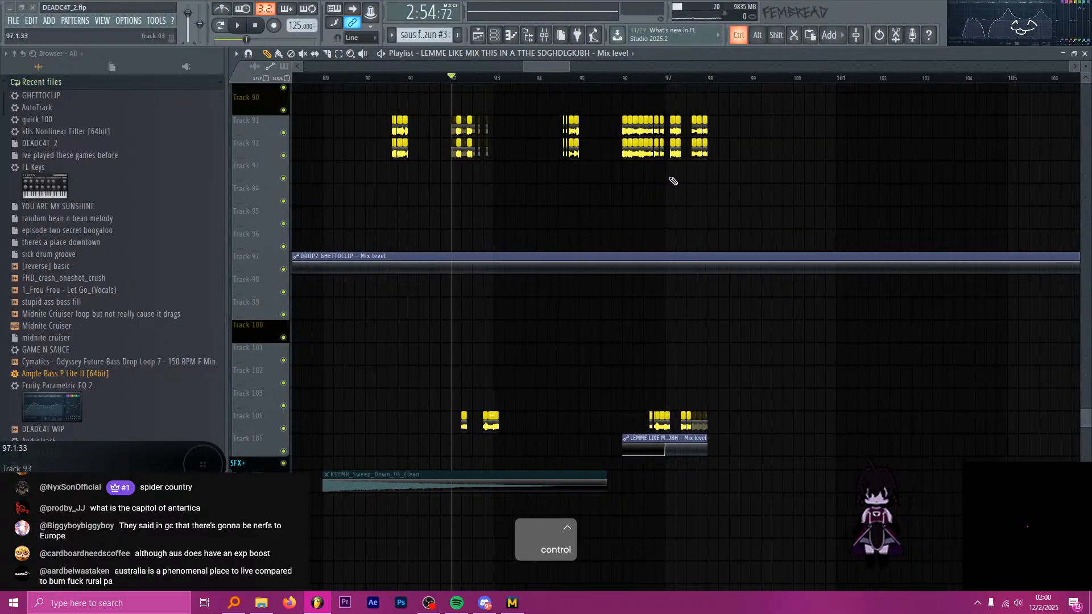
{"action": "key", "text": "alt+Tab"}
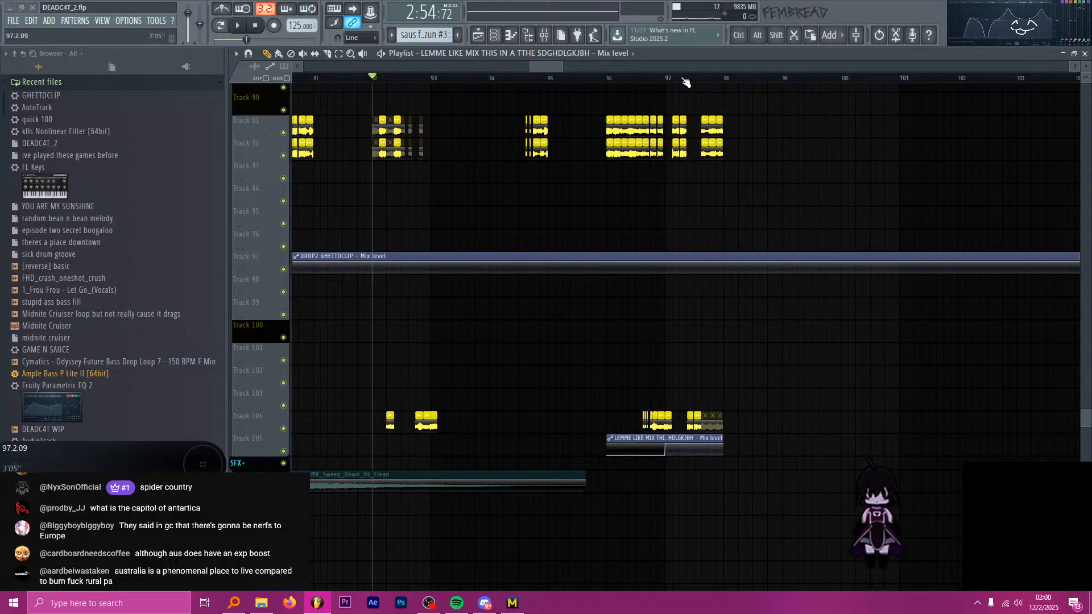
{"action": "scroll", "coordinate": [715, 130], "scroll_direction": "up", "scroll_amount": 4}
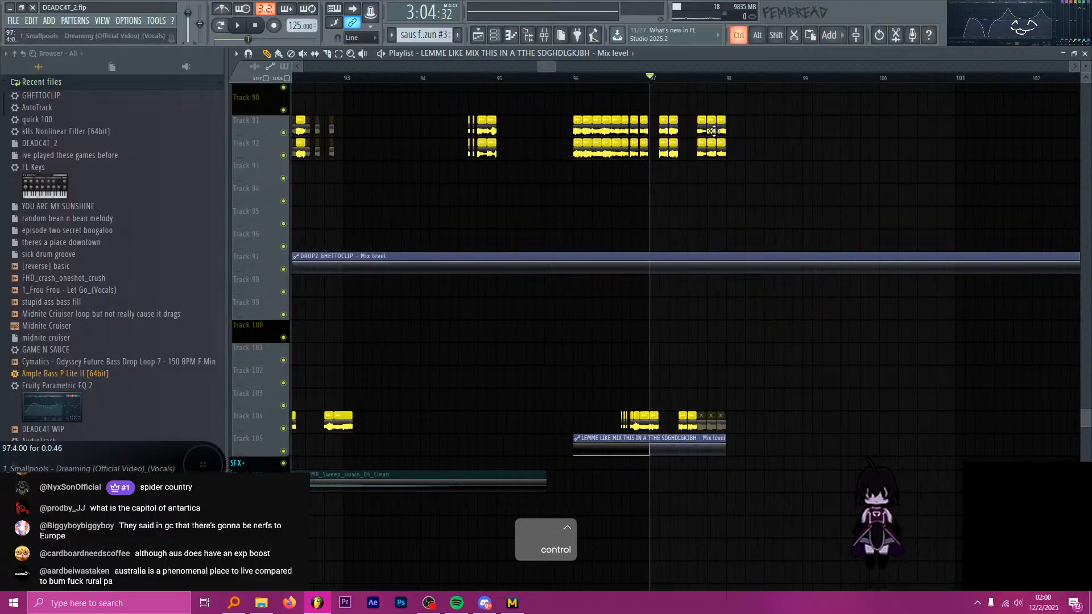
{"action": "key", "text": "space"}
{"action": "key", "text": "space"}
{"action": "key", "text": "space"}
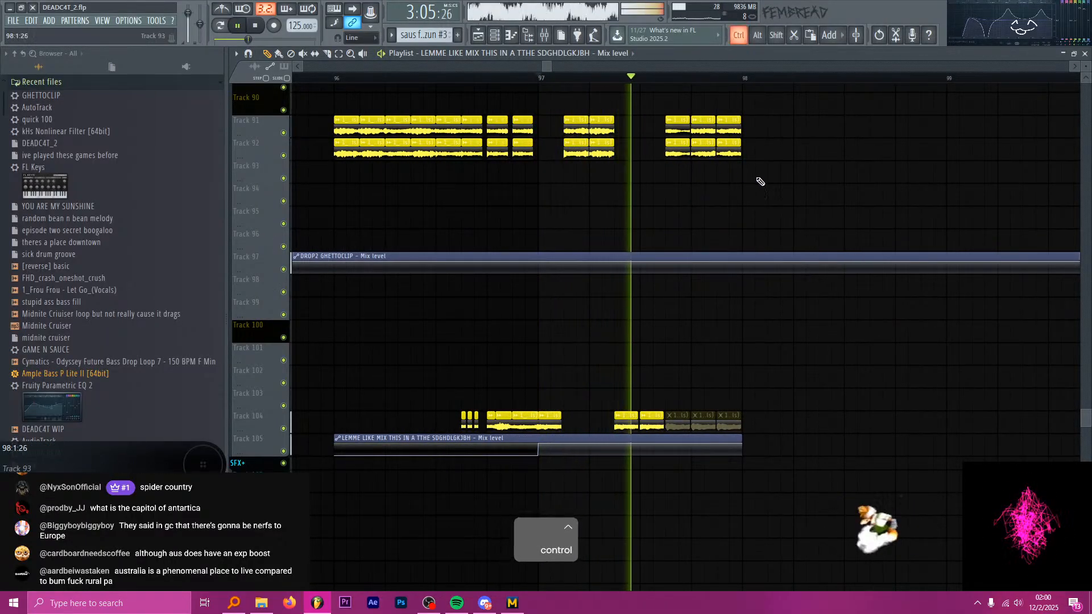
{"action": "scroll", "coordinate": [615, 142], "scroll_direction": "up", "scroll_amount": 2}
{"action": "key", "text": "space"}
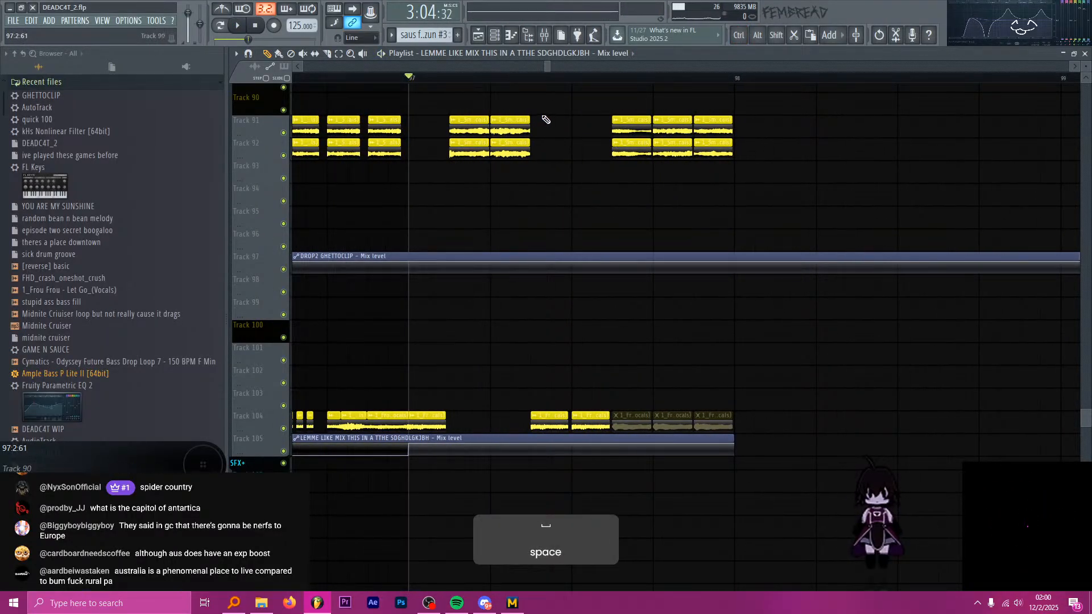
{"action": "key", "text": "ctrl"}
{"action": "key", "text": "space"}
Slip the audio inside the Smallpools vocal chops at 97:4:00 on Tracks 91 and 92.
{"action": "scroll", "coordinate": [687, 145], "scroll_direction": "up", "scroll_amount": 2}
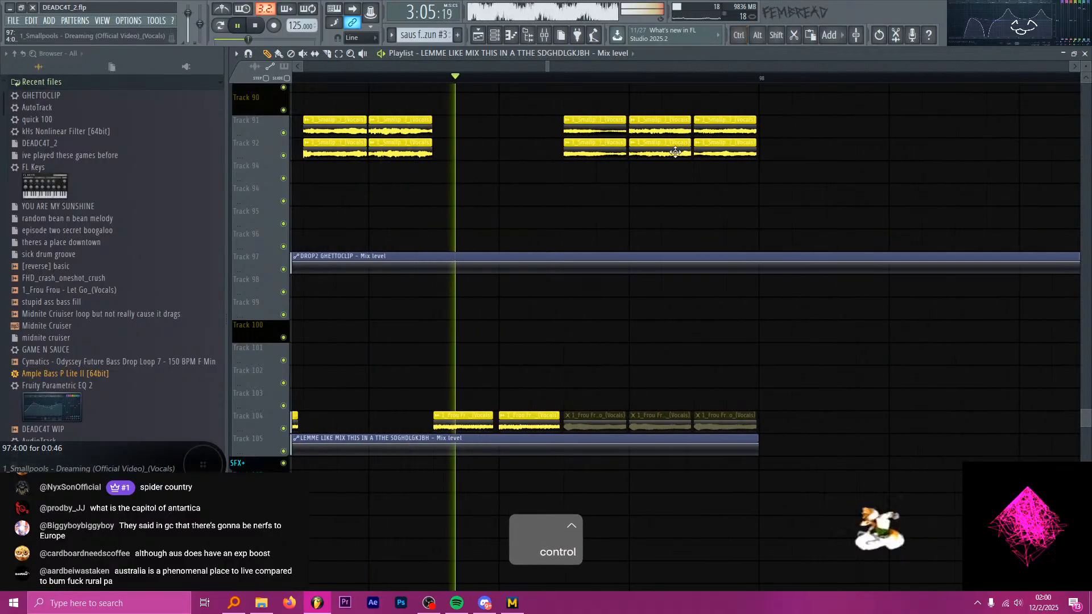
{"action": "left_click_drag", "start_coordinate": [611, 229], "coordinate": [592, 121], "text": "ctrl"}
{"action": "key", "text": "space"}
{"action": "scroll", "coordinate": [570, 130], "scroll_direction": "down", "scroll_amount": 2}
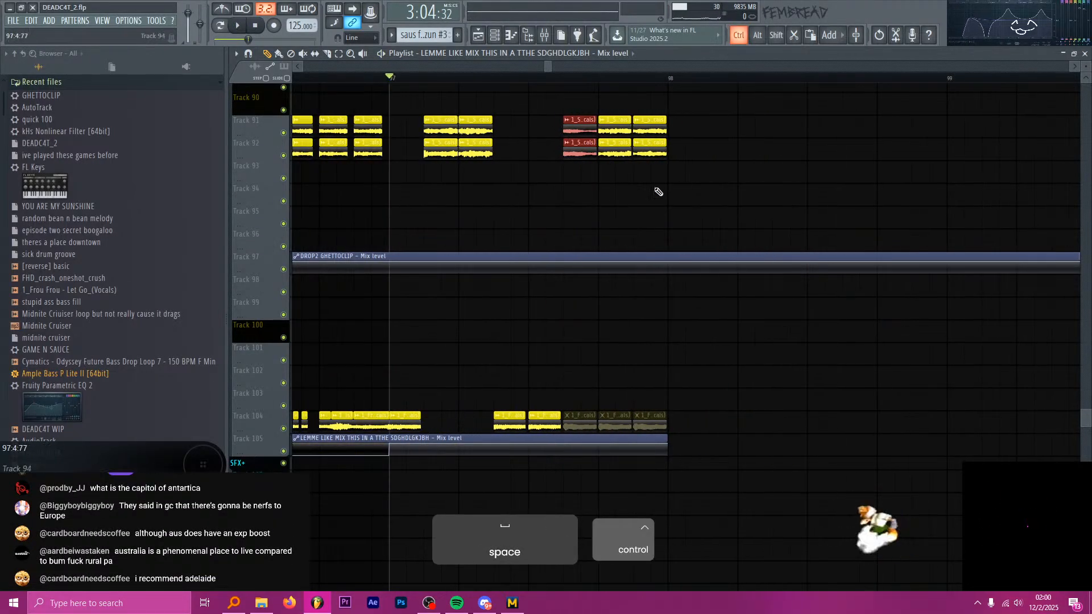
{"action": "left_click_drag", "start_coordinate": [646, 183], "coordinate": [620, 146], "text": "ctrl"}
{"action": "left_click_drag", "start_coordinate": [630, 206], "coordinate": [612, 133], "text": "ctrl"}
{"action": "key", "text": "space"}
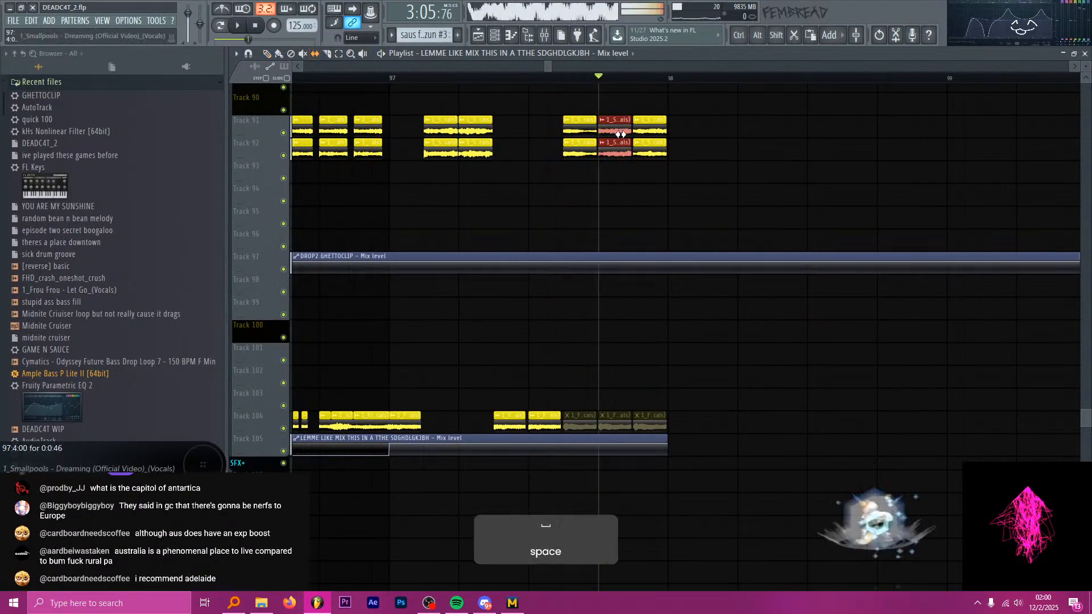
Replay the drop from 97:1:00 to judge the slipped Smallpools chops at 97:4:00.
{"action": "key", "text": "space"}
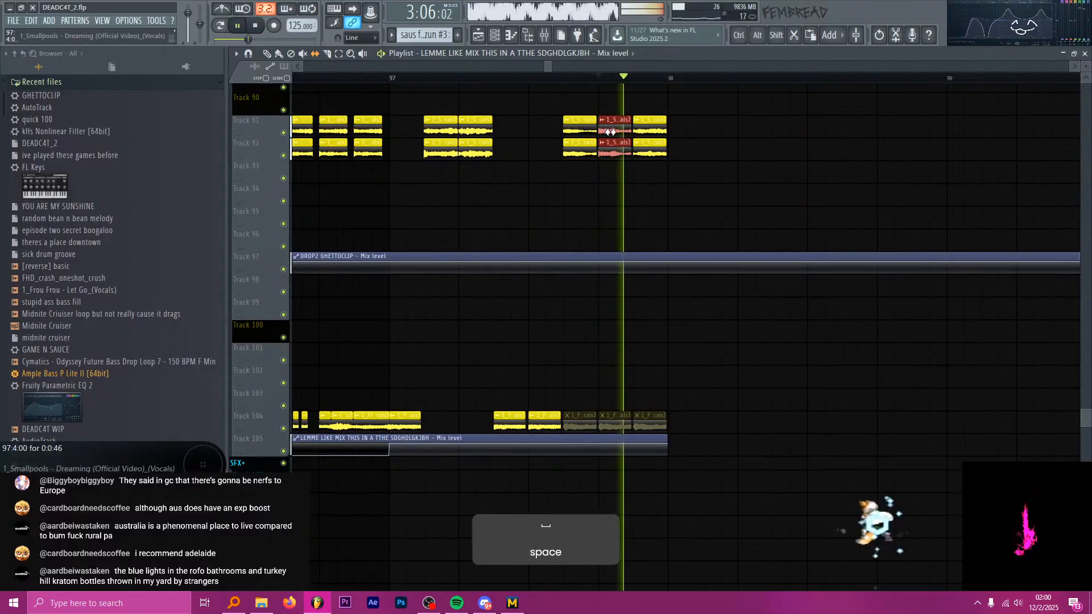
{"action": "key", "text": "space"}
{"action": "key", "text": "space"}
{"action": "key", "text": "space"}
{"action": "left_click", "coordinate": [389, 78]}
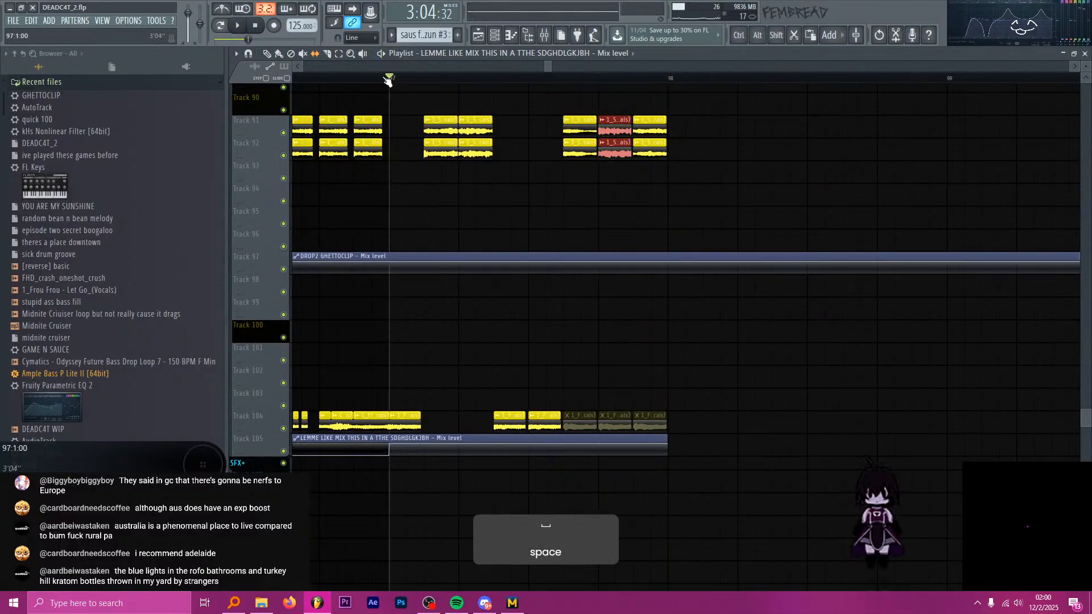
{"action": "key", "text": "space"}
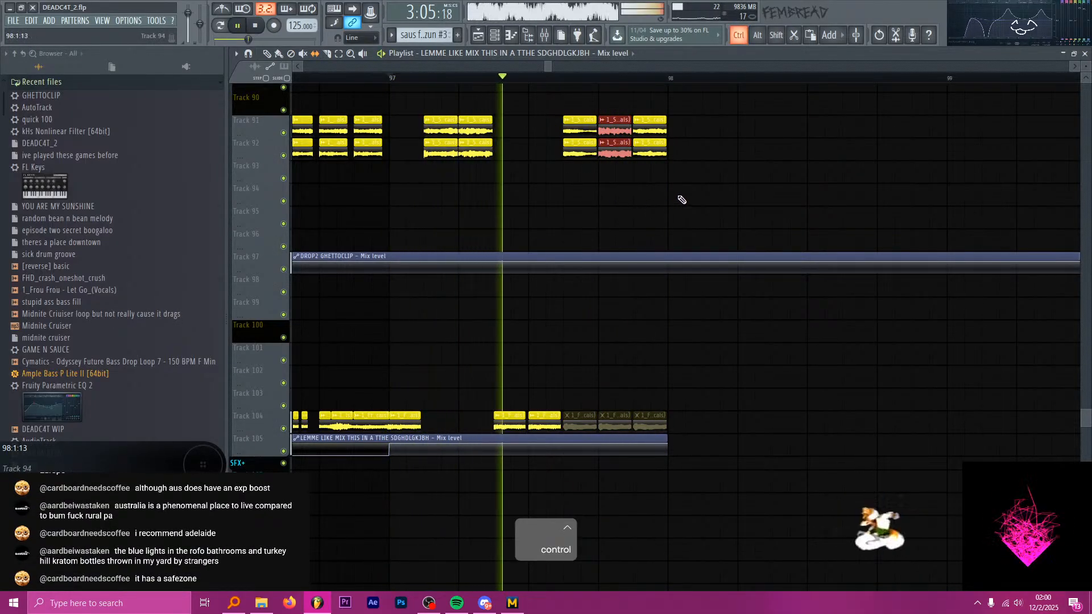
{"action": "scroll", "coordinate": [694, 216], "scroll_direction": "up", "scroll_amount": 2, "text": "ctrl"}
{"action": "key", "text": "space"}
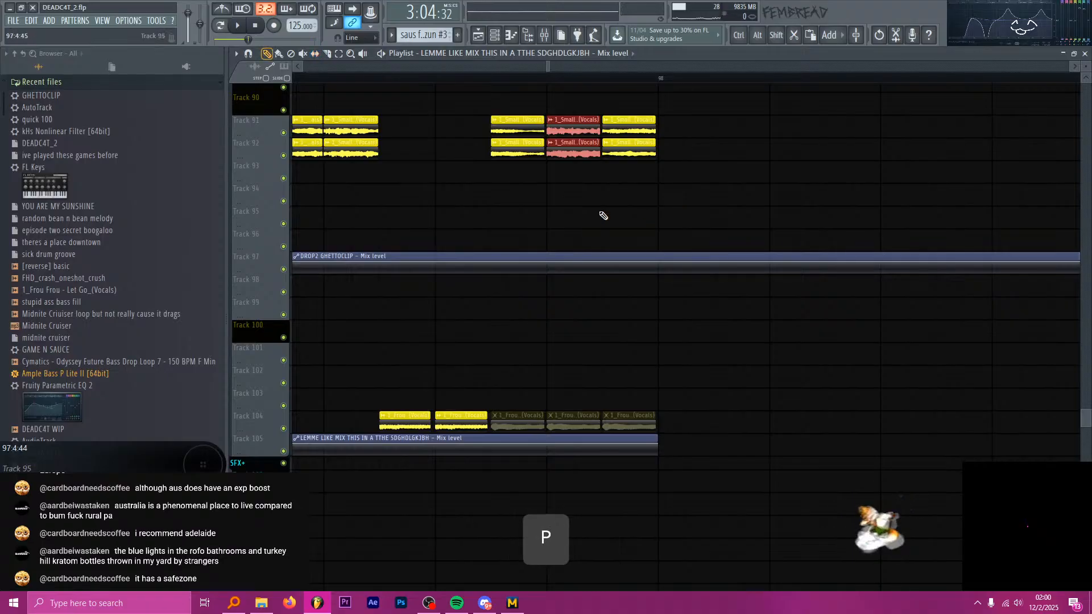
{"action": "scroll", "coordinate": [603, 216], "scroll_direction": "down", "scroll_amount": 3, "text": "ctrl"}
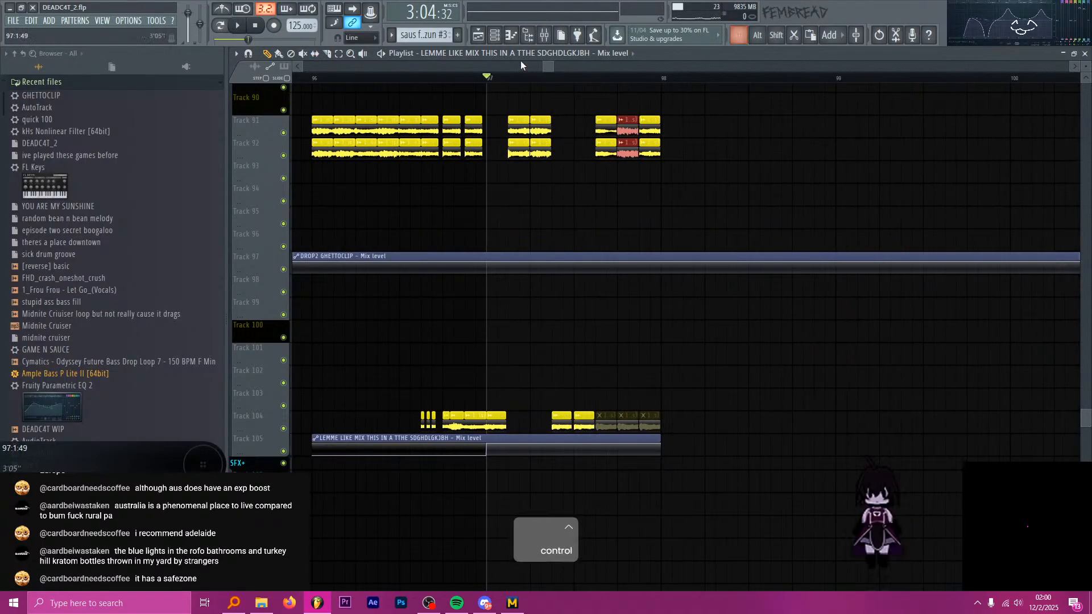
In the Frou Frou insert's slot 4 patcher, open the Limiter and raise its gain to 5.3 dB while previewing the drop.
{"action": "key", "text": "F9"}
{"action": "left_click", "coordinate": [862, 347]}
{"action": "key", "text": "space"}
{"action": "key", "text": "space"}
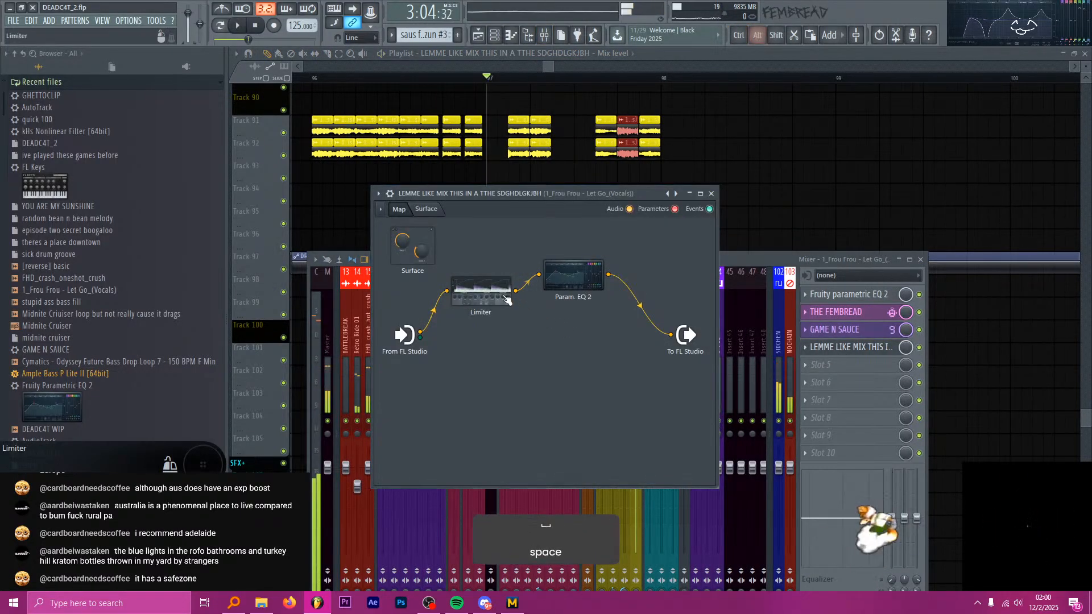
{"action": "double_click", "coordinate": [503, 297]}
{"action": "key", "text": "space"}
{"action": "key", "text": "space"}
{"action": "scroll", "coordinate": [234, 383], "scroll_direction": "up", "scroll_amount": 4}
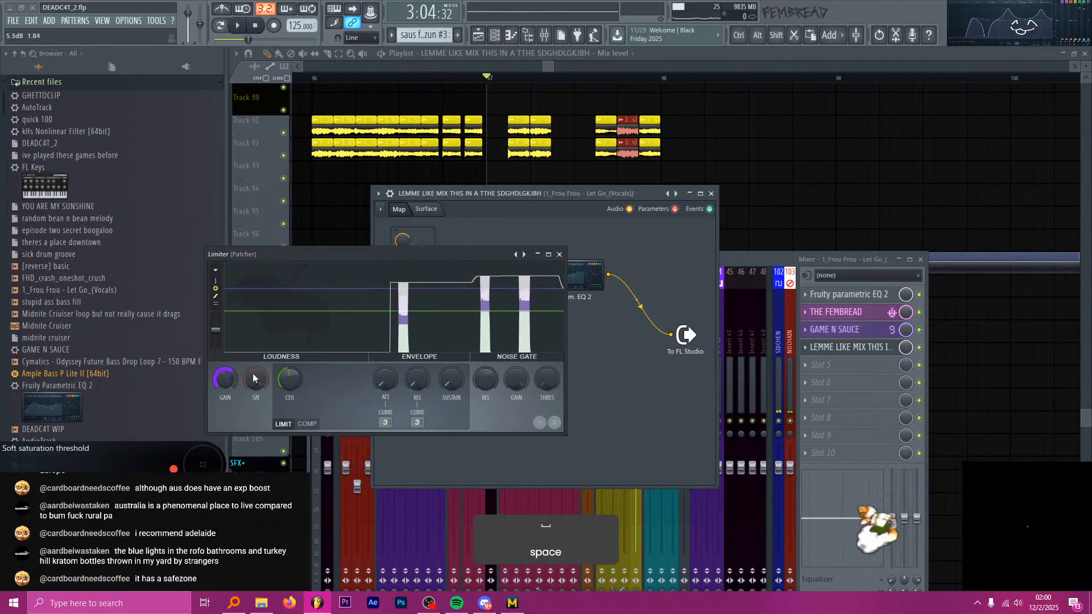
Reshape peaking bands 5 and 6 of Param. EQ 2 in the same patcher into a mild boost, previewing from bar 97.
{"action": "double_click", "coordinate": [583, 277]}
{"action": "key", "text": "space"}
{"action": "key", "text": "space"}
{"action": "left_click_drag", "start_coordinate": [343, 360], "coordinate": [339, 337]}
{"action": "key", "text": "space"}
{"action": "key", "text": "space"}
{"action": "key", "text": "space"}
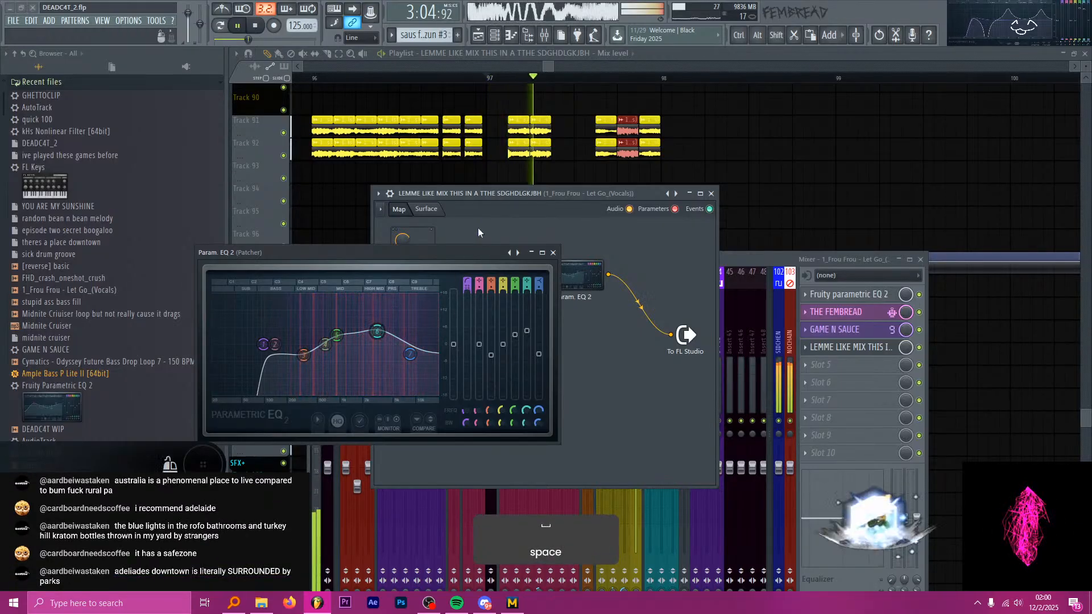
{"action": "key", "text": "space"}
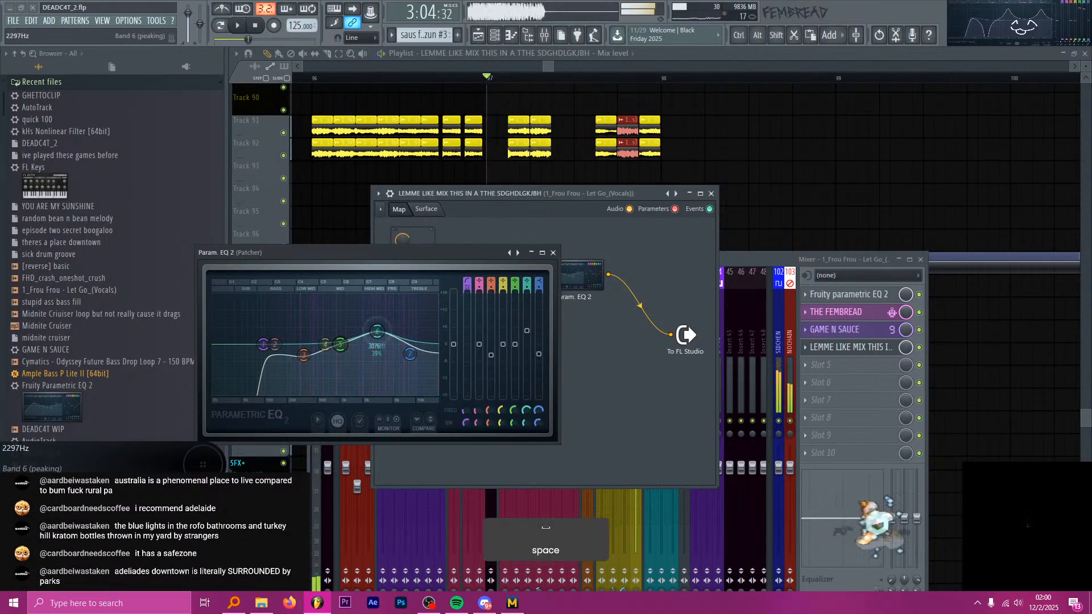
{"action": "left_click", "coordinate": [645, 50]}
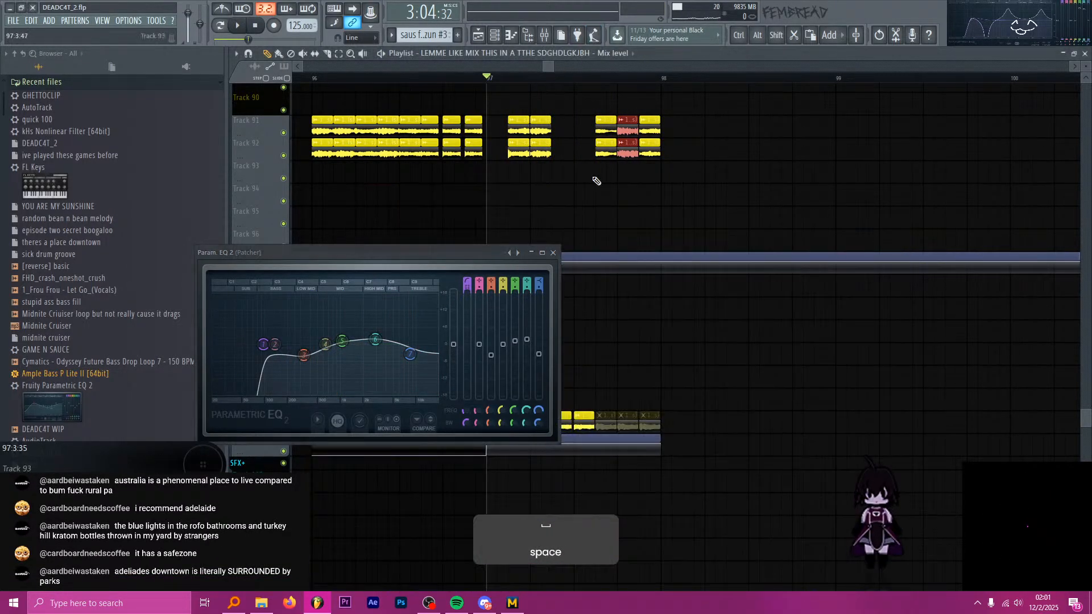
{"action": "left_click", "coordinate": [554, 253]}
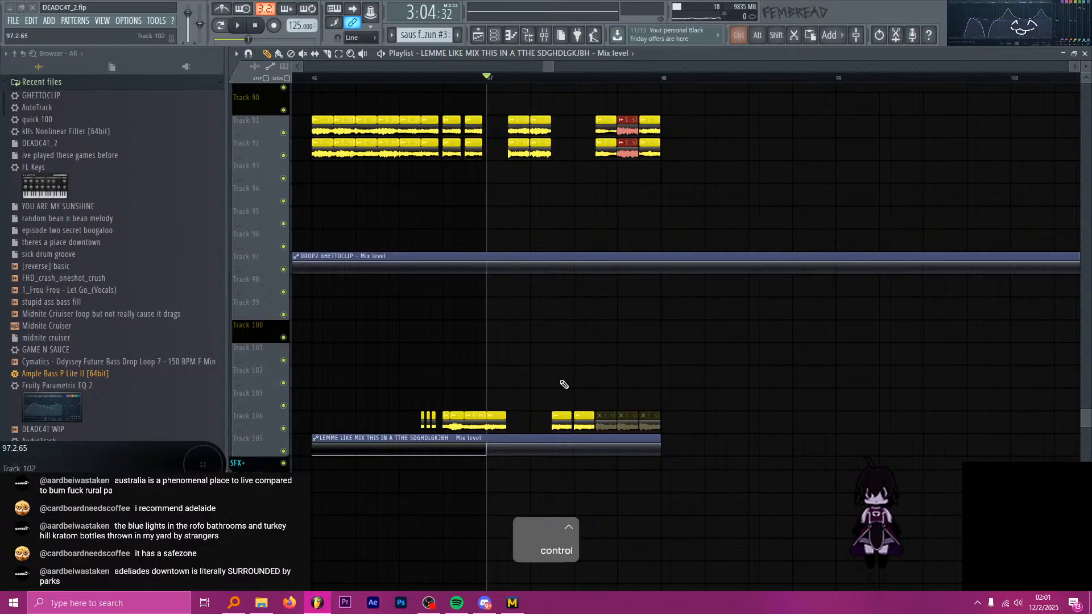
Play the drop from 97:1:00 to hear the adjusted Frou Frou vocals.
{"action": "key", "text": "space"}
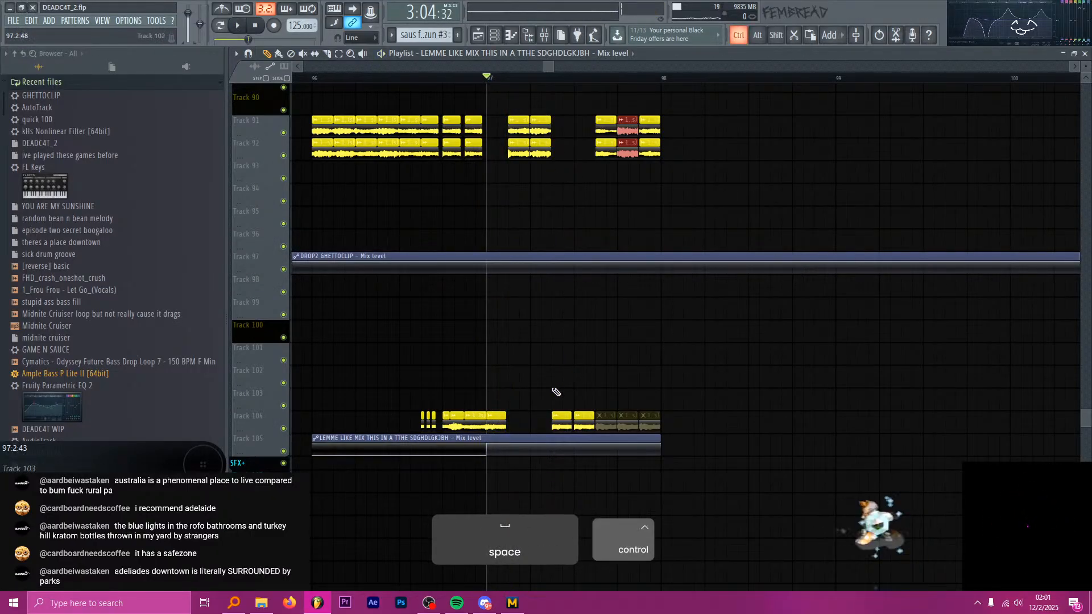
{"action": "scroll", "coordinate": [529, 392], "scroll_direction": "down", "scroll_amount": 5}
{"action": "scroll", "coordinate": [518, 395], "scroll_direction": "down", "scroll_amount": 3}
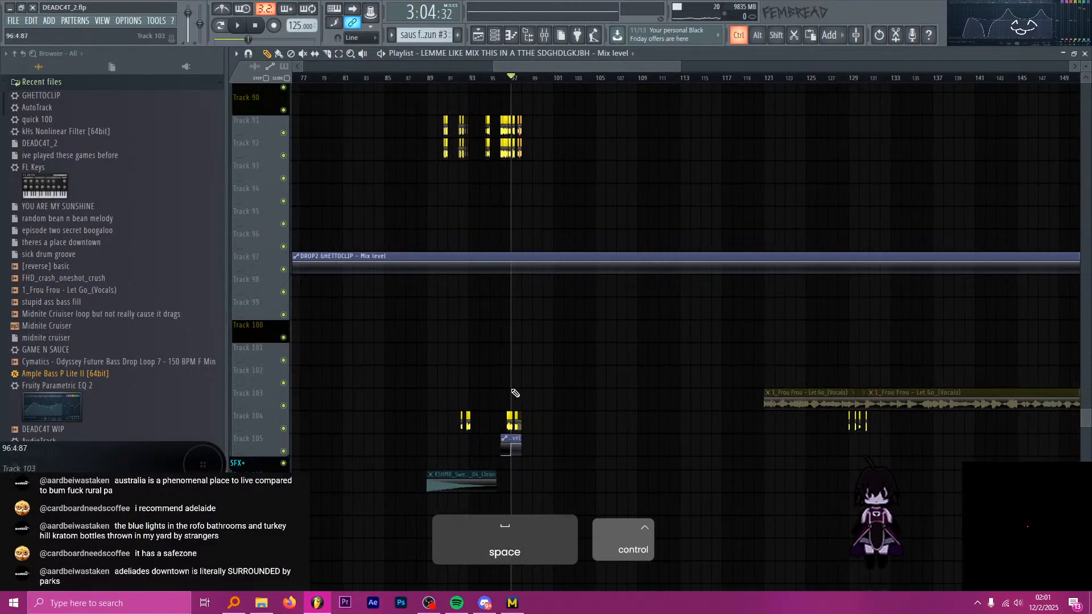
Recut the Frou Frou chop at 97:3:00 on Track 104 to about half a beat and slip its audio.
{"action": "scroll", "coordinate": [836, 404], "scroll_direction": "up", "scroll_amount": 6}
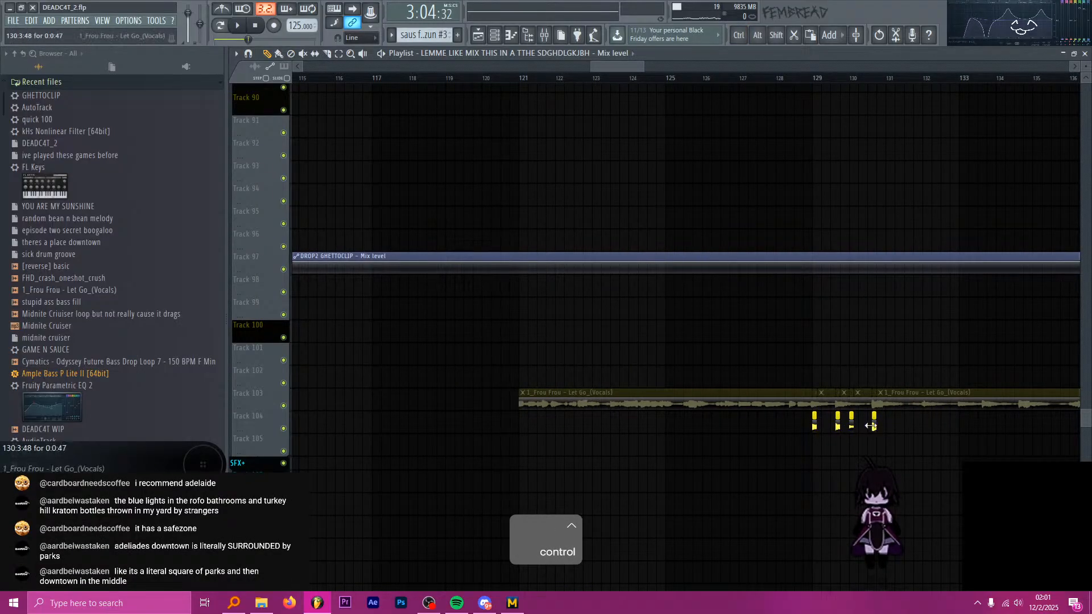
{"action": "scroll", "coordinate": [874, 428], "scroll_direction": "down", "scroll_amount": 4}
{"action": "scroll", "coordinate": [563, 399], "scroll_direction": "up", "scroll_amount": 6}
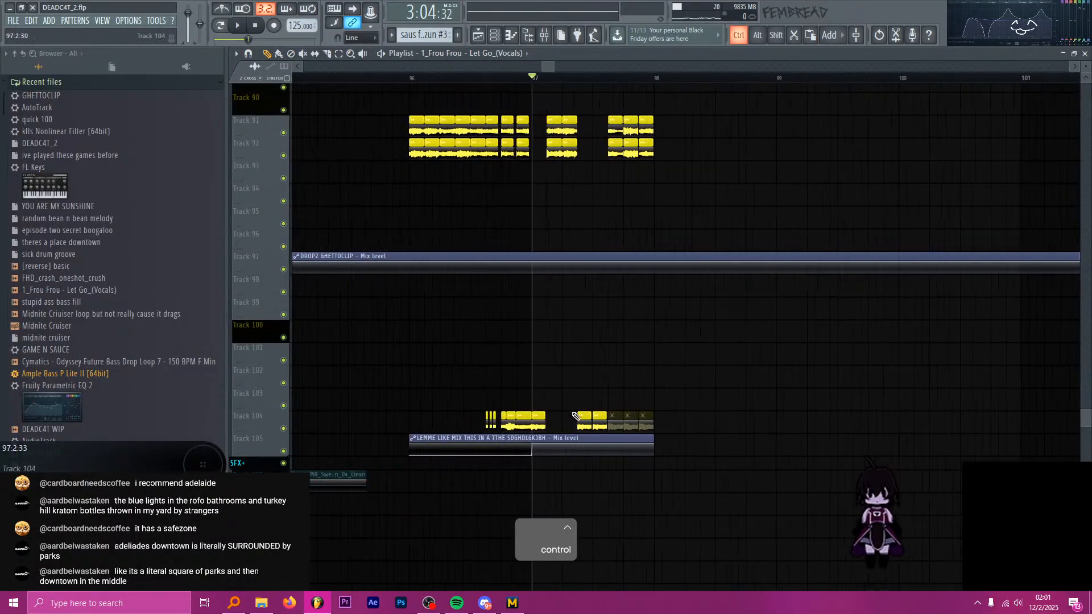
{"action": "left_click", "coordinate": [599, 401]}
{"action": "scroll", "coordinate": [599, 400], "scroll_direction": "up", "scroll_amount": 2}
{"action": "right_click", "coordinate": [618, 419]}
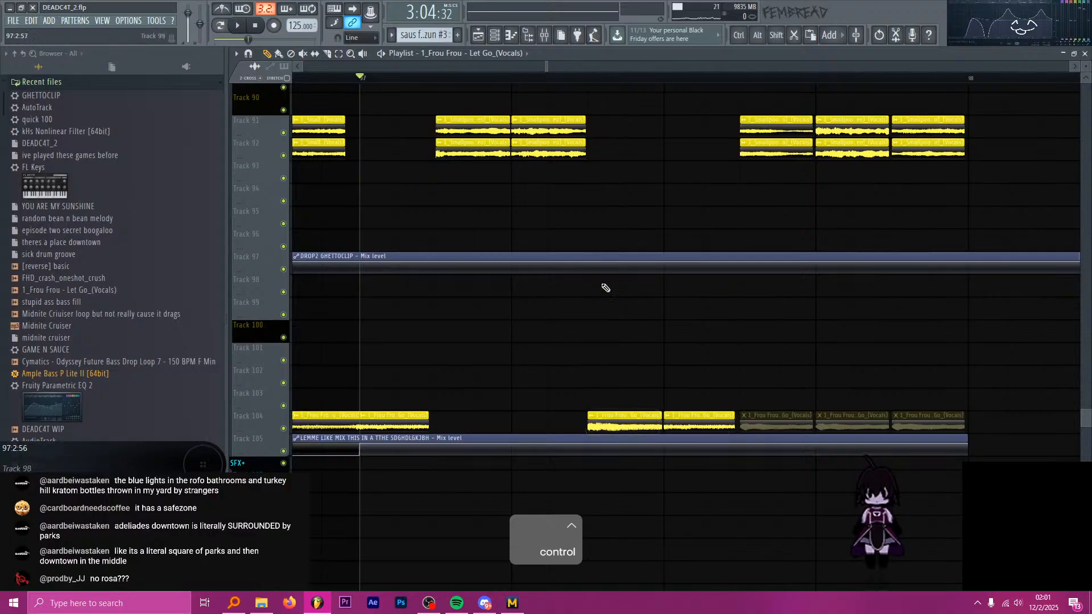
{"action": "scroll", "coordinate": [643, 171], "scroll_direction": "up", "scroll_amount": 4}
{"action": "key", "text": "c"}
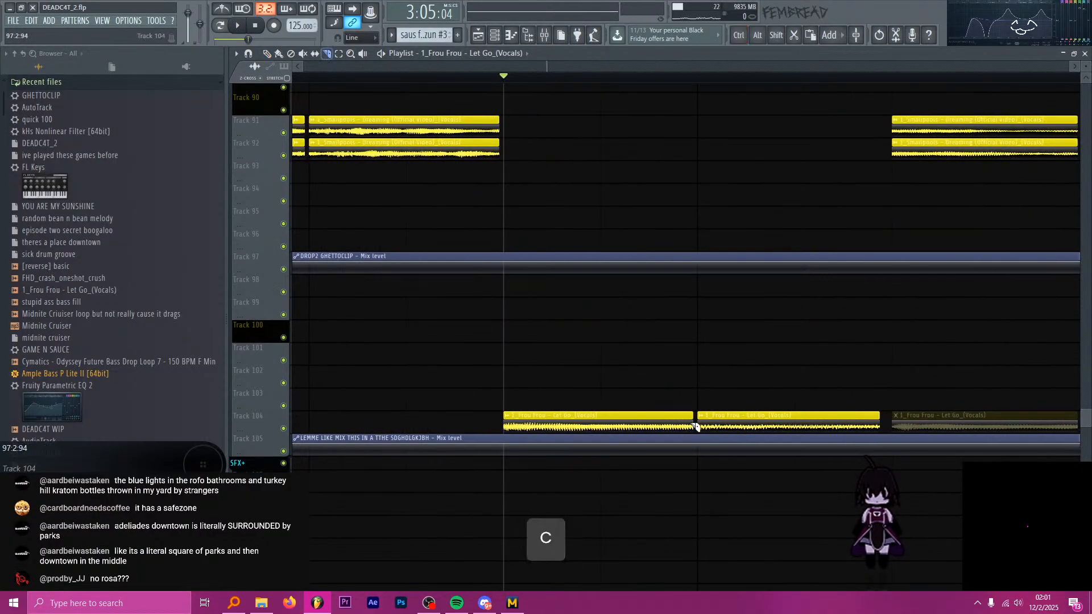
{"action": "scroll", "coordinate": [690, 427], "scroll_direction": "down", "scroll_amount": 4}
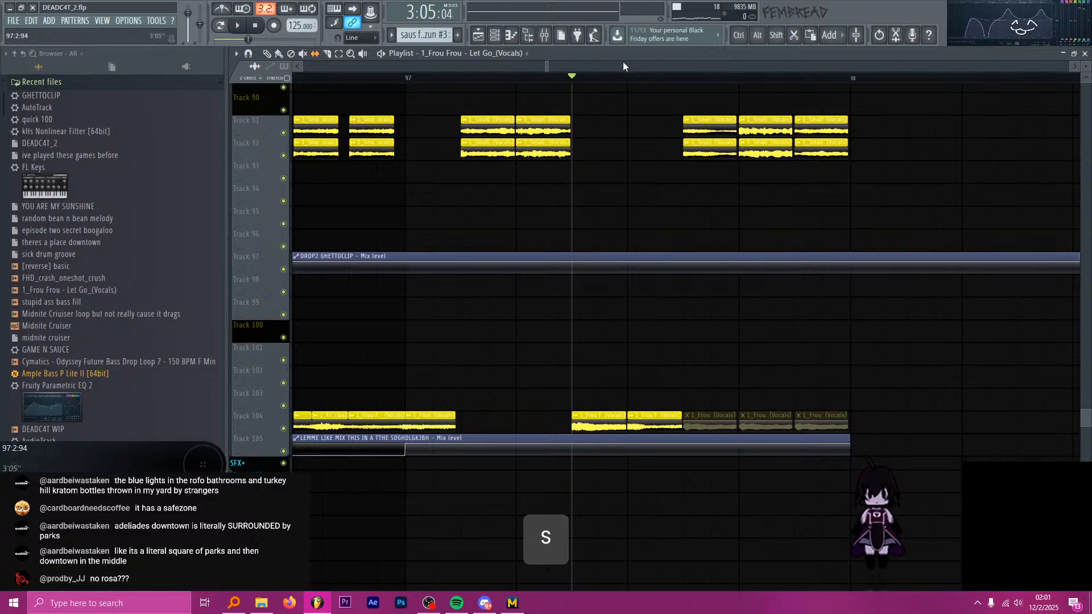
Play from 97:3:00 to check the slipped Frou Frou chop.
{"action": "left_click", "coordinate": [626, 76]}
{"action": "key", "text": "space"}
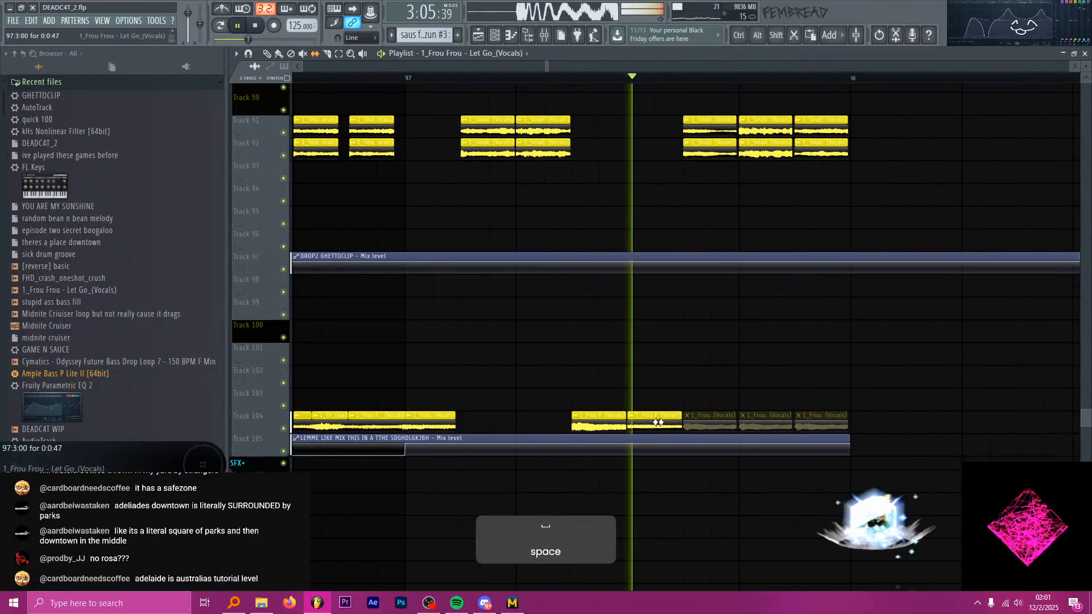
{"action": "key", "text": "space"}
{"action": "scroll", "coordinate": [557, 263], "scroll_direction": "down", "scroll_amount": 3}
{"action": "key", "text": "space"}
{"action": "scroll", "coordinate": [626, 236], "scroll_direction": "up", "scroll_amount": 2}
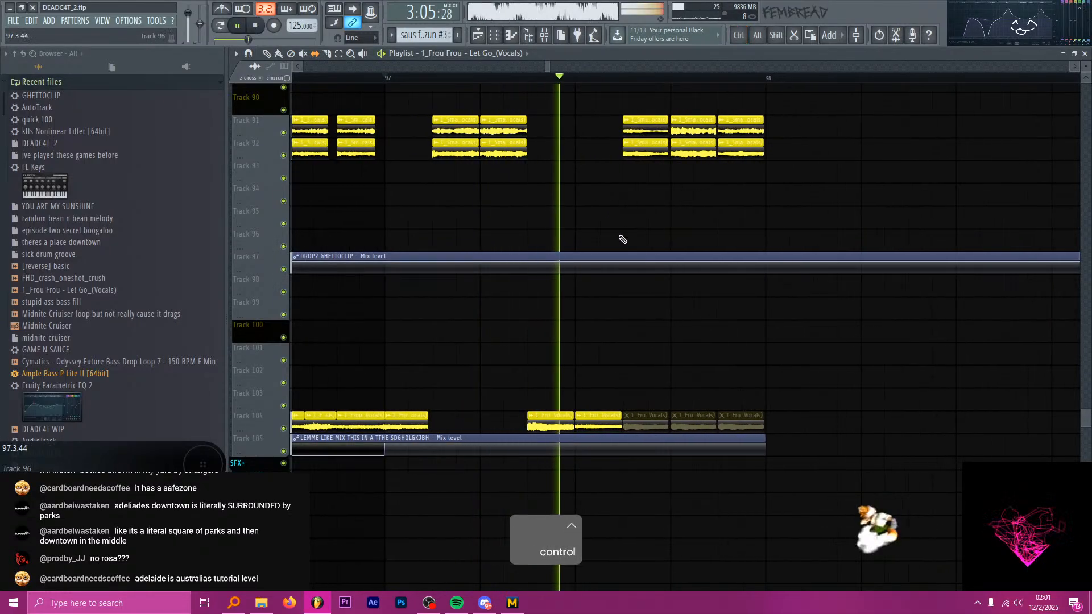
{"action": "key", "text": "space"}
Delete the three muted Frou Frou chops at the end of bar 97 on Track 104.
{"action": "key", "text": "p"}
{"action": "right_click", "coordinate": [654, 424]}
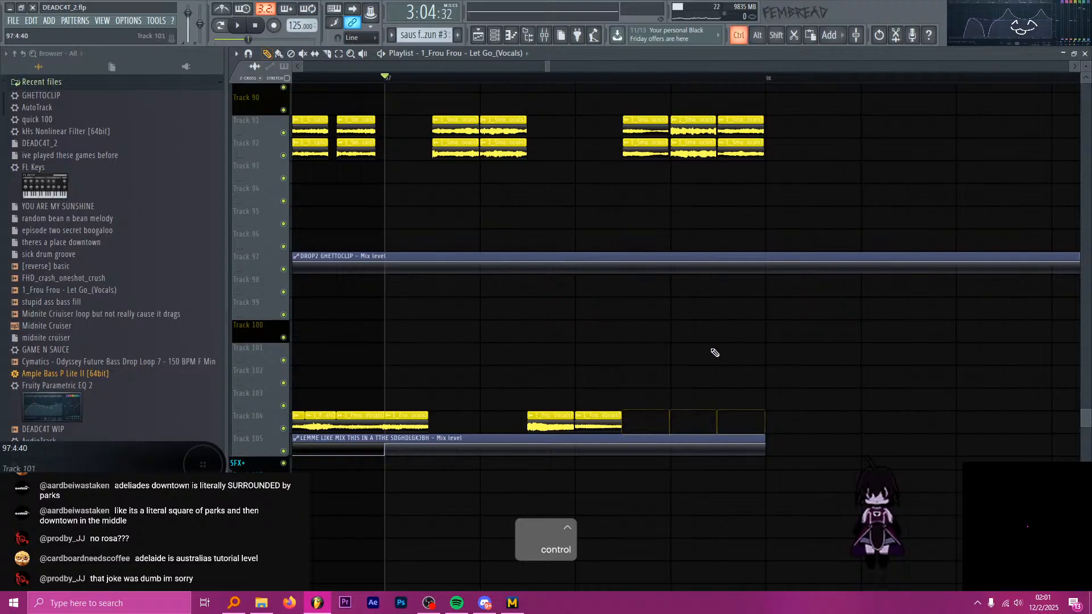
{"action": "scroll", "coordinate": [694, 347], "scroll_direction": "down", "scroll_amount": 2}
{"action": "scroll", "coordinate": [614, 313], "scroll_direction": "up", "scroll_amount": 2}
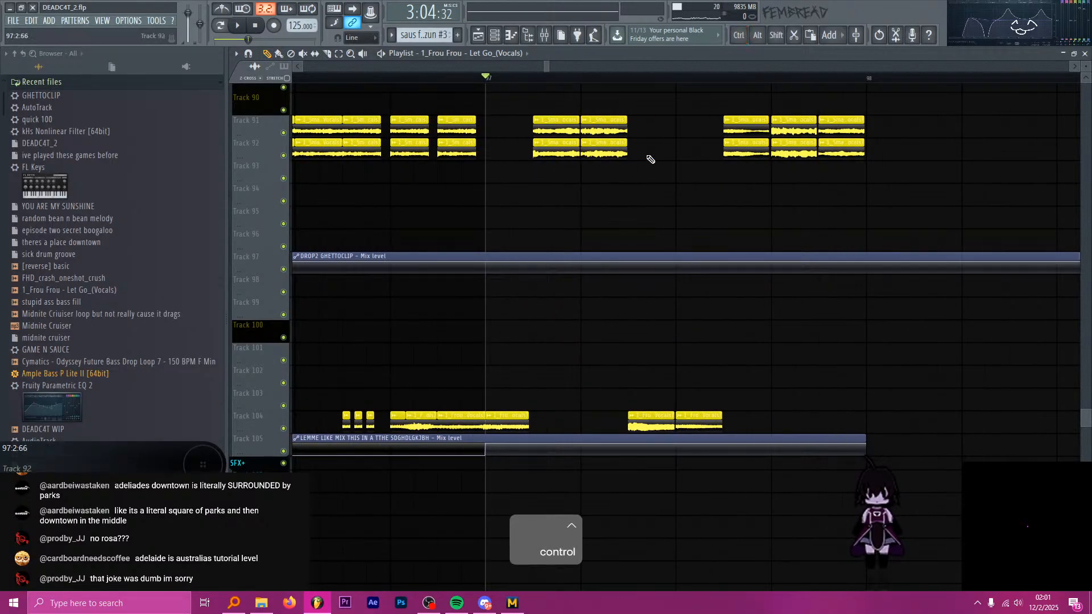
Duplicate bar 97's Frou Frou and Smallpools chops into bar 98 on their same tracks.
{"action": "scroll", "coordinate": [652, 164], "scroll_direction": "down", "scroll_amount": 1}
{"action": "scroll", "coordinate": [727, 146], "scroll_direction": "up", "scroll_amount": 2}
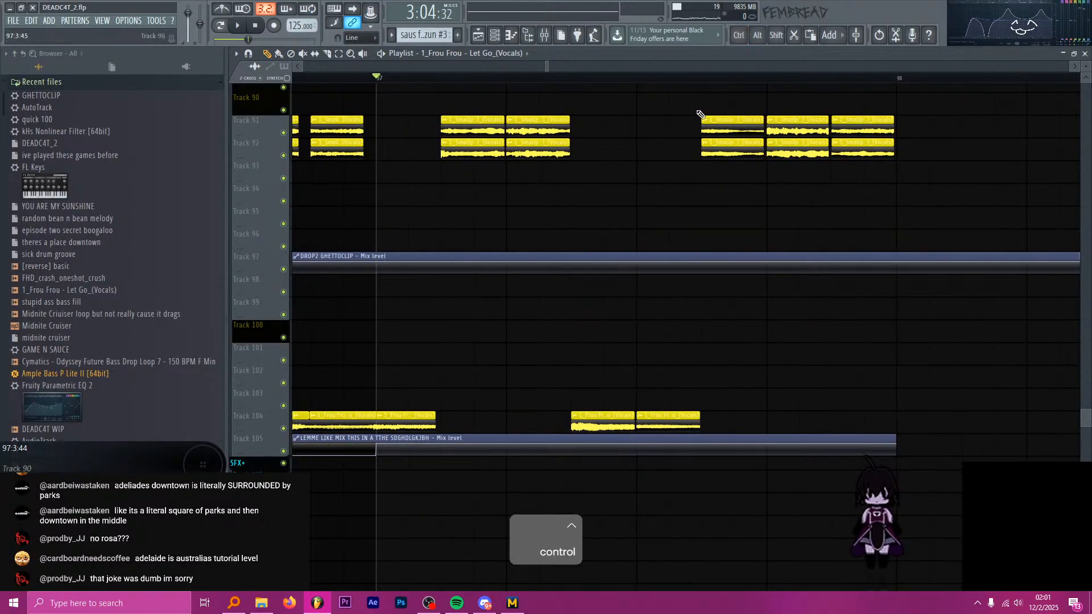
{"action": "scroll", "coordinate": [577, 171], "scroll_direction": "down", "scroll_amount": 3}
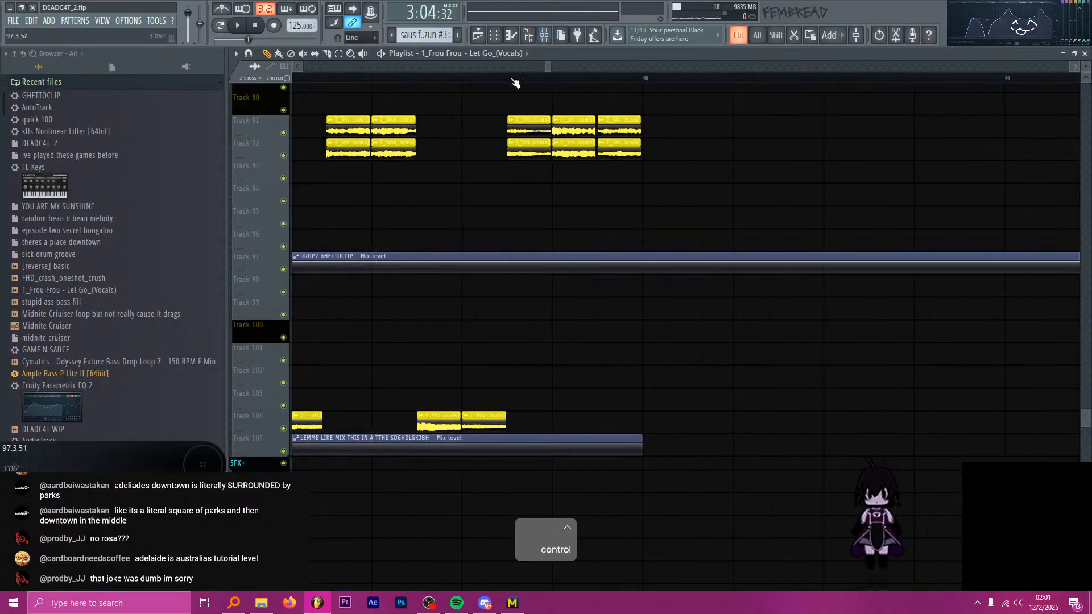
{"action": "scroll", "coordinate": [572, 227], "scroll_direction": "up", "scroll_amount": 2}
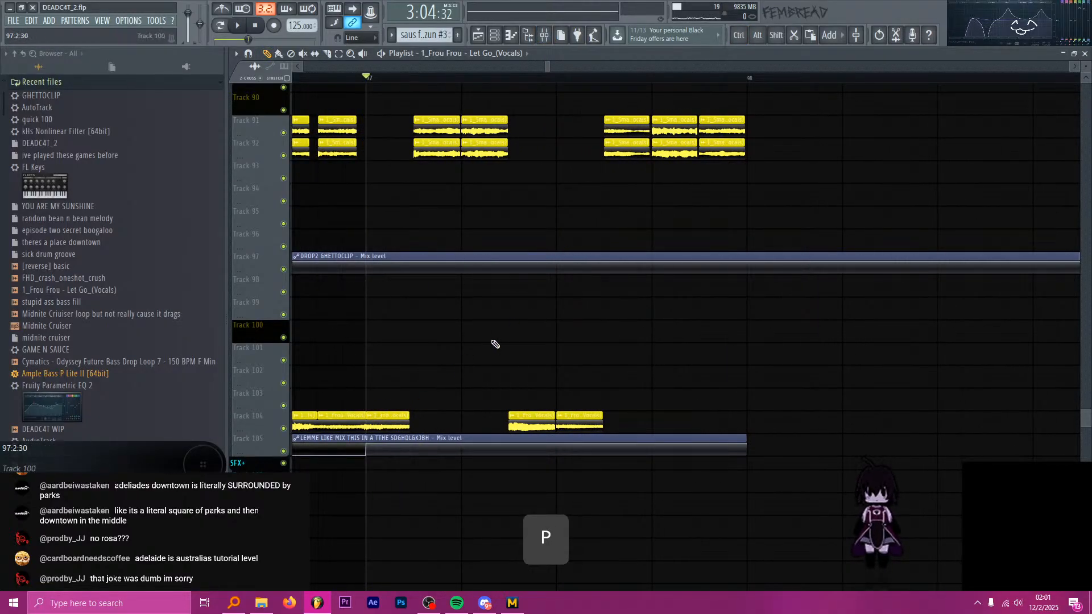
{"action": "scroll", "coordinate": [642, 291], "scroll_direction": "down", "scroll_amount": 3}
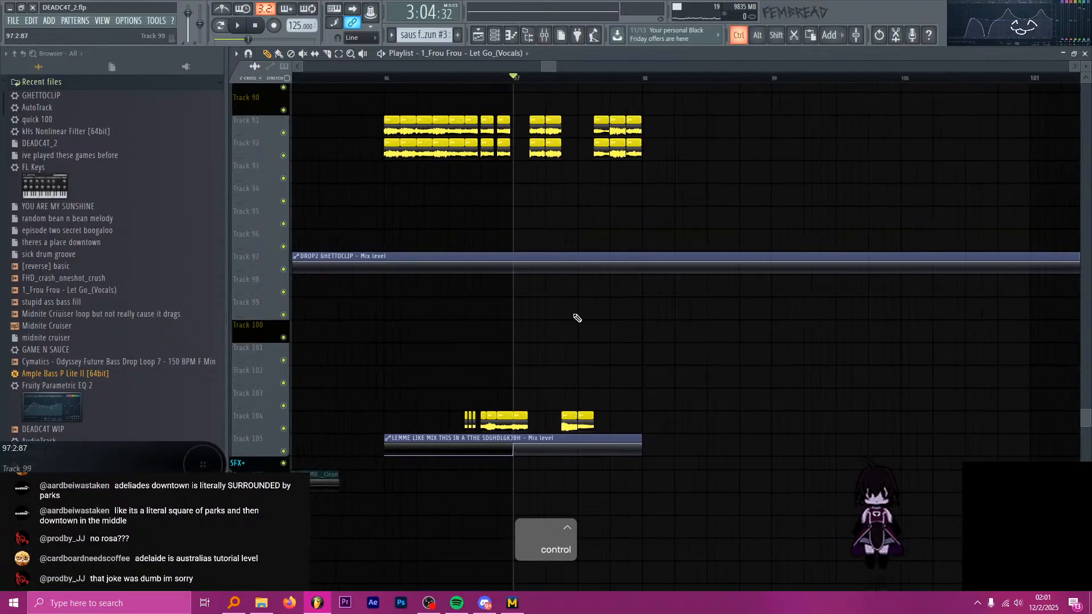
{"action": "left_click_drag", "start_coordinate": [648, 435], "coordinate": [521, 426]}
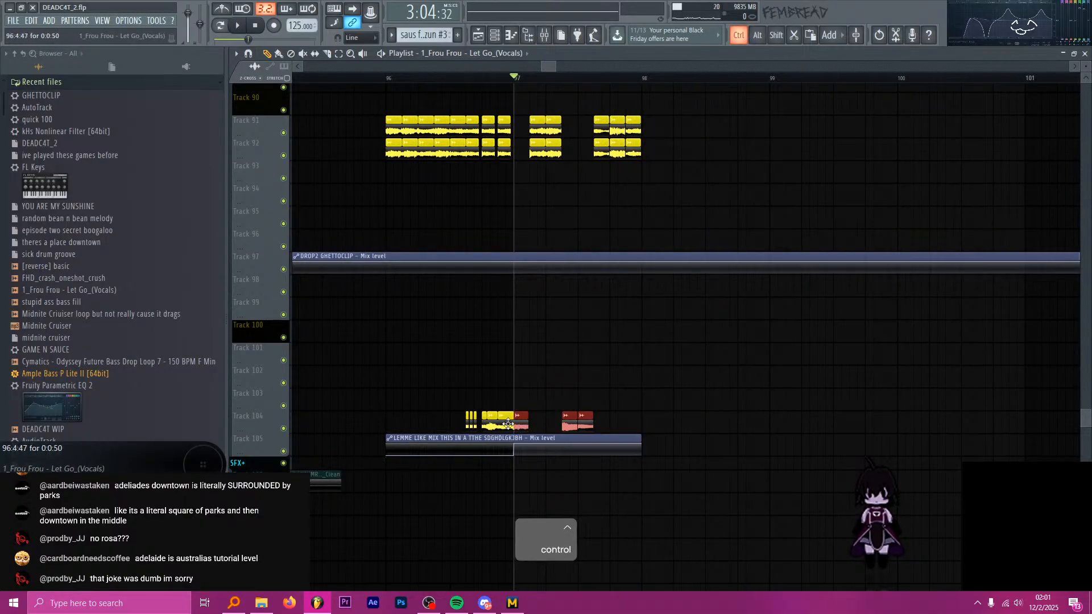
{"action": "left_click_drag", "start_coordinate": [648, 427], "coordinate": [516, 430]}
{"action": "mouse_move", "coordinate": [685, 141]}
{"action": "left_mouse_down"}
{"action": "mouse_move", "coordinate": [535, 132]}
{"action": "mouse_move", "coordinate": [673, 151]}
{"action": "mouse_move", "coordinate": [658, 151]}
{"action": "left_mouse_up"}
Play the drop from 97:1:00 to hear it with the duplicated chops.
{"action": "key", "text": "space"}
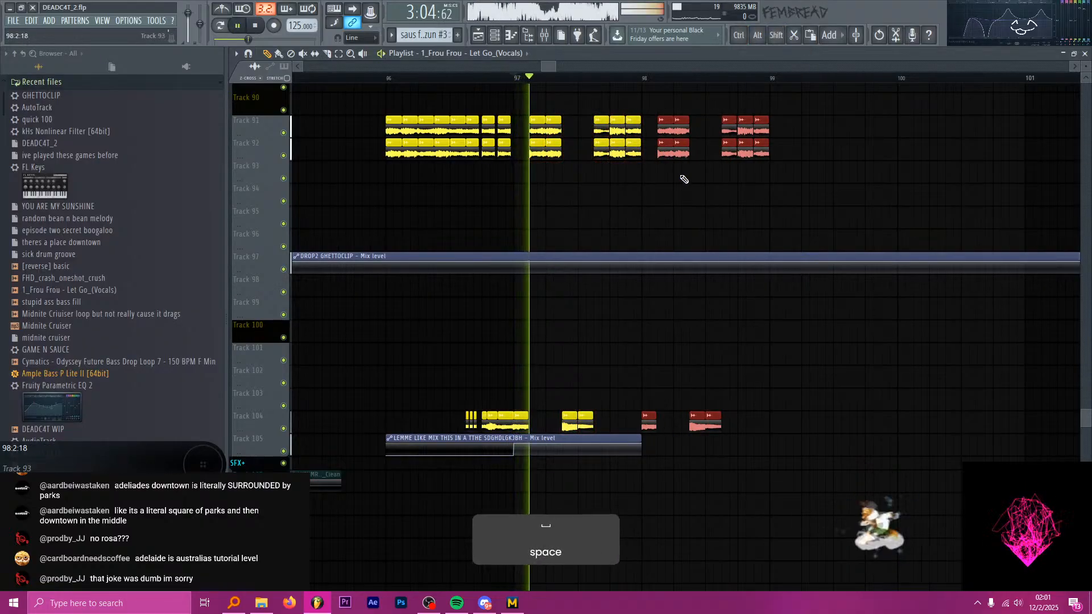
{"action": "scroll", "coordinate": [664, 231], "scroll_direction": "up", "scroll_amount": 2}
{"action": "key", "text": "space"}
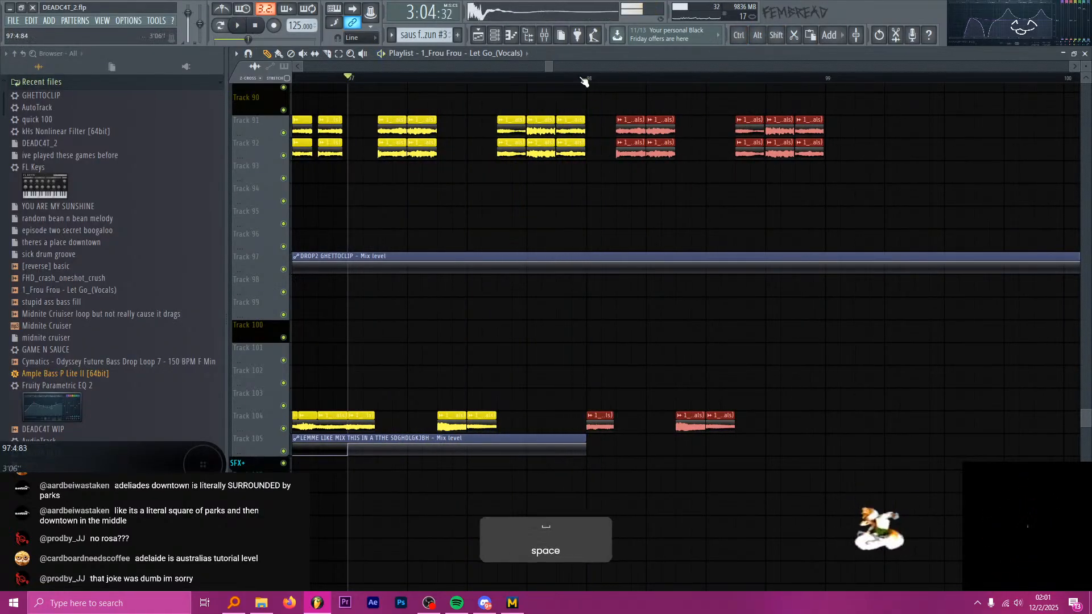
Lower the ceiling of the Limiter in the Frou Frou insert's slot 4 patcher to -3.9 dB while previewing the drop.
{"action": "left_click", "coordinate": [545, 36]}
{"action": "left_click", "coordinate": [673, 209], "text": "ctrl"}
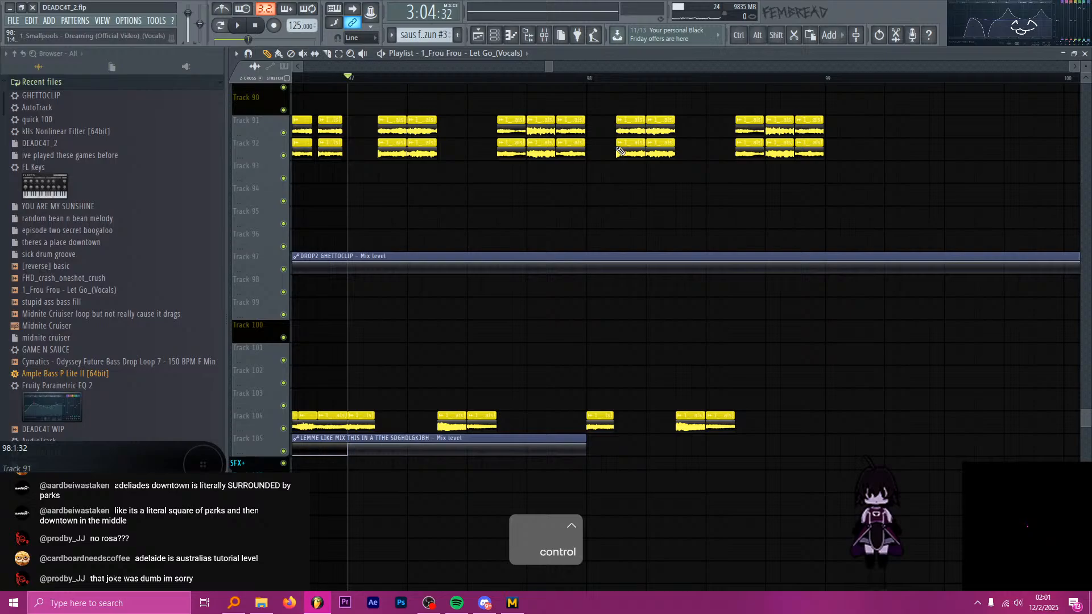
{"action": "left_click", "coordinate": [550, 40]}
{"action": "left_click", "coordinate": [852, 347]}
{"action": "double_click", "coordinate": [464, 291]}
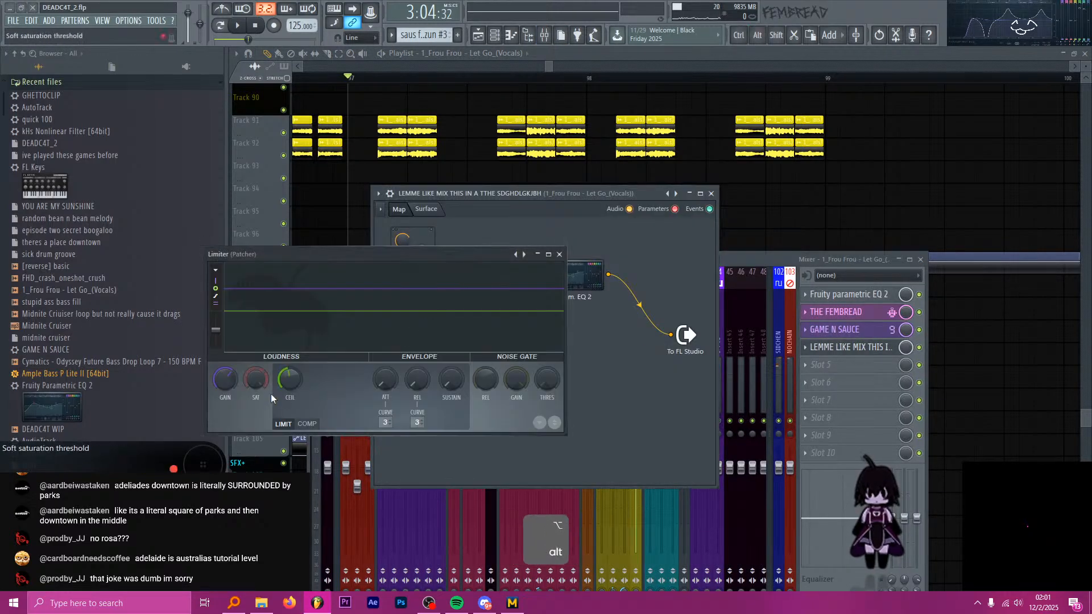
{"action": "key", "text": "space"}
{"action": "left_click_drag", "start_coordinate": [231, 377], "coordinate": [229, 378]}
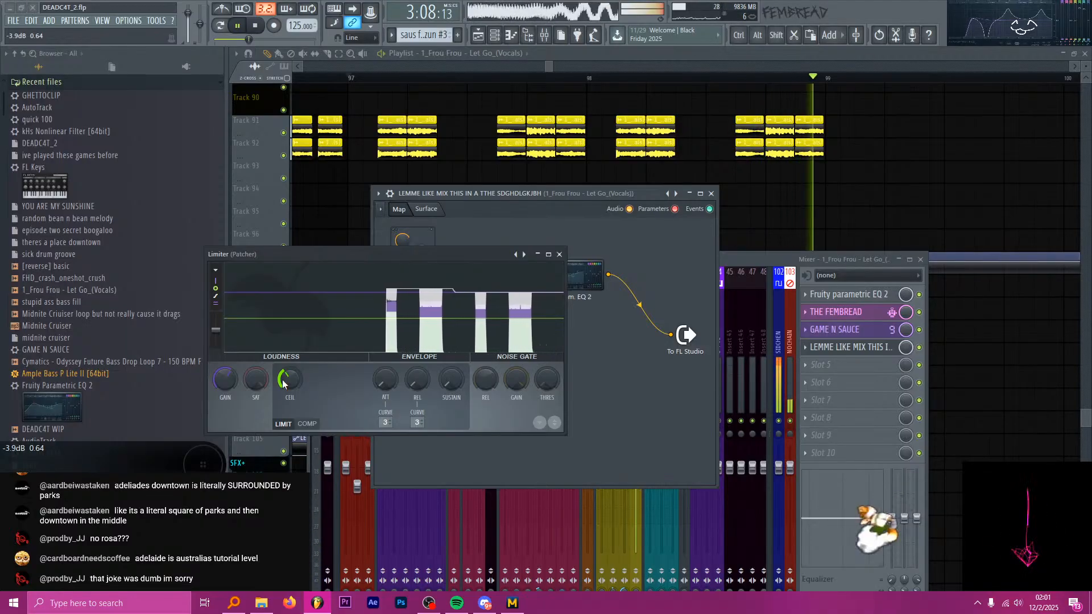
{"action": "key", "text": "space"}
{"action": "left_click", "coordinate": [560, 254]}
{"action": "left_click", "coordinate": [618, 56]}
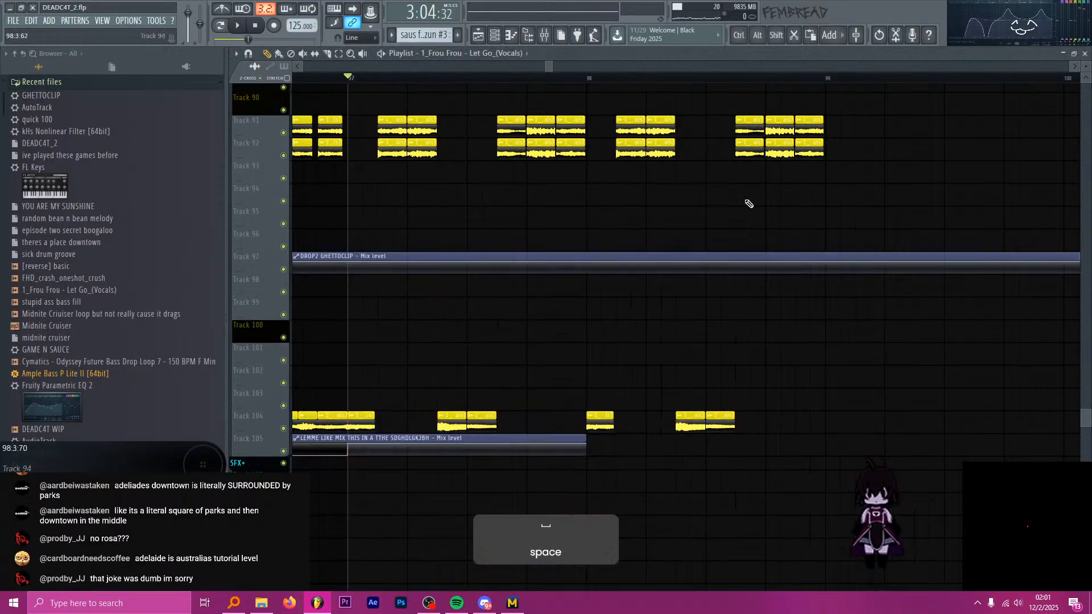
Delete the last two Smallpools chops of bar 98 on Tracks 91 and 92.
{"action": "scroll", "coordinate": [831, 222], "scroll_direction": "down", "scroll_amount": 4}
{"action": "scroll", "coordinate": [796, 210], "scroll_direction": "down", "scroll_amount": 2}
{"action": "scroll", "coordinate": [682, 236], "scroll_direction": "up", "scroll_amount": 3}
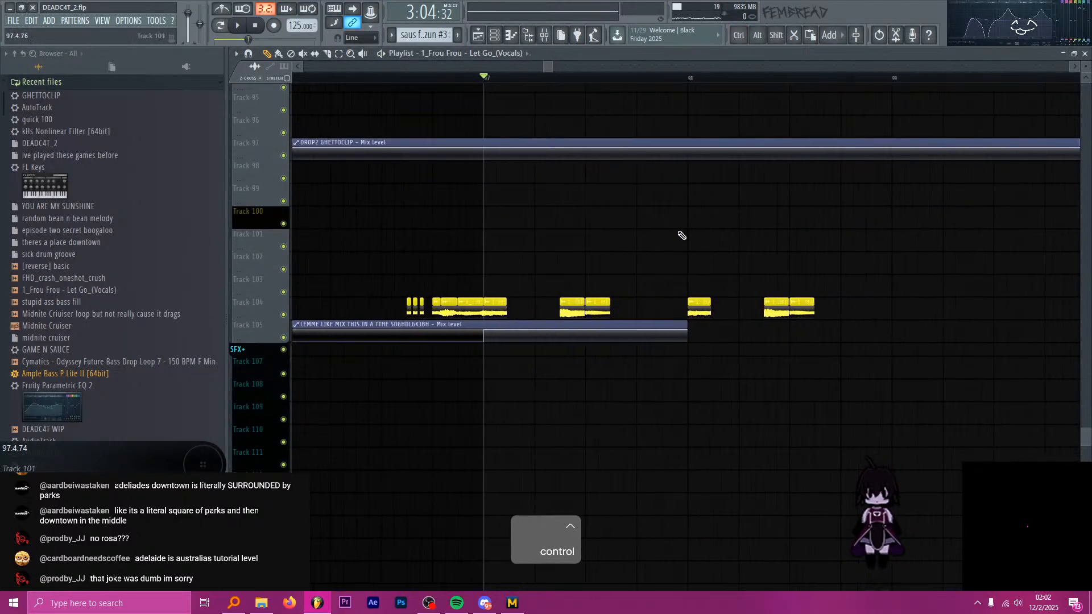
{"action": "scroll", "coordinate": [674, 222], "scroll_direction": "up", "scroll_amount": 3}
{"action": "scroll", "coordinate": [644, 175], "scroll_direction": "up", "scroll_amount": 1}
{"action": "scroll", "coordinate": [807, 153], "scroll_direction": "up", "scroll_amount": 3}
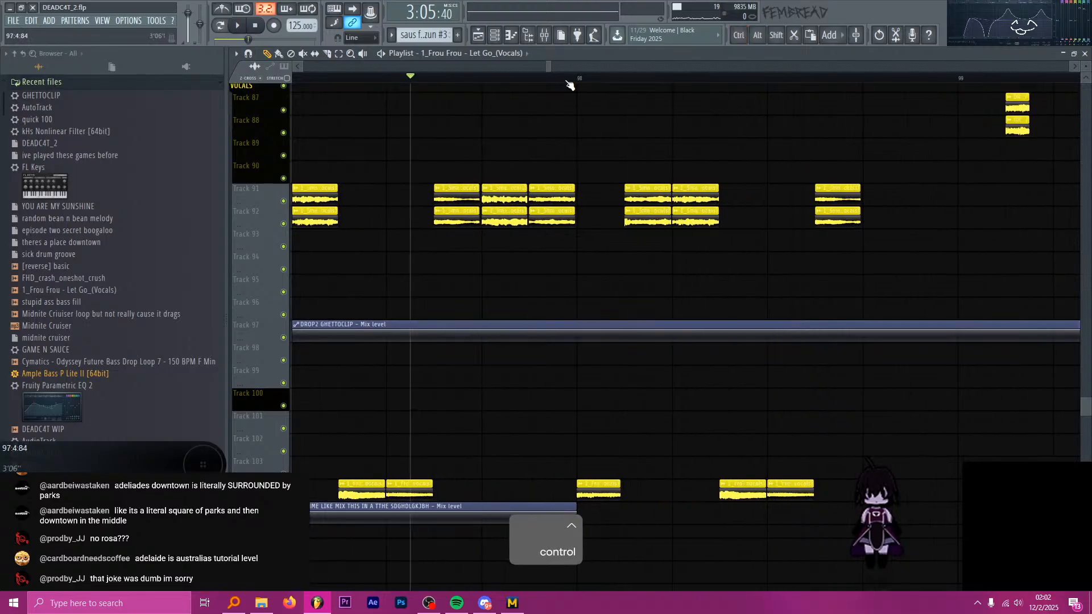
Play from 98:1:00 and select the first Frou Frou chop of bar 98 on Track 104.
{"action": "left_click", "coordinate": [576, 79]}
{"action": "key", "text": "space"}
{"action": "key", "text": "space"}
{"action": "scroll", "coordinate": [648, 342], "scroll_direction": "down", "scroll_amount": 3}
{"action": "left_click", "coordinate": [563, 376], "text": "ctrl"}
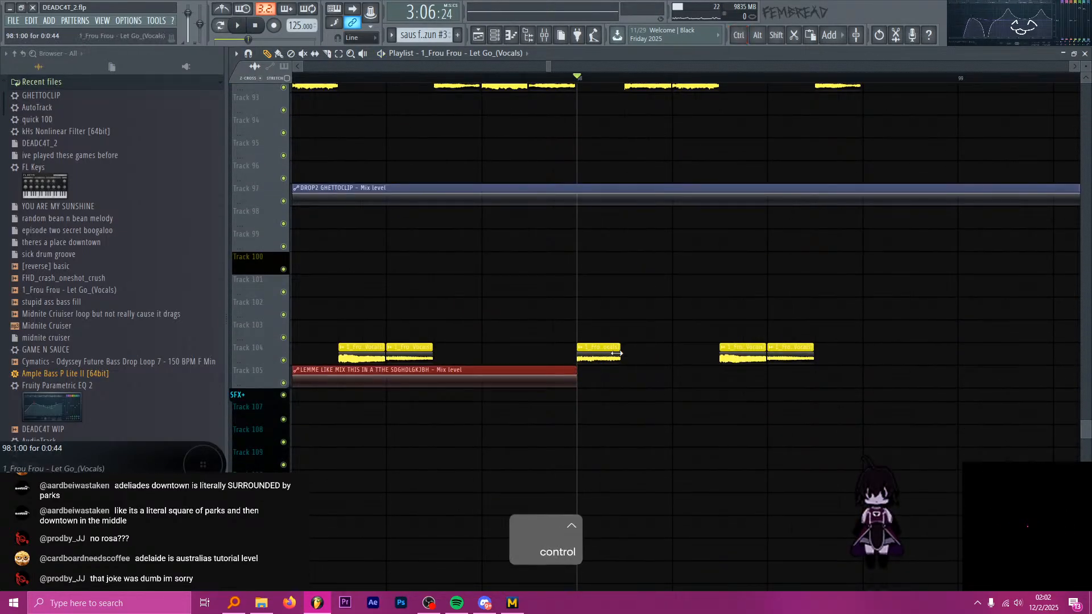
{"action": "left_click", "coordinate": [604, 358], "text": "ctrl"}
Unmute the long Frou Frou source clip on Track 103 that starts after bar 130.
{"action": "scroll", "coordinate": [529, 346], "scroll_direction": "down", "scroll_amount": 9, "text": "ctrl"}
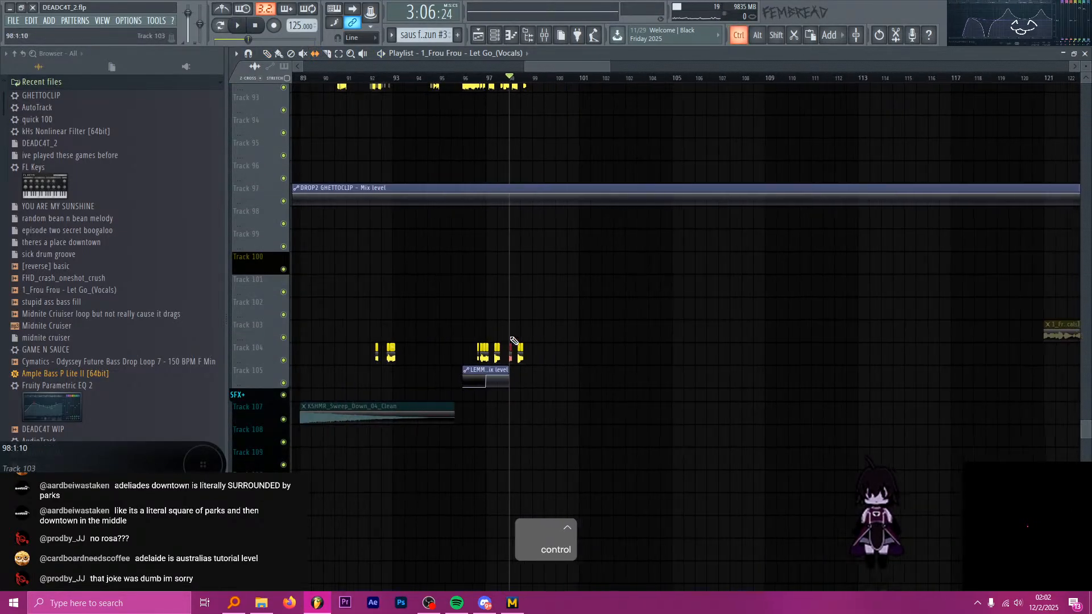
{"action": "scroll", "coordinate": [643, 323], "scroll_direction": "up", "scroll_amount": 4, "text": "ctrl"}
{"action": "key", "text": "t"}
{"action": "left_click", "coordinate": [537, 332]}
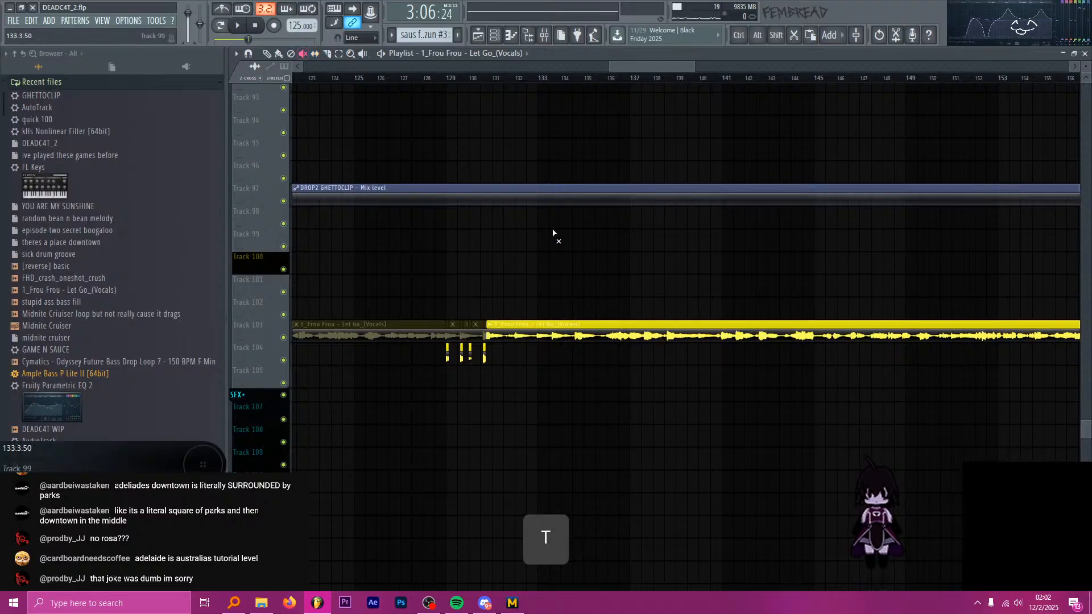
Audition the Frou Frou source vocals at several points up to bar 139 to find a new chop.
{"action": "left_click", "coordinate": [584, 80]}
{"action": "key", "text": "space"}
{"action": "left_click", "coordinate": [596, 80]}
{"action": "left_click", "coordinate": [621, 80]}
{"action": "left_click", "coordinate": [631, 80]}
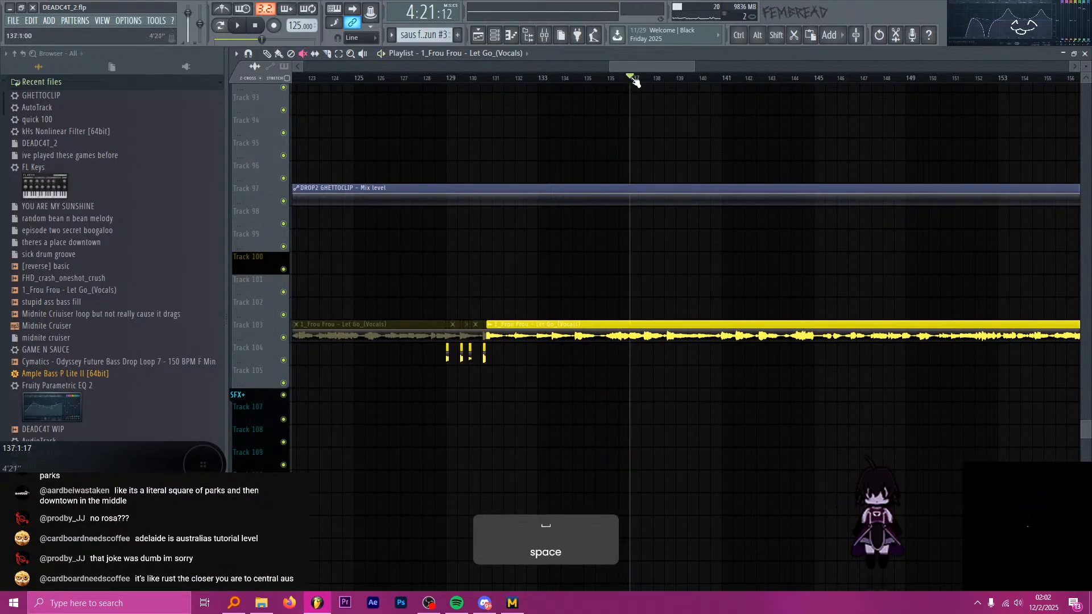
{"action": "left_click", "coordinate": [642, 80]}
{"action": "left_click", "coordinate": [652, 80]}
{"action": "left_click", "coordinate": [665, 80]}
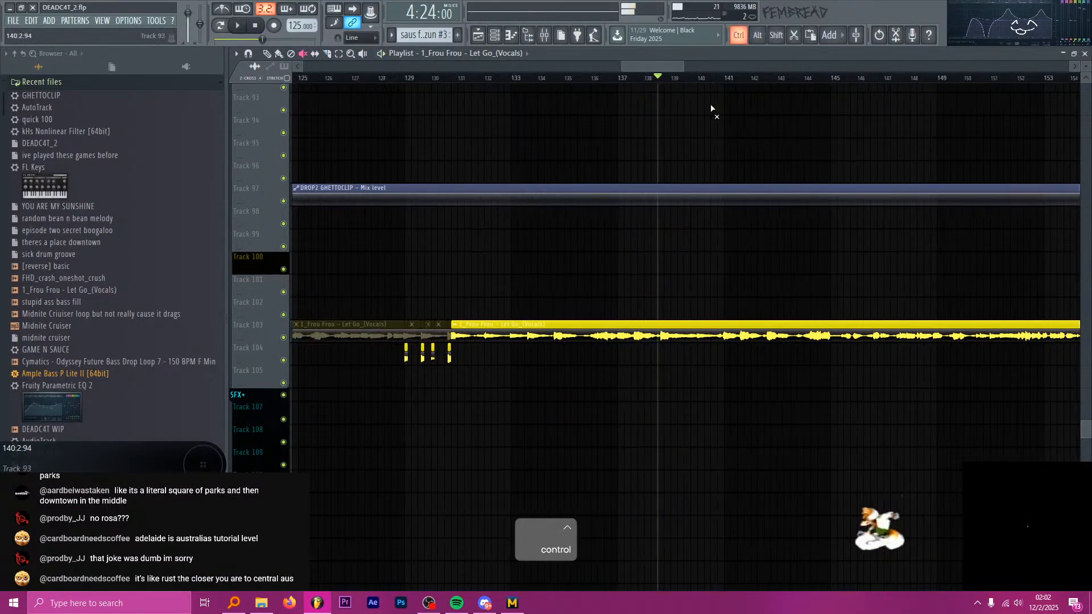
{"action": "scroll", "coordinate": [671, 82], "scroll_direction": "up", "scroll_amount": 3, "text": "ctrl"}
{"action": "key", "text": "space"}
{"action": "scroll", "coordinate": [643, 81], "scroll_direction": "up", "scroll_amount": 3, "text": "ctrl"}
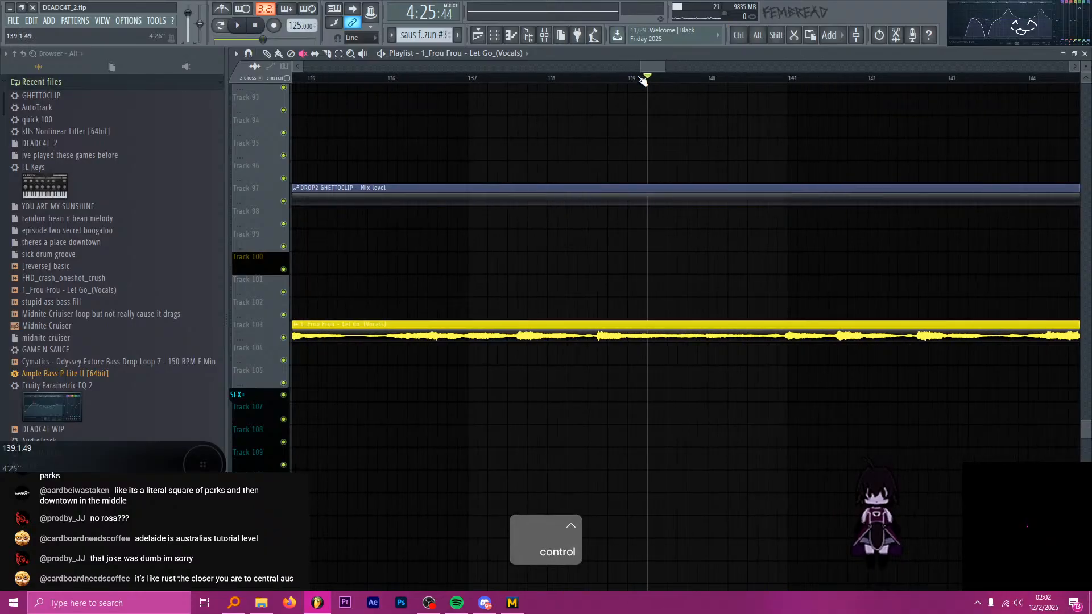
{"action": "scroll", "coordinate": [630, 80], "scroll_direction": "up", "scroll_amount": 3, "text": "ctrl"}
{"action": "key", "text": "space"}
{"action": "key", "text": "space"}
Slice a half-beat chop out of the Frou Frou source clip at 139:1:00.
{"action": "scroll", "coordinate": [614, 239], "scroll_direction": "up", "scroll_amount": 4, "text": "ctrl"}
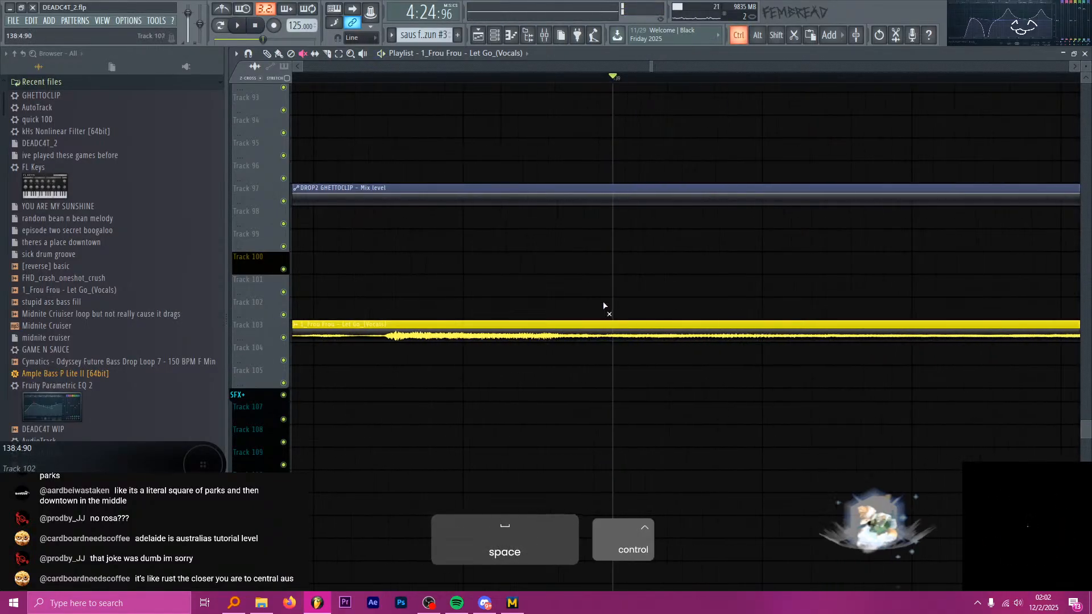
{"action": "key", "text": "c"}
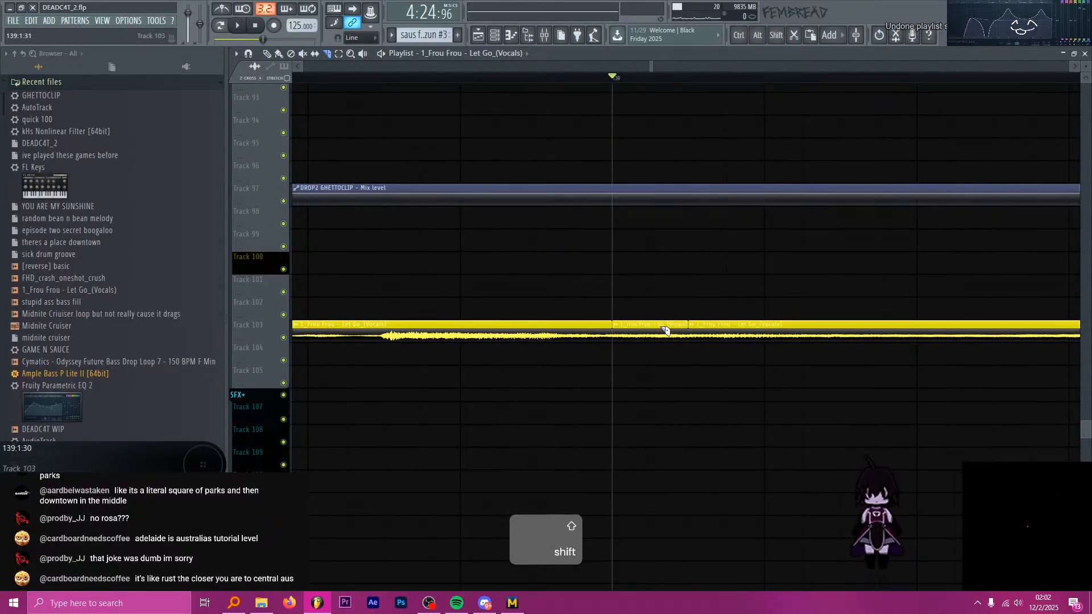
{"action": "key", "text": "p"}
{"action": "scroll", "coordinate": [685, 378], "scroll_direction": "down", "scroll_amount": 6, "text": "ctrl"}
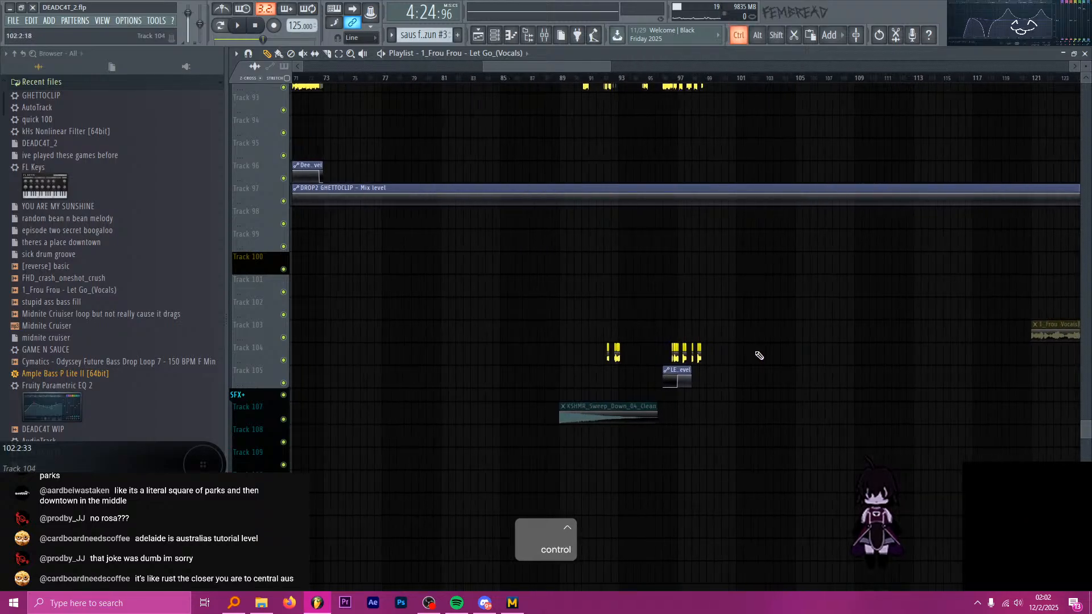
{"action": "scroll", "coordinate": [609, 205], "scroll_direction": "up", "scroll_amount": 5, "text": "ctrl"}
Replace the Frou Frou chop at 98:1:00 on Track 104 with the new half-beat slice, previewing from 97:1:00.
{"action": "key", "text": "space"}
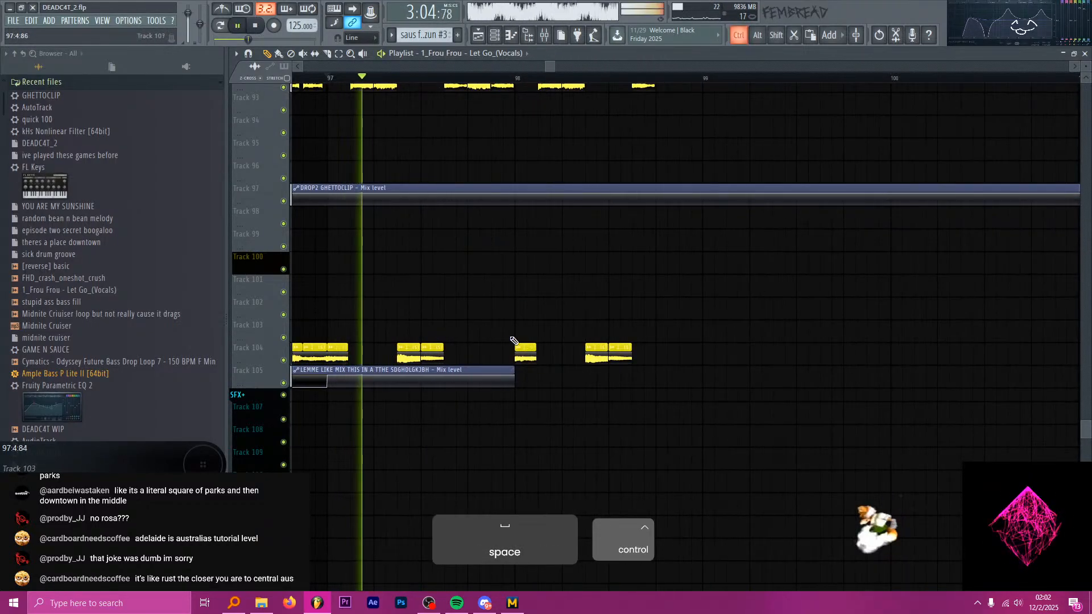
{"action": "scroll", "coordinate": [550, 330], "scroll_direction": "up", "scroll_amount": 6, "text": "ctrl"}
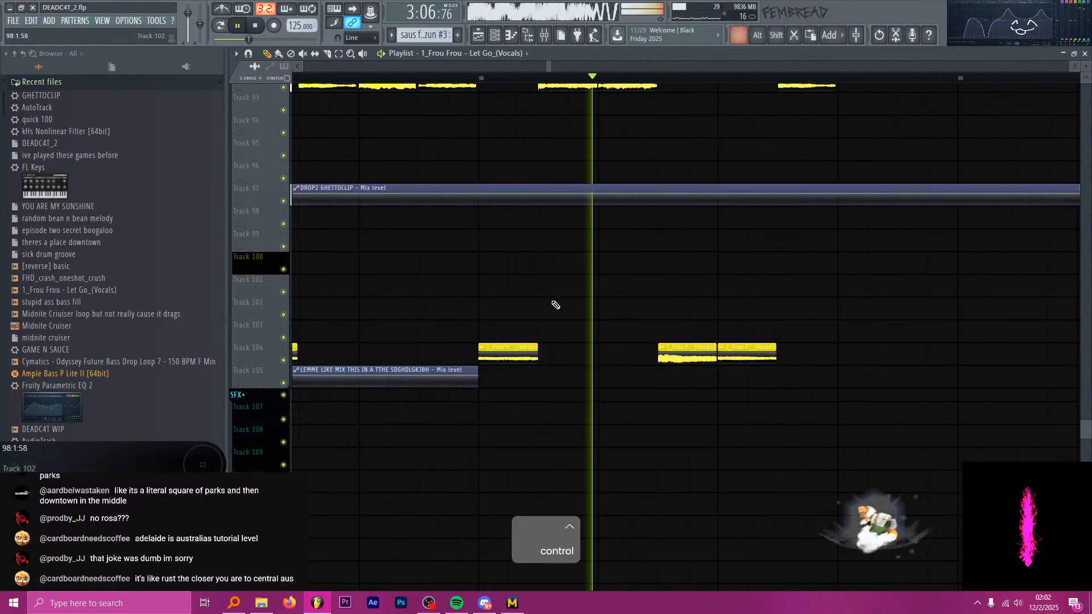
{"action": "key", "text": "space"}
{"action": "scroll", "coordinate": [511, 324], "scroll_direction": "down", "scroll_amount": 3, "text": "ctrl"}
{"action": "scroll", "coordinate": [484, 334], "scroll_direction": "up", "scroll_amount": 3, "text": "ctrl"}
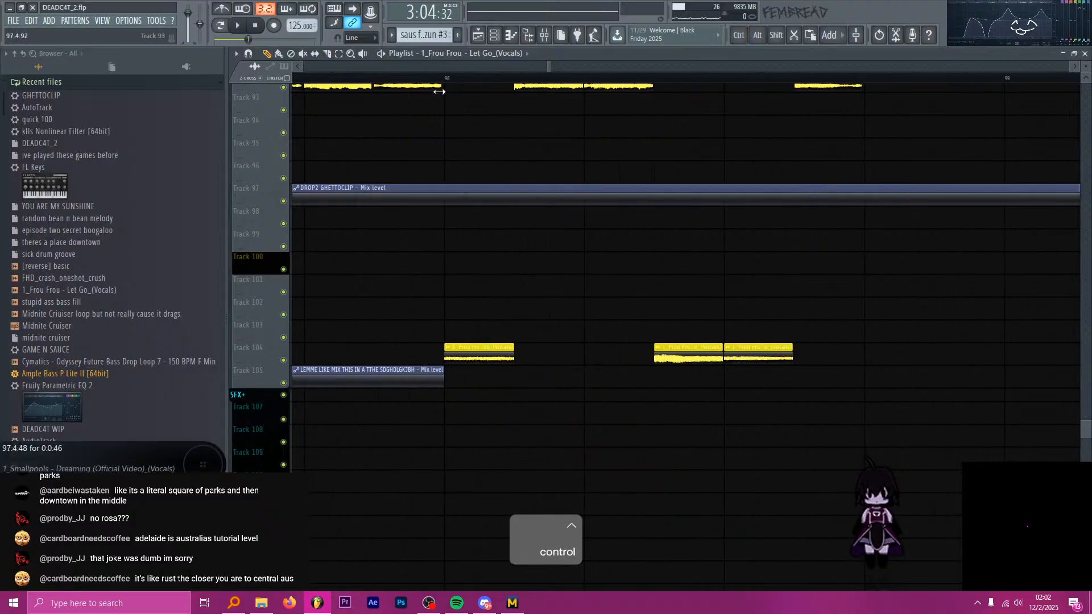
{"action": "scroll", "coordinate": [463, 356], "scroll_direction": "up", "scroll_amount": 2, "text": "ctrl"}
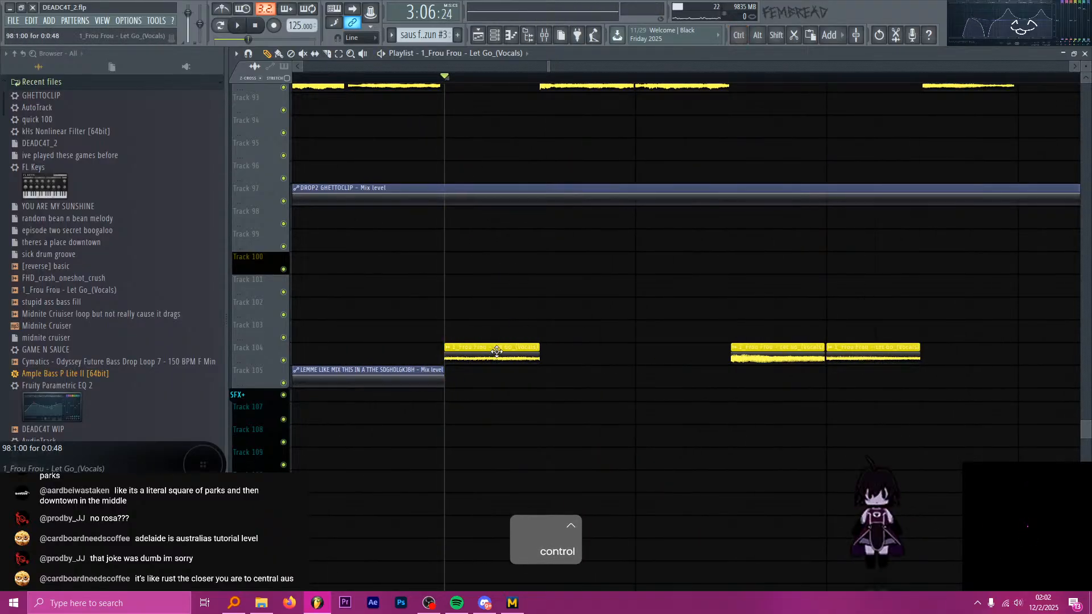
Audition the Frou Frou source vocals on Track 103 between bars 133 and 138 to find another chop.
{"action": "scroll", "coordinate": [496, 351], "scroll_direction": "down", "scroll_amount": 8, "text": "ctrl"}
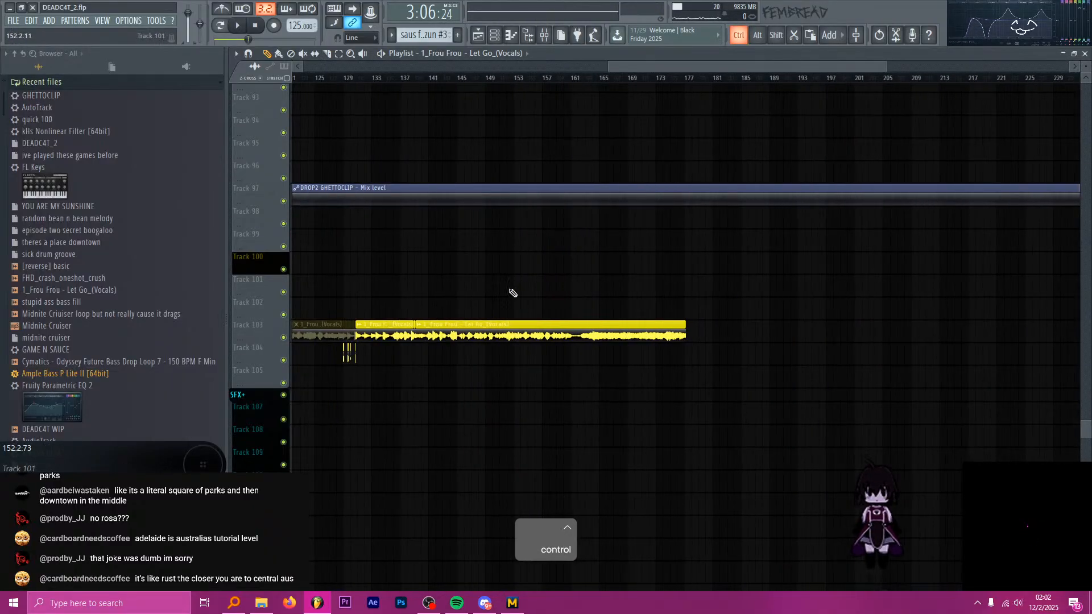
{"action": "scroll", "coordinate": [513, 293], "scroll_direction": "up", "scroll_amount": 8, "text": "ctrl"}
{"action": "key", "text": "space"}
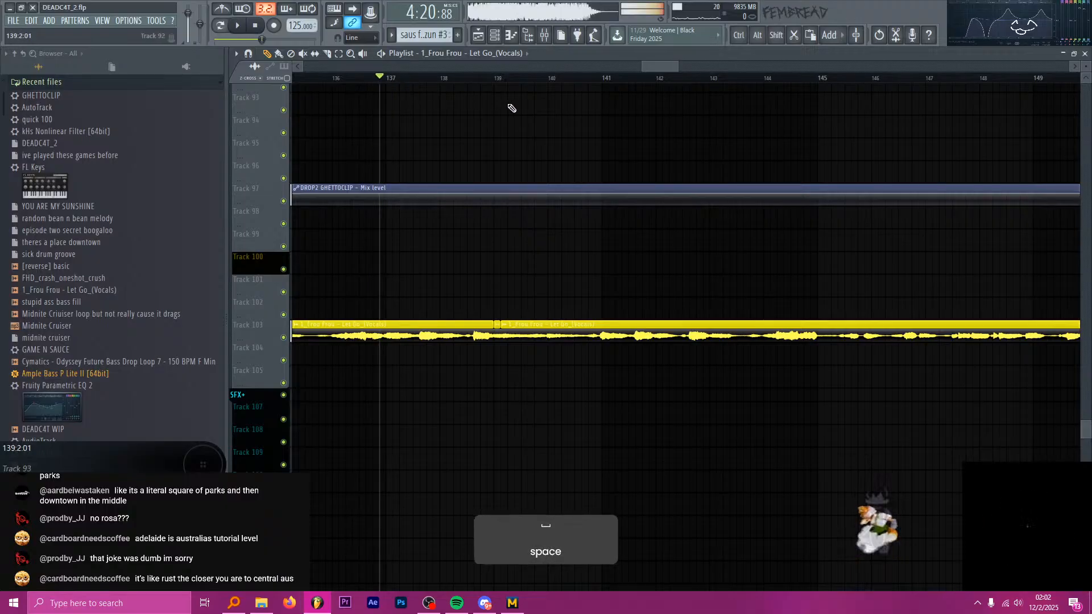
{"action": "scroll", "coordinate": [489, 102], "scroll_direction": "down", "scroll_amount": 3, "text": "ctrl"}
{"action": "key", "text": "space"}
{"action": "left_click", "coordinate": [440, 79]}
{"action": "key", "text": "space"}
{"action": "key", "text": "space"}
{"action": "scroll", "coordinate": [365, 80], "scroll_direction": "up", "scroll_amount": 1, "text": "ctrl"}
{"action": "left_click", "coordinate": [383, 79]}
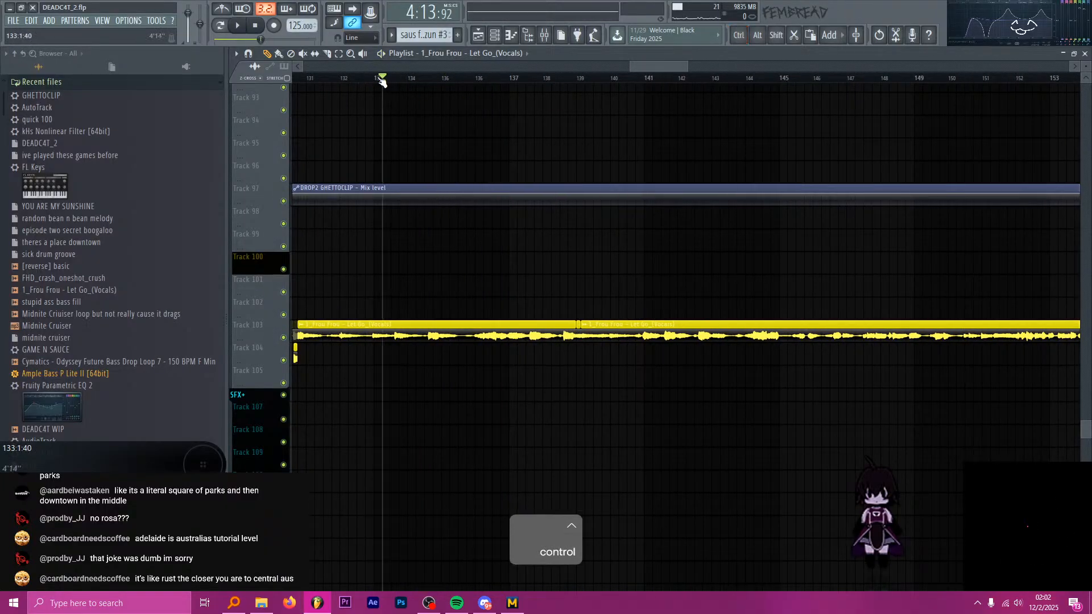
{"action": "scroll", "coordinate": [382, 83], "scroll_direction": "up", "scroll_amount": 1, "text": "ctrl"}
{"action": "key", "text": "space"}
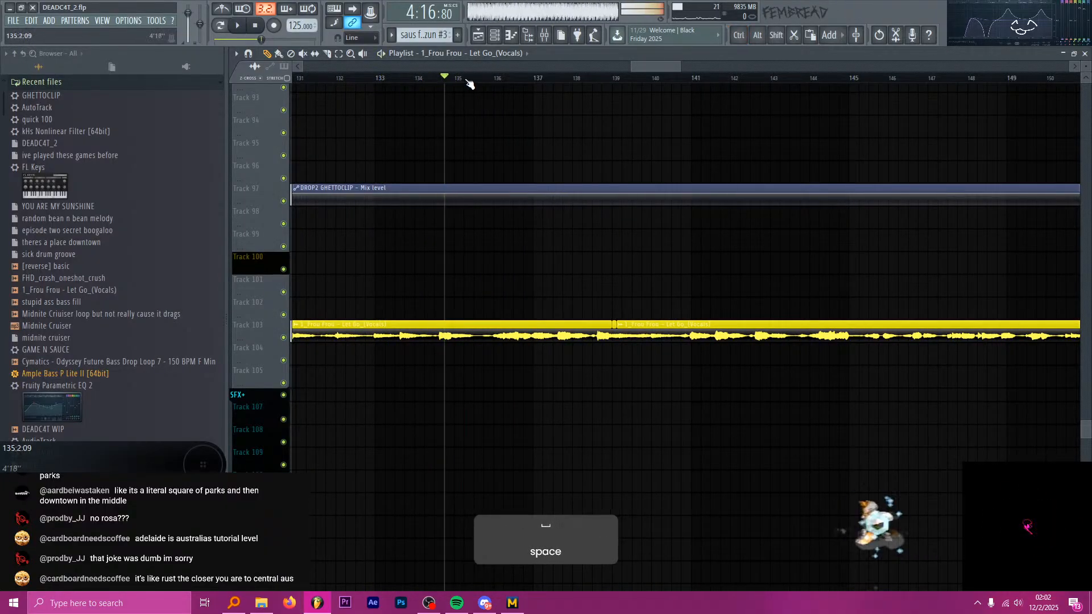
{"action": "left_click_drag", "start_coordinate": [468, 81], "coordinate": [572, 80]}
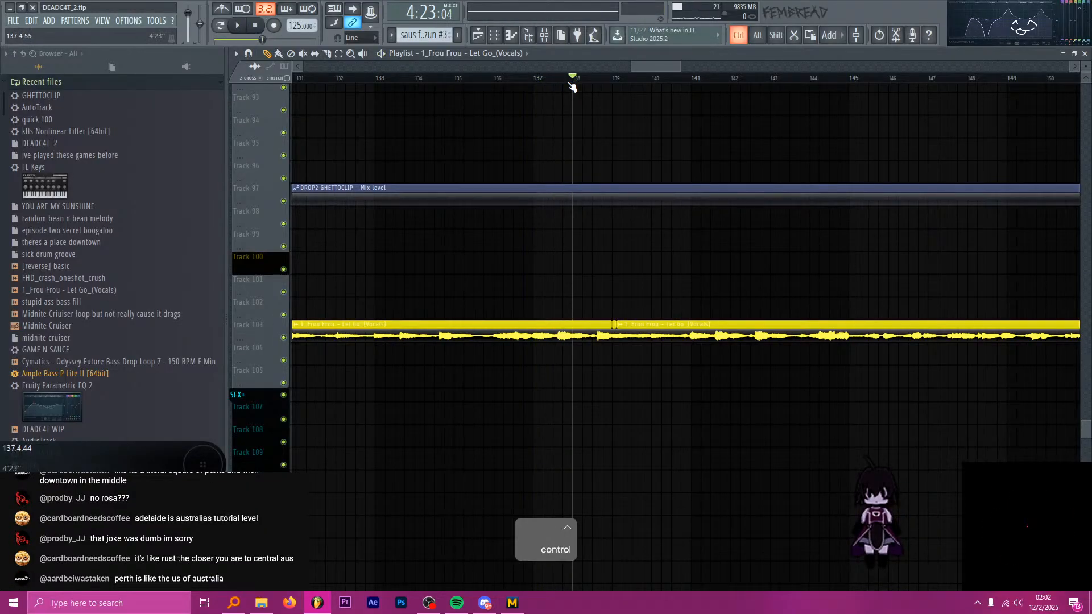
{"action": "scroll", "coordinate": [572, 159], "scroll_direction": "up", "scroll_amount": 4, "text": "ctrl"}
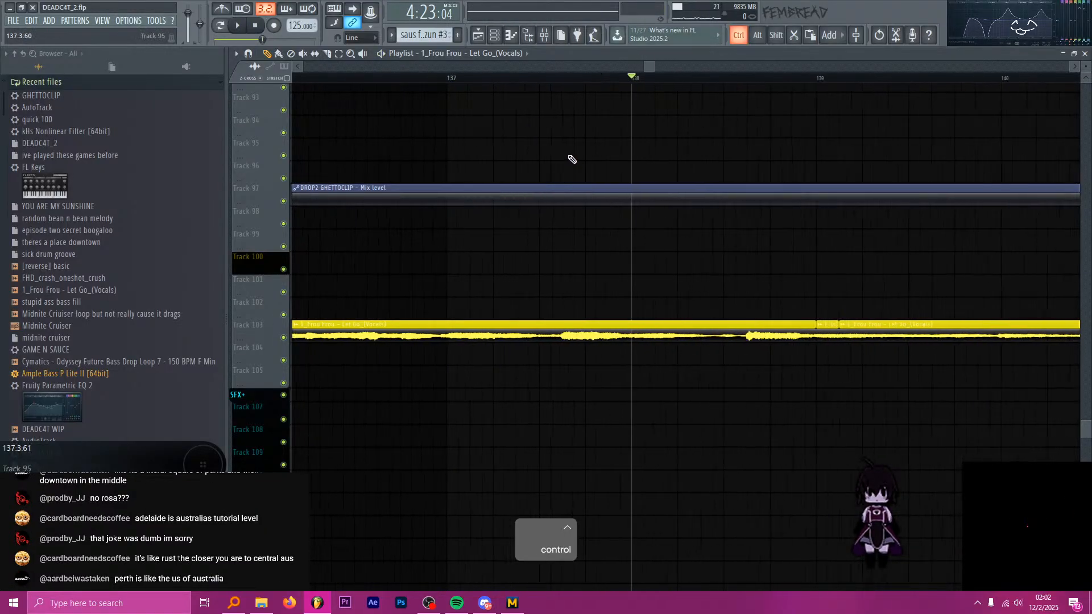
{"action": "scroll", "coordinate": [580, 125], "scroll_direction": "up", "scroll_amount": 2, "text": "ctrl"}
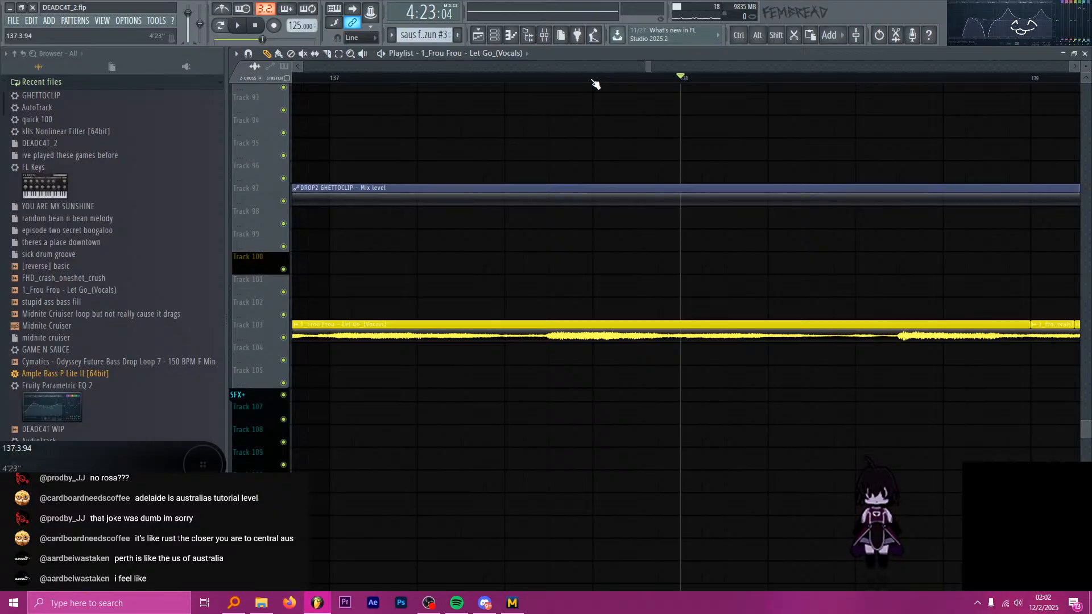
{"action": "key", "text": "alt+Tab"}
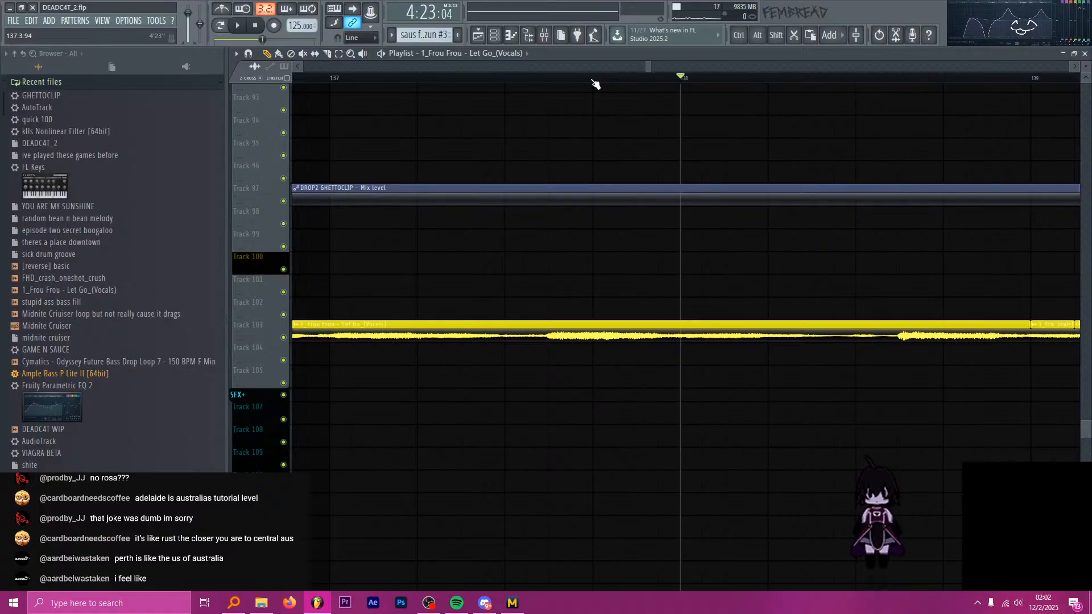
{"action": "key", "text": "alt+Tab"}
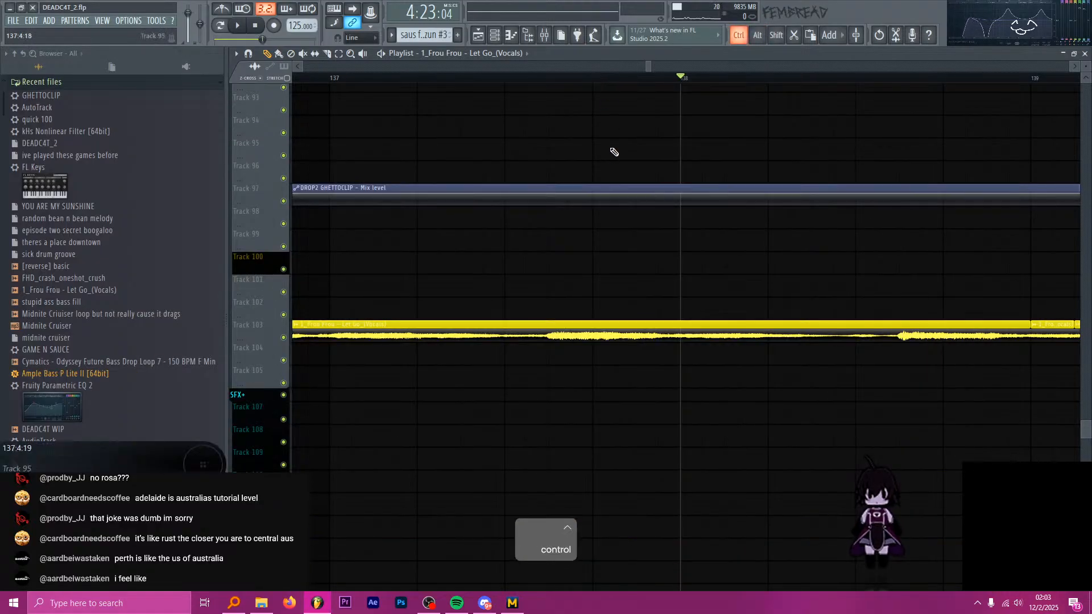
Listen to short passages of the Frou Frou source clip from bar 137 up to the slice at bar 139.
{"action": "scroll", "coordinate": [609, 151], "scroll_direction": "down", "scroll_amount": 3, "text": "ctrl"}
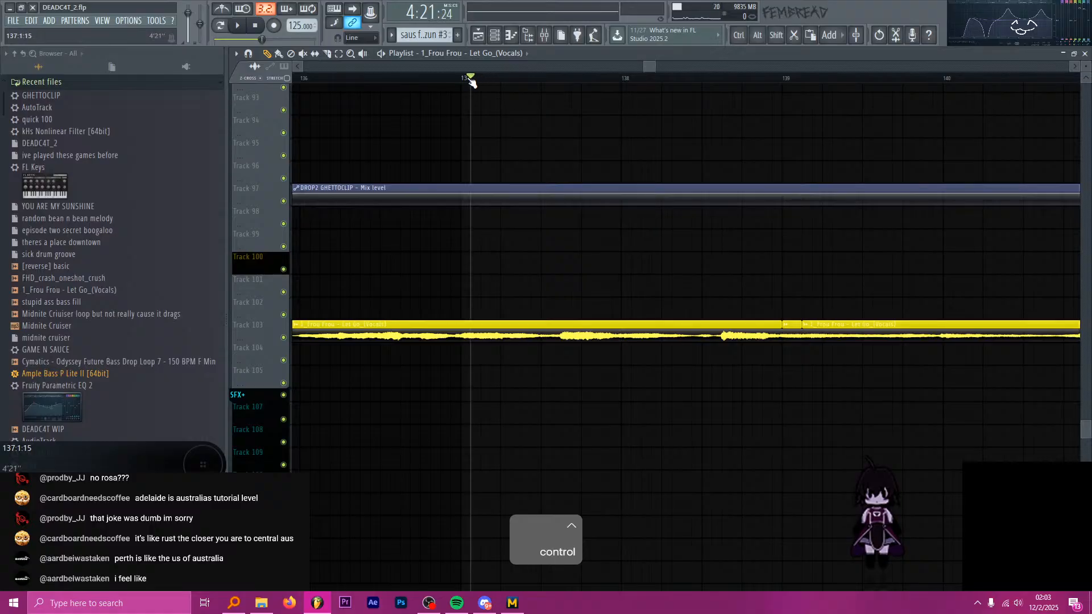
{"action": "left_click", "coordinate": [571, 79]}
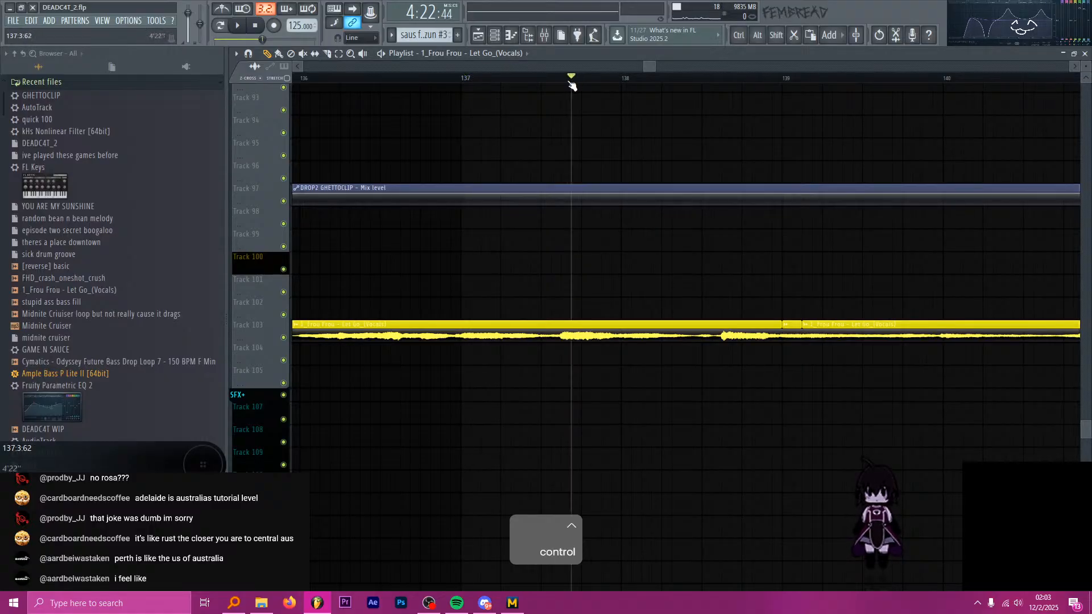
{"action": "key", "text": "space"}
{"action": "key", "text": "space"}
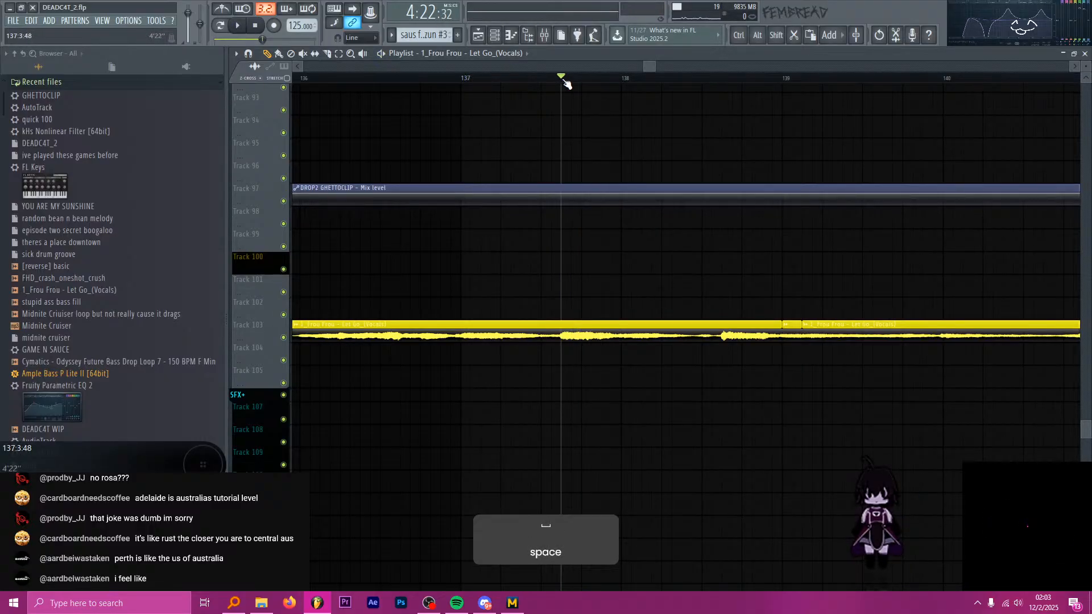
{"action": "scroll", "coordinate": [570, 118], "scroll_direction": "down", "scroll_amount": 5, "text": "ctrl"}
{"action": "scroll", "coordinate": [590, 117], "scroll_direction": "up", "scroll_amount": 5, "text": "ctrl"}
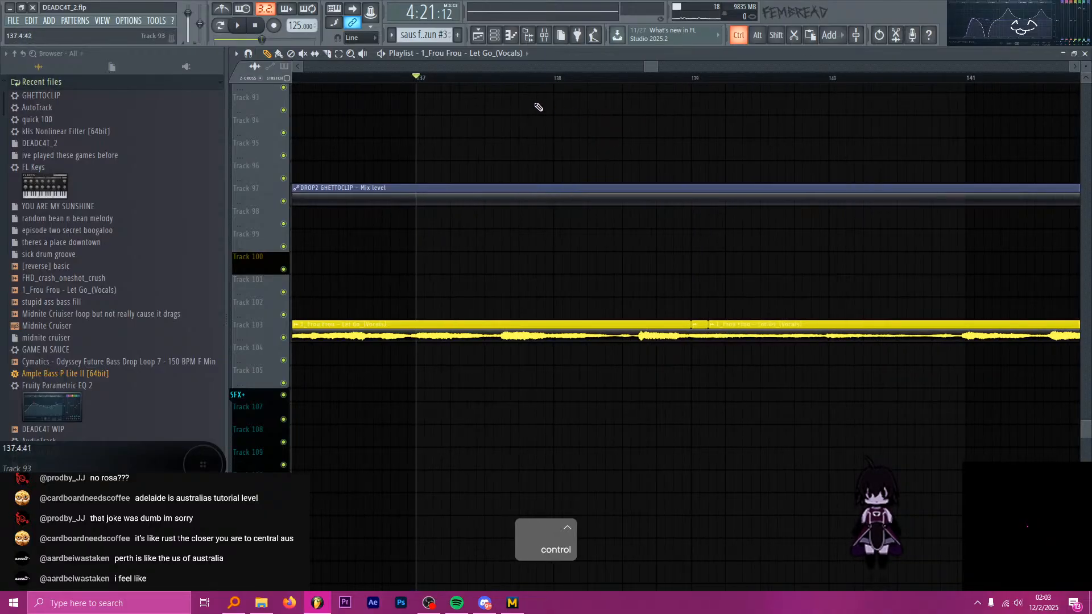
{"action": "left_click_drag", "start_coordinate": [529, 79], "coordinate": [561, 79]}
{"action": "key", "text": "space"}
{"action": "key", "text": "space"}
{"action": "left_click", "coordinate": [629, 80]}
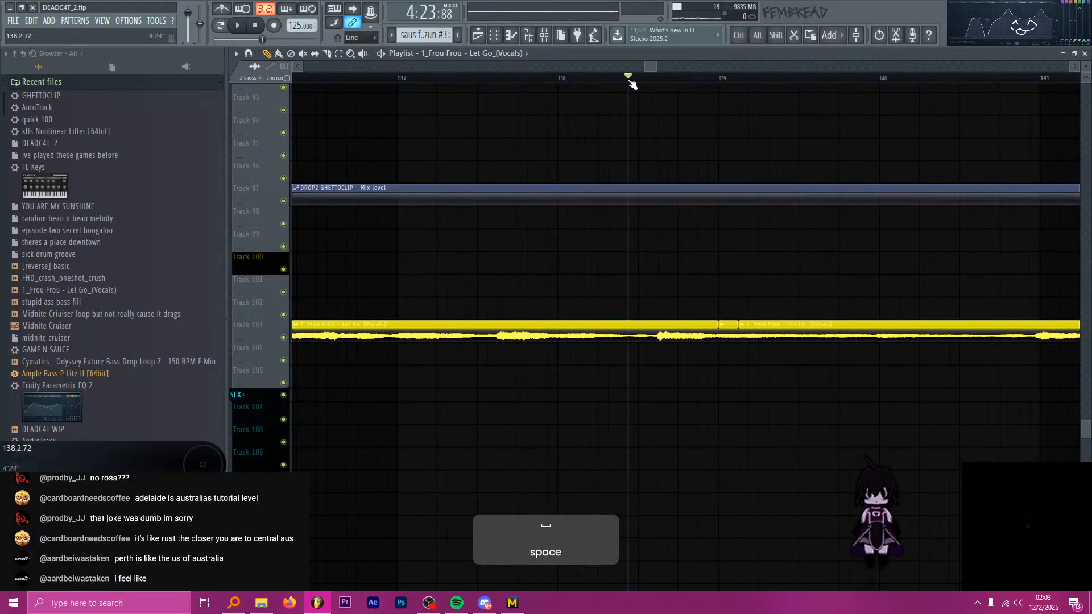
{"action": "scroll", "coordinate": [699, 79], "scroll_direction": "up", "scroll_amount": 3, "text": "ctrl"}
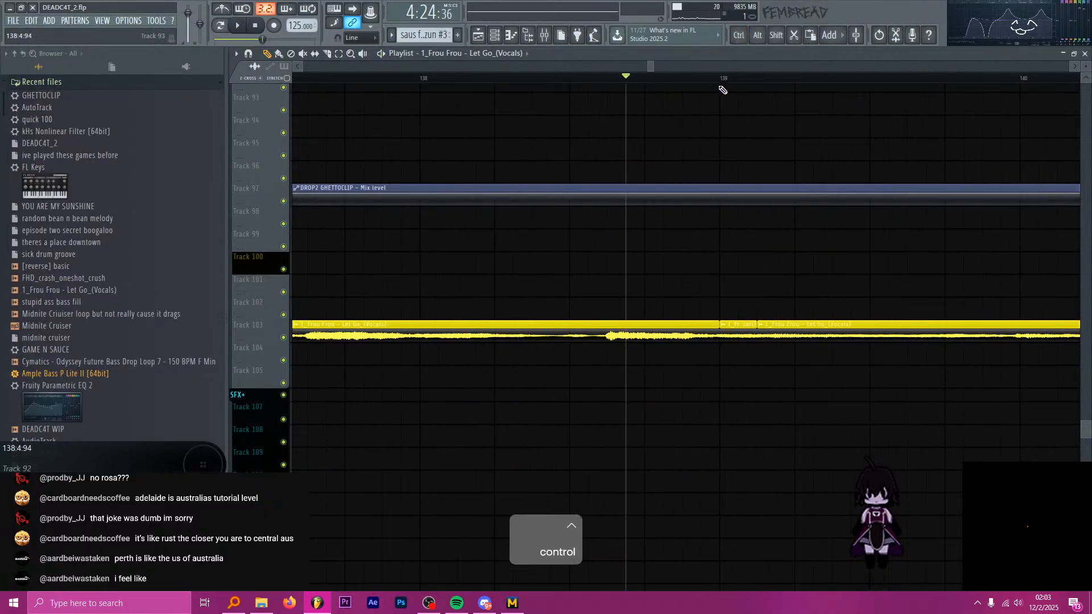
{"action": "left_click", "coordinate": [724, 80]}
{"action": "key", "text": "space"}
{"action": "key", "text": "space"}
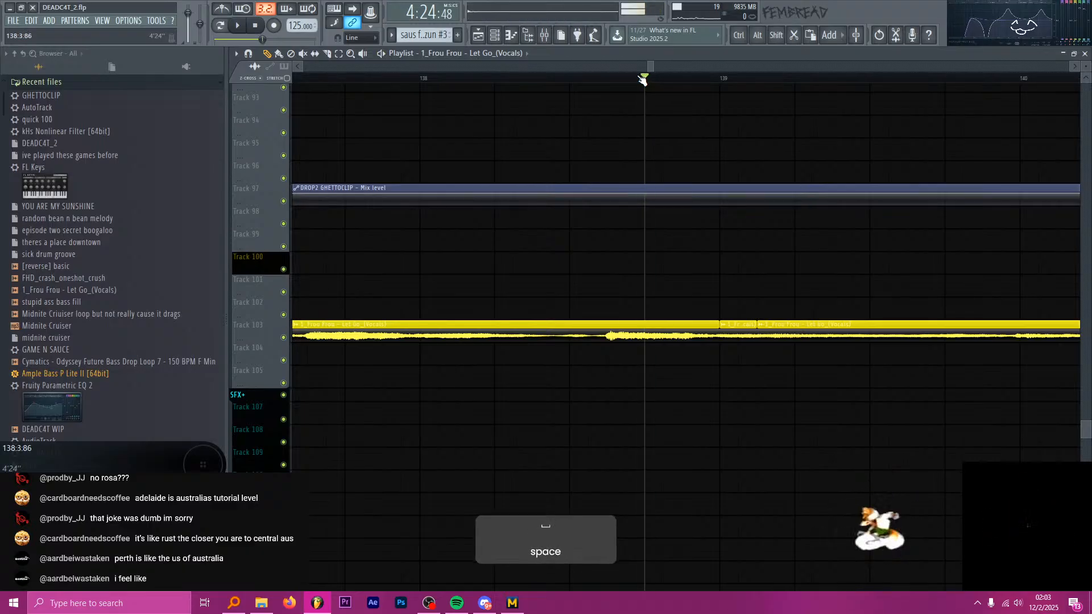
Audition the Frou Frou source vocals just after the existing slice, between bars 139 and 140.
{"action": "key", "text": "space"}
{"action": "key", "text": "space"}
{"action": "scroll", "coordinate": [534, 89], "scroll_direction": "down", "scroll_amount": 4, "text": "ctrl"}
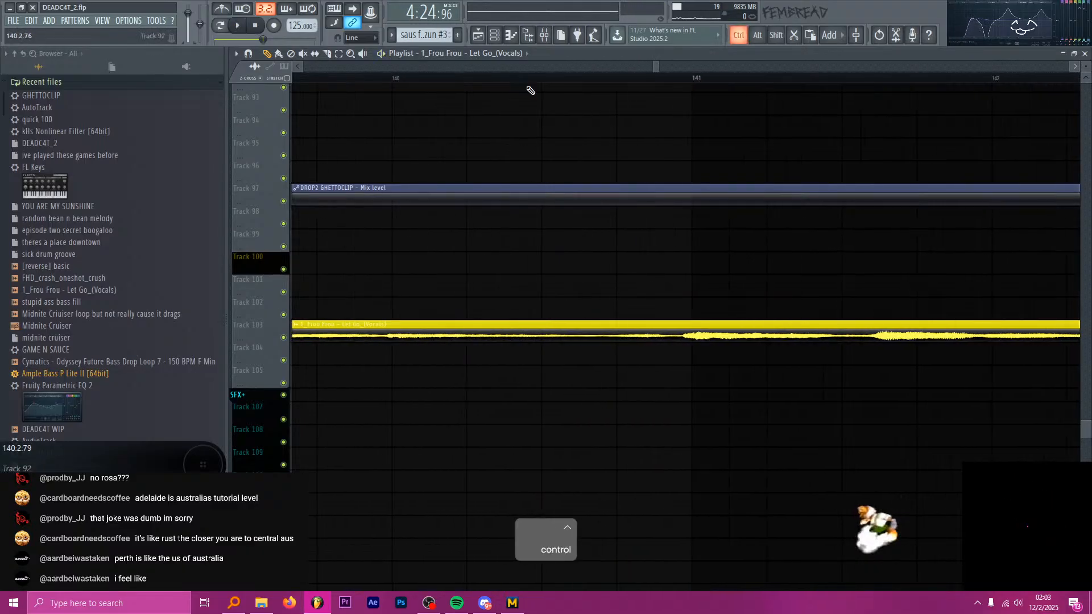
{"action": "left_click", "coordinate": [437, 79]}
{"action": "key", "text": "space"}
{"action": "key", "text": "space"}
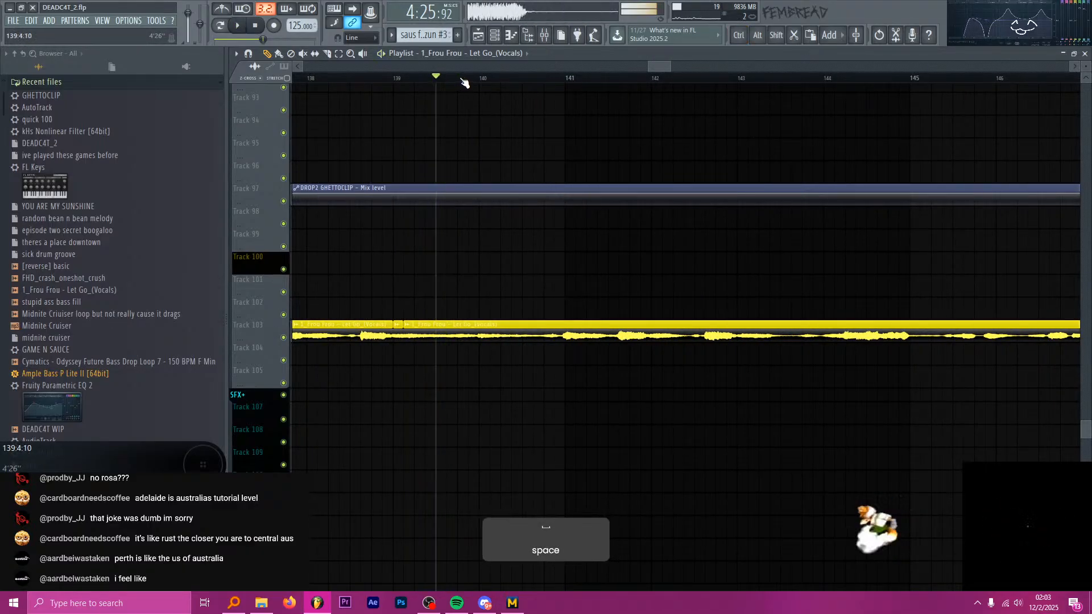
{"action": "left_click", "coordinate": [415, 79]}
{"action": "key", "text": "space"}
{"action": "key", "text": "space"}
{"action": "scroll", "coordinate": [389, 90], "scroll_direction": "up", "scroll_amount": 2, "text": "ctrl"}
{"action": "scroll", "coordinate": [389, 90], "scroll_direction": "up", "scroll_amount": 2, "text": "ctrl"}
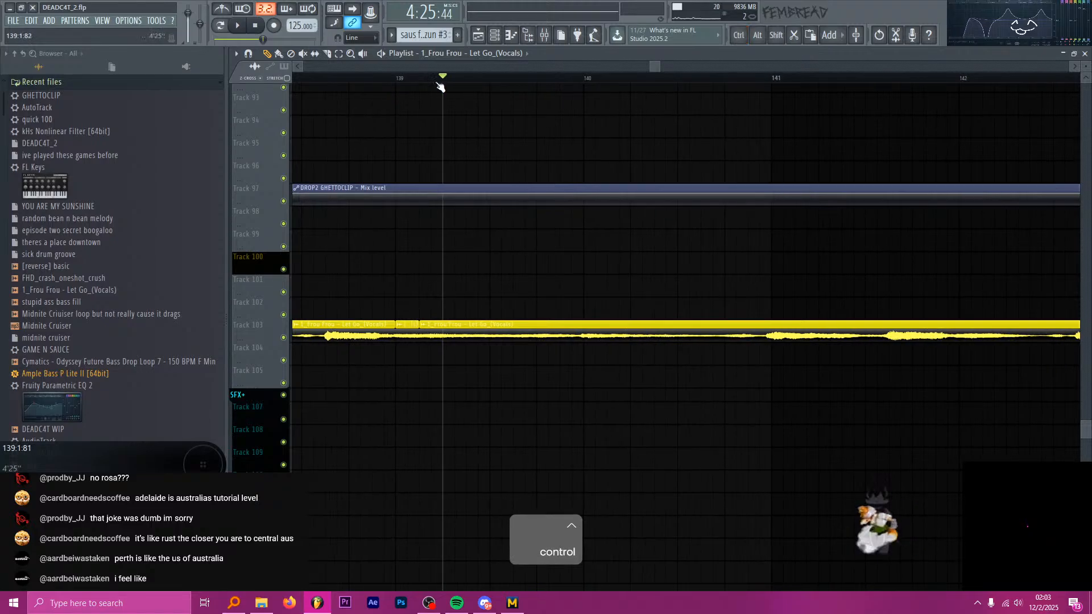
{"action": "left_click", "coordinate": [429, 78]}
{"action": "key", "text": "space"}
{"action": "key", "text": "space"}
{"action": "scroll", "coordinate": [418, 89], "scroll_direction": "up", "scroll_amount": 3, "text": "ctrl"}
{"action": "key", "text": "space"}
{"action": "scroll", "coordinate": [410, 229], "scroll_direction": "up", "scroll_amount": 1, "text": "ctrl"}
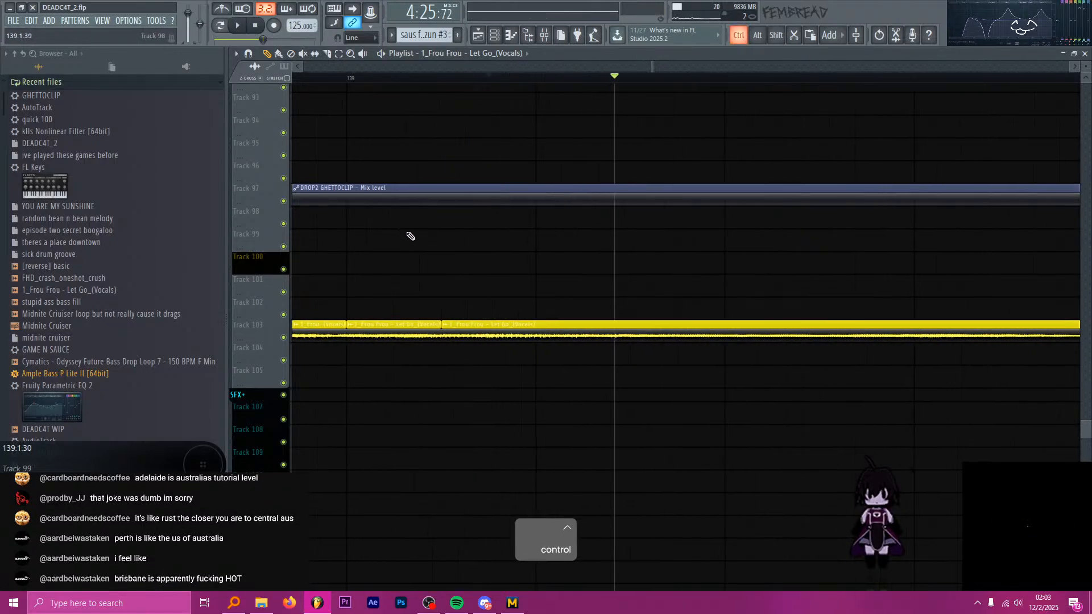
Place the half-beat Frou Frou chop at 98:1:00 on Track 104 again, previewing from bar 97.
{"action": "scroll", "coordinate": [507, 382], "scroll_direction": "down", "scroll_amount": 7, "text": "ctrl"}
{"action": "scroll", "coordinate": [649, 380], "scroll_direction": "up", "scroll_amount": 8, "text": "ctrl"}
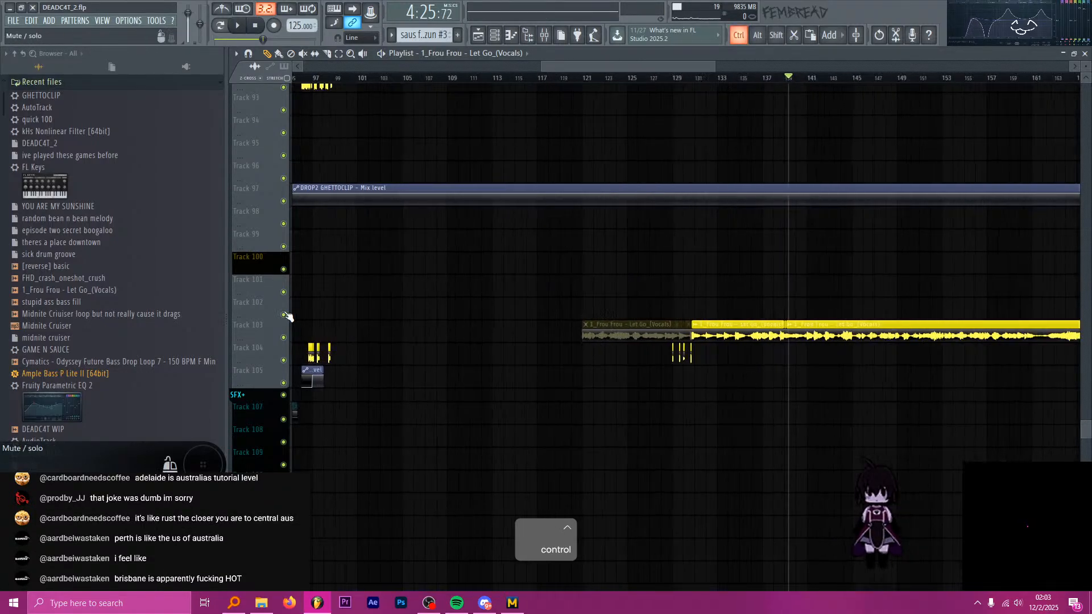
{"action": "scroll", "coordinate": [555, 207], "scroll_direction": "down", "scroll_amount": 5, "text": "ctrl"}
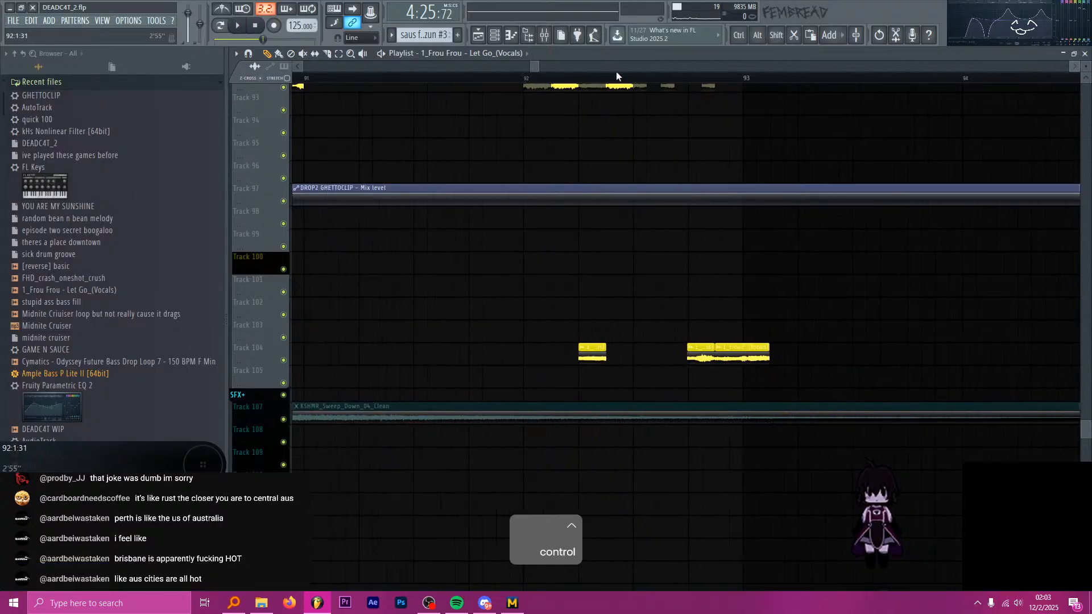
{"action": "scroll", "coordinate": [528, 86], "scroll_direction": "up", "scroll_amount": 4, "text": "ctrl"}
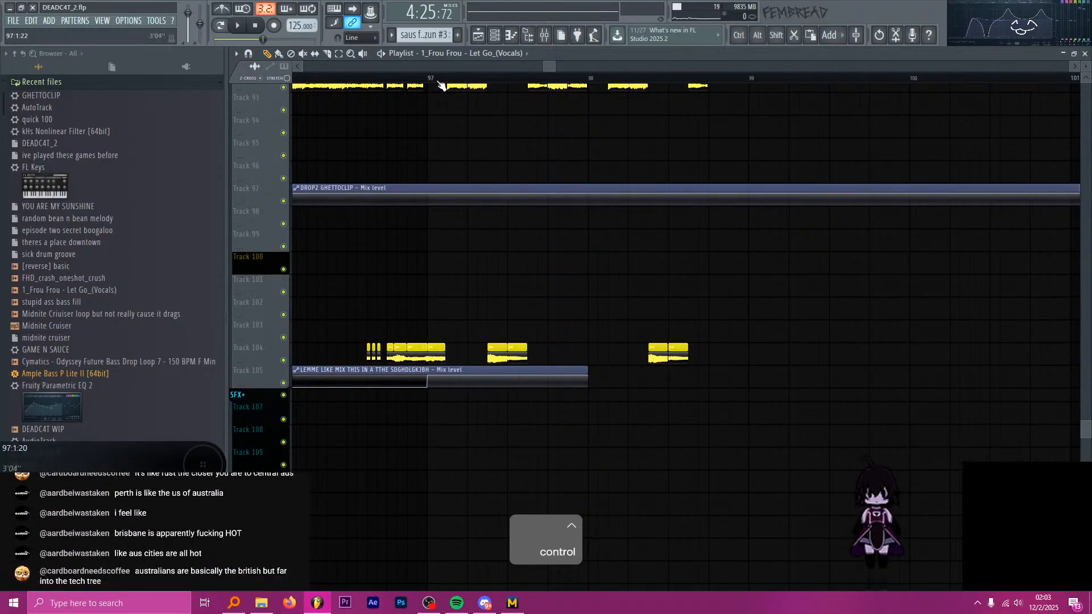
{"action": "key", "text": "space"}
{"action": "key", "text": "space"}
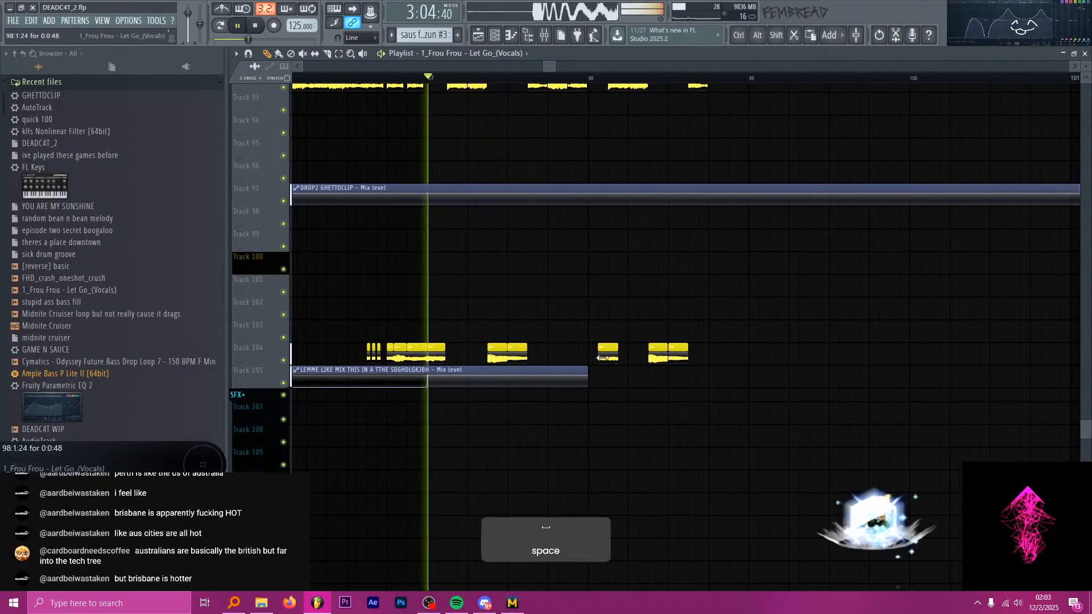
{"action": "left_click", "coordinate": [604, 349]}
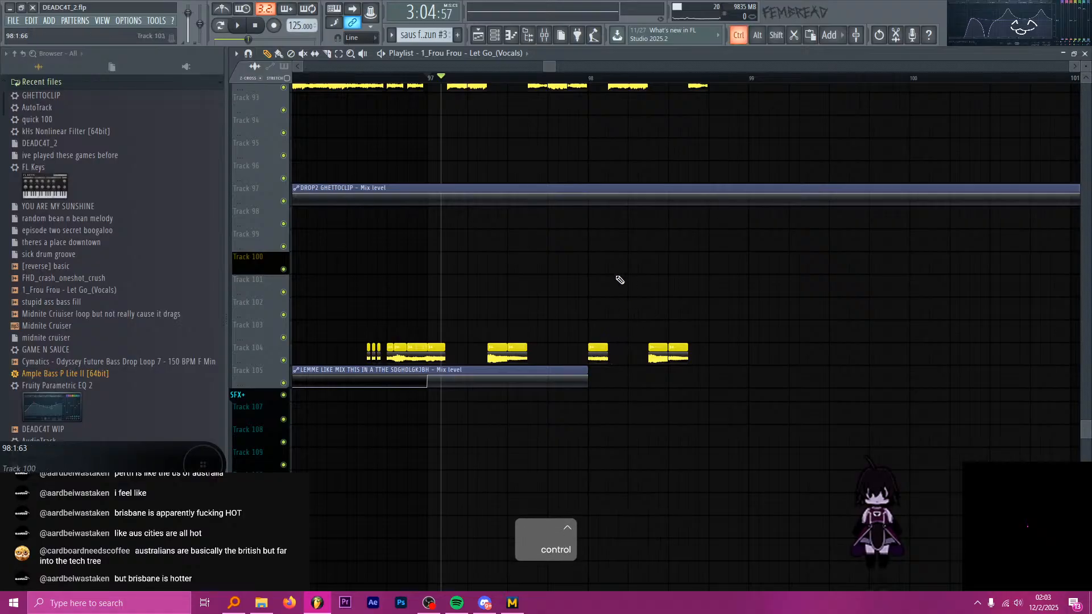
Slip the audio inside the Frou Frou chop at 98:1:00 on Track 104 and preview it from 98:1:00.
{"action": "scroll", "coordinate": [609, 249], "scroll_direction": "up", "scroll_amount": 2}
{"action": "key", "text": "alt+Tab"}
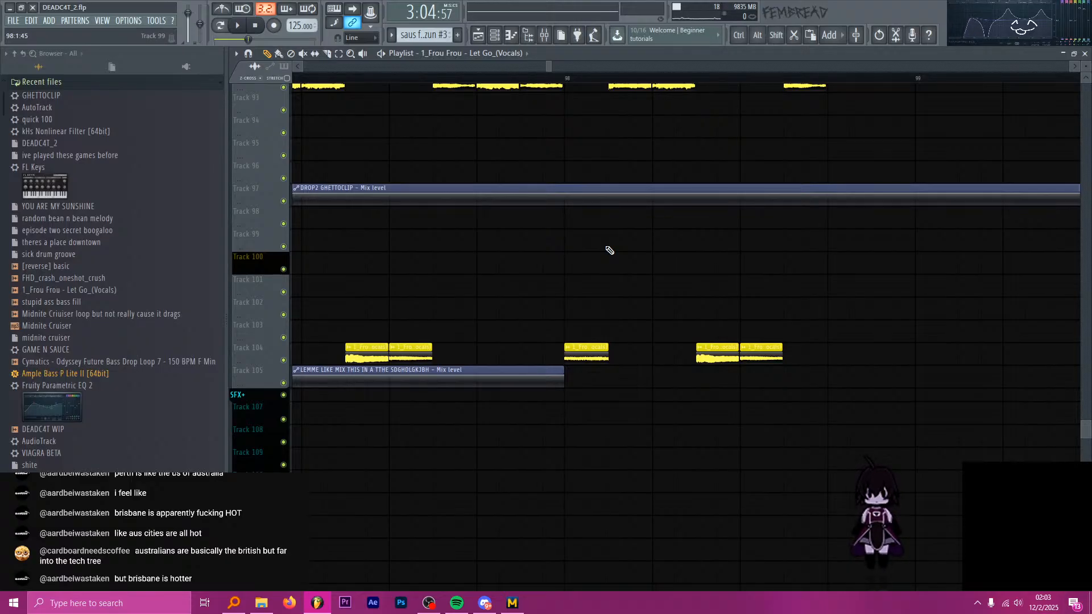
{"action": "key", "text": "alt+Tab"}
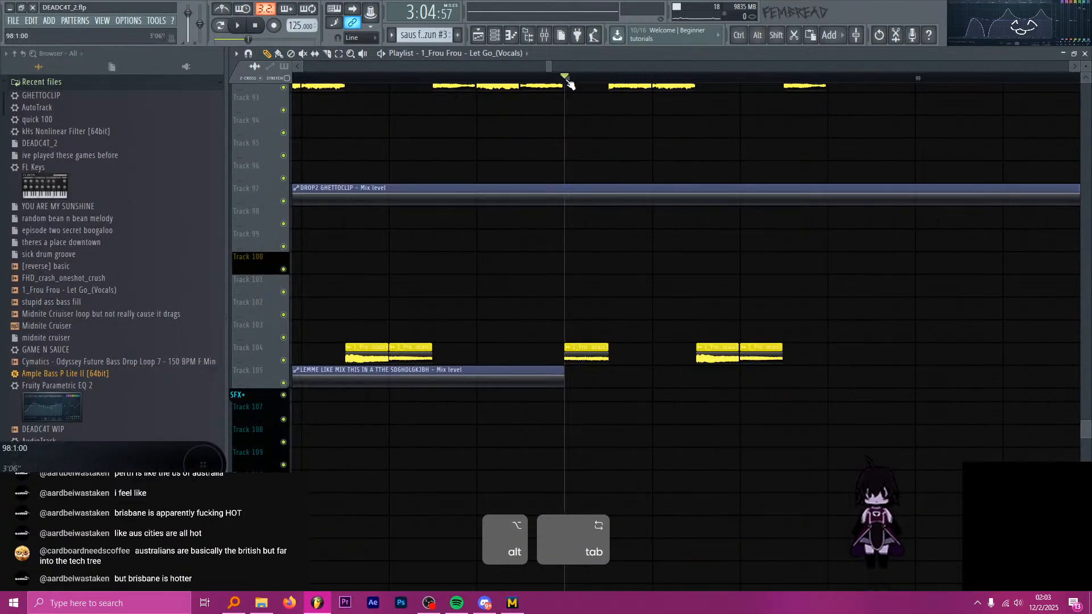
{"action": "key", "text": "space"}
{"action": "key", "text": "s"}
{"action": "key", "text": "space"}
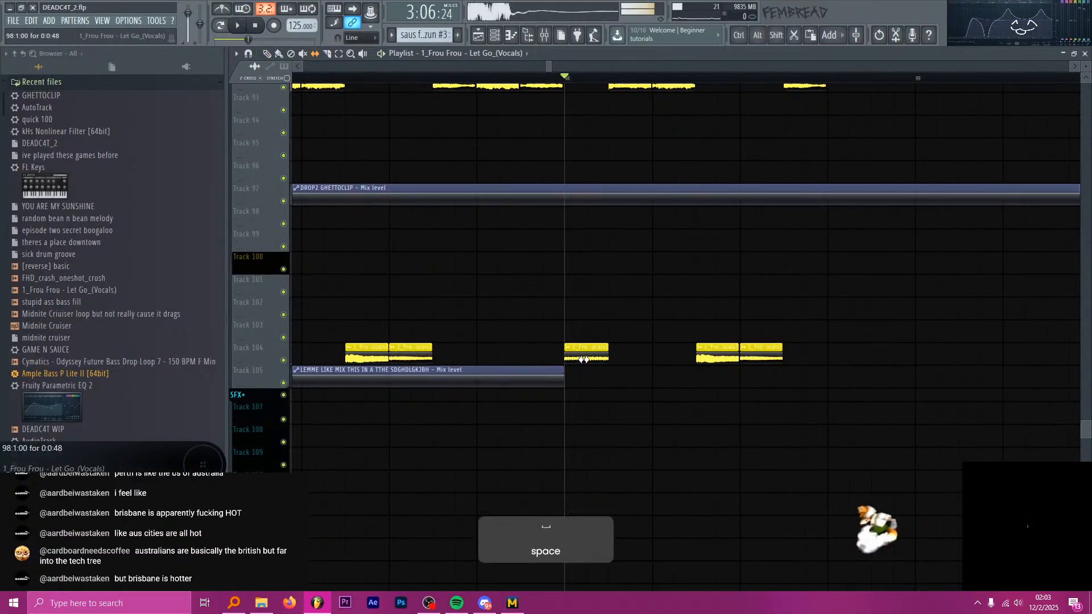
Try to slip the audio of the two adjacent Frou Frou chops starting at 98:2:48 together.
{"action": "scroll", "coordinate": [580, 253], "scroll_direction": "down", "scroll_amount": 3}
{"action": "key", "text": "space"}
{"action": "left_click_drag", "start_coordinate": [677, 335], "coordinate": [658, 356]}
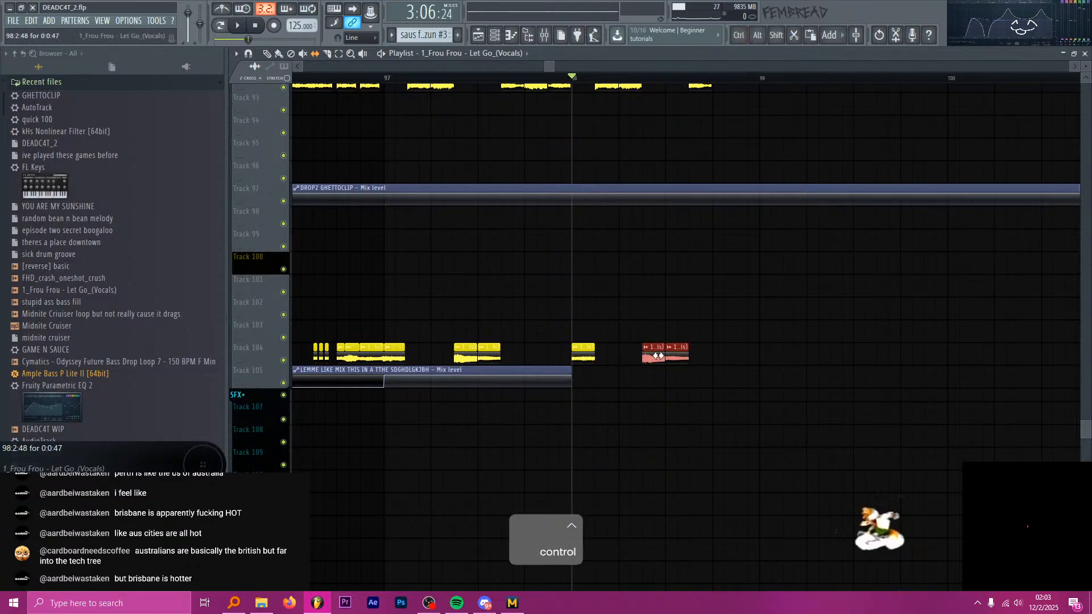
{"action": "key", "text": "ctrl+z"}
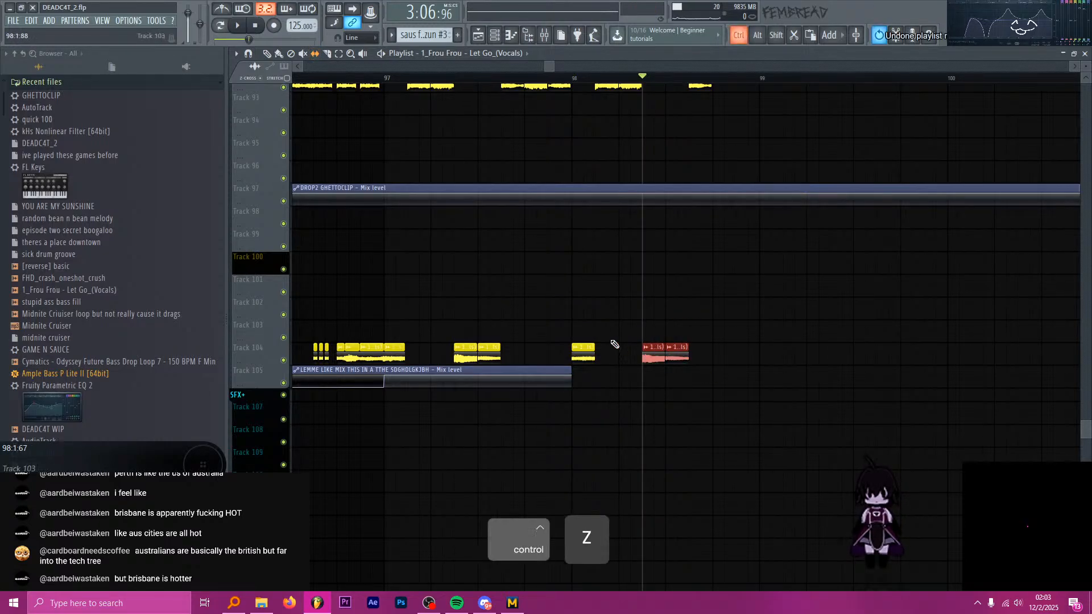
{"action": "scroll", "coordinate": [535, 323], "scroll_direction": "down", "scroll_amount": 5}
{"action": "scroll", "coordinate": [562, 326], "scroll_direction": "up", "scroll_amount": 4}
{"action": "left_click", "coordinate": [474, 327], "text": "ctrl"}
Slip the audio inside the Frou Frou chop at 98:2:48 on Track 104 to a new vocal section, previewing it.
{"action": "scroll", "coordinate": [491, 339], "scroll_direction": "up", "scroll_amount": 3}
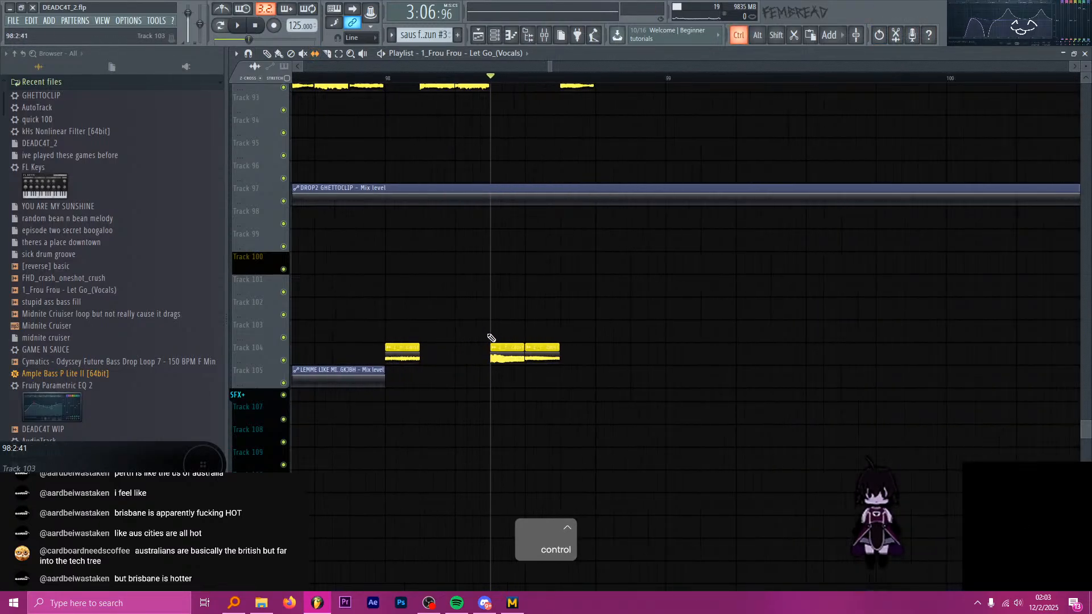
{"action": "key", "text": "s"}
{"action": "key", "text": "space"}
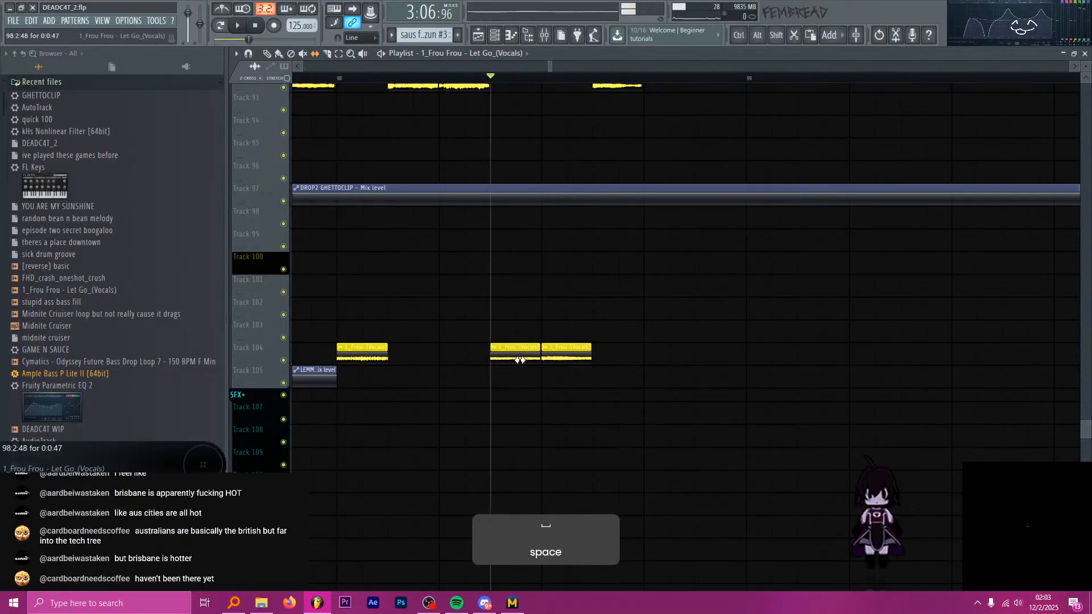
{"action": "key", "text": "space"}
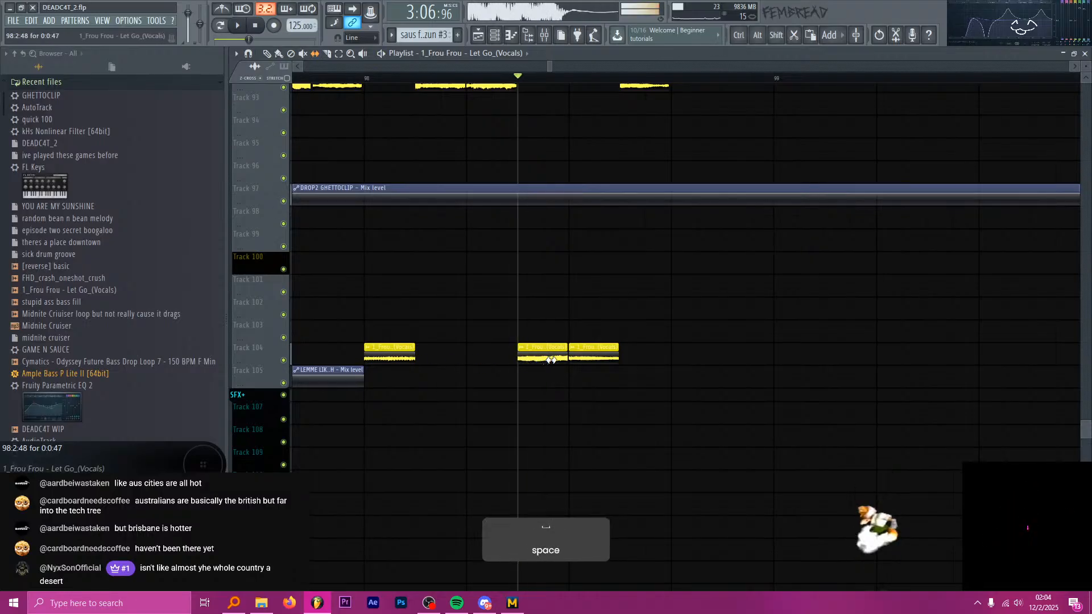
{"action": "key", "text": "space"}
{"action": "key", "text": "space"}
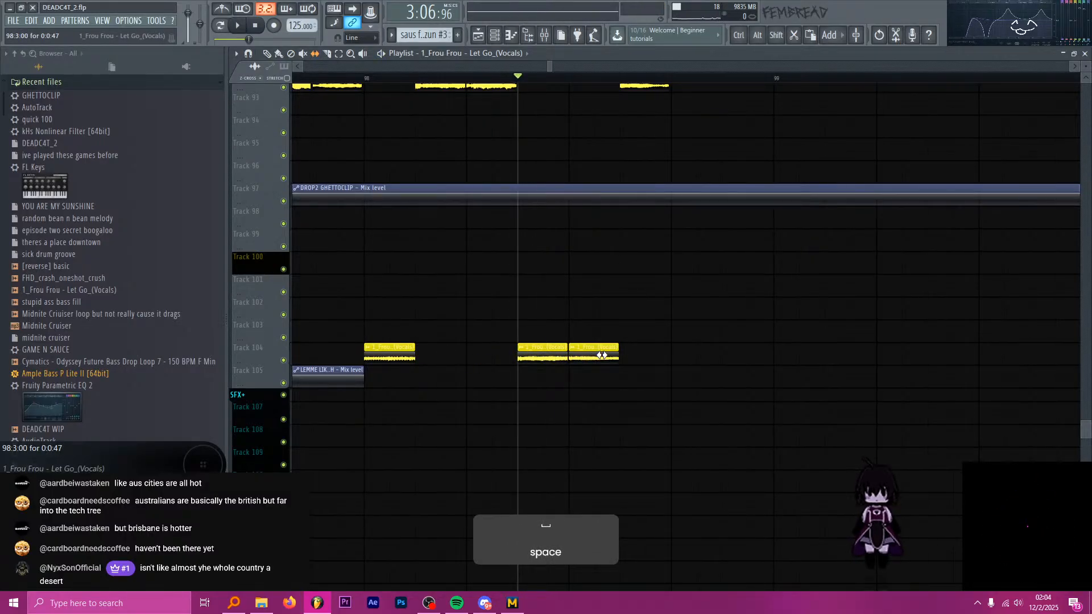
Slip the audio inside the Frou Frou chop at 98:3:00 on Track 104 and preview the pair from 98:2:48.
{"action": "left_click_drag", "start_coordinate": [550, 353], "coordinate": [584, 357]}
{"action": "key", "text": "space"}
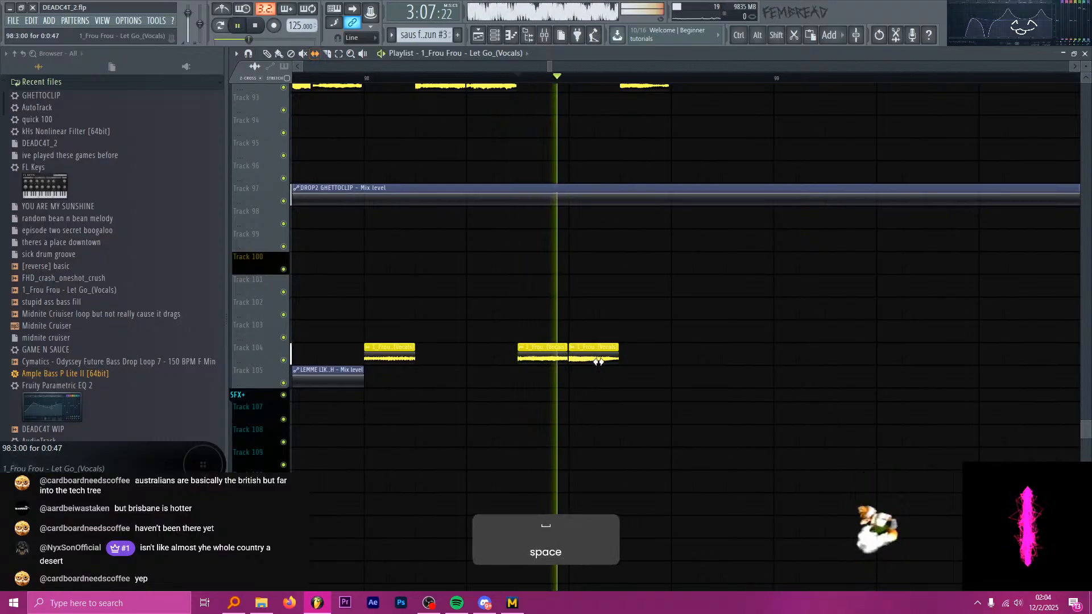
{"action": "key", "text": "space"}
{"action": "key", "text": "space"}
{"action": "scroll", "coordinate": [536, 129], "scroll_direction": "down", "scroll_amount": 5}
Play the drop from bar 97 to check the alternating Frou Frou and Smallpools vocal chops.
{"action": "key", "text": "space"}
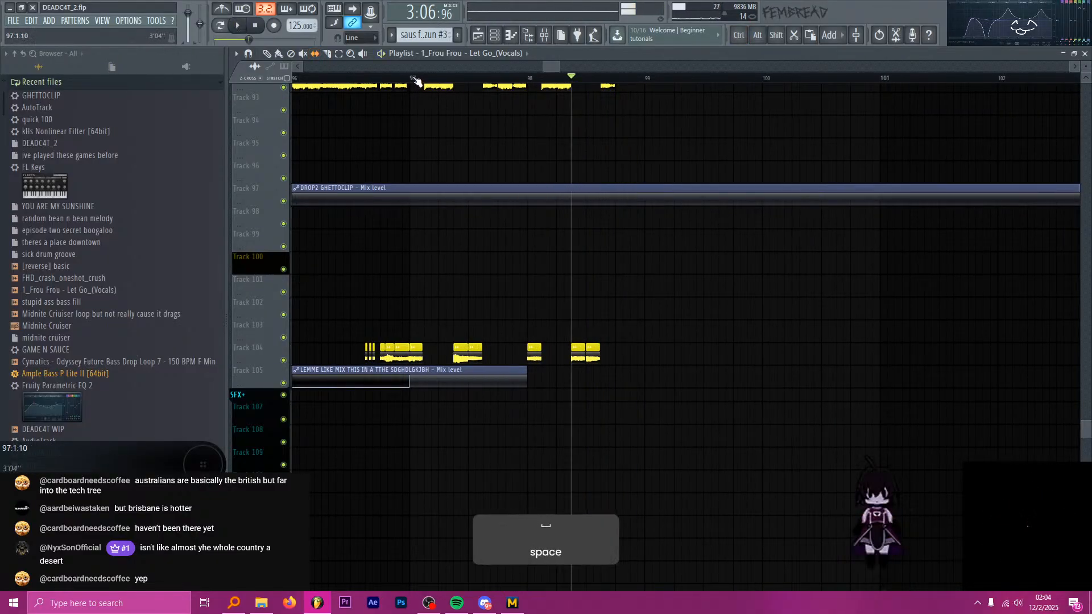
{"action": "key", "text": "space"}
{"action": "scroll", "coordinate": [541, 170], "scroll_direction": "up", "scroll_amount": 4, "text": "ctrl"}
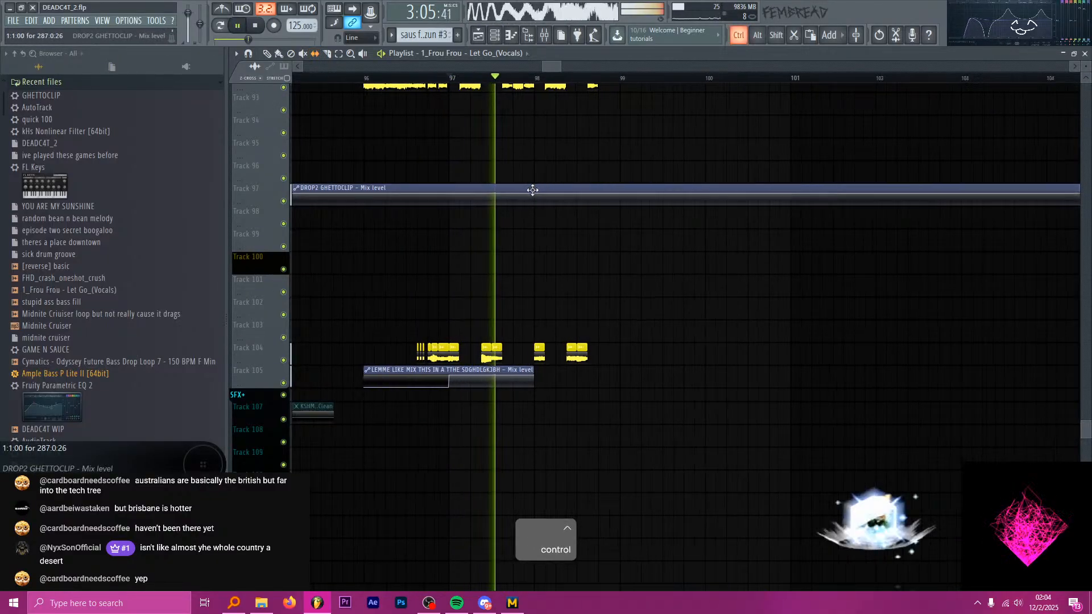
{"action": "scroll", "coordinate": [563, 197], "scroll_direction": "up", "scroll_amount": 3}
{"action": "scroll", "coordinate": [537, 196], "scroll_direction": "up", "scroll_amount": 3, "text": "ctrl"}
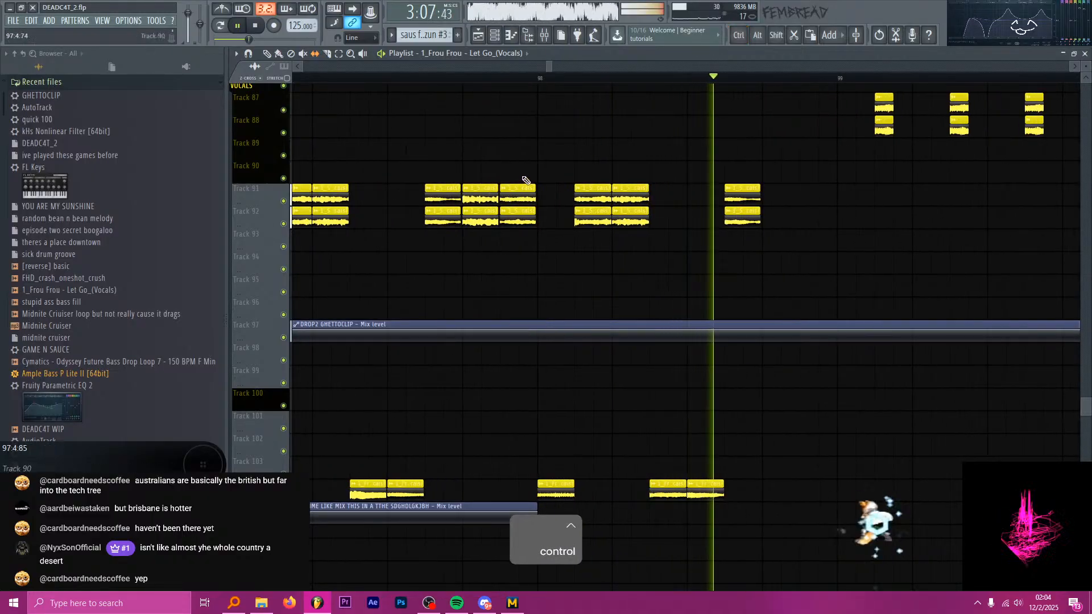
{"action": "key", "text": "space"}
{"action": "scroll", "coordinate": [692, 199], "scroll_direction": "down", "scroll_amount": 4, "text": "ctrl"}
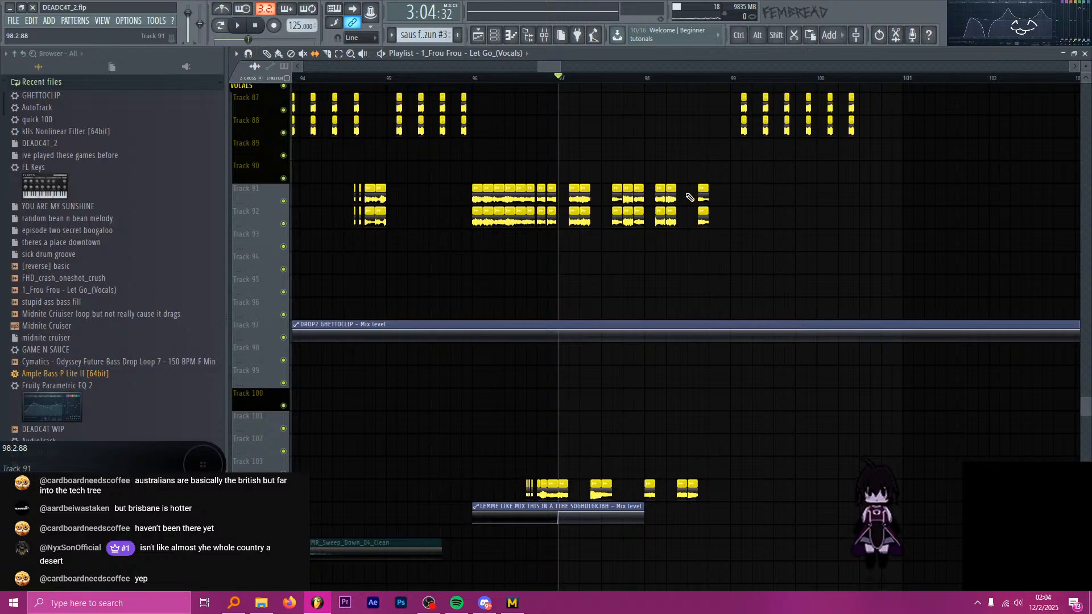
Examine the clips around bar 97 from the saus patterns down to the vocal tracks, playing a short part.
{"action": "scroll", "coordinate": [654, 188], "scroll_direction": "up", "scroll_amount": 6}
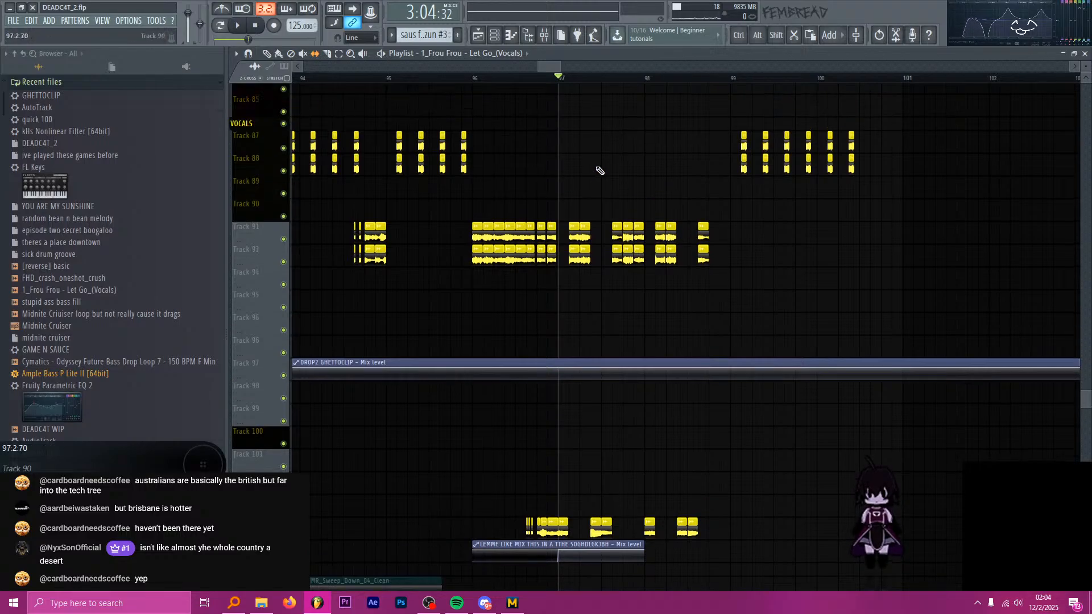
{"action": "key", "text": "p"}
{"action": "scroll", "coordinate": [600, 206], "scroll_direction": "down", "scroll_amount": 4, "text": "ctrl"}
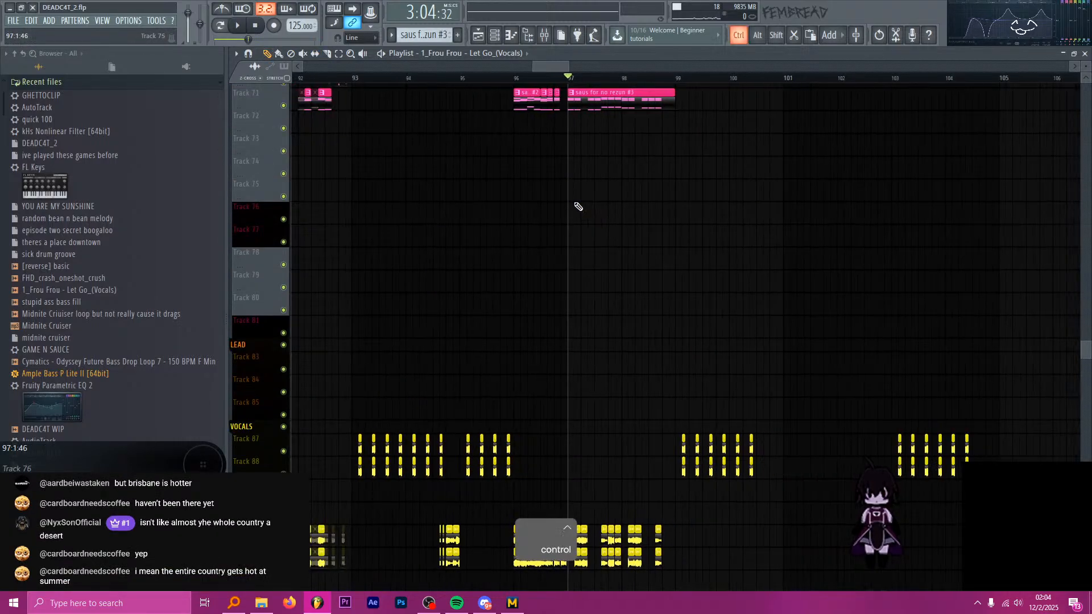
{"action": "scroll", "coordinate": [602, 211], "scroll_direction": "up", "scroll_amount": 4}
{"action": "scroll", "coordinate": [607, 215], "scroll_direction": "down", "scroll_amount": 8}
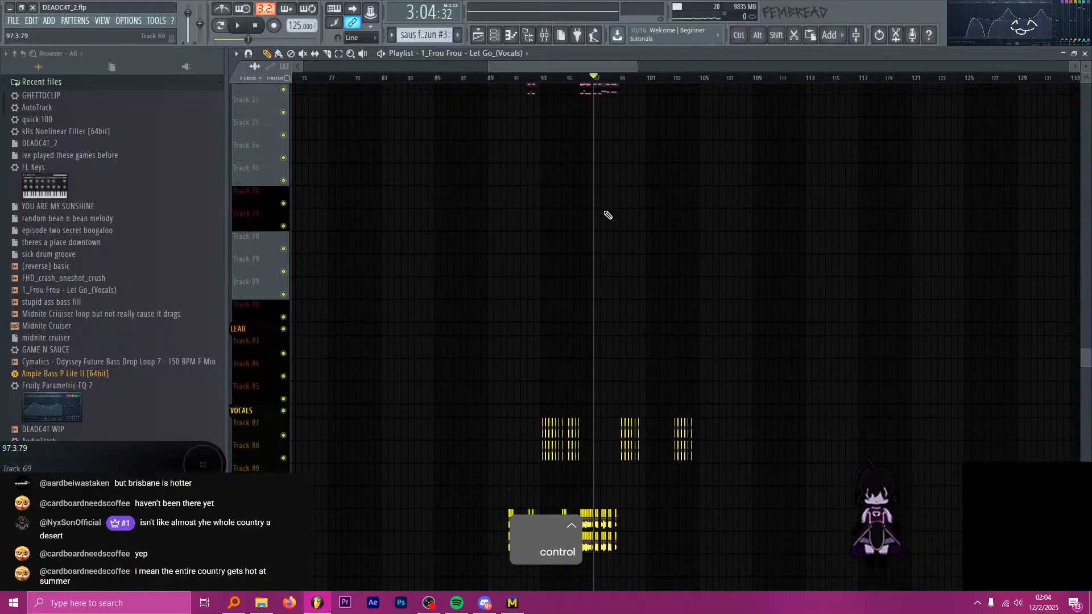
{"action": "scroll", "coordinate": [574, 171], "scroll_direction": "up", "scroll_amount": 5, "text": "ctrl"}
{"action": "scroll", "coordinate": [575, 179], "scroll_direction": "up", "scroll_amount": 1, "text": "ctrl"}
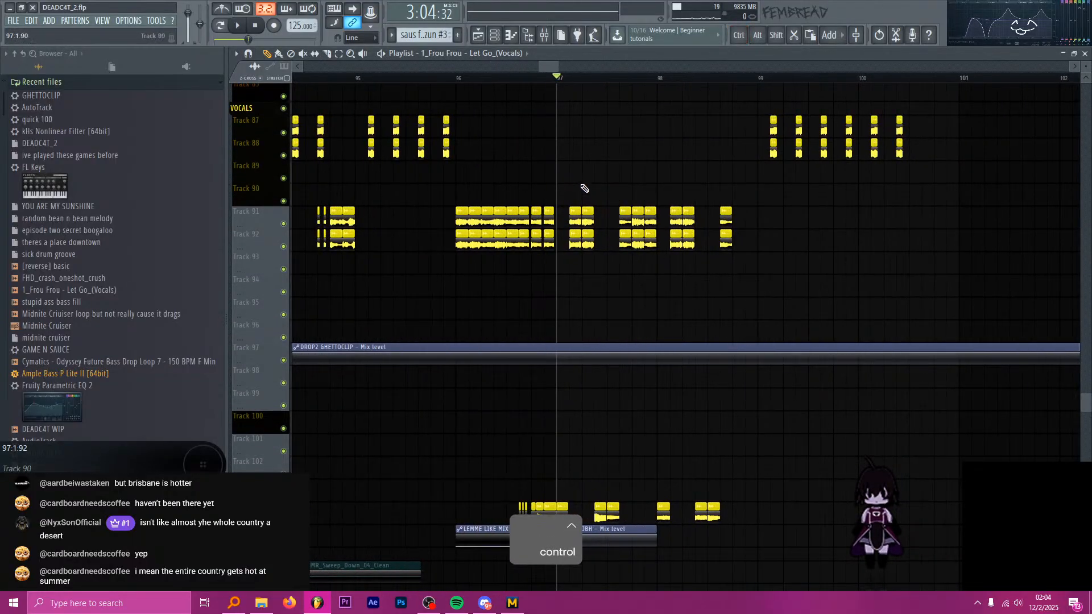
{"action": "scroll", "coordinate": [586, 193], "scroll_direction": "up", "scroll_amount": 2}
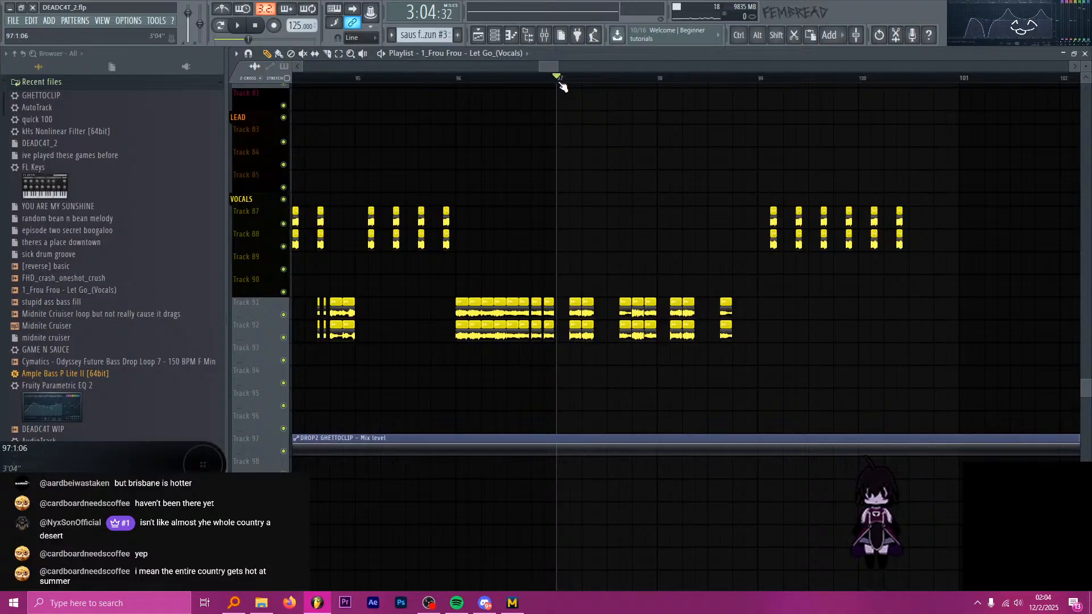
{"action": "scroll", "coordinate": [582, 195], "scroll_direction": "down", "scroll_amount": 6}
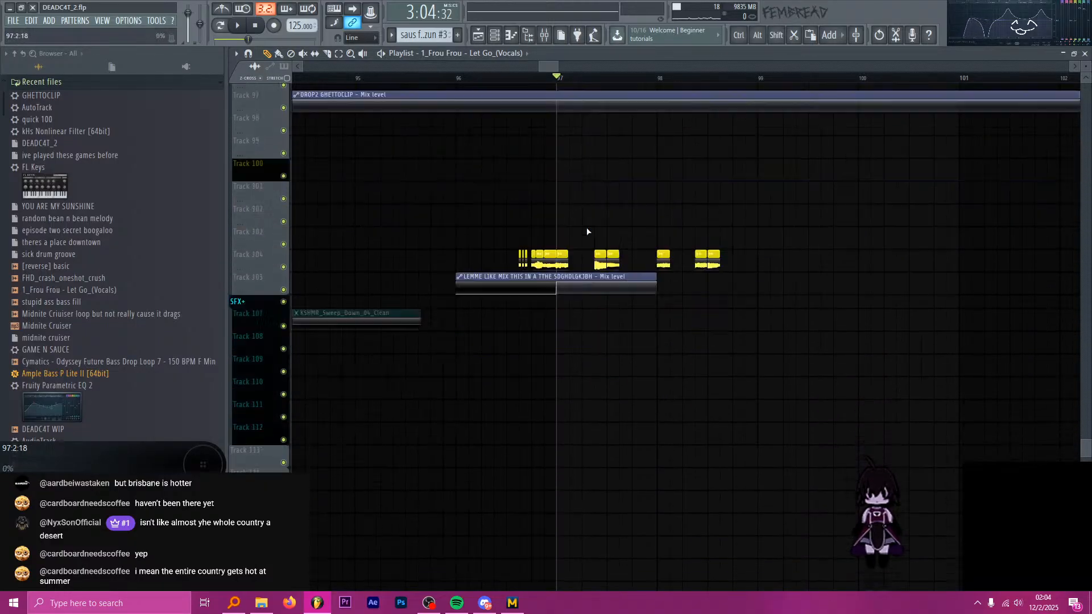
{"action": "key", "text": "space"}
{"action": "scroll", "coordinate": [593, 226], "scroll_direction": "up", "scroll_amount": 8}
{"action": "key", "text": "space"}
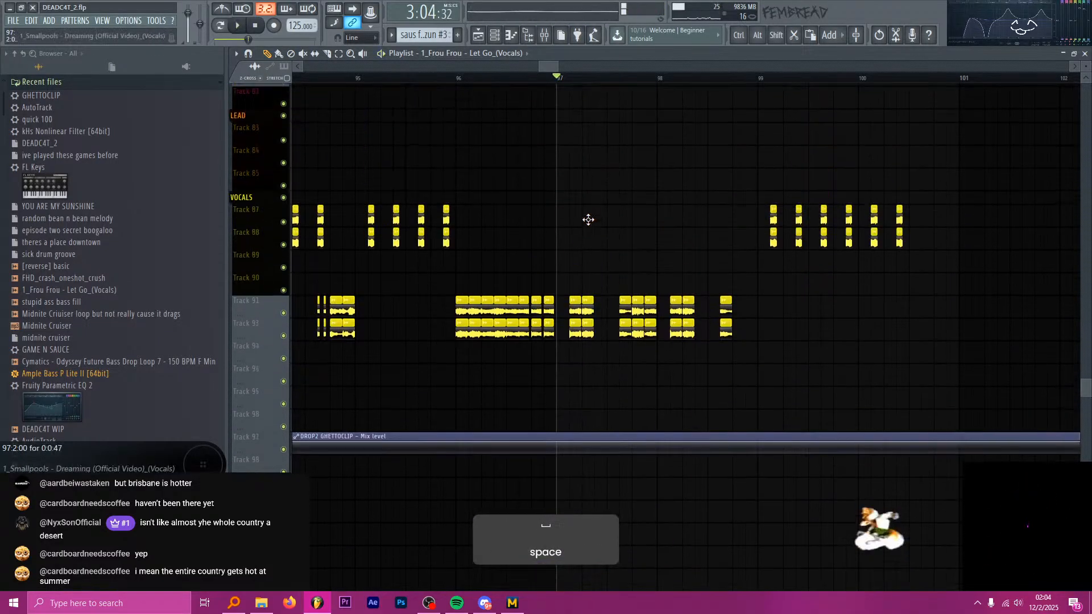
Create a new pattern named luh arp and give it a hot pink colour.
{"action": "key", "text": "F4"}
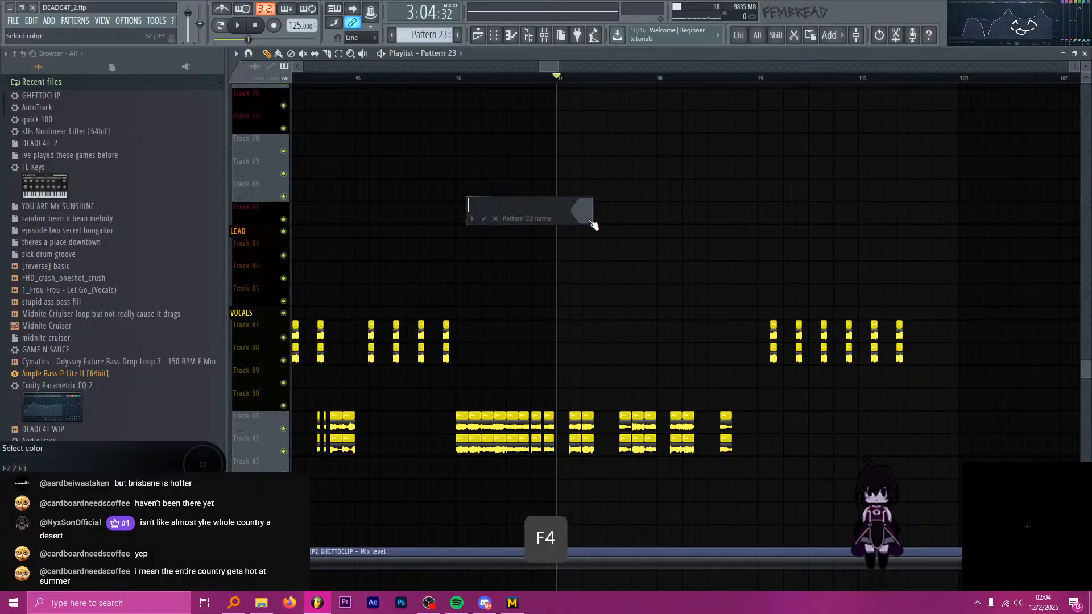
{"action": "type", "text": "luh arp"}
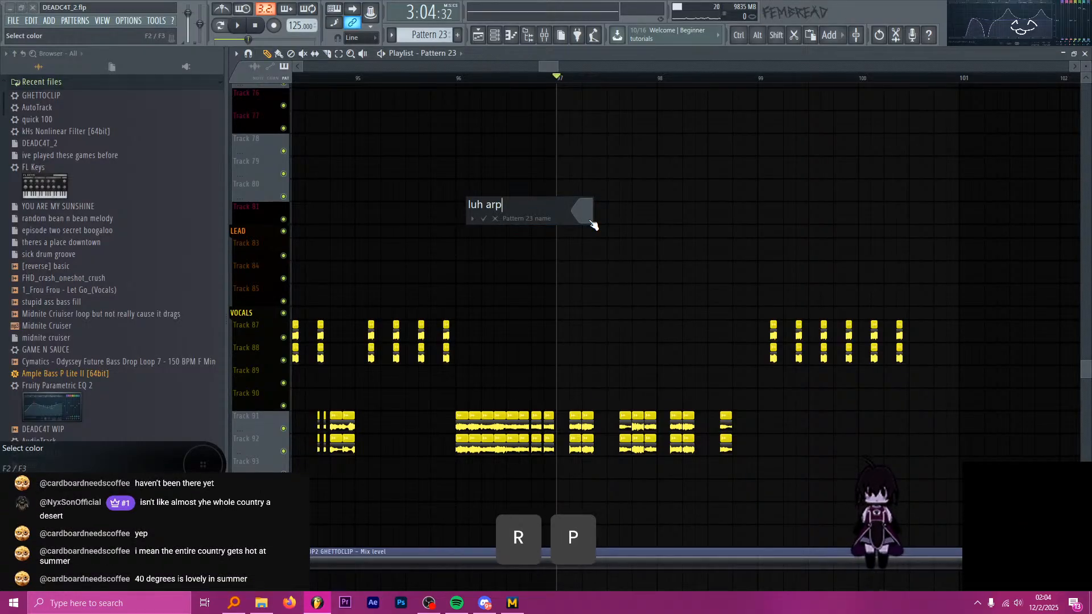
{"action": "left_click", "coordinate": [592, 224]}
{"action": "left_click", "coordinate": [604, 205]}
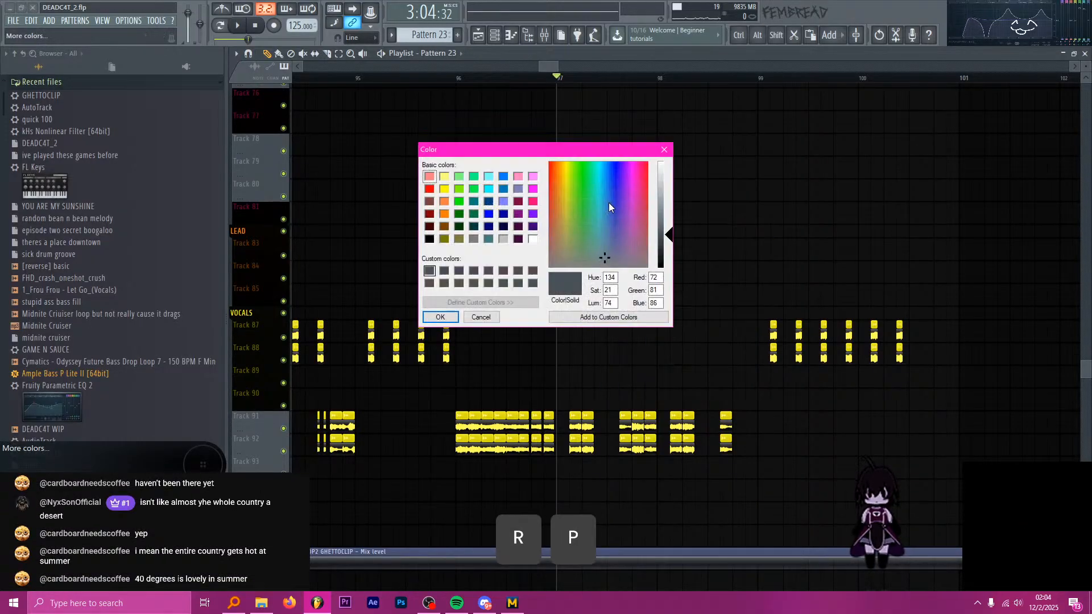
{"action": "left_click", "coordinate": [533, 203]}
{"action": "key", "text": "Return"}
{"action": "left_click", "coordinate": [583, 184]}
Place the luh arp pattern on Track 72 at 97:1:00 and extend it to about two bars.
{"action": "scroll", "coordinate": [621, 191], "scroll_direction": "down", "scroll_amount": 7}
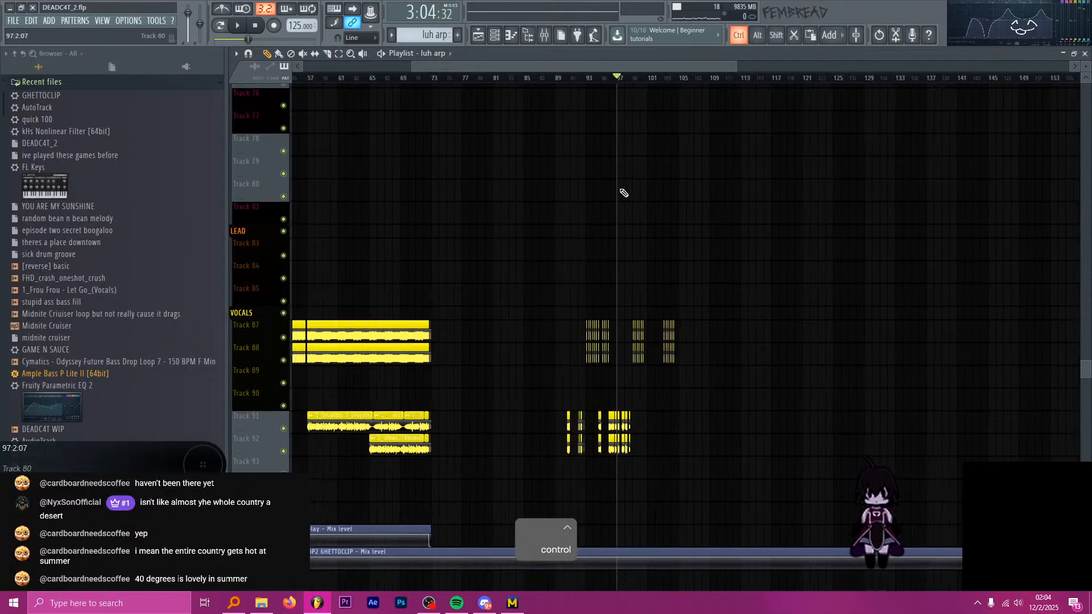
{"action": "scroll", "coordinate": [624, 194], "scroll_direction": "up", "scroll_amount": 4}
{"action": "scroll", "coordinate": [629, 199], "scroll_direction": "up", "scroll_amount": 4}
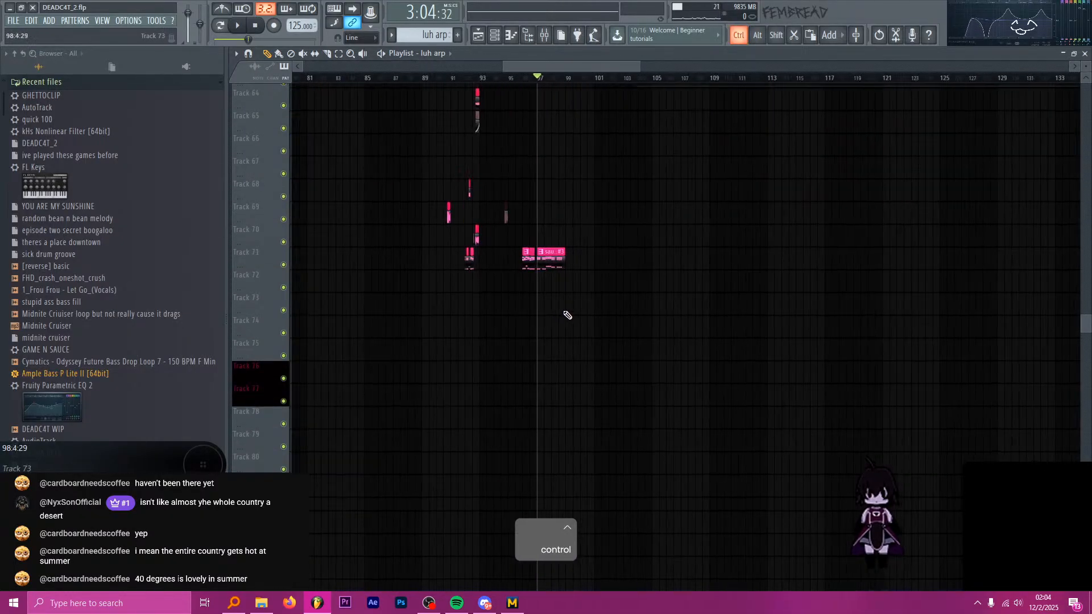
{"action": "scroll", "coordinate": [501, 299], "scroll_direction": "up", "scroll_amount": 8}
{"action": "scroll", "coordinate": [506, 298], "scroll_direction": "down", "scroll_amount": 6}
{"action": "left_click", "coordinate": [518, 289]}
{"action": "scroll", "coordinate": [527, 298], "scroll_direction": "up", "scroll_amount": 3}
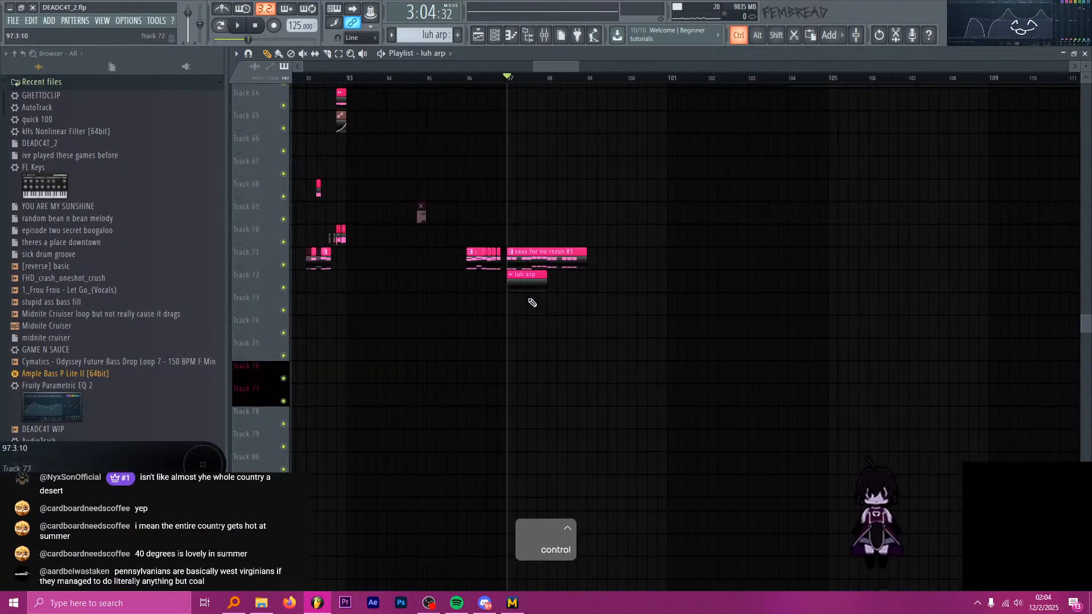
{"action": "scroll", "coordinate": [533, 302], "scroll_direction": "up", "scroll_amount": 3}
{"action": "left_click_drag", "start_coordinate": [567, 287], "coordinate": [649, 291]}
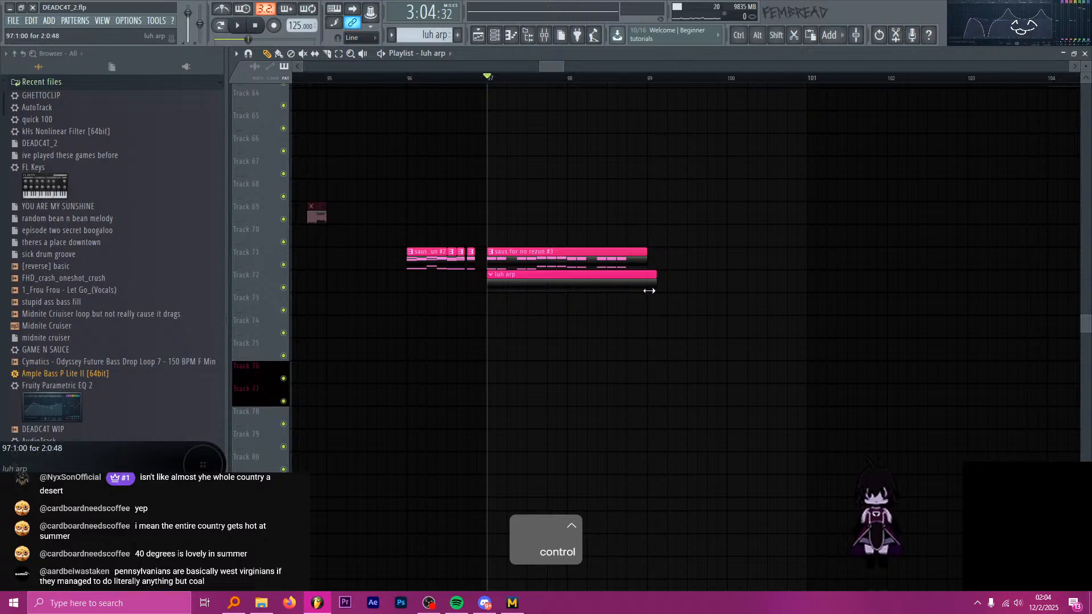
Show the channel rack and filter it to the SAUS channel group.
{"action": "scroll", "coordinate": [519, 280], "scroll_direction": "up", "scroll_amount": 2}
{"action": "left_click", "coordinate": [495, 35]}
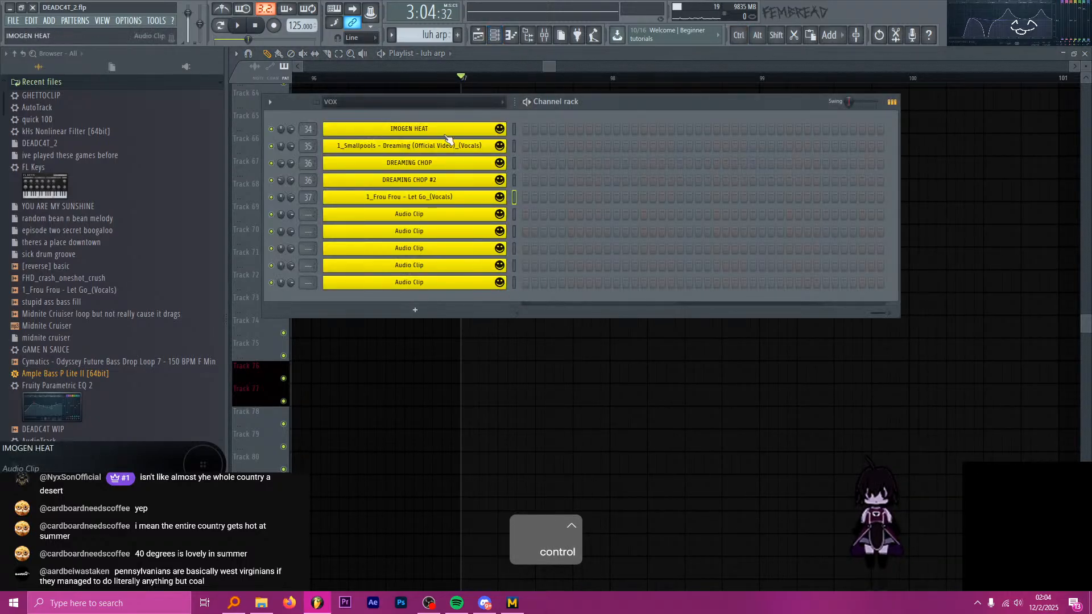
{"action": "left_click", "coordinate": [415, 91]}
{"action": "right_click", "coordinate": [416, 94]}
{"action": "left_click", "coordinate": [495, 36]}
{"action": "left_click", "coordinate": [422, 101]}
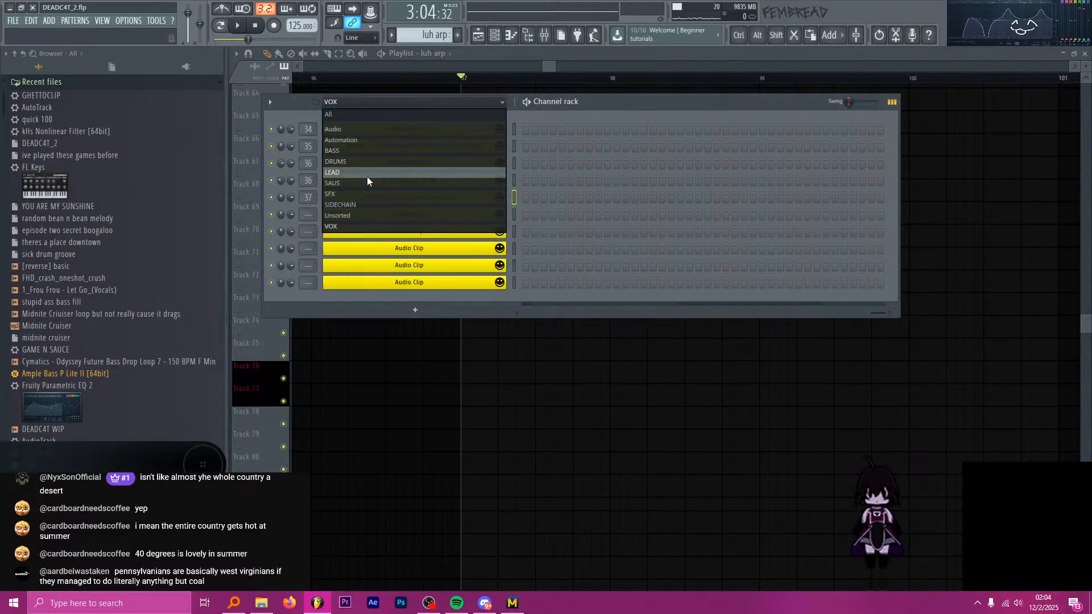
{"action": "left_click", "coordinate": [367, 183]}
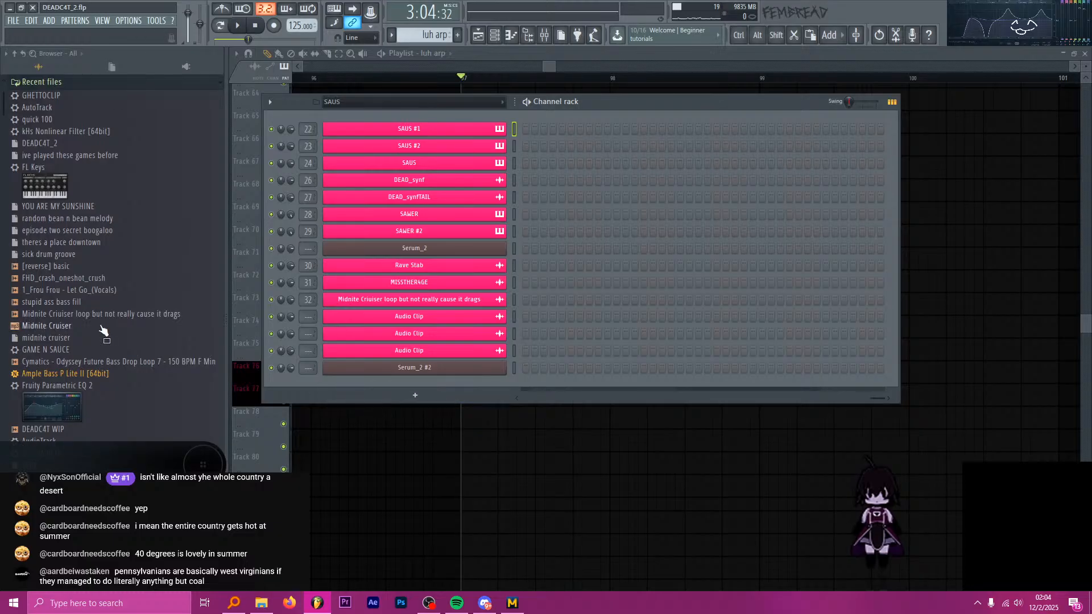
Collapse the browser's recent files and inspect the Serum_2 #2 instrument from the SAUS group.
{"action": "scroll", "coordinate": [104, 330], "scroll_direction": "up", "scroll_amount": 1}
{"action": "left_click", "coordinate": [65, 98]}
{"action": "scroll", "coordinate": [92, 160], "scroll_direction": "down", "scroll_amount": 5}
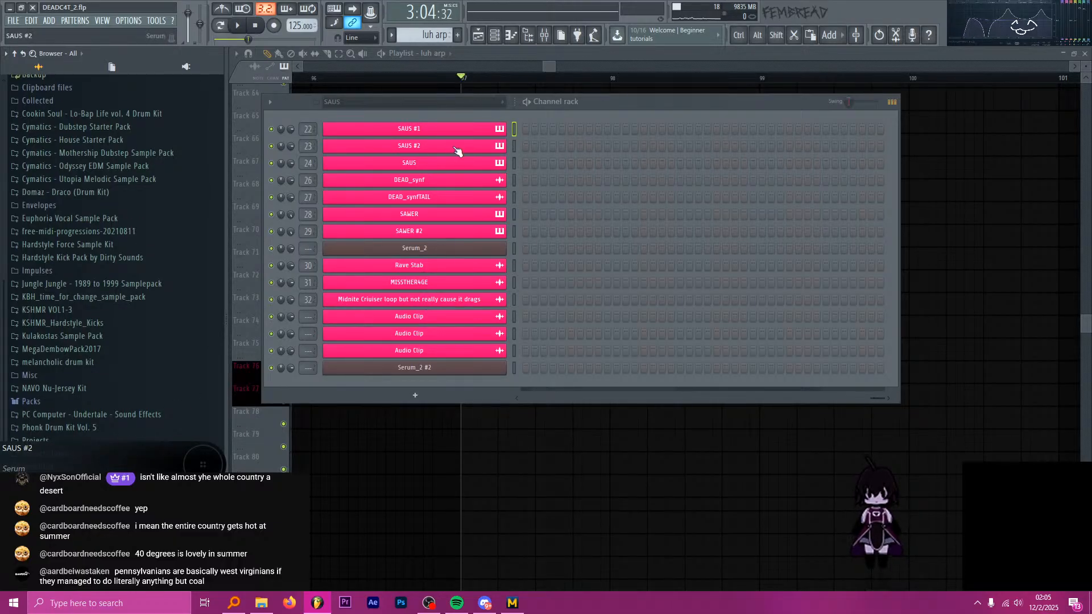
{"action": "left_click_drag", "start_coordinate": [617, 105], "coordinate": [655, 135]}
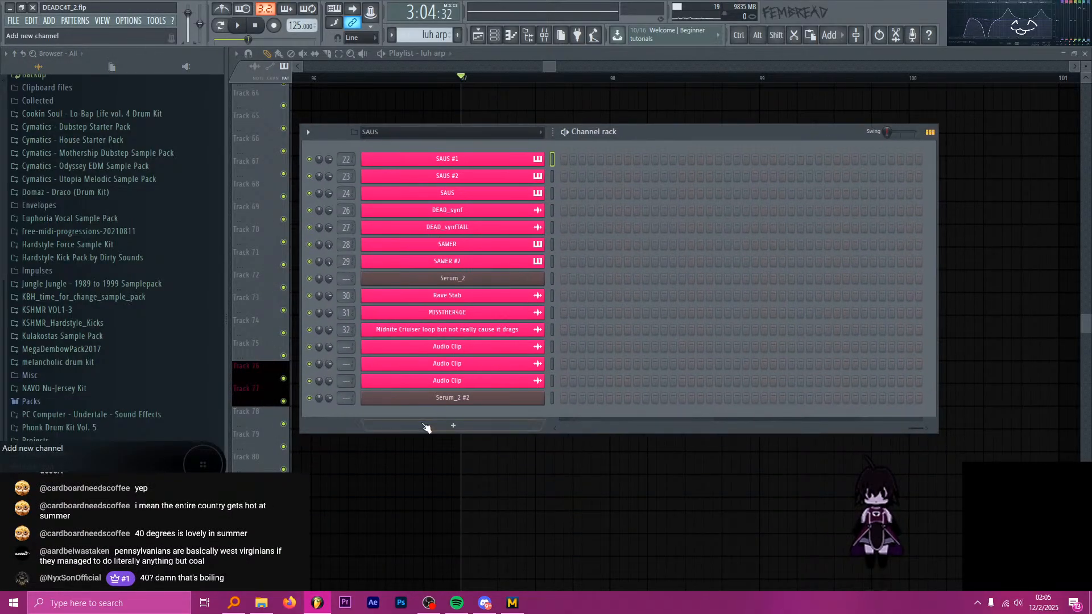
{"action": "left_click", "coordinate": [521, 399]}
{"action": "left_click_drag", "start_coordinate": [555, 97], "coordinate": [602, 83]}
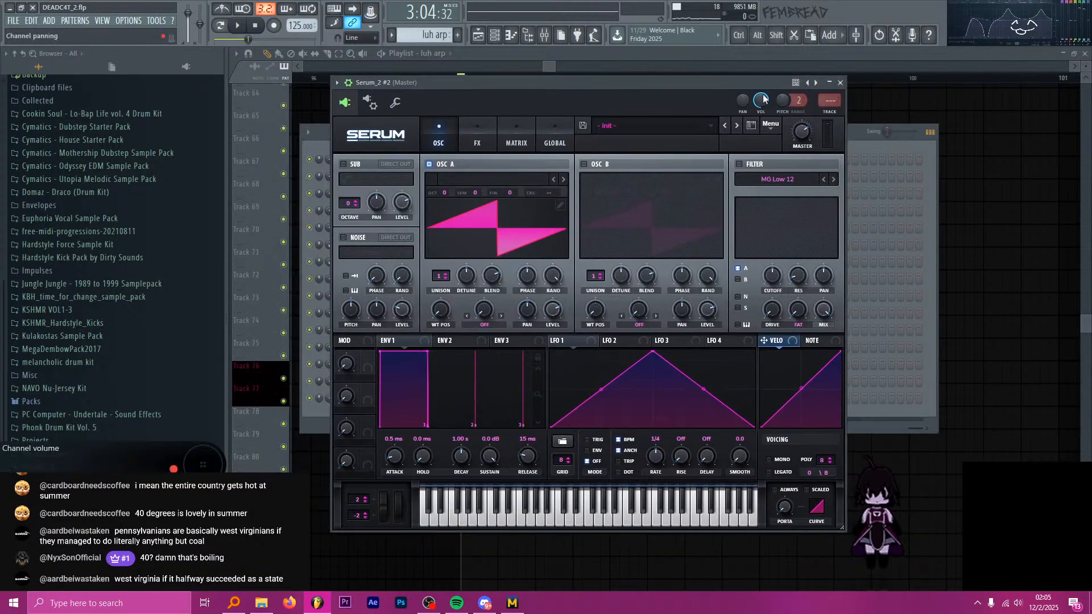
{"action": "left_click", "coordinate": [844, 81]}
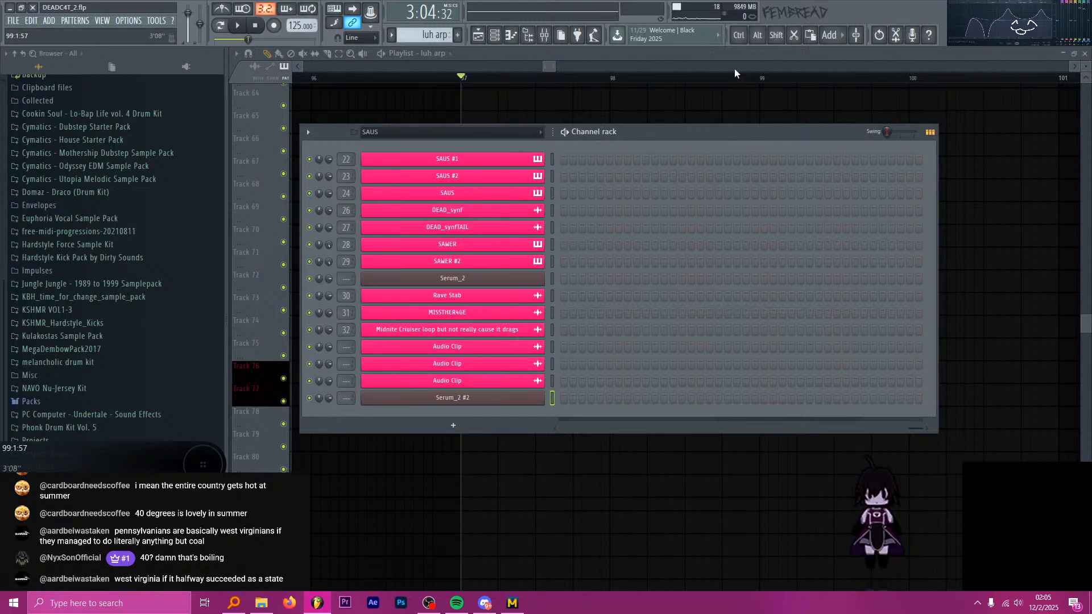
{"action": "key", "text": "alt+Tab"}
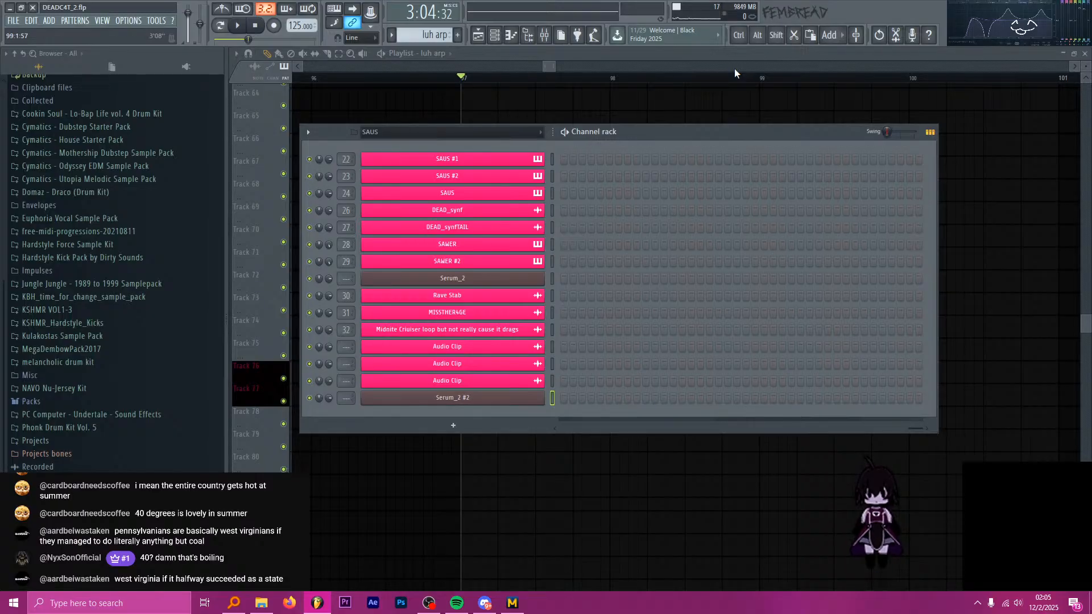
{"action": "key", "text": "alt+Tab"}
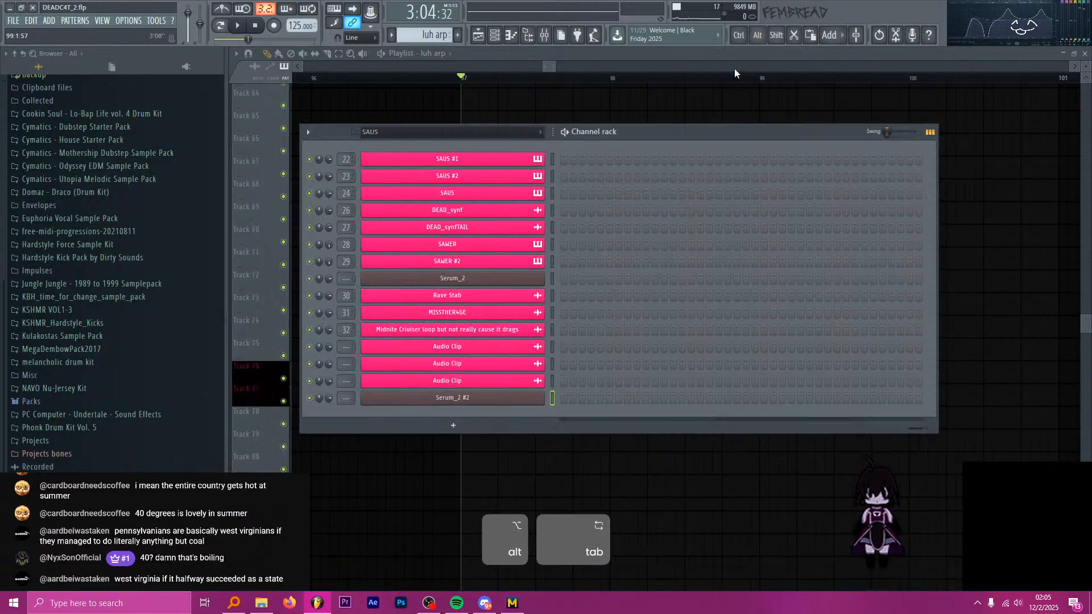
Move the Serum_2 #2 channel above the Audio Clip channels and rename it luh arp, with a pink colour and piano icon.
{"action": "scroll", "coordinate": [512, 400], "scroll_direction": "up", "scroll_amount": 3}
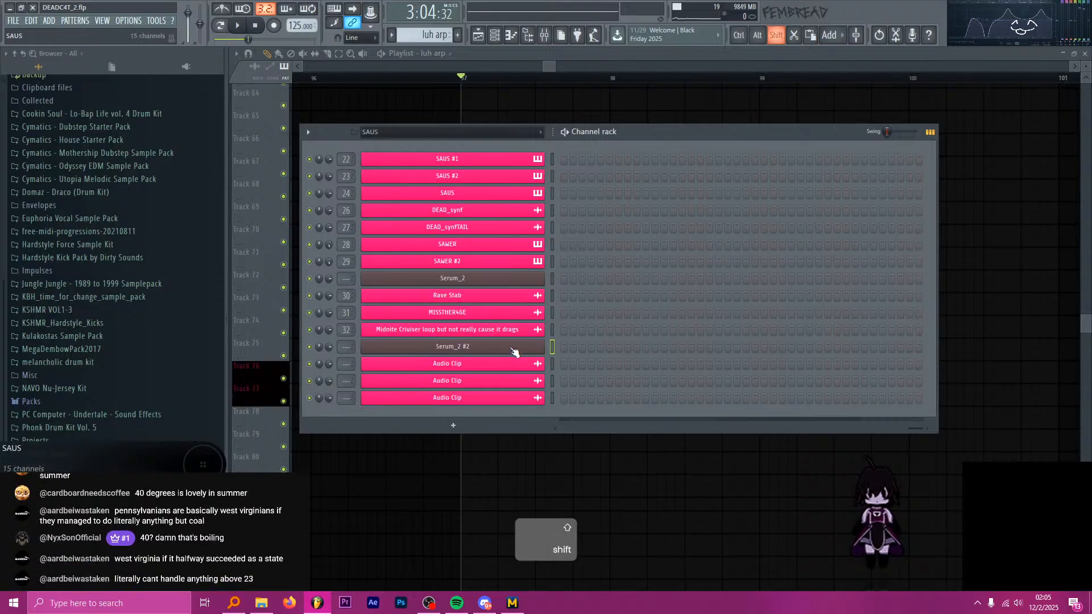
{"action": "right_click", "coordinate": [514, 350]}
{"action": "key", "text": "r"}
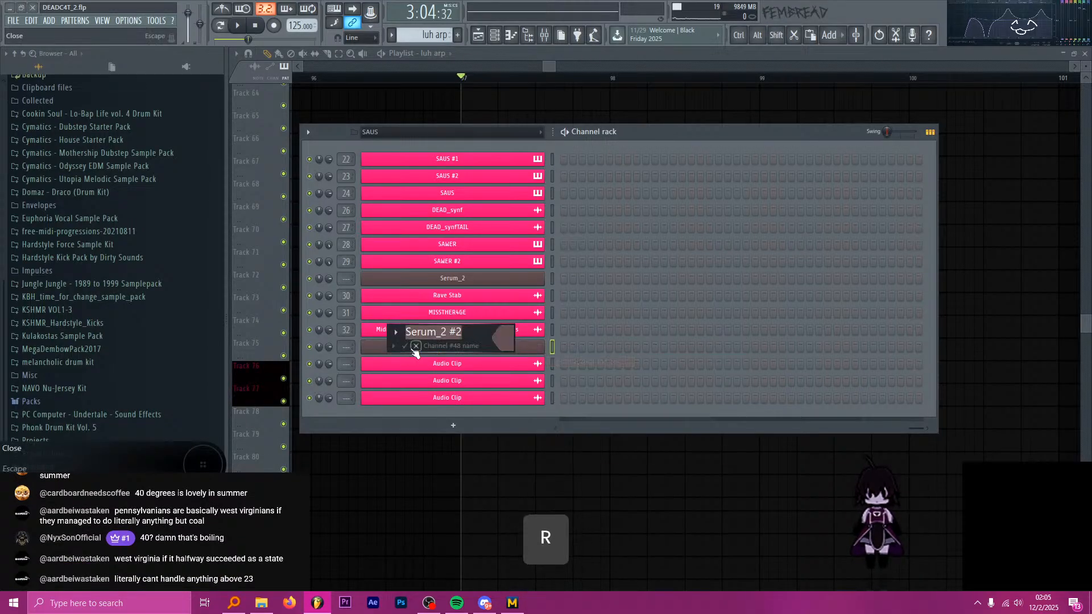
{"action": "left_click", "coordinate": [394, 346]}
{"action": "left_click", "coordinate": [411, 359]}
{"action": "right_click", "coordinate": [455, 348]}
{"action": "key", "text": "r"}
{"action": "left_click", "coordinate": [341, 332]}
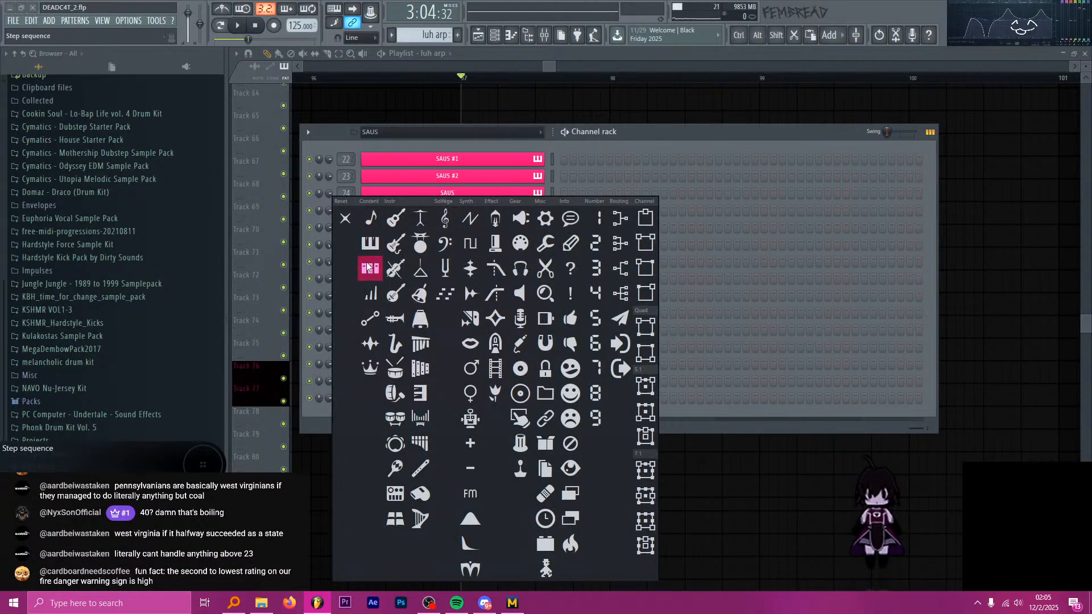
{"action": "left_click", "coordinate": [366, 246]}
{"action": "key", "text": "Up"}
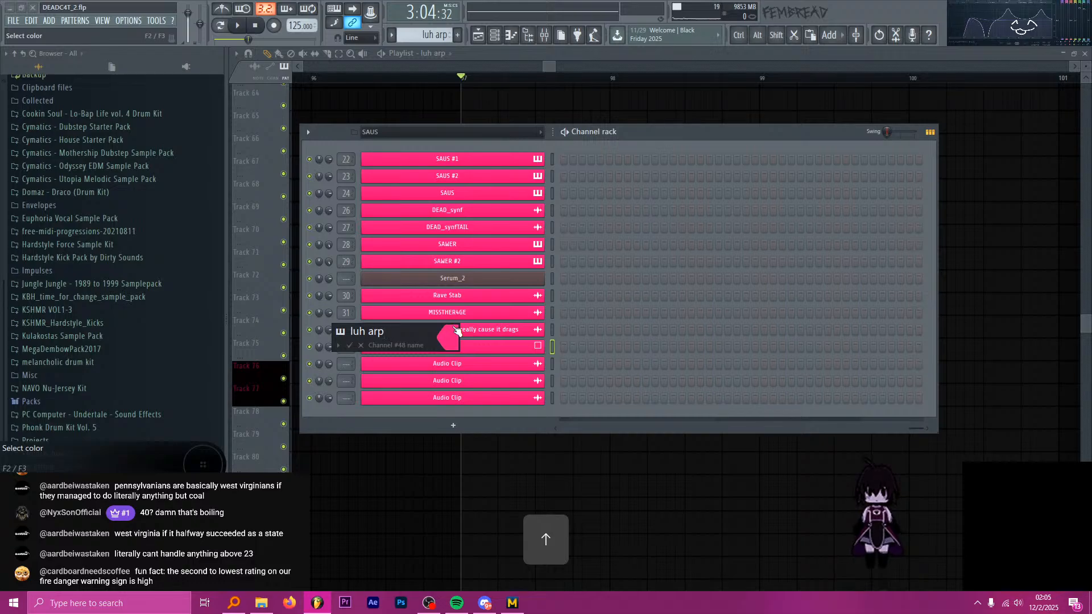
{"action": "key", "text": "Return"}
Open the luh arp Serum, route it to free mixer track 45, and move that track to position 33.
{"action": "key", "text": "alt+Tab"}
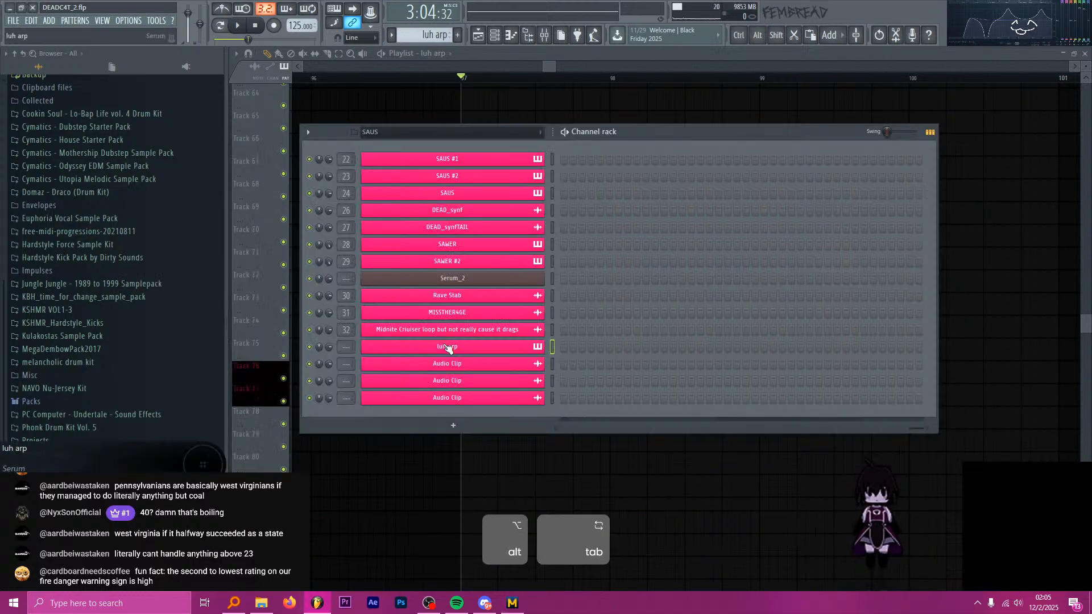
{"action": "left_click", "coordinate": [448, 346]}
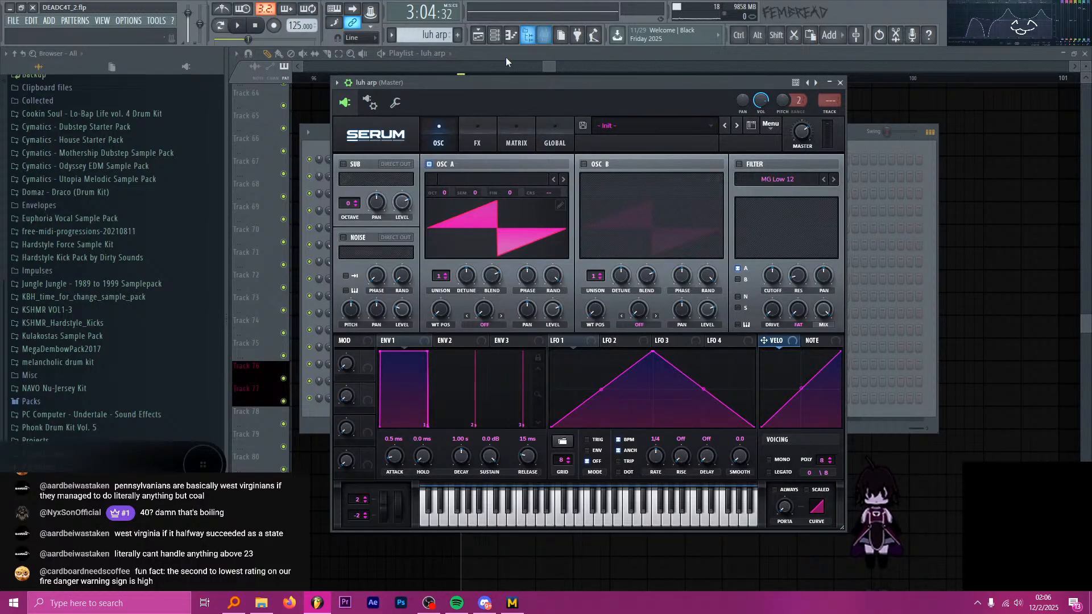
{"action": "left_click_drag", "start_coordinate": [514, 80], "coordinate": [474, 83]}
{"action": "key", "text": "ctrl+l"}
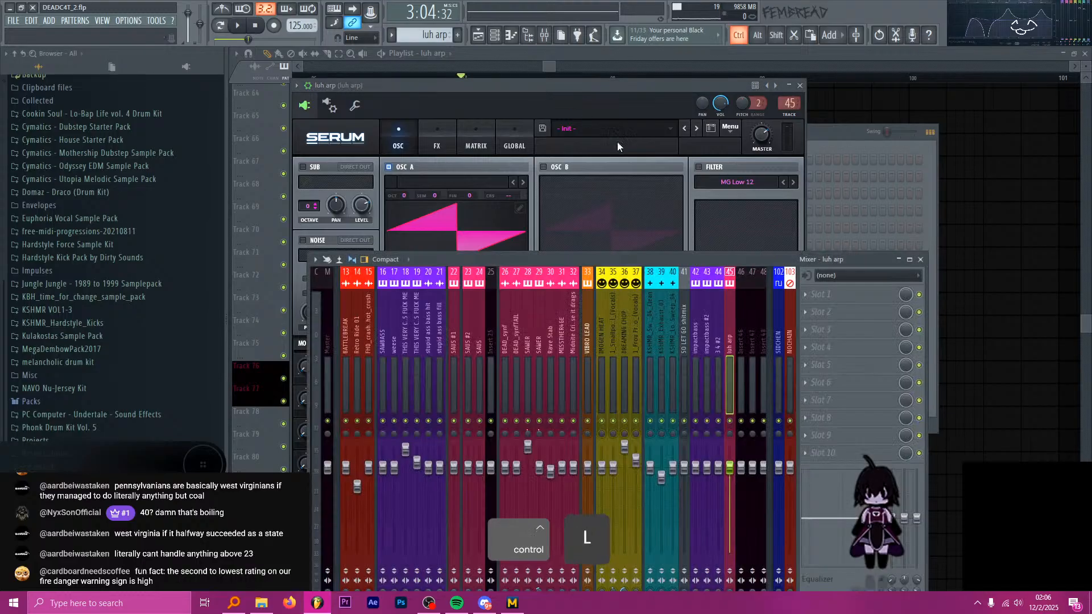
{"action": "left_click_drag", "start_coordinate": [728, 320], "coordinate": [585, 319]}
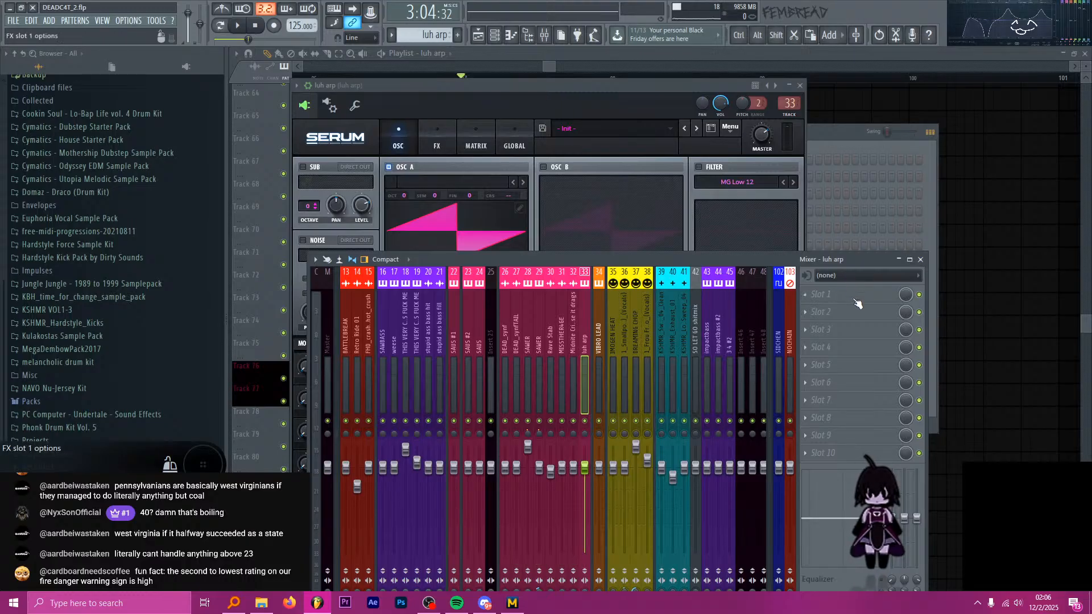
Load Fruity parametric EQ 2 into the first effect slot of the luh arp mixer track and bring the channel rack forward.
{"action": "left_click", "coordinate": [821, 294]}
{"action": "left_click", "coordinate": [669, 390]}
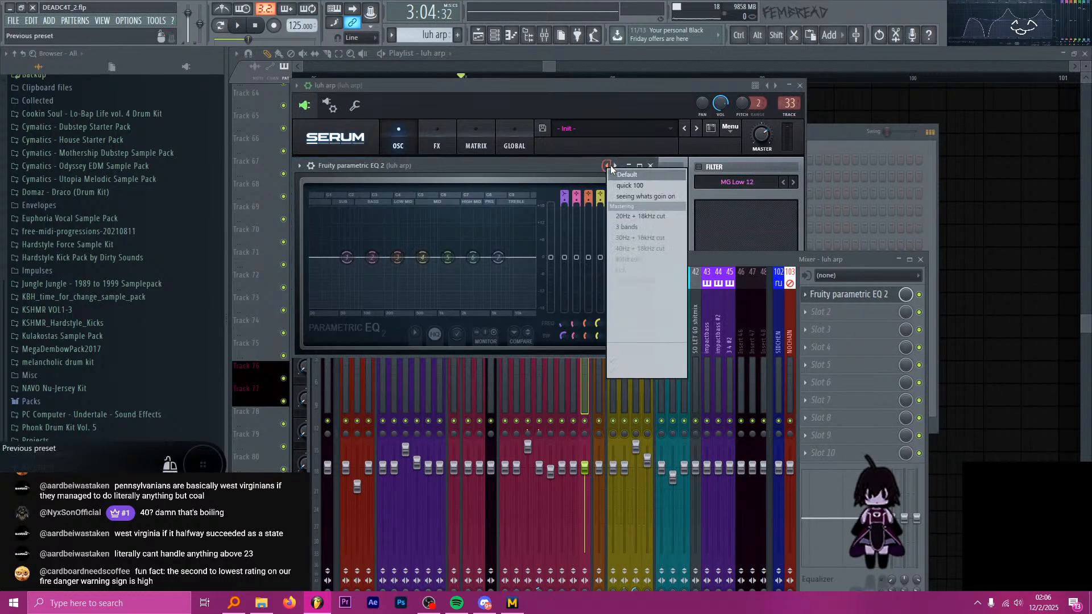
{"action": "left_click", "coordinate": [650, 166]}
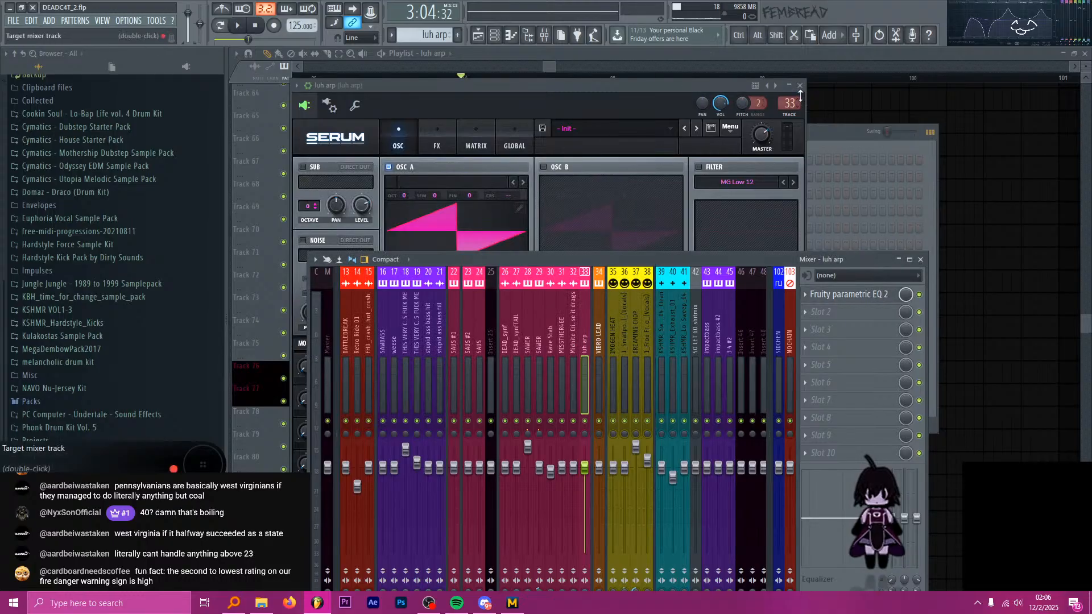
{"action": "left_click", "coordinate": [800, 86]}
{"action": "left_click", "coordinate": [704, 124]}
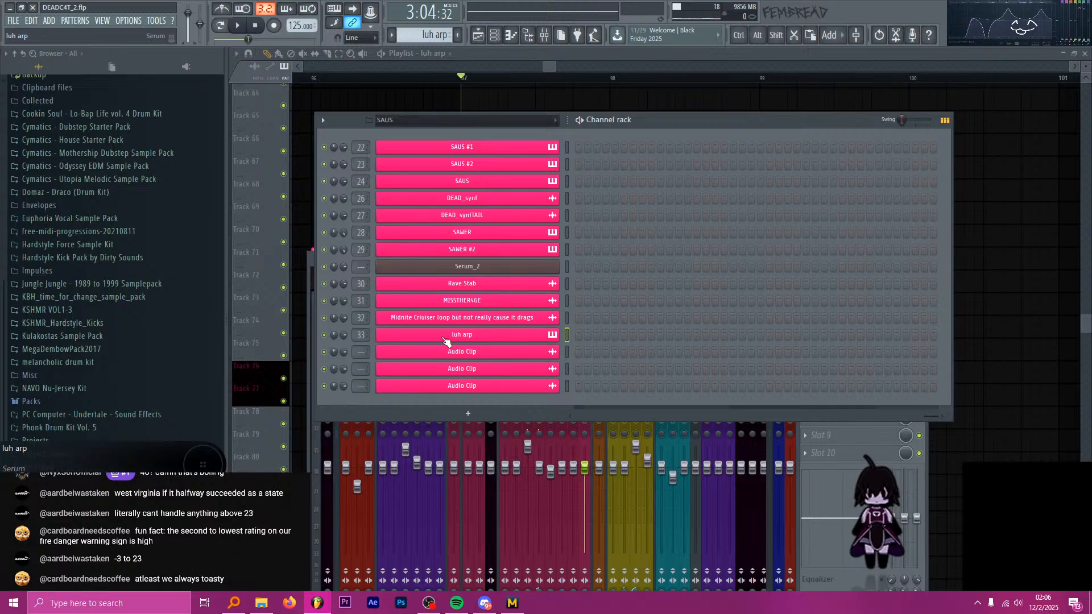
{"action": "left_click_drag", "start_coordinate": [931, 416], "coordinate": [495, 391]}
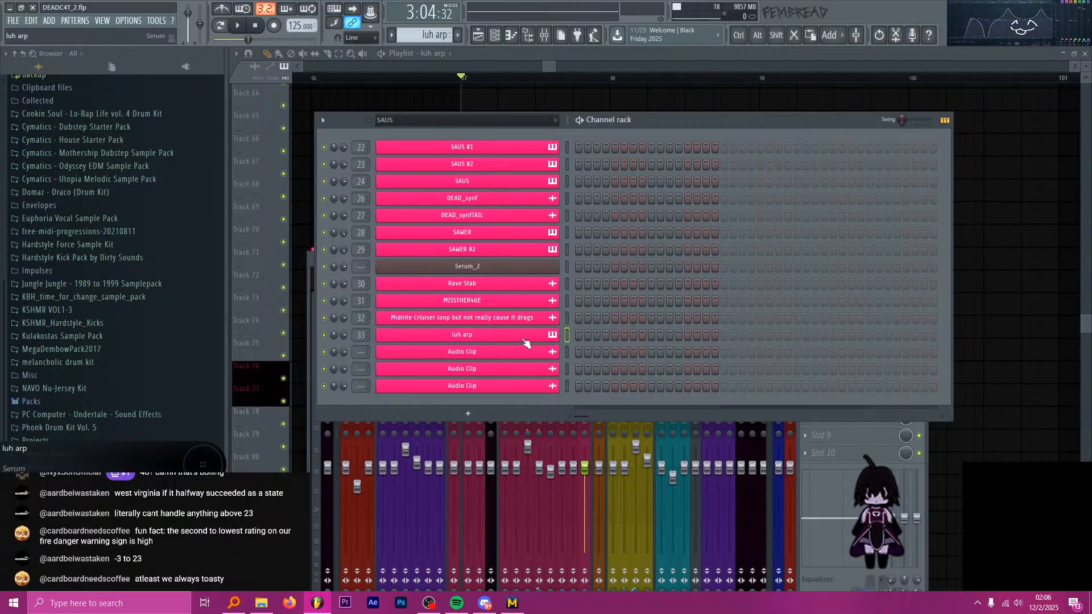
{"action": "key", "text": "space"}
{"action": "key", "text": "space"}
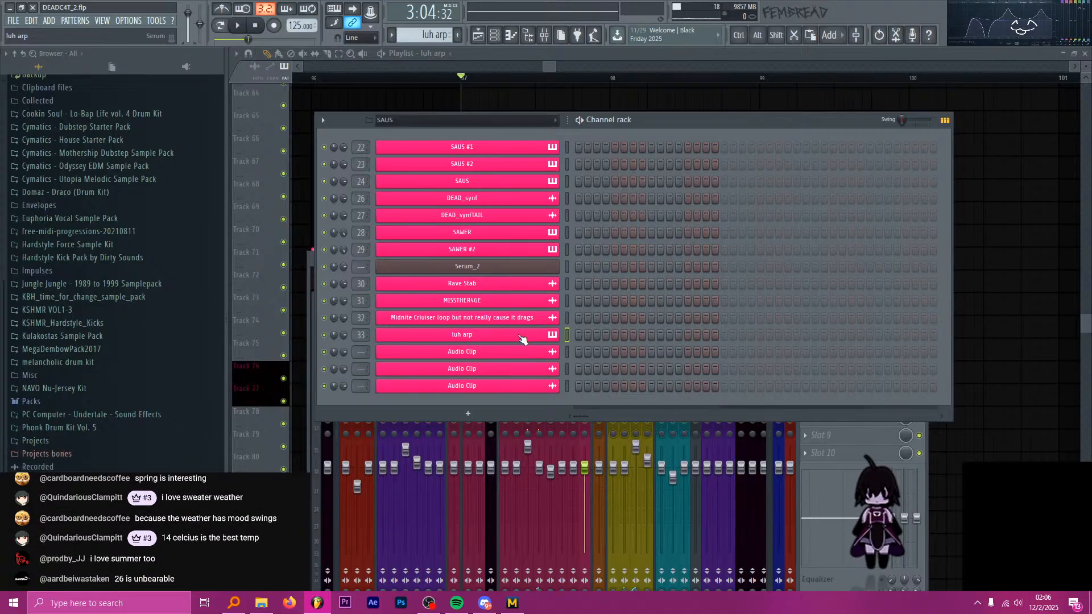
{"action": "left_click", "coordinate": [520, 338]}
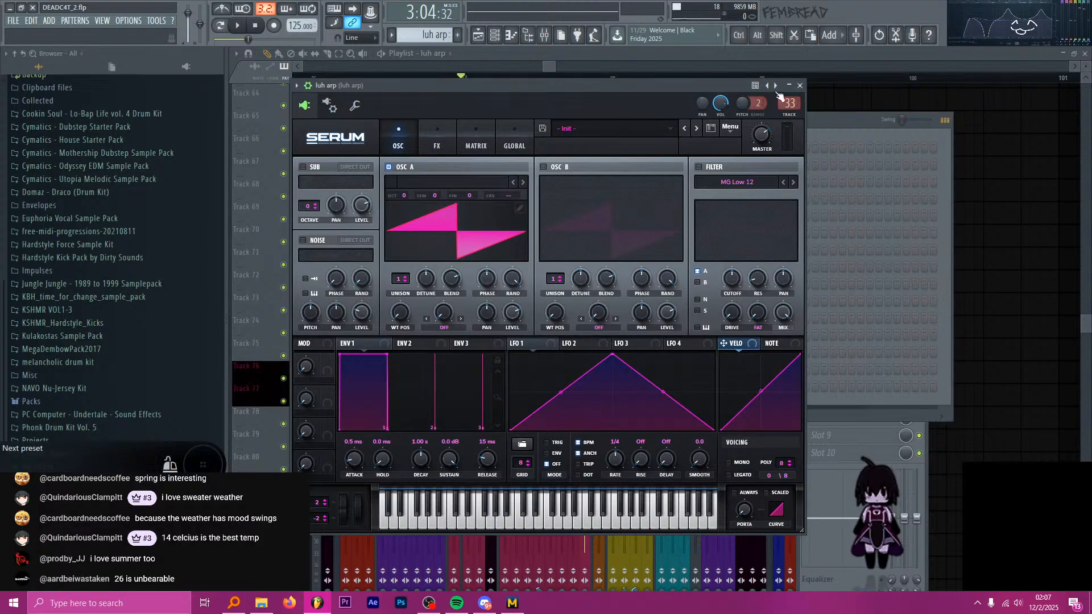
{"action": "left_click", "coordinate": [799, 85]}
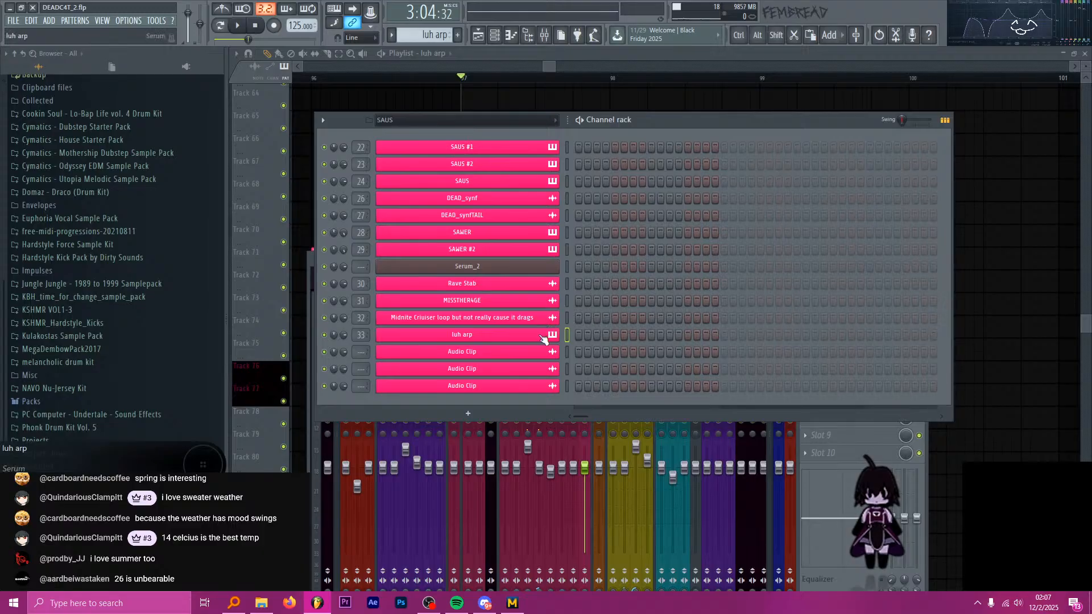
In luh arp's Serum, shape LFO 1 as a falling ramp, enable the filter, and assign LFO 1 to OSC A level and filter cutoff.
{"action": "left_click", "coordinate": [541, 336]}
{"action": "left_click_drag", "start_coordinate": [514, 342], "coordinate": [719, 293]}
{"action": "left_click", "coordinate": [699, 166]}
{"action": "left_click", "coordinate": [724, 272], "text": "alt+shift"}
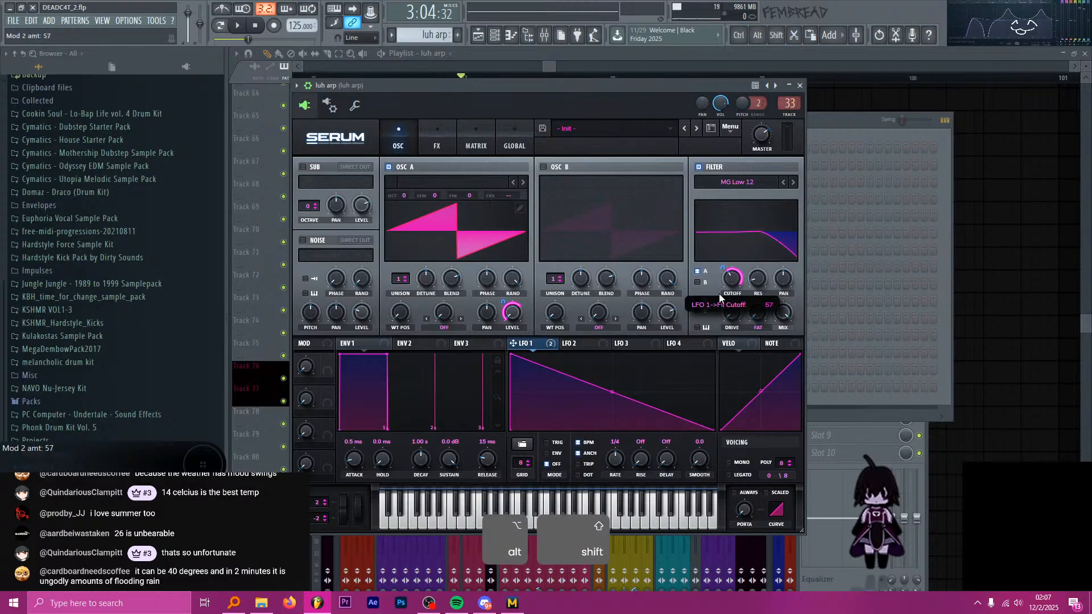
Set LFO 1 to ENV mode with a 1/16 rate and close Serum.
{"action": "left_click", "coordinate": [548, 453]}
{"action": "mouse_move", "coordinate": [615, 462]}
{"action": "left_mouse_down"}
{"action": "mouse_move", "coordinate": [619, 447]}
{"action": "mouse_move", "coordinate": [614, 469]}
{"action": "left_mouse_up"}
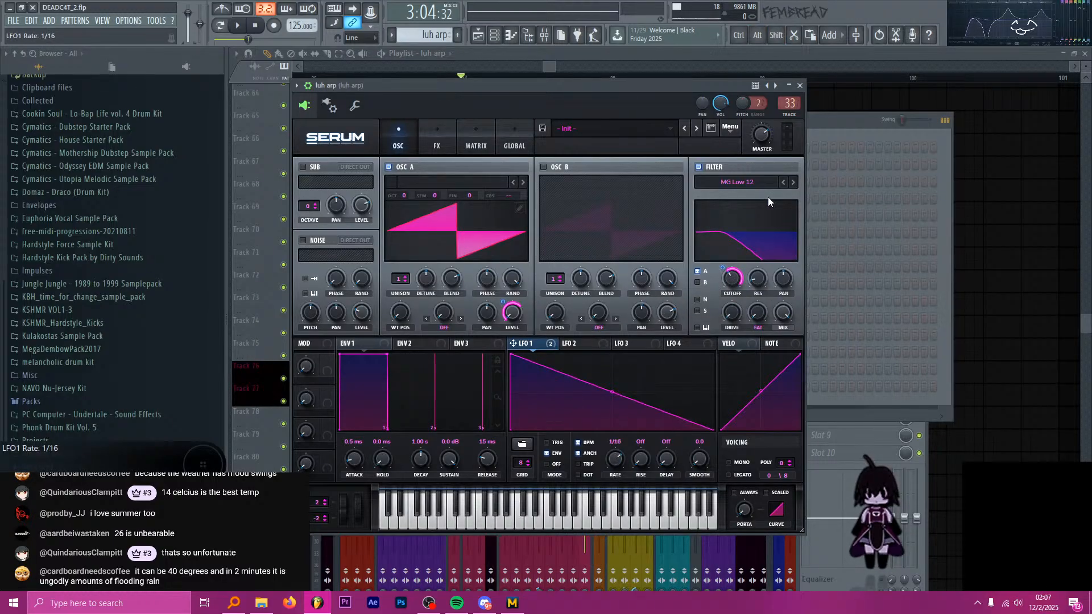
{"action": "left_click_drag", "start_coordinate": [795, 86], "coordinate": [799, 77]}
{"action": "left_click", "coordinate": [803, 77]}
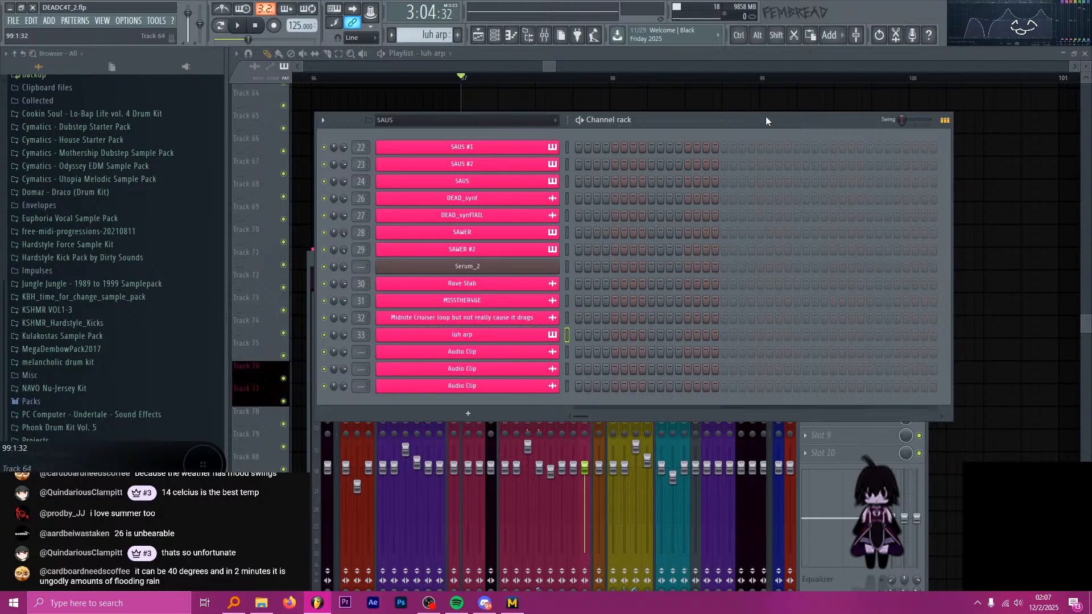
Open the luh arp piano roll and place a single short D3 note at the start of bar 1.
{"action": "right_click", "coordinate": [533, 334]}
{"action": "left_click", "coordinate": [575, 336]}
{"action": "left_click", "coordinate": [263, 319]}
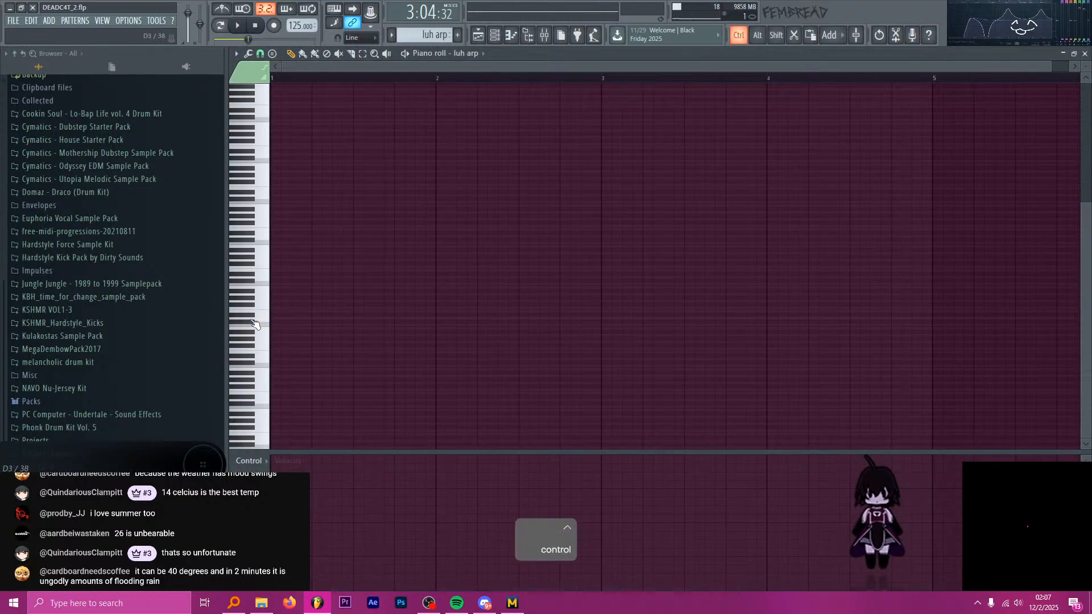
{"action": "scroll", "coordinate": [255, 324], "scroll_direction": "up", "scroll_amount": 4}
{"action": "left_click", "coordinate": [296, 320]}
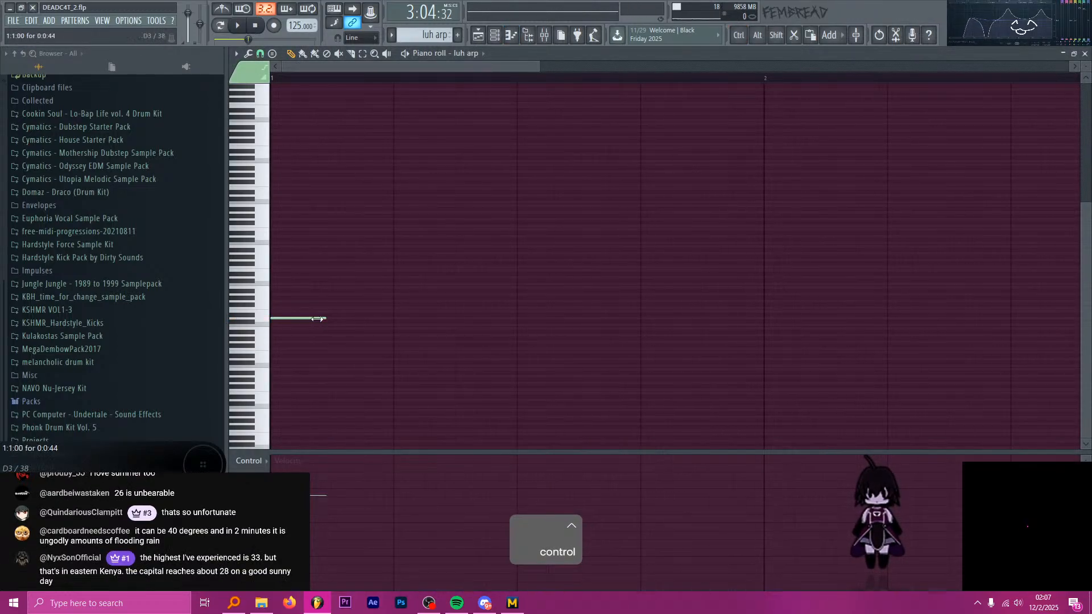
{"action": "left_click_drag", "start_coordinate": [316, 319], "coordinate": [286, 319]}
{"action": "left_click", "coordinate": [309, 239]}
{"action": "right_click", "coordinate": [315, 239]}
{"action": "left_click_drag", "start_coordinate": [305, 278], "coordinate": [307, 259]}
{"action": "right_click", "coordinate": [308, 261]}
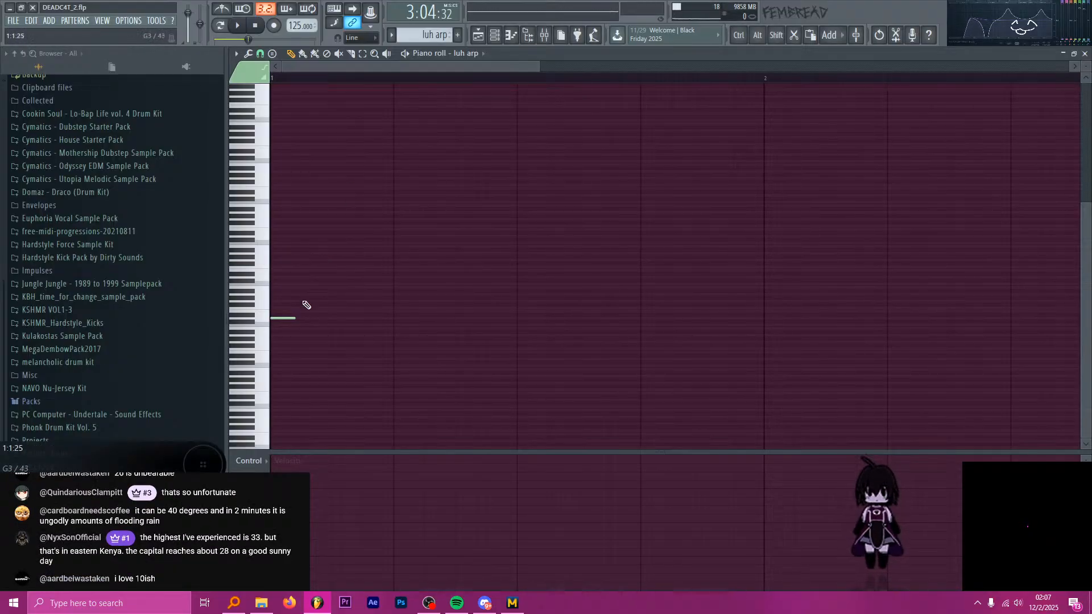
Find the SAWER #2 pattern in the playlist, play it, and inspect its SAWER track in the mixer.
{"action": "left_click", "coordinate": [485, 37]}
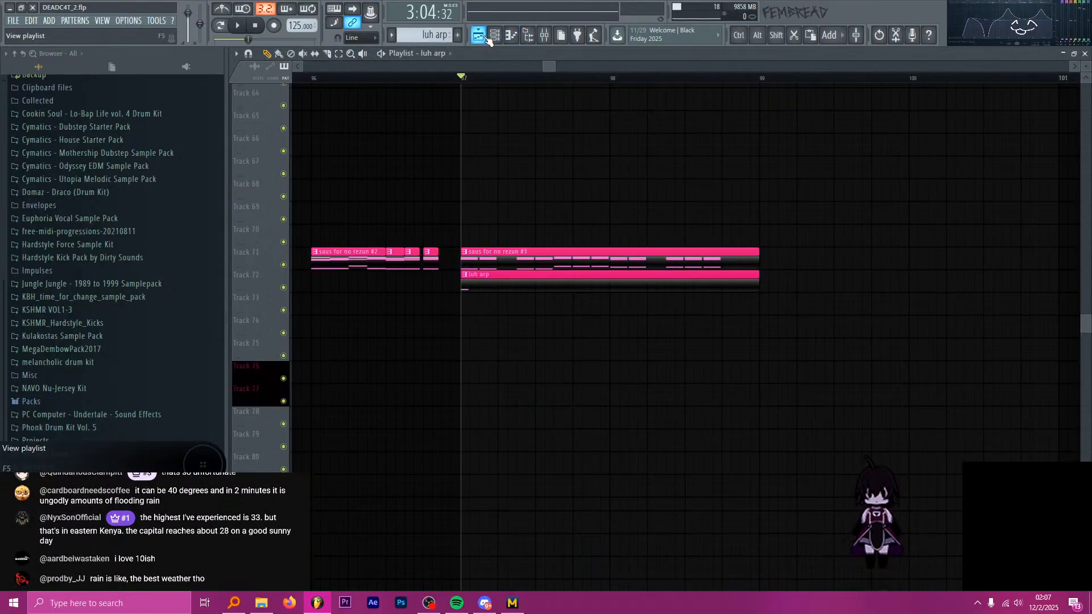
{"action": "scroll", "coordinate": [626, 163], "scroll_direction": "down", "scroll_amount": 8, "text": "ctrl"}
{"action": "scroll", "coordinate": [534, 179], "scroll_direction": "up", "scroll_amount": 5}
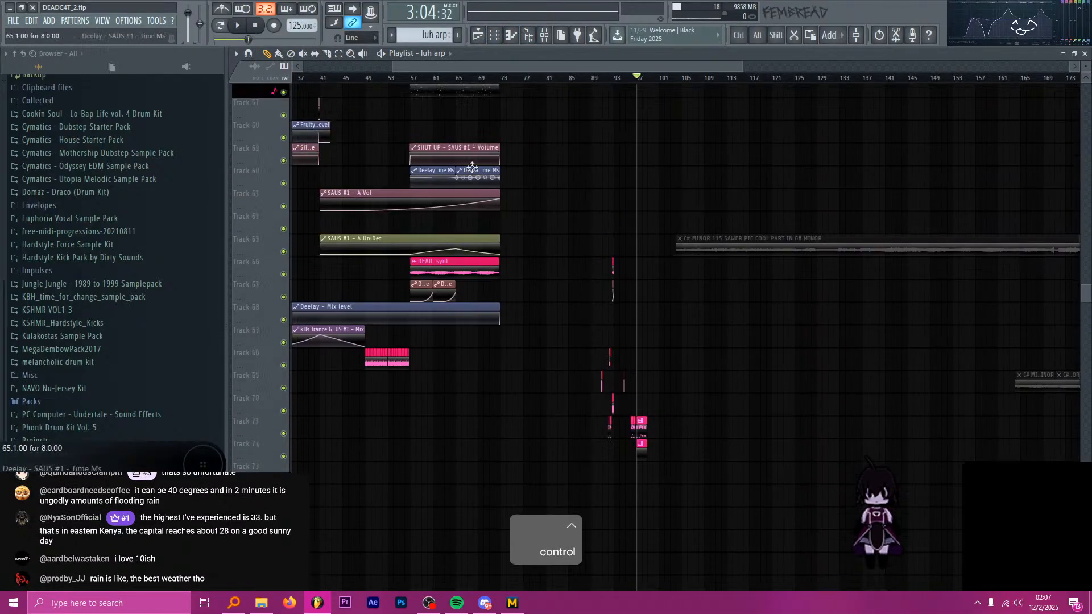
{"action": "scroll", "coordinate": [381, 187], "scroll_direction": "up", "scroll_amount": 3}
{"action": "scroll", "coordinate": [347, 97], "scroll_direction": "up", "scroll_amount": 6, "text": "ctrl"}
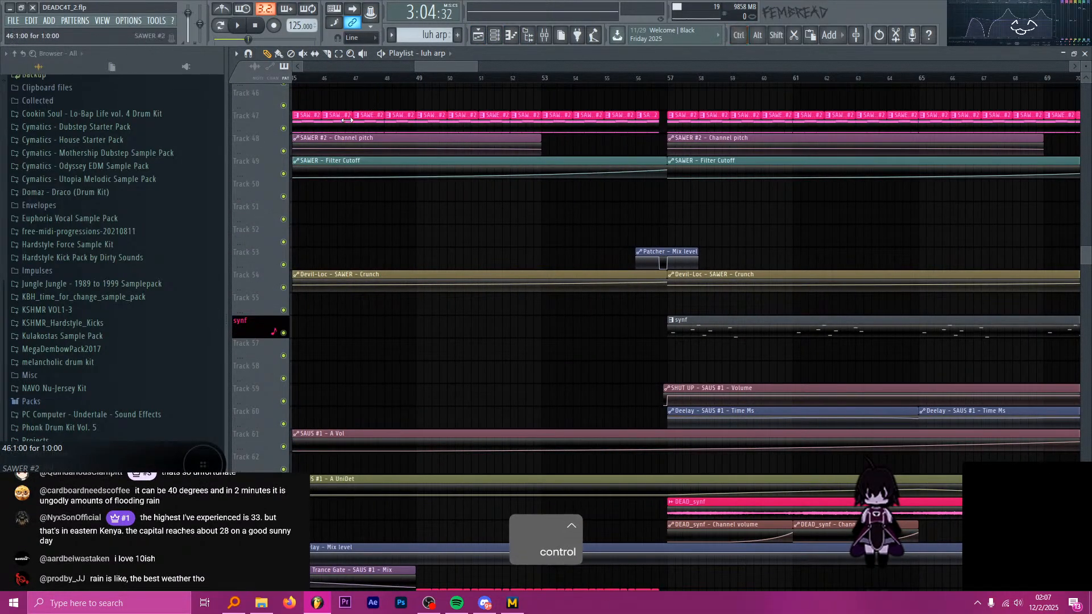
{"action": "key", "text": "space"}
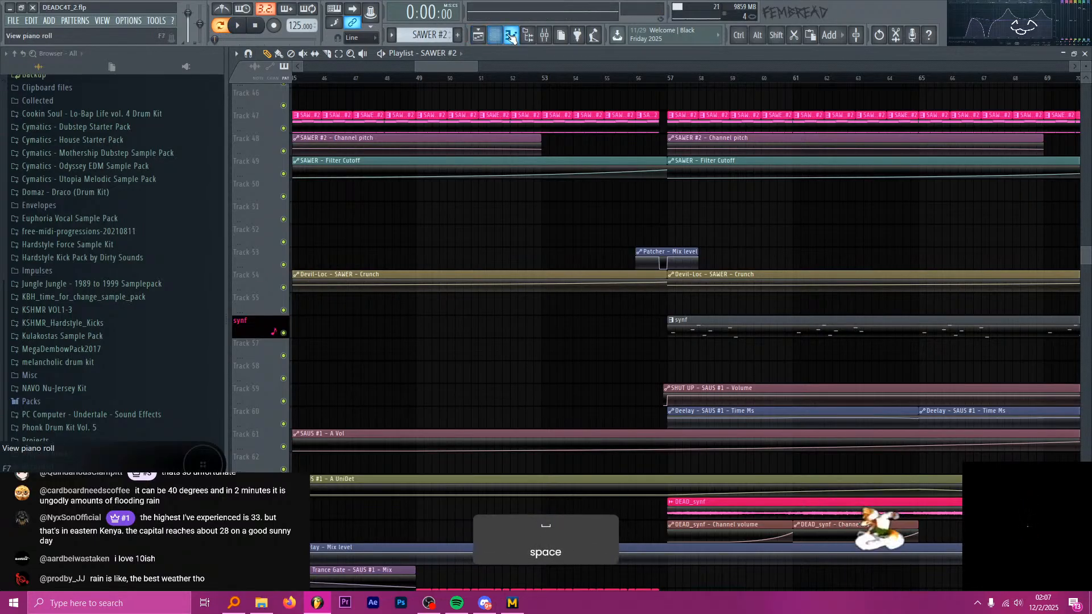
{"action": "left_click", "coordinate": [547, 36]}
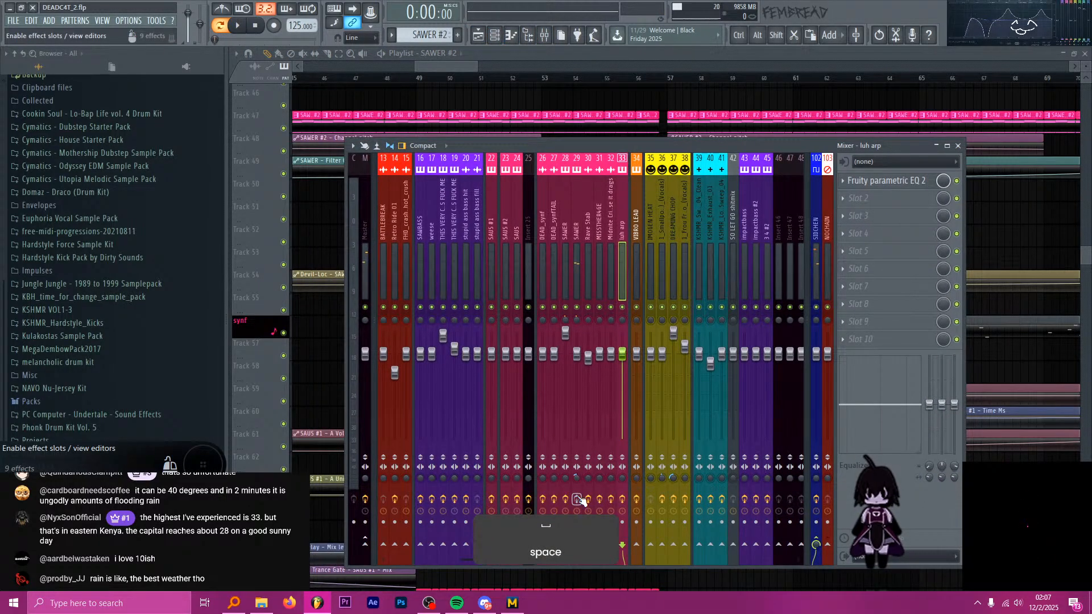
{"action": "left_click", "coordinate": [544, 35]}
Return to the luh arp clip at bar 97, select its pattern and reopen its piano roll.
{"action": "scroll", "coordinate": [412, 241], "scroll_direction": "down", "scroll_amount": 7}
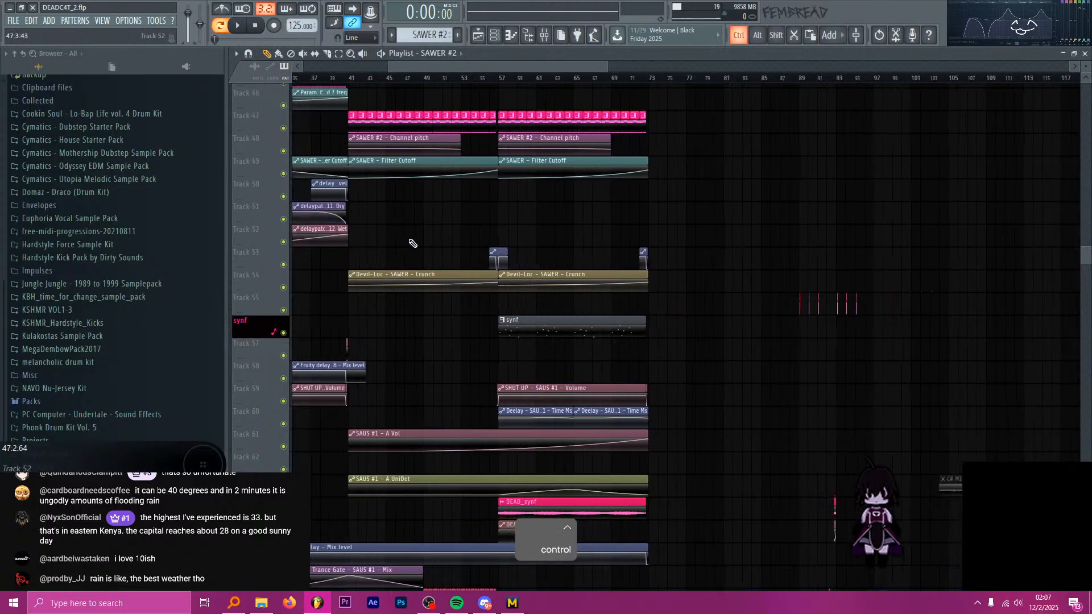
{"action": "scroll", "coordinate": [559, 284], "scroll_direction": "down", "scroll_amount": 4}
{"action": "scroll", "coordinate": [558, 279], "scroll_direction": "down", "scroll_amount": 3}
{"action": "scroll", "coordinate": [560, 269], "scroll_direction": "up", "scroll_amount": 5}
{"action": "scroll", "coordinate": [531, 270], "scroll_direction": "down", "scroll_amount": 3}
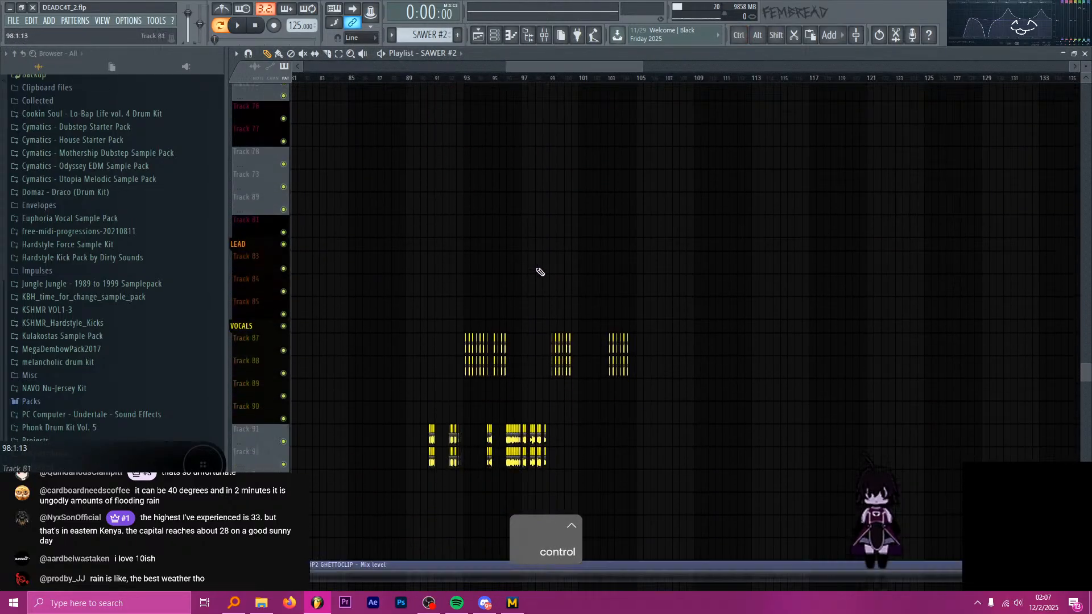
{"action": "scroll", "coordinate": [542, 262], "scroll_direction": "up", "scroll_amount": 1}
{"action": "scroll", "coordinate": [544, 259], "scroll_direction": "up", "scroll_amount": 7}
{"action": "left_click", "coordinate": [530, 208]}
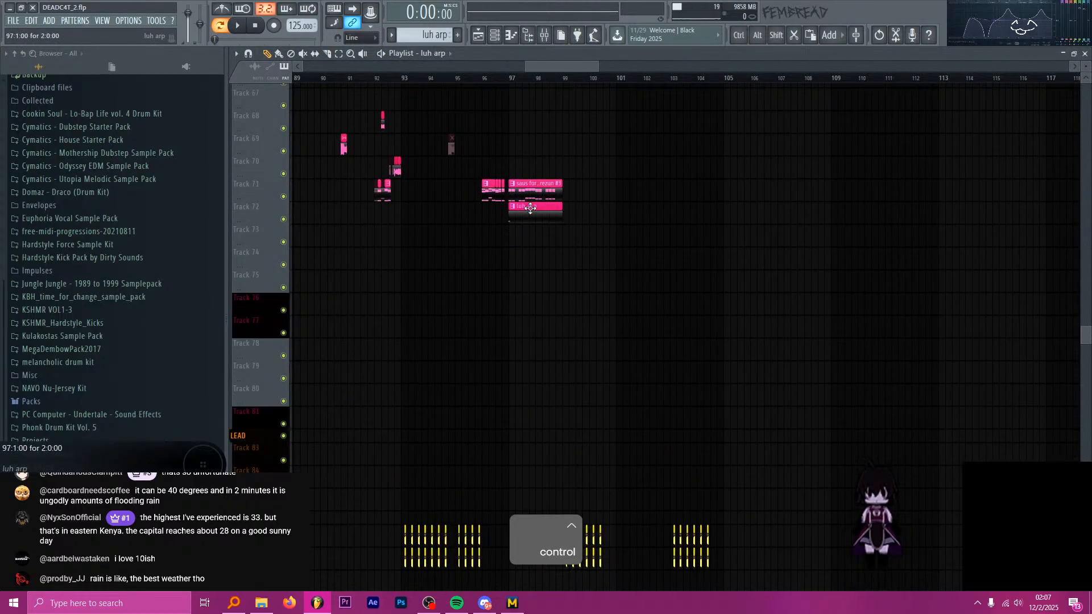
{"action": "left_click", "coordinate": [494, 36]}
{"action": "right_click", "coordinate": [563, 331]}
{"action": "left_click", "coordinate": [575, 334]}
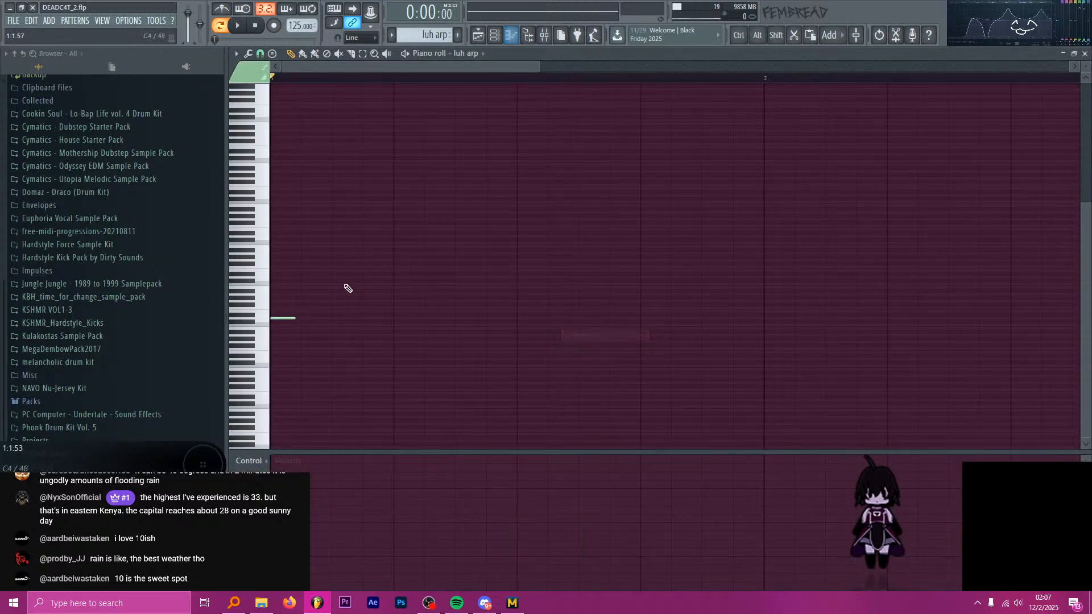
Draw five higher notes following the D3 note, duplicate the six-note figure with its upper notes raised except the fifth, and audition it.
{"action": "left_click_drag", "start_coordinate": [300, 277], "coordinate": [307, 269]}
{"action": "left_click", "coordinate": [329, 264]}
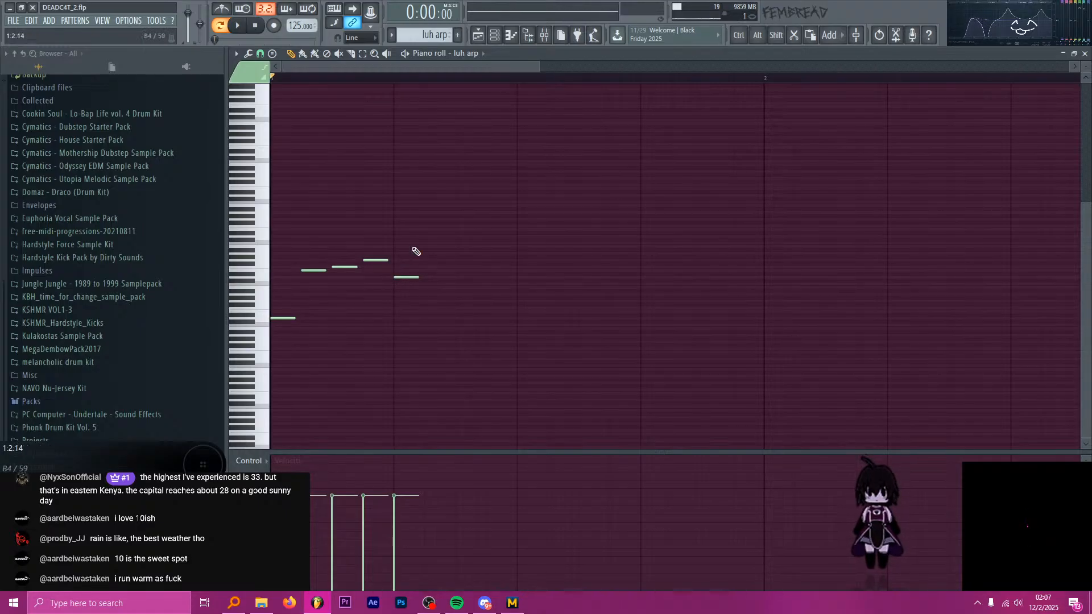
{"action": "left_click_drag", "start_coordinate": [278, 257], "coordinate": [446, 256]}
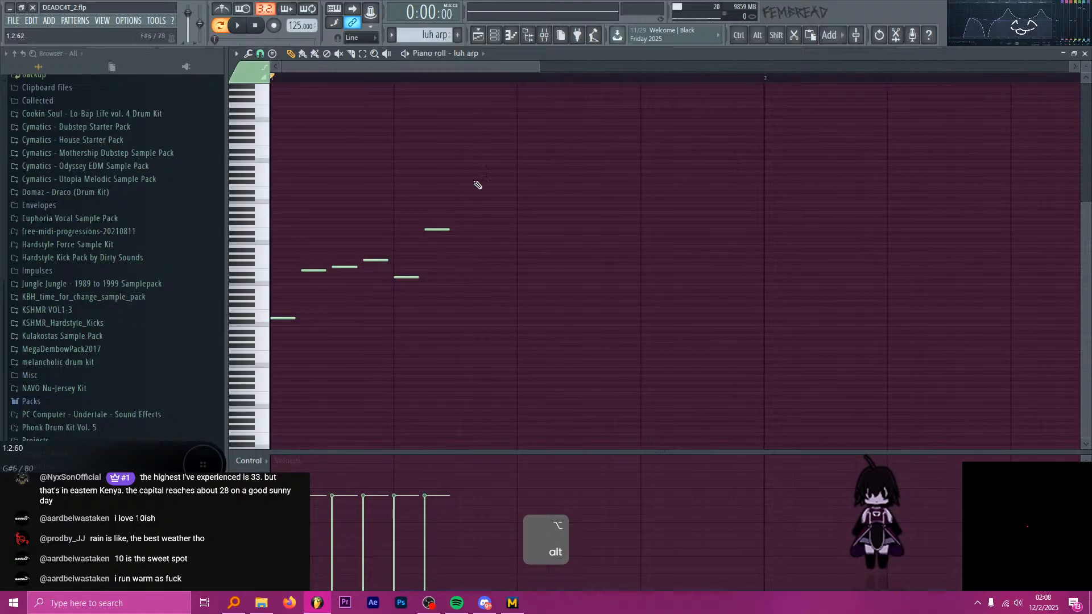
{"action": "key", "text": "ctrl+b"}
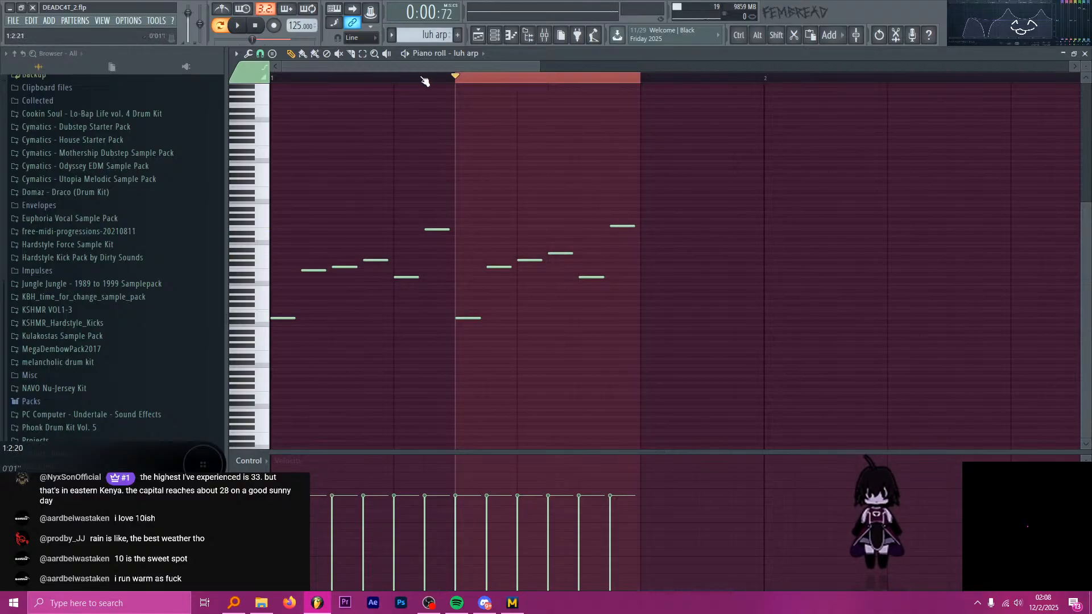
{"action": "key", "text": "ctrl+d"}
{"action": "key", "text": "space"}
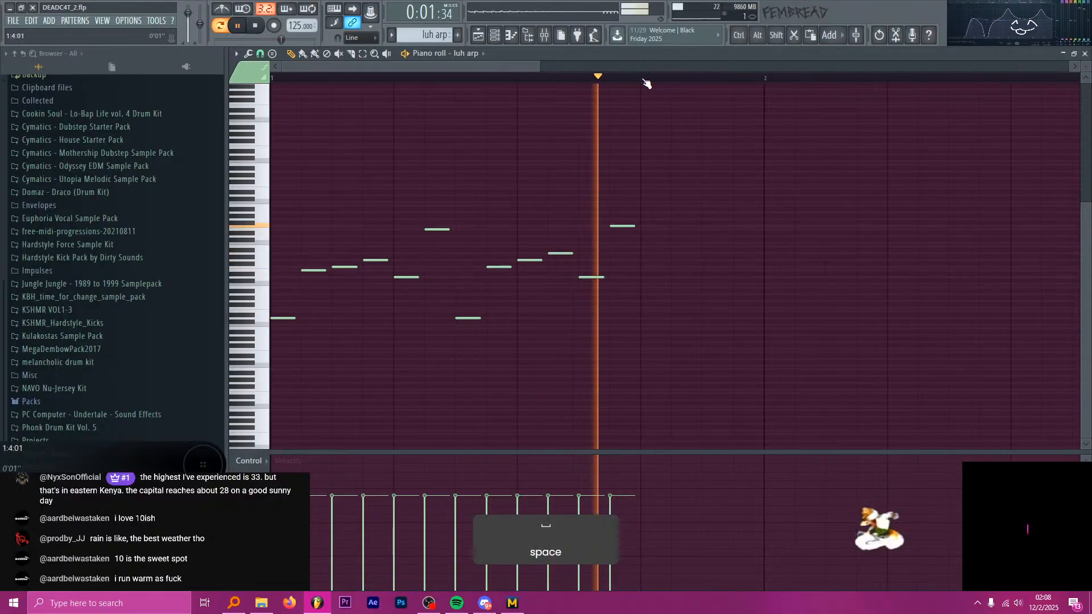
{"action": "key", "text": "space"}
Duplicate the twelve-note phrase directly after itself and delete the copied notes that extend past bar 1.
{"action": "left_click_drag", "start_coordinate": [649, 80], "coordinate": [272, 78]}
{"action": "key", "text": "ctrl+b"}
{"action": "scroll", "coordinate": [935, 380], "scroll_direction": "down", "scroll_amount": 2}
{"action": "left_click_drag", "start_coordinate": [936, 380], "coordinate": [658, 175]}
{"action": "key", "text": "Delete"}
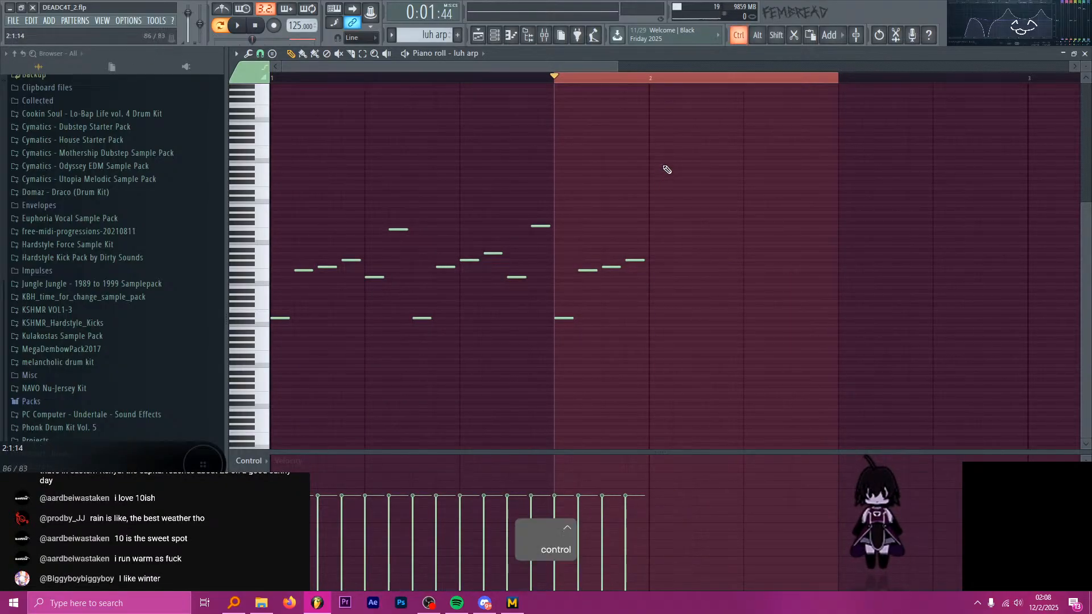
Transpose all the arp notes up one octave, duplicate bar 1 into bar 2, and play the pattern back.
{"action": "key", "text": "ctrl+Up"}
{"action": "left_click_drag", "start_coordinate": [647, 79], "coordinate": [161, 68]}
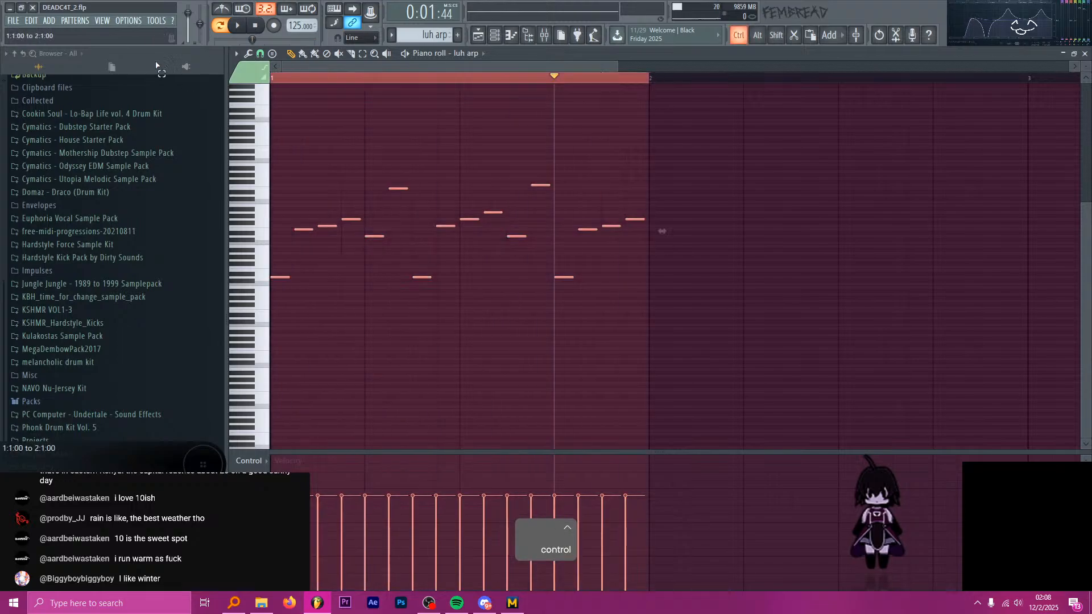
{"action": "key", "text": "ctrl+b"}
{"action": "scroll", "coordinate": [529, 126], "scroll_direction": "down", "scroll_amount": 2}
{"action": "left_click", "coordinate": [516, 77], "text": "ctrl"}
{"action": "key", "text": "space"}
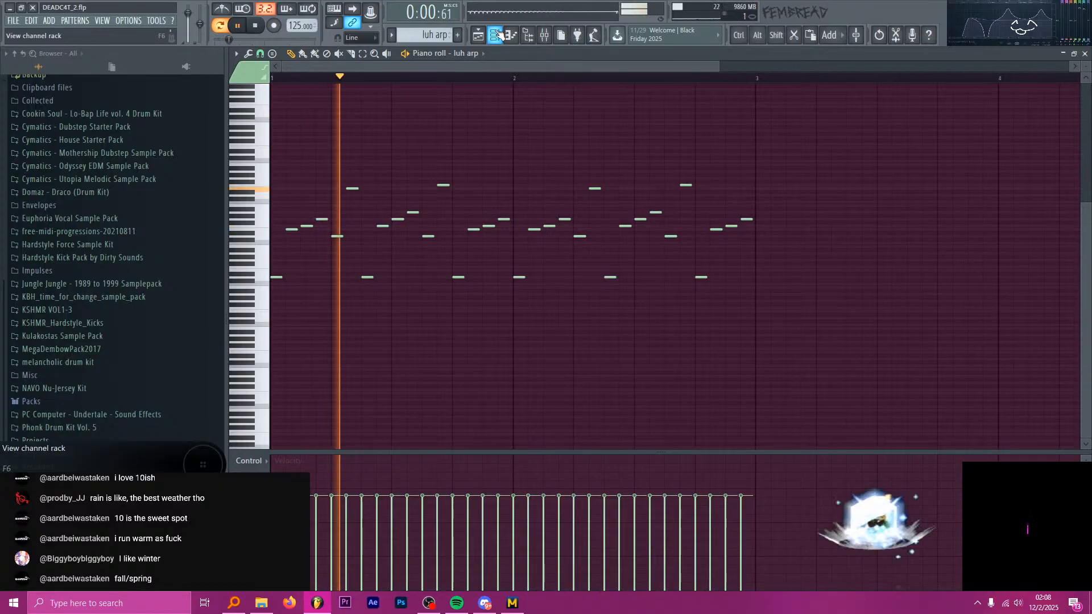
{"action": "key", "text": "space"}
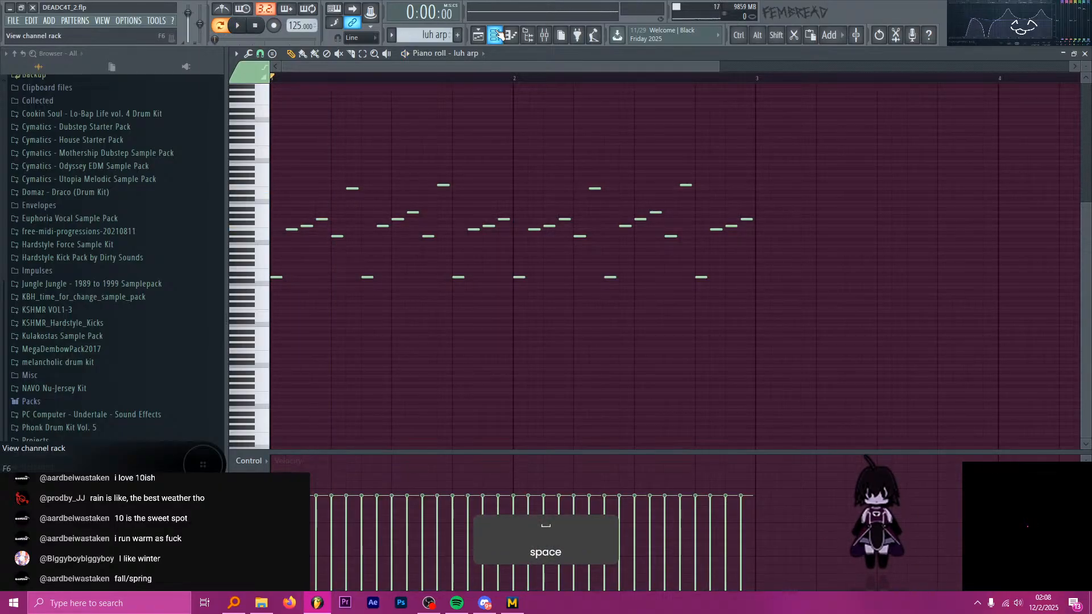
Reshape LFO 1 in luh arp's Serum into a shorter curved decay with a brief initial rise while auditioning the arp.
{"action": "left_click", "coordinate": [498, 35]}
{"action": "left_click", "coordinate": [495, 336]}
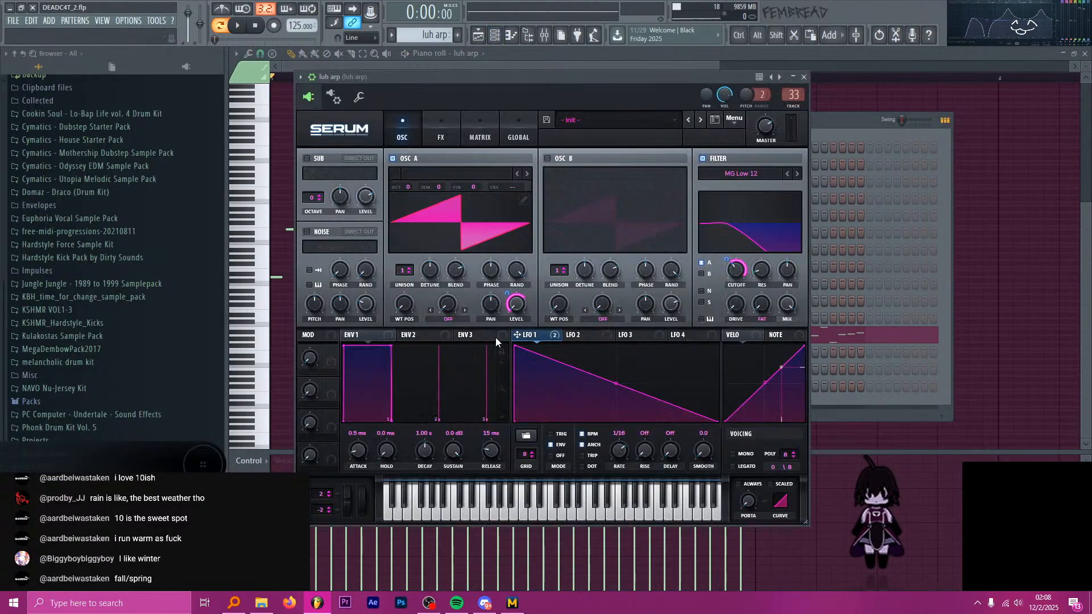
{"action": "left_click_drag", "start_coordinate": [617, 386], "coordinate": [704, 415]}
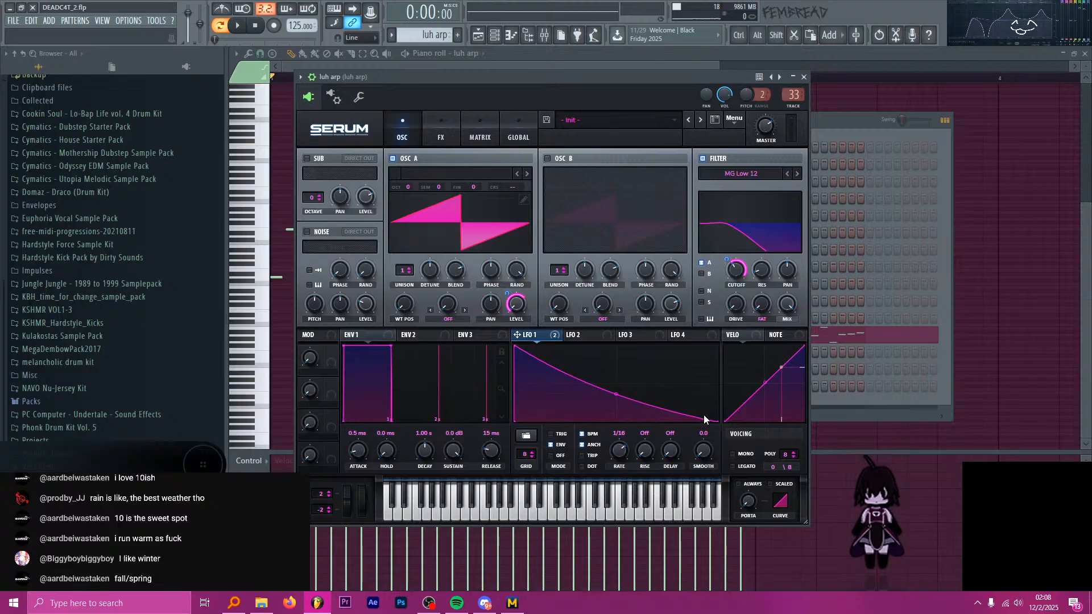
{"action": "key", "text": "space"}
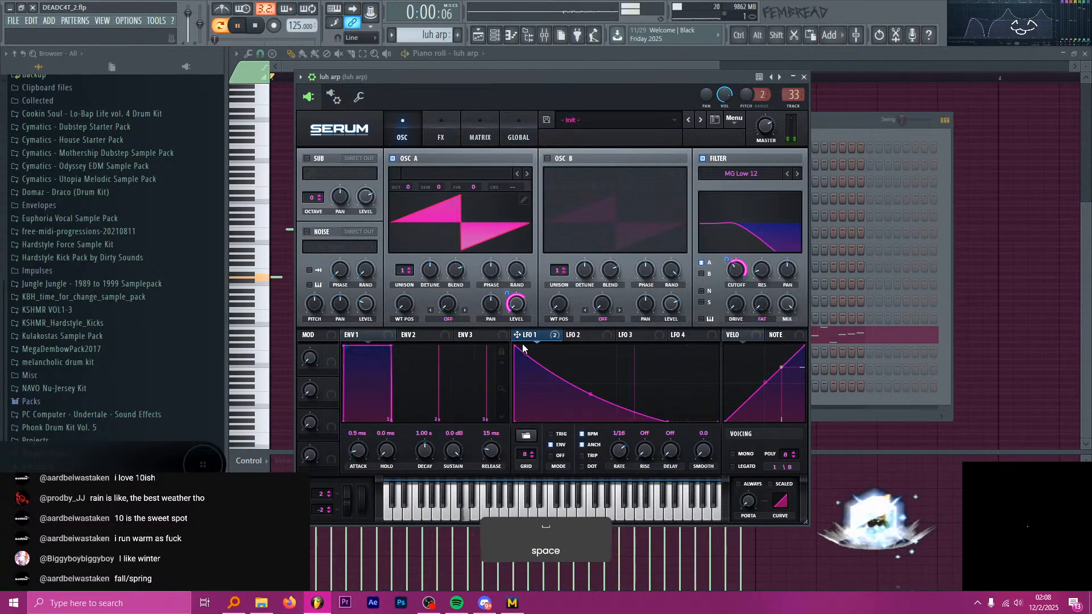
Load the Analog Basic Shapes wavetable into luh arp's oscillator A, set its wavetable position to 4, and save the project.
{"action": "left_click", "coordinate": [454, 173]}
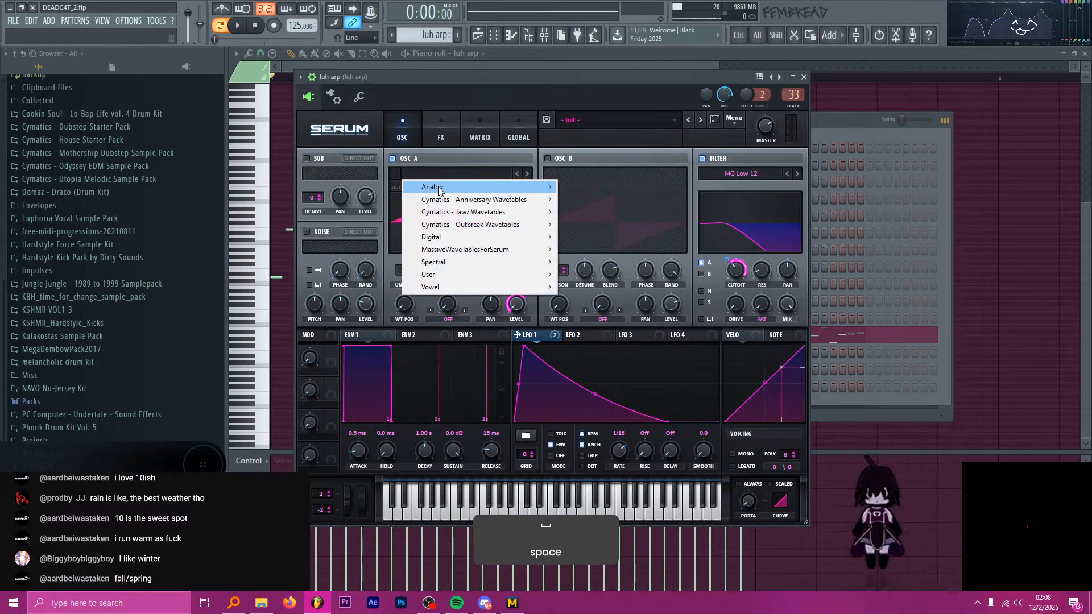
{"action": "mouse_move", "coordinate": [444, 188]}
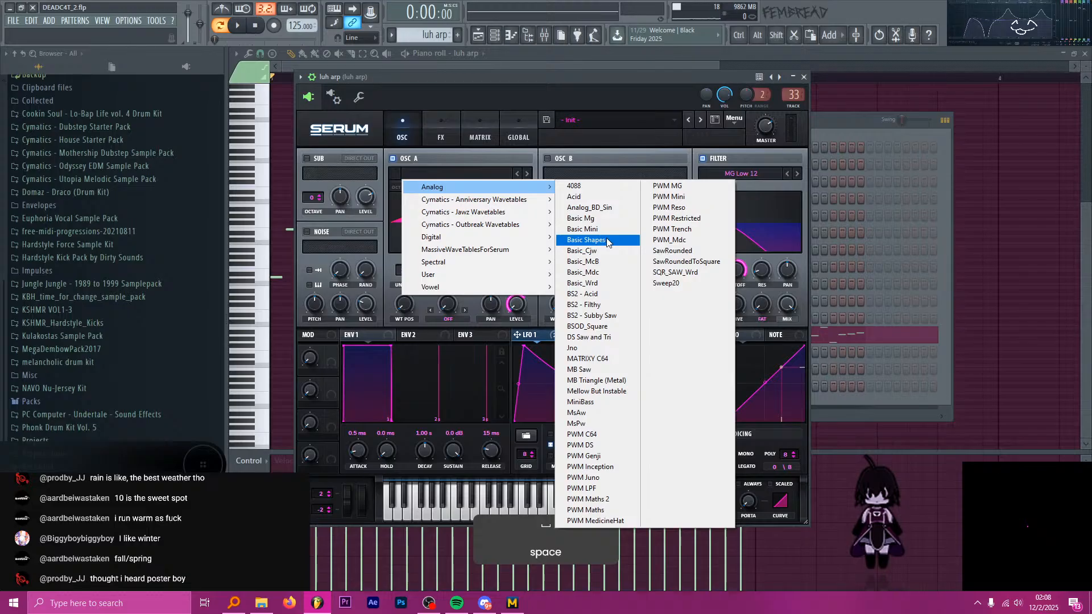
{"action": "left_click", "coordinate": [608, 241]}
{"action": "left_click_drag", "start_coordinate": [411, 280], "coordinate": [419, 249]}
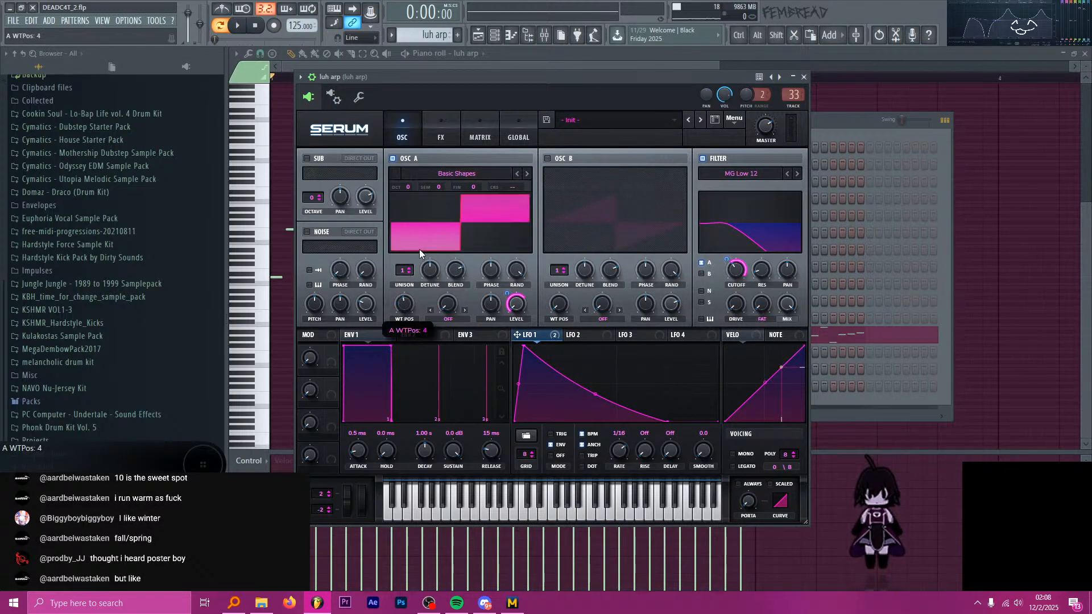
{"action": "left_click_drag", "start_coordinate": [459, 75], "coordinate": [438, 70]}
{"action": "key", "text": "ctrl+s"}
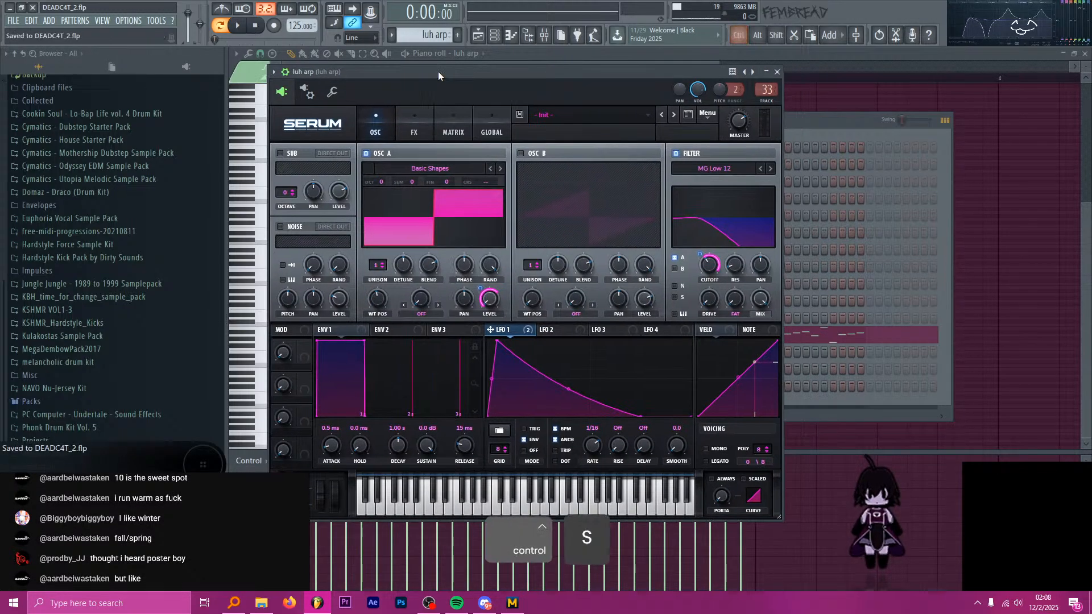
Play the arrangement from bar 97 and raise the luh arp mixer track's volume to 3.7 dB.
{"action": "left_click", "coordinate": [478, 34]}
{"action": "left_click", "coordinate": [514, 78]}
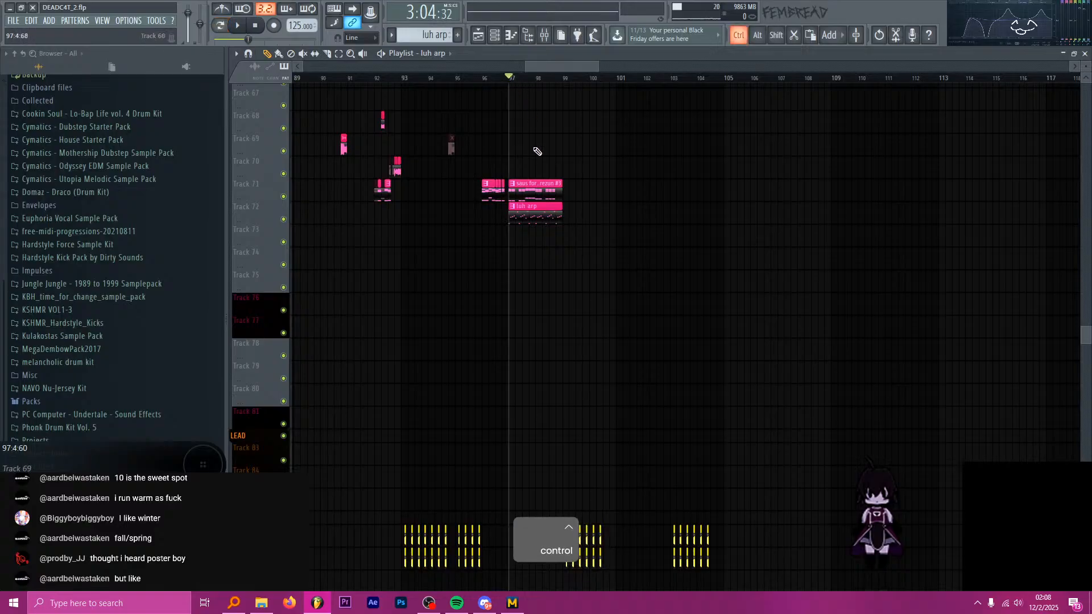
{"action": "scroll", "coordinate": [524, 155], "scroll_direction": "up", "scroll_amount": 3, "text": "ctrl"}
{"action": "key", "text": "space"}
{"action": "left_click", "coordinate": [544, 35]}
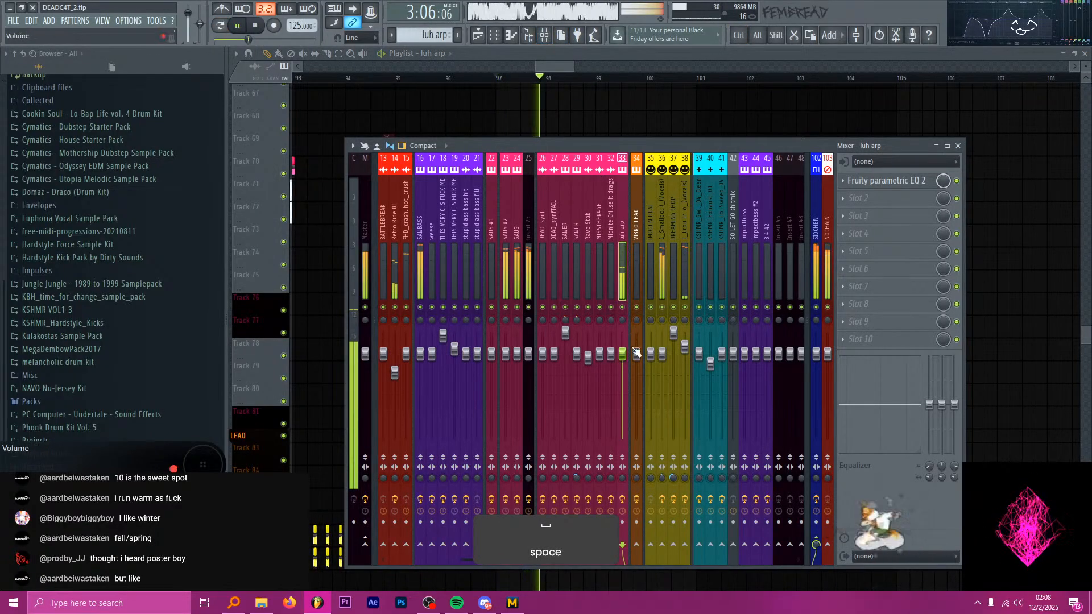
{"action": "key", "text": "space"}
{"action": "left_click_drag", "start_coordinate": [622, 353], "coordinate": [622, 341]}
{"action": "key", "text": "space"}
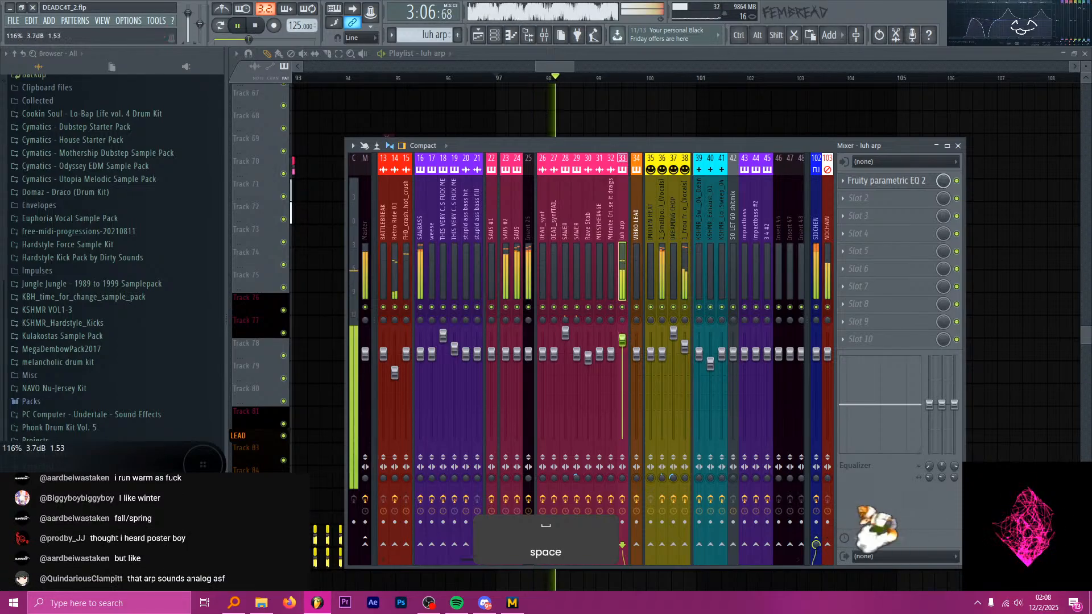
{"action": "key", "text": "space"}
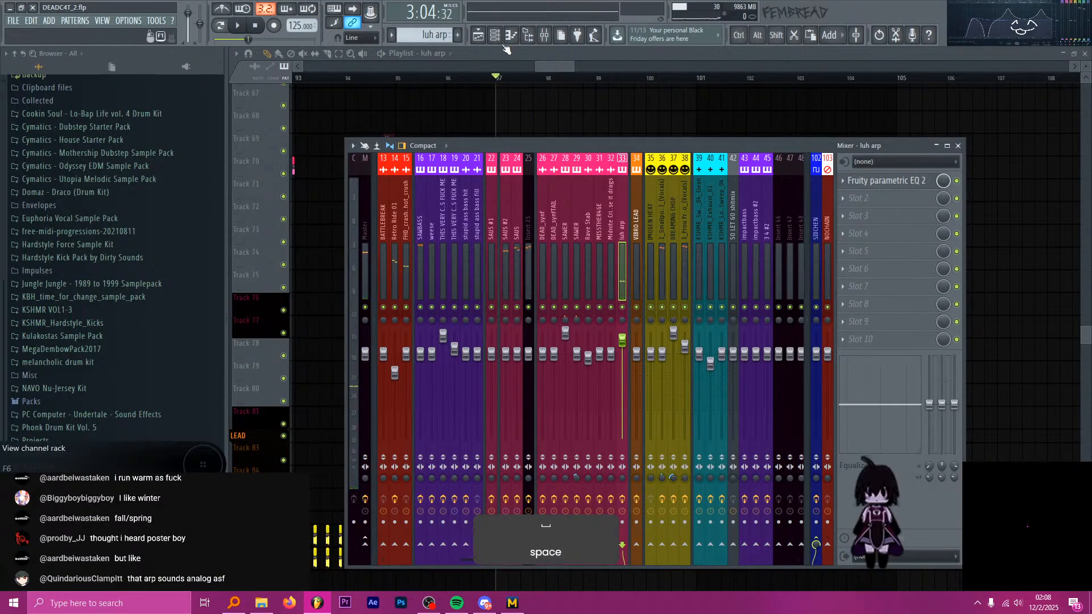
Reopen the luh arp channel's Serum and save the project.
{"action": "left_click", "coordinate": [504, 48]}
{"action": "left_click", "coordinate": [537, 335]}
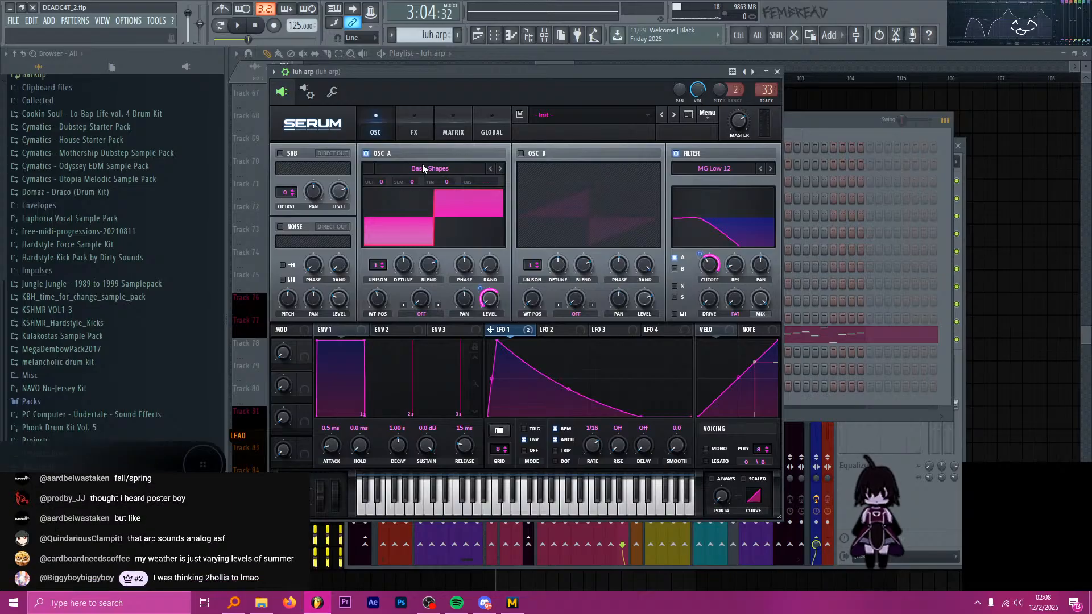
{"action": "mouse_move", "coordinate": [448, 75]}
{"action": "left_mouse_down"}
{"action": "mouse_move", "coordinate": [476, 72]}
{"action": "mouse_move", "coordinate": [429, 67]}
{"action": "mouse_move", "coordinate": [454, 69]}
{"action": "left_mouse_up"}
{"action": "left_click", "coordinate": [439, 116]}
{"action": "left_click", "coordinate": [404, 107]}
{"action": "key", "text": "ctrl+s"}
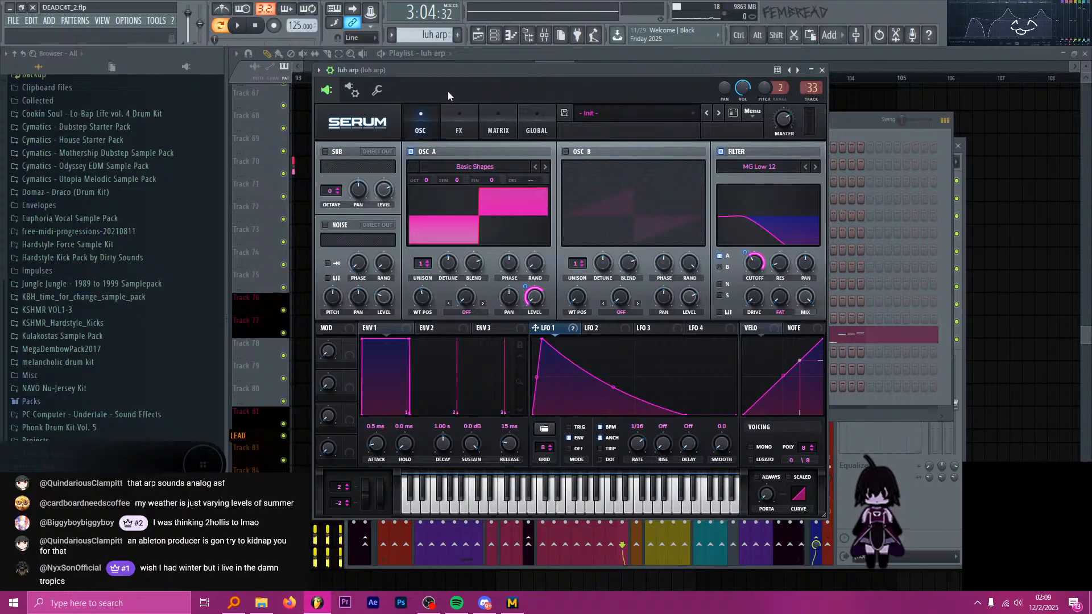
Audition the arp, check the filter type choices, and set oscillator A's wavetable position to 5.
{"action": "key", "text": "space"}
{"action": "left_click_drag", "start_coordinate": [443, 72], "coordinate": [435, 77]}
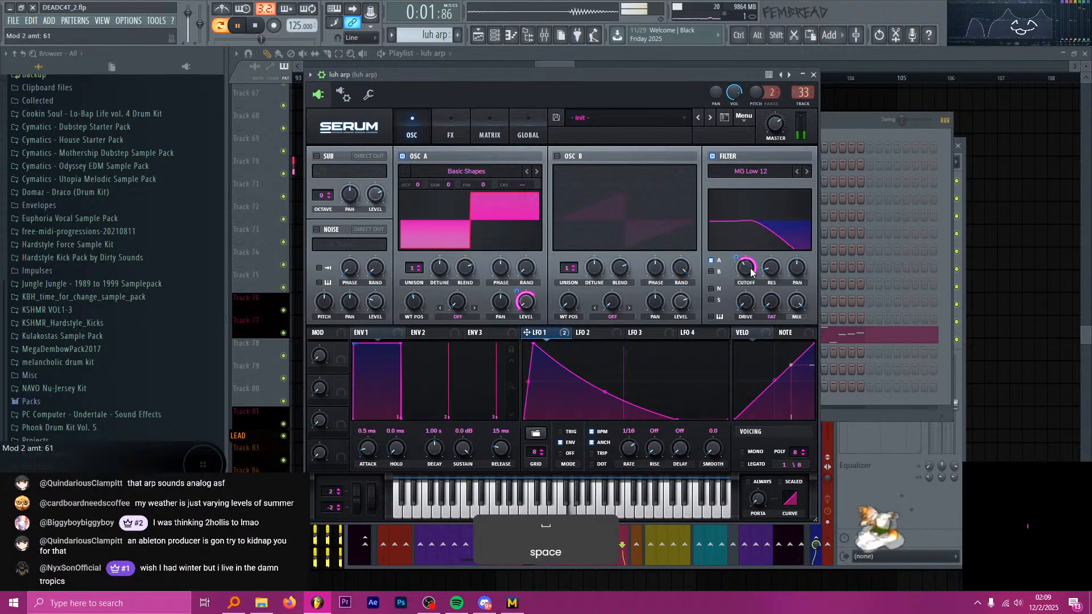
{"action": "left_click", "coordinate": [751, 171]}
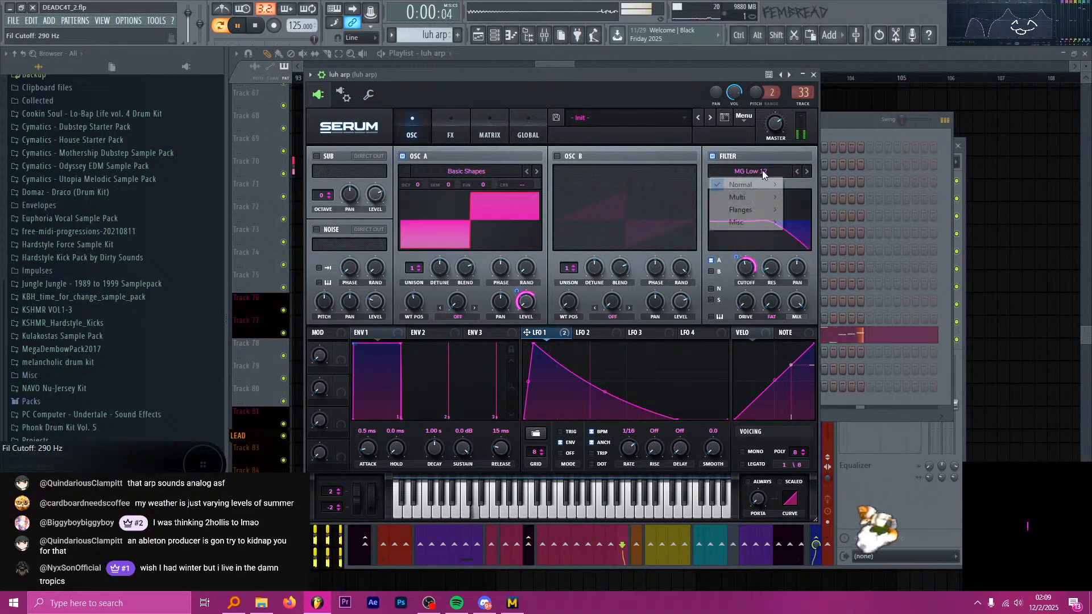
{"action": "mouse_move", "coordinate": [757, 215]}
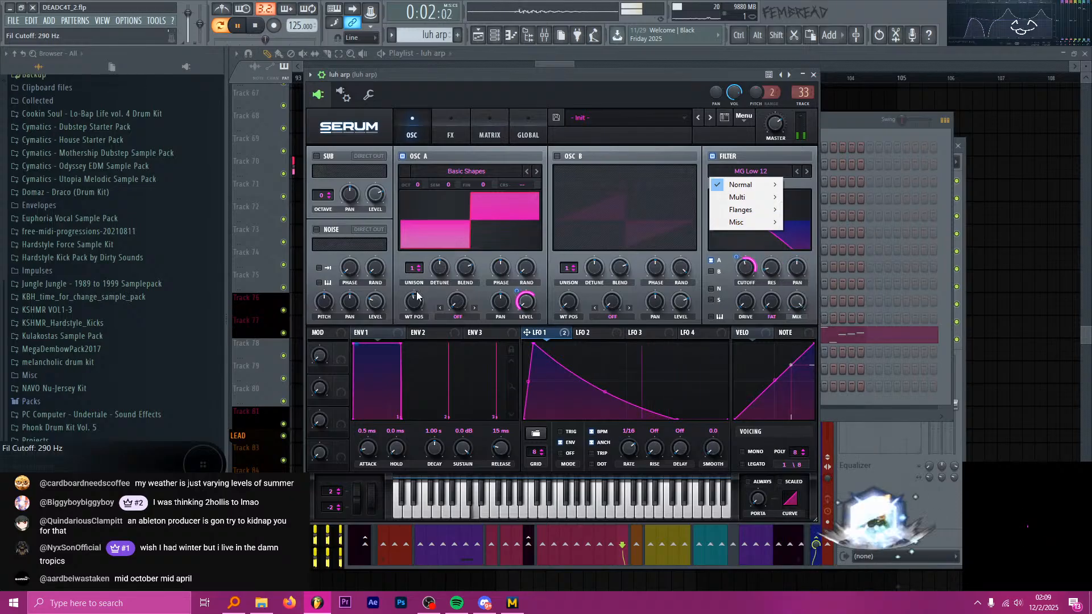
{"action": "left_click_drag", "start_coordinate": [417, 296], "coordinate": [426, 280]}
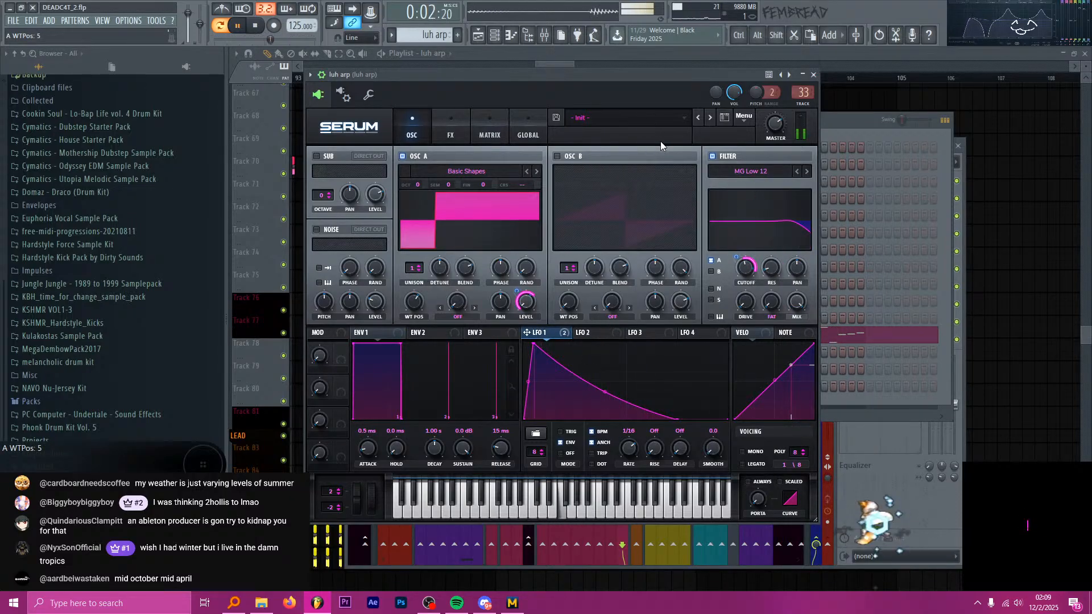
Play the drop from bar 97 while checking the mixer levels, and open luh arp's Fruity parametric EQ 2.
{"action": "left_click", "coordinate": [546, 37]}
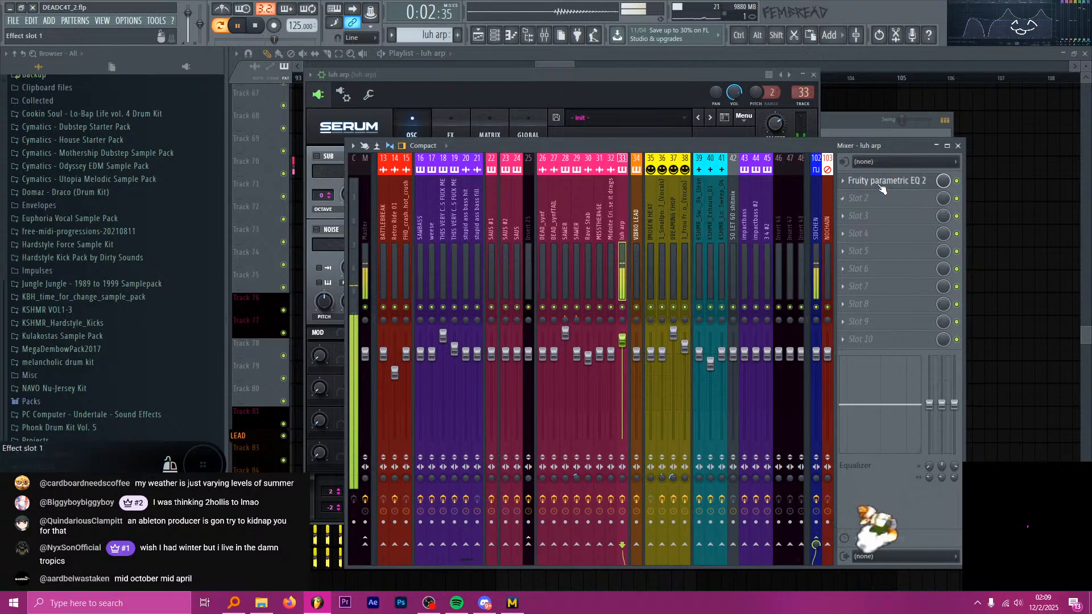
{"action": "key", "text": "space"}
{"action": "left_click", "coordinate": [561, 56]}
{"action": "key", "text": "space"}
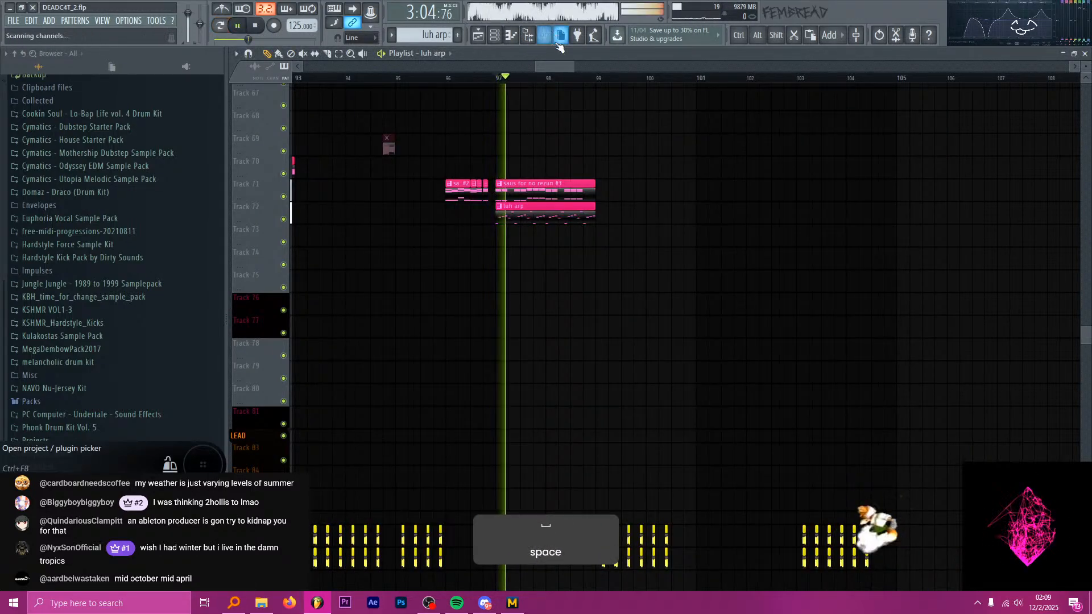
{"action": "left_click", "coordinate": [559, 38]}
{"action": "key", "text": "Escape"}
{"action": "left_click", "coordinate": [546, 37]}
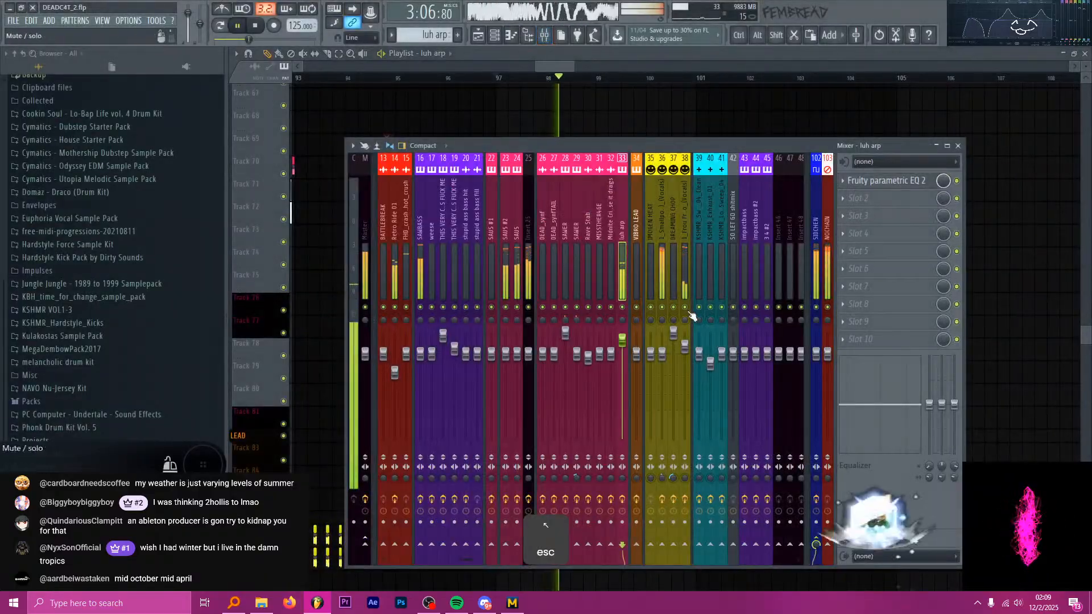
{"action": "key", "text": "space"}
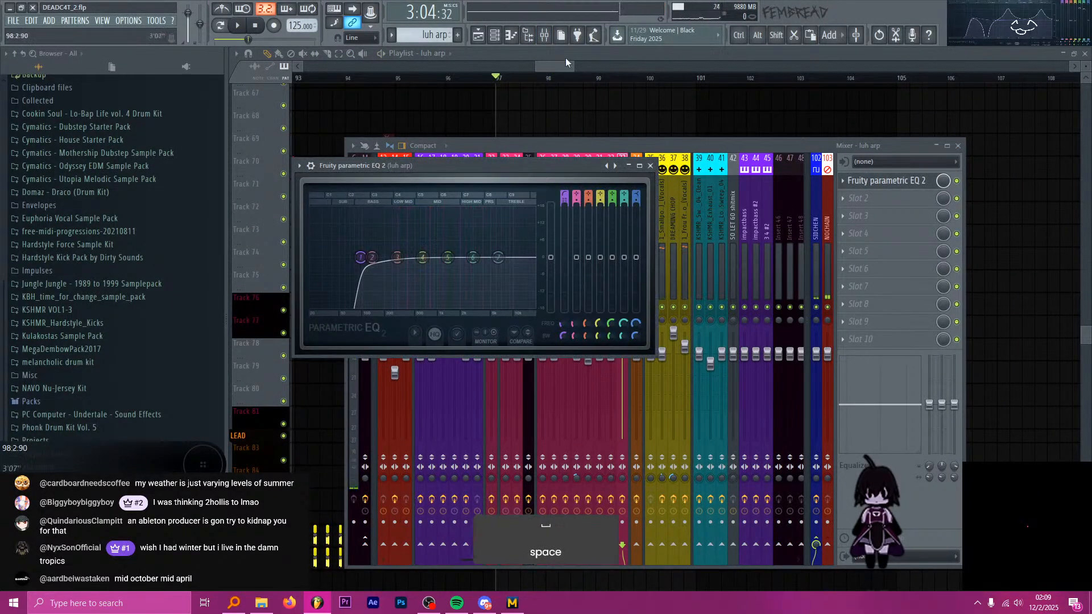
Slice the luh arp clip at beat 4 of bar 98 and remove its last beat during playback.
{"action": "left_click", "coordinate": [565, 57]}
{"action": "key", "text": "space"}
{"action": "scroll", "coordinate": [588, 154], "scroll_direction": "up", "scroll_amount": 5}
{"action": "key", "text": "c"}
{"action": "left_click_drag", "start_coordinate": [597, 223], "coordinate": [597, 203]}
{"action": "scroll", "coordinate": [606, 159], "scroll_direction": "down", "scroll_amount": 3}
Raise the main level of luh arp's Fruity parametric EQ 2 to 1.9 dB and return to the playlist with playback stopped.
{"action": "left_click", "coordinate": [545, 40]}
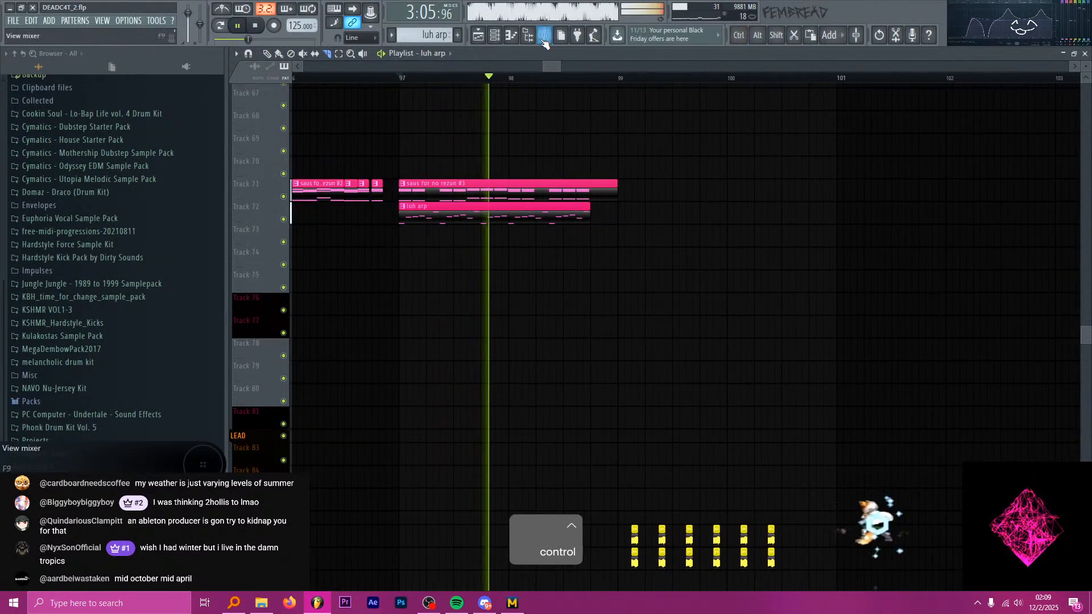
{"action": "left_click", "coordinate": [874, 188]}
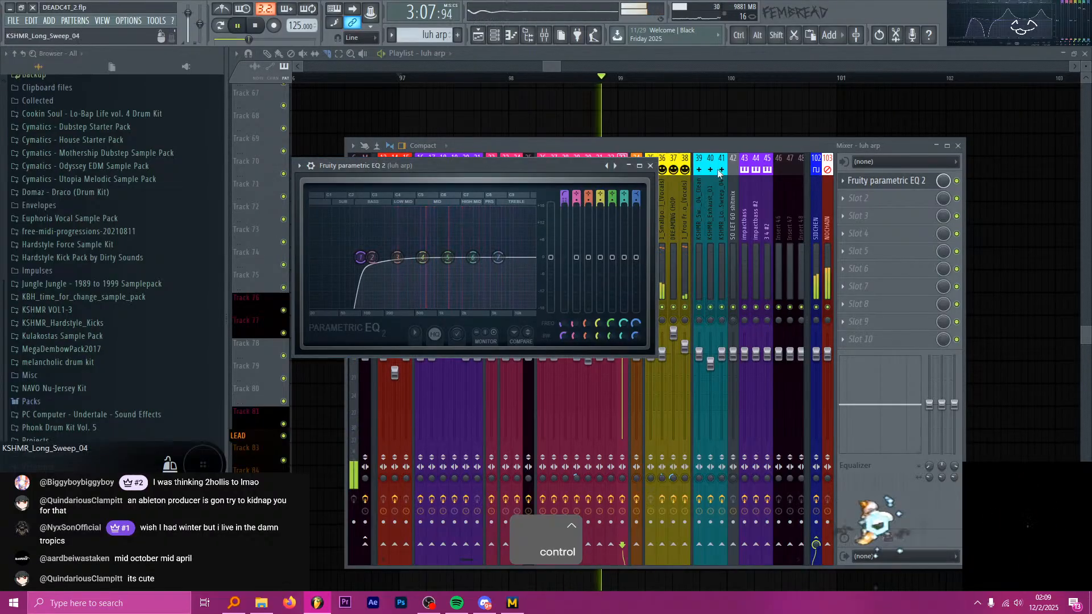
{"action": "left_click_drag", "start_coordinate": [555, 262], "coordinate": [555, 257]}
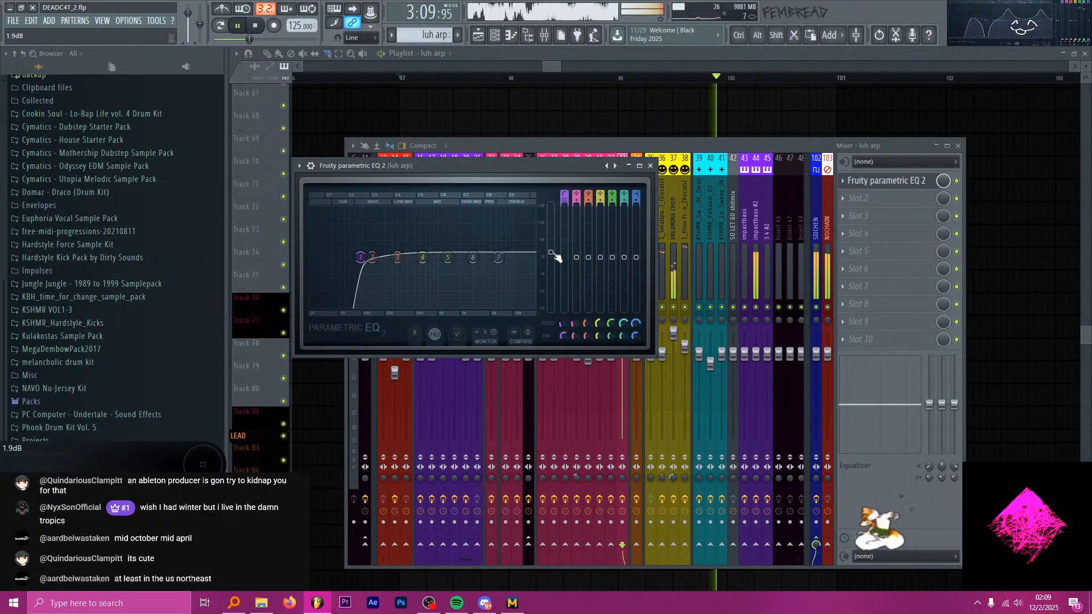
{"action": "left_click", "coordinate": [560, 69]}
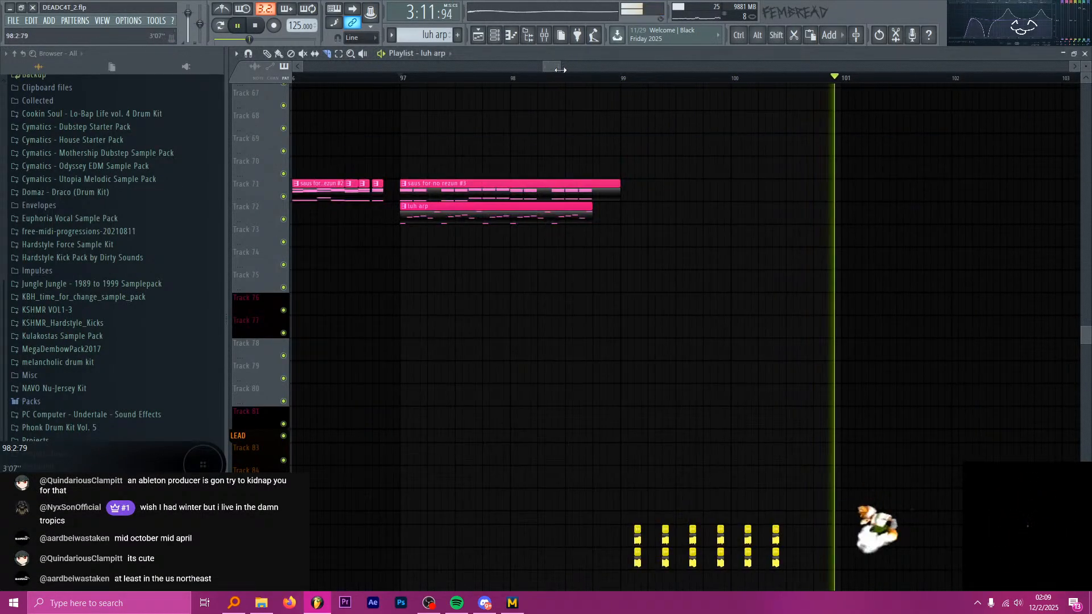
{"action": "key", "text": "space"}
{"action": "key", "text": "p"}
Play the drop repeatedly from bar 97 and examine the arp and saus clips alongside the vocal chops.
{"action": "scroll", "coordinate": [527, 219], "scroll_direction": "down", "scroll_amount": 3}
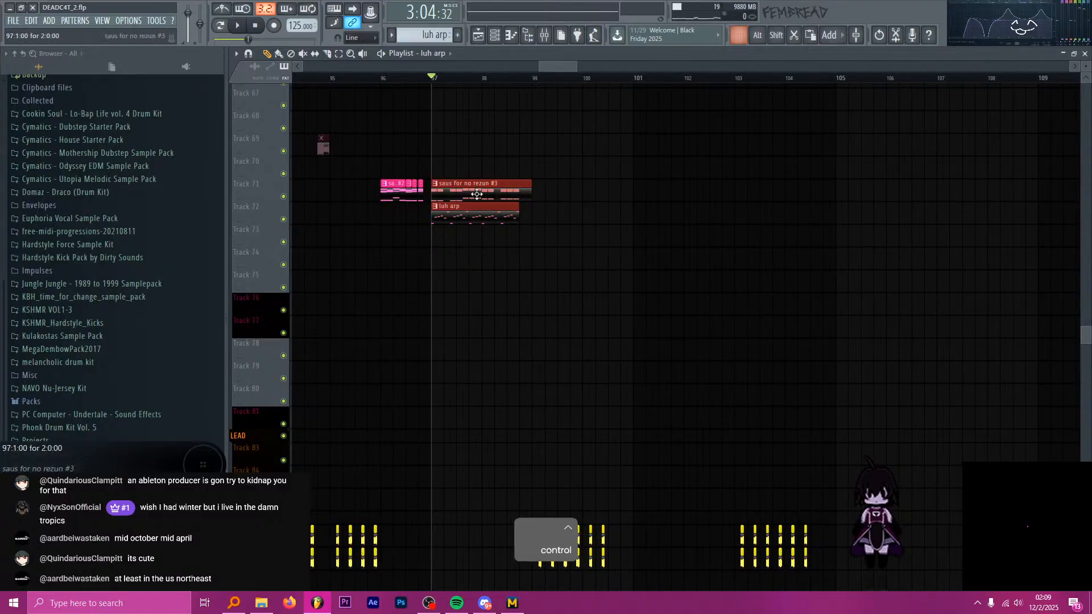
{"action": "key", "text": "space"}
{"action": "scroll", "coordinate": [568, 230], "scroll_direction": "down", "scroll_amount": 1}
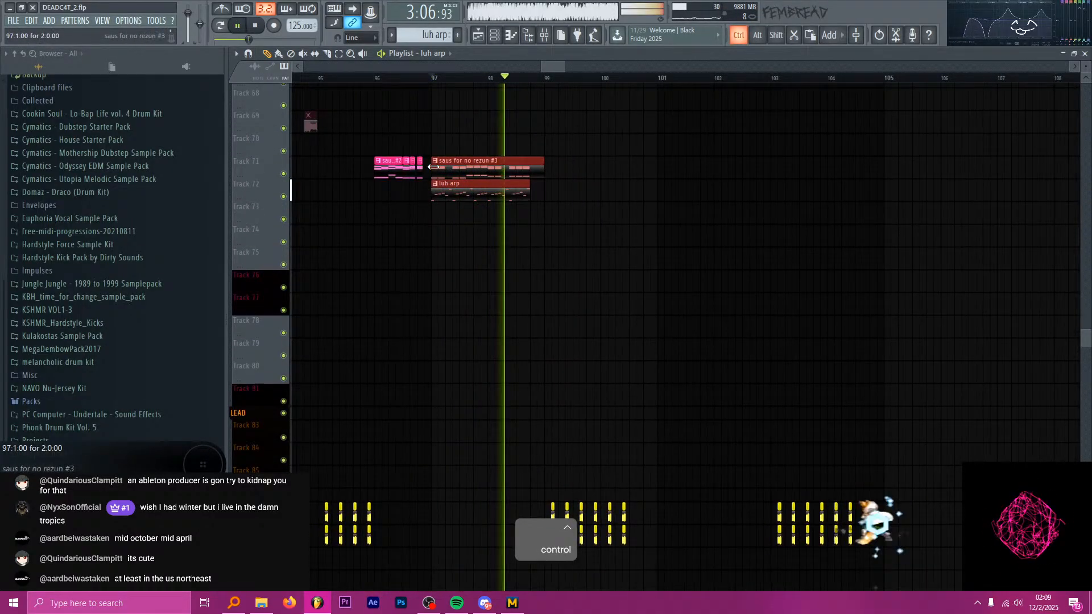
{"action": "scroll", "coordinate": [426, 171], "scroll_direction": "up", "scroll_amount": 4}
{"action": "key", "text": "space"}
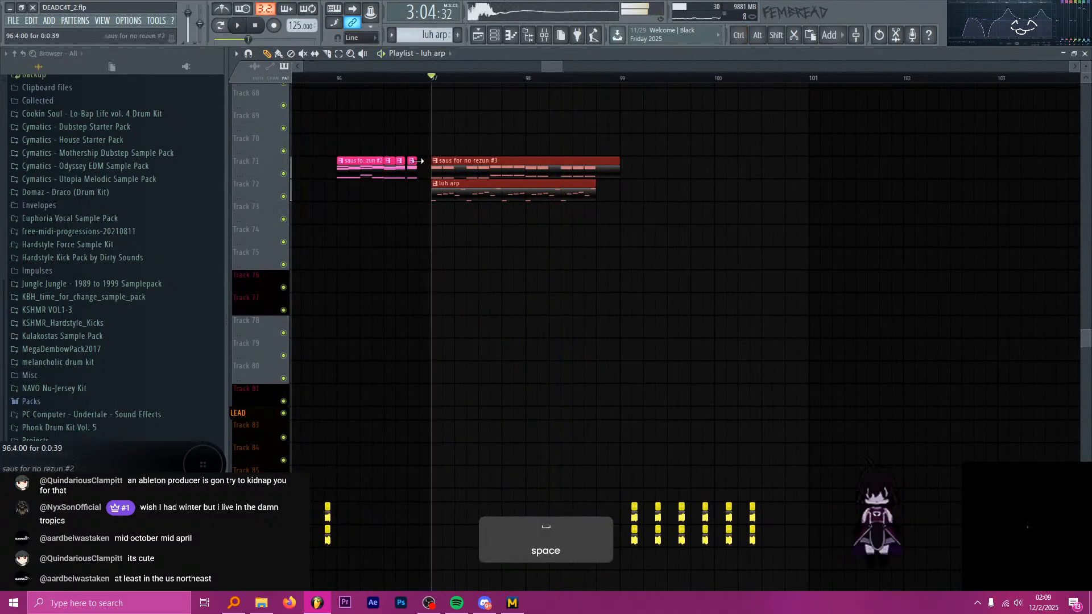
{"action": "scroll", "coordinate": [476, 183], "scroll_direction": "up", "scroll_amount": 2}
{"action": "key", "text": "space"}
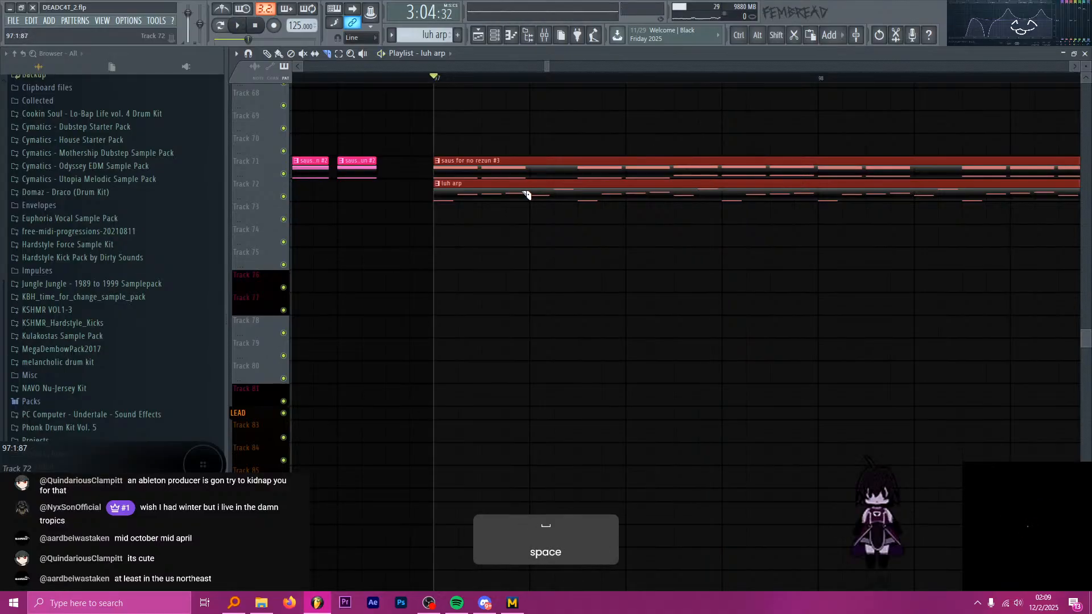
{"action": "key", "text": "space"}
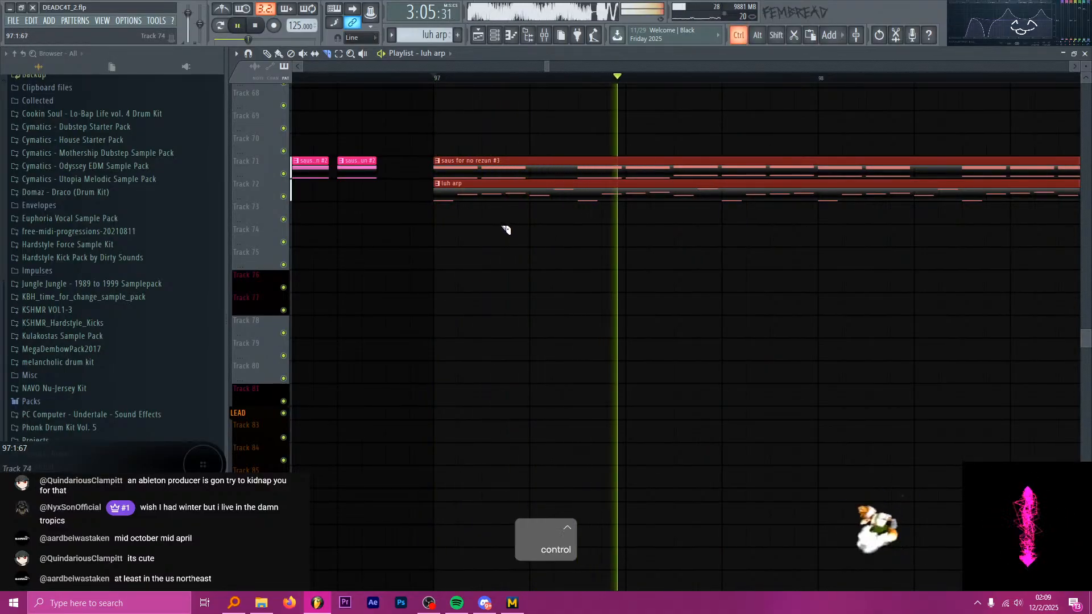
{"action": "scroll", "coordinate": [504, 226], "scroll_direction": "down", "scroll_amount": 1}
{"action": "scroll", "coordinate": [489, 216], "scroll_direction": "up", "scroll_amount": 2}
{"action": "scroll", "coordinate": [472, 204], "scroll_direction": "down", "scroll_amount": 2}
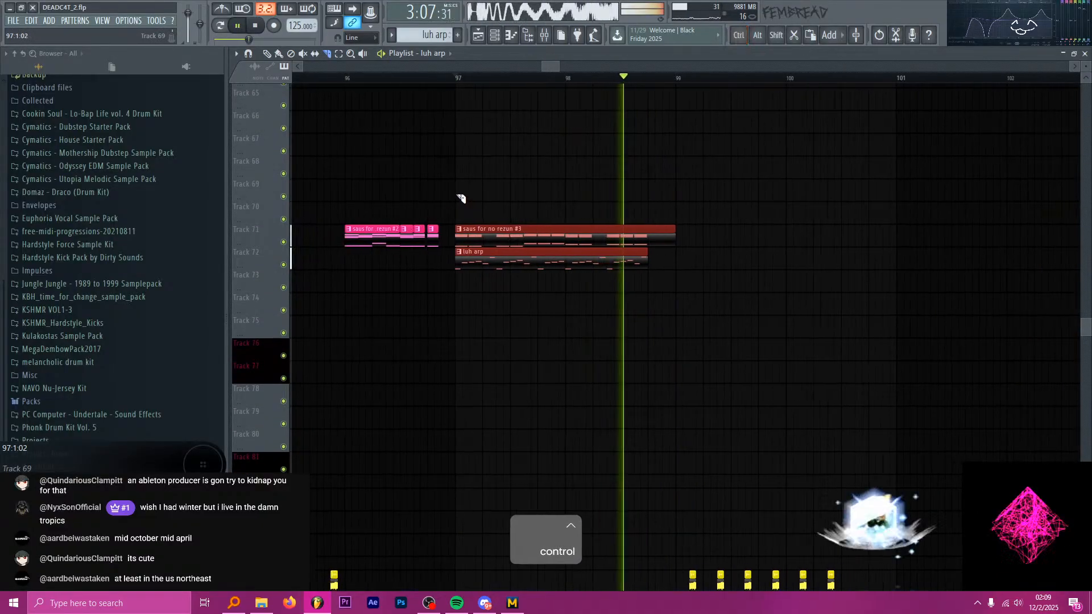
{"action": "scroll", "coordinate": [464, 195], "scroll_direction": "down", "scroll_amount": 6}
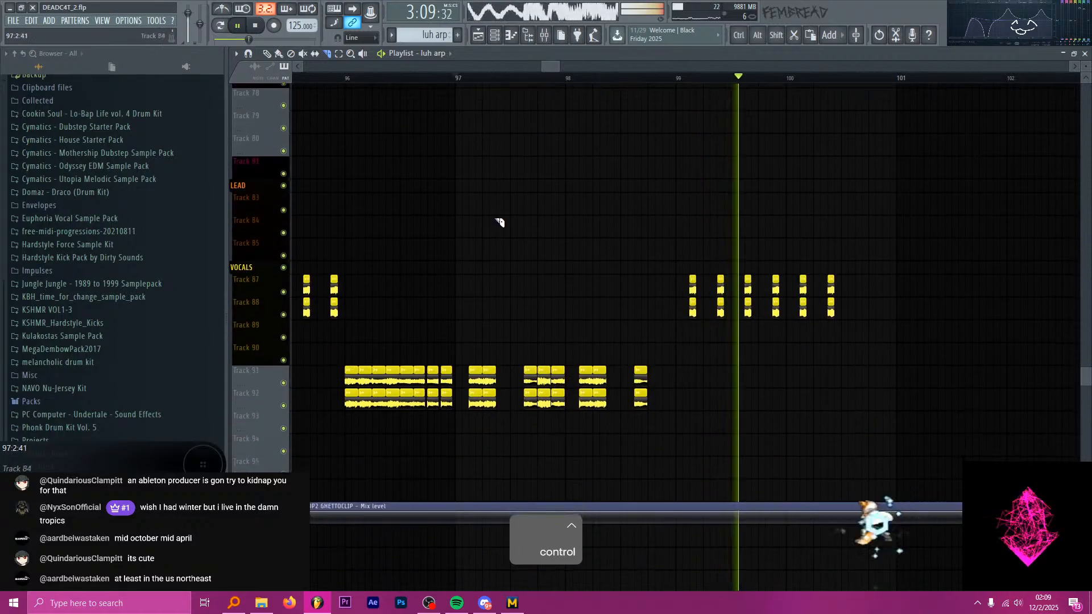
{"action": "scroll", "coordinate": [575, 170], "scroll_direction": "down", "scroll_amount": 2}
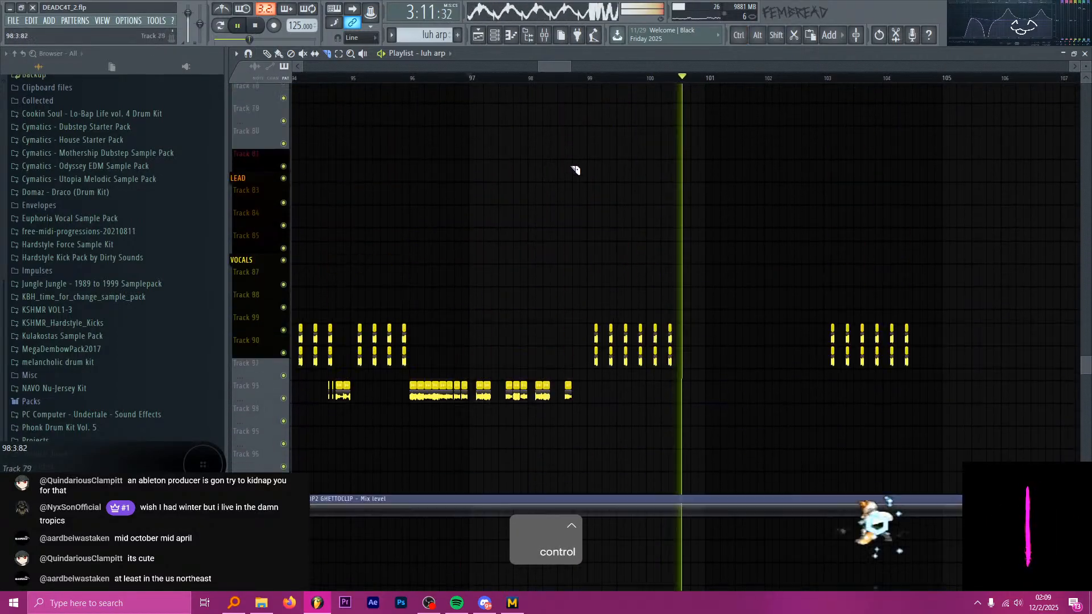
{"action": "scroll", "coordinate": [609, 151], "scroll_direction": "up", "scroll_amount": 7}
{"action": "key", "text": "space"}
Look over the surrounding playlist clips and select the time range from 96:1:00 to 97:3:00.
{"action": "scroll", "coordinate": [705, 176], "scroll_direction": "down", "scroll_amount": 5}
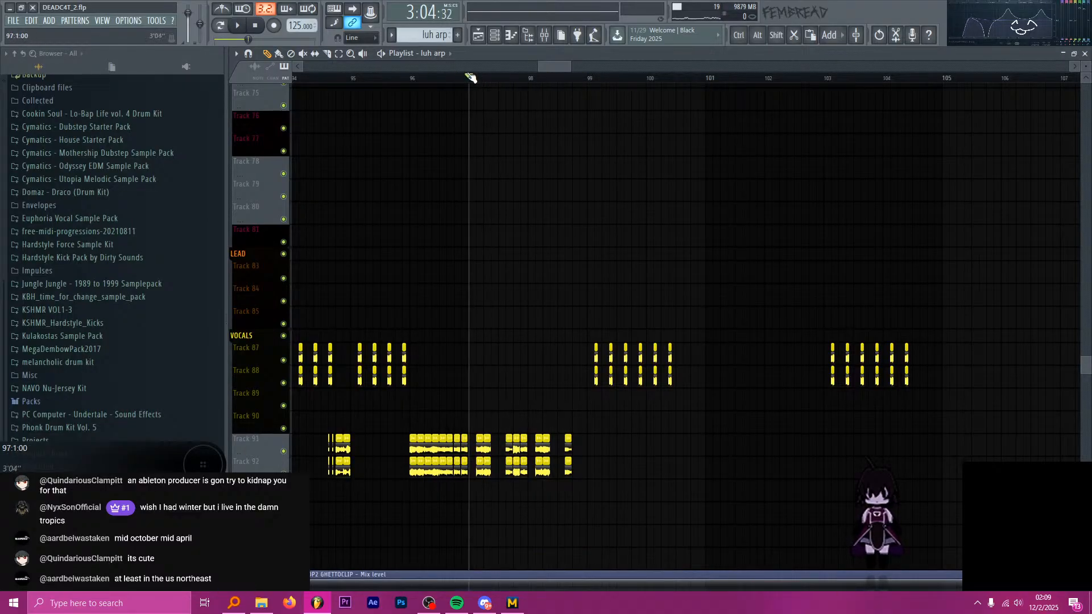
{"action": "scroll", "coordinate": [590, 146], "scroll_direction": "down", "scroll_amount": 4}
{"action": "scroll", "coordinate": [597, 147], "scroll_direction": "up", "scroll_amount": 6}
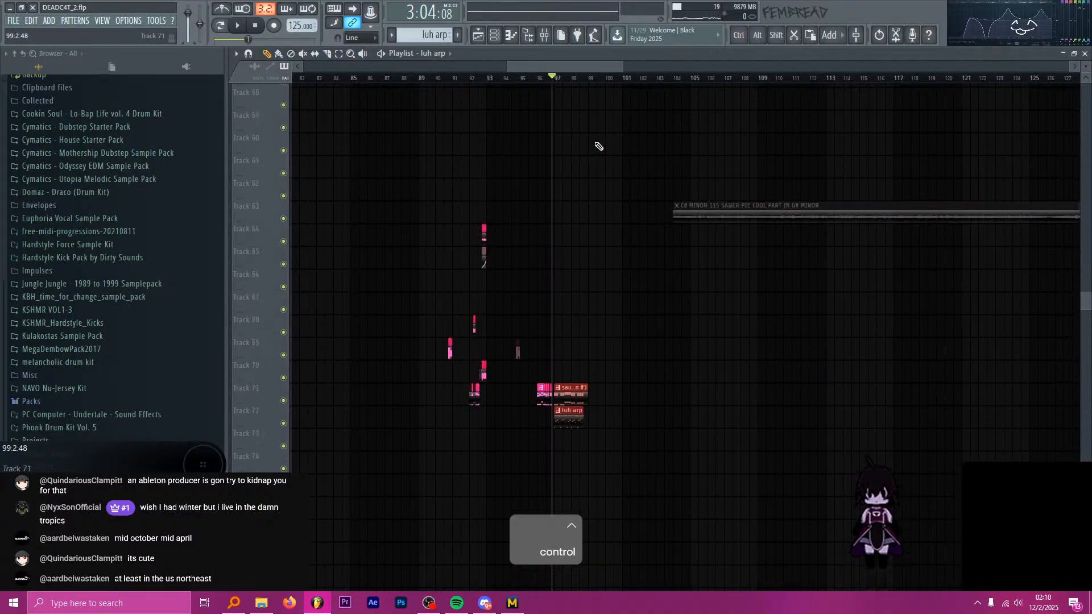
{"action": "scroll", "coordinate": [591, 146], "scroll_direction": "up", "scroll_amount": 3}
{"action": "scroll", "coordinate": [549, 142], "scroll_direction": "down", "scroll_amount": 5}
{"action": "scroll", "coordinate": [544, 127], "scroll_direction": "up", "scroll_amount": 2}
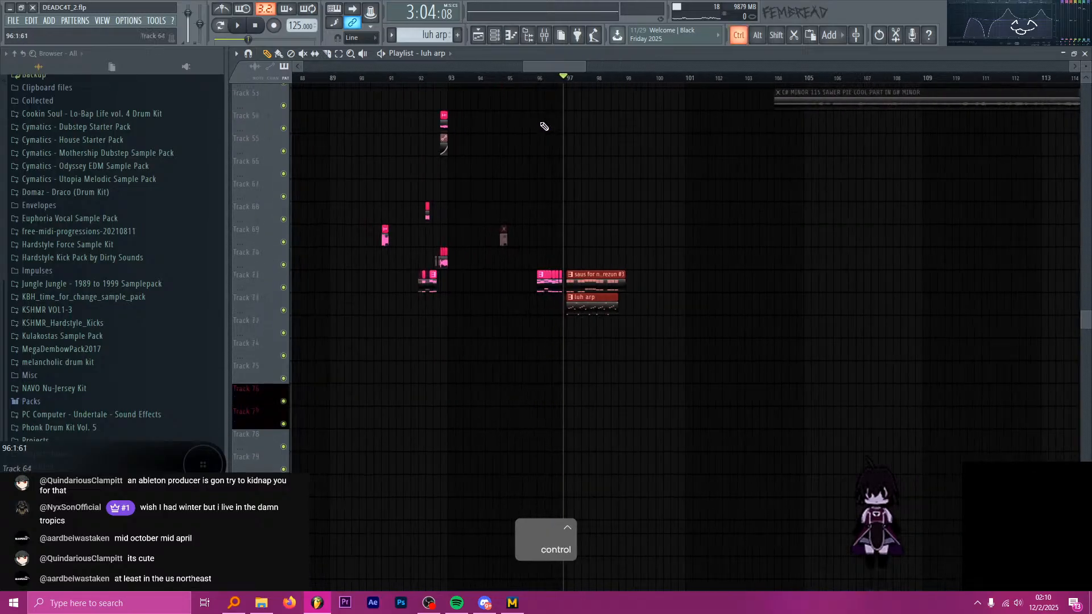
{"action": "scroll", "coordinate": [544, 127], "scroll_direction": "up", "scroll_amount": 2}
{"action": "scroll", "coordinate": [605, 105], "scroll_direction": "up", "scroll_amount": 3}
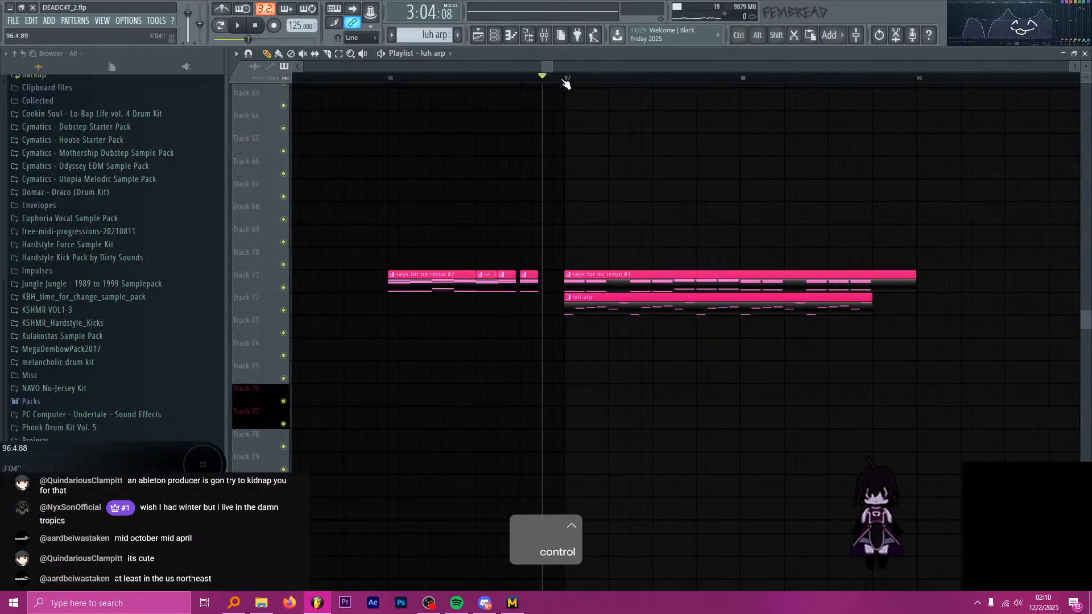
{"action": "scroll", "coordinate": [486, 102], "scroll_direction": "down", "scroll_amount": 3}
{"action": "left_click_drag", "start_coordinate": [454, 80], "coordinate": [544, 84]}
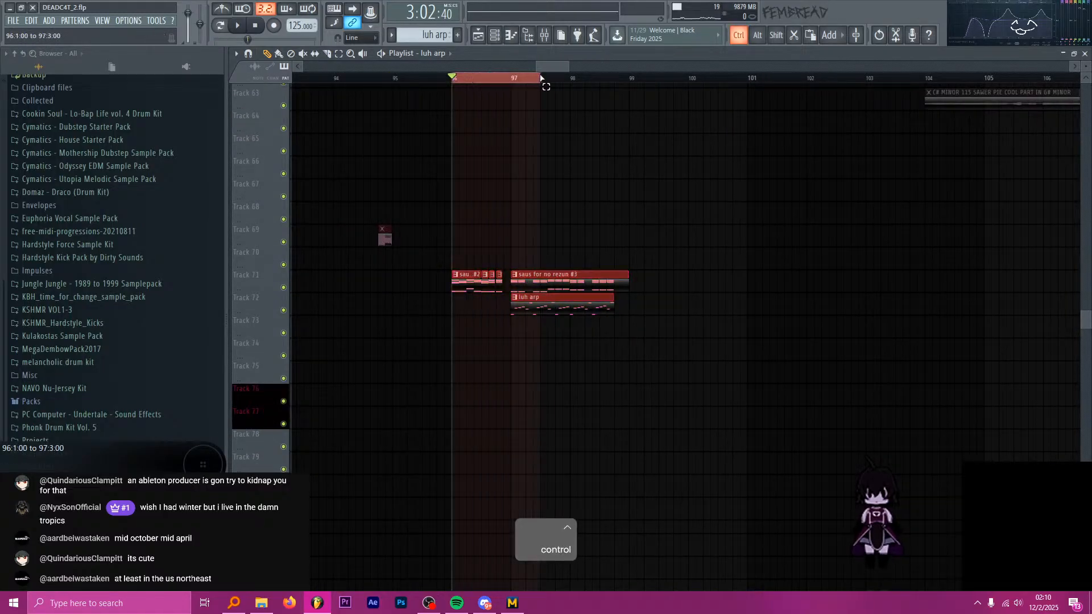
Play the drop from ahead of bar 96 through the saus and luh arp clips and stop playback.
{"action": "left_click", "coordinate": [510, 84], "text": "ctrl"}
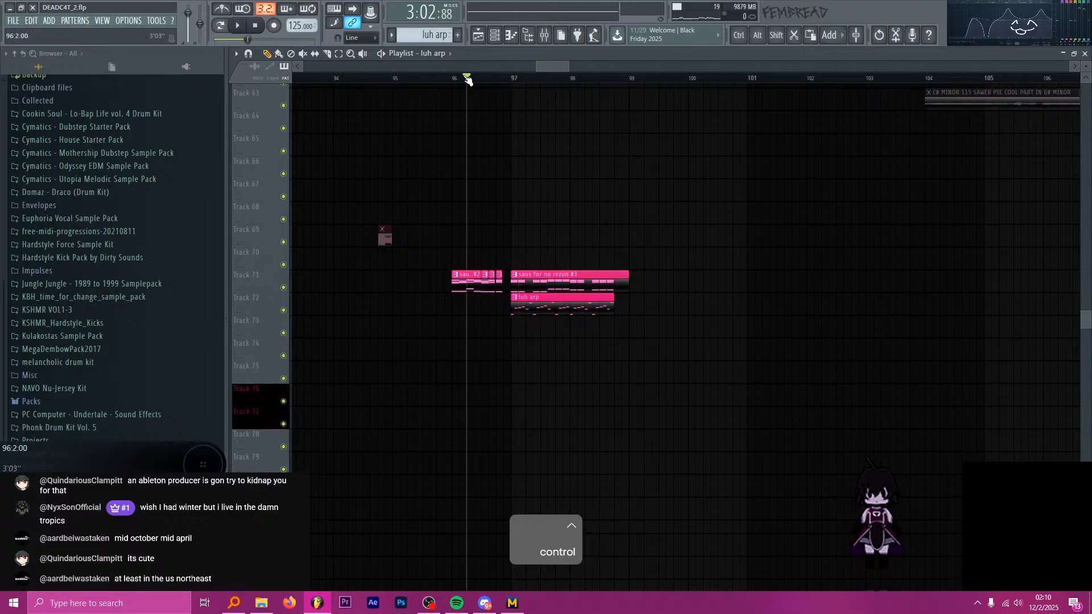
{"action": "key", "text": "space"}
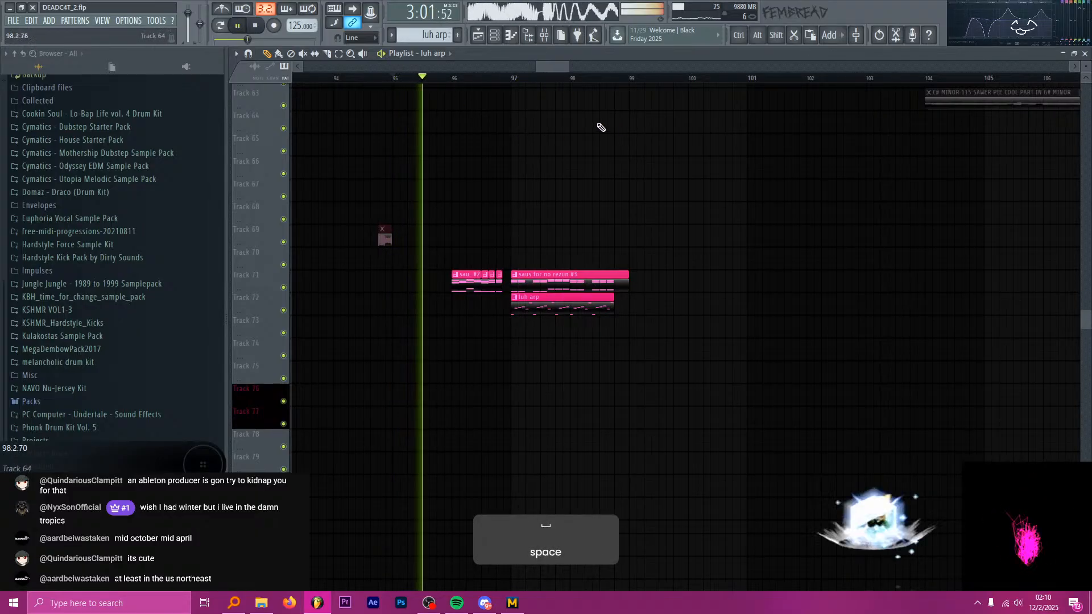
{"action": "scroll", "coordinate": [551, 117], "scroll_direction": "up", "scroll_amount": 2}
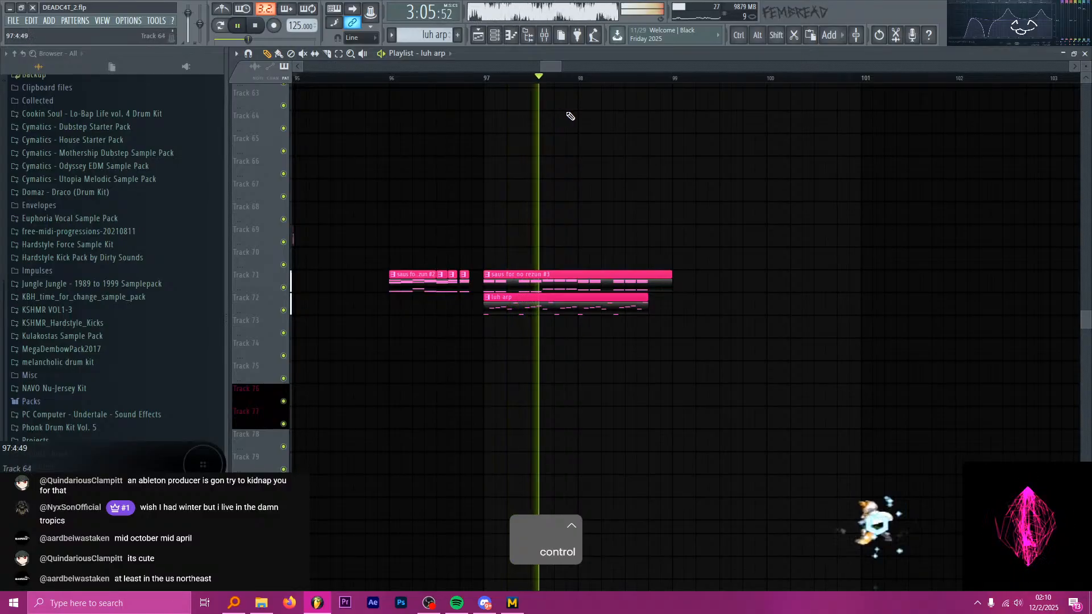
{"action": "scroll", "coordinate": [586, 114], "scroll_direction": "down", "scroll_amount": 2}
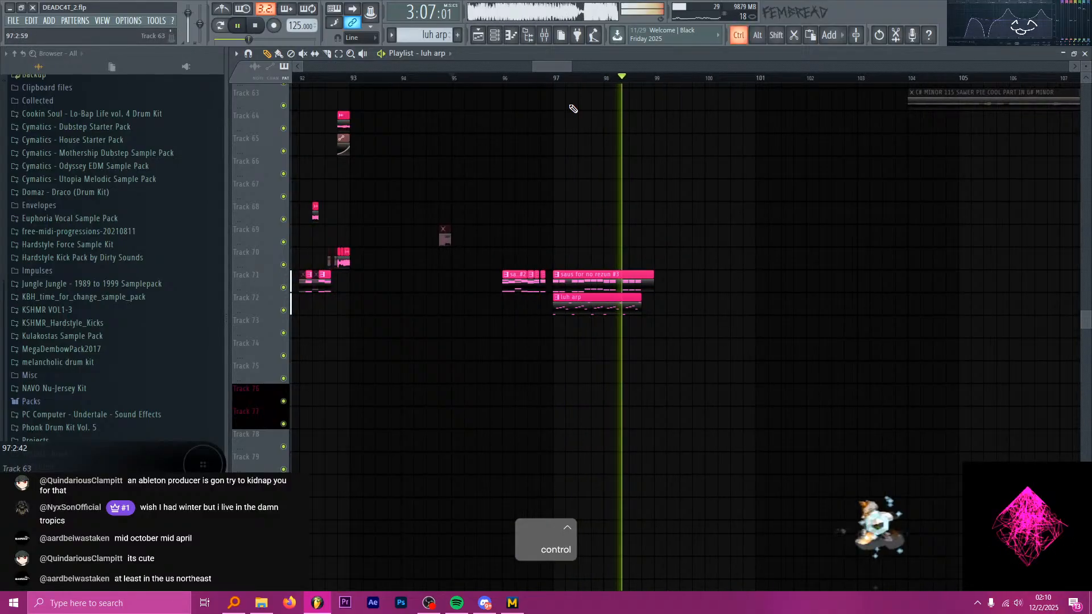
{"action": "left_click", "coordinate": [256, 25]}
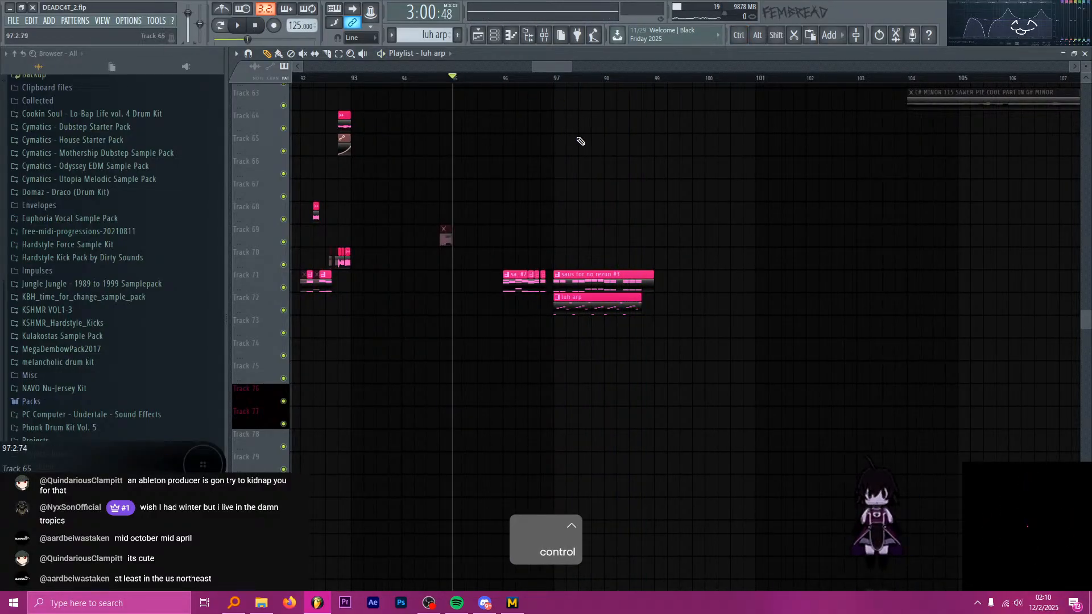
Examine the vocal chops around bars 96 to 98 against the arp, with the playhead set at bar 97.
{"action": "scroll", "coordinate": [563, 168], "scroll_direction": "down", "scroll_amount": 1}
{"action": "scroll", "coordinate": [614, 175], "scroll_direction": "down", "scroll_amount": 8}
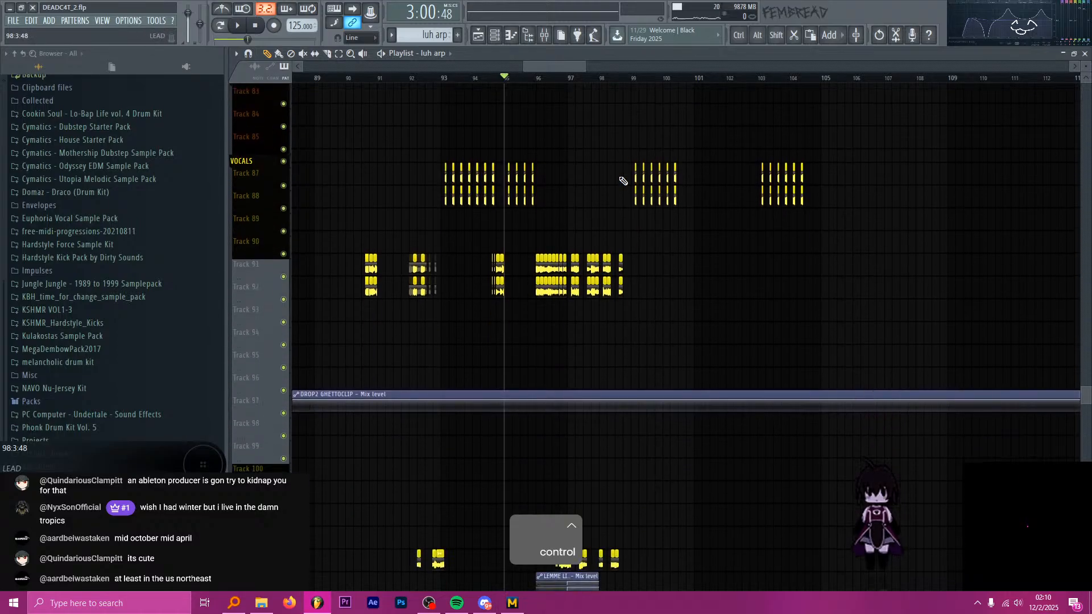
{"action": "scroll", "coordinate": [625, 165], "scroll_direction": "down", "scroll_amount": 2}
{"action": "scroll", "coordinate": [567, 146], "scroll_direction": "up", "scroll_amount": 4}
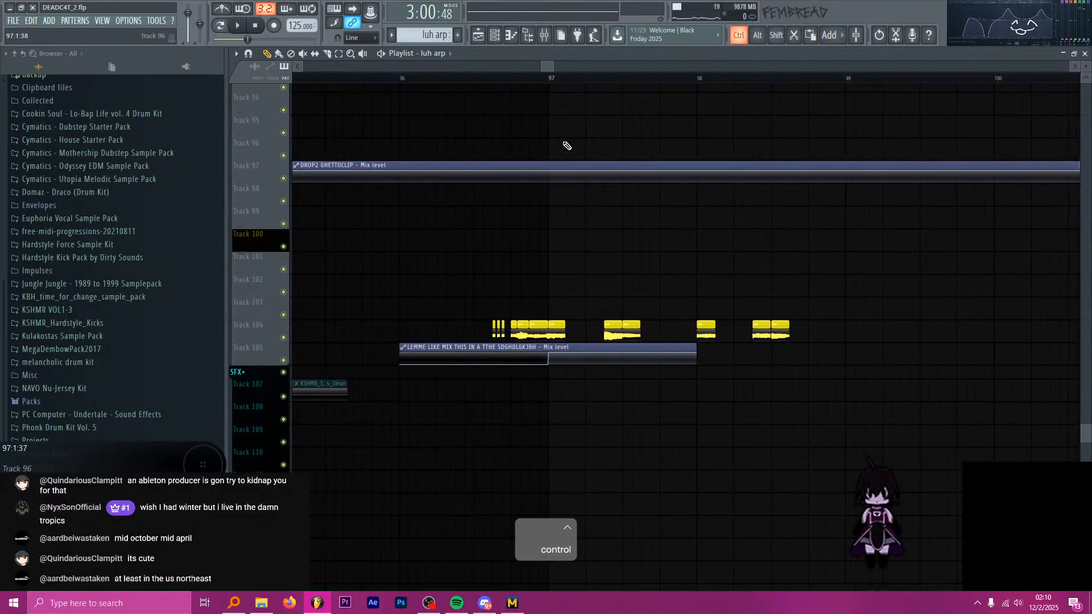
{"action": "left_click", "coordinate": [551, 84]}
{"action": "scroll", "coordinate": [523, 86], "scroll_direction": "down", "scroll_amount": 2}
{"action": "scroll", "coordinate": [555, 114], "scroll_direction": "up", "scroll_amount": 5}
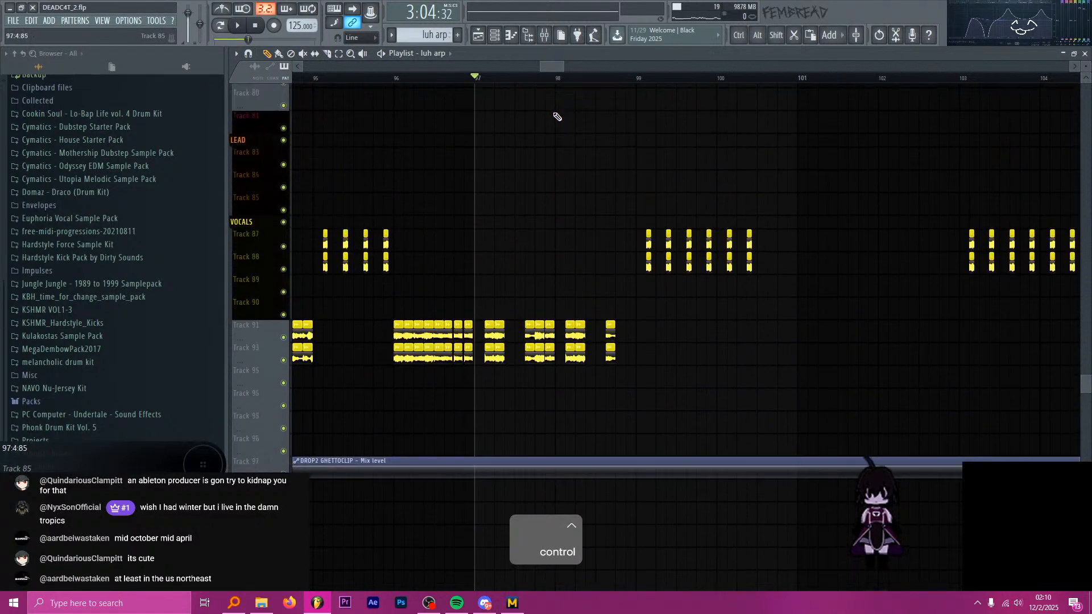
{"action": "scroll", "coordinate": [557, 116], "scroll_direction": "up", "scroll_amount": 5}
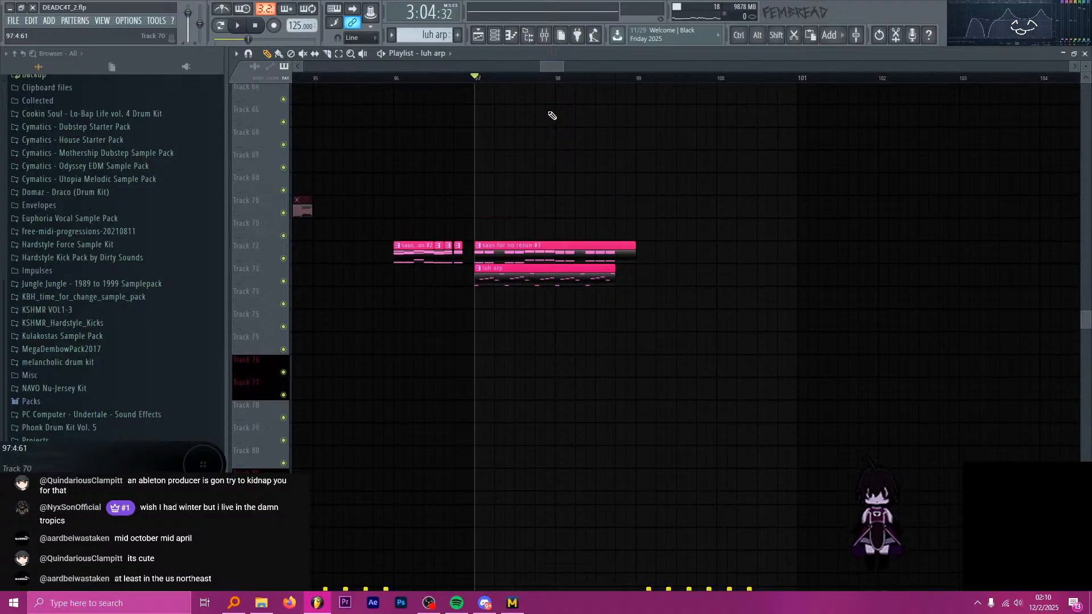
{"action": "scroll", "coordinate": [551, 116], "scroll_direction": "up", "scroll_amount": 1}
Inspect the Fruity parametric EQ 2 settings on the luh arp mixer track and return to the playlist.
{"action": "left_click", "coordinate": [544, 36]}
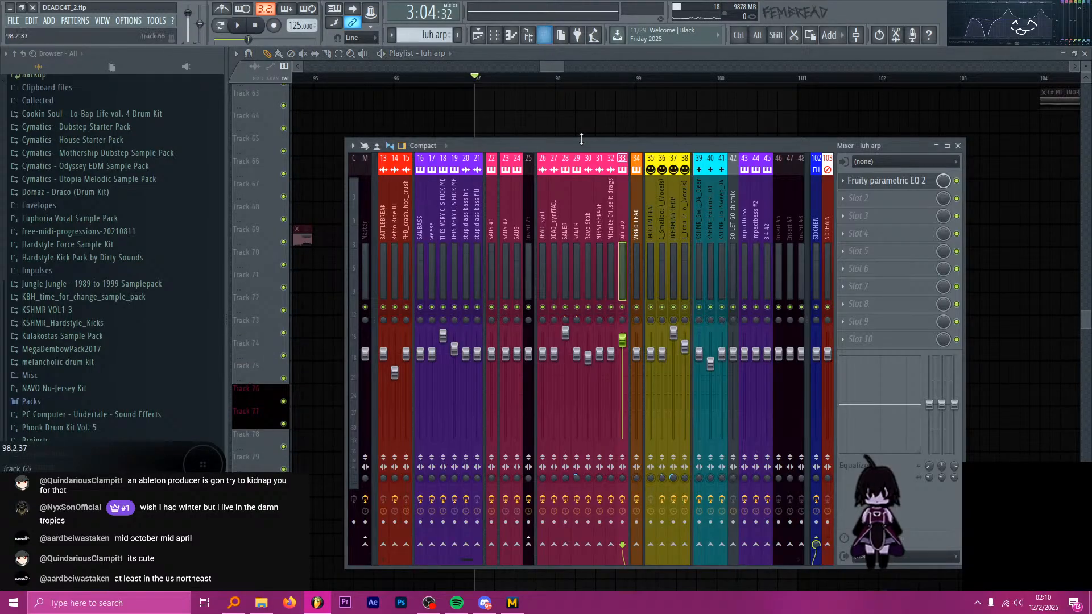
{"action": "left_click", "coordinate": [881, 181]}
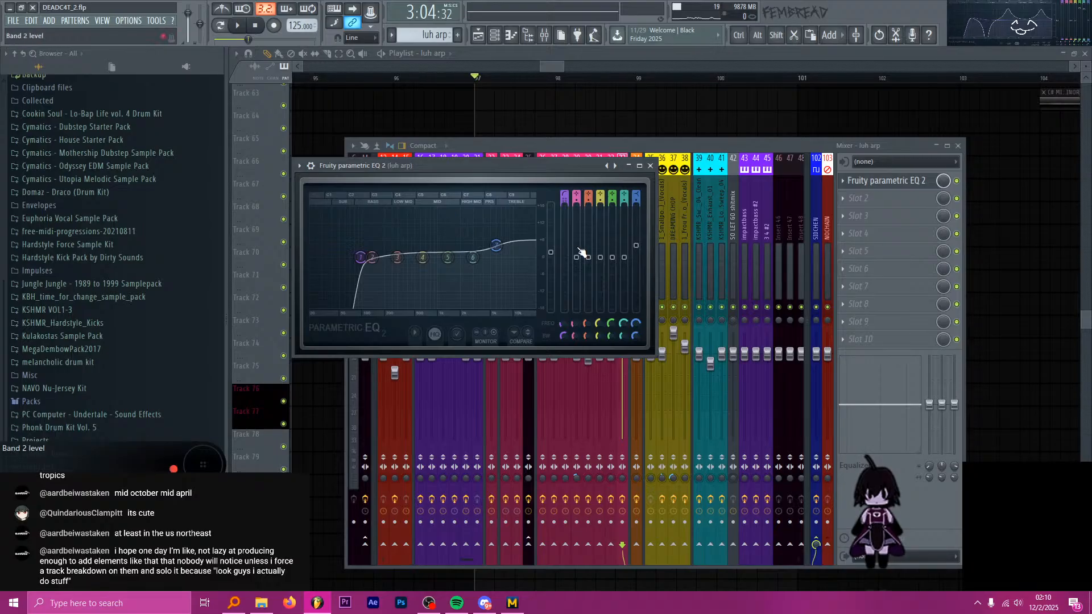
{"action": "left_click", "coordinate": [650, 166]}
{"action": "left_click", "coordinate": [592, 65]}
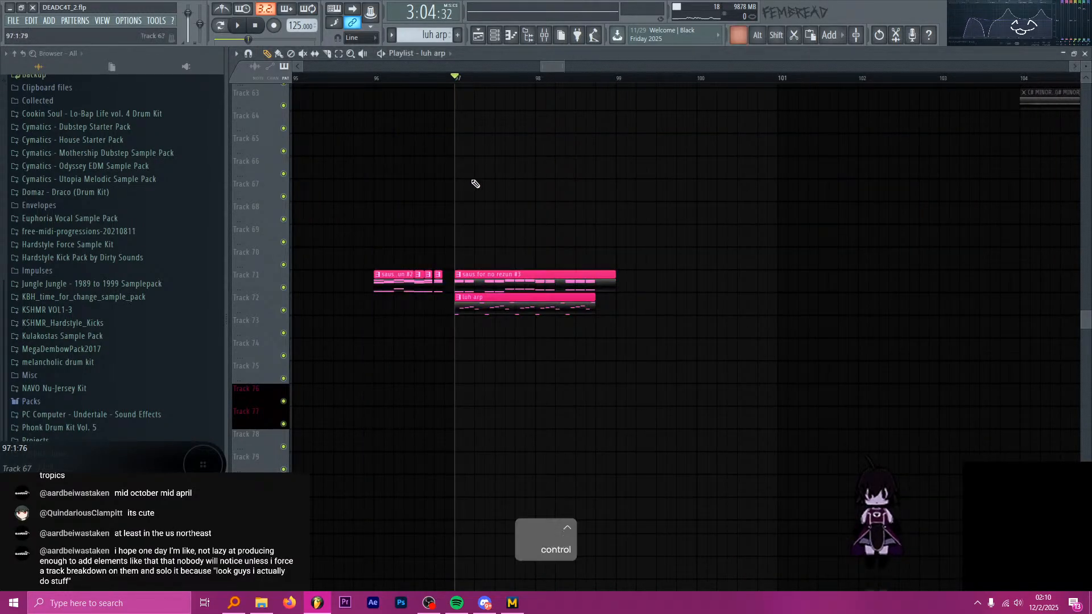
Play the drop from bar 97 and examine Fruity parametric EQ 2 on the SAUS mixer track.
{"action": "scroll", "coordinate": [475, 184], "scroll_direction": "up", "scroll_amount": 5}
{"action": "key", "text": "space"}
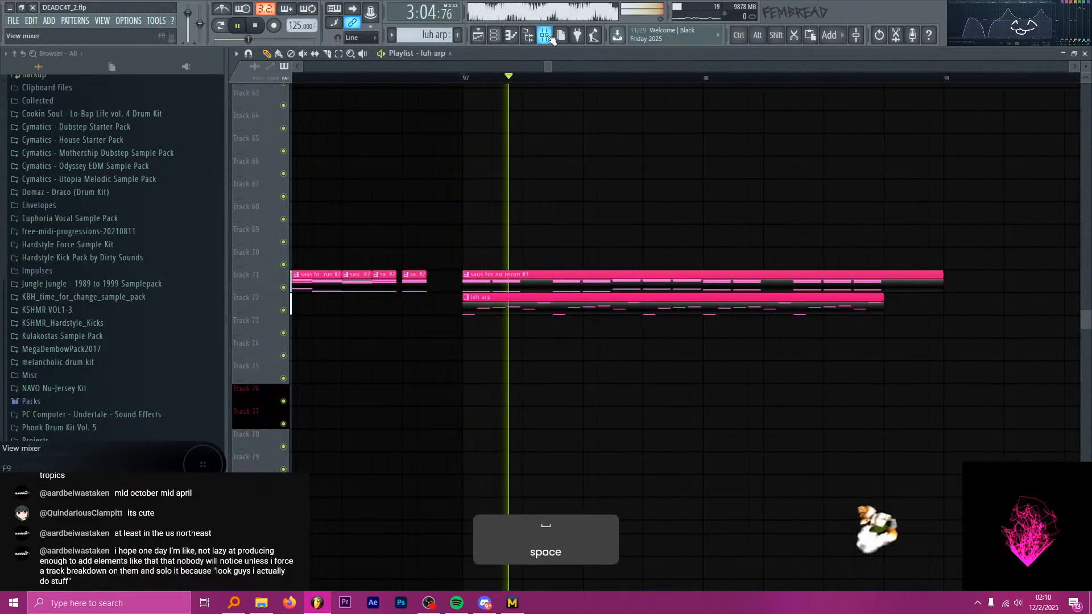
{"action": "left_click", "coordinate": [545, 36]}
{"action": "key", "text": "space"}
{"action": "key", "text": "s"}
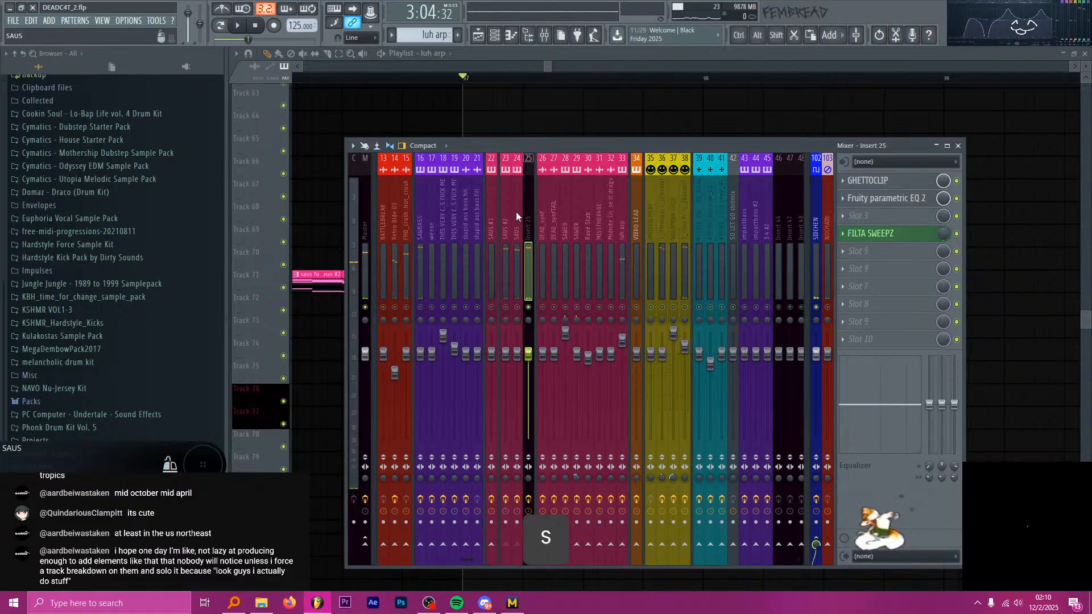
{"action": "key", "text": "space"}
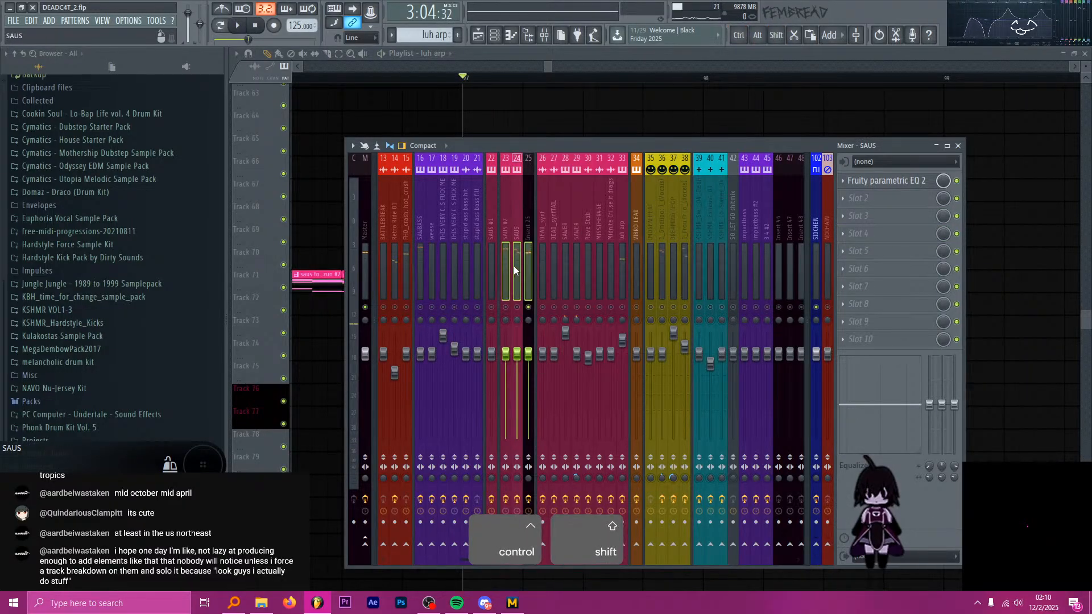
{"action": "left_click", "coordinate": [514, 265], "text": "ctrl+shift"}
{"action": "key", "text": "space"}
{"action": "left_click", "coordinate": [897, 183]}
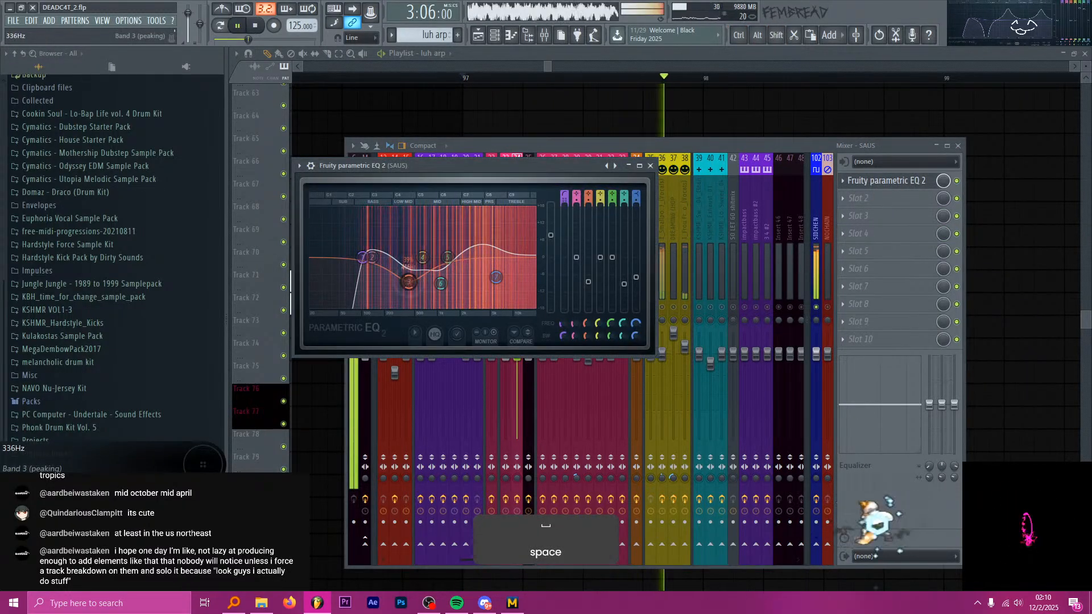
{"action": "left_click", "coordinate": [615, 165]}
{"action": "left_click", "coordinate": [650, 166]}
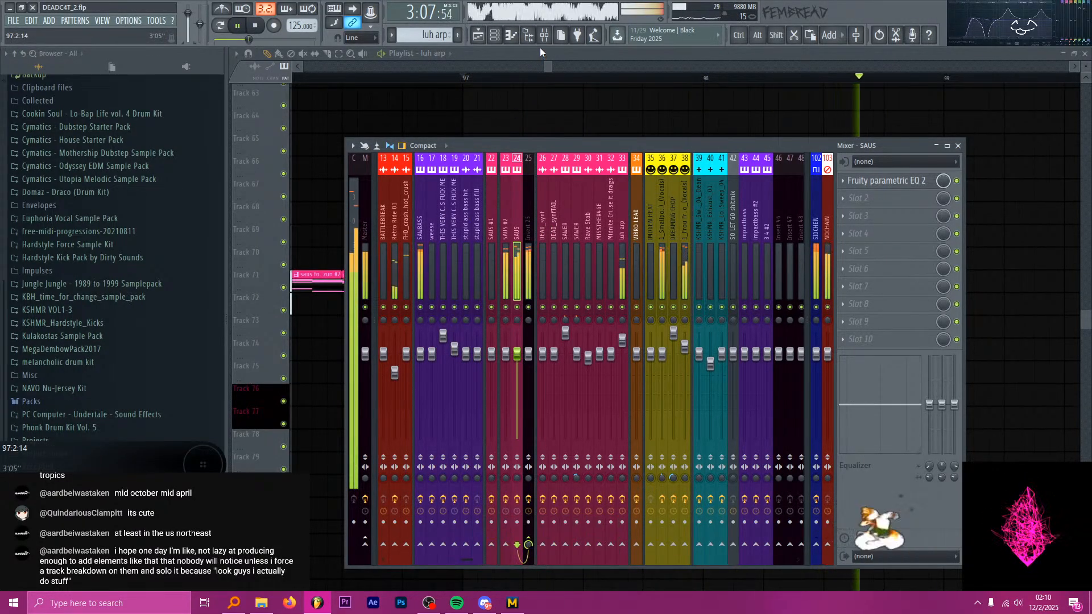
{"action": "key", "text": "F9"}
{"action": "key", "text": "space"}
Look over the vocal chops and saus clips and set the playhead at bar 99.
{"action": "scroll", "coordinate": [472, 239], "scroll_direction": "down", "scroll_amount": 3, "text": "ctrl"}
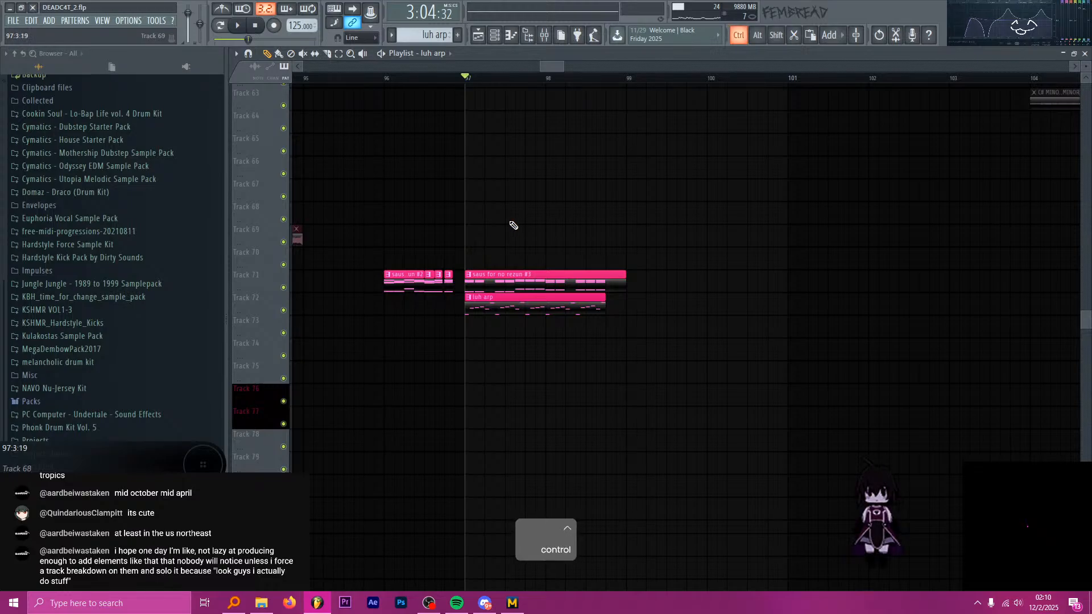
{"action": "scroll", "coordinate": [514, 225], "scroll_direction": "down", "scroll_amount": 3, "text": "ctrl"}
{"action": "scroll", "coordinate": [552, 256], "scroll_direction": "down", "scroll_amount": 7}
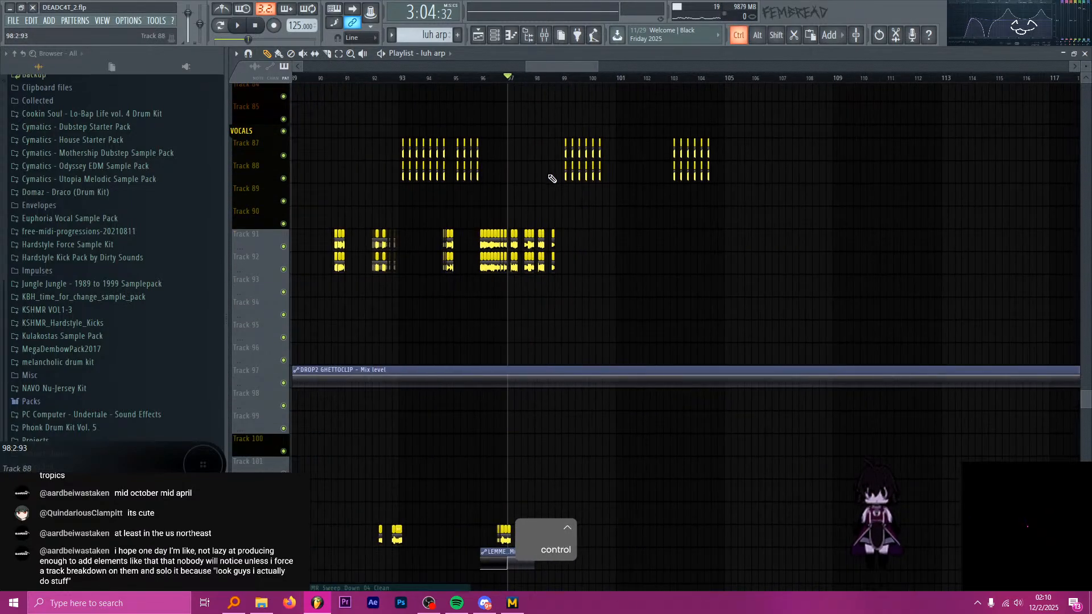
{"action": "scroll", "coordinate": [552, 179], "scroll_direction": "up", "scroll_amount": 4, "text": "ctrl"}
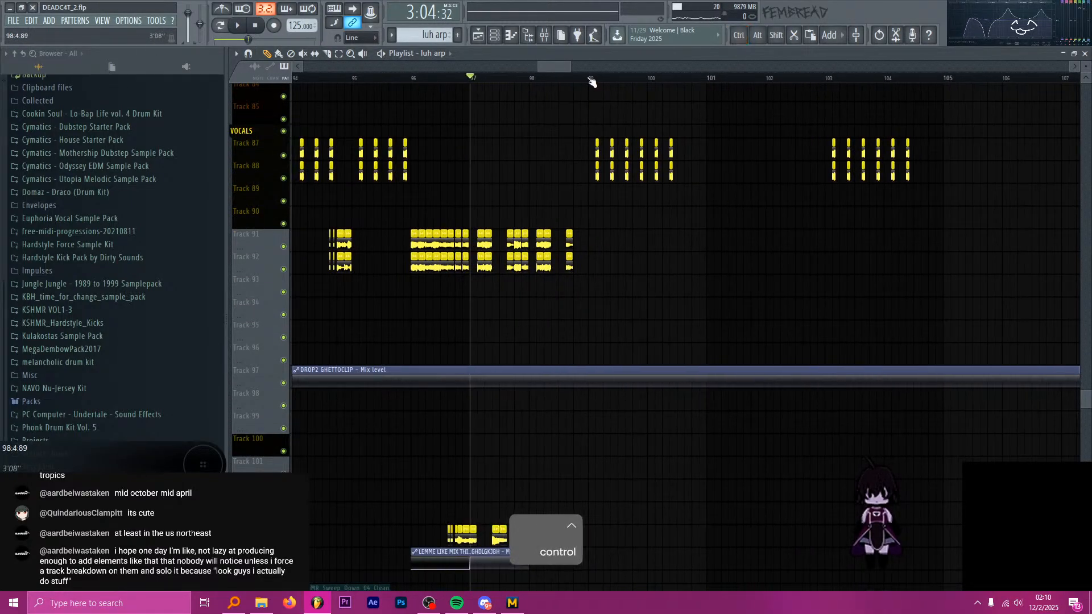
{"action": "scroll", "coordinate": [626, 171], "scroll_direction": "up", "scroll_amount": 7}
{"action": "scroll", "coordinate": [604, 202], "scroll_direction": "up", "scroll_amount": 3, "text": "ctrl"}
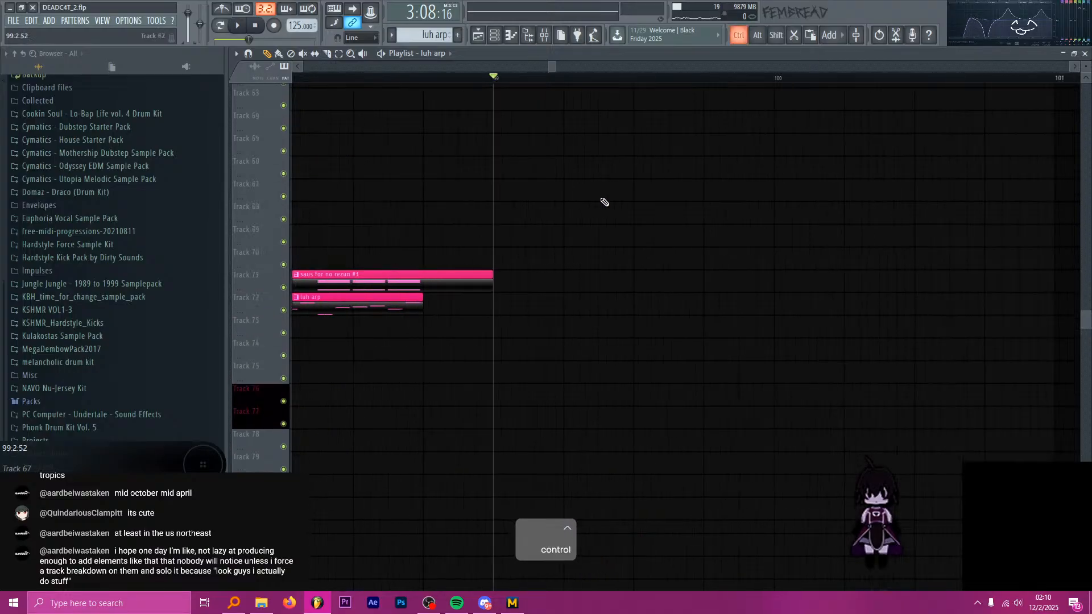
{"action": "scroll", "coordinate": [604, 202], "scroll_direction": "up", "scroll_amount": 11}
Play briefly from bar 99 and look over the SOME BASSES #4 clips on the bass track.
{"action": "key", "text": "space"}
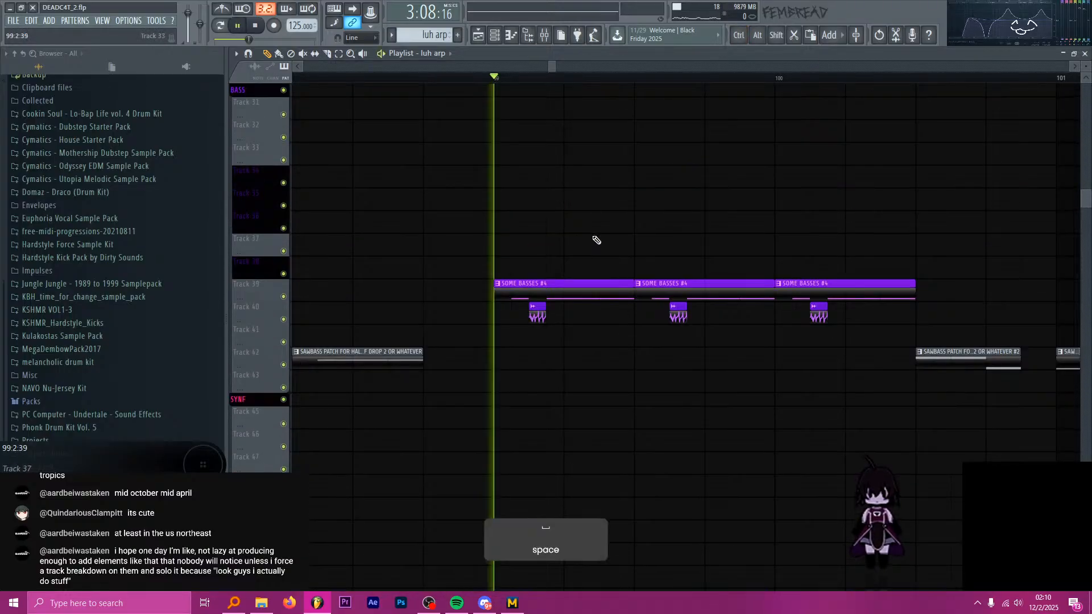
{"action": "scroll", "coordinate": [595, 250], "scroll_direction": "up", "scroll_amount": 3, "text": "ctrl"}
{"action": "scroll", "coordinate": [594, 261], "scroll_direction": "down", "scroll_amount": 4, "text": "ctrl"}
{"action": "scroll", "coordinate": [692, 294], "scroll_direction": "up", "scroll_amount": 5, "text": "ctrl"}
{"action": "key", "text": "space"}
{"action": "scroll", "coordinate": [585, 281], "scroll_direction": "down", "scroll_amount": 4, "text": "ctrl"}
{"action": "scroll", "coordinate": [633, 292], "scroll_direction": "up", "scroll_amount": 2, "text": "ctrl"}
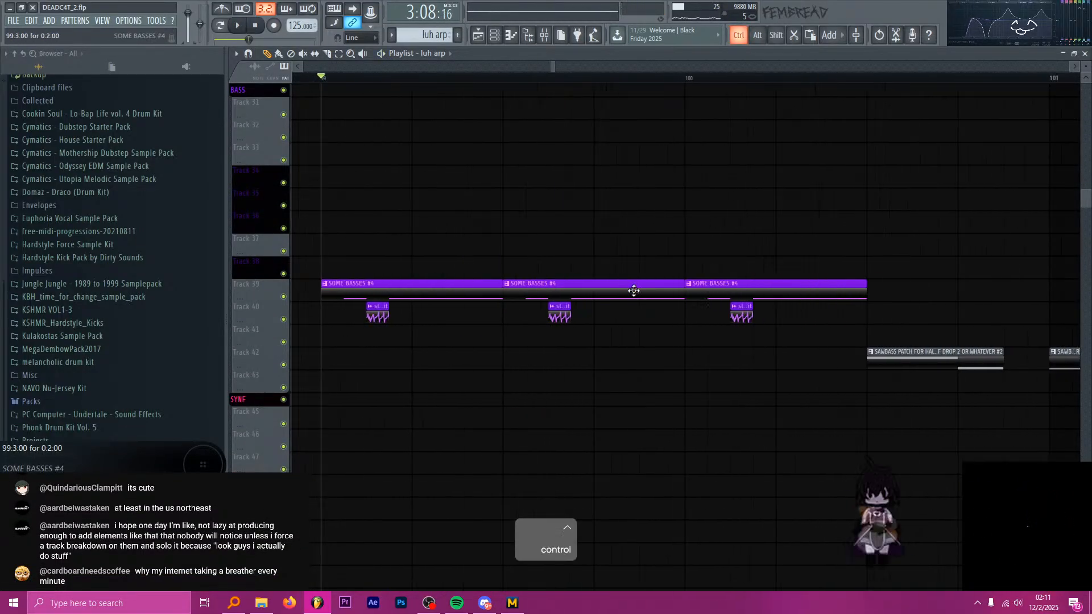
Slice the second SOME BASSES #4 clip at 99:4:00 and remove its last beat.
{"action": "scroll", "coordinate": [634, 291], "scroll_direction": "up", "scroll_amount": 2, "text": "ctrl"}
{"action": "key", "text": "c"}
{"action": "scroll", "coordinate": [595, 307], "scroll_direction": "down", "scroll_amount": 2, "text": "ctrl"}
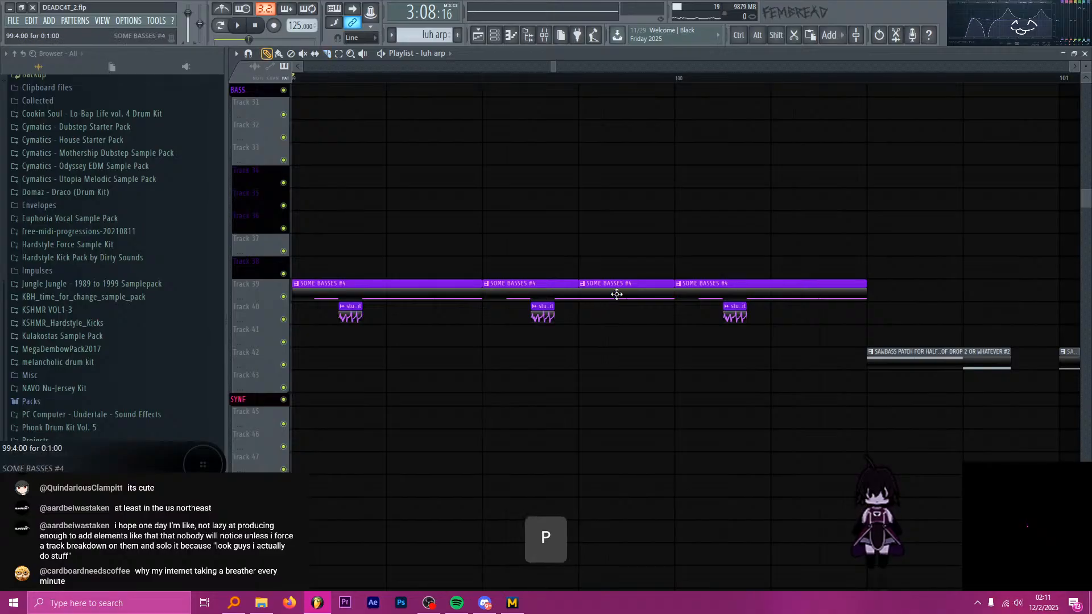
{"action": "scroll", "coordinate": [645, 294], "scroll_direction": "down", "scroll_amount": 3, "text": "ctrl"}
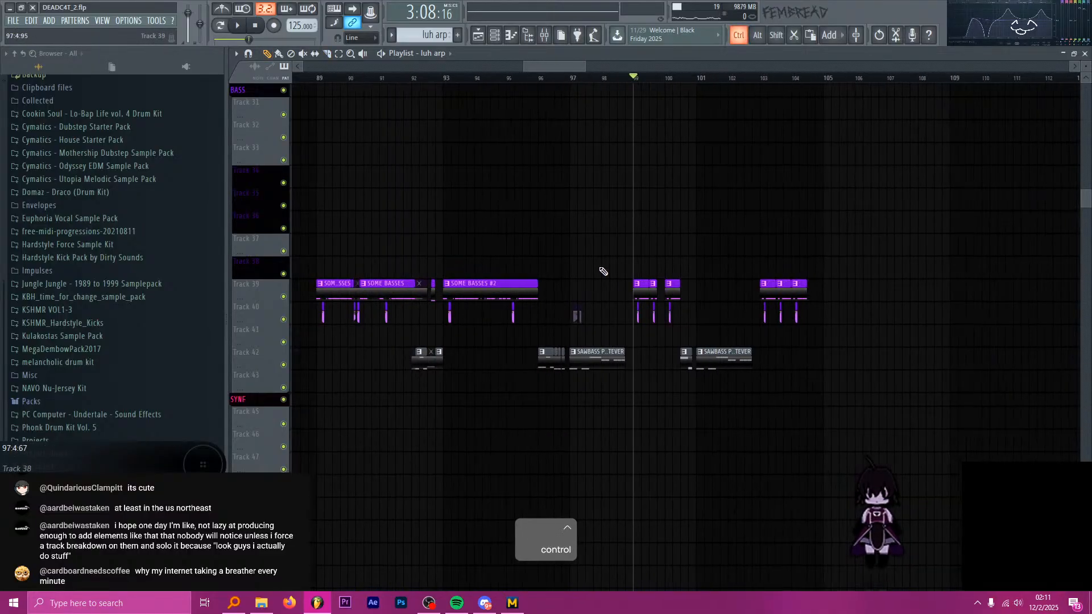
Audition the SOME BASSES #2 clip from bar 94 and place a one-beat piece of it in the gap at 99:4:00.
{"action": "scroll", "coordinate": [475, 250], "scroll_direction": "up", "scroll_amount": 3, "text": "ctrl"}
{"action": "left_click", "coordinate": [476, 77]}
{"action": "key", "text": "space"}
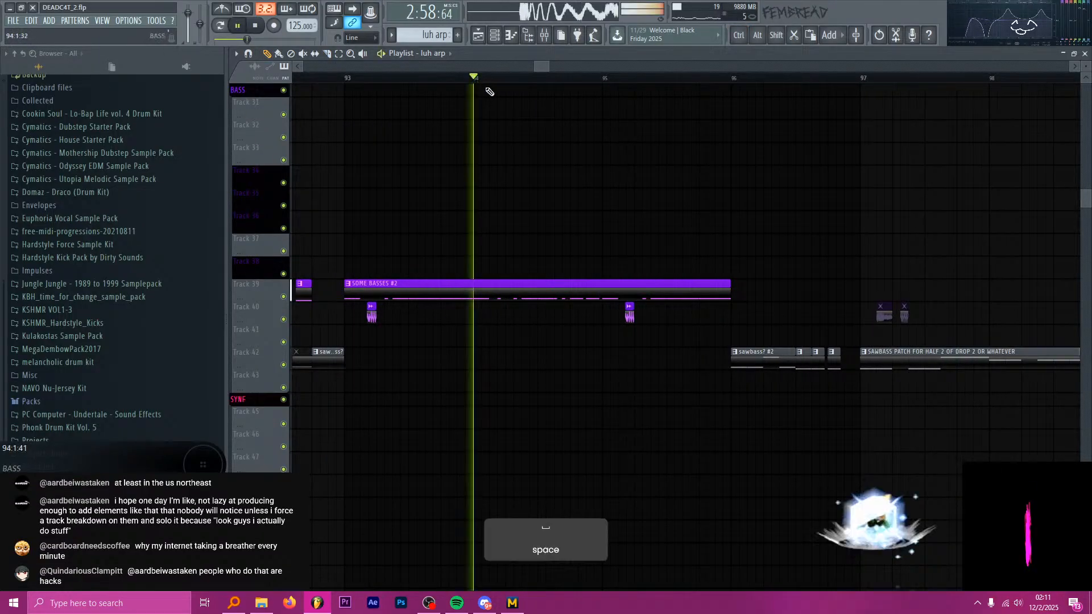
{"action": "scroll", "coordinate": [546, 182], "scroll_direction": "up", "scroll_amount": 1, "text": "ctrl"}
{"action": "scroll", "coordinate": [591, 267], "scroll_direction": "up", "scroll_amount": 2, "text": "ctrl"}
{"action": "key", "text": "space"}
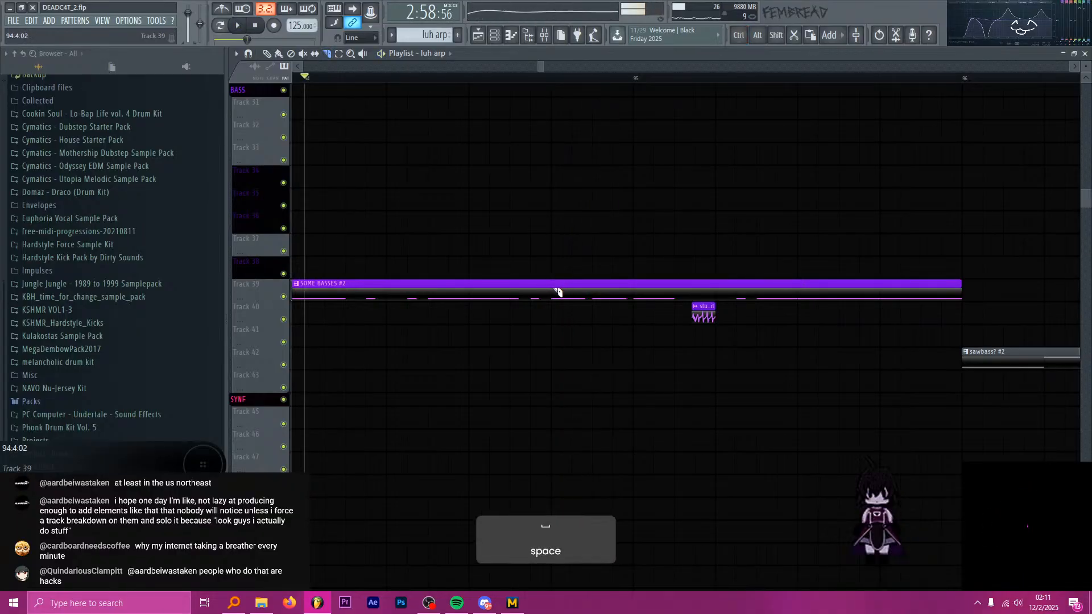
{"action": "left_click", "coordinate": [612, 297]}
{"action": "scroll", "coordinate": [580, 304], "scroll_direction": "down", "scroll_amount": 3, "text": "ctrl"}
{"action": "scroll", "coordinate": [676, 308], "scroll_direction": "up", "scroll_amount": 3}
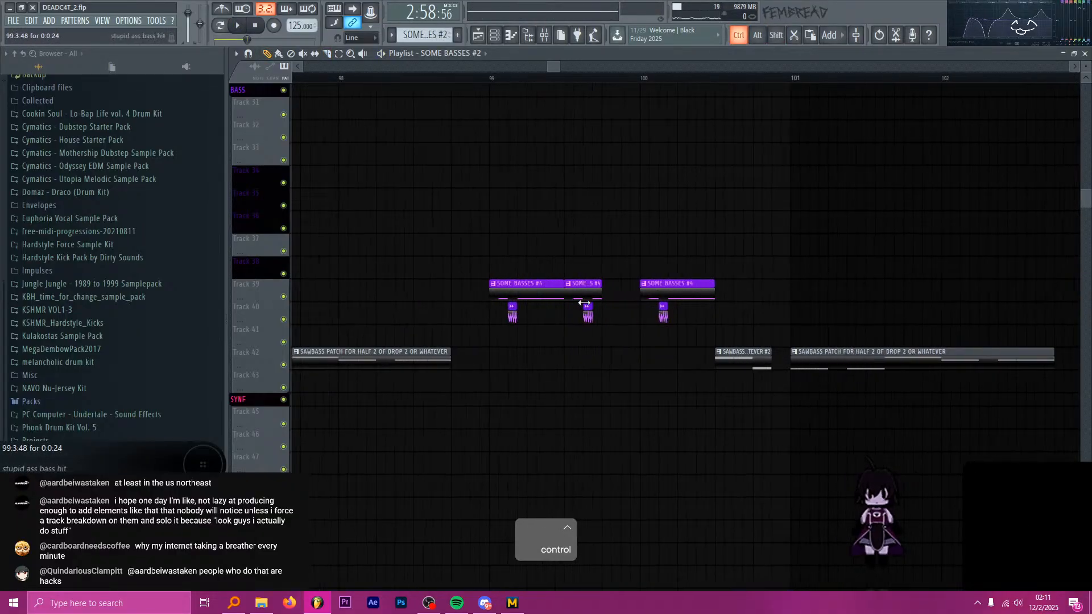
Play the bass section from bar 99 through bar 100 to check the inserted SOME BASSES #2 beat.
{"action": "left_click", "coordinate": [491, 78]}
{"action": "key", "text": "space"}
{"action": "scroll", "coordinate": [654, 232], "scroll_direction": "up", "scroll_amount": 8}
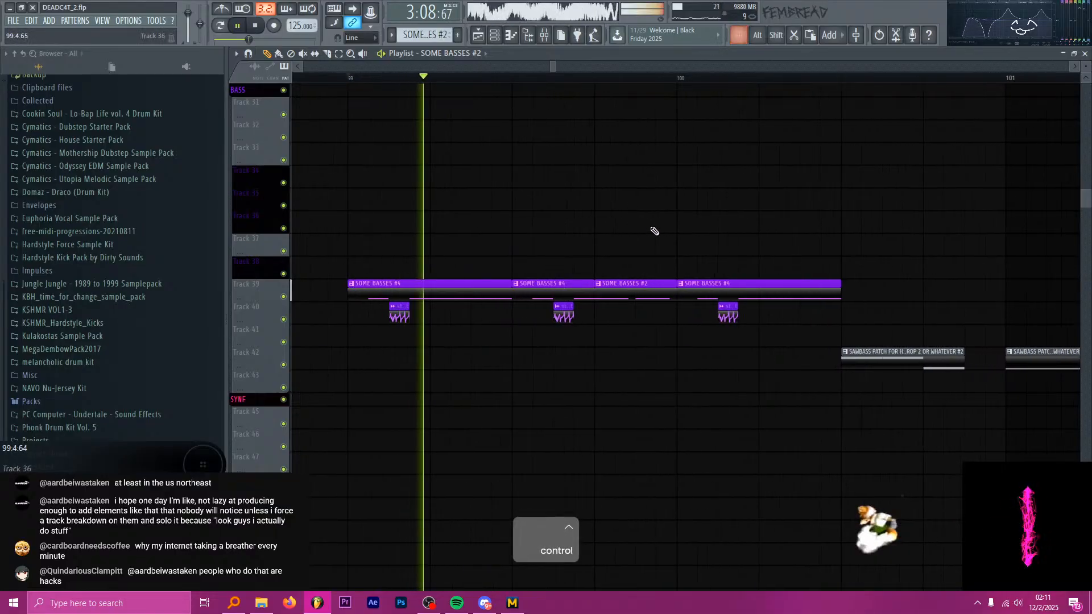
{"action": "scroll", "coordinate": [558, 251], "scroll_direction": "down", "scroll_amount": 9}
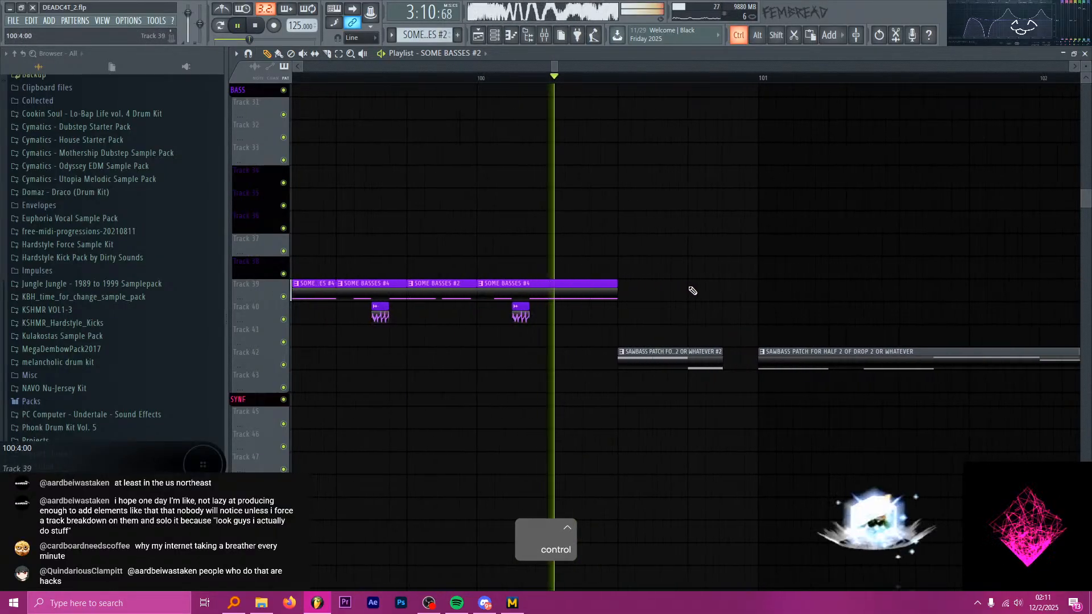
{"action": "scroll", "coordinate": [653, 304], "scroll_direction": "up", "scroll_amount": 4}
{"action": "key", "text": "space"}
Slice a short piece halfway through the SOME BASSES #2 clip at 99:4:00 and delete the remainder after it.
{"action": "scroll", "coordinate": [512, 275], "scroll_direction": "up", "scroll_amount": 4}
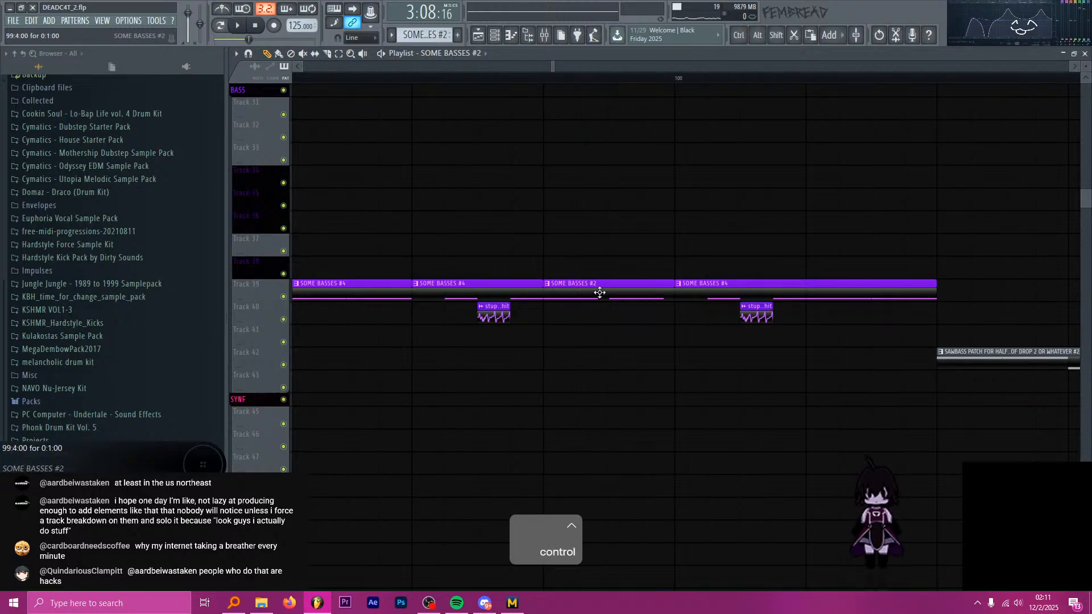
{"action": "mouse_move", "coordinate": [653, 294]}
{"action": "left_mouse_down"}
{"action": "mouse_move", "coordinate": [617, 293]}
{"action": "mouse_move", "coordinate": [667, 295]}
{"action": "left_mouse_up"}
{"action": "scroll", "coordinate": [636, 298], "scroll_direction": "up", "scroll_amount": 4}
{"action": "key", "text": "c"}
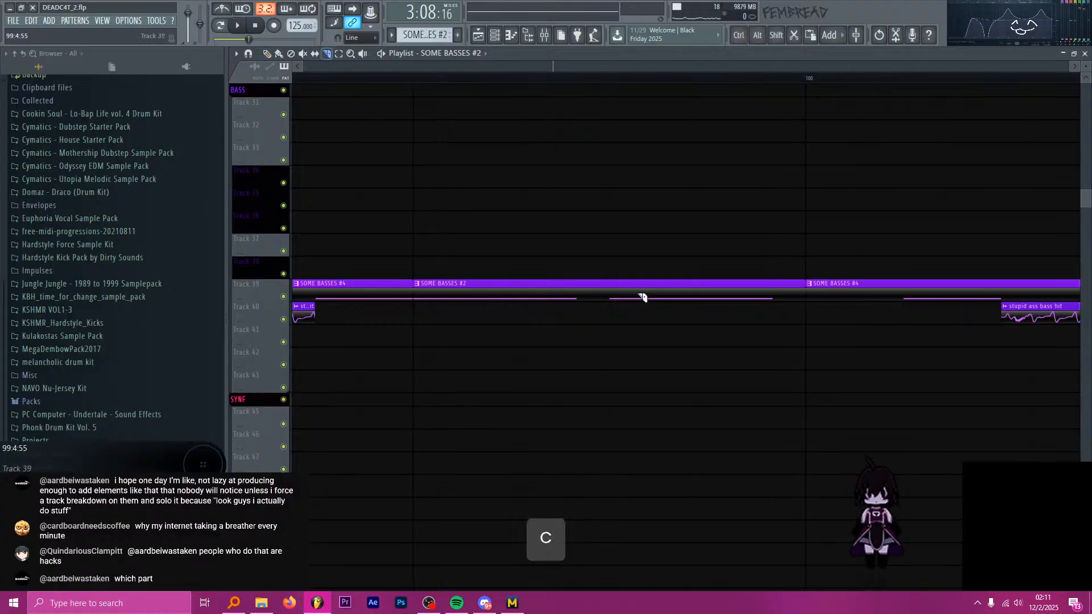
{"action": "left_click", "coordinate": [614, 298], "text": "shift"}
{"action": "left_click", "coordinate": [637, 300], "text": "alt+shift"}
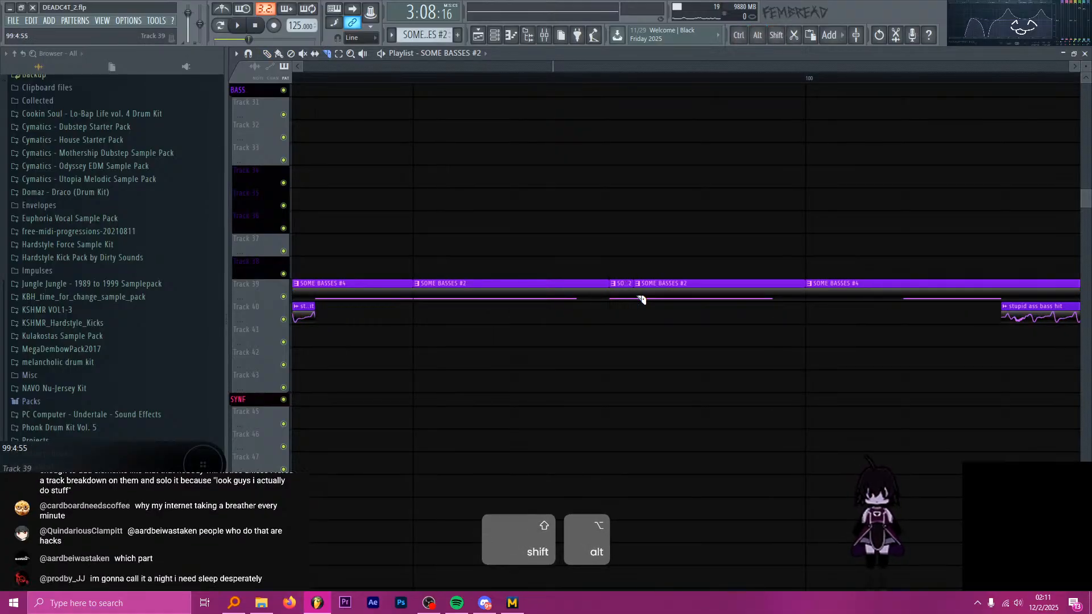
{"action": "key", "text": "p"}
{"action": "right_click", "coordinate": [664, 300]}
Duplicate the short SOME BASSES #2 slice repeatedly up to bar 100 and play the bass stutter from bar 99.
{"action": "key", "text": "ctrl+b"}
{"action": "key", "text": "ctrl+b"}
{"action": "key", "text": "ctrl+b"}
{"action": "key", "text": "ctrl+b"}
{"action": "key", "text": "ctrl+b"}
{"action": "key", "text": "ctrl+b"}
{"action": "key", "text": "ctrl+b"}
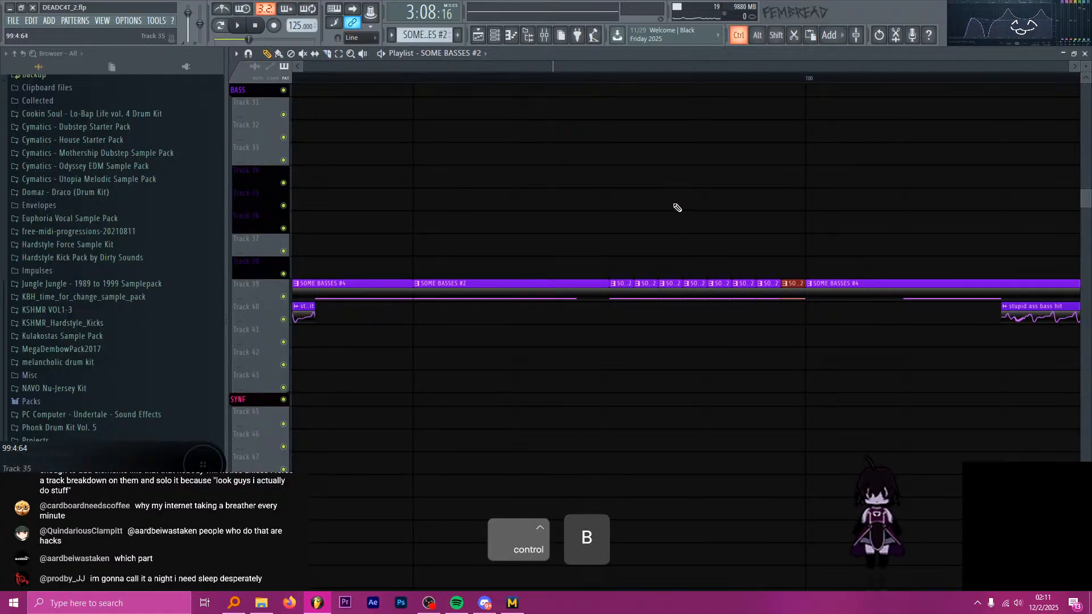
{"action": "key", "text": "space"}
{"action": "scroll", "coordinate": [611, 198], "scroll_direction": "down", "scroll_amount": 5}
{"action": "scroll", "coordinate": [643, 238], "scroll_direction": "up", "scroll_amount": 3}
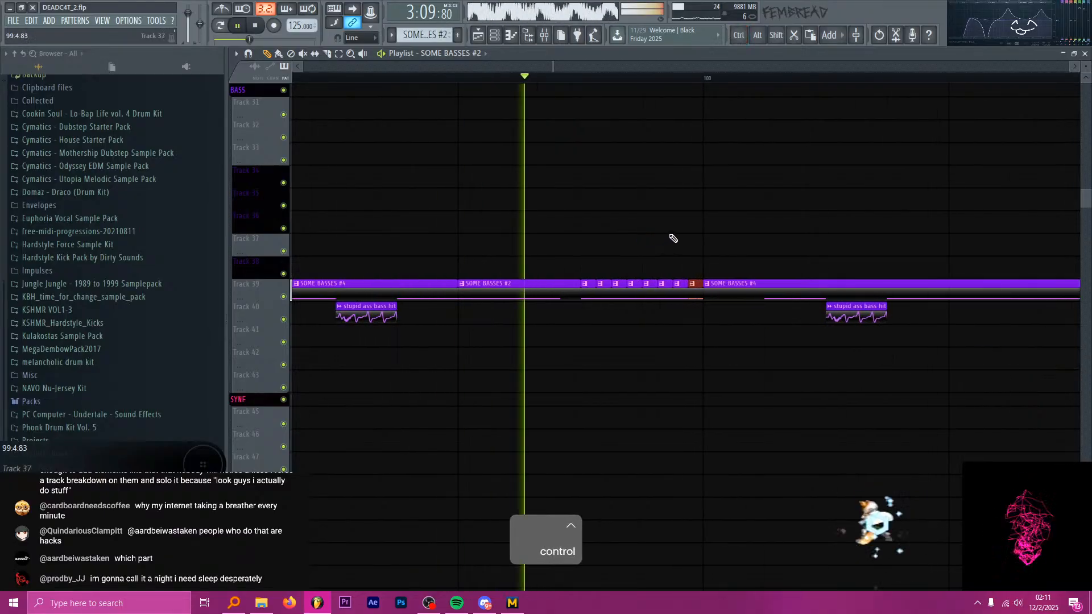
{"action": "scroll", "coordinate": [601, 244], "scroll_direction": "down", "scroll_amount": 2}
{"action": "key", "text": "space"}
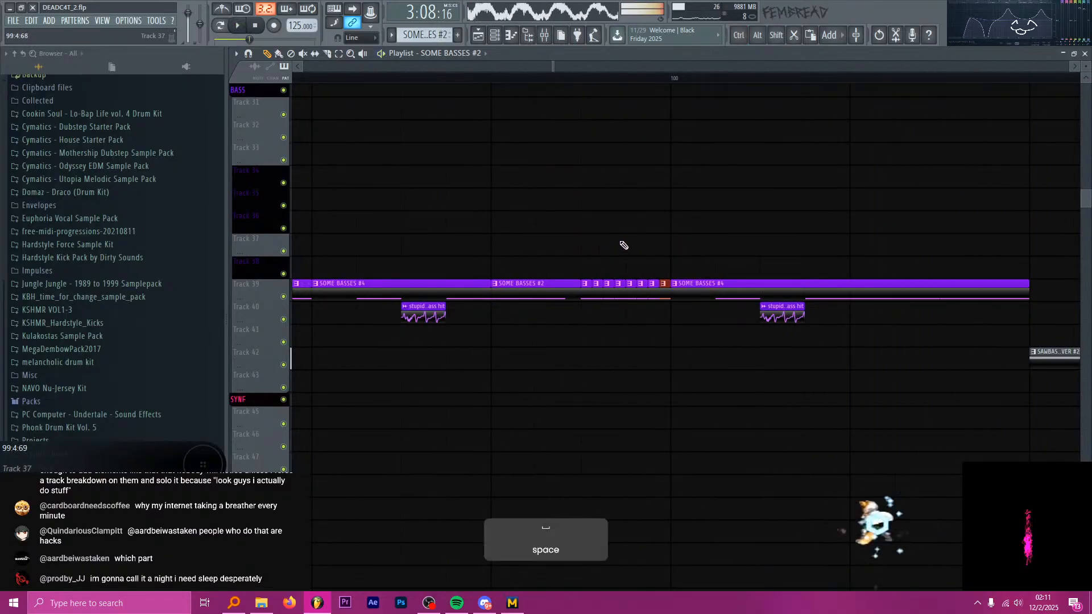
{"action": "scroll", "coordinate": [625, 247], "scroll_direction": "up", "scroll_amount": 4}
{"action": "scroll", "coordinate": [625, 247], "scroll_direction": "up", "scroll_amount": 2}
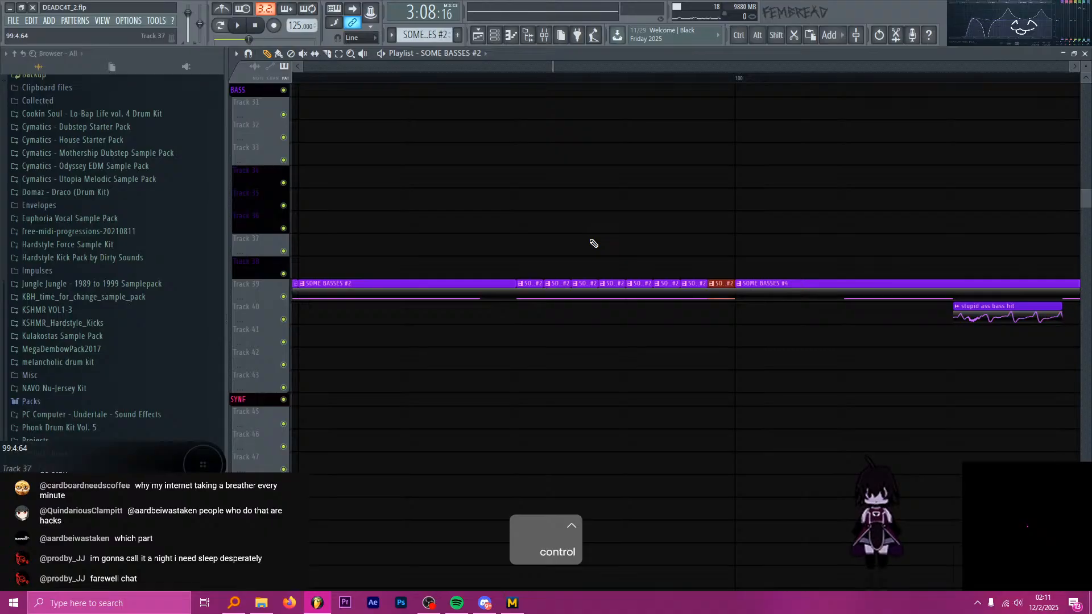
{"action": "key", "text": "alt+Tab"}
{"action": "key", "text": "alt+Tab"}
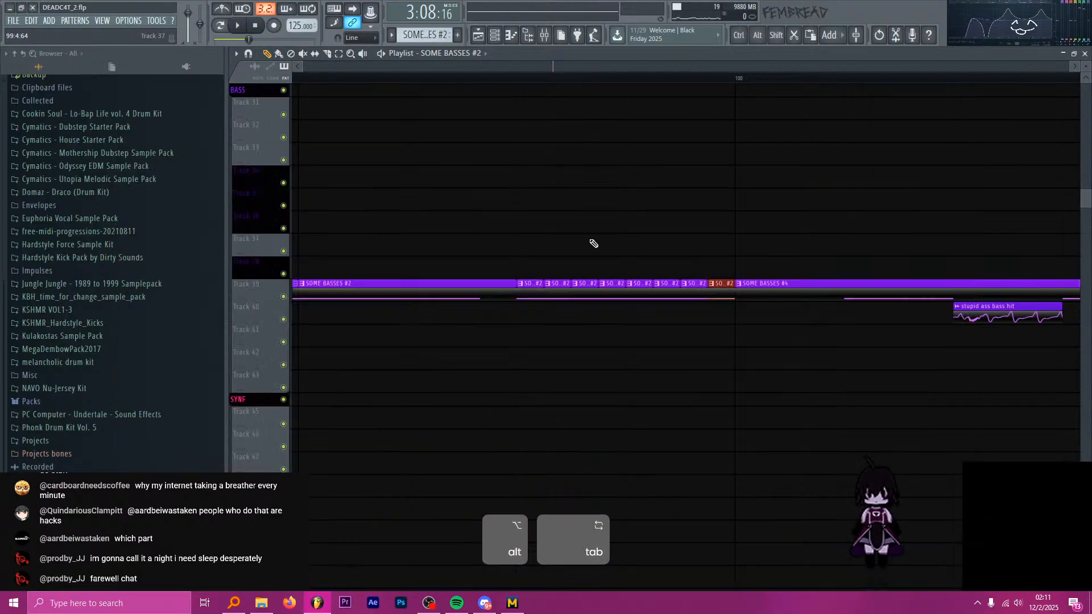
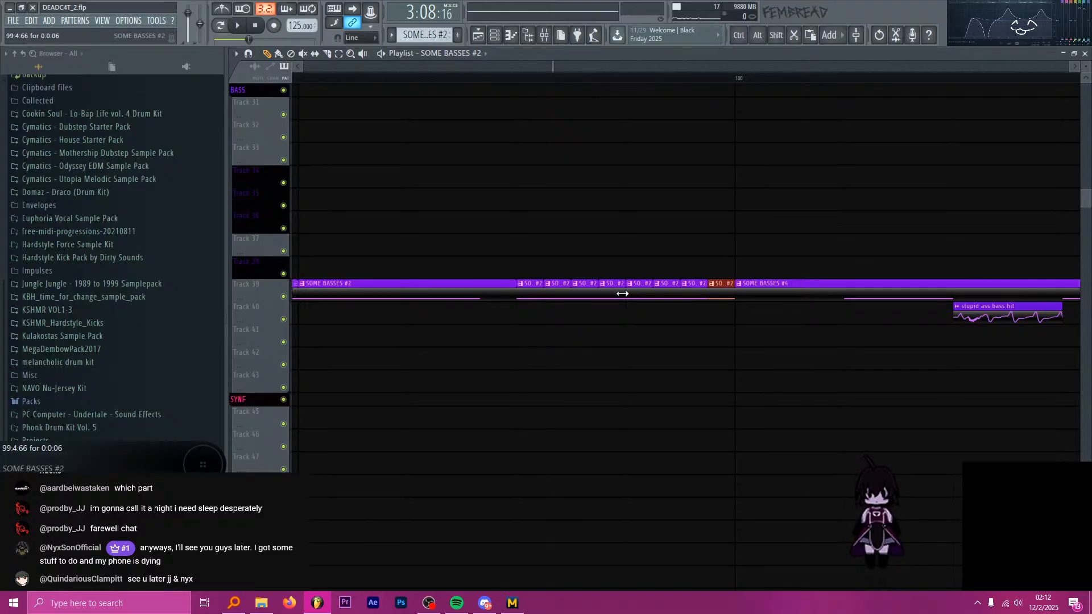
Delete every second short SOME BASSES #2 slice before bar 100 on Track 39, then select the four remaining slices and play them.
{"action": "right_click", "coordinate": [557, 288]}
{"action": "right_click", "coordinate": [612, 290]}
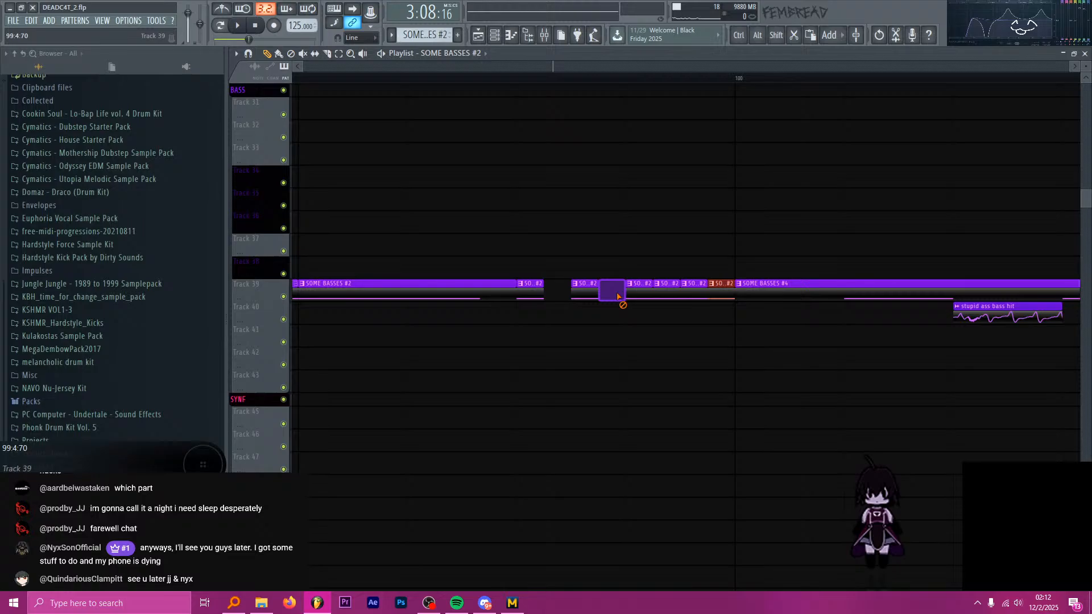
{"action": "right_click", "coordinate": [667, 290]}
{"action": "right_click", "coordinate": [721, 290]}
{"action": "left_click_drag", "start_coordinate": [529, 261], "coordinate": [695, 288]}
{"action": "key", "text": "space"}
{"action": "scroll", "coordinate": [658, 222], "scroll_direction": "down", "scroll_amount": 3}
{"action": "scroll", "coordinate": [673, 222], "scroll_direction": "up", "scroll_amount": 1}
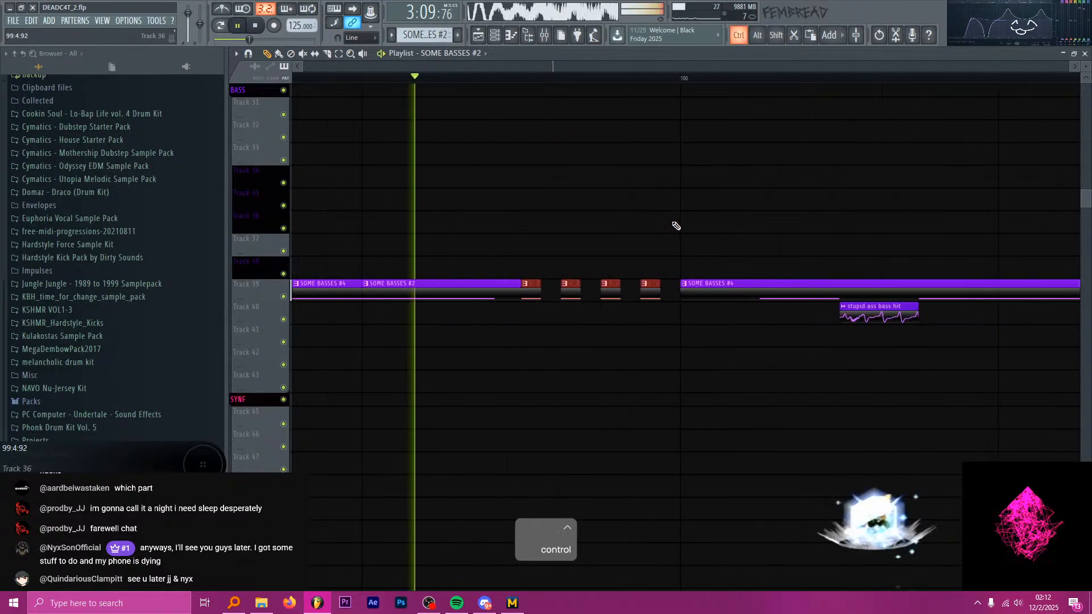
Lengthen the four spaced SOME BASSES #2 slices on Track 39 together to 0:0:10 each and listen to them.
{"action": "left_click", "coordinate": [539, 295], "text": "ctrl"}
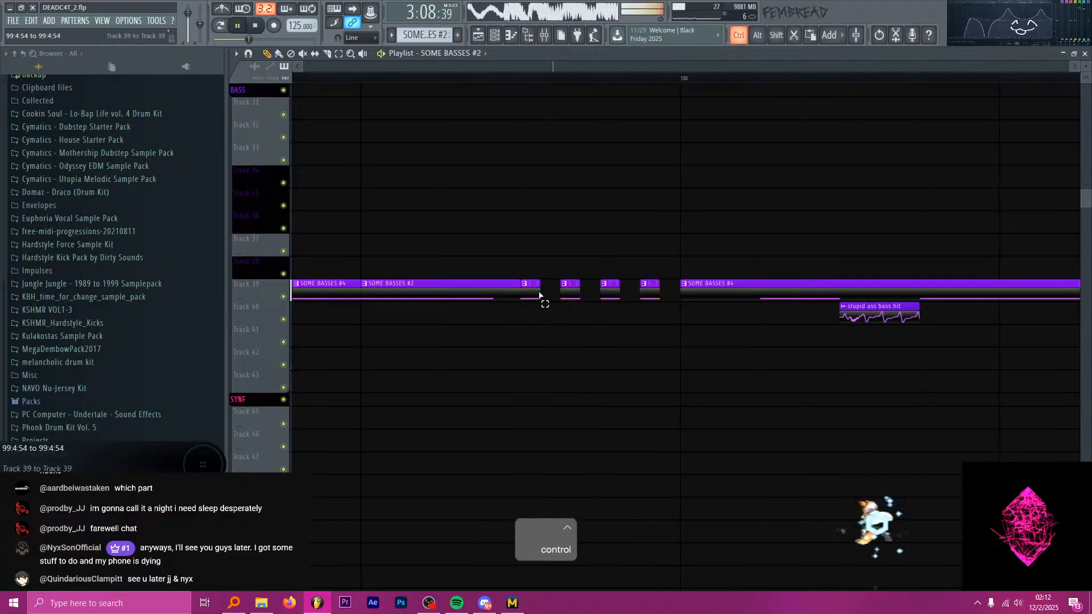
{"action": "left_click_drag", "start_coordinate": [536, 283], "coordinate": [555, 297]}
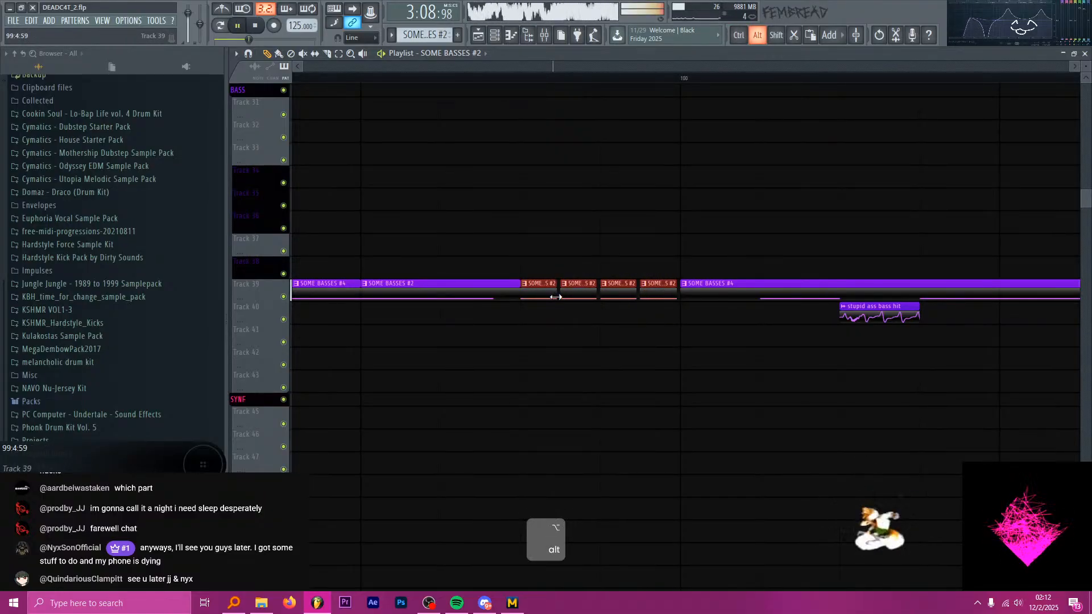
{"action": "scroll", "coordinate": [560, 281], "scroll_direction": "up", "scroll_amount": 1}
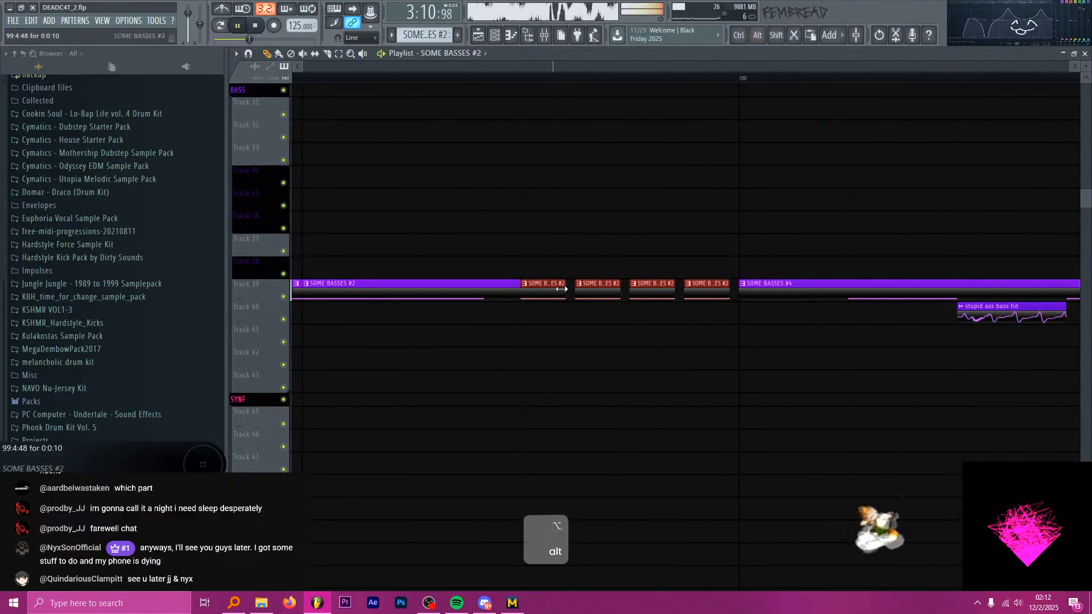
{"action": "key", "text": "space"}
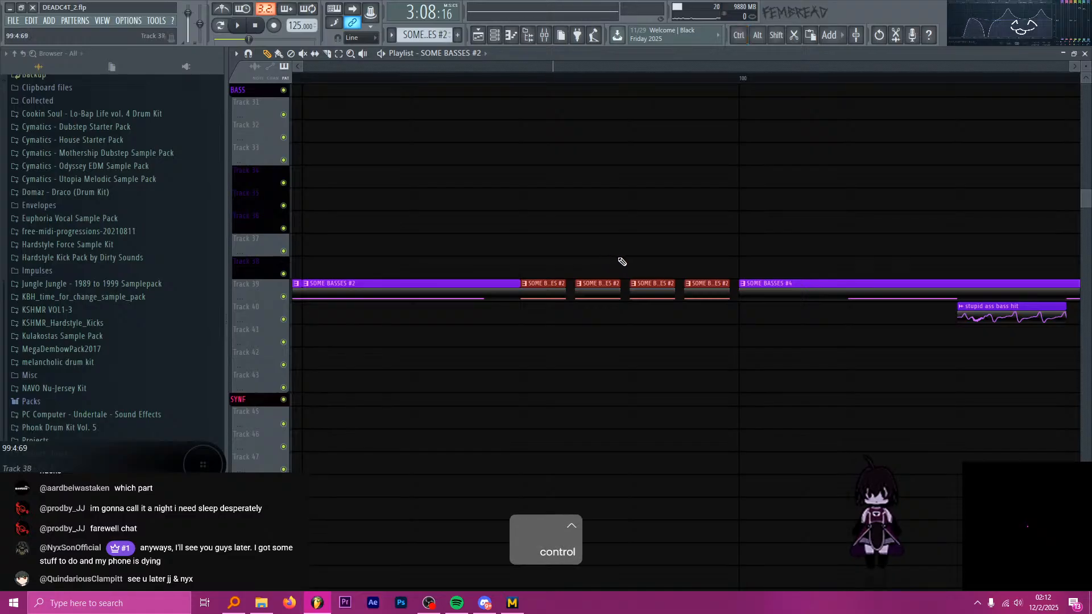
Delete the last three of the four spaced SOME BASSES #2 slices before bar 100 on Track 39.
{"action": "right_click", "coordinate": [650, 289]}
{"action": "right_click", "coordinate": [692, 292]}
{"action": "right_click", "coordinate": [601, 290]}
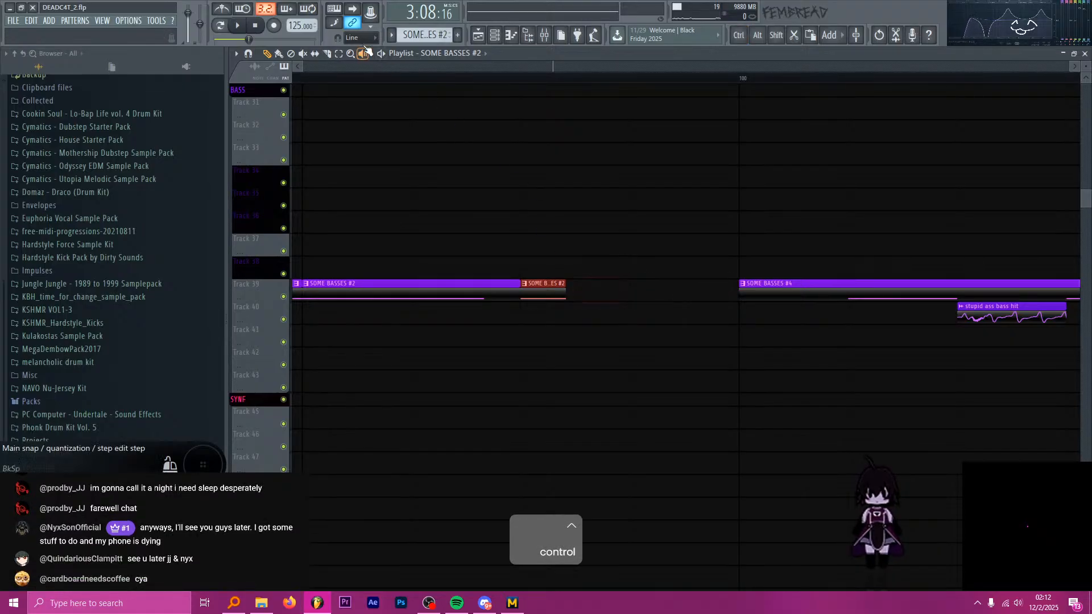
{"action": "left_click", "coordinate": [363, 38]}
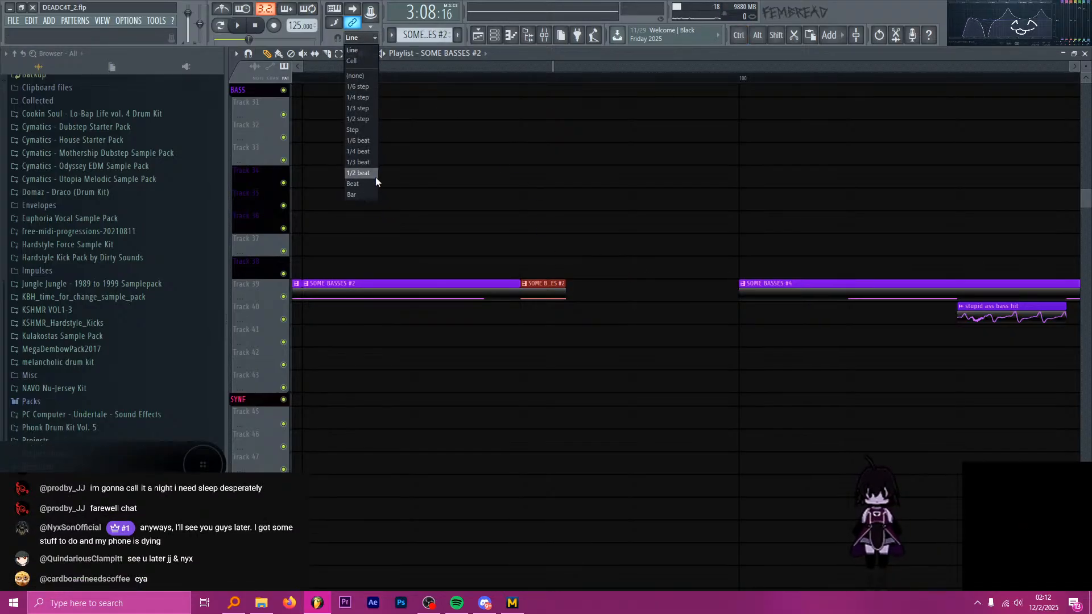
{"action": "scroll", "coordinate": [569, 307], "scroll_direction": "up", "scroll_amount": 5, "text": "ctrl"}
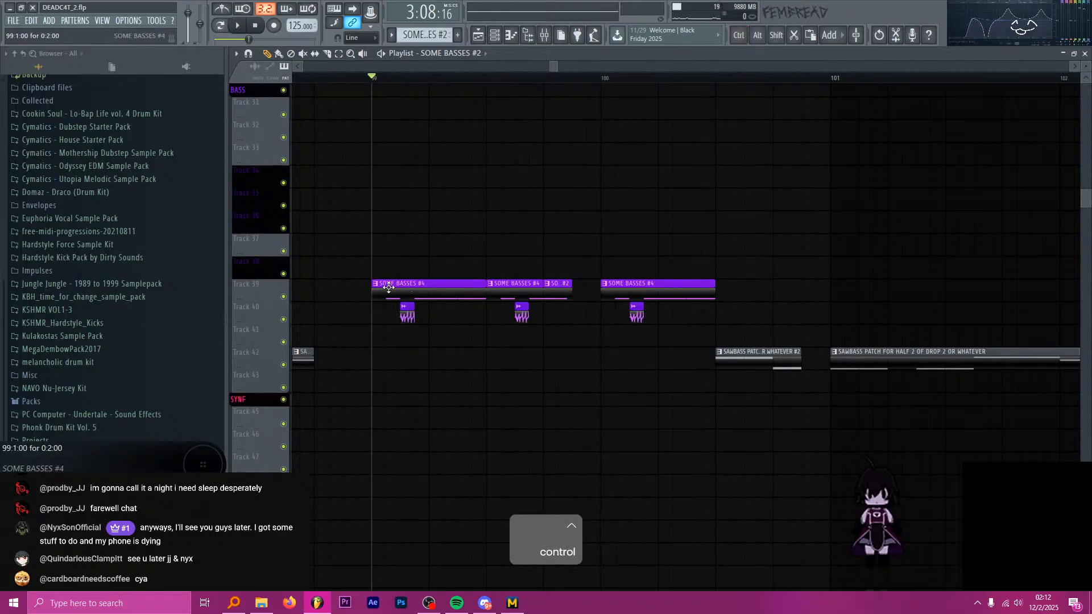
Place a SOME BASSES #4 clip on Track 41 at 99:3:00 and remove the extra copy before it.
{"action": "left_click_drag", "start_coordinate": [389, 288], "coordinate": [387, 336]}
{"action": "mouse_move", "coordinate": [479, 338]}
{"action": "left_mouse_down"}
{"action": "mouse_move", "coordinate": [599, 345]}
{"action": "mouse_move", "coordinate": [491, 345]}
{"action": "left_mouse_up"}
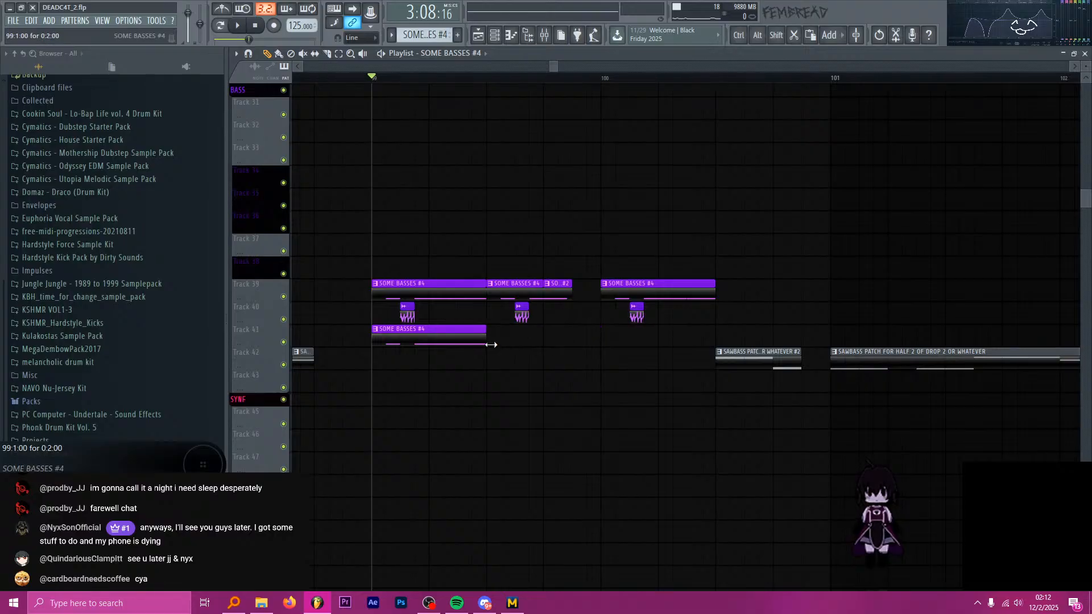
{"action": "scroll", "coordinate": [400, 333], "scroll_direction": "up", "scroll_amount": 3}
{"action": "left_click", "coordinate": [537, 343]}
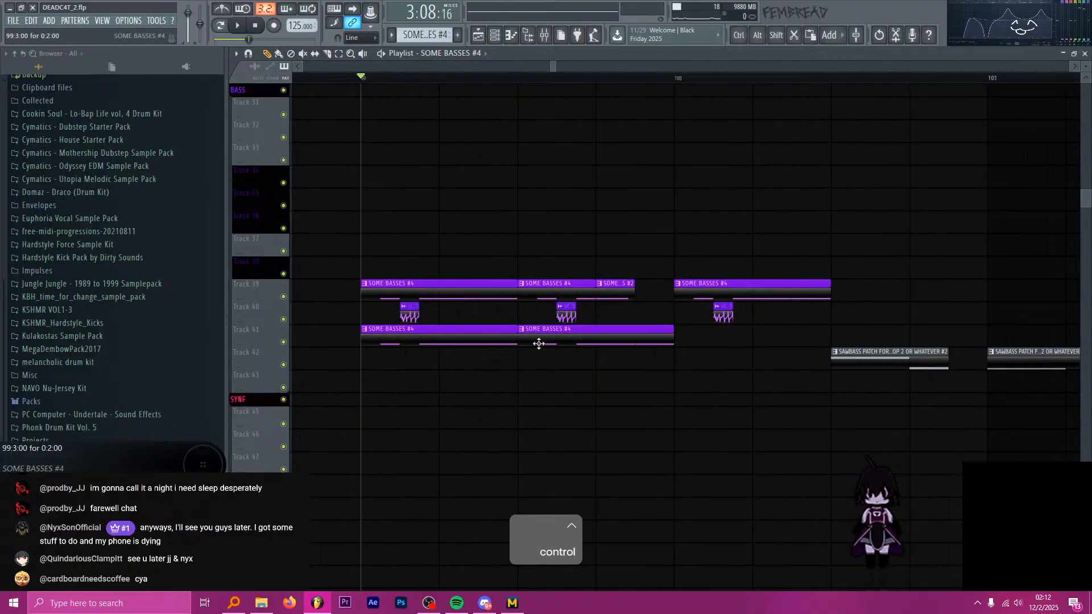
{"action": "right_click", "coordinate": [484, 339]}
{"action": "scroll", "coordinate": [646, 354], "scroll_direction": "up", "scroll_amount": 3}
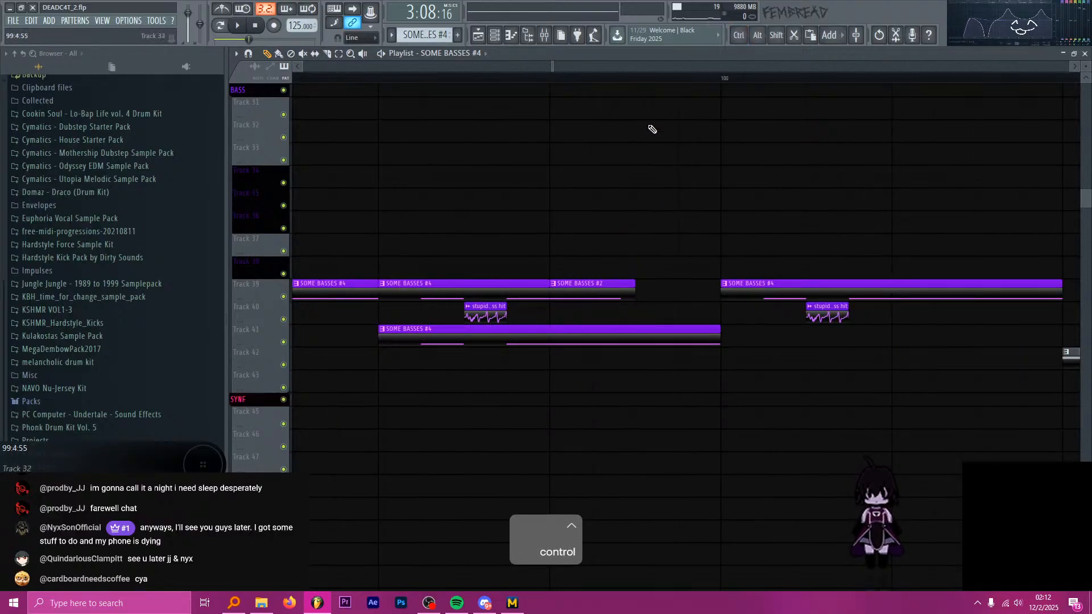
Slice the Track 41 SOME BASSES #4 clip where SOME BASSES #2 on Track 39 ends and delete the part before the cut.
{"action": "left_click", "coordinate": [637, 78]}
{"action": "key", "text": "space"}
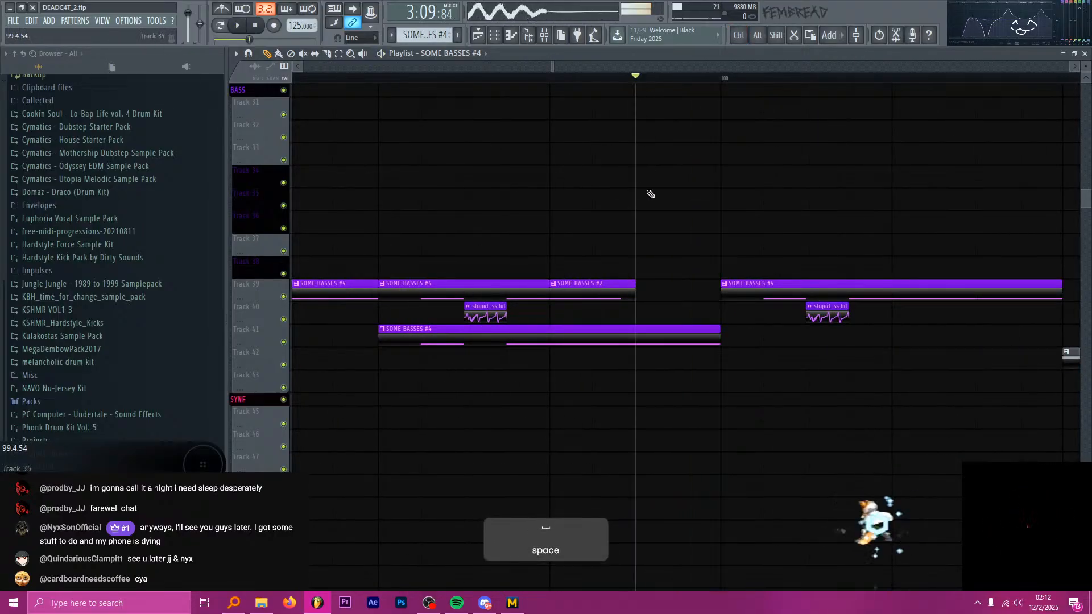
{"action": "key", "text": "c"}
{"action": "left_click", "coordinate": [616, 337], "text": "shift"}
{"action": "key", "text": "p"}
{"action": "right_click", "coordinate": [604, 337]}
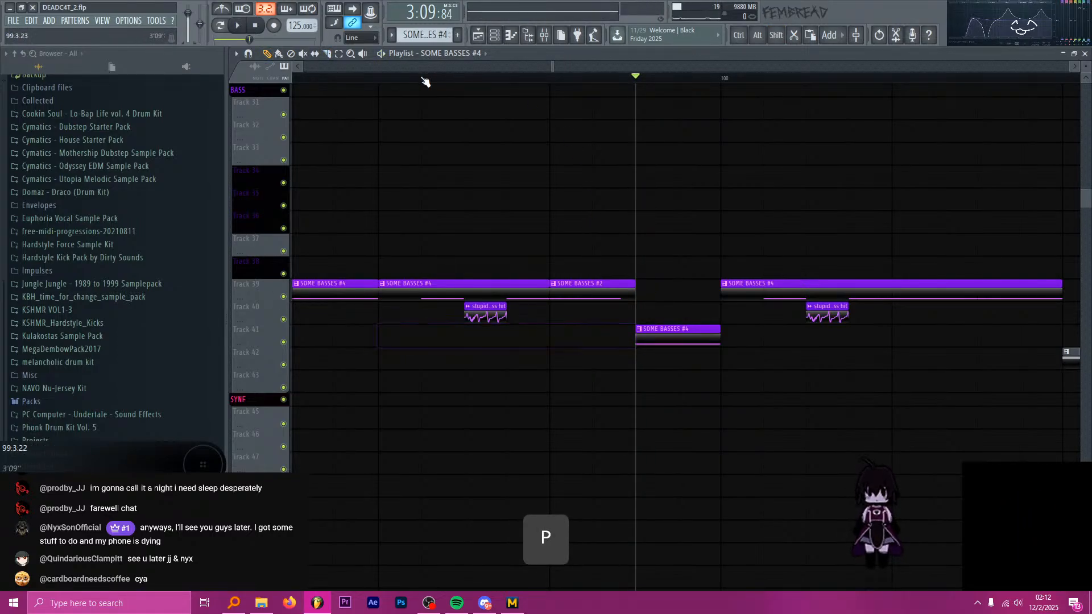
Move the remaining SOME BASSES #4 slice from Track 41 into the Track 39 gap before bar 100, removing the stray clip on Track 42.
{"action": "left_click", "coordinate": [376, 80]}
{"action": "key", "text": "space"}
{"action": "left_click", "coordinate": [683, 354]}
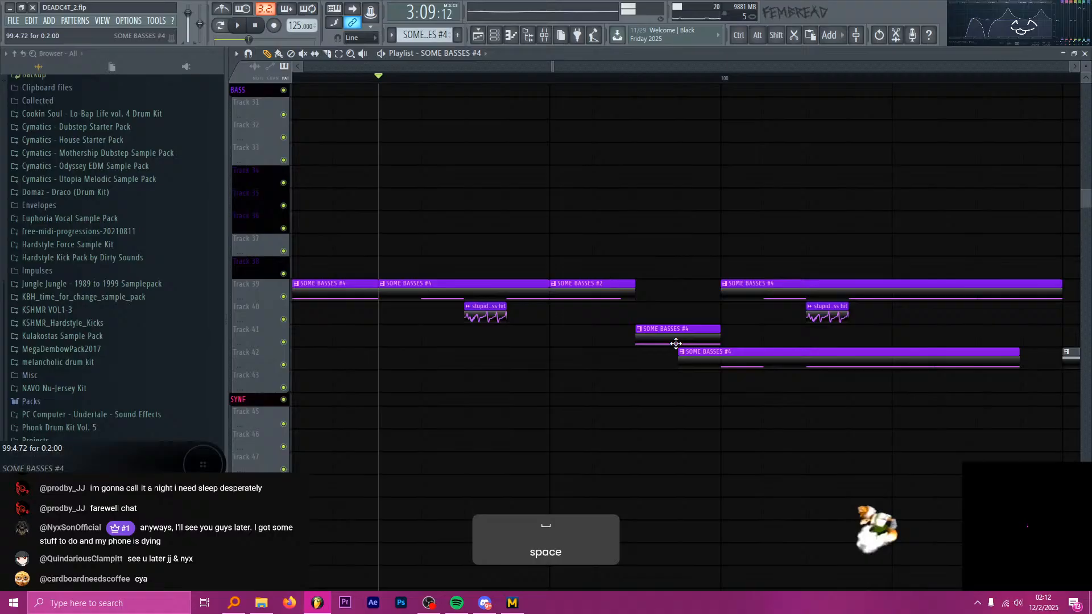
{"action": "right_click", "coordinate": [742, 355]}
{"action": "left_click_drag", "start_coordinate": [683, 329], "coordinate": [674, 284]}
{"action": "scroll", "coordinate": [626, 282], "scroll_direction": "up", "scroll_amount": 2}
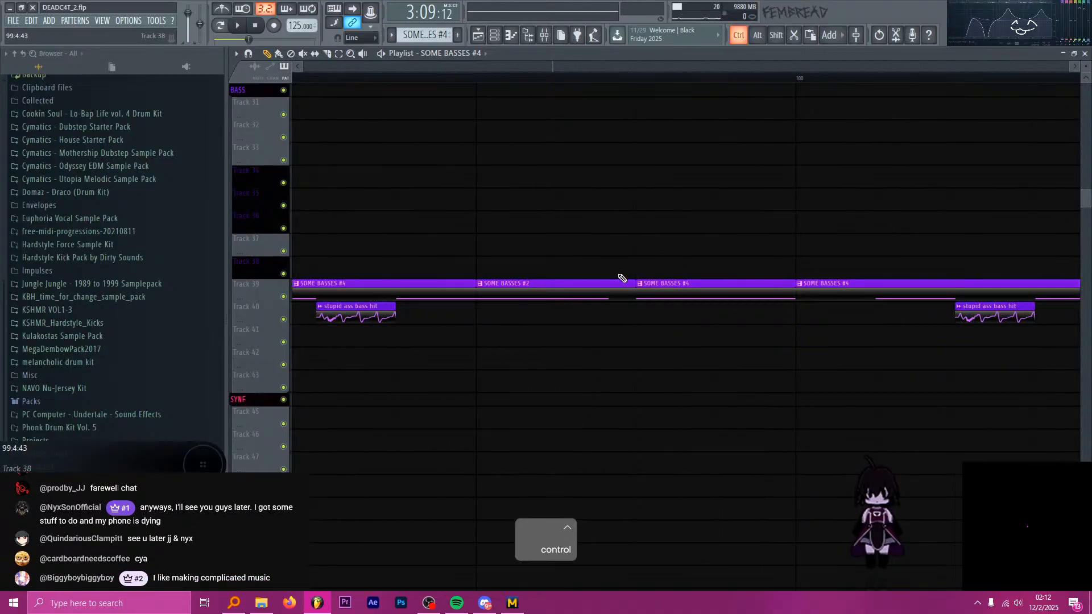
Slice the Track 39 SOME BASSES #2 clip at 99:4:24 and replace its second half with a duplicate of the first half.
{"action": "scroll", "coordinate": [566, 297], "scroll_direction": "up", "scroll_amount": 1}
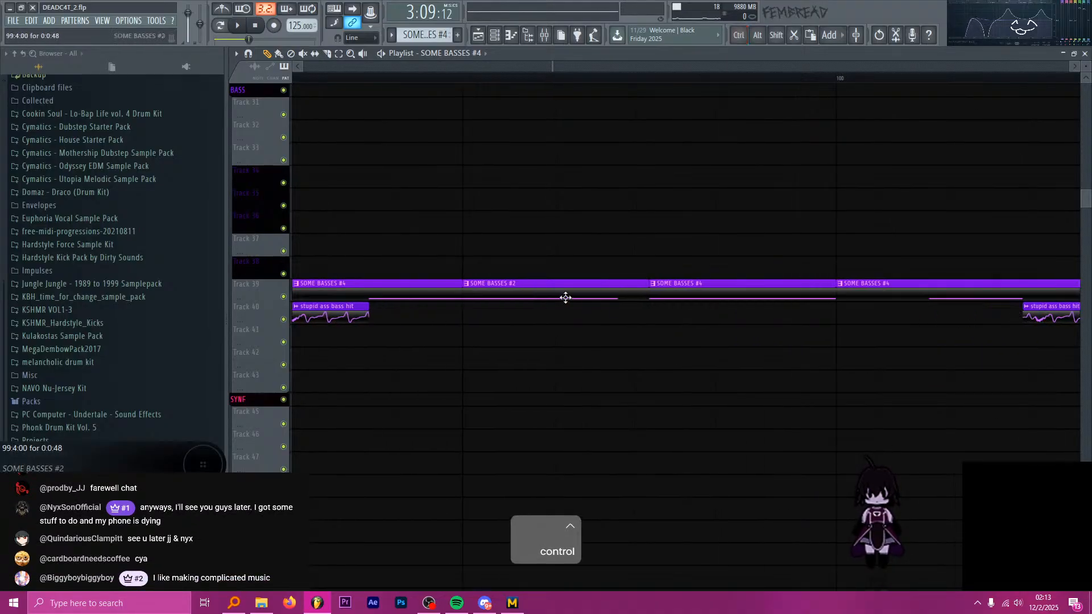
{"action": "key", "text": "c"}
{"action": "left_click", "coordinate": [564, 298], "text": "shift"}
{"action": "key", "text": "p"}
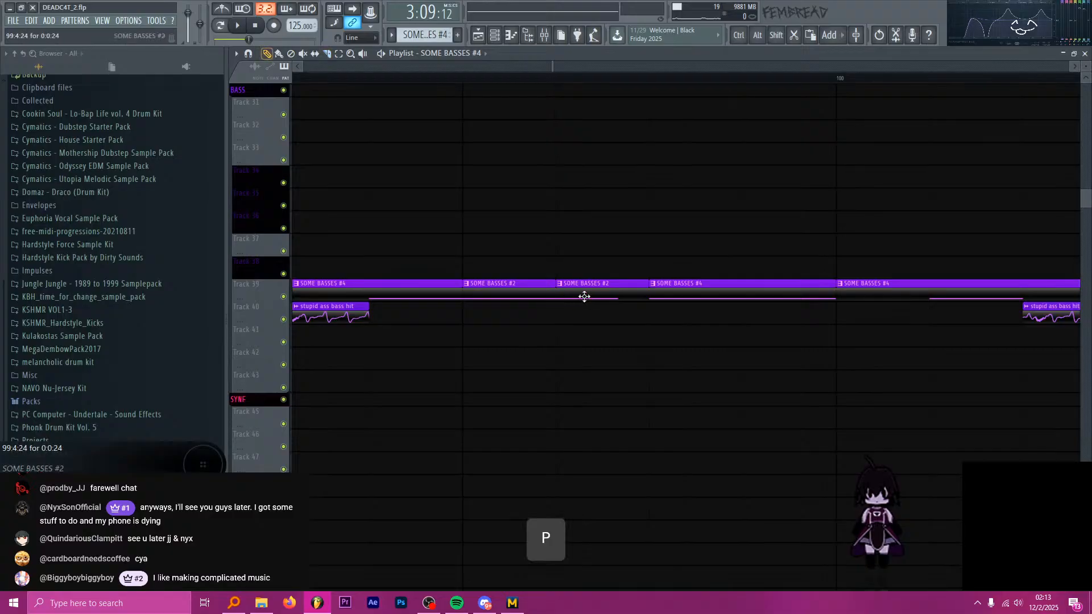
{"action": "right_click", "coordinate": [584, 297]}
{"action": "left_click_drag", "start_coordinate": [570, 291], "coordinate": [543, 307]}
{"action": "key", "text": "ctrl+b"}
{"action": "scroll", "coordinate": [584, 225], "scroll_direction": "down", "scroll_amount": 2}
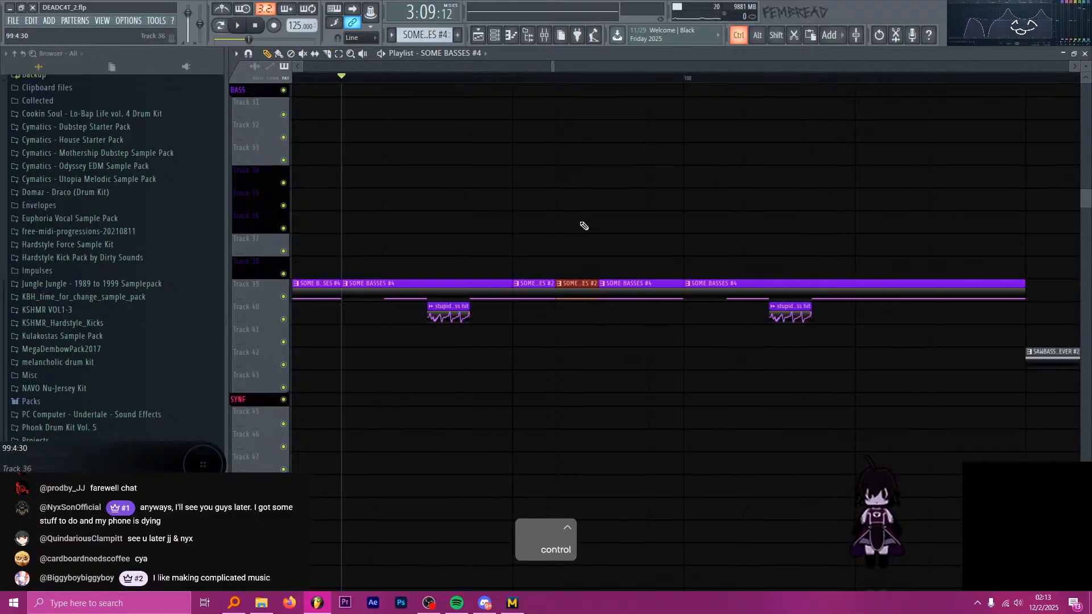
Save the project.
{"action": "key", "text": "ctrl+s"}
{"action": "scroll", "coordinate": [575, 220], "scroll_direction": "up", "scroll_amount": 2}
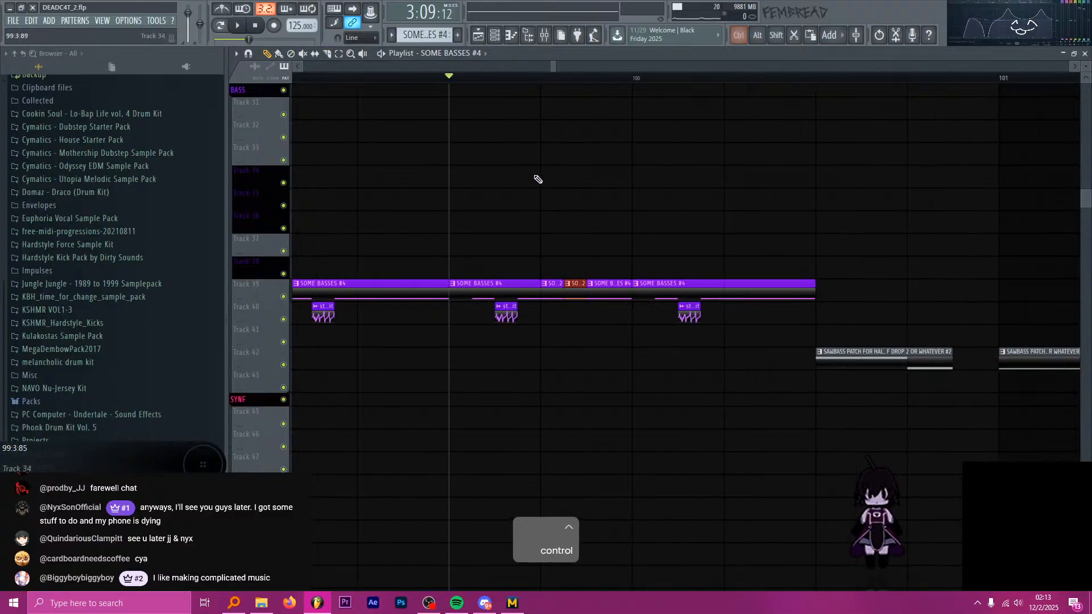
{"action": "scroll", "coordinate": [538, 180], "scroll_direction": "up", "scroll_amount": 3}
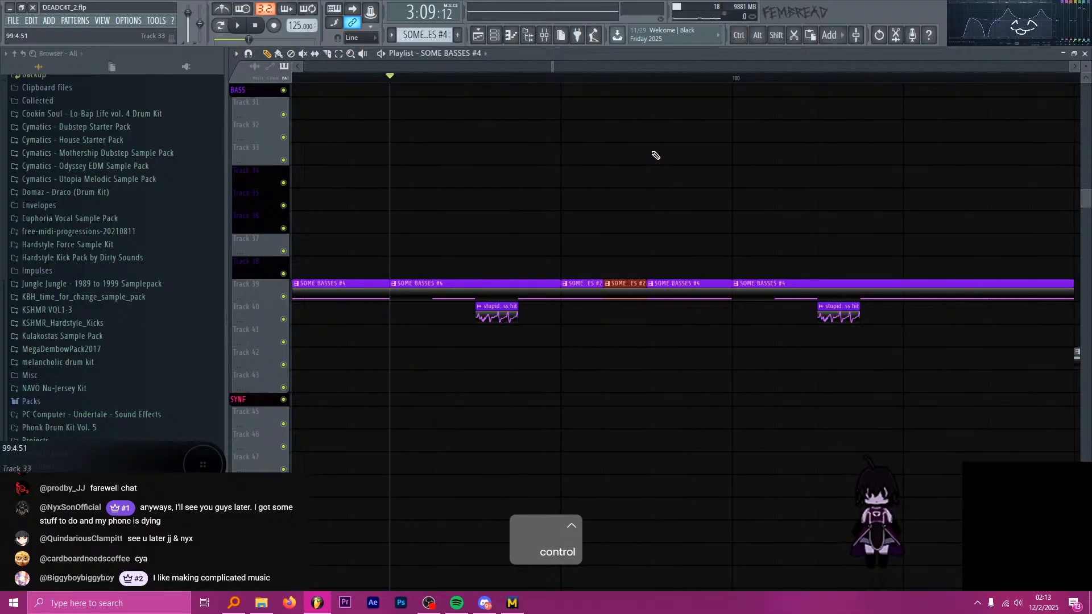
{"action": "key", "text": "alt+Tab"}
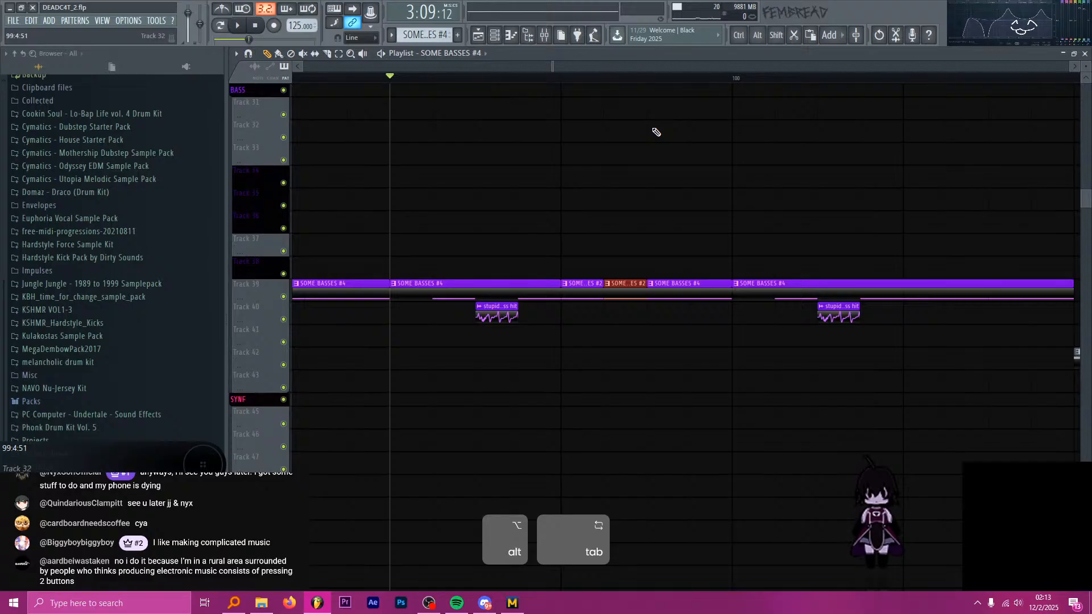
{"action": "left_click", "coordinate": [656, 132]}
{"action": "right_click", "coordinate": [654, 133]}
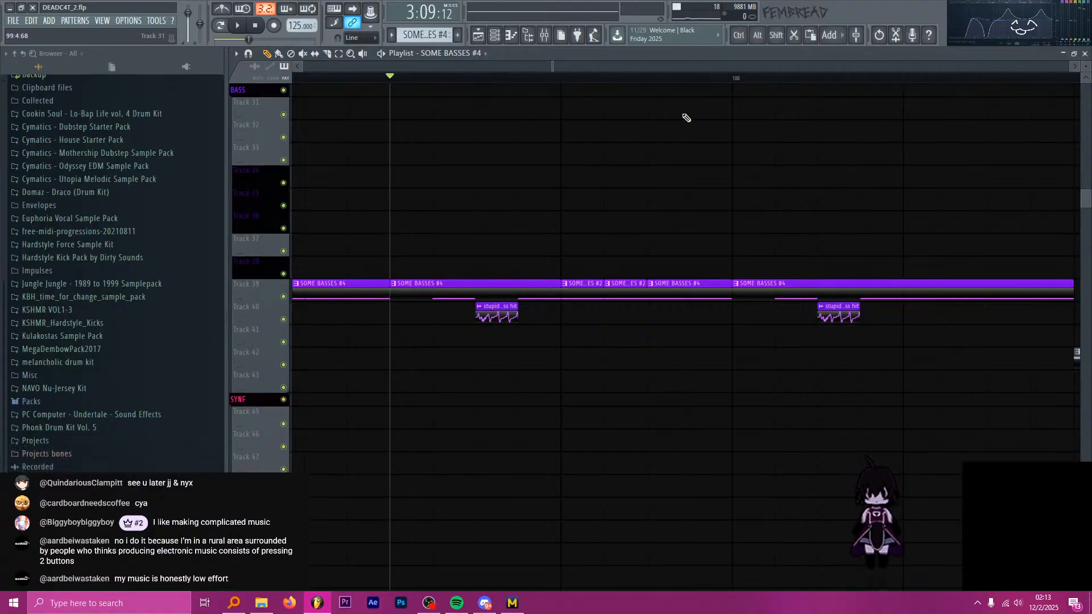
Play the bass section, delete the duplicated SOME BASSES #2 half and extend the first half to the start of the SOME BASSES #4 slice.
{"action": "key", "text": "space"}
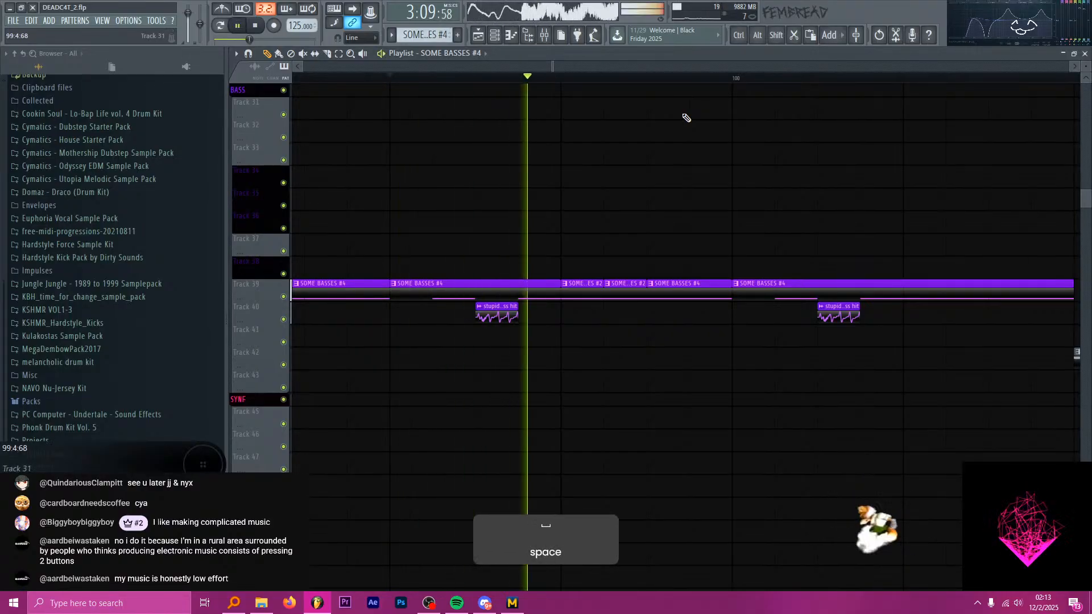
{"action": "key", "text": "ctrl+space"}
{"action": "scroll", "coordinate": [414, 81], "scroll_direction": "up", "scroll_amount": 2}
{"action": "left_click", "coordinate": [413, 79]}
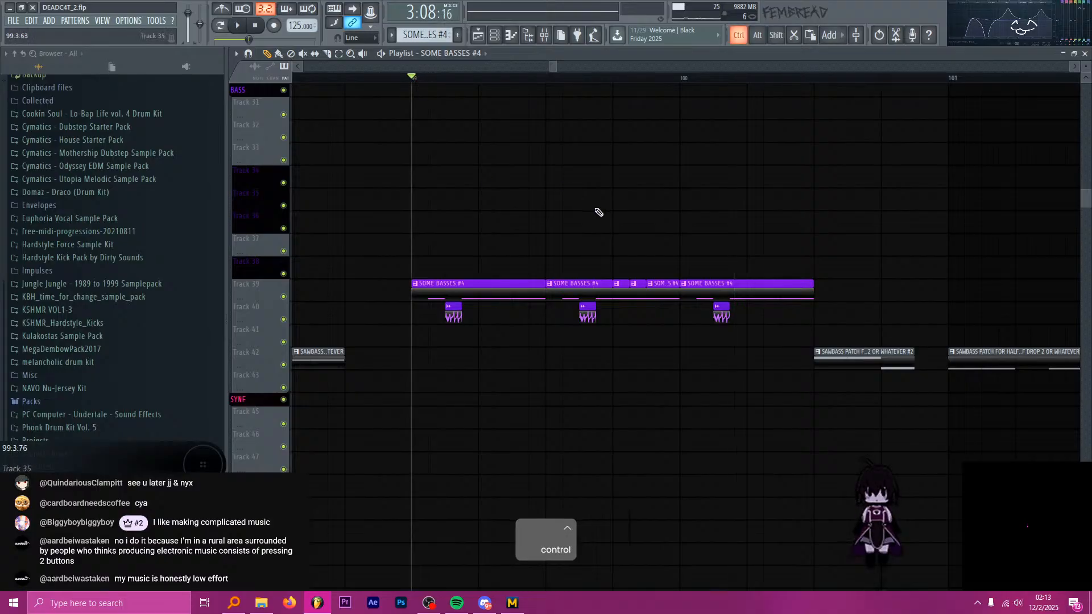
{"action": "scroll", "coordinate": [643, 288], "scroll_direction": "up", "scroll_amount": 3}
{"action": "right_click", "coordinate": [629, 294]}
{"action": "key", "text": "space"}
{"action": "left_click_drag", "start_coordinate": [609, 292], "coordinate": [649, 298]}
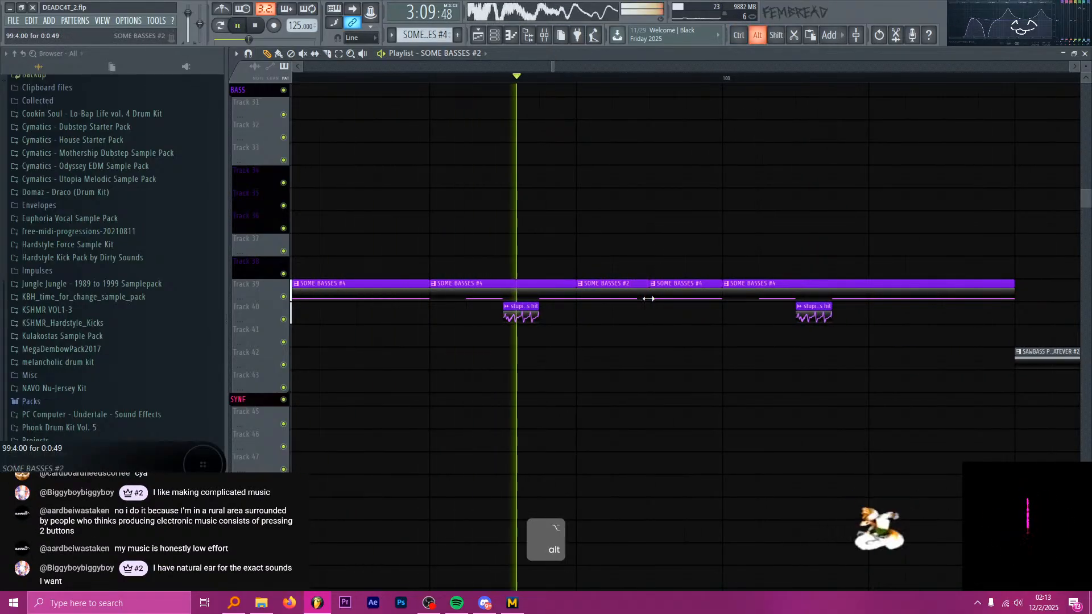
{"action": "key", "text": "space"}
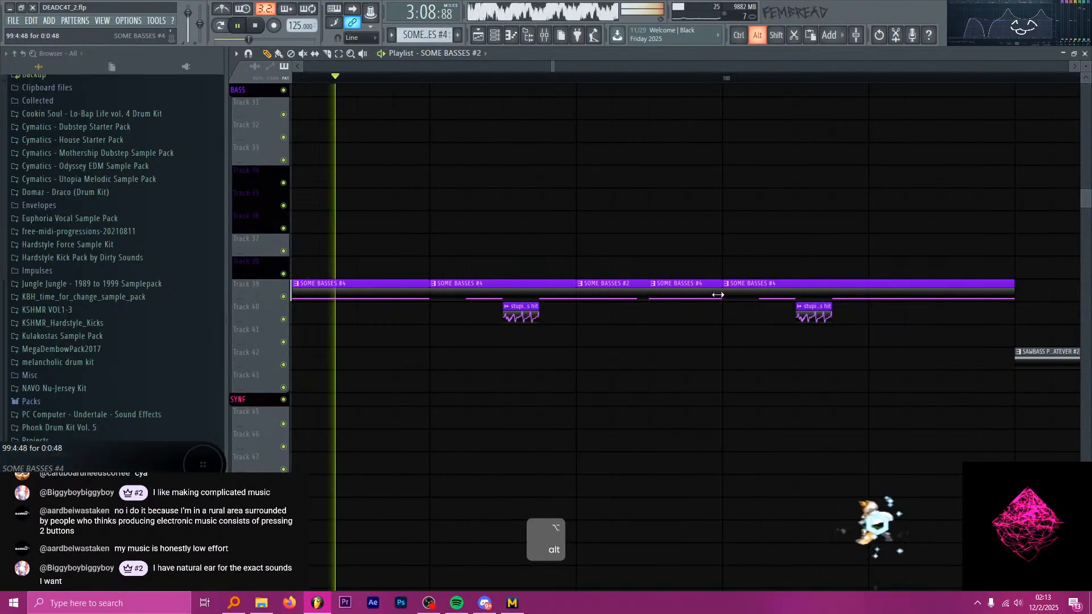
Shorten the SOME BASSES #4 slice before bar 100 to a quarter of its length and duplicate it three times to fill the gap.
{"action": "key", "text": "space"}
{"action": "left_click_drag", "start_coordinate": [721, 293], "coordinate": [646, 292]}
{"action": "key", "text": "alt"}
{"action": "scroll", "coordinate": [675, 290], "scroll_direction": "up", "scroll_amount": 2}
{"action": "left_click", "coordinate": [637, 287], "text": "ctrl"}
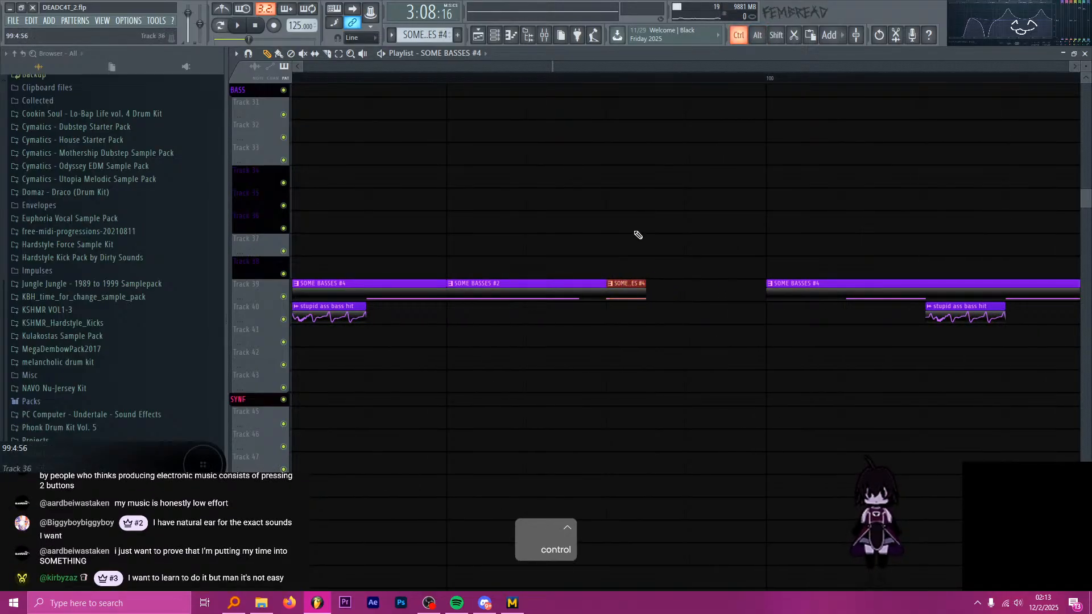
{"action": "key", "text": "ctrl+b"}
{"action": "key", "text": "ctrl+b"}
{"action": "key", "text": "ctrl+b"}
{"action": "scroll", "coordinate": [634, 171], "scroll_direction": "down", "scroll_amount": 2}
{"action": "left_click", "coordinate": [520, 76]}
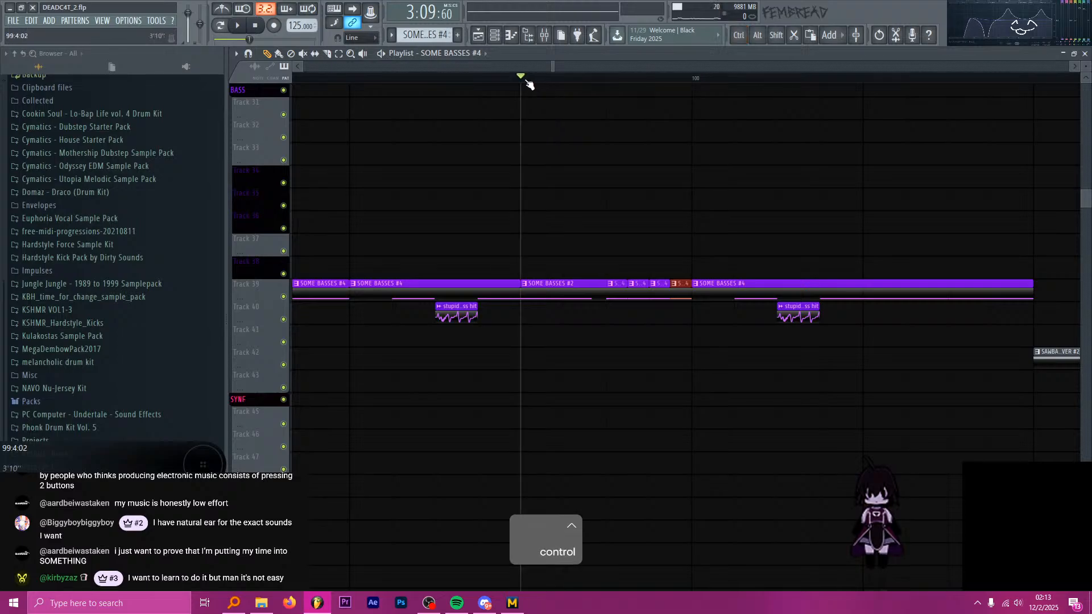
{"action": "scroll", "coordinate": [592, 109], "scroll_direction": "down", "scroll_amount": 2}
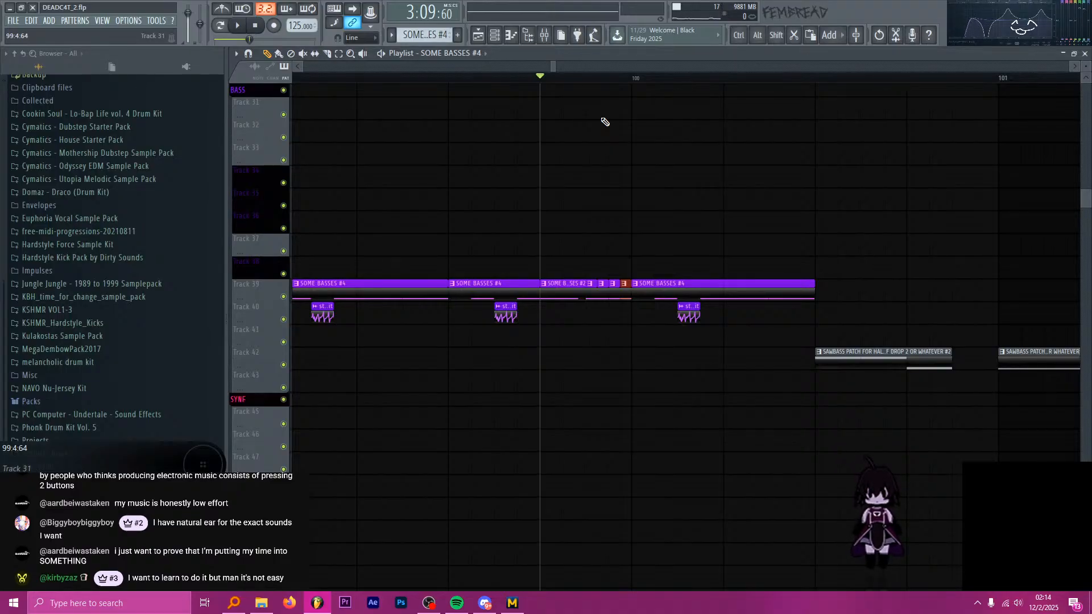
{"action": "scroll", "coordinate": [611, 187], "scroll_direction": "up", "scroll_amount": 2}
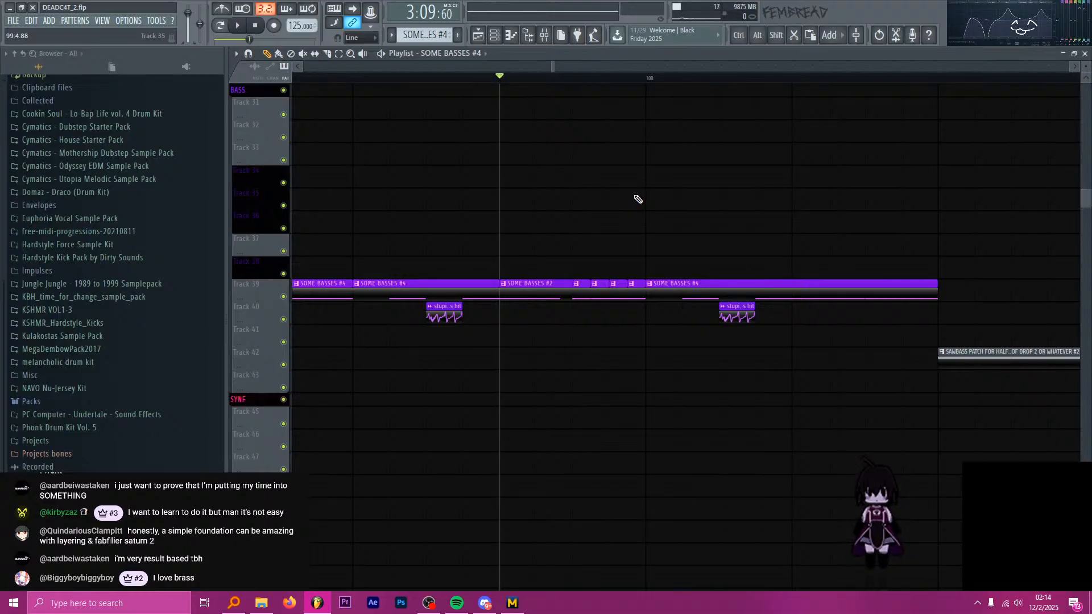
{"action": "key", "text": "alt+Tab"}
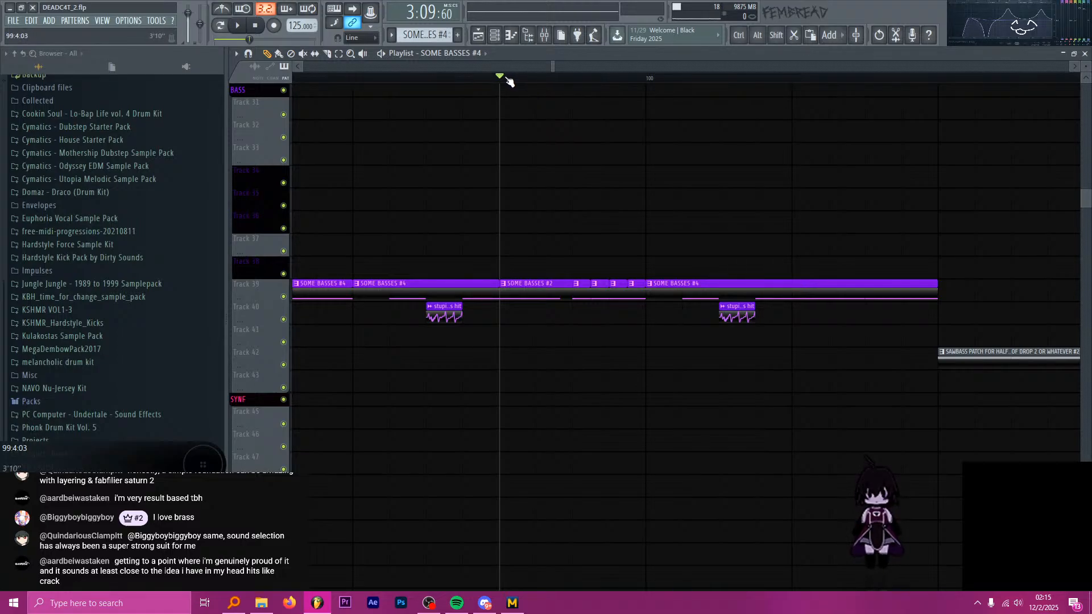
Play the section, delete the four short SOME BASSES #4 slices on Track 39 and extend the SOME BASSES #2 clip to bar 100.
{"action": "left_click_drag", "start_coordinate": [507, 81], "coordinate": [353, 78]}
{"action": "key", "text": "space"}
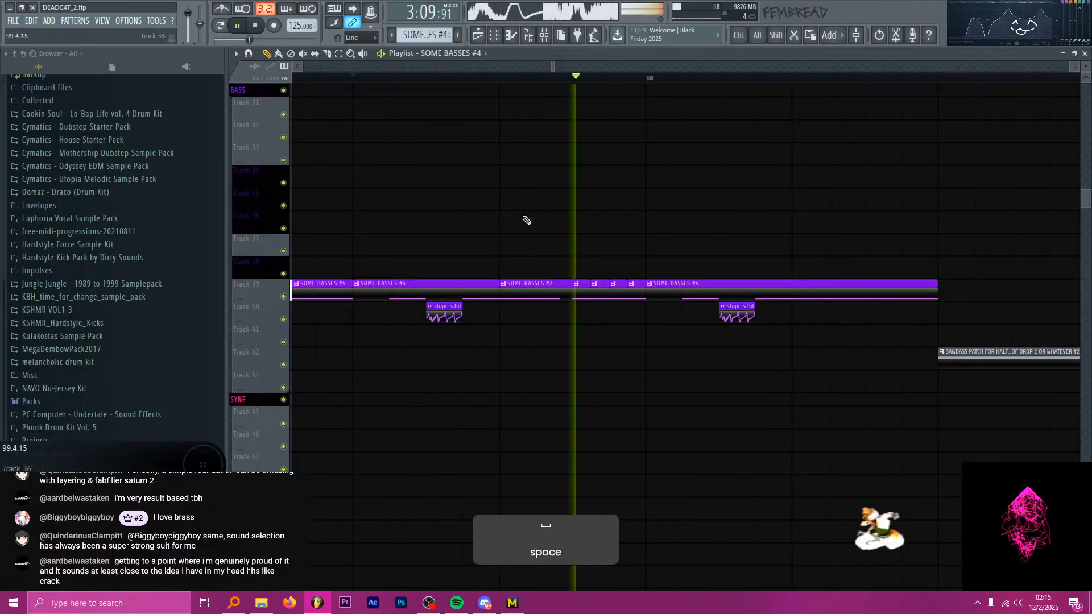
{"action": "key", "text": "space"}
{"action": "right_click", "coordinate": [579, 295]}
{"action": "key", "text": "space"}
{"action": "key", "text": "space"}
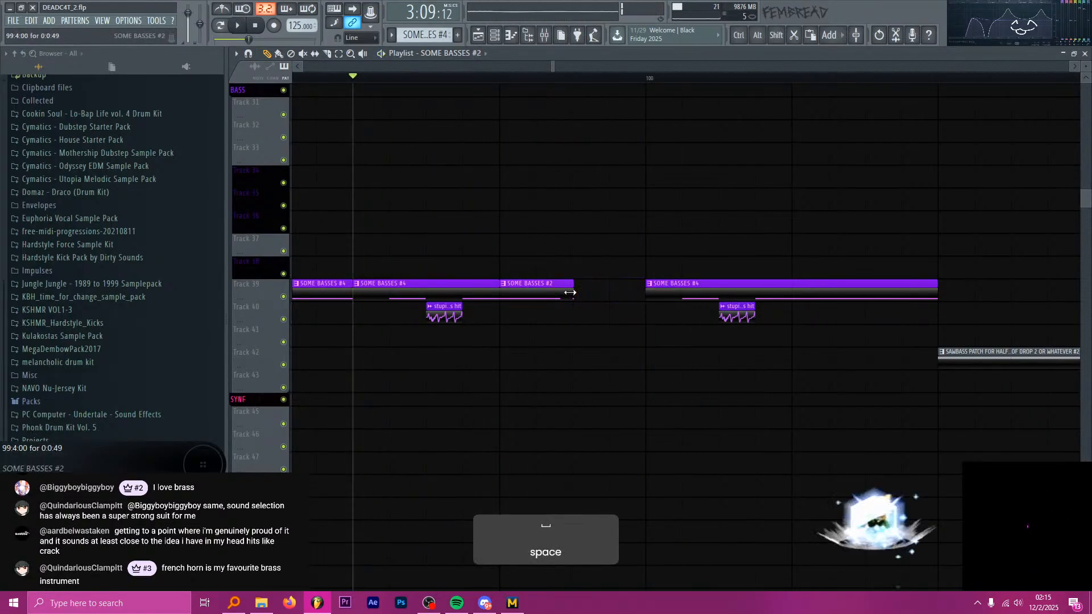
{"action": "left_click_drag", "start_coordinate": [570, 294], "coordinate": [642, 293]}
{"action": "scroll", "coordinate": [635, 293], "scroll_direction": "down", "scroll_amount": 1}
{"action": "scroll", "coordinate": [636, 293], "scroll_direction": "down", "scroll_amount": 2}
Play the bass section and shorten the SOME BASSES #2 clip before bar 100 on Track 39 to half its length.
{"action": "key", "text": "space"}
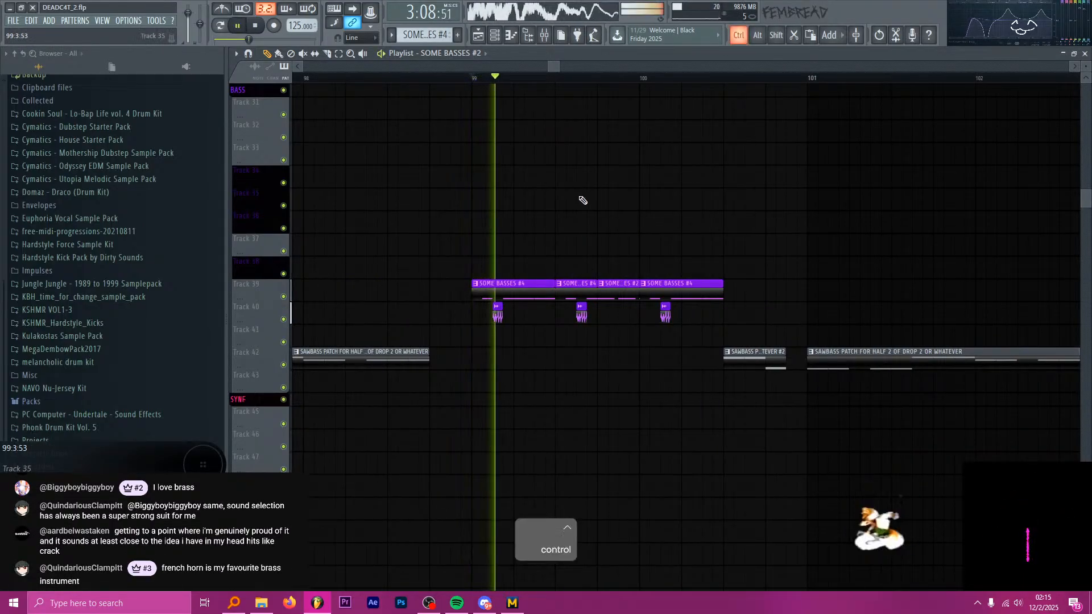
{"action": "scroll", "coordinate": [650, 310], "scroll_direction": "up", "scroll_amount": 3}
{"action": "key", "text": "space"}
{"action": "key", "text": "space"}
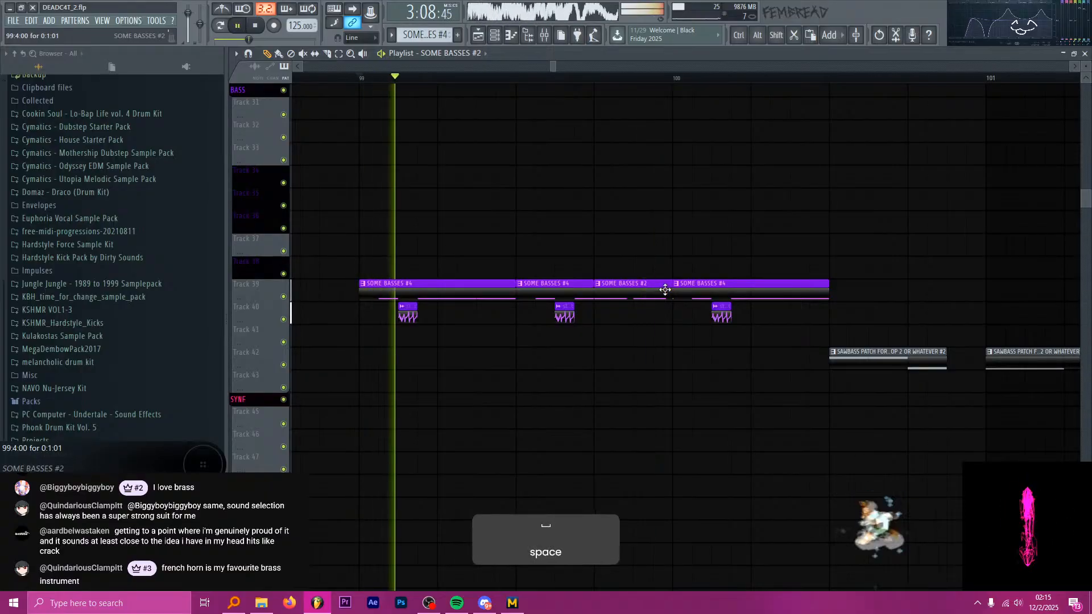
{"action": "key", "text": "space"}
{"action": "scroll", "coordinate": [653, 313], "scroll_direction": "down", "scroll_amount": 5}
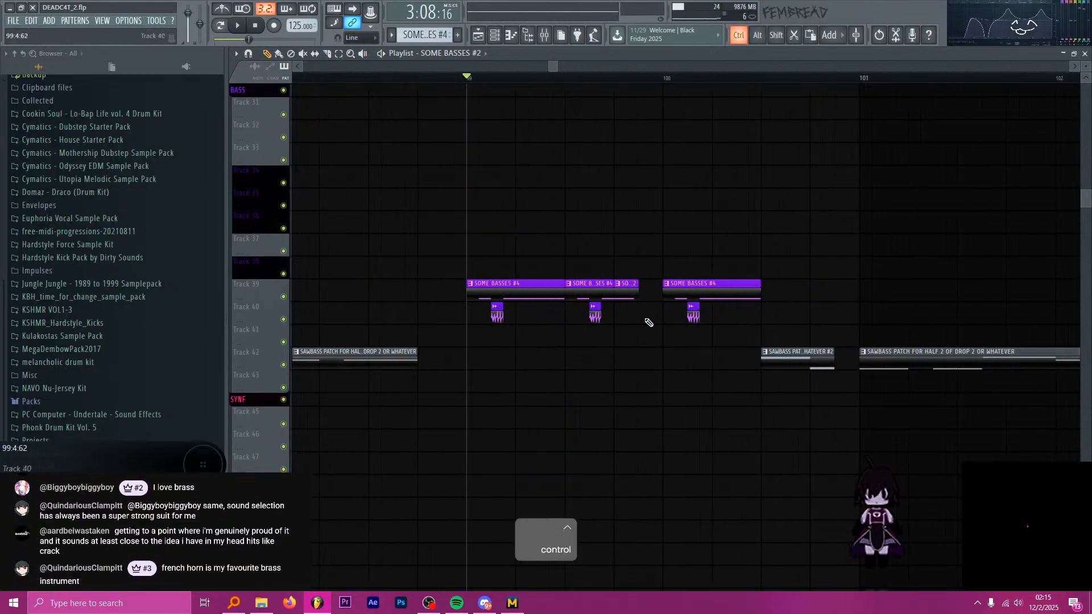
Pick the Midnite Cruiser loop clip at bar 92.4 on Track 70 as the source for a copy.
{"action": "scroll", "coordinate": [615, 328], "scroll_direction": "down", "scroll_amount": 5}
{"action": "scroll", "coordinate": [456, 237], "scroll_direction": "up", "scroll_amount": 5}
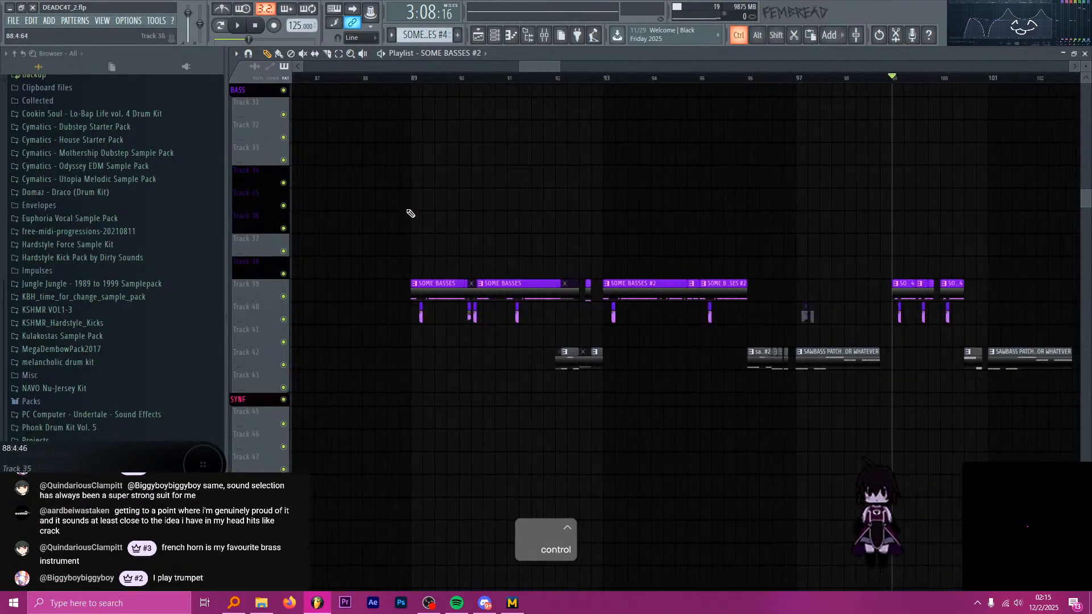
{"action": "left_click", "coordinate": [414, 82]}
{"action": "scroll", "coordinate": [471, 178], "scroll_direction": "up", "scroll_amount": 2}
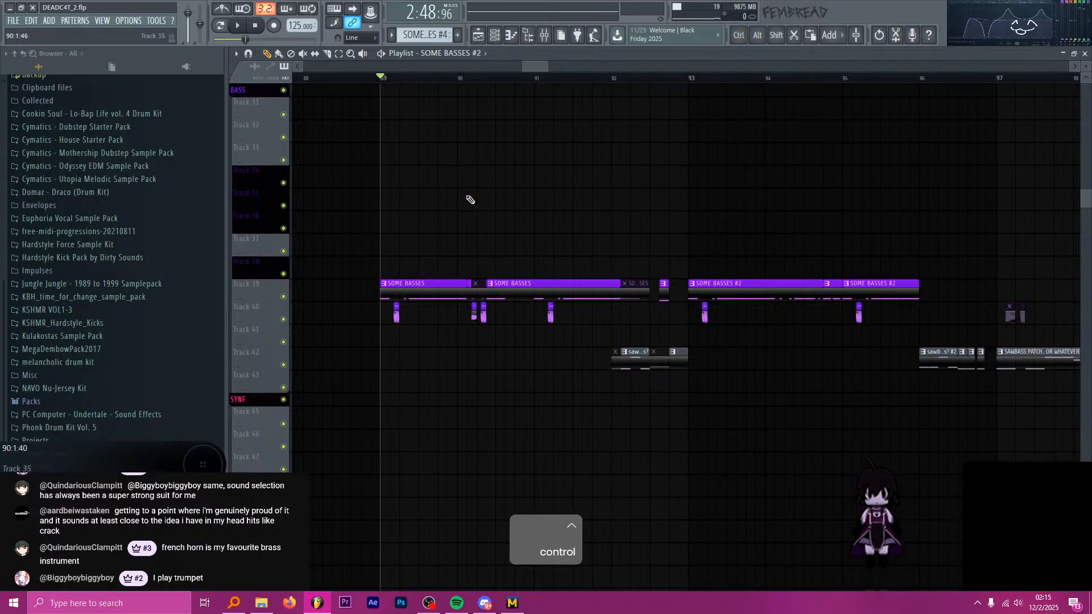
{"action": "scroll", "coordinate": [539, 256], "scroll_direction": "down", "scroll_amount": 9}
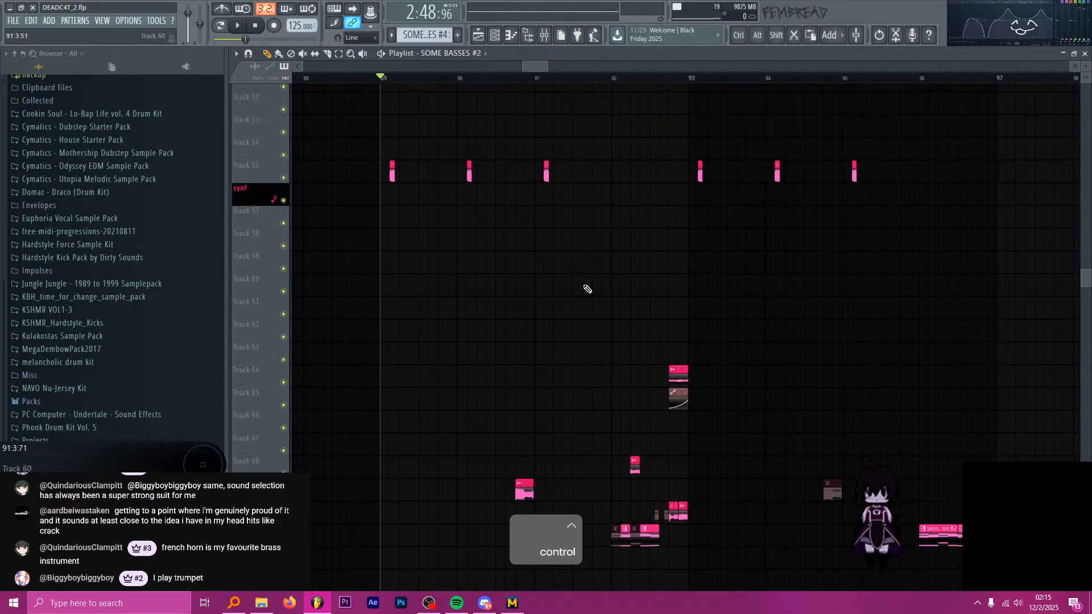
{"action": "scroll", "coordinate": [676, 374], "scroll_direction": "up", "scroll_amount": 6}
{"action": "scroll", "coordinate": [677, 373], "scroll_direction": "down", "scroll_amount": 4}
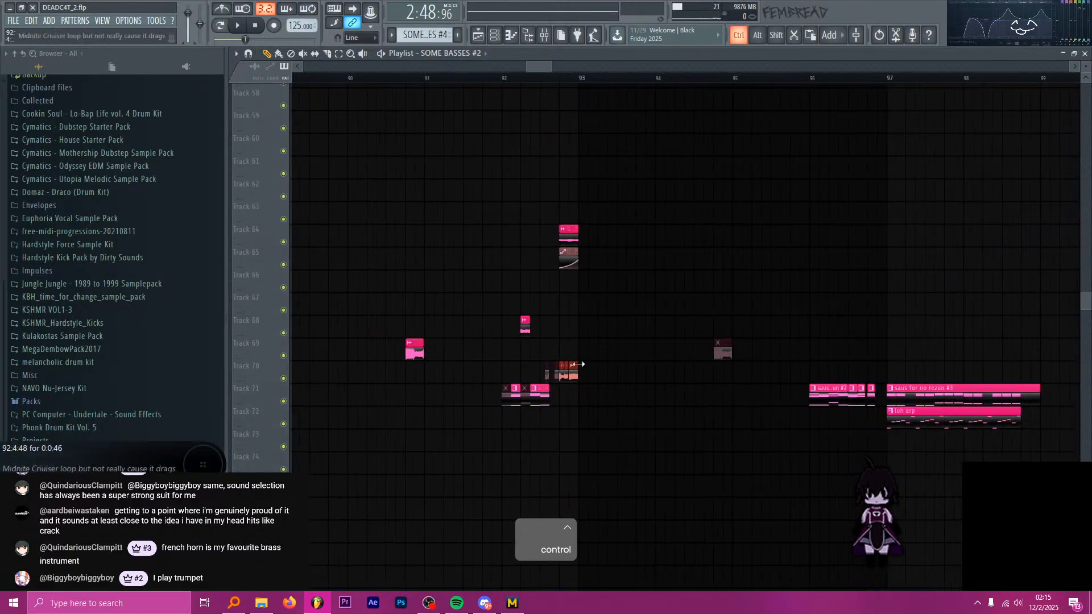
{"action": "scroll", "coordinate": [592, 373], "scroll_direction": "up", "scroll_amount": 1}
{"action": "scroll", "coordinate": [569, 374], "scroll_direction": "down", "scroll_amount": 4}
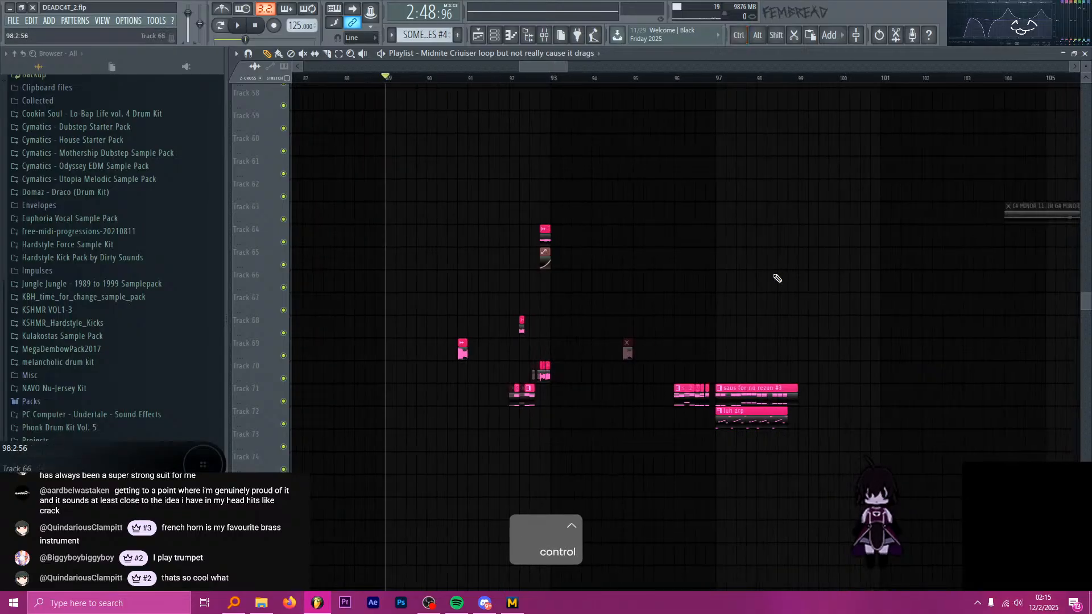
Play from bar 97 and place a Midnite Cruiser loop clip on Track 70 just before bar 100.
{"action": "left_click", "coordinate": [722, 82]}
{"action": "key", "text": "space"}
{"action": "scroll", "coordinate": [890, 238], "scroll_direction": "up", "scroll_amount": 3}
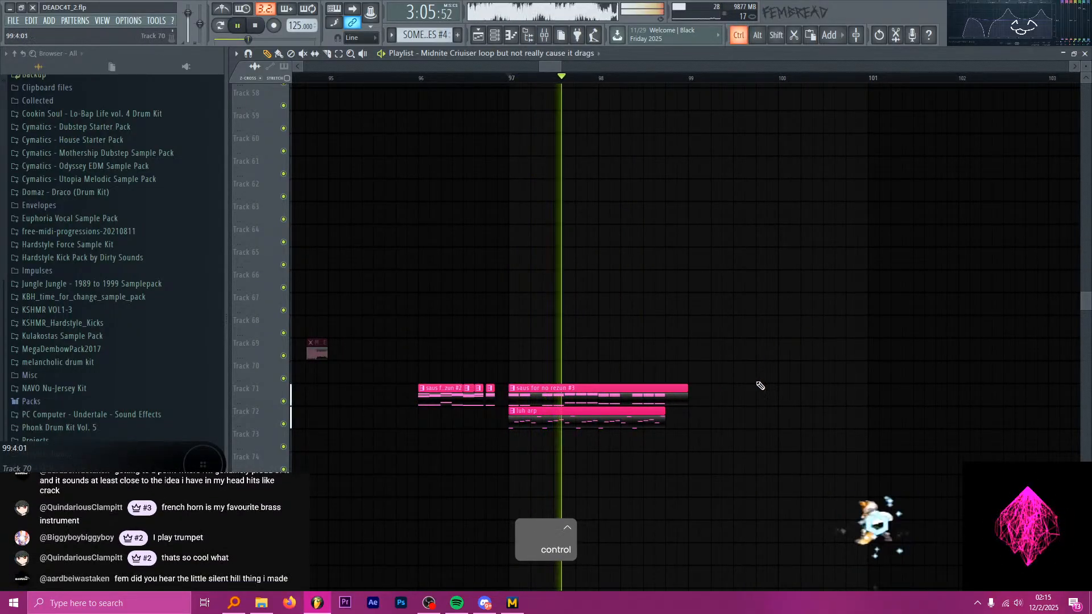
{"action": "scroll", "coordinate": [761, 383], "scroll_direction": "up", "scroll_amount": 2}
{"action": "scroll", "coordinate": [765, 378], "scroll_direction": "up", "scroll_amount": 8}
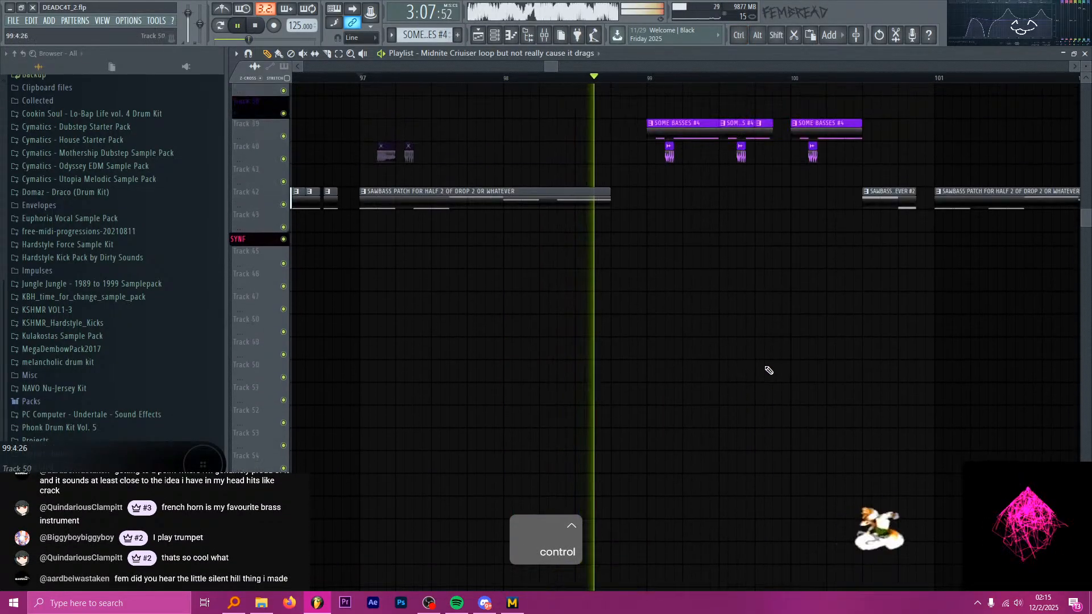
{"action": "scroll", "coordinate": [764, 369], "scroll_direction": "down", "scroll_amount": 7}
{"action": "scroll", "coordinate": [779, 434], "scroll_direction": "down", "scroll_amount": 1}
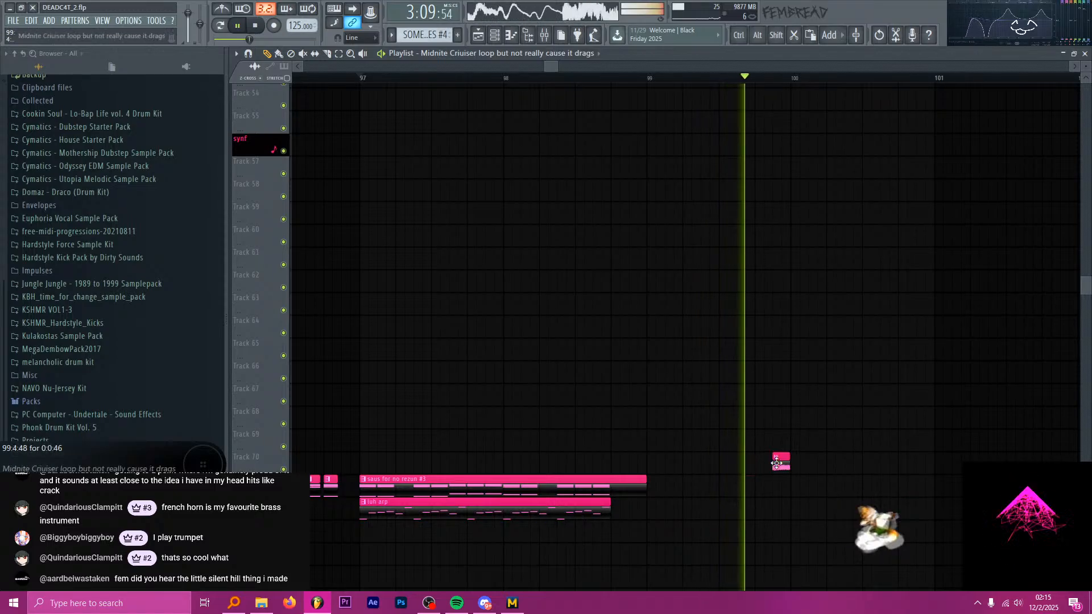
{"action": "key", "text": "space"}
Play from the fourth beat of bar 92 and examine the bass and drum tracks there.
{"action": "scroll", "coordinate": [643, 424], "scroll_direction": "down", "scroll_amount": 3}
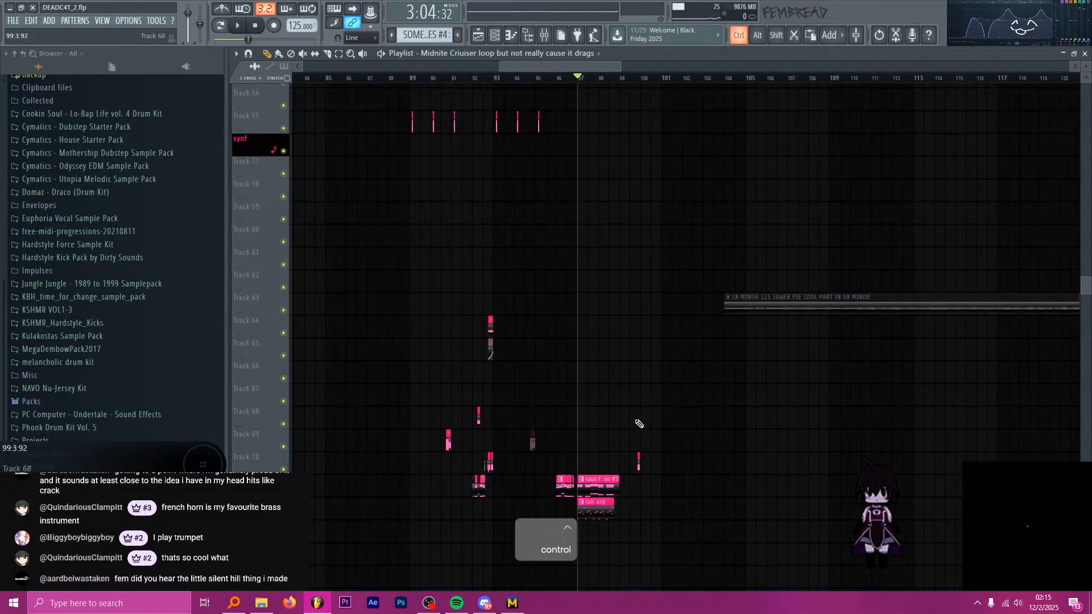
{"action": "scroll", "coordinate": [551, 437], "scroll_direction": "up", "scroll_amount": 6}
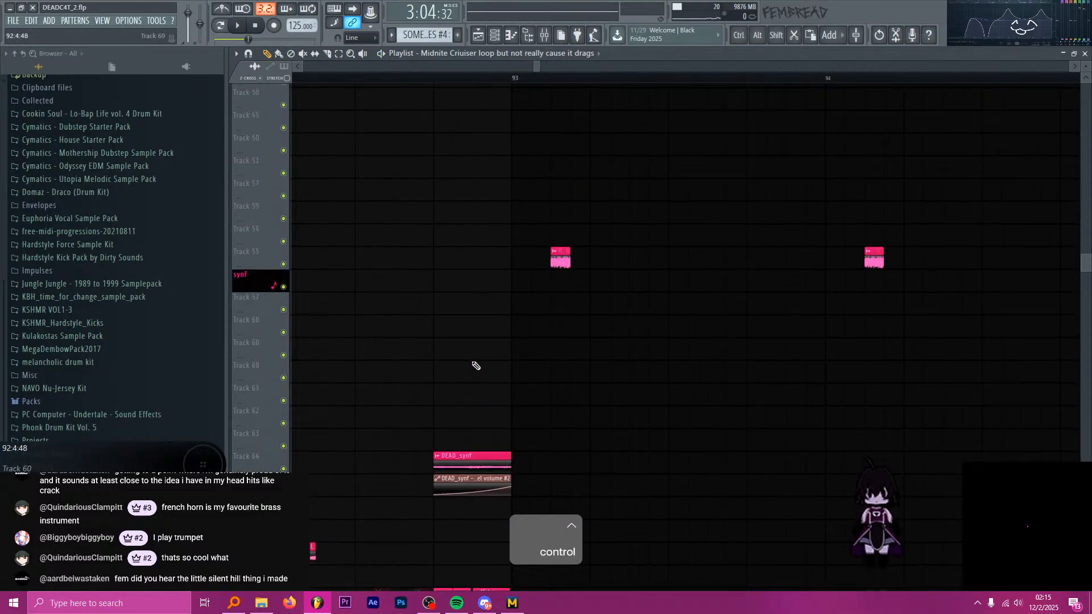
{"action": "scroll", "coordinate": [481, 342], "scroll_direction": "up", "scroll_amount": 6}
{"action": "scroll", "coordinate": [439, 107], "scroll_direction": "up", "scroll_amount": 2}
{"action": "key", "text": "space"}
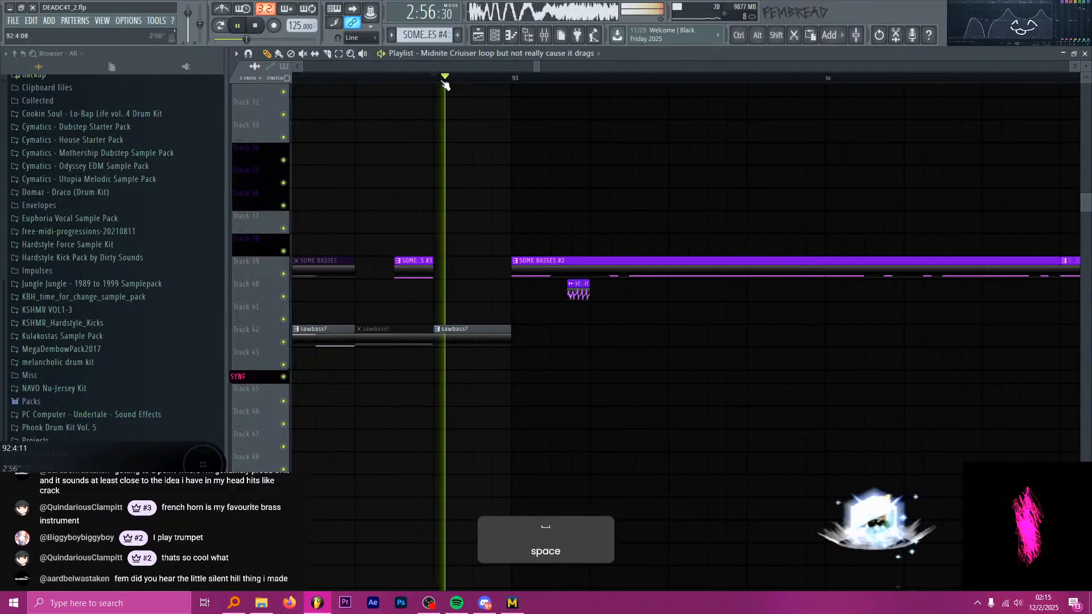
{"action": "scroll", "coordinate": [472, 255], "scroll_direction": "up", "scroll_amount": 3}
{"action": "scroll", "coordinate": [469, 253], "scroll_direction": "up", "scroll_amount": 6}
{"action": "key", "text": "space"}
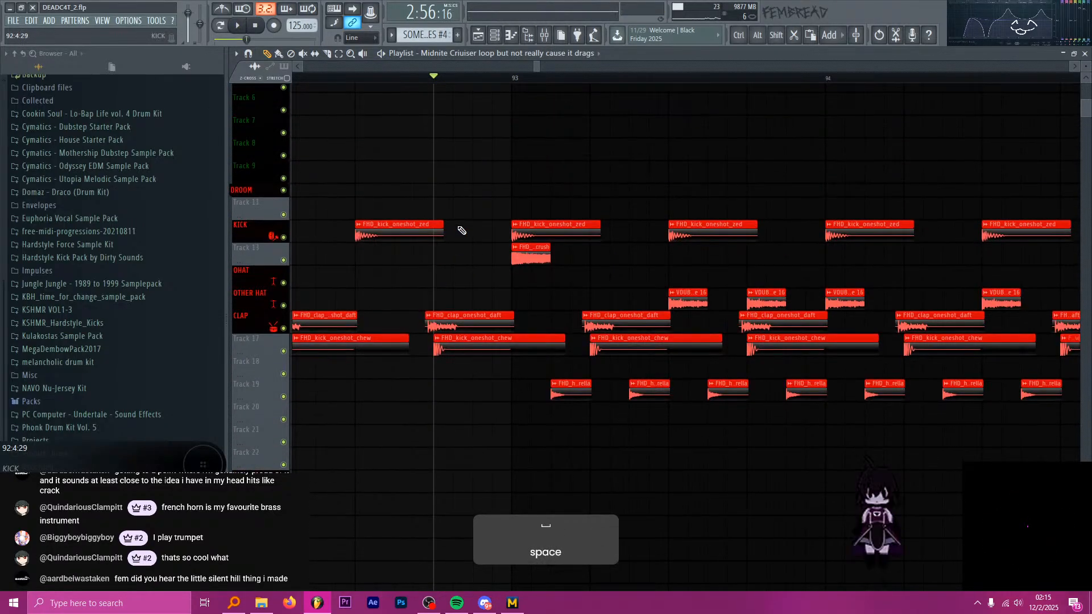
Select and copy the active Midnite Cruiser loop clips on Track 70 just before bar 93.
{"action": "scroll", "coordinate": [468, 241], "scroll_direction": "down", "scroll_amount": 14}
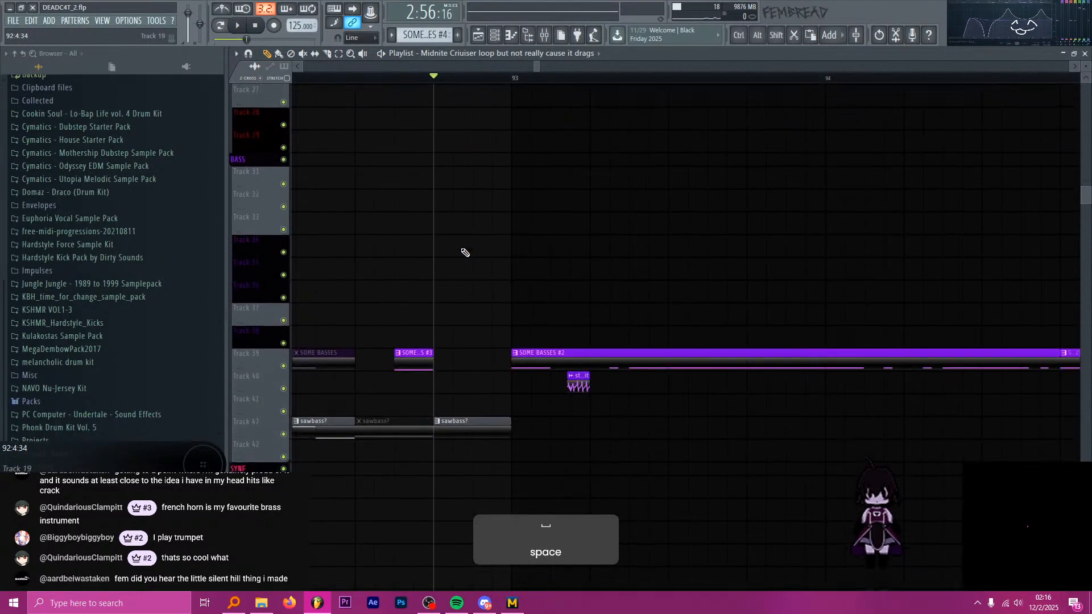
{"action": "scroll", "coordinate": [465, 250], "scroll_direction": "down", "scroll_amount": 6}
{"action": "scroll", "coordinate": [455, 237], "scroll_direction": "down", "scroll_amount": 3, "text": "ctrl"}
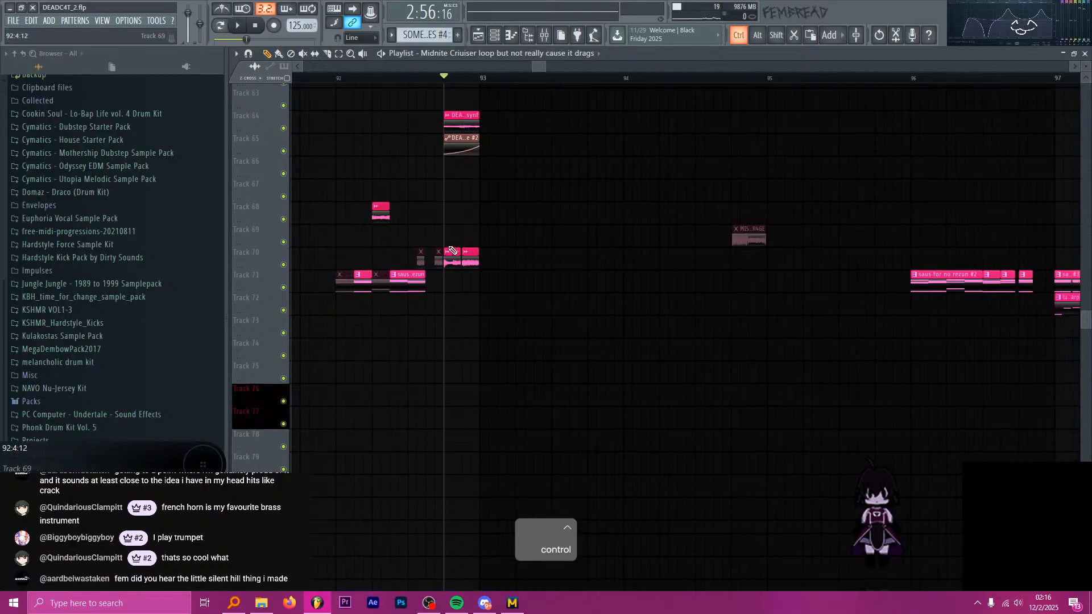
{"action": "scroll", "coordinate": [453, 232], "scroll_direction": "up", "scroll_amount": 3, "text": "ctrl"}
{"action": "left_click_drag", "start_coordinate": [457, 272], "coordinate": [456, 272]}
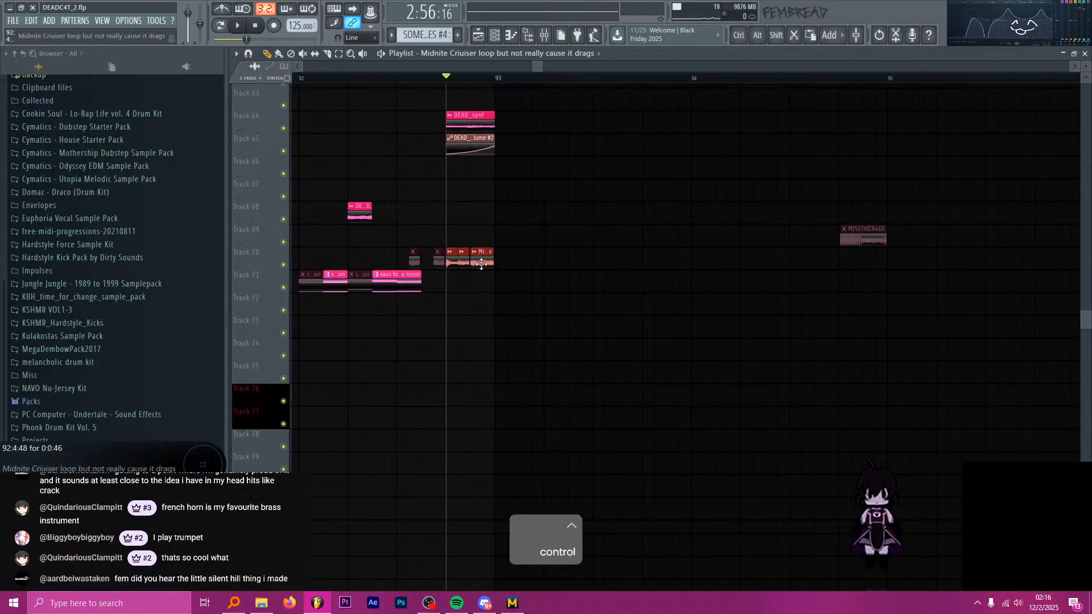
Delete the single Midnite Cruiser loop clip on Track 70 just before bar 100.
{"action": "scroll", "coordinate": [408, 261], "scroll_direction": "down", "scroll_amount": 6, "text": "ctrl"}
{"action": "scroll", "coordinate": [589, 268], "scroll_direction": "up", "scroll_amount": 2, "text": "ctrl"}
{"action": "scroll", "coordinate": [595, 268], "scroll_direction": "up", "scroll_amount": 4, "text": "ctrl"}
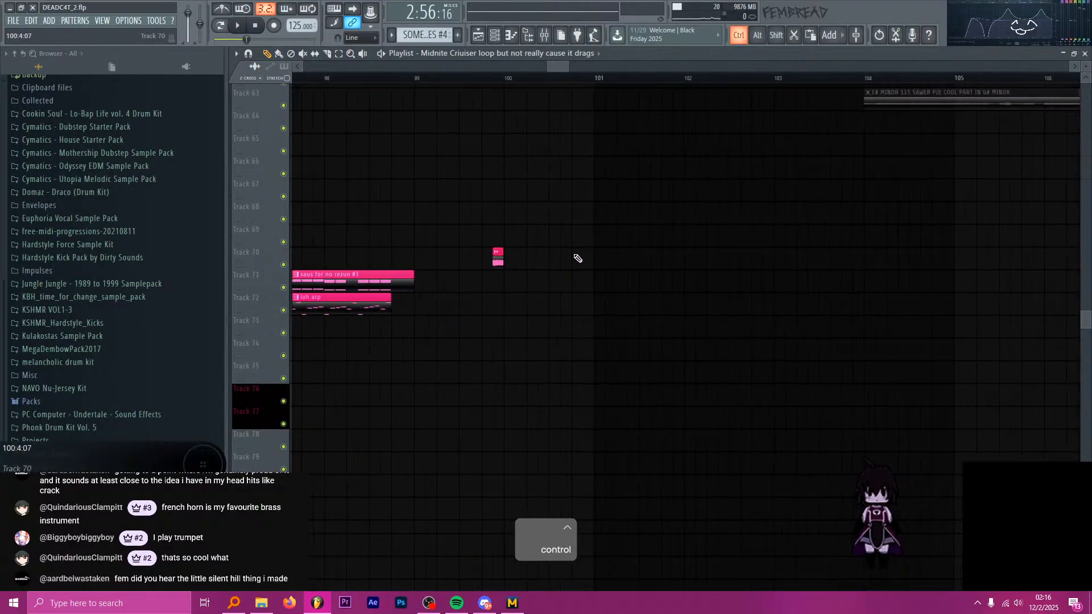
{"action": "scroll", "coordinate": [435, 193], "scroll_direction": "up", "scroll_amount": 1}
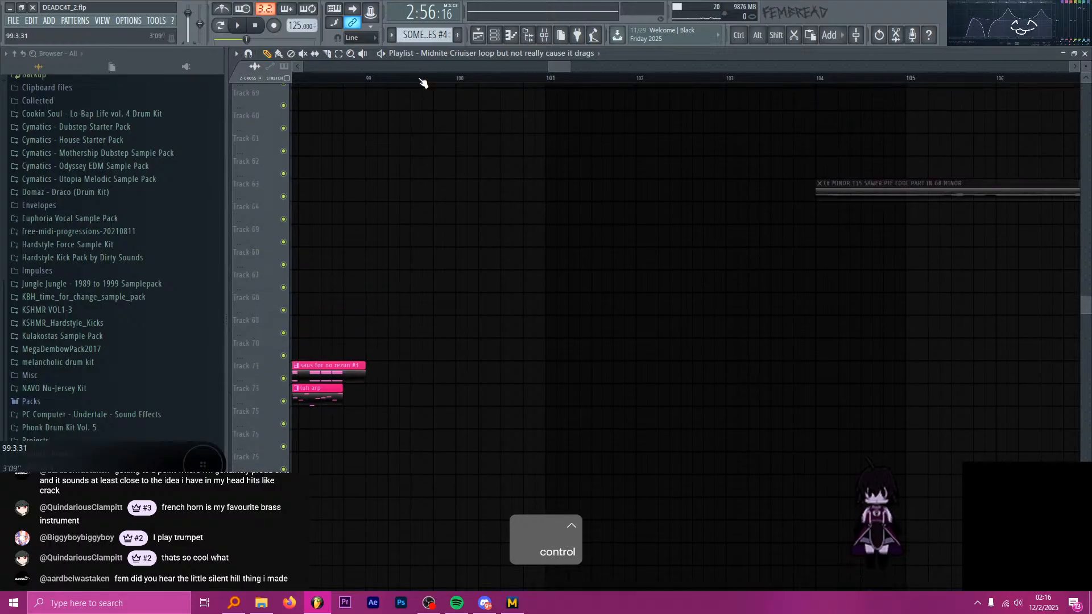
Play from bar 99 and delete the shortened SOME BASSES #2 slice before bar 100 on Track 39.
{"action": "left_click", "coordinate": [421, 78]}
{"action": "scroll", "coordinate": [402, 146], "scroll_direction": "up", "scroll_amount": 5}
{"action": "scroll", "coordinate": [413, 71], "scroll_direction": "up", "scroll_amount": 1}
{"action": "left_click_drag", "start_coordinate": [401, 78], "coordinate": [392, 77]}
{"action": "key", "text": "space"}
{"action": "scroll", "coordinate": [459, 123], "scroll_direction": "up", "scroll_amount": 3}
{"action": "key", "text": "space"}
{"action": "scroll", "coordinate": [453, 189], "scroll_direction": "up", "scroll_amount": 4, "text": "ctrl"}
{"action": "scroll", "coordinate": [502, 309], "scroll_direction": "down", "scroll_amount": 12}
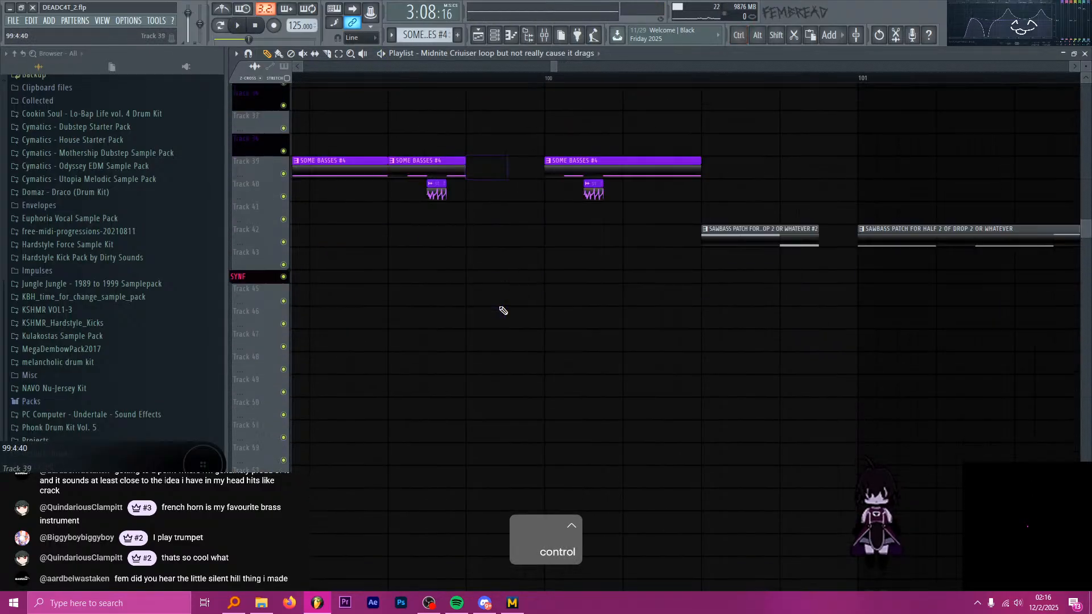
Paste the copied Midnite Cruiser loop clips on Track 70 at bar 99.4 and play the section.
{"action": "key", "text": "space"}
{"action": "scroll", "coordinate": [524, 236], "scroll_direction": "up", "scroll_amount": 3}
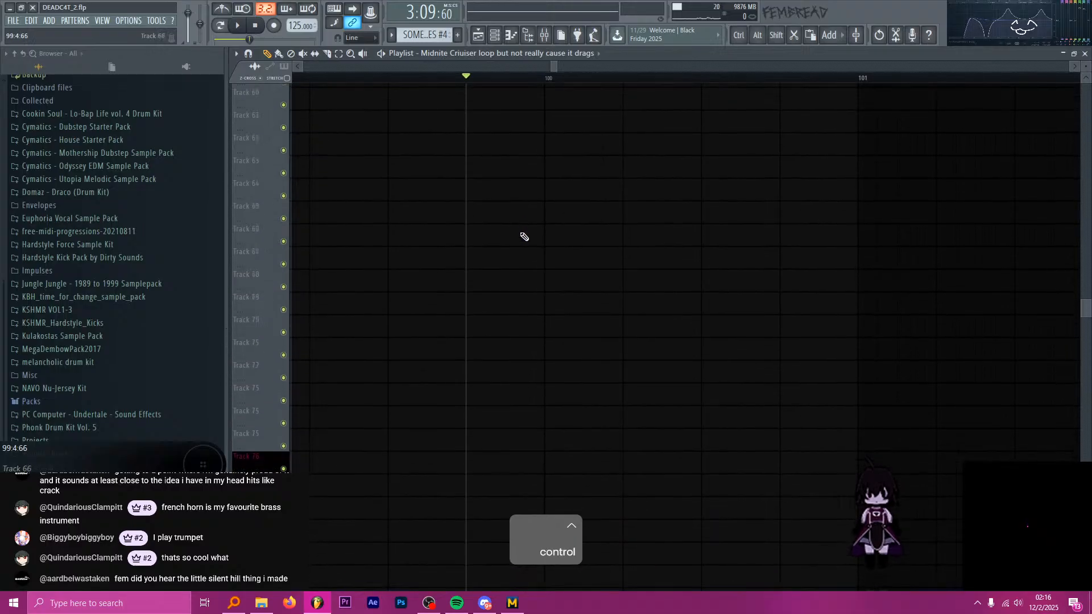
{"action": "key", "text": "ctrl+v"}
{"action": "left_click_drag", "start_coordinate": [840, 334], "coordinate": [527, 336]}
{"action": "key", "text": "space"}
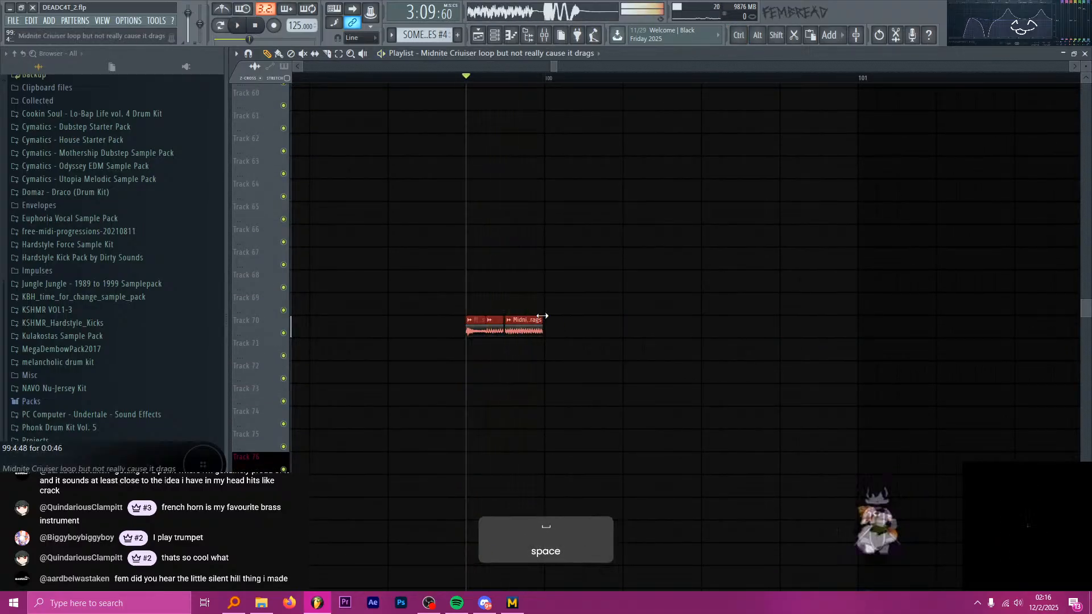
{"action": "scroll", "coordinate": [526, 335], "scroll_direction": "down", "scroll_amount": 3, "text": "ctrl"}
{"action": "key", "text": "space"}
{"action": "scroll", "coordinate": [541, 302], "scroll_direction": "up", "scroll_amount": 1, "text": "ctrl"}
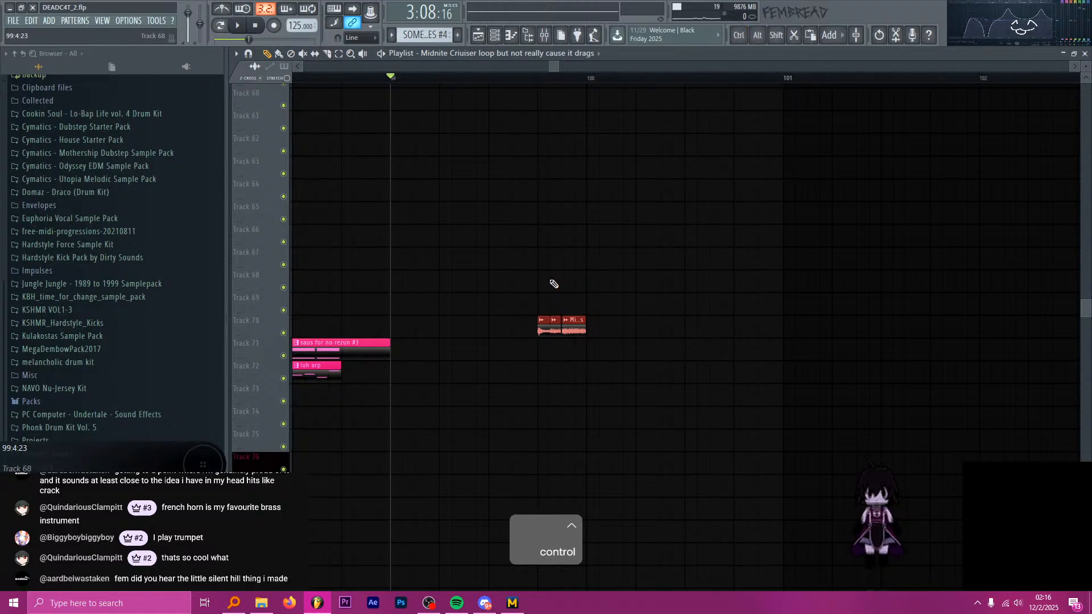
Save the project.
{"action": "key", "text": "alt+Tab"}
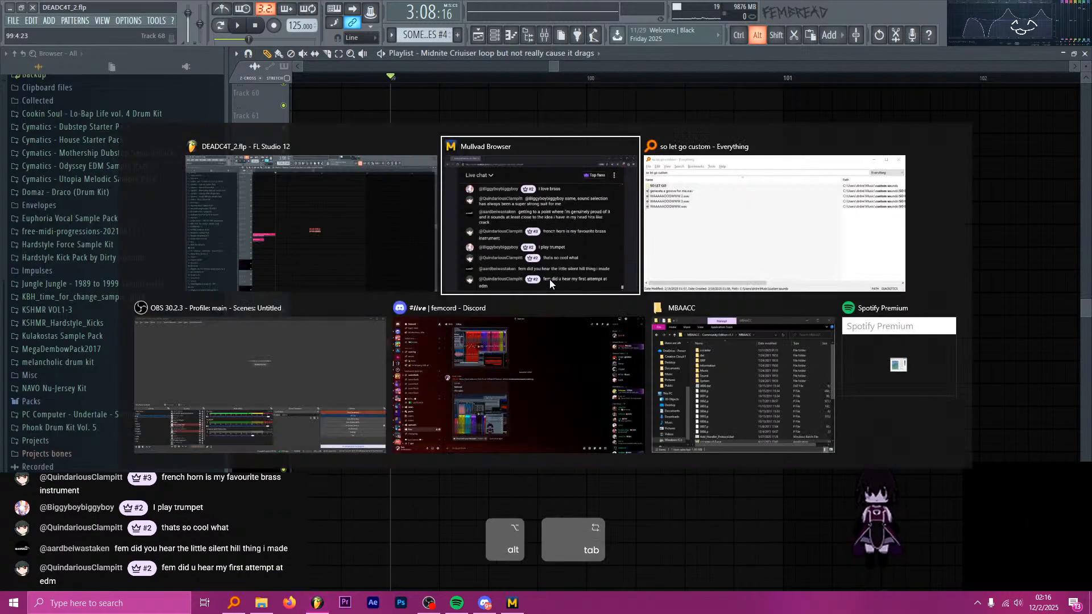
{"action": "key", "text": "ctrl"}
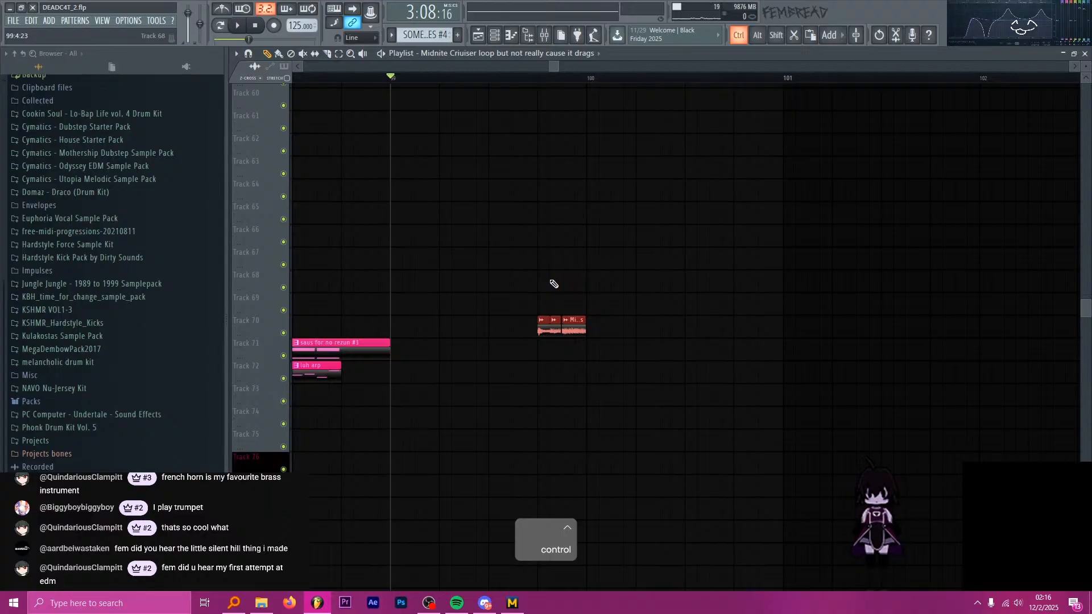
{"action": "key", "text": "ctrl+s"}
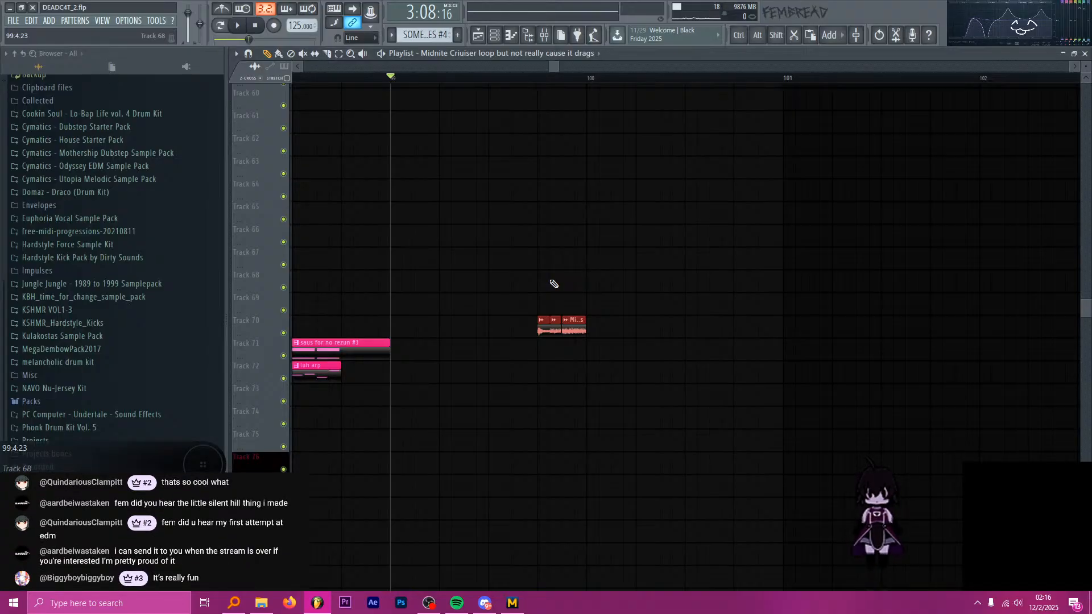
Play from bar 99.3 and delete the pasted Midnite Cruiser loop clips before bar 100 on Track 70.
{"action": "left_click", "coordinate": [489, 78]}
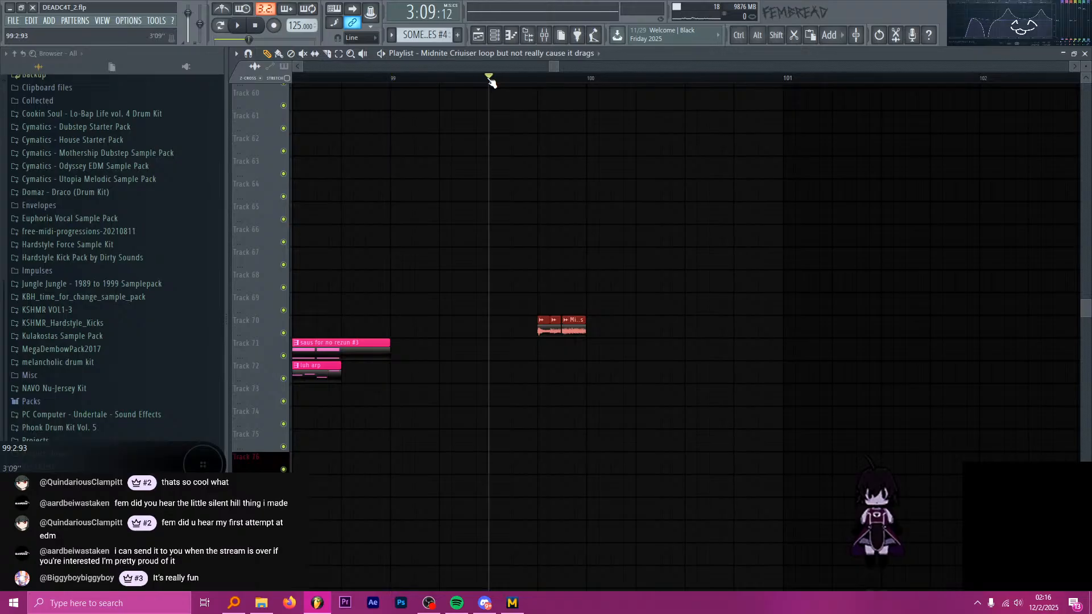
{"action": "key", "text": "space"}
{"action": "key", "text": "space"}
{"action": "scroll", "coordinate": [573, 193], "scroll_direction": "up", "scroll_amount": 2}
{"action": "scroll", "coordinate": [561, 222], "scroll_direction": "down", "scroll_amount": 6}
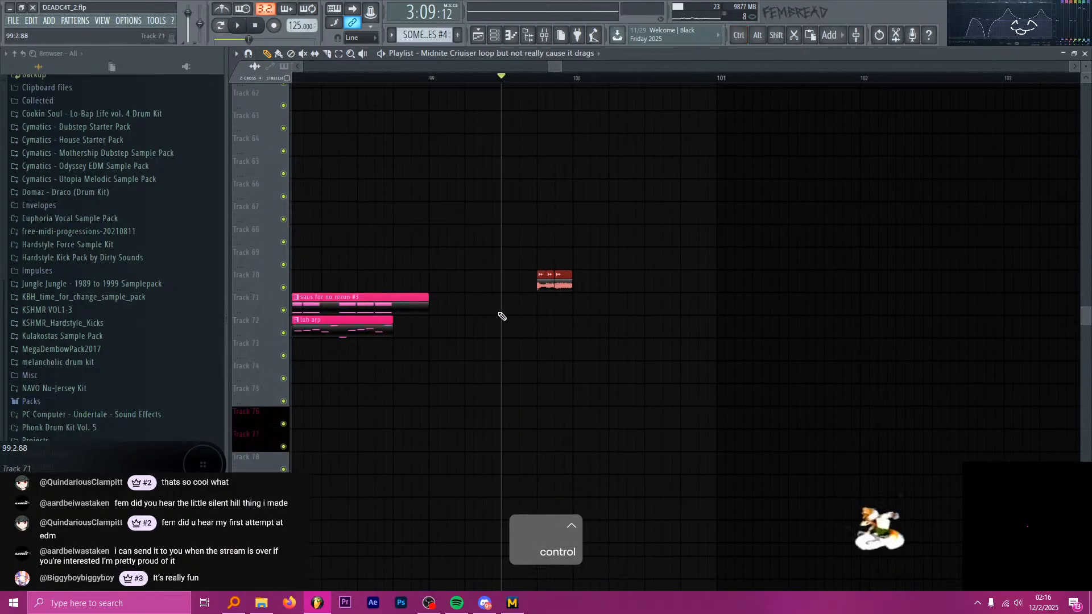
{"action": "right_click", "coordinate": [562, 279]}
{"action": "right_click", "coordinate": [538, 277]}
Pick the SOME BASSES #4 clip at bar 99.3 on Track 39 as the pattern to place.
{"action": "scroll", "coordinate": [585, 286], "scroll_direction": "up", "scroll_amount": 4}
{"action": "scroll", "coordinate": [572, 280], "scroll_direction": "up", "scroll_amount": 8}
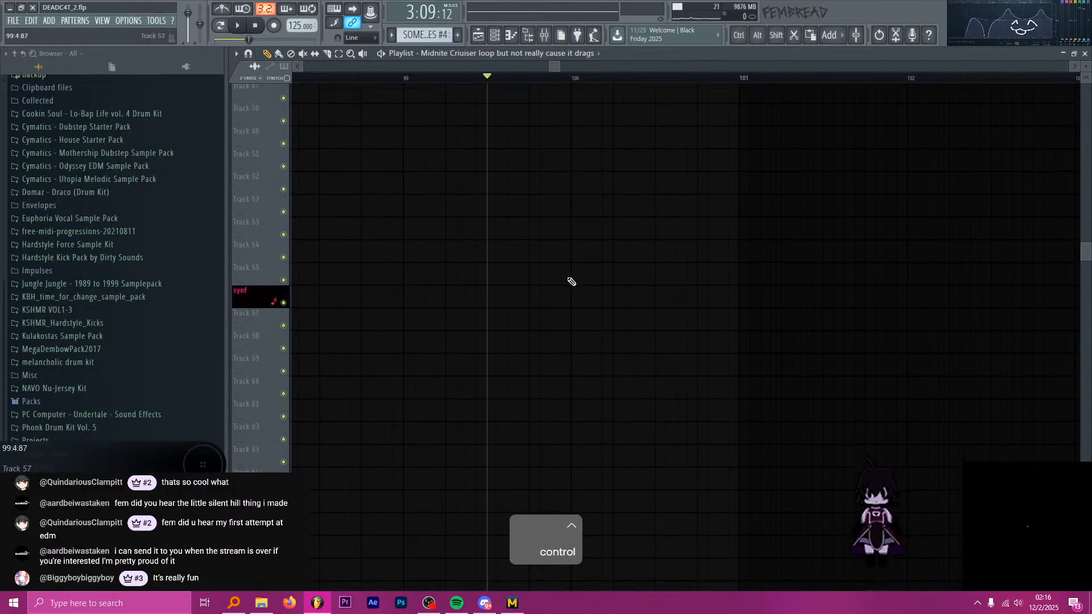
{"action": "scroll", "coordinate": [548, 258], "scroll_direction": "up", "scroll_amount": 2}
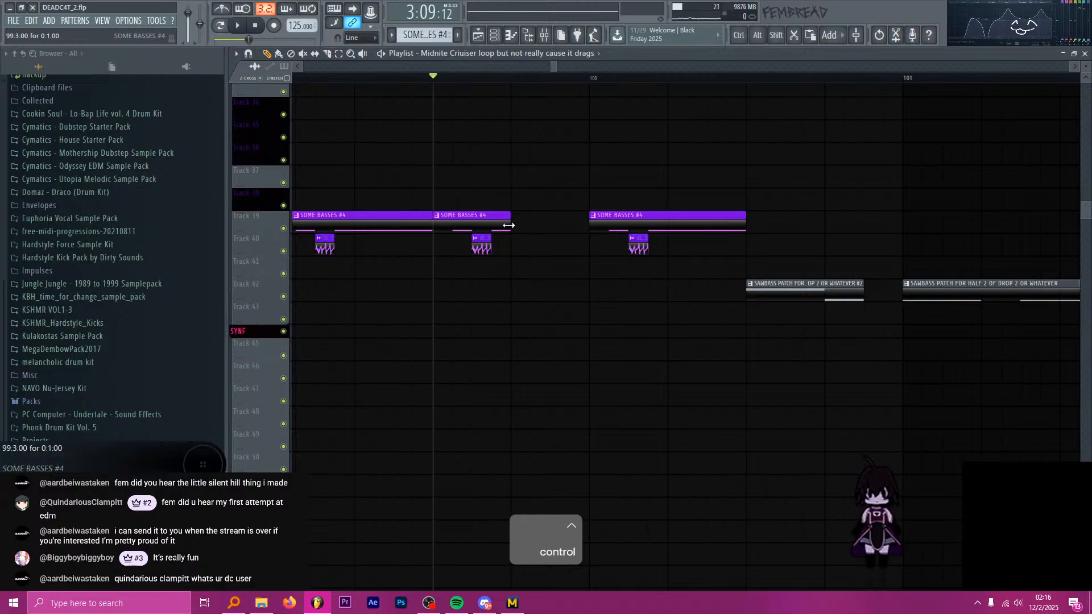
{"action": "mouse_move", "coordinate": [508, 225]}
{"action": "left_mouse_down"}
{"action": "mouse_move", "coordinate": [563, 232]}
{"action": "mouse_move", "coordinate": [510, 231]}
{"action": "left_mouse_up"}
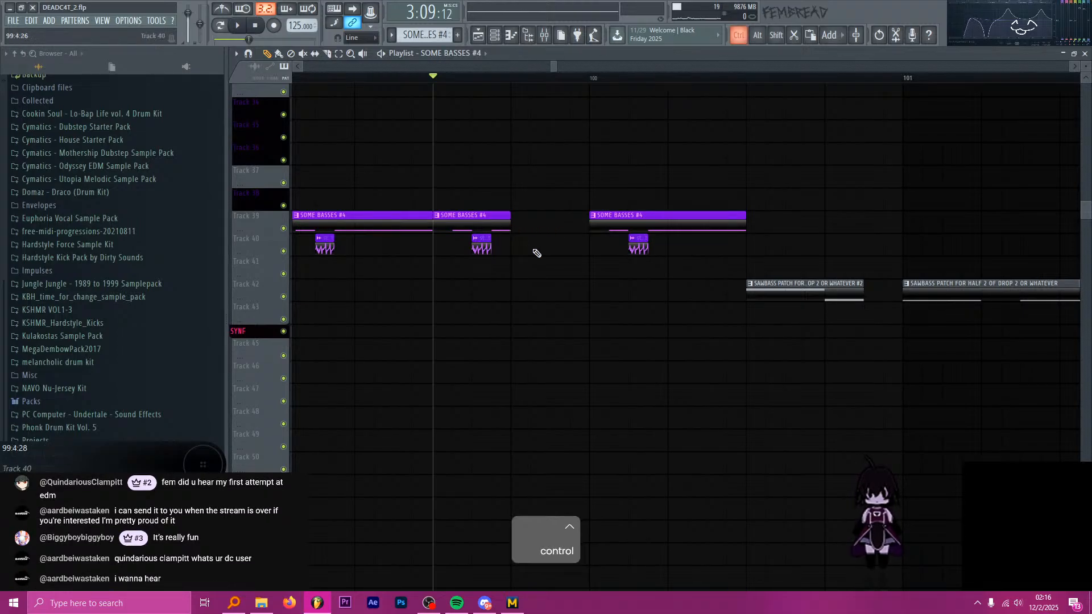
Play the bass section from bar 93 and pick the short SOME BASSES #2 clip at bar 94.4 on Track 39.
{"action": "scroll", "coordinate": [575, 272], "scroll_direction": "down", "scroll_amount": 5}
{"action": "scroll", "coordinate": [578, 266], "scroll_direction": "up", "scroll_amount": 4}
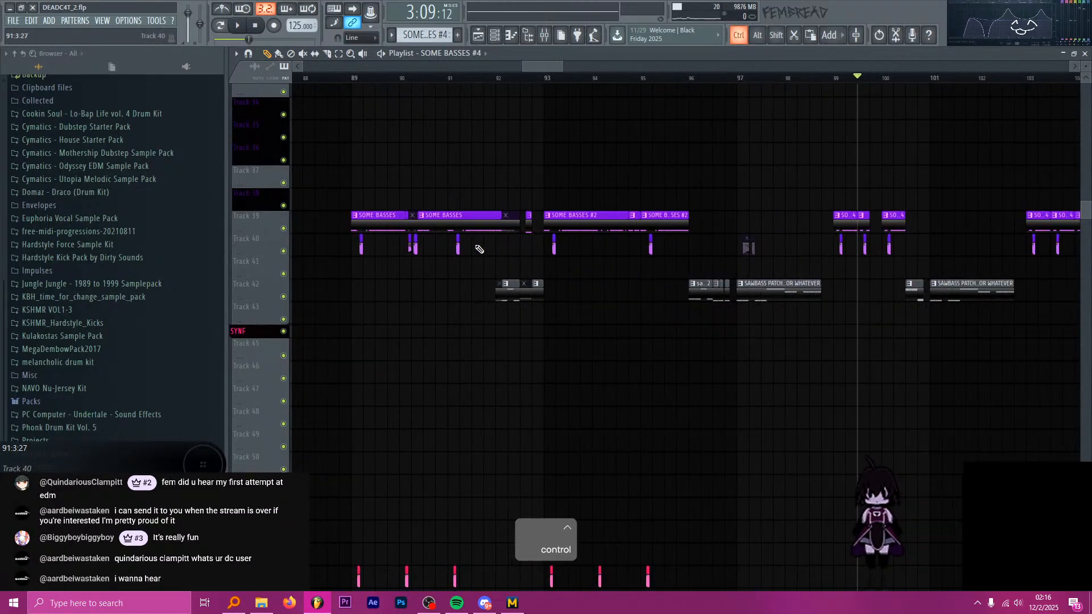
{"action": "left_click", "coordinate": [352, 77]}
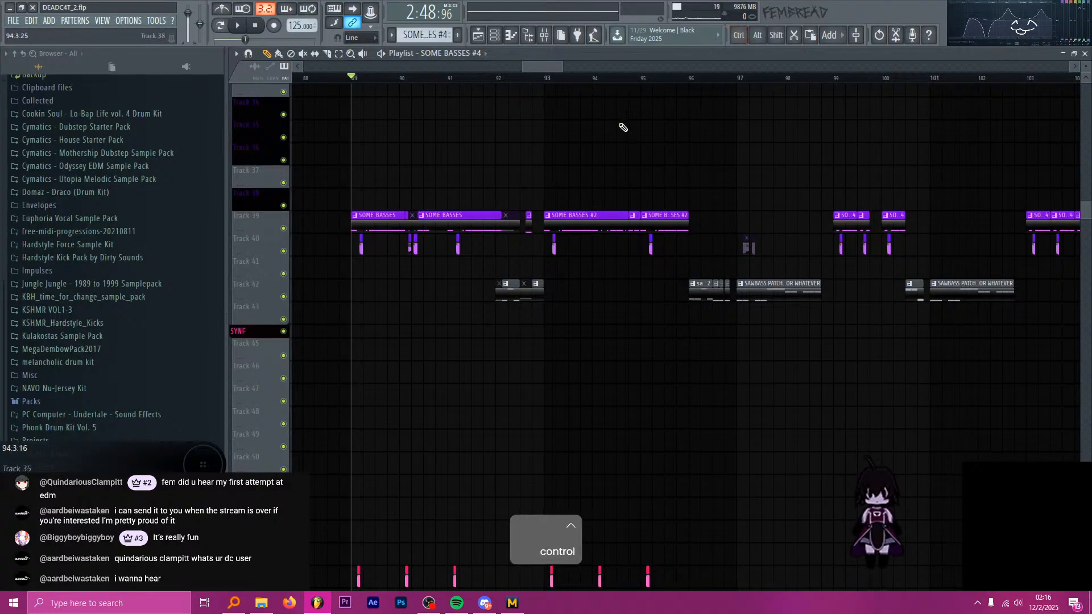
{"action": "left_click", "coordinate": [559, 81]}
{"action": "key", "text": "space"}
{"action": "scroll", "coordinate": [630, 227], "scroll_direction": "down", "scroll_amount": 4}
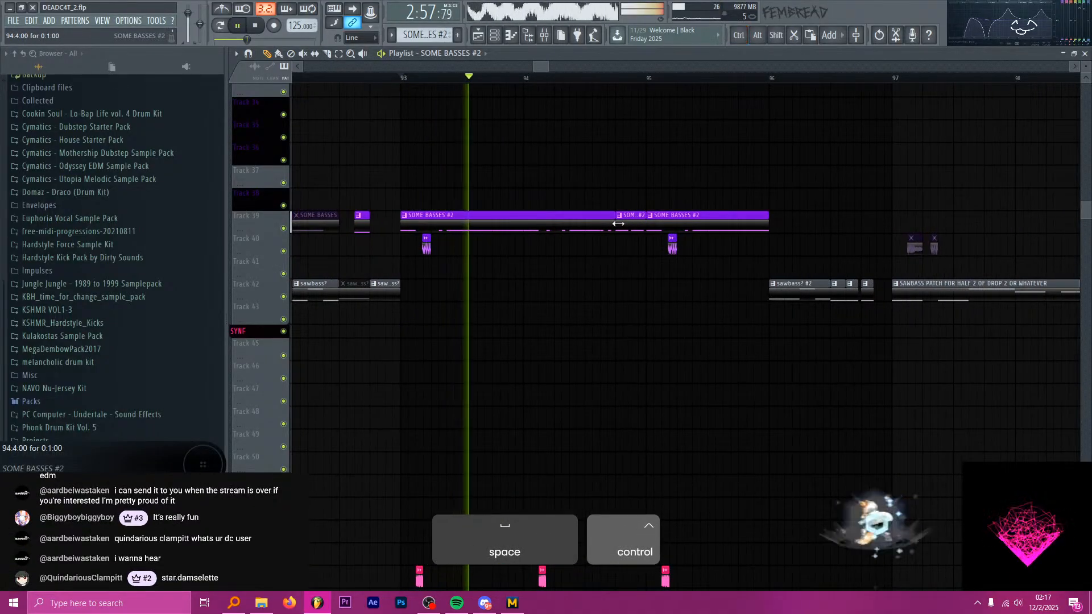
{"action": "scroll", "coordinate": [497, 213], "scroll_direction": "up", "scroll_amount": 6}
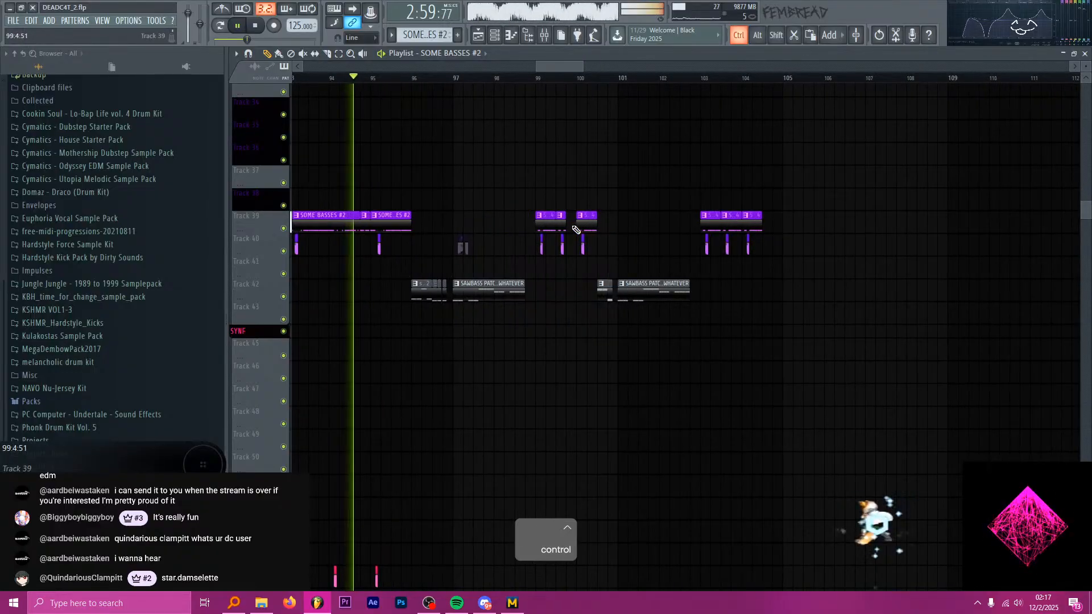
{"action": "key", "text": "space"}
Place the SOME BASSES #2 clip at bar 99.4 on Track 39 and play the section from bar 99.
{"action": "scroll", "coordinate": [570, 239], "scroll_direction": "up", "scroll_amount": 4}
{"action": "left_click", "coordinate": [591, 242]}
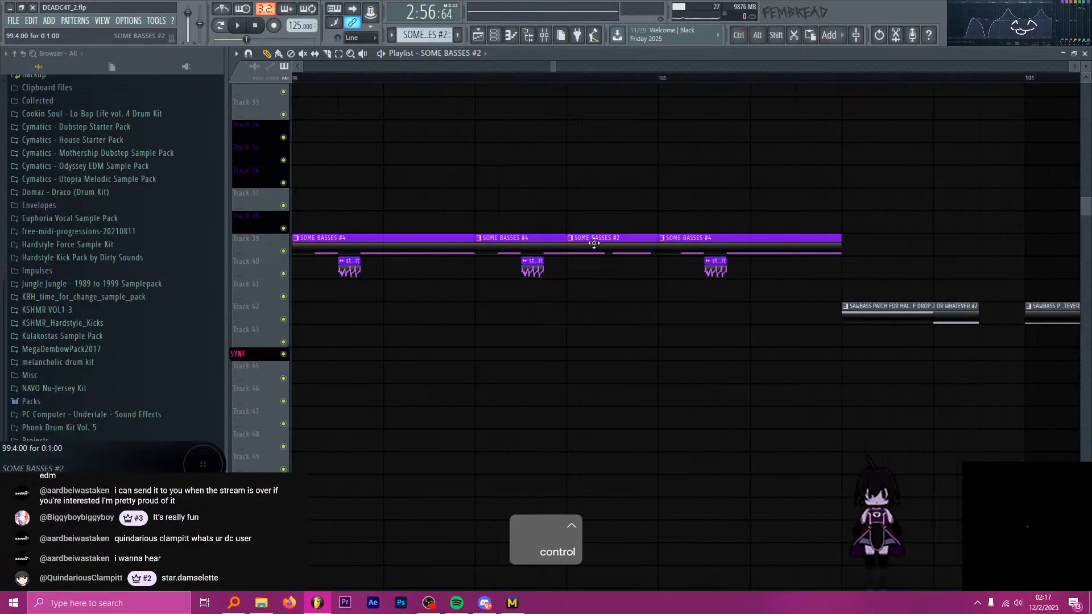
{"action": "scroll", "coordinate": [404, 108], "scroll_direction": "down", "scroll_amount": 4}
{"action": "left_click", "coordinate": [398, 78]}
{"action": "key", "text": "space"}
{"action": "scroll", "coordinate": [512, 177], "scroll_direction": "down", "scroll_amount": 6}
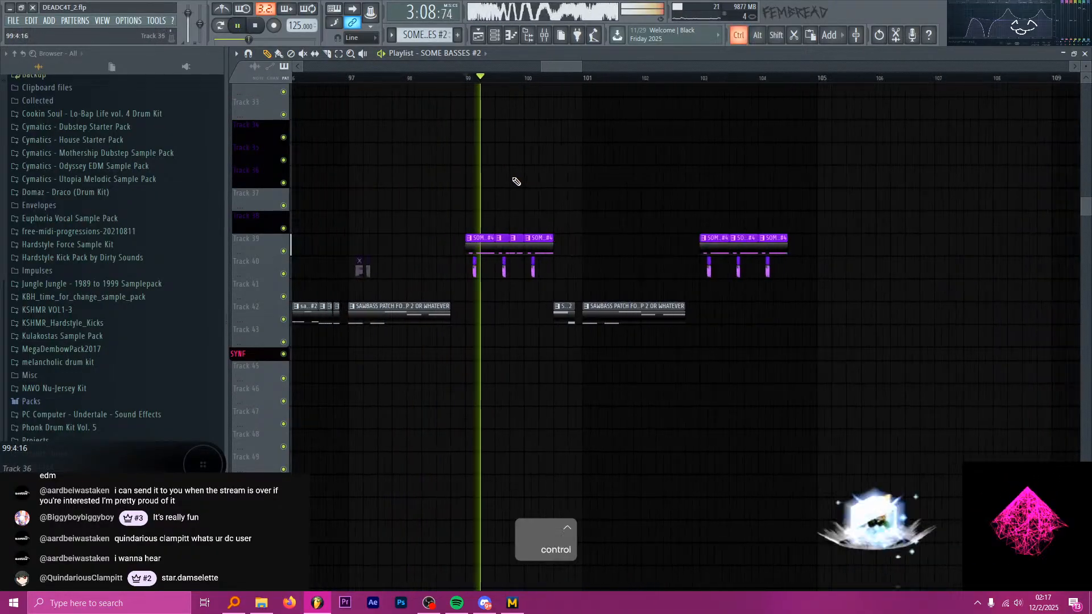
{"action": "scroll", "coordinate": [519, 185], "scroll_direction": "down", "scroll_amount": 2}
{"action": "scroll", "coordinate": [515, 199], "scroll_direction": "down", "scroll_amount": 15}
{"action": "key", "text": "space"}
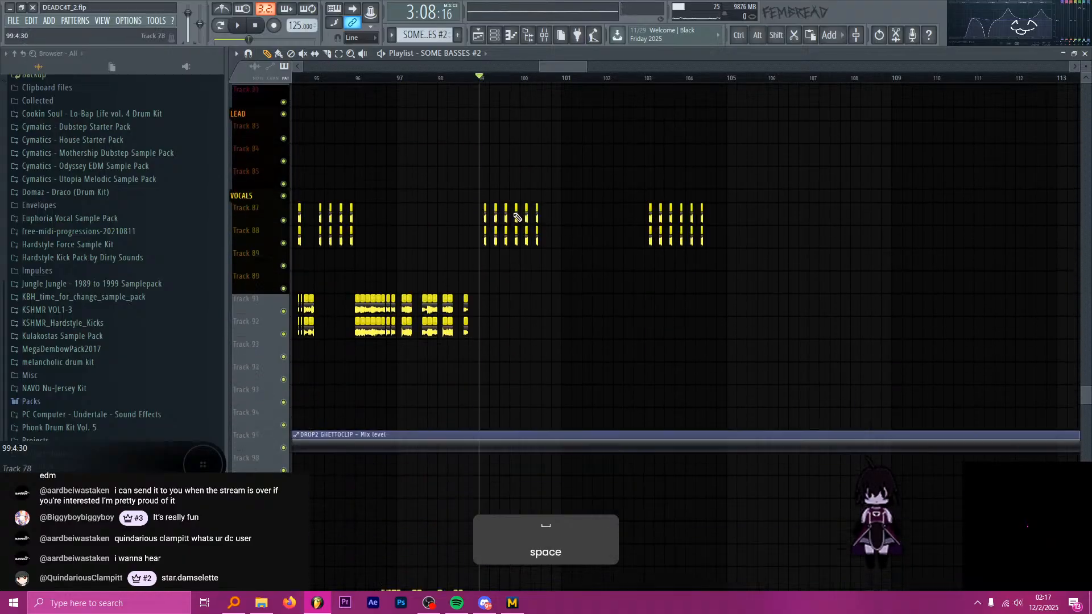
Check the vocal chops around bars 97 to 100 and replay the bass fill from bar 99.
{"action": "key", "text": "ctrl"}
{"action": "scroll", "coordinate": [512, 187], "scroll_direction": "up", "scroll_amount": 5}
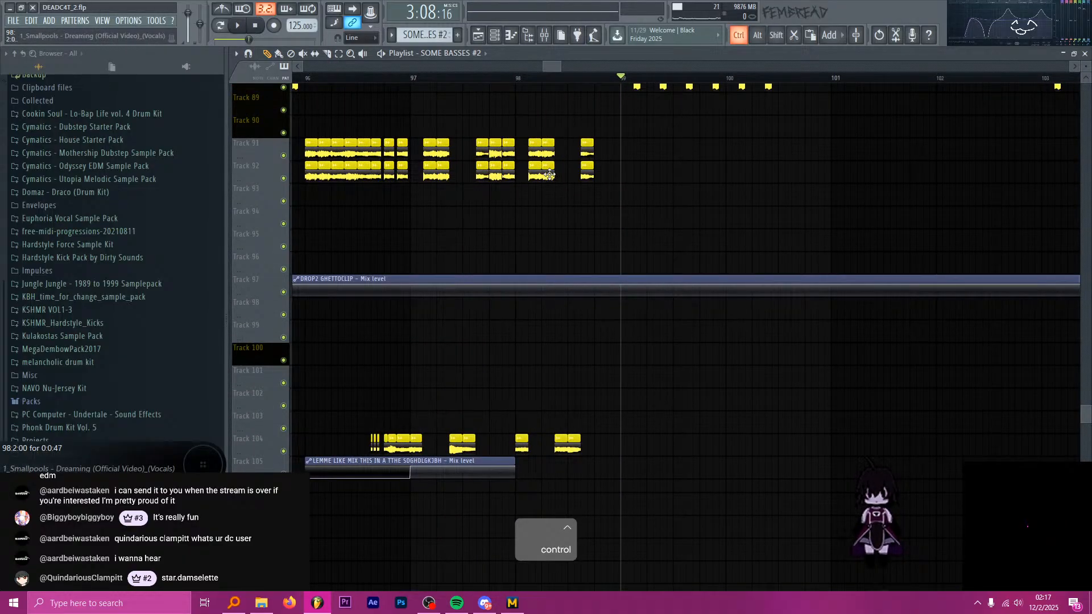
{"action": "scroll", "coordinate": [654, 187], "scroll_direction": "up", "scroll_amount": 3}
{"action": "scroll", "coordinate": [664, 183], "scroll_direction": "up", "scroll_amount": 3}
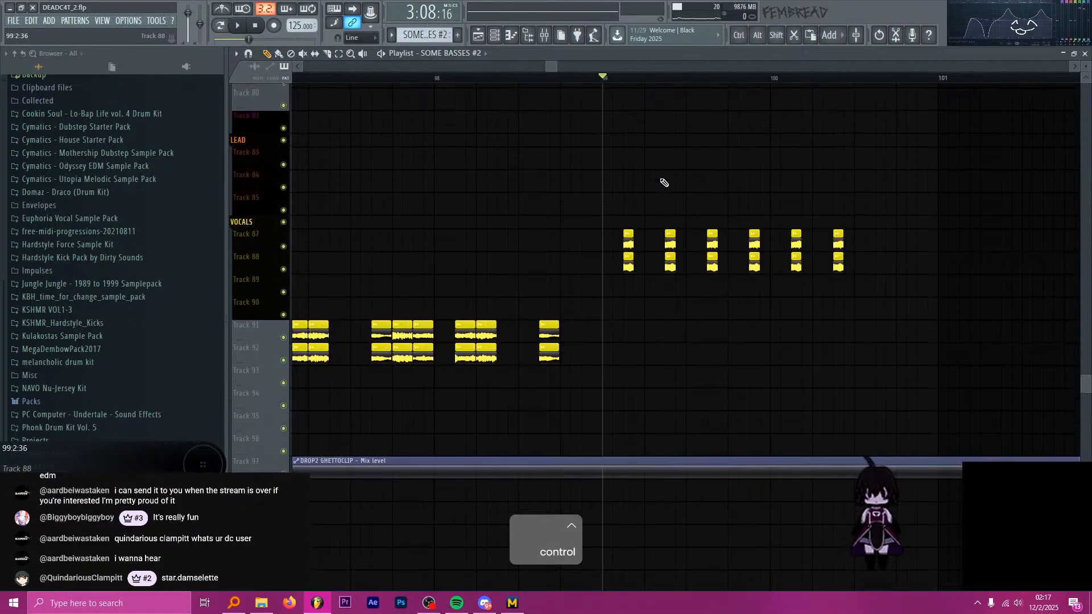
{"action": "scroll", "coordinate": [665, 186], "scroll_direction": "up", "scroll_amount": 12}
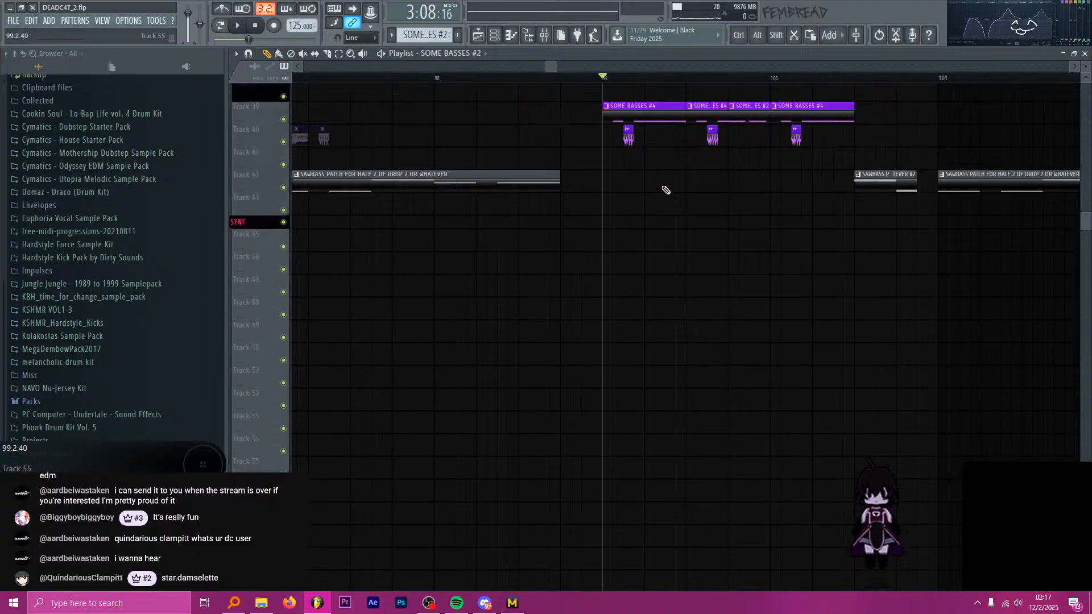
{"action": "scroll", "coordinate": [666, 190], "scroll_direction": "up", "scroll_amount": 3}
{"action": "key", "text": "space"}
{"action": "scroll", "coordinate": [688, 190], "scroll_direction": "up", "scroll_amount": 2}
{"action": "scroll", "coordinate": [566, 276], "scroll_direction": "up", "scroll_amount": 4}
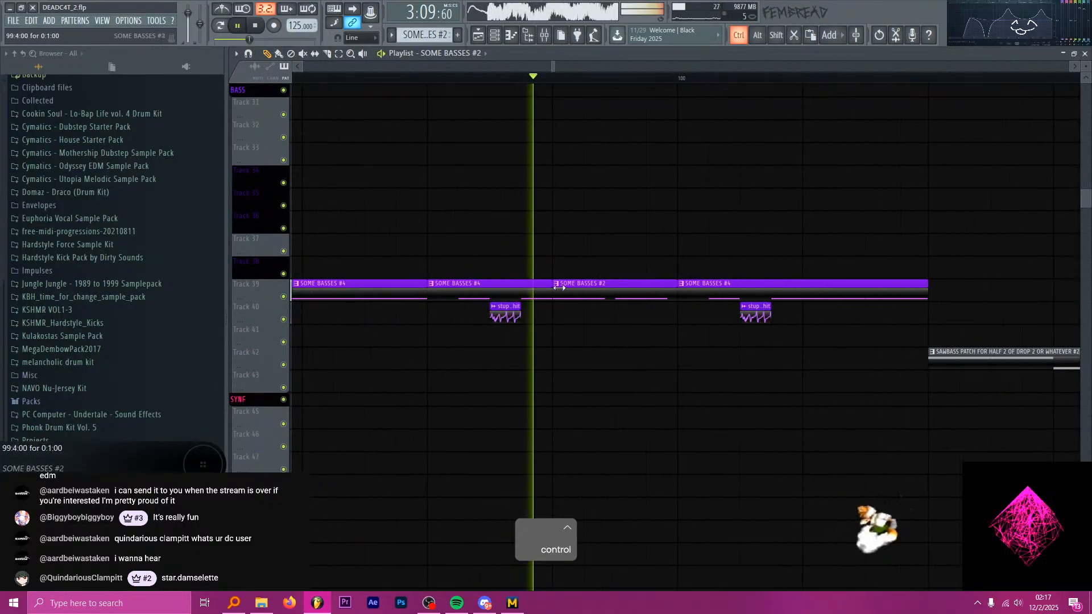
{"action": "scroll", "coordinate": [559, 288], "scroll_direction": "down", "scroll_amount": 4}
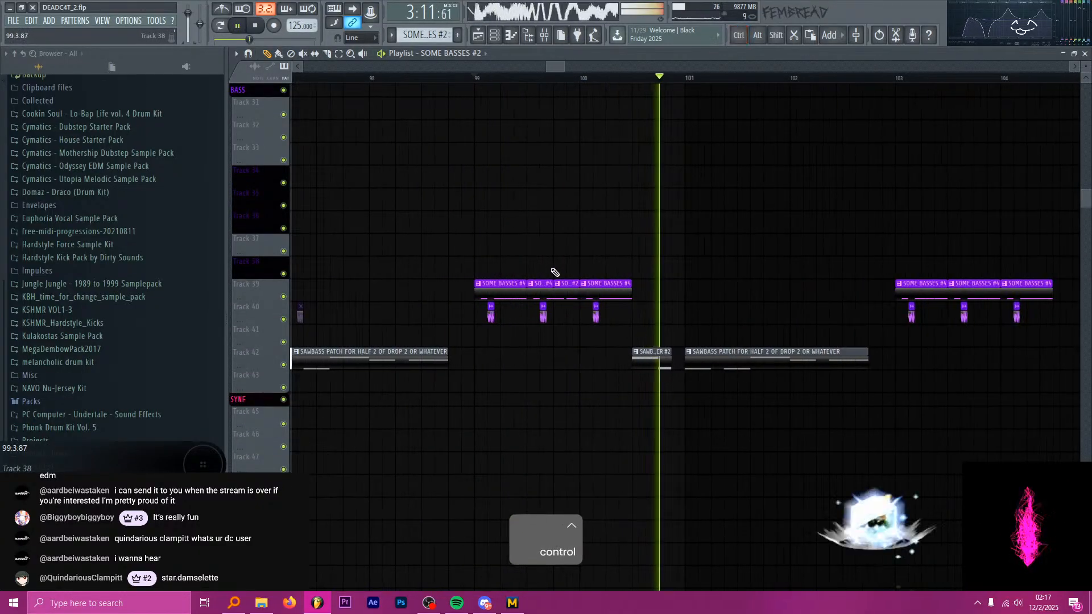
{"action": "key", "text": "space"}
Slice the SOME BASSES #2 clip on Track 39 at 99.4:48 and 99.4:72 and play it back.
{"action": "scroll", "coordinate": [555, 272], "scroll_direction": "up", "scroll_amount": 4}
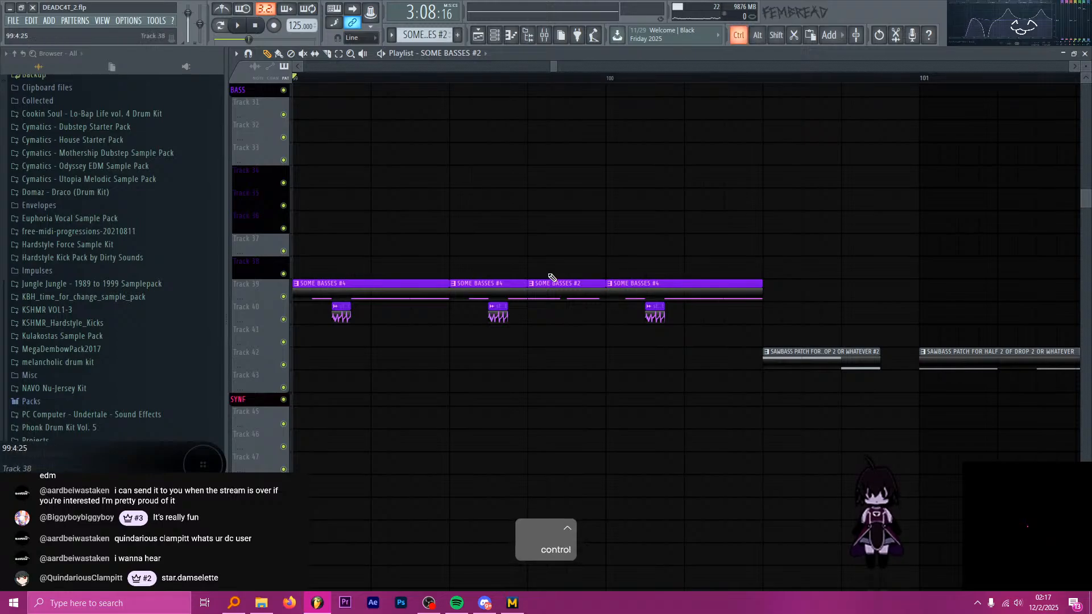
{"action": "scroll", "coordinate": [563, 276], "scroll_direction": "up", "scroll_amount": 2}
{"action": "scroll", "coordinate": [602, 292], "scroll_direction": "down", "scroll_amount": 3}
{"action": "scroll", "coordinate": [619, 292], "scroll_direction": "up", "scroll_amount": 4}
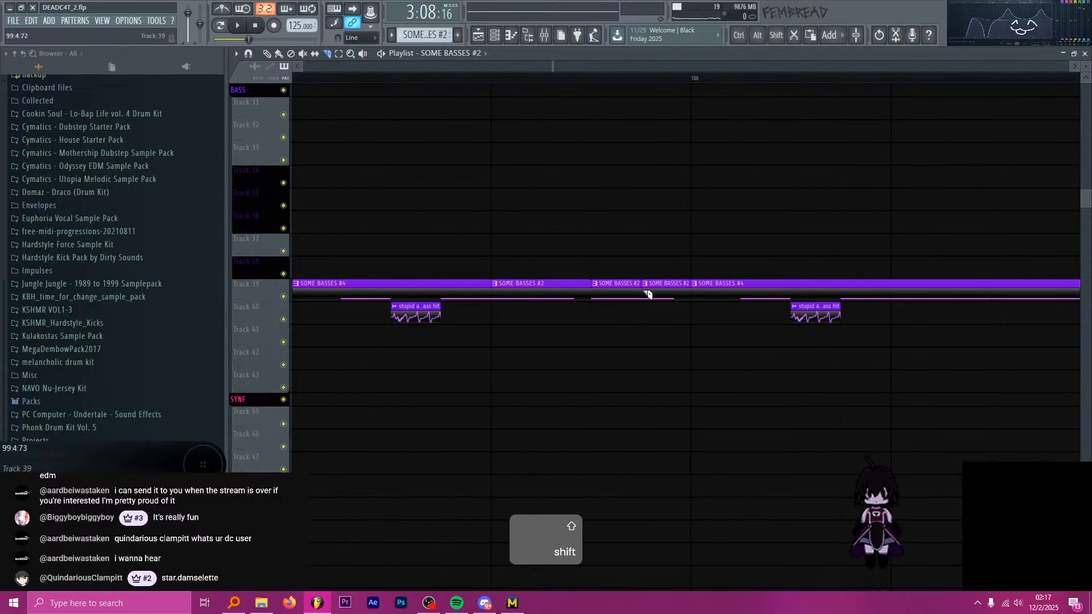
{"action": "key", "text": "space"}
{"action": "scroll", "coordinate": [675, 319], "scroll_direction": "up", "scroll_amount": 1}
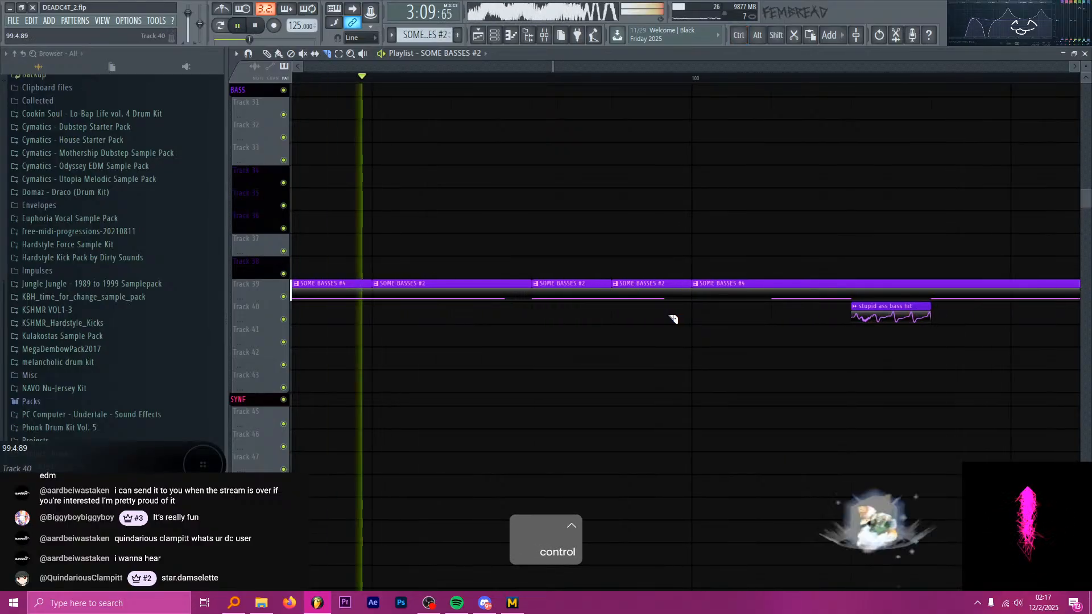
{"action": "key", "text": "space"}
Cut a thin sliver off the end of the middle SOME BASSES #2 slice, just before 99.4:72, and play it.
{"action": "scroll", "coordinate": [666, 317], "scroll_direction": "down", "scroll_amount": 1}
{"action": "scroll", "coordinate": [628, 302], "scroll_direction": "up", "scroll_amount": 2}
{"action": "right_click", "coordinate": [593, 298], "text": "alt+shift"}
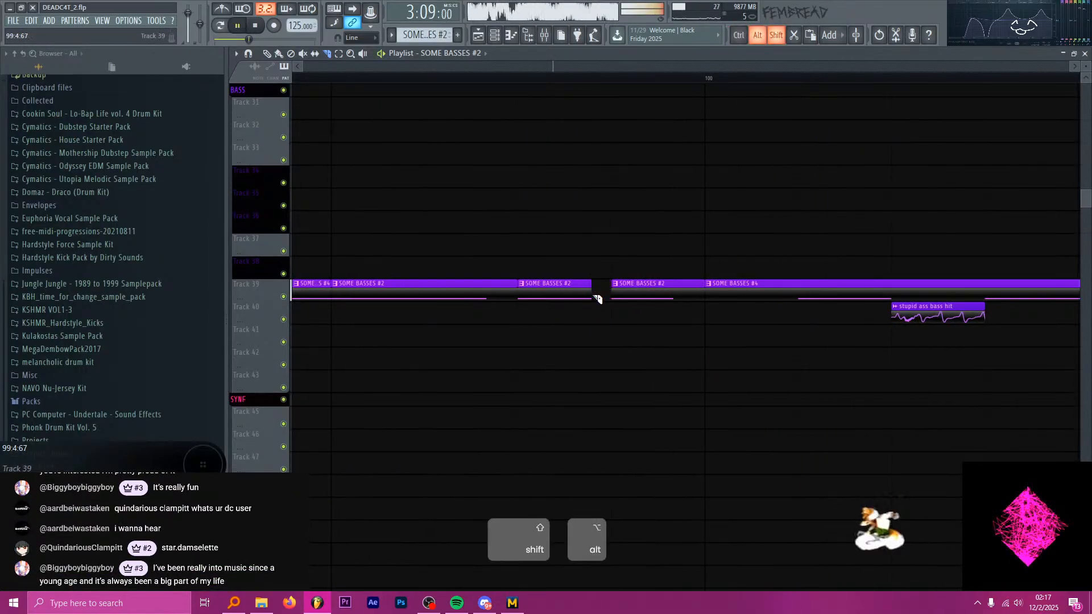
{"action": "scroll", "coordinate": [596, 299], "scroll_direction": "up", "scroll_amount": 1}
{"action": "key", "text": "space"}
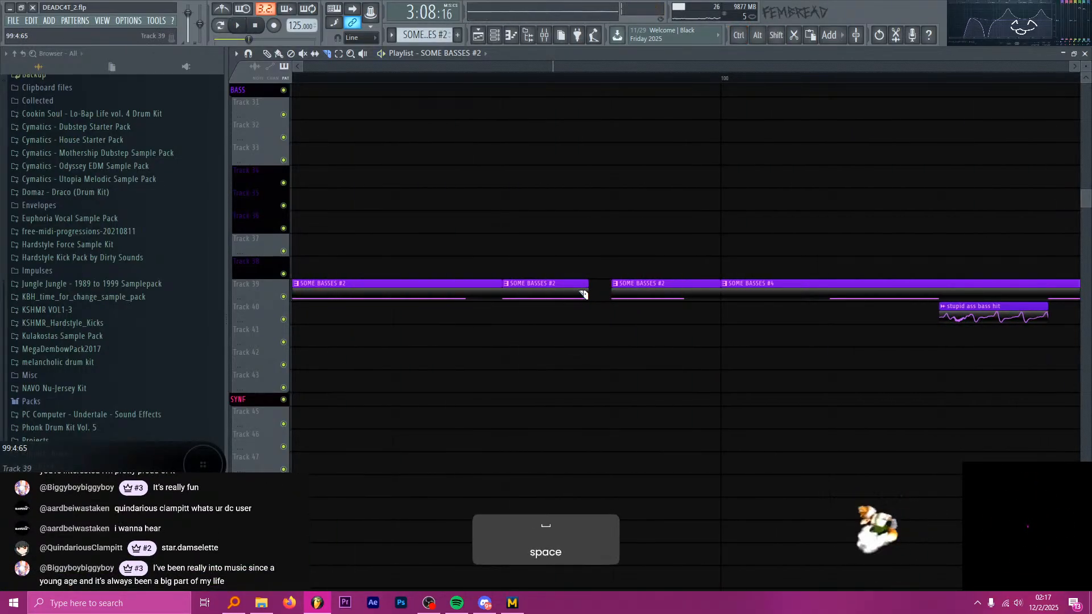
Delete the last SOME BASSES #2 slice, directly before bar 100 on Track 39.
{"action": "scroll", "coordinate": [642, 296], "scroll_direction": "down", "scroll_amount": 3}
{"action": "scroll", "coordinate": [651, 297], "scroll_direction": "down", "scroll_amount": 2}
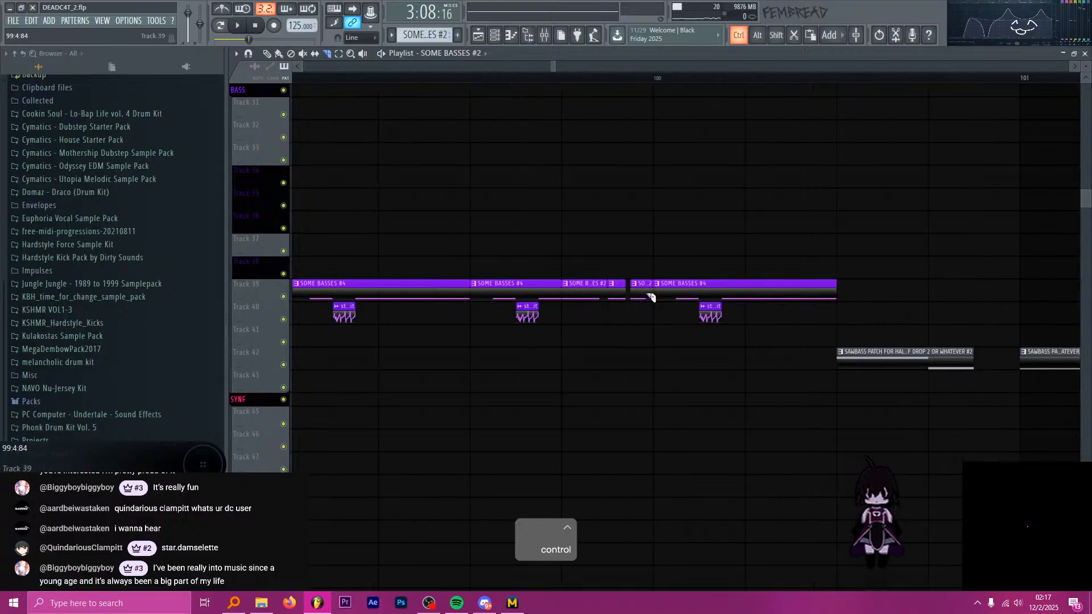
{"action": "scroll", "coordinate": [630, 295], "scroll_direction": "up", "scroll_amount": 2}
{"action": "scroll", "coordinate": [632, 296], "scroll_direction": "down", "scroll_amount": 4}
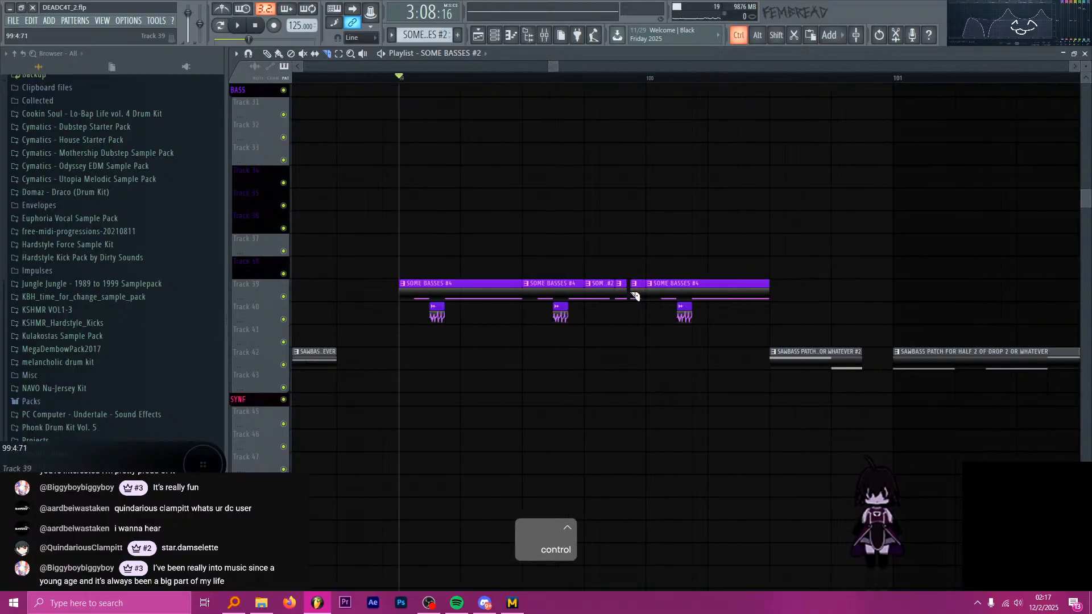
{"action": "scroll", "coordinate": [623, 291], "scroll_direction": "up", "scroll_amount": 1}
{"action": "scroll", "coordinate": [626, 293], "scroll_direction": "up", "scroll_amount": 2}
{"action": "key", "text": "ctrl"}
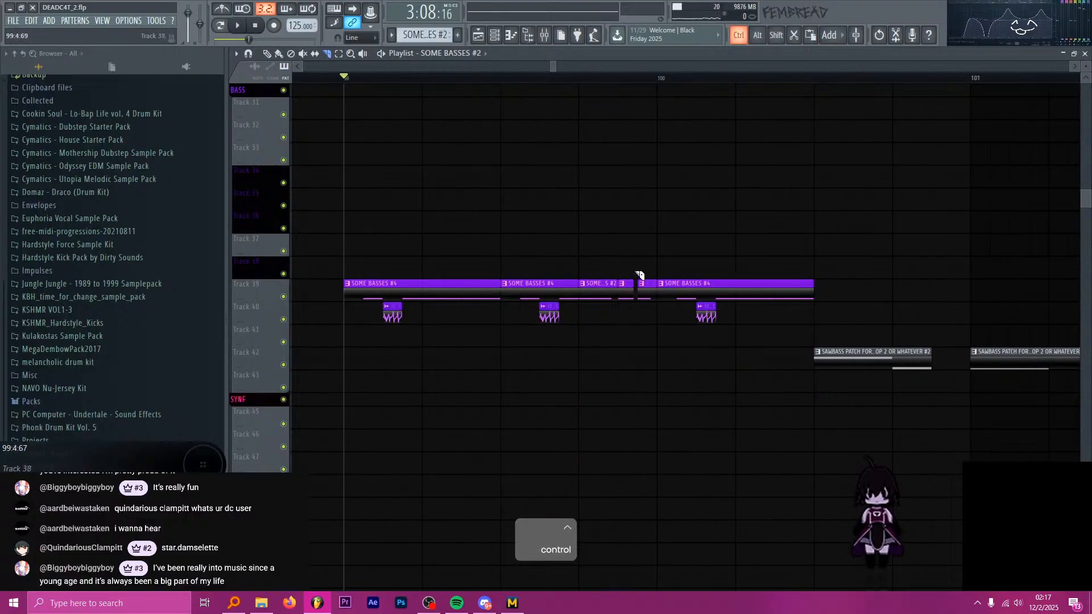
{"action": "scroll", "coordinate": [662, 298], "scroll_direction": "down", "scroll_amount": 5}
Play the original SOME BASSES #2 passage around bar 94.4 as a reference.
{"action": "scroll", "coordinate": [461, 241], "scroll_direction": "up", "scroll_amount": 3}
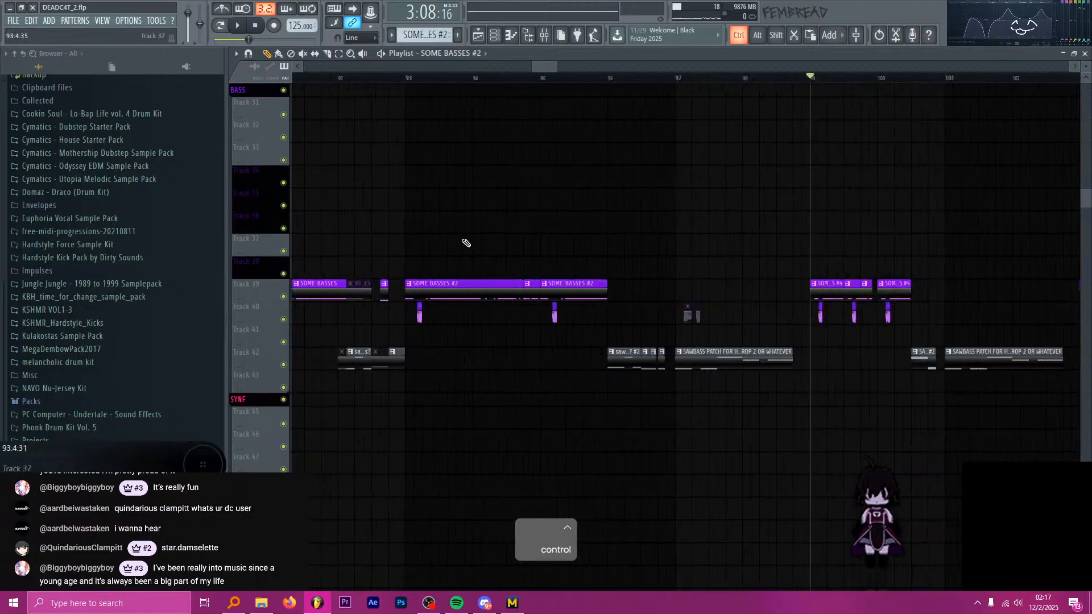
{"action": "left_click", "coordinate": [566, 86]}
{"action": "scroll", "coordinate": [547, 288], "scroll_direction": "up", "scroll_amount": 3}
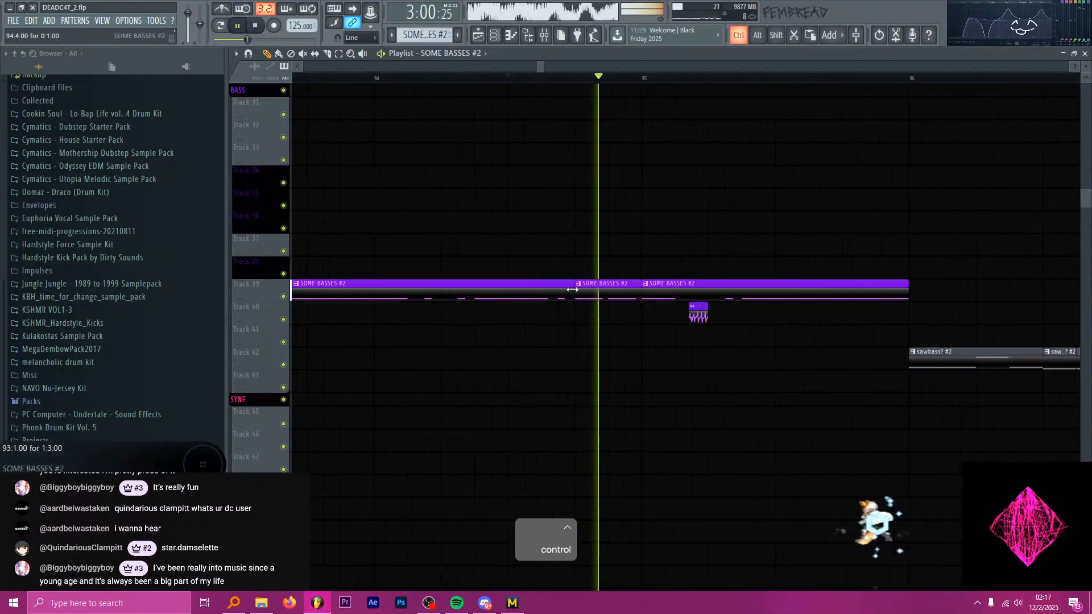
{"action": "key", "text": "space"}
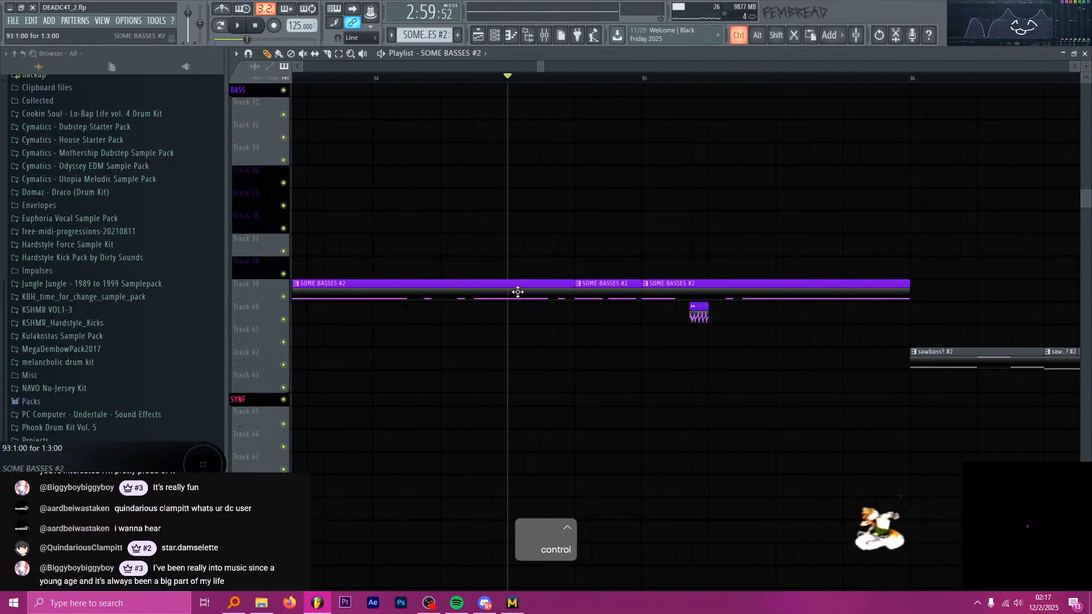
{"action": "scroll", "coordinate": [511, 291], "scroll_direction": "down", "scroll_amount": 2}
{"action": "key", "text": "space"}
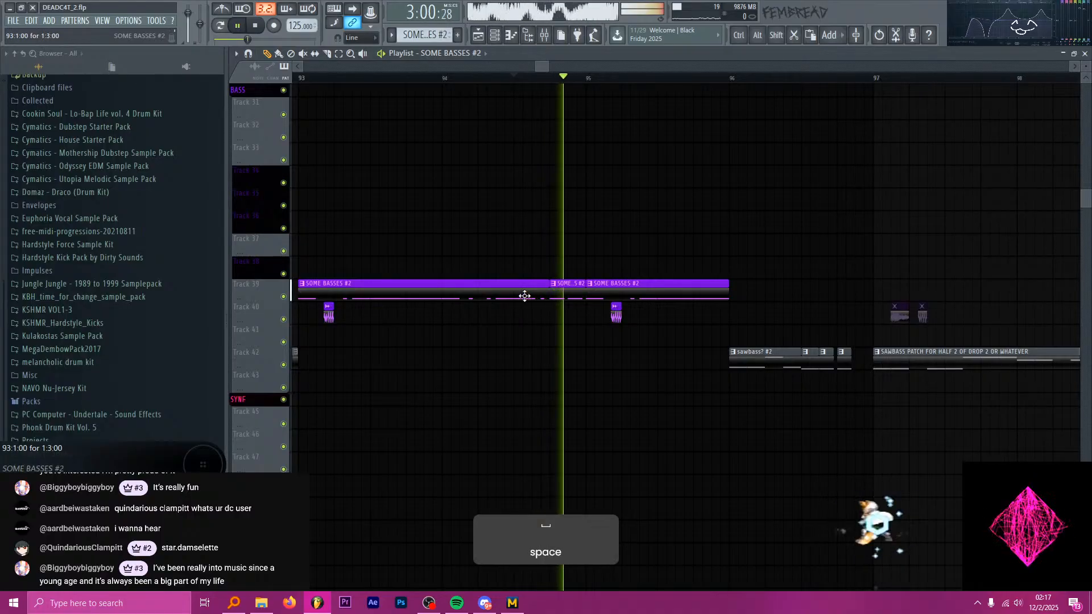
{"action": "key", "text": "space"}
Play the edited bass fill from bar 99 to compare it with the reference passage.
{"action": "scroll", "coordinate": [569, 298], "scroll_direction": "down", "scroll_amount": 4}
{"action": "scroll", "coordinate": [574, 301], "scroll_direction": "up", "scroll_amount": 5}
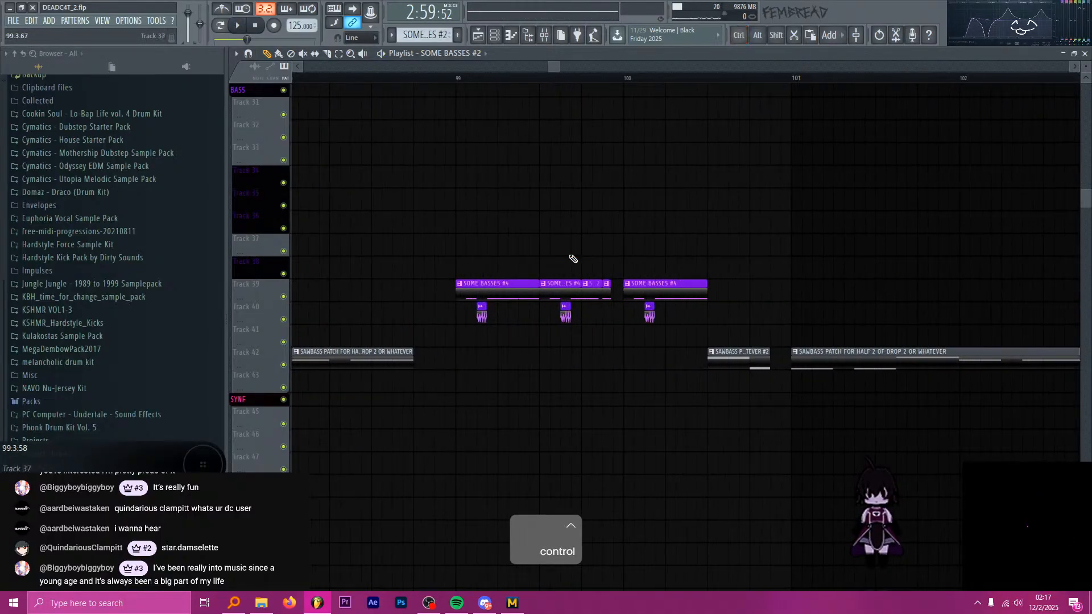
{"action": "left_click", "coordinate": [445, 83]}
{"action": "key", "text": "space"}
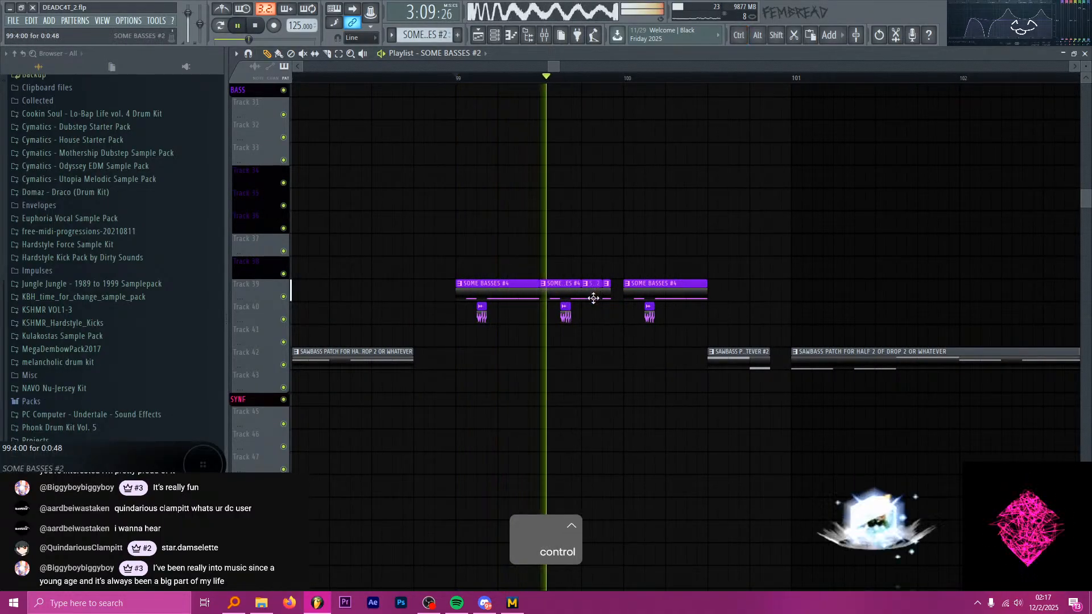
{"action": "key", "text": "space"}
{"action": "scroll", "coordinate": [592, 336], "scroll_direction": "up", "scroll_amount": 5}
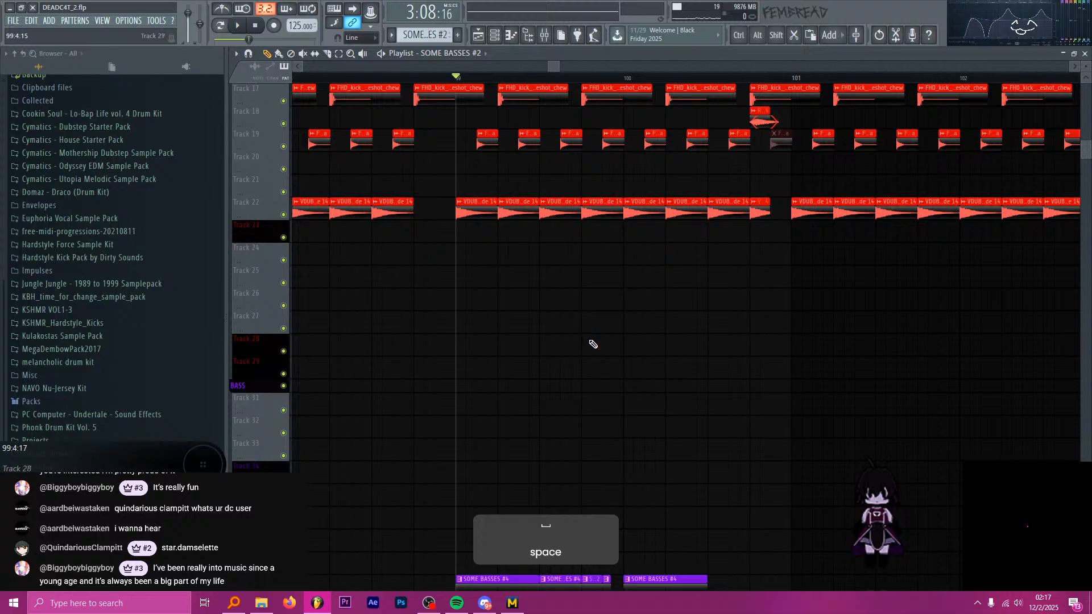
{"action": "scroll", "coordinate": [593, 344], "scroll_direction": "down", "scroll_amount": 8}
{"action": "scroll", "coordinate": [603, 318], "scroll_direction": "up", "scroll_amount": 10}
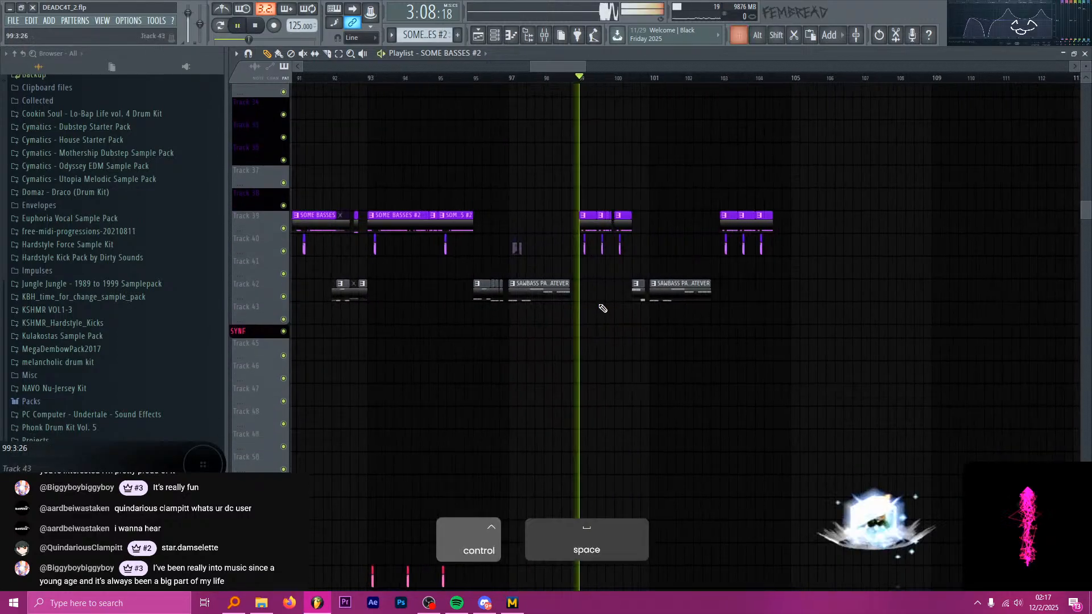
Place the long SOME BASSES #2 clip on Track 43, slice it at 99.4:48 and delete the part before the cut.
{"action": "left_click_drag", "start_coordinate": [666, 297], "coordinate": [534, 318]}
{"action": "scroll", "coordinate": [657, 308], "scroll_direction": "up", "scroll_amount": 2}
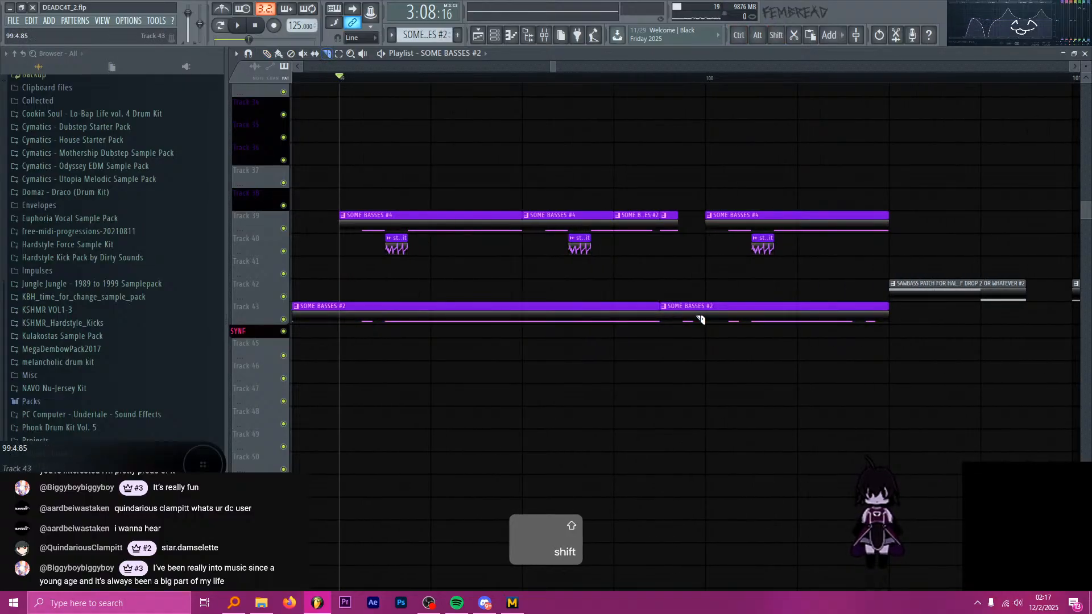
{"action": "right_click", "coordinate": [642, 313]}
{"action": "key", "text": "space"}
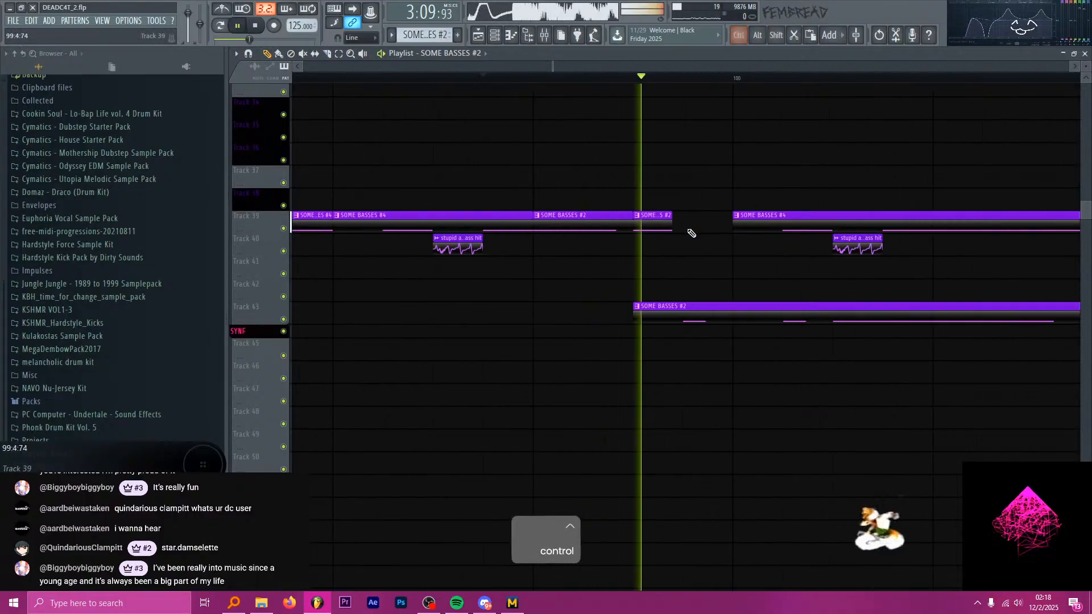
Delete the part of the Track 43 SOME BASSES #2 clip after bar 100 and play the fill.
{"action": "key", "text": "p"}
{"action": "right_click", "coordinate": [756, 319]}
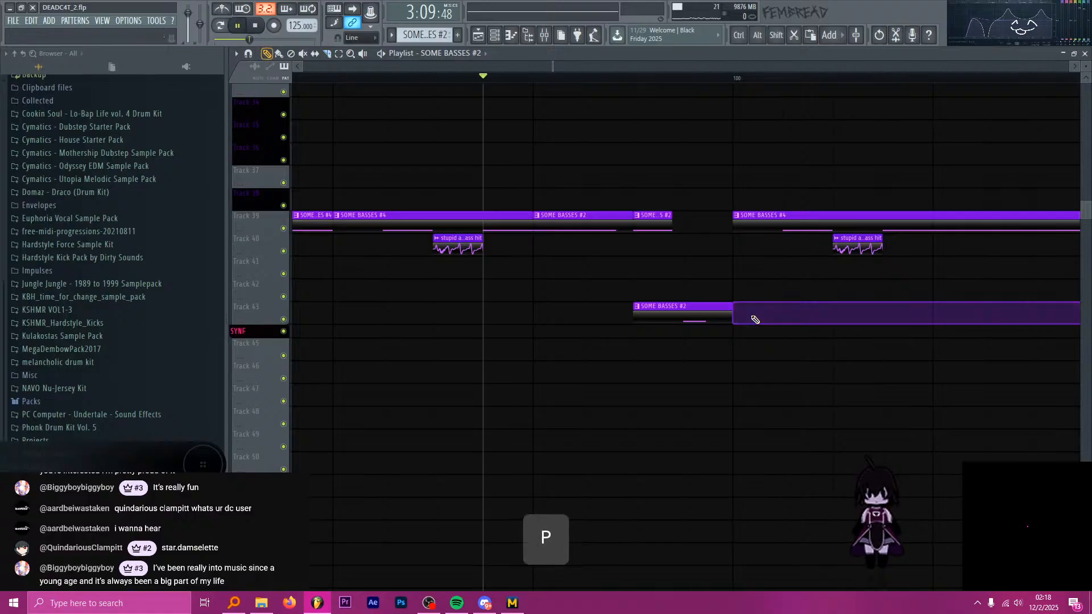
{"action": "key", "text": "space"}
{"action": "key", "text": "space"}
Slice the remaining Track 43 clip at 99.4:72, delete its first half and play the fill.
{"action": "key", "text": "c"}
{"action": "right_click", "coordinate": [685, 313], "text": "shift"}
{"action": "key", "text": "space"}
{"action": "key", "text": "space"}
{"action": "key", "text": "ctrl+z"}
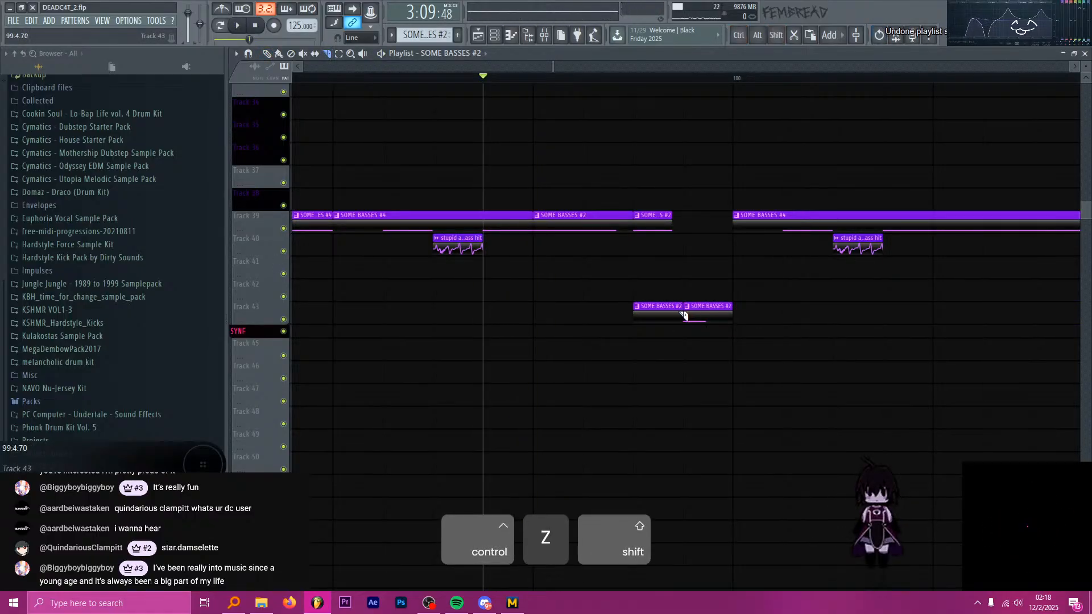
{"action": "key", "text": "p"}
{"action": "right_click", "coordinate": [678, 314]}
{"action": "key", "text": "space"}
{"action": "key", "text": "space"}
Move the Track 43 slice up to Track 39 before bar 100, close the gap ahead of it and play the fill.
{"action": "left_click", "coordinate": [704, 310], "text": "ctrl"}
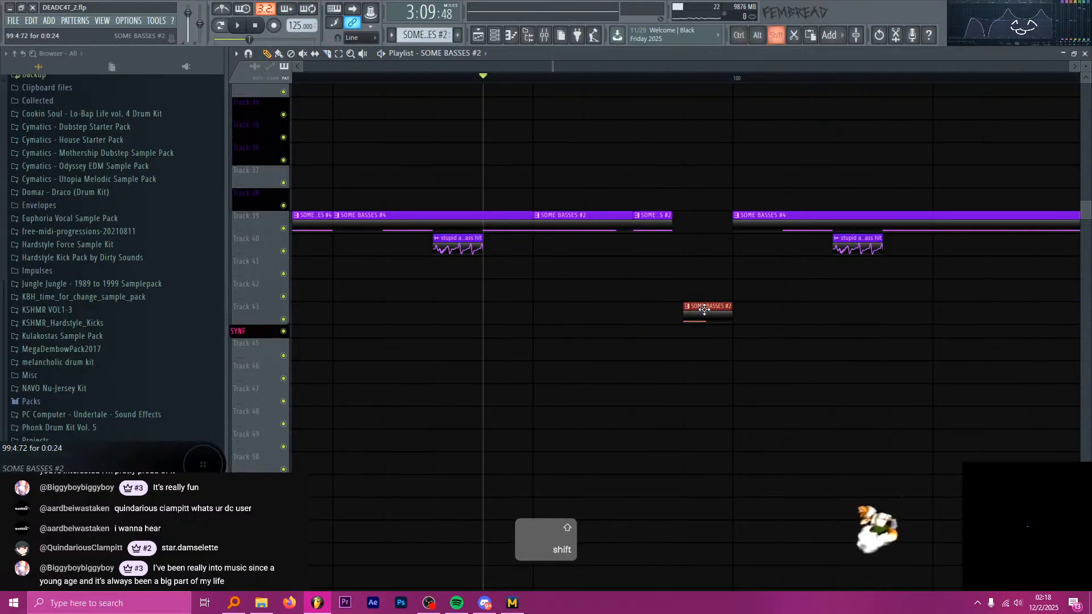
{"action": "scroll", "coordinate": [625, 250], "scroll_direction": "up", "scroll_amount": 3}
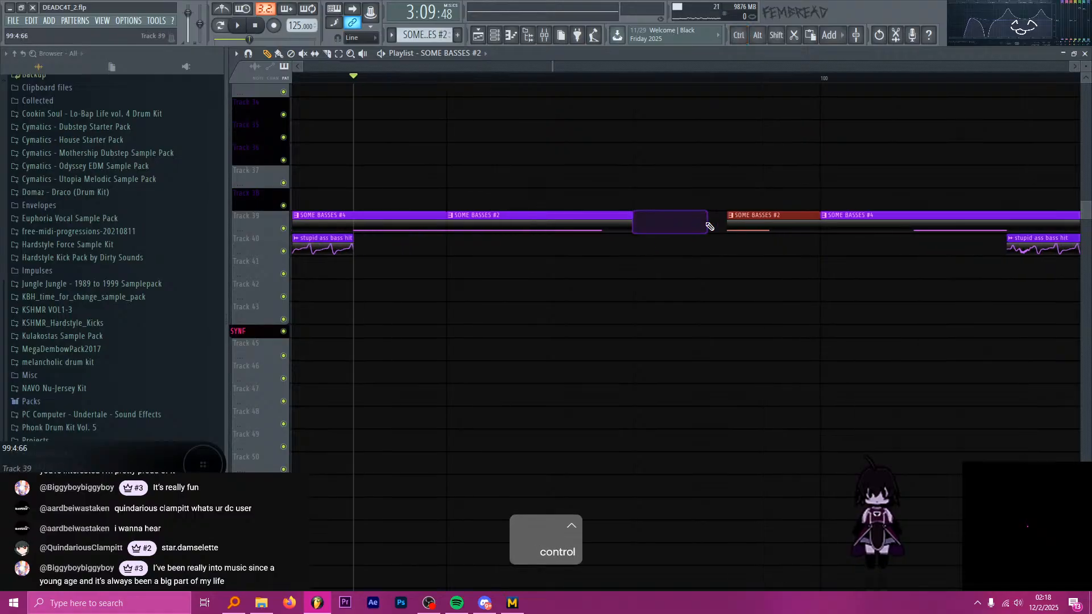
{"action": "left_click_drag", "start_coordinate": [669, 220], "coordinate": [765, 226]}
{"action": "key", "text": "space"}
{"action": "scroll", "coordinate": [589, 231], "scroll_direction": "down", "scroll_amount": 2}
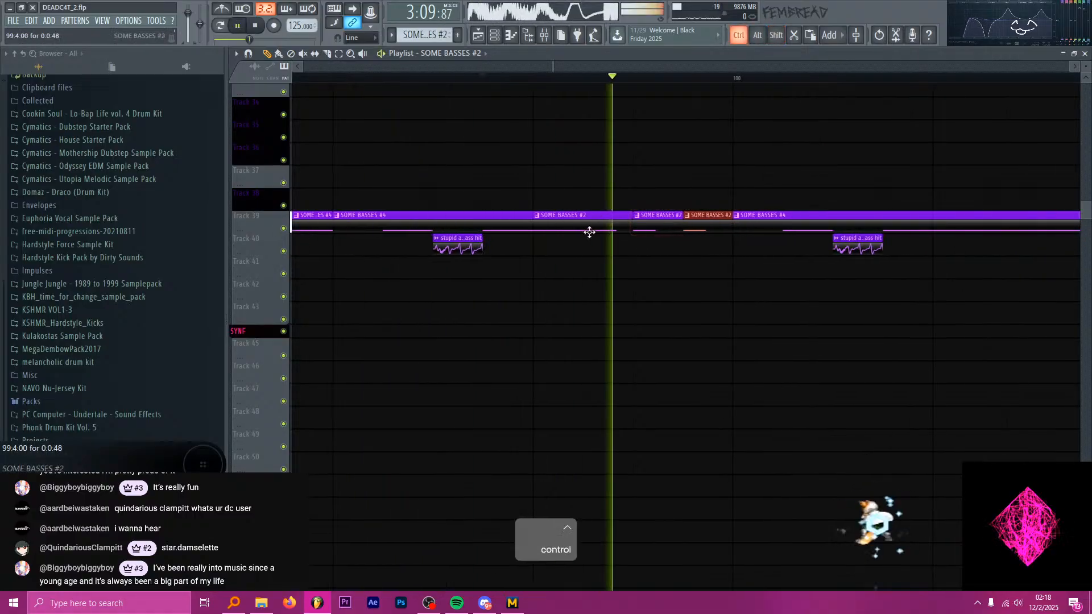
Play the Track 39 bass fill from the start of bar 99.
{"action": "key", "text": "space"}
{"action": "scroll", "coordinate": [592, 230], "scroll_direction": "down", "scroll_amount": 4}
{"action": "left_click", "coordinate": [411, 79]}
{"action": "key", "text": "space"}
{"action": "scroll", "coordinate": [480, 127], "scroll_direction": "down", "scroll_amount": 3}
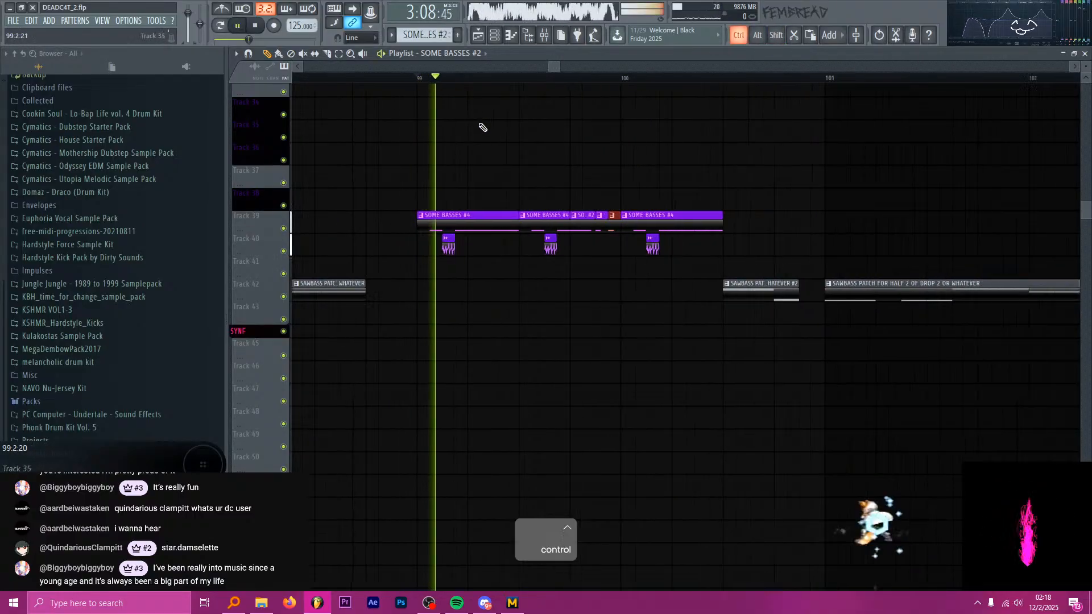
{"action": "scroll", "coordinate": [535, 175], "scroll_direction": "up", "scroll_amount": 3}
{"action": "scroll", "coordinate": [537, 176], "scroll_direction": "down", "scroll_amount": 5}
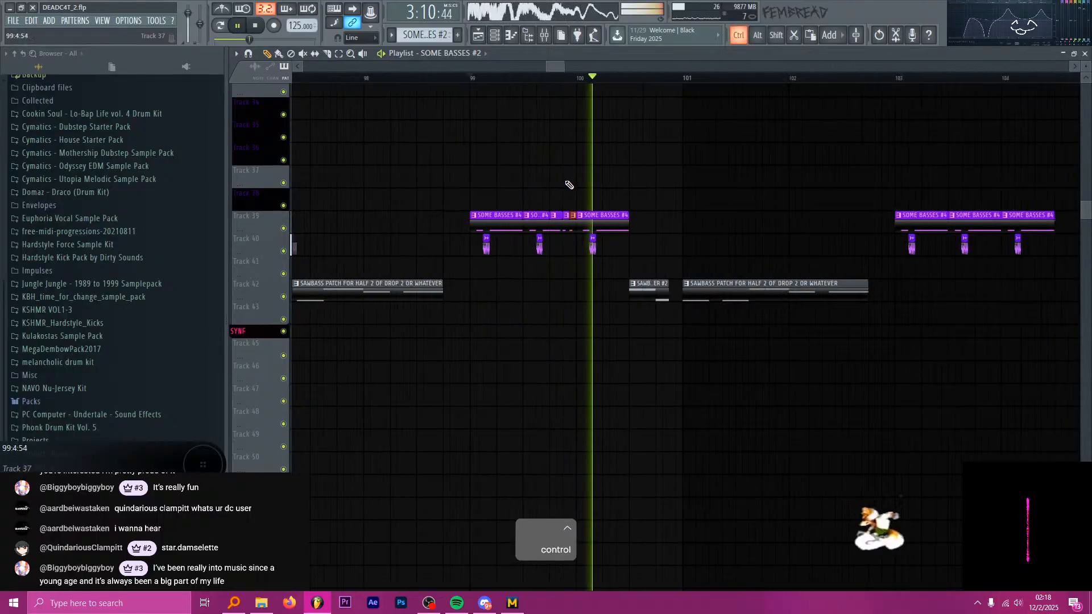
Set the playback start to bar 97 and save the project.
{"action": "left_click", "coordinate": [486, 79]}
{"action": "key", "text": "space"}
{"action": "key", "text": "ctrl"}
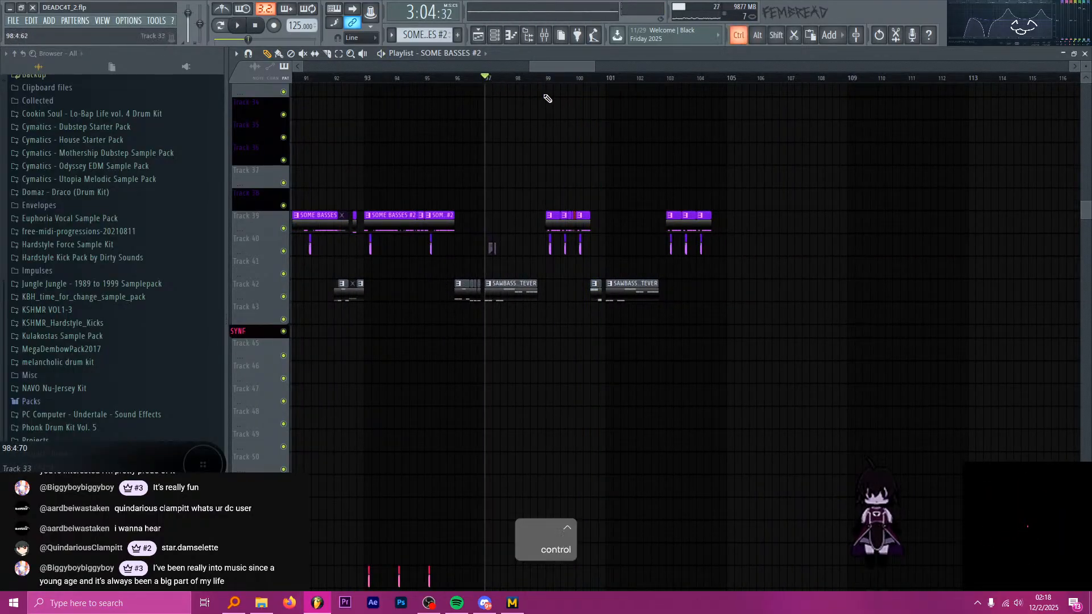
{"action": "scroll", "coordinate": [541, 111], "scroll_direction": "up", "scroll_amount": 3}
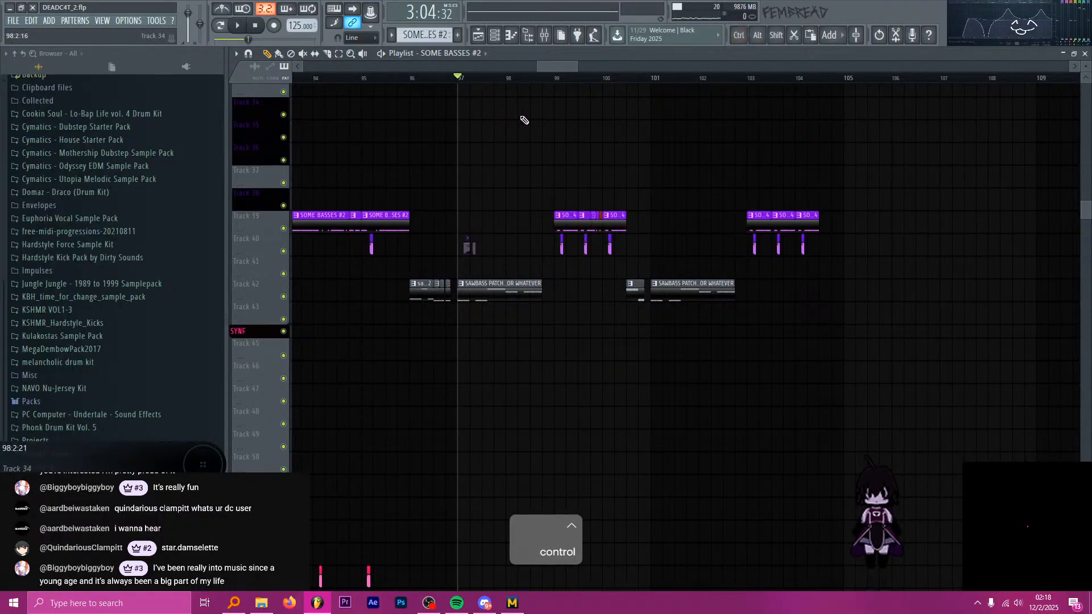
{"action": "key", "text": "ctrl+s"}
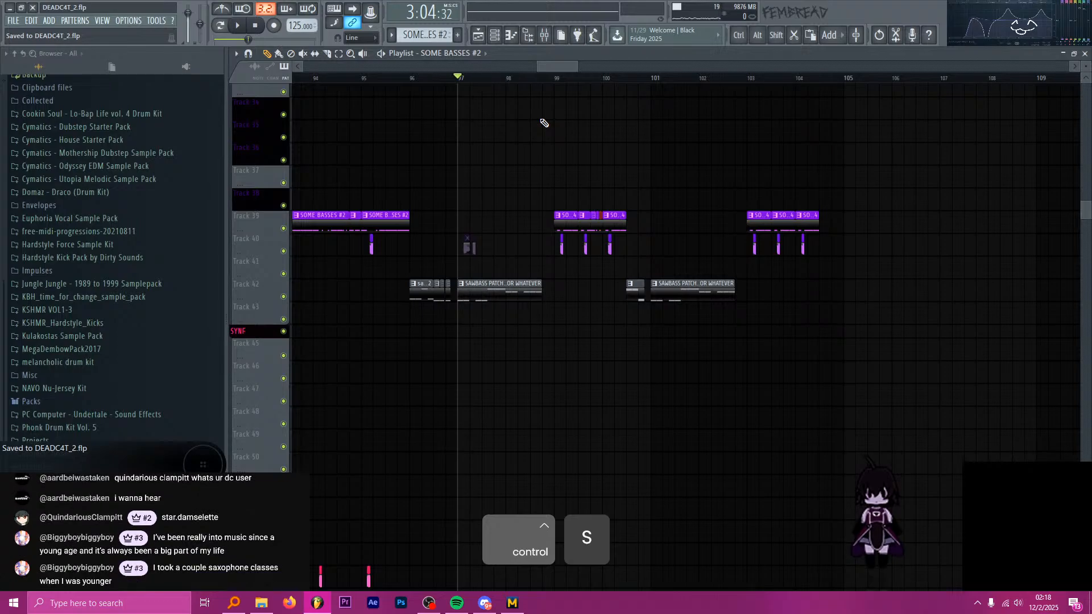
Play the arrangement from bar 97 through the bass fill to hear it in context.
{"action": "key", "text": "space"}
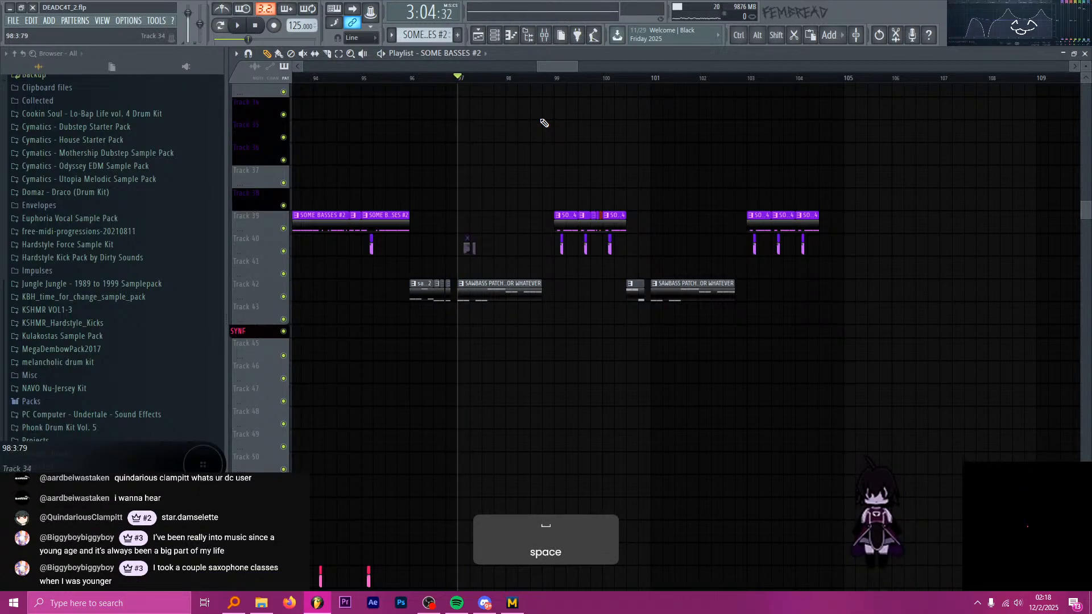
{"action": "key", "text": "alt+Tab"}
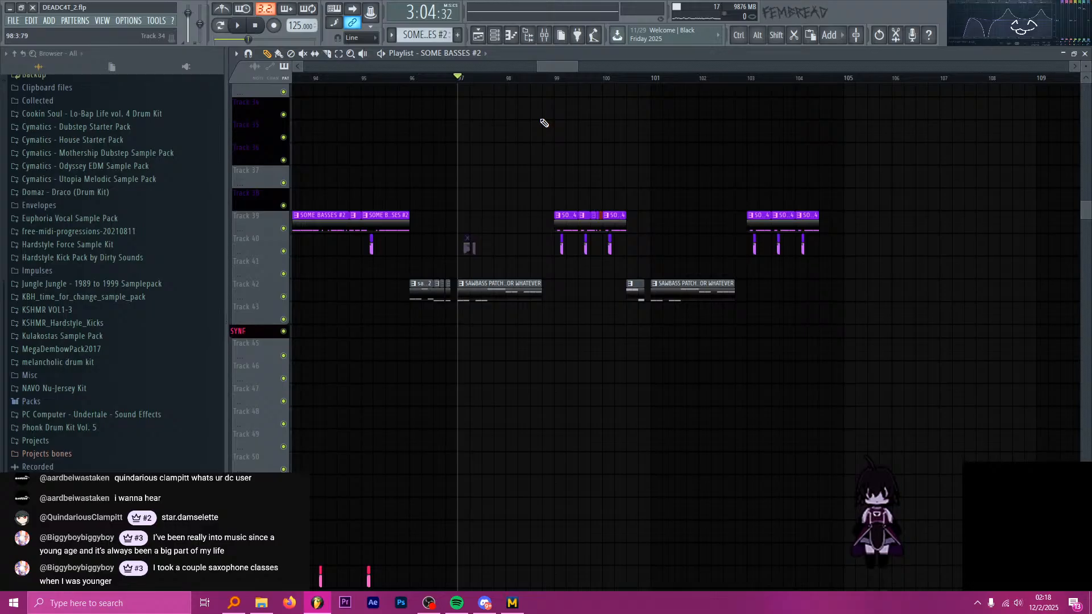
{"action": "key", "text": "space"}
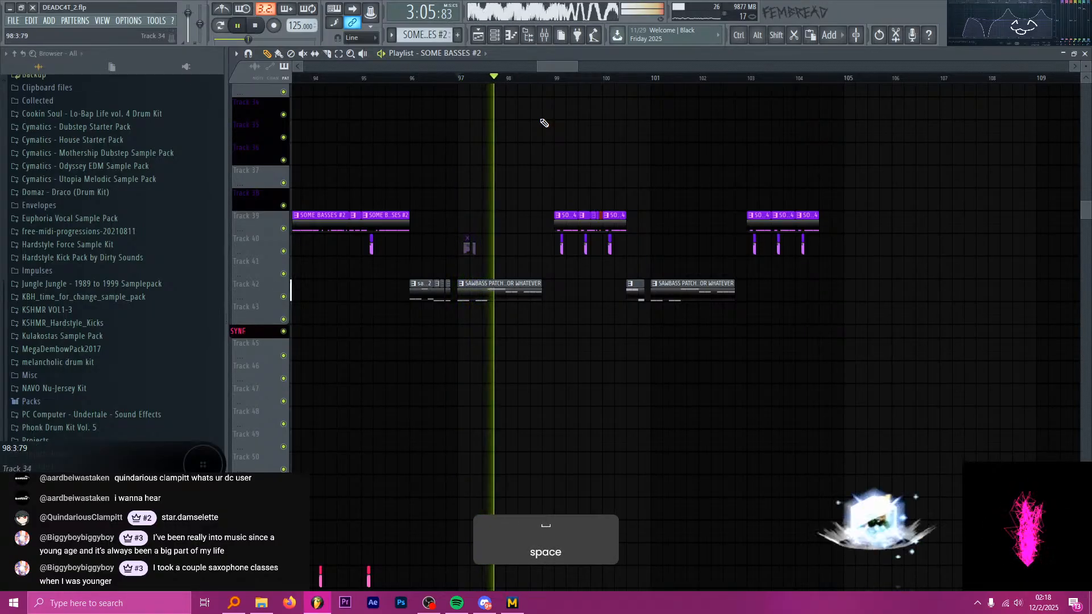
{"action": "key", "text": "ctrl"}
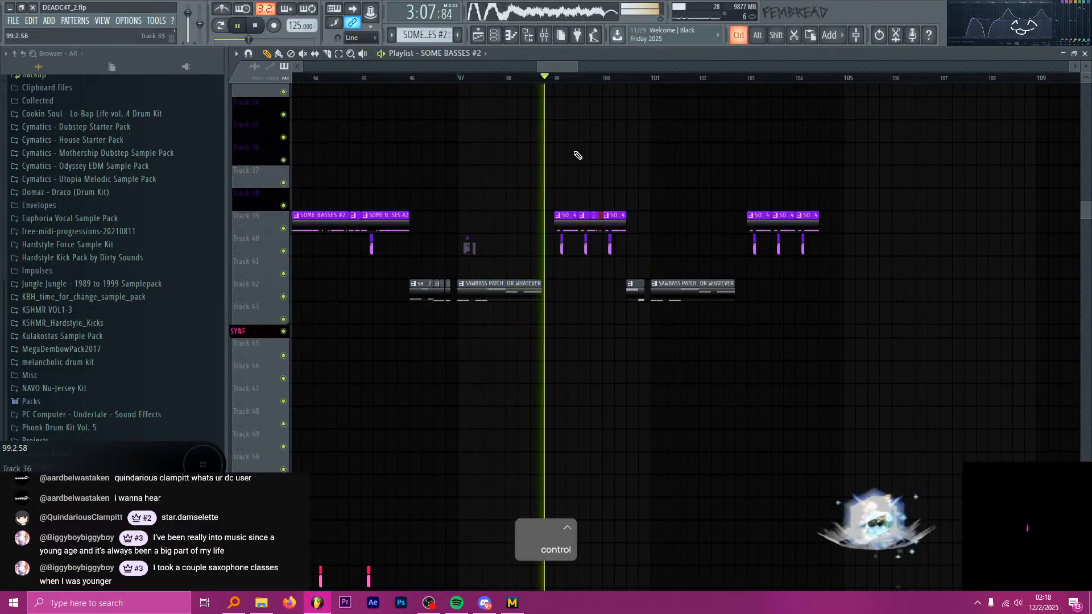
{"action": "scroll", "coordinate": [578, 155], "scroll_direction": "up", "scroll_amount": 5}
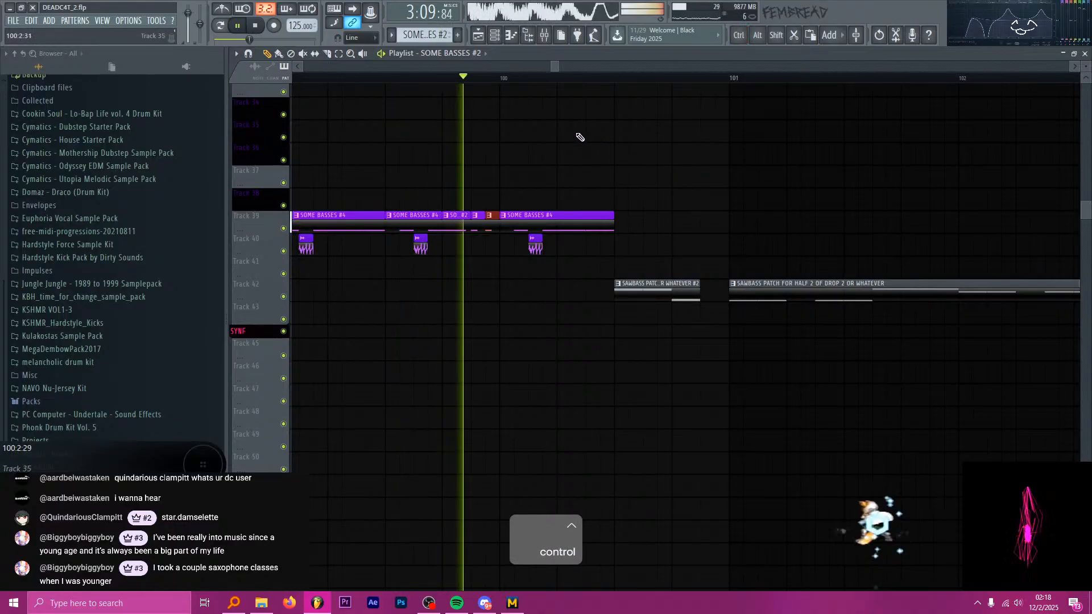
{"action": "scroll", "coordinate": [580, 137], "scroll_direction": "down", "scroll_amount": 5}
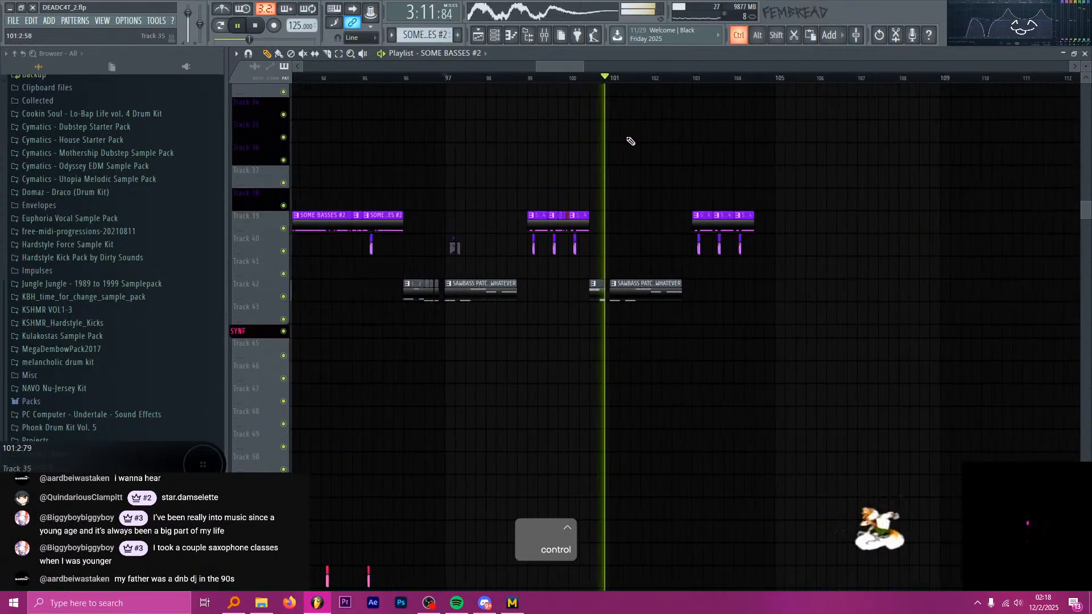
{"action": "key", "text": "space"}
Replace the bass clips at bar 103 on Tracks 39 and 40 with a copy of the bar 99 group containing the fill.
{"action": "scroll", "coordinate": [631, 143], "scroll_direction": "up", "scroll_amount": 2}
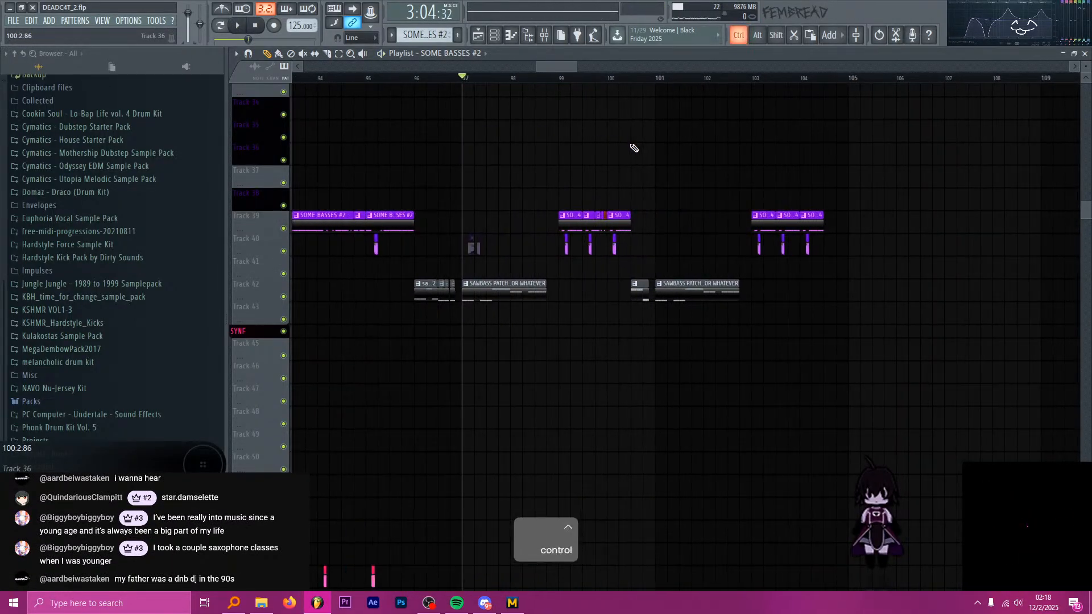
{"action": "scroll", "coordinate": [614, 153], "scroll_direction": "up", "scroll_amount": 2}
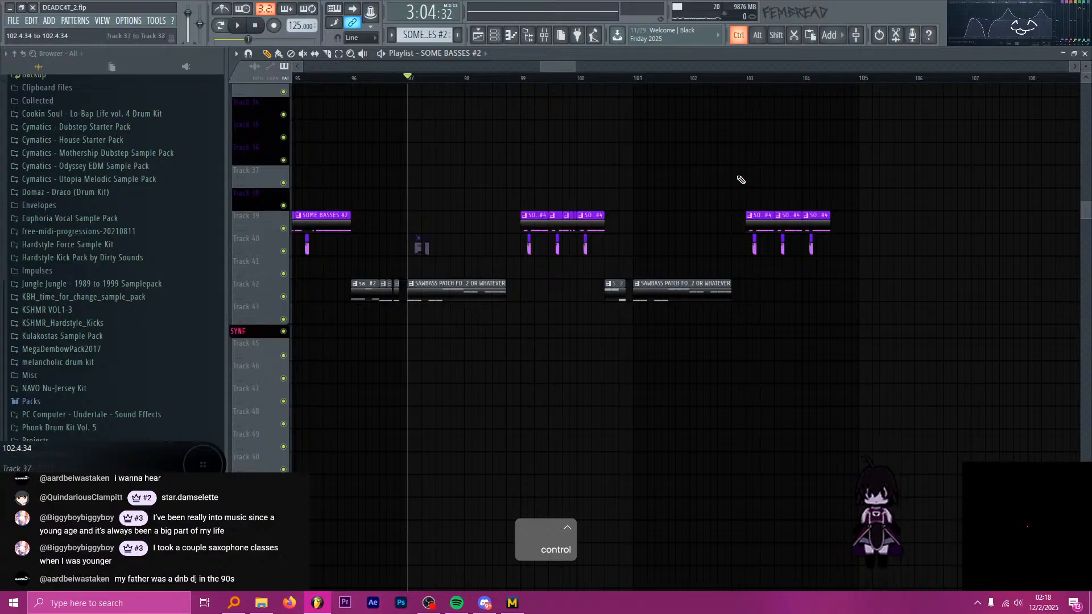
{"action": "scroll", "coordinate": [745, 180], "scroll_direction": "down", "scroll_amount": 6}
{"action": "scroll", "coordinate": [712, 188], "scroll_direction": "up", "scroll_amount": 5}
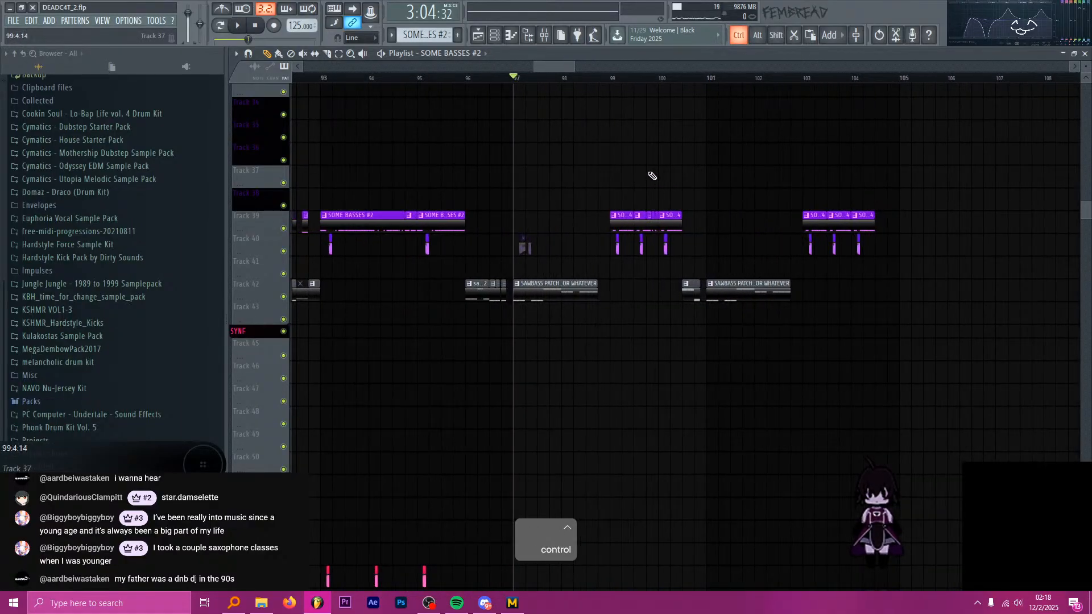
{"action": "scroll", "coordinate": [660, 176], "scroll_direction": "down", "scroll_amount": 5}
{"action": "scroll", "coordinate": [646, 180], "scroll_direction": "up", "scroll_amount": 3}
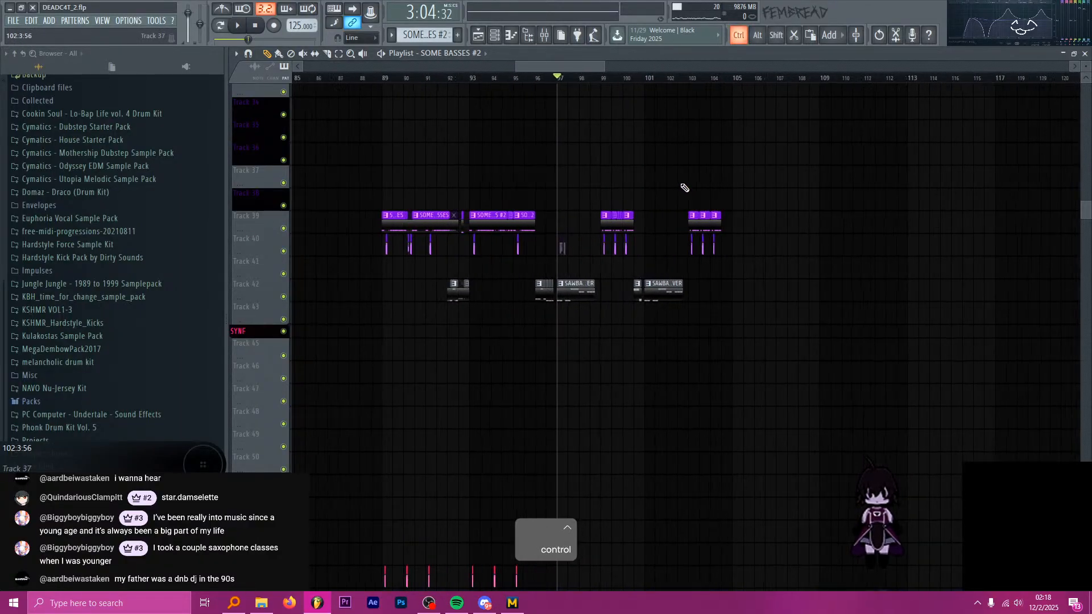
{"action": "scroll", "coordinate": [700, 196], "scroll_direction": "up", "scroll_amount": 2}
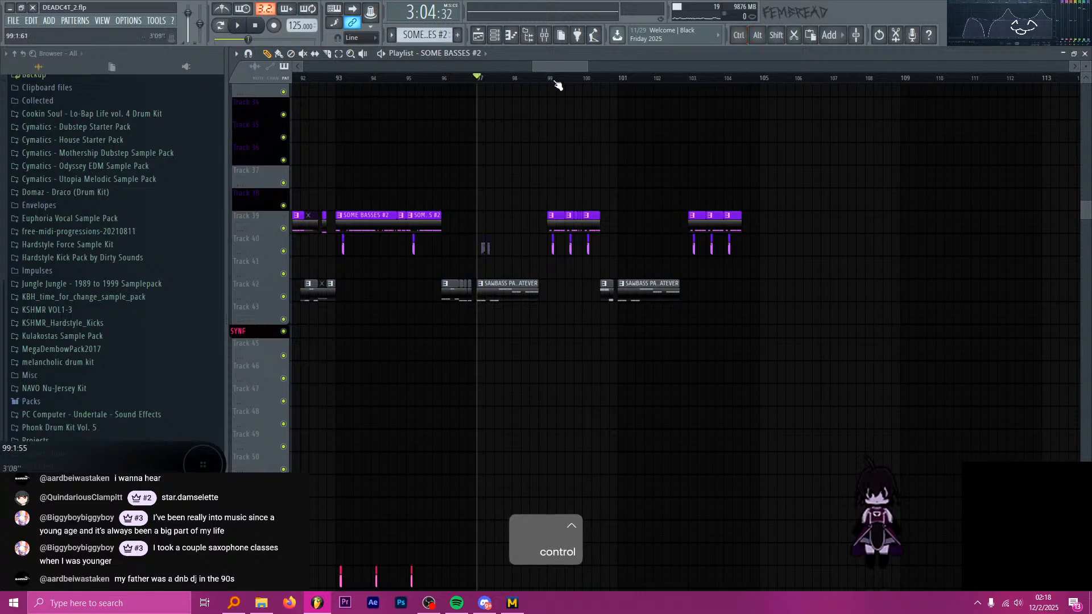
{"action": "scroll", "coordinate": [666, 166], "scroll_direction": "up", "scroll_amount": 2}
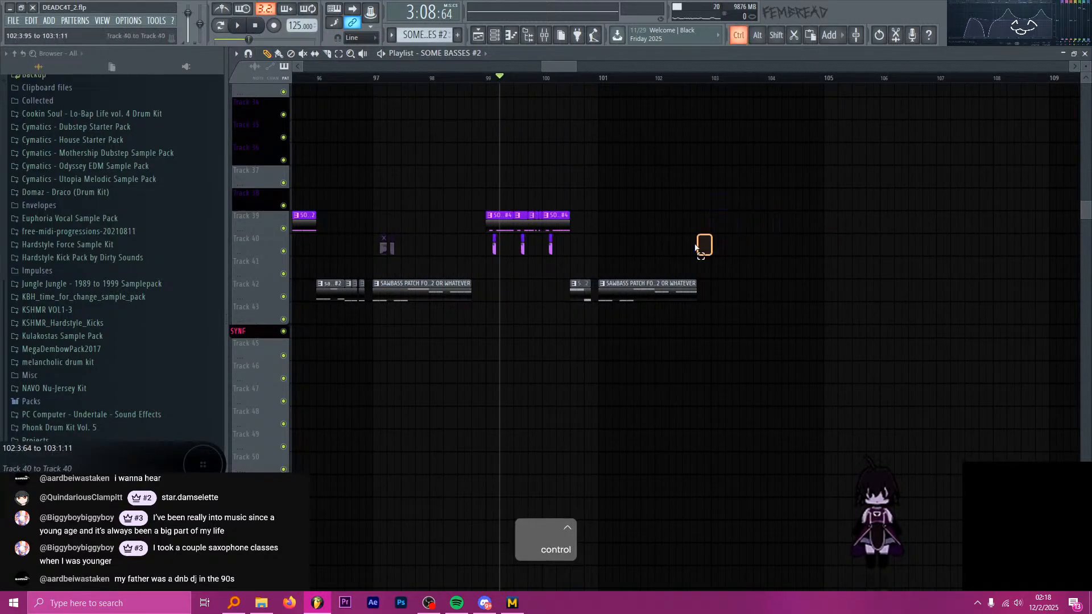
{"action": "left_click_drag", "start_coordinate": [695, 246], "coordinate": [725, 230]}
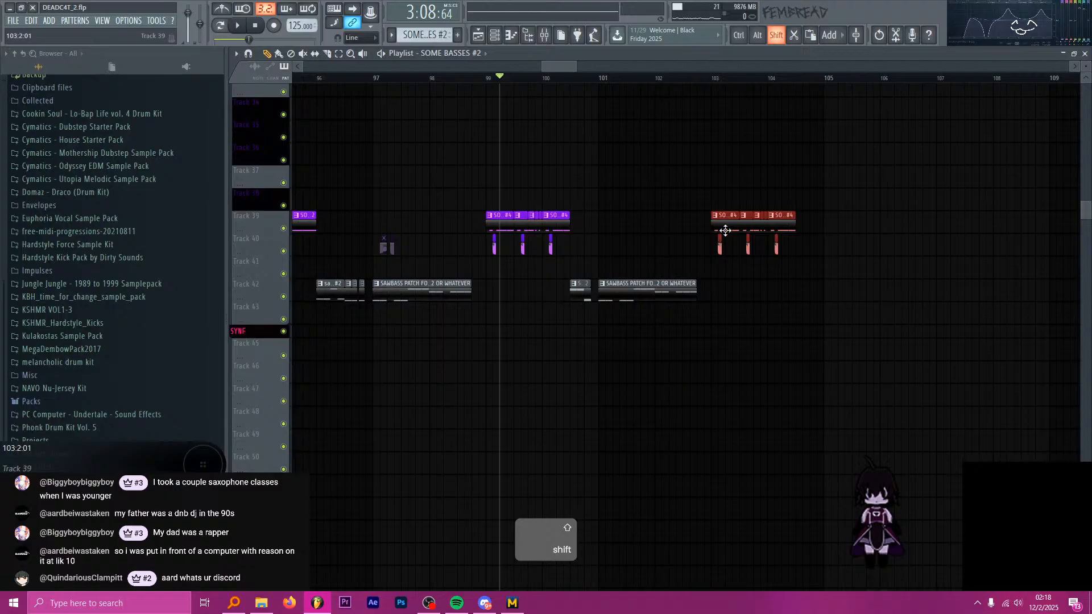
Play the copied bass group from bar 103.
{"action": "left_click", "coordinate": [711, 80]}
{"action": "key", "text": "space"}
{"action": "scroll", "coordinate": [785, 126], "scroll_direction": "down", "scroll_amount": 6}
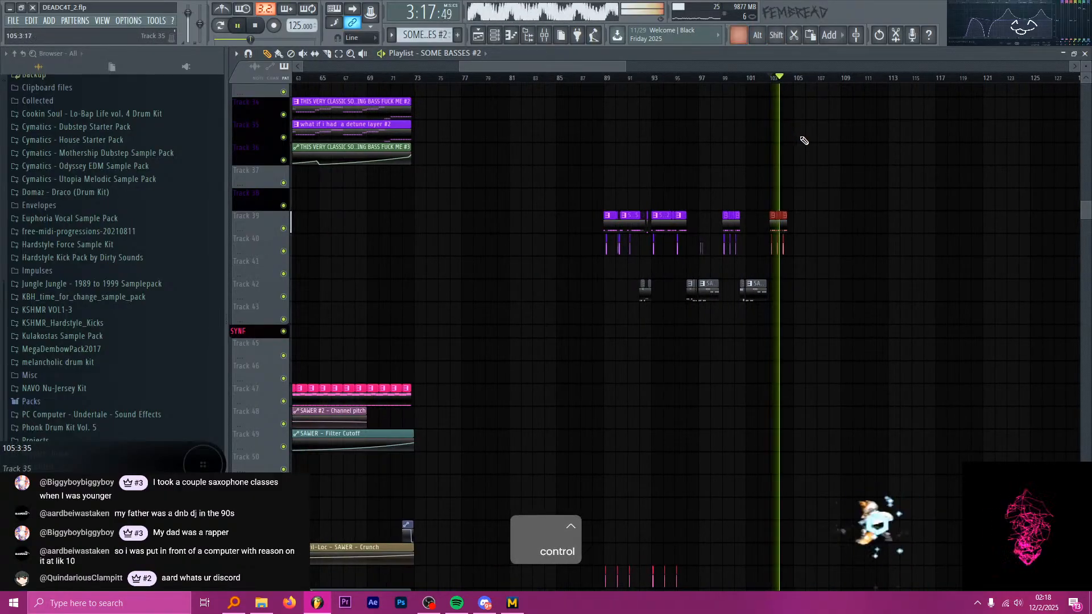
{"action": "scroll", "coordinate": [773, 131], "scroll_direction": "down", "scroll_amount": 4}
{"action": "key", "text": "space"}
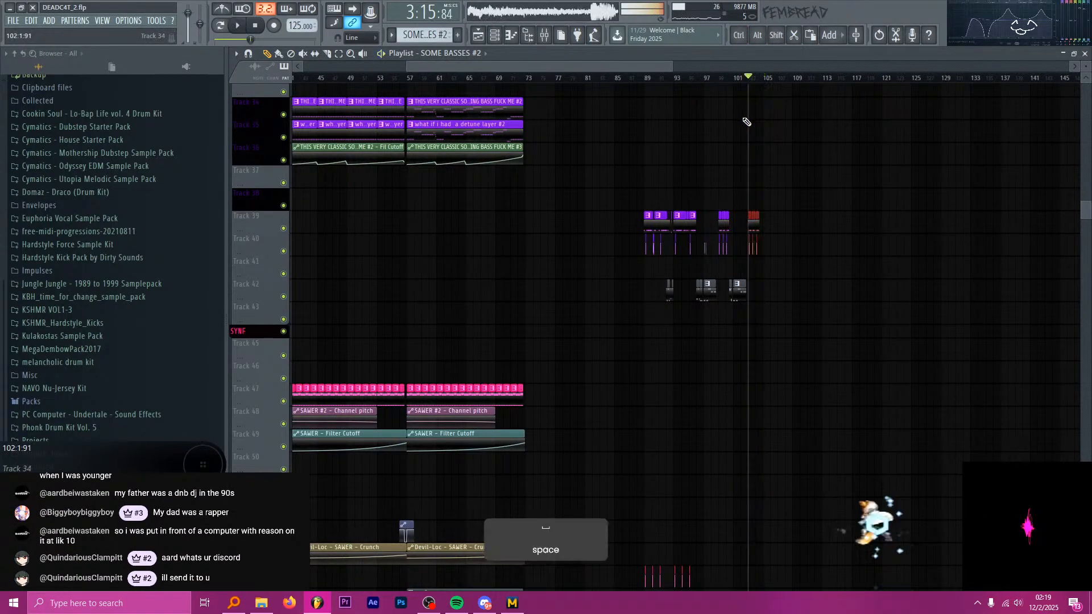
Set the playback start to bar 101, copy the two bar 97 clips on Tracks 71 and 72 to bar 101 and play from there.
{"action": "scroll", "coordinate": [747, 122], "scroll_direction": "up", "scroll_amount": 5}
{"action": "left_click", "coordinate": [745, 80]}
{"action": "key", "text": "space"}
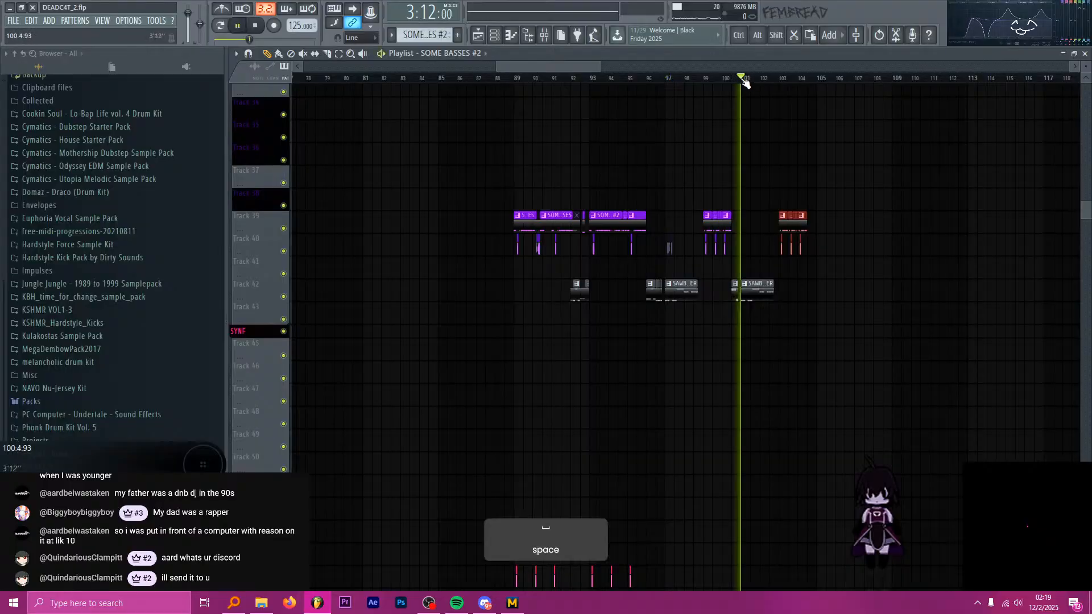
{"action": "scroll", "coordinate": [777, 166], "scroll_direction": "down", "scroll_amount": 10}
{"action": "scroll", "coordinate": [778, 165], "scroll_direction": "up", "scroll_amount": 5}
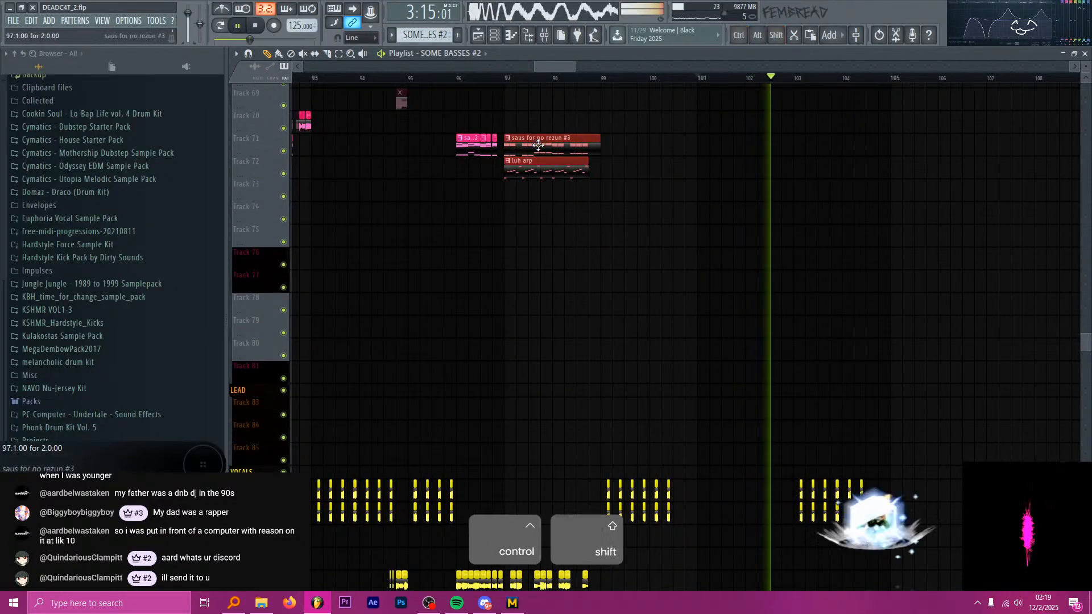
{"action": "key", "text": "space"}
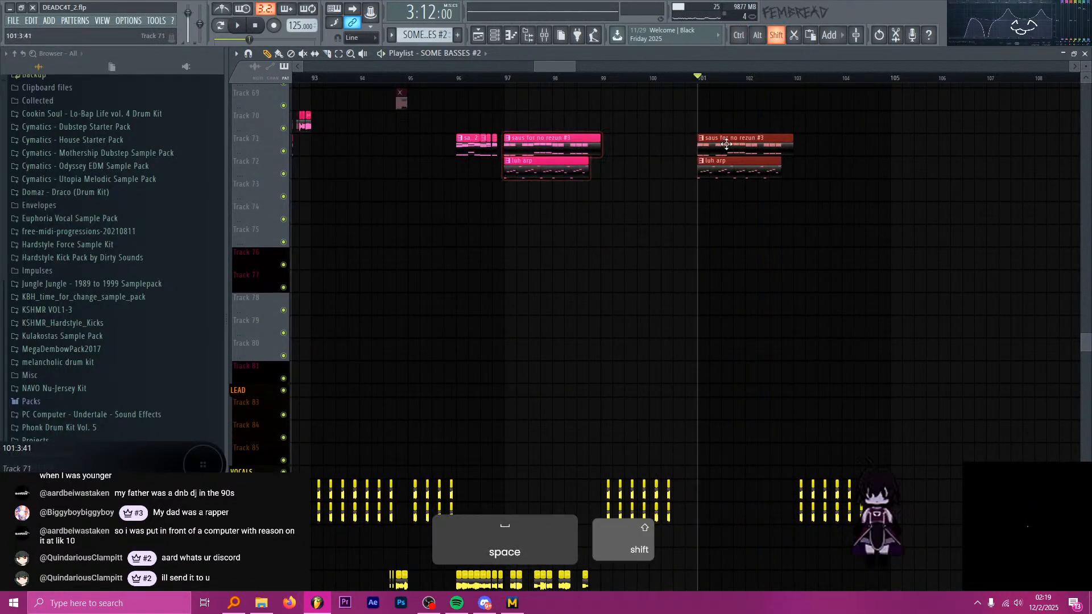
{"action": "key", "text": "space"}
Copy the vocal chops after bar 97 on Tracks 91, 92 and 104 to bar 101.
{"action": "scroll", "coordinate": [719, 190], "scroll_direction": "down", "scroll_amount": 5}
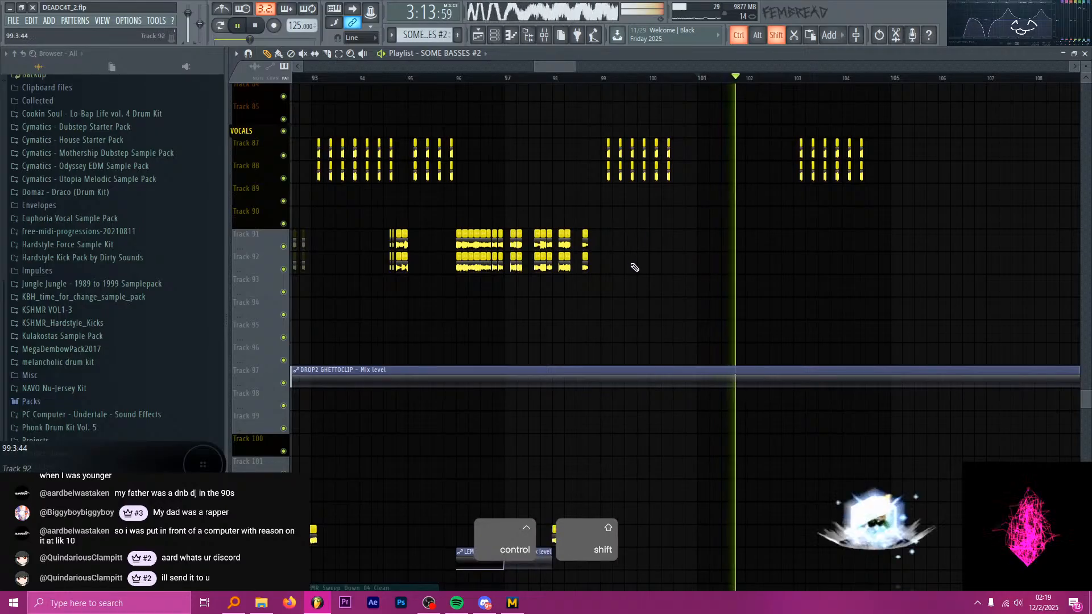
{"action": "scroll", "coordinate": [629, 276], "scroll_direction": "up", "scroll_amount": 2}
{"action": "left_click_drag", "start_coordinate": [630, 296], "coordinate": [453, 241]}
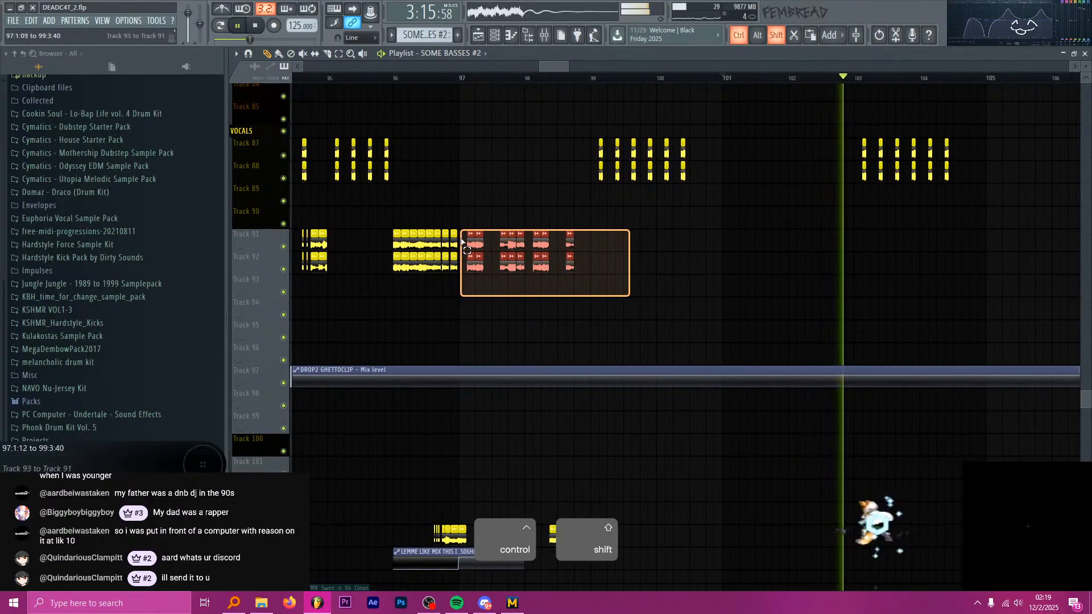
{"action": "scroll", "coordinate": [544, 288], "scroll_direction": "down", "scroll_amount": 2}
{"action": "left_click_drag", "start_coordinate": [608, 435], "coordinate": [460, 450]}
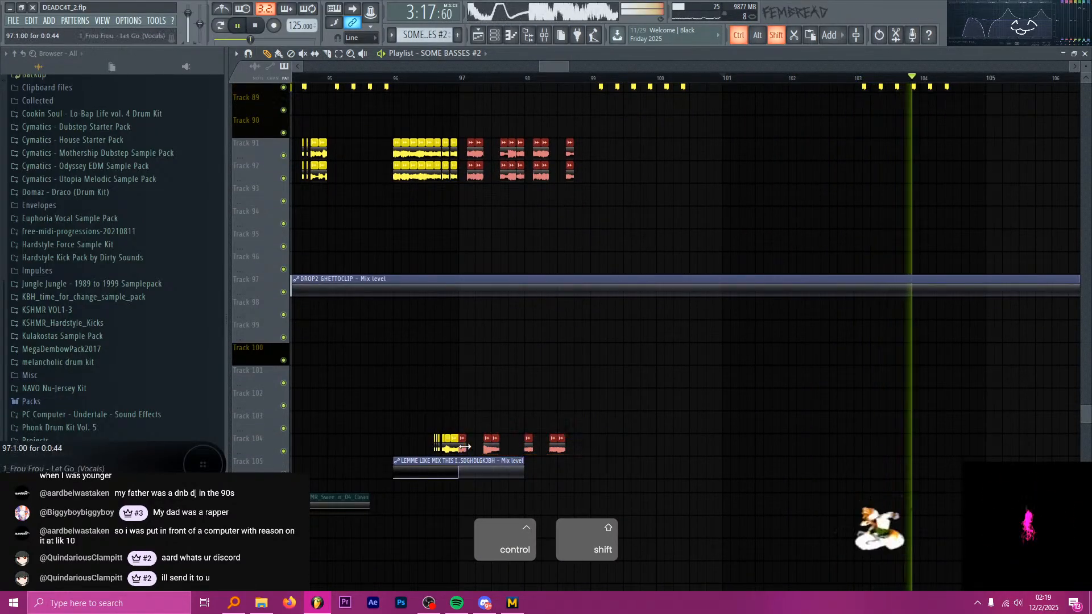
{"action": "scroll", "coordinate": [498, 241], "scroll_direction": "down", "scroll_amount": 1}
{"action": "scroll", "coordinate": [505, 256], "scroll_direction": "down", "scroll_amount": 1}
{"action": "key", "text": "space"}
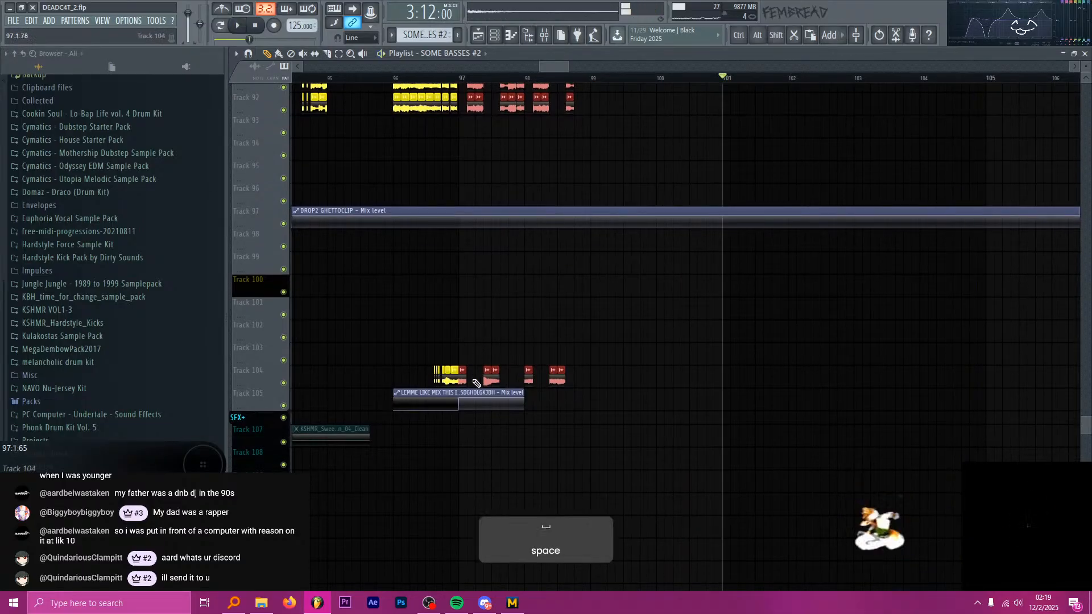
{"action": "left_click_drag", "start_coordinate": [463, 380], "coordinate": [721, 378]}
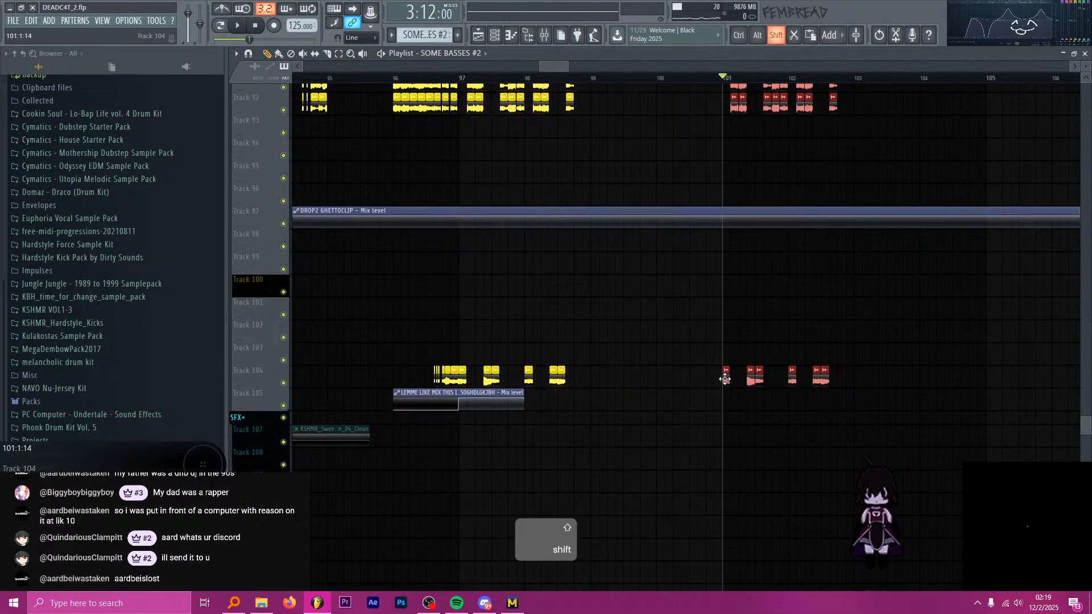
Play the section from bar 101 with the copied vocals and examine the surrounding vocal clips.
{"action": "scroll", "coordinate": [663, 244], "scroll_direction": "up", "scroll_amount": 4}
{"action": "key", "text": "space"}
{"action": "scroll", "coordinate": [570, 194], "scroll_direction": "down", "scroll_amount": 3}
{"action": "scroll", "coordinate": [705, 223], "scroll_direction": "up", "scroll_amount": 4}
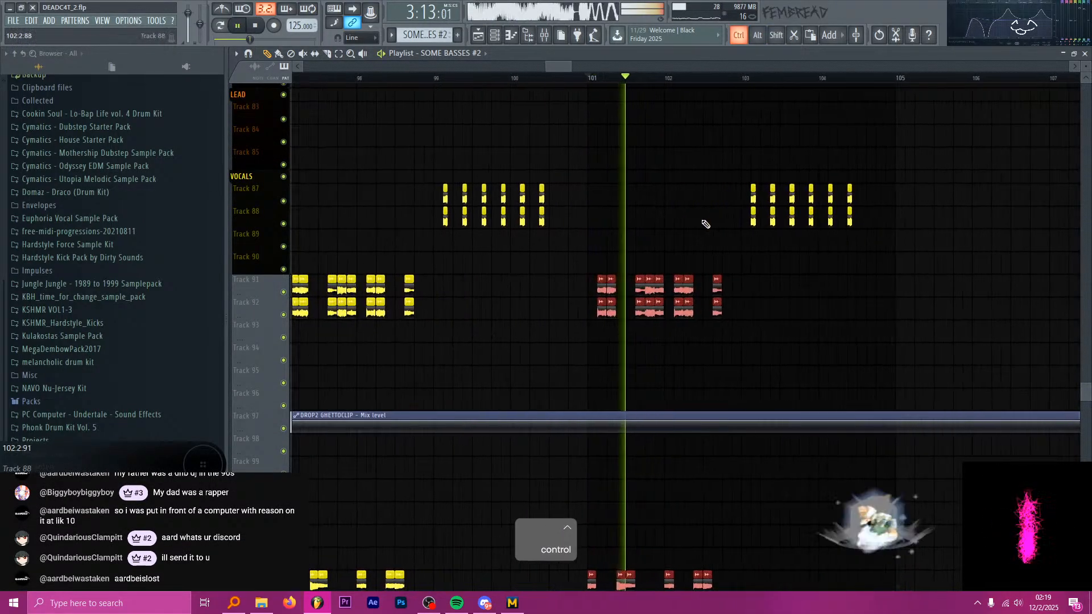
{"action": "scroll", "coordinate": [571, 188], "scroll_direction": "down", "scroll_amount": 2}
{"action": "scroll", "coordinate": [638, 207], "scroll_direction": "down", "scroll_amount": 3}
{"action": "scroll", "coordinate": [669, 209], "scroll_direction": "up", "scroll_amount": 4}
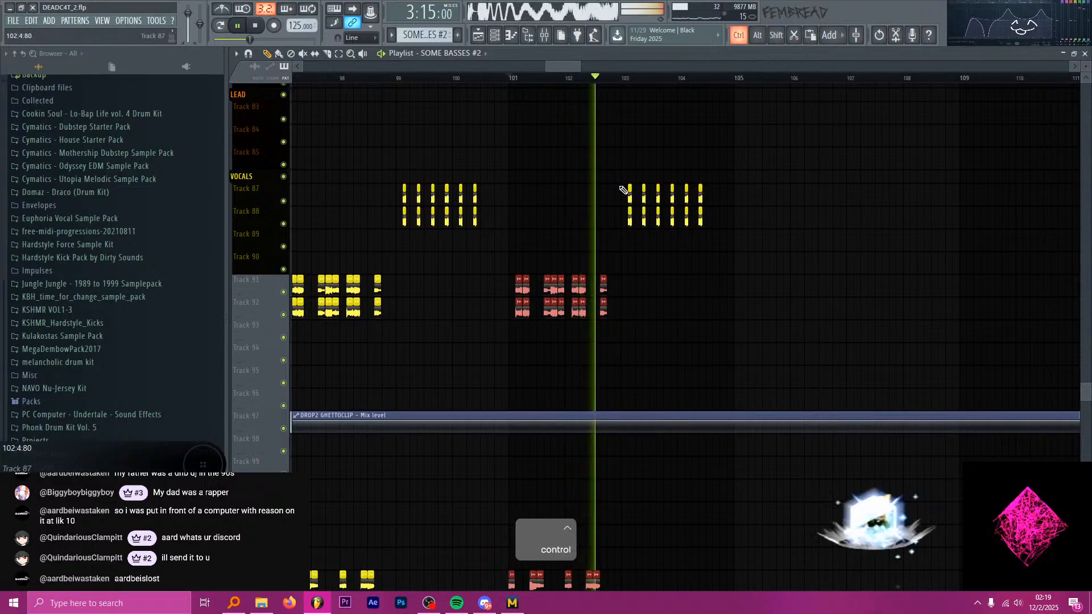
{"action": "scroll", "coordinate": [587, 142], "scroll_direction": "down", "scroll_amount": 3}
{"action": "scroll", "coordinate": [472, 130], "scroll_direction": "up", "scroll_amount": 4}
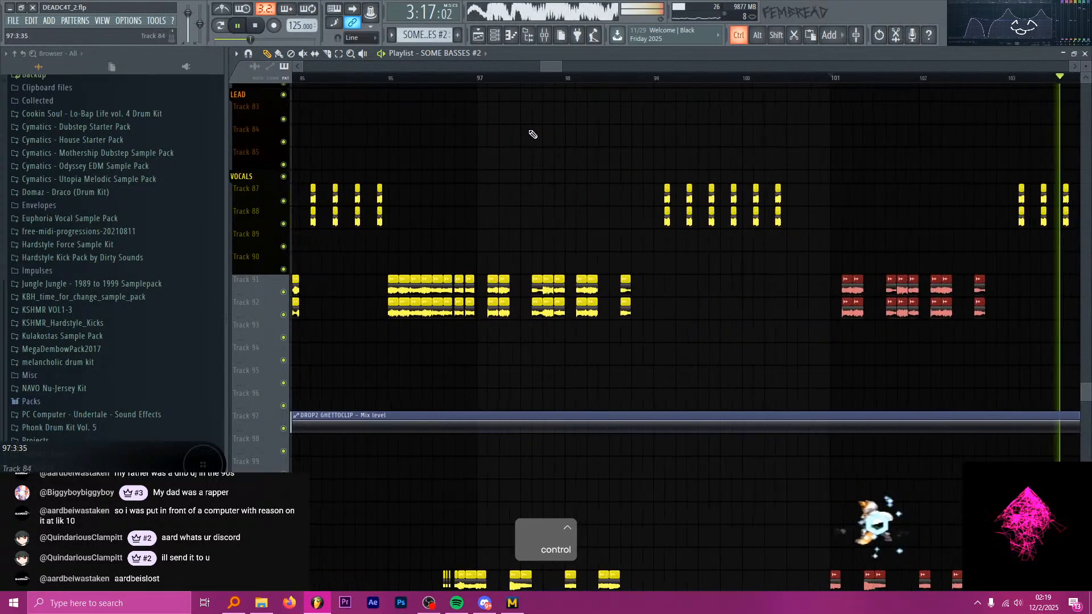
{"action": "scroll", "coordinate": [482, 109], "scroll_direction": "up", "scroll_amount": 12}
{"action": "scroll", "coordinate": [490, 119], "scroll_direction": "up", "scroll_amount": 6}
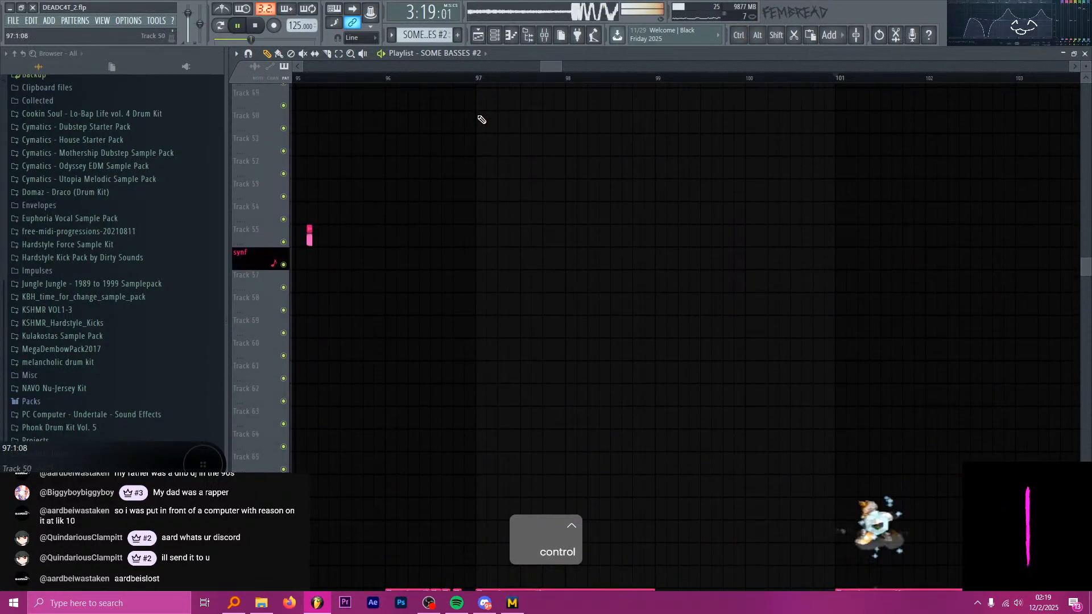
{"action": "key", "text": "space"}
Copy the bass group on Tracks 39 and 40 to bars 107 and 111, and the Track 71 and 72 clips to bar 105.
{"action": "scroll", "coordinate": [488, 89], "scroll_direction": "down", "scroll_amount": 3}
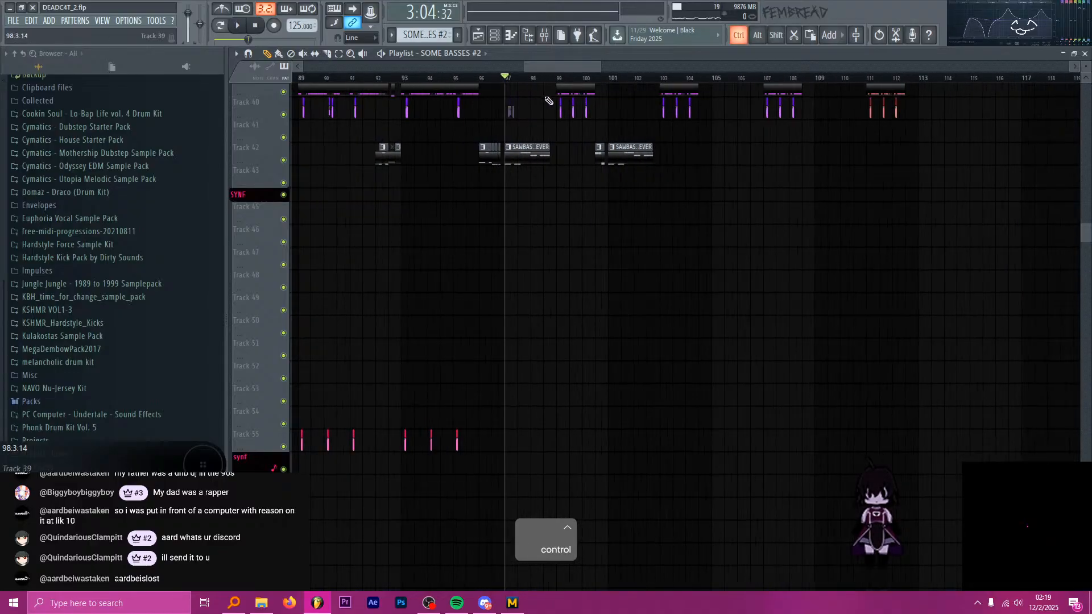
{"action": "scroll", "coordinate": [556, 127], "scroll_direction": "up", "scroll_amount": 8}
{"action": "scroll", "coordinate": [579, 141], "scroll_direction": "down", "scroll_amount": 19}
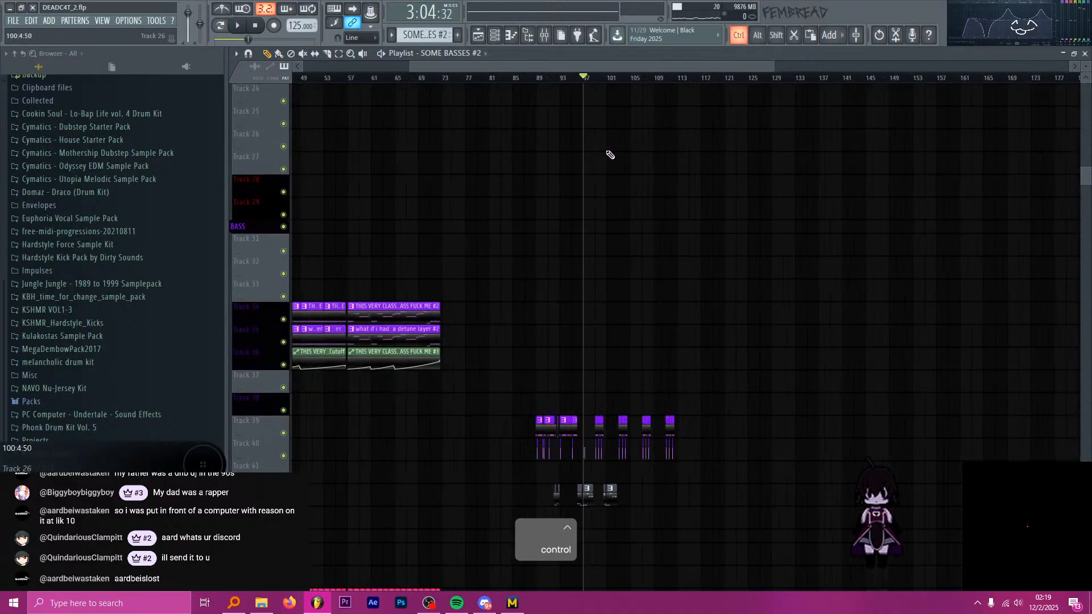
Play briefly from bar 105 to check the copied Track 71 and 72 clips.
{"action": "scroll", "coordinate": [595, 144], "scroll_direction": "down", "scroll_amount": 5}
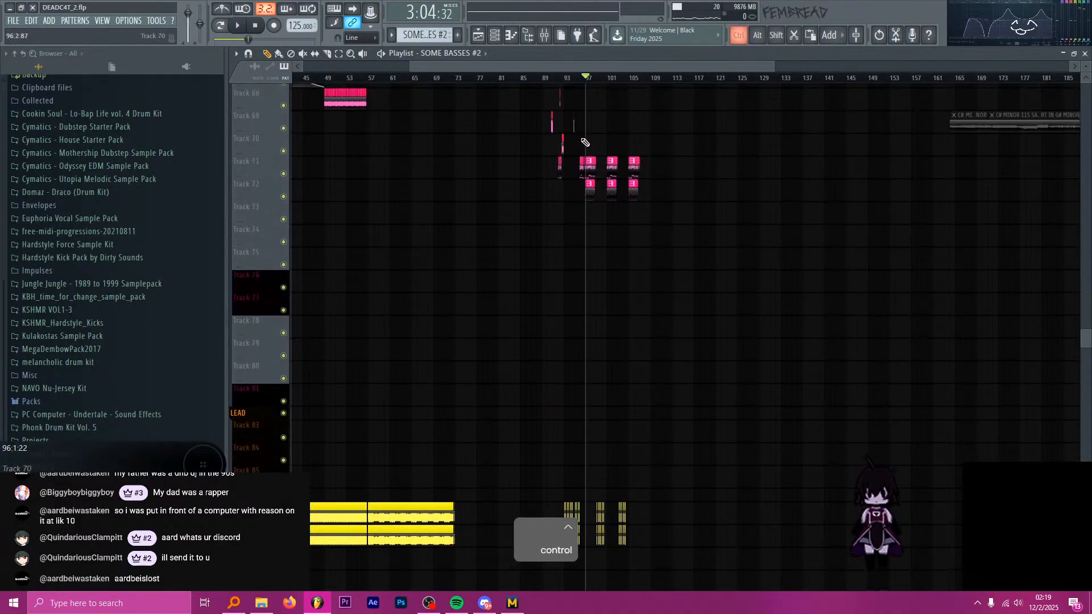
{"action": "scroll", "coordinate": [563, 131], "scroll_direction": "up", "scroll_amount": 4}
{"action": "scroll", "coordinate": [608, 148], "scroll_direction": "up", "scroll_amount": 6}
{"action": "scroll", "coordinate": [536, 128], "scroll_direction": "up", "scroll_amount": 2}
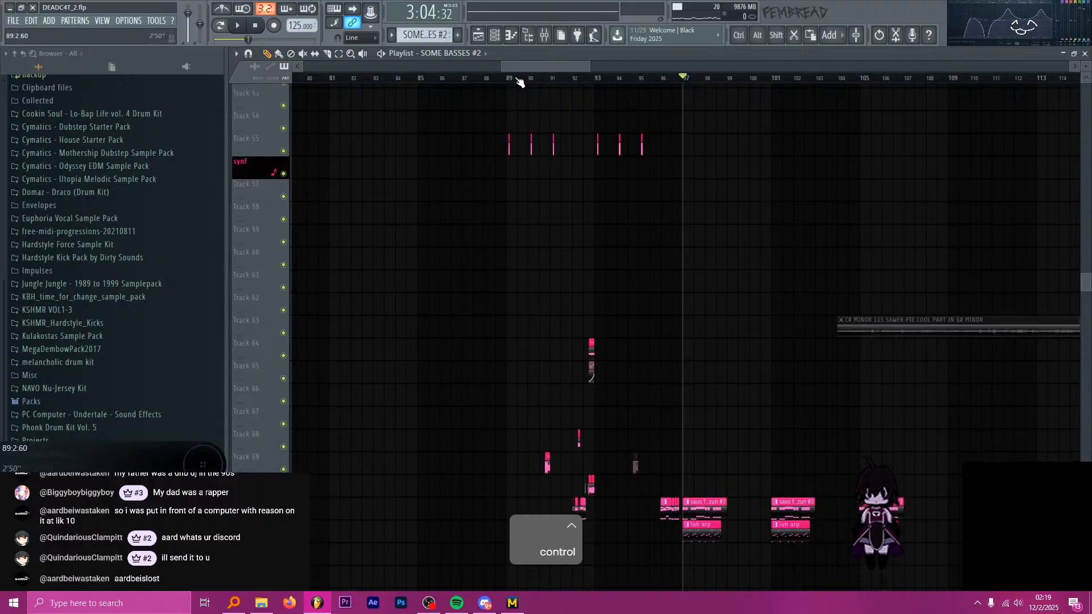
{"action": "scroll", "coordinate": [697, 158], "scroll_direction": "up", "scroll_amount": 2}
{"action": "scroll", "coordinate": [676, 150], "scroll_direction": "down", "scroll_amount": 6}
{"action": "scroll", "coordinate": [649, 141], "scroll_direction": "down", "scroll_amount": 3}
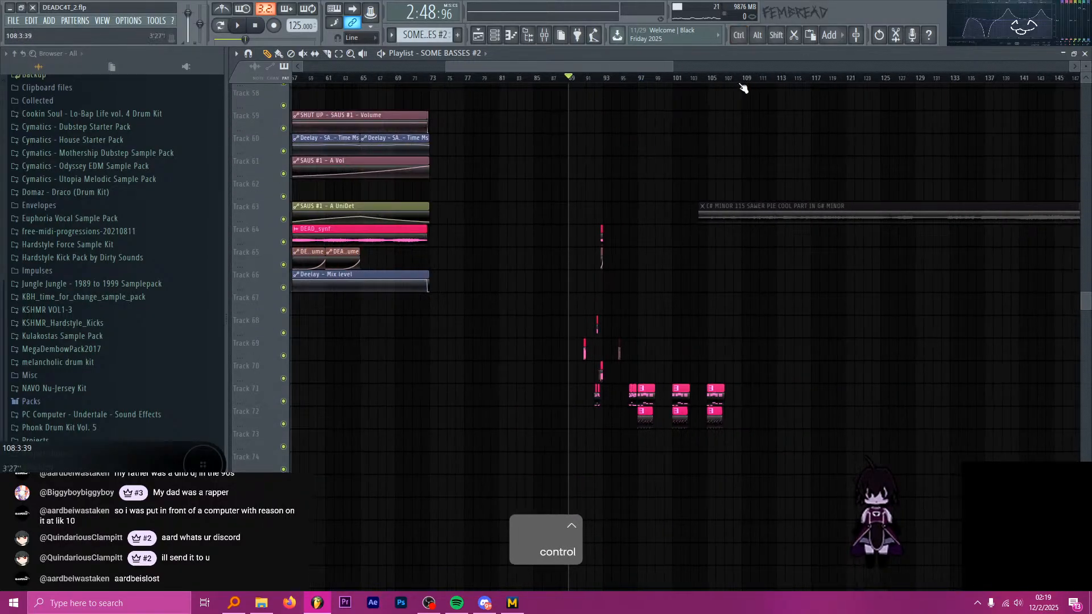
{"action": "left_click", "coordinate": [709, 82]}
{"action": "key", "text": "space"}
Set the playback start back to bar 89 and save the project.
{"action": "scroll", "coordinate": [718, 182], "scroll_direction": "down", "scroll_amount": 8}
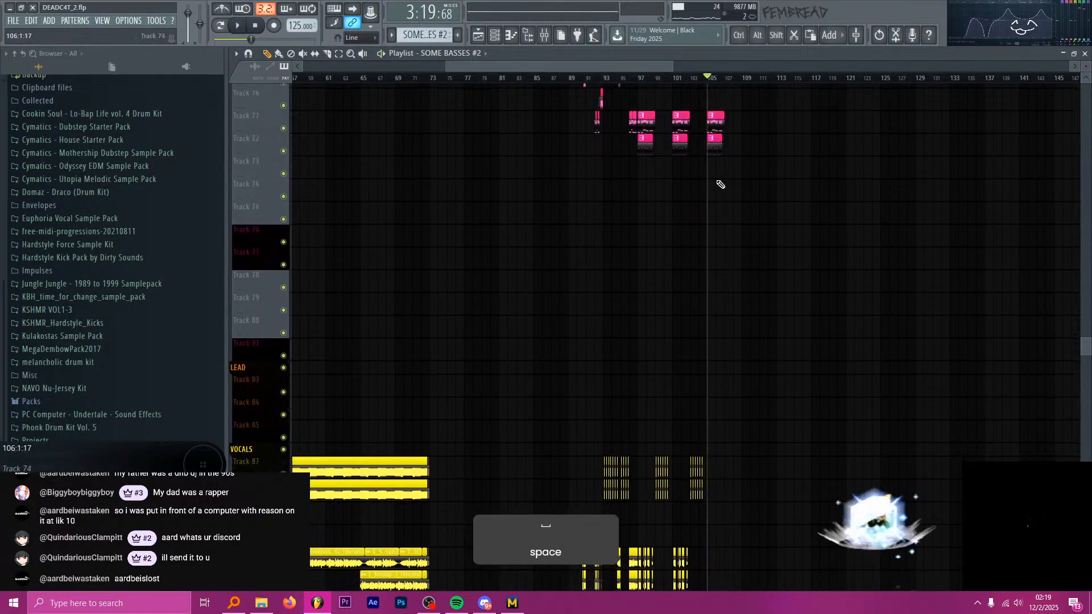
{"action": "key", "text": "space"}
{"action": "scroll", "coordinate": [721, 257], "scroll_direction": "down", "scroll_amount": 5}
{"action": "scroll", "coordinate": [683, 227], "scroll_direction": "up", "scroll_amount": 12}
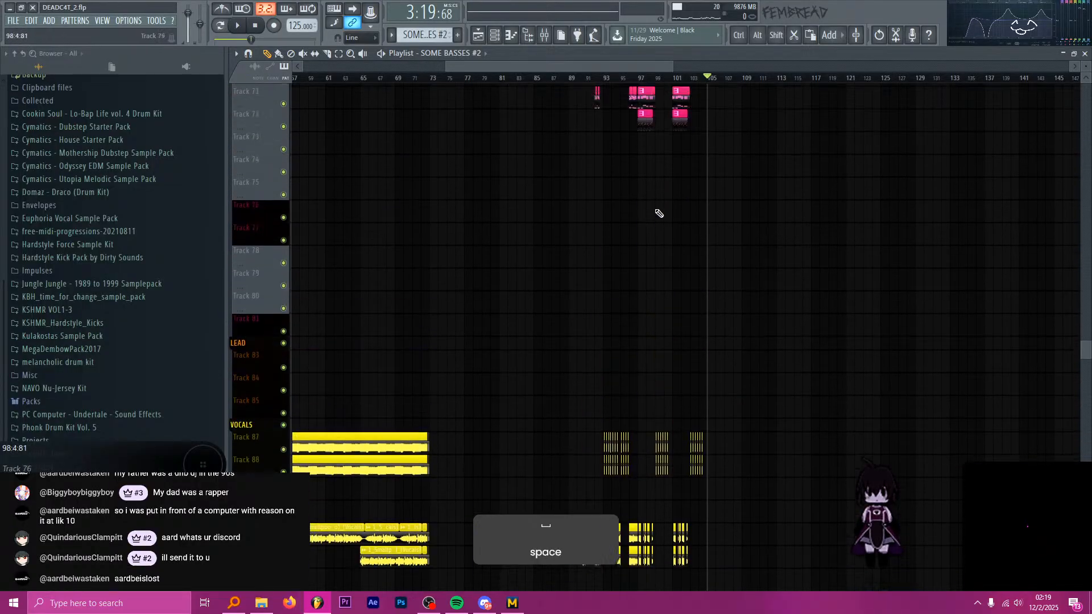
{"action": "scroll", "coordinate": [636, 186], "scroll_direction": "up", "scroll_amount": 15}
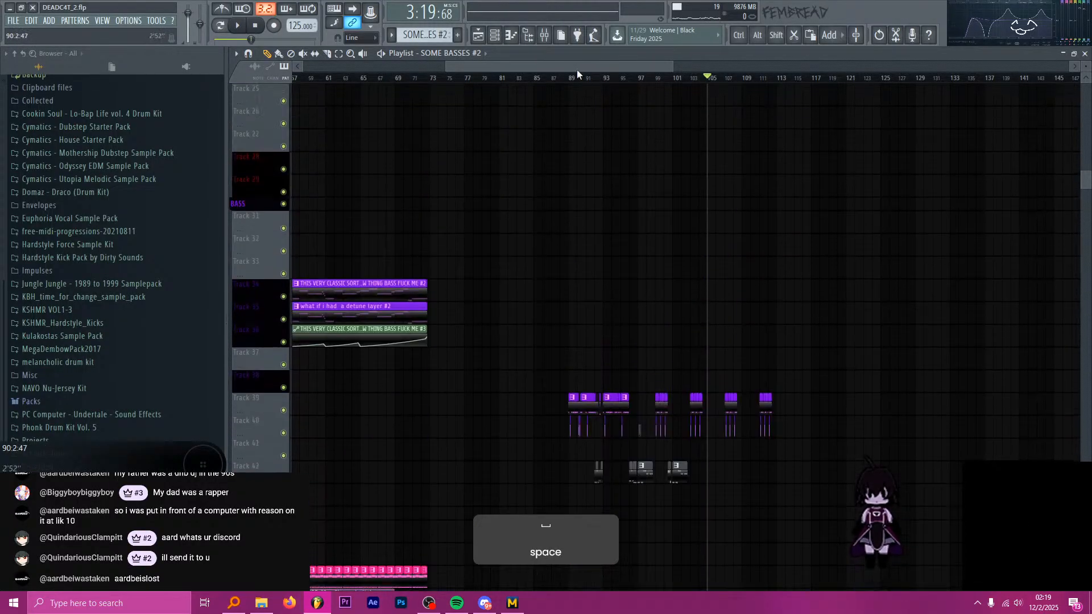
{"action": "scroll", "coordinate": [568, 108], "scroll_direction": "down", "scroll_amount": 4}
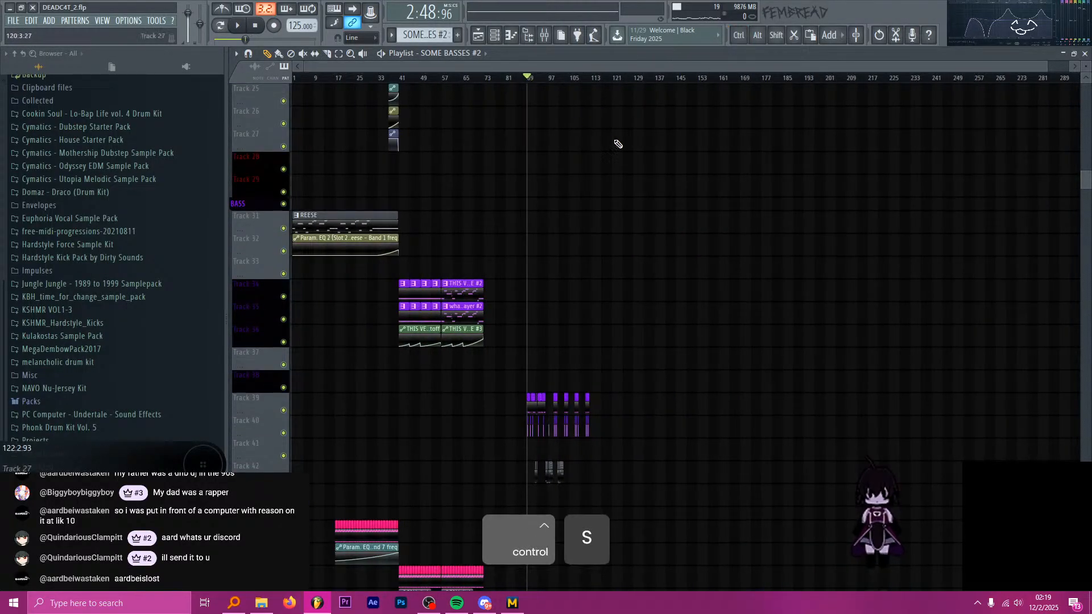
{"action": "scroll", "coordinate": [553, 159], "scroll_direction": "up", "scroll_amount": 3}
{"action": "scroll", "coordinate": [540, 160], "scroll_direction": "up", "scroll_amount": 10}
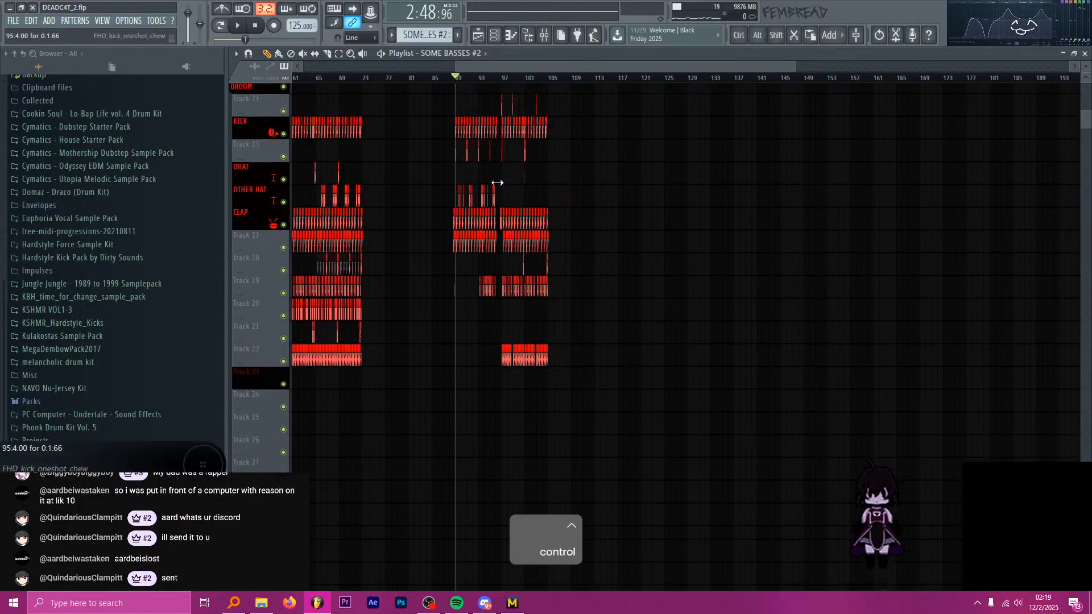
Return playback to the song's start and examine the whole arrangement from the drum tracks through the bass, synth and vocal tracks.
{"action": "scroll", "coordinate": [554, 175], "scroll_direction": "down", "scroll_amount": 3}
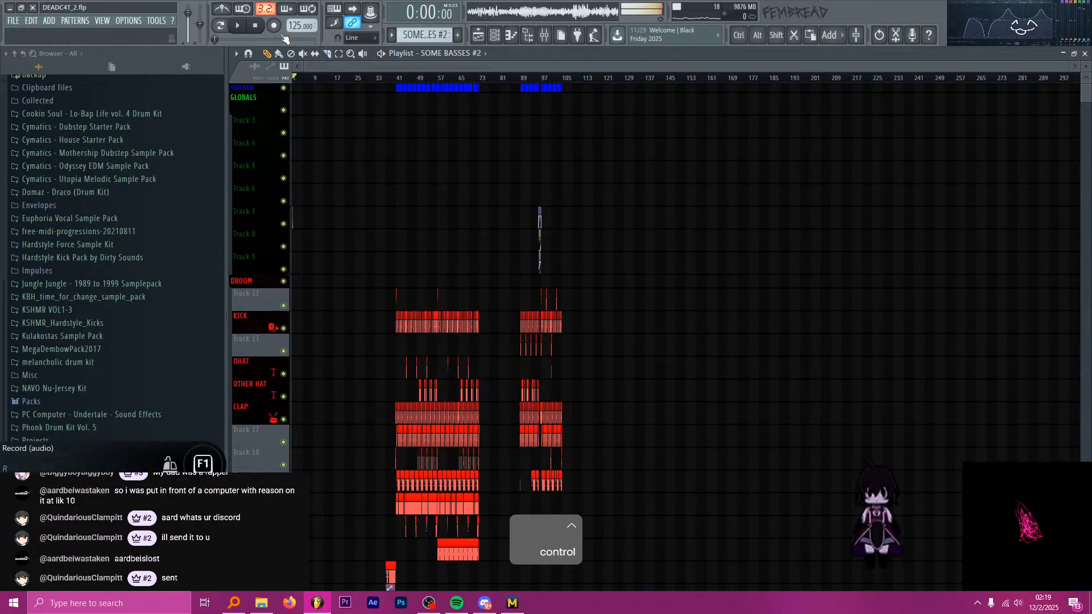
{"action": "scroll", "coordinate": [415, 170], "scroll_direction": "down", "scroll_amount": 15}
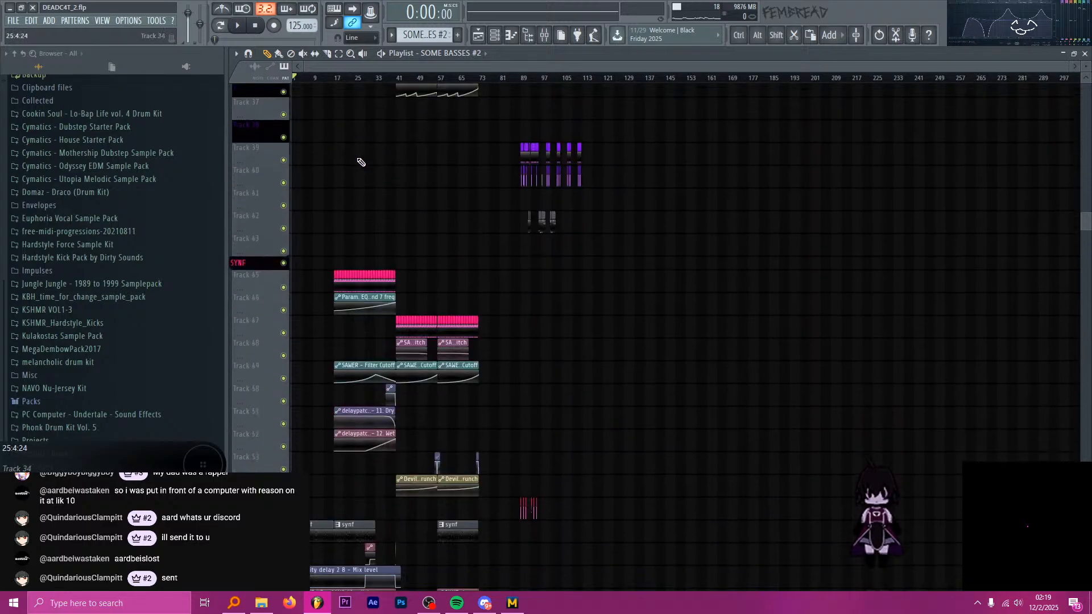
{"action": "scroll", "coordinate": [367, 155], "scroll_direction": "down", "scroll_amount": 15}
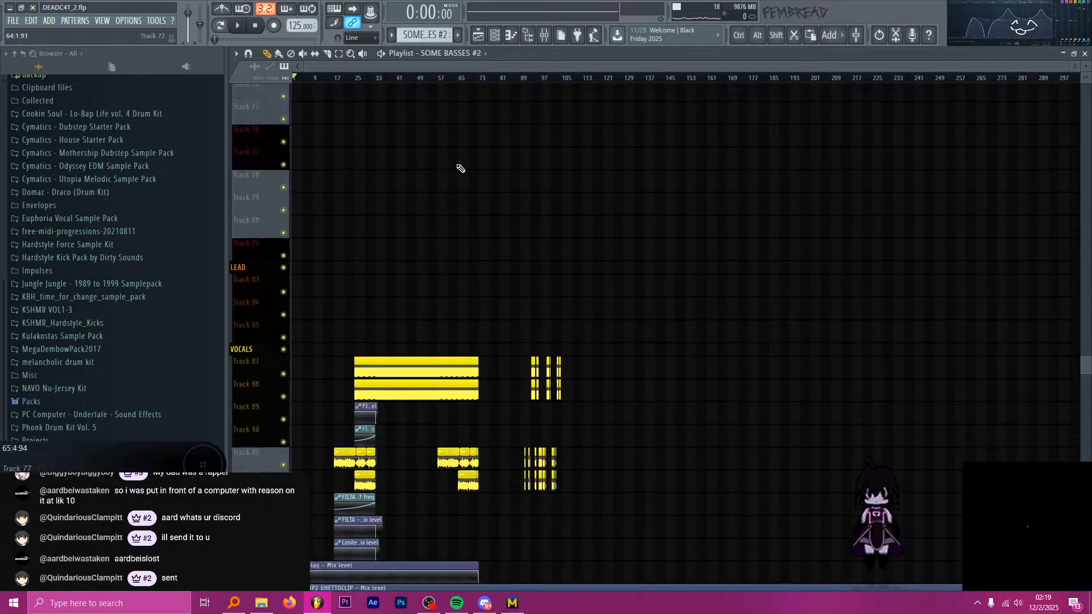
{"action": "scroll", "coordinate": [417, 176], "scroll_direction": "down", "scroll_amount": 5}
{"action": "scroll", "coordinate": [398, 168], "scroll_direction": "up", "scroll_amount": 10}
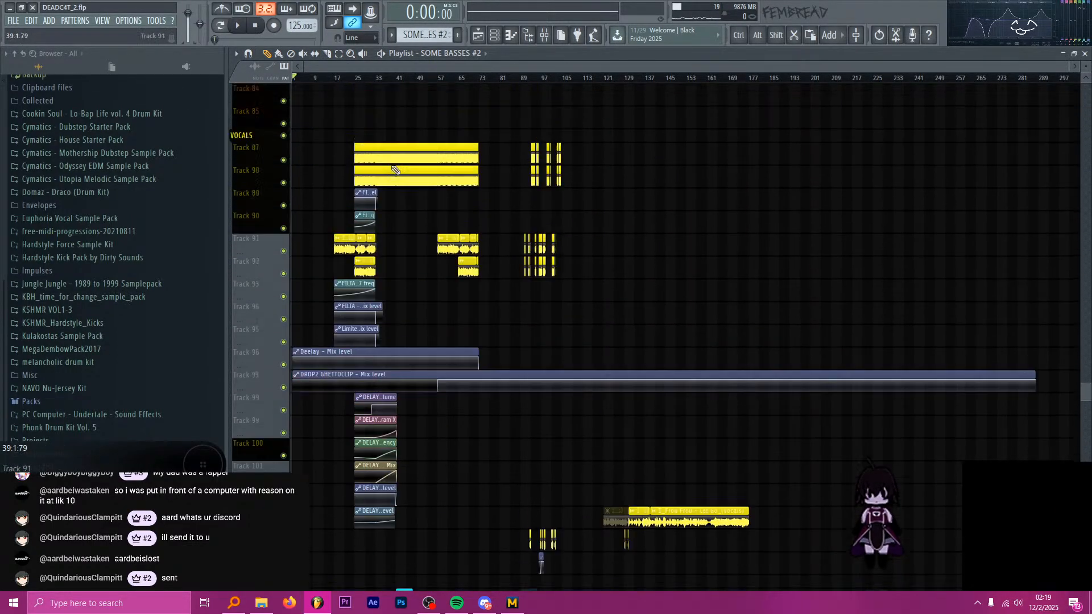
{"action": "scroll", "coordinate": [398, 154], "scroll_direction": "up", "scroll_amount": 12}
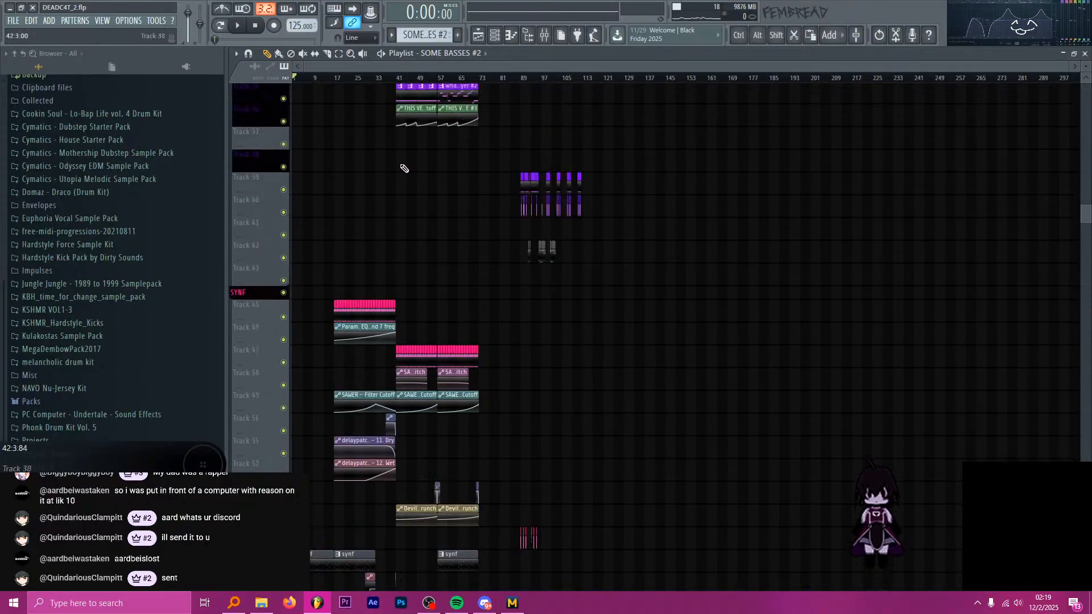
{"action": "scroll", "coordinate": [451, 130], "scroll_direction": "up", "scroll_amount": 7}
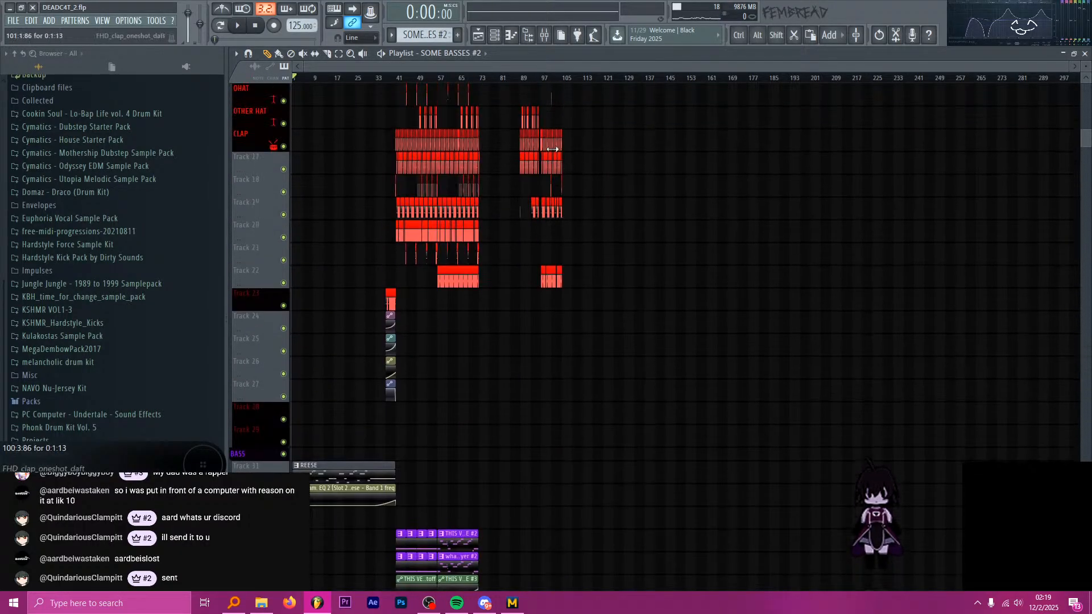
{"action": "scroll", "coordinate": [544, 108], "scroll_direction": "up", "scroll_amount": 4}
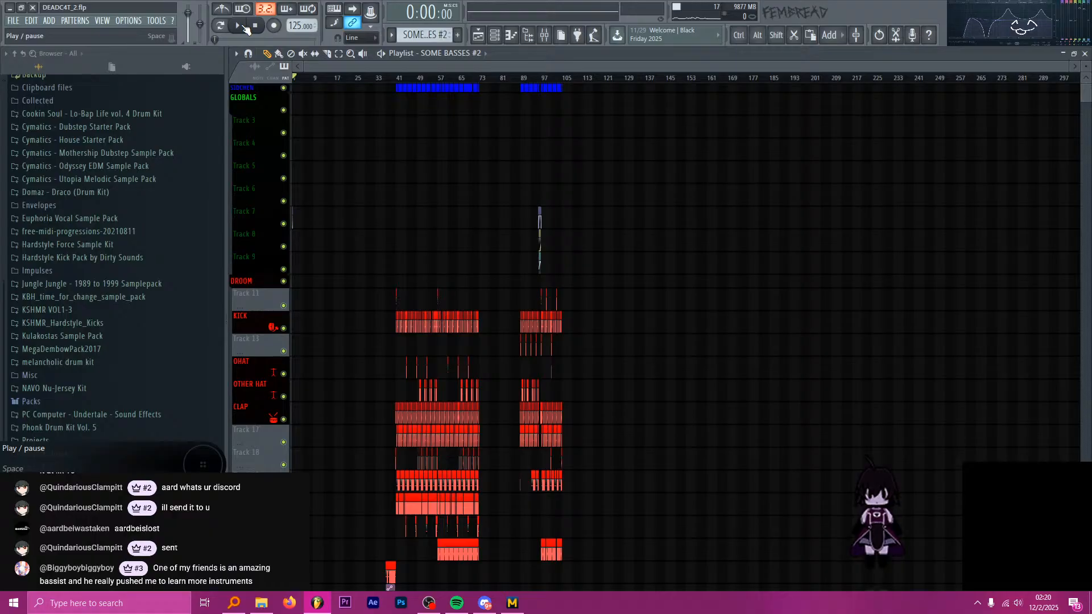
Play the song from the beginning and examine the intro's synth clips and automation on Tracks 45 to 67.
{"action": "left_click", "coordinate": [246, 29]}
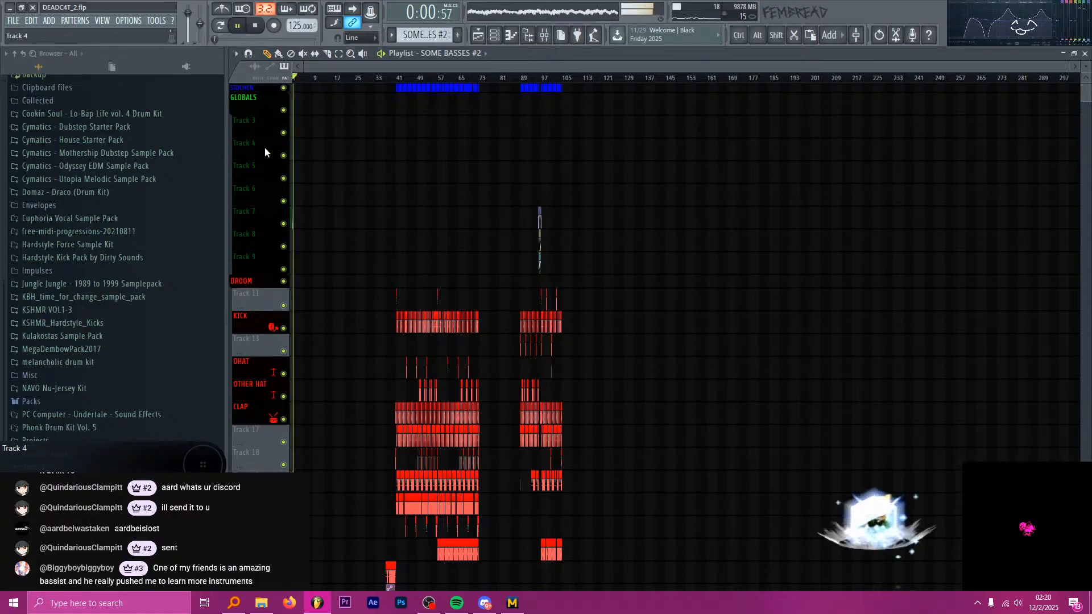
{"action": "scroll", "coordinate": [266, 165], "scroll_direction": "down", "scroll_amount": 8}
{"action": "scroll", "coordinate": [267, 168], "scroll_direction": "down", "scroll_amount": 8}
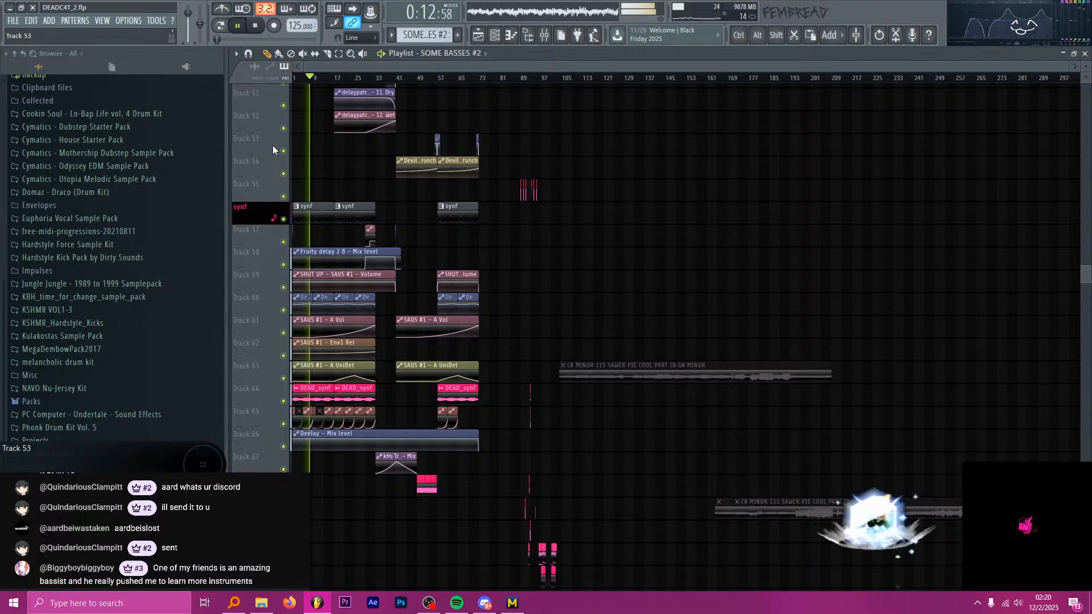
{"action": "scroll", "coordinate": [261, 256], "scroll_direction": "up", "scroll_amount": 3, "text": "ctrl"}
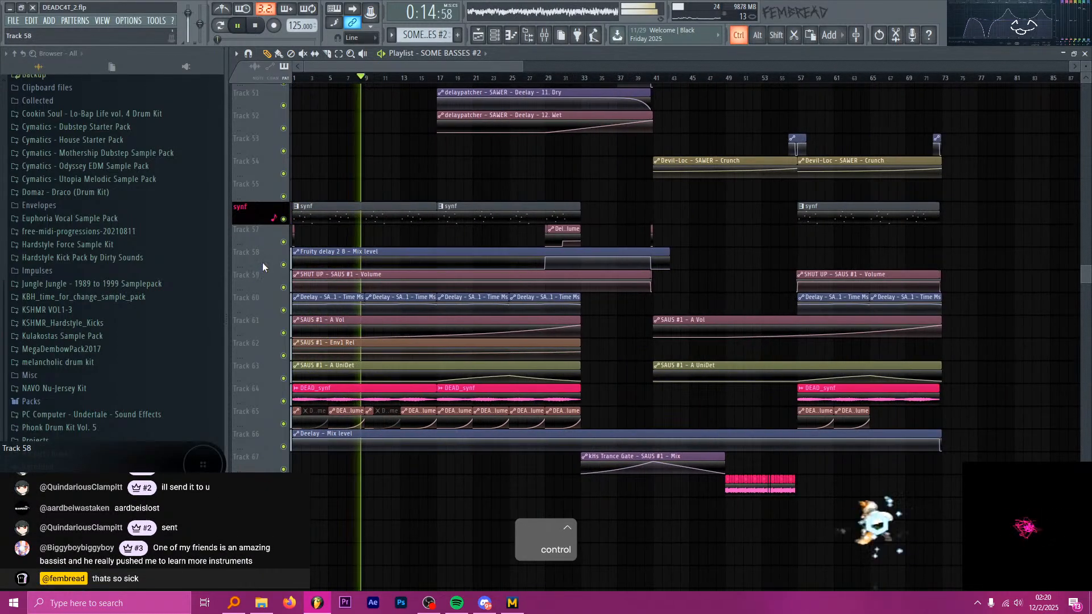
{"action": "scroll", "coordinate": [263, 267], "scroll_direction": "up", "scroll_amount": 2, "text": "ctrl"}
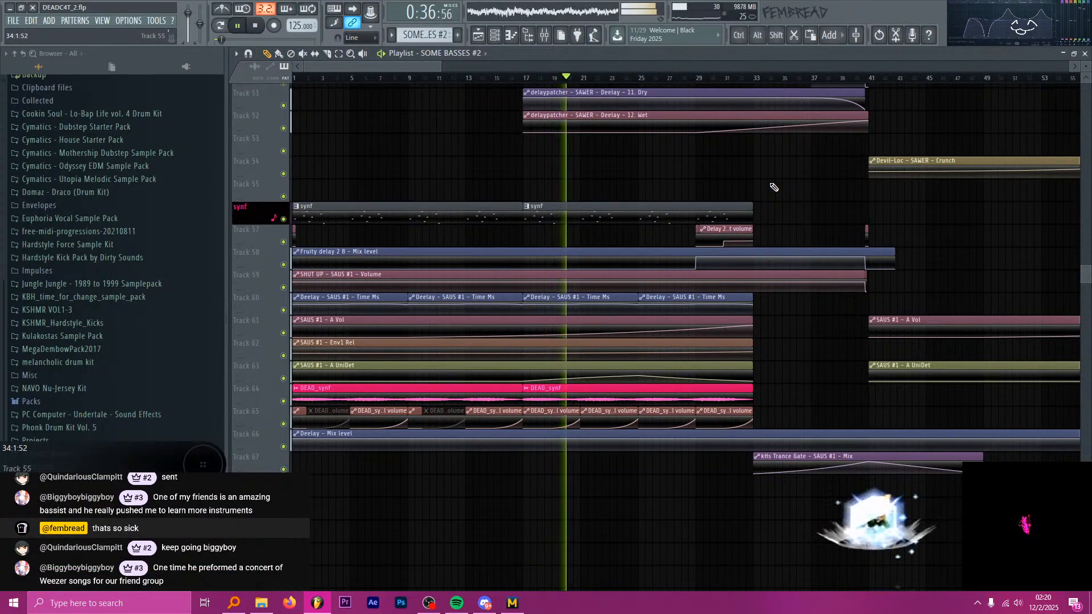
{"action": "scroll", "coordinate": [811, 190], "scroll_direction": "up", "scroll_amount": 5}
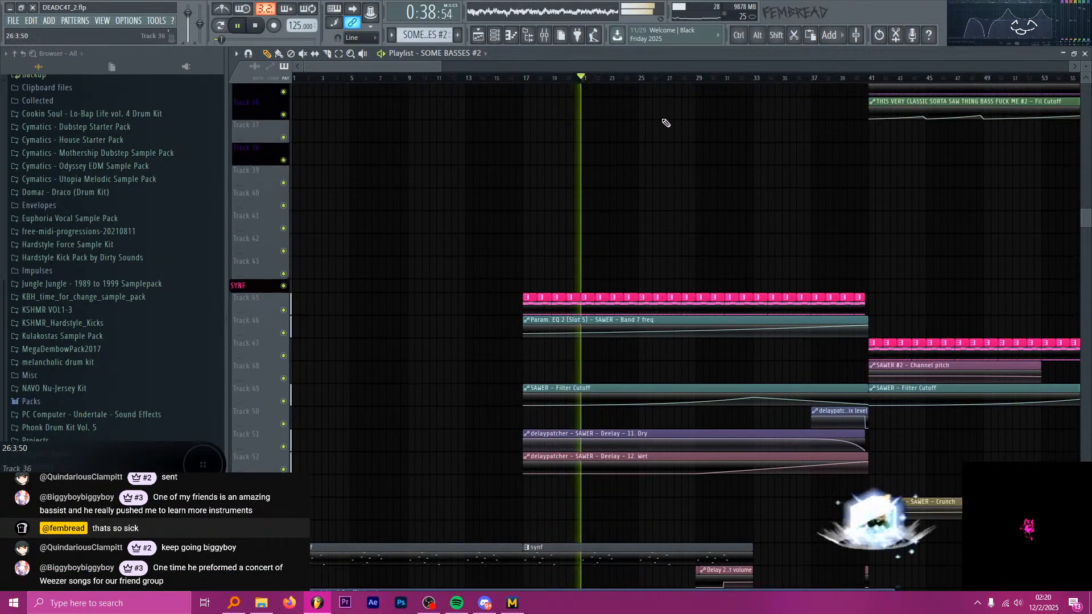
{"action": "left_click_drag", "start_coordinate": [428, 66], "coordinate": [462, 68]}
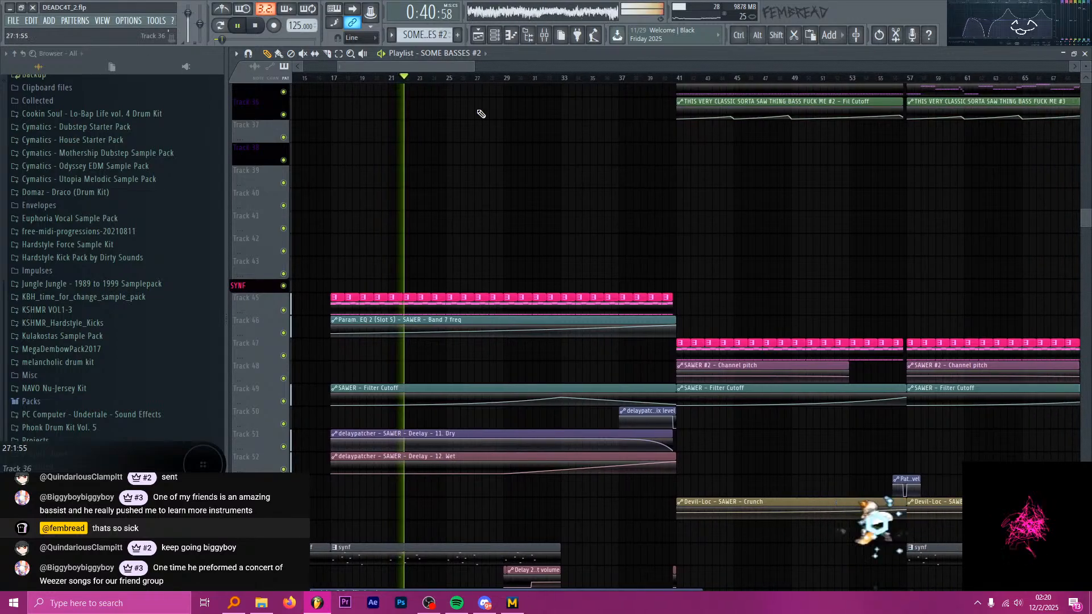
{"action": "scroll", "coordinate": [482, 158], "scroll_direction": "down", "scroll_amount": 1}
{"action": "scroll", "coordinate": [482, 158], "scroll_direction": "down", "scroll_amount": 2}
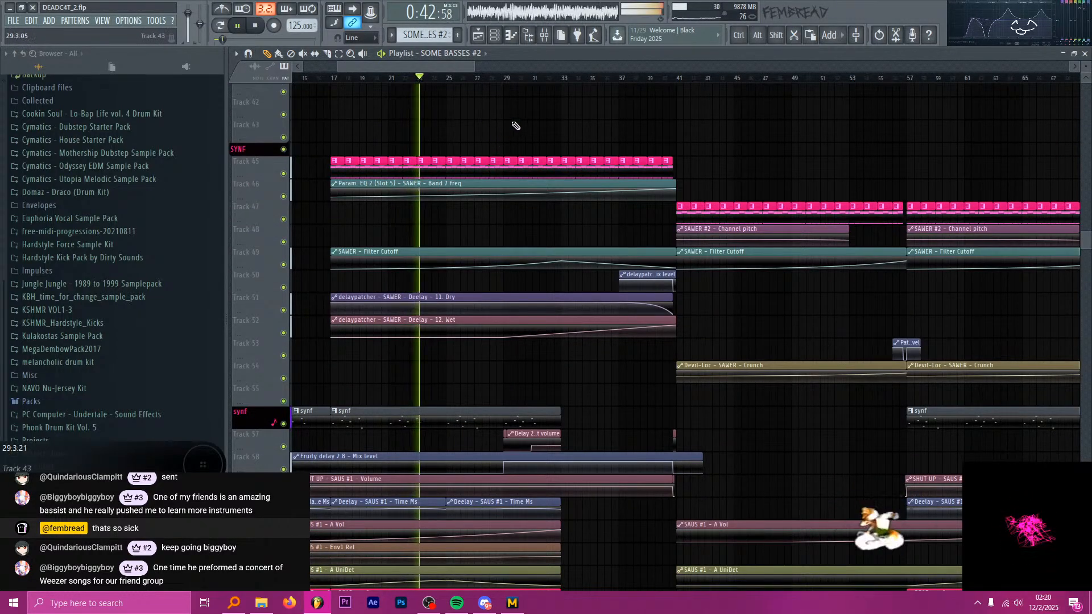
{"action": "scroll", "coordinate": [526, 125], "scroll_direction": "up", "scroll_amount": 8}
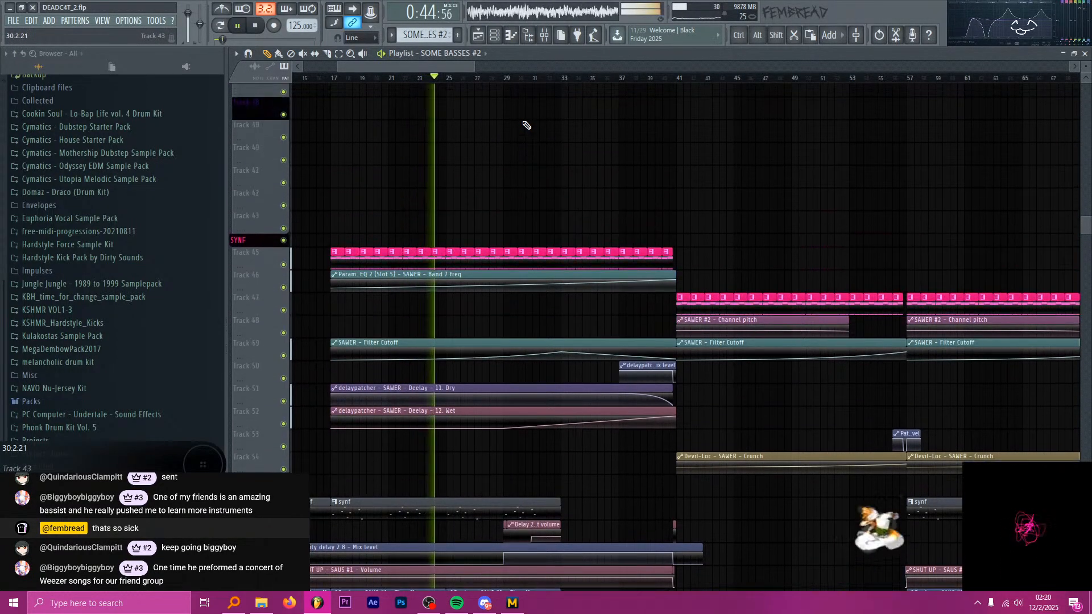
{"action": "scroll", "coordinate": [556, 145], "scroll_direction": "up", "scroll_amount": 7}
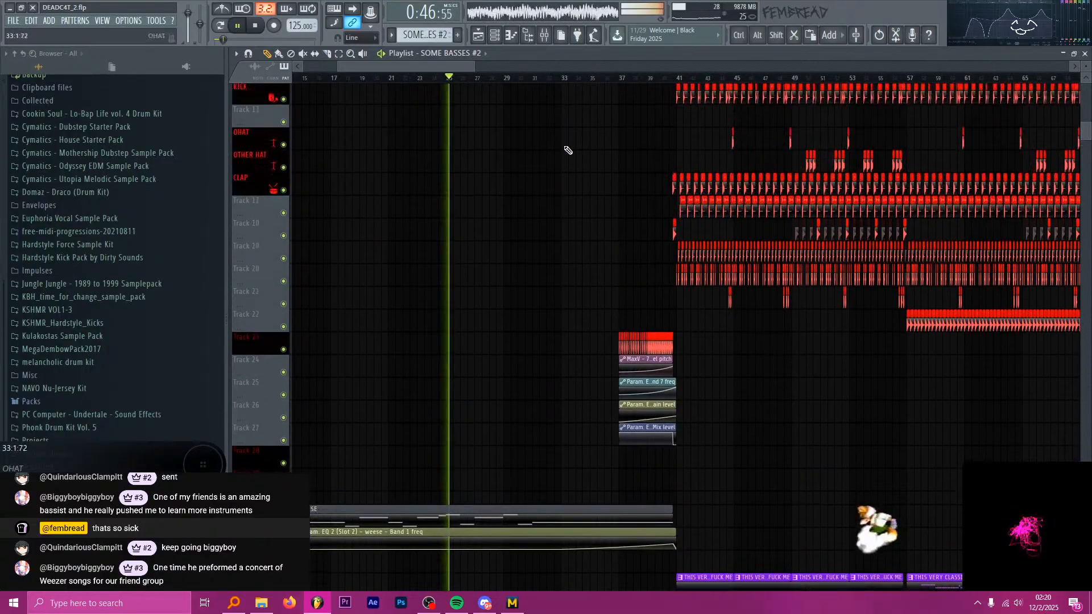
Keep playing through the build-up to bar 41 and examine its automation, vocal, effects, bass and drum tracks.
{"action": "scroll", "coordinate": [682, 213], "scroll_direction": "down", "scroll_amount": 14}
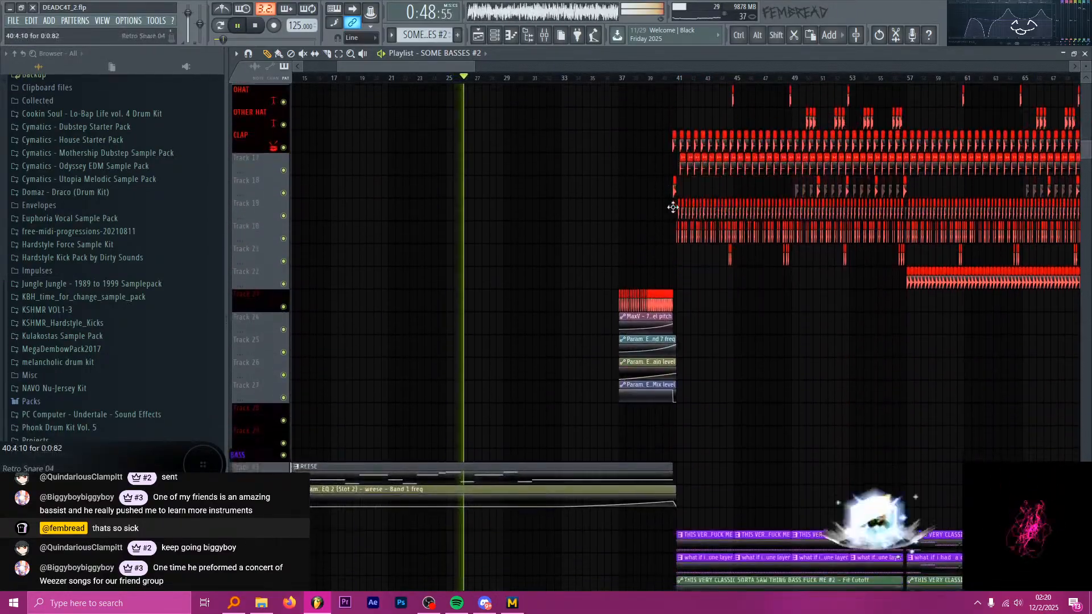
{"action": "scroll", "coordinate": [698, 210], "scroll_direction": "down", "scroll_amount": 15}
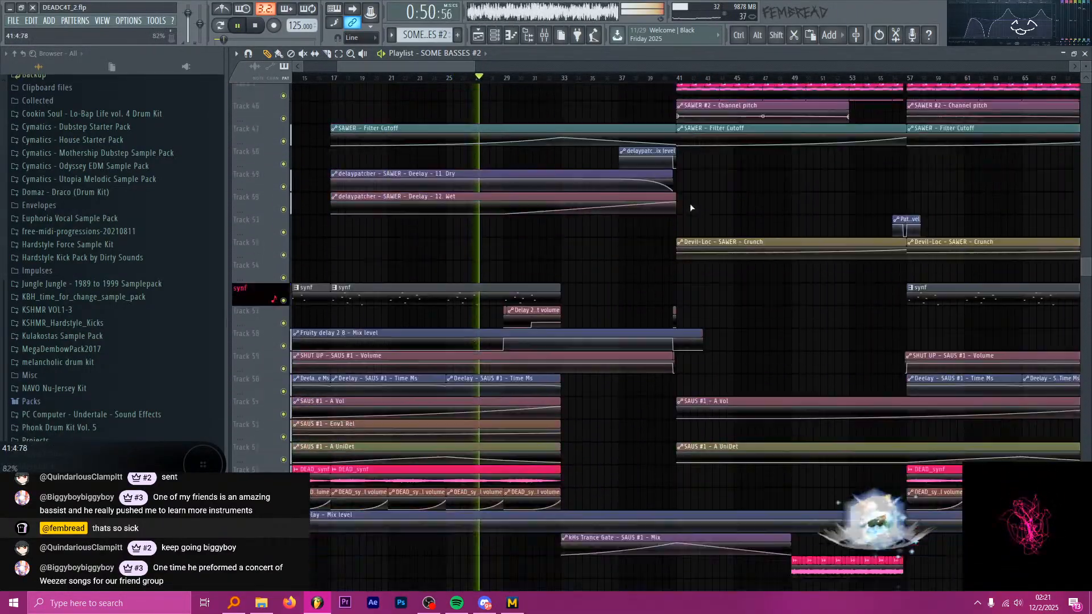
{"action": "scroll", "coordinate": [700, 204], "scroll_direction": "down", "scroll_amount": 4}
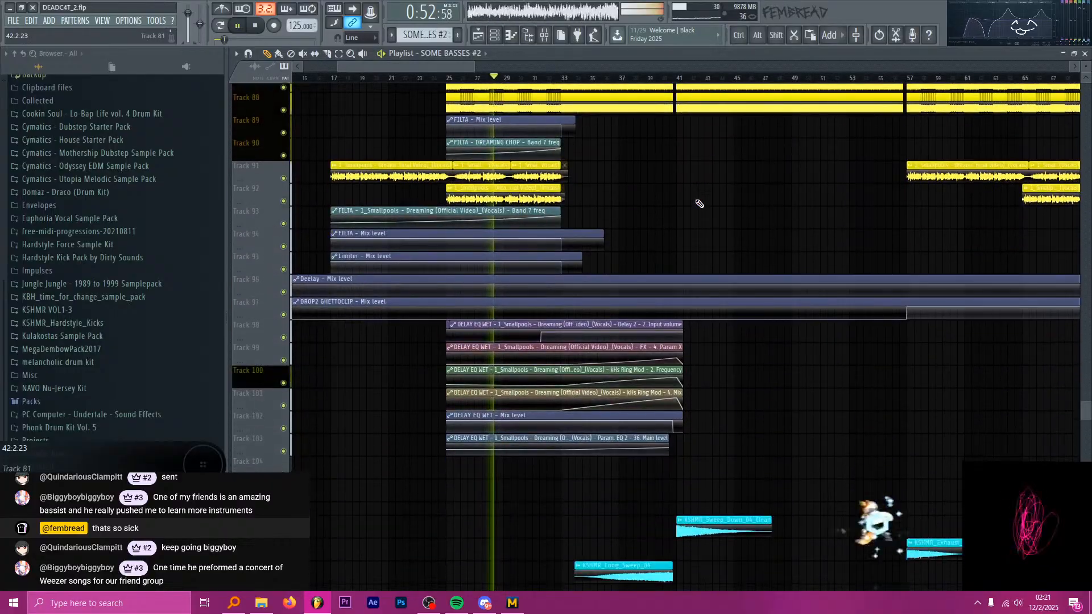
{"action": "scroll", "coordinate": [697, 179], "scroll_direction": "down", "scroll_amount": 3}
{"action": "scroll", "coordinate": [684, 80], "scroll_direction": "down", "scroll_amount": 2}
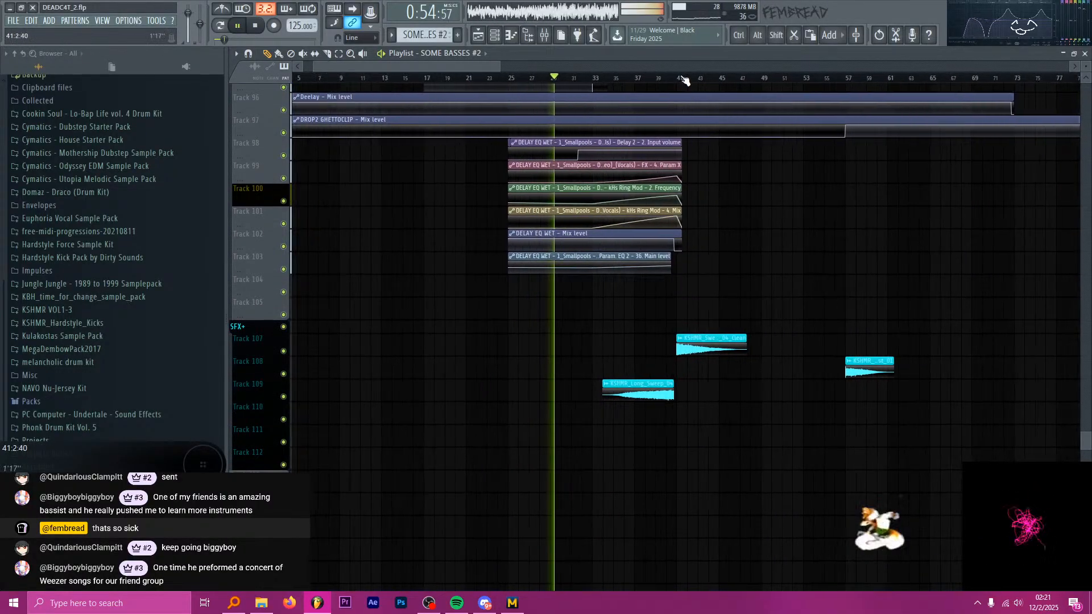
{"action": "scroll", "coordinate": [647, 91], "scroll_direction": "up", "scroll_amount": 3}
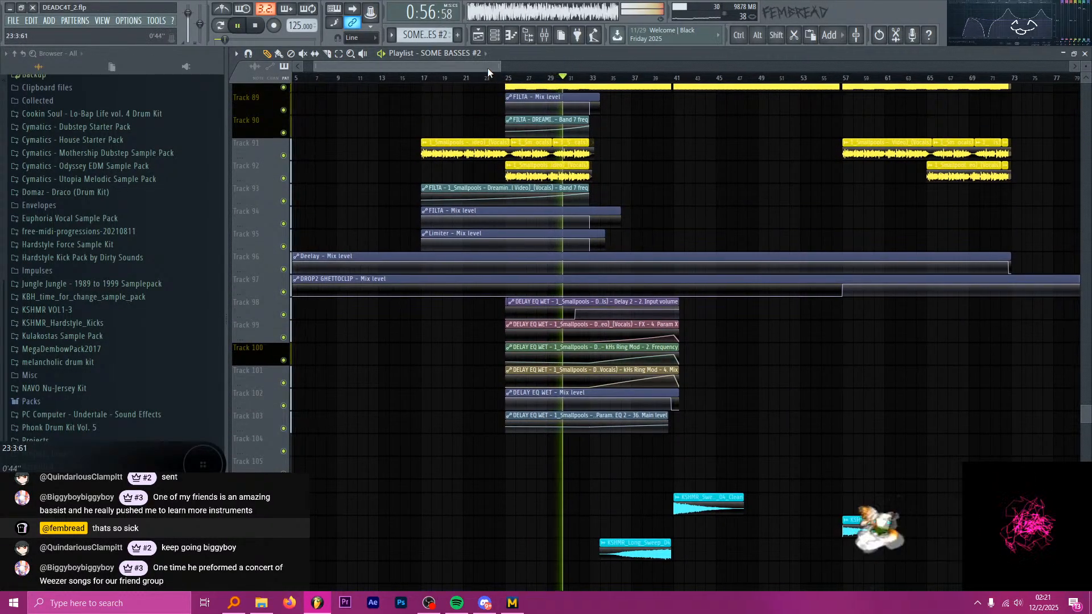
{"action": "left_click_drag", "start_coordinate": [487, 67], "coordinate": [527, 69]}
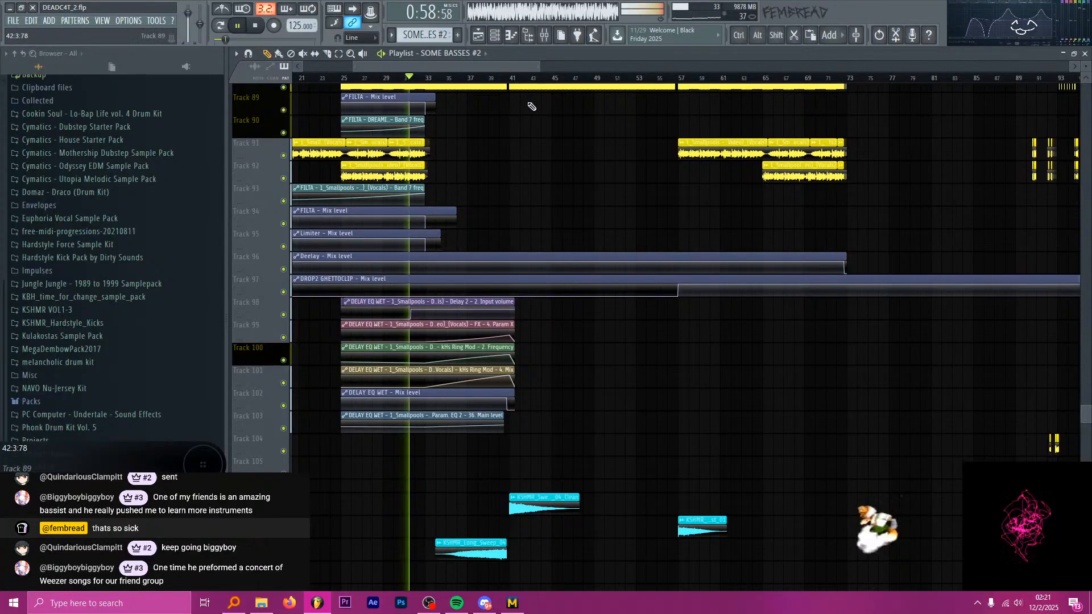
{"action": "scroll", "coordinate": [545, 149], "scroll_direction": "up", "scroll_amount": 4}
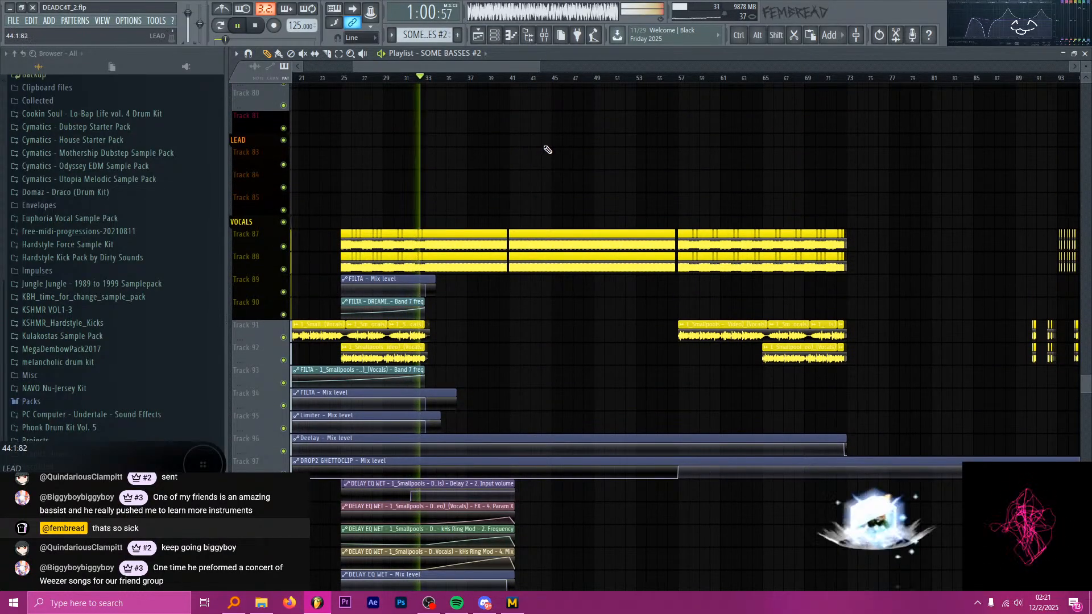
{"action": "scroll", "coordinate": [558, 148], "scroll_direction": "down", "scroll_amount": 1}
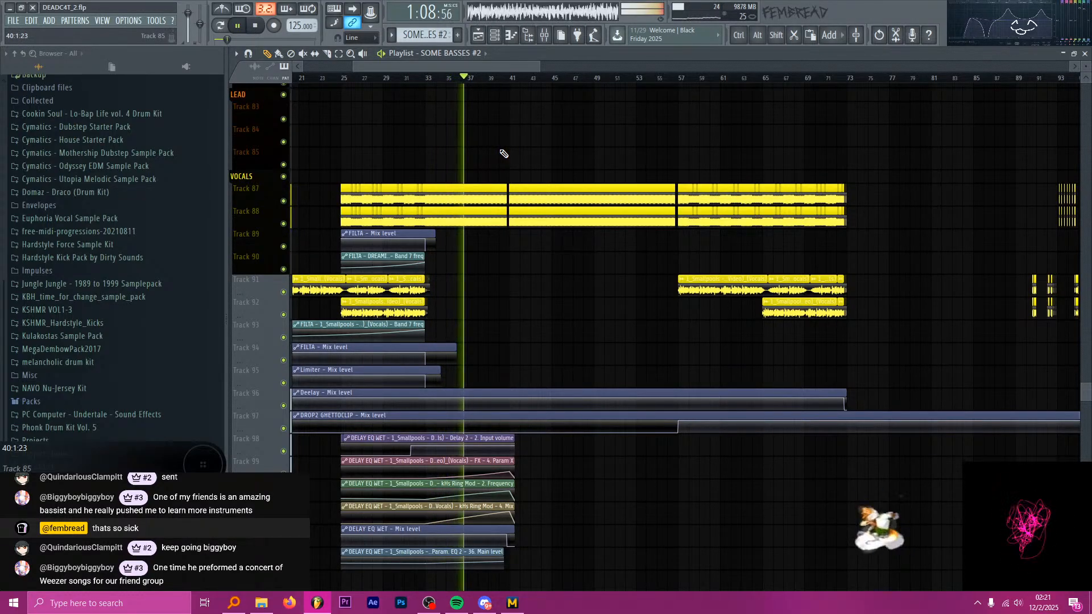
{"action": "scroll", "coordinate": [509, 159], "scroll_direction": "up", "scroll_amount": 1}
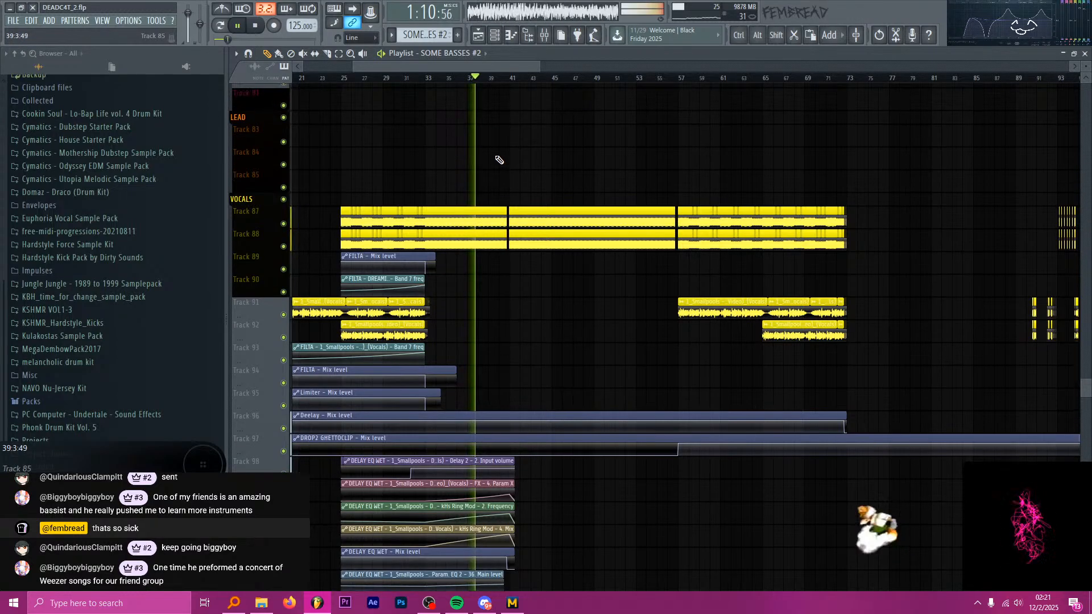
{"action": "scroll", "coordinate": [516, 167], "scroll_direction": "up", "scroll_amount": 20}
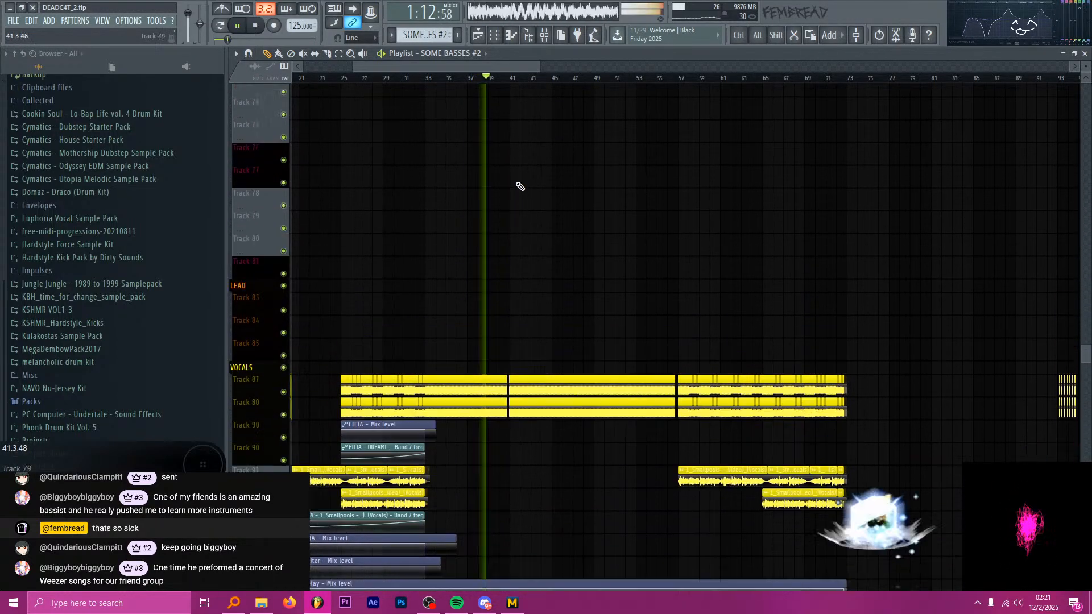
{"action": "scroll", "coordinate": [520, 202], "scroll_direction": "up", "scroll_amount": 20}
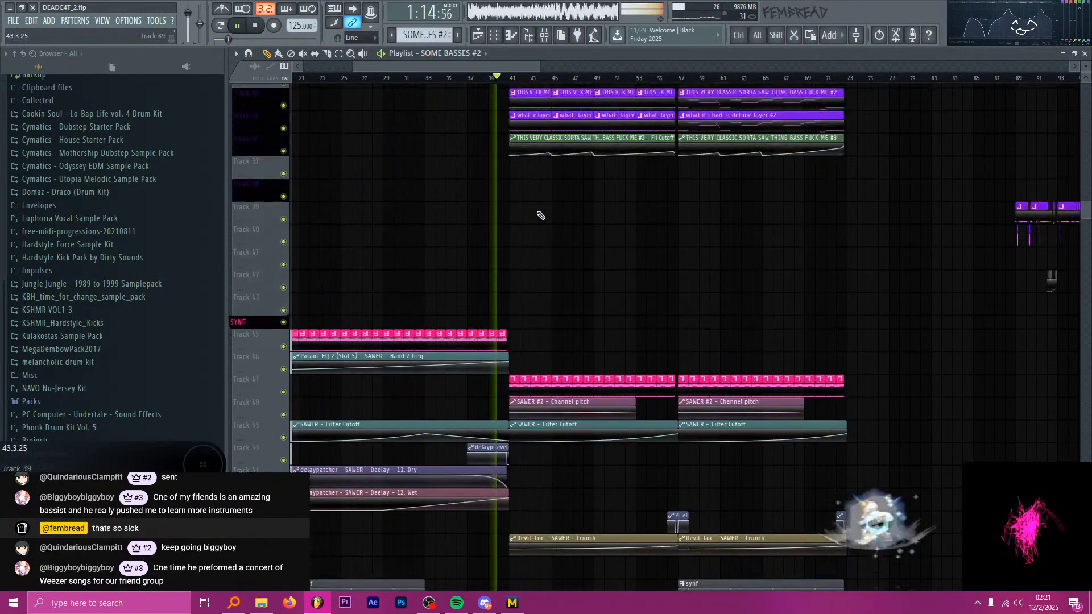
{"action": "scroll", "coordinate": [579, 237], "scroll_direction": "up", "scroll_amount": 2}
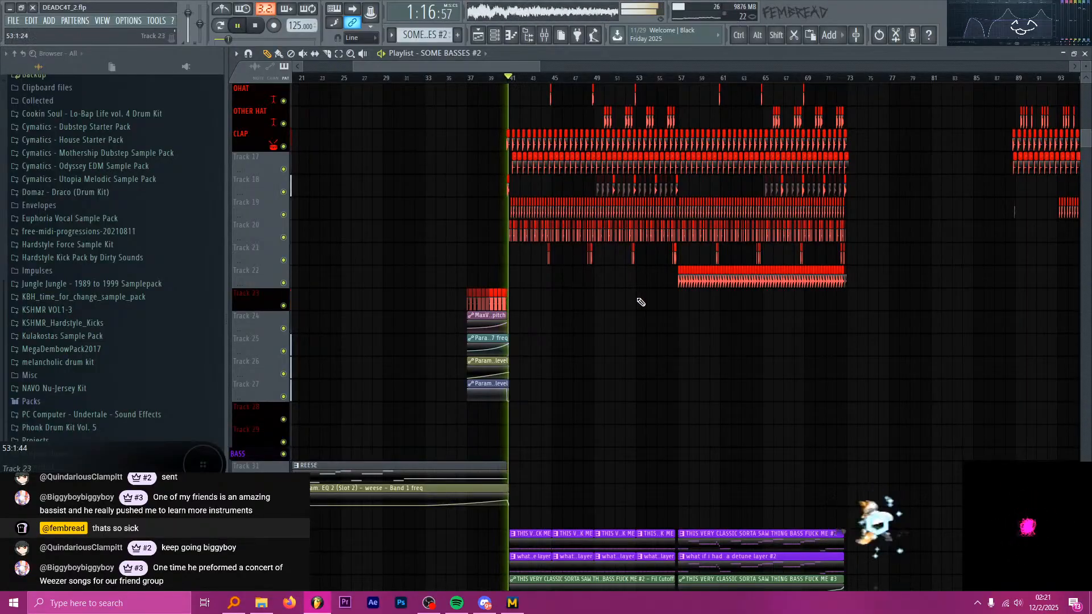
Play the first drop from bar 41 with auto-scrolling on and examine its drum, bass, SAWER #2 and DEAD_synfTAIL tracks.
{"action": "scroll", "coordinate": [588, 286], "scroll_direction": "up", "scroll_amount": 12, "text": "ctrl"}
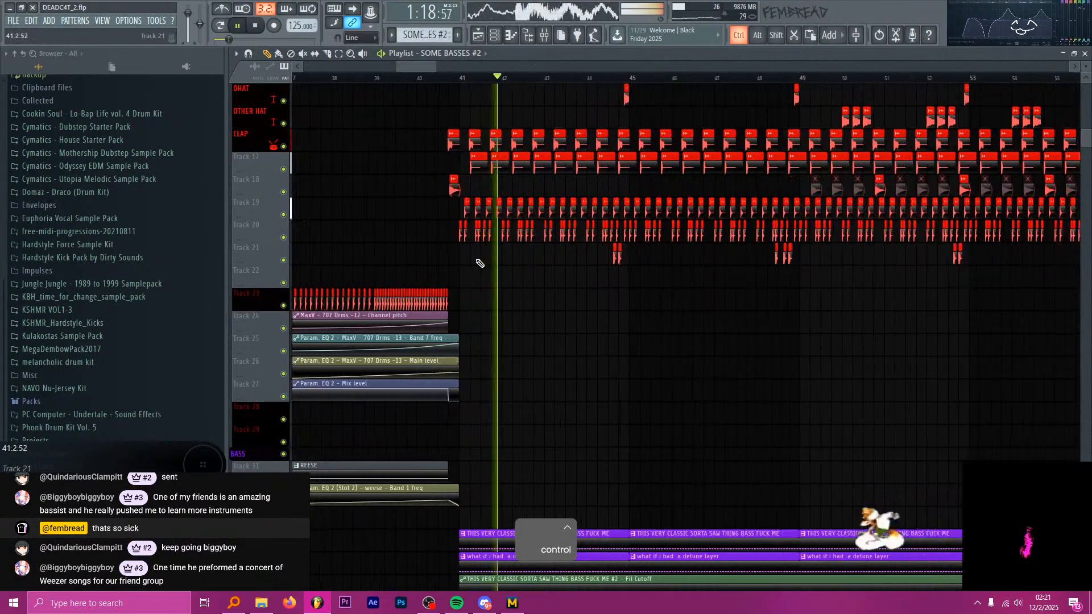
{"action": "scroll", "coordinate": [470, 278], "scroll_direction": "up", "scroll_amount": 6}
{"action": "key", "text": "Scroll_Lock"}
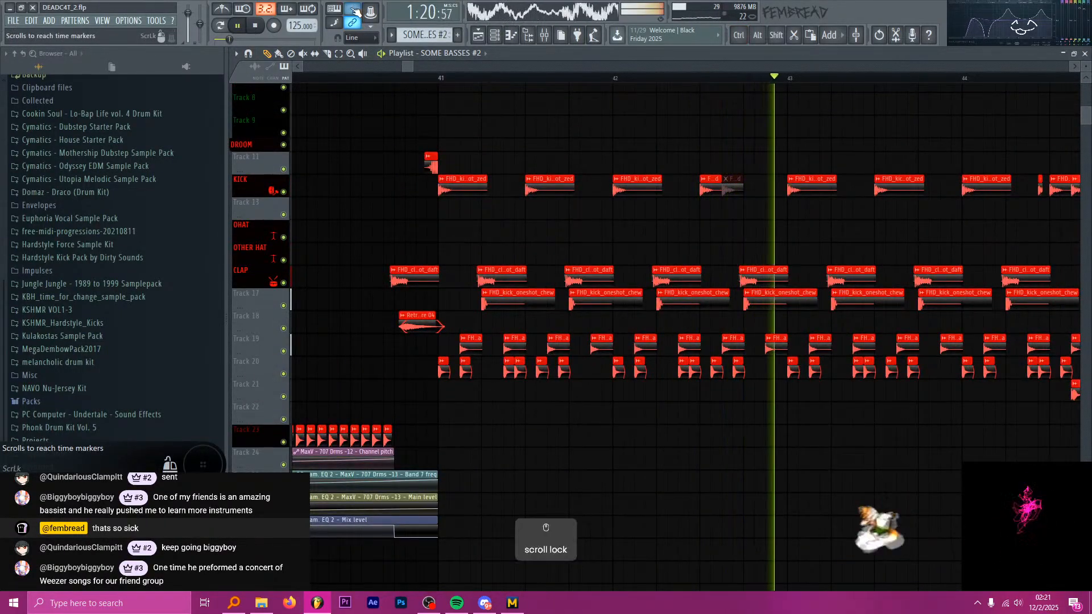
{"action": "scroll", "coordinate": [406, 230], "scroll_direction": "down", "scroll_amount": 10}
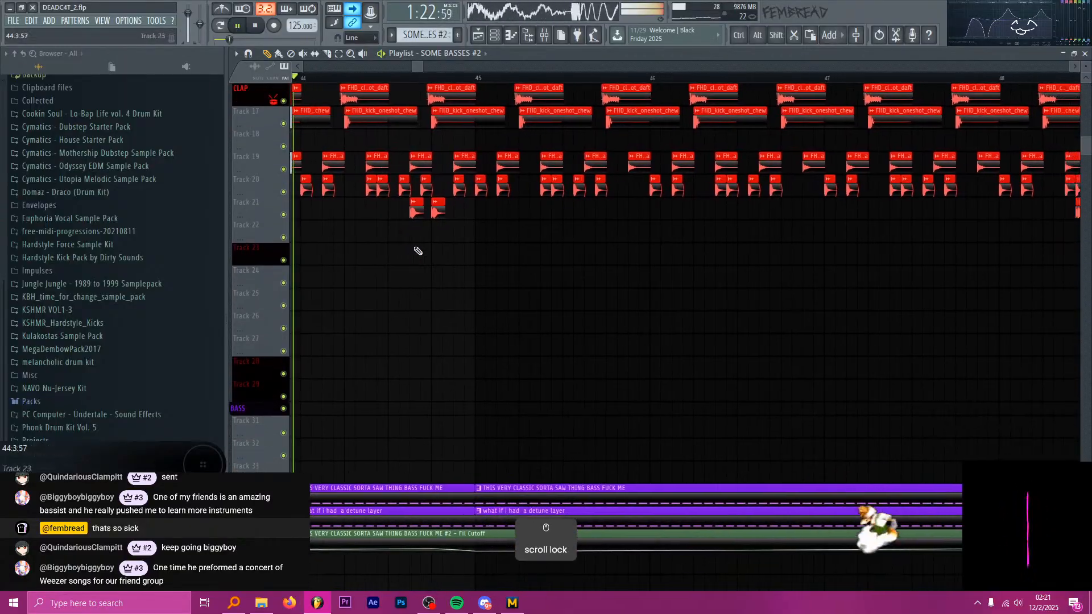
{"action": "scroll", "coordinate": [426, 267], "scroll_direction": "down", "scroll_amount": 1}
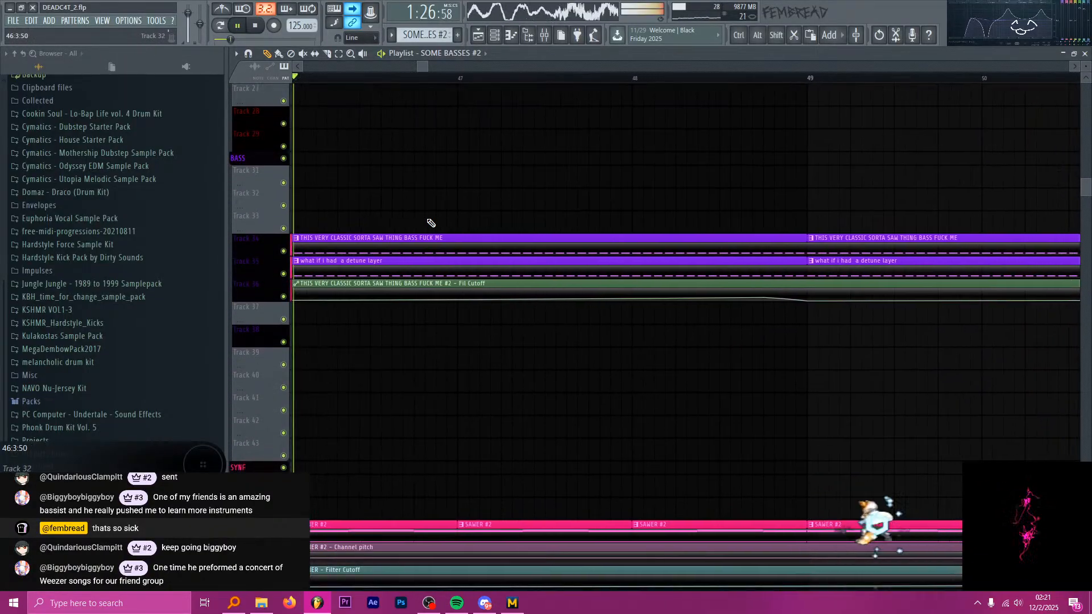
{"action": "scroll", "coordinate": [429, 222], "scroll_direction": "down", "scroll_amount": 5}
{"action": "scroll", "coordinate": [435, 222], "scroll_direction": "down", "scroll_amount": 3}
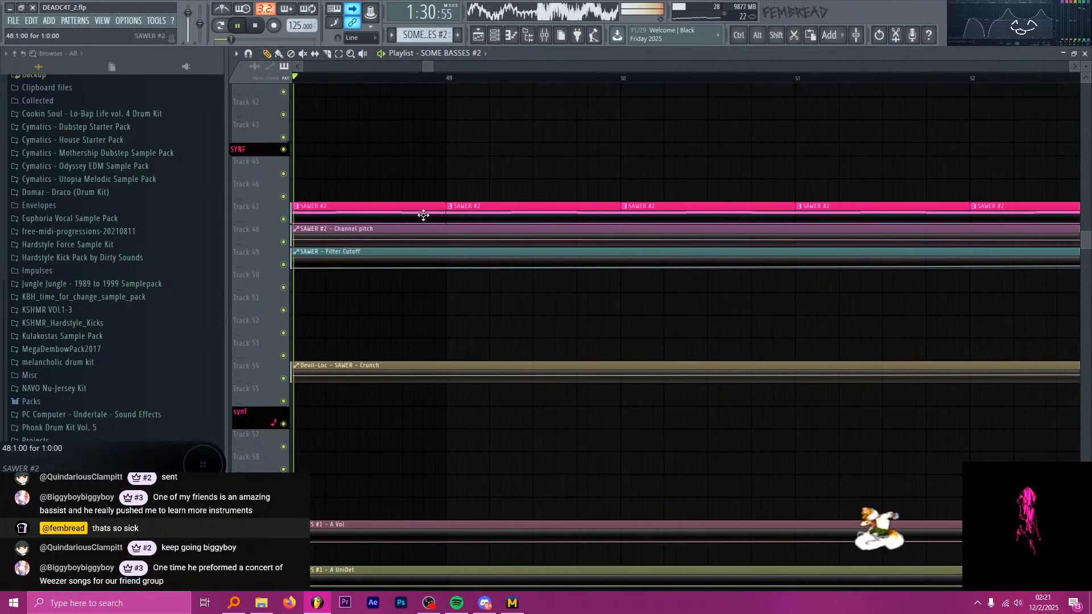
{"action": "key", "text": "Scroll_Lock"}
{"action": "left_click", "coordinate": [423, 215]}
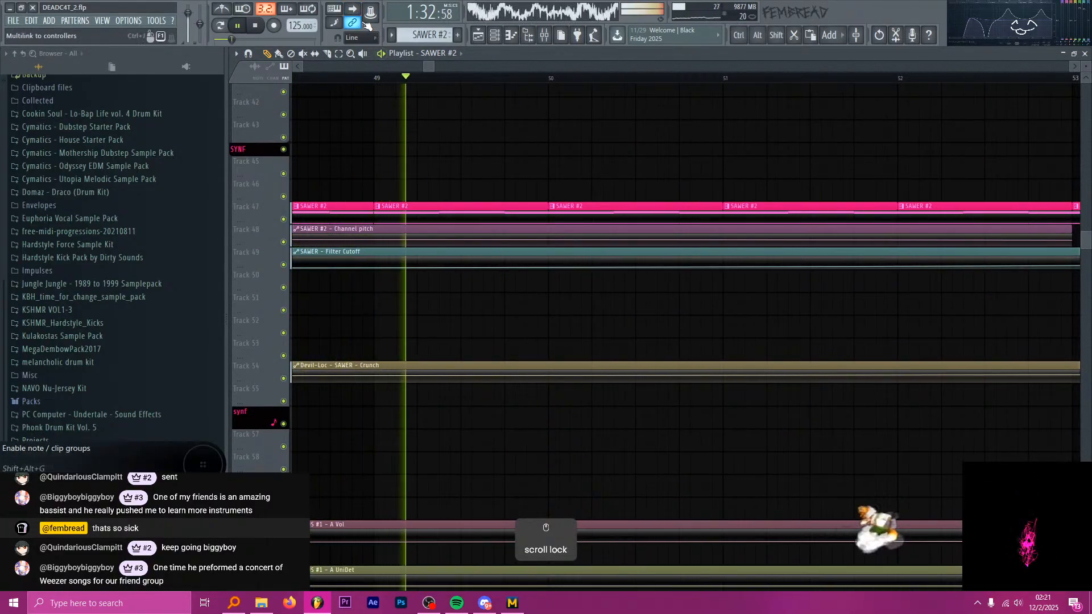
{"action": "key", "text": "Scroll_Lock"}
{"action": "scroll", "coordinate": [487, 251], "scroll_direction": "down", "scroll_amount": 6}
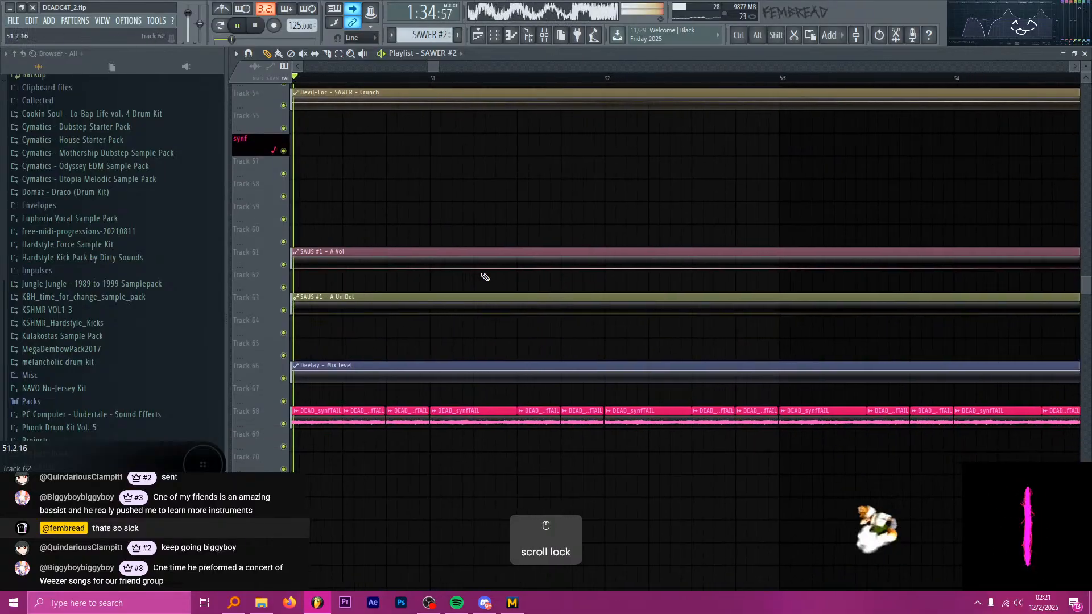
{"action": "scroll", "coordinate": [487, 251], "scroll_direction": "down", "scroll_amount": 4}
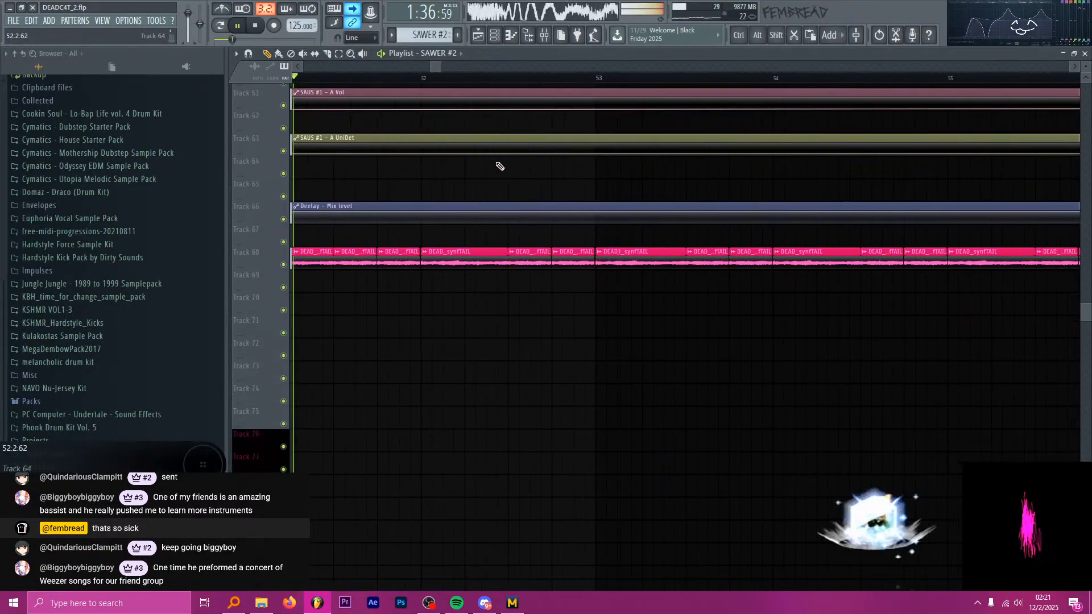
Keep playing the first drop to bar 72 and examine its SAWER, bass, DEAD_synf volume and vocal tracks.
{"action": "scroll", "coordinate": [529, 205], "scroll_direction": "up", "scroll_amount": 11}
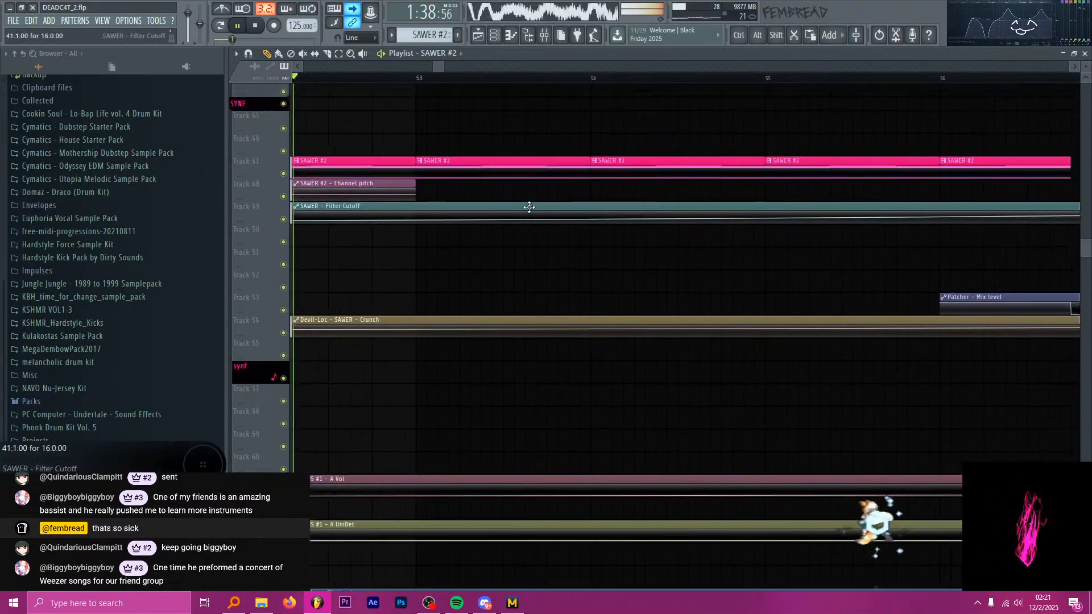
{"action": "scroll", "coordinate": [531, 208], "scroll_direction": "up", "scroll_amount": 4}
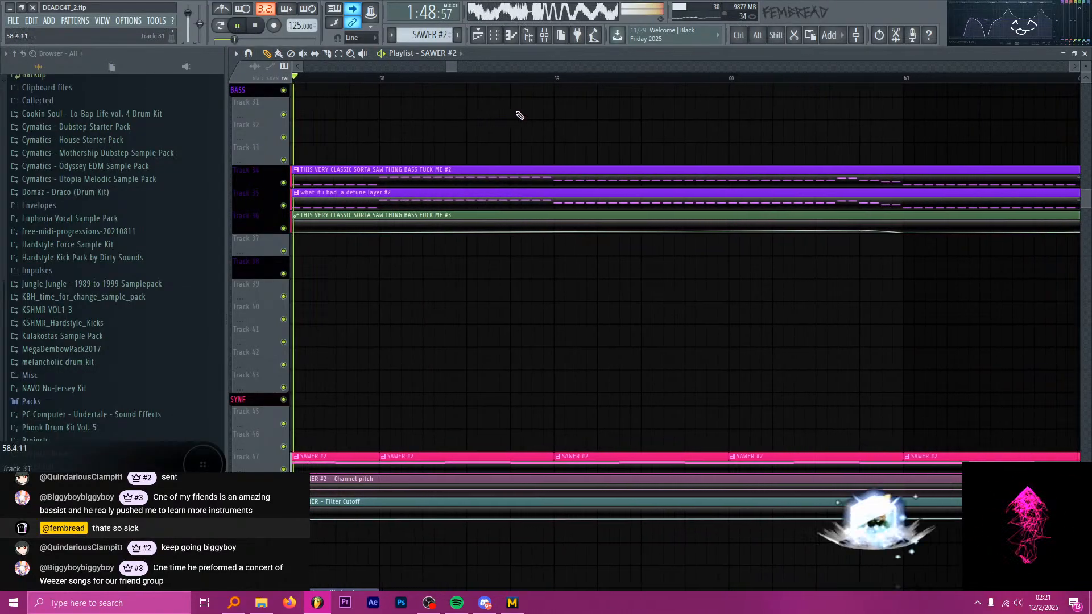
{"action": "scroll", "coordinate": [522, 121], "scroll_direction": "down", "scroll_amount": 1}
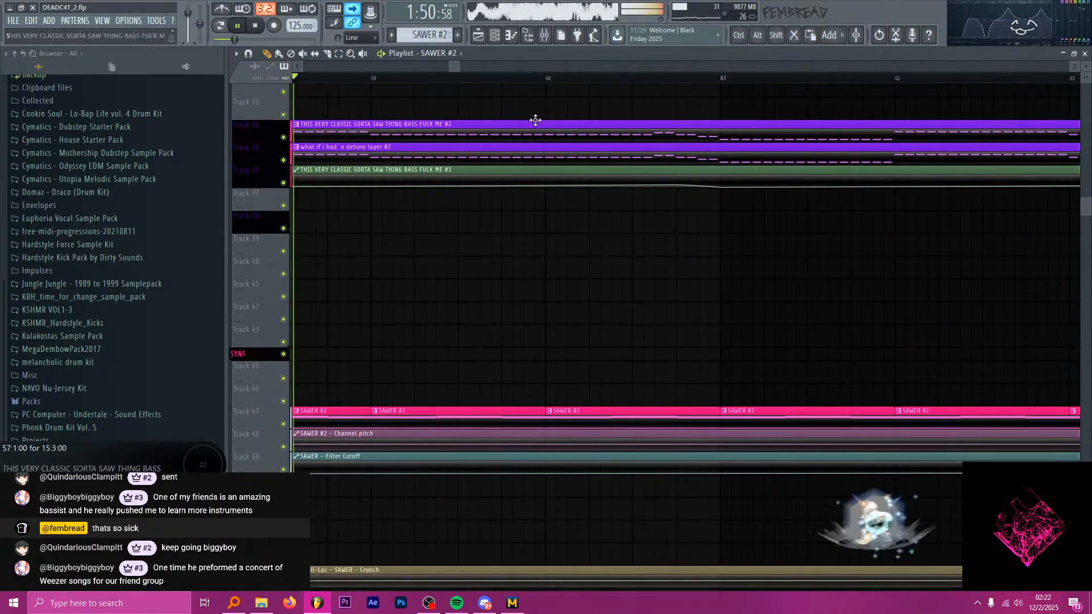
{"action": "scroll", "coordinate": [537, 220], "scroll_direction": "down", "scroll_amount": 7}
{"action": "scroll", "coordinate": [542, 218], "scroll_direction": "down", "scroll_amount": 7}
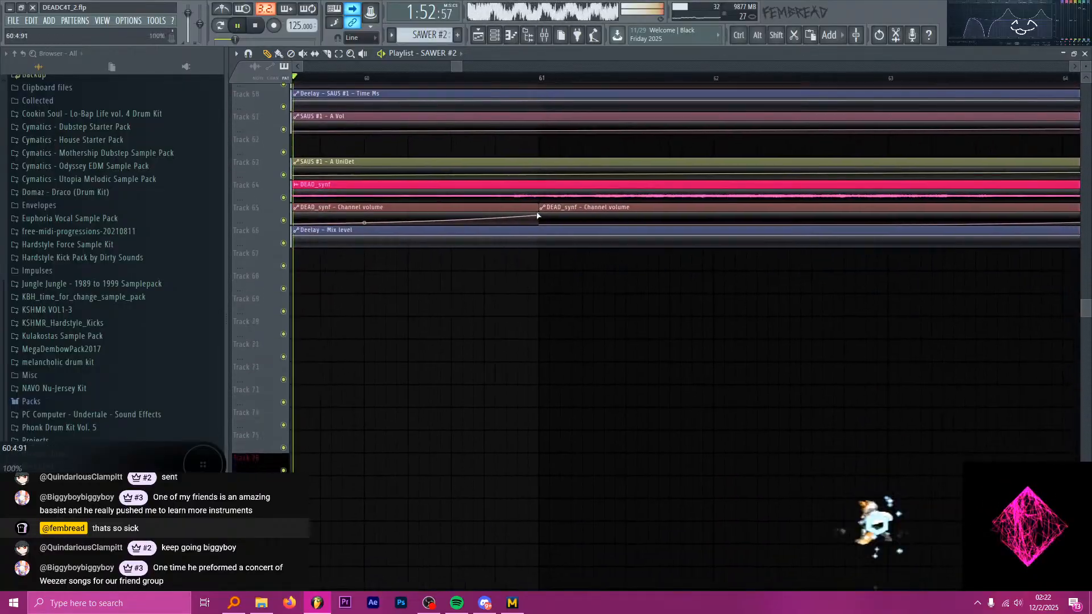
{"action": "scroll", "coordinate": [540, 213], "scroll_direction": "down", "scroll_amount": 1}
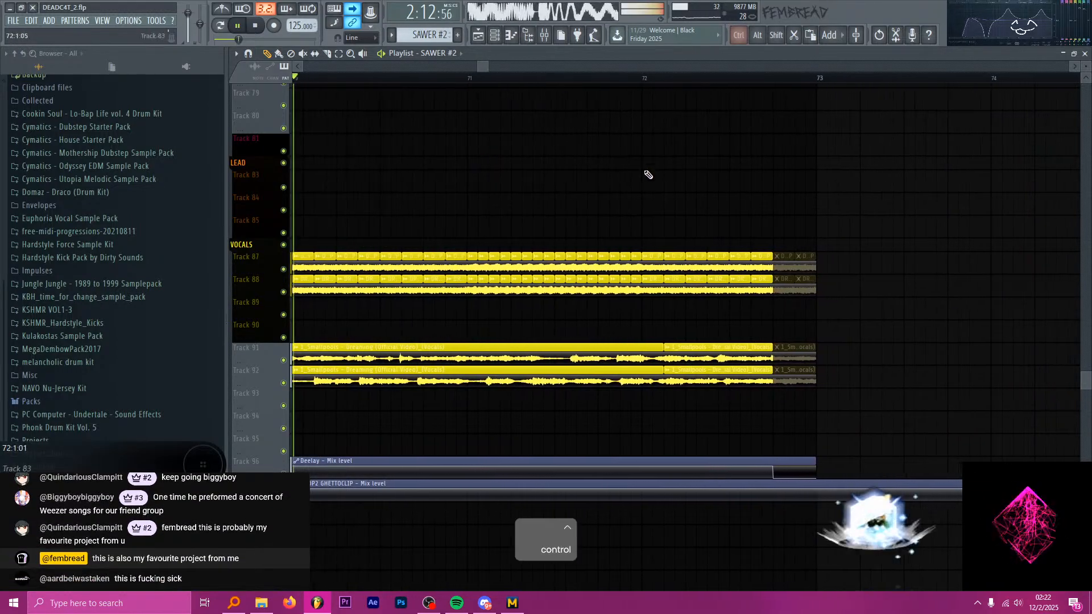
Skip the empty bars, play the second drop from bar 89 and examine its drum, SOME BASSES and SAWBASS tracks.
{"action": "scroll", "coordinate": [563, 165], "scroll_direction": "down", "scroll_amount": 5}
{"action": "scroll", "coordinate": [654, 173], "scroll_direction": "up", "scroll_amount": 10}
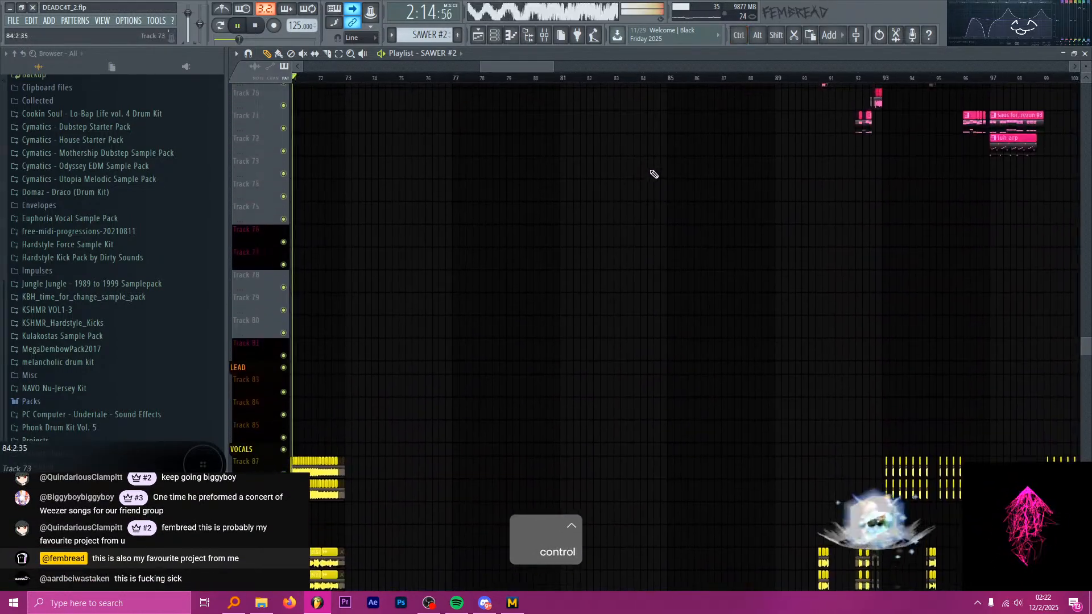
{"action": "scroll", "coordinate": [748, 171], "scroll_direction": "up", "scroll_amount": 10}
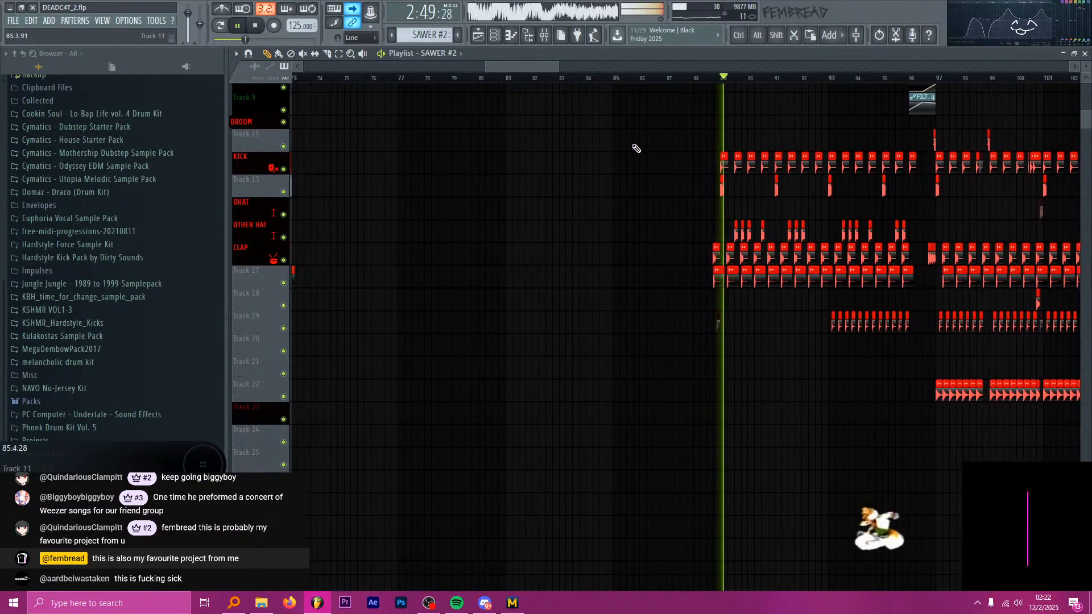
{"action": "scroll", "coordinate": [763, 151], "scroll_direction": "up", "scroll_amount": 2}
{"action": "scroll", "coordinate": [609, 147], "scroll_direction": "down", "scroll_amount": 3}
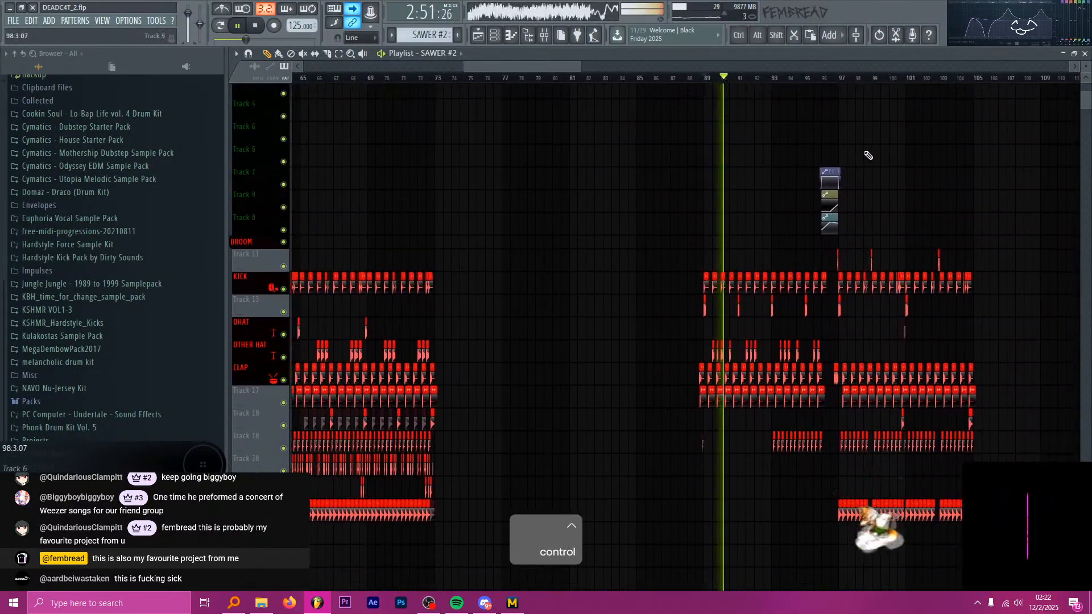
{"action": "scroll", "coordinate": [938, 163], "scroll_direction": "down", "scroll_amount": 5}
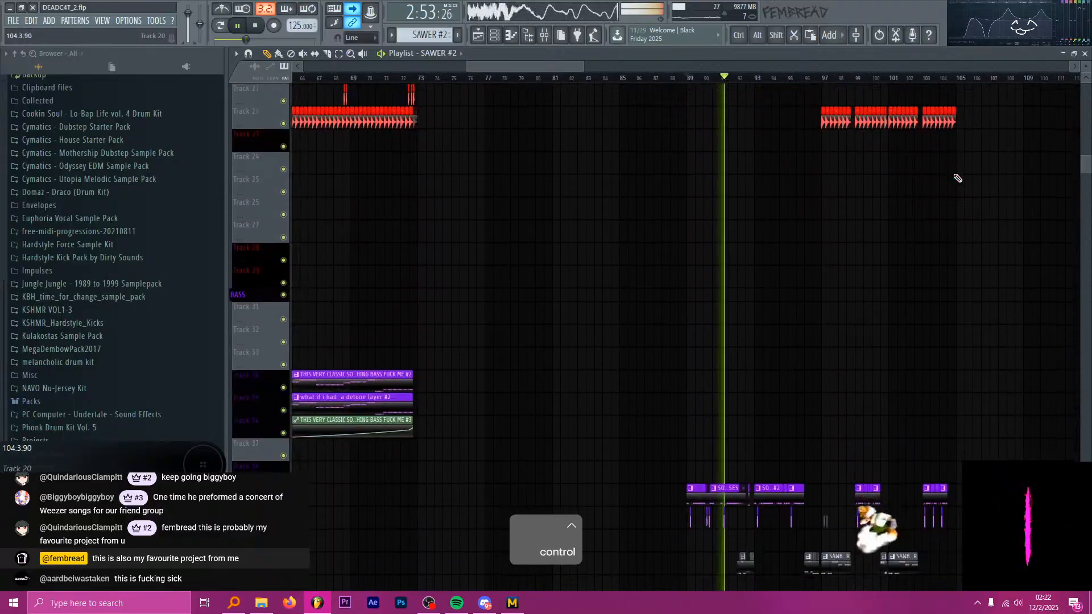
{"action": "scroll", "coordinate": [958, 178], "scroll_direction": "down", "scroll_amount": 4}
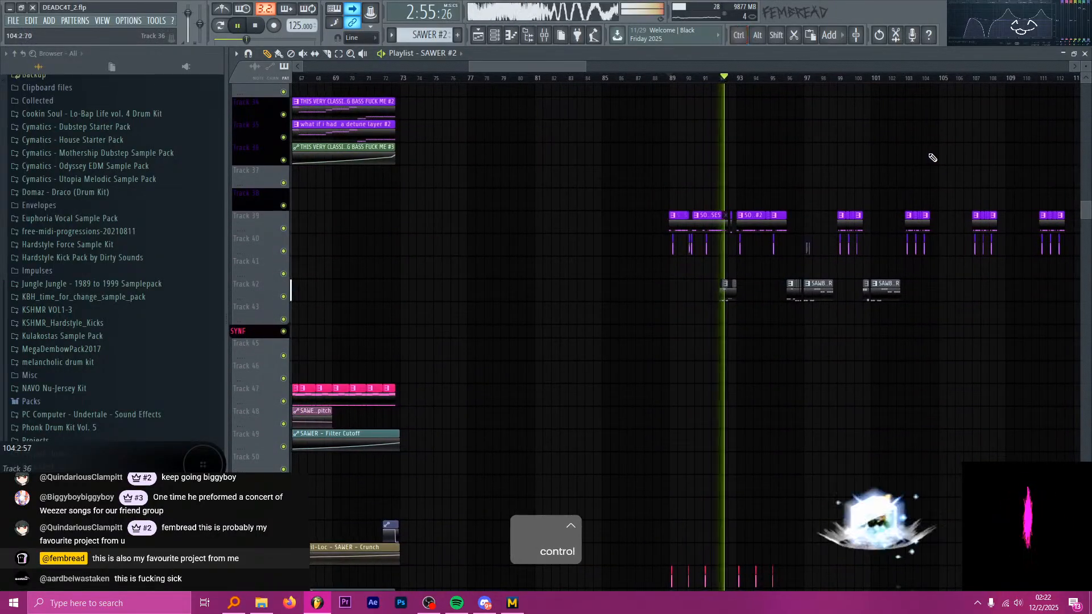
{"action": "scroll", "coordinate": [937, 156], "scroll_direction": "down", "scroll_amount": 1}
{"action": "scroll", "coordinate": [884, 150], "scroll_direction": "up", "scroll_amount": 1}
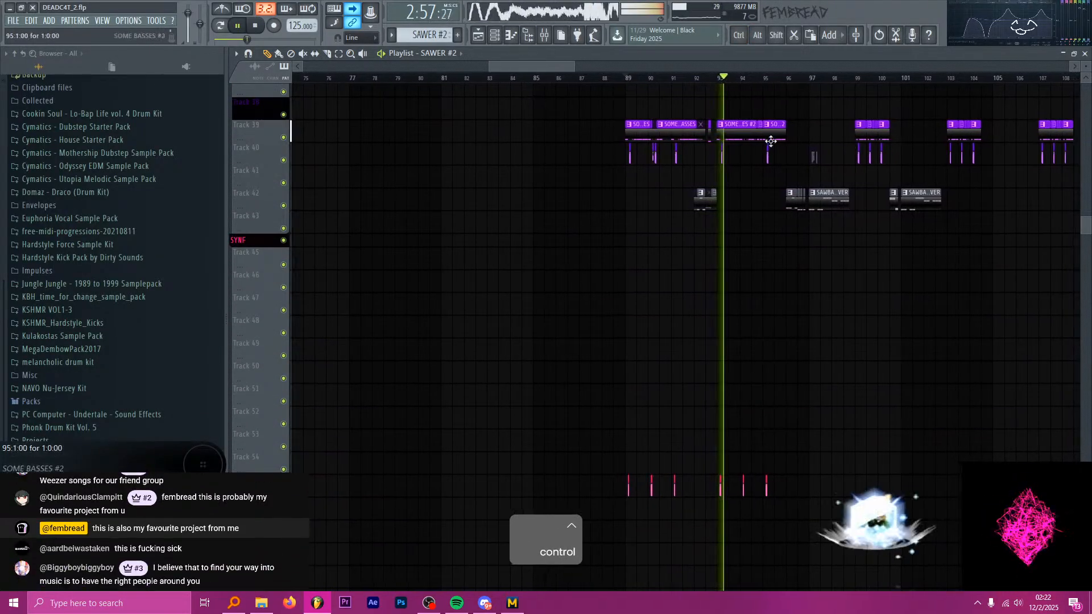
{"action": "scroll", "coordinate": [826, 143], "scroll_direction": "down", "scroll_amount": 1}
{"action": "scroll", "coordinate": [859, 155], "scroll_direction": "down", "scroll_amount": 1}
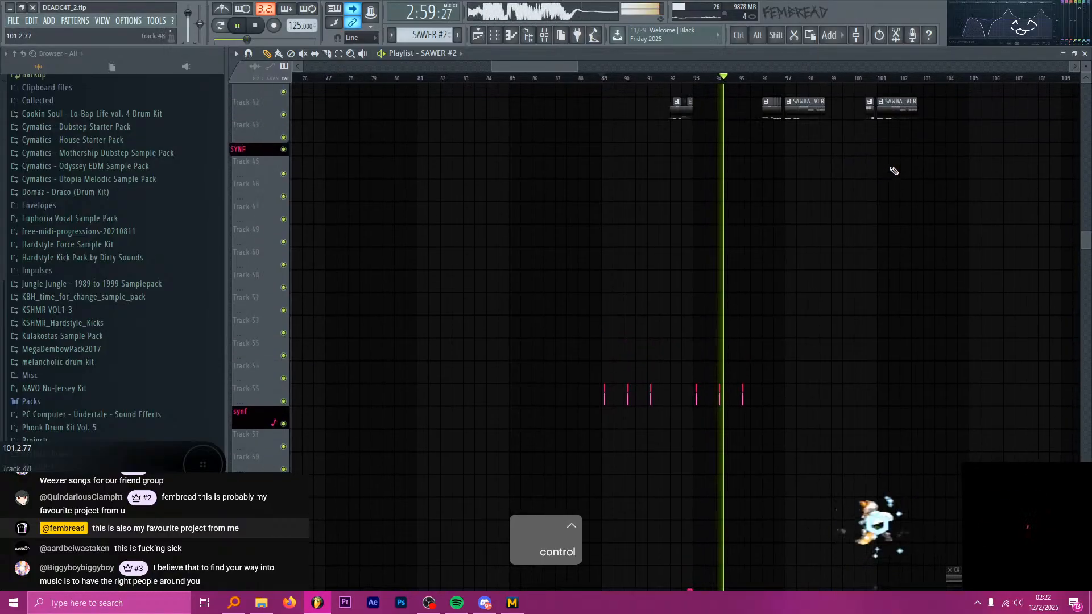
{"action": "scroll", "coordinate": [897, 173], "scroll_direction": "up", "scroll_amount": 1}
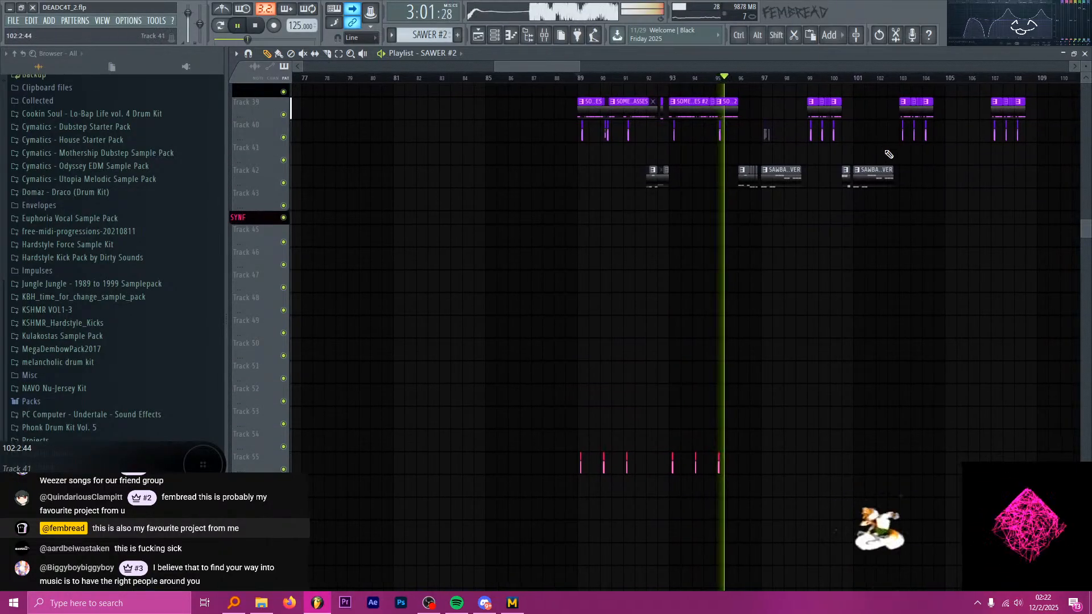
Play on to bar 104, examine the second drop's synth, luh arp, vocal and bass clips, and stop playback.
{"action": "scroll", "coordinate": [894, 172], "scroll_direction": "down", "scroll_amount": 7}
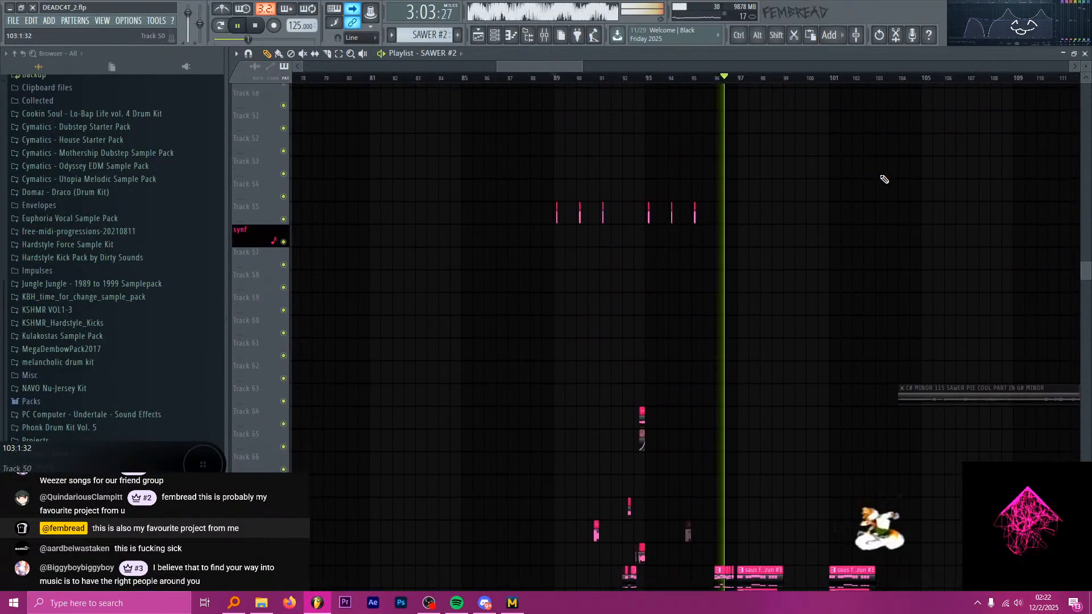
{"action": "scroll", "coordinate": [887, 186], "scroll_direction": "down", "scroll_amount": 3}
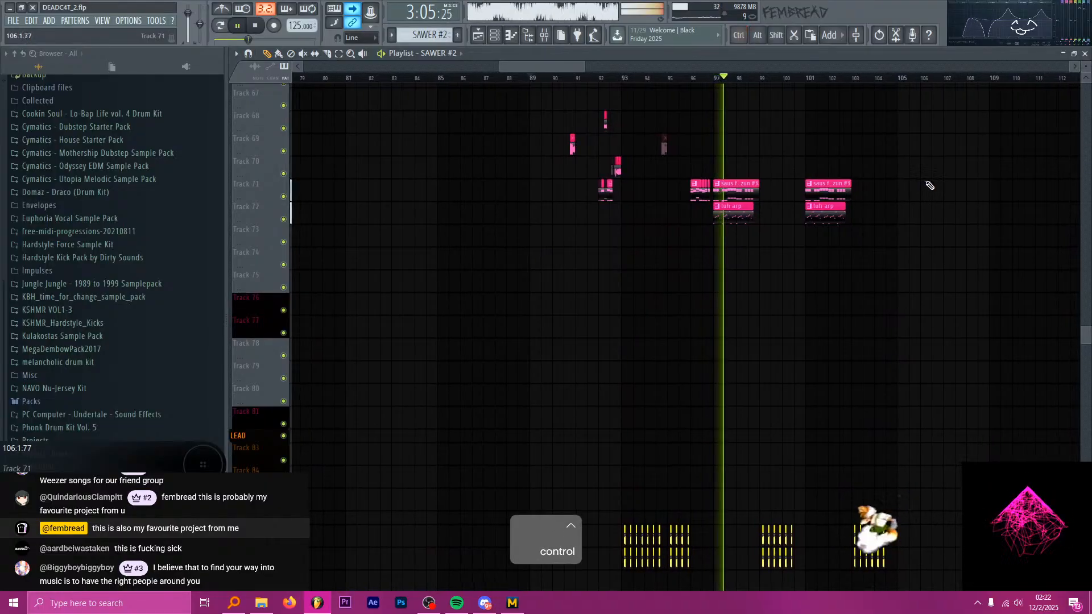
{"action": "scroll", "coordinate": [945, 182], "scroll_direction": "up", "scroll_amount": 3}
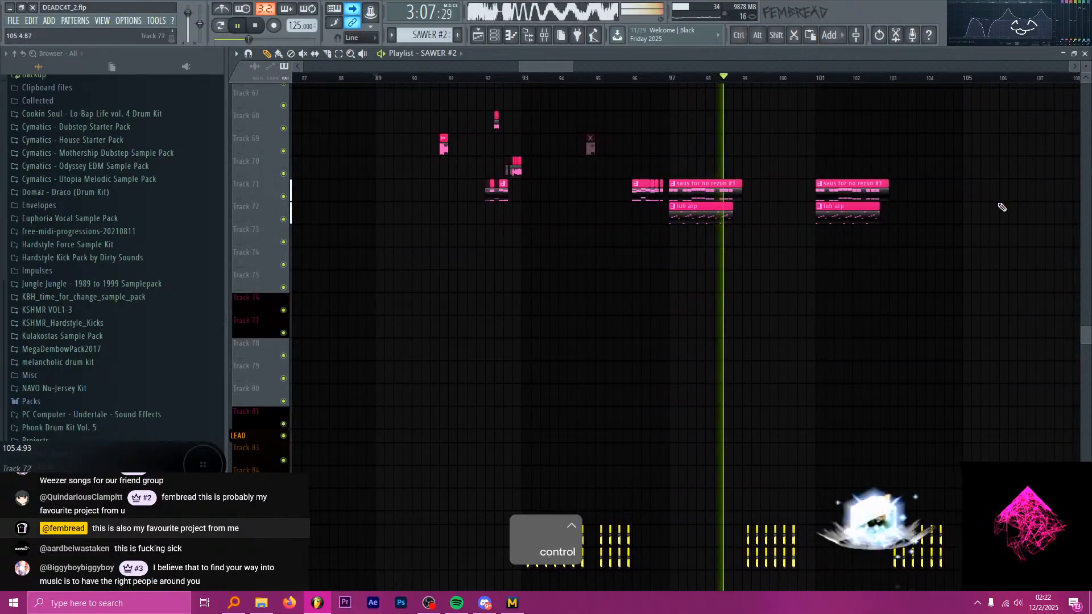
{"action": "scroll", "coordinate": [989, 203], "scroll_direction": "down", "scroll_amount": 1}
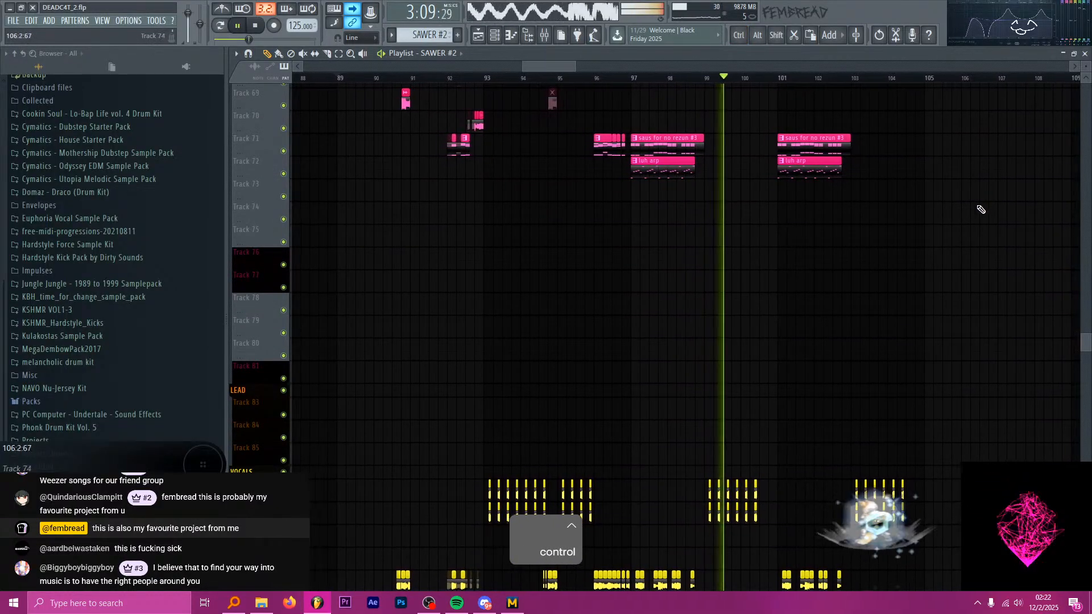
{"action": "scroll", "coordinate": [981, 209], "scroll_direction": "up", "scroll_amount": 5}
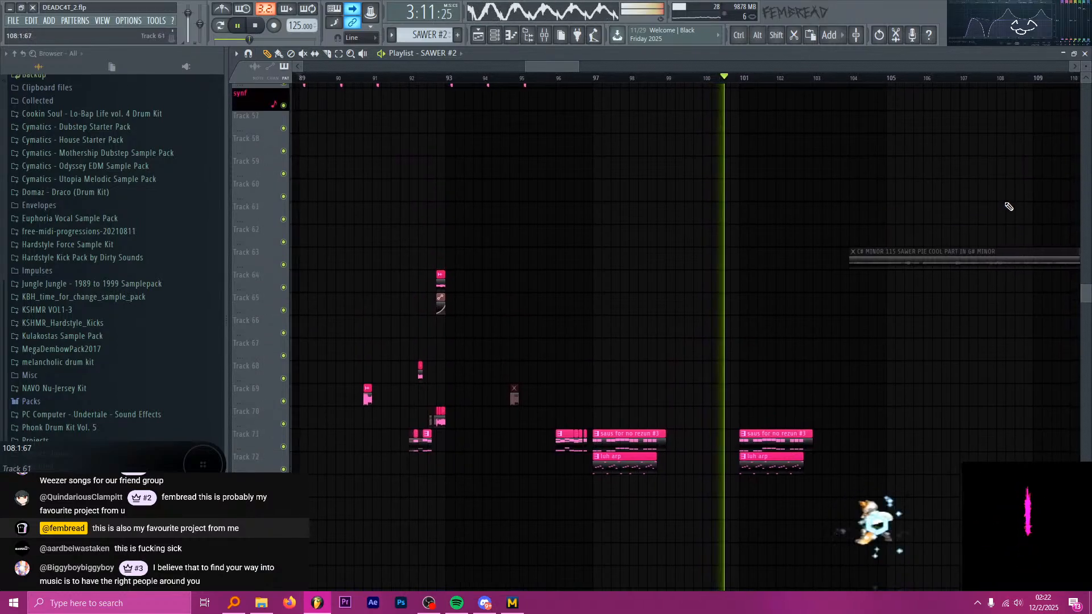
{"action": "scroll", "coordinate": [1018, 188], "scroll_direction": "up", "scroll_amount": 2}
{"action": "scroll", "coordinate": [975, 158], "scroll_direction": "down", "scroll_amount": 1}
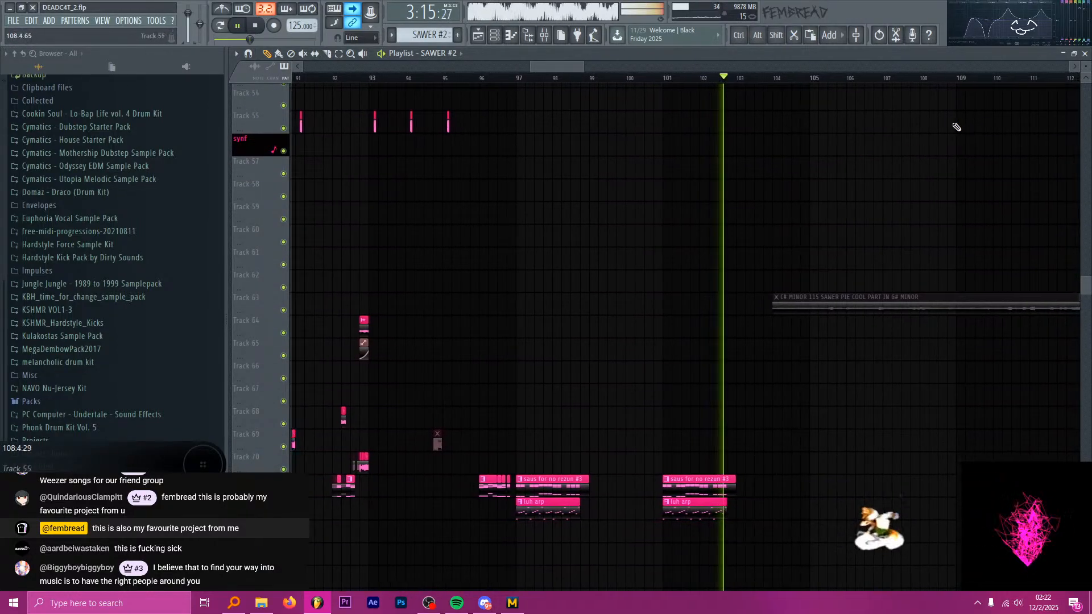
{"action": "scroll", "coordinate": [963, 165], "scroll_direction": "up", "scroll_amount": 6}
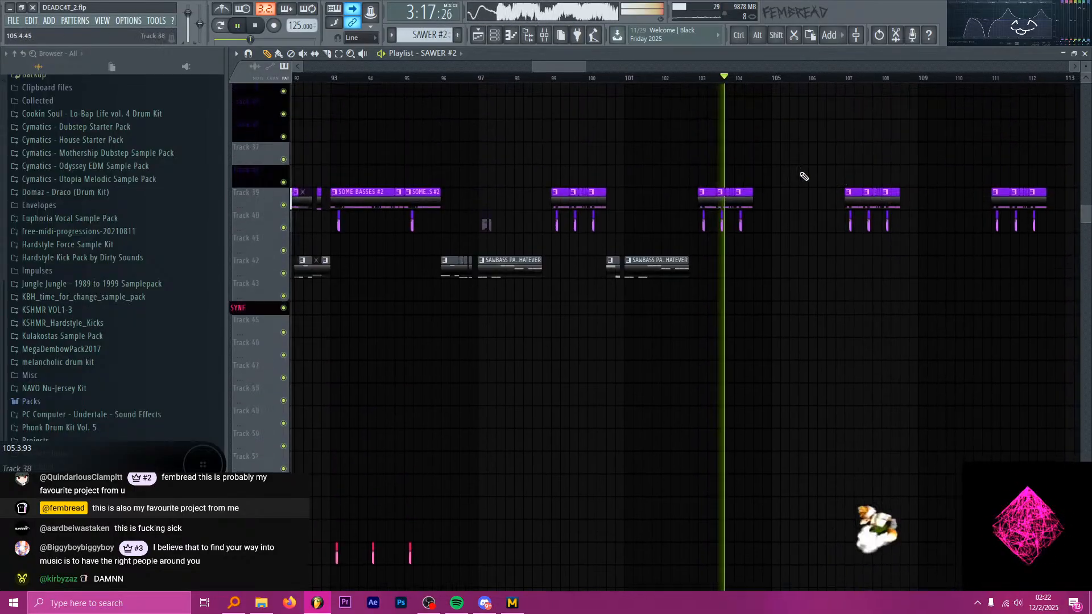
{"action": "scroll", "coordinate": [803, 177], "scroll_direction": "up", "scroll_amount": 5}
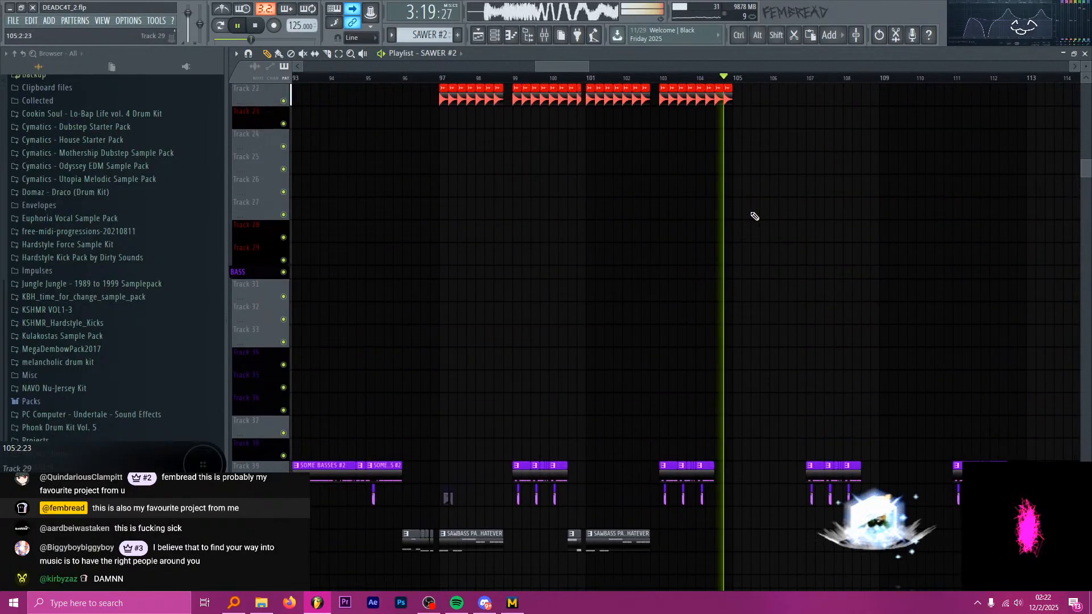
{"action": "key", "text": "space"}
Move the playback start to bar 96, ahead of the saus and luh arp clips on Tracks 71 and 72.
{"action": "scroll", "coordinate": [568, 227], "scroll_direction": "down", "scroll_amount": 4}
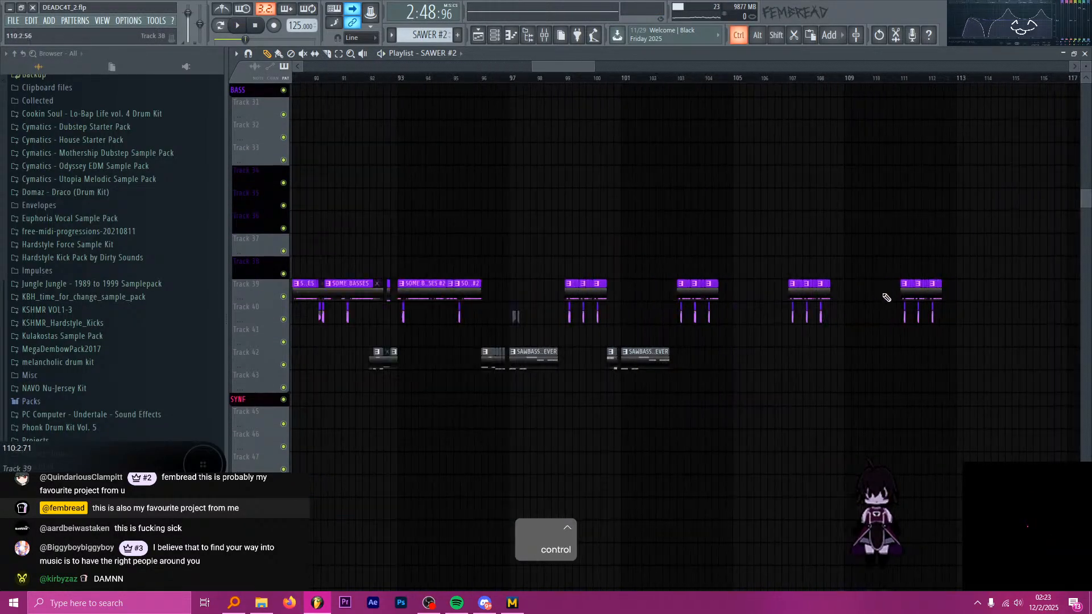
{"action": "scroll", "coordinate": [739, 319], "scroll_direction": "down", "scroll_amount": 8}
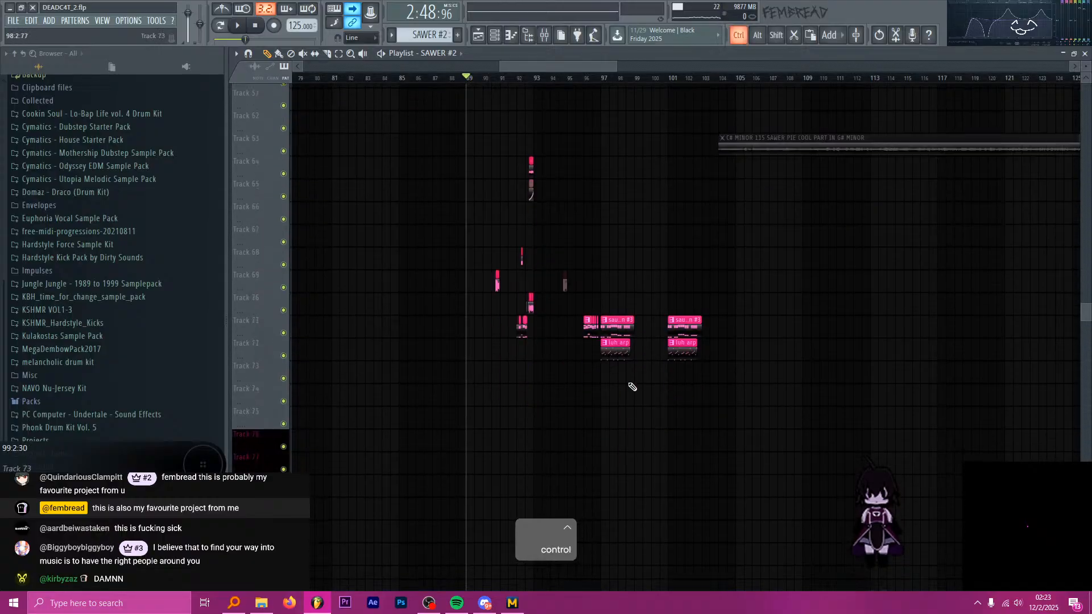
{"action": "left_click_drag", "start_coordinate": [792, 429], "coordinate": [578, 271]}
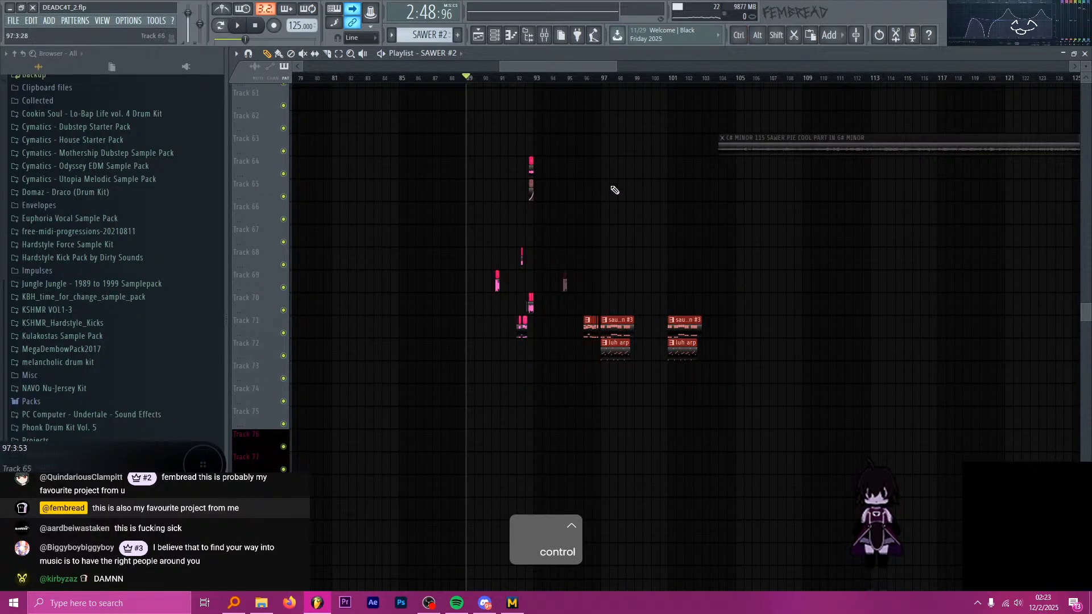
{"action": "scroll", "coordinate": [626, 115], "scroll_direction": "up", "scroll_amount": 3}
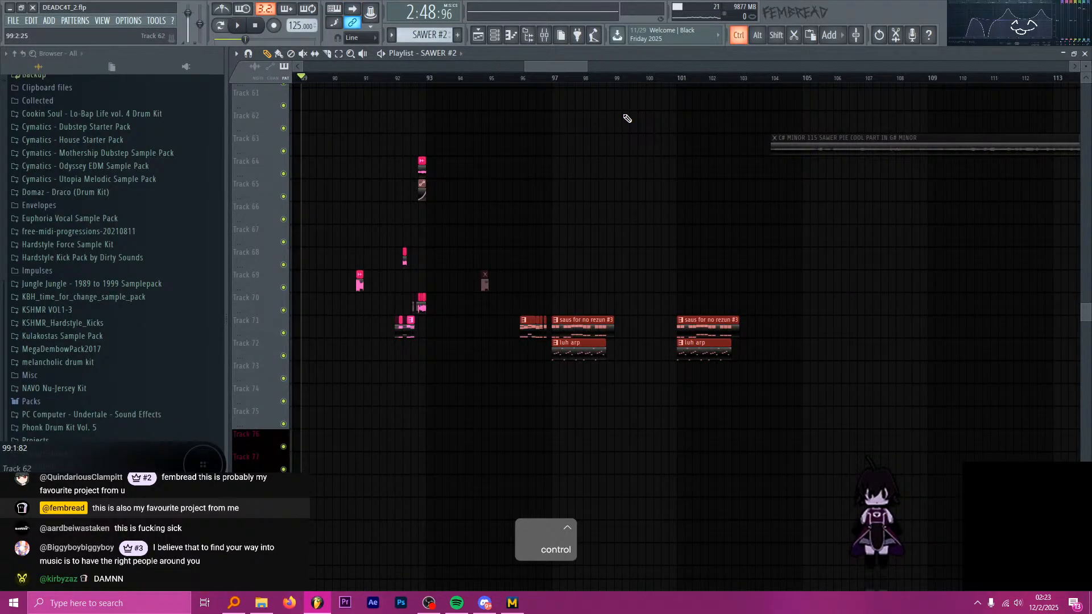
{"action": "left_click", "coordinate": [545, 80]}
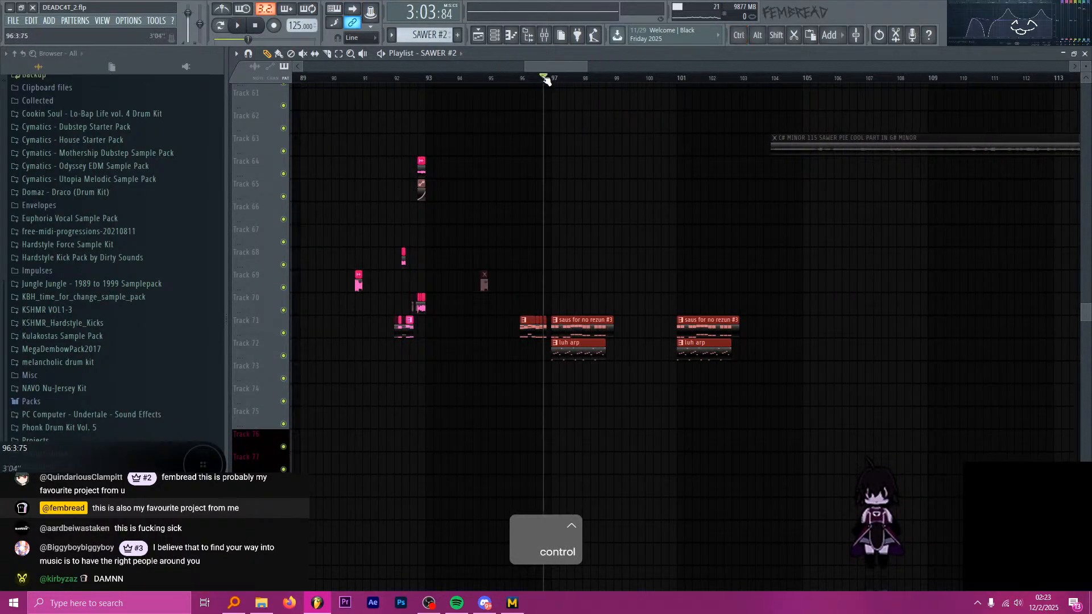
{"action": "scroll", "coordinate": [618, 128], "scroll_direction": "down", "scroll_amount": 5}
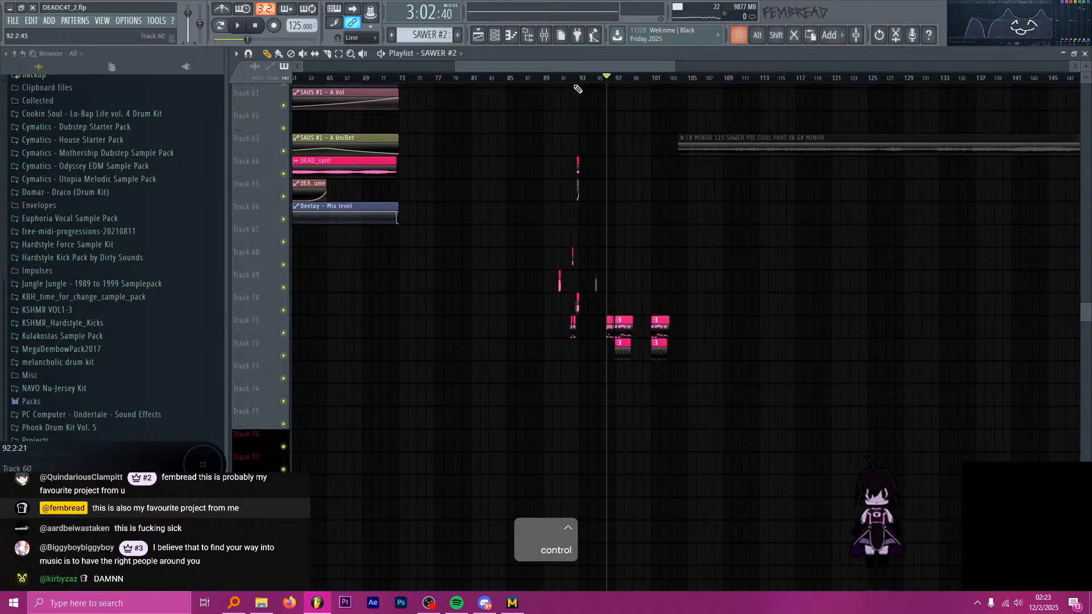
{"action": "scroll", "coordinate": [587, 113], "scroll_direction": "down", "scroll_amount": 2}
{"action": "scroll", "coordinate": [519, 126], "scroll_direction": "up", "scroll_amount": 10}
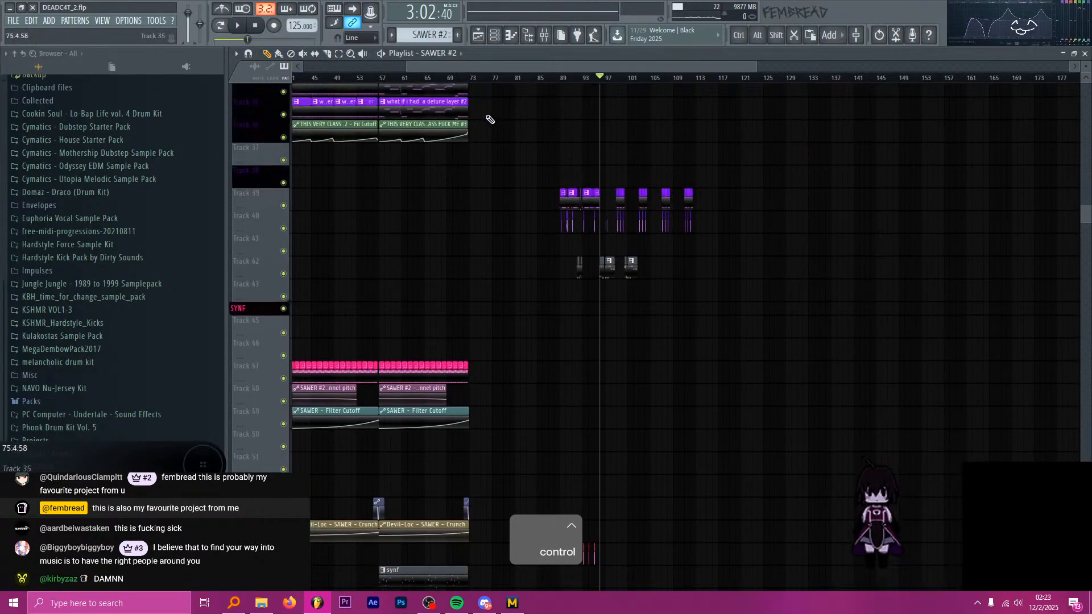
Check the first drop's section from bar 57 to 73 and move the playback start to bar 89, where the second drop begins.
{"action": "scroll", "coordinate": [487, 116], "scroll_direction": "up", "scroll_amount": 4}
{"action": "left_click_drag", "start_coordinate": [380, 81], "coordinate": [470, 83]}
{"action": "left_click", "coordinate": [464, 80], "text": "ctrl"}
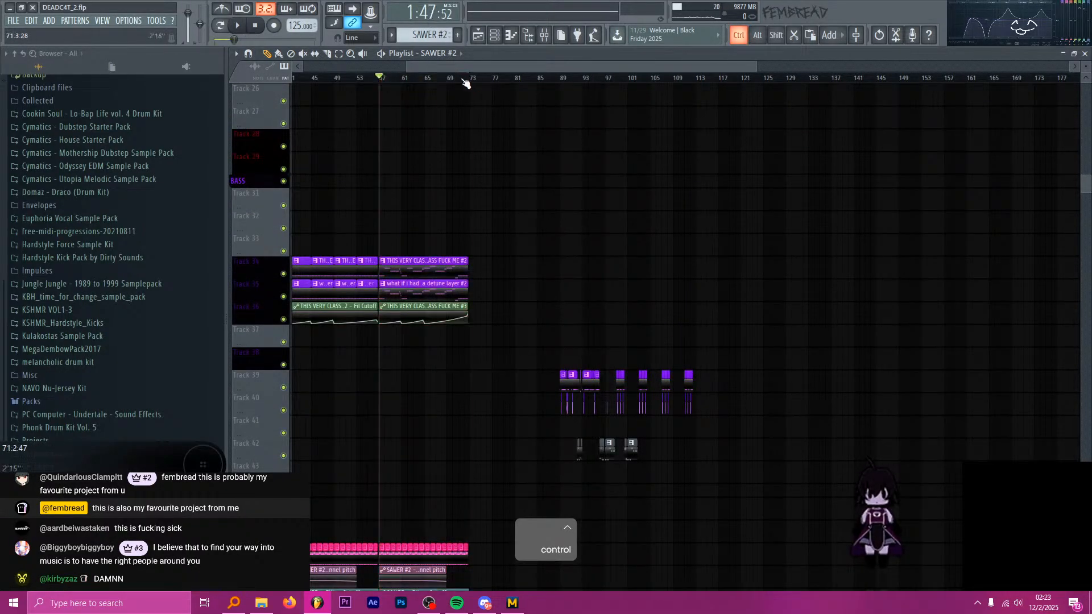
{"action": "scroll", "coordinate": [449, 86], "scroll_direction": "up", "scroll_amount": 5}
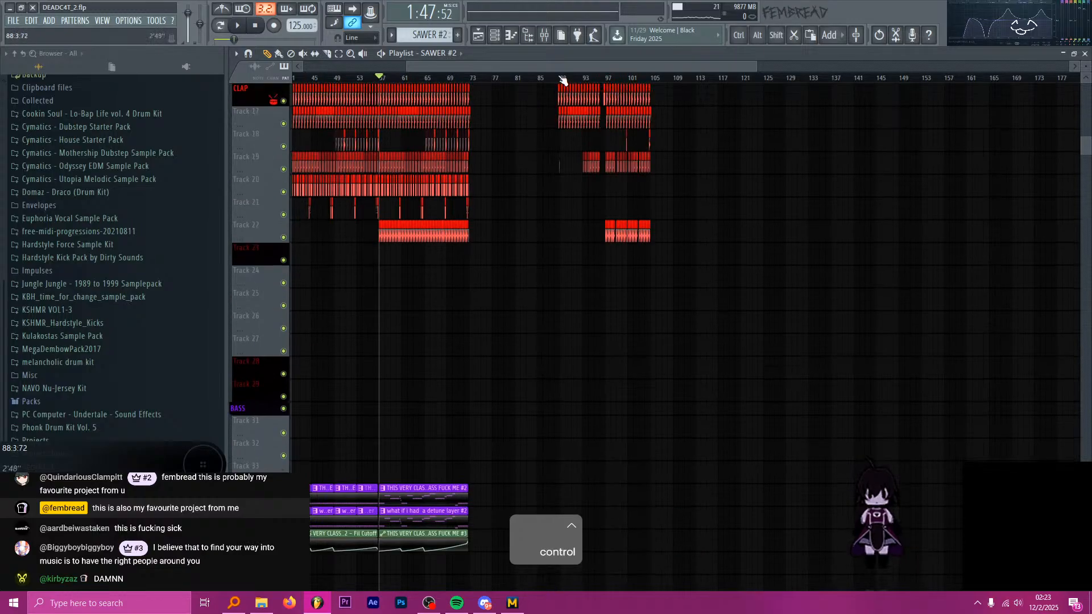
{"action": "scroll", "coordinate": [562, 80], "scroll_direction": "up", "scroll_amount": 5}
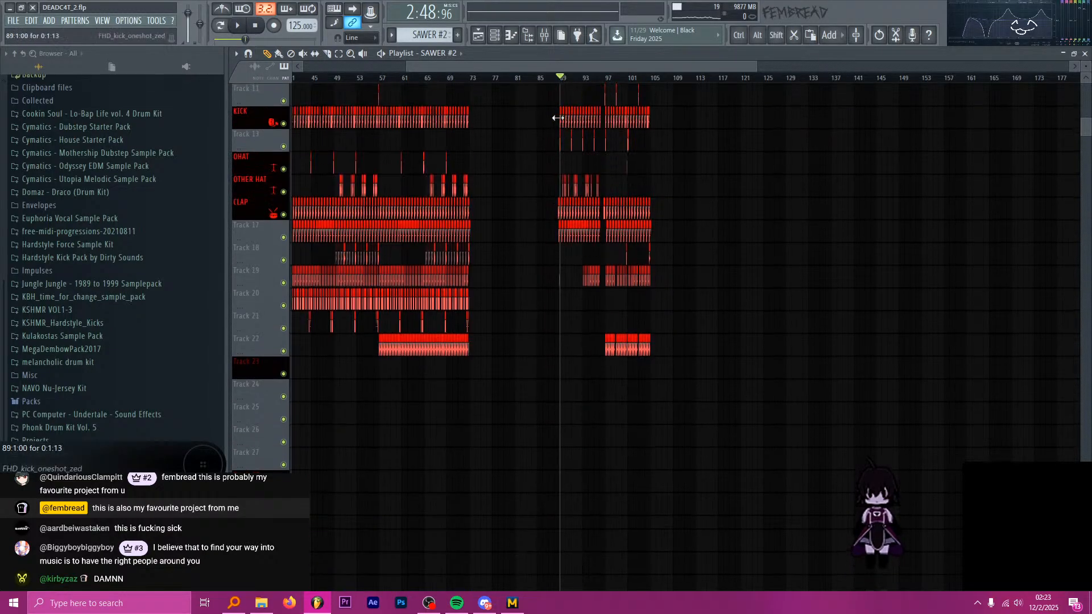
{"action": "scroll", "coordinate": [566, 126], "scroll_direction": "down", "scroll_amount": 2}
{"action": "scroll", "coordinate": [567, 110], "scroll_direction": "down", "scroll_amount": 1}
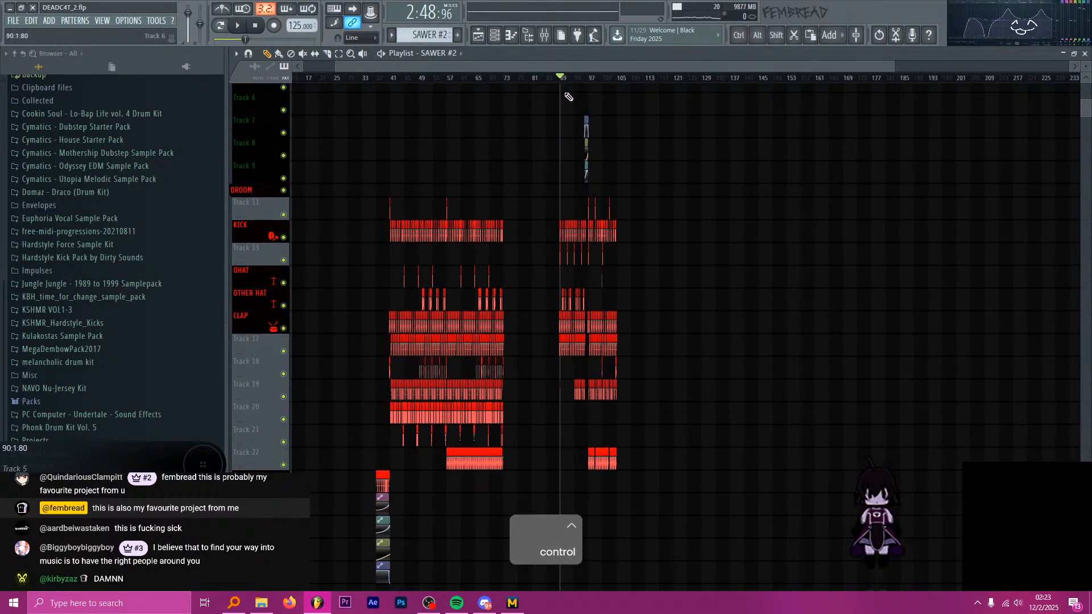
Gauge the length of the second drop and the empty stretch from bar 106 on, and return the playback start to bar 89.
{"action": "left_click_drag", "start_coordinate": [562, 82], "coordinate": [605, 80]}
{"action": "left_click", "coordinate": [620, 79], "text": "ctrl"}
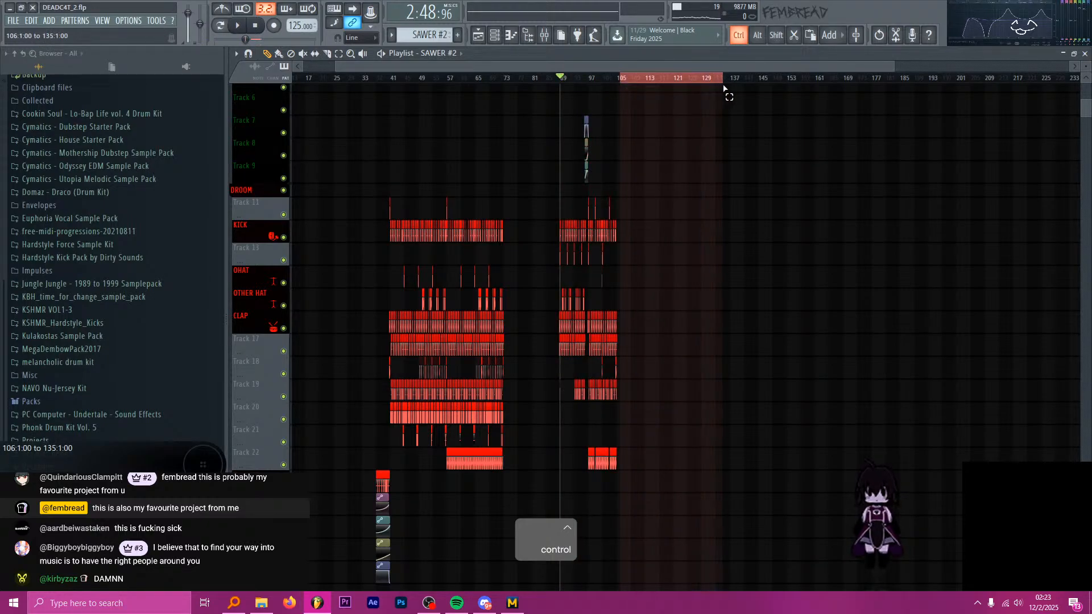
{"action": "left_click", "coordinate": [737, 83], "text": "ctrl"}
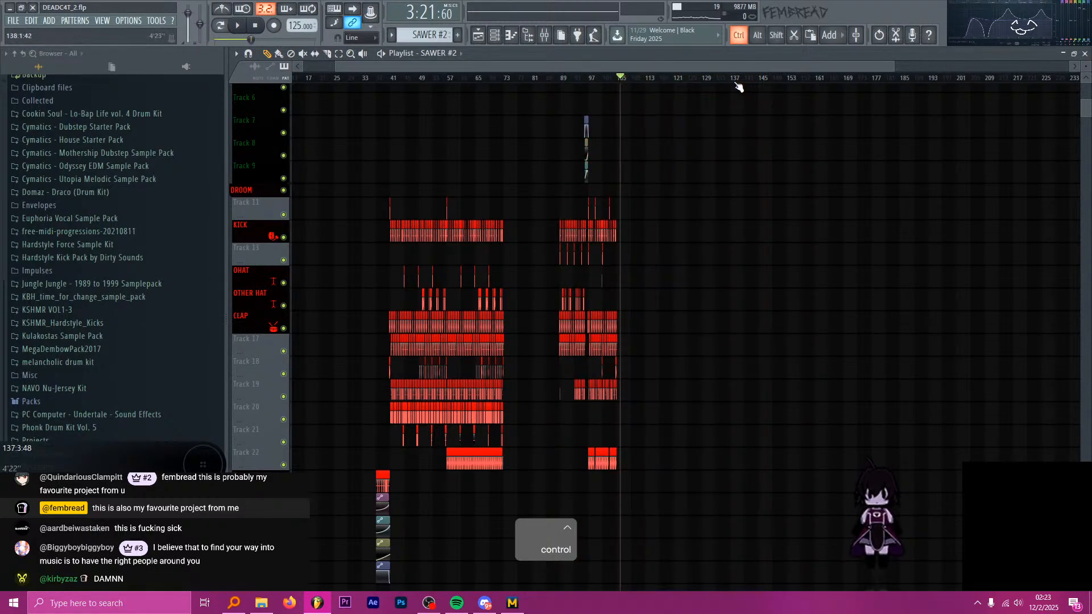
{"action": "scroll", "coordinate": [583, 85], "scroll_direction": "up", "scroll_amount": 5}
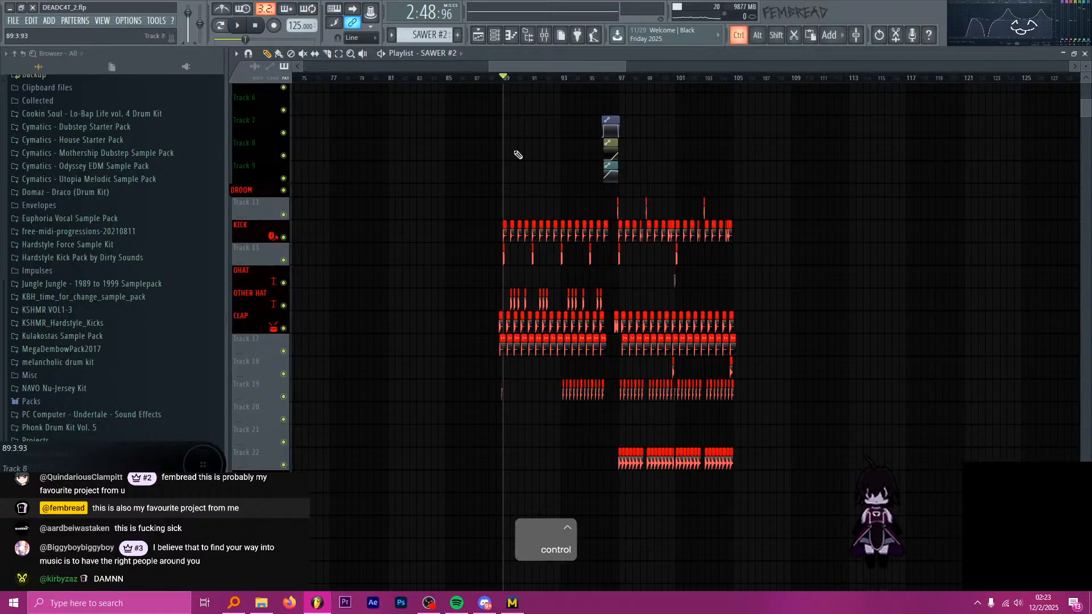
{"action": "scroll", "coordinate": [518, 155], "scroll_direction": "down", "scroll_amount": 6}
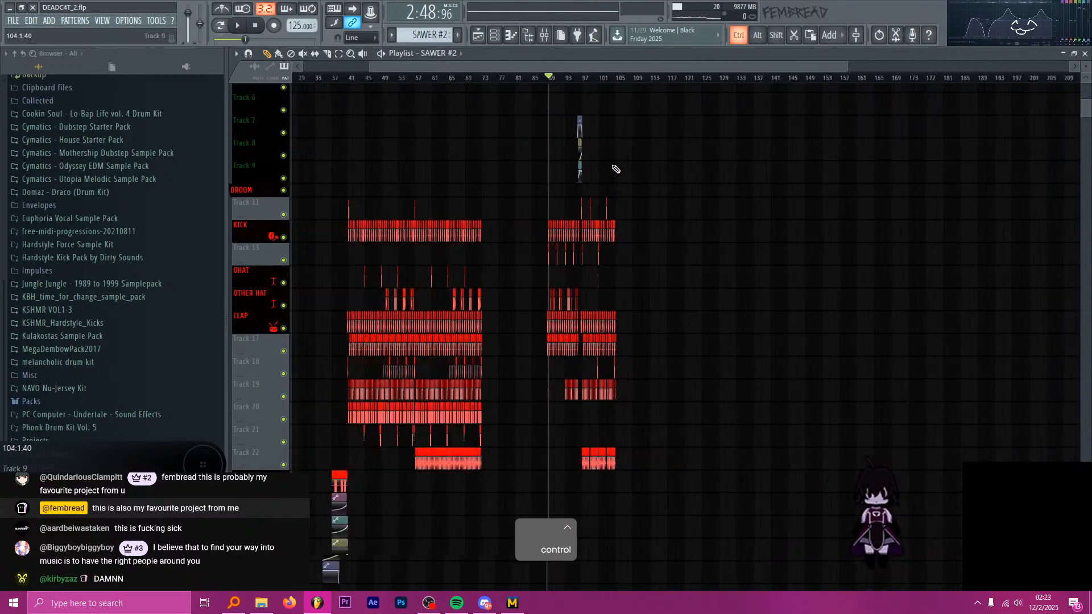
{"action": "scroll", "coordinate": [616, 169], "scroll_direction": "down", "scroll_amount": 1}
{"action": "scroll", "coordinate": [616, 170], "scroll_direction": "up", "scroll_amount": 3}
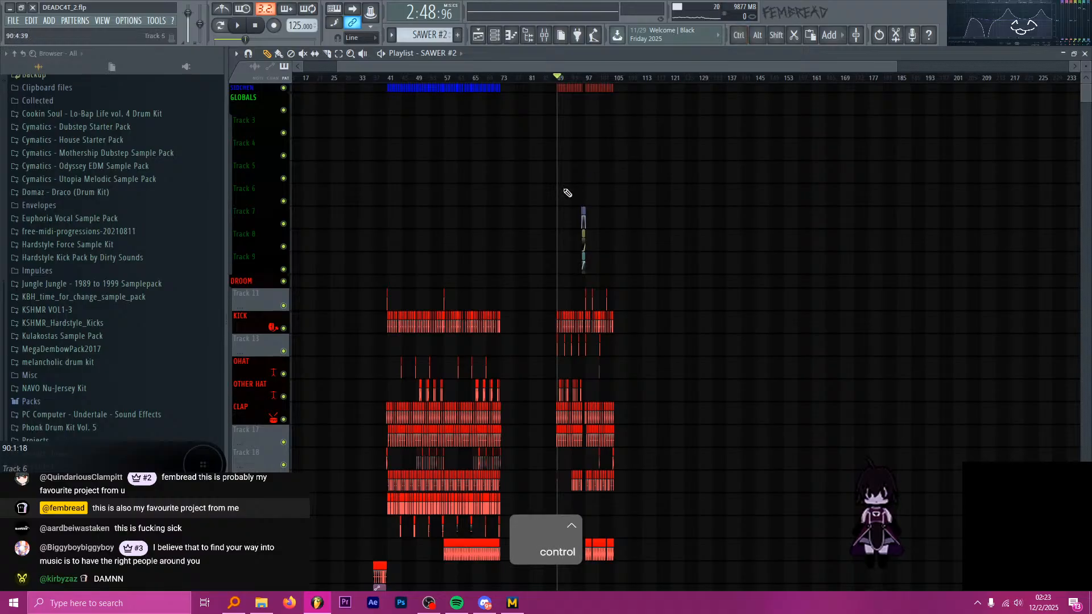
Select all second-drop drum clips on the kick, hat, clap and percussion tracks, plus the sidechain clips and filter automation above them.
{"action": "left_click_drag", "start_coordinate": [564, 232], "coordinate": [665, 395]}
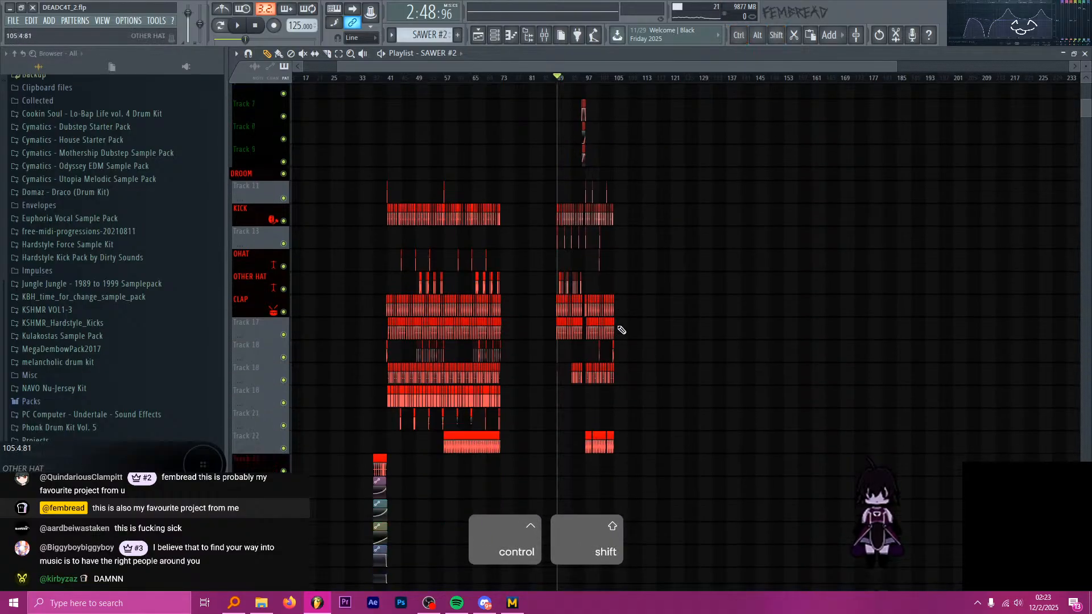
{"action": "scroll", "coordinate": [582, 233], "scroll_direction": "up", "scroll_amount": 3}
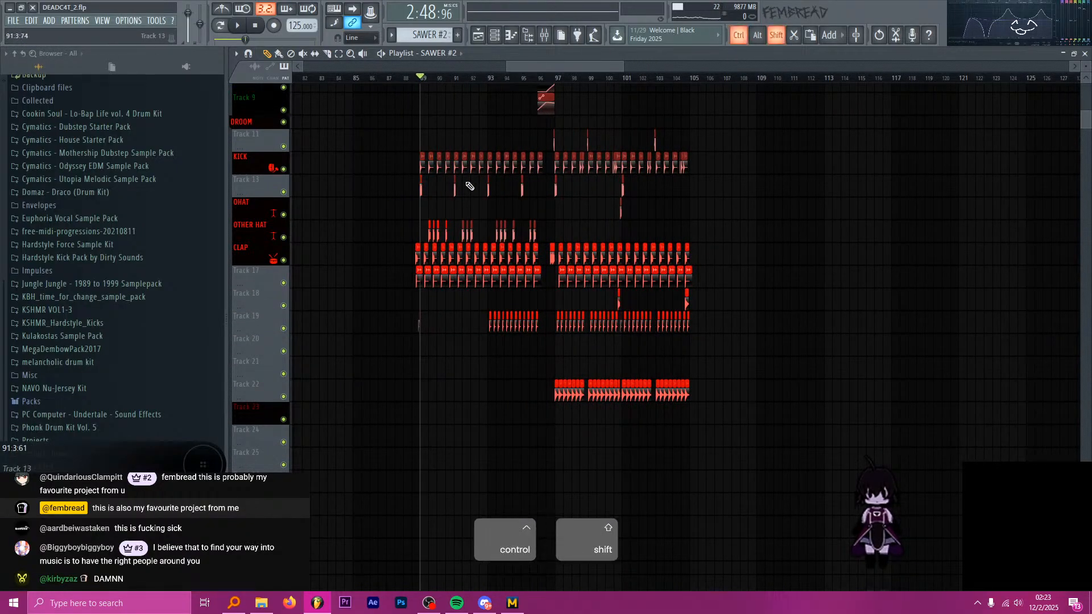
{"action": "left_click_drag", "start_coordinate": [398, 252], "coordinate": [739, 259]}
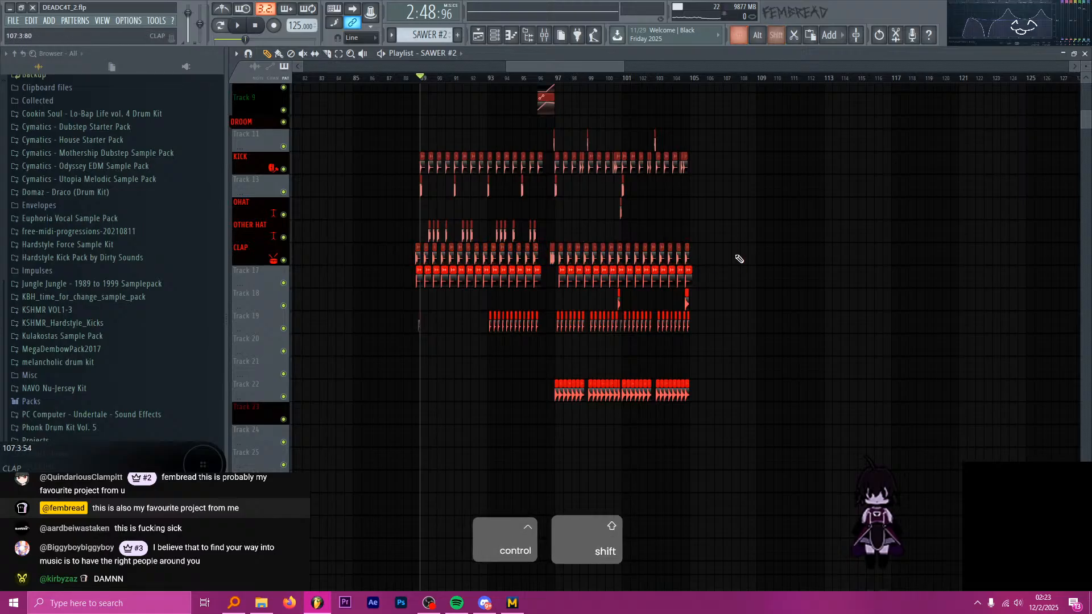
{"action": "left_click_drag", "start_coordinate": [410, 279], "coordinate": [731, 299]}
{"action": "scroll", "coordinate": [518, 312], "scroll_direction": "down", "scroll_amount": 3}
{"action": "left_click_drag", "start_coordinate": [447, 254], "coordinate": [714, 260]}
{"action": "scroll", "coordinate": [511, 285], "scroll_direction": "down", "scroll_amount": 3}
{"action": "left_click_drag", "start_coordinate": [534, 292], "coordinate": [823, 254]}
Add the second drop's bass clips on Tracks 39 to 42 and the short synth hits below them to the selection.
{"action": "scroll", "coordinate": [739, 307], "scroll_direction": "down", "scroll_amount": 10}
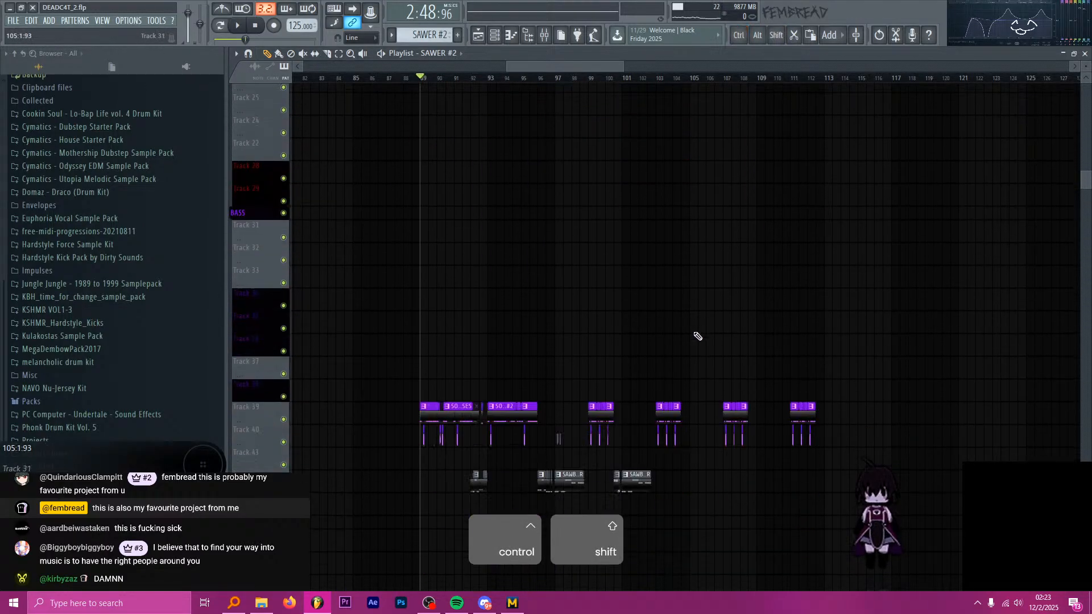
{"action": "scroll", "coordinate": [651, 266], "scroll_direction": "down", "scroll_amount": 4}
{"action": "left_click_drag", "start_coordinate": [573, 309], "coordinate": [743, 321]}
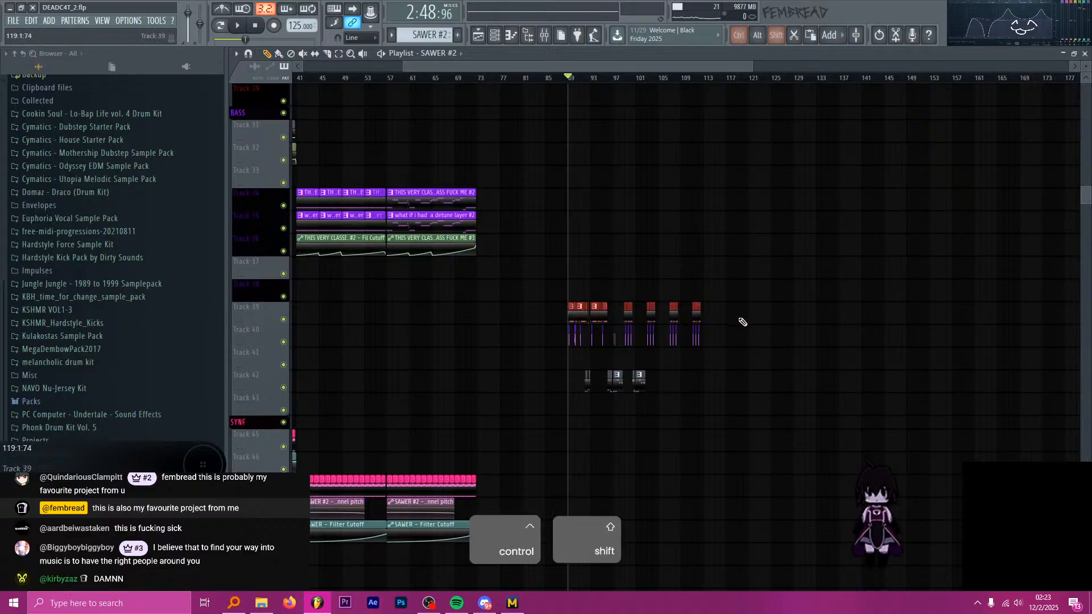
{"action": "left_click_drag", "start_coordinate": [583, 337], "coordinate": [584, 339]}
{"action": "scroll", "coordinate": [768, 347], "scroll_direction": "down", "scroll_amount": 15}
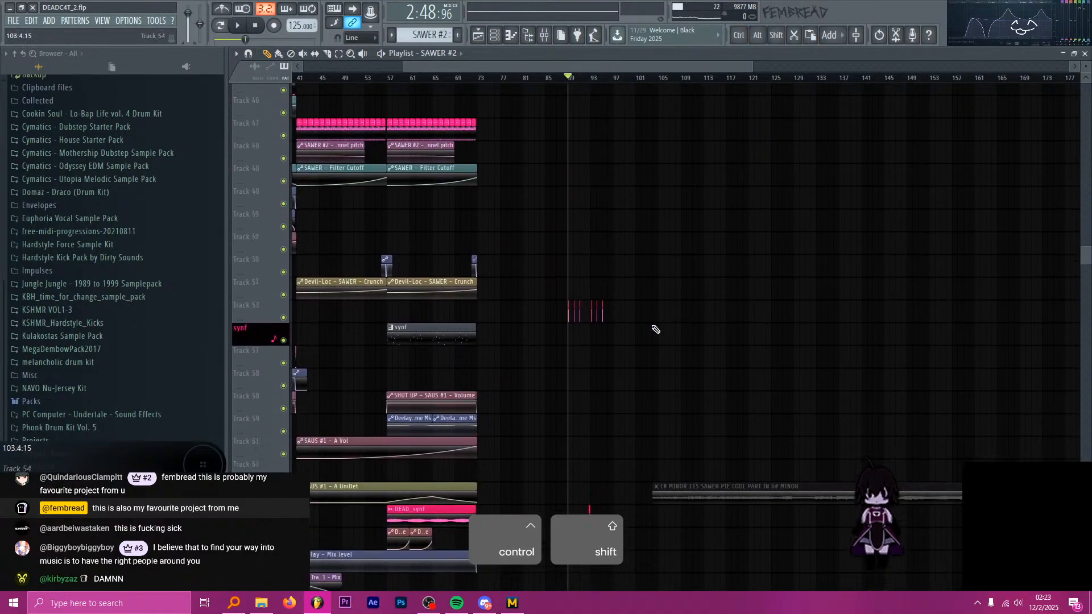
{"action": "scroll", "coordinate": [569, 242], "scroll_direction": "down", "scroll_amount": 5}
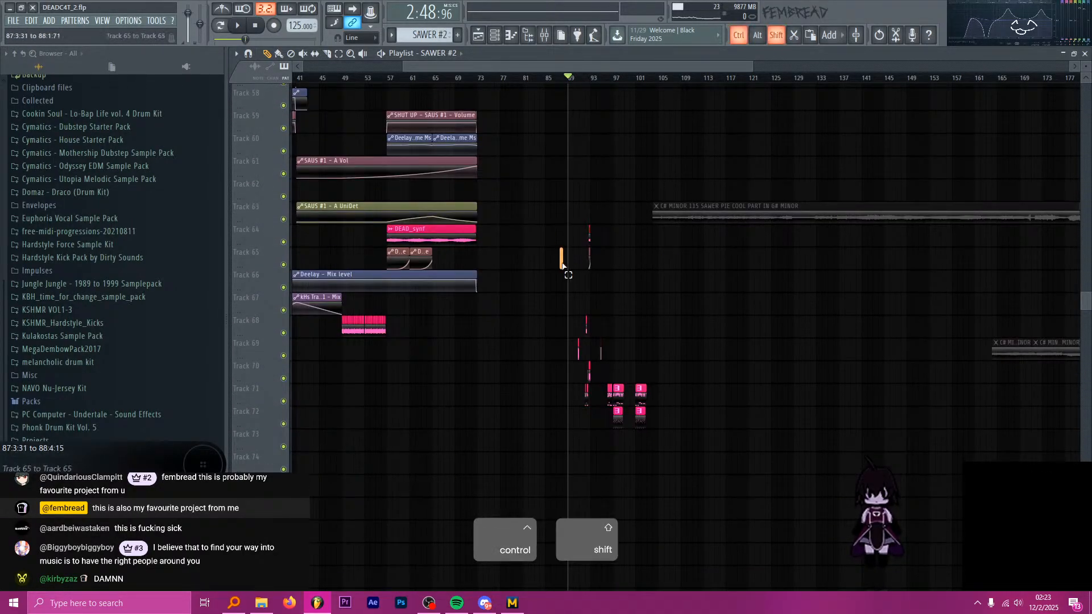
Extend the selection with the second drop's synth clips on Tracks 64 to 72, its vocal chops and the KSHMR effect clip at bar 89.
{"action": "scroll", "coordinate": [580, 256], "scroll_direction": "down", "scroll_amount": 4}
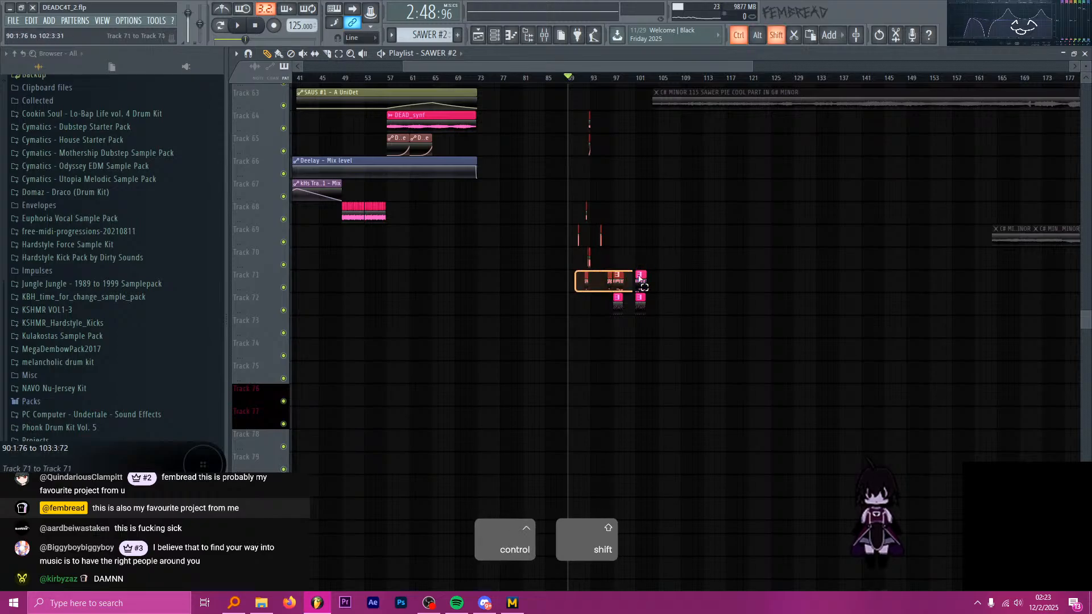
{"action": "left_click_drag", "start_coordinate": [640, 279], "coordinate": [654, 280]}
{"action": "left_click_drag", "start_coordinate": [592, 303], "coordinate": [705, 307]}
{"action": "scroll", "coordinate": [658, 343], "scroll_direction": "down", "scroll_amount": 12}
{"action": "left_click_drag", "start_coordinate": [559, 262], "coordinate": [573, 257]}
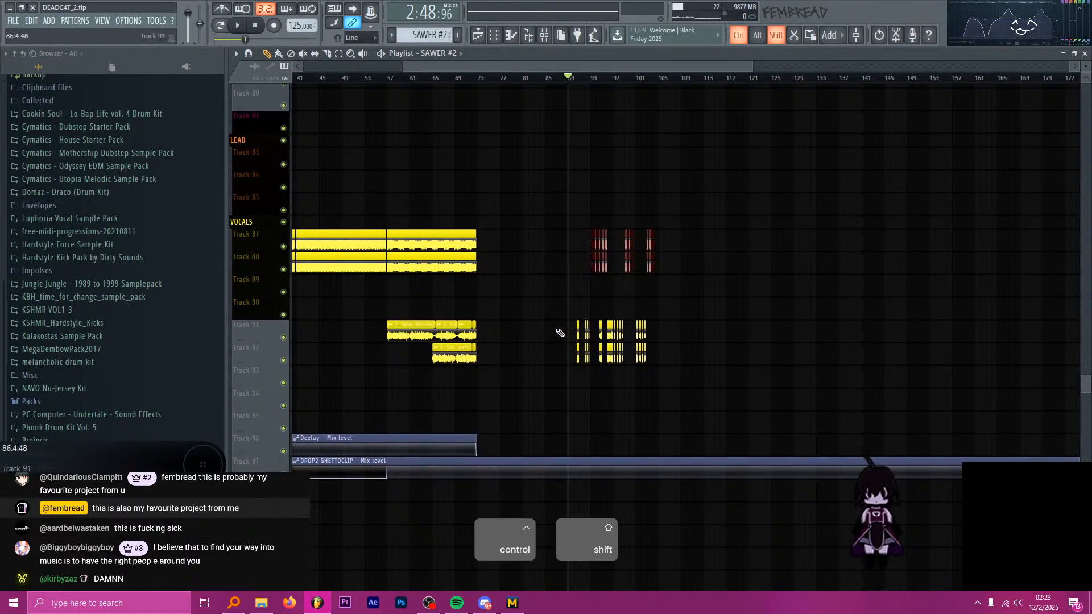
{"action": "scroll", "coordinate": [569, 347], "scroll_direction": "down", "scroll_amount": 10}
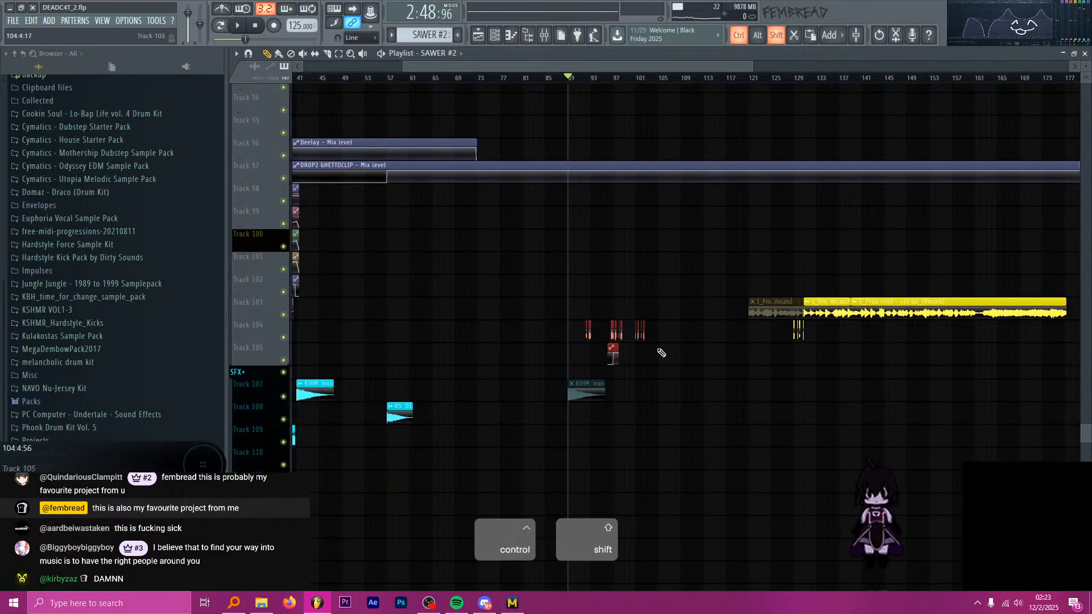
{"action": "scroll", "coordinate": [568, 387], "scroll_direction": "down", "scroll_amount": 10}
Try to move the selected second-drop clips back to bar 73, check their alignment at the seam, and undo the move.
{"action": "scroll", "coordinate": [586, 335], "scroll_direction": "up", "scroll_amount": 18}
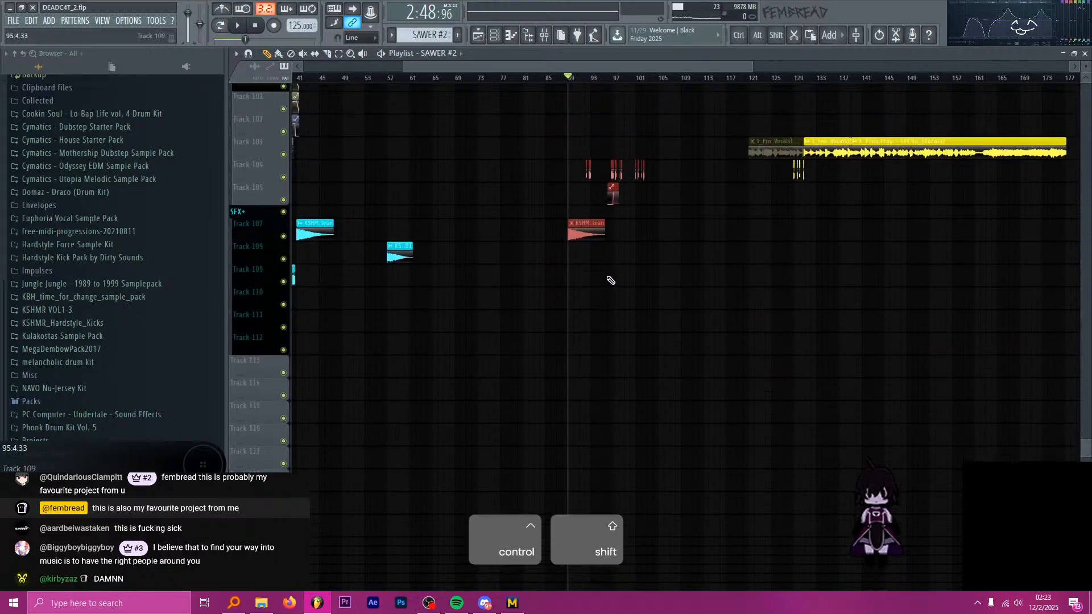
{"action": "scroll", "coordinate": [591, 199], "scroll_direction": "up", "scroll_amount": 20}
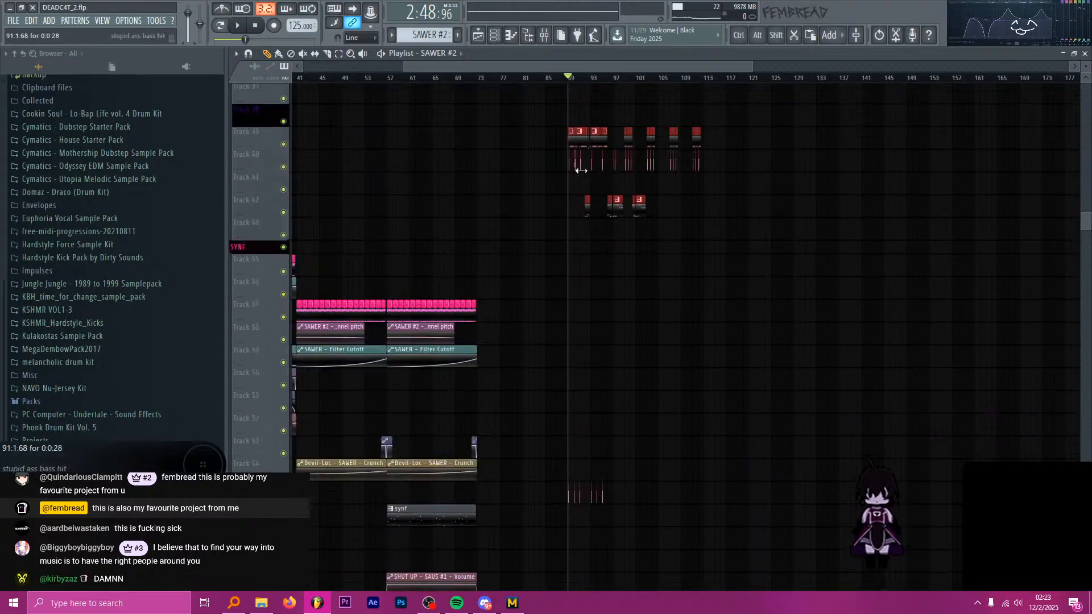
{"action": "scroll", "coordinate": [590, 167], "scroll_direction": "up", "scroll_amount": 7}
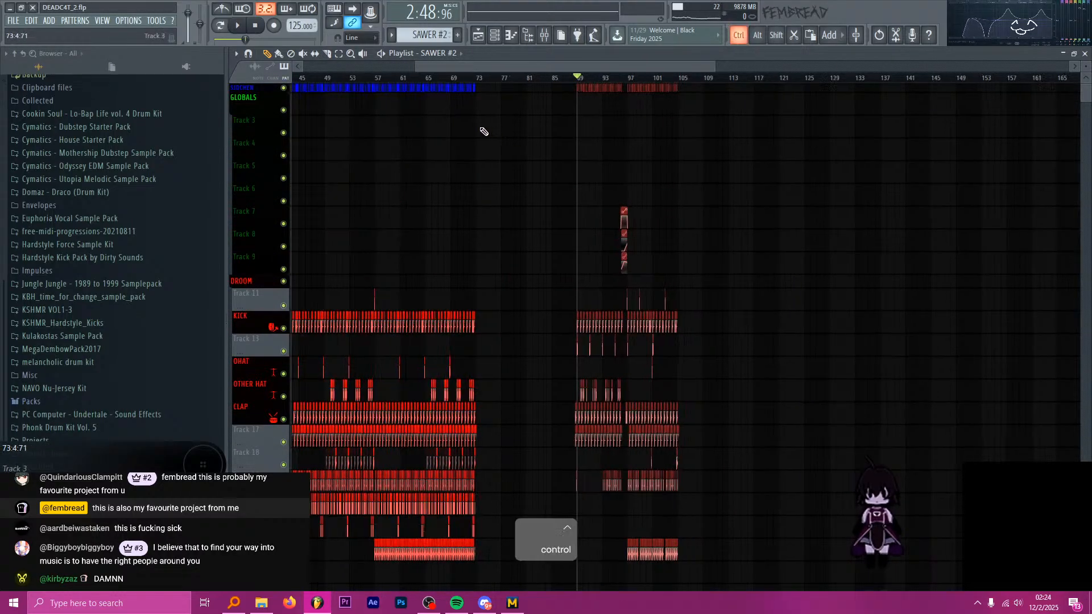
{"action": "scroll", "coordinate": [480, 134], "scroll_direction": "up", "scroll_amount": 4, "text": "ctrl"}
{"action": "scroll", "coordinate": [503, 112], "scroll_direction": "up", "scroll_amount": 3, "text": "ctrl"}
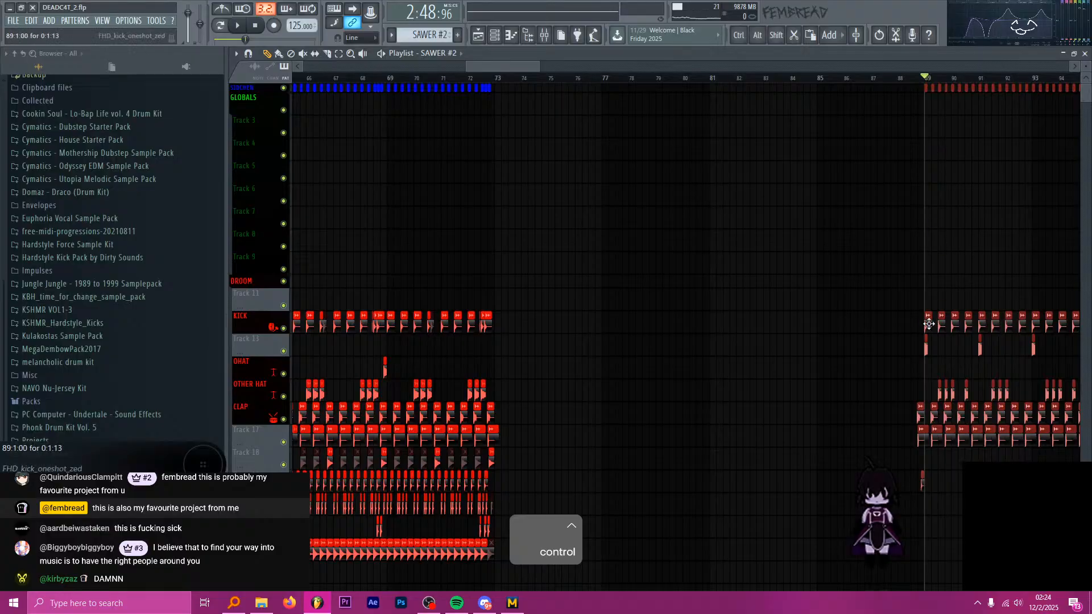
{"action": "left_click_drag", "start_coordinate": [928, 324], "coordinate": [502, 297]}
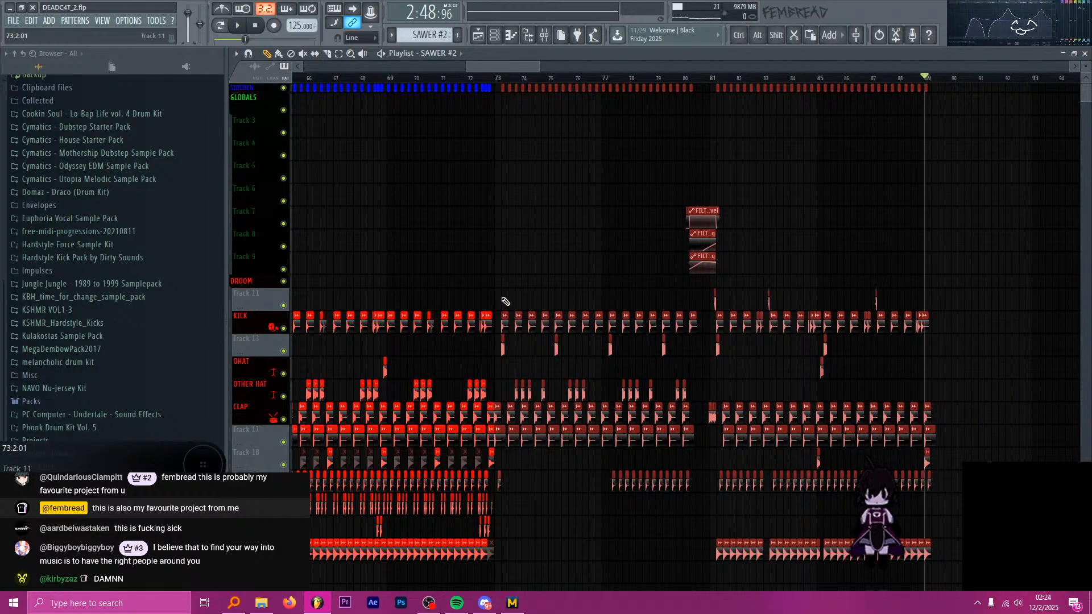
{"action": "scroll", "coordinate": [505, 301], "scroll_direction": "up", "scroll_amount": 8, "text": "ctrl"}
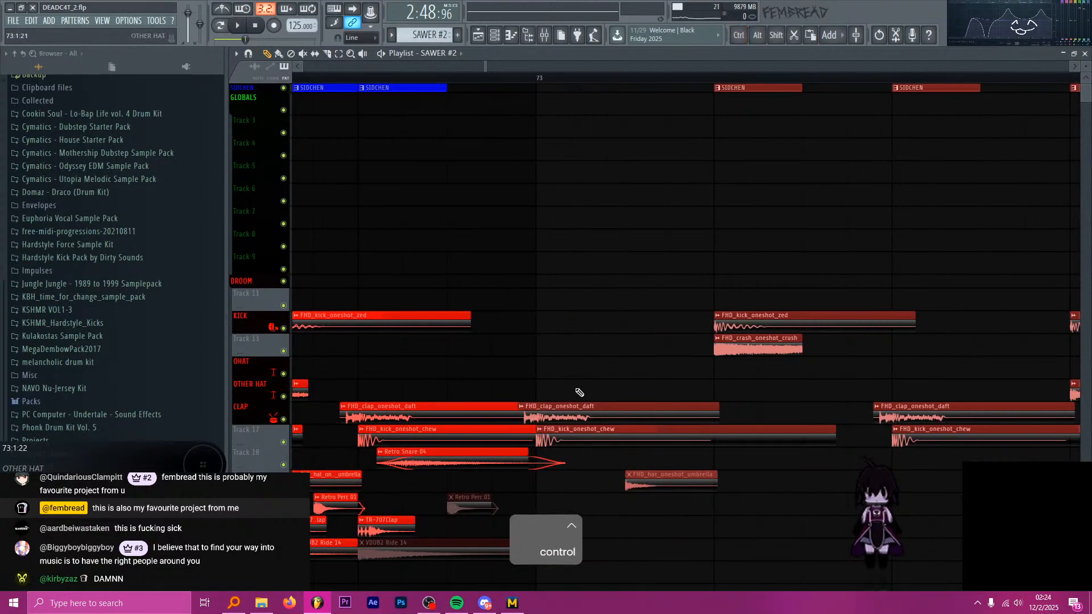
{"action": "scroll", "coordinate": [545, 380], "scroll_direction": "down", "scroll_amount": 8, "text": "ctrl"}
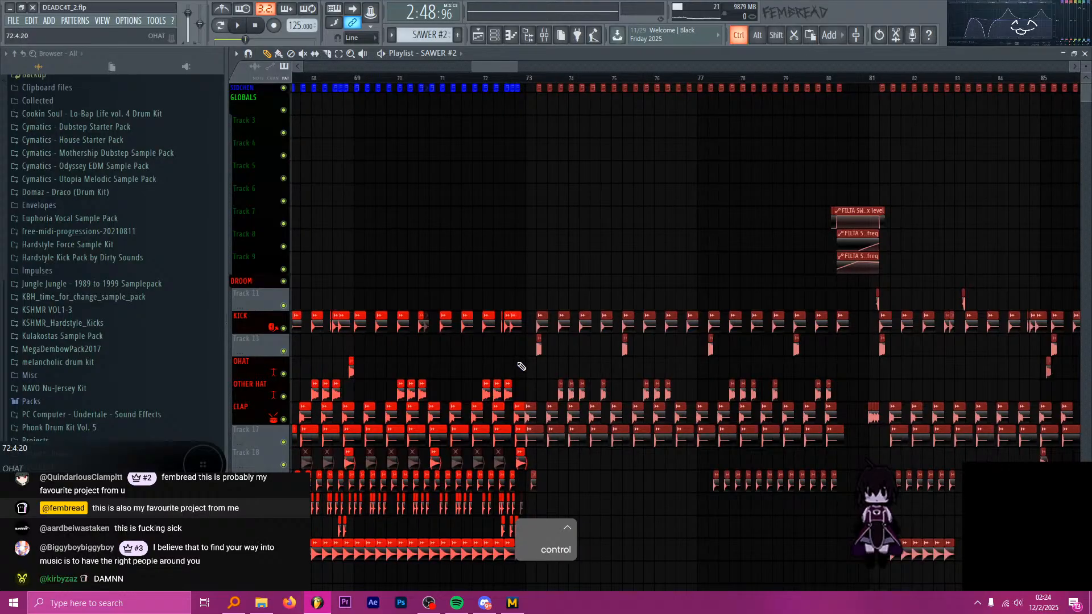
{"action": "key", "text": "ctrl+z"}
{"action": "scroll", "coordinate": [507, 333], "scroll_direction": "down", "scroll_amount": 3, "text": "ctrl"}
{"action": "scroll", "coordinate": [700, 373], "scroll_direction": "up", "scroll_amount": 13, "text": "ctrl"}
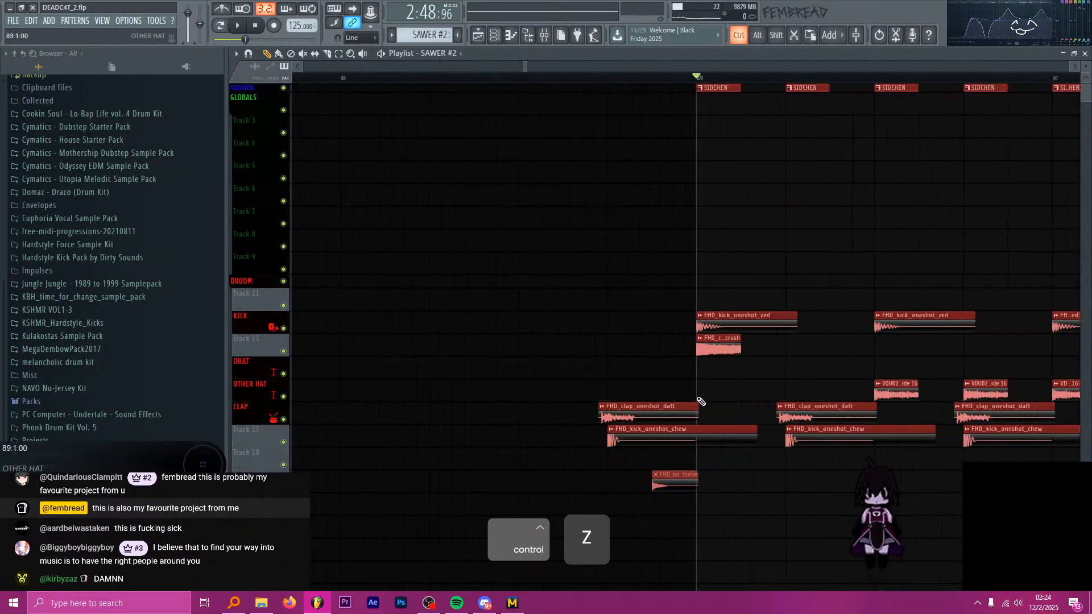
{"action": "left_click", "coordinate": [633, 372]}
{"action": "right_click", "coordinate": [677, 367]}
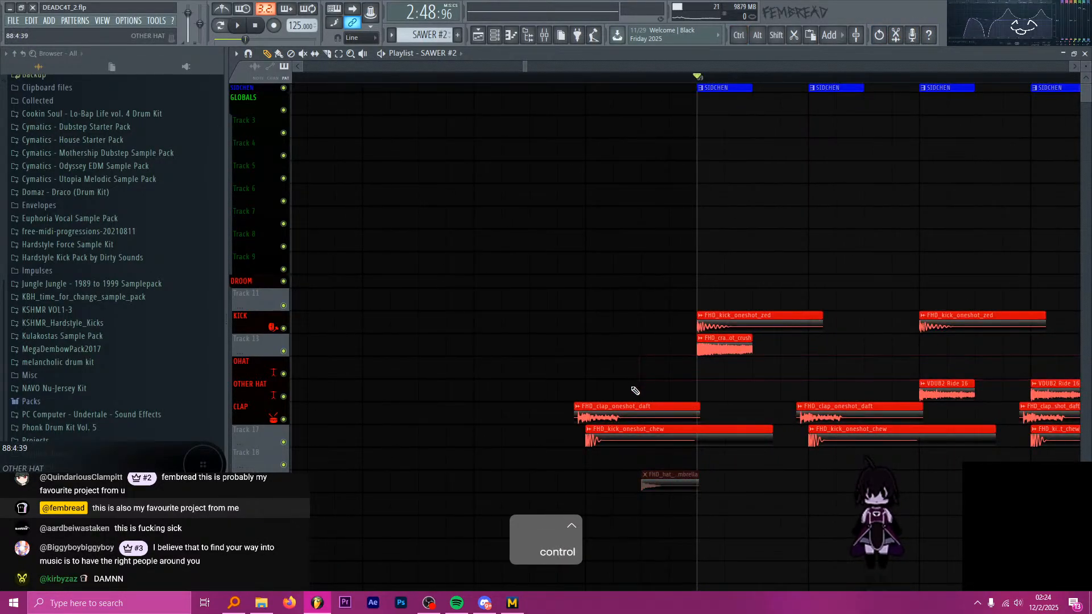
{"action": "key", "text": "ctrl+alt+z"}
{"action": "key", "text": "ctrl+alt+z"}
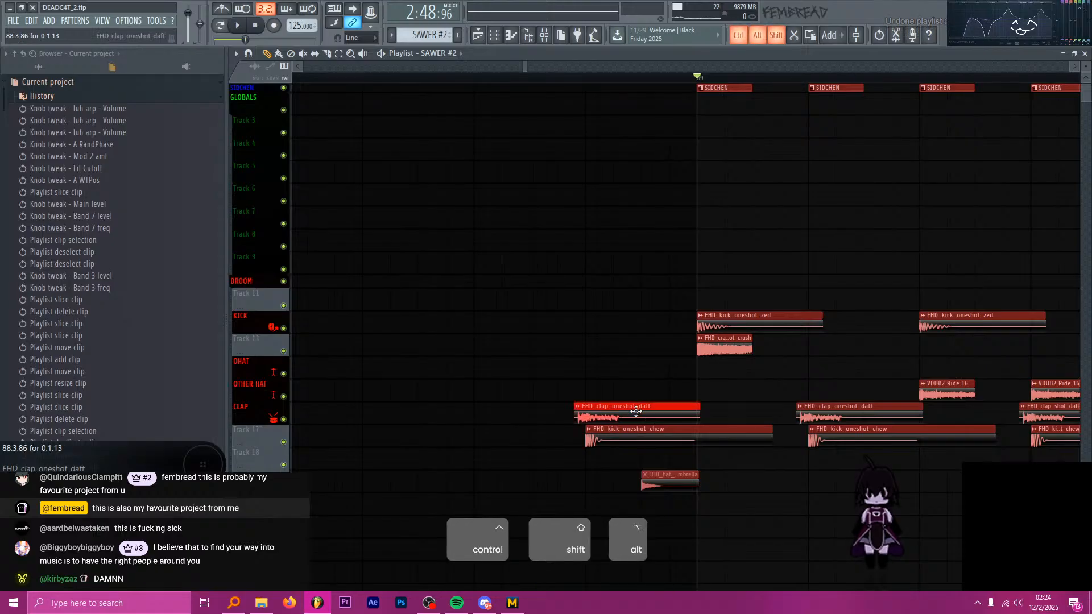
Move all selected second-drop clips back to start at bar 73, directly after the first drop, and clear the selection.
{"action": "scroll", "coordinate": [659, 391], "scroll_direction": "down", "scroll_amount": 10, "text": "ctrl"}
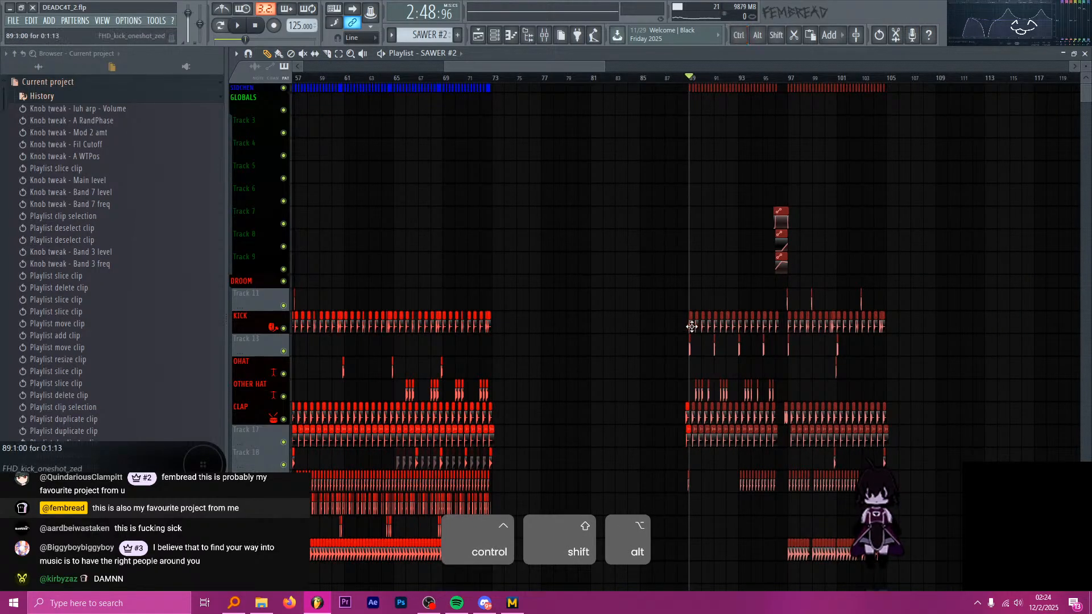
{"action": "left_click_drag", "start_coordinate": [691, 326], "coordinate": [504, 331]}
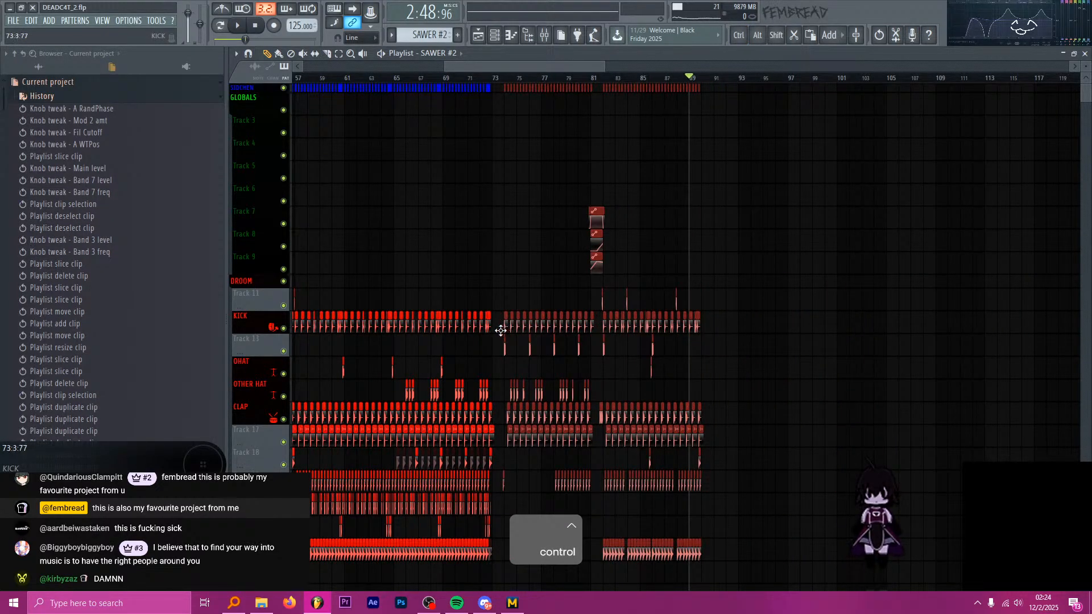
{"action": "scroll", "coordinate": [503, 336], "scroll_direction": "up", "scroll_amount": 10, "text": "ctrl"}
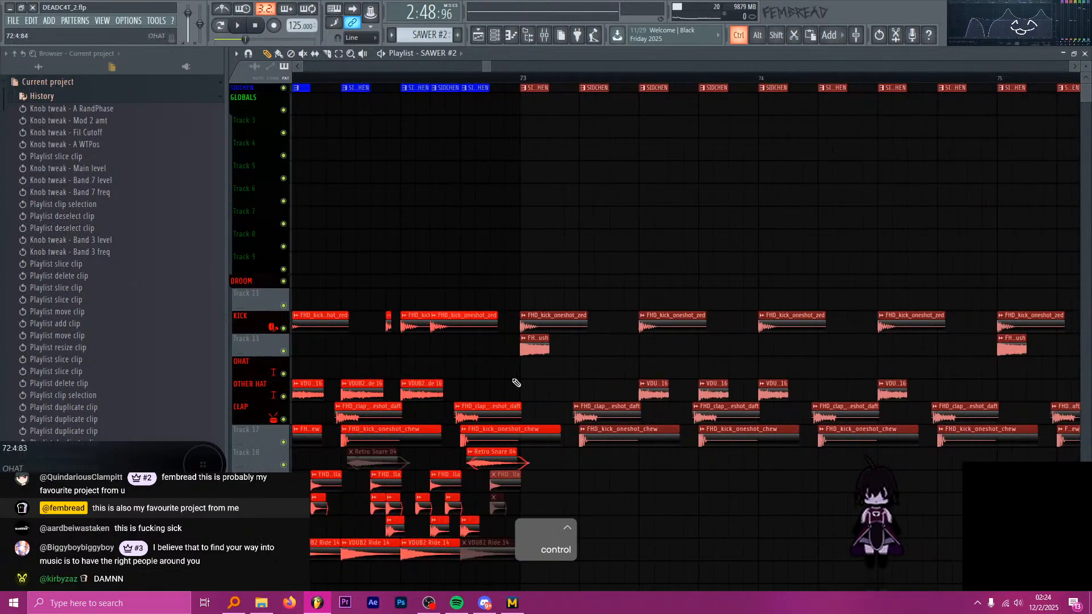
{"action": "scroll", "coordinate": [516, 382], "scroll_direction": "down", "scroll_amount": 5, "text": "ctrl"}
{"action": "scroll", "coordinate": [693, 392], "scroll_direction": "up", "scroll_amount": 6, "text": "ctrl"}
{"action": "left_click", "coordinate": [712, 392]}
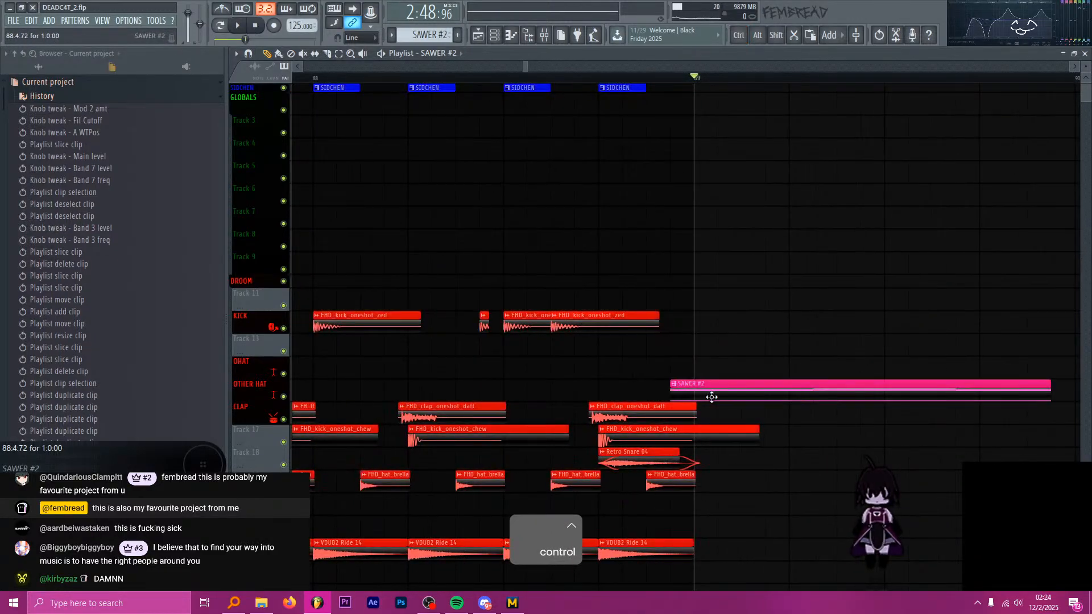
{"action": "right_click", "coordinate": [711, 397]}
{"action": "scroll", "coordinate": [707, 386], "scroll_direction": "down", "scroll_amount": 6, "text": "ctrl"}
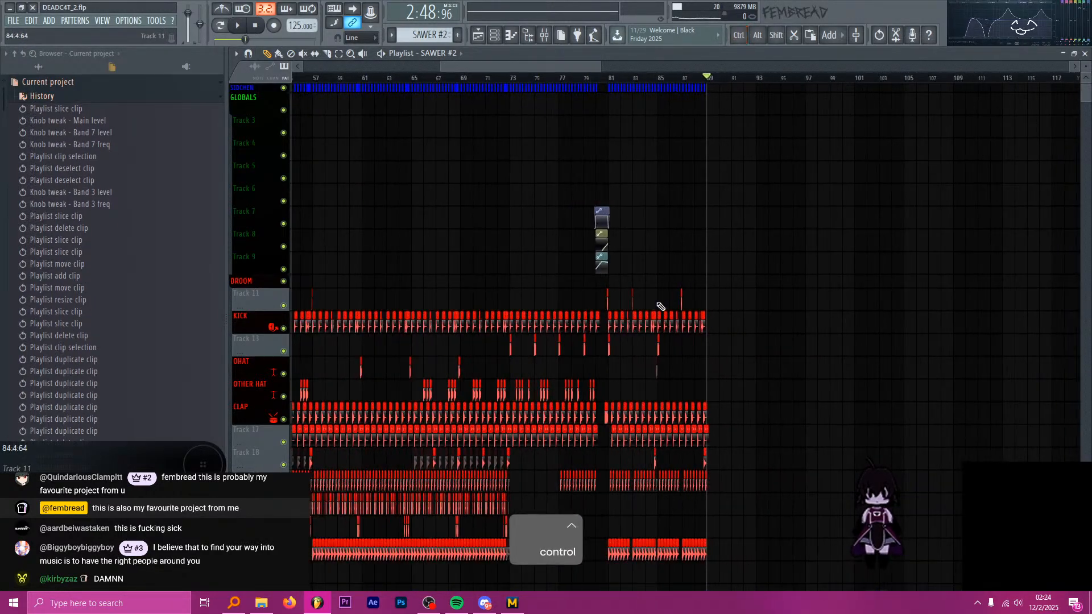
{"action": "scroll", "coordinate": [671, 268], "scroll_direction": "down", "scroll_amount": 6}
{"action": "scroll", "coordinate": [750, 239], "scroll_direction": "down", "scroll_amount": 2, "text": "ctrl"}
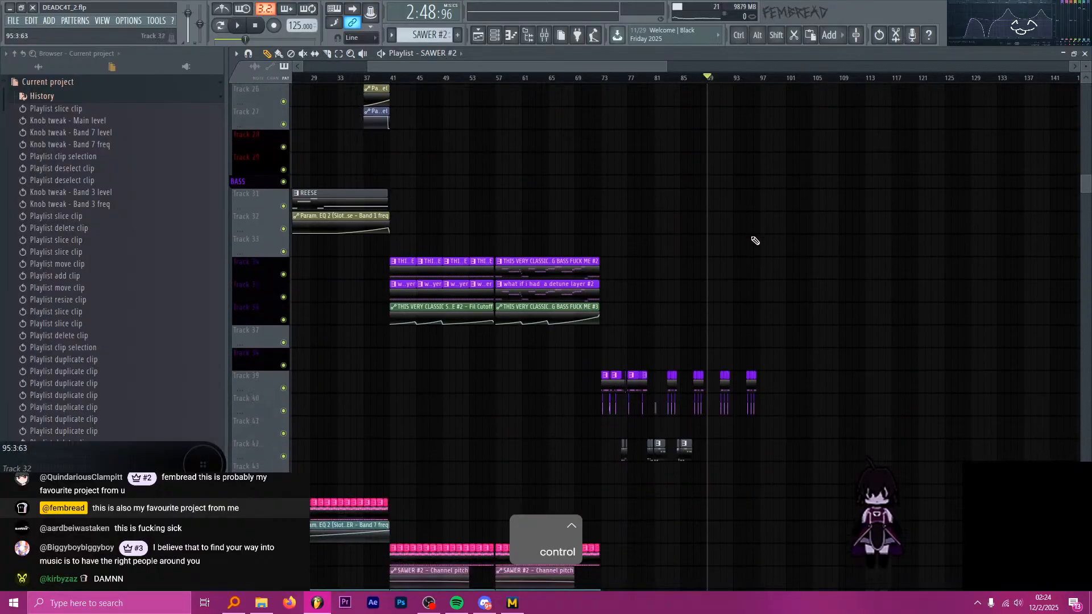
Save the DEADC4T_2 project with the second drop in its new position.
{"action": "scroll", "coordinate": [739, 246], "scroll_direction": "down", "scroll_amount": 3}
{"action": "key", "text": "ctrl+s"}
{"action": "scroll", "coordinate": [720, 259], "scroll_direction": "down", "scroll_amount": 4}
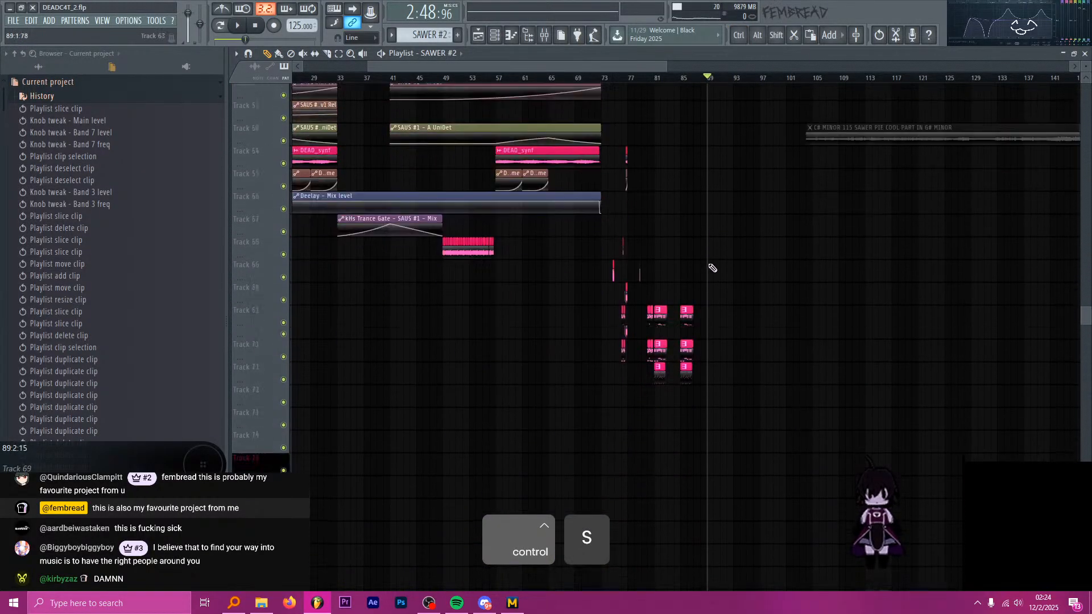
Look through the playlist tracks from the vocals and SFX up to the drums to check the moved second-drop clips.
{"action": "scroll", "coordinate": [712, 268], "scroll_direction": "down", "scroll_amount": 12}
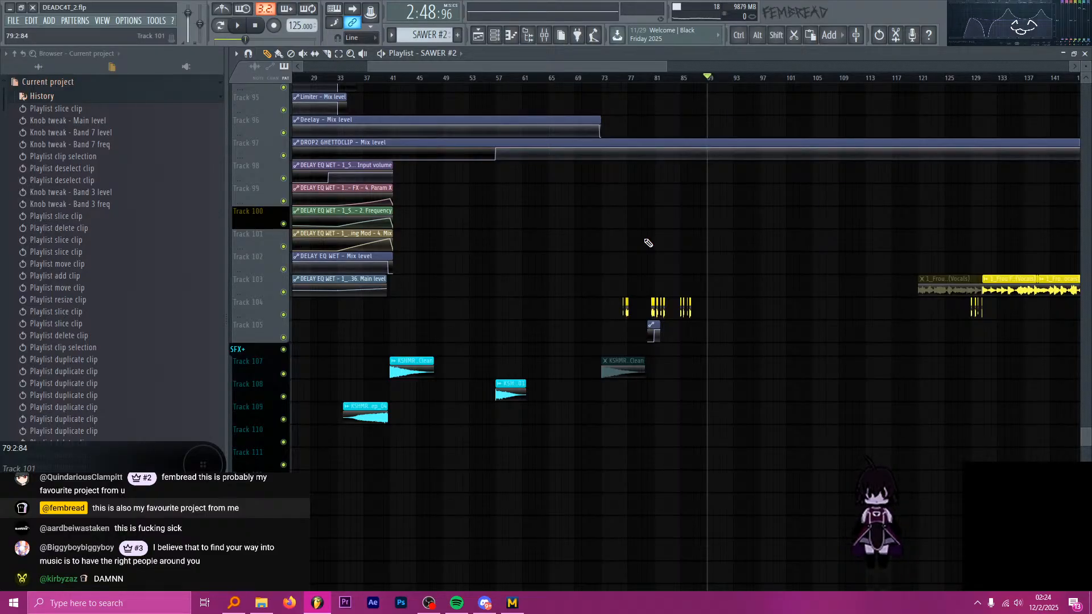
{"action": "scroll", "coordinate": [718, 215], "scroll_direction": "down", "scroll_amount": 3}
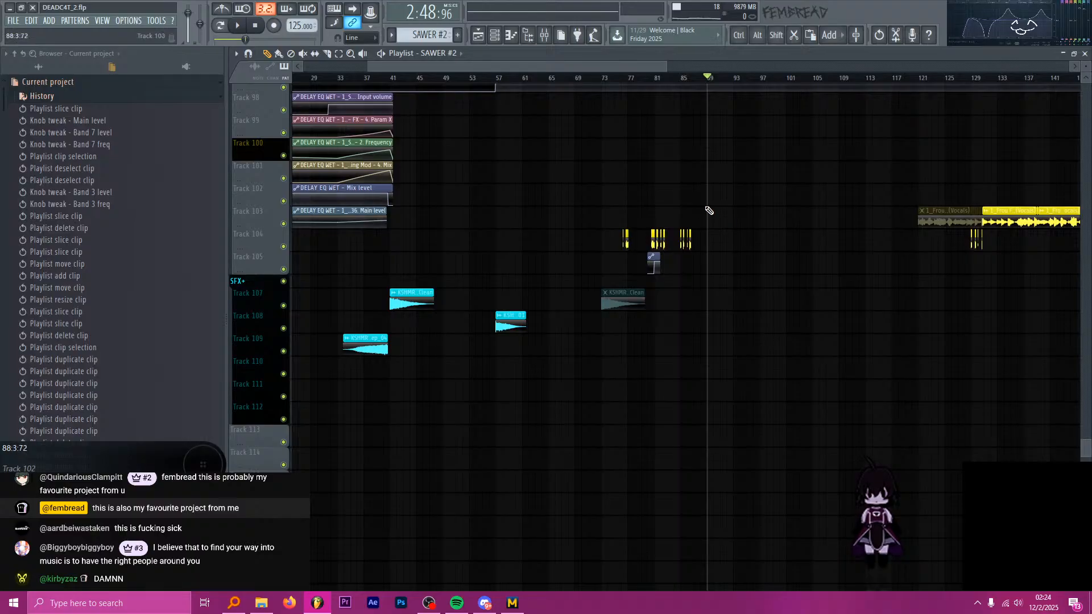
{"action": "scroll", "coordinate": [709, 195], "scroll_direction": "up", "scroll_amount": 10}
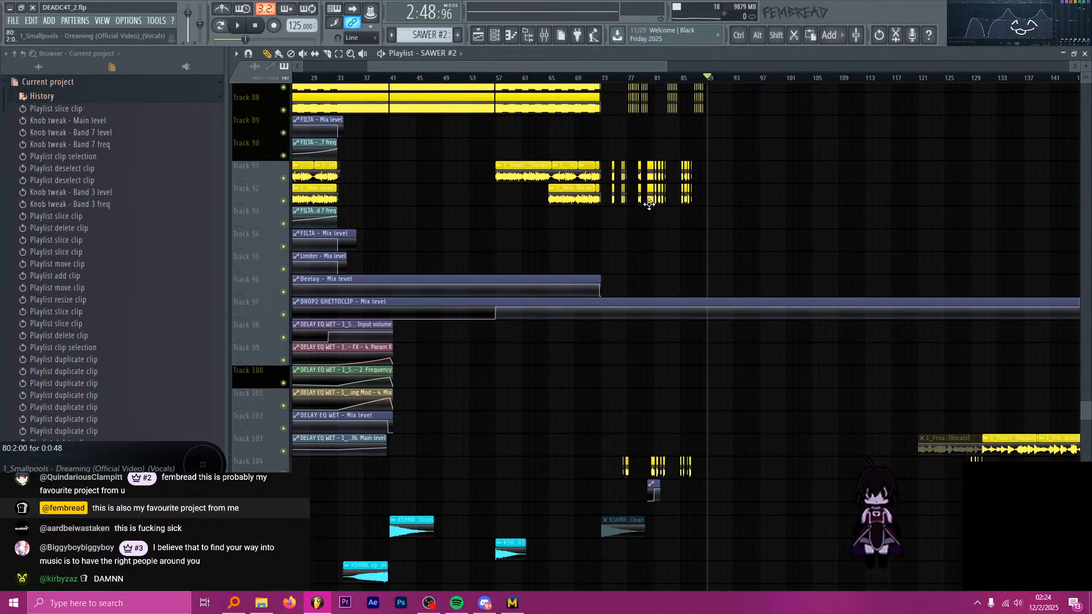
{"action": "scroll", "coordinate": [751, 232], "scroll_direction": "up", "scroll_amount": 18}
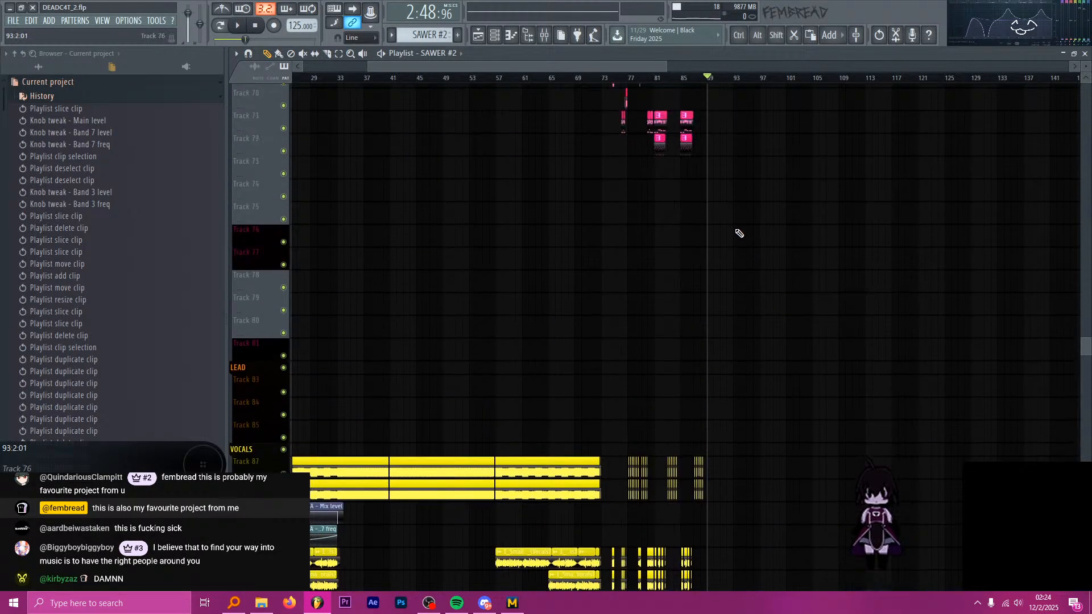
{"action": "scroll", "coordinate": [740, 234], "scroll_direction": "up", "scroll_amount": 20}
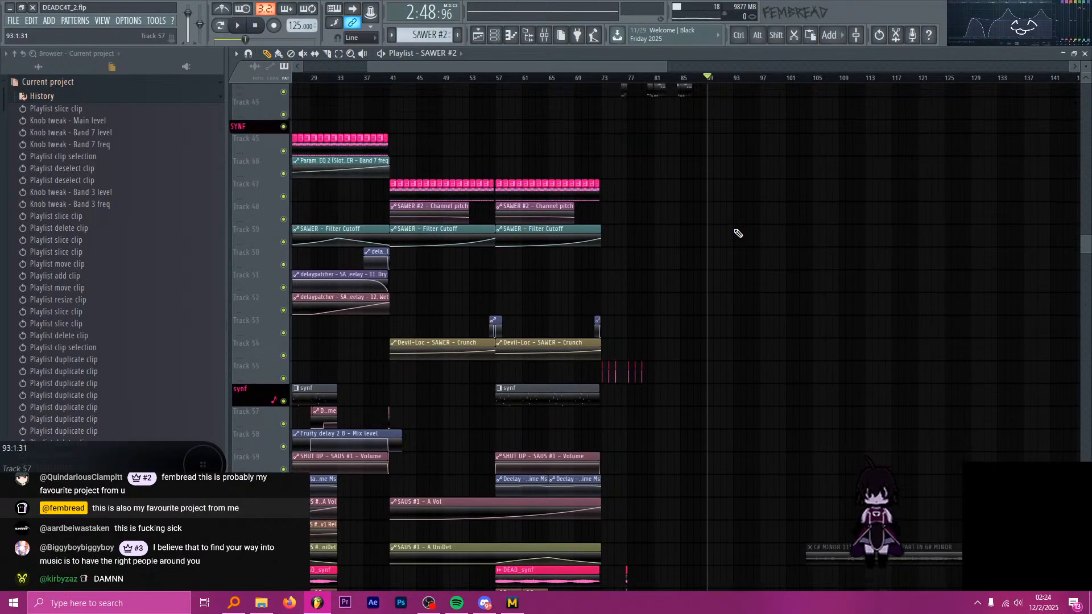
{"action": "scroll", "coordinate": [738, 234], "scroll_direction": "up", "scroll_amount": 20}
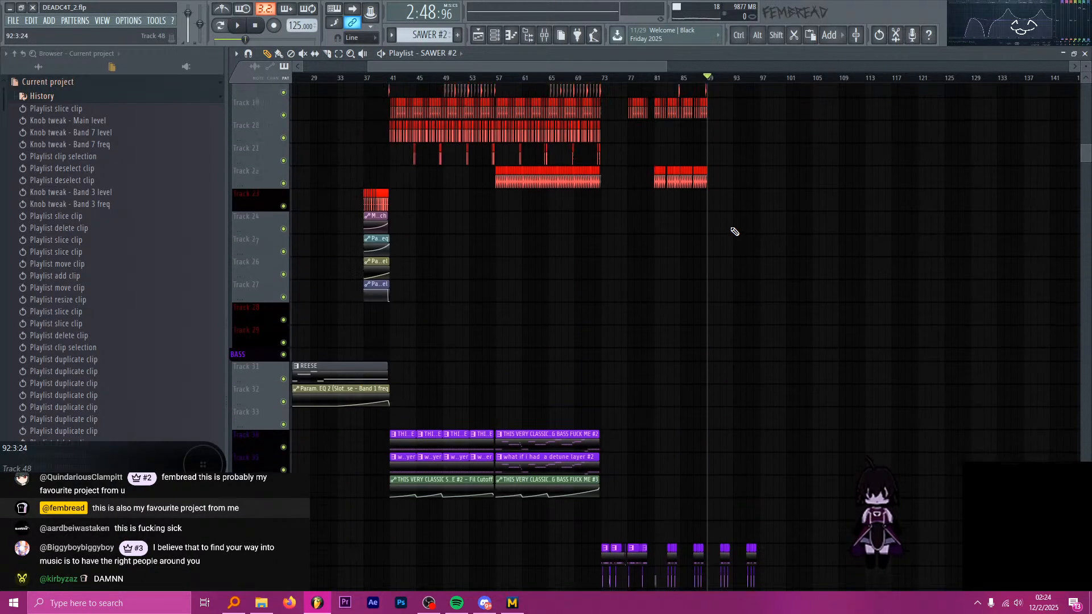
{"action": "scroll", "coordinate": [734, 232], "scroll_direction": "up", "scroll_amount": 16}
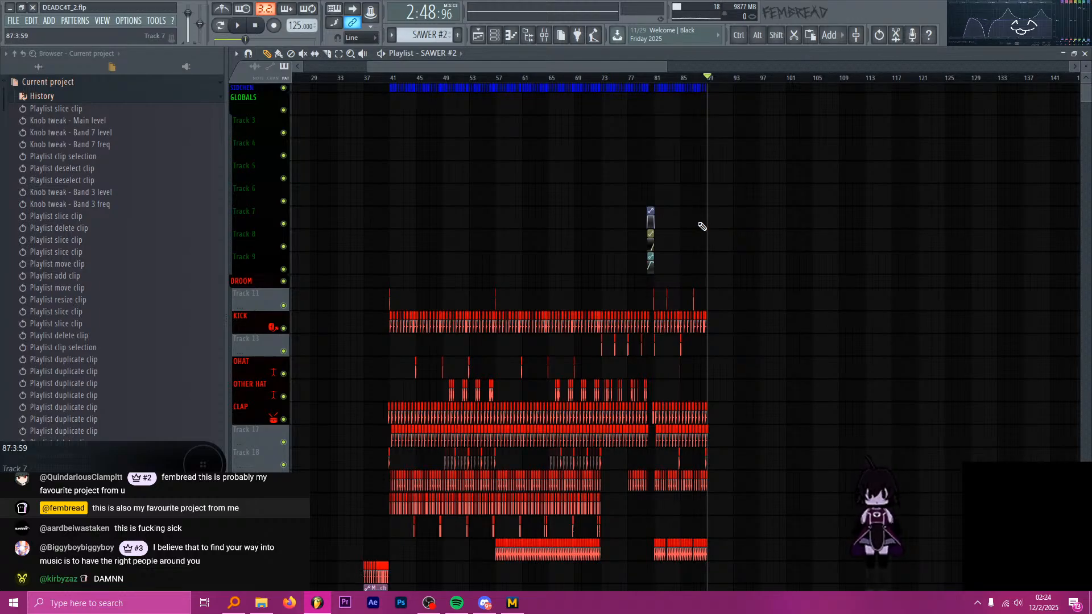
Open the mixer and inspect the effect slots of the 3 4 #2, impactbass #2 and impactbass inserts.
{"action": "left_click", "coordinate": [544, 34]}
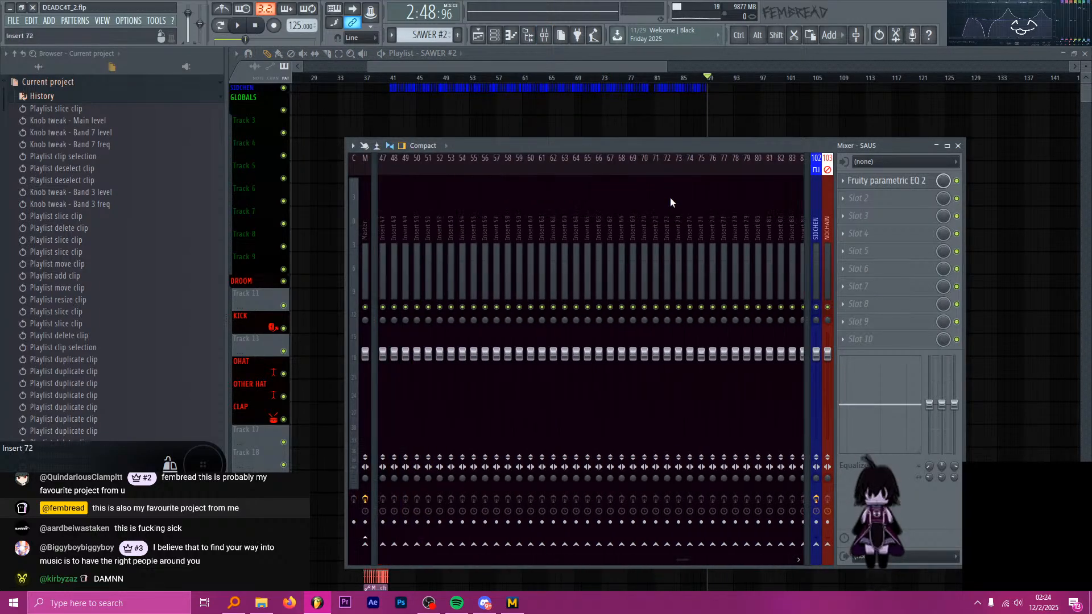
{"action": "scroll", "coordinate": [654, 196], "scroll_direction": "down", "scroll_amount": 4}
{"action": "scroll", "coordinate": [617, 199], "scroll_direction": "up", "scroll_amount": 12}
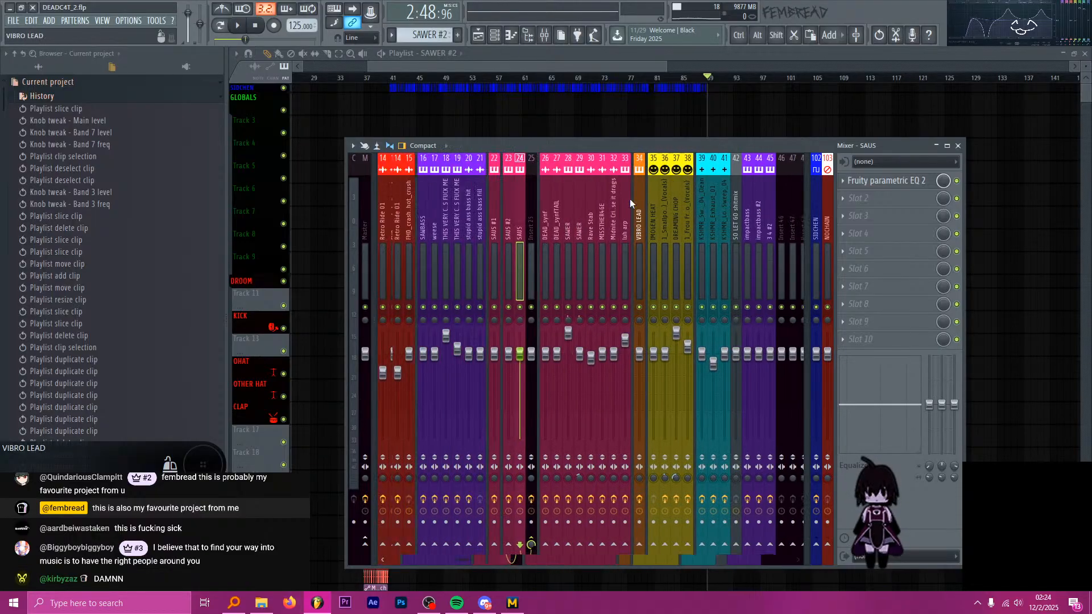
{"action": "scroll", "coordinate": [631, 202], "scroll_direction": "up", "scroll_amount": 4}
{"action": "scroll", "coordinate": [604, 193], "scroll_direction": "down", "scroll_amount": 8}
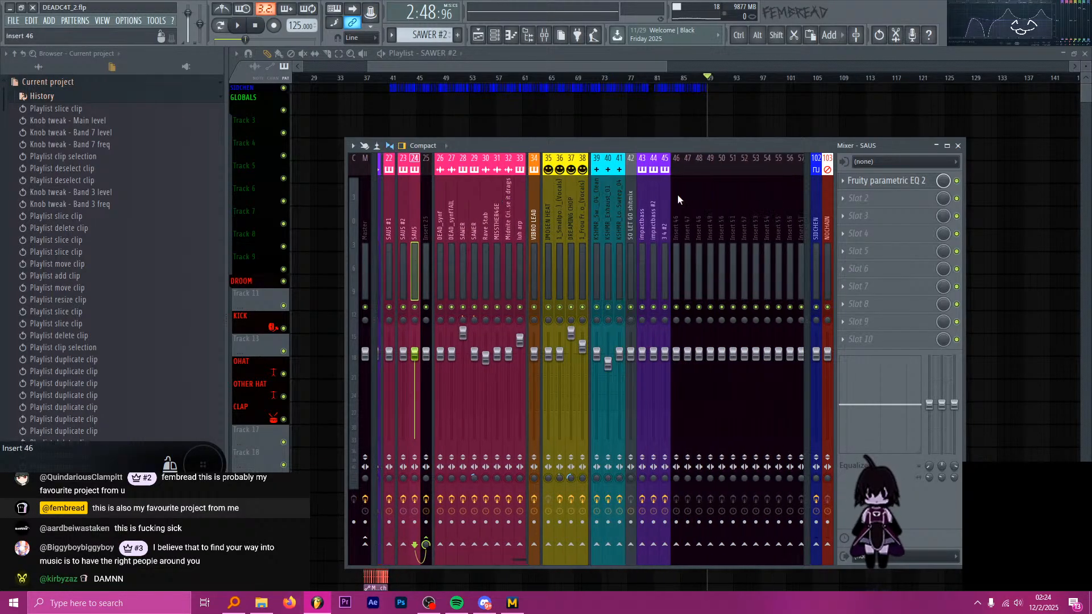
{"action": "left_click", "coordinate": [667, 187]}
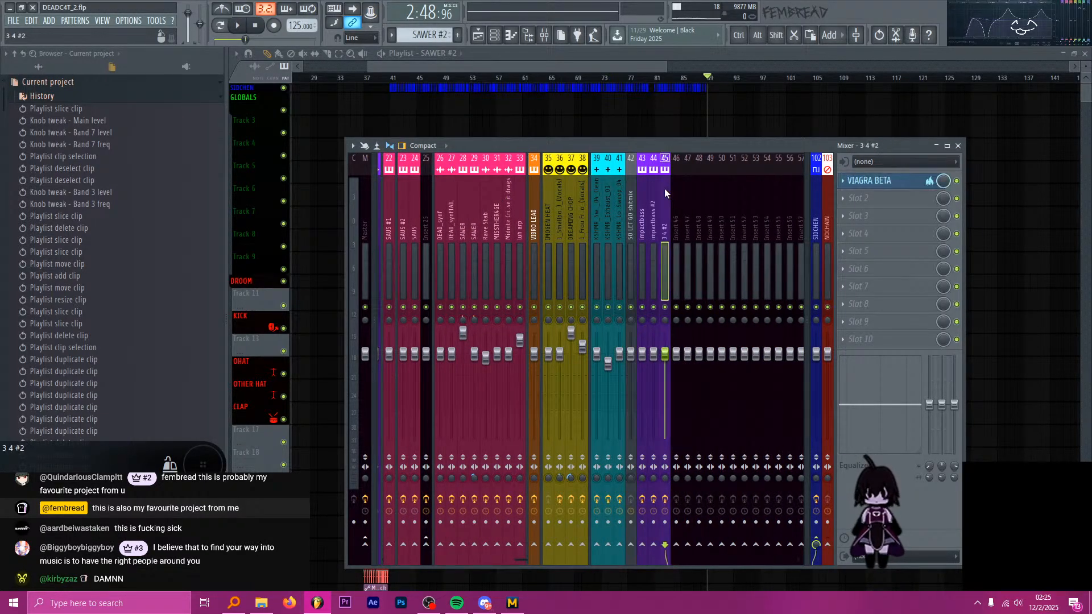
{"action": "left_click", "coordinate": [655, 204]}
{"action": "left_click", "coordinate": [643, 209]}
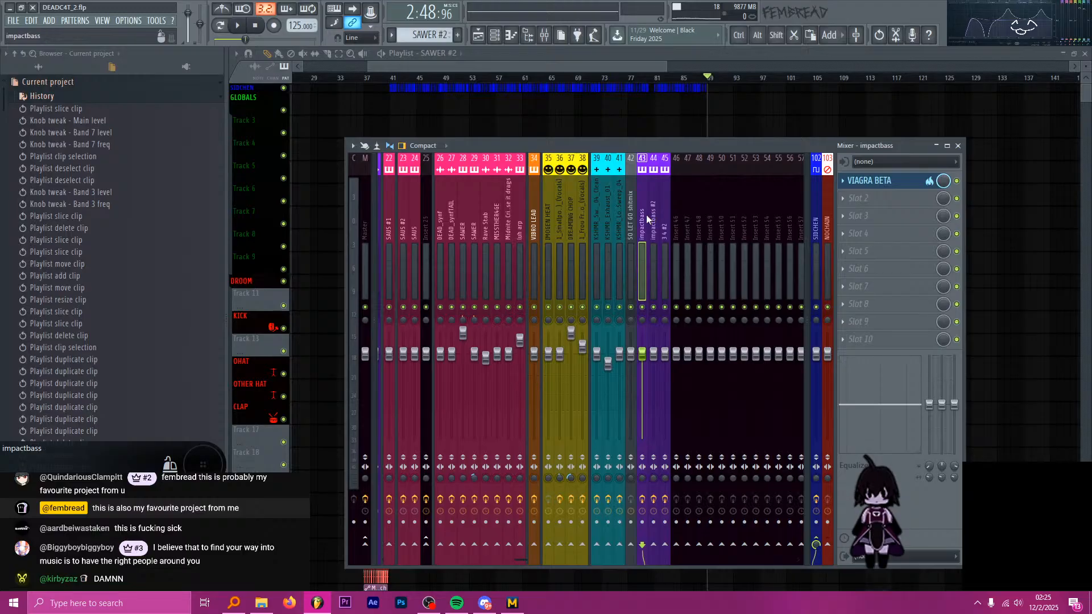
Inspect the effect slots of the vocal inserts, MISSTHER4GE and the empty Insert 46, and close the mixer.
{"action": "left_click", "coordinate": [571, 213]}
{"action": "left_click", "coordinate": [559, 215]}
{"action": "left_click", "coordinate": [547, 216]}
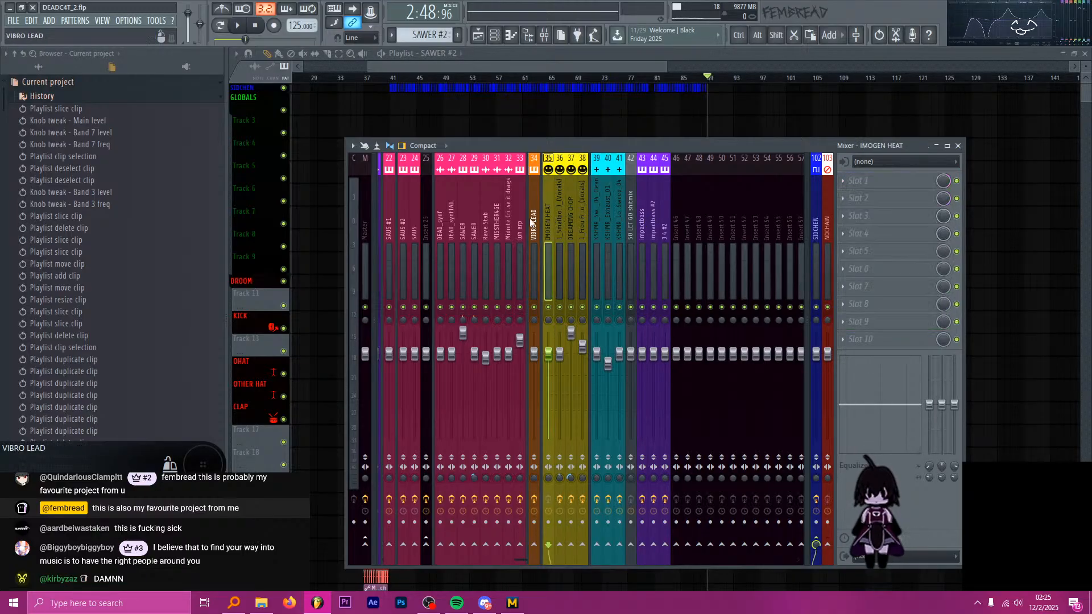
{"action": "left_click", "coordinate": [497, 219]}
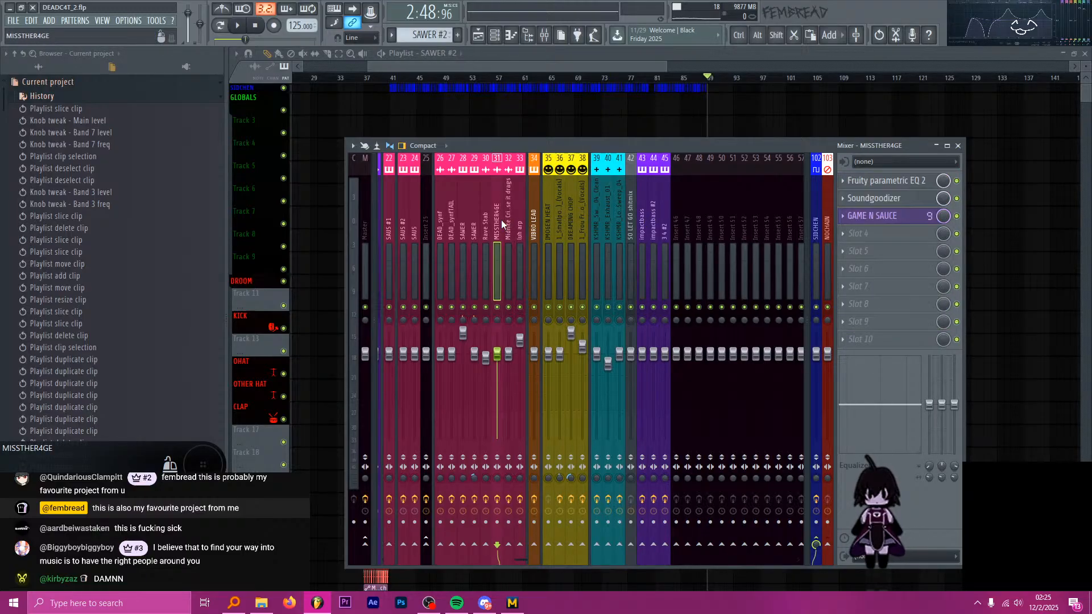
{"action": "left_click", "coordinate": [669, 220]}
{"action": "left_click", "coordinate": [673, 219]}
{"action": "scroll", "coordinate": [671, 221], "scroll_direction": "down", "scroll_amount": 10}
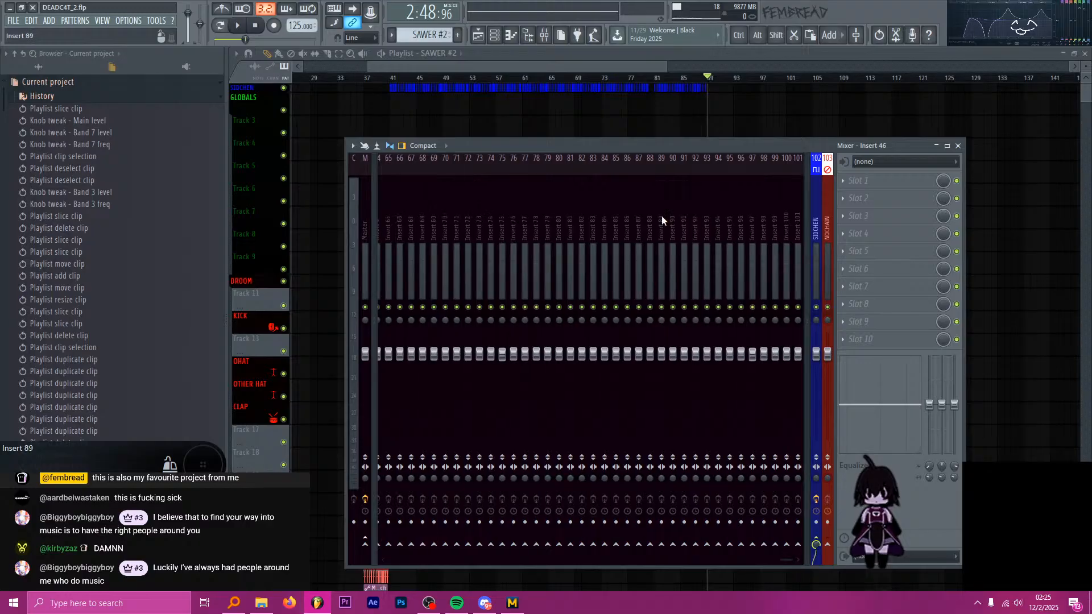
{"action": "key", "text": "F9"}
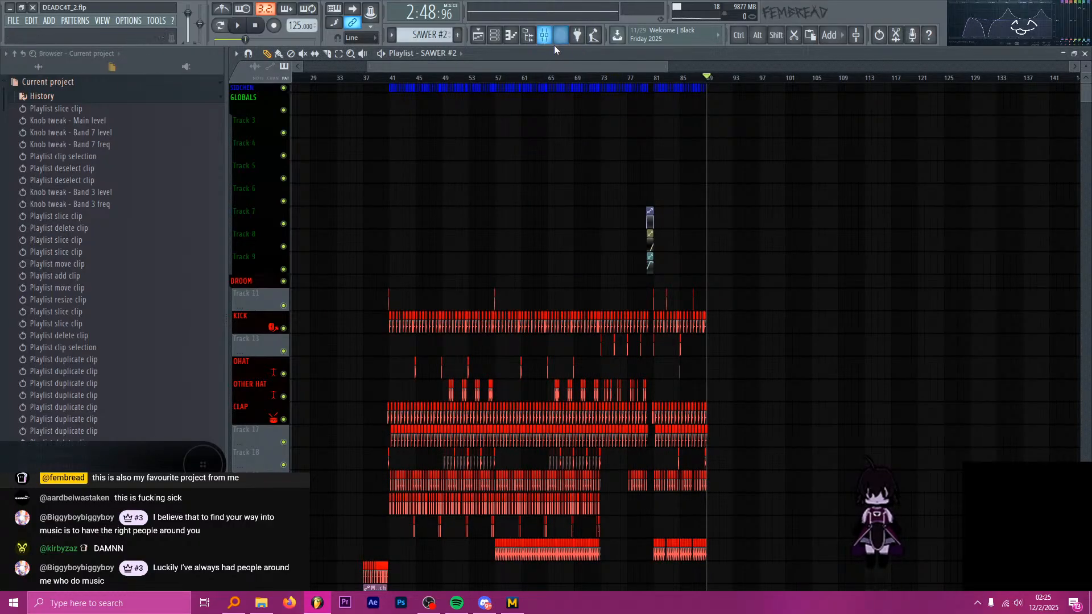
Reopen the mixer and look through the inserts from Insert 88 back to impactbass and the drum channels.
{"action": "scroll", "coordinate": [744, 249], "scroll_direction": "down", "scroll_amount": 11}
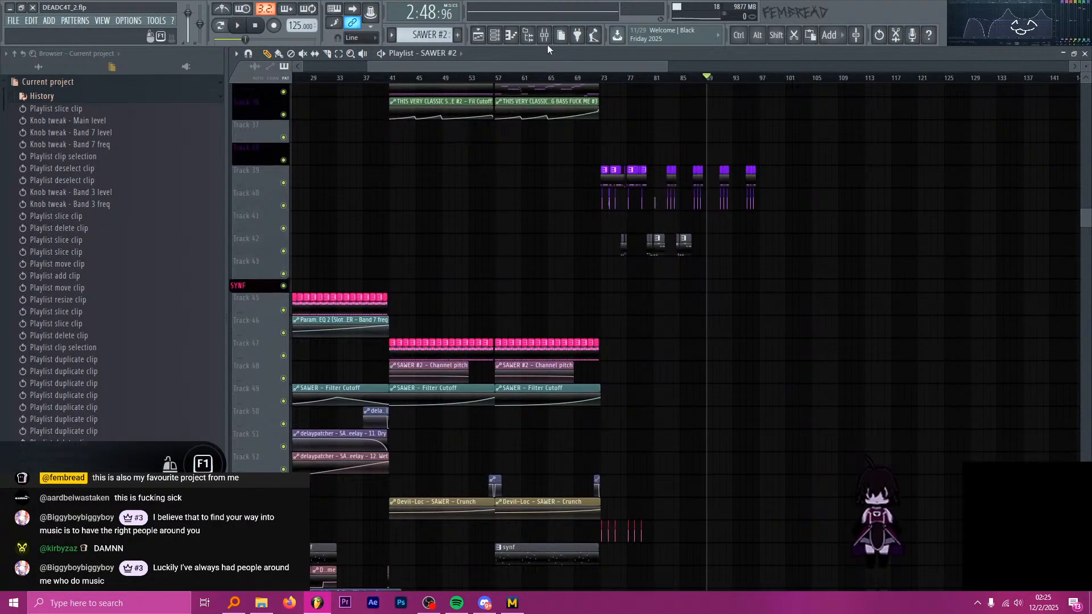
{"action": "left_click", "coordinate": [544, 36]}
{"action": "left_click", "coordinate": [641, 197]}
{"action": "left_click", "coordinate": [649, 198]}
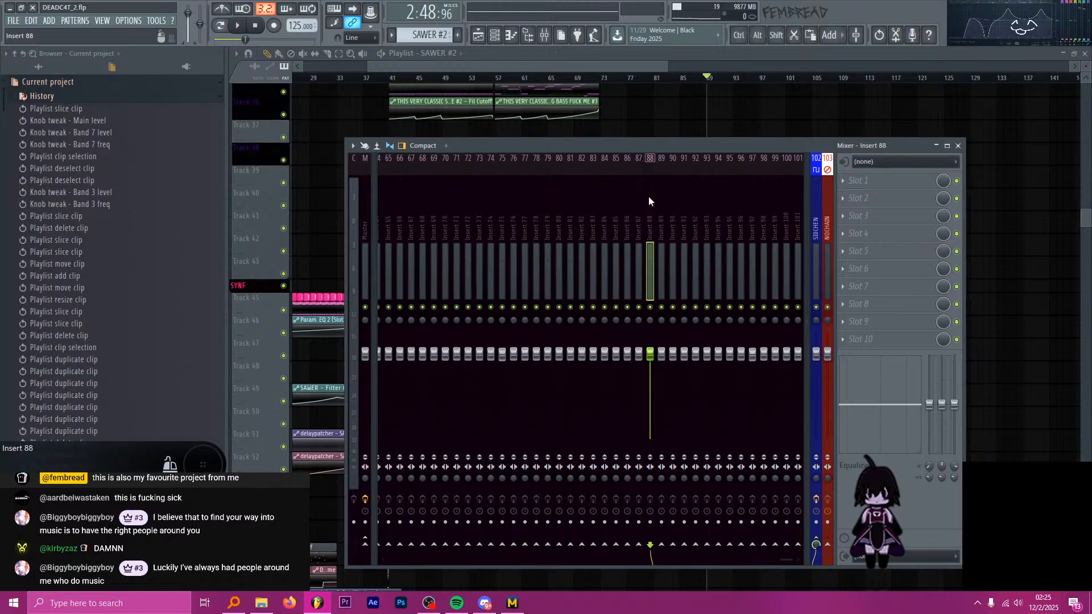
{"action": "scroll", "coordinate": [643, 203], "scroll_direction": "up", "scroll_amount": 15}
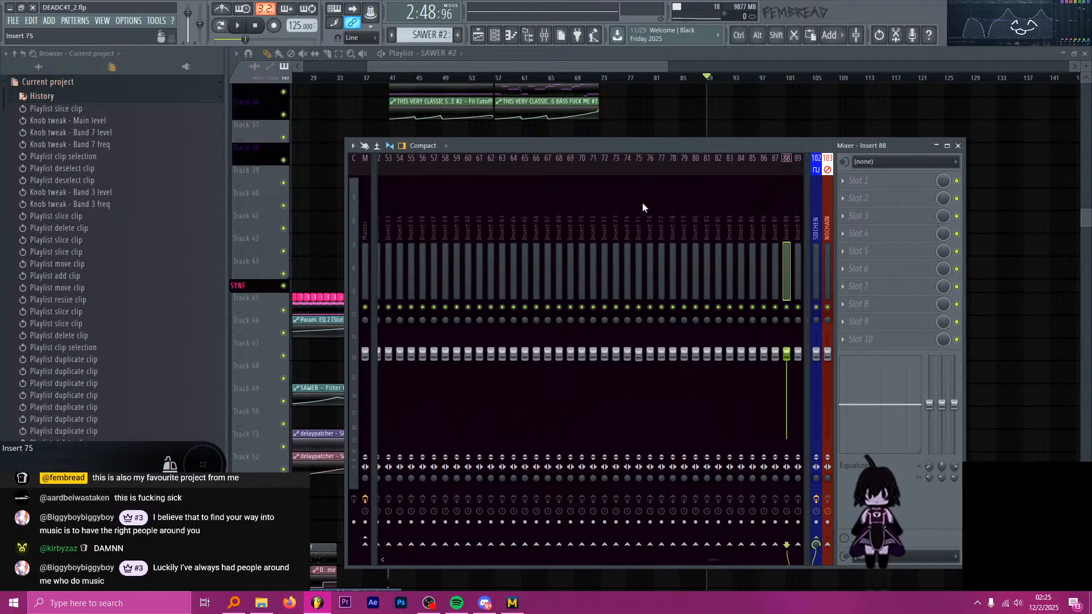
{"action": "left_click_drag", "start_coordinate": [682, 207], "coordinate": [653, 206]}
{"action": "scroll", "coordinate": [651, 206], "scroll_direction": "up", "scroll_amount": 5}
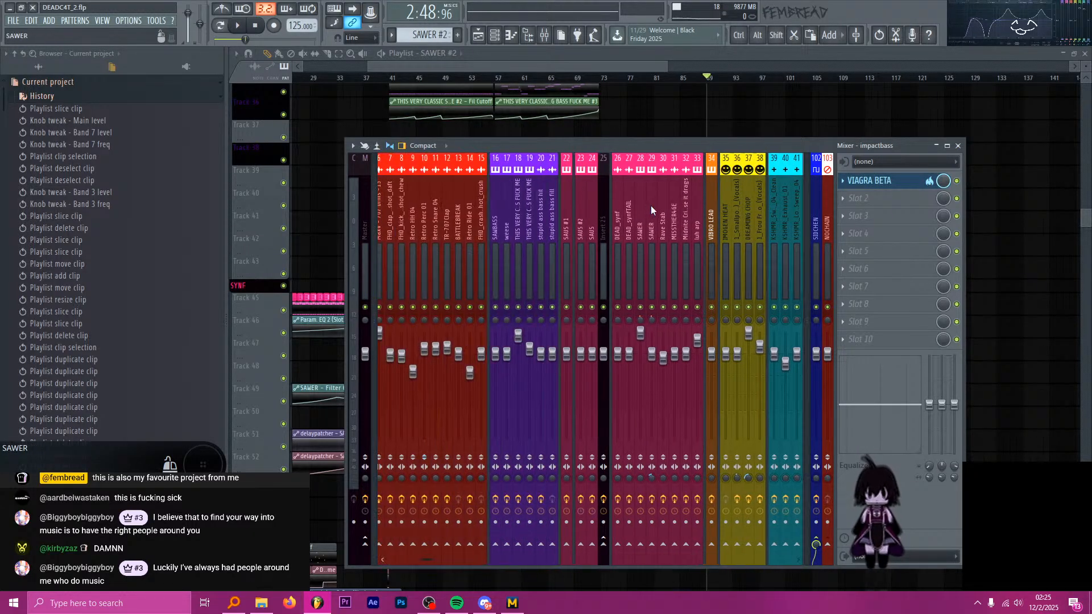
{"action": "key", "text": "F9"}
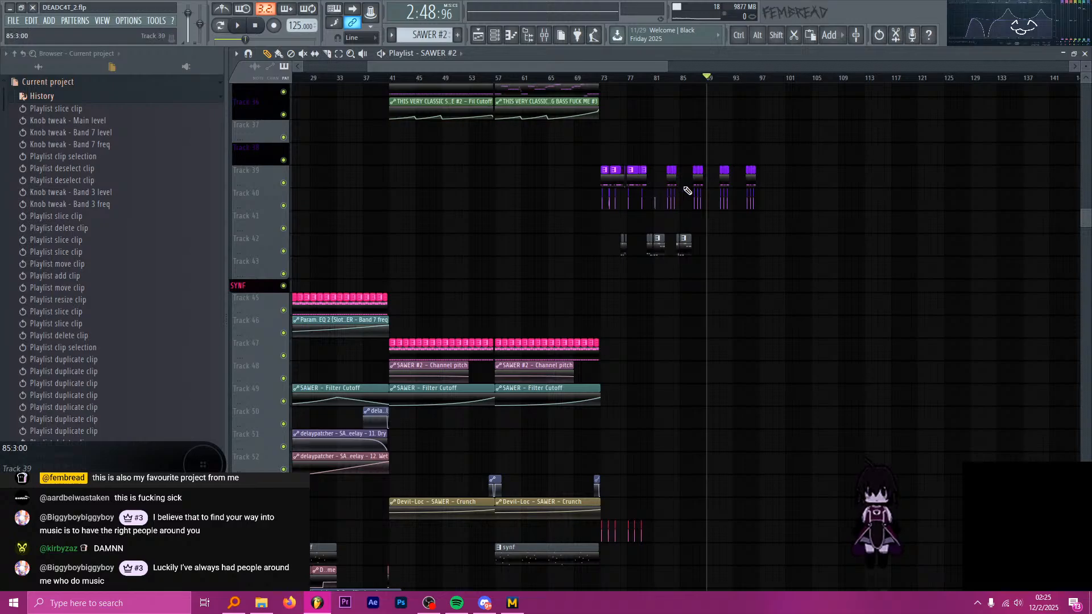
Play the start of the second drop briefly from bar 73 to check the SOME BASSES clips.
{"action": "scroll", "coordinate": [685, 179], "scroll_direction": "down", "scroll_amount": 1}
{"action": "scroll", "coordinate": [569, 108], "scroll_direction": "up", "scroll_amount": 6}
{"action": "left_click", "coordinate": [545, 79]}
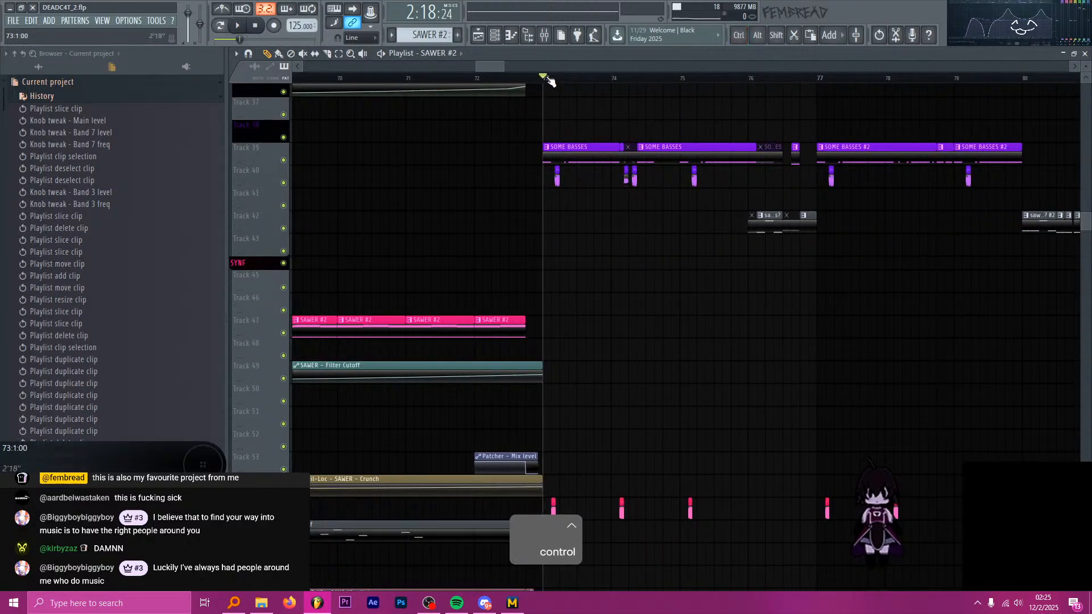
{"action": "scroll", "coordinate": [589, 155], "scroll_direction": "up", "scroll_amount": 2}
{"action": "scroll", "coordinate": [581, 202], "scroll_direction": "up", "scroll_amount": 1}
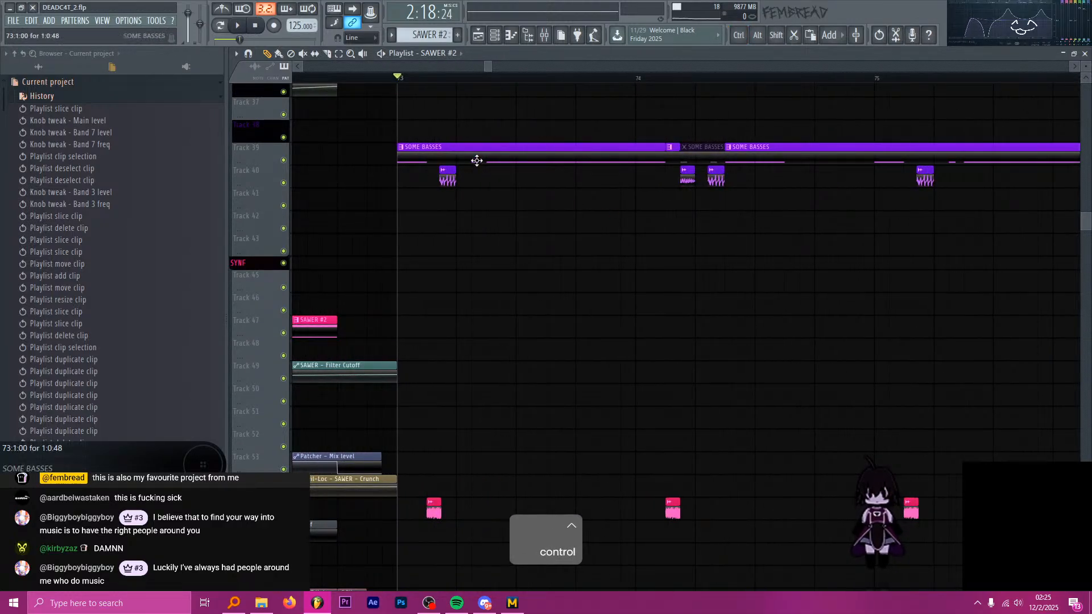
{"action": "key", "text": "space"}
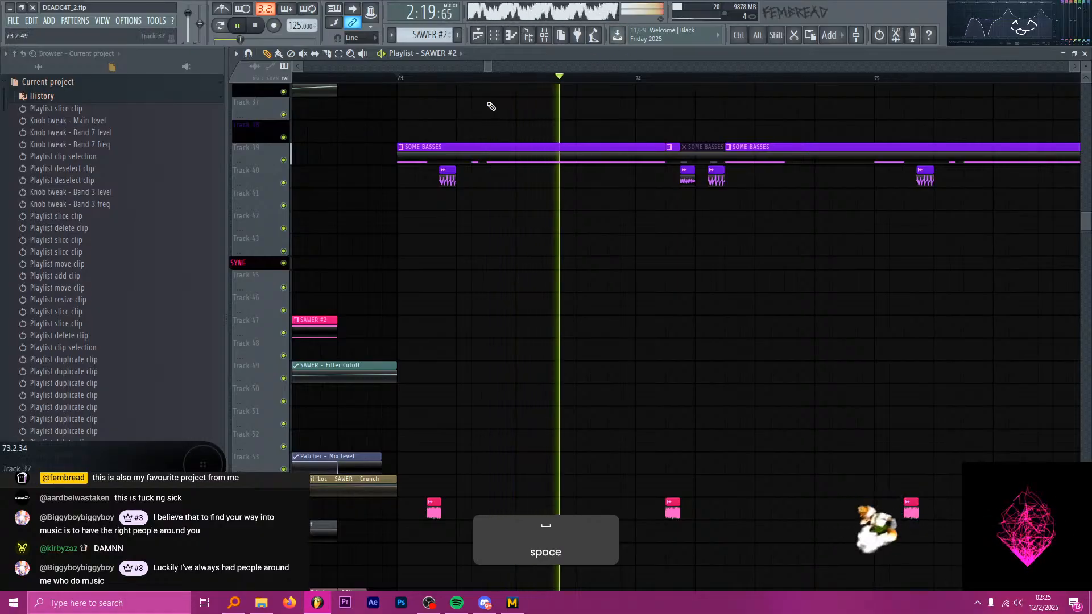
{"action": "key", "text": "space"}
{"action": "scroll", "coordinate": [570, 148], "scroll_direction": "down", "scroll_amount": 3}
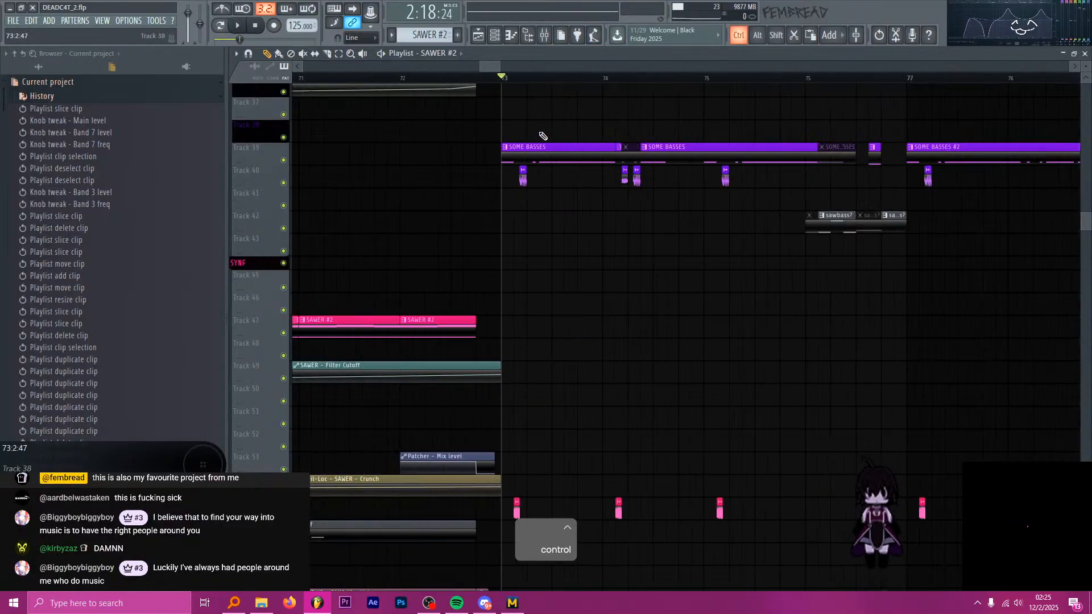
Open the project's file and save commands.
{"action": "left_click", "coordinate": [13, 21]}
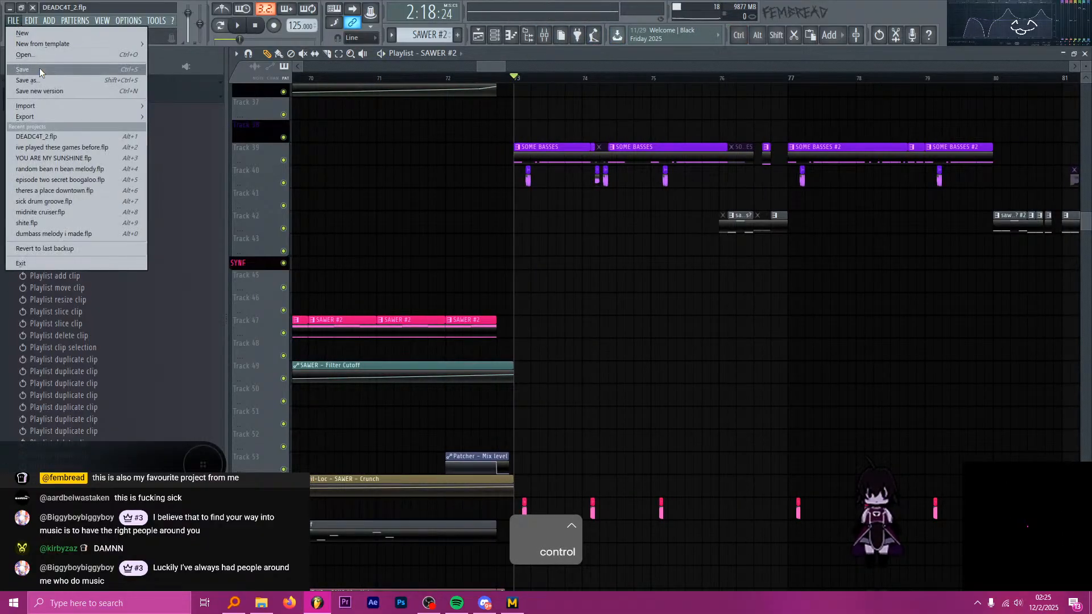
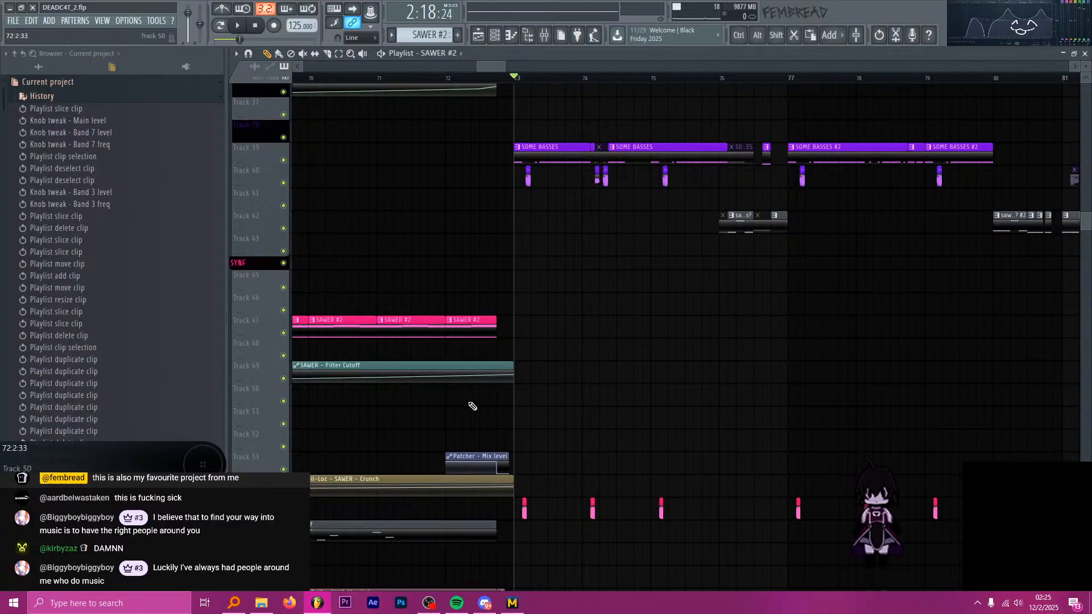
Play the song from bar 69 into the second drop at bar 73, following the kick and drum tracks through the transition.
{"action": "left_click_drag", "start_coordinate": [504, 66], "coordinate": [574, 72]}
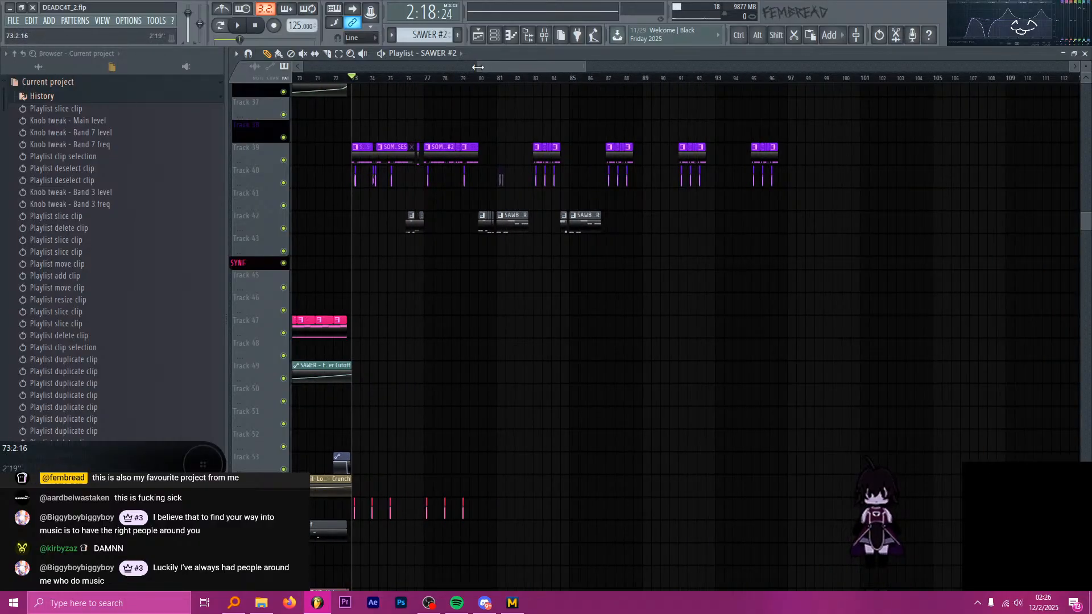
{"action": "left_click_drag", "start_coordinate": [477, 67], "coordinate": [441, 67]}
{"action": "scroll", "coordinate": [524, 152], "scroll_direction": "up", "scroll_amount": 4}
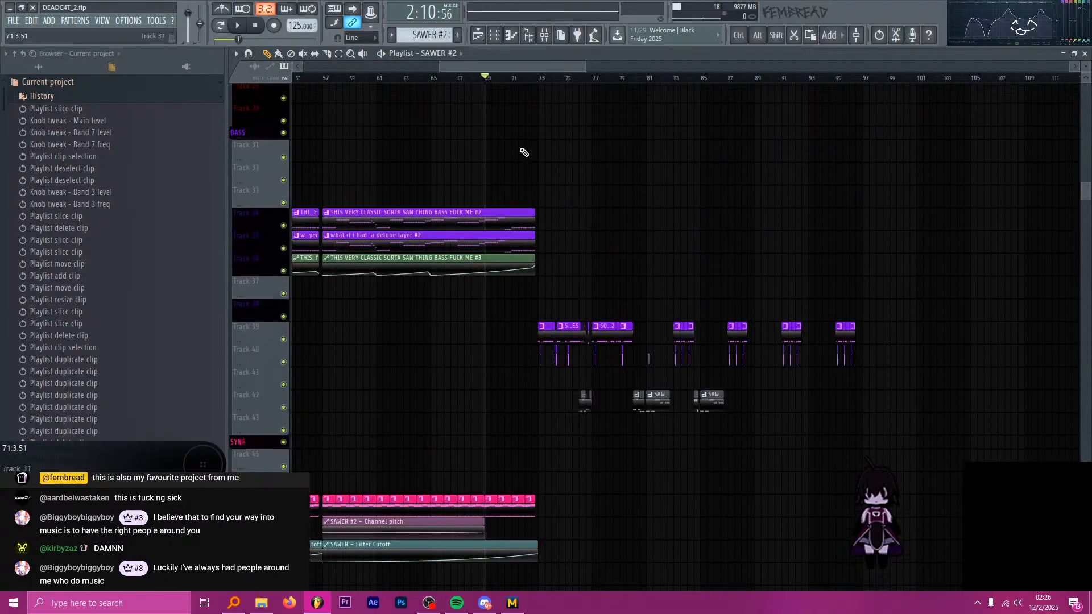
{"action": "scroll", "coordinate": [524, 152], "scroll_direction": "up", "scroll_amount": 8}
{"action": "scroll", "coordinate": [517, 147], "scroll_direction": "up", "scroll_amount": 4, "text": "ctrl"}
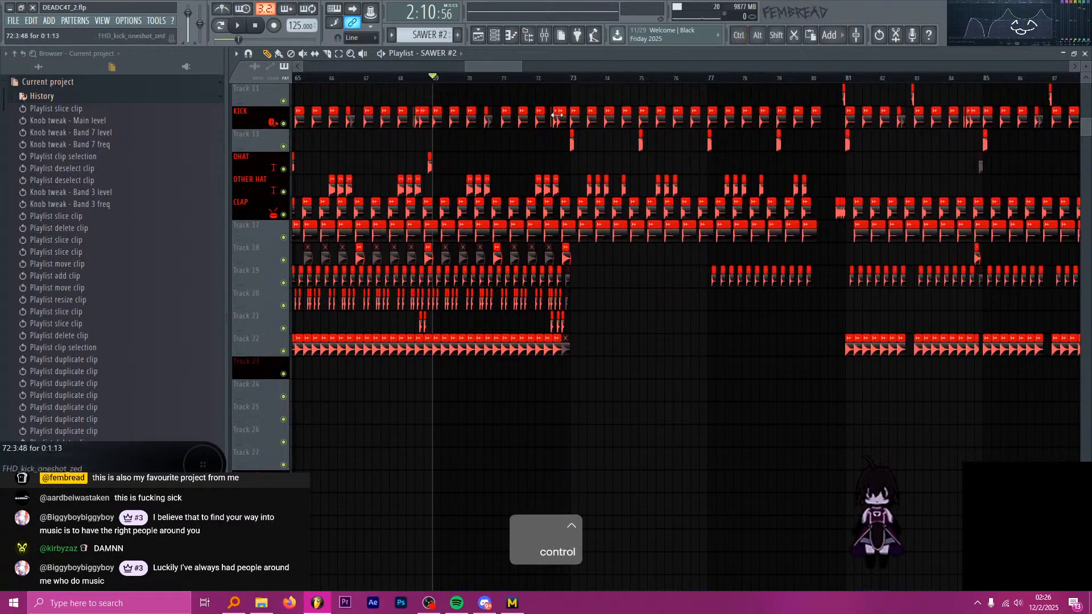
{"action": "key", "text": "space"}
{"action": "key", "text": "space"}
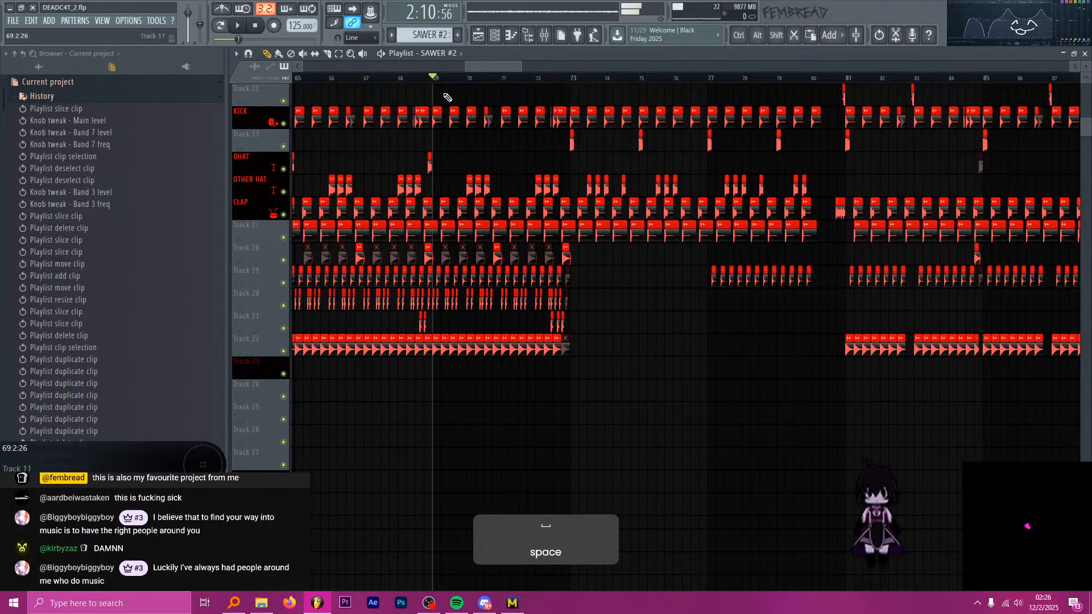
{"action": "key", "text": "space"}
{"action": "scroll", "coordinate": [535, 160], "scroll_direction": "up", "scroll_amount": 5, "text": "ctrl"}
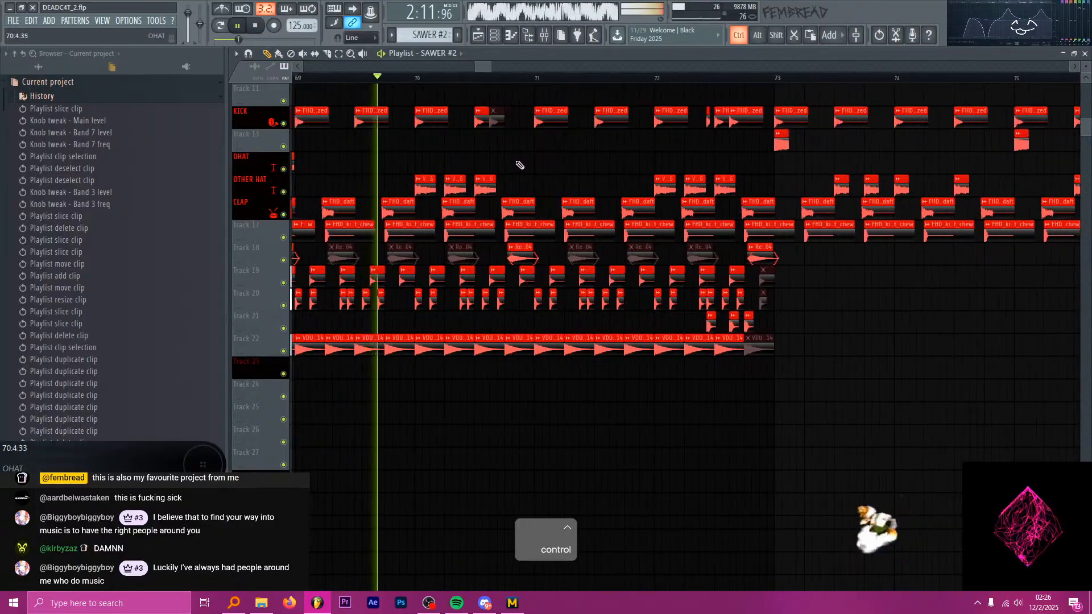
{"action": "scroll", "coordinate": [543, 165], "scroll_direction": "up", "scroll_amount": 3, "text": "ctrl"}
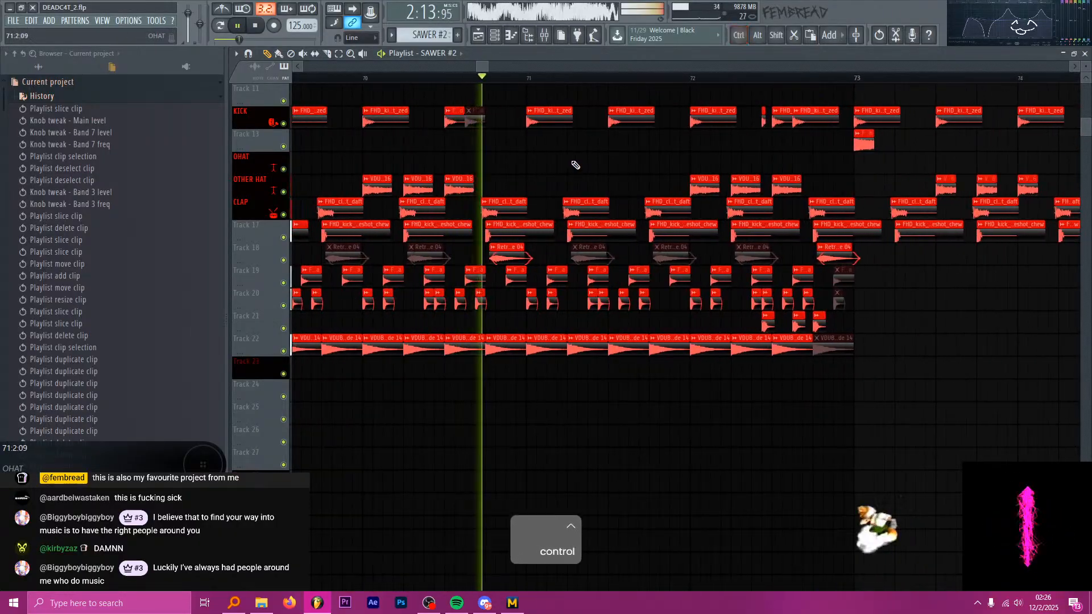
{"action": "scroll", "coordinate": [540, 143], "scroll_direction": "down", "scroll_amount": 5, "text": "ctrl"}
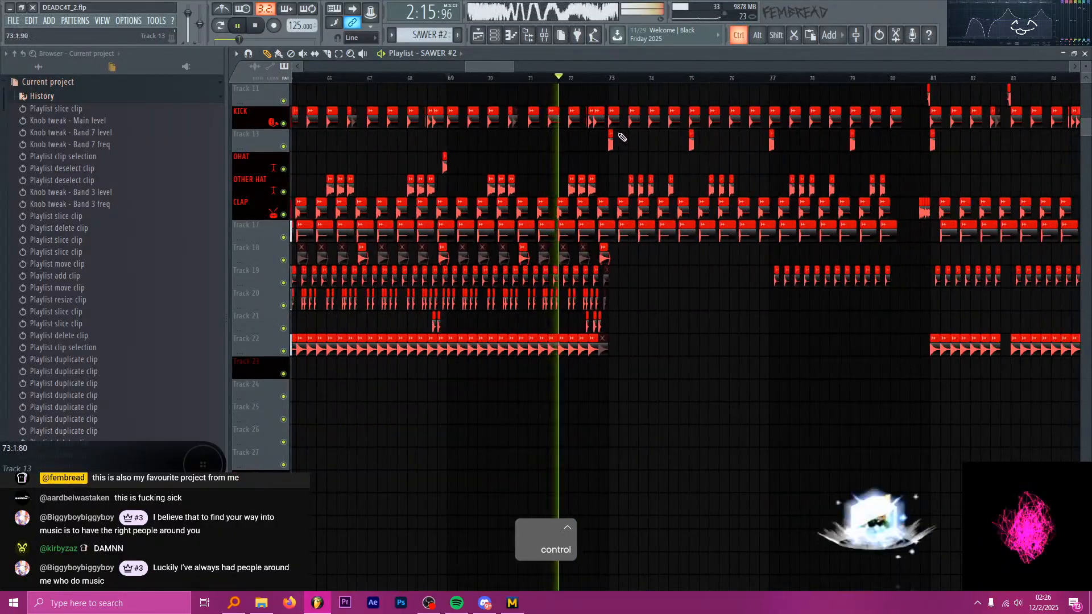
{"action": "scroll", "coordinate": [622, 137], "scroll_direction": "up", "scroll_amount": 5, "text": "ctrl"}
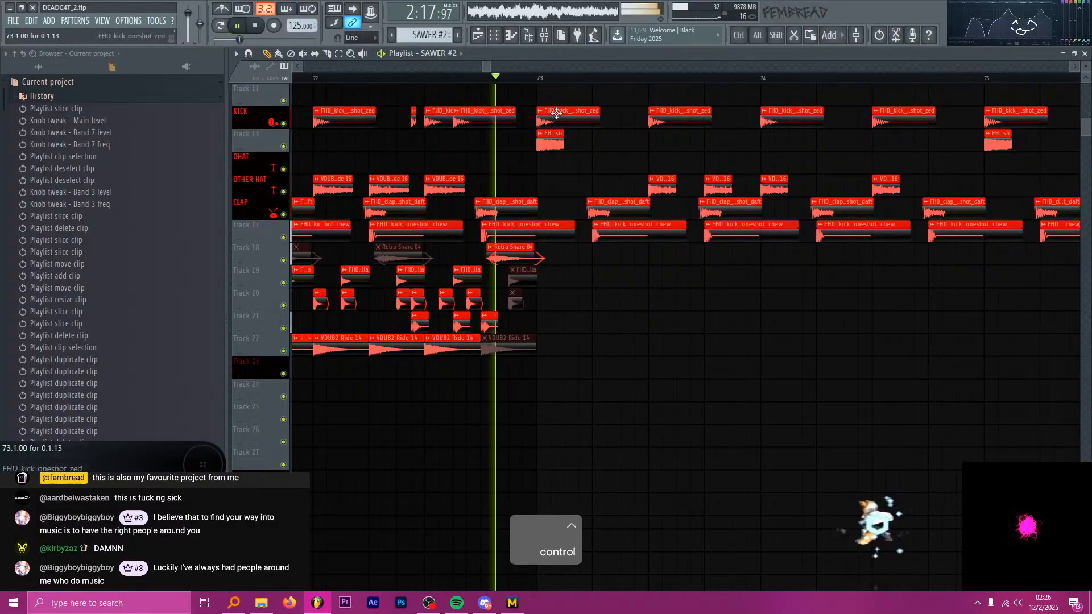
{"action": "scroll", "coordinate": [574, 115], "scroll_direction": "down", "scroll_amount": 3, "text": "ctrl"}
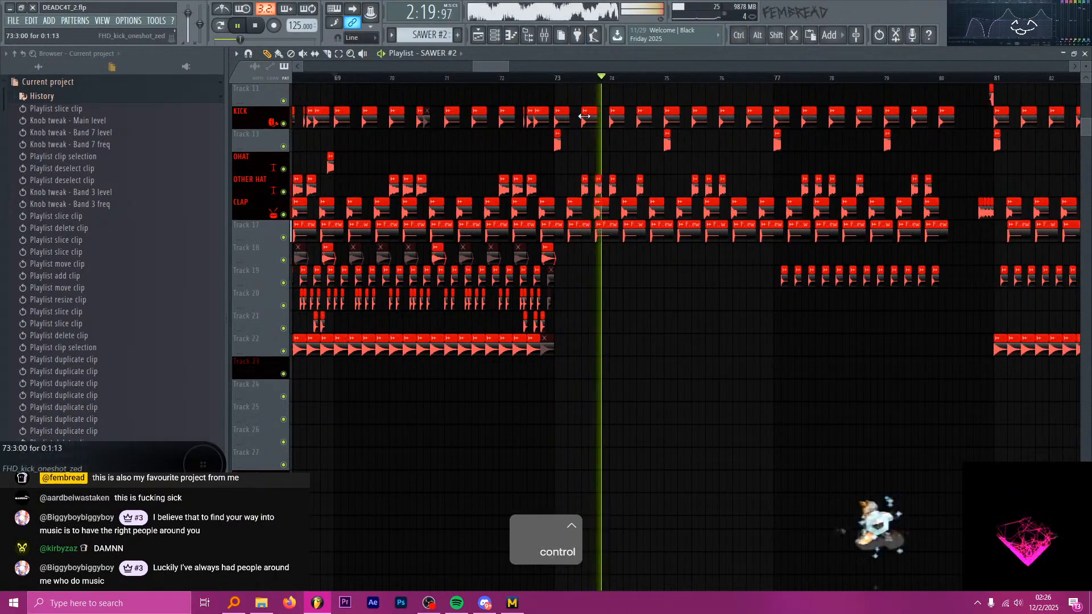
{"action": "key", "text": "space"}
Set the playback position back to bar 65, 61 and finally 57 while examining the first drop's drum arrangement.
{"action": "scroll", "coordinate": [629, 116], "scroll_direction": "down", "scroll_amount": 4, "text": "ctrl"}
{"action": "scroll", "coordinate": [487, 91], "scroll_direction": "down", "scroll_amount": 3, "text": "ctrl"}
{"action": "scroll", "coordinate": [455, 92], "scroll_direction": "up", "scroll_amount": 5, "text": "ctrl"}
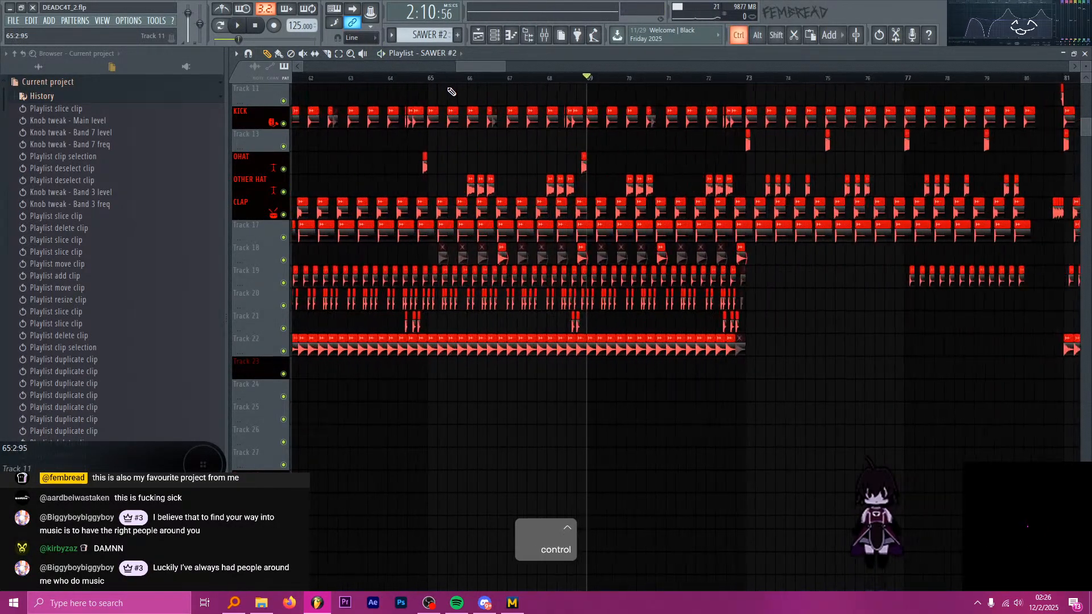
{"action": "scroll", "coordinate": [450, 94], "scroll_direction": "up", "scroll_amount": 5, "text": "ctrl"}
{"action": "scroll", "coordinate": [438, 94], "scroll_direction": "up", "scroll_amount": 3}
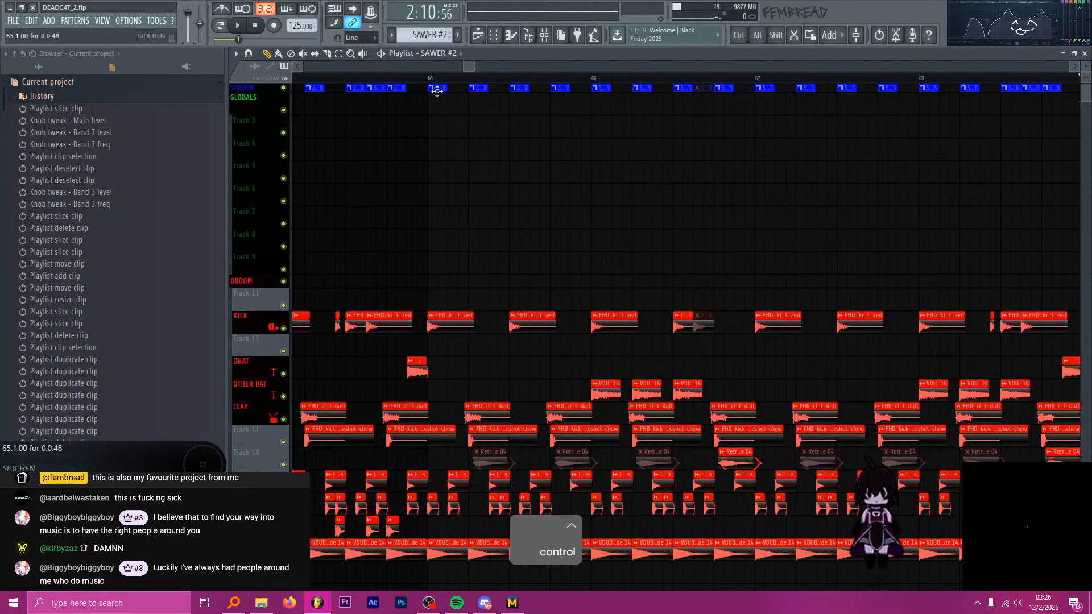
{"action": "left_click", "coordinate": [433, 78]}
{"action": "scroll", "coordinate": [444, 108], "scroll_direction": "down", "scroll_amount": 8, "text": "ctrl"}
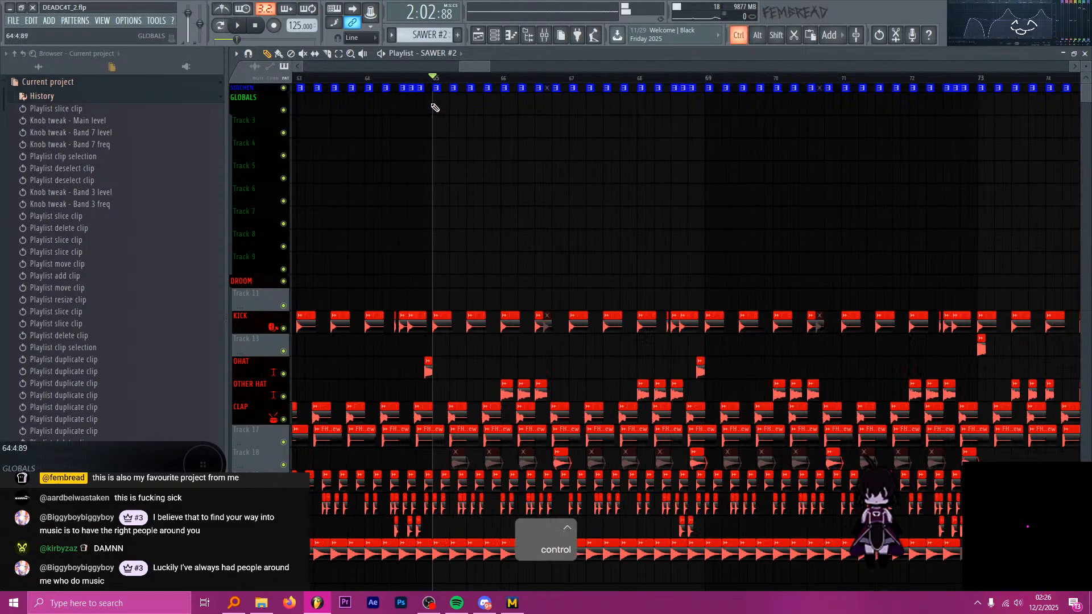
{"action": "left_click_drag", "start_coordinate": [422, 78], "coordinate": [411, 79]}
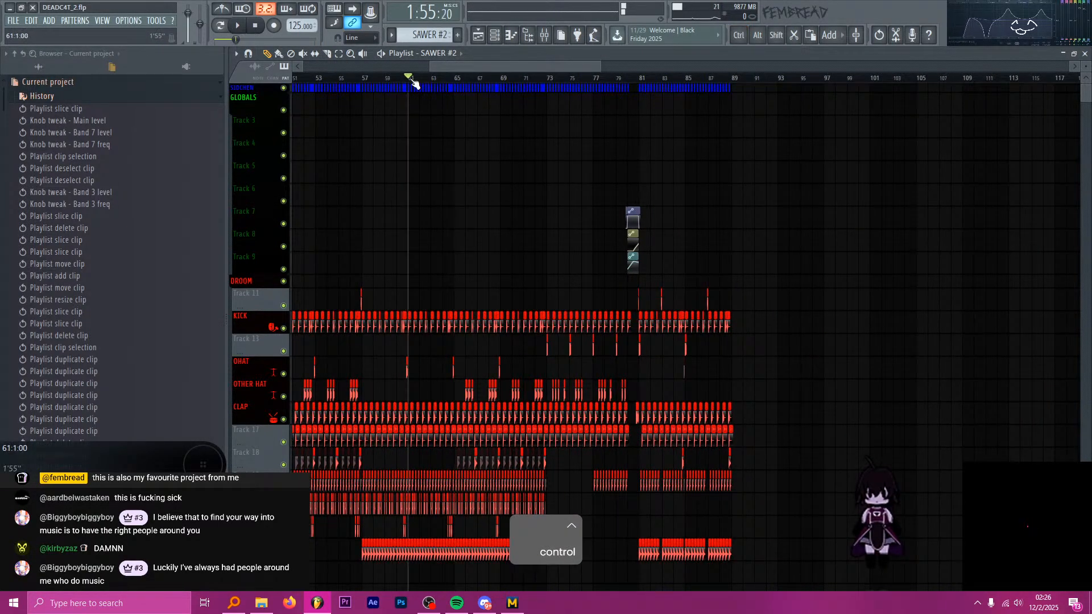
{"action": "scroll", "coordinate": [470, 107], "scroll_direction": "down", "scroll_amount": 1, "text": "ctrl"}
{"action": "left_click", "coordinate": [380, 79]}
{"action": "scroll", "coordinate": [475, 110], "scroll_direction": "up", "scroll_amount": 3, "text": "ctrl"}
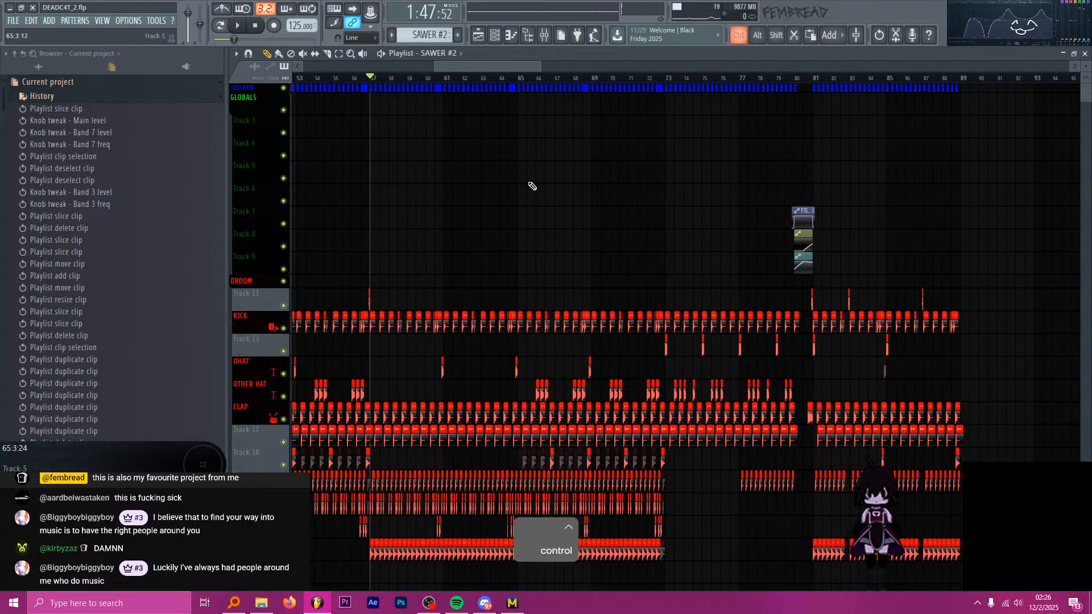
Copy the second half of the 707 drum roll and its four automation clips from the bar 37 buildup to end at bar 73.
{"action": "scroll", "coordinate": [529, 182], "scroll_direction": "down", "scroll_amount": 4, "text": "ctrl"}
{"action": "scroll", "coordinate": [538, 169], "scroll_direction": "down", "scroll_amount": 1}
{"action": "scroll", "coordinate": [538, 169], "scroll_direction": "up", "scroll_amount": 3, "text": "ctrl"}
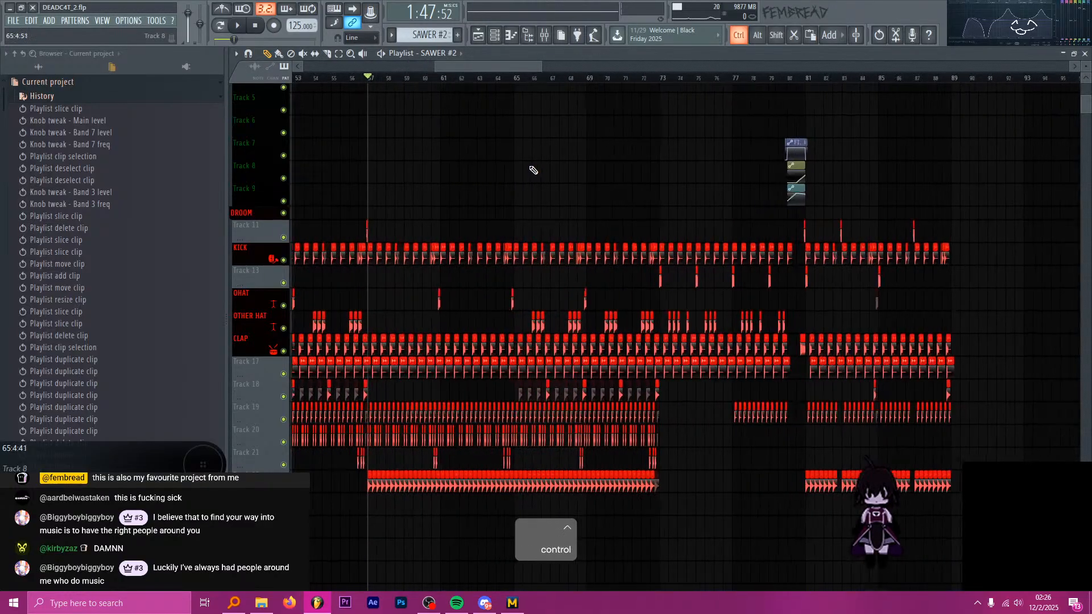
{"action": "scroll", "coordinate": [546, 175], "scroll_direction": "down", "scroll_amount": 5, "text": "ctrl"}
{"action": "scroll", "coordinate": [546, 175], "scroll_direction": "down", "scroll_amount": 3}
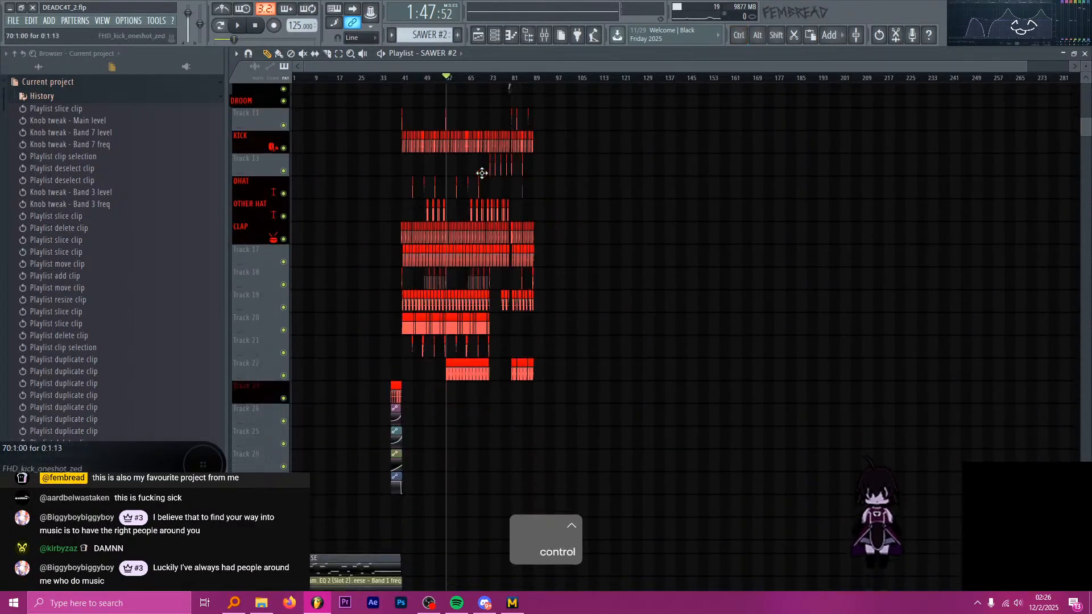
{"action": "scroll", "coordinate": [395, 215], "scroll_direction": "up", "scroll_amount": 6, "text": "ctrl"}
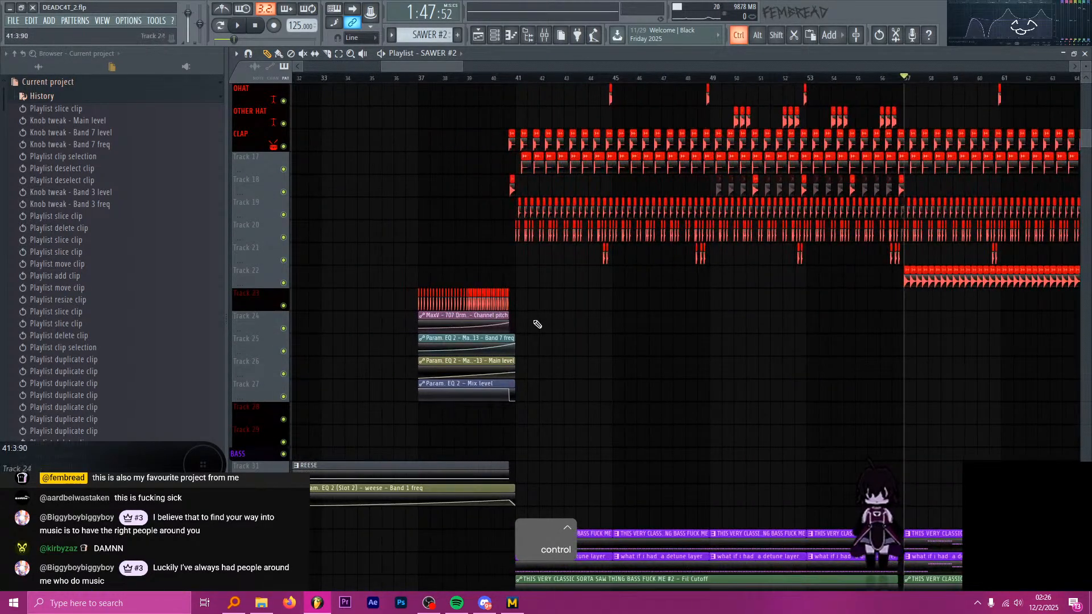
{"action": "left_click_drag", "start_coordinate": [567, 405], "coordinate": [392, 269]}
{"action": "scroll", "coordinate": [416, 322], "scroll_direction": "down", "scroll_amount": 2, "text": "ctrl"}
{"action": "scroll", "coordinate": [416, 322], "scroll_direction": "down", "scroll_amount": 1, "text": "ctrl"}
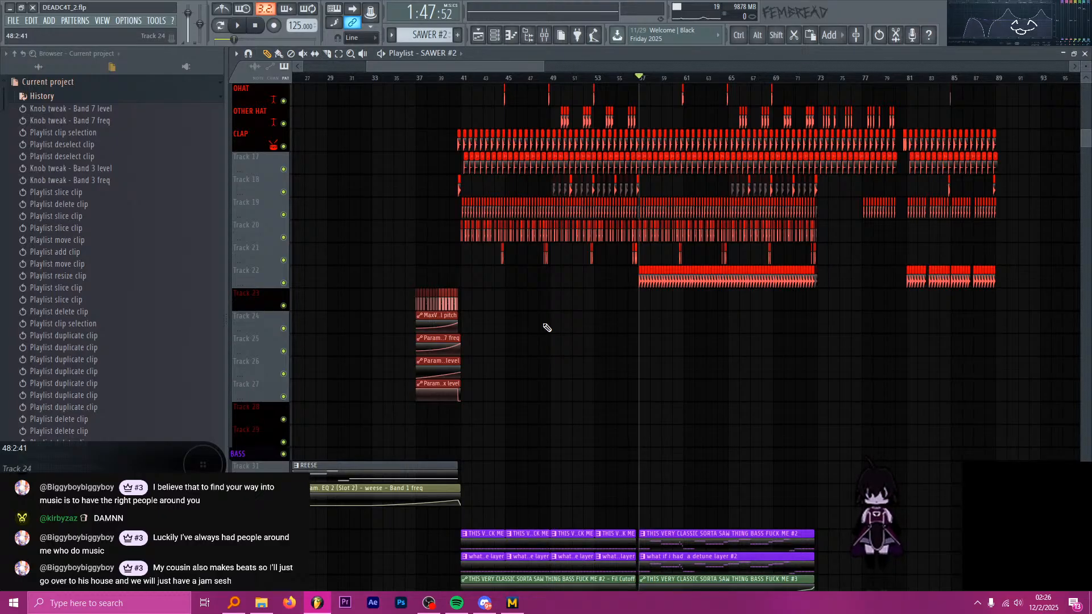
{"action": "scroll", "coordinate": [512, 324], "scroll_direction": "up", "scroll_amount": 5}
{"action": "left_click_drag", "start_coordinate": [597, 458], "coordinate": [359, 322]}
{"action": "left_click_drag", "start_coordinate": [462, 301], "coordinate": [371, 305]}
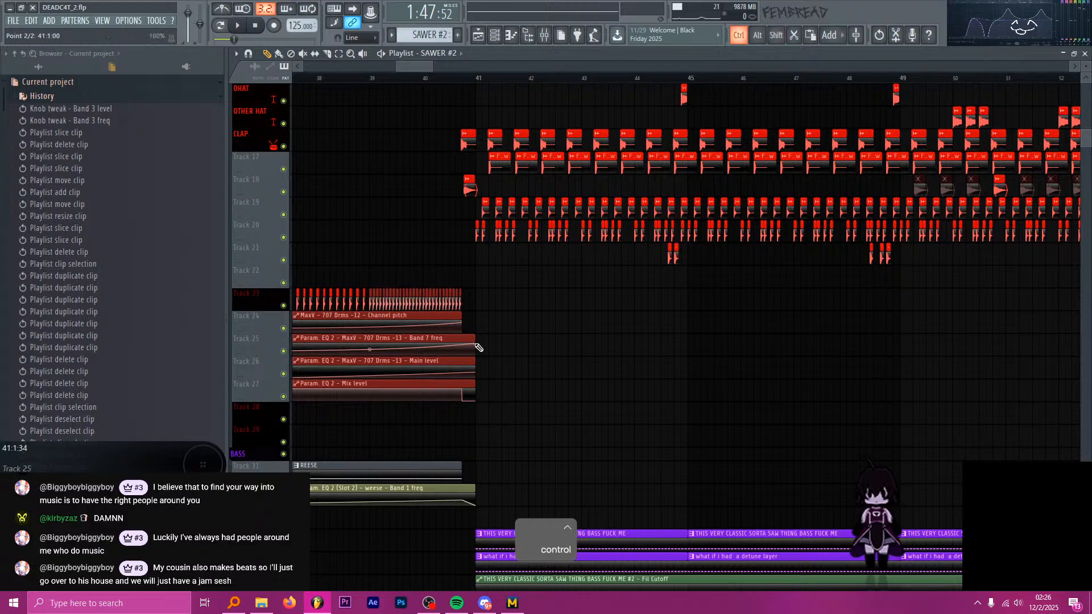
{"action": "scroll", "coordinate": [479, 348], "scroll_direction": "down", "scroll_amount": 4}
{"action": "left_click_drag", "start_coordinate": [430, 338], "coordinate": [847, 337]}
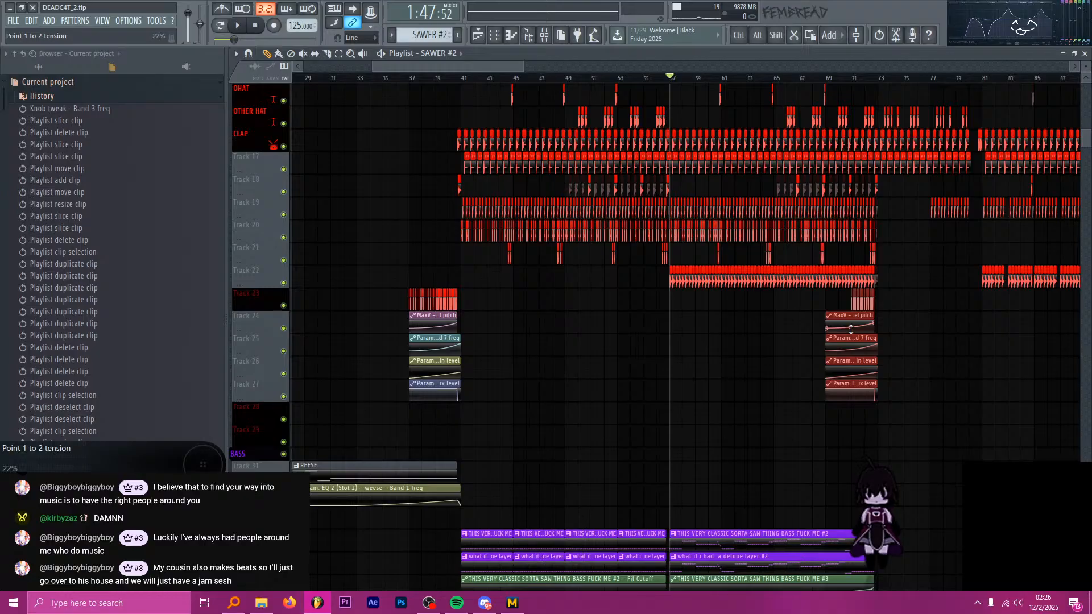
Examine the copied drum roll and automation before bar 73 and play it briefly from bar 71 with the other drums.
{"action": "scroll", "coordinate": [882, 324], "scroll_direction": "up", "scroll_amount": 5}
{"action": "scroll", "coordinate": [782, 300], "scroll_direction": "up", "scroll_amount": 3}
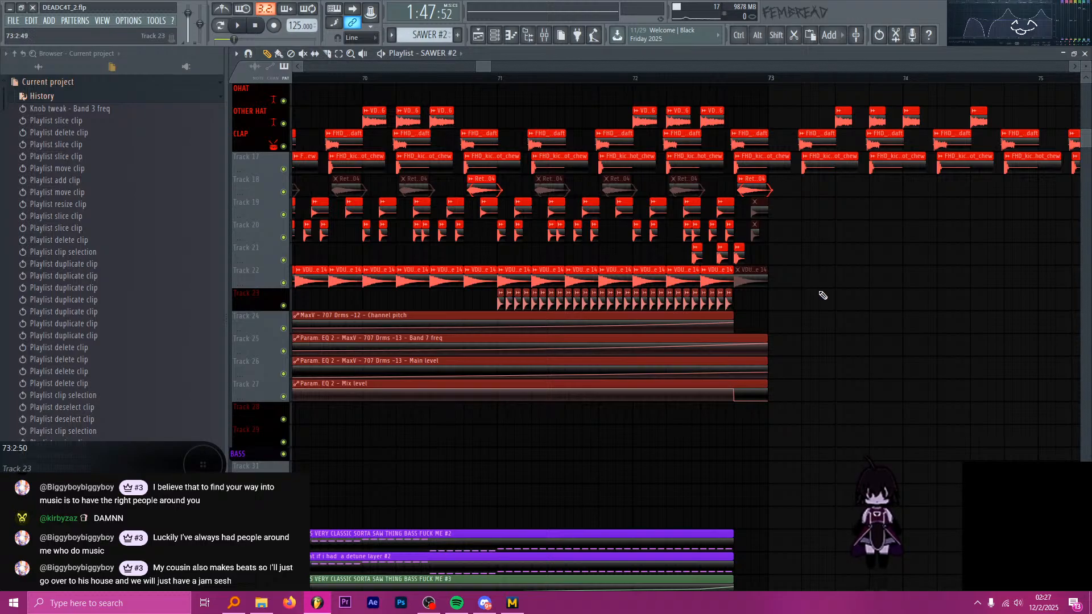
{"action": "scroll", "coordinate": [828, 293], "scroll_direction": "down", "scroll_amount": 3, "text": "ctrl"}
{"action": "scroll", "coordinate": [591, 303], "scroll_direction": "up", "scroll_amount": 1, "text": "ctrl"}
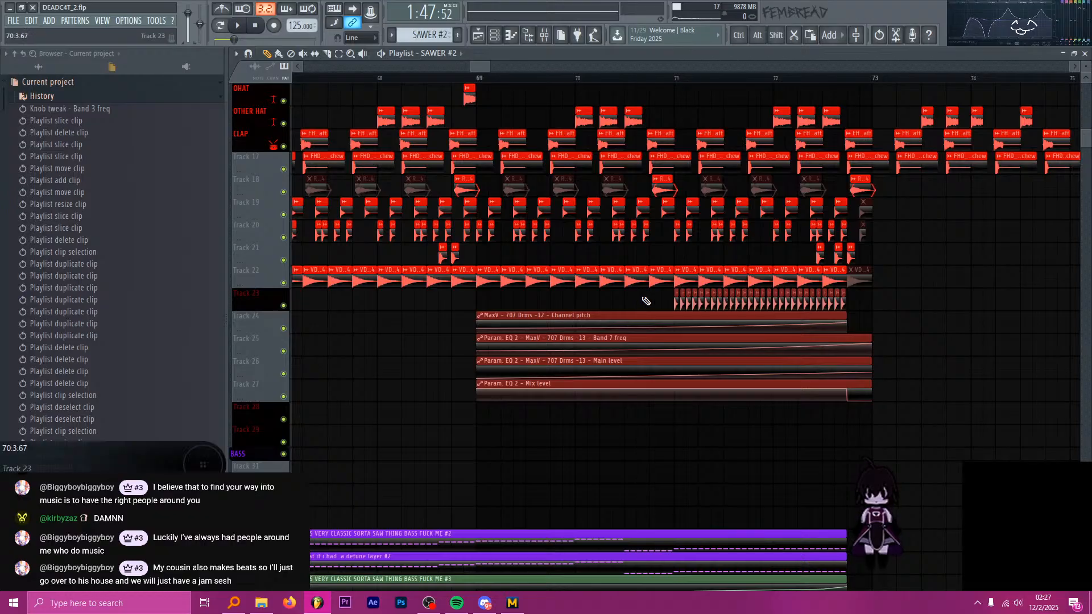
{"action": "scroll", "coordinate": [635, 130], "scroll_direction": "up", "scroll_amount": 8, "text": "ctrl"}
{"action": "scroll", "coordinate": [610, 127], "scroll_direction": "down", "scroll_amount": 6, "text": "ctrl"}
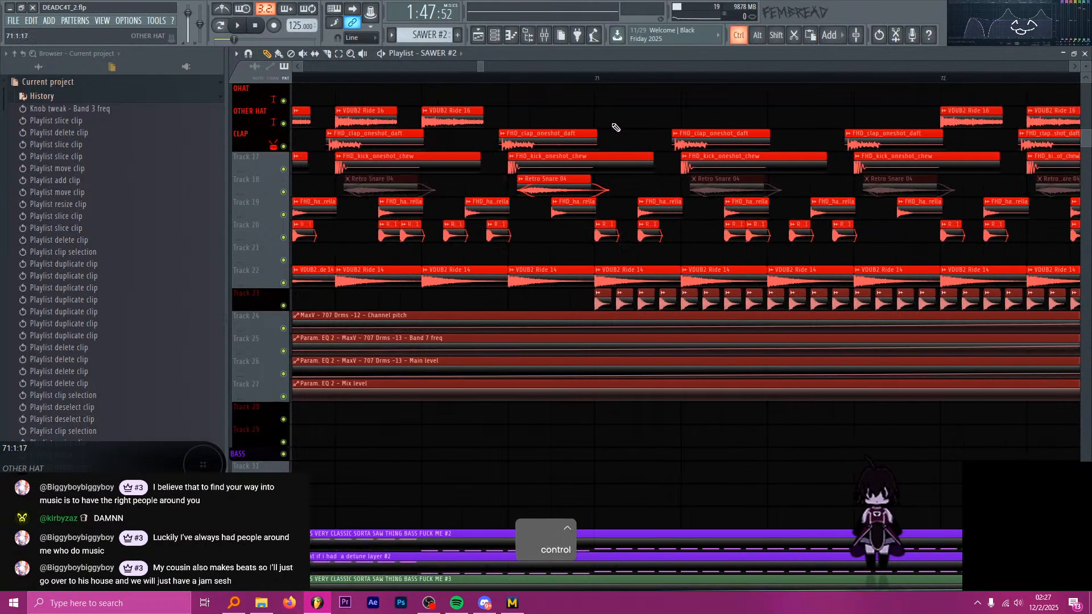
{"action": "left_click", "coordinate": [607, 80]}
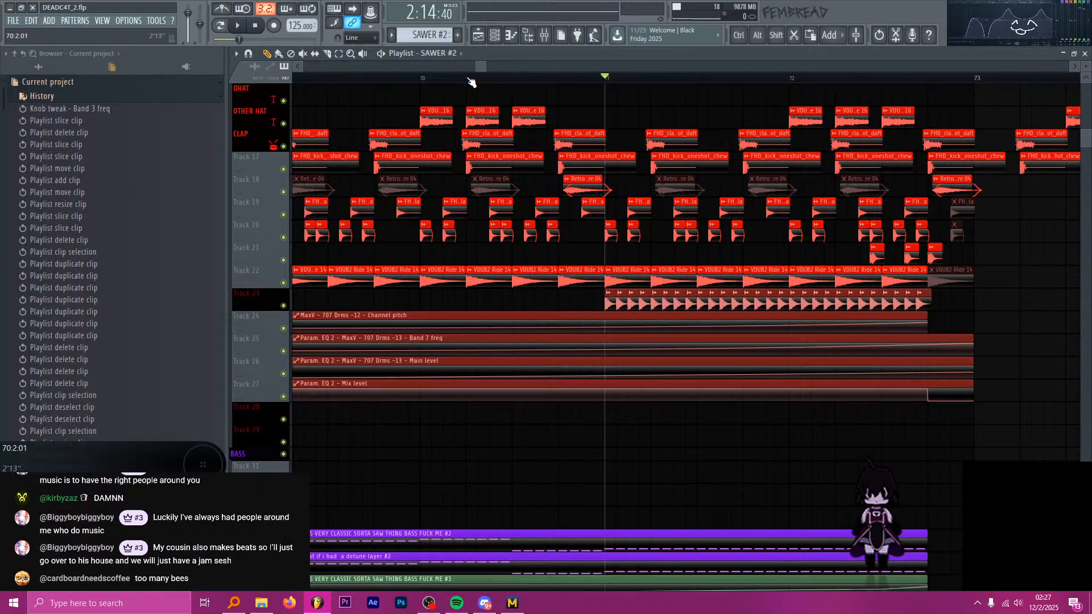
{"action": "key", "text": "alt+Tab"}
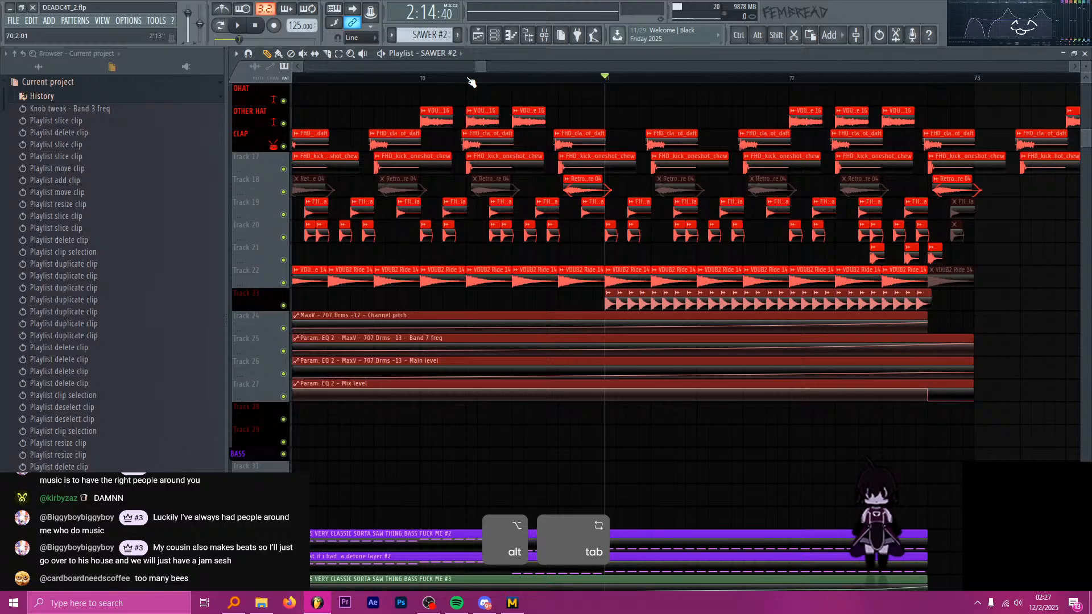
{"action": "key", "text": "alt+Tab"}
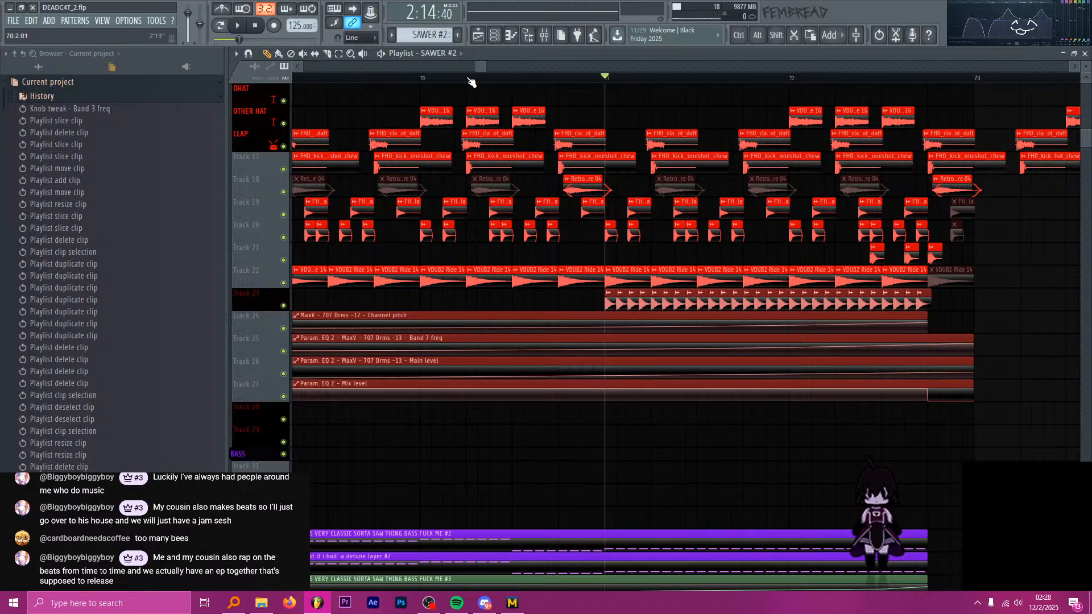
{"action": "key", "text": "space"}
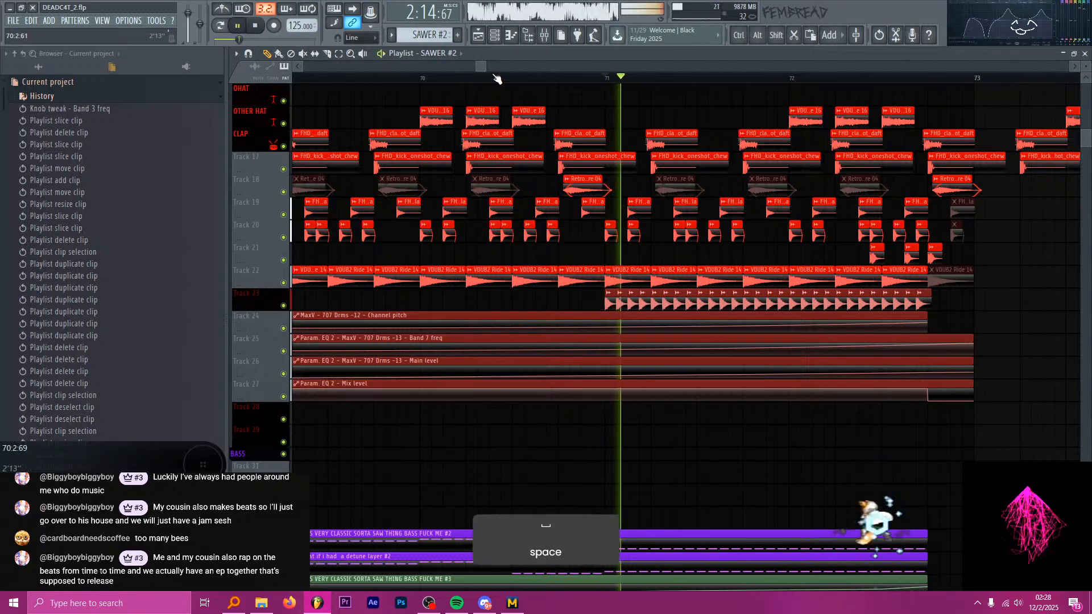
{"action": "scroll", "coordinate": [601, 162], "scroll_direction": "down", "scroll_amount": 5, "text": "ctrl"}
{"action": "scroll", "coordinate": [601, 162], "scroll_direction": "up", "scroll_amount": 3, "text": "ctrl"}
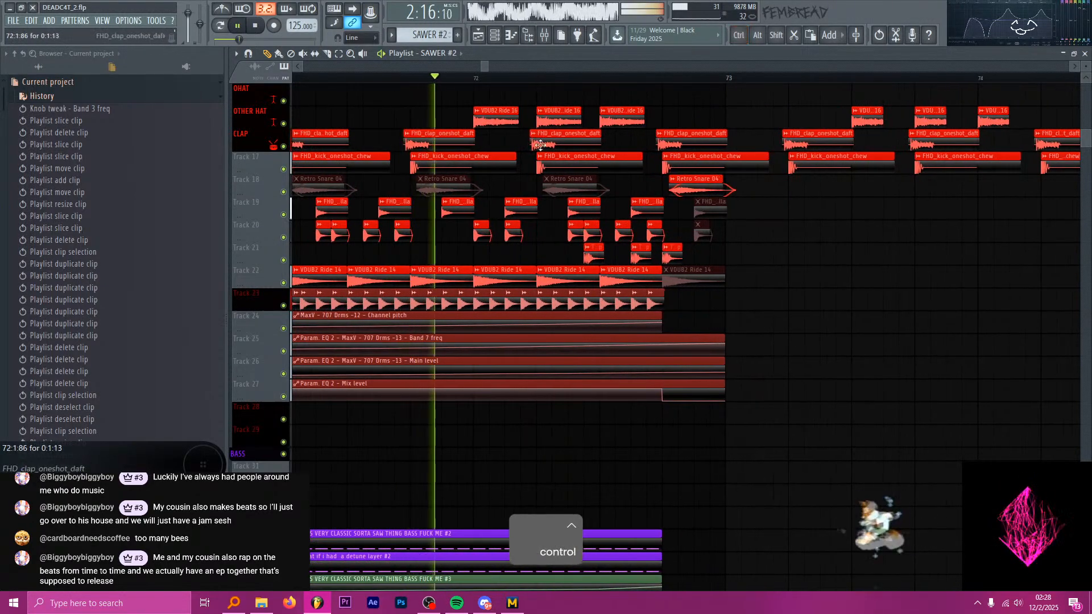
{"action": "key", "text": "space"}
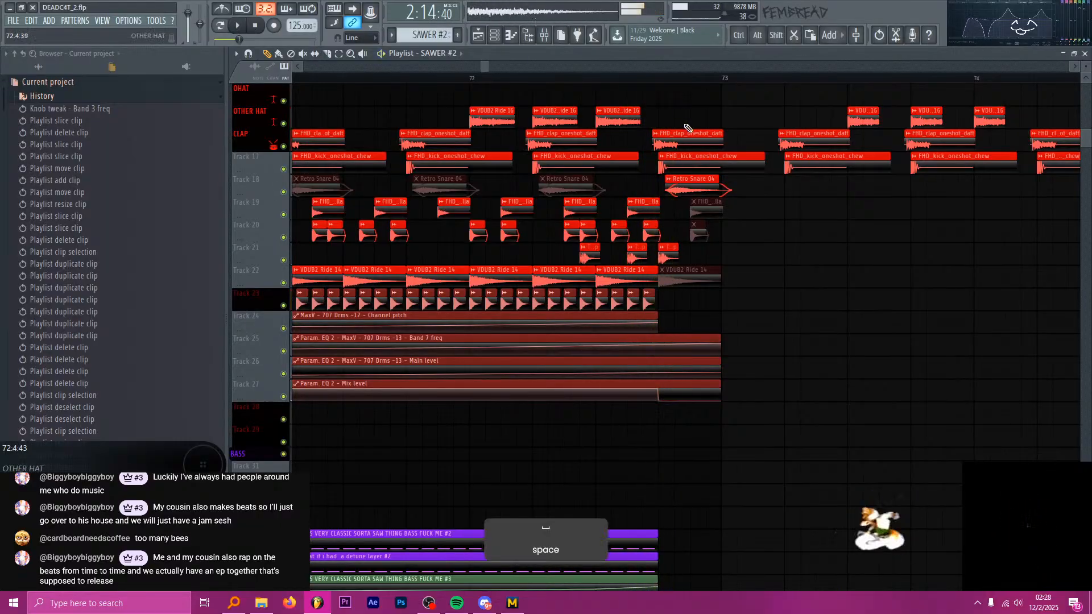
Try copying the three FILTA SWEEPZ automation clips to bar 71, play them with the drum roll, and undo the copy.
{"action": "scroll", "coordinate": [802, 238], "scroll_direction": "down", "scroll_amount": 5, "text": "ctrl"}
{"action": "scroll", "coordinate": [799, 250], "scroll_direction": "down", "scroll_amount": 5, "text": "ctrl"}
{"action": "scroll", "coordinate": [813, 256], "scroll_direction": "up", "scroll_amount": 5}
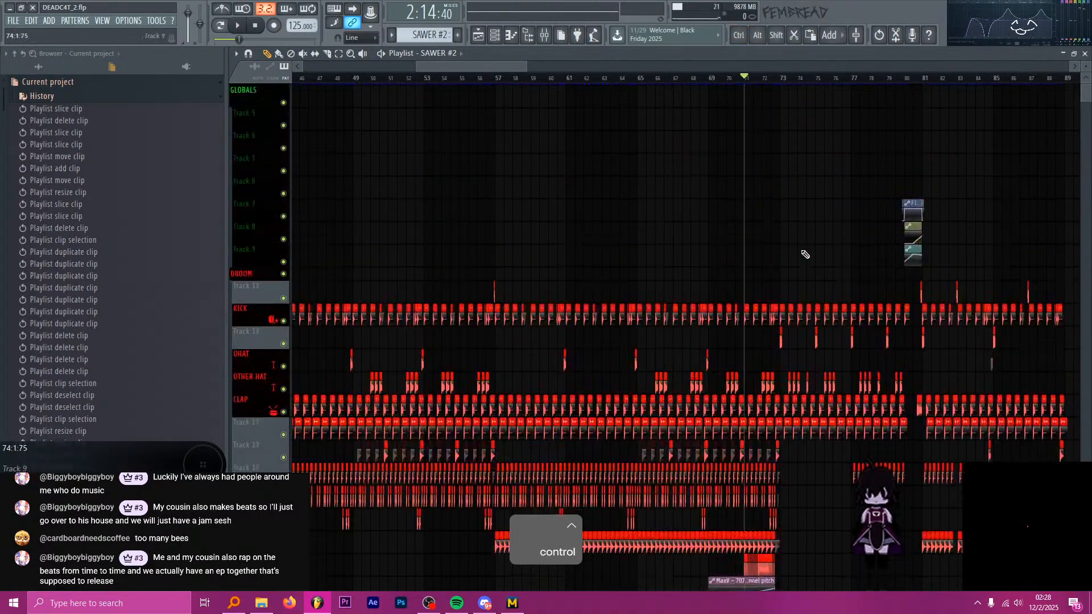
{"action": "scroll", "coordinate": [924, 256], "scroll_direction": "up", "scroll_amount": 3, "text": "ctrl"}
{"action": "left_click_drag", "start_coordinate": [983, 272], "coordinate": [575, 190], "text": "ctrl"}
{"action": "key", "text": "space"}
{"action": "scroll", "coordinate": [591, 205], "scroll_direction": "up", "scroll_amount": 3, "text": "ctrl"}
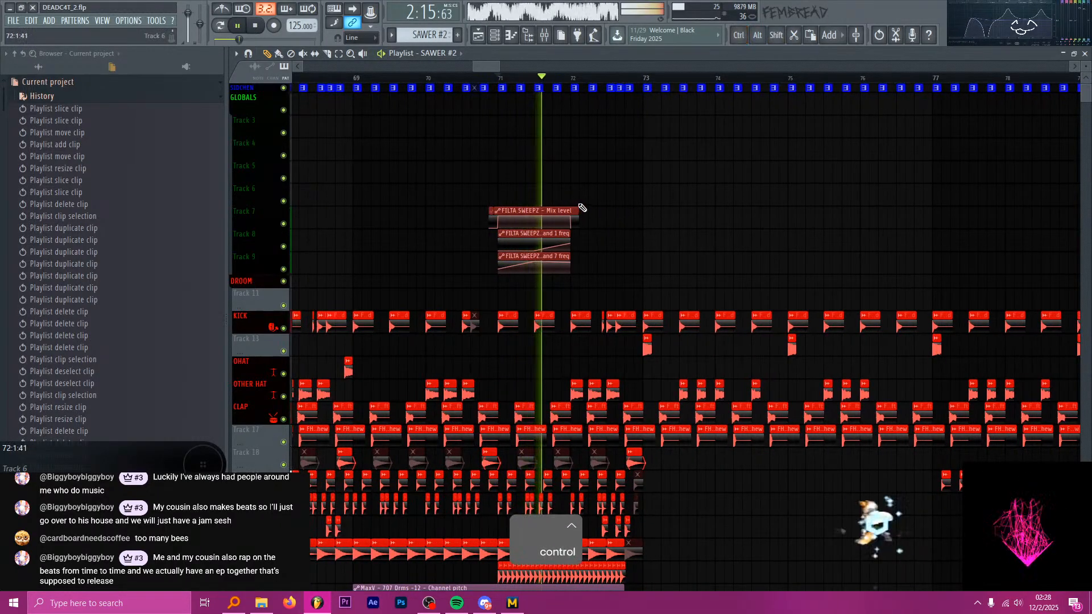
{"action": "key", "text": "space"}
{"action": "key", "text": "ctrl+z"}
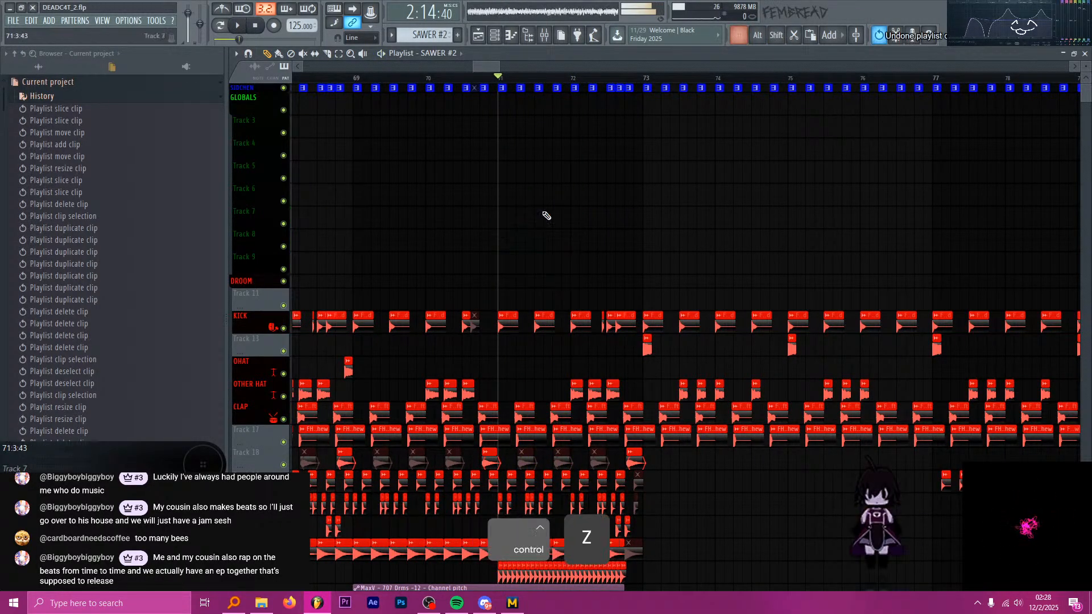
Mute scattered hits of the 707 drum roll on track 23 between bar 71 and the second beat of bar 72.
{"action": "scroll", "coordinate": [512, 171], "scroll_direction": "down", "scroll_amount": 4, "text": "ctrl"}
{"action": "scroll", "coordinate": [551, 239], "scroll_direction": "down", "scroll_amount": 6}
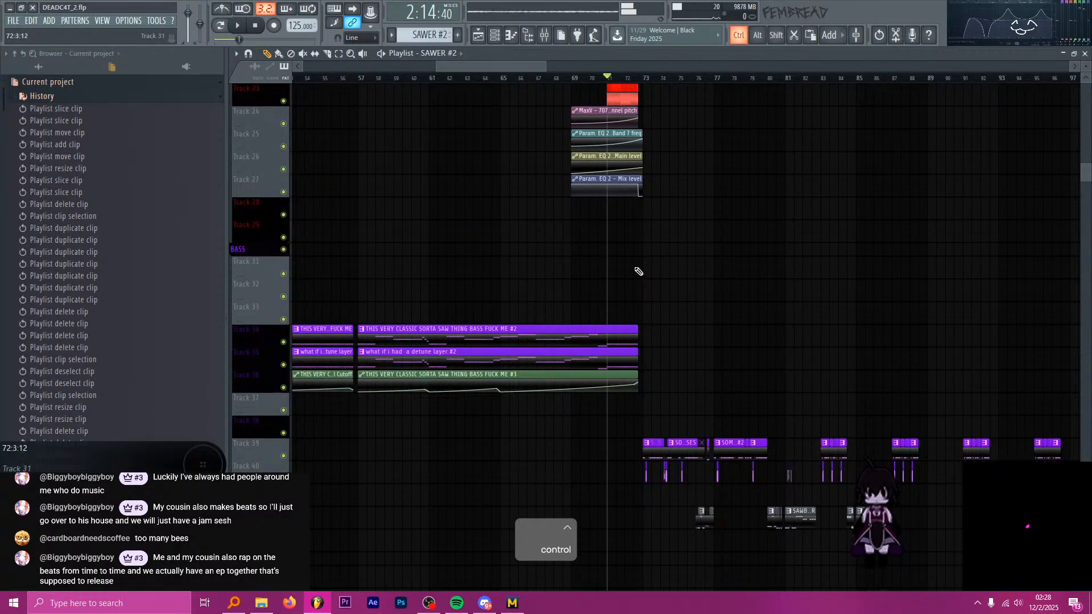
{"action": "scroll", "coordinate": [639, 272], "scroll_direction": "up", "scroll_amount": 6, "text": "ctrl"}
{"action": "key", "text": "space"}
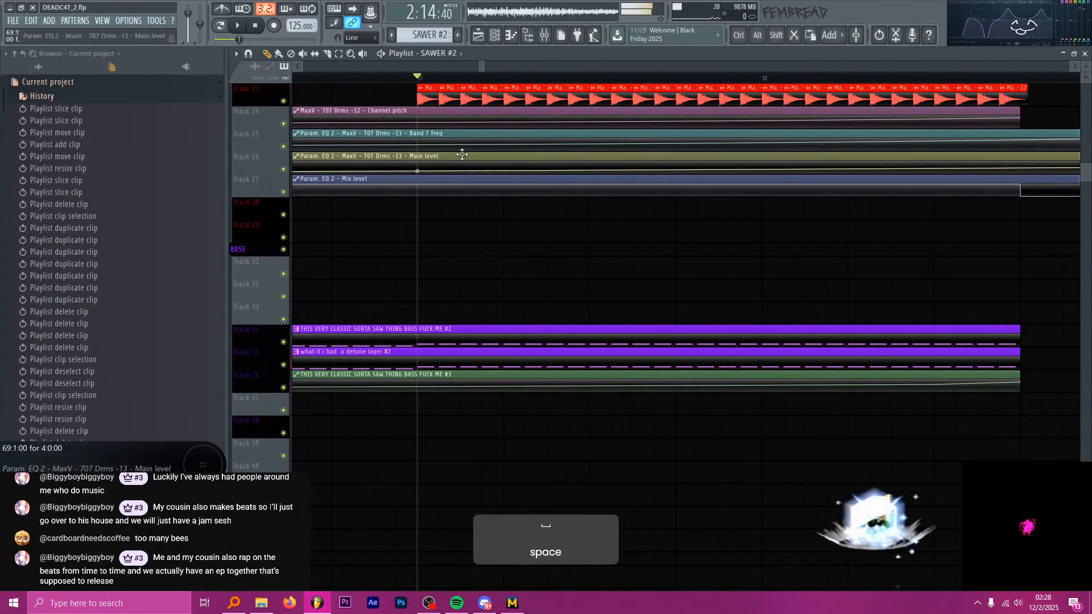
{"action": "scroll", "coordinate": [462, 155], "scroll_direction": "up", "scroll_amount": 1}
{"action": "key", "text": "t"}
{"action": "left_click", "coordinate": [428, 164]}
{"action": "left_click", "coordinate": [515, 163]}
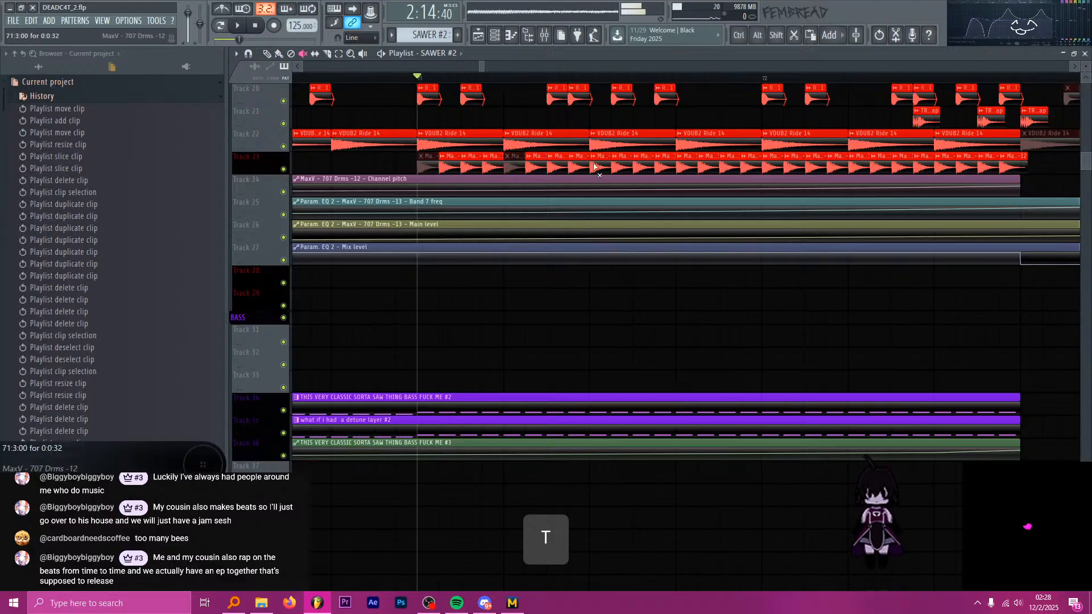
{"action": "left_click", "coordinate": [595, 165]}
{"action": "left_click", "coordinate": [661, 165]}
{"action": "left_click", "coordinate": [747, 165]}
{"action": "left_click", "coordinate": [768, 165]}
{"action": "left_click", "coordinate": [832, 165]}
{"action": "left_click", "coordinate": [854, 165]}
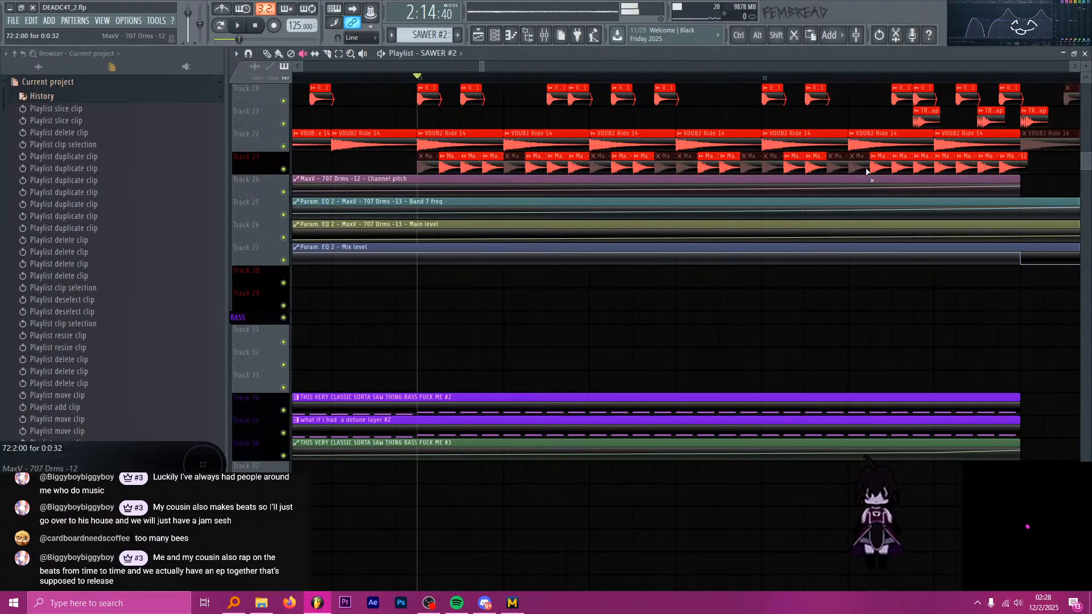
Mute two more 707 roll hits in the third beat of bar 72 and play the roll from bar 71.
{"action": "scroll", "coordinate": [794, 169], "scroll_direction": "down", "scroll_amount": 3, "text": "ctrl"}
{"action": "scroll", "coordinate": [819, 169], "scroll_direction": "up", "scroll_amount": 4, "text": "ctrl"}
{"action": "left_click", "coordinate": [821, 169]}
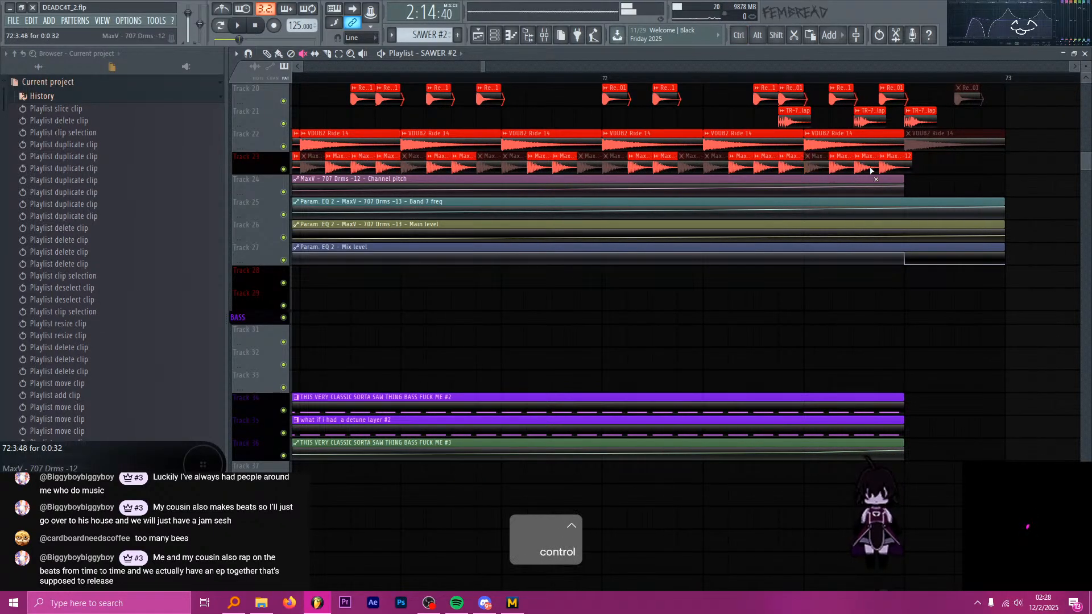
{"action": "left_click", "coordinate": [871, 169]}
{"action": "key", "text": "space"}
{"action": "scroll", "coordinate": [762, 173], "scroll_direction": "down", "scroll_amount": 2, "text": "ctrl"}
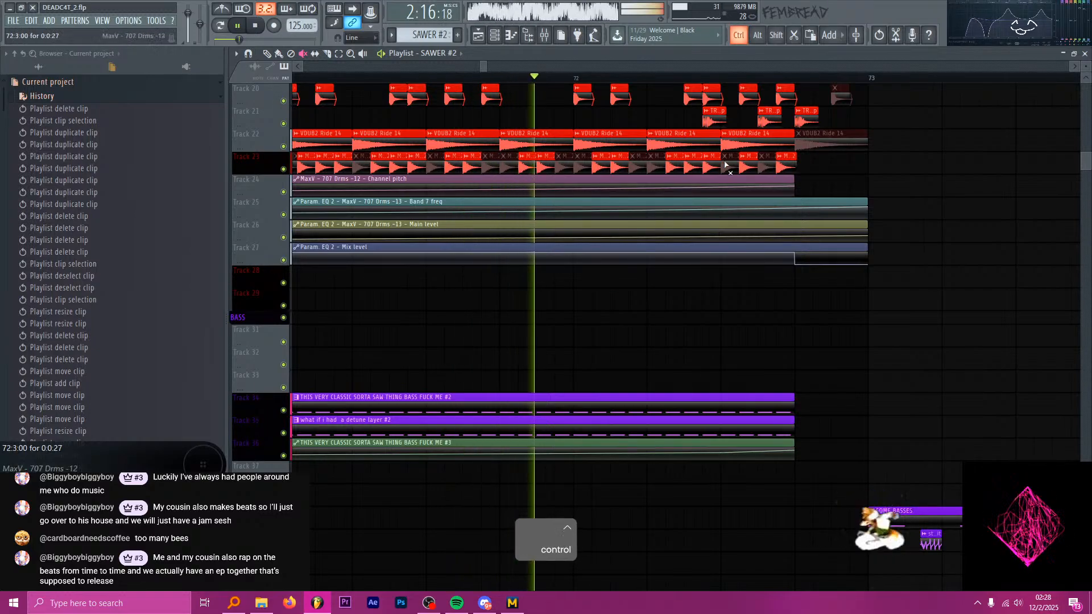
{"action": "key", "text": "space"}
{"action": "key", "text": "space"}
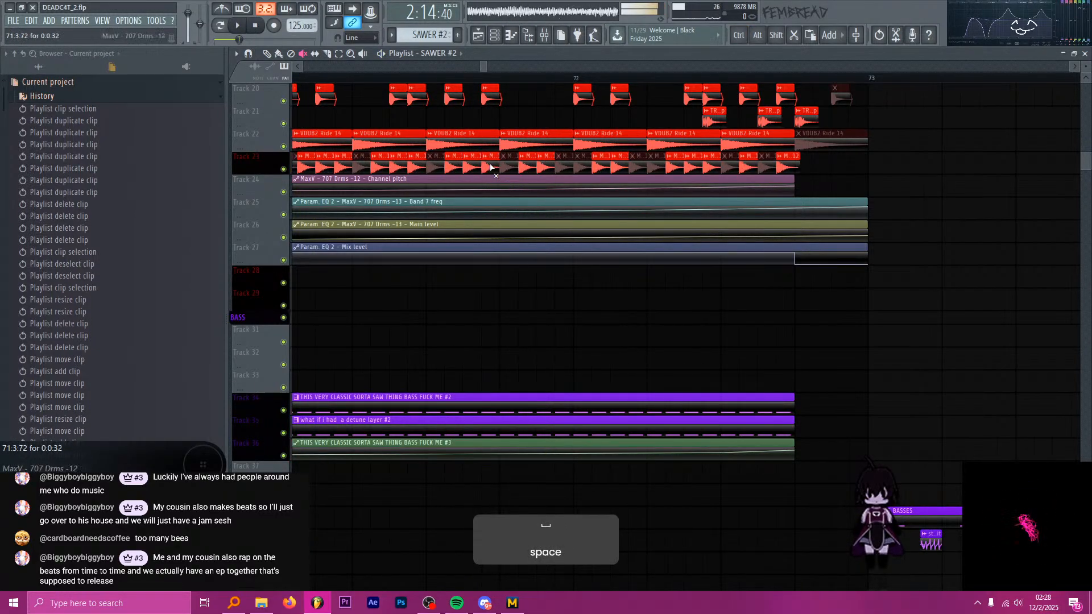
Unmute the 707 roll hits at 71:4:72 and shortly after bar 72 starts, and play the roll into bar 73.
{"action": "left_click", "coordinate": [565, 165]}
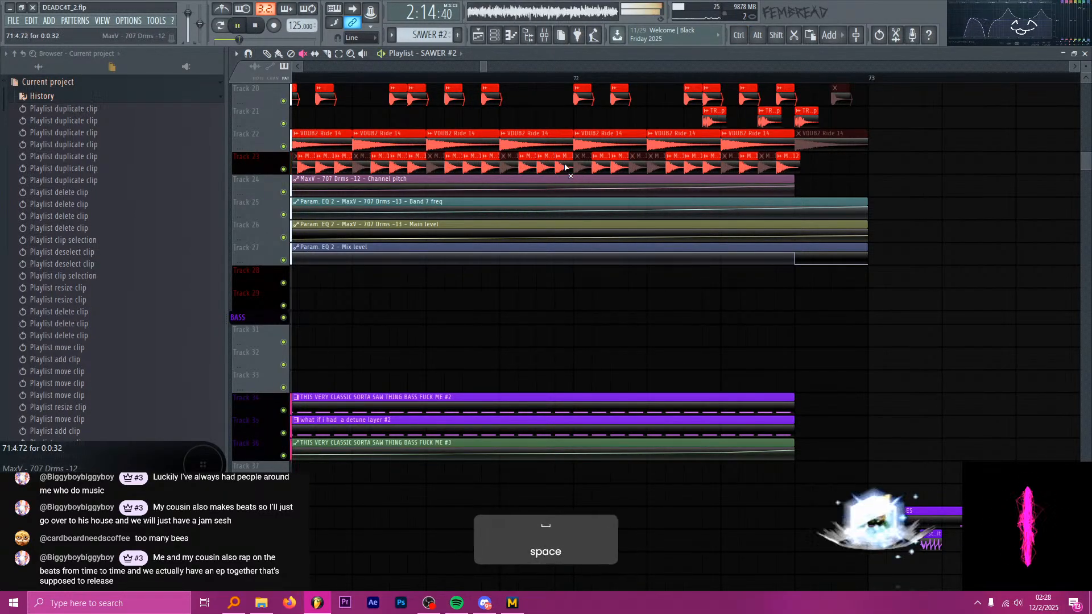
{"action": "key", "text": "space"}
{"action": "left_click", "coordinate": [637, 165]}
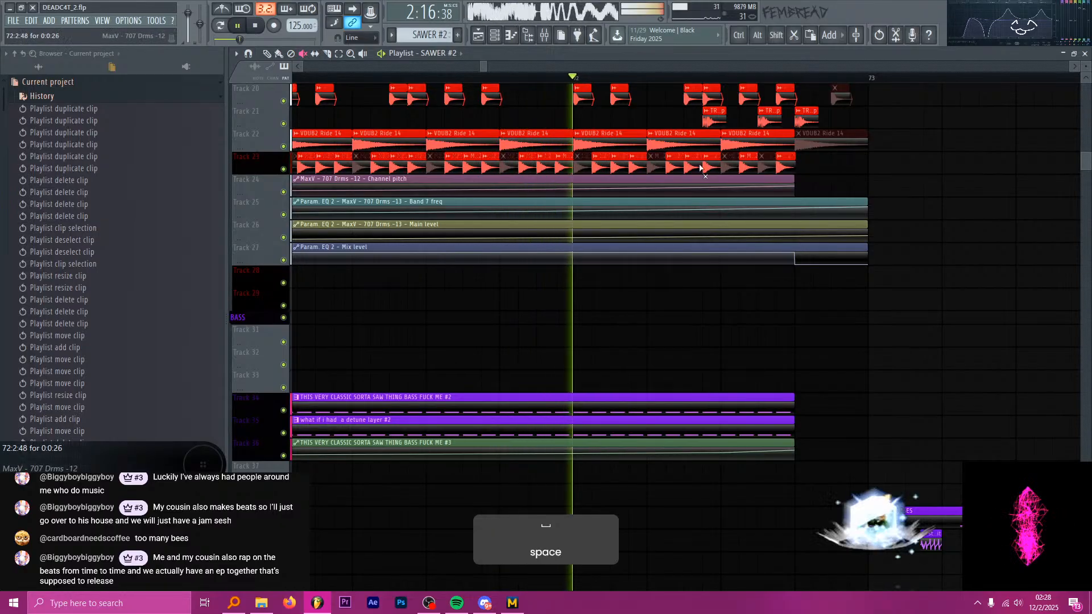
{"action": "scroll", "coordinate": [648, 159], "scroll_direction": "down", "scroll_amount": 3, "text": "ctrl"}
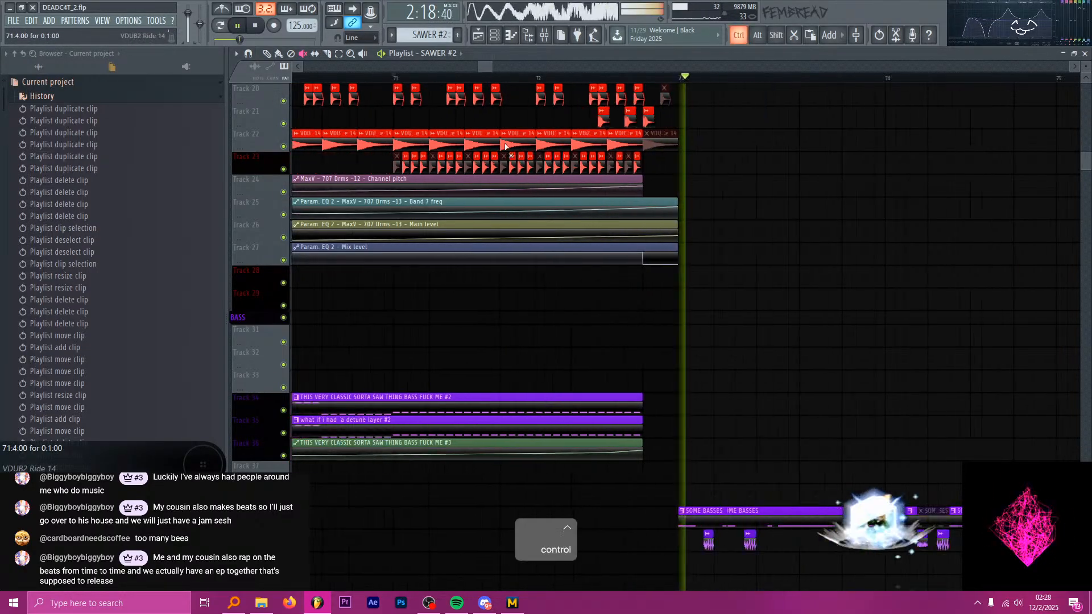
{"action": "key", "text": "space"}
Slice the last Retro Snare 04 clip before bar 73, mute its second part and play briefly from 72:4.
{"action": "scroll", "coordinate": [624, 183], "scroll_direction": "up", "scroll_amount": 3}
{"action": "scroll", "coordinate": [658, 213], "scroll_direction": "up", "scroll_amount": 4, "text": "ctrl"}
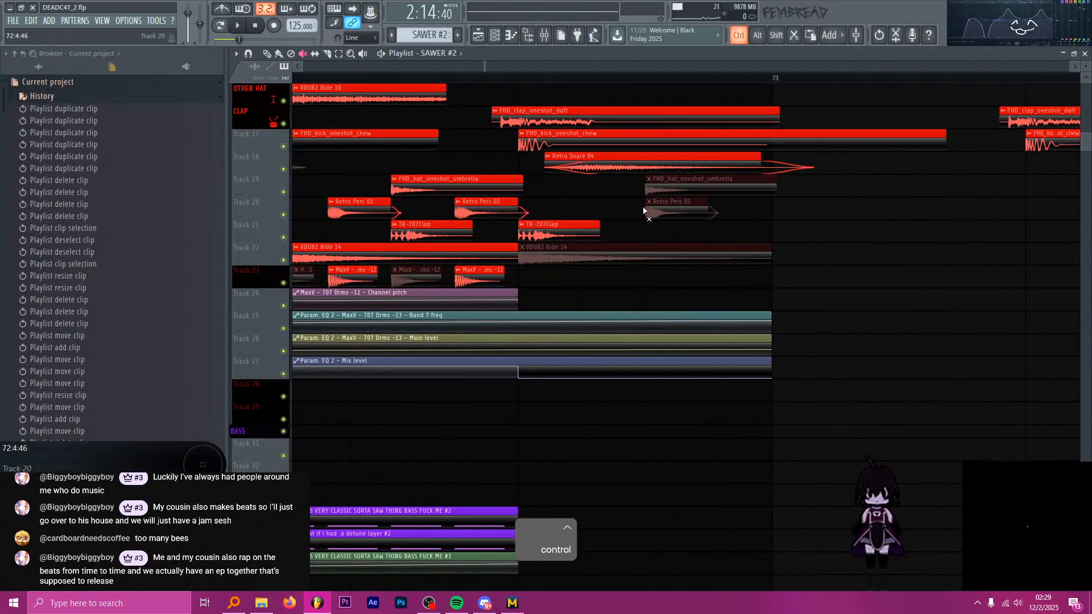
{"action": "left_click_drag", "start_coordinate": [650, 164], "coordinate": [656, 176], "text": "shift"}
{"action": "scroll", "coordinate": [666, 186], "scroll_direction": "up", "scroll_amount": 2, "text": "ctrl"}
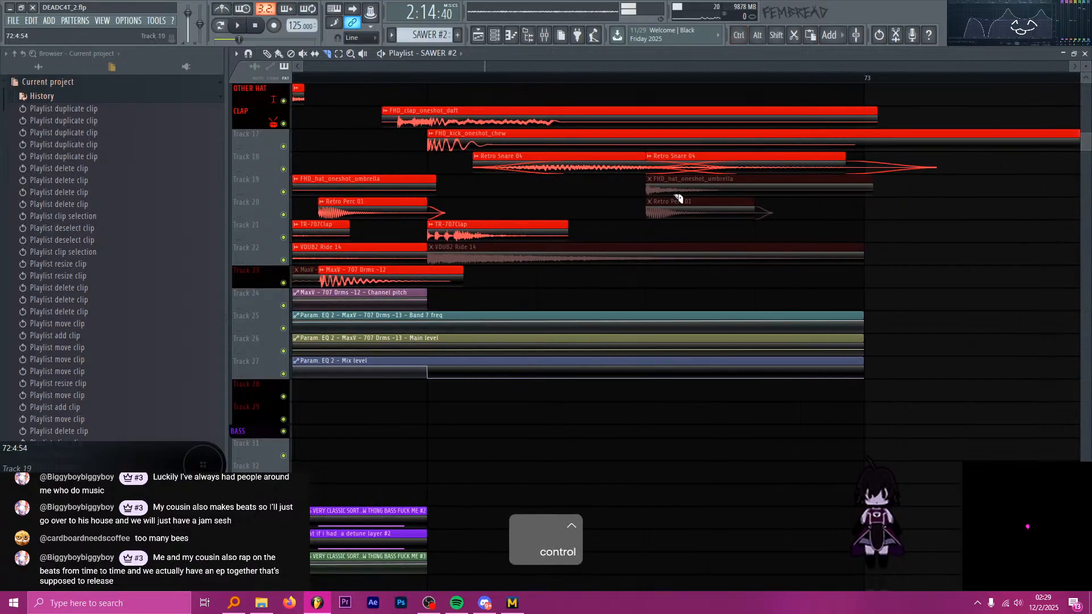
{"action": "key", "text": "t"}
{"action": "left_click", "coordinate": [709, 165]}
{"action": "scroll", "coordinate": [628, 178], "scroll_direction": "up", "scroll_amount": 1}
{"action": "key", "text": "space"}
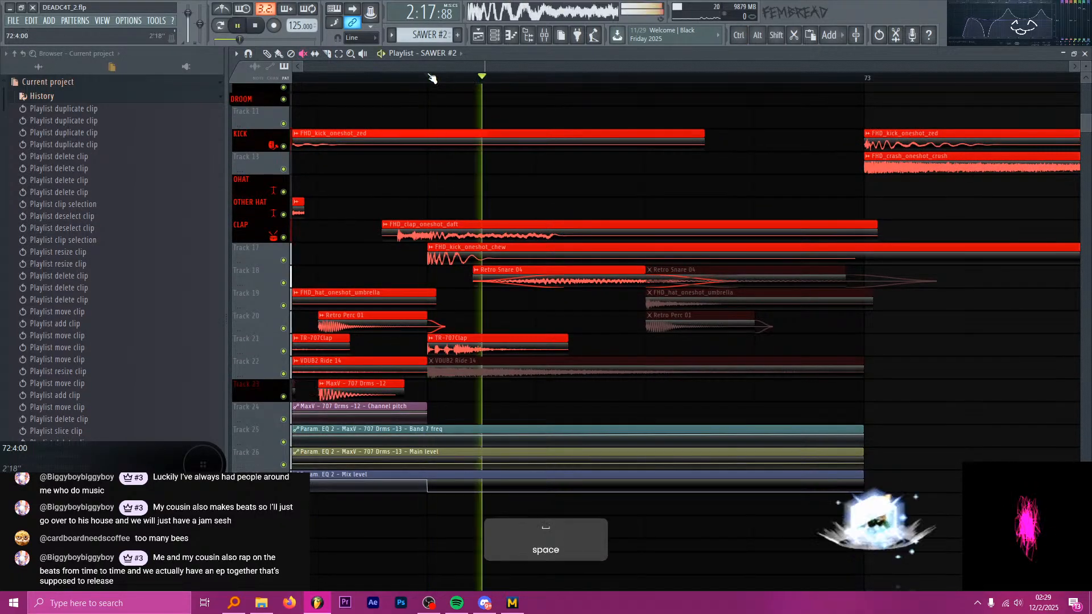
{"action": "key", "text": "space"}
Copy the [reverse] basic clip on track 11 so that it ends at bar 73, and save the project.
{"action": "scroll", "coordinate": [573, 214], "scroll_direction": "down", "scroll_amount": 2}
{"action": "scroll", "coordinate": [572, 214], "scroll_direction": "down", "scroll_amount": 3}
{"action": "key", "text": "p"}
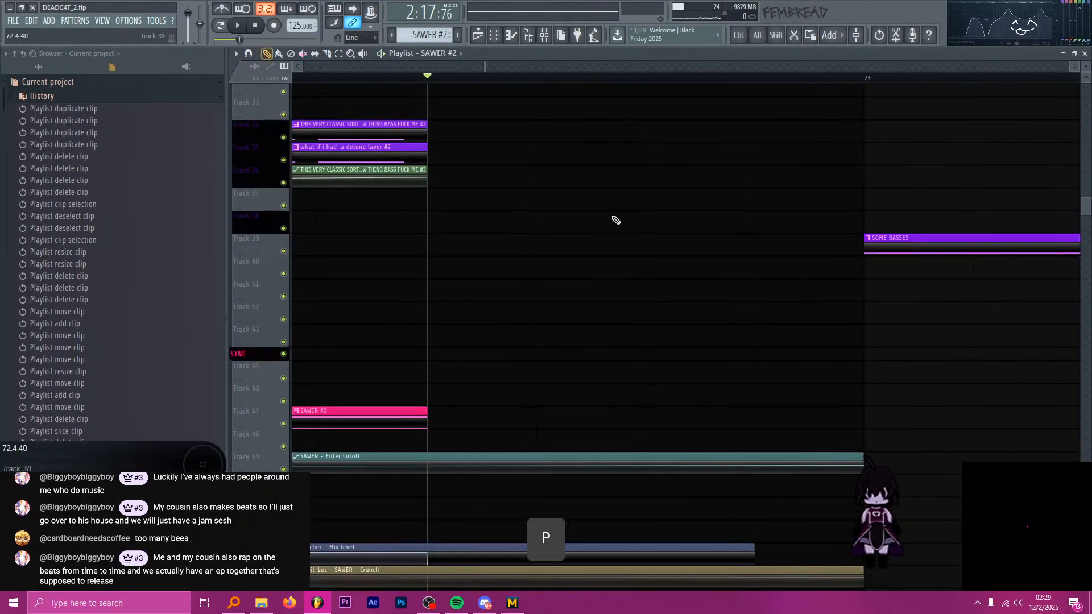
{"action": "scroll", "coordinate": [614, 219], "scroll_direction": "up", "scroll_amount": 6}
{"action": "scroll", "coordinate": [643, 206], "scroll_direction": "down", "scroll_amount": 8, "text": "ctrl"}
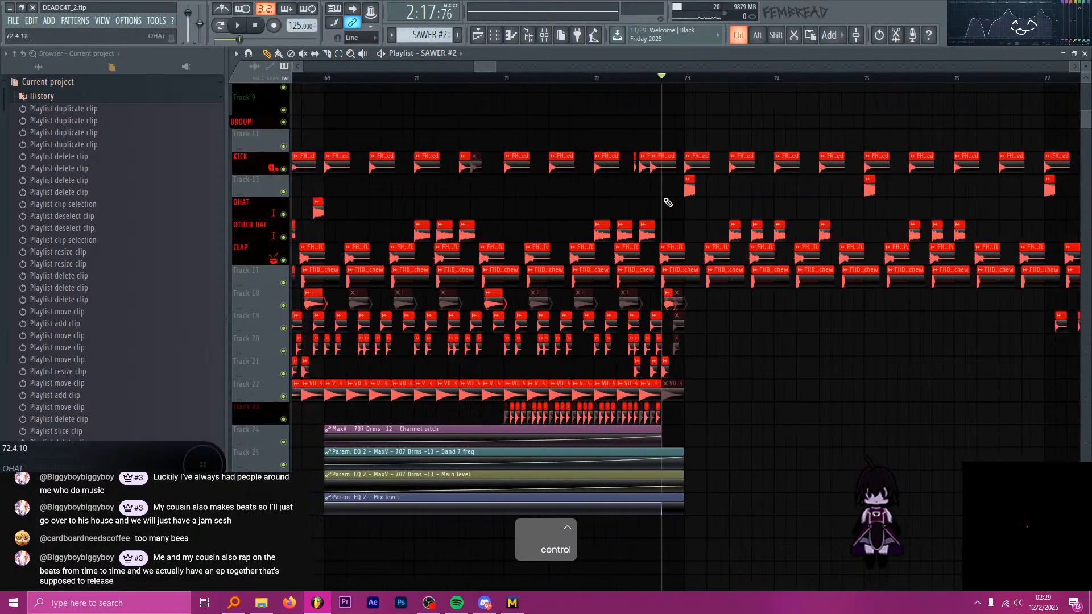
{"action": "scroll", "coordinate": [644, 206], "scroll_direction": "up", "scroll_amount": 2}
{"action": "scroll", "coordinate": [646, 206], "scroll_direction": "down", "scroll_amount": 2, "text": "ctrl"}
{"action": "scroll", "coordinate": [494, 208], "scroll_direction": "up", "scroll_amount": 3, "text": "ctrl"}
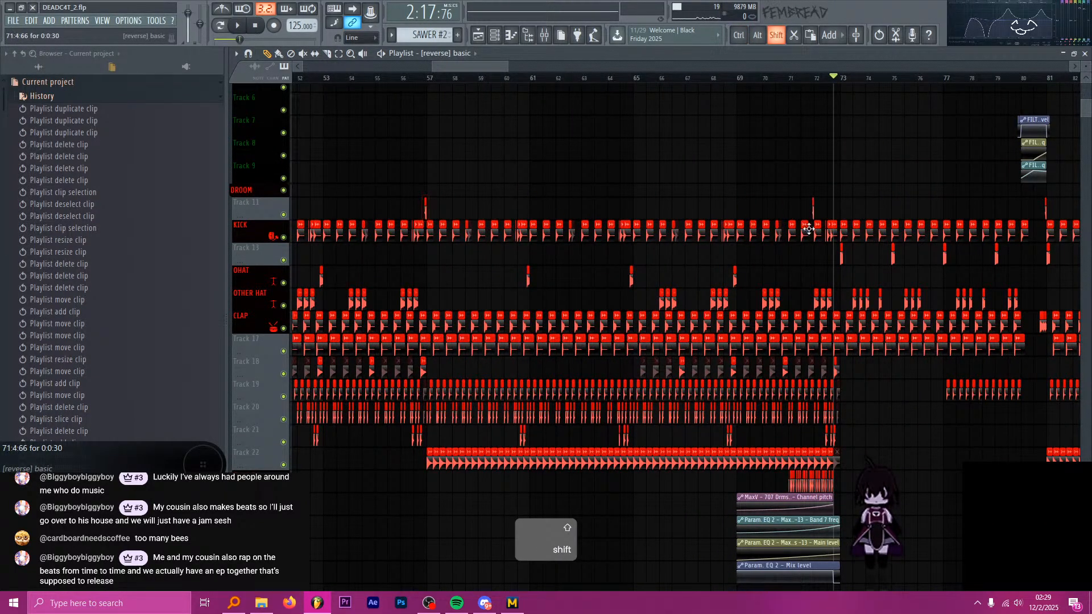
{"action": "scroll", "coordinate": [693, 264], "scroll_direction": "down", "scroll_amount": 3, "text": "ctrl"}
{"action": "scroll", "coordinate": [693, 265], "scroll_direction": "down", "scroll_amount": 2, "text": "ctrl"}
{"action": "scroll", "coordinate": [665, 263], "scroll_direction": "down", "scroll_amount": 6}
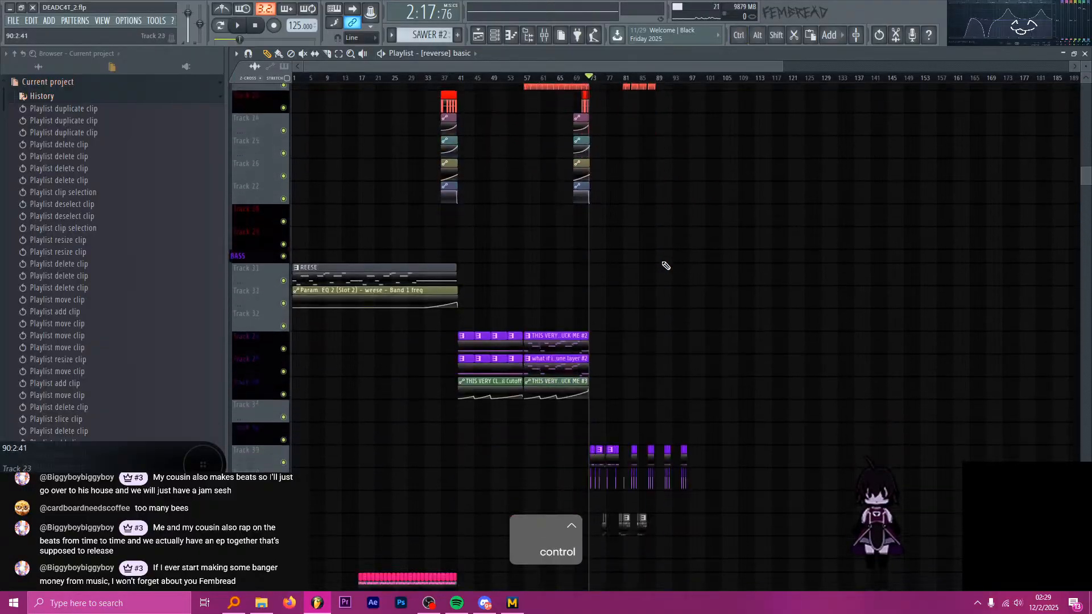
{"action": "key", "text": "ctrl+s"}
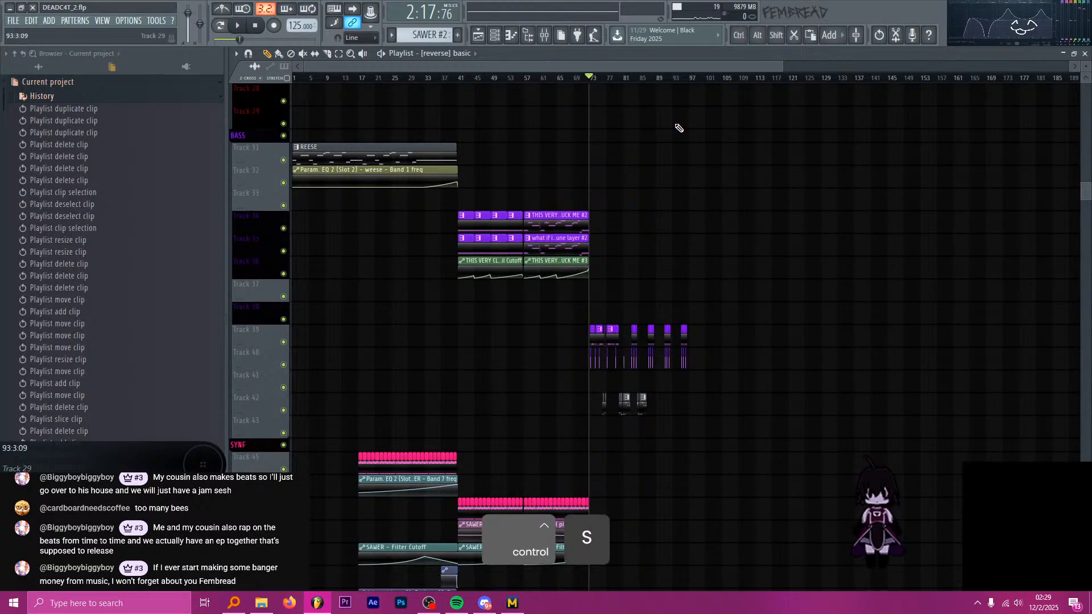
Examine the vocal, synth and drum clips around bar 73 and play the transition briefly from 72:4.
{"action": "scroll", "coordinate": [507, 203], "scroll_direction": "down", "scroll_amount": 7}
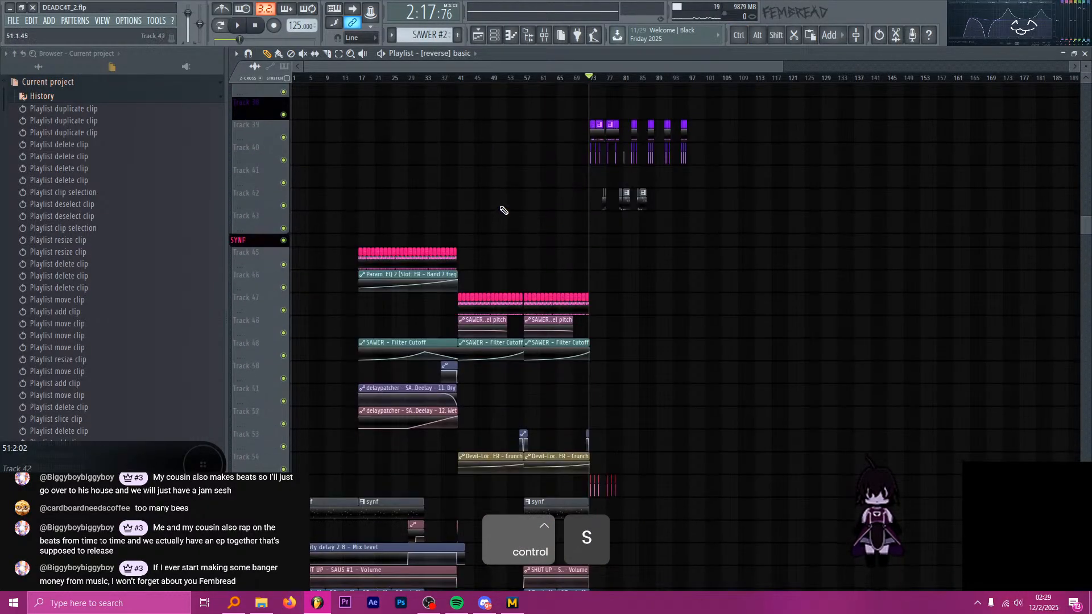
{"action": "scroll", "coordinate": [557, 186], "scroll_direction": "down", "scroll_amount": 6}
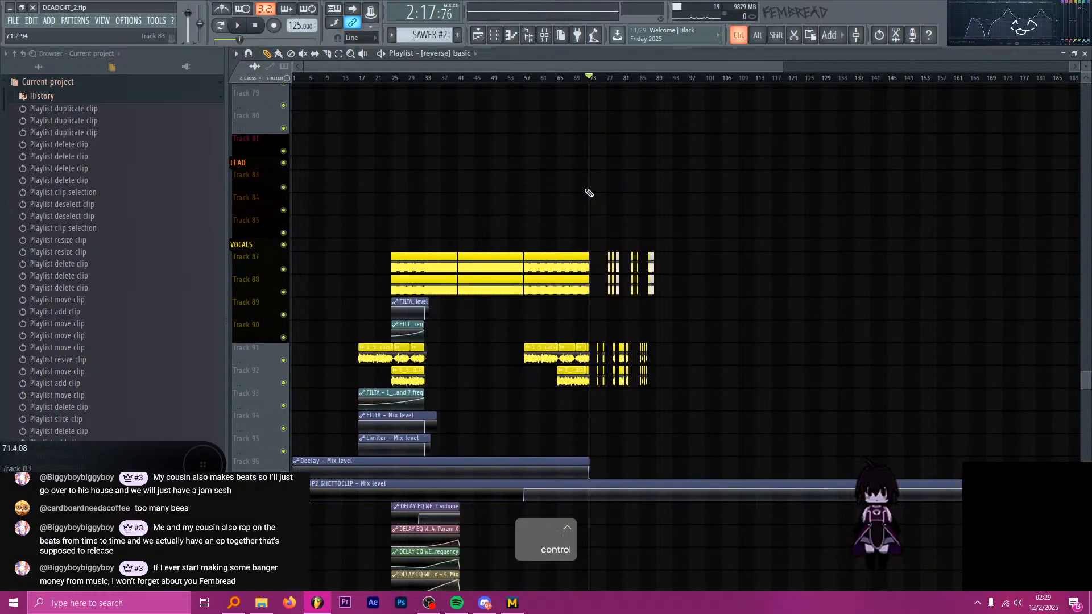
{"action": "scroll", "coordinate": [588, 194], "scroll_direction": "up", "scroll_amount": 5, "text": "ctrl"}
{"action": "scroll", "coordinate": [585, 195], "scroll_direction": "up", "scroll_amount": 1, "text": "ctrl"}
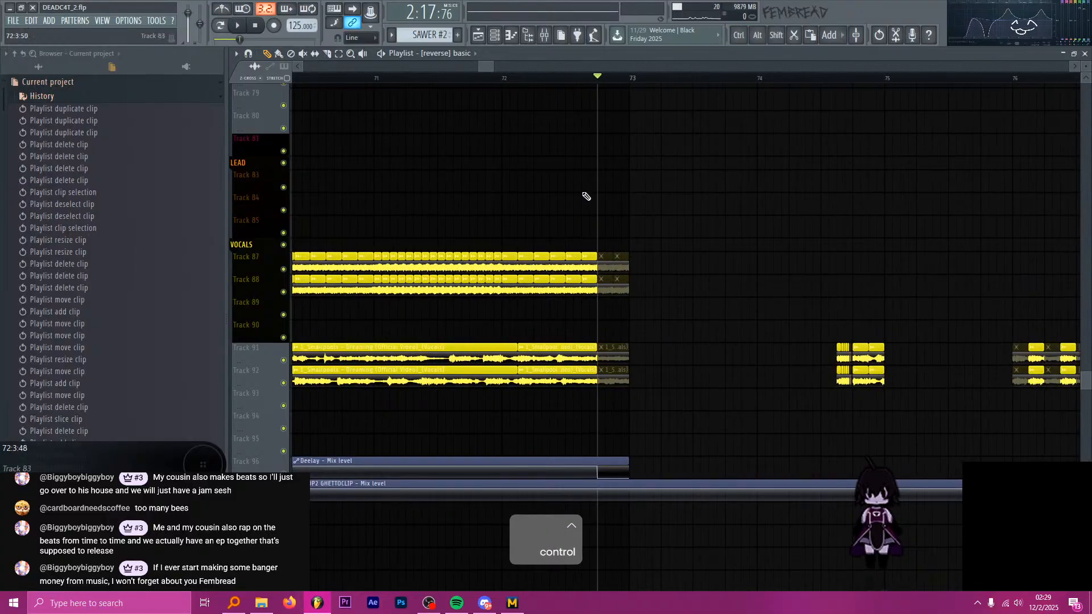
{"action": "scroll", "coordinate": [594, 204], "scroll_direction": "up", "scroll_amount": 6}
{"action": "scroll", "coordinate": [603, 217], "scroll_direction": "up", "scroll_amount": 10}
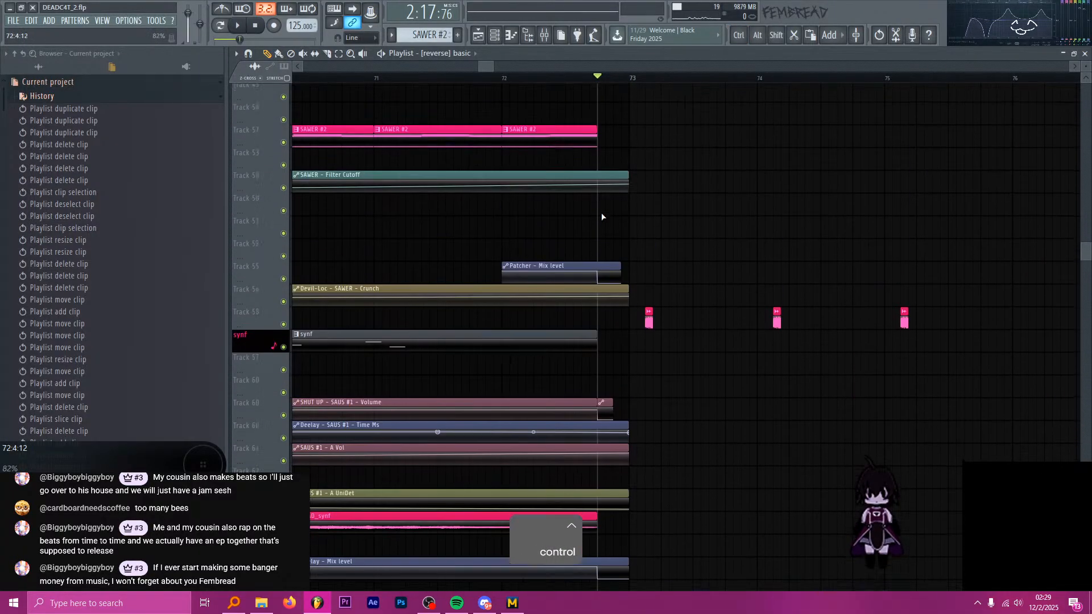
{"action": "scroll", "coordinate": [611, 216], "scroll_direction": "up", "scroll_amount": 4}
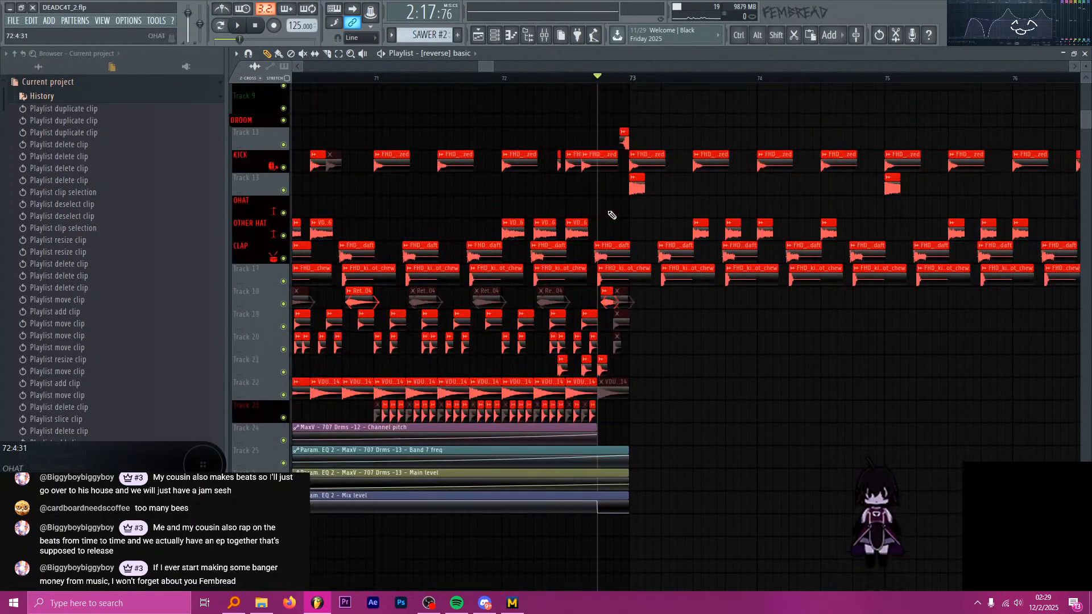
{"action": "scroll", "coordinate": [626, 216], "scroll_direction": "right", "scroll_amount": 2, "text": "ctrl"}
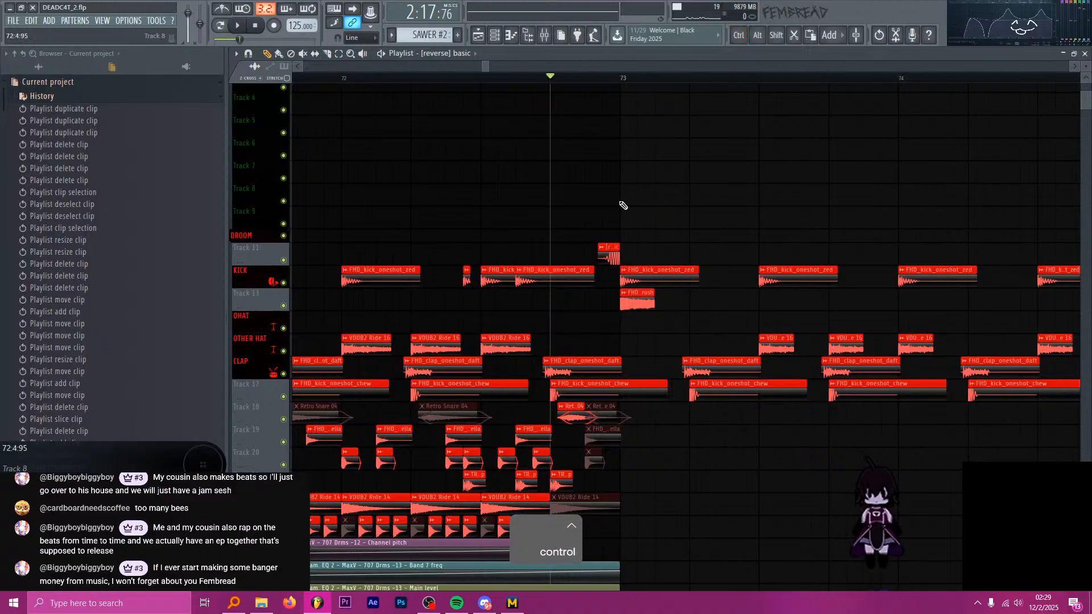
{"action": "scroll", "coordinate": [641, 184], "scroll_direction": "up", "scroll_amount": 3, "text": "ctrl"}
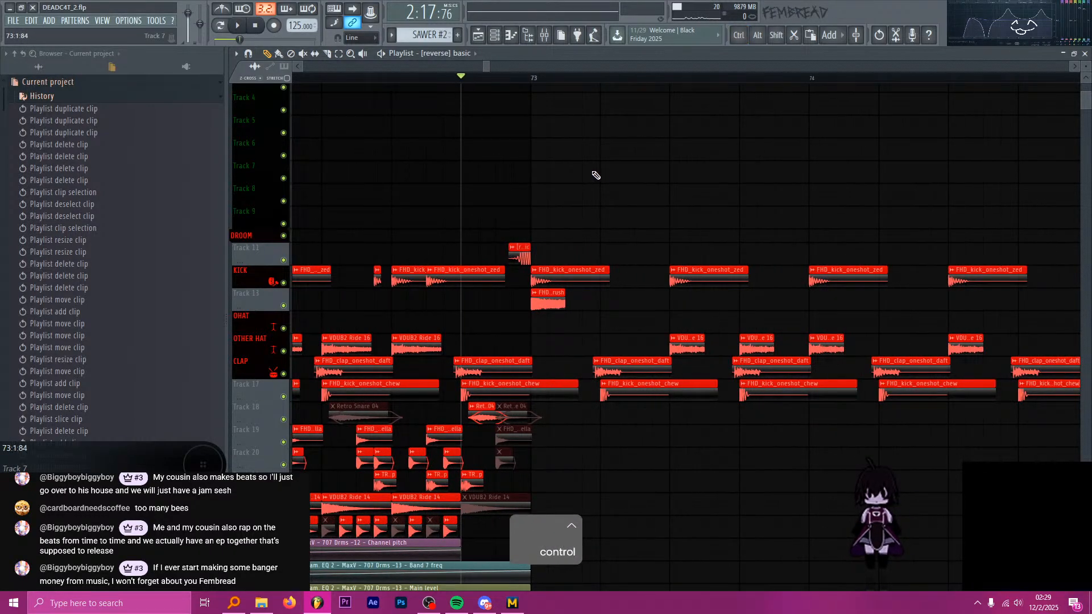
{"action": "key", "text": "space"}
{"action": "key", "text": "space"}
Check the tracks down to the SFX section and filter the channel rack to the SFX group.
{"action": "scroll", "coordinate": [642, 210], "scroll_direction": "down", "scroll_amount": 4, "text": "ctrl"}
{"action": "scroll", "coordinate": [671, 210], "scroll_direction": "down", "scroll_amount": 10}
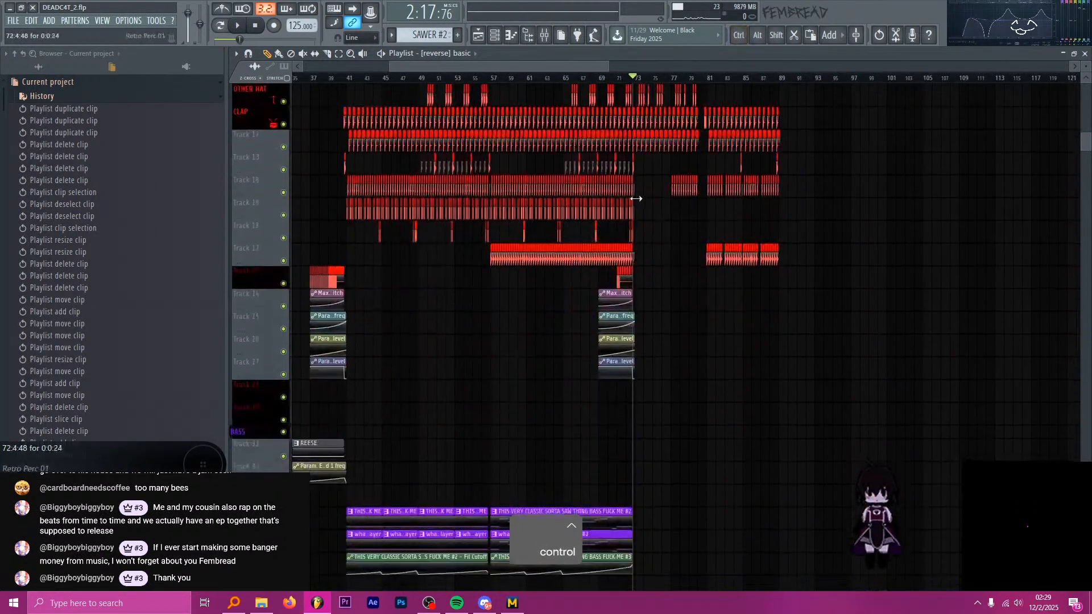
{"action": "scroll", "coordinate": [682, 205], "scroll_direction": "down", "scroll_amount": 14}
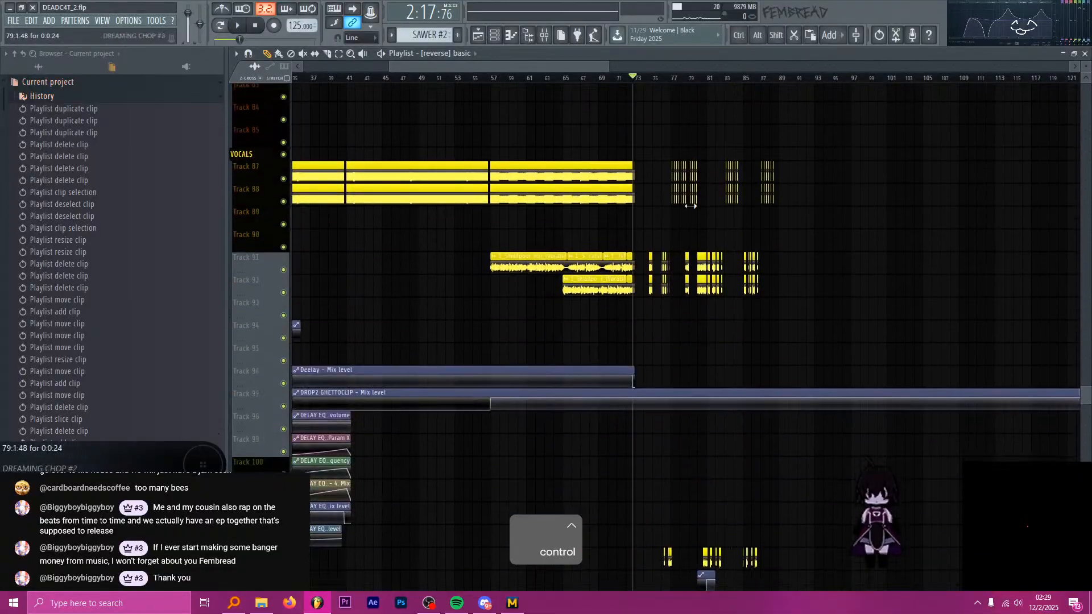
{"action": "scroll", "coordinate": [666, 200], "scroll_direction": "down", "scroll_amount": 2, "text": "ctrl"}
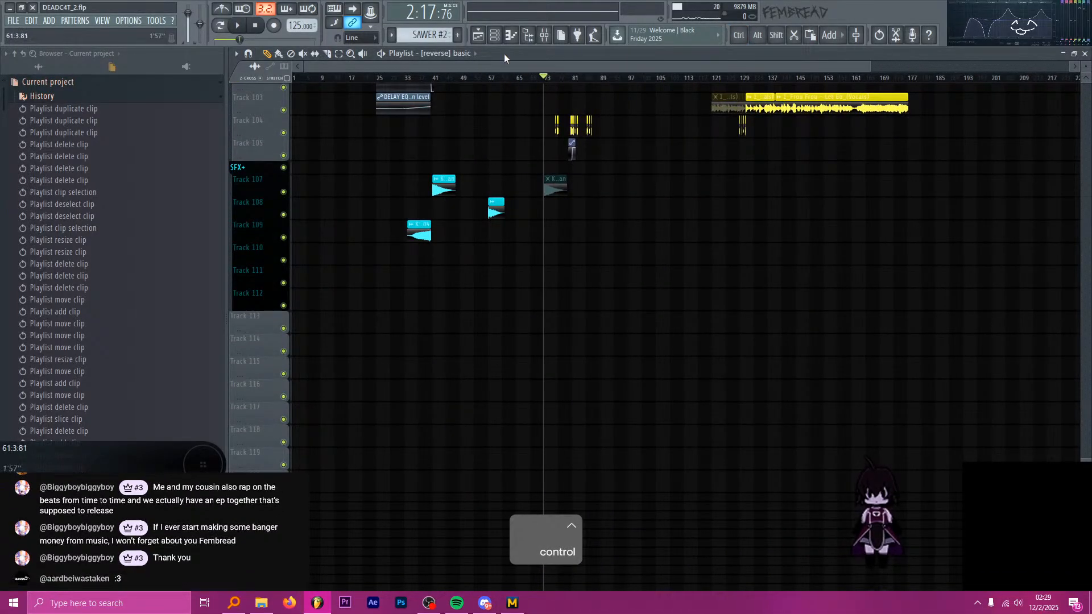
{"action": "key", "text": "F6"}
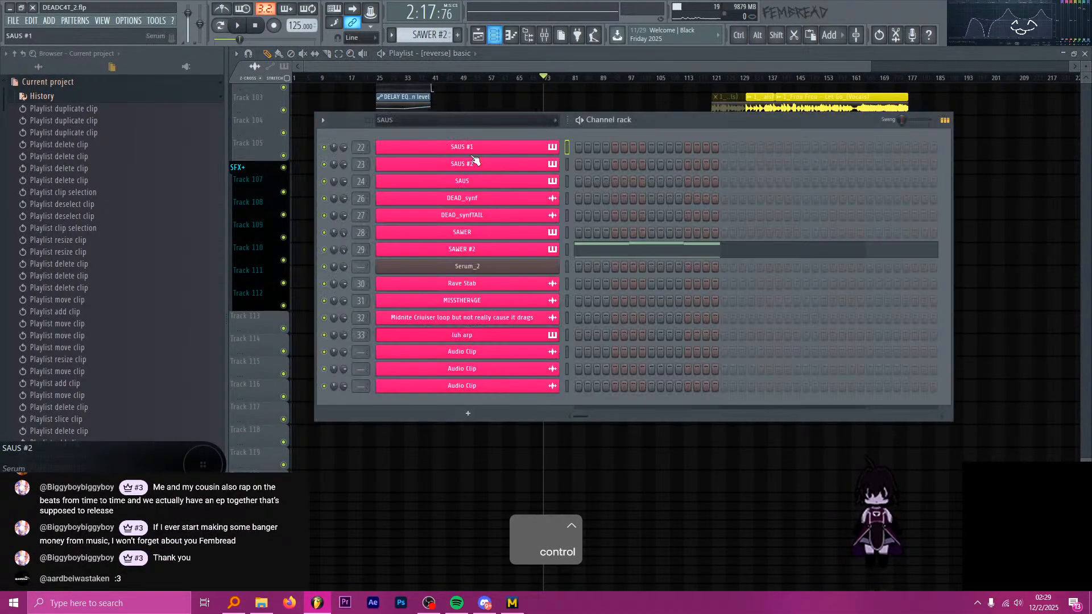
{"action": "left_click", "coordinate": [449, 120]}
{"action": "left_click", "coordinate": [404, 213]}
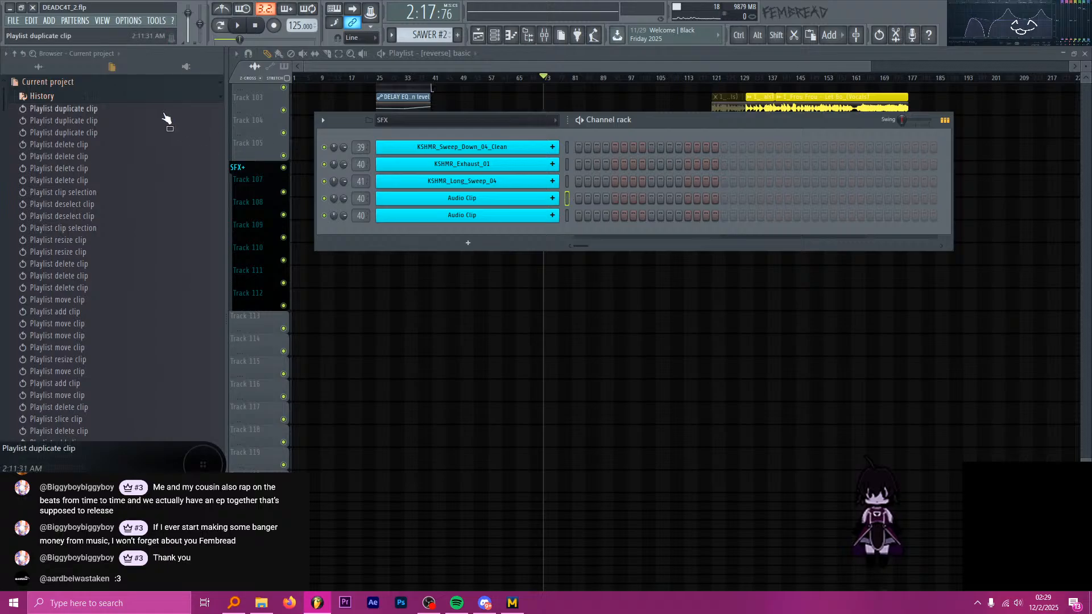
Look through the project browser and the list of sample pack folders for sound effects to add.
{"action": "left_click", "coordinate": [152, 96]}
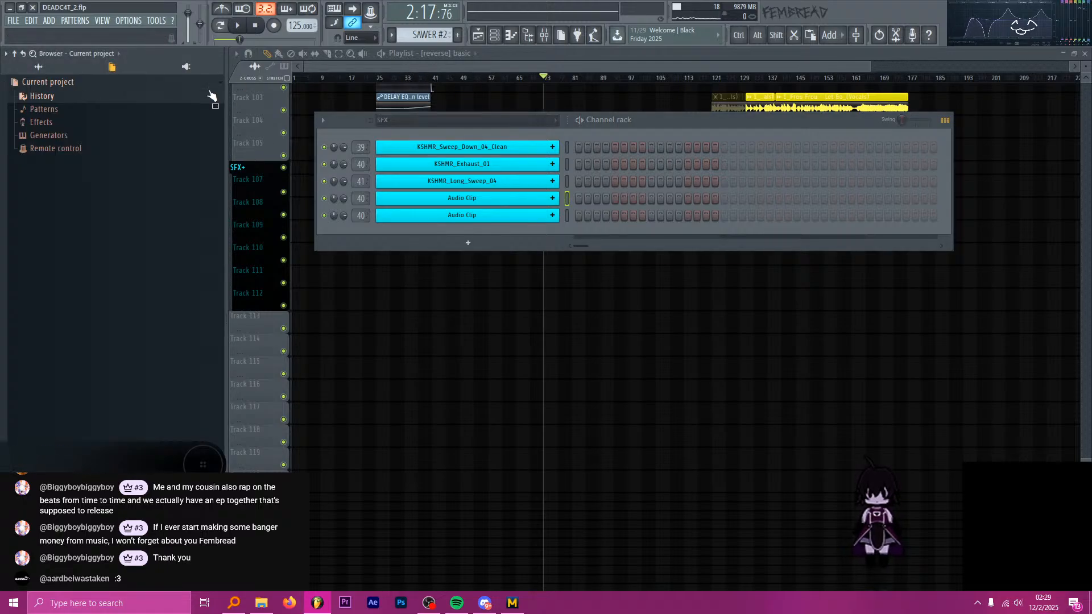
{"action": "left_click", "coordinate": [57, 81]}
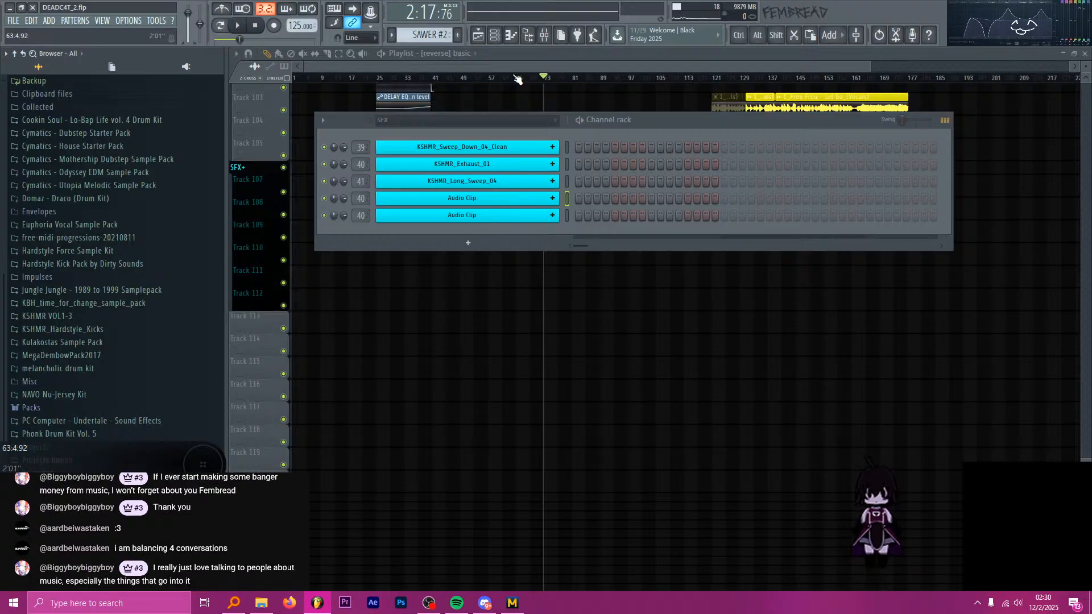
{"action": "scroll", "coordinate": [136, 358], "scroll_direction": "down", "scroll_amount": 1}
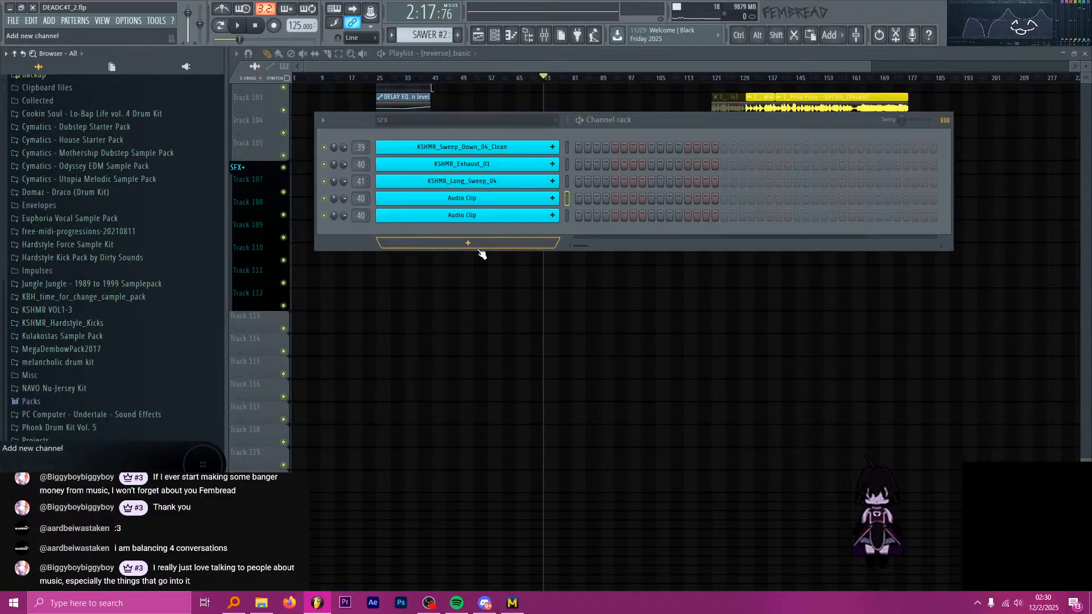
{"action": "left_click", "coordinate": [442, 121]}
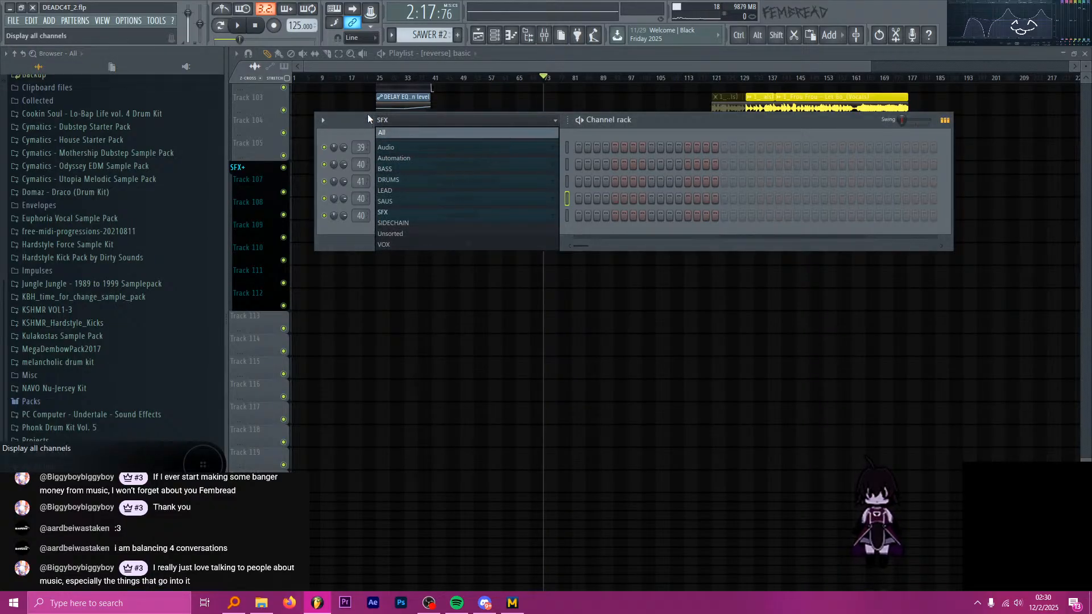
{"action": "left_click", "coordinate": [350, 117]}
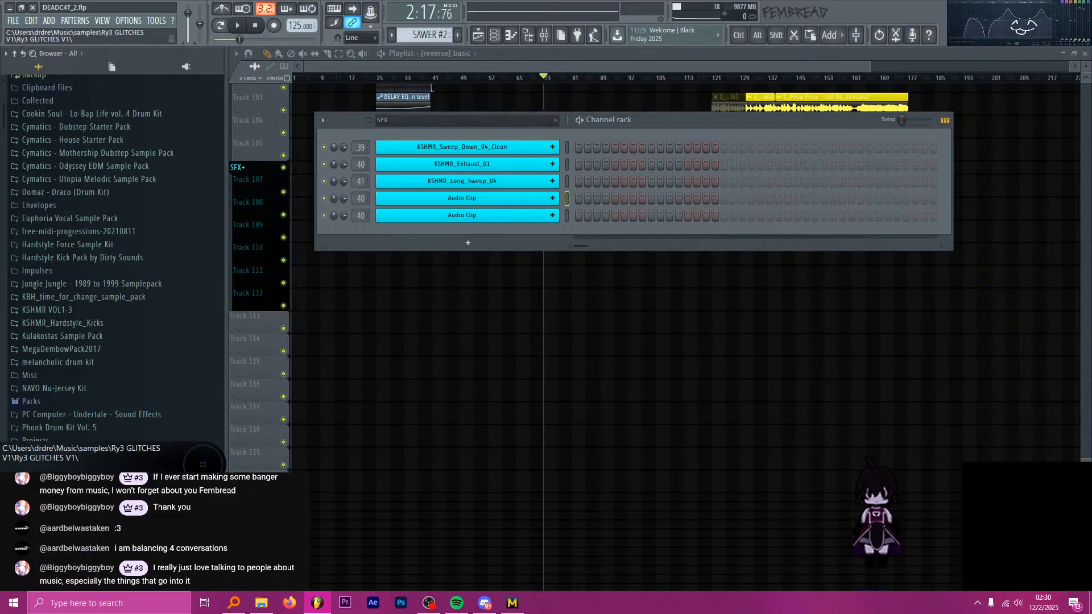
{"action": "scroll", "coordinate": [105, 401], "scroll_direction": "down", "scroll_amount": 6}
{"action": "left_click", "coordinate": [95, 234]}
{"action": "scroll", "coordinate": [118, 328], "scroll_direction": "up", "scroll_amount": 10}
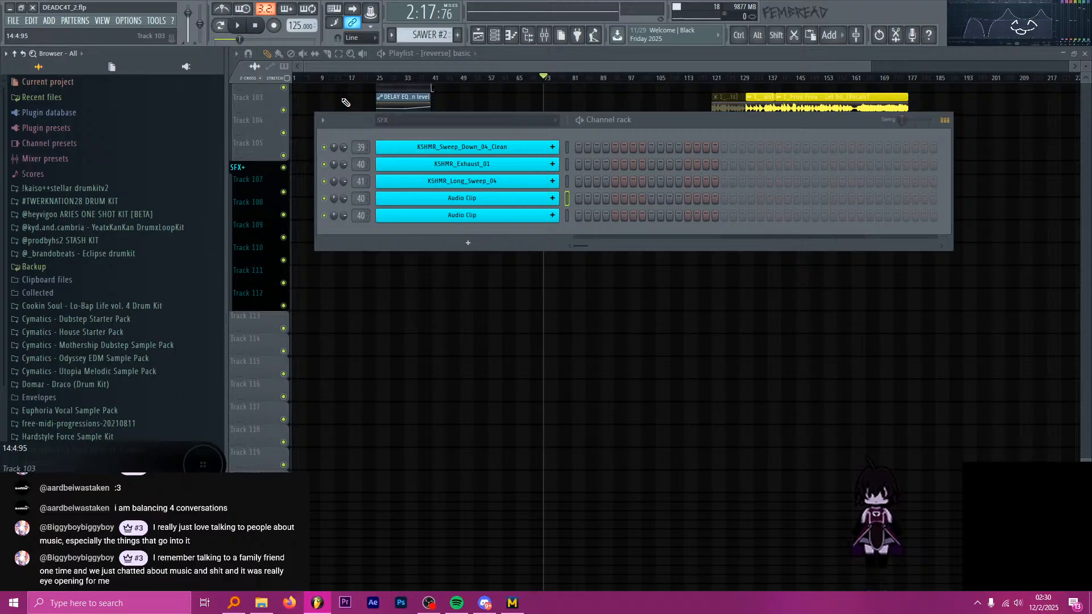
{"action": "left_click_drag", "start_coordinate": [347, 132], "coordinate": [334, 113]}
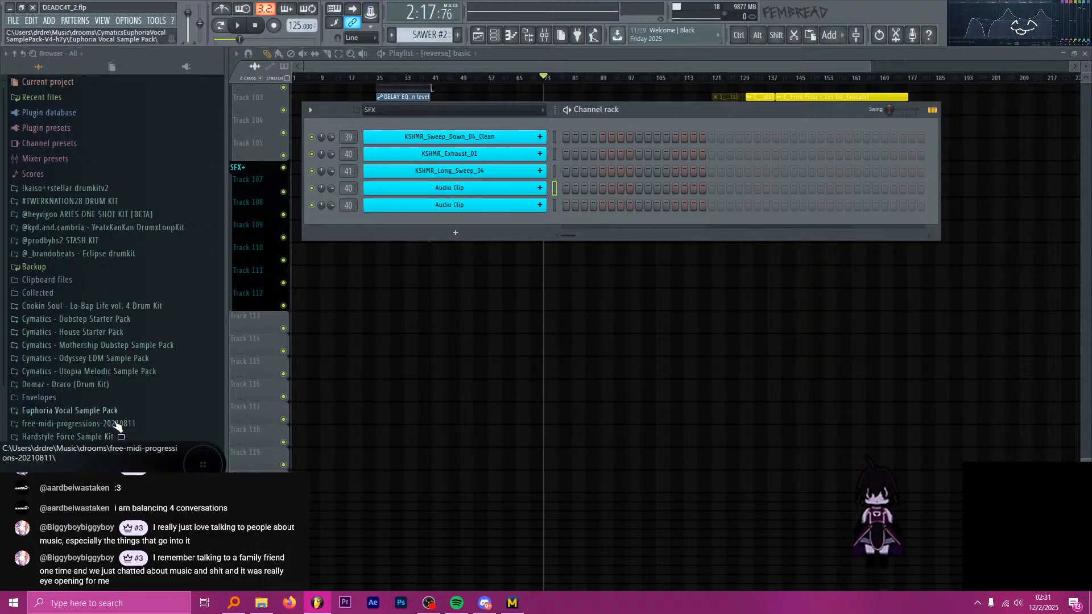
{"action": "left_click", "coordinate": [129, 254]}
{"action": "left_click", "coordinate": [122, 241]}
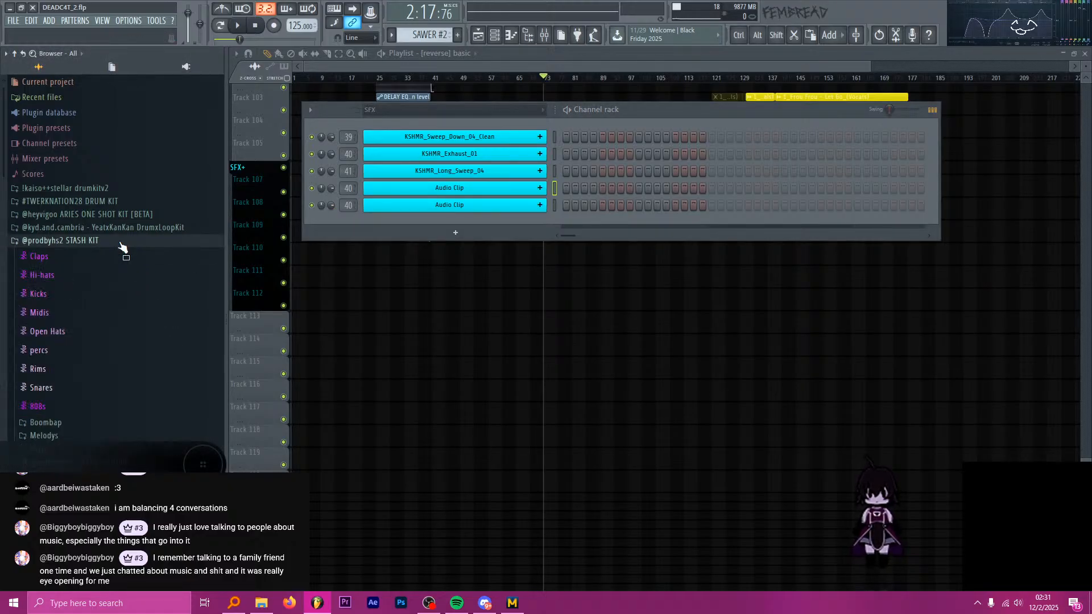
{"action": "left_click", "coordinate": [71, 352]}
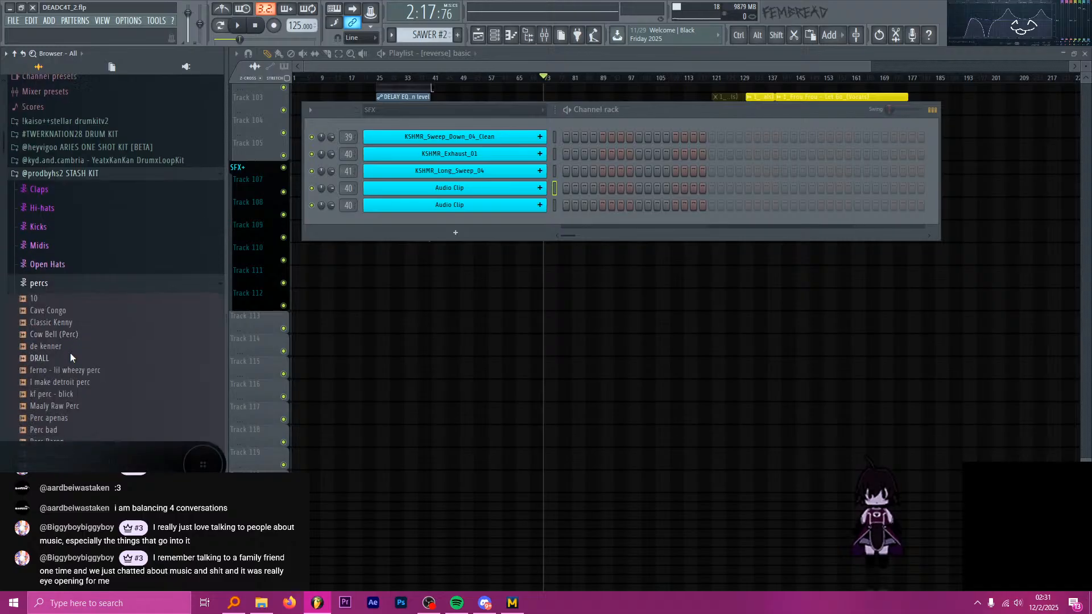
{"action": "left_click", "coordinate": [40, 299]}
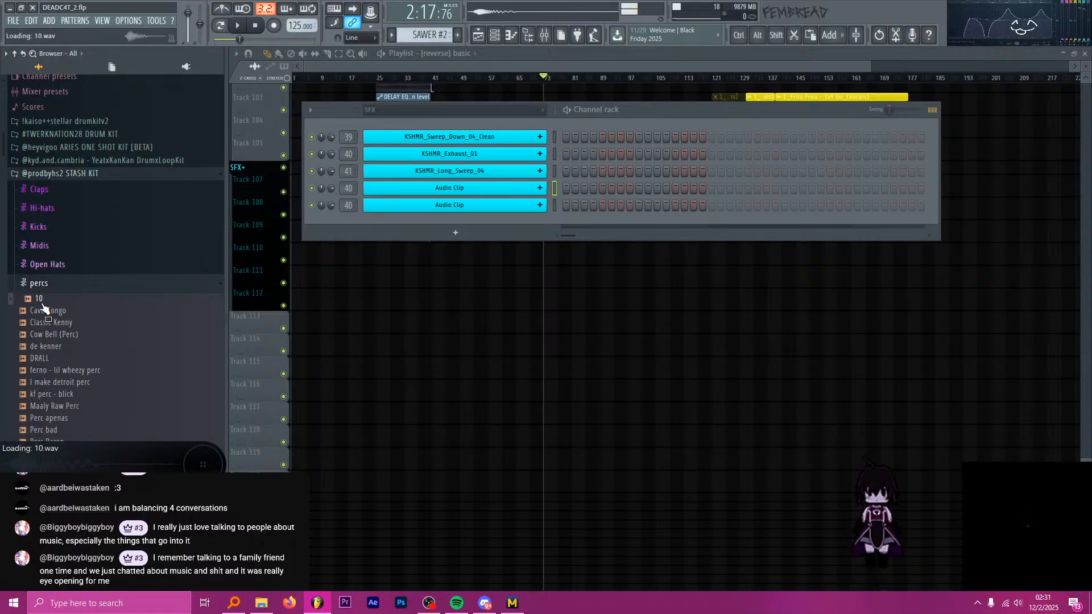
{"action": "left_click", "coordinate": [65, 349]}
{"action": "left_click_drag", "start_coordinate": [34, 299], "coordinate": [462, 194]}
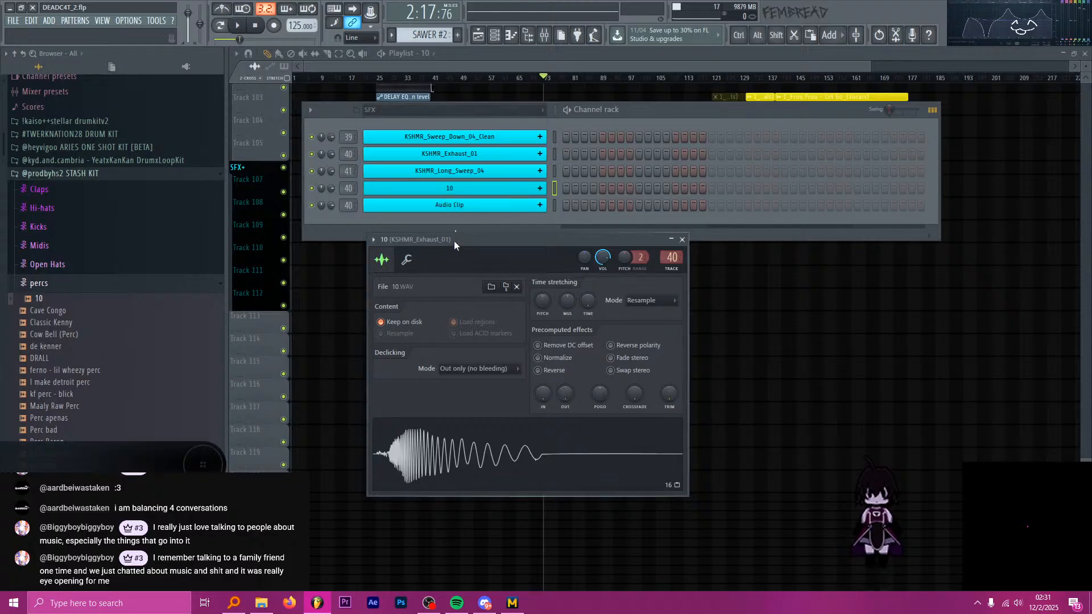
Normalize sample 10 and route its channel to its own mixer track, moved to position 42 among the SFX tracks.
{"action": "left_click", "coordinate": [537, 358]}
{"action": "left_click_drag", "start_coordinate": [479, 240], "coordinate": [438, 229]}
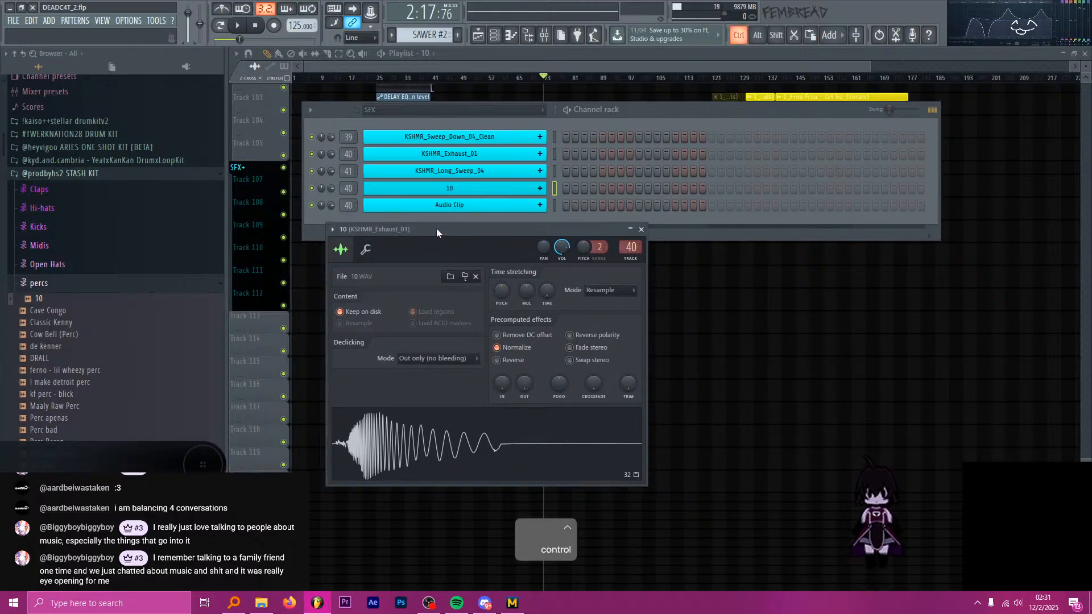
{"action": "key", "text": "ctrl+l"}
{"action": "scroll", "coordinate": [764, 204], "scroll_direction": "up", "scroll_amount": 2}
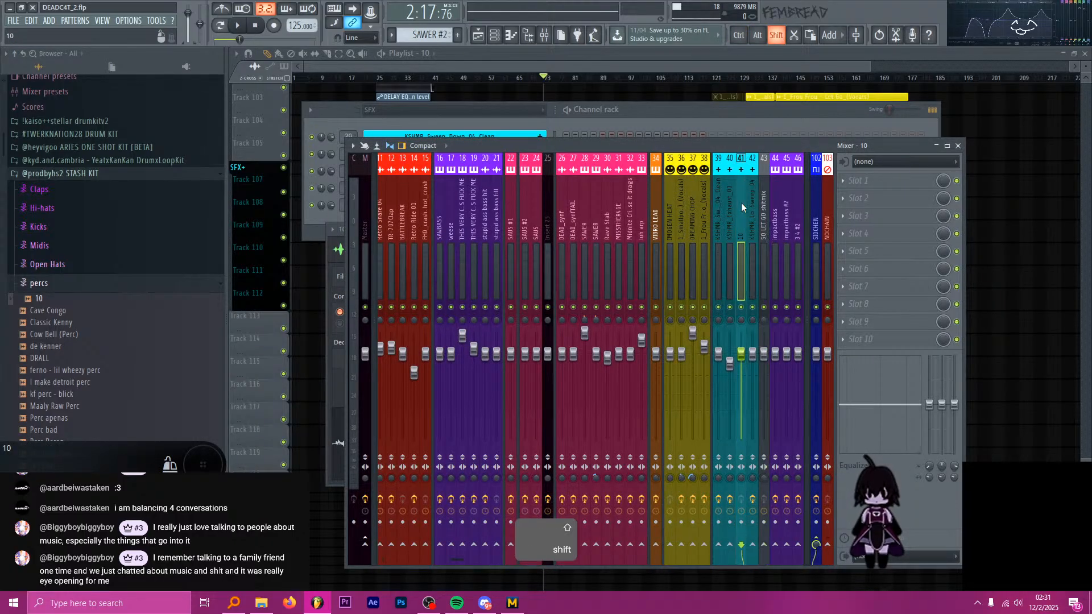
{"action": "scroll", "coordinate": [742, 204], "scroll_direction": "down", "scroll_amount": 1}
Add Fruity Limiter to the first effect slot of sample 10's mixer track and adjust its loudness.
{"action": "left_click", "coordinate": [876, 184]}
{"action": "left_click", "coordinate": [877, 184]}
{"action": "left_click", "coordinate": [878, 188]}
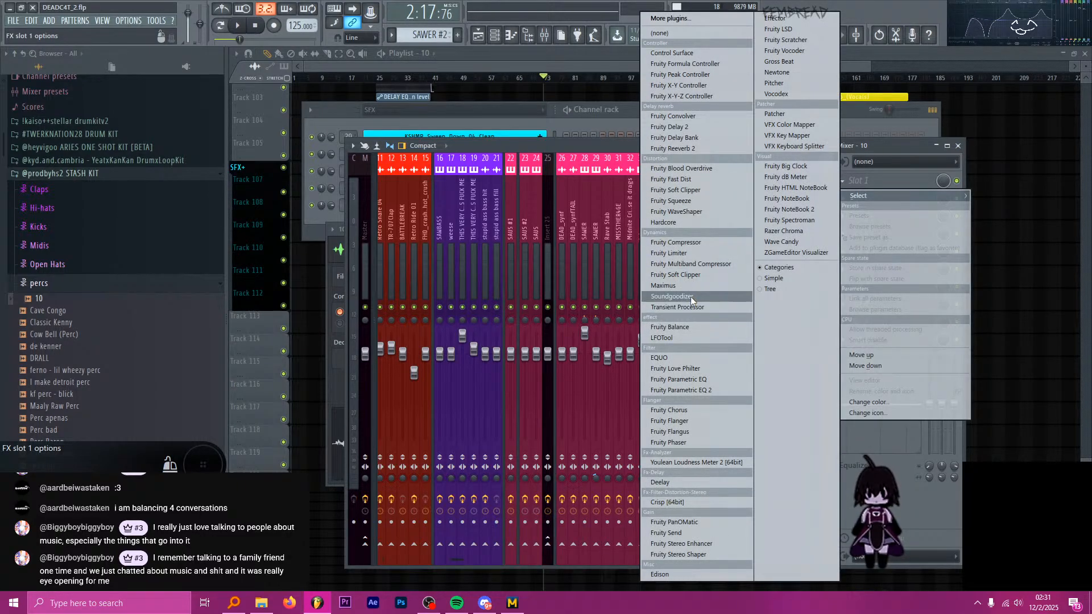
{"action": "left_click", "coordinate": [706, 252]}
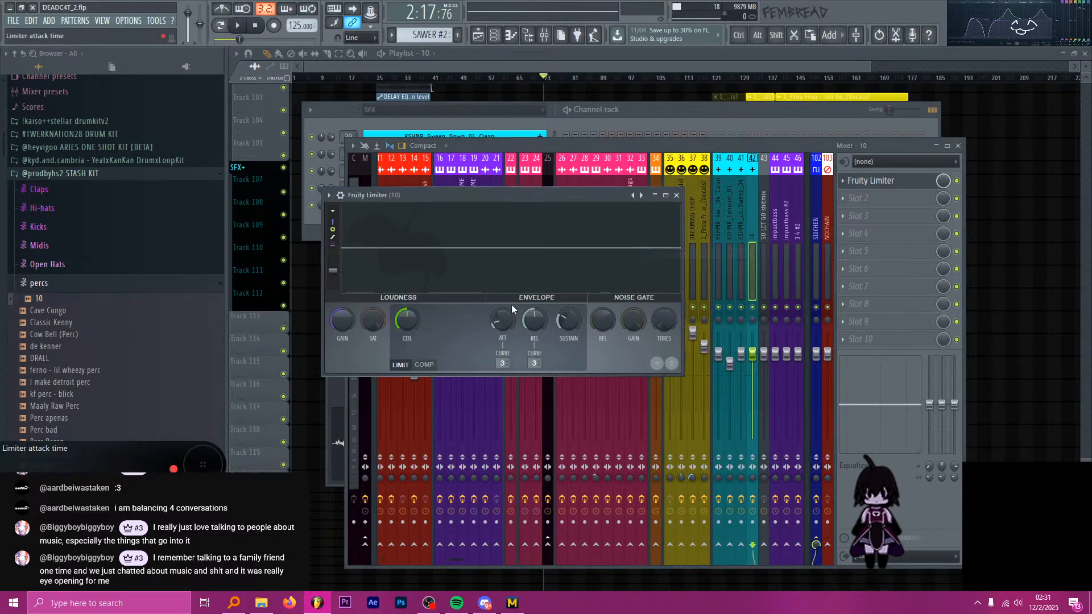
{"action": "left_click_drag", "start_coordinate": [335, 329], "coordinate": [463, 291]}
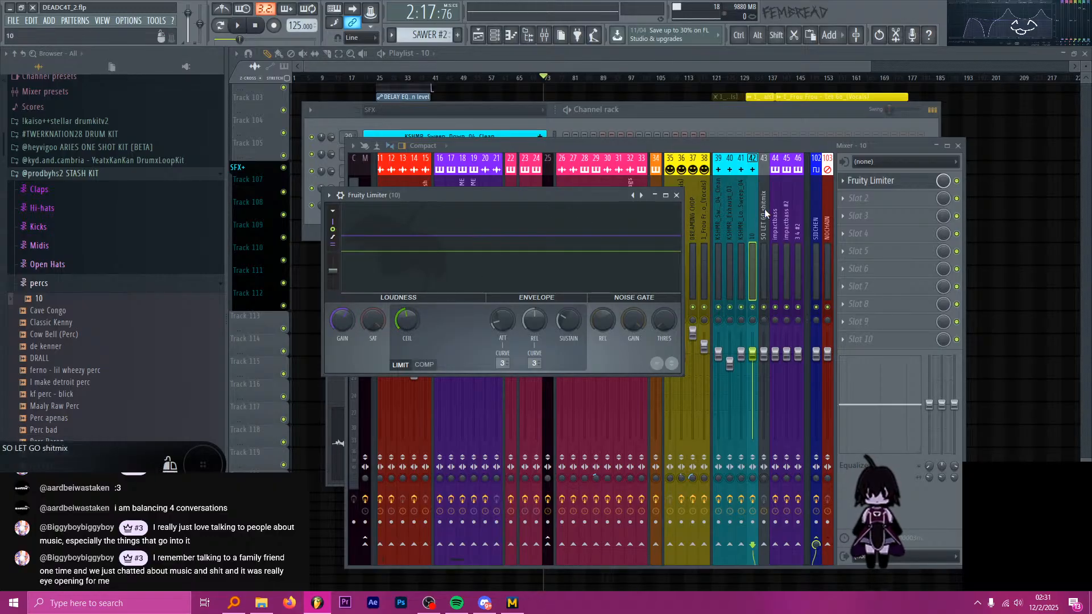
Add Fruity Parametric EQ 2 to the second slot with a steep low cut, band 2 boosted and band 3 lowered.
{"action": "left_click", "coordinate": [879, 182]}
{"action": "left_click", "coordinate": [879, 198]}
{"action": "left_click", "coordinate": [708, 390]}
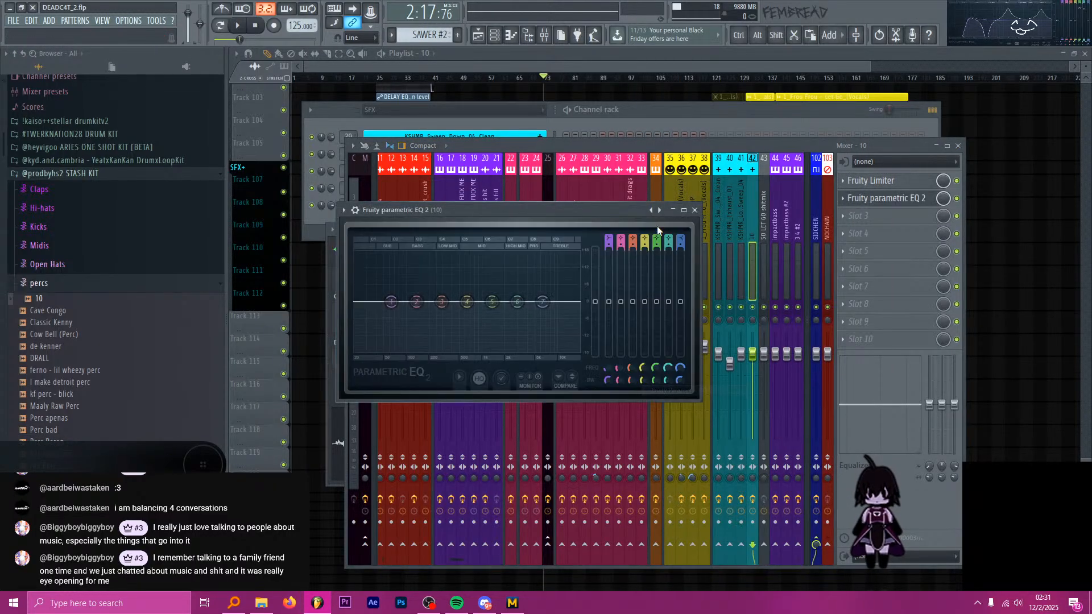
{"action": "right_click", "coordinate": [660, 210]}
{"action": "left_click", "coordinate": [688, 232]}
{"action": "left_click_drag", "start_coordinate": [404, 302], "coordinate": [394, 302]}
{"action": "mouse_move", "coordinate": [441, 302]}
{"action": "left_mouse_down"}
{"action": "mouse_move", "coordinate": [433, 296]}
{"action": "mouse_move", "coordinate": [438, 310]}
{"action": "left_mouse_up"}
{"action": "left_click_drag", "start_coordinate": [417, 302], "coordinate": [409, 295]}
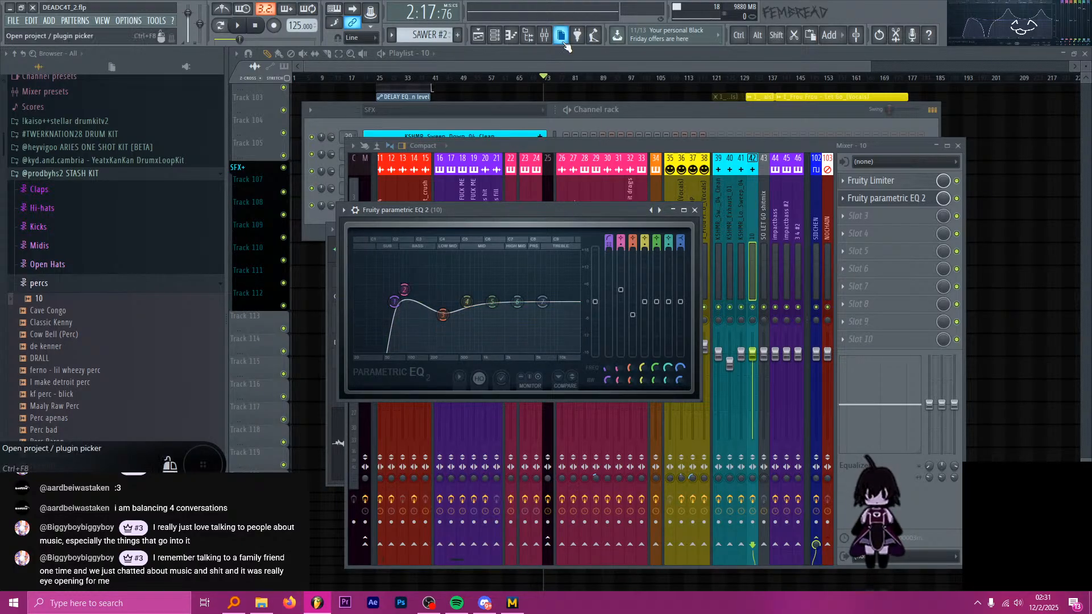
Place the sample 10 clip on track 110 at about 72:4:47, just before bar 73, and play that spot.
{"action": "key", "text": "alt+Tab"}
{"action": "key", "text": "F12"}
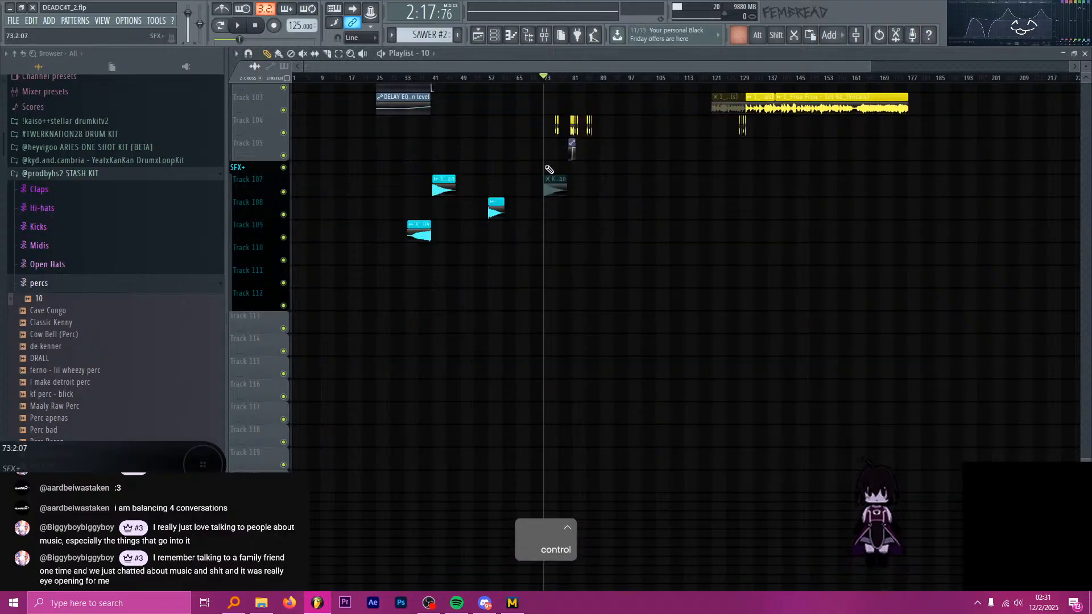
{"action": "scroll", "coordinate": [519, 215], "scroll_direction": "up", "scroll_amount": 8}
{"action": "scroll", "coordinate": [520, 217], "scroll_direction": "down", "scroll_amount": 10}
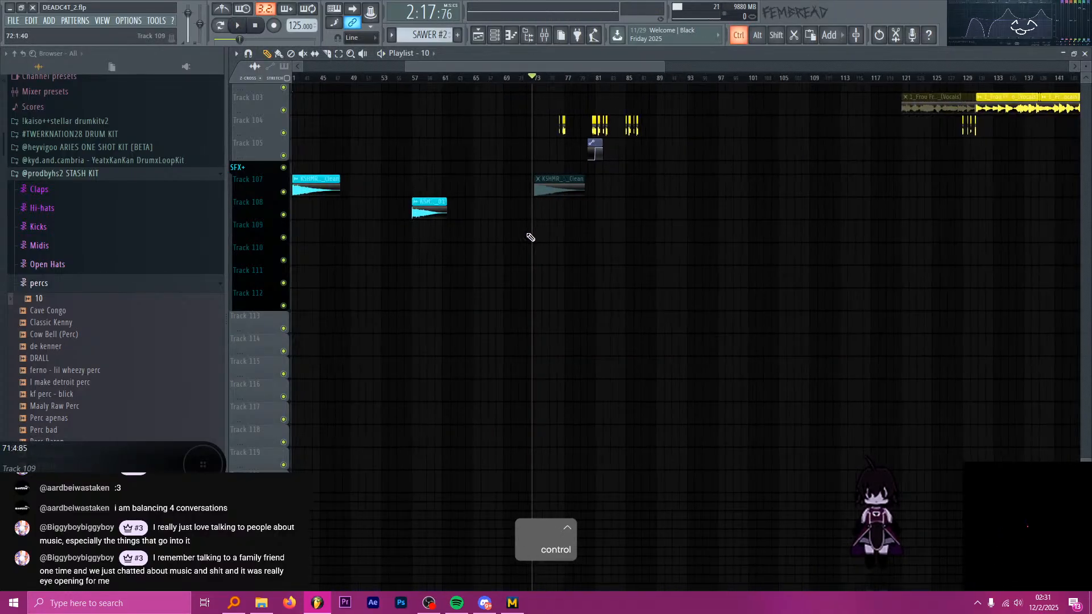
{"action": "scroll", "coordinate": [541, 229], "scroll_direction": "down", "scroll_amount": 2}
{"action": "scroll", "coordinate": [547, 217], "scroll_direction": "up", "scroll_amount": 10}
{"action": "scroll", "coordinate": [545, 214], "scroll_direction": "up", "scroll_amount": 4}
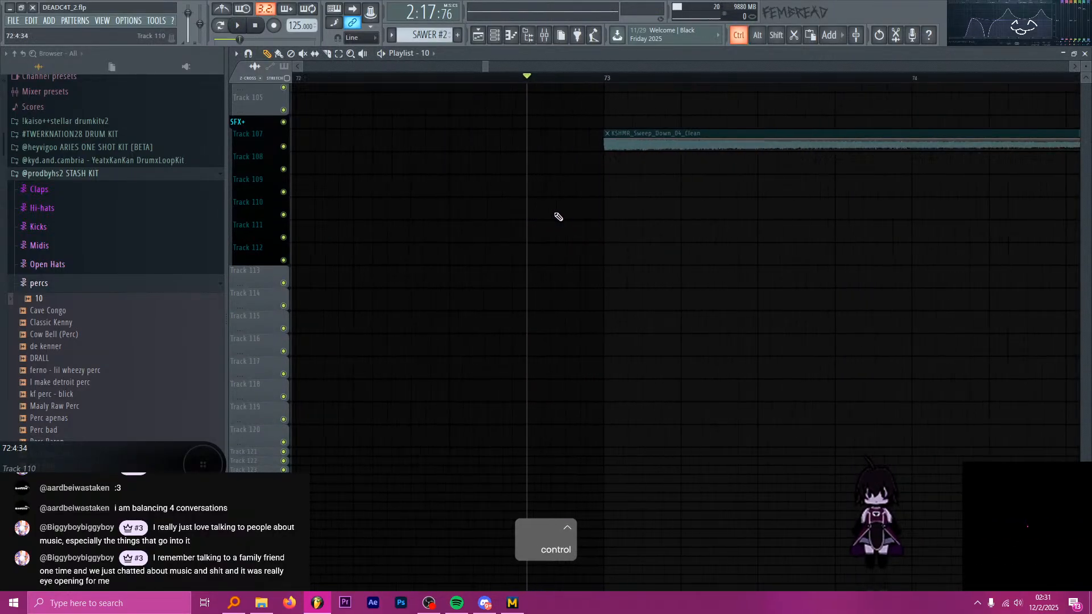
{"action": "key", "text": "space"}
{"action": "key", "text": "space"}
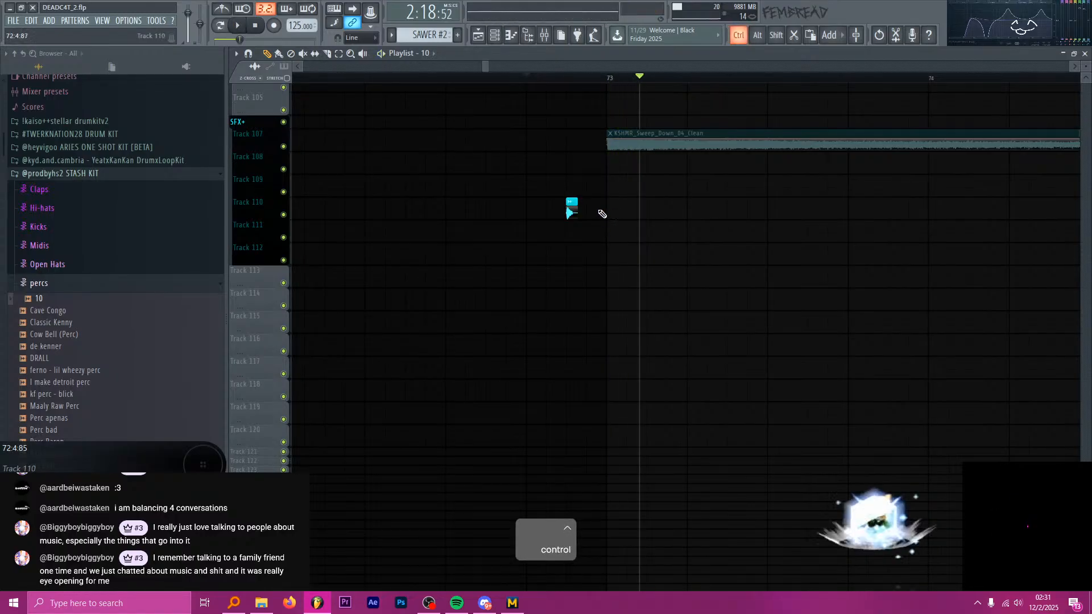
Raise the mixer volume of sample 10's track while playing the transition, and save the project.
{"action": "scroll", "coordinate": [575, 216], "scroll_direction": "up", "scroll_amount": 4}
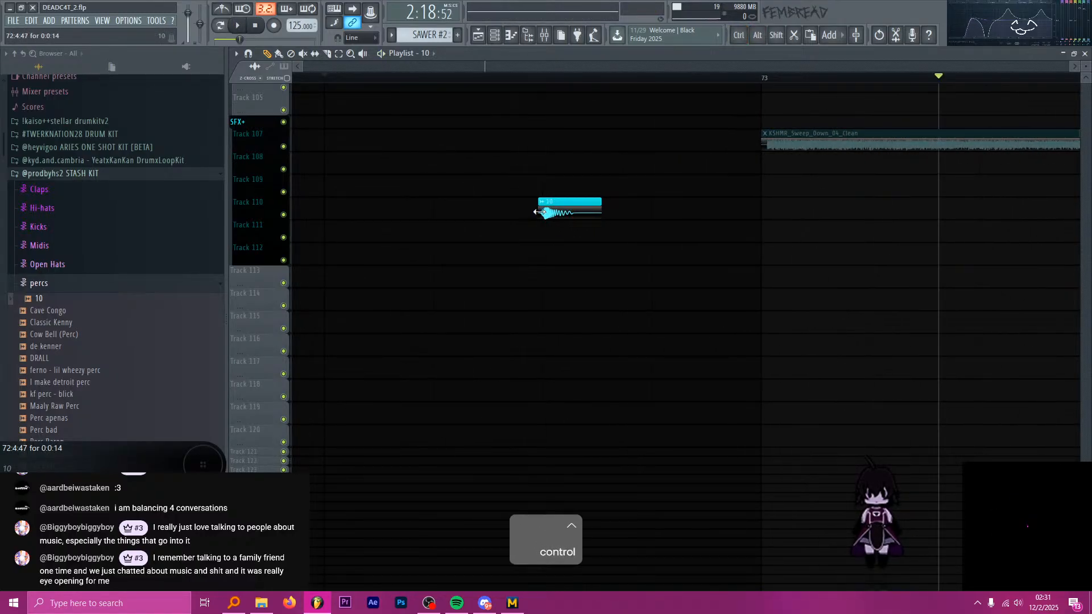
{"action": "key", "text": "space"}
{"action": "left_click", "coordinate": [555, 35]}
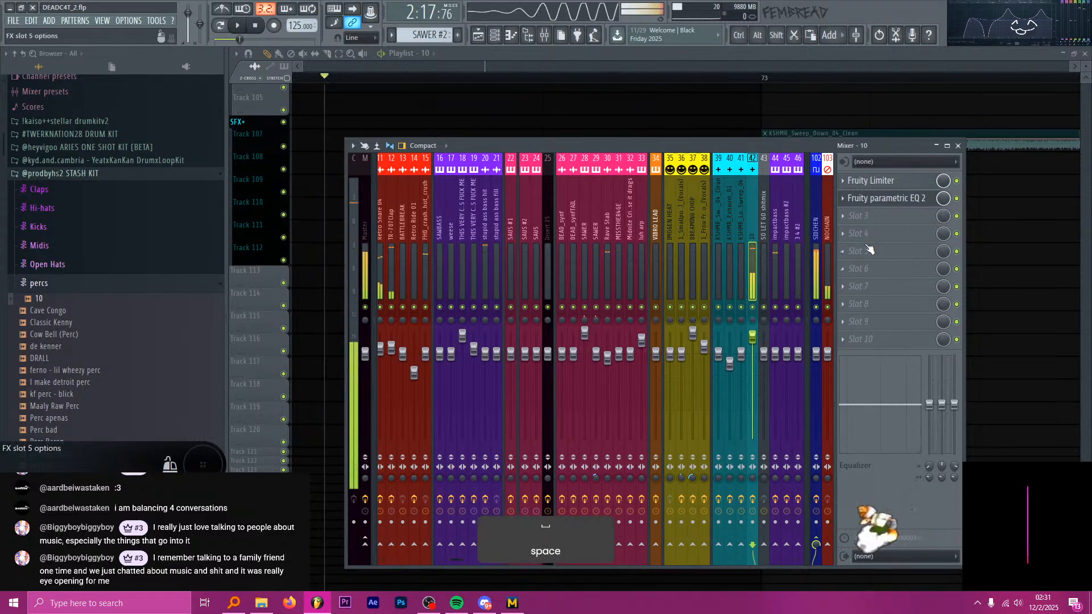
{"action": "left_click", "coordinate": [576, 58]}
{"action": "scroll", "coordinate": [569, 106], "scroll_direction": "down", "scroll_amount": 10}
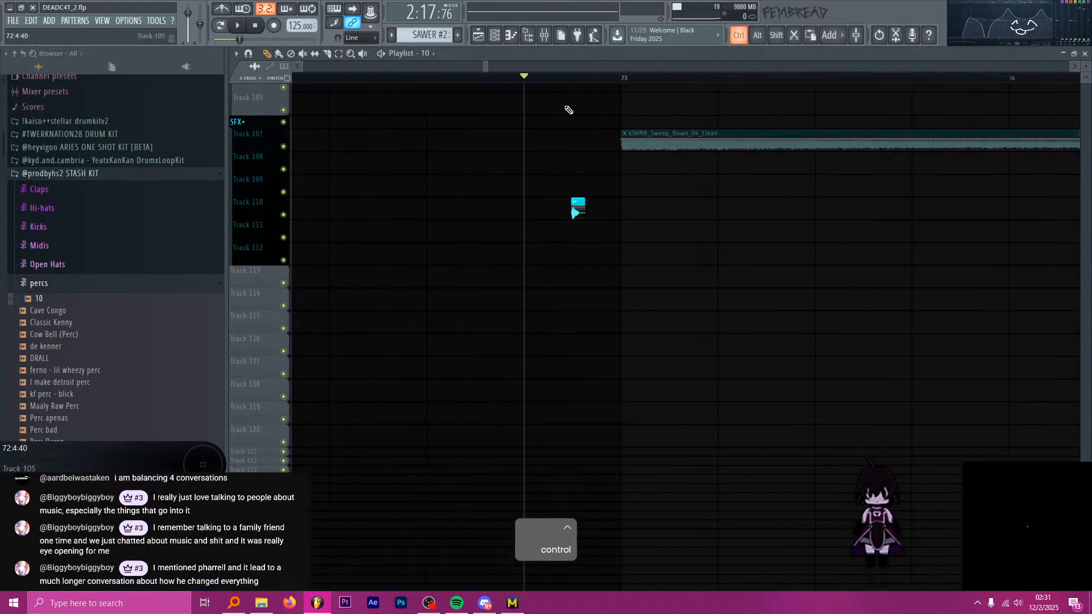
{"action": "scroll", "coordinate": [530, 96], "scroll_direction": "down", "scroll_amount": 3}
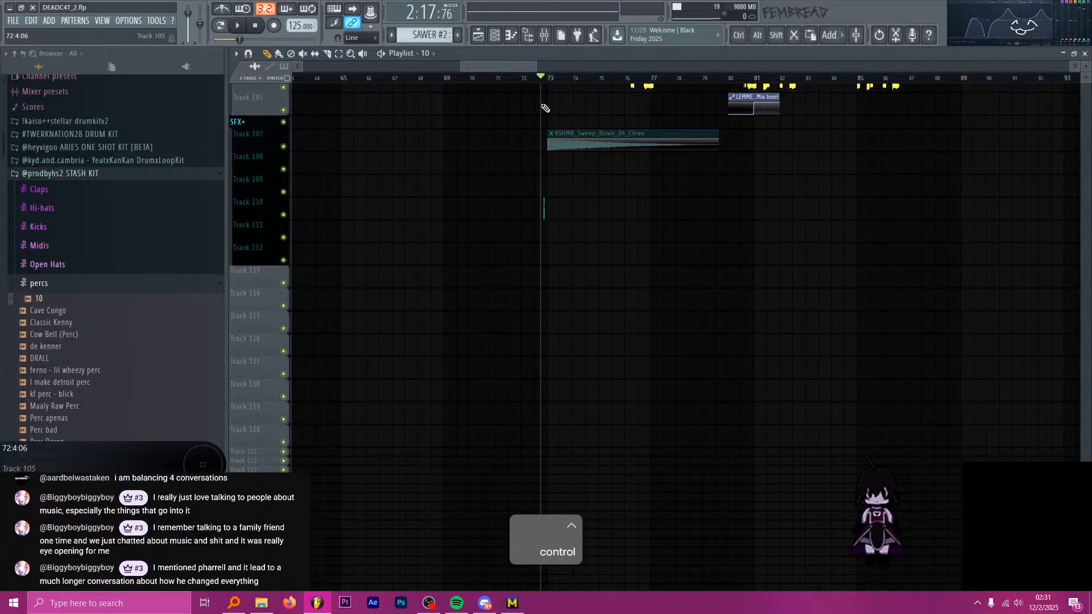
{"action": "key", "text": "ctrl+s"}
Play the transition from about bar 69 past bar 73 and check the drum and synth tracks around bar 73.
{"action": "left_click_drag", "start_coordinate": [457, 79], "coordinate": [447, 79]}
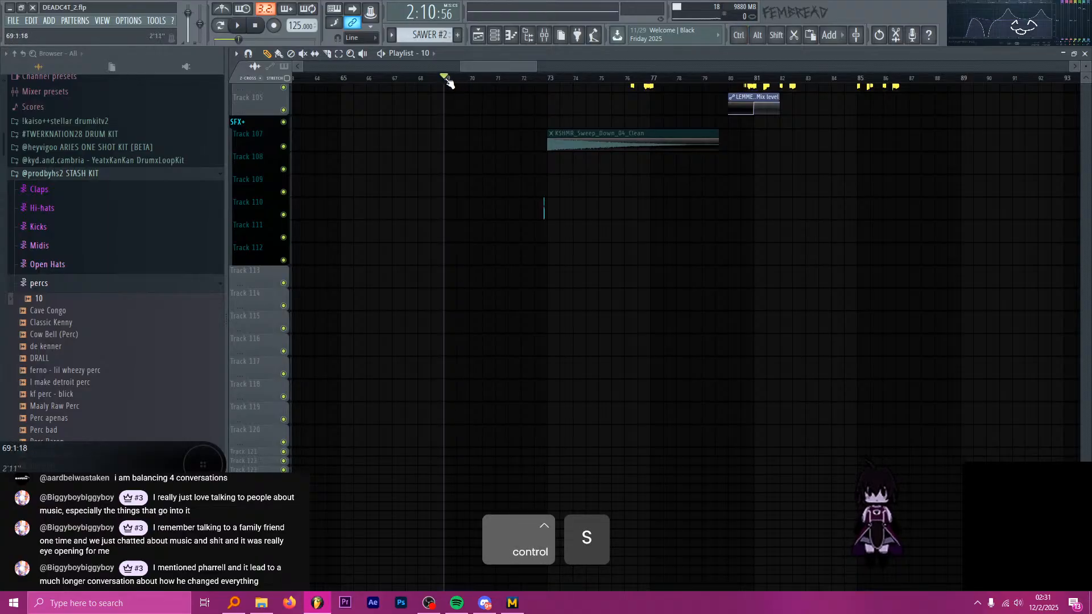
{"action": "scroll", "coordinate": [503, 170], "scroll_direction": "up", "scroll_amount": 3}
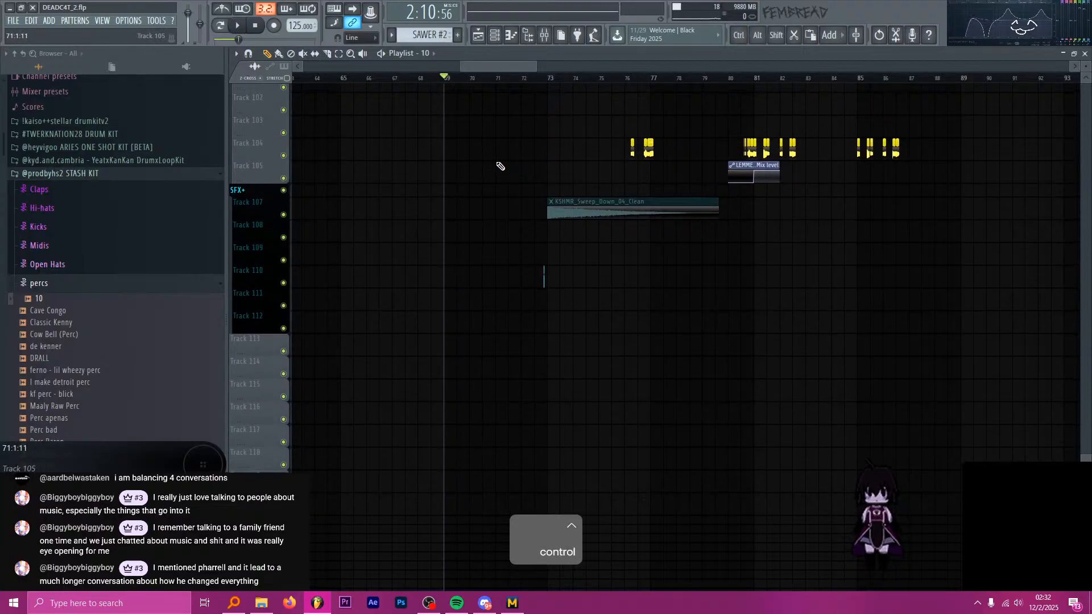
{"action": "key", "text": "space"}
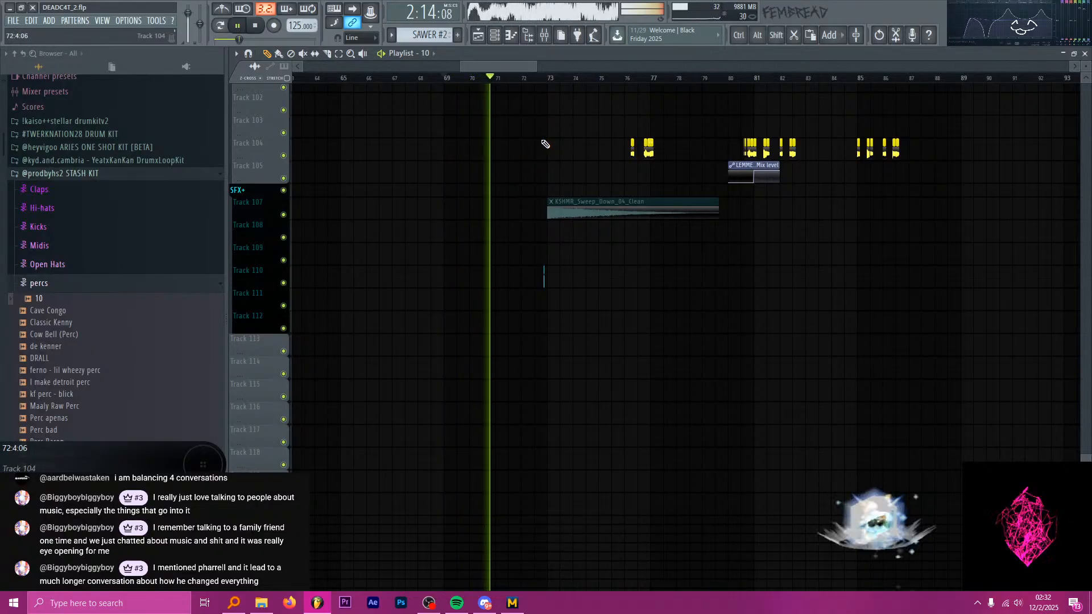
{"action": "scroll", "coordinate": [563, 136], "scroll_direction": "up", "scroll_amount": 2}
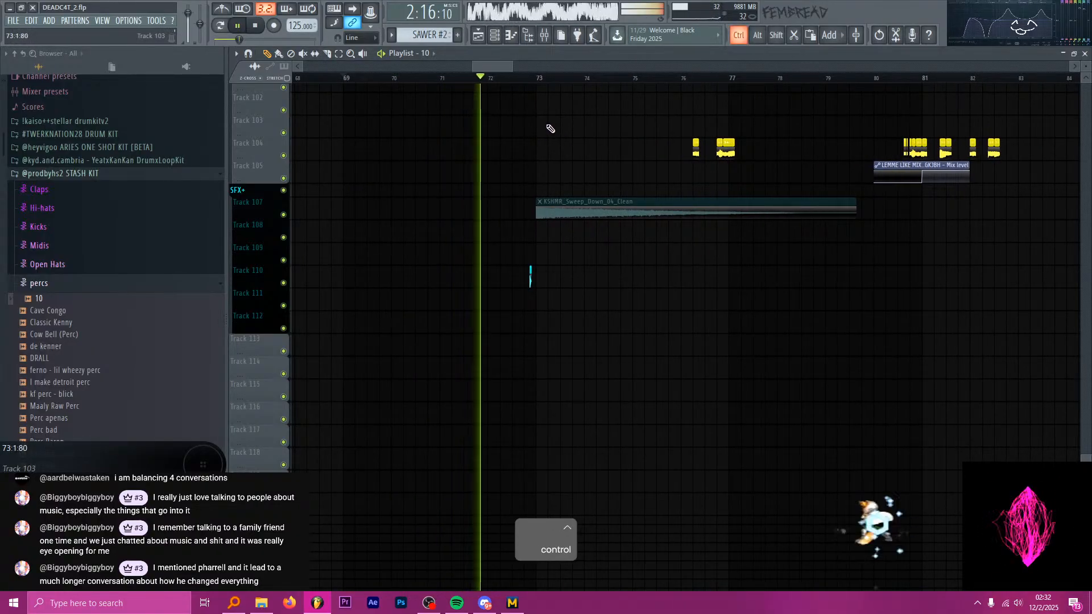
{"action": "scroll", "coordinate": [552, 126], "scroll_direction": "up", "scroll_amount": 2}
{"action": "scroll", "coordinate": [563, 126], "scroll_direction": "up", "scroll_amount": 1}
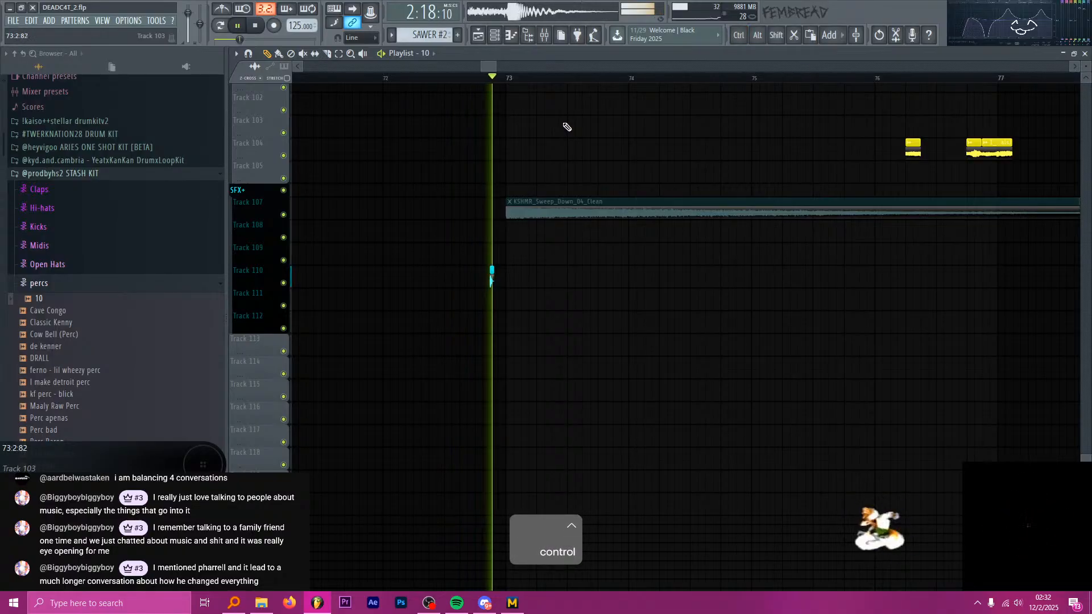
{"action": "scroll", "coordinate": [518, 144], "scroll_direction": "down", "scroll_amount": 4}
{"action": "scroll", "coordinate": [515, 145], "scroll_direction": "up", "scroll_amount": 8}
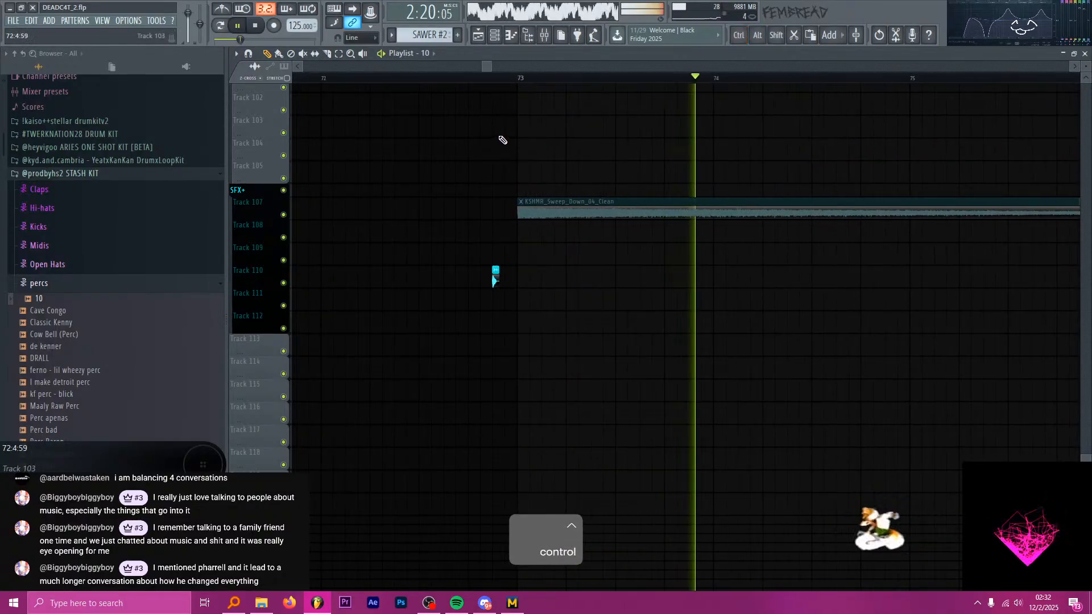
{"action": "scroll", "coordinate": [512, 151], "scroll_direction": "up", "scroll_amount": 6}
{"action": "key", "text": "space"}
{"action": "scroll", "coordinate": [523, 185], "scroll_direction": "up", "scroll_amount": 15}
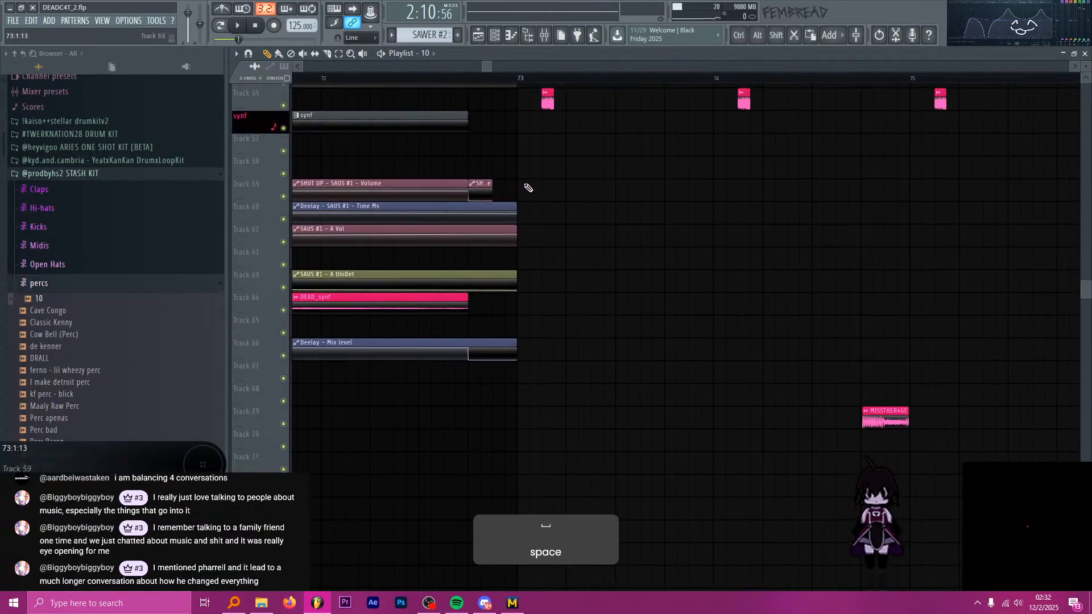
{"action": "scroll", "coordinate": [523, 191], "scroll_direction": "up", "scroll_amount": 7}
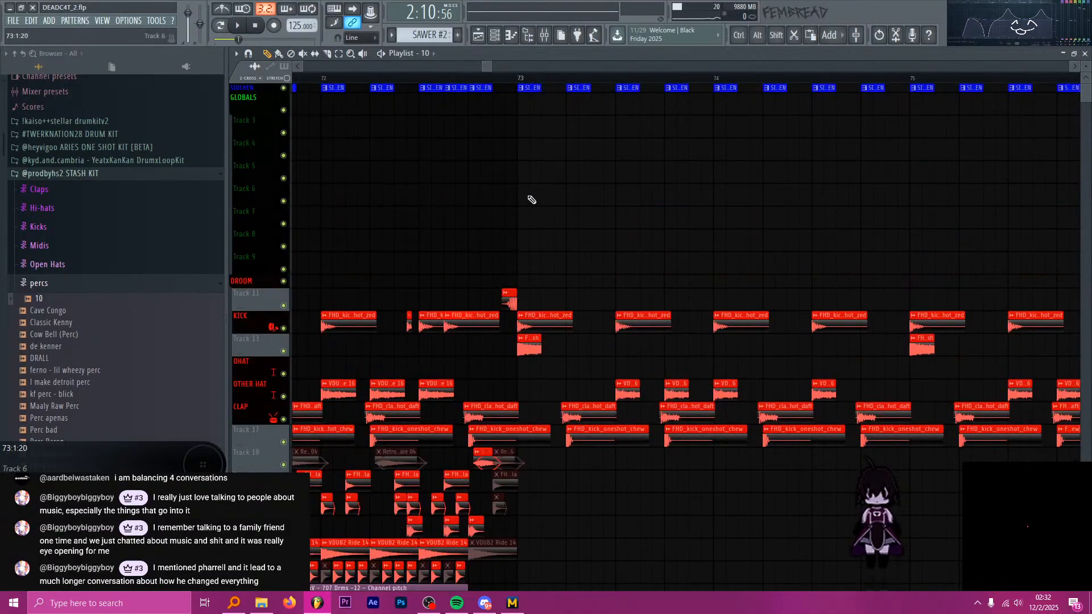
{"action": "scroll", "coordinate": [520, 190], "scroll_direction": "down", "scroll_amount": 7}
{"action": "scroll", "coordinate": [504, 185], "scroll_direction": "down", "scroll_amount": 20}
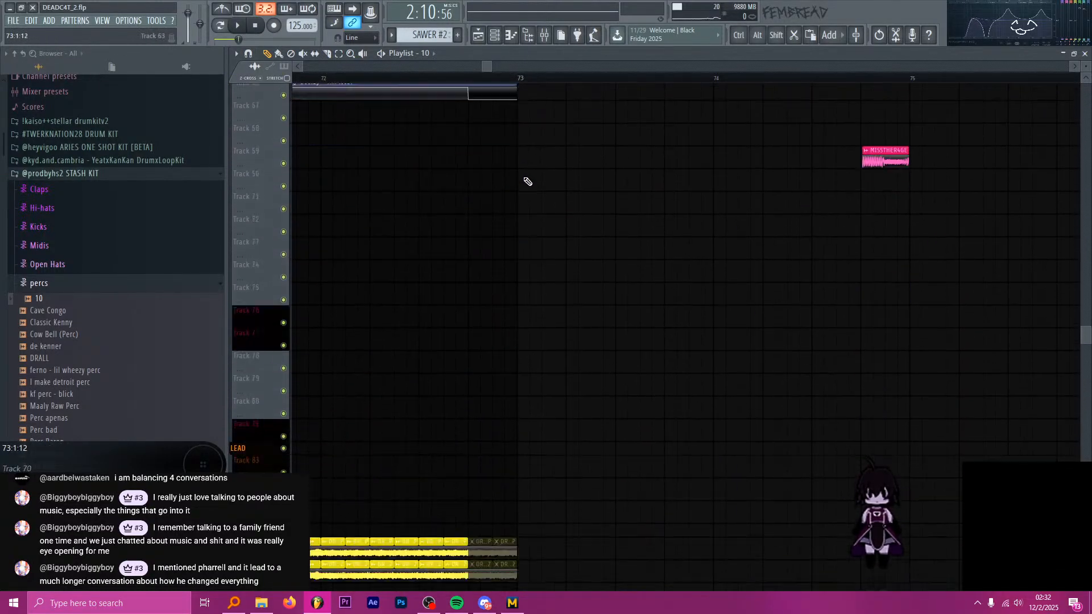
Play the transition into bar 73 and unmute the Retro Snare 04 clip on track 18 at about 72:4:48.
{"action": "key", "text": "t"}
{"action": "scroll", "coordinate": [535, 281], "scroll_direction": "up", "scroll_amount": 11}
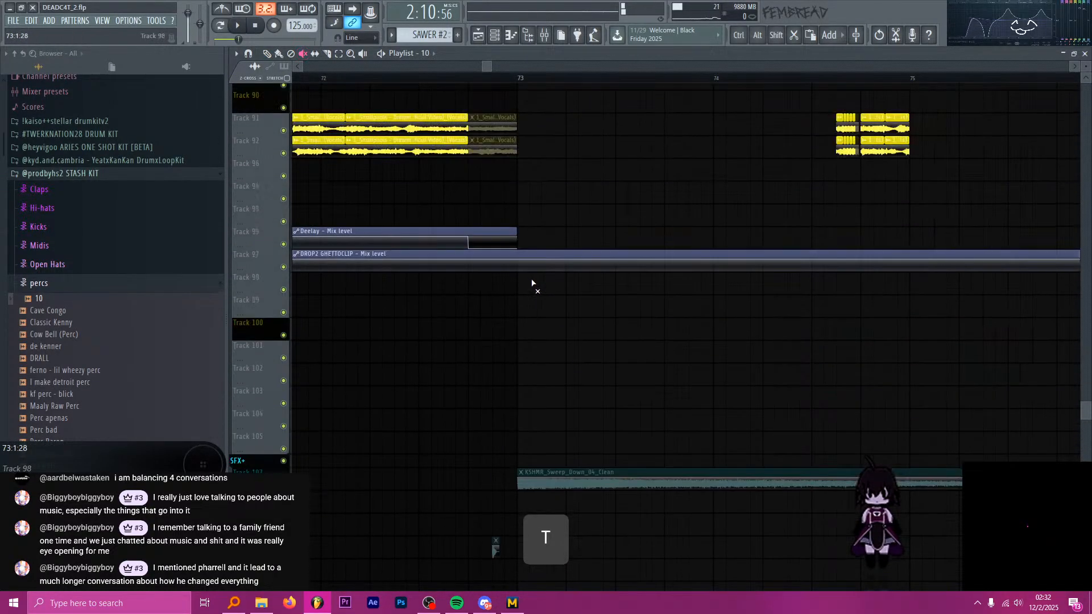
{"action": "key", "text": "space"}
{"action": "scroll", "coordinate": [500, 261], "scroll_direction": "up", "scroll_amount": 13}
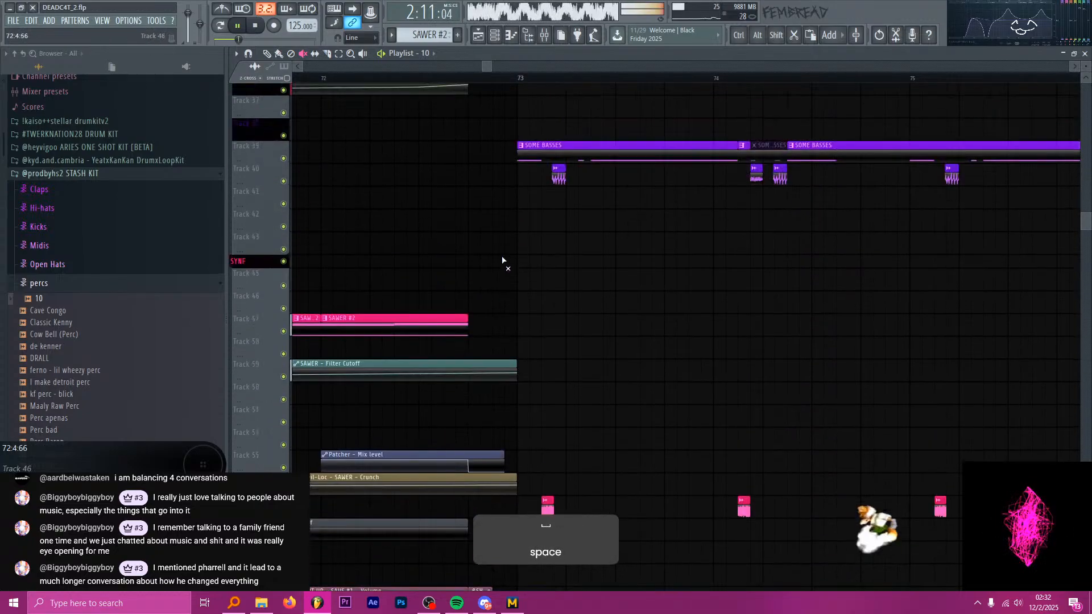
{"action": "scroll", "coordinate": [495, 290], "scroll_direction": "up", "scroll_amount": 2}
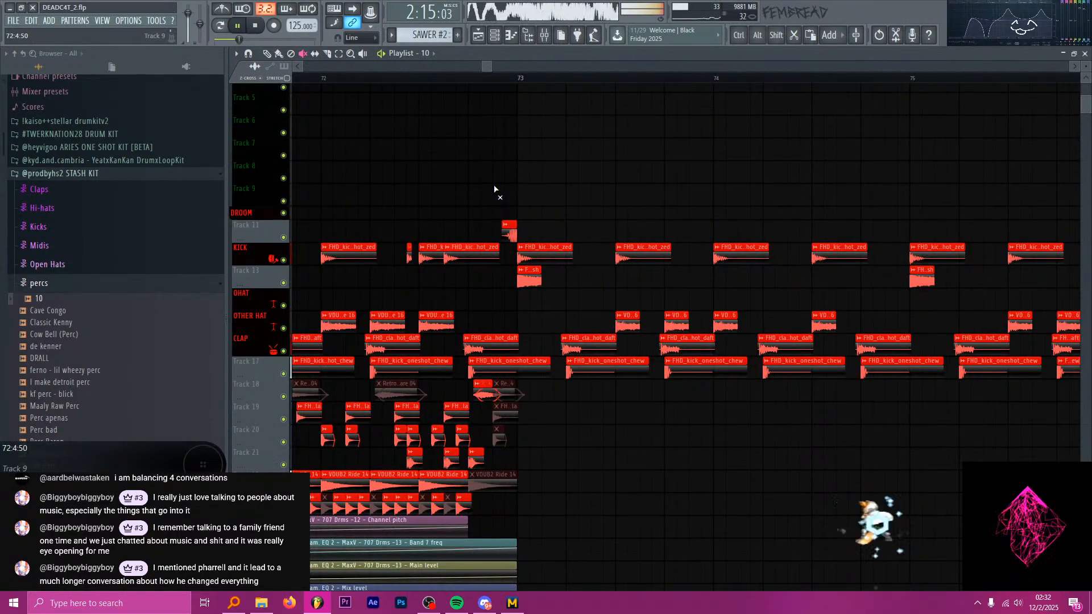
{"action": "scroll", "coordinate": [494, 190], "scroll_direction": "down", "scroll_amount": 2}
{"action": "scroll", "coordinate": [511, 189], "scroll_direction": "down", "scroll_amount": 4, "text": "ctrl"}
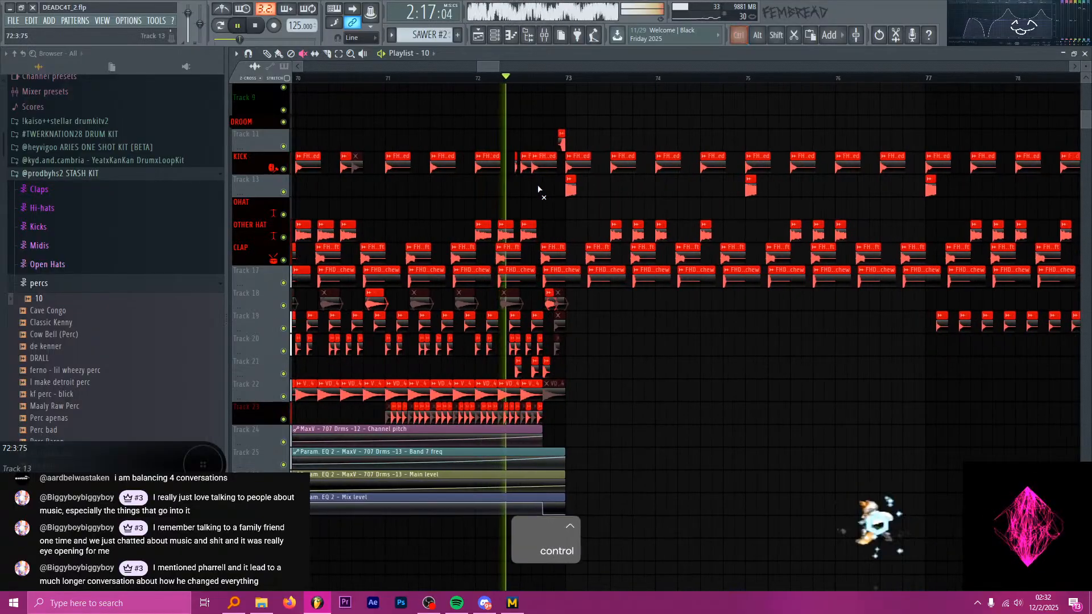
{"action": "scroll", "coordinate": [538, 189], "scroll_direction": "up", "scroll_amount": 2, "text": "ctrl"}
{"action": "key", "text": "space"}
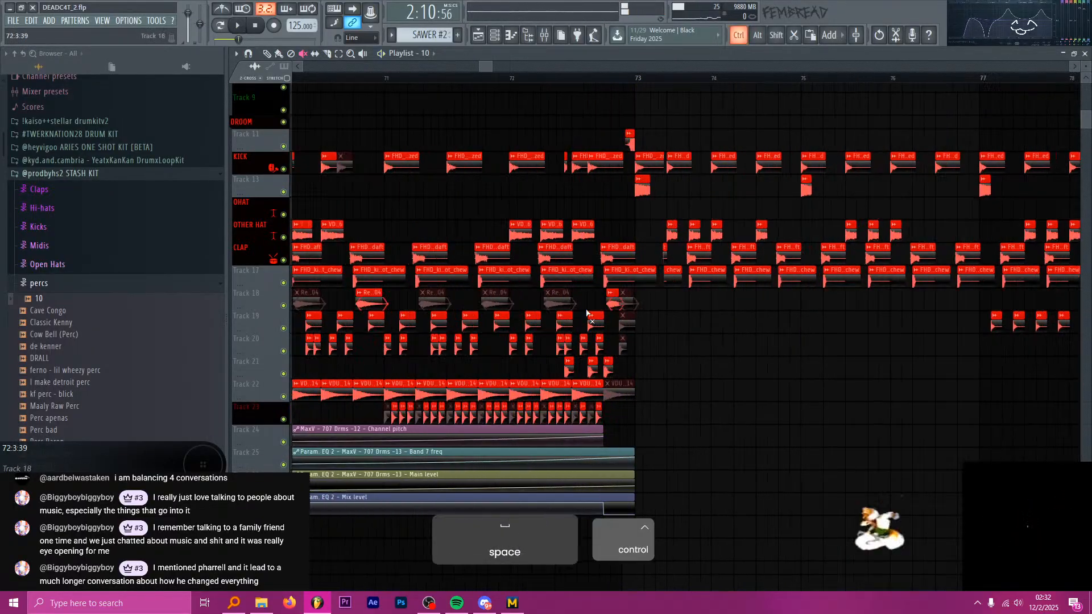
{"action": "scroll", "coordinate": [589, 312], "scroll_direction": "up", "scroll_amount": 3, "text": "ctrl"}
{"action": "left_click", "coordinate": [654, 301]}
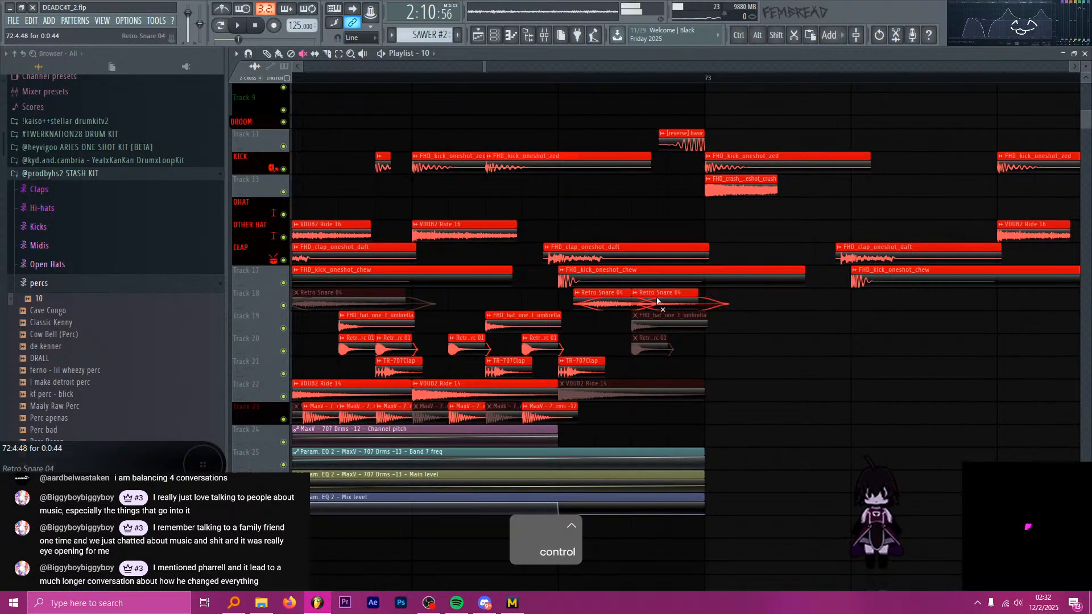
{"action": "key", "text": "p"}
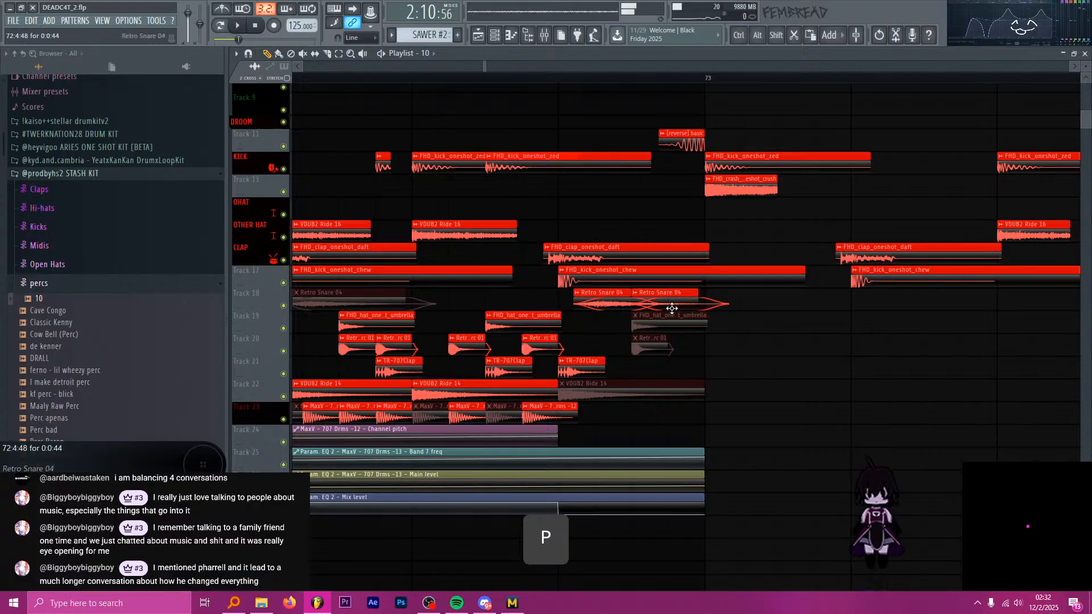
Play from bar 69, copy the first four MaxV - 707 Drms clips on track 23 from bar 71 to bar 69, and set the playhead there.
{"action": "key", "text": "space"}
{"action": "scroll", "coordinate": [574, 375], "scroll_direction": "down", "scroll_amount": 4, "text": "ctrl"}
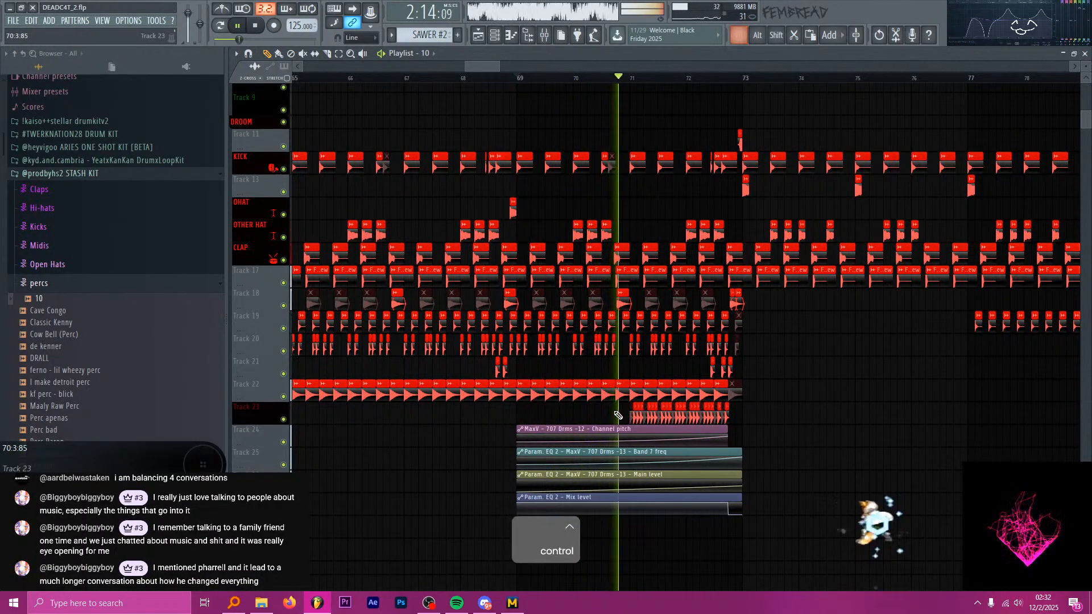
{"action": "key", "text": "space"}
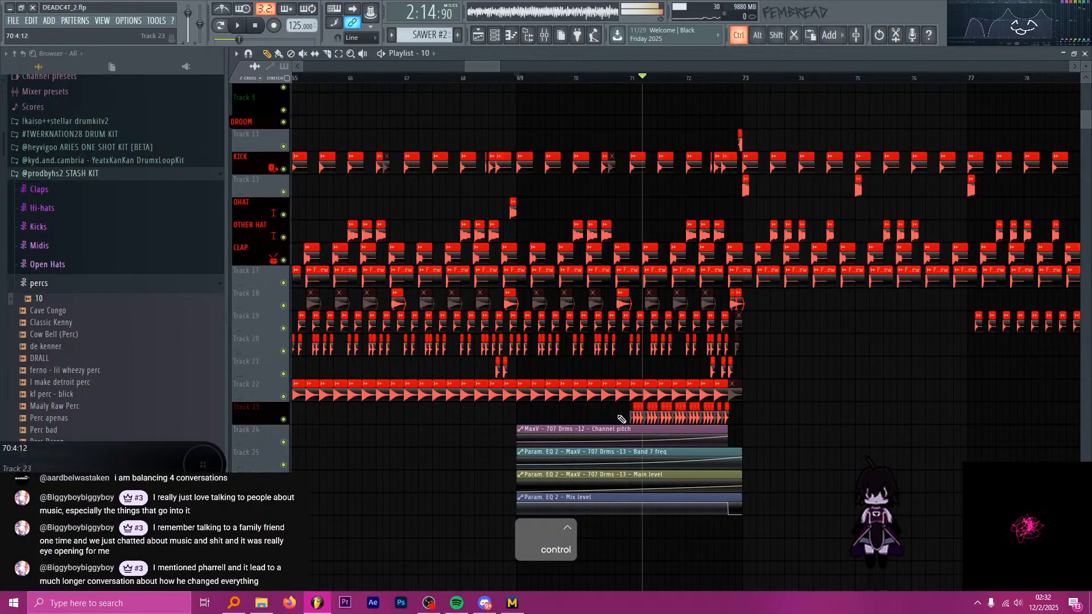
{"action": "left_click_drag", "start_coordinate": [619, 417], "coordinate": [528, 418]}
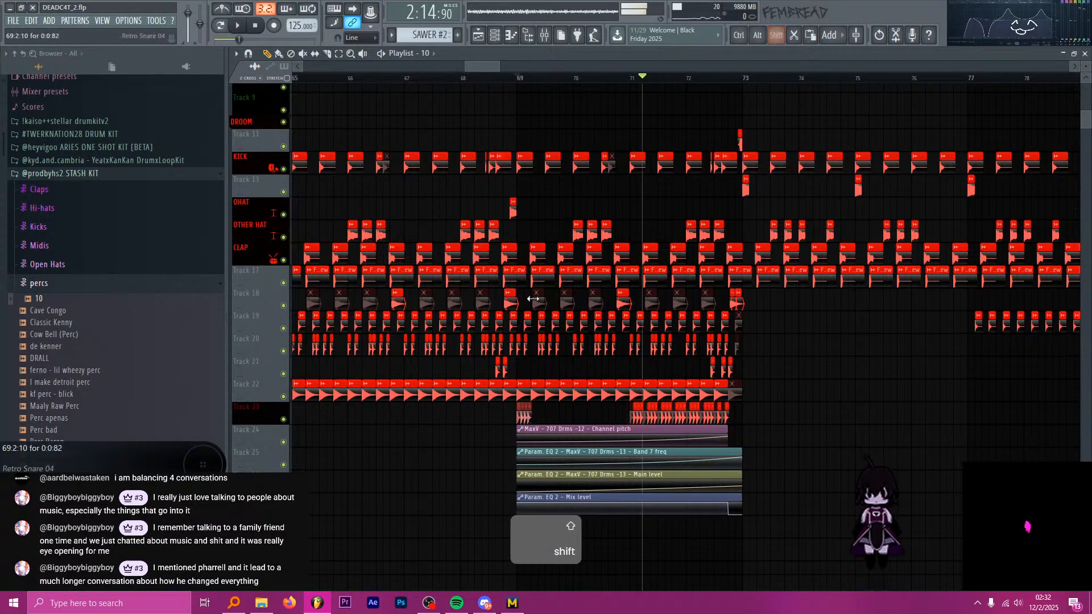
{"action": "left_click", "coordinate": [514, 82]}
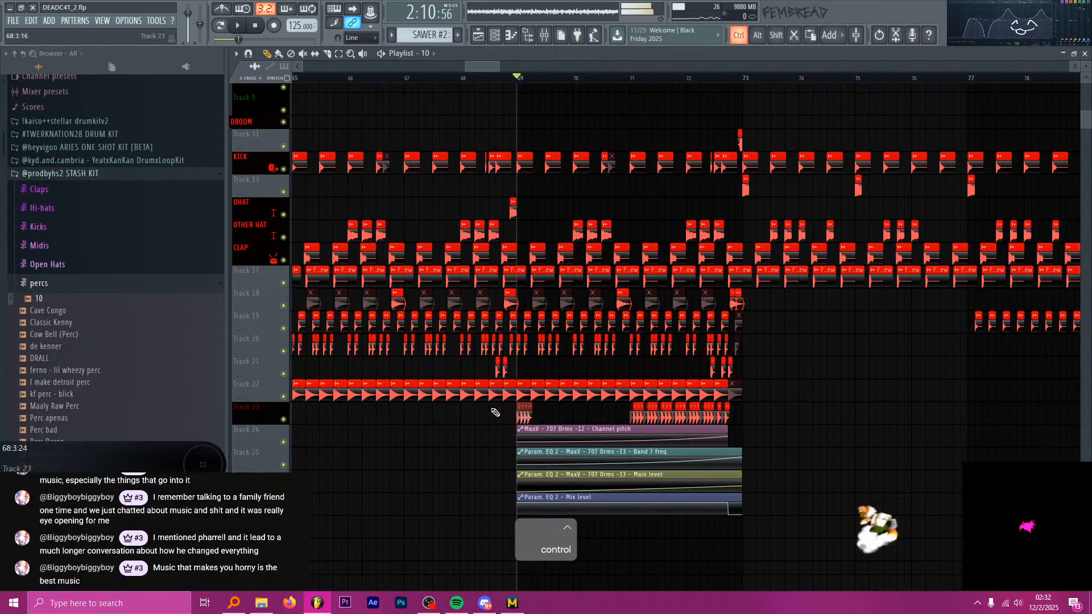
Duplicate the four MaxV - 707 Drms clips at bar 69 on track 23 directly behind themselves.
{"action": "scroll", "coordinate": [501, 421], "scroll_direction": "up", "scroll_amount": 3}
{"action": "scroll", "coordinate": [501, 420], "scroll_direction": "up", "scroll_amount": 3}
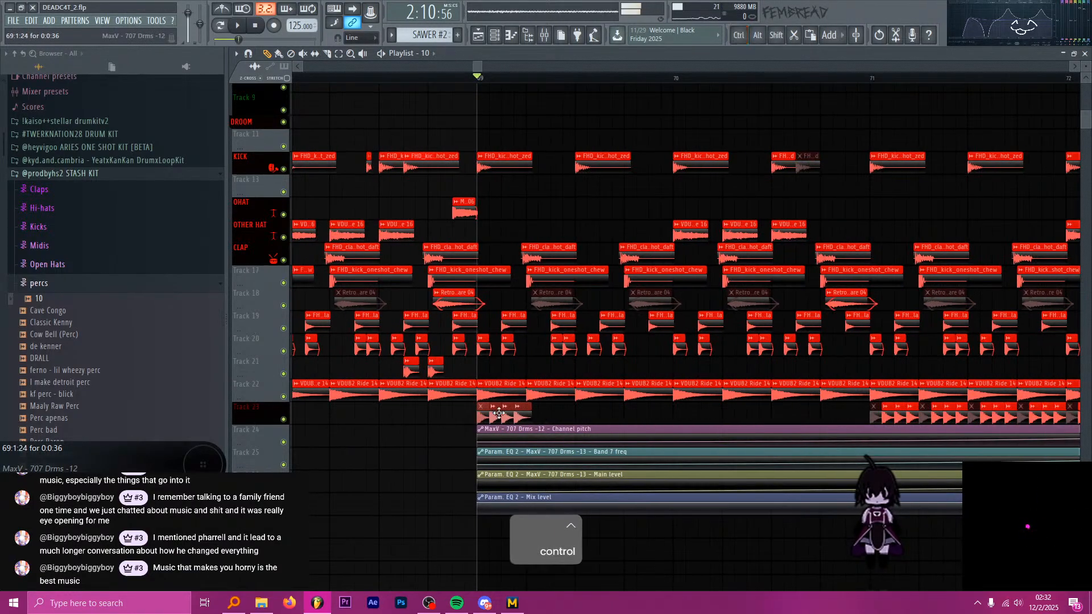
{"action": "scroll", "coordinate": [497, 412], "scroll_direction": "down", "scroll_amount": 3}
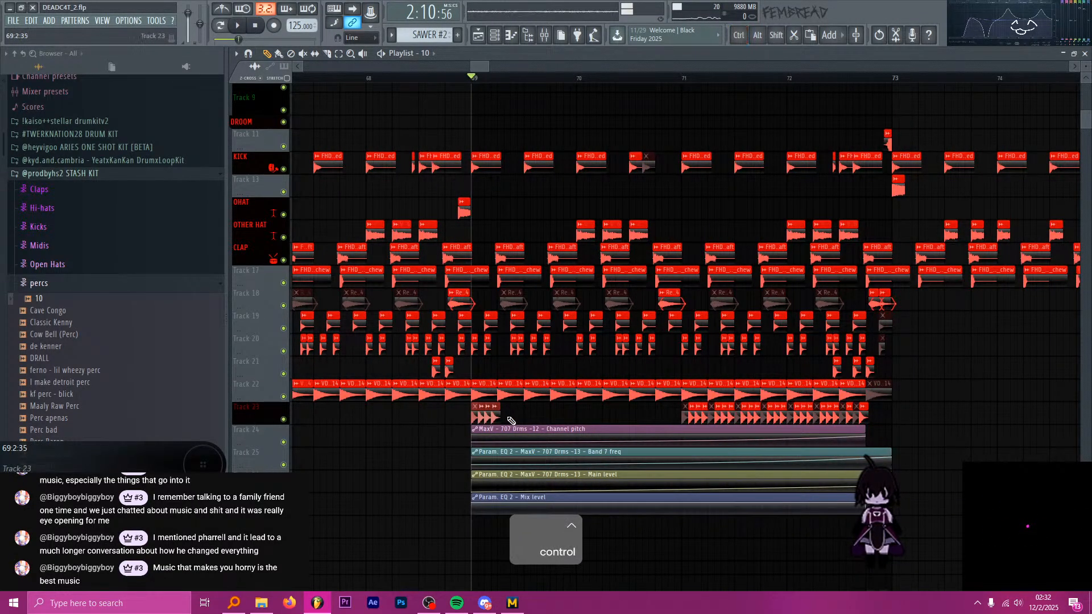
{"action": "mouse_move", "coordinate": [494, 418]}
{"action": "left_mouse_down"}
{"action": "mouse_move", "coordinate": [516, 420]}
{"action": "mouse_move", "coordinate": [483, 420]}
{"action": "mouse_move", "coordinate": [503, 420]}
{"action": "left_mouse_up"}
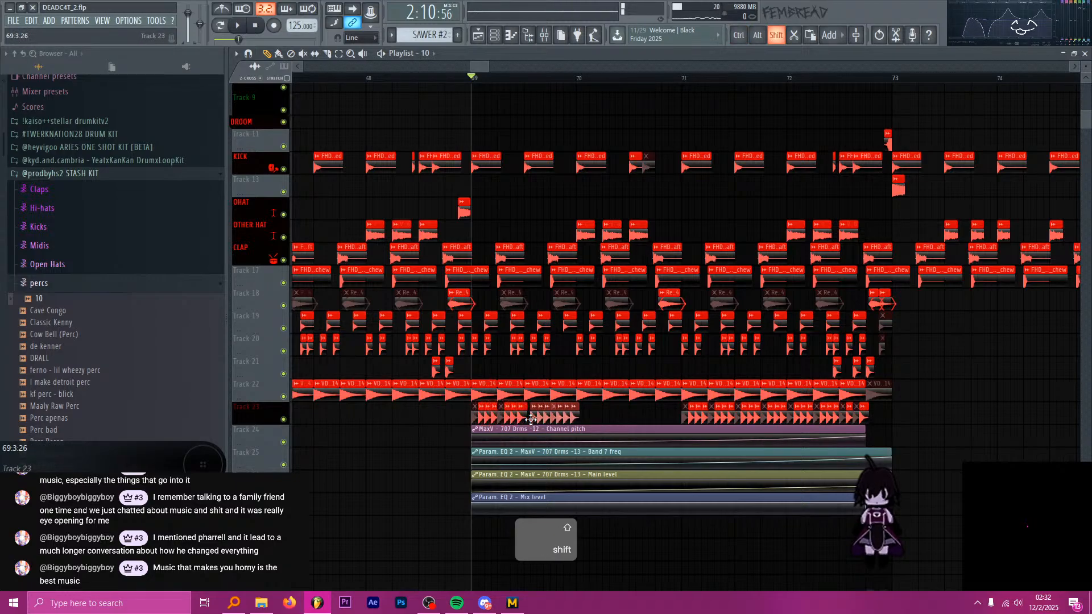
Try to extend the MaxV - 707 Drms clips on track 23 toward bar 71 with further copies, and undo those copies.
{"action": "mouse_move", "coordinate": [594, 423]}
{"action": "left_mouse_down"}
{"action": "mouse_move", "coordinate": [471, 422]}
{"action": "mouse_move", "coordinate": [578, 420]}
{"action": "left_mouse_up"}
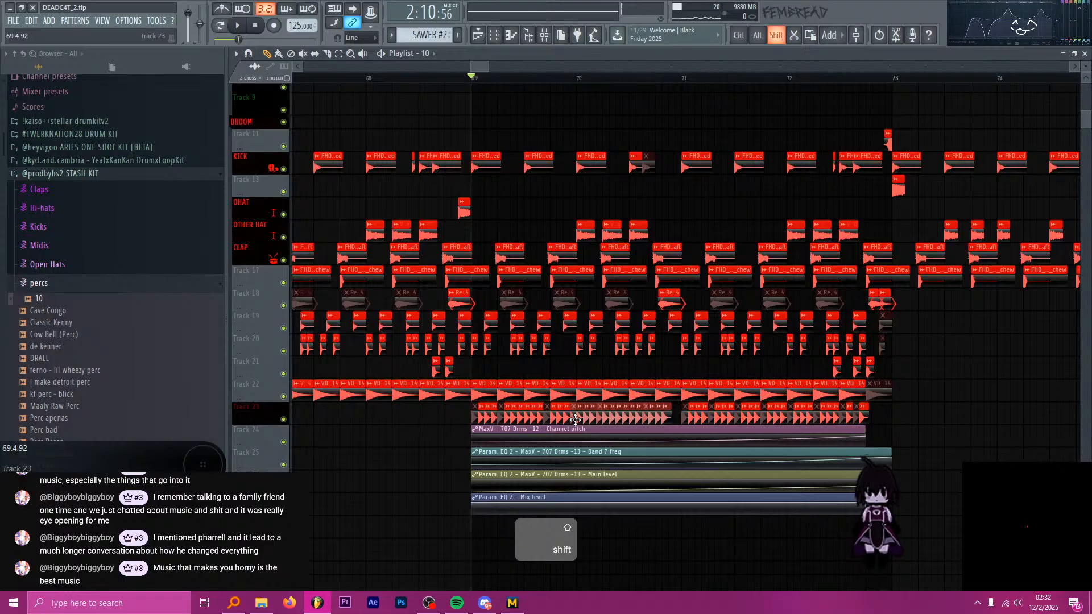
{"action": "key", "text": "ctrl+z"}
{"action": "key", "text": "ctrl+alt+z"}
{"action": "key", "text": "ctrl+alt+z"}
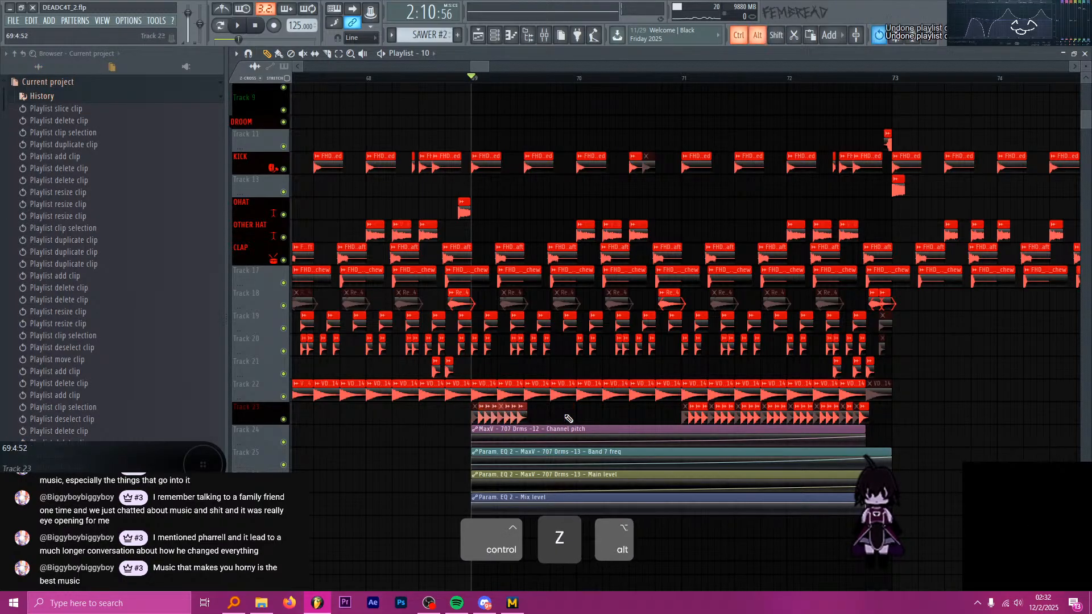
Duplicate the MaxV - 707 Drms clips on track 23 up to bar 70 and again up to bar 71, and deselect them.
{"action": "scroll", "coordinate": [482, 418], "scroll_direction": "up", "scroll_amount": 2}
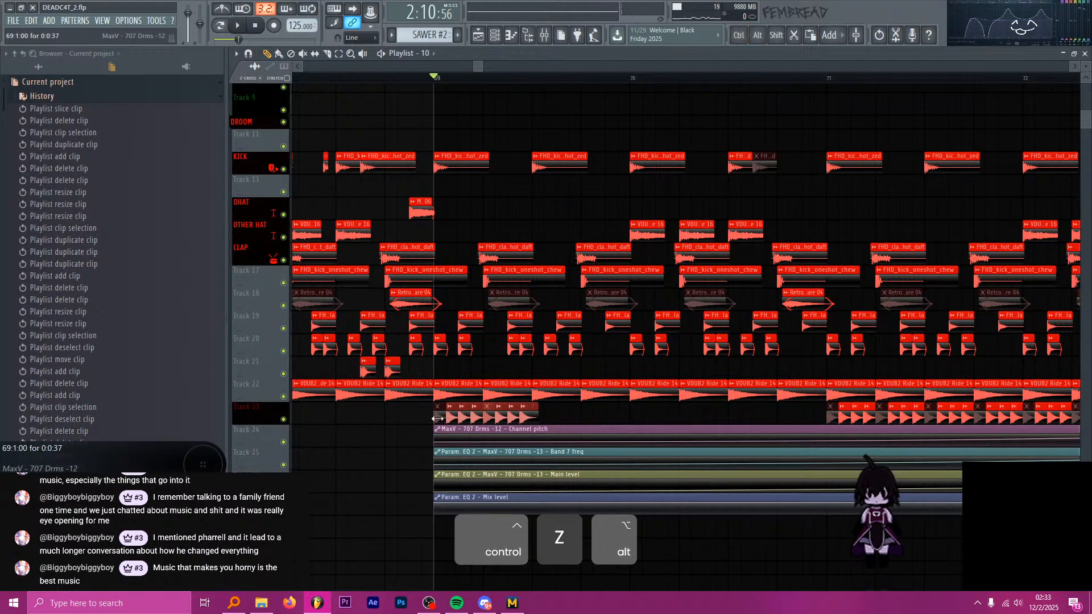
{"action": "mouse_move", "coordinate": [571, 418]}
{"action": "left_mouse_down"}
{"action": "mouse_move", "coordinate": [439, 418]}
{"action": "mouse_move", "coordinate": [545, 417]}
{"action": "mouse_move", "coordinate": [535, 417]}
{"action": "left_mouse_up"}
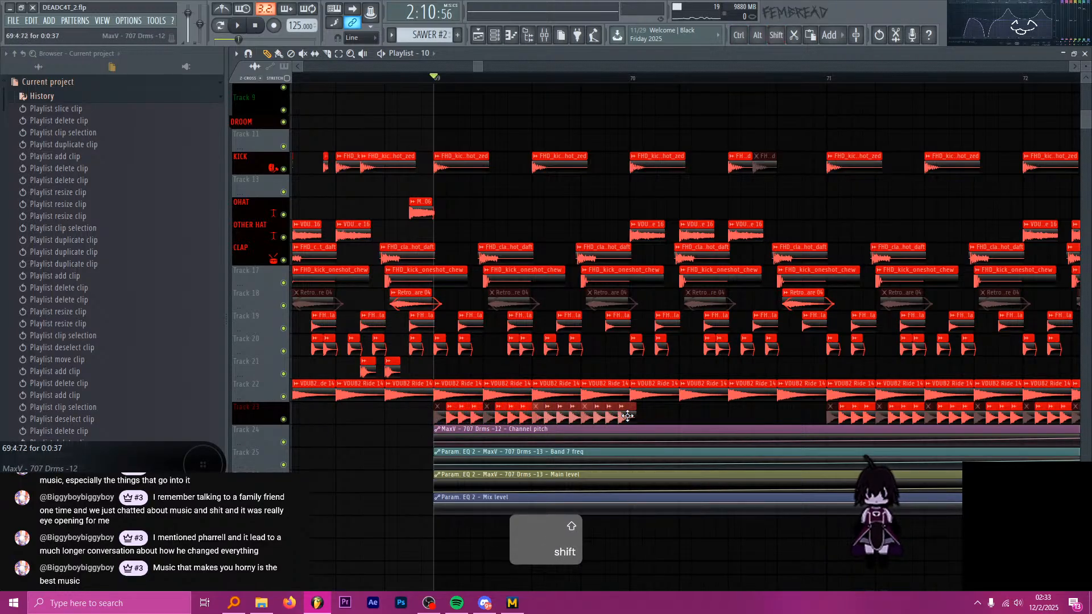
{"action": "mouse_move", "coordinate": [657, 403]}
{"action": "left_mouse_down"}
{"action": "mouse_move", "coordinate": [438, 424]}
{"action": "mouse_move", "coordinate": [634, 417]}
{"action": "left_mouse_up"}
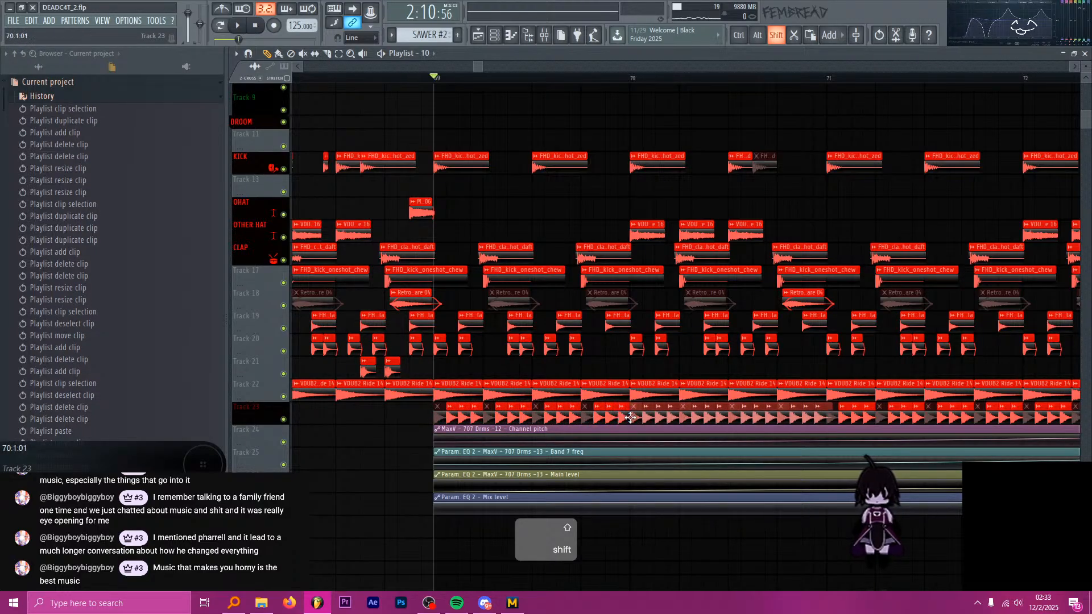
{"action": "left_click", "coordinate": [418, 421], "text": "ctrl"}
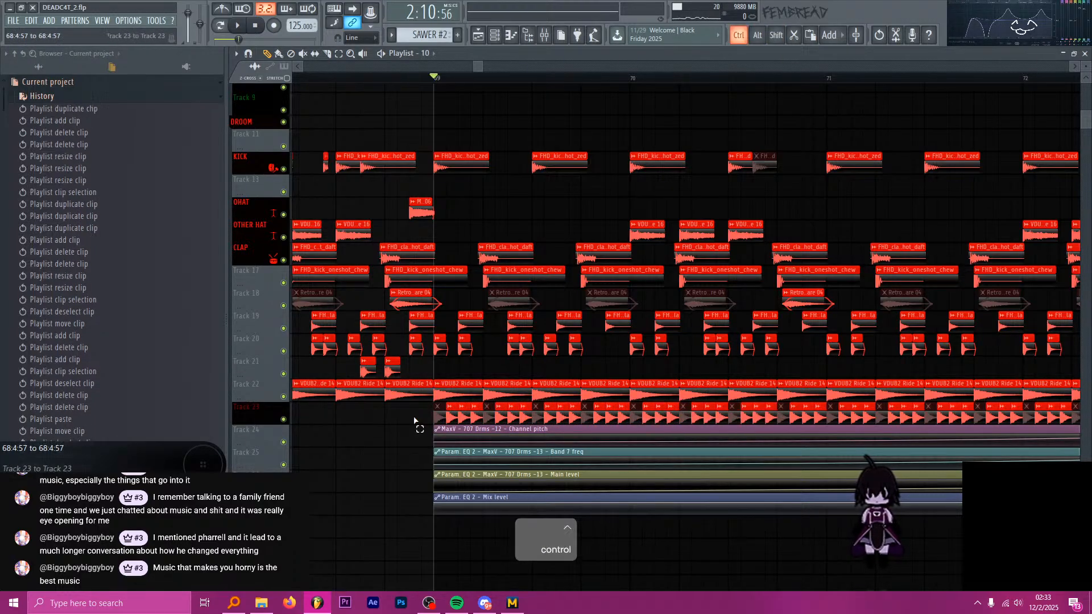
Play the extended build-up from bar 69 past bar 73, stop playback, and save the project.
{"action": "scroll", "coordinate": [418, 421], "scroll_direction": "down", "scroll_amount": 3}
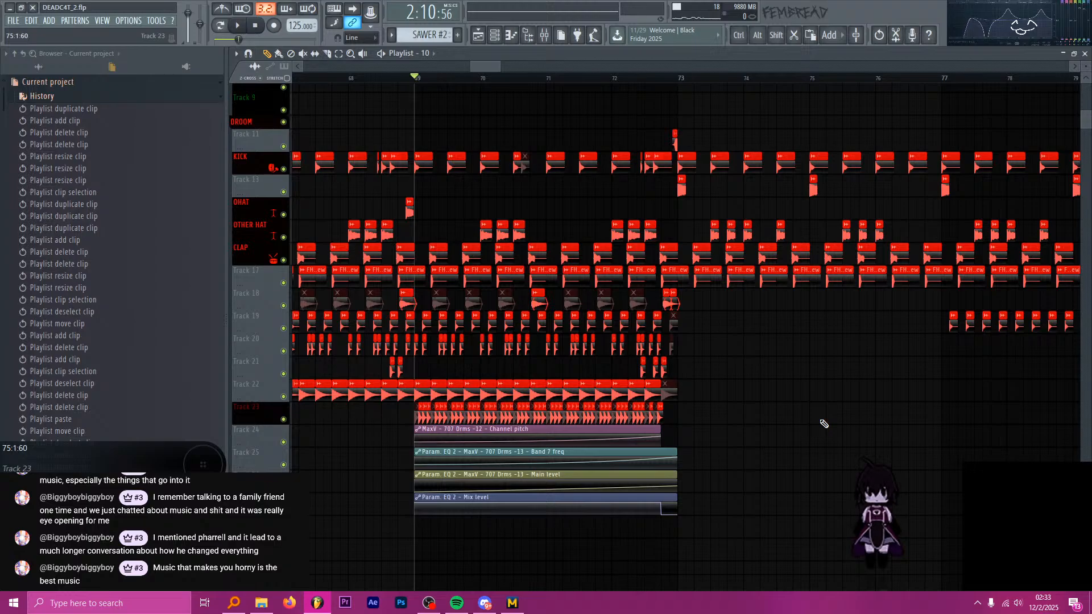
{"action": "key", "text": "space"}
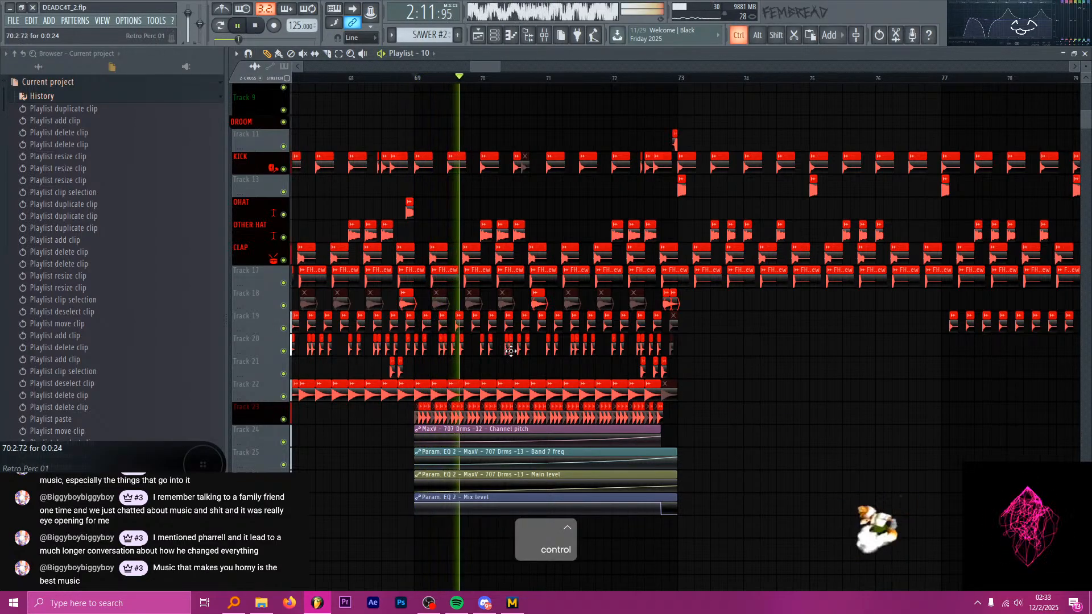
{"action": "scroll", "coordinate": [521, 341], "scroll_direction": "up", "scroll_amount": 3}
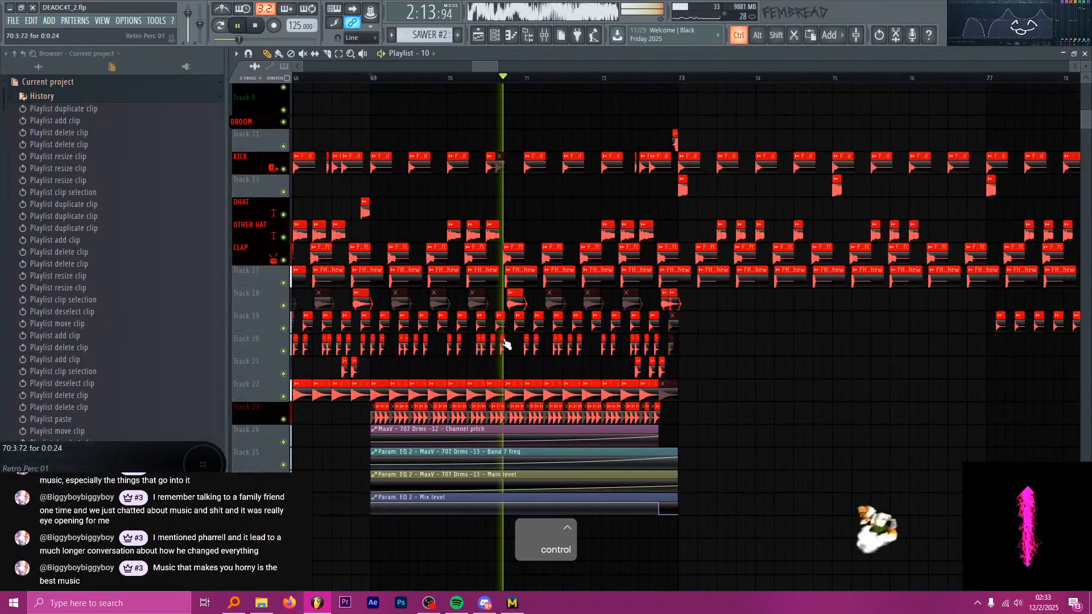
{"action": "scroll", "coordinate": [576, 344], "scroll_direction": "down", "scroll_amount": 3}
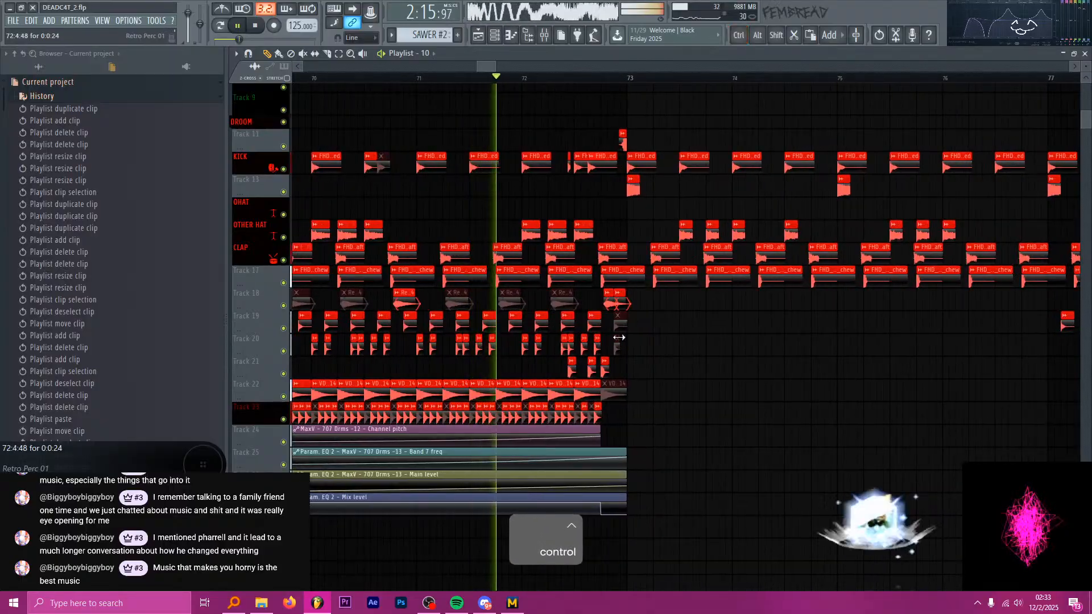
{"action": "scroll", "coordinate": [556, 277], "scroll_direction": "up", "scroll_amount": 3}
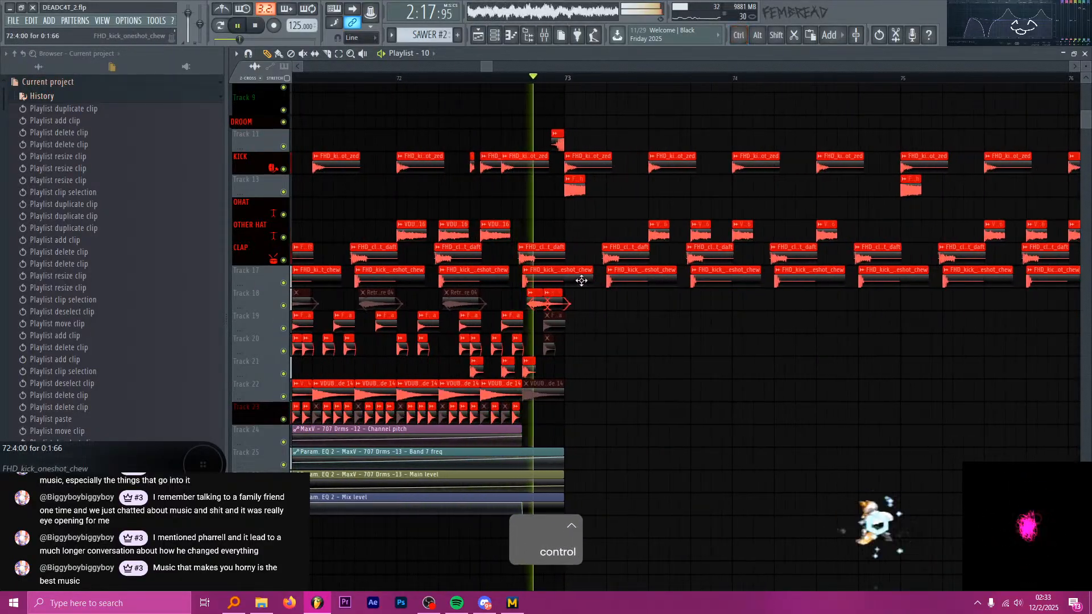
{"action": "scroll", "coordinate": [556, 278], "scroll_direction": "down", "scroll_amount": 6}
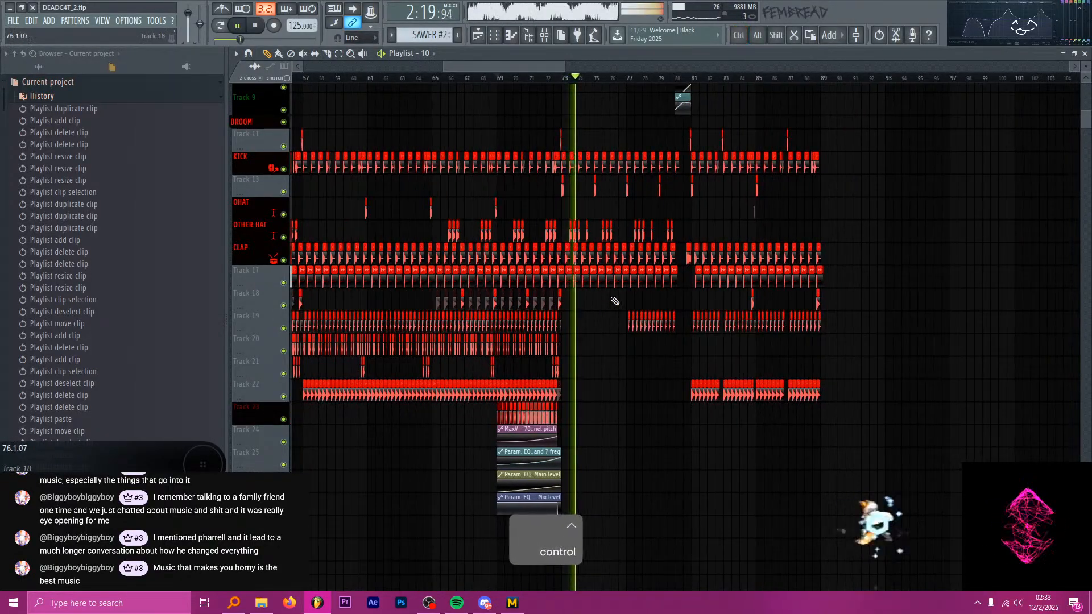
{"action": "key", "text": "space"}
{"action": "scroll", "coordinate": [483, 135], "scroll_direction": "down", "scroll_amount": 3}
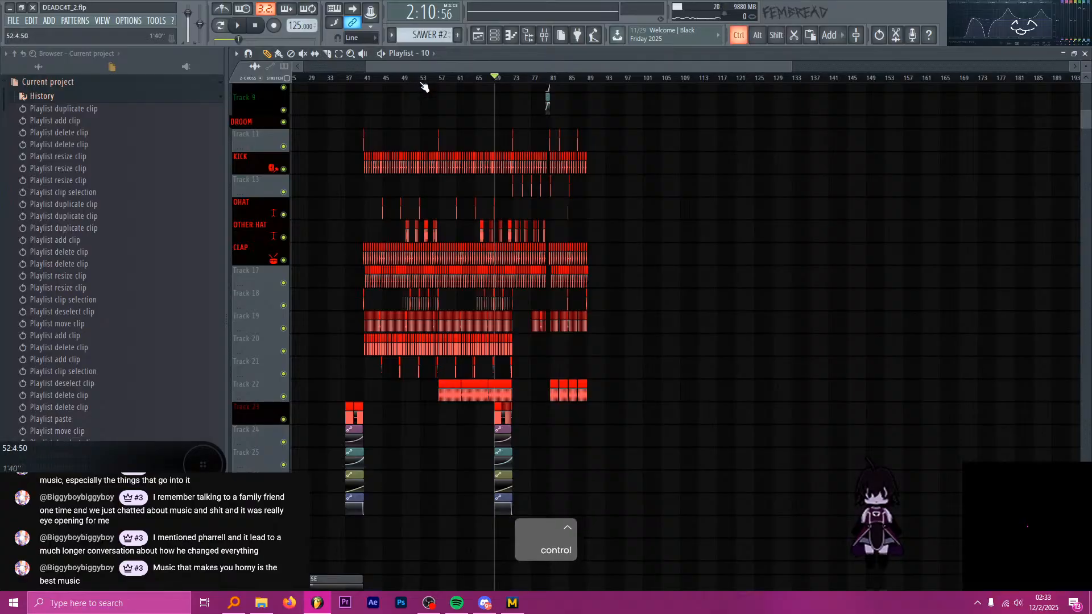
{"action": "scroll", "coordinate": [458, 87], "scroll_direction": "up", "scroll_amount": 5}
{"action": "key", "text": "ctrl+s"}
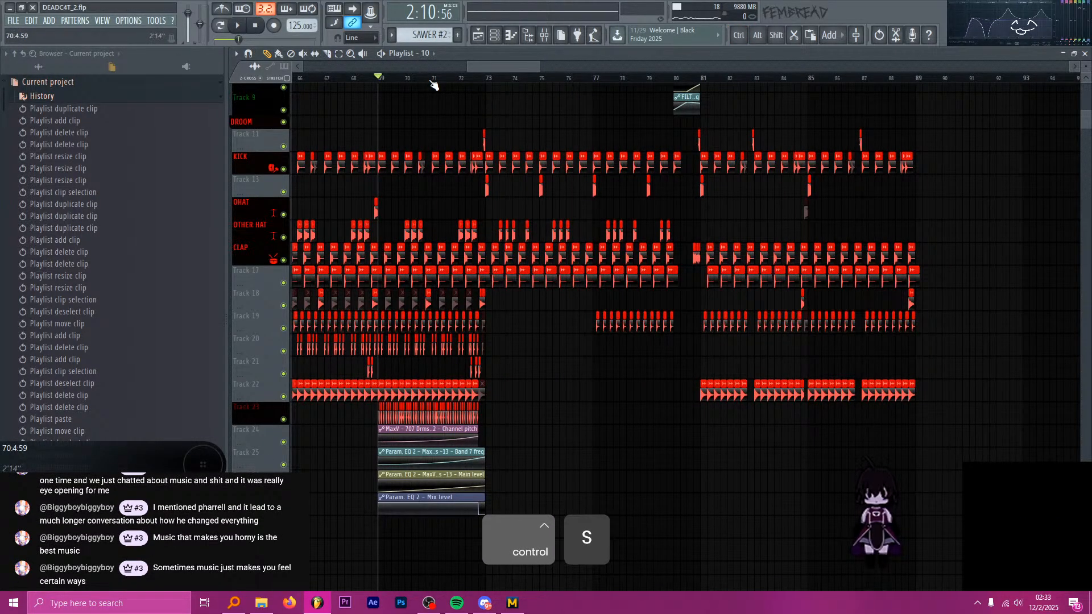
Move the playhead to about 72:3 and look over the drum arrangement across the whole song.
{"action": "left_click_drag", "start_coordinate": [432, 83], "coordinate": [474, 81]}
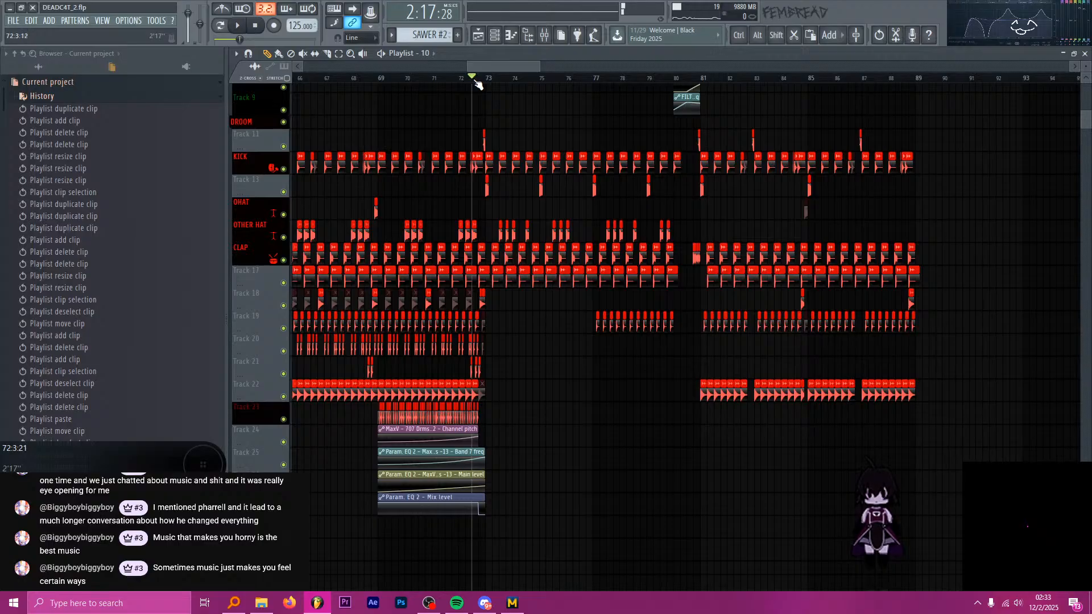
{"action": "scroll", "coordinate": [489, 109], "scroll_direction": "up", "scroll_amount": 4}
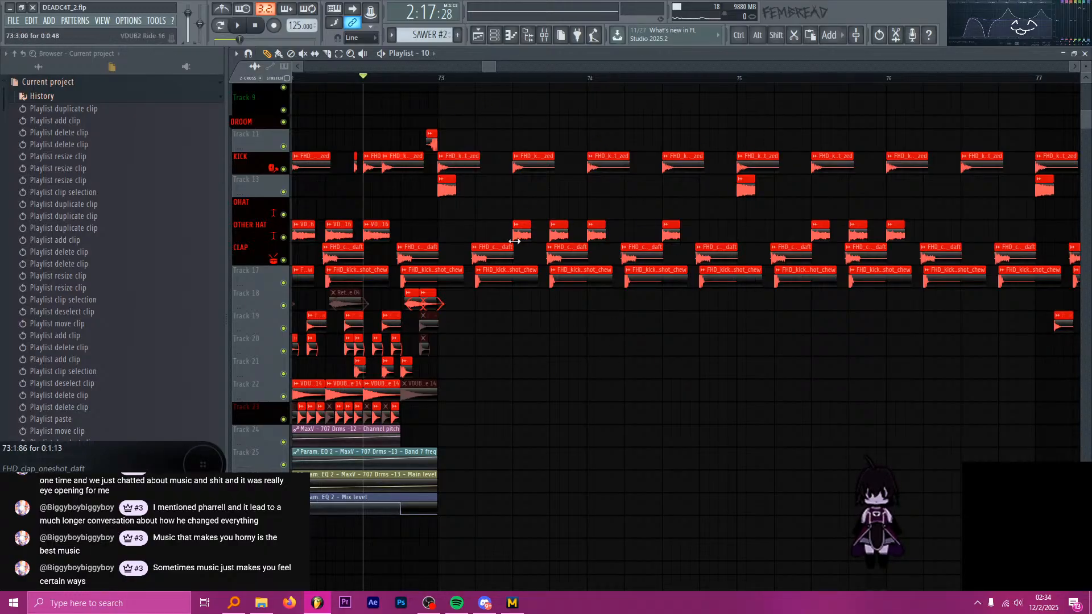
{"action": "left_click_drag", "start_coordinate": [495, 66], "coordinate": [603, 68]}
{"action": "left_click_drag", "start_coordinate": [480, 67], "coordinate": [432, 60]}
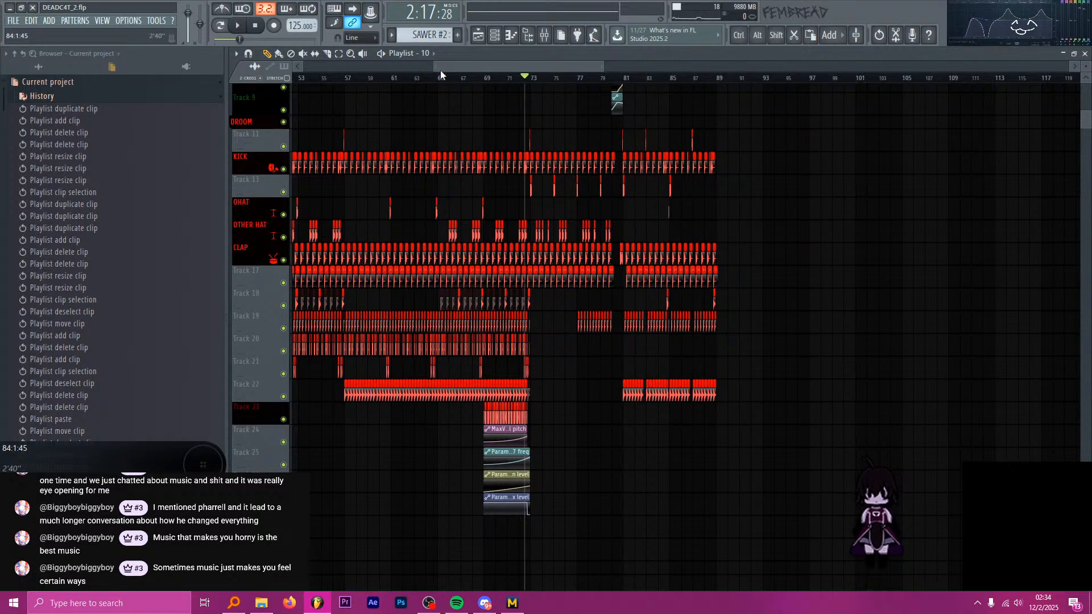
{"action": "left_click_drag", "start_coordinate": [436, 67], "coordinate": [344, 67]}
{"action": "left_click_drag", "start_coordinate": [604, 66], "coordinate": [676, 67]}
{"action": "scroll", "coordinate": [759, 224], "scroll_direction": "up", "scroll_amount": 7}
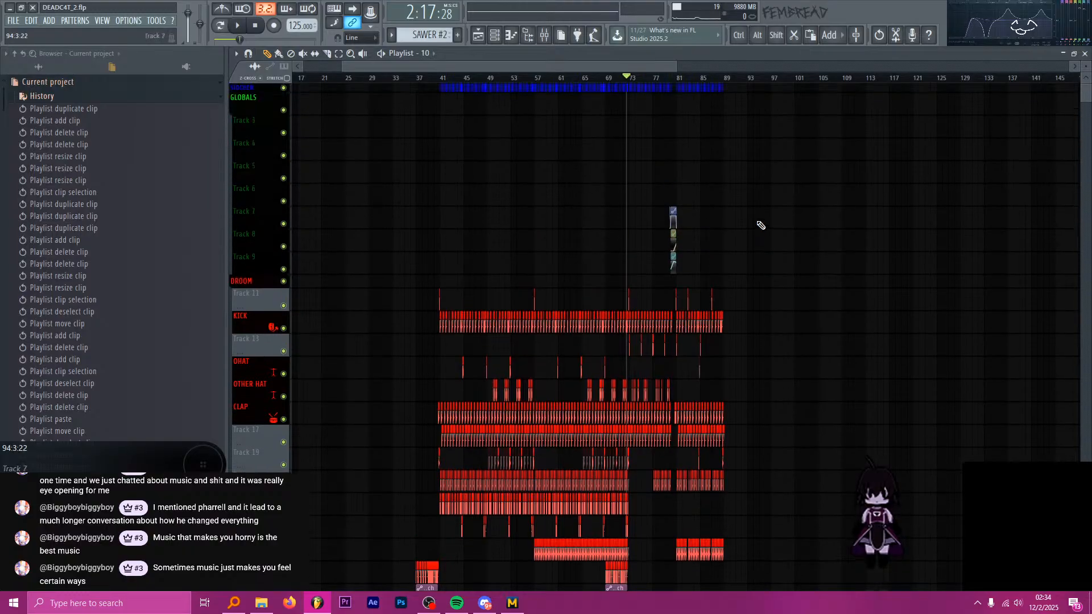
{"action": "scroll", "coordinate": [771, 216], "scroll_direction": "down", "scroll_amount": 7}
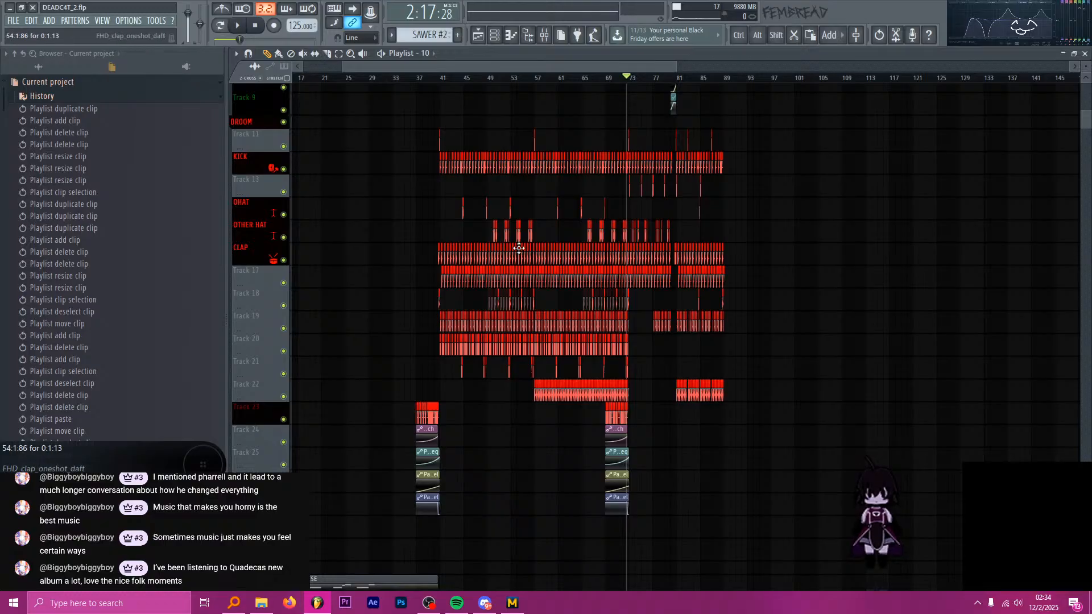
Switch to Spotify and search for "quadeca".
{"action": "left_click", "coordinate": [457, 603]}
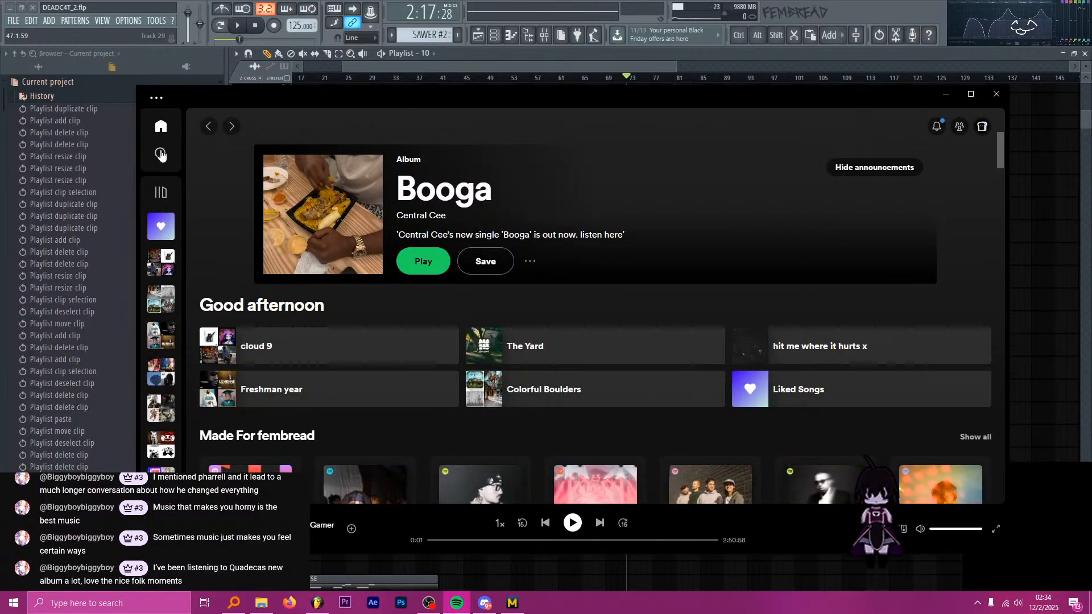
{"action": "left_click", "coordinate": [161, 154]}
{"action": "type", "text": "quadeca"}
{"action": "key", "text": "Return"}
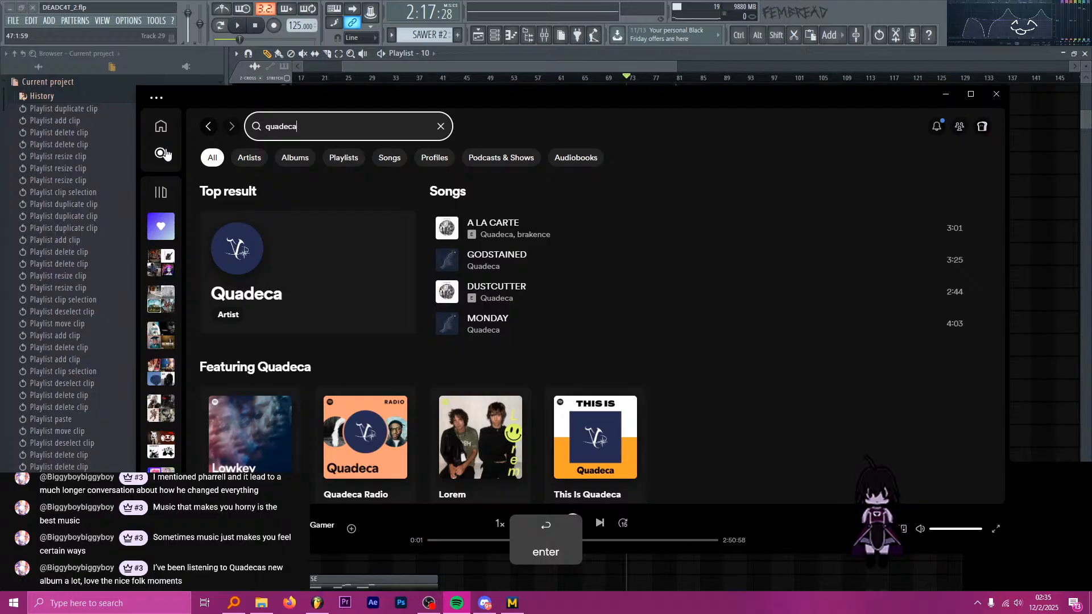
Open the Quadeca artist page from the search results and look through the popular songs and discography.
{"action": "scroll", "coordinate": [256, 202], "scroll_direction": "down", "scroll_amount": 4}
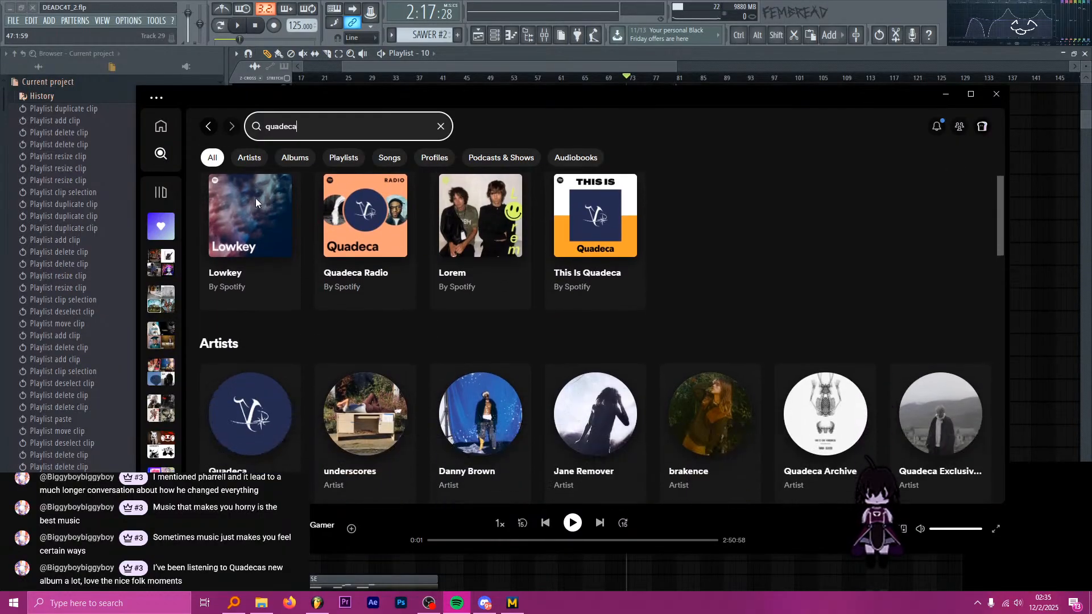
{"action": "scroll", "coordinate": [256, 227], "scroll_direction": "down", "scroll_amount": 3}
{"action": "left_click", "coordinate": [228, 256]}
{"action": "scroll", "coordinate": [352, 334], "scroll_direction": "down", "scroll_amount": 4}
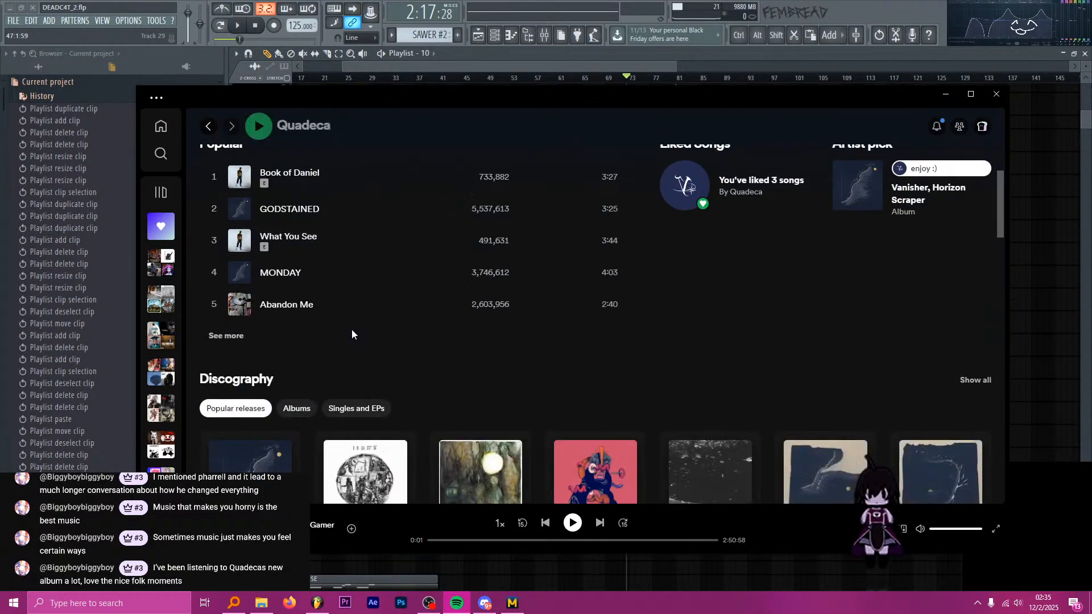
{"action": "scroll", "coordinate": [352, 334], "scroll_direction": "down", "scroll_amount": 3}
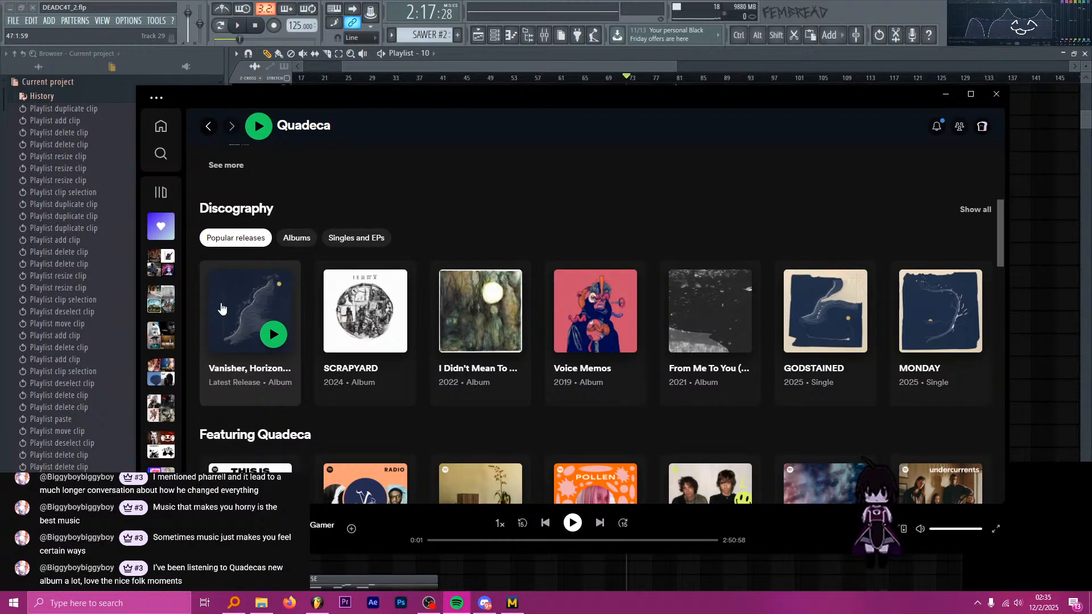
Open the album Vanisher, Horizon Scraper from the discography and look over its track list.
{"action": "left_click", "coordinate": [222, 308]}
{"action": "scroll", "coordinate": [470, 388], "scroll_direction": "down", "scroll_amount": 15}
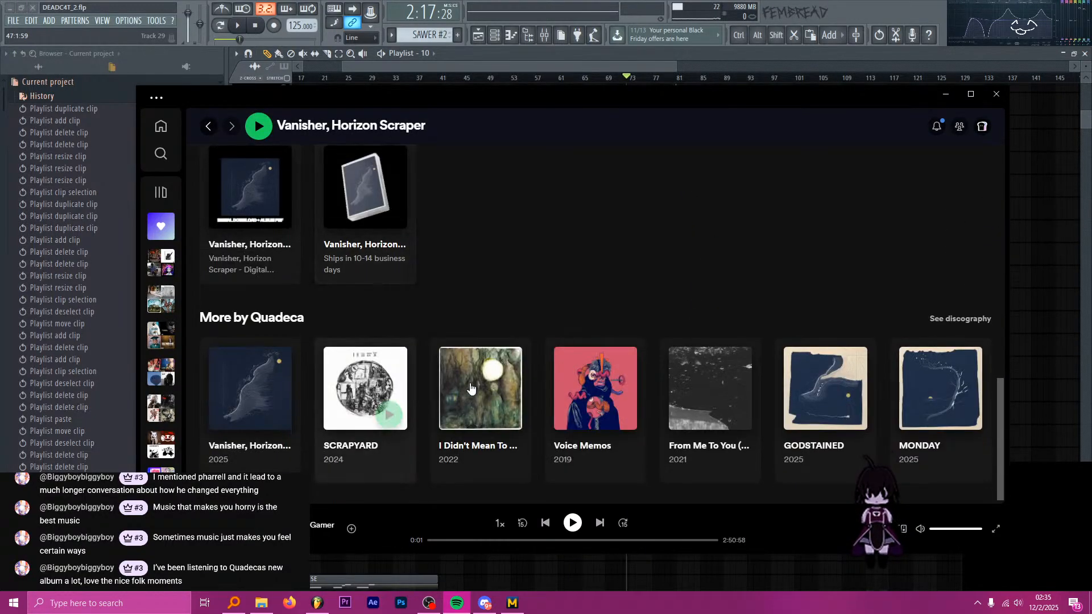
{"action": "scroll", "coordinate": [785, 268], "scroll_direction": "up", "scroll_amount": 5}
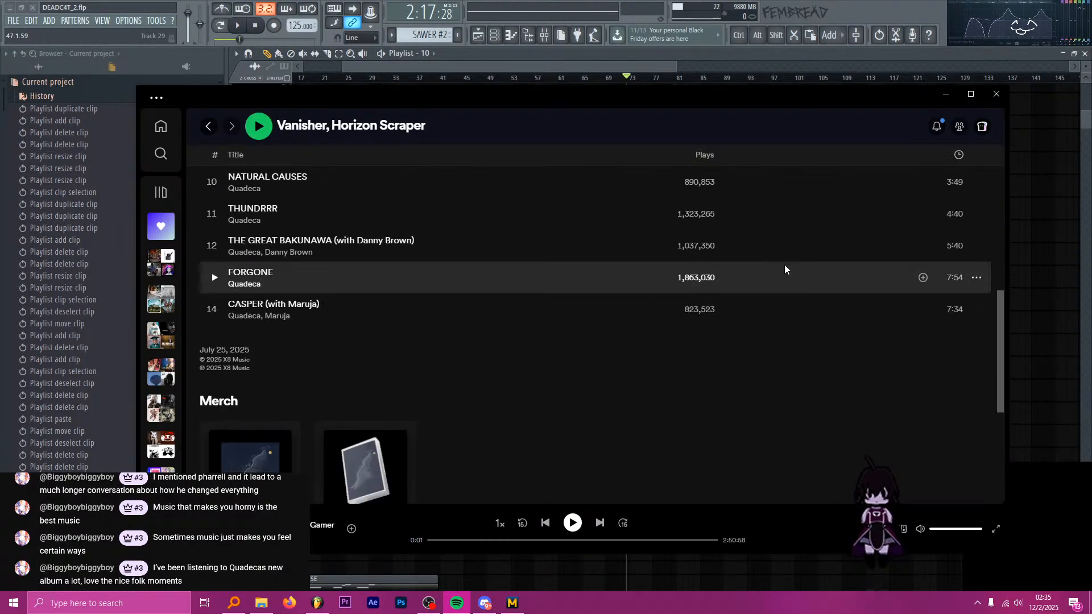
Minimize Spotify to return to the FL Studio playlist and save the DEADC4T_2 project.
{"action": "left_click", "coordinate": [946, 95]}
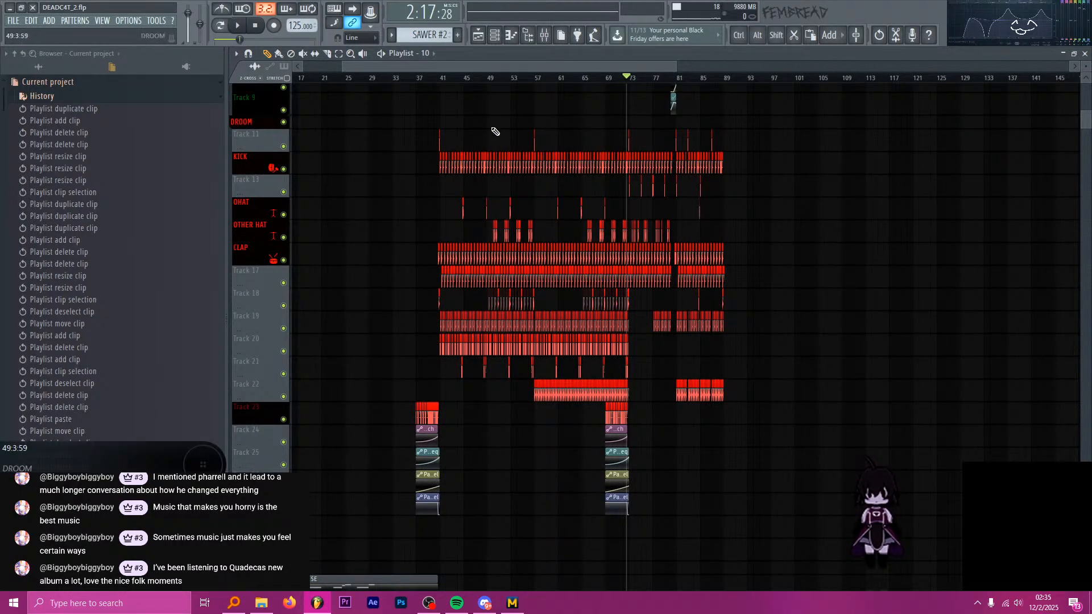
{"action": "key", "text": "ctrl+s"}
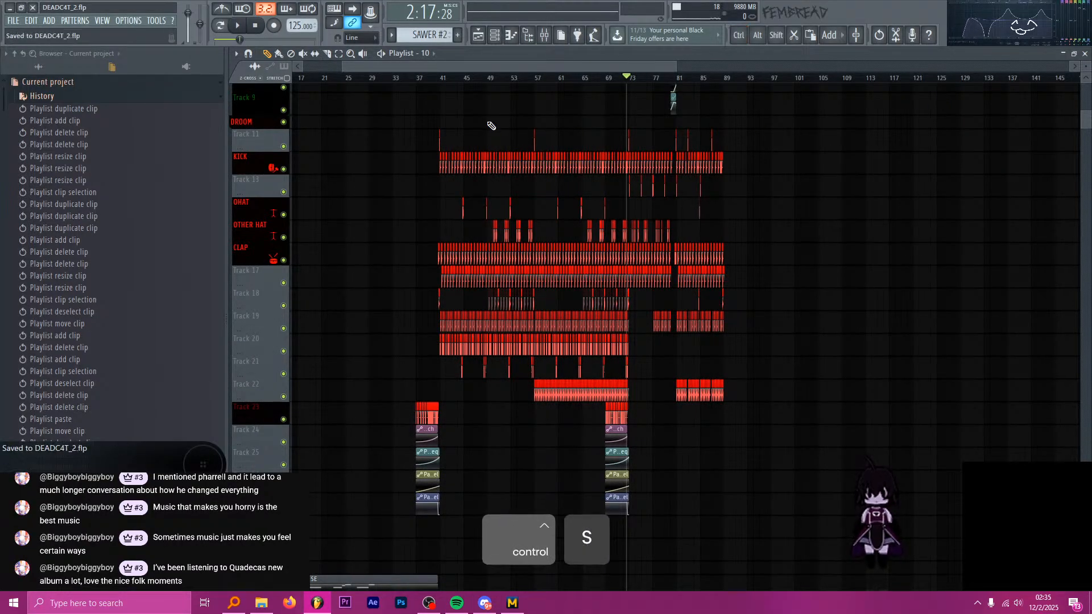